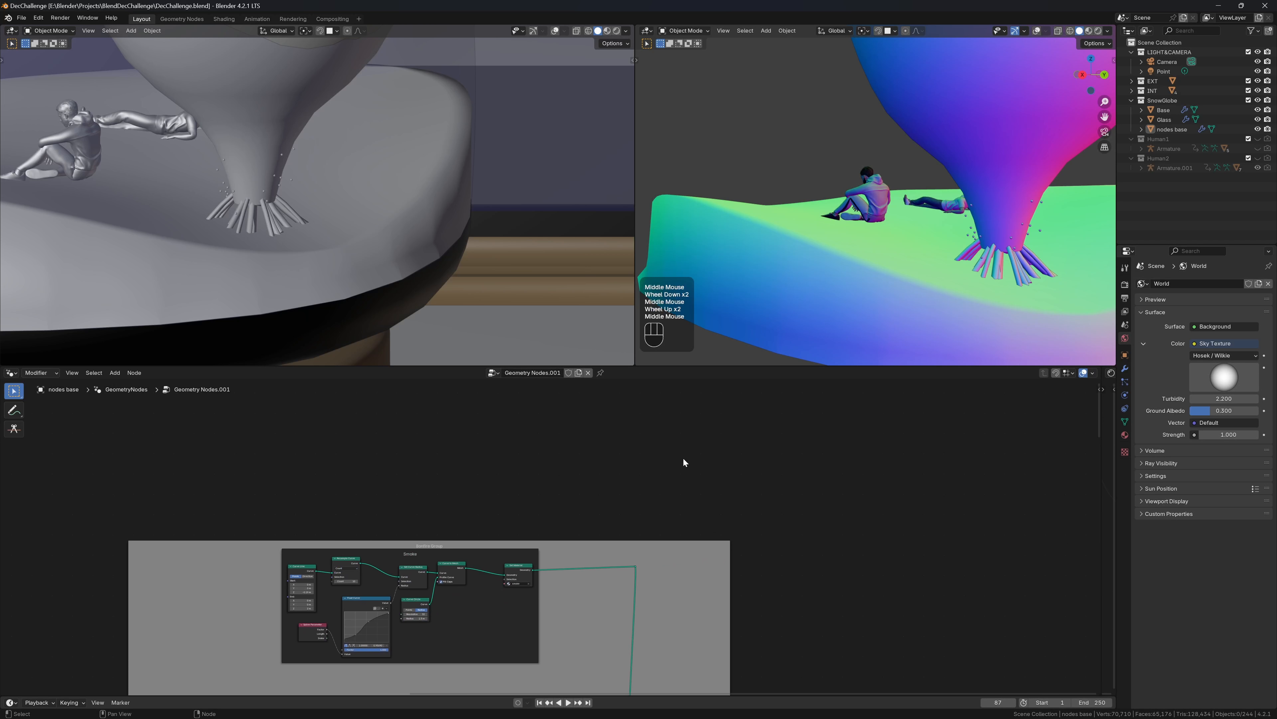
Add an active Viewer node and pull a link from its Geometry input
{"action": "key", "text": "shift+a"}
{"action": "type", "text": "view"}
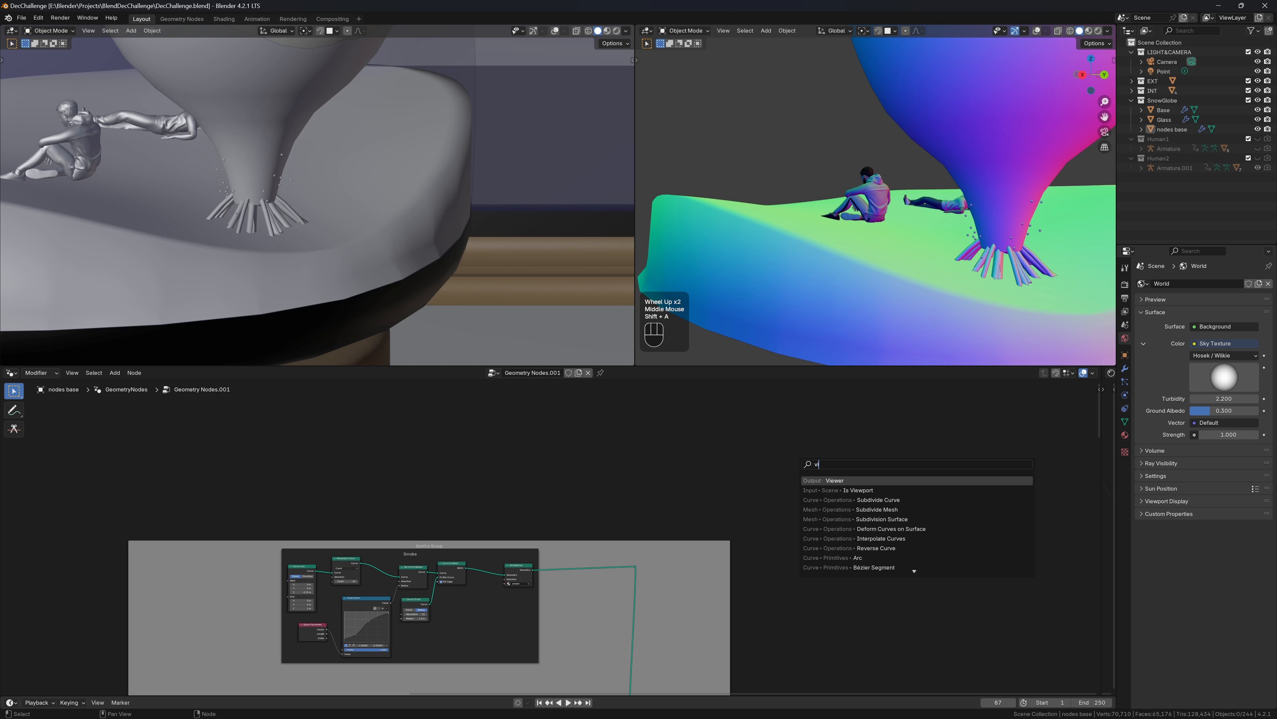
{"action": "key", "text": "Return"}
{"action": "left_click", "coordinate": [799, 462]}
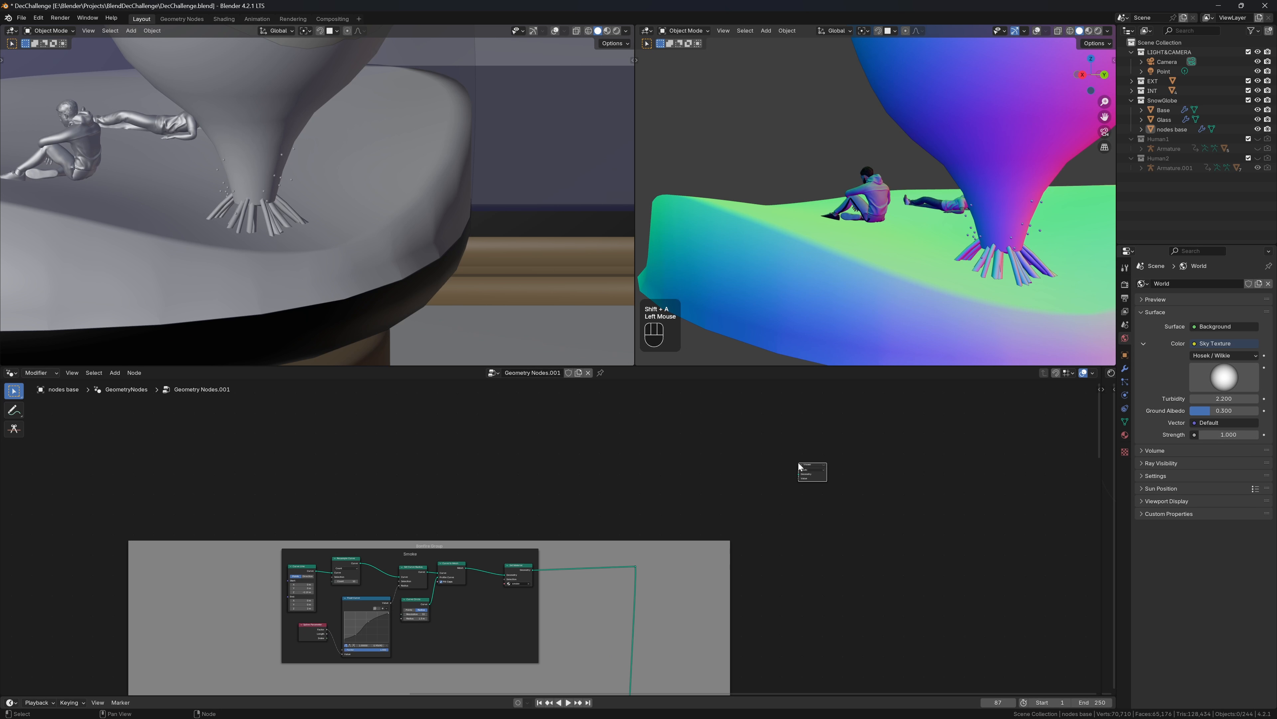
{"action": "left_click", "coordinate": [822, 476]}
{"action": "scroll", "coordinate": [817, 479], "scroll_direction": "up", "scroll_amount": 1}
{"action": "left_click_drag", "start_coordinate": [809, 562], "coordinate": [716, 562]}
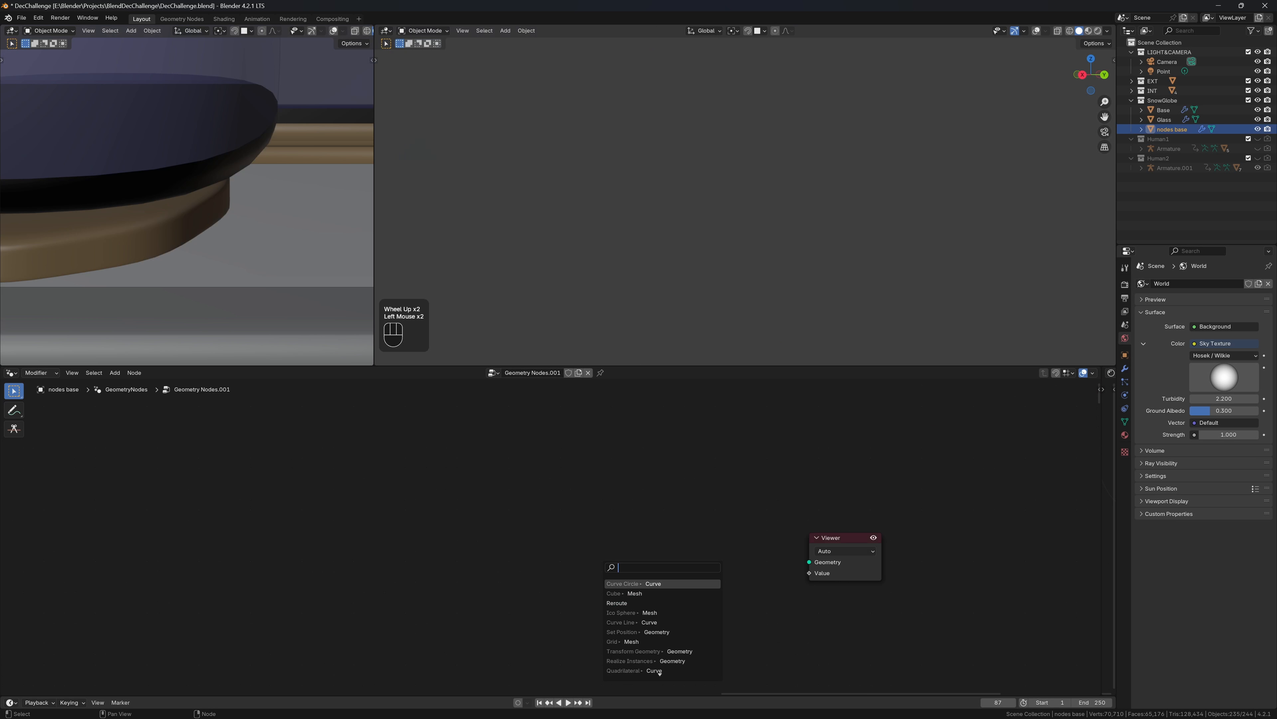
Add a Cube node wired into the Viewer and bring the previewed cube into view
{"action": "type", "text": "cube"}
{"action": "key", "text": "Return"}
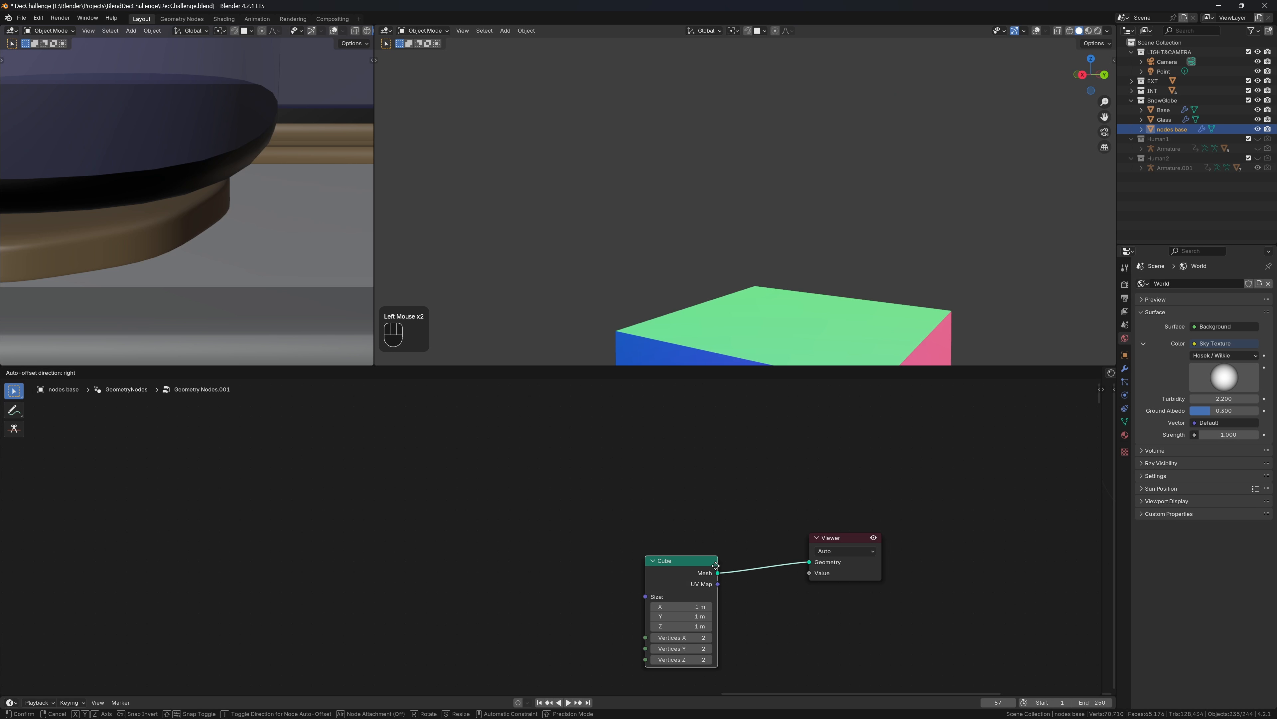
{"action": "left_click", "coordinate": [691, 540]}
{"action": "middle_click_drag", "start_coordinate": [794, 187], "coordinate": [797, 36], "text": "shift"}
{"action": "scroll", "coordinate": [936, 212], "scroll_direction": "down", "scroll_amount": 2}
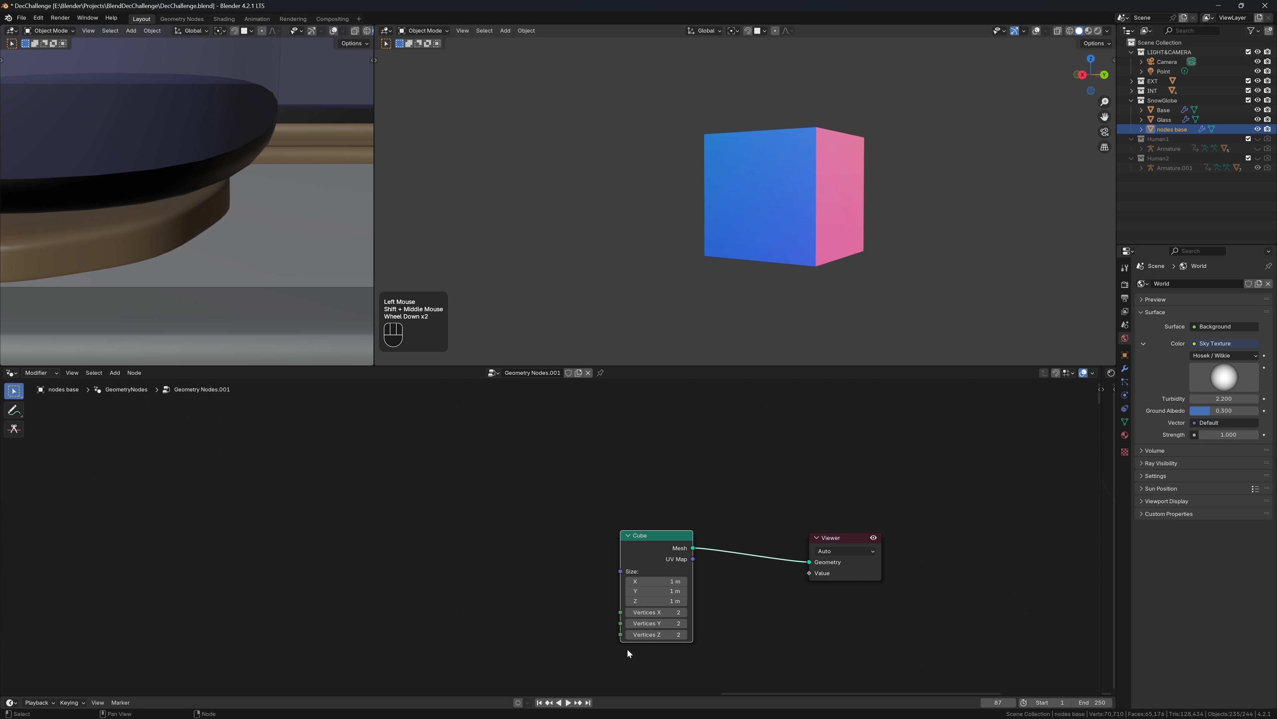
Set the Cube node's Size Z and Size Y to 0.5 m
{"action": "left_click", "coordinate": [656, 601]}
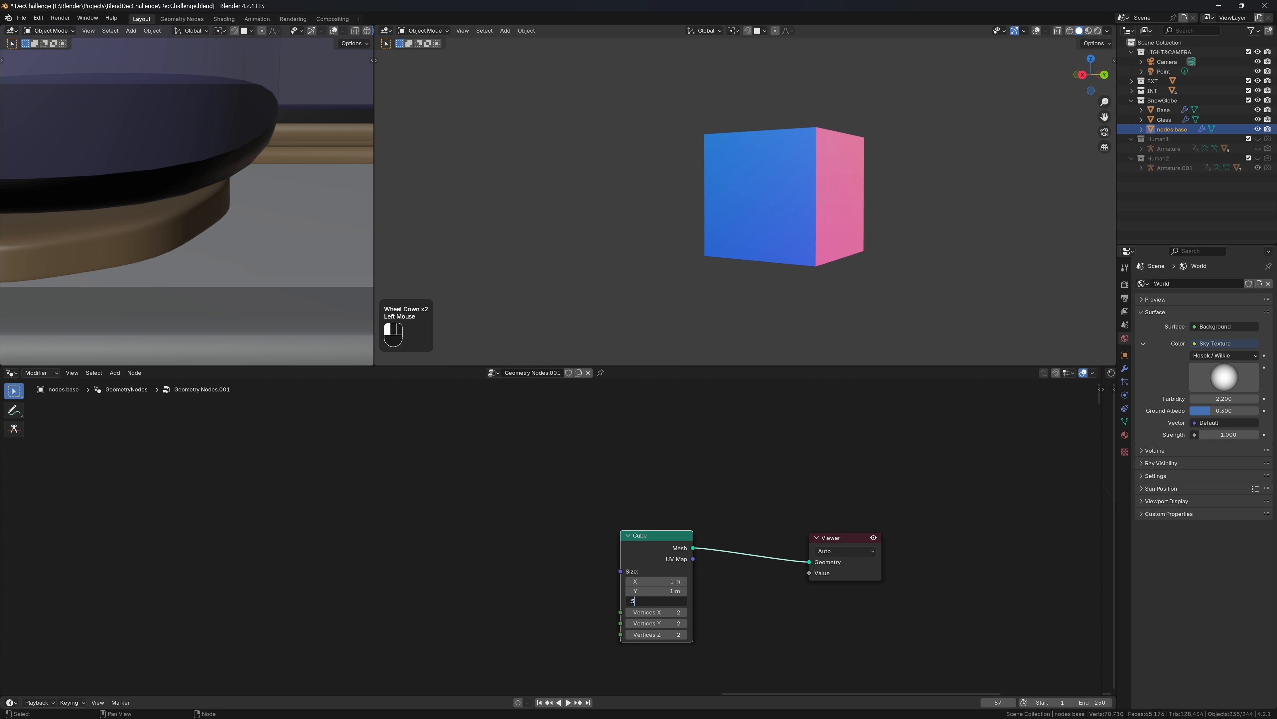
{"action": "key", "text": "Return"}
{"action": "double_click", "coordinate": [656, 590]}
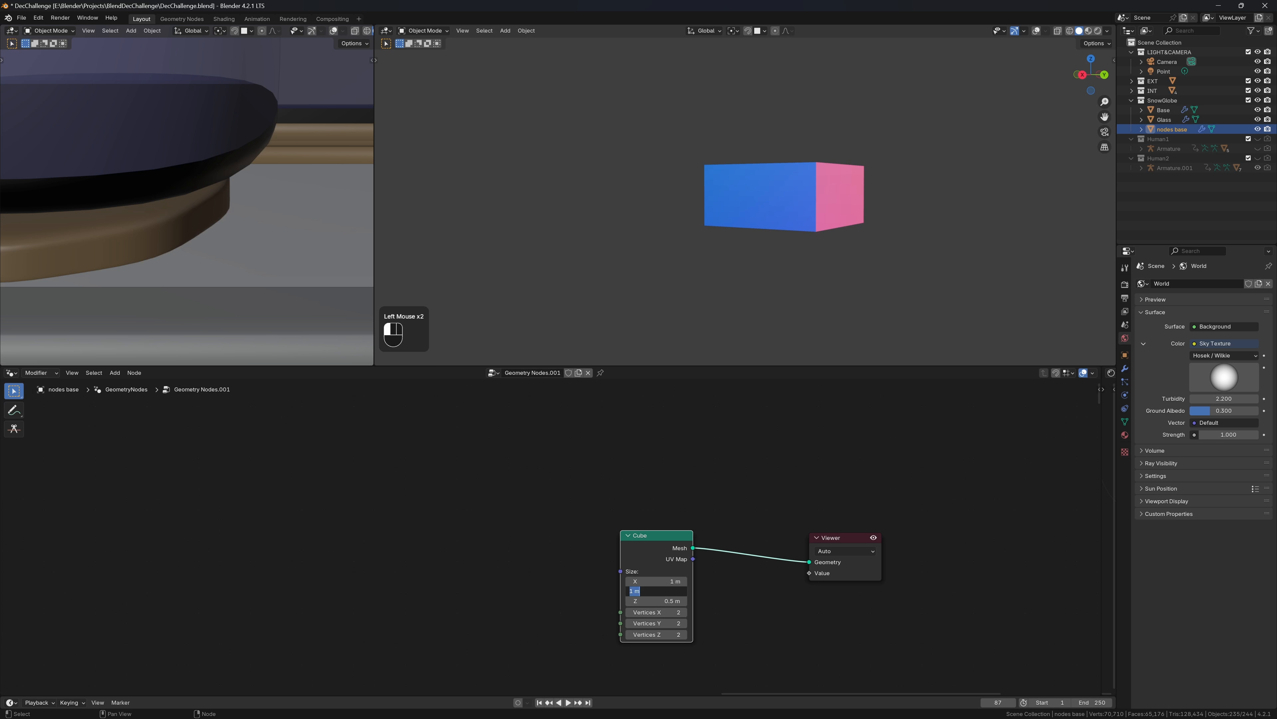
{"action": "type", "text": ".5"}
{"action": "key", "text": "Return"}
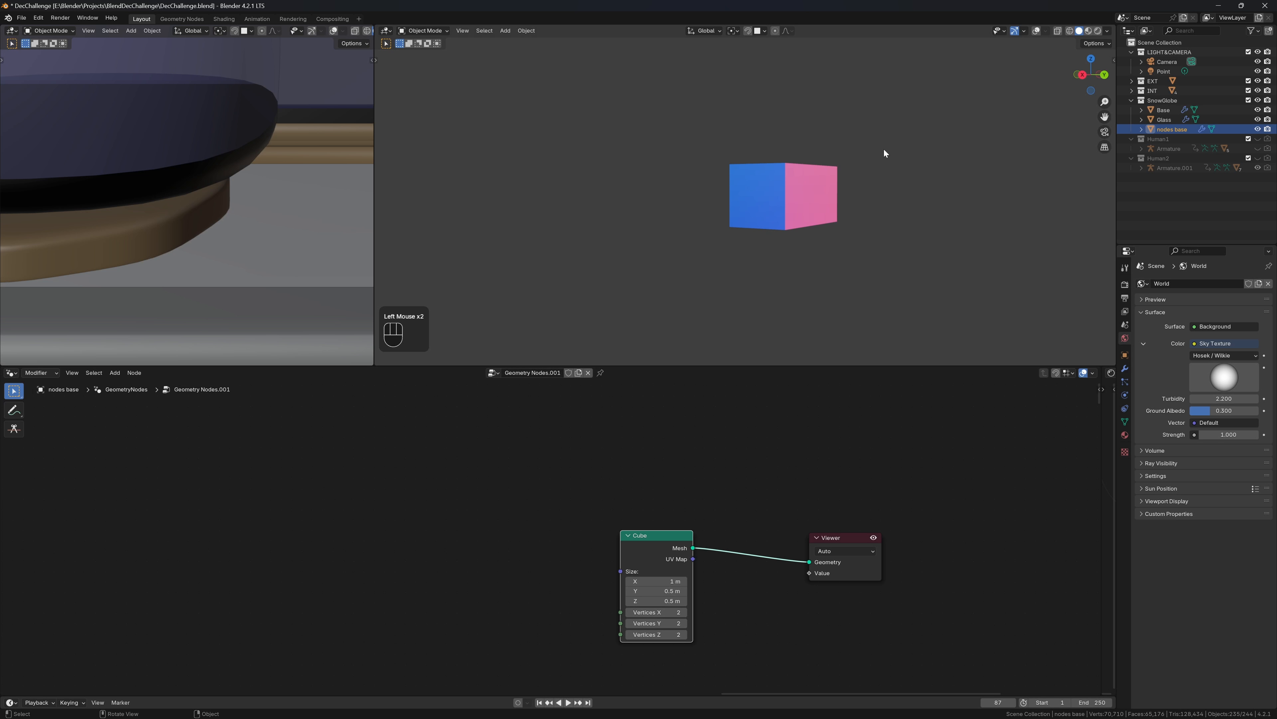
{"action": "middle_click_drag", "start_coordinate": [883, 148], "coordinate": [843, 204]}
Move the Cube node left and save DecChallenge.blend
{"action": "left_click_drag", "start_coordinate": [639, 533], "coordinate": [537, 536]}
{"action": "key", "text": "ctrl+s"}
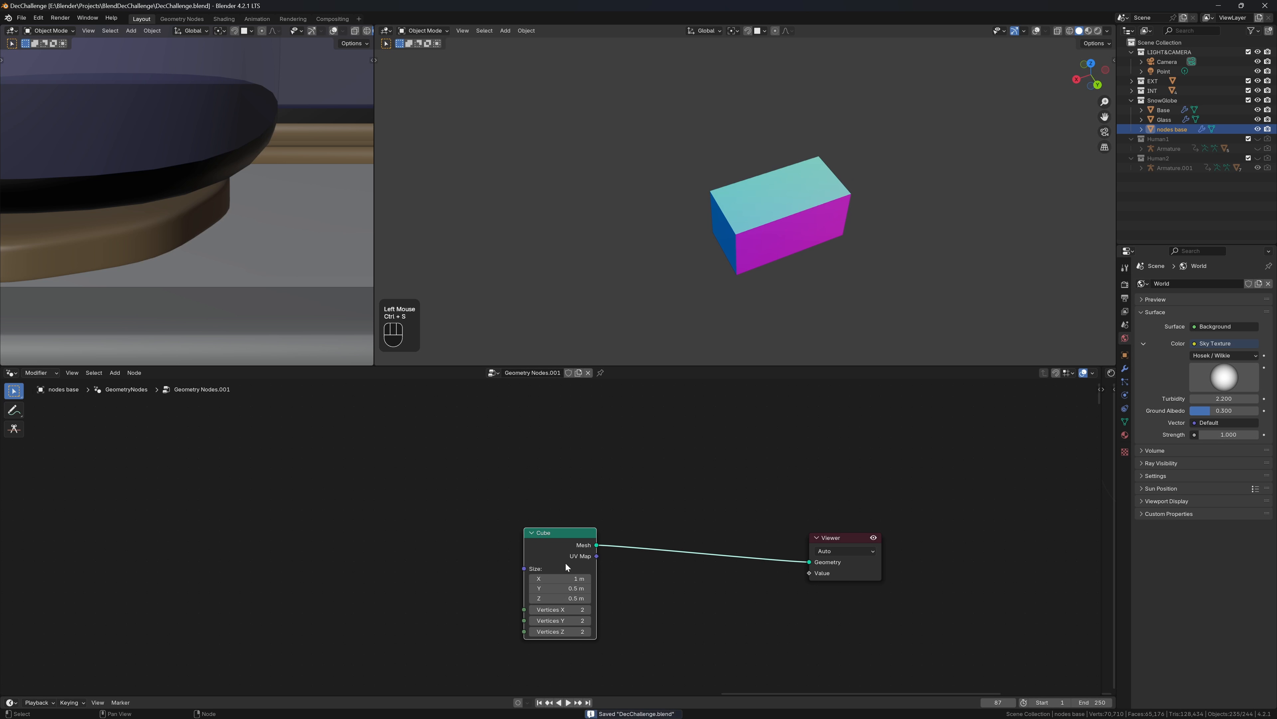
{"action": "key", "text": "shift+a"}
Insert an Extrude Mesh node between Cube and Viewer, keeping Individual enabled
{"action": "type", "text": "ext"}
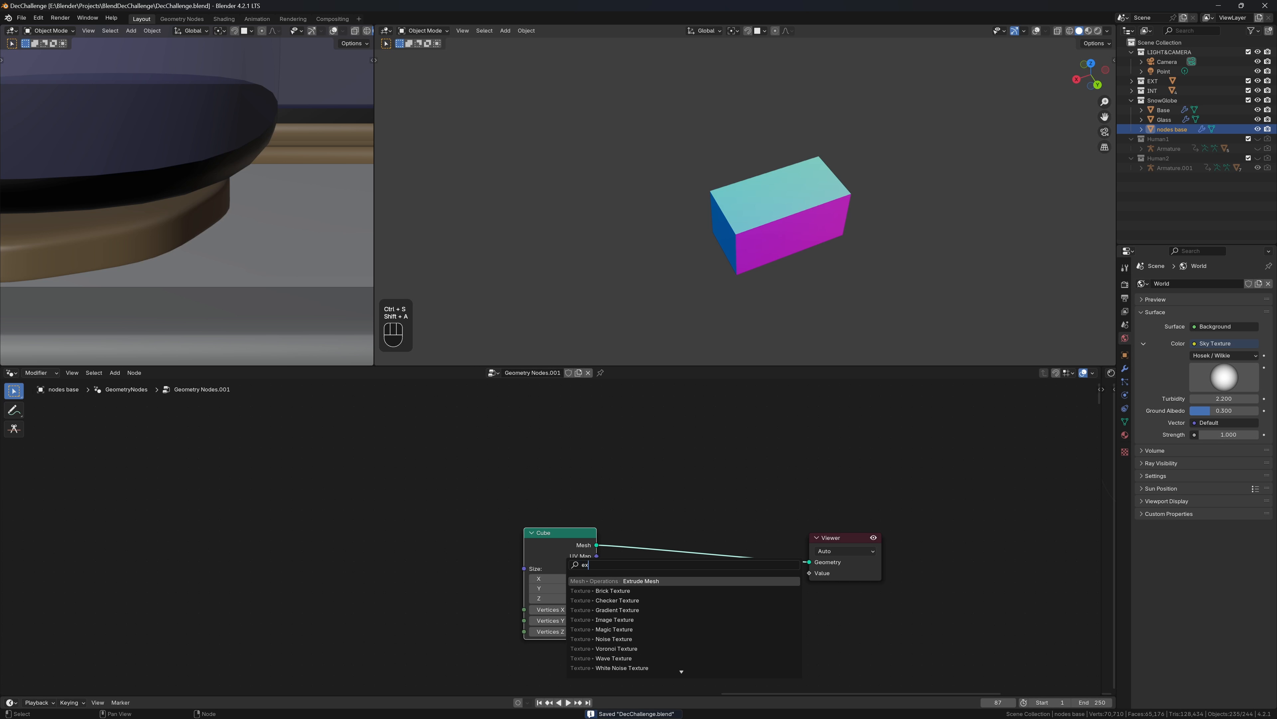
{"action": "key", "text": "Return"}
{"action": "left_click", "coordinate": [647, 513]}
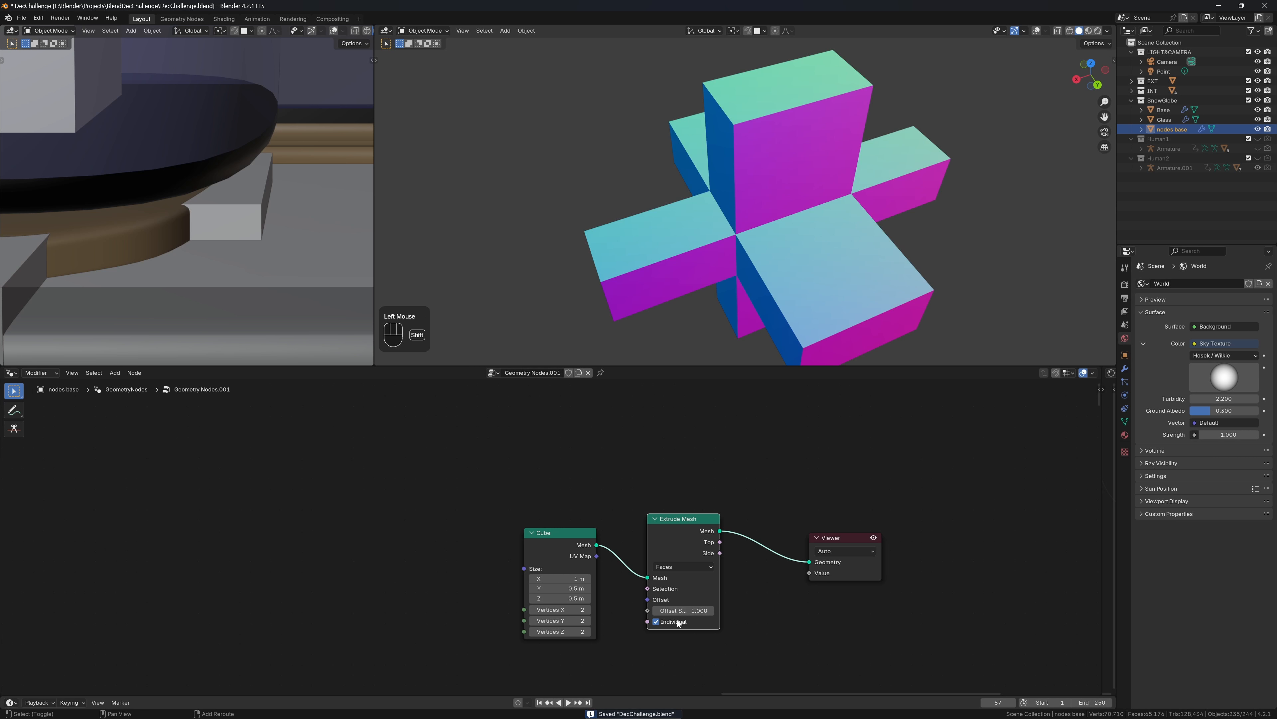
{"action": "left_click", "coordinate": [677, 621], "text": "shift"}
{"action": "left_click", "coordinate": [680, 622]}
Lower the Extrude Mesh Offset Scale to about -0.130 for an inward frame
{"action": "left_click_drag", "start_coordinate": [685, 611], "coordinate": [630, 610], "text": "shift"}
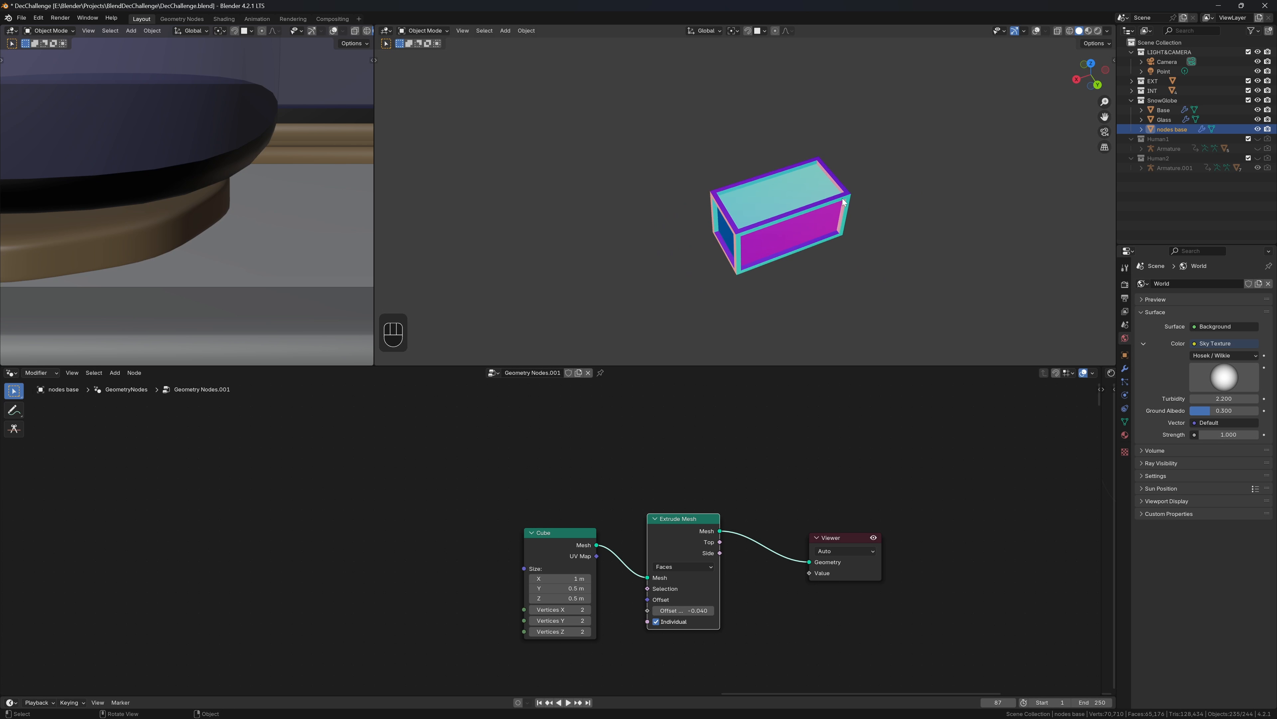
{"action": "mouse_move", "coordinate": [850, 205]}
{"action": "middle_mouse_down"}
{"action": "mouse_move", "coordinate": [862, 177]}
{"action": "mouse_move", "coordinate": [848, 172]}
{"action": "mouse_move", "coordinate": [847, 189]}
{"action": "middle_mouse_up"}
{"action": "scroll", "coordinate": [849, 172], "scroll_direction": "up", "scroll_amount": 2}
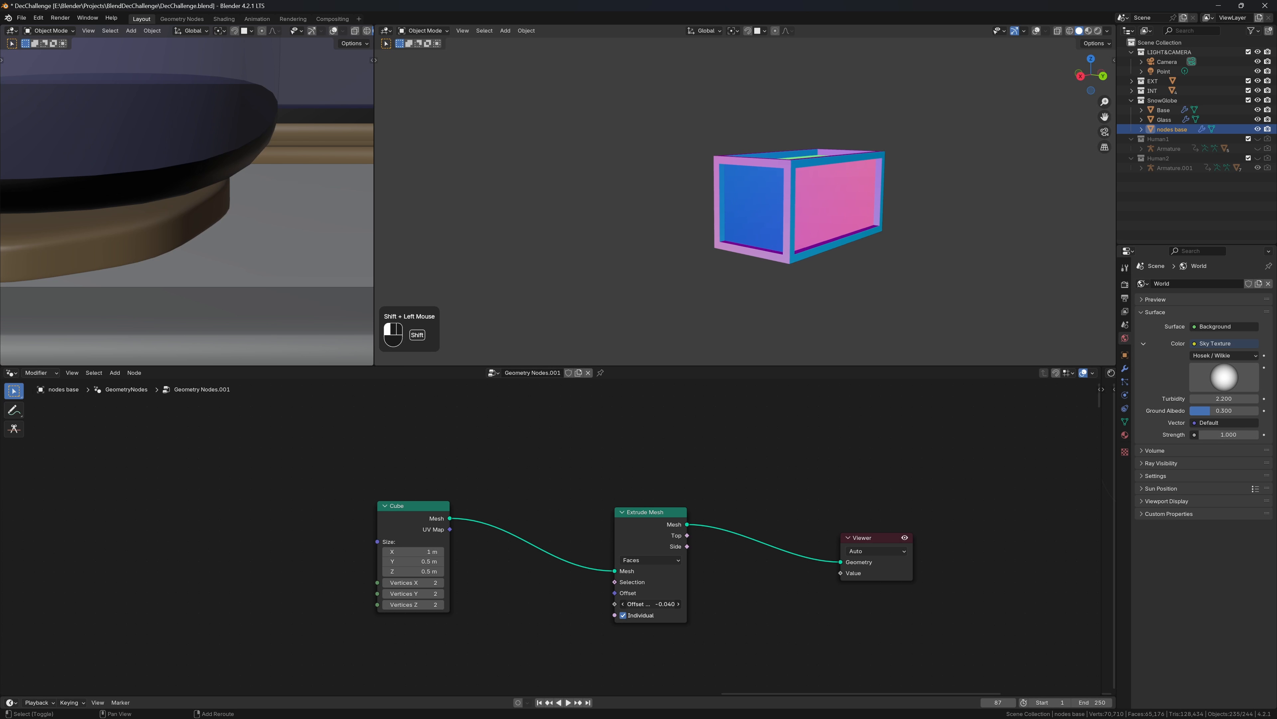
{"action": "left_click_drag", "start_coordinate": [649, 604], "coordinate": [643, 603], "text": "shift"}
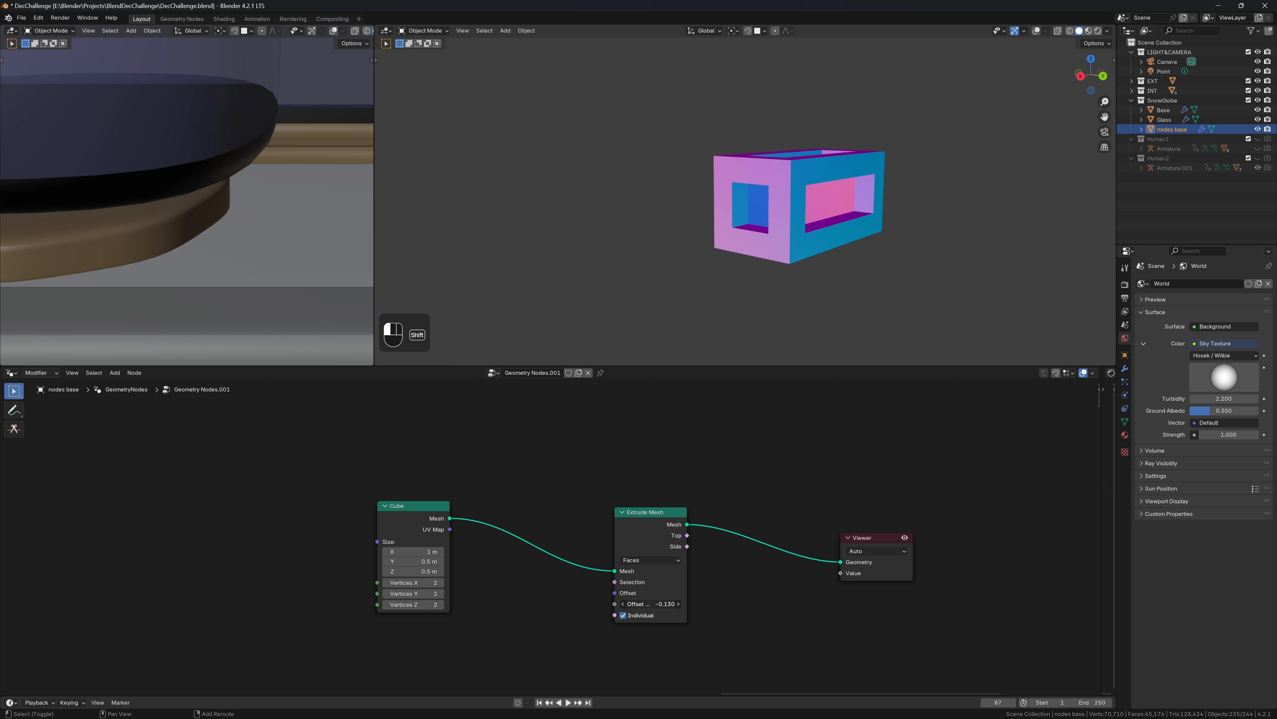
{"action": "middle_click_drag", "start_coordinate": [727, 353], "coordinate": [578, 298]}
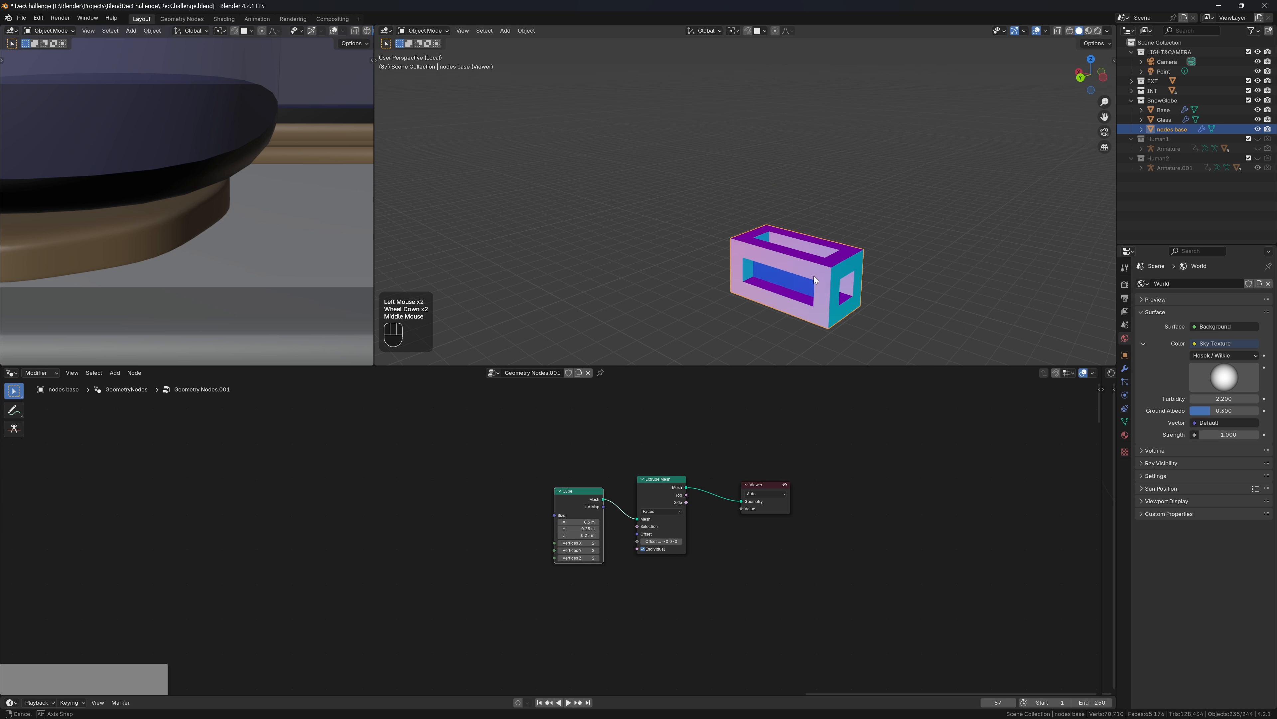
{"action": "middle_click_drag", "start_coordinate": [814, 276], "coordinate": [784, 297]}
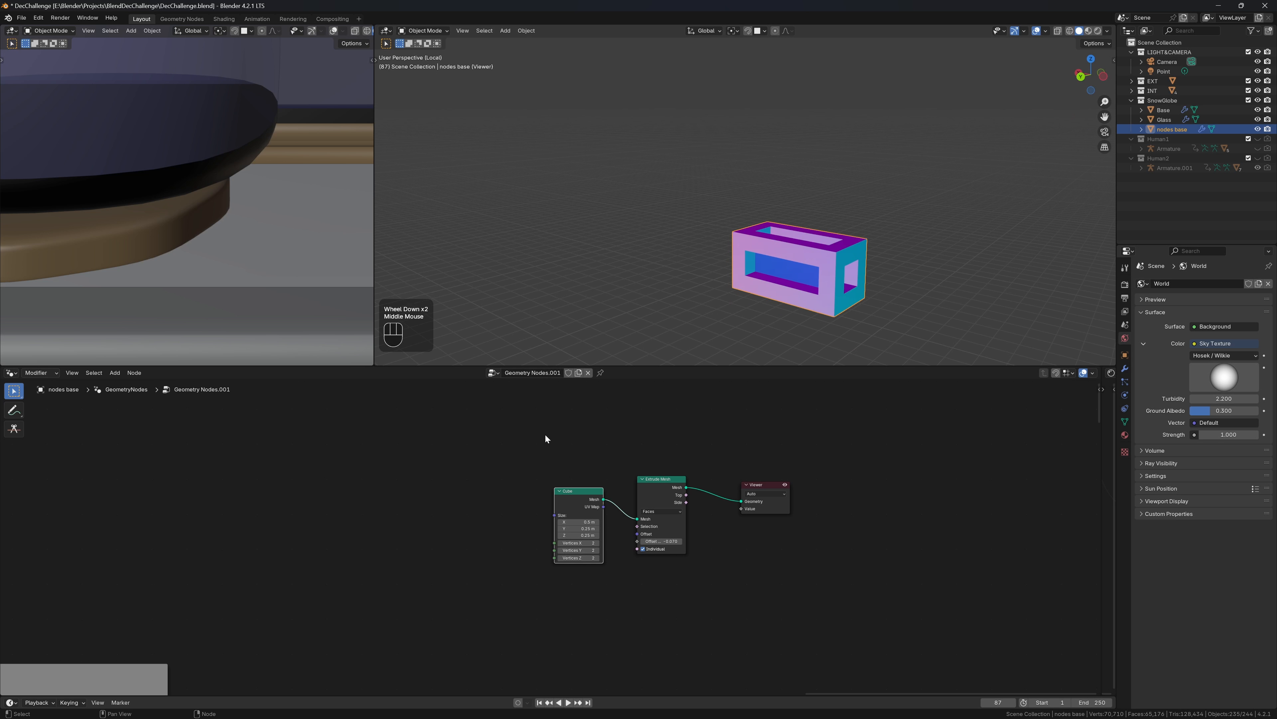
{"action": "left_click_drag", "start_coordinate": [546, 436], "coordinate": [666, 562]}
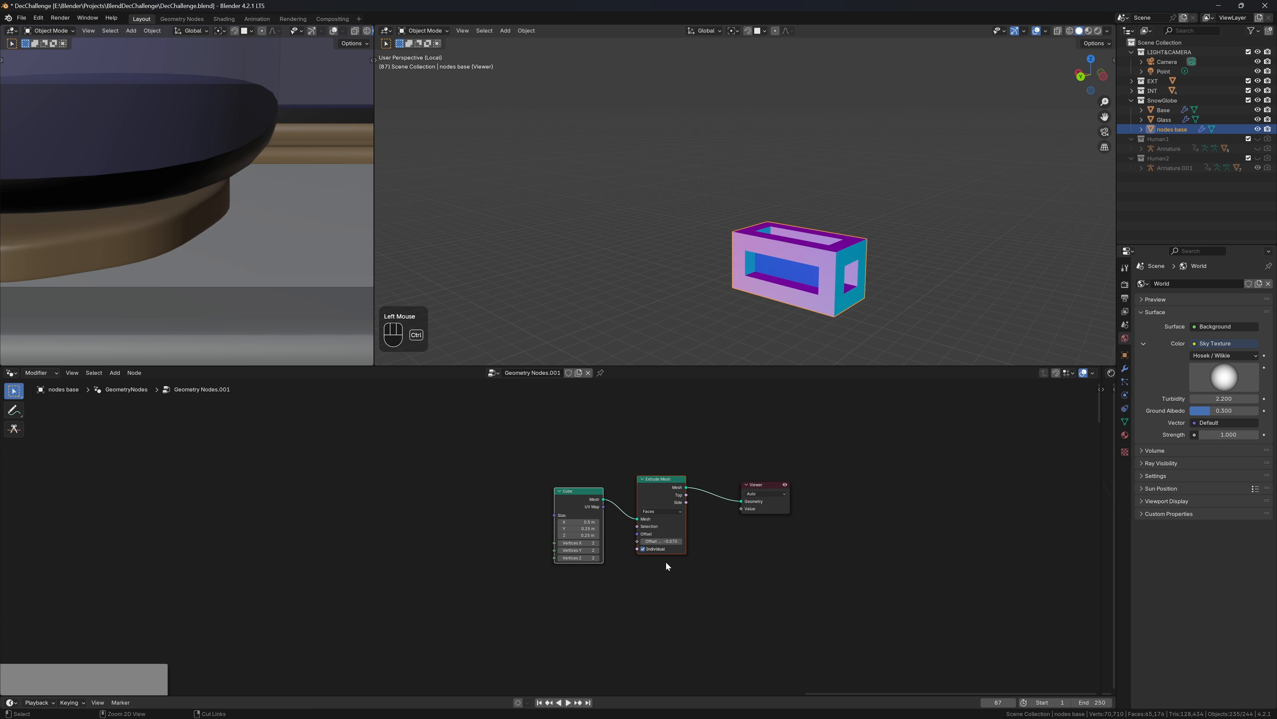
Group the Cube and Extrude Mesh nodes, exposing Size and Offset Scale as group inputs
{"action": "key", "text": "ctrl+g"}
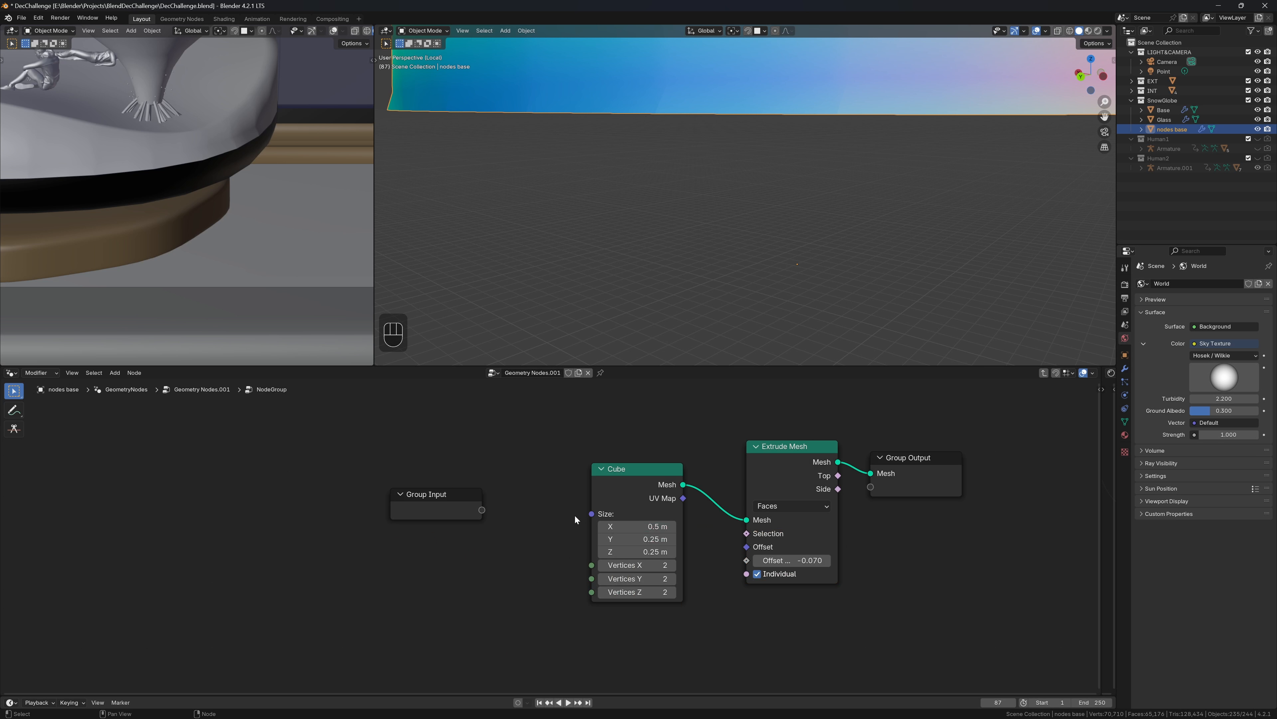
{"action": "left_click_drag", "start_coordinate": [601, 516], "coordinate": [491, 509]}
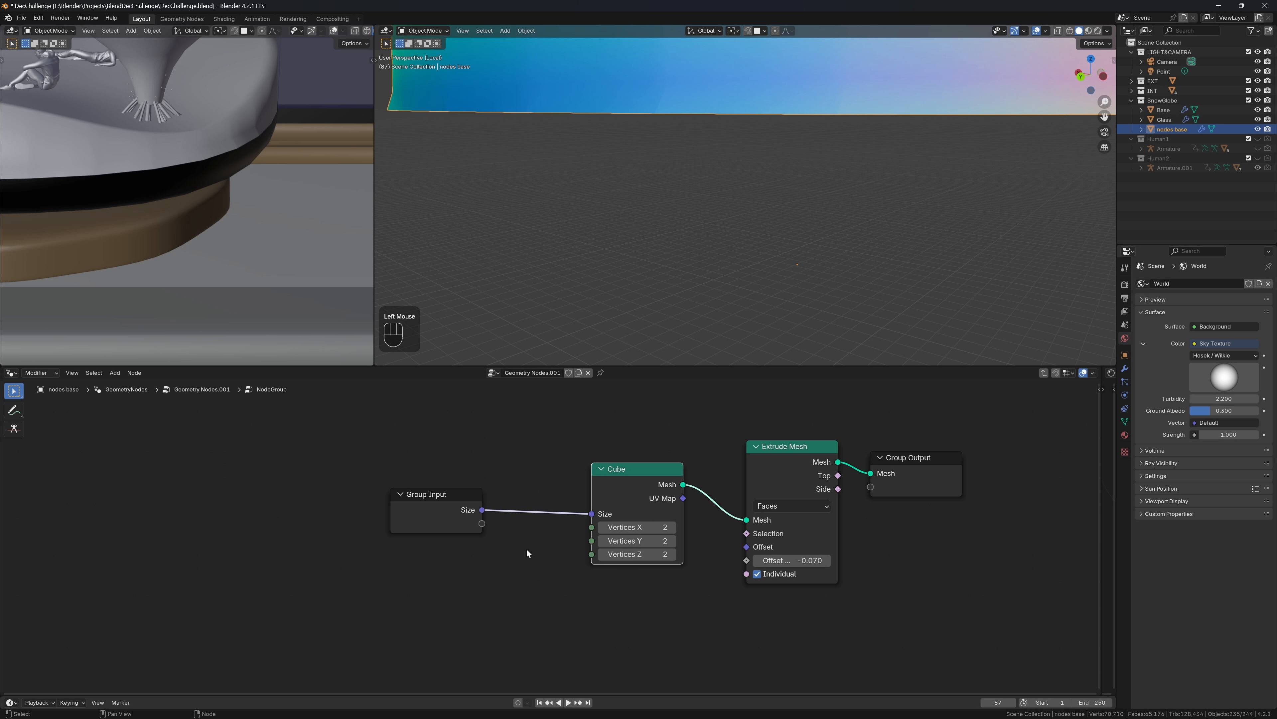
{"action": "left_click_drag", "start_coordinate": [746, 561], "coordinate": [482, 523]}
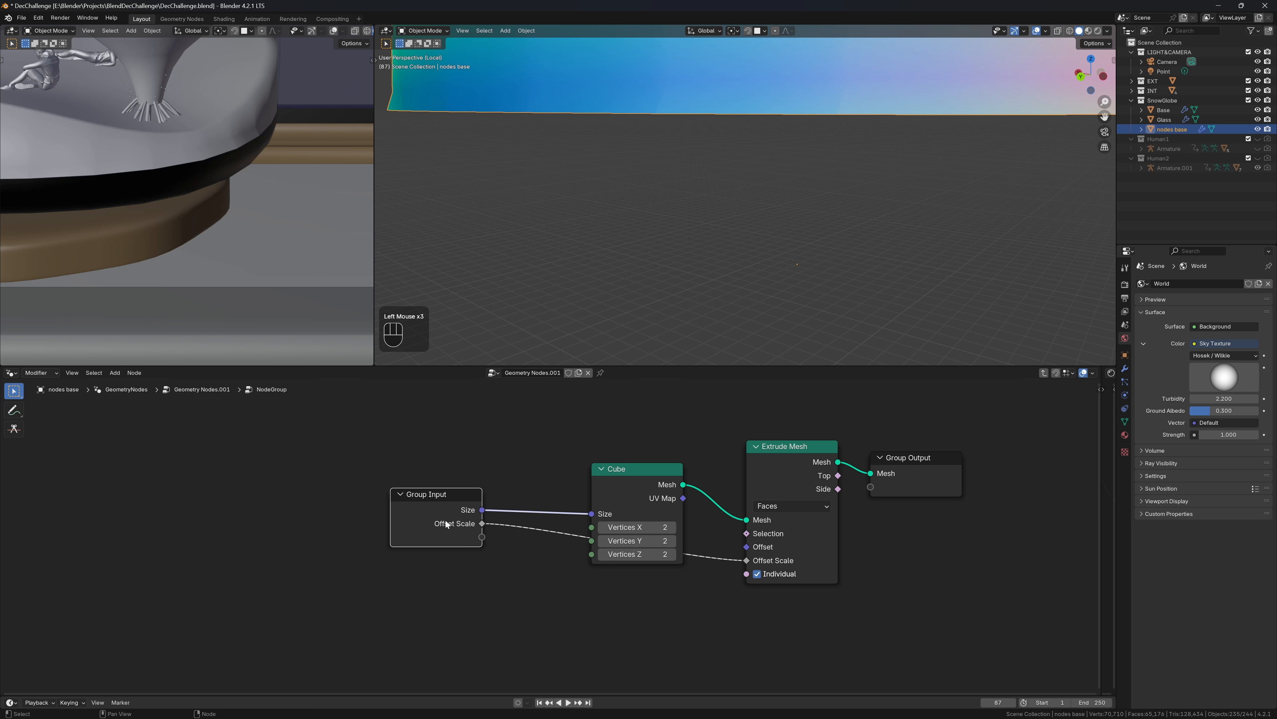
Rename the node group BIRCK and disconnect it from the Viewer
{"action": "key", "text": "Tab"}
{"action": "left_click", "coordinate": [675, 470]}
{"action": "type", "text": "BIR"}
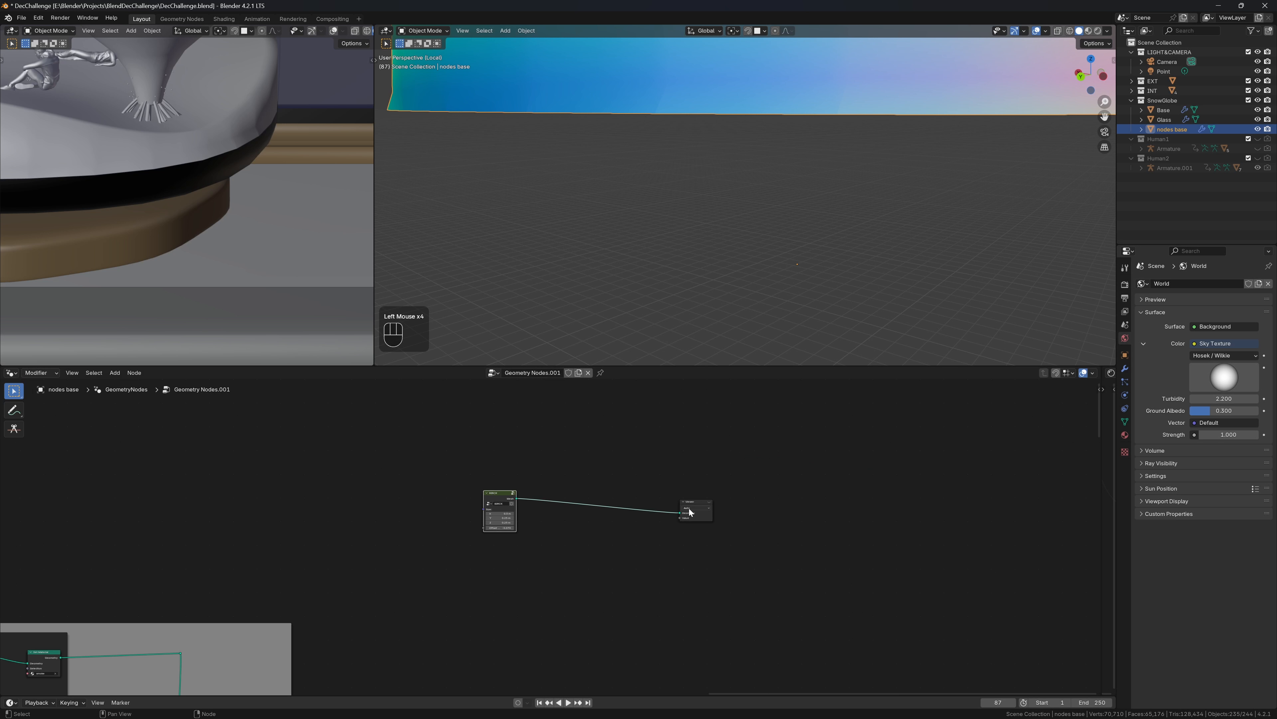
{"action": "left_click_drag", "start_coordinate": [680, 512], "coordinate": [609, 500]}
Add a Curve Circle node connected to the Viewer
{"action": "scroll", "coordinate": [748, 517], "scroll_direction": "up", "scroll_amount": 4}
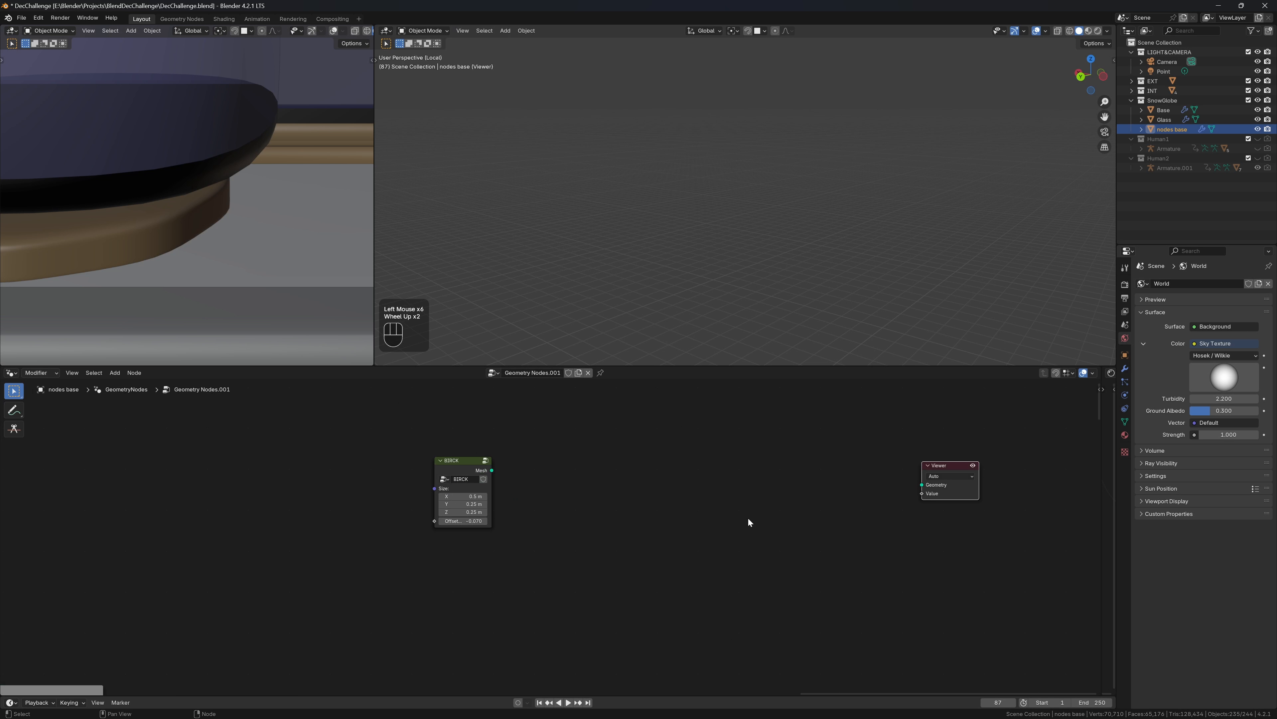
{"action": "key", "text": "shift+a"}
{"action": "type", "text": "cir"}
{"action": "key", "text": "Down"}
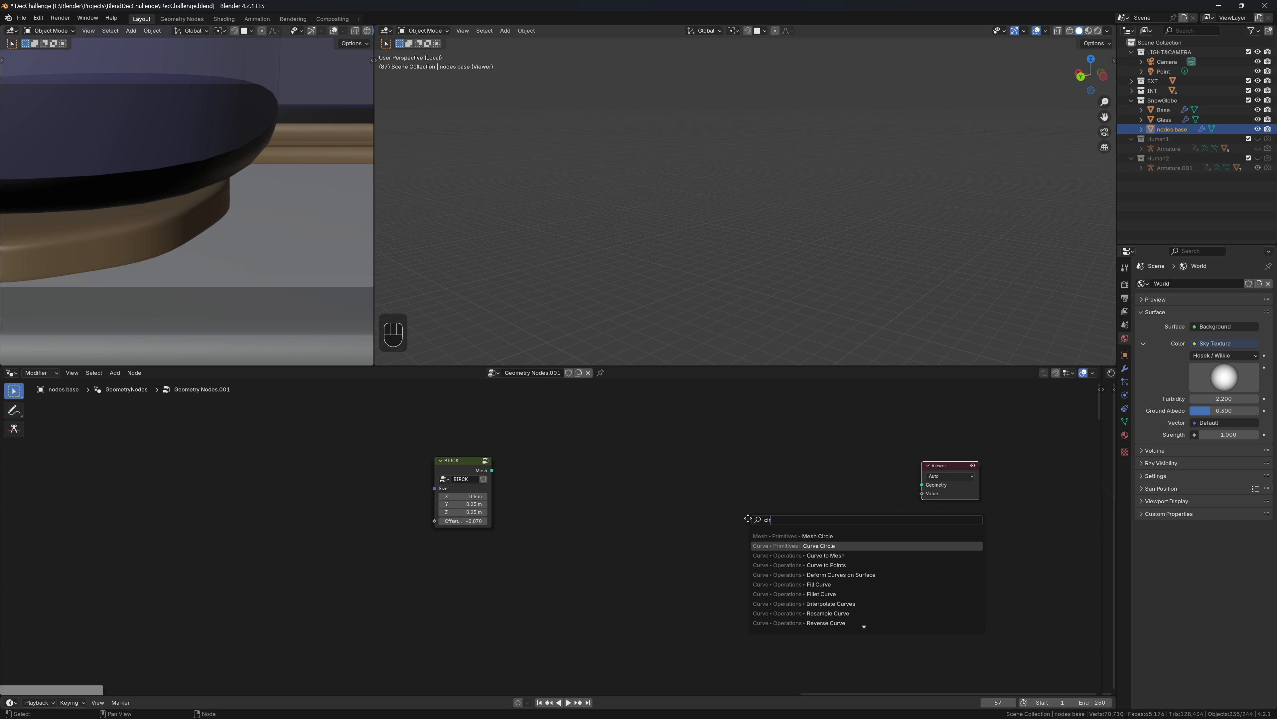
{"action": "key", "text": "Return"}
{"action": "left_click", "coordinate": [626, 479]}
{"action": "left_click_drag", "start_coordinate": [680, 488], "coordinate": [918, 486]}
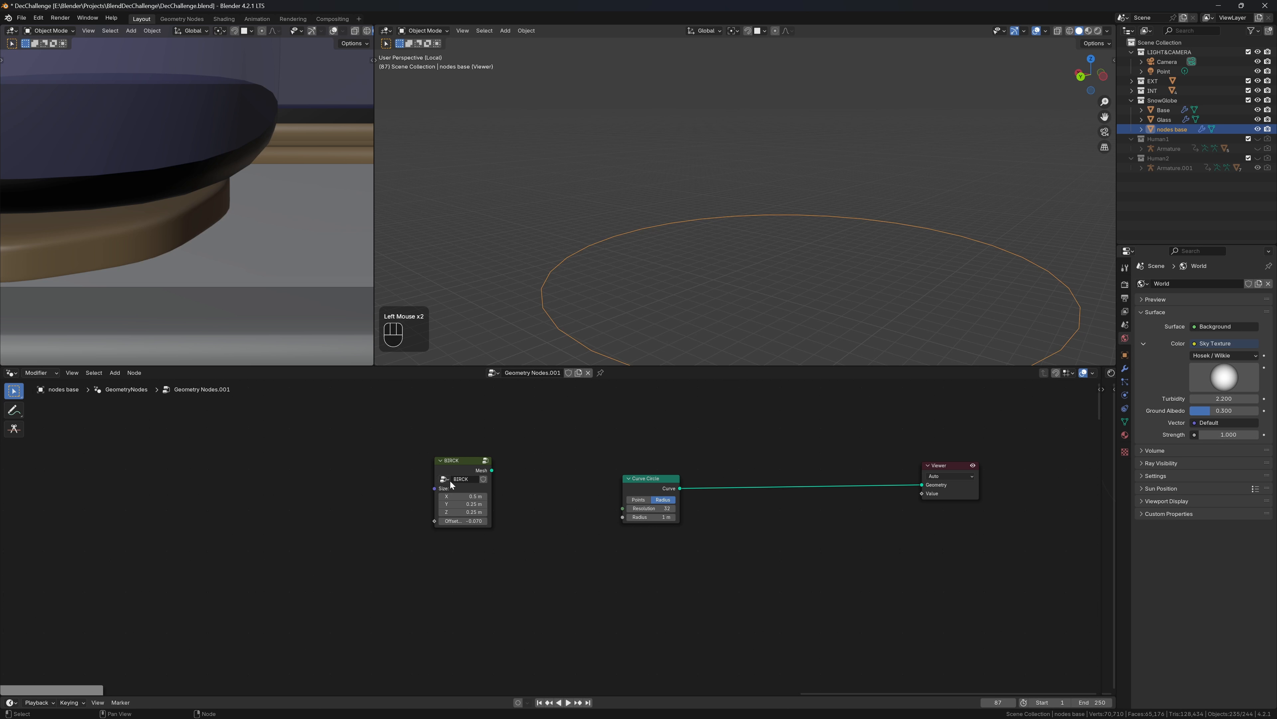
Insert an Instance on Points node that instances the BIRCK mesh on the circle's points
{"action": "key", "text": "shift+a"}
{"action": "type", "text": "iop"}
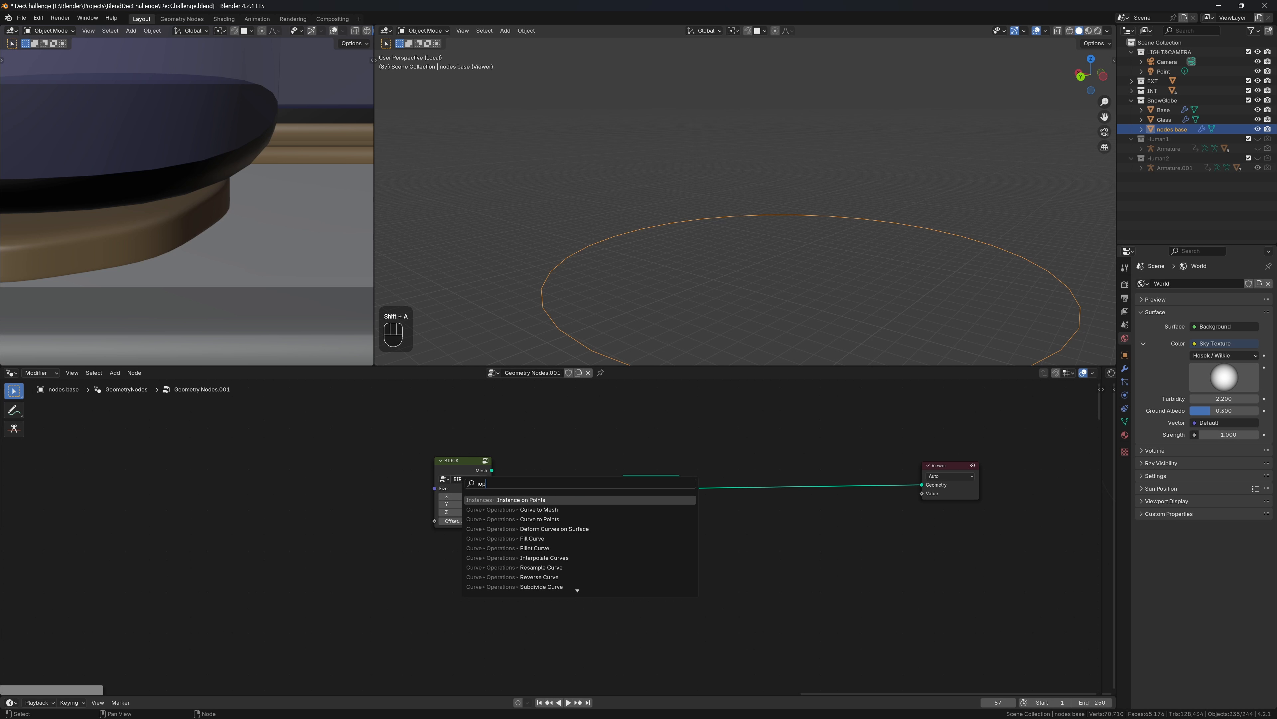
{"action": "key", "text": "Return"}
{"action": "left_click", "coordinate": [761, 472]}
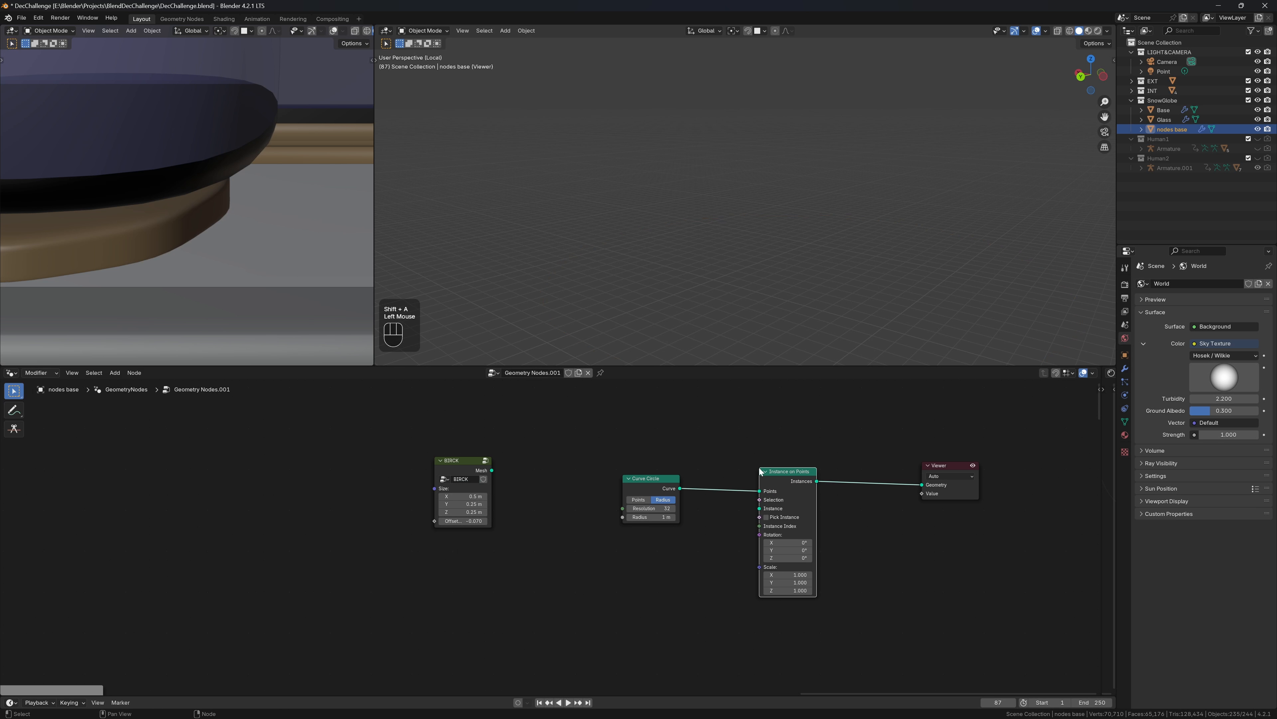
{"action": "double_click", "coordinate": [461, 478]}
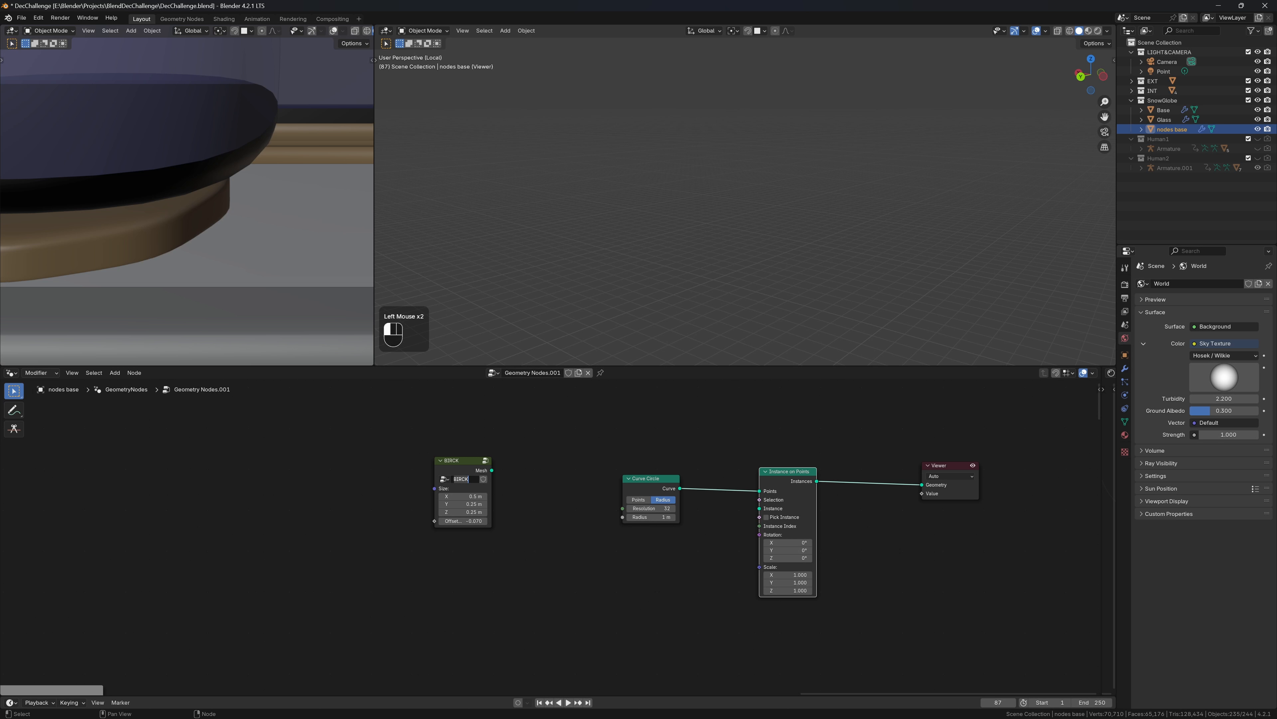
{"action": "left_click_drag", "start_coordinate": [492, 470], "coordinate": [765, 510]}
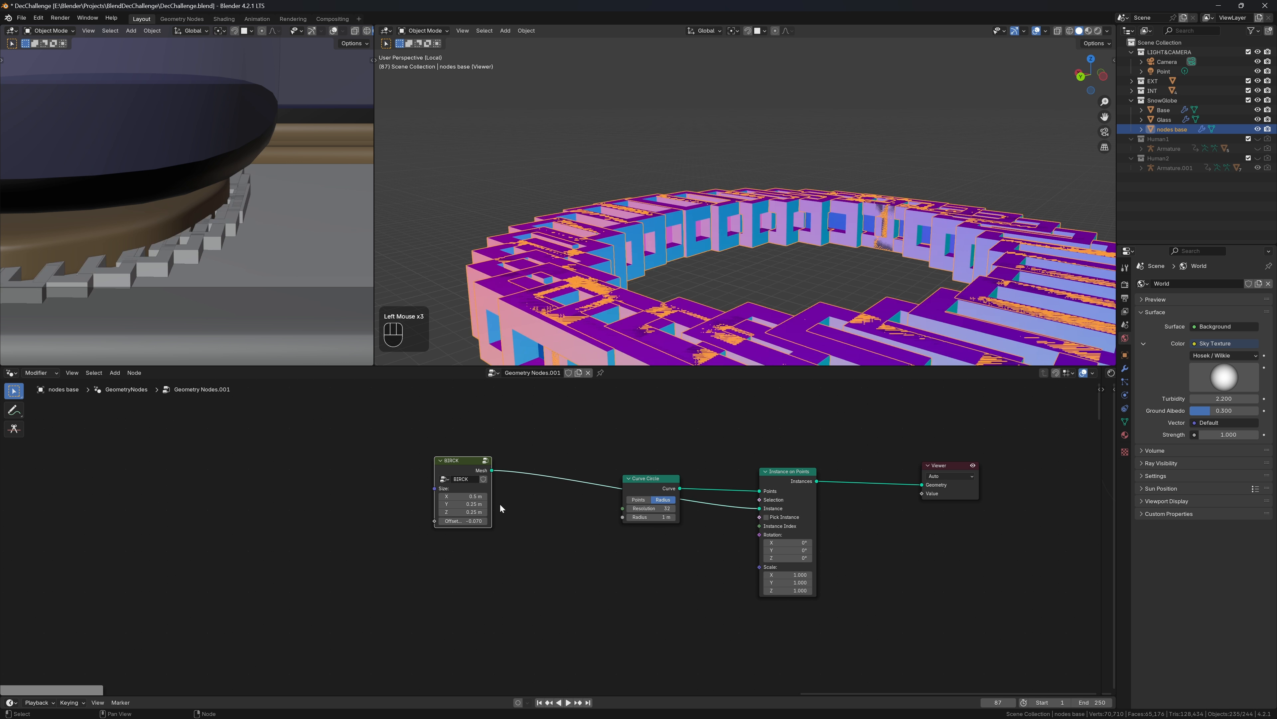
{"action": "left_click_drag", "start_coordinate": [486, 477], "coordinate": [623, 592]}
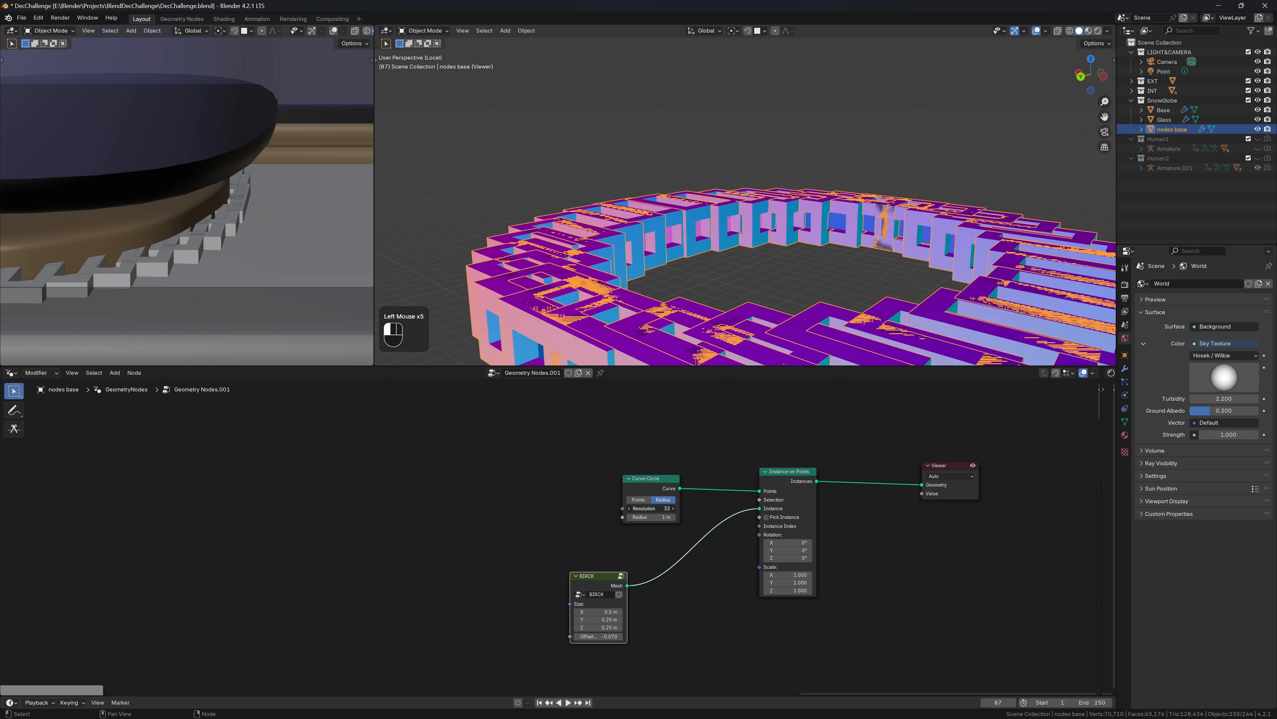
Set the Curve Circle to 8 points with a 0.25 m radius
{"action": "type", "text": "8"}
{"action": "key", "text": "Return"}
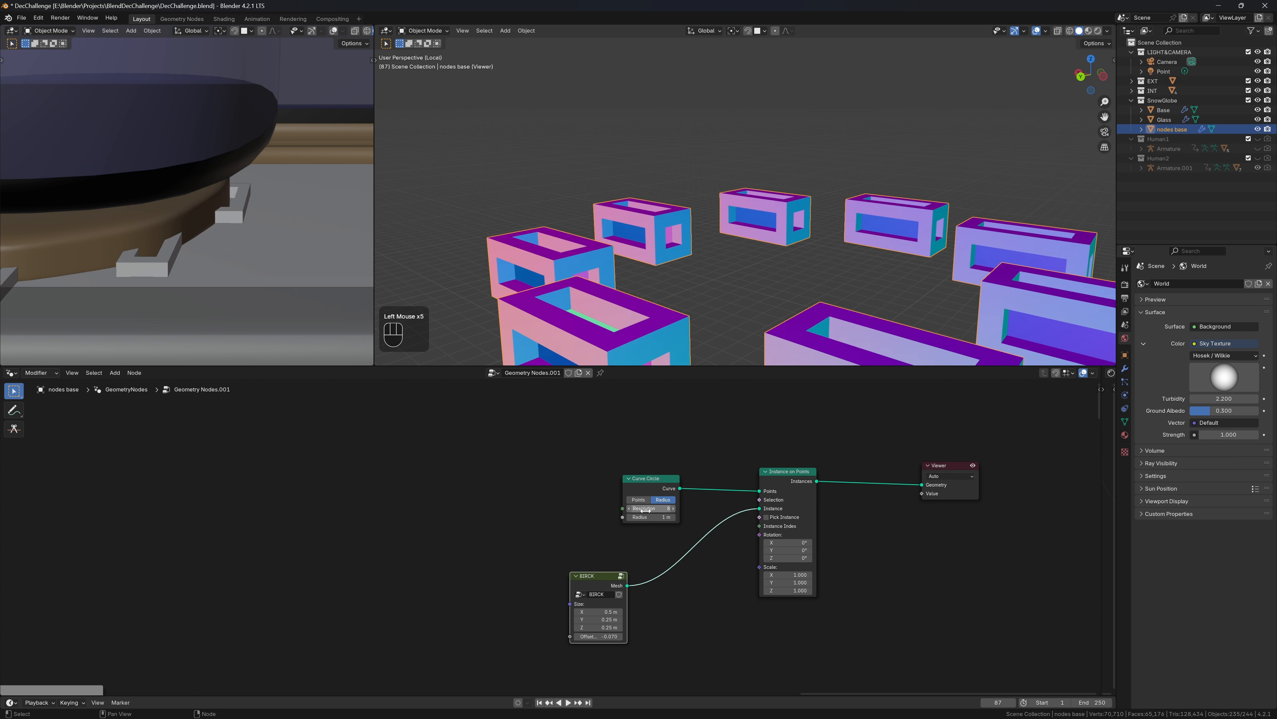
{"action": "left_click_drag", "start_coordinate": [601, 579], "coordinate": [602, 561]}
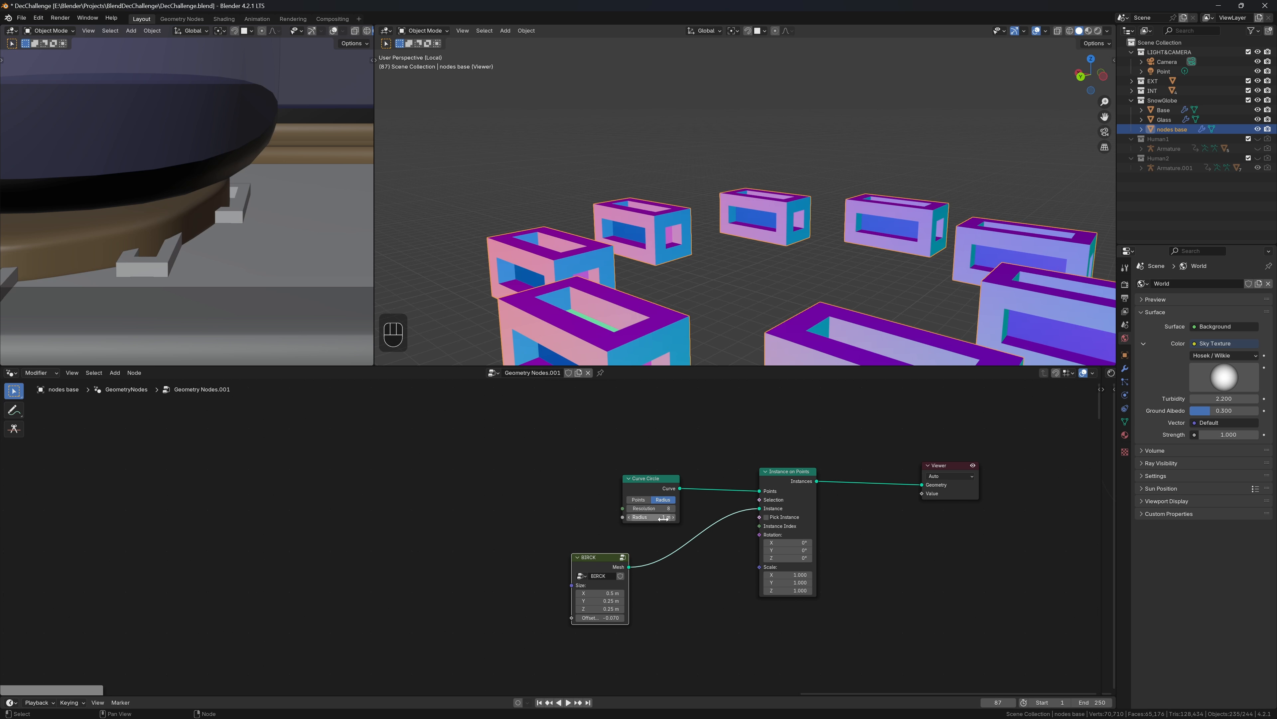
{"action": "left_click_drag", "start_coordinate": [663, 517], "coordinate": [633, 517], "text": "shift"}
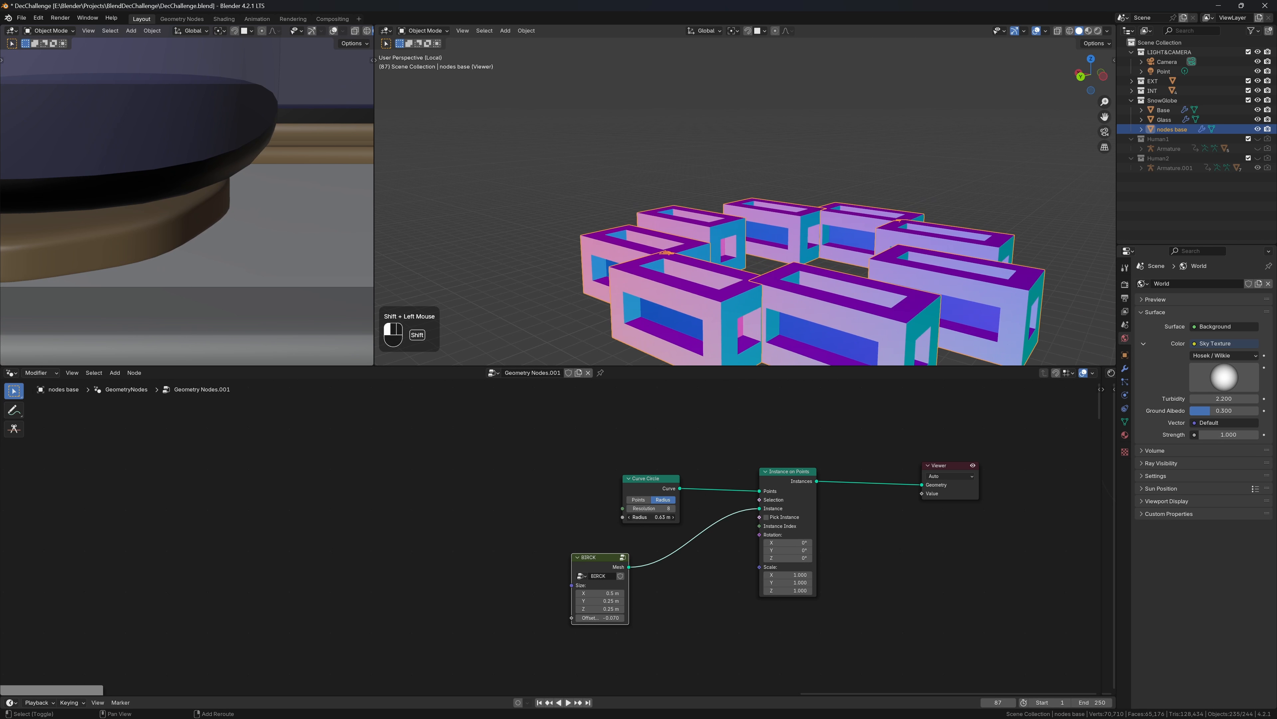
{"action": "left_click", "coordinate": [651, 516]}
{"action": "type", "text": "0.25"}
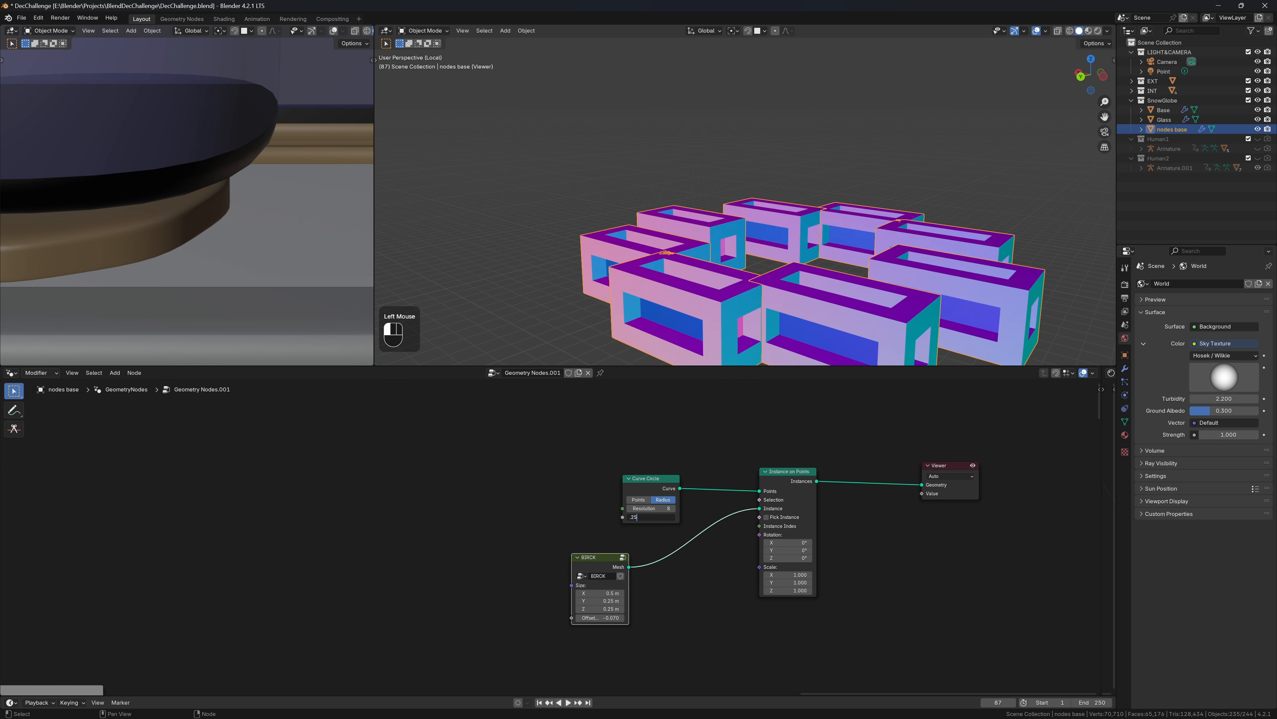
{"action": "key", "text": "Return"}
Feed a Random Value node into instance Scale with Min 0.25 and Max 0.75
{"action": "key", "text": "shift+a"}
{"action": "type", "text": "random"}
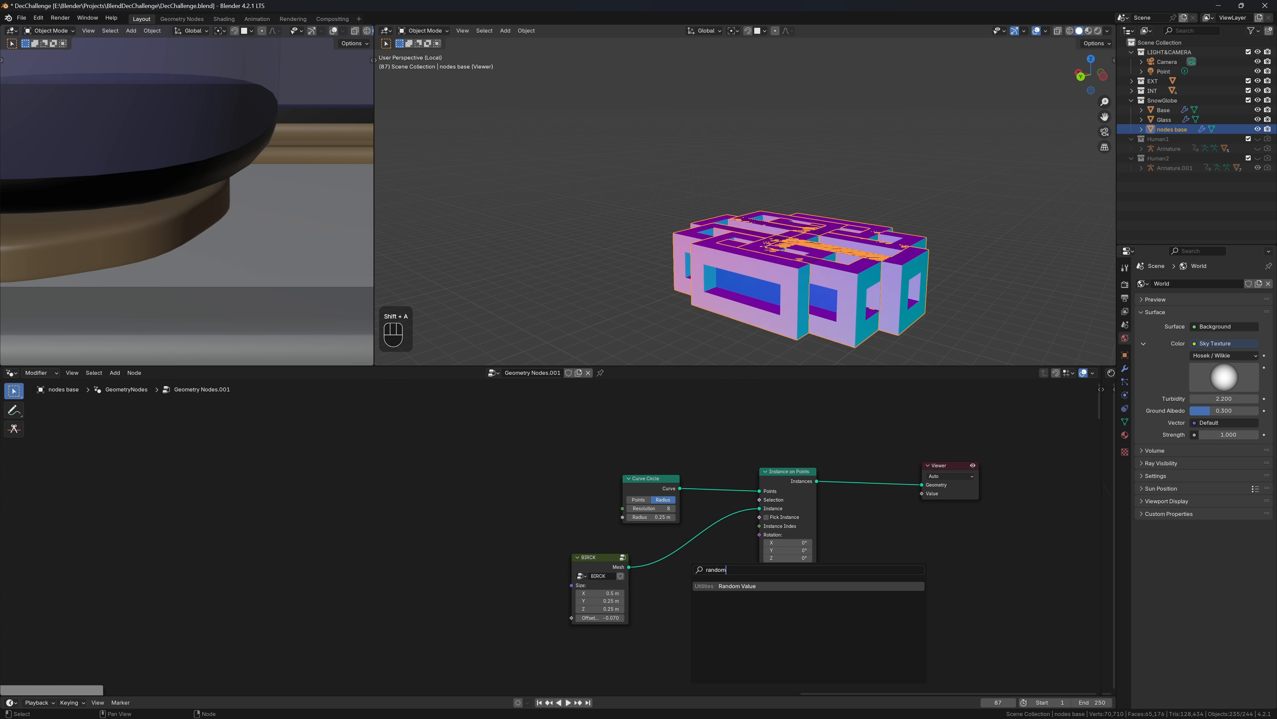
{"action": "key", "text": "Return"}
{"action": "left_click", "coordinate": [673, 600]}
{"action": "left_click_drag", "start_coordinate": [731, 614], "coordinate": [759, 567]}
{"action": "left_click", "coordinate": [701, 634]}
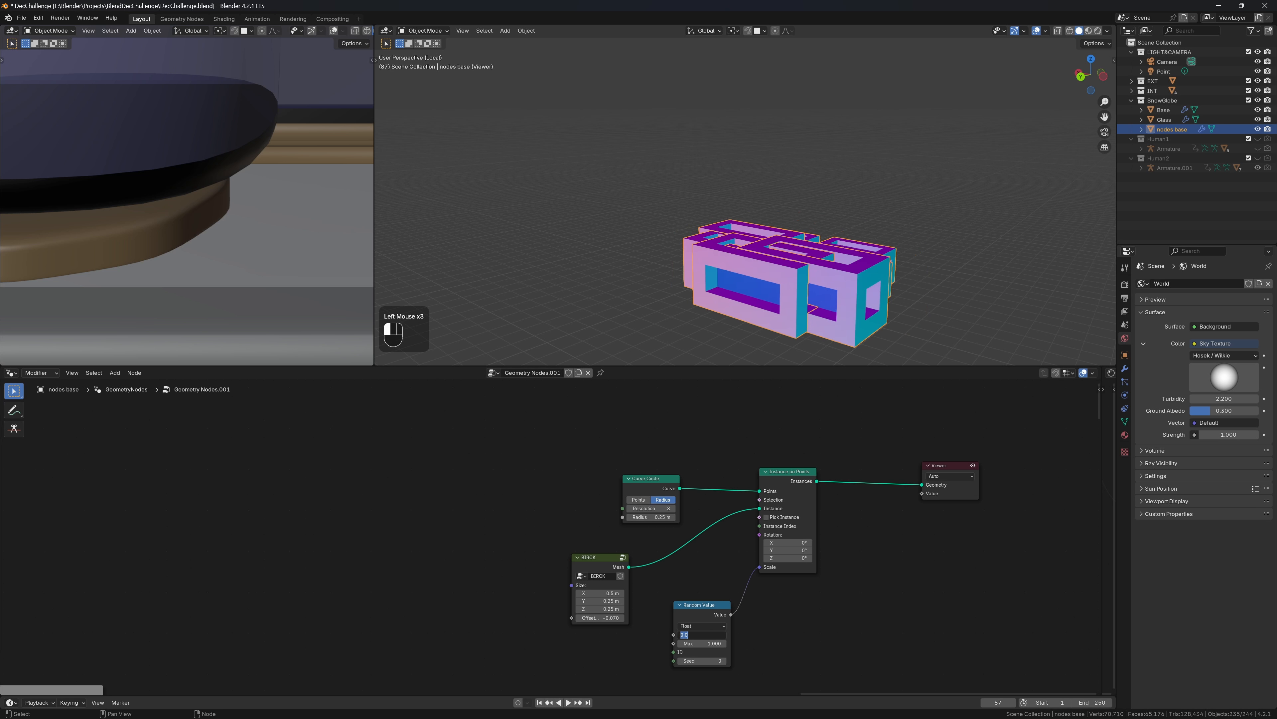
{"action": "type", "text": ".25"}
{"action": "key", "text": "Tab"}
{"action": "key", "text": "BackSpace"}
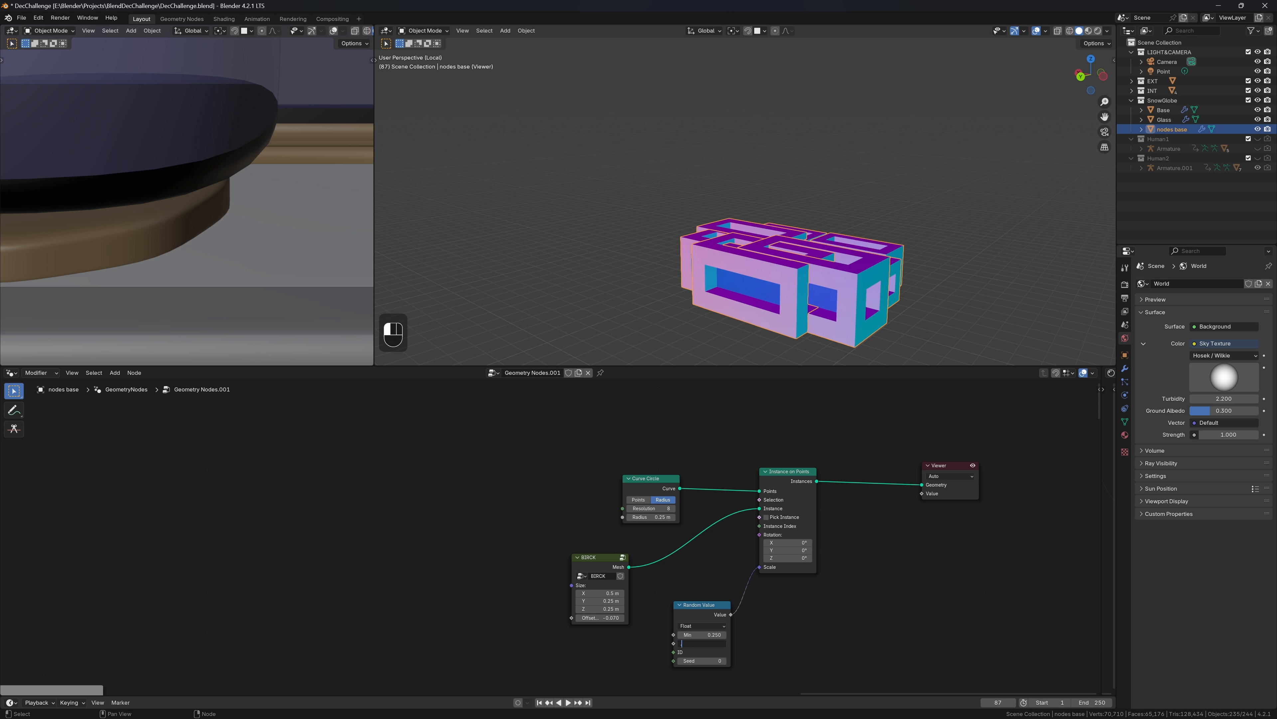
{"action": "type", "text": ".75"}
{"action": "key", "text": "Return"}
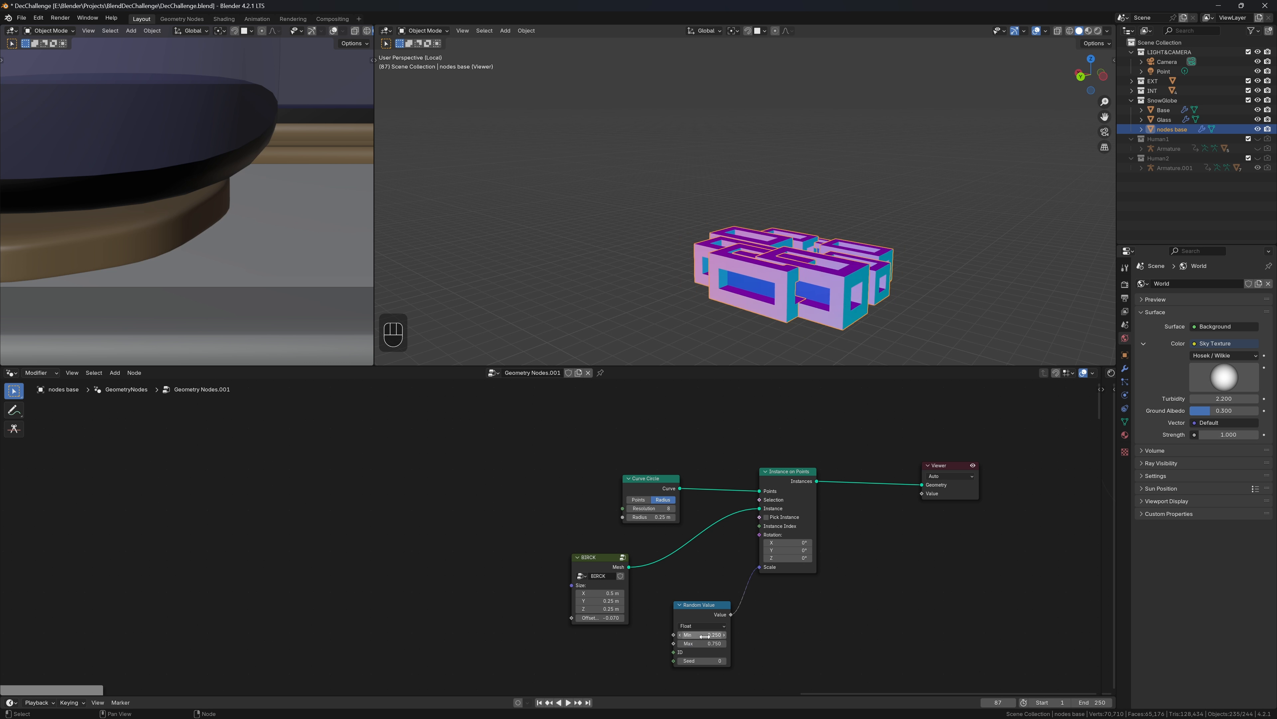
Drive the instance Rotation with an Align Rotation to Vector node
{"action": "left_click_drag", "start_coordinate": [759, 535], "coordinate": [734, 466]}
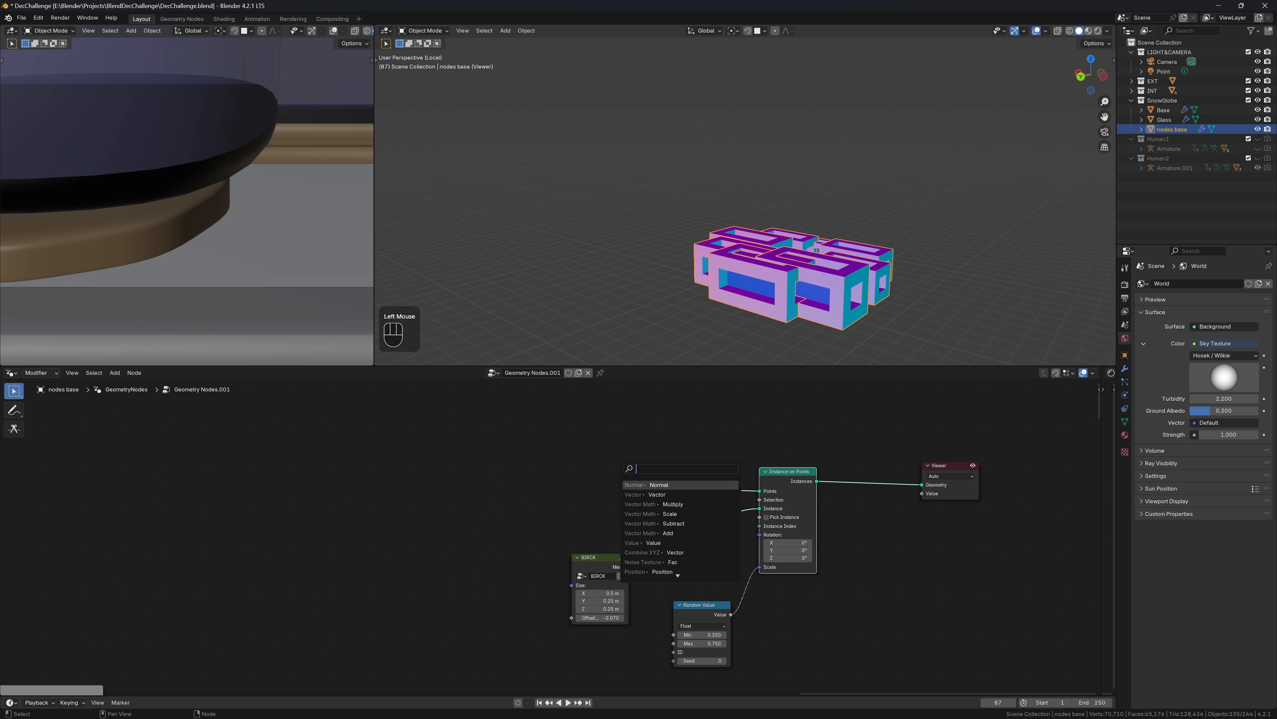
{"action": "type", "text": "alig"}
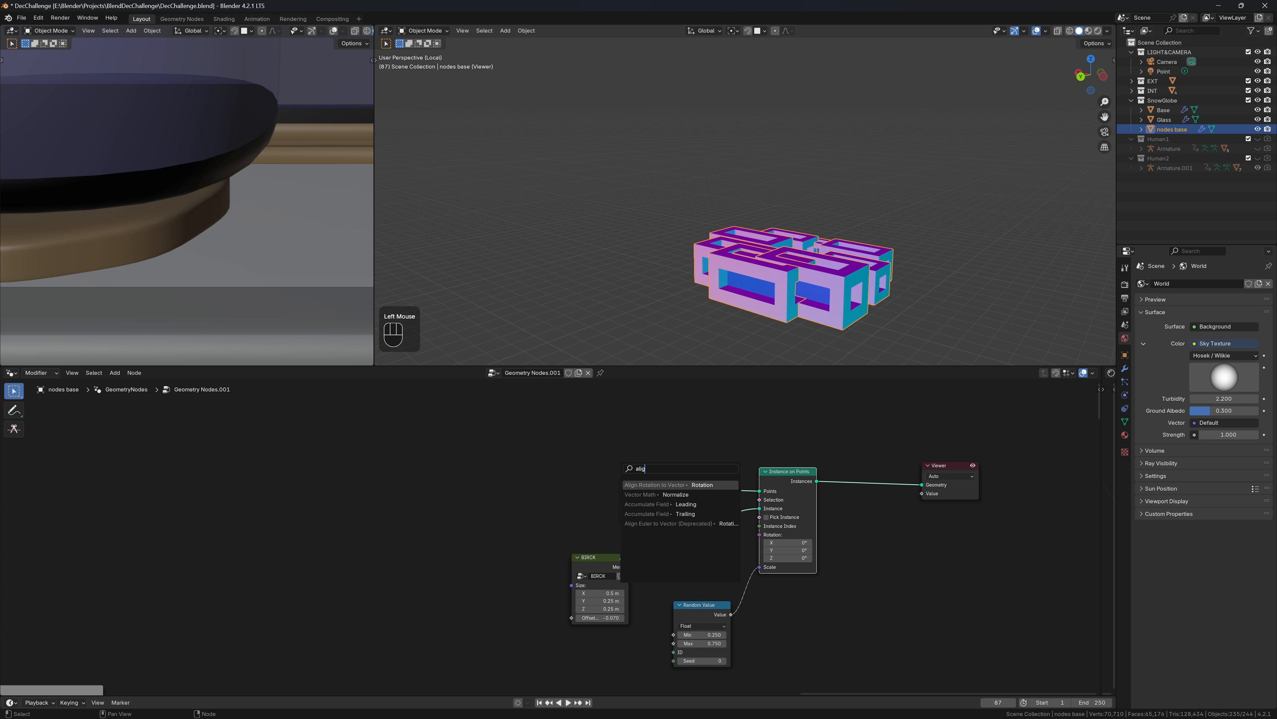
{"action": "key", "text": "Return"}
{"action": "left_click", "coordinate": [720, 436]}
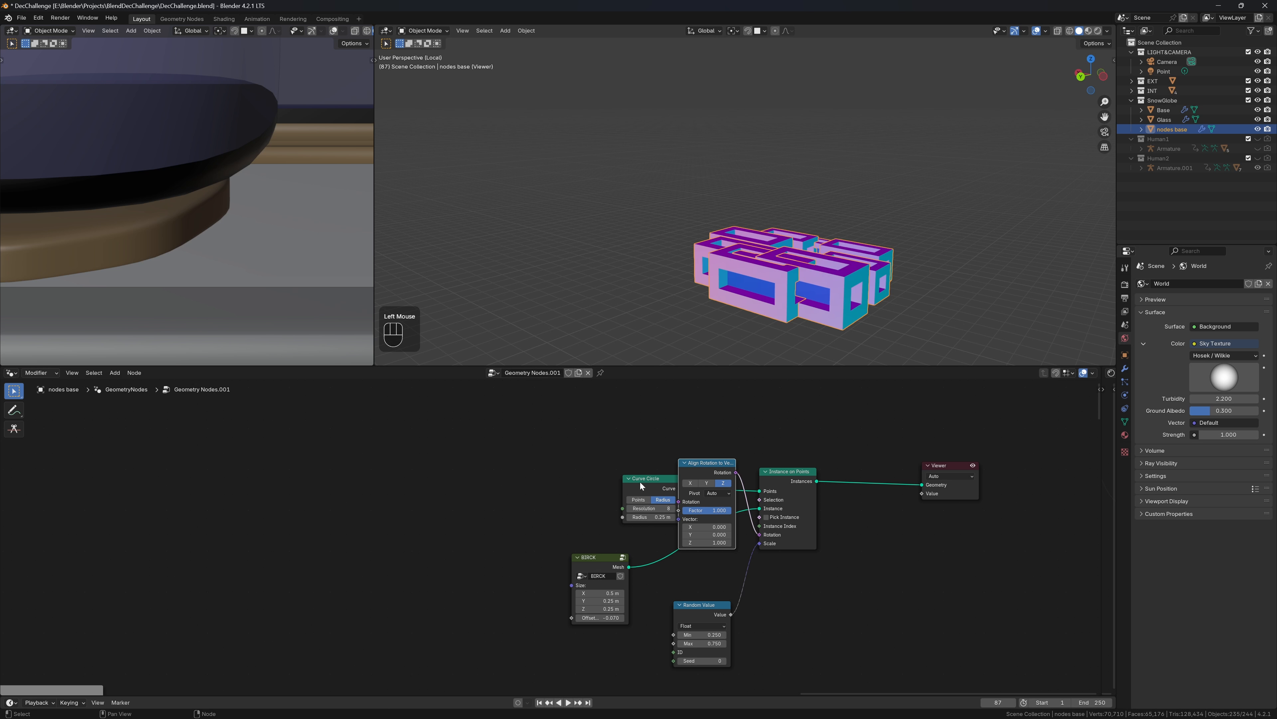
{"action": "left_click_drag", "start_coordinate": [641, 482], "coordinate": [548, 481]}
{"action": "left_click", "coordinate": [678, 517]}
{"action": "left_click_drag", "start_coordinate": [678, 513], "coordinate": [660, 507]}
Feed a Curve Tangent node into the Align Rotation Vector input, aligning the X axis
{"action": "type", "text": "t"}
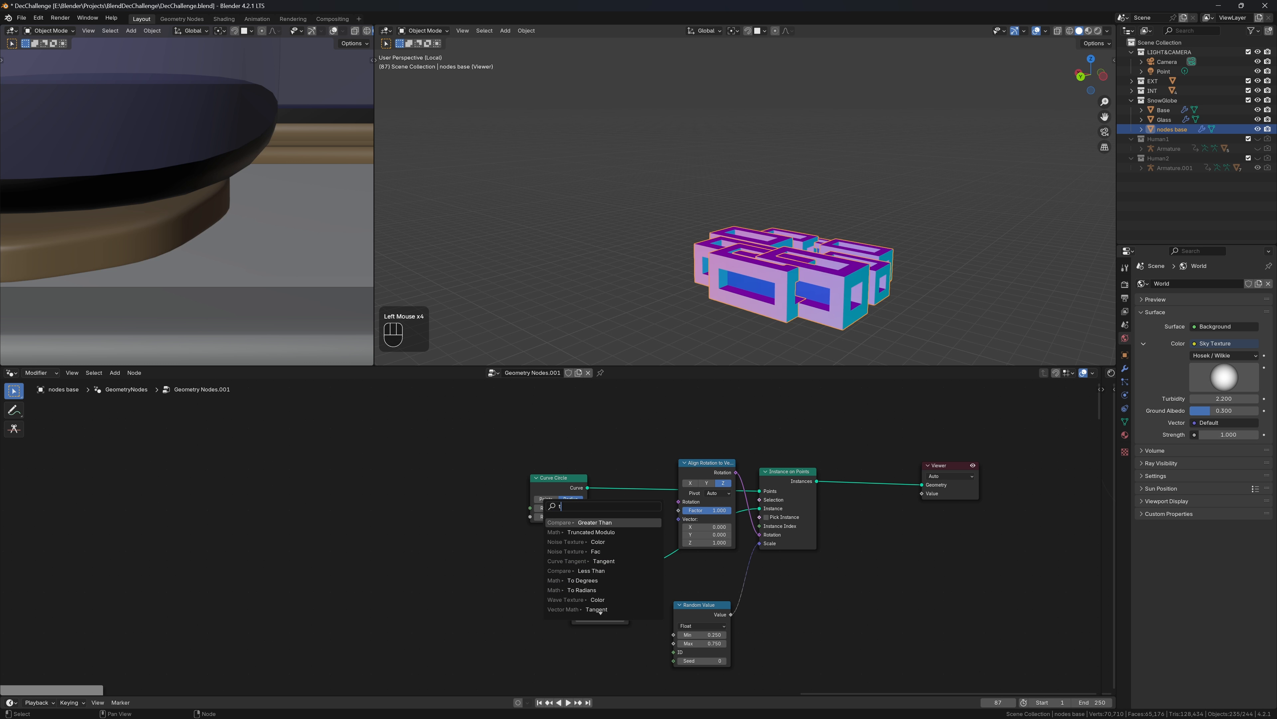
{"action": "type", "text": "an"}
{"action": "key", "text": "Down"}
{"action": "key", "text": "Return"}
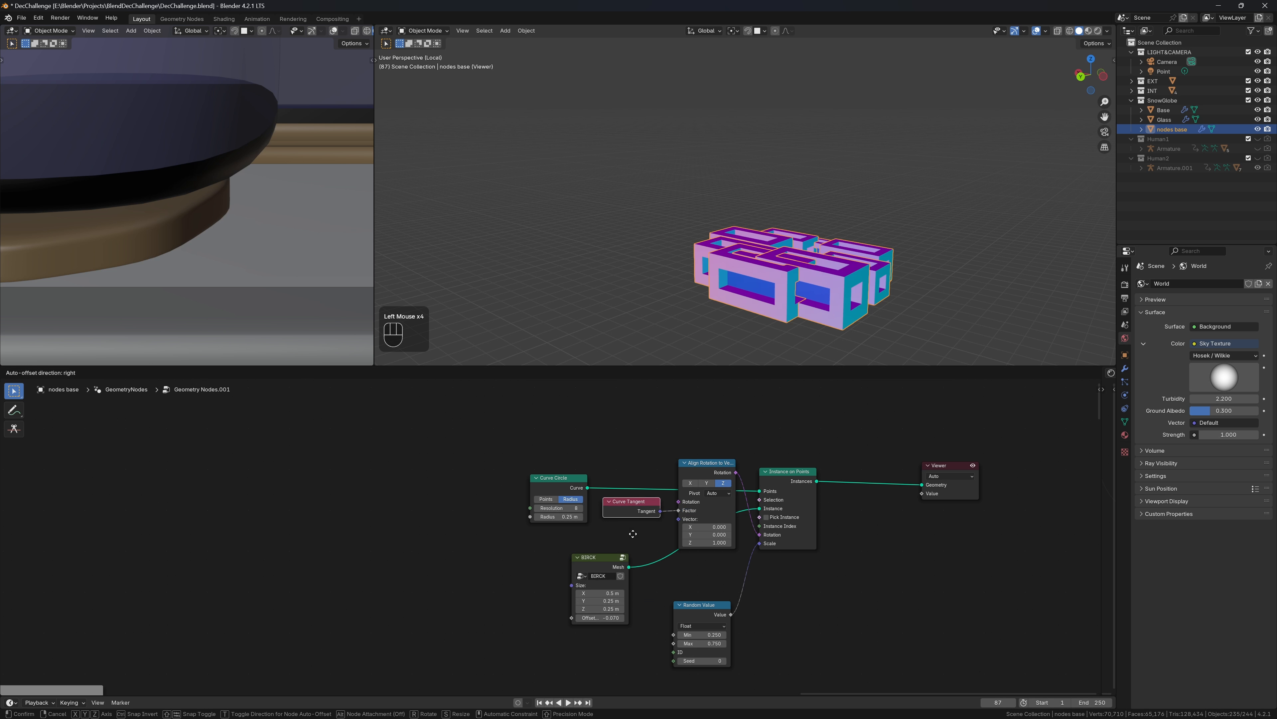
{"action": "left_click", "coordinate": [633, 535]}
{"action": "left_click", "coordinate": [708, 484]}
{"action": "left_click", "coordinate": [693, 484]}
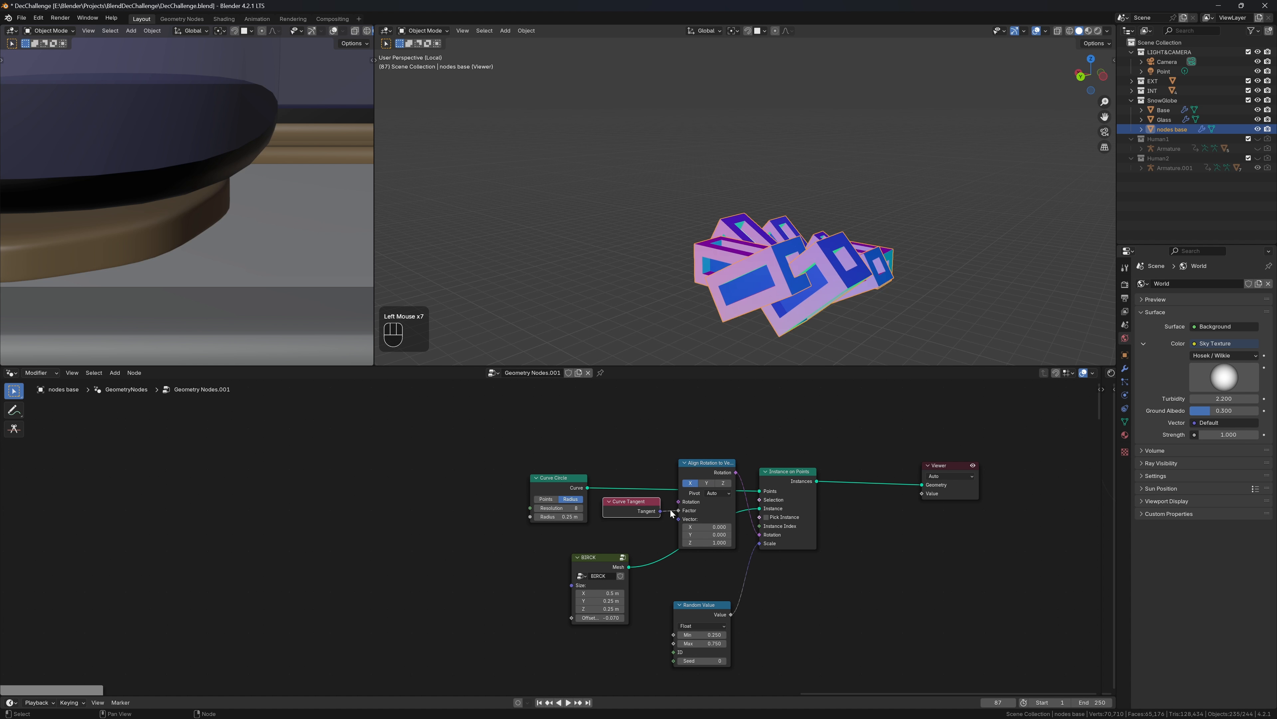
{"action": "left_click_drag", "start_coordinate": [681, 511], "coordinate": [652, 522]}
Widen the circle radius to about 0.51 m and set the Random Value Min to 0.5
{"action": "mouse_move", "coordinate": [920, 250]}
{"action": "middle_mouse_down"}
{"action": "mouse_move", "coordinate": [900, 320]}
{"action": "mouse_move", "coordinate": [903, 267]}
{"action": "middle_mouse_up"}
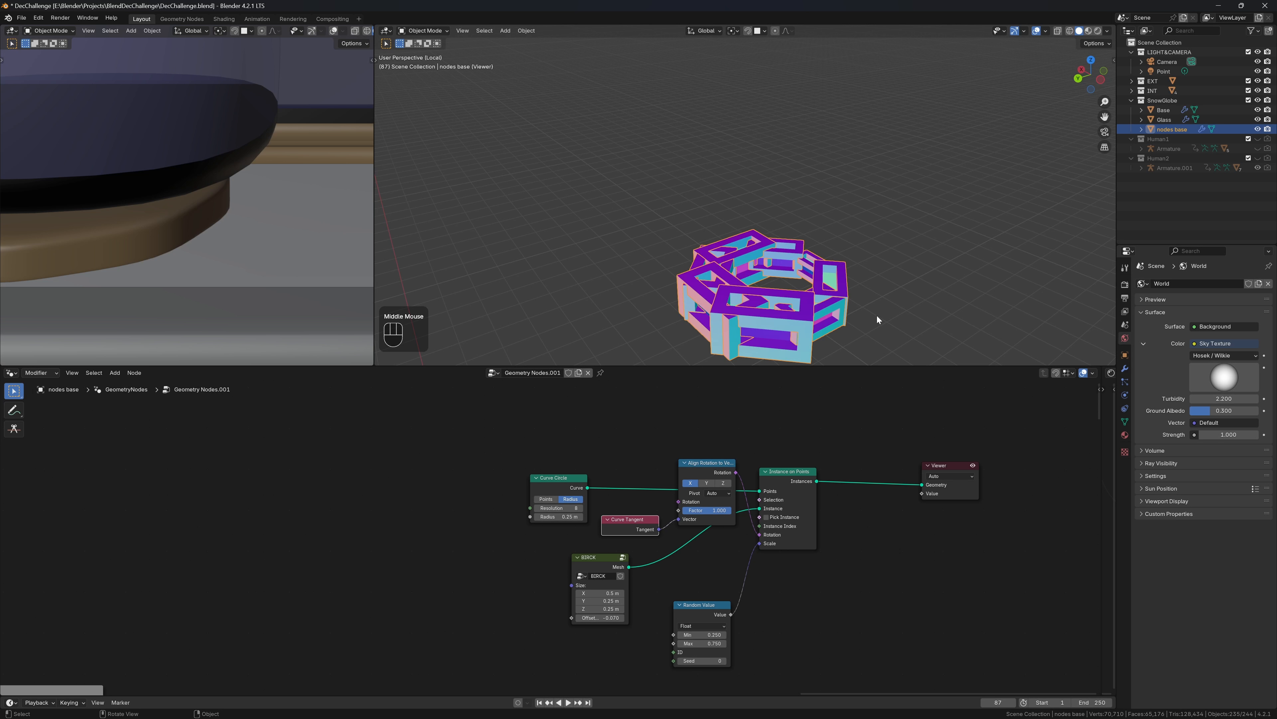
{"action": "left_click_drag", "start_coordinate": [366, 529], "coordinate": [384, 529], "text": "shift"}
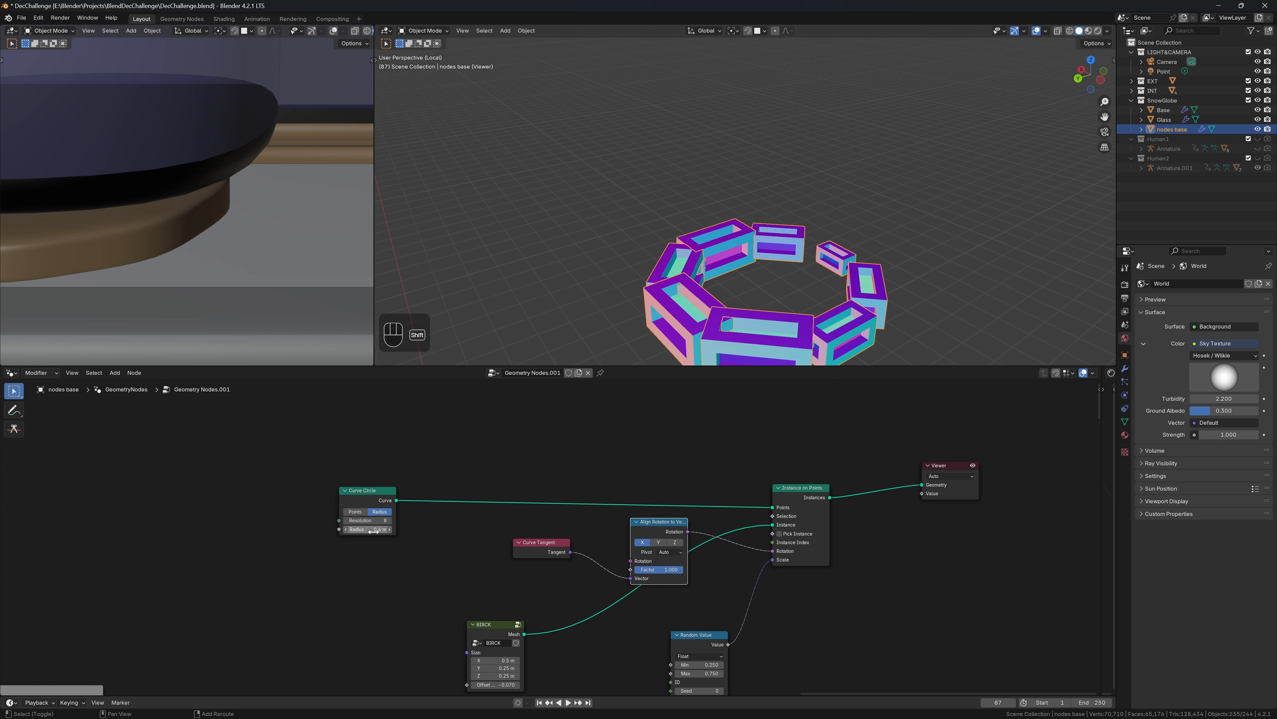
{"action": "middle_click_drag", "start_coordinate": [812, 276], "coordinate": [770, 257]}
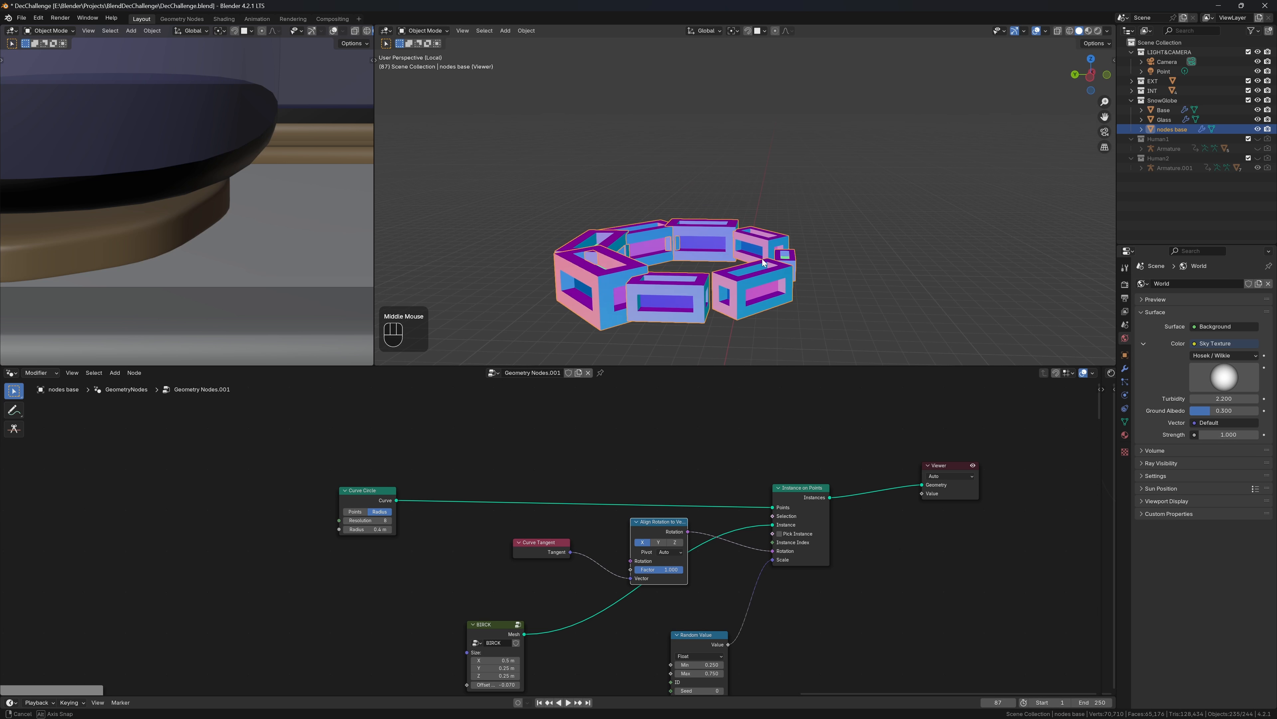
{"action": "left_click", "coordinate": [721, 610]}
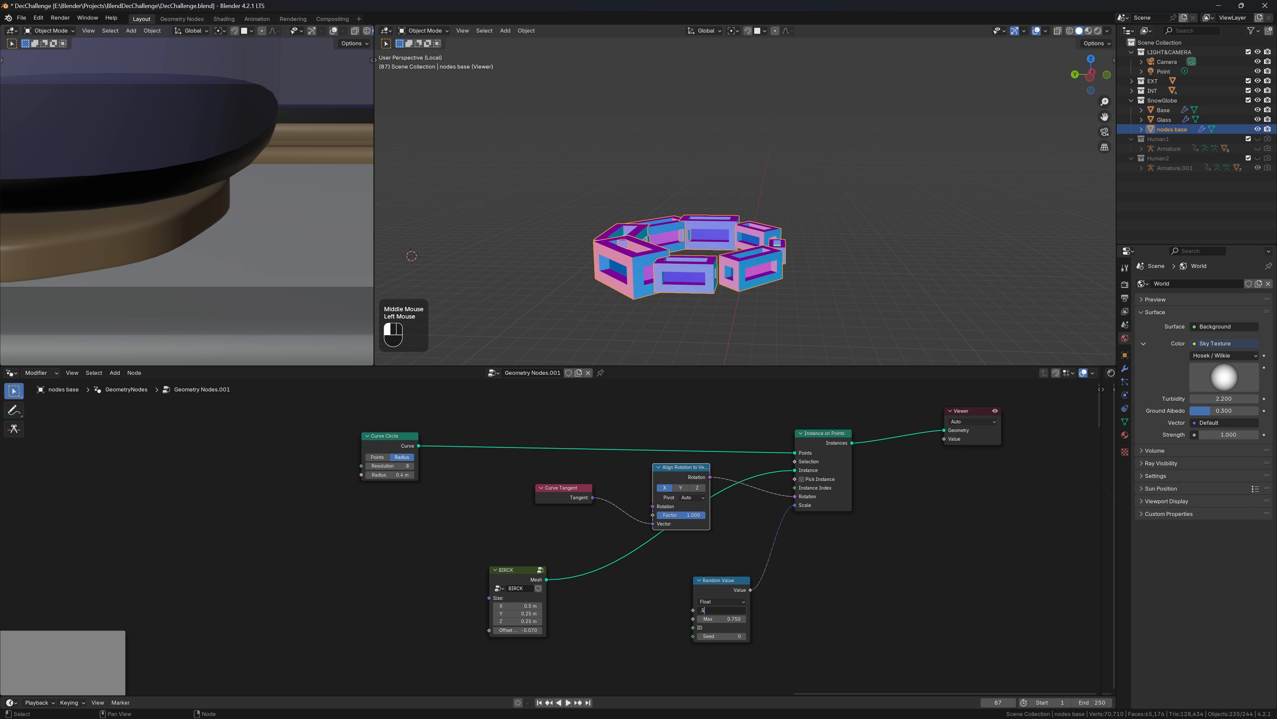
{"action": "type", "text": ".5"}
{"action": "key", "text": "Return"}
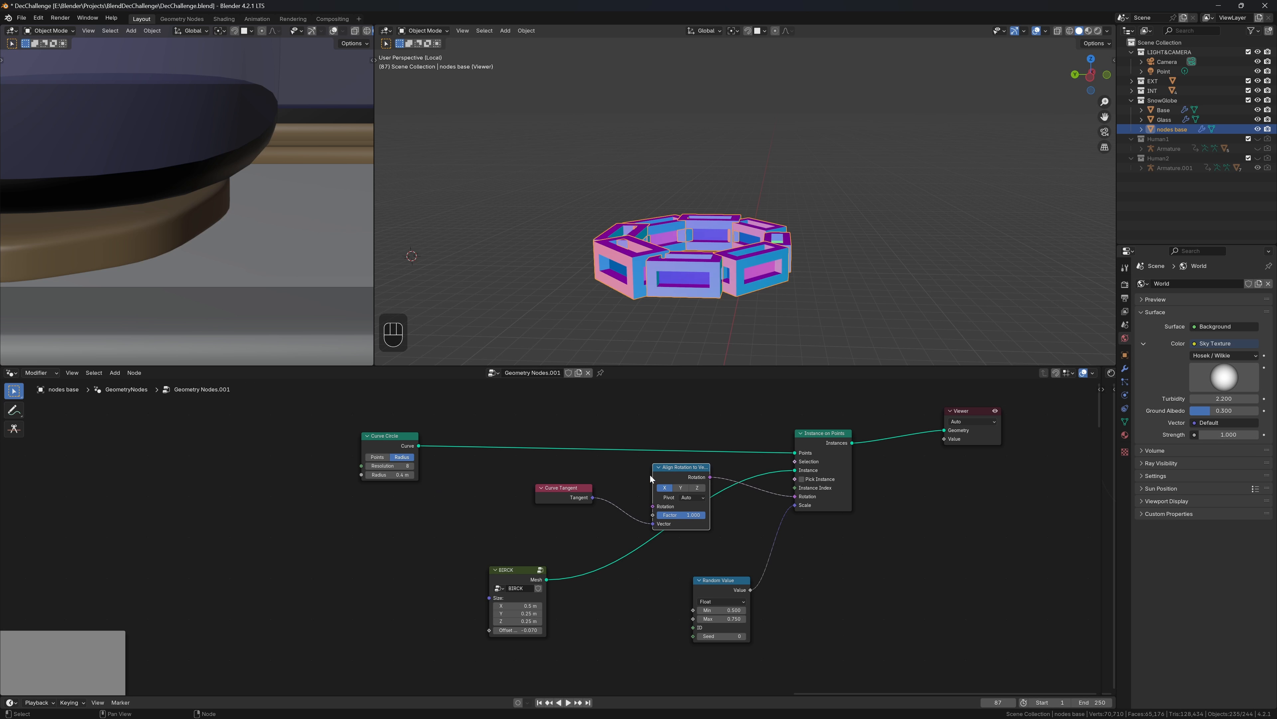
{"action": "left_click_drag", "start_coordinate": [397, 475], "coordinate": [442, 474], "text": "shift"}
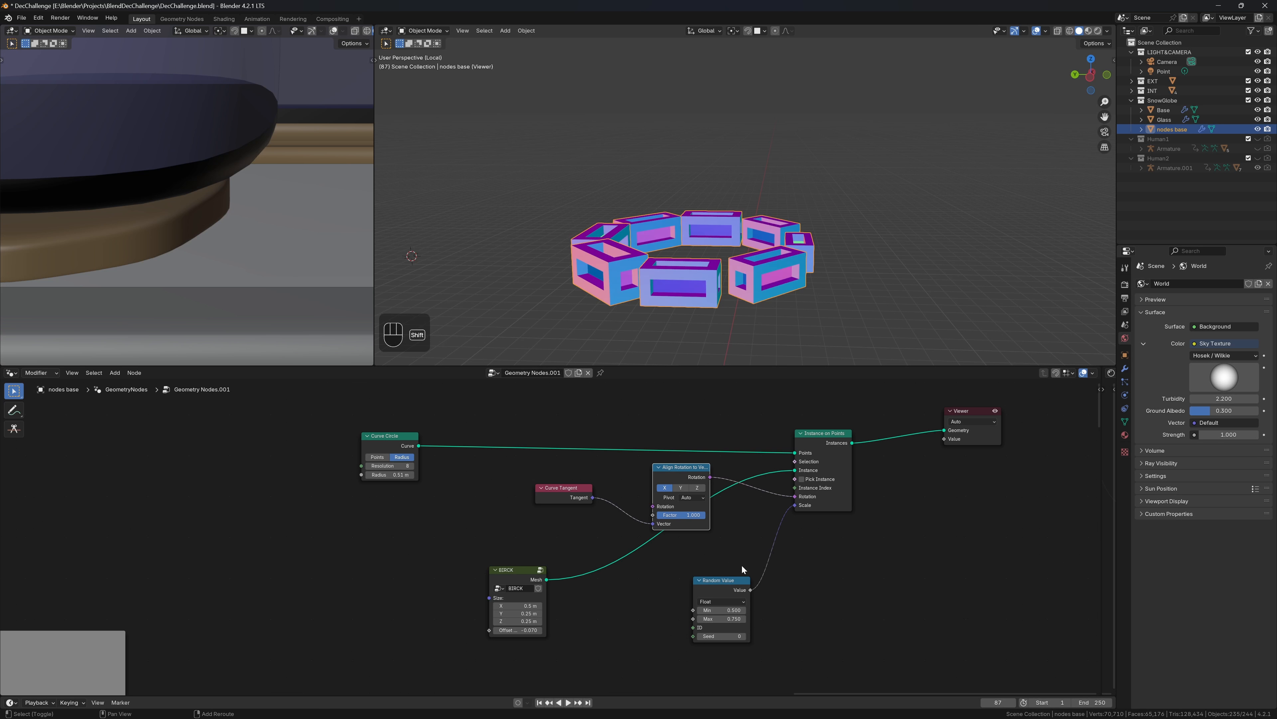
Add a Vector Math Multiply node with its second vector set to 1
{"action": "key", "text": "shift+a"}
{"action": "type", "text": "vm"}
{"action": "key", "text": "Return"}
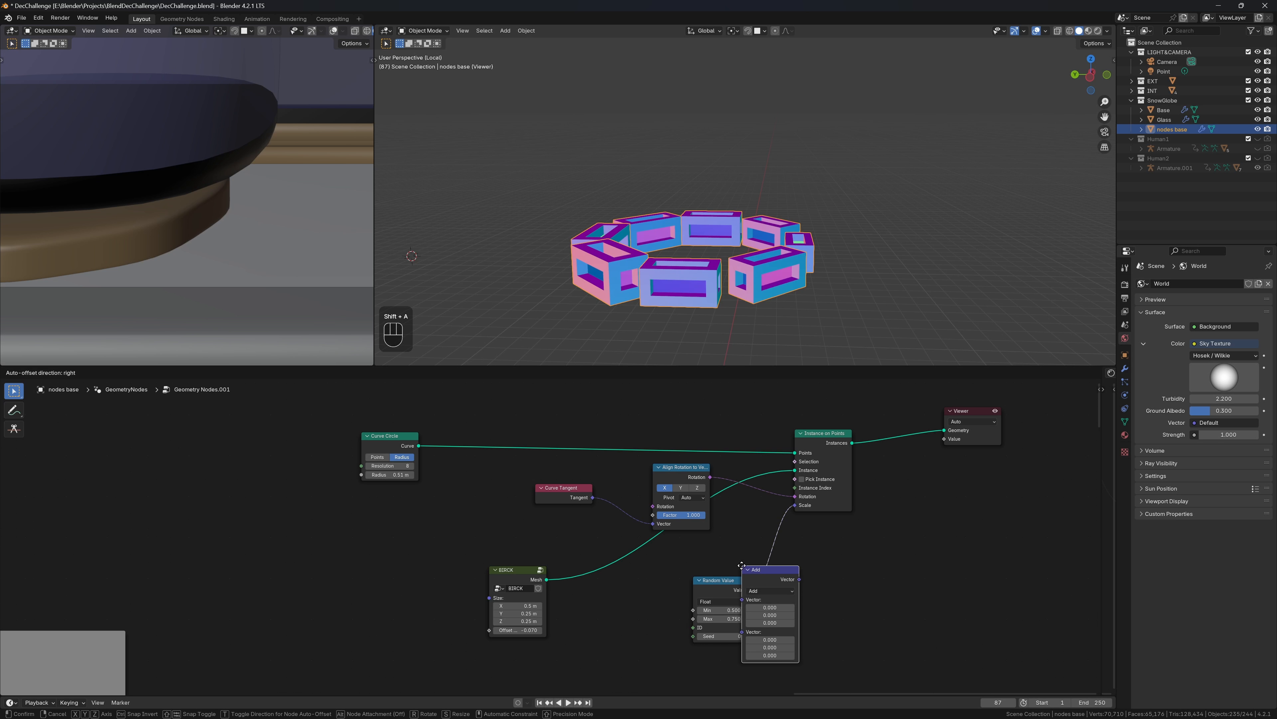
{"action": "left_click", "coordinate": [867, 530]}
{"action": "left_click", "coordinate": [872, 563]}
{"action": "left_click", "coordinate": [882, 602]}
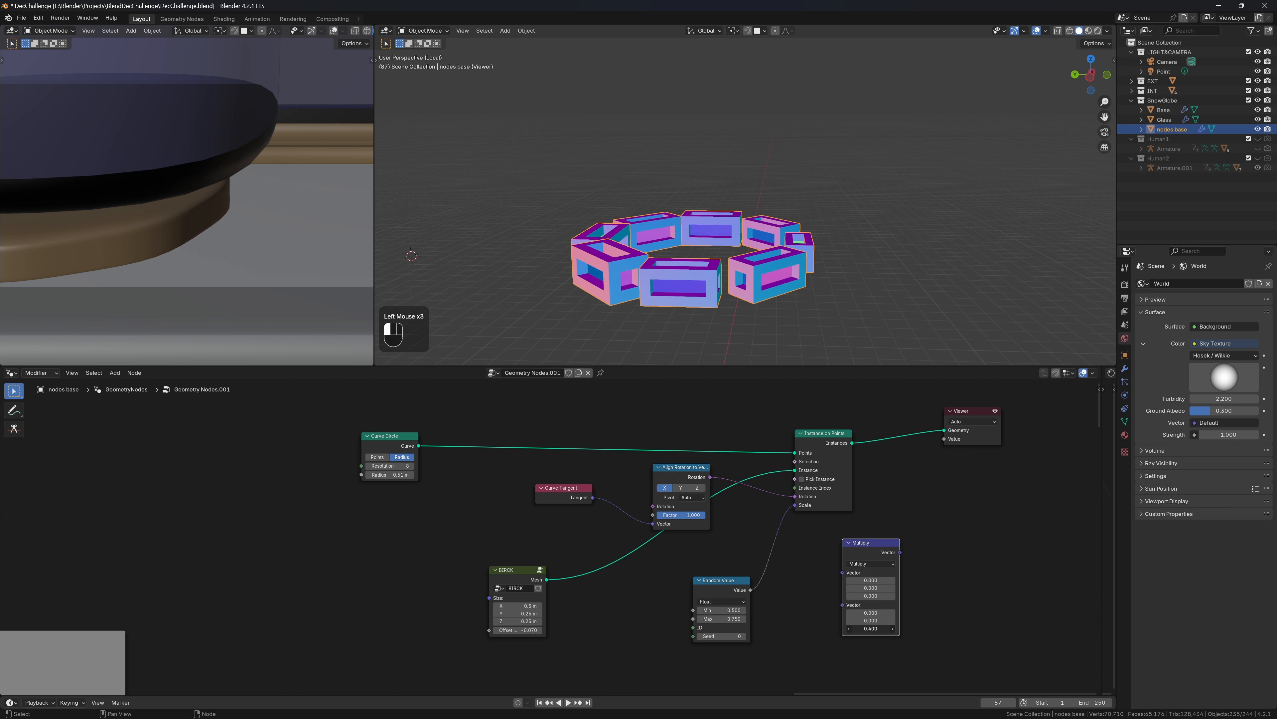
{"action": "key", "text": "Escape"}
{"action": "left_click_drag", "start_coordinate": [871, 612], "coordinate": [872, 628]}
{"action": "type", "text": "1"}
{"action": "key", "text": "Return"}
Try lowering the Multiply node's Z value, then dissolve the Multiply node
{"action": "left_click_drag", "start_coordinate": [883, 544], "coordinate": [811, 538]}
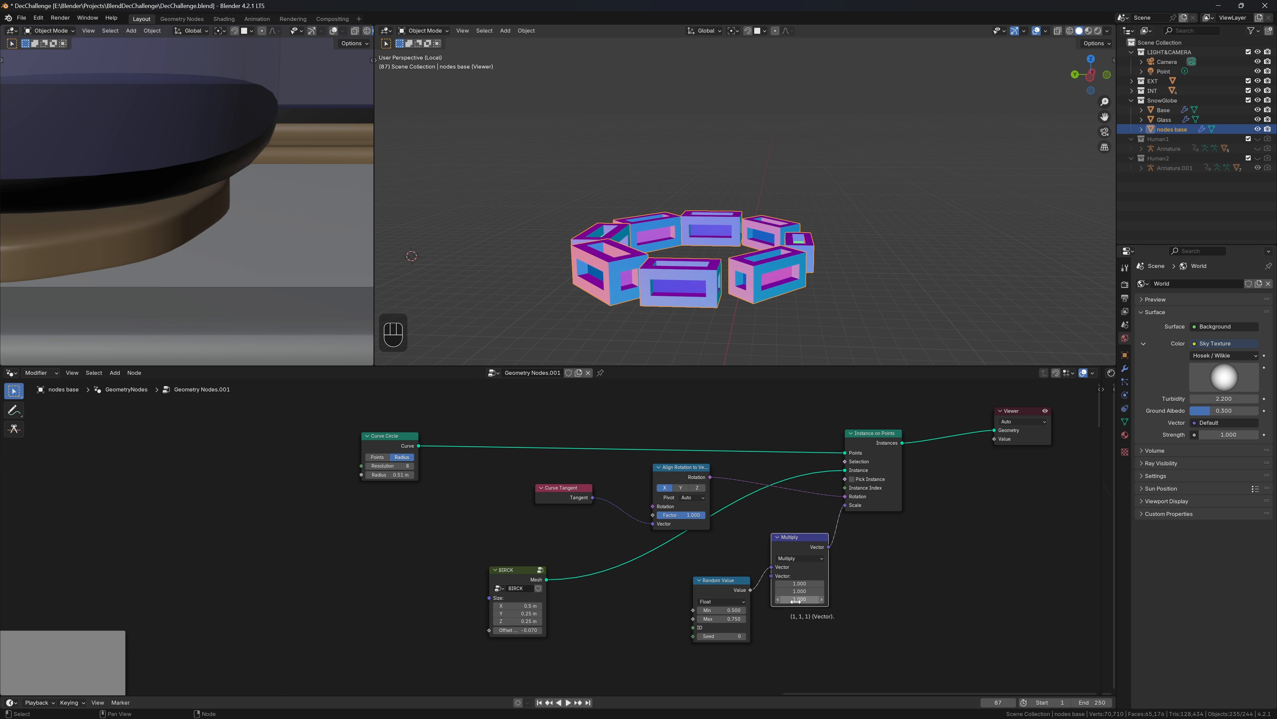
{"action": "left_click_drag", "start_coordinate": [730, 582], "coordinate": [732, 564]}
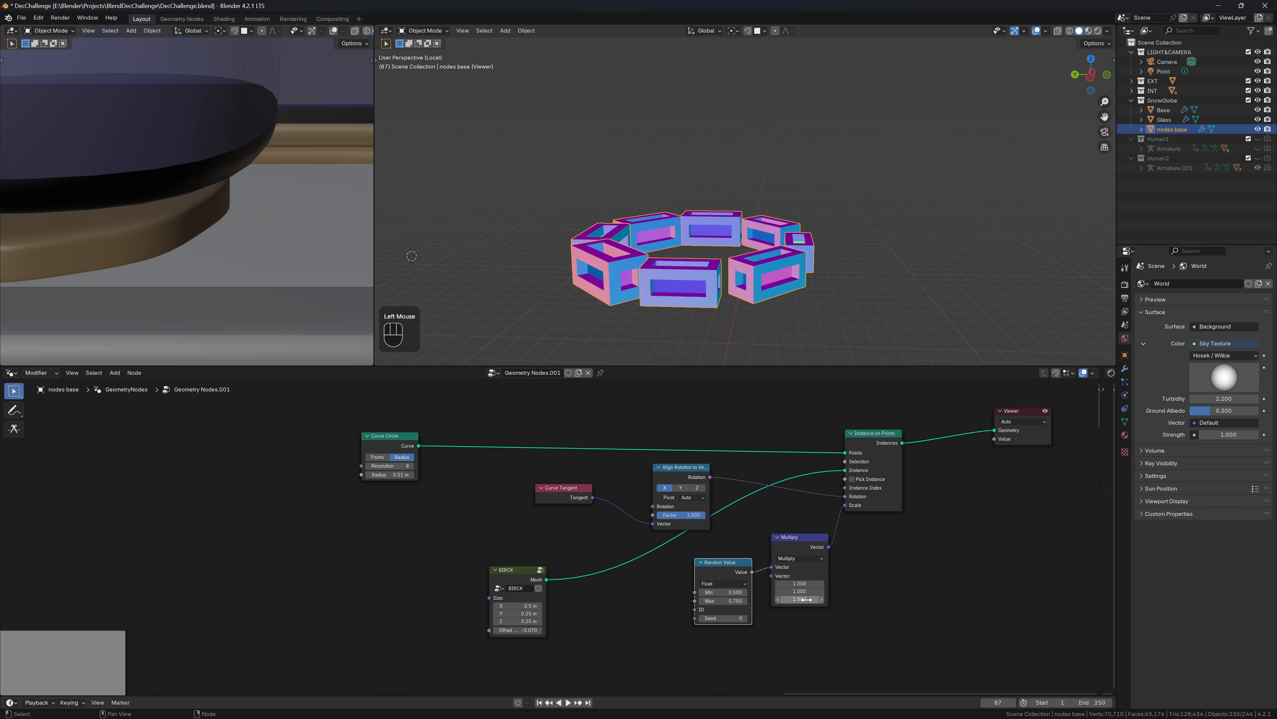
{"action": "left_click_drag", "start_coordinate": [806, 599], "coordinate": [803, 600]}
{"action": "left_click", "coordinate": [806, 599]}
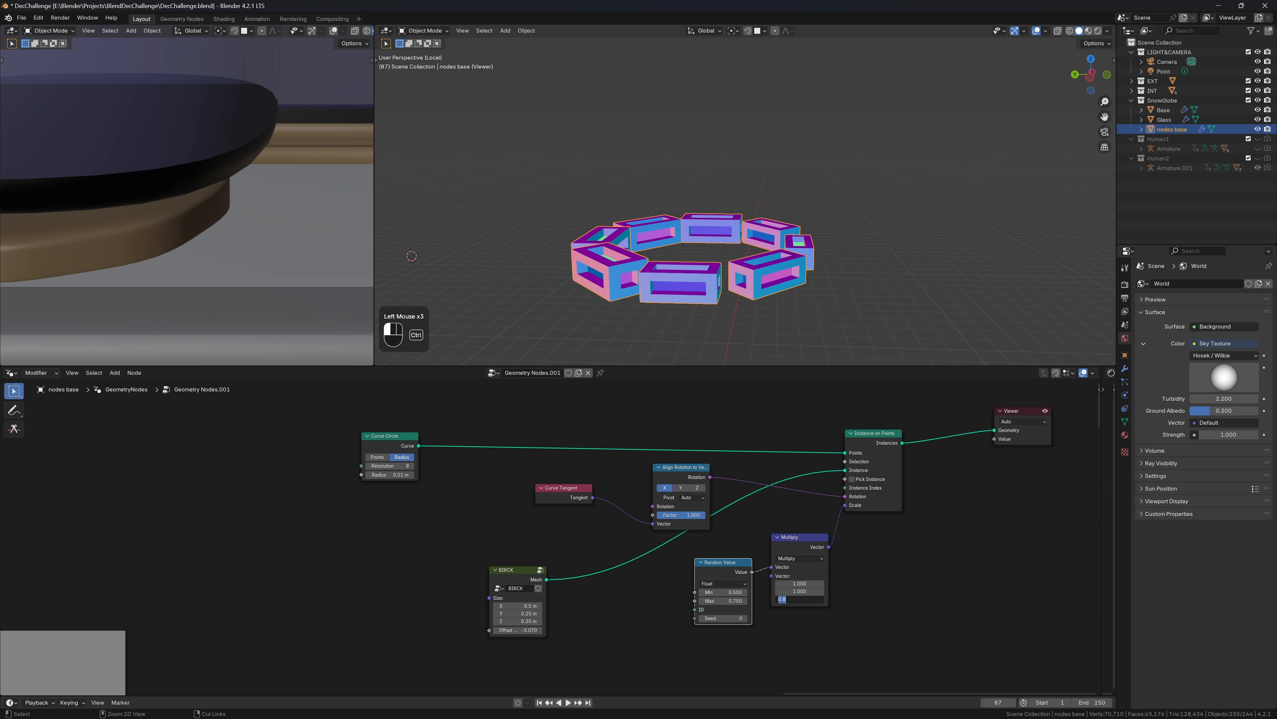
{"action": "key", "text": "Escape"}
{"action": "left_click", "coordinate": [793, 548]}
{"action": "key", "text": "ctrl+x"}
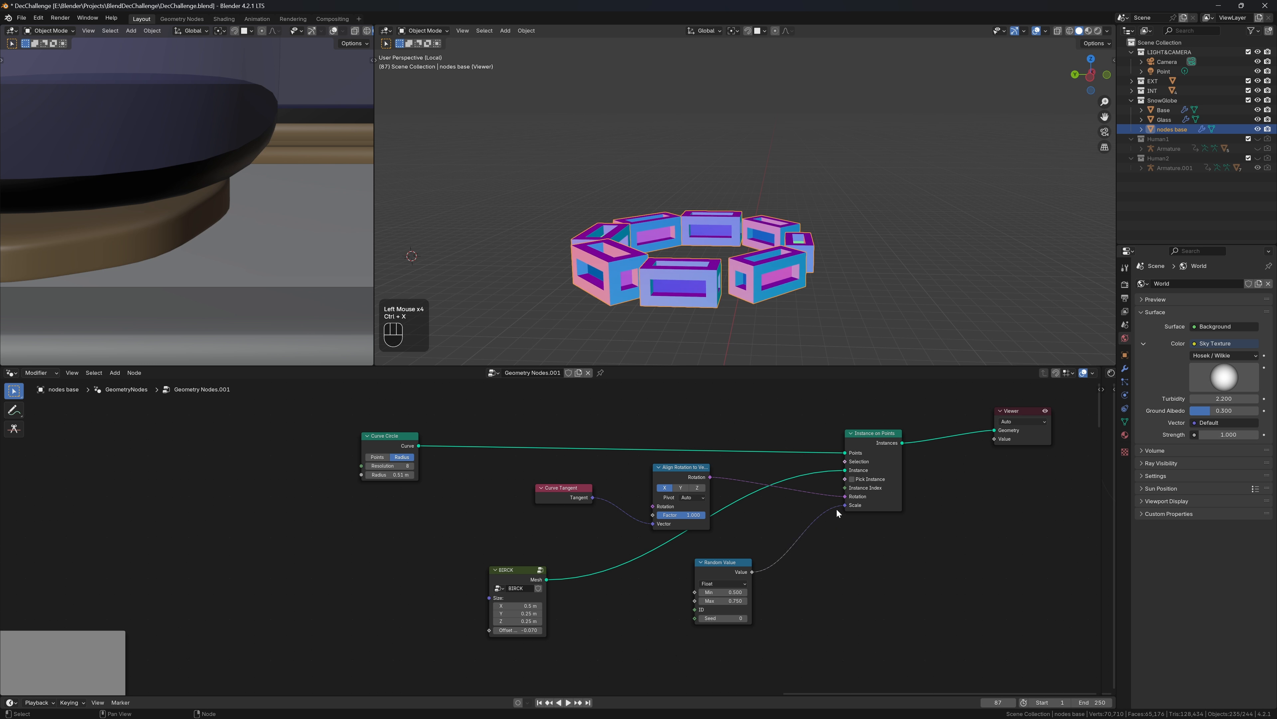
Scale the bricks with a Combine XYZ node: X and Y at 1, Random Value into Z
{"action": "left_click_drag", "start_coordinate": [843, 505], "coordinate": [716, 547]}
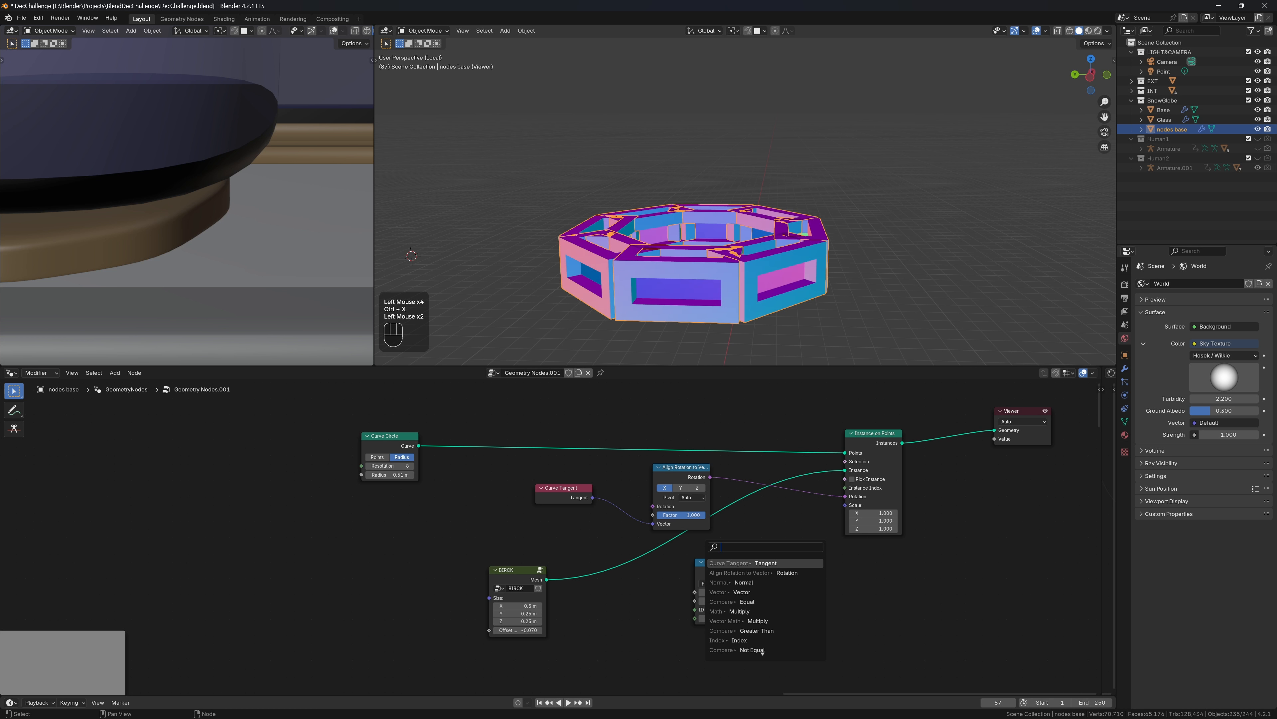
{"action": "type", "text": "combine"}
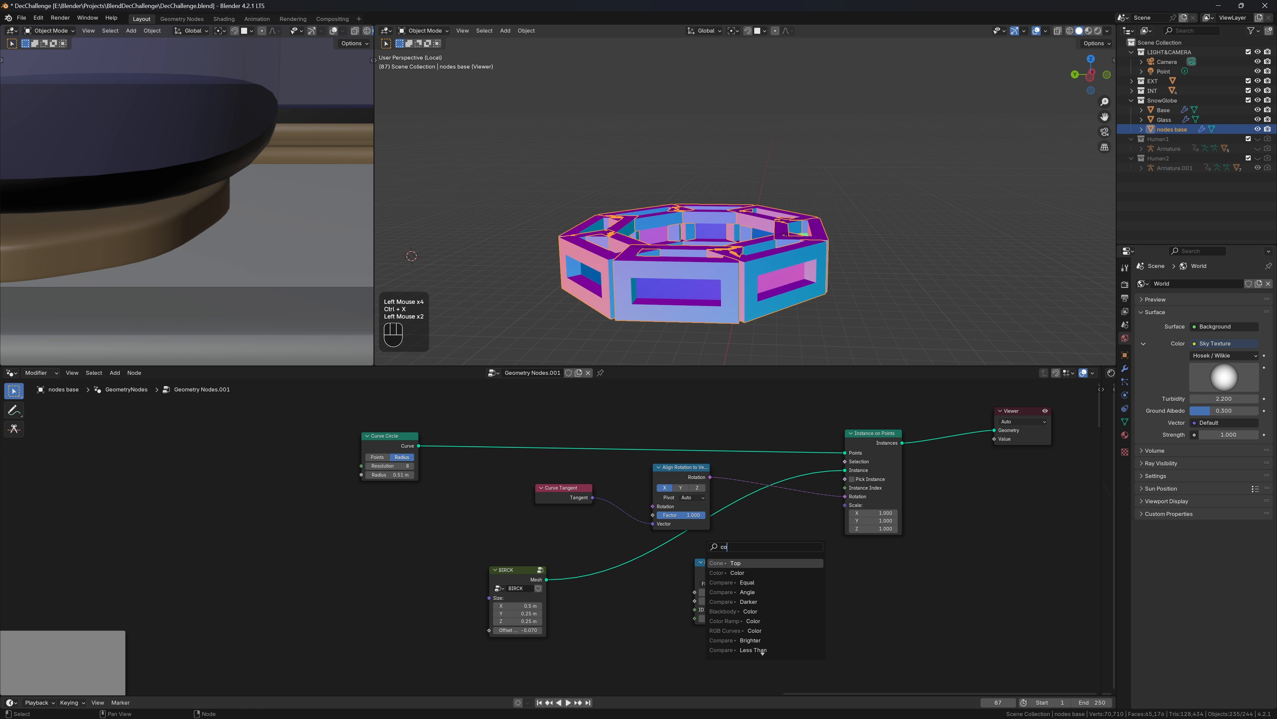
{"action": "key", "text": "Return"}
{"action": "left_click", "coordinate": [921, 523]}
{"action": "left_click_drag", "start_coordinate": [887, 541], "coordinate": [887, 550]}
{"action": "key", "text": "Return"}
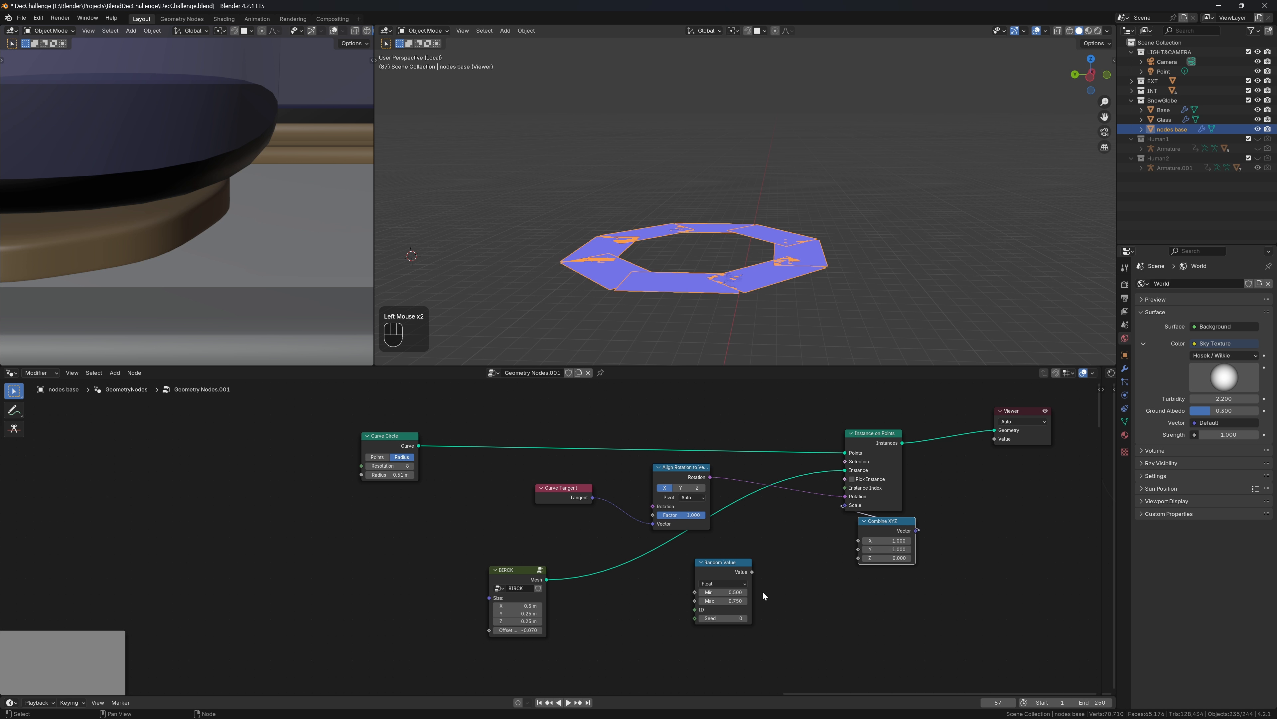
{"action": "left_click_drag", "start_coordinate": [751, 572], "coordinate": [858, 558]}
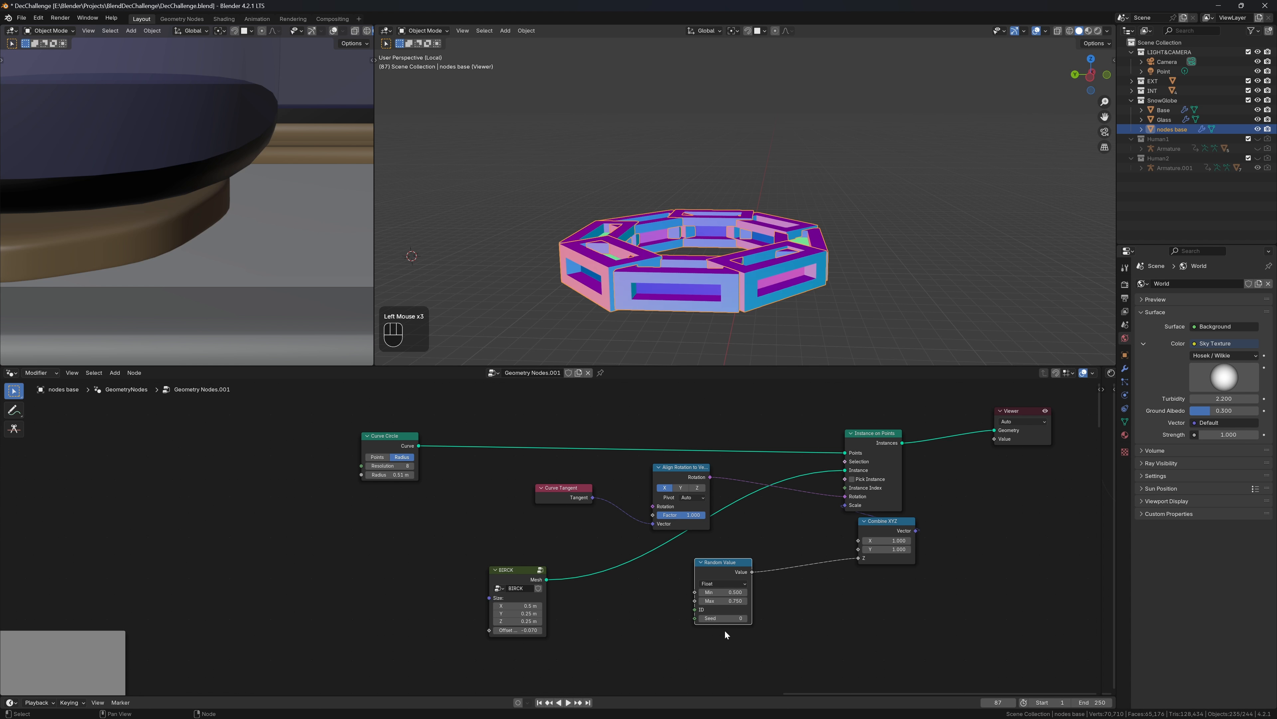
{"action": "left_click_drag", "start_coordinate": [885, 522], "coordinate": [868, 520]}
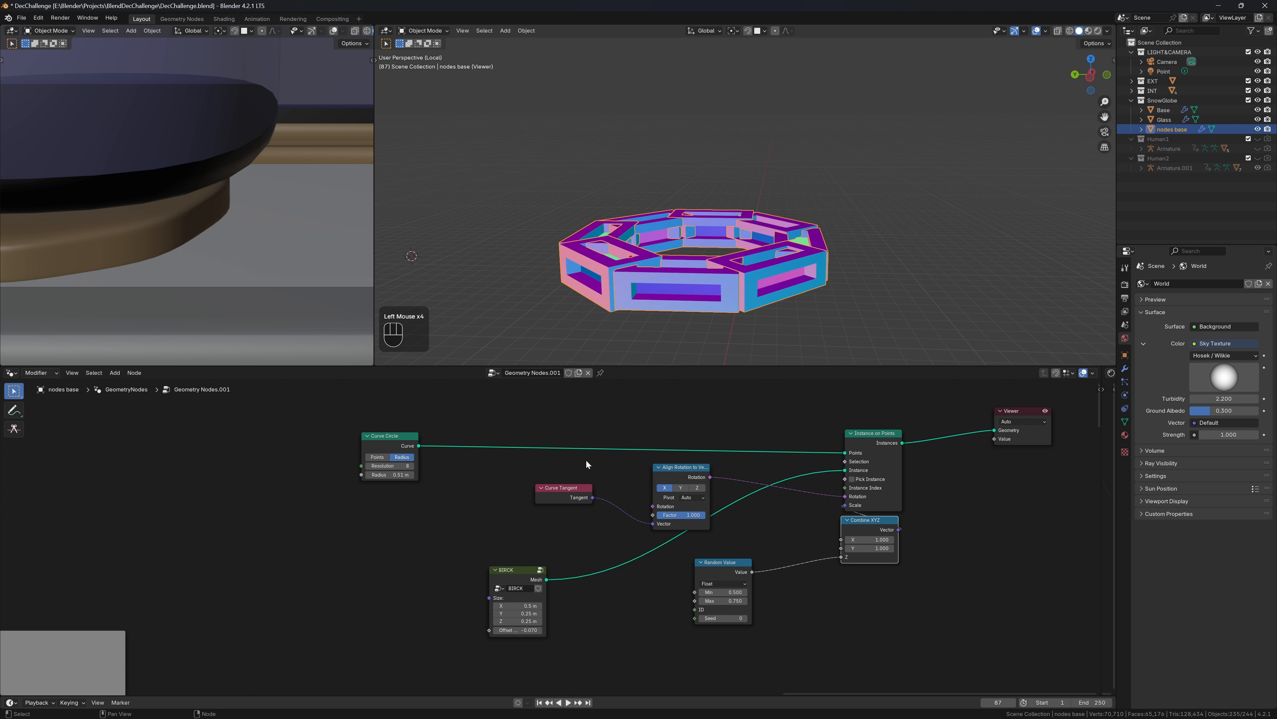
Widen the ring radius to 0.72 m and move the Viewer node right
{"action": "left_click", "coordinate": [397, 475], "text": "shift"}
{"action": "left_click_drag", "start_coordinate": [397, 474], "coordinate": [442, 475], "text": "shift"}
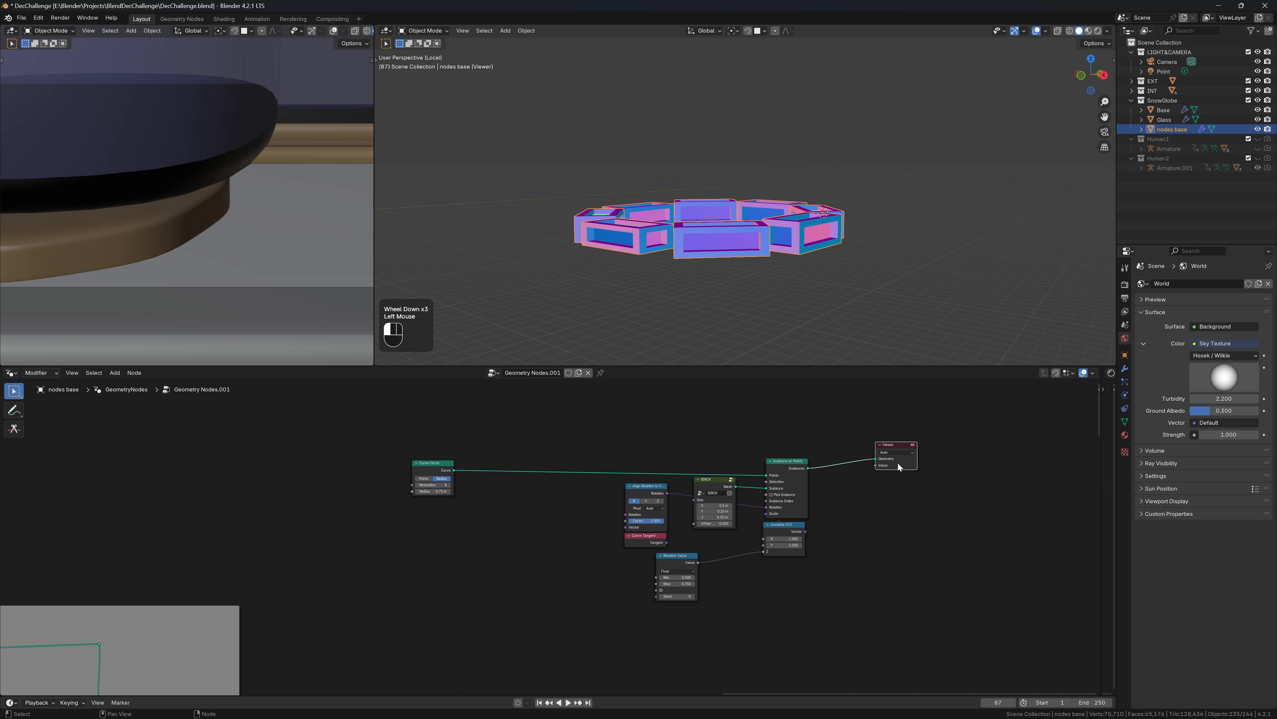
{"action": "left_click_drag", "start_coordinate": [898, 463], "coordinate": [1004, 462]}
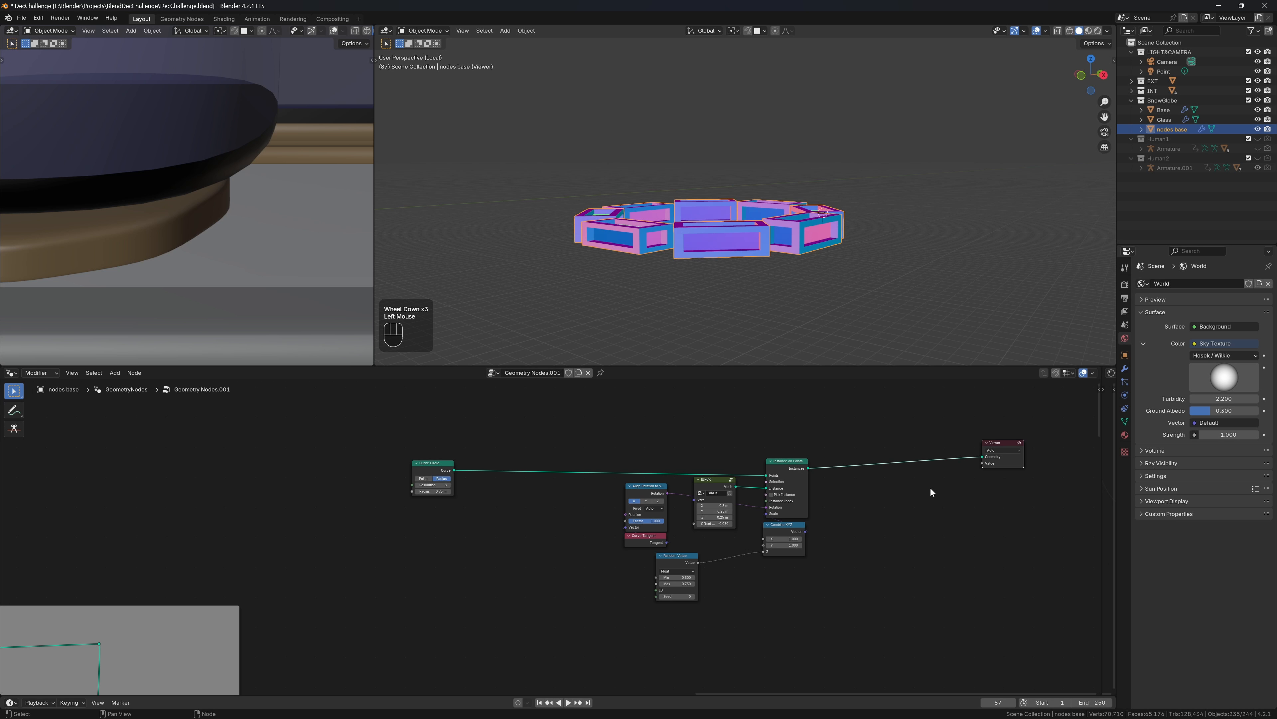
Route the brick instances through a new Repeat zone into the Viewer
{"action": "key", "text": "shift+a"}
{"action": "type", "text": "rep"}
{"action": "key", "text": "Return"}
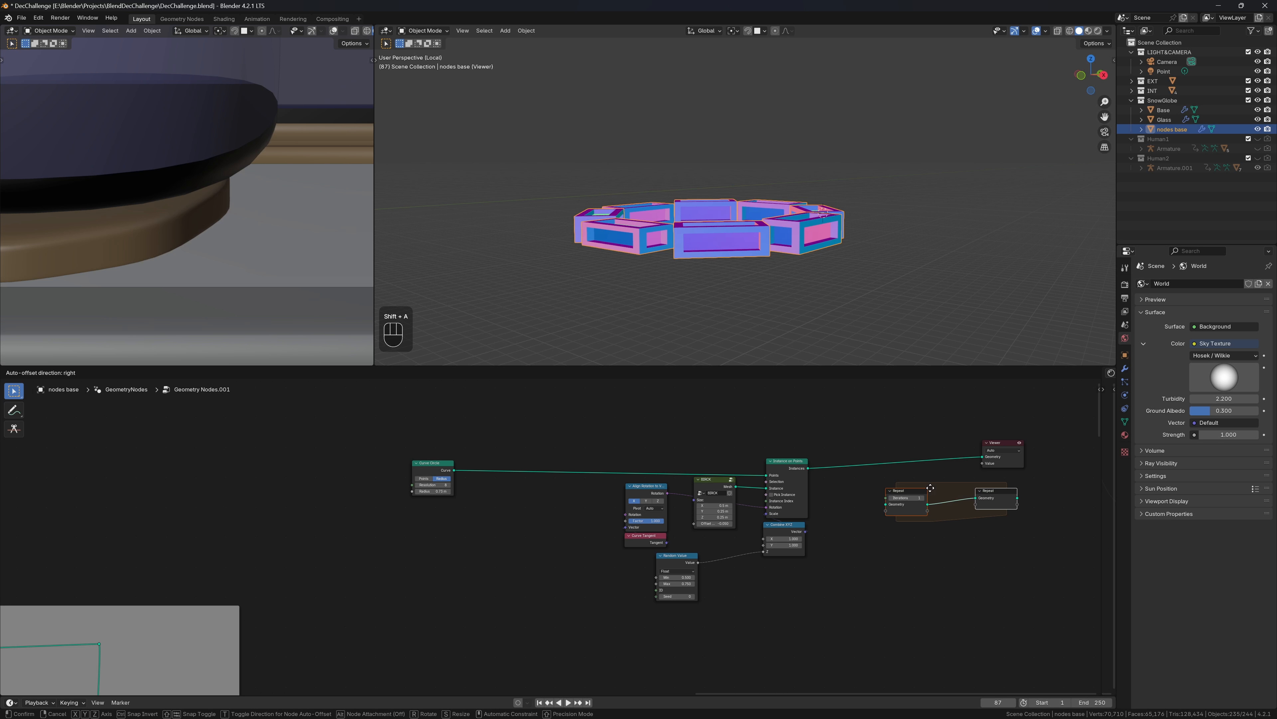
{"action": "left_click", "coordinate": [881, 483]}
{"action": "left_click_drag", "start_coordinate": [808, 468], "coordinate": [834, 498]}
{"action": "left_click_drag", "start_coordinate": [968, 492], "coordinate": [982, 457]}
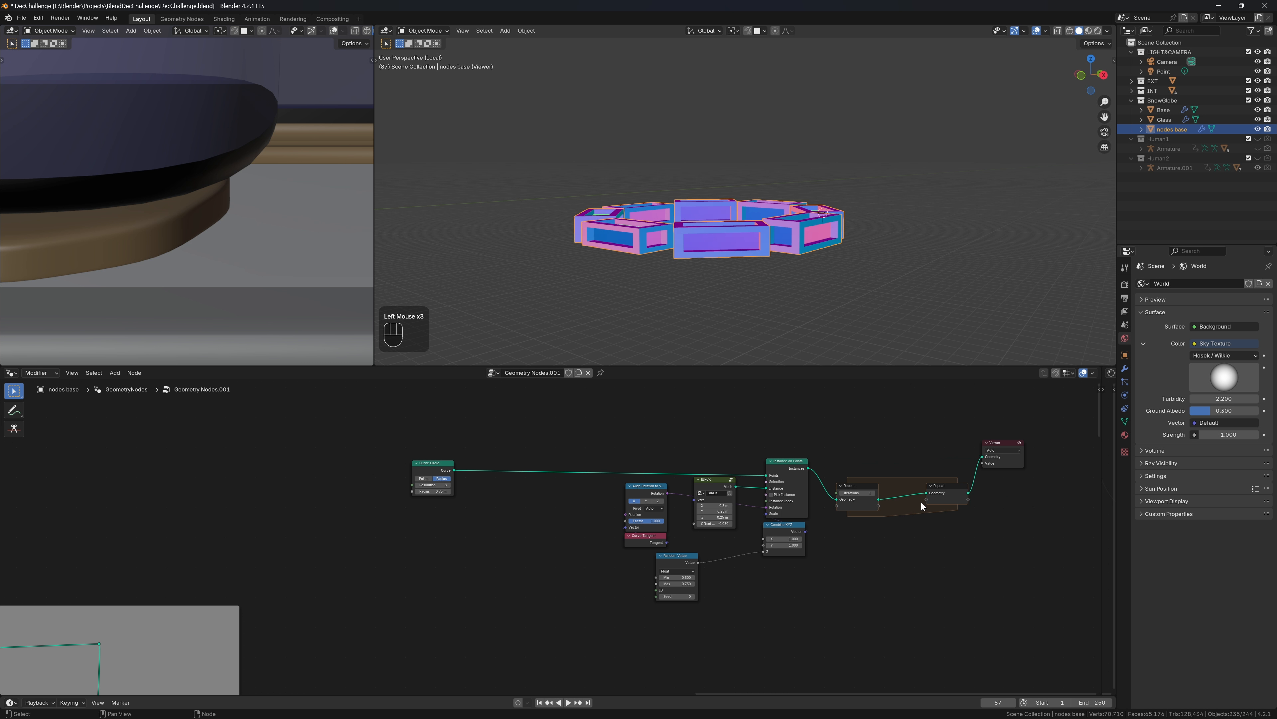
{"action": "scroll", "coordinate": [922, 501], "scroll_direction": "up", "scroll_amount": 2}
{"action": "middle_click_drag", "start_coordinate": [1057, 523], "coordinate": [678, 543], "text": "shift"}
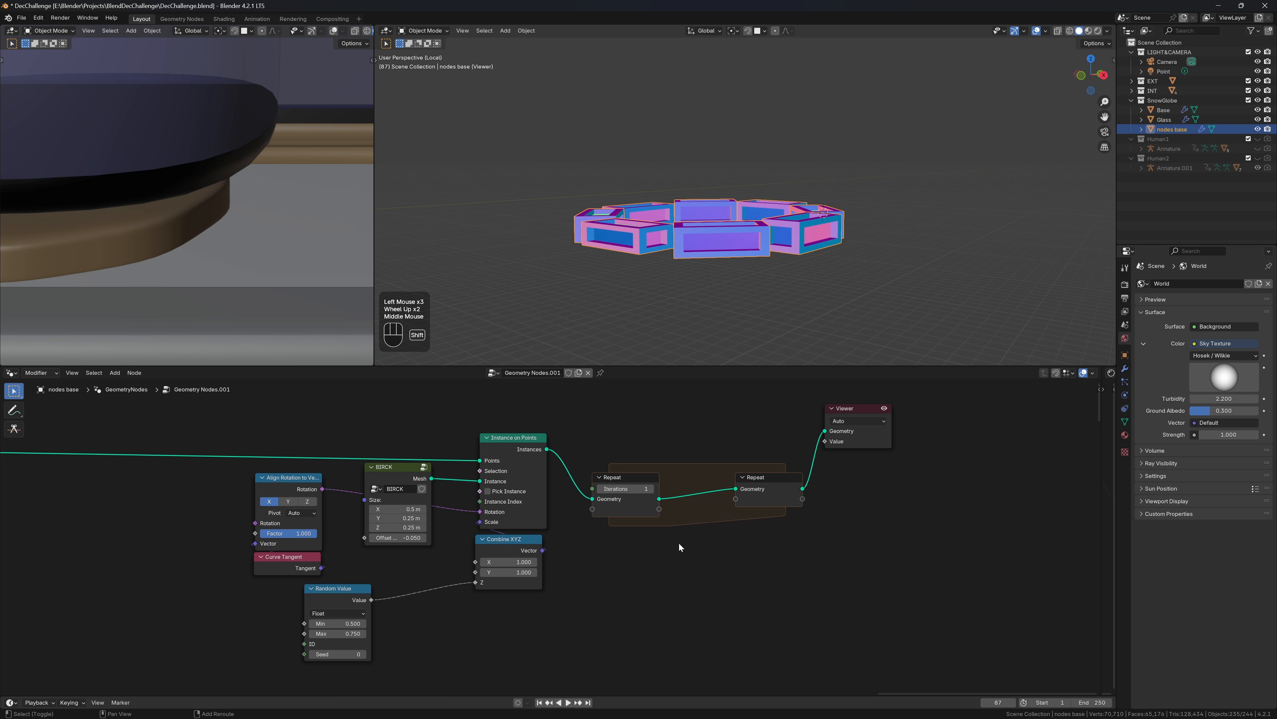
Inside the Repeat zone, join the ring with a Transform Geometry copy raised 0.15 m in Z
{"action": "key", "text": "shift+a"}
{"action": "type", "text": "transform"}
{"action": "key", "text": "Return"}
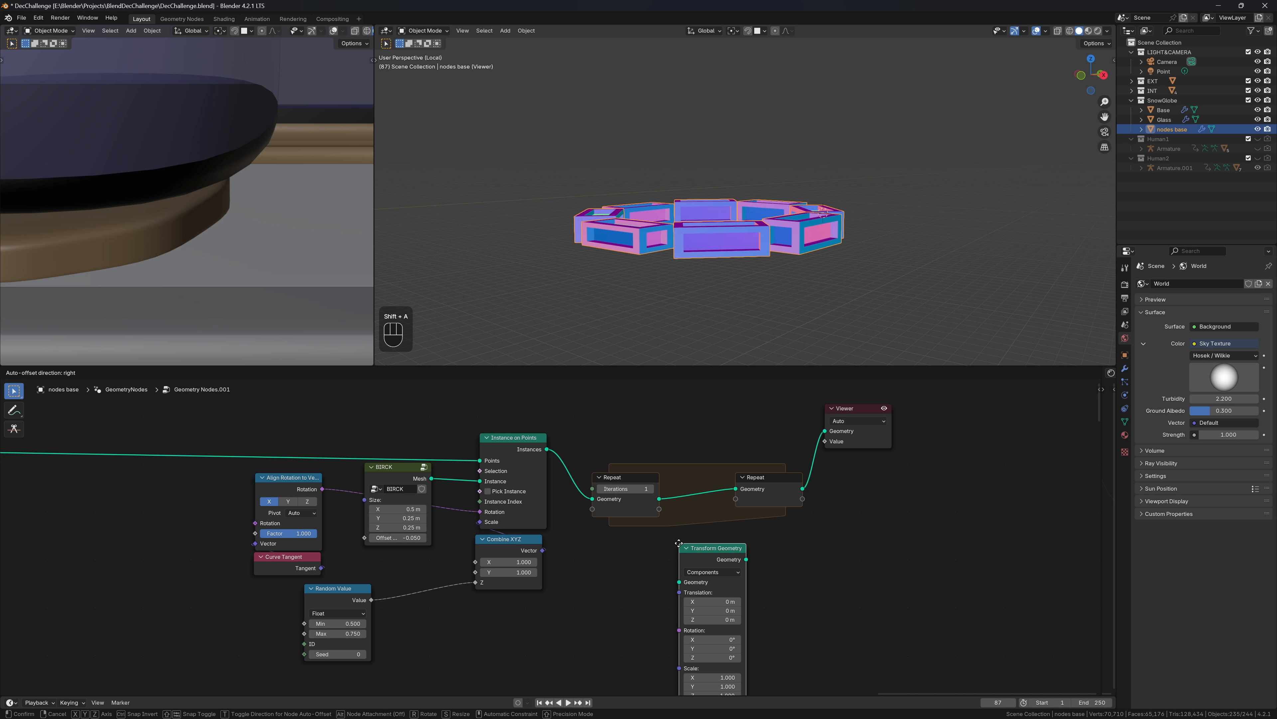
{"action": "left_click", "coordinate": [680, 460]}
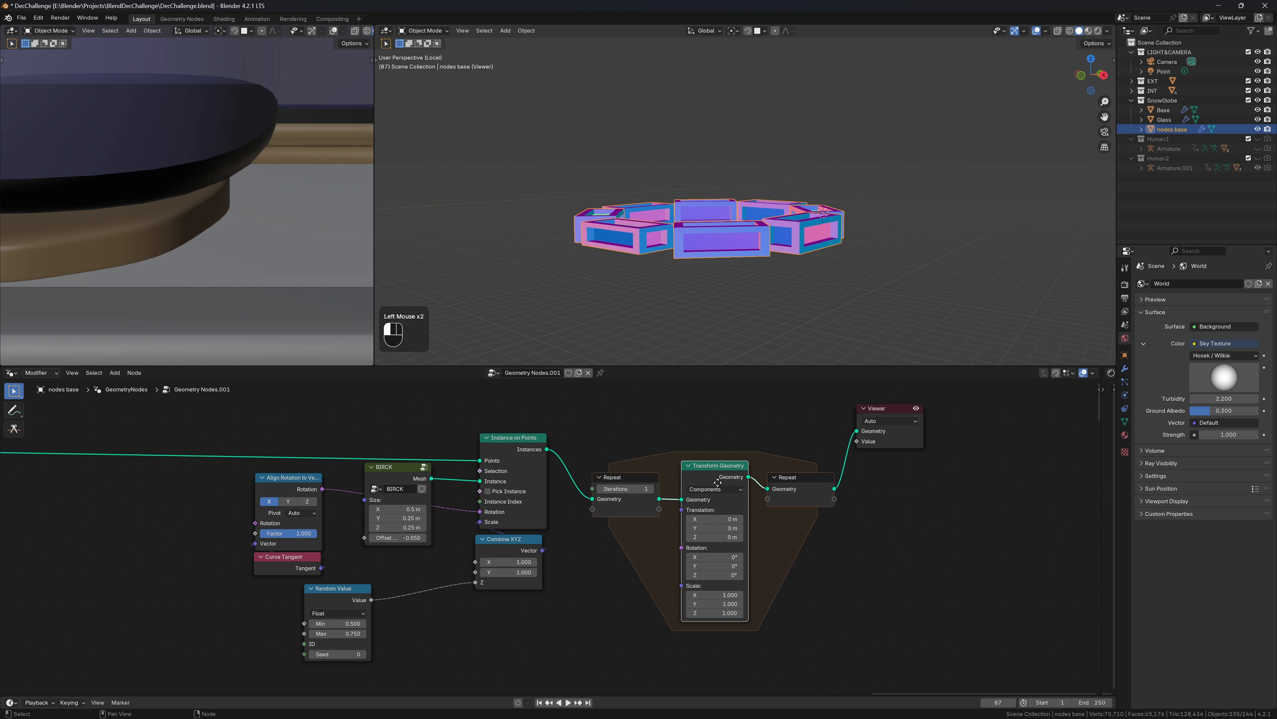
{"action": "left_click_drag", "start_coordinate": [717, 483], "coordinate": [713, 518]}
{"action": "right_click_drag", "start_coordinate": [711, 516], "coordinate": [649, 484], "text": "ctrl+shift"}
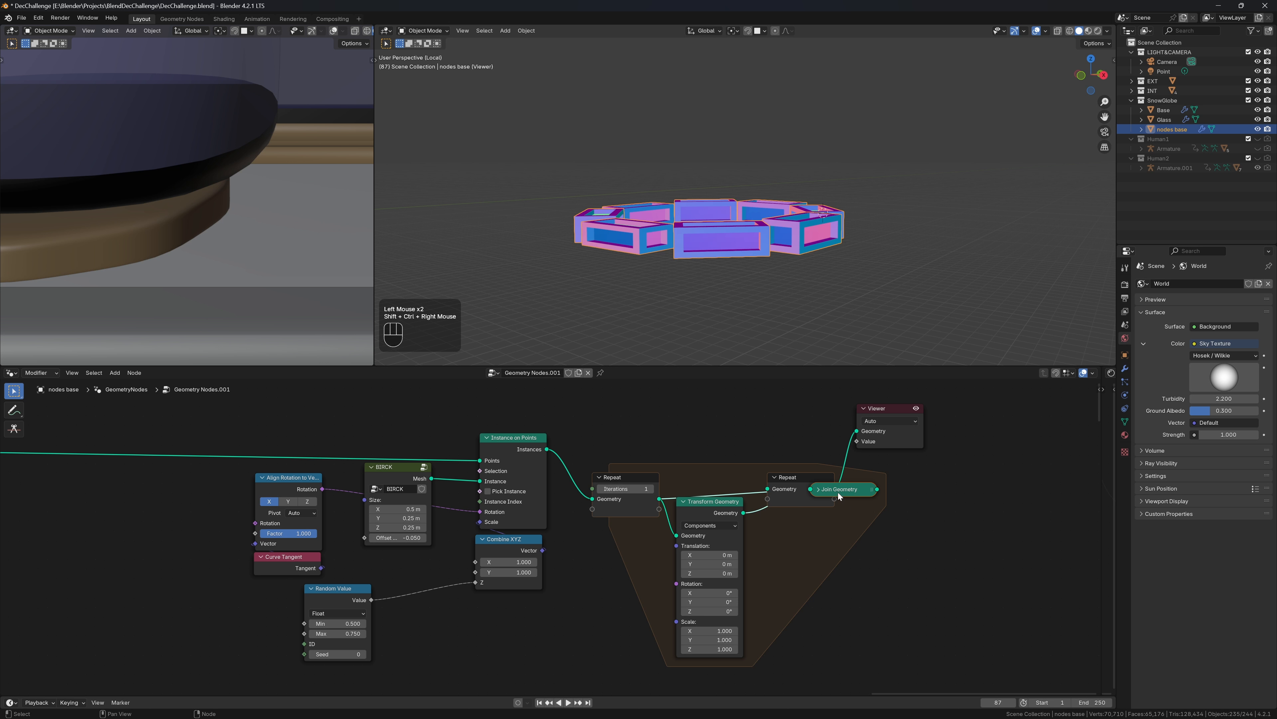
{"action": "left_click_drag", "start_coordinate": [837, 490], "coordinate": [708, 483]}
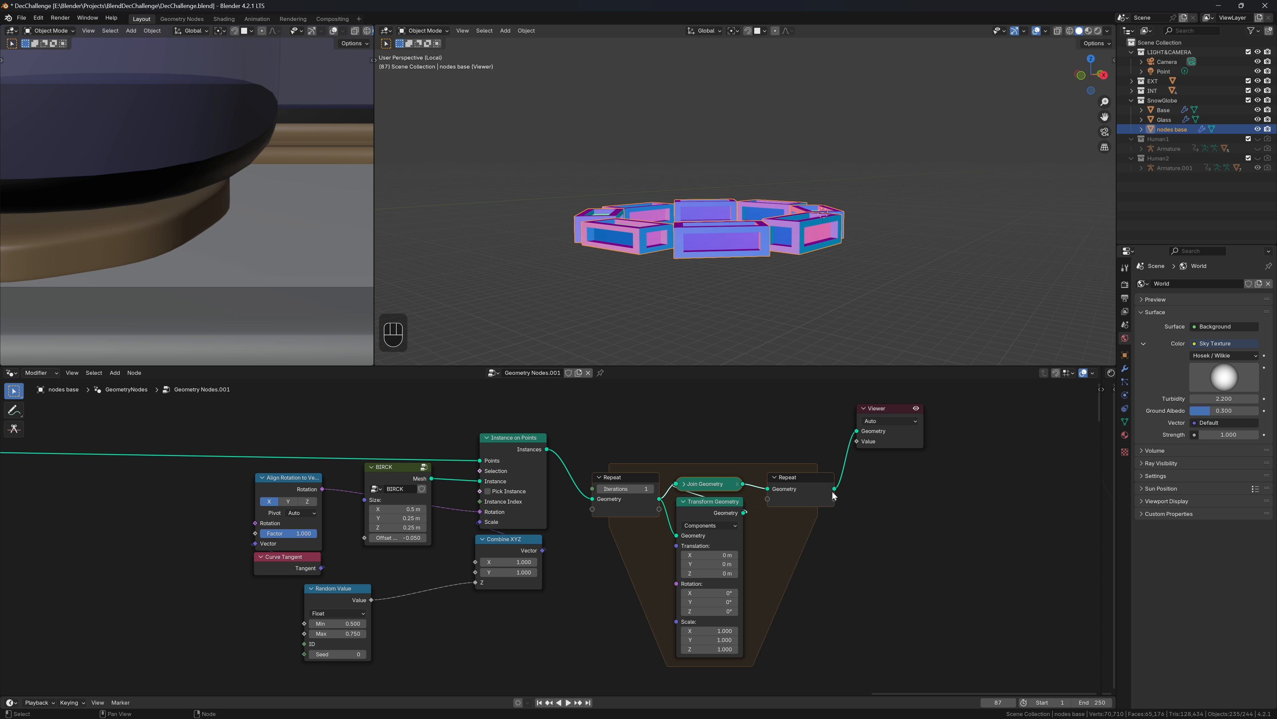
{"action": "mouse_move", "coordinate": [835, 492]}
{"action": "left_click_drag", "start_coordinate": [718, 574], "coordinate": [755, 574], "text": "shift"}
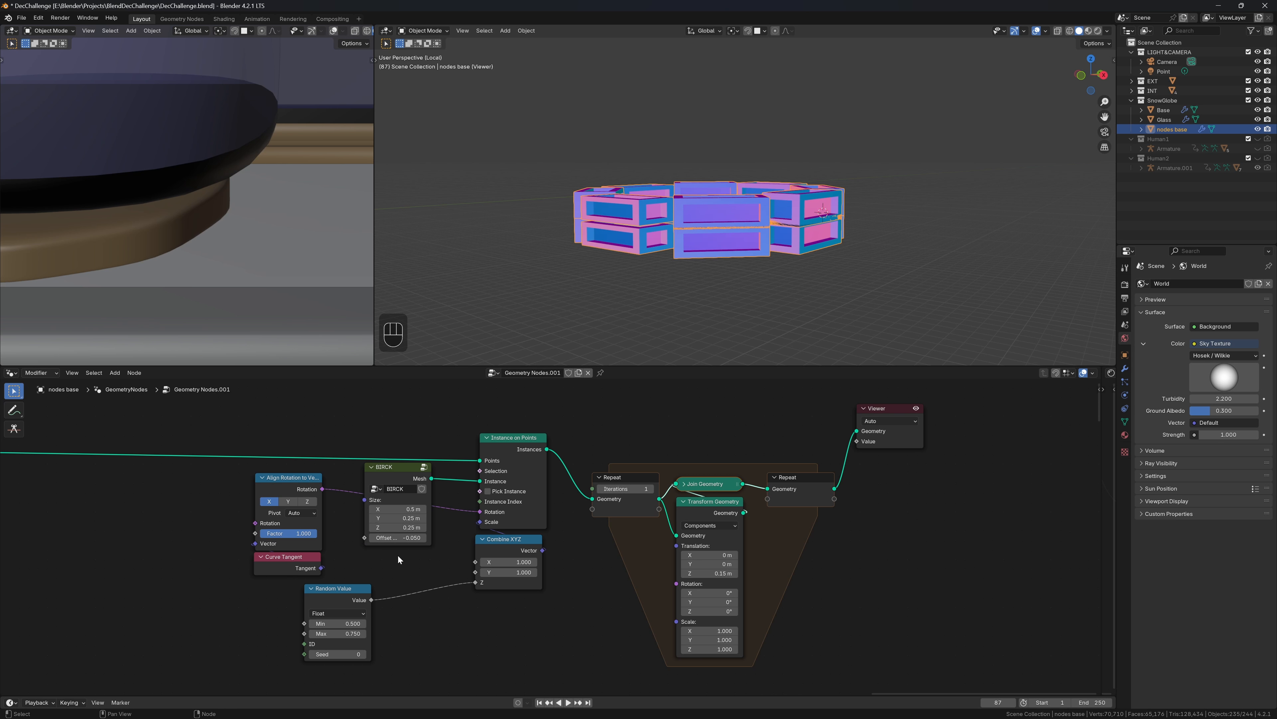
Set the raised brick copy's Translation Z, trying 0.25 and 0.2 before settling on 0.16 m
{"action": "left_click", "coordinate": [709, 573]}
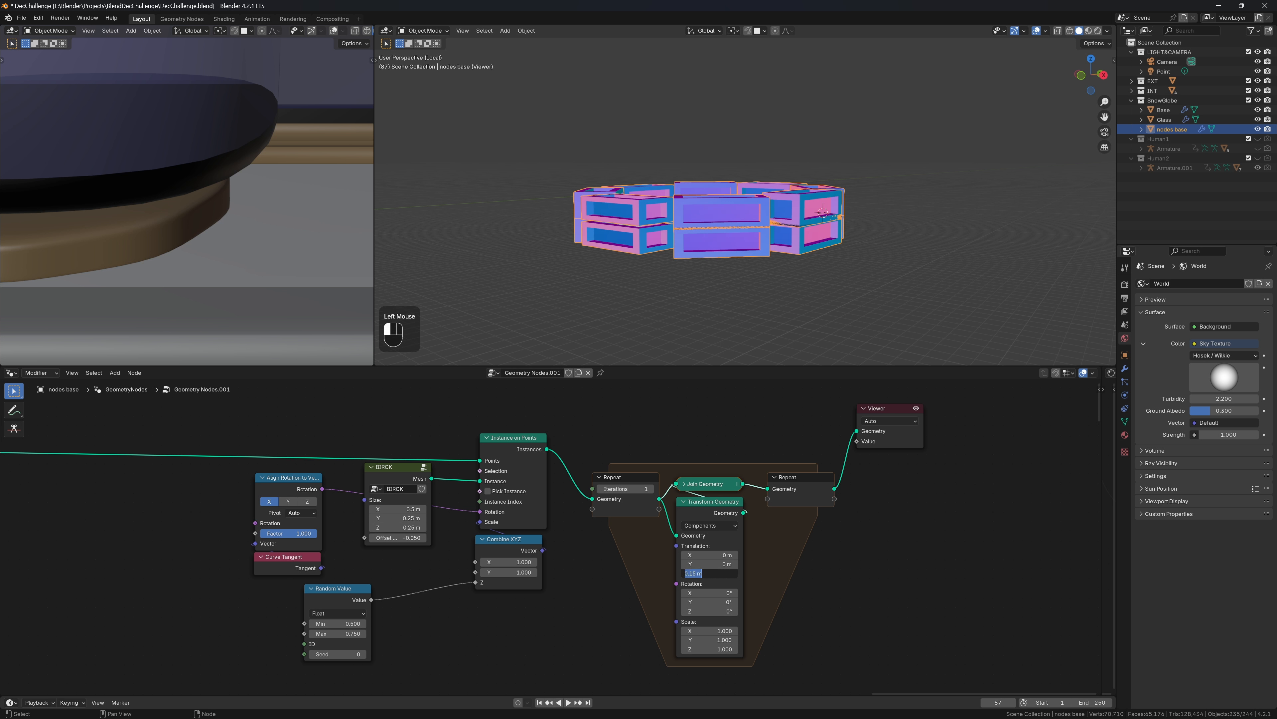
{"action": "type", "text": ".25"}
{"action": "key", "text": "Return"}
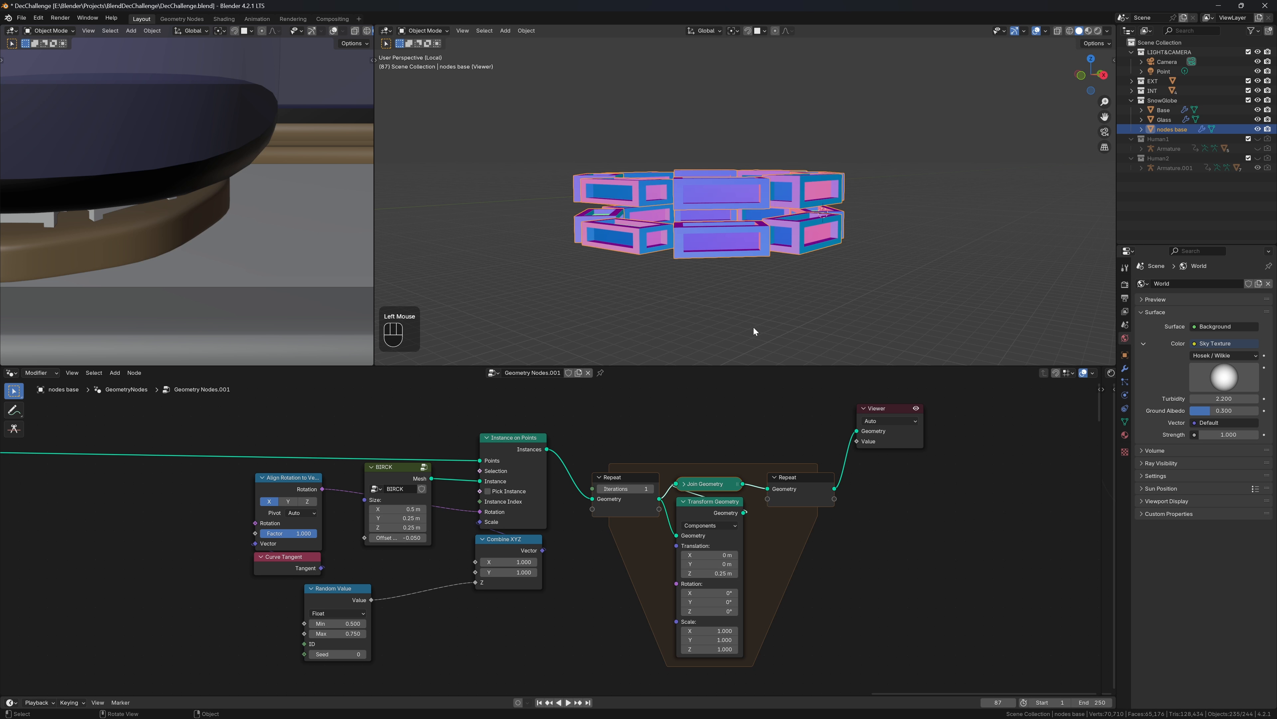
{"action": "left_click", "coordinate": [694, 567]}
{"action": "key", "text": "Escape"}
{"action": "key", "text": "grave"}
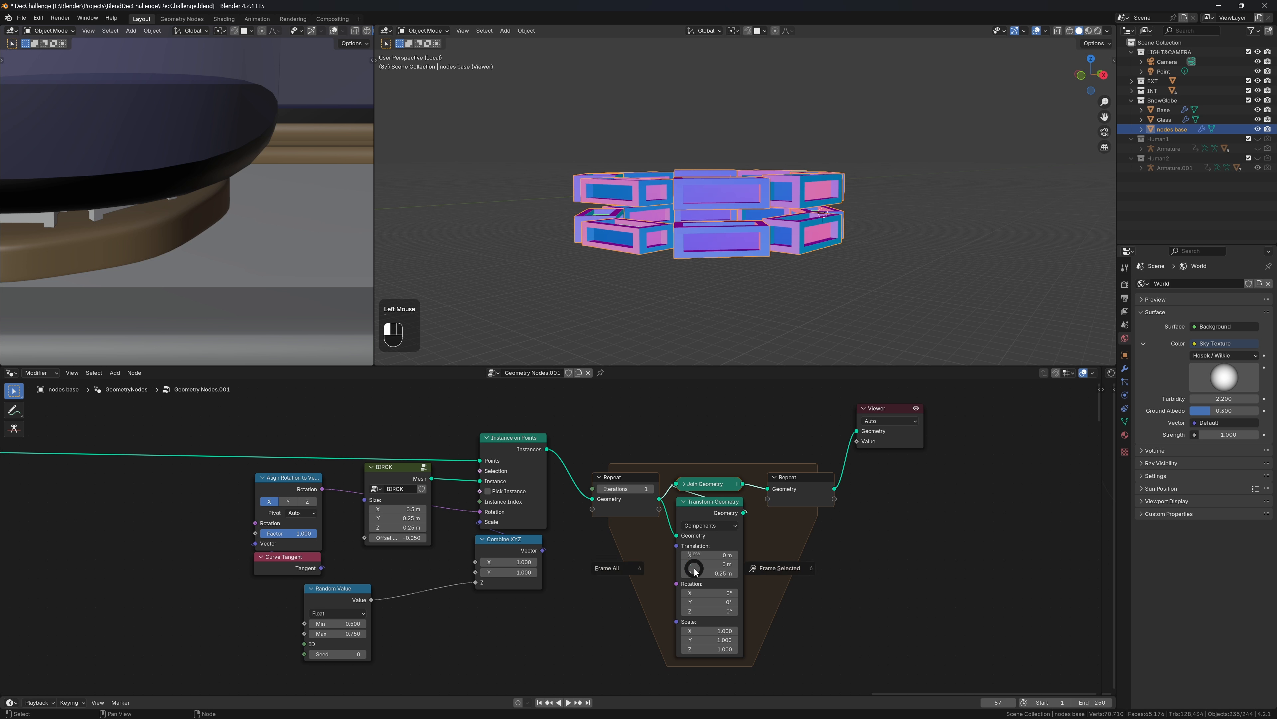
{"action": "key", "text": "Escape"}
{"action": "left_click", "coordinate": [696, 573]}
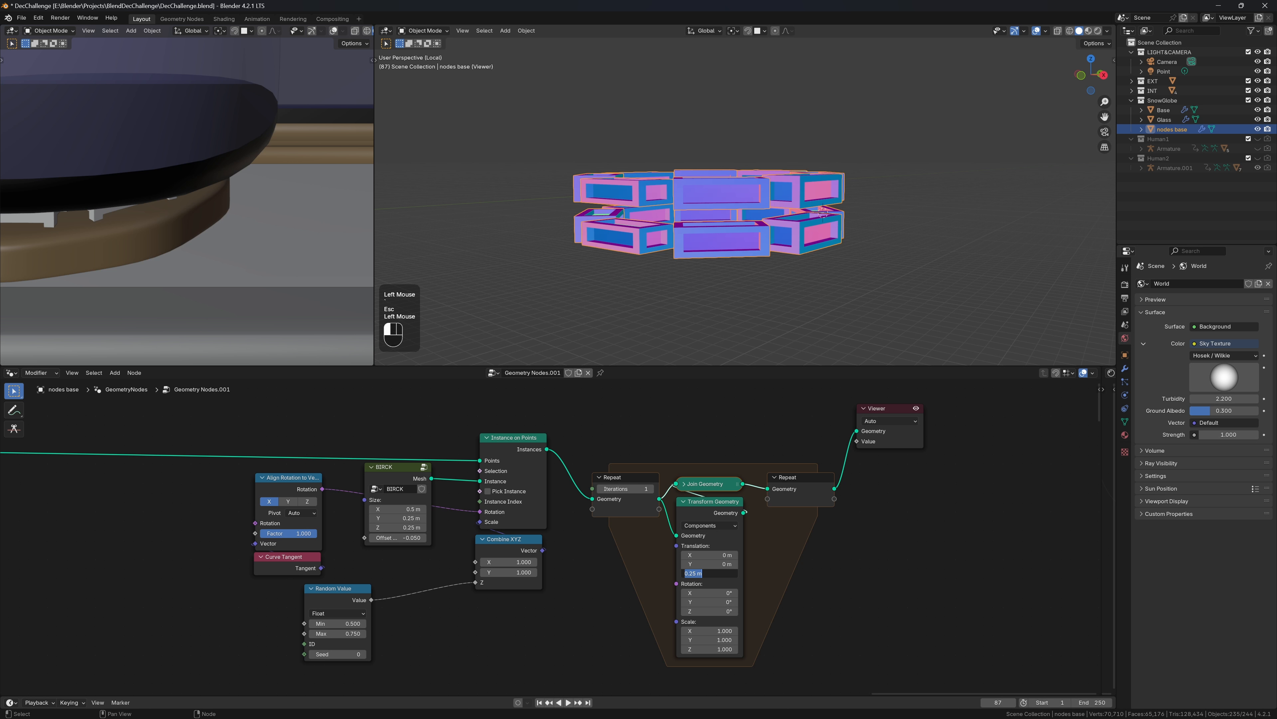
{"action": "type", "text": ".2"}
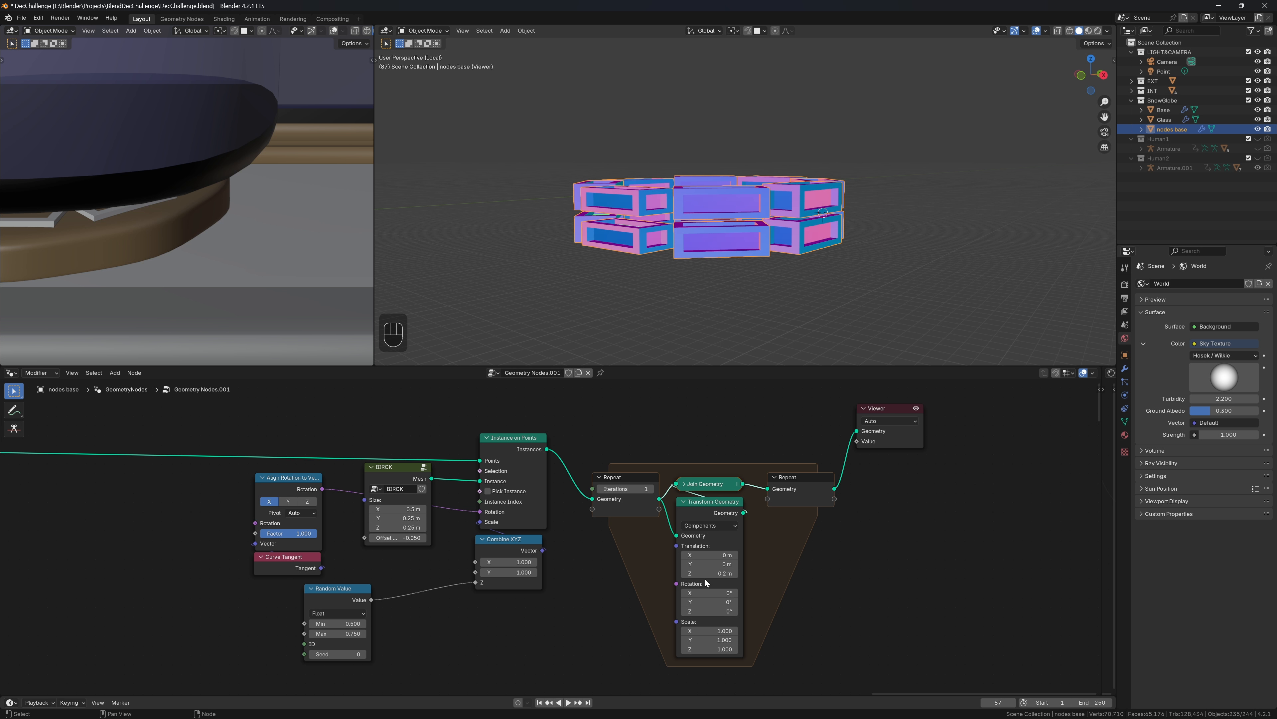
{"action": "left_click_drag", "start_coordinate": [714, 574], "coordinate": [697, 573], "text": "shift"}
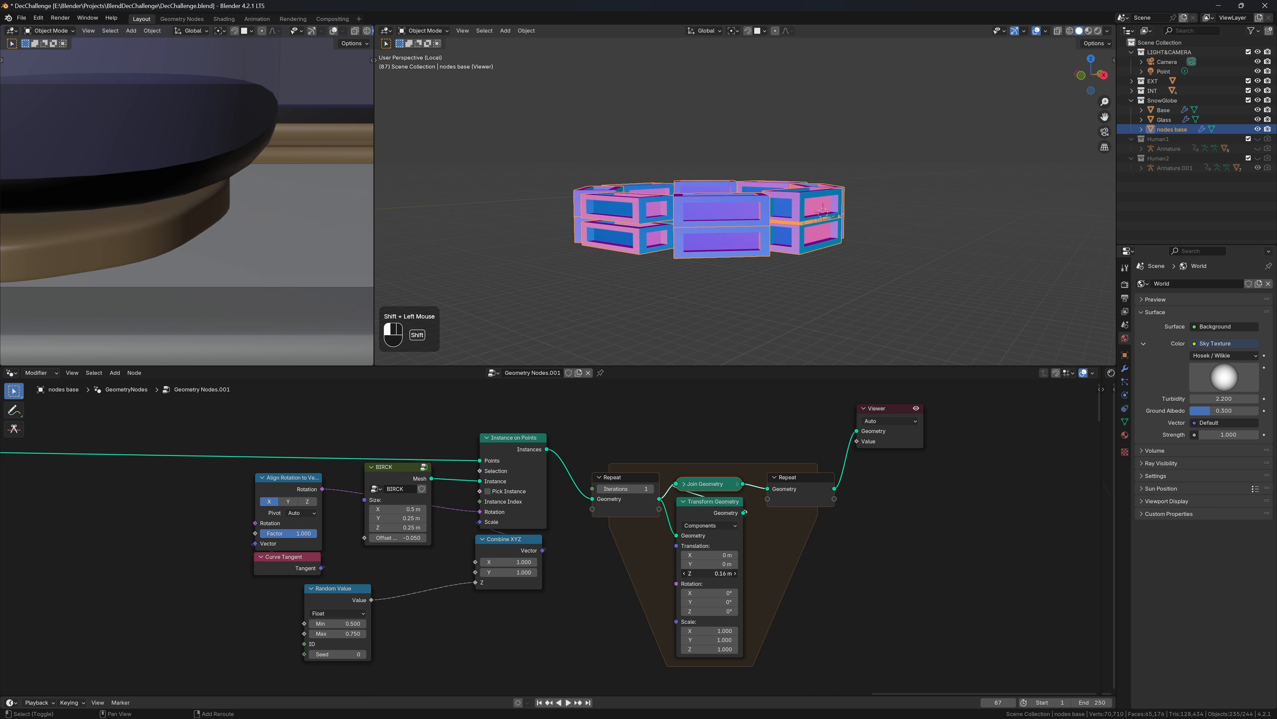
Zoom and orbit the viewport to inspect how closely the two brick rows stack
{"action": "scroll", "coordinate": [719, 258], "scroll_direction": "up", "scroll_amount": 3}
{"action": "middle_click_drag", "start_coordinate": [732, 207], "coordinate": [705, 226]}
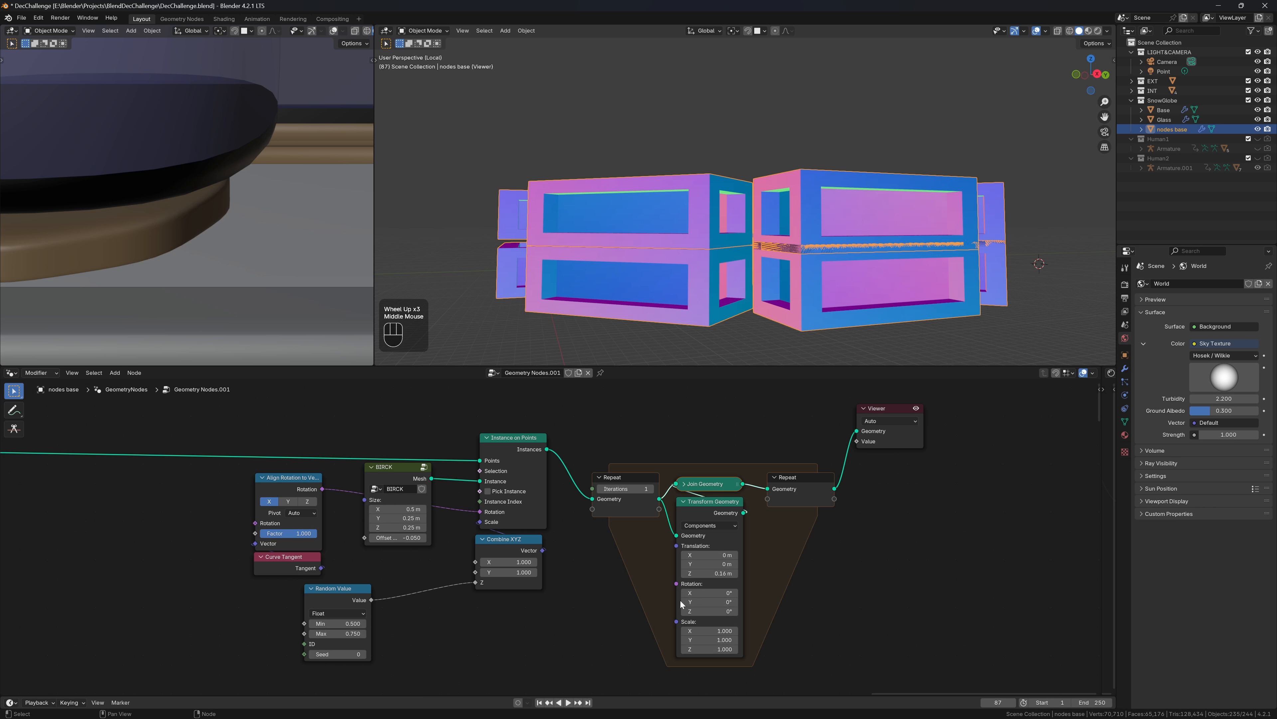
{"action": "key", "text": "shift"}
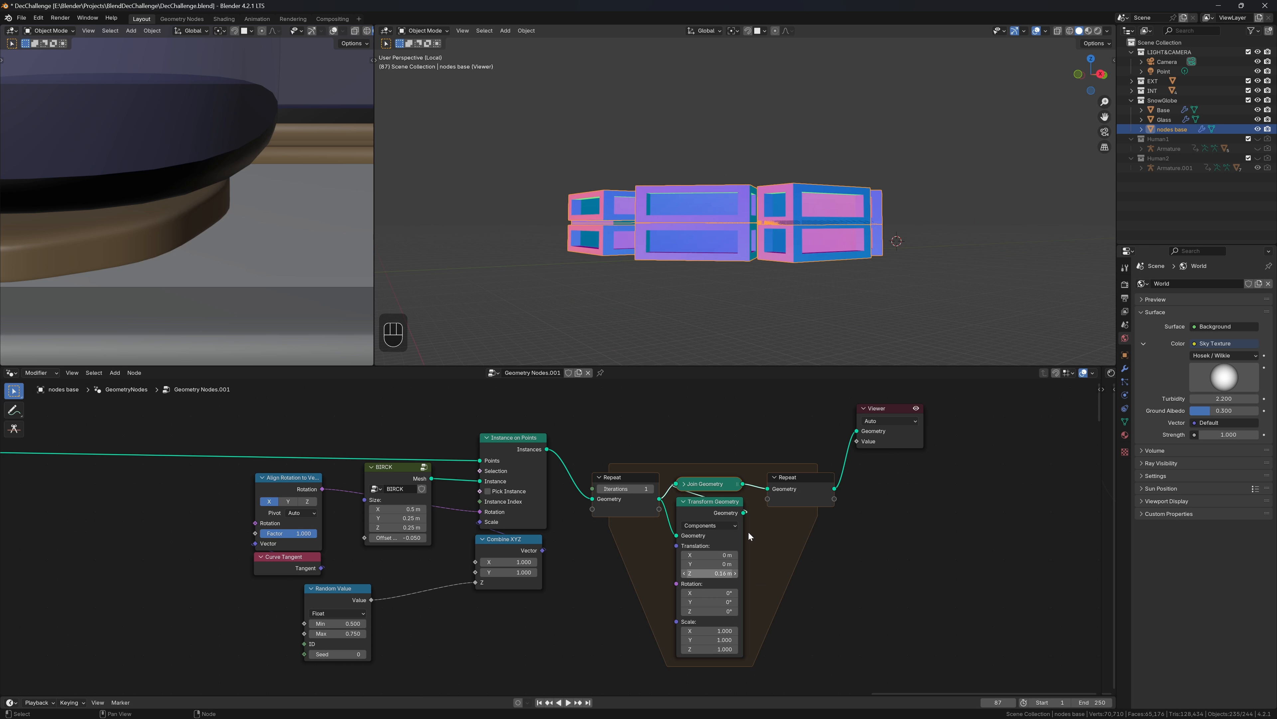
{"action": "middle_click_drag", "start_coordinate": [986, 186], "coordinate": [742, 209]}
{"action": "scroll", "coordinate": [740, 206], "scroll_direction": "down", "scroll_amount": 2}
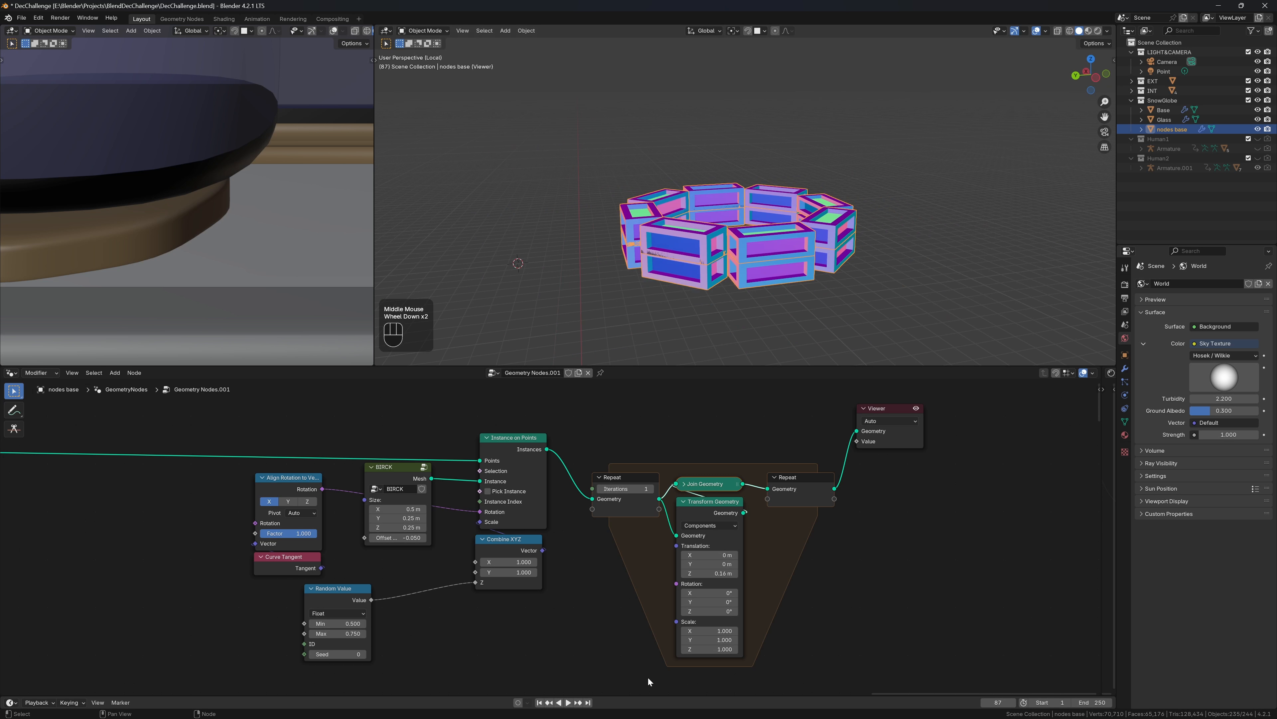
Start rotating the raised row around Z, then undo the accidentally removed rotation link
{"action": "left_click_drag", "start_coordinate": [706, 610], "coordinate": [734, 611], "text": "shift"}
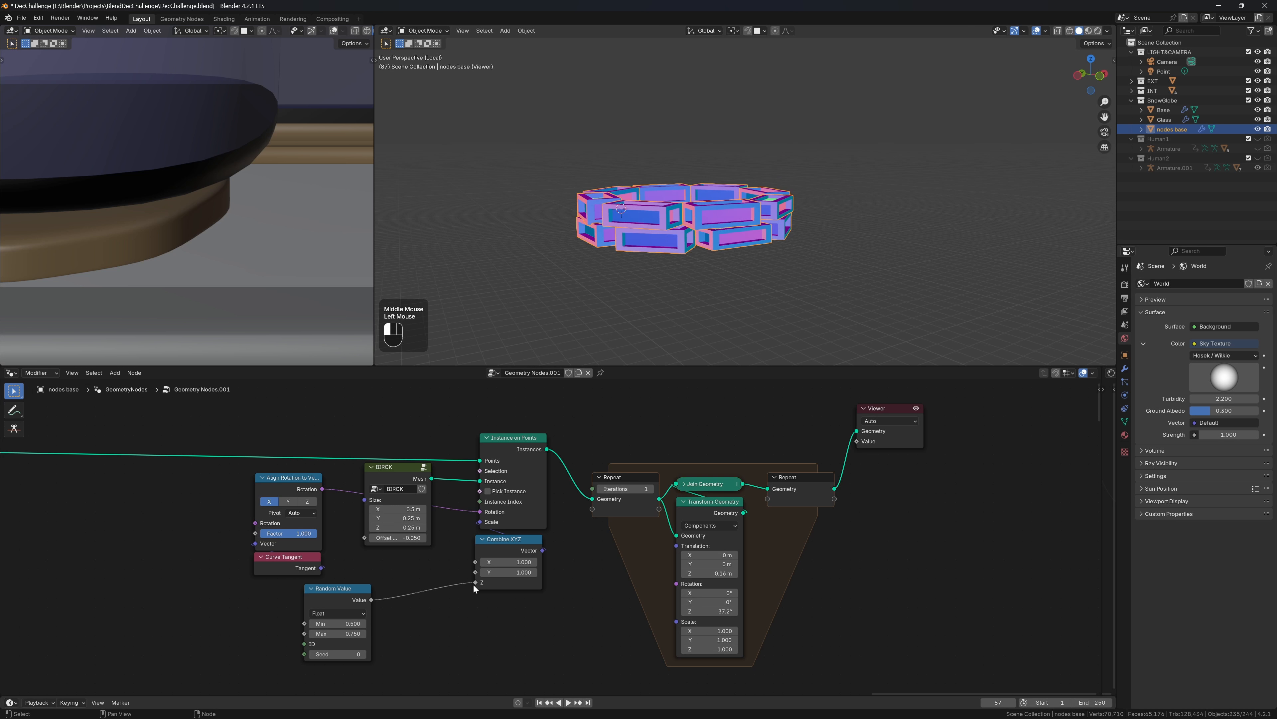
{"action": "left_click_drag", "start_coordinate": [475, 583], "coordinate": [399, 587]}
{"action": "left_click_drag", "start_coordinate": [480, 512], "coordinate": [460, 544]}
{"action": "key", "text": "ctrl+z"}
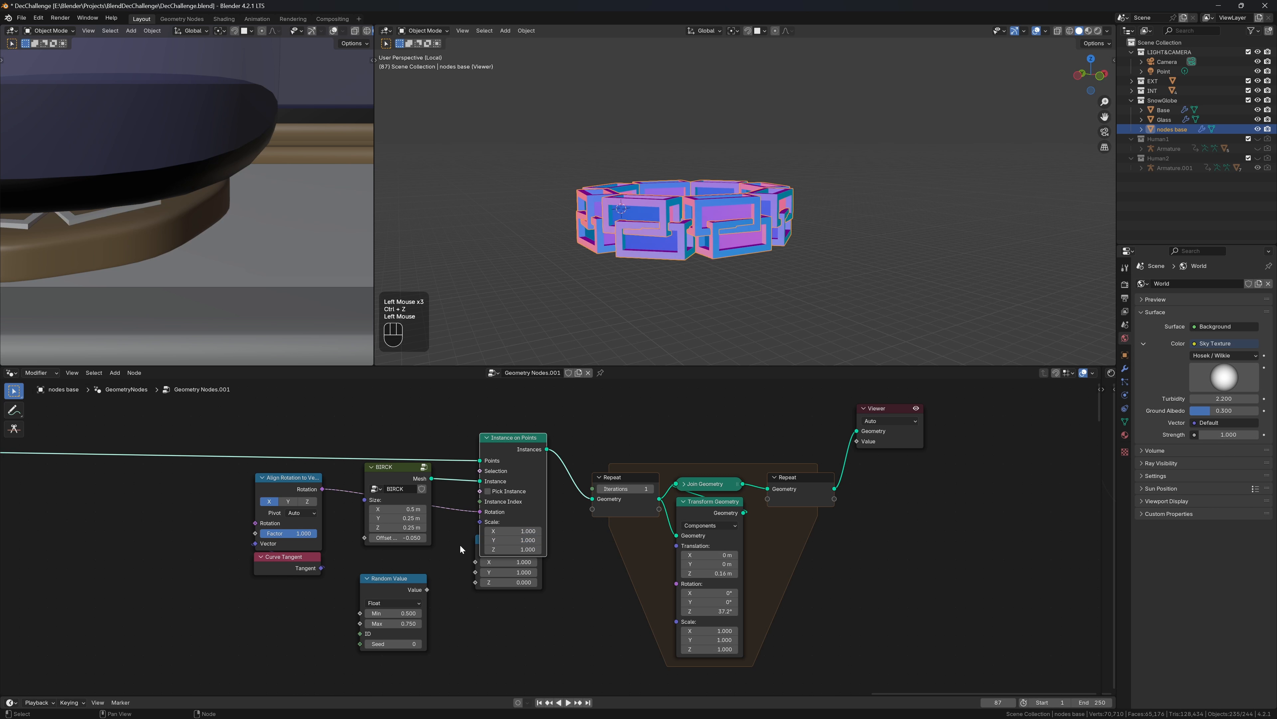
Set the upper row's Translation Z to 0.25 m
{"action": "left_click_drag", "start_coordinate": [711, 573], "coordinate": [761, 573], "text": "shift"}
{"action": "left_click", "coordinate": [712, 573]}
{"action": "type", "text": "."}
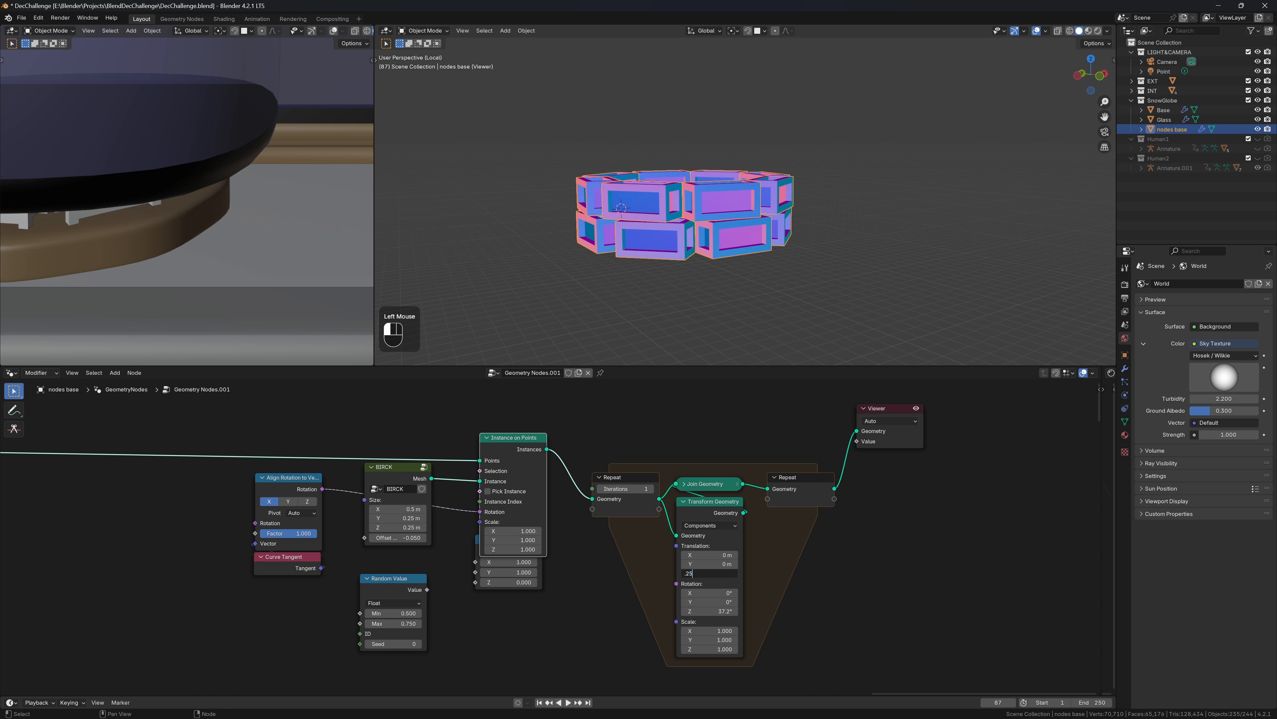
{"action": "type", "text": "25"}
{"action": "key", "text": "Return"}
From a low front view, turn the upper row to 65.7° around Z to stagger it
{"action": "middle_click_drag", "start_coordinate": [783, 302], "coordinate": [794, 278]}
{"action": "scroll", "coordinate": [792, 210], "scroll_direction": "up", "scroll_amount": 2}
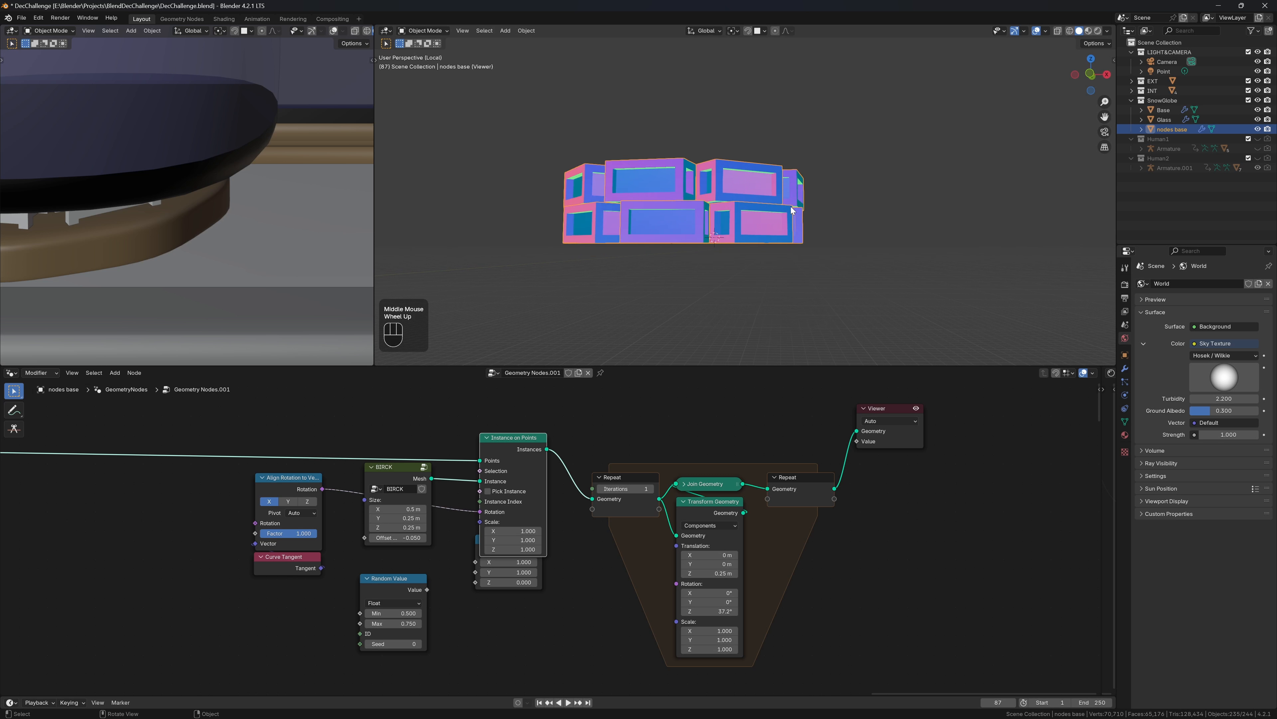
{"action": "scroll", "coordinate": [791, 210], "scroll_direction": "up", "scroll_amount": 2}
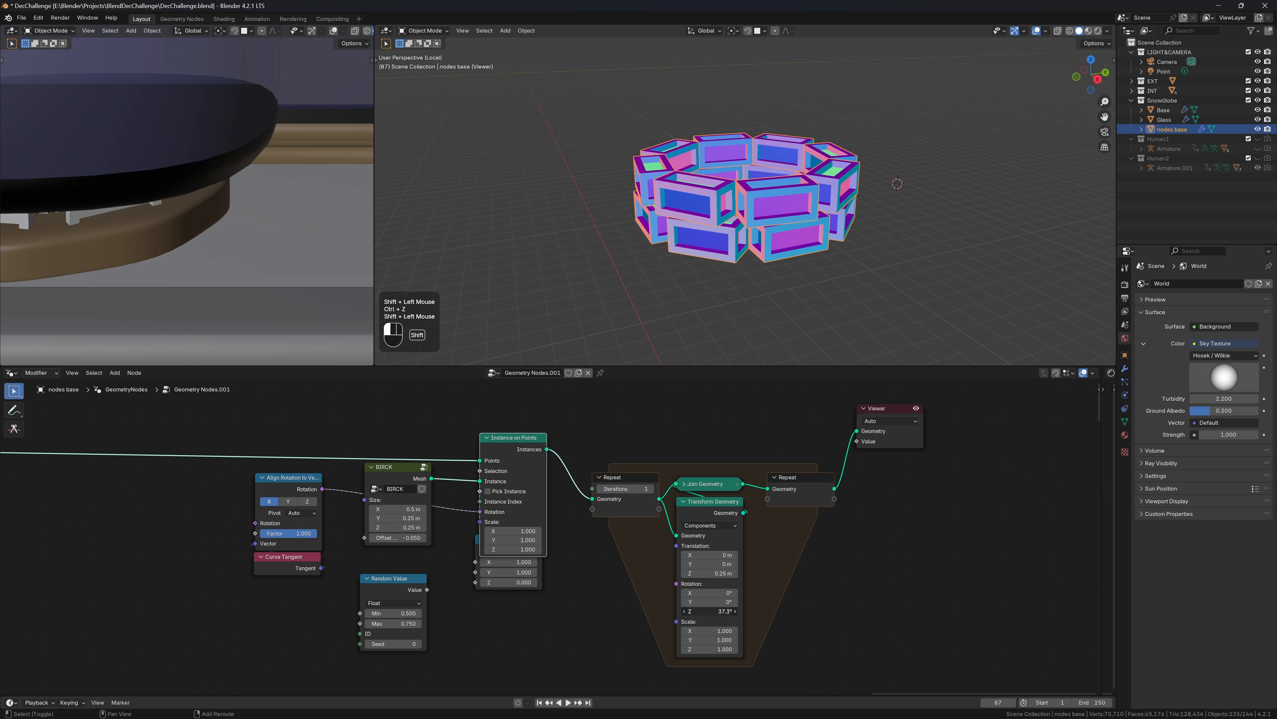
{"action": "left_click_drag", "start_coordinate": [709, 611], "coordinate": [731, 611], "text": "shift"}
{"action": "scroll", "coordinate": [739, 185], "scroll_direction": "down", "scroll_amount": 2}
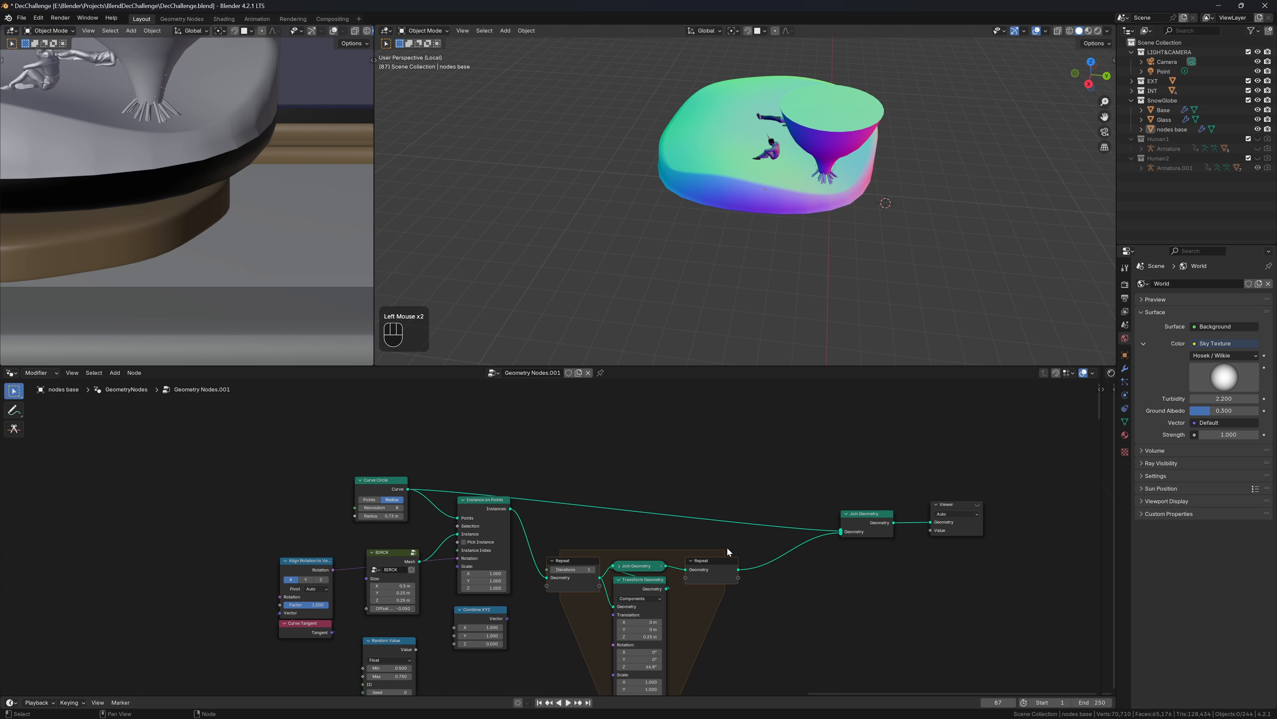
Show the Viewer output in the viewport
{"action": "key", "text": "shift+a"}
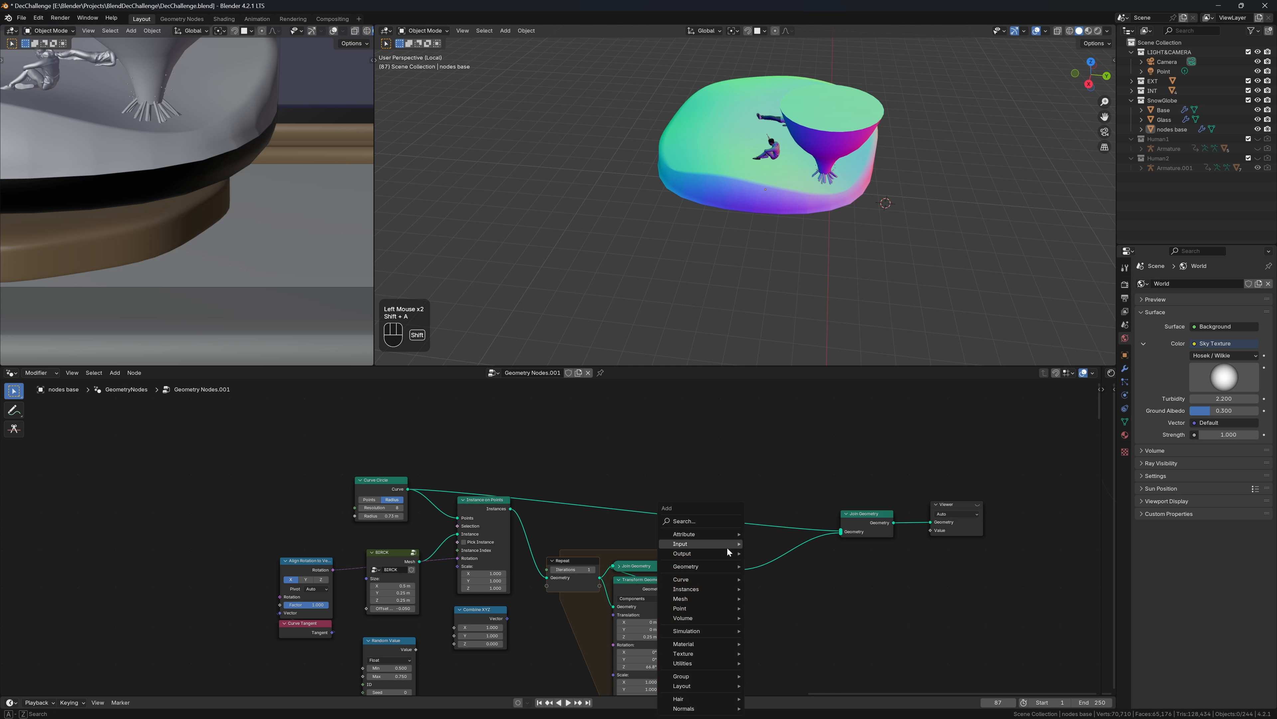
{"action": "mouse_move", "coordinate": [727, 548]}
{"action": "key", "text": "Escape"}
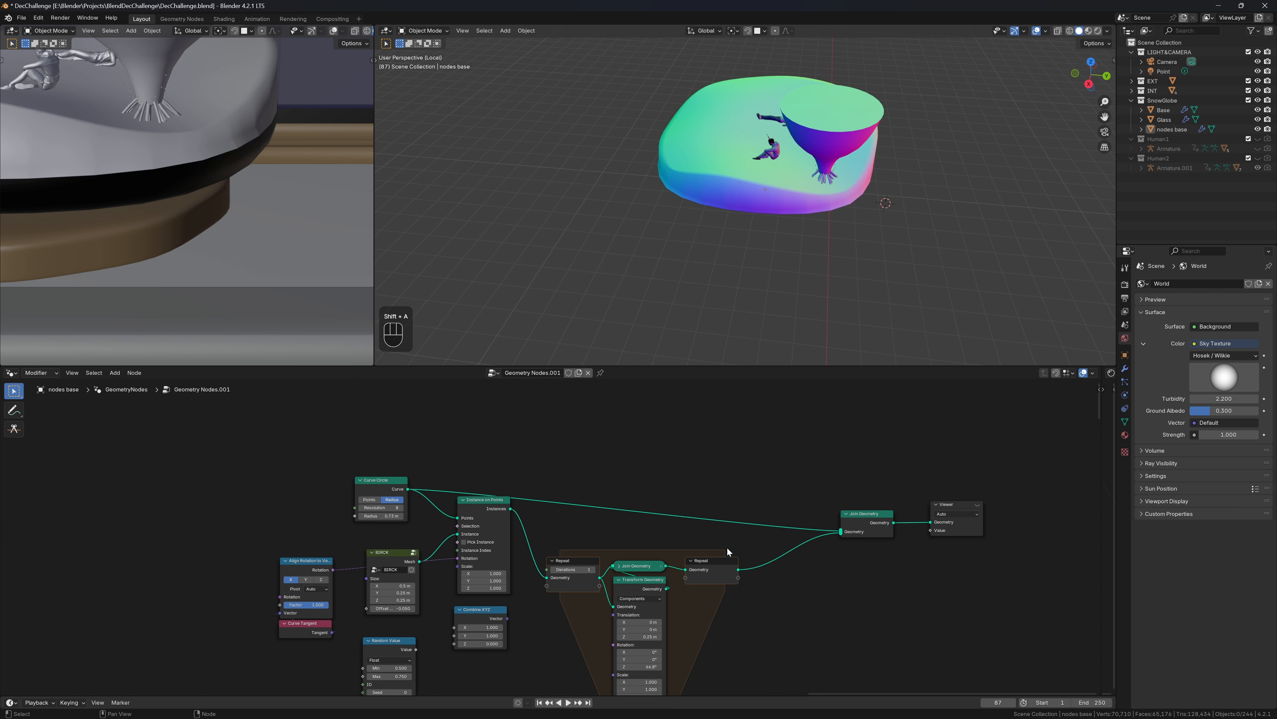
{"action": "left_click", "coordinate": [950, 532]}
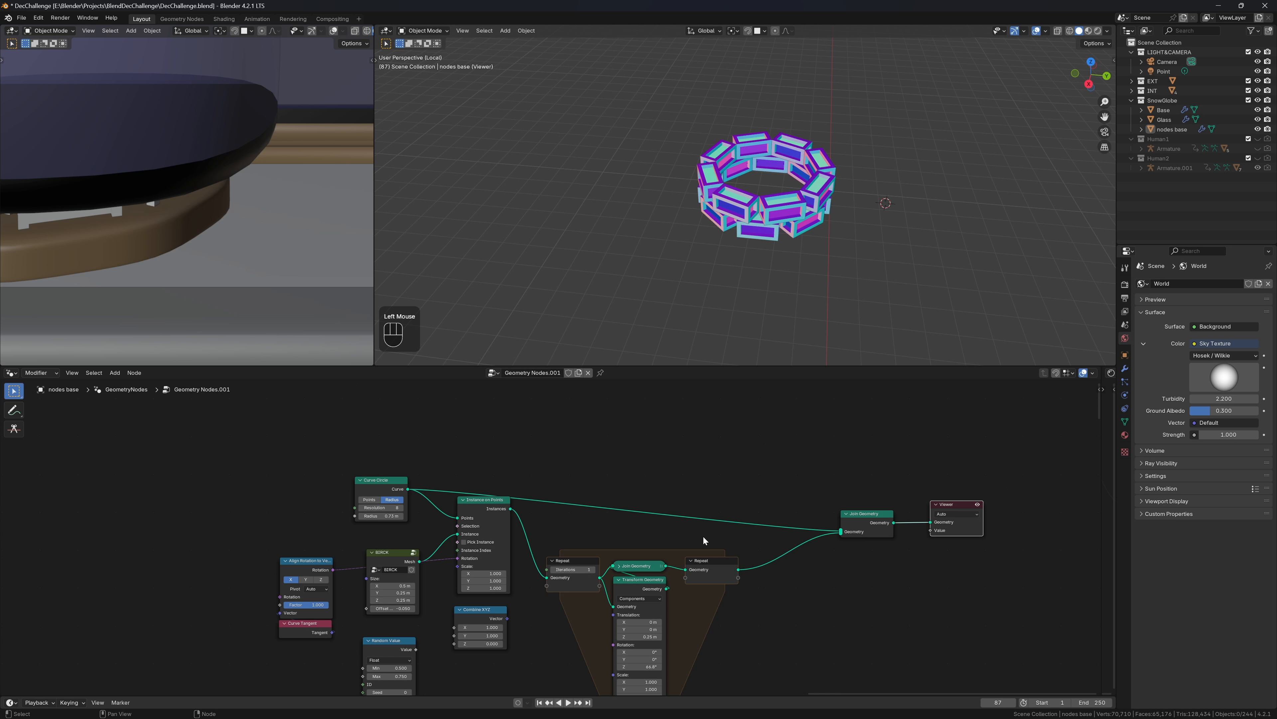
Insert a Fill Curve node between Curve Circle and Join Geometry
{"action": "key", "text": "shift+a"}
{"action": "mouse_move", "coordinate": [700, 536]}
{"action": "type", "text": "fill"}
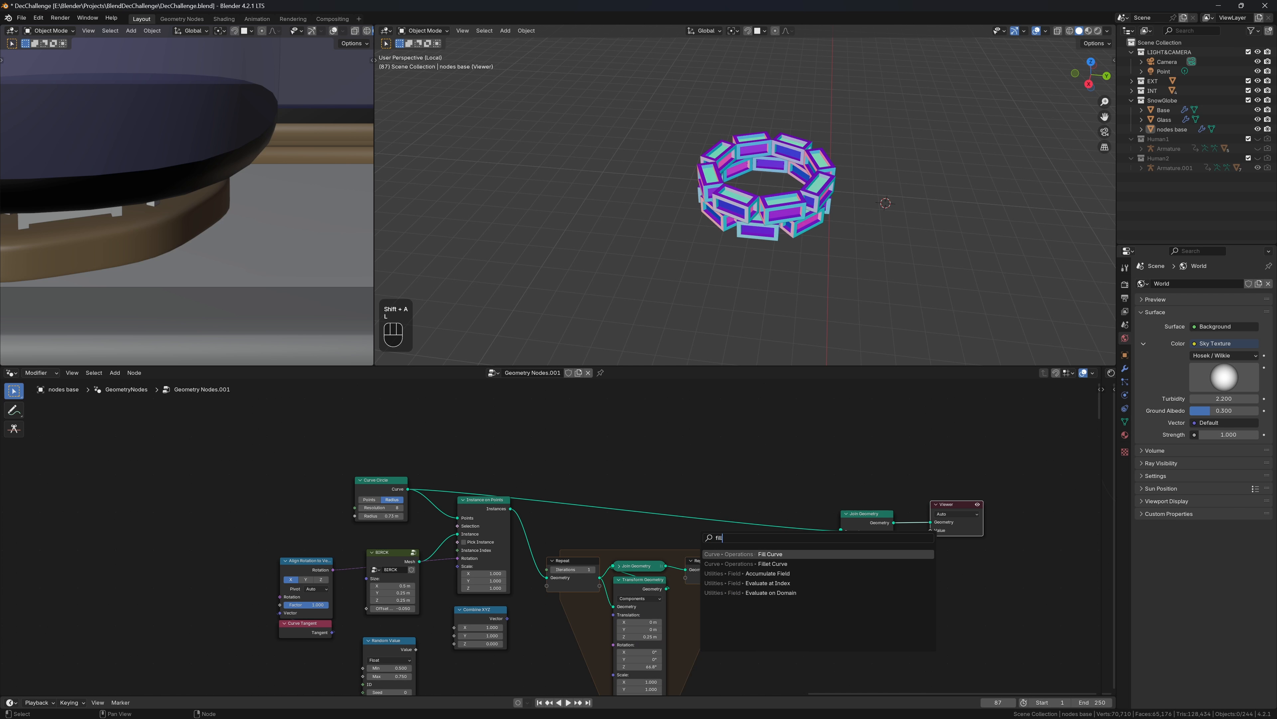
{"action": "key", "text": "Return"}
{"action": "left_click", "coordinate": [695, 508]}
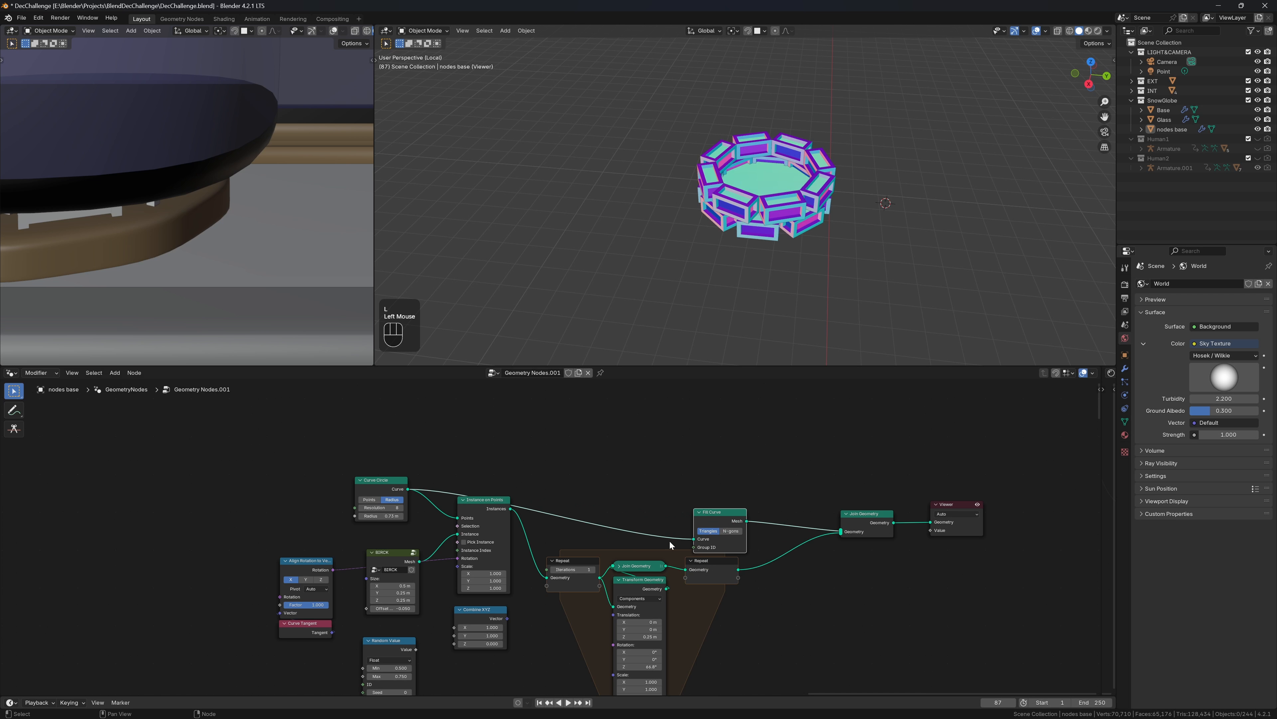
{"action": "left_click_drag", "start_coordinate": [714, 520], "coordinate": [685, 475]}
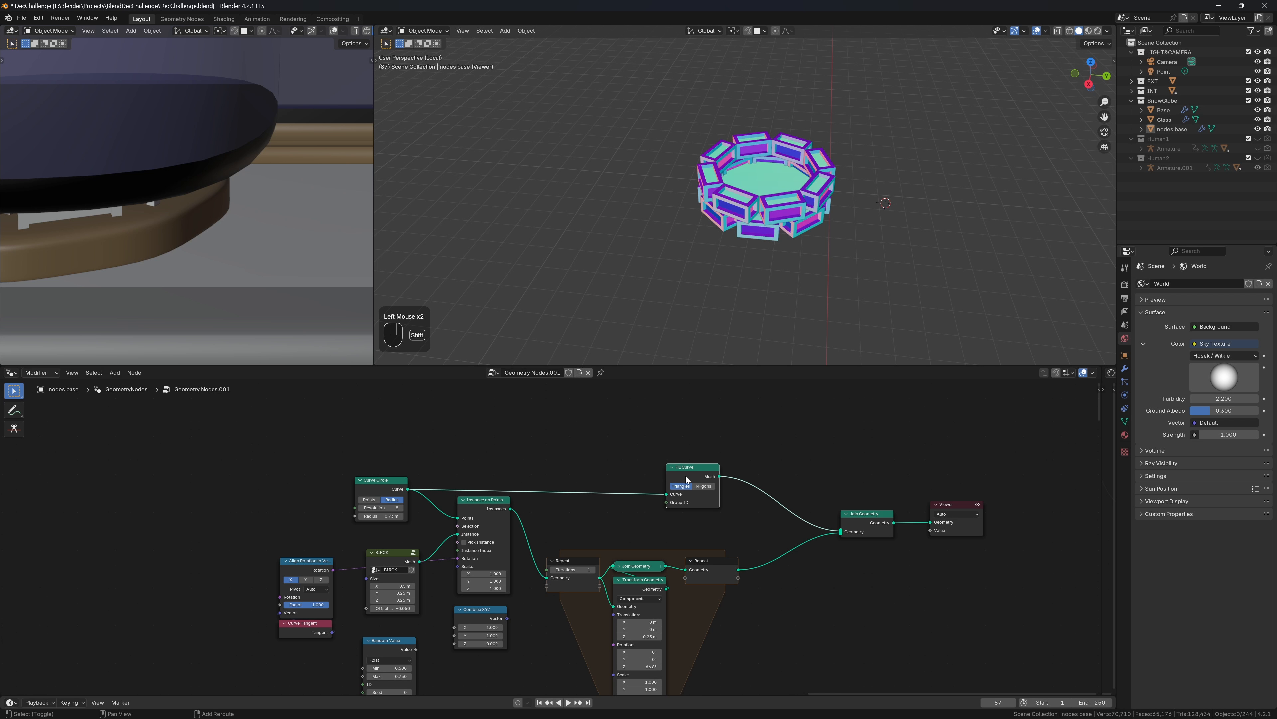
Add a Transform Geometry after Fill Curve with Translation Z 0.1 m
{"action": "key", "text": "shift+a"}
{"action": "type", "text": "re"}
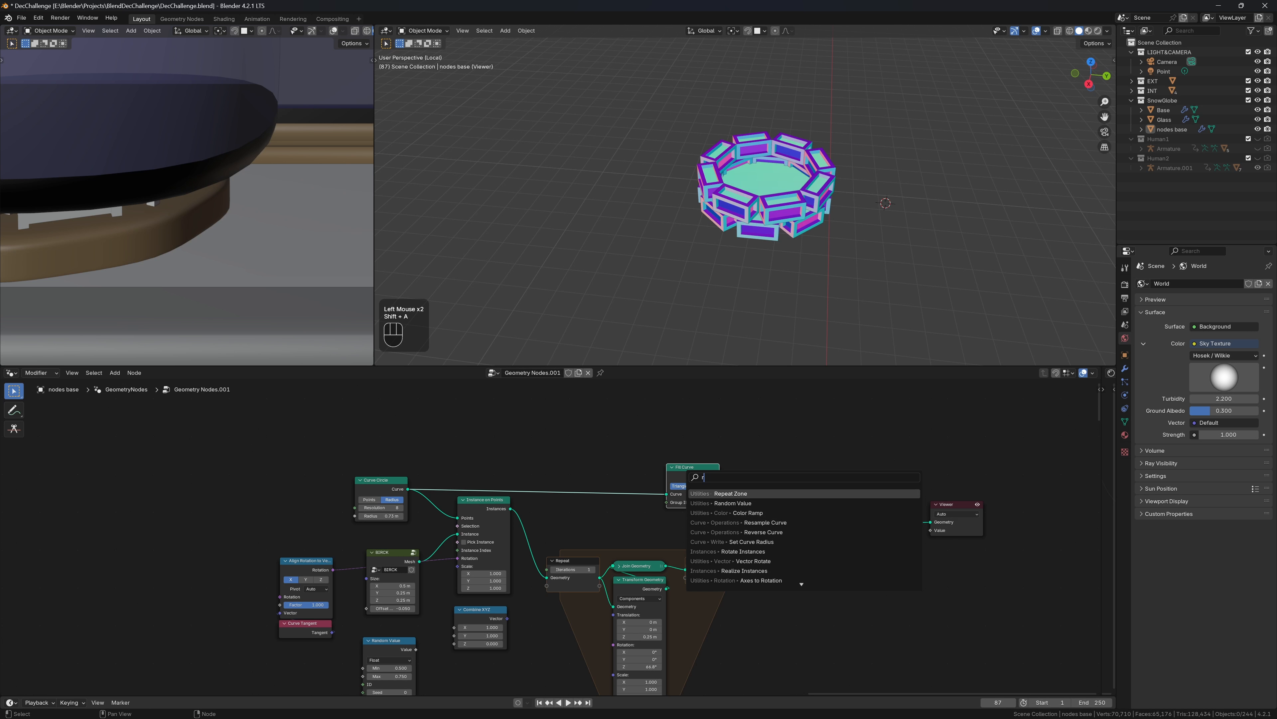
{"action": "key", "text": "BackSpace"}
{"action": "key", "text": "BackSpace"}
{"action": "key", "text": "BackSpace"}
{"action": "key", "text": "BackSpace"}
{"action": "type", "text": "tra"}
{"action": "key", "text": "Return"}
{"action": "left_click", "coordinate": [747, 491]}
{"action": "left_click_drag", "start_coordinate": [786, 551], "coordinate": [791, 553]}
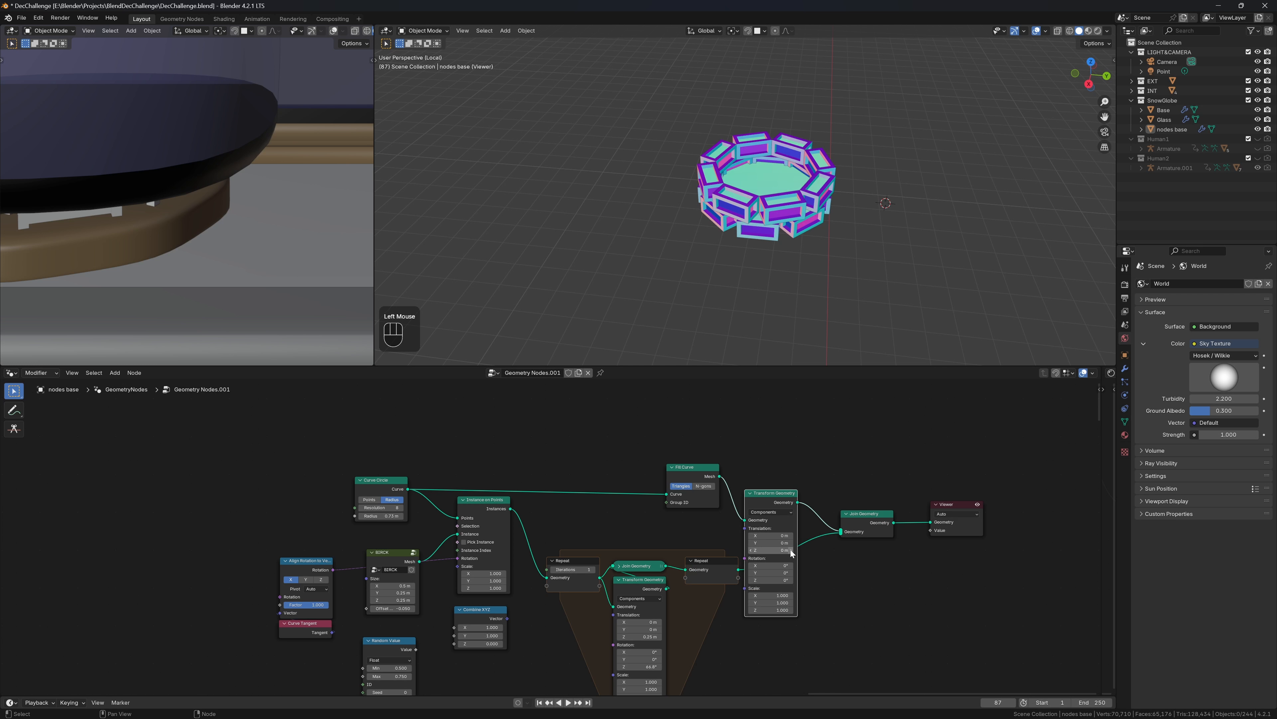
Collapse the new Transform Geometry node and box-select the main group of nodes
{"action": "middle_click_drag", "start_coordinate": [857, 244], "coordinate": [835, 229]}
{"action": "scroll", "coordinate": [836, 229], "scroll_direction": "up", "scroll_amount": 1}
{"action": "left_click", "coordinate": [751, 494]}
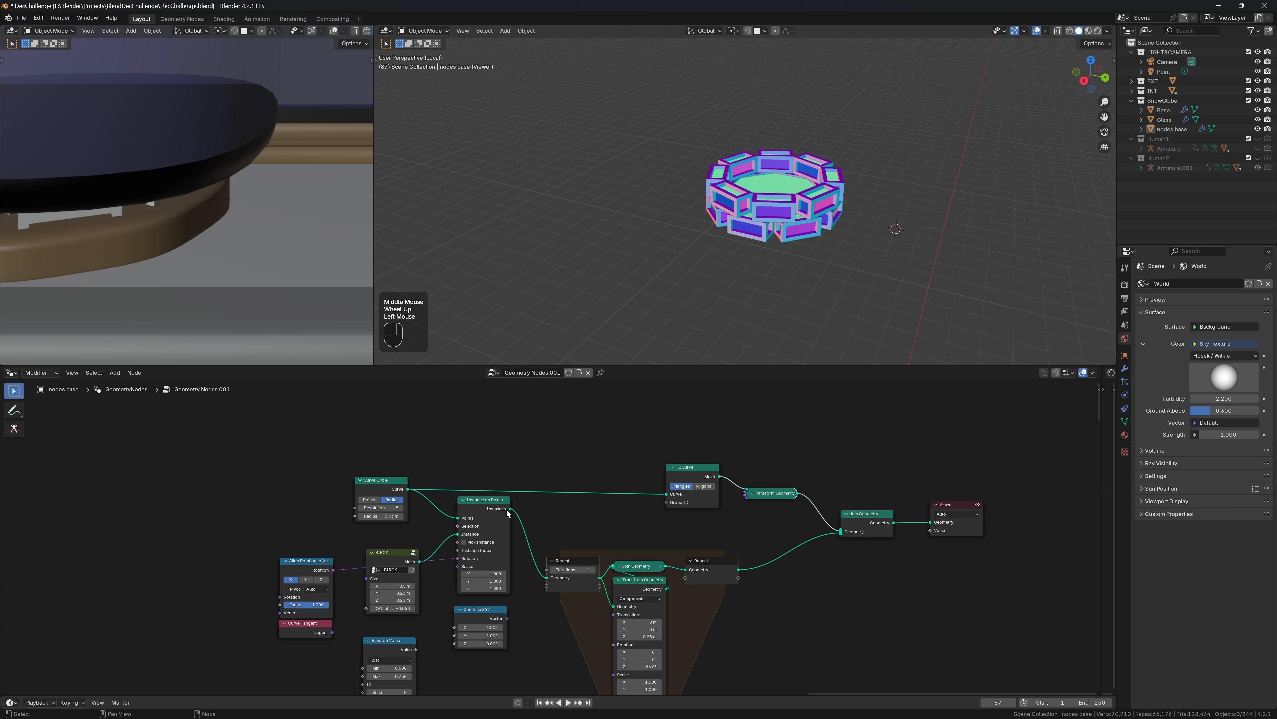
{"action": "left_click_drag", "start_coordinate": [251, 448], "coordinate": [890, 669]}
Wrap the selected bonfire base nodes in a BonfireBase frame and delete the Viewer node
{"action": "middle_click_drag", "start_coordinate": [890, 669], "coordinate": [869, 560]}
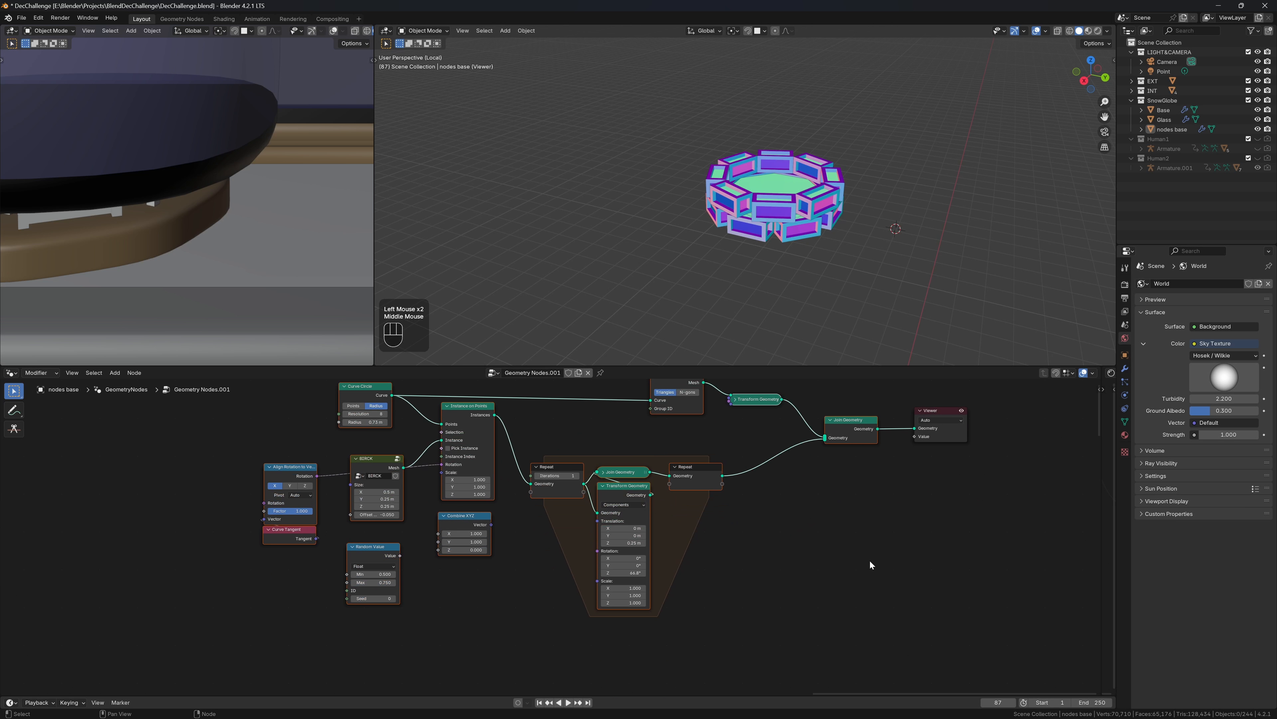
{"action": "key", "text": "ctrl+j"}
{"action": "scroll", "coordinate": [786, 533], "scroll_direction": "down", "scroll_amount": 3}
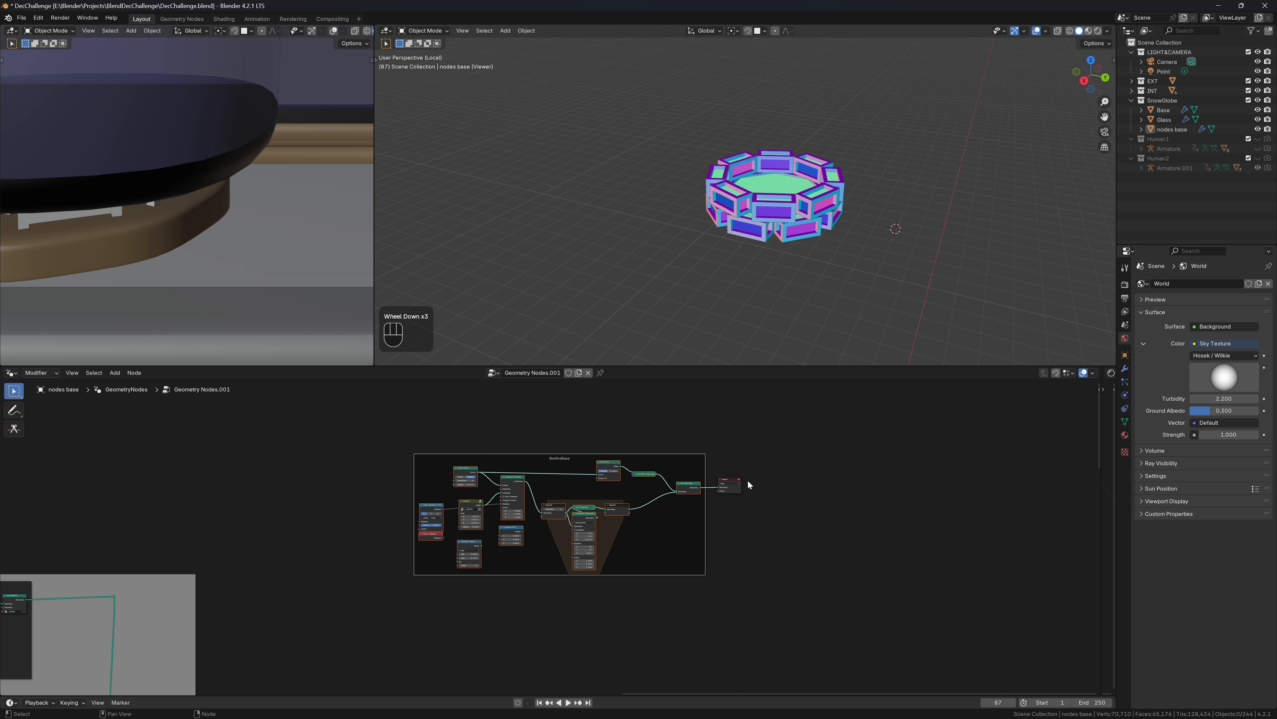
{"action": "left_click", "coordinate": [731, 489]}
{"action": "key", "text": "ctrl+x"}
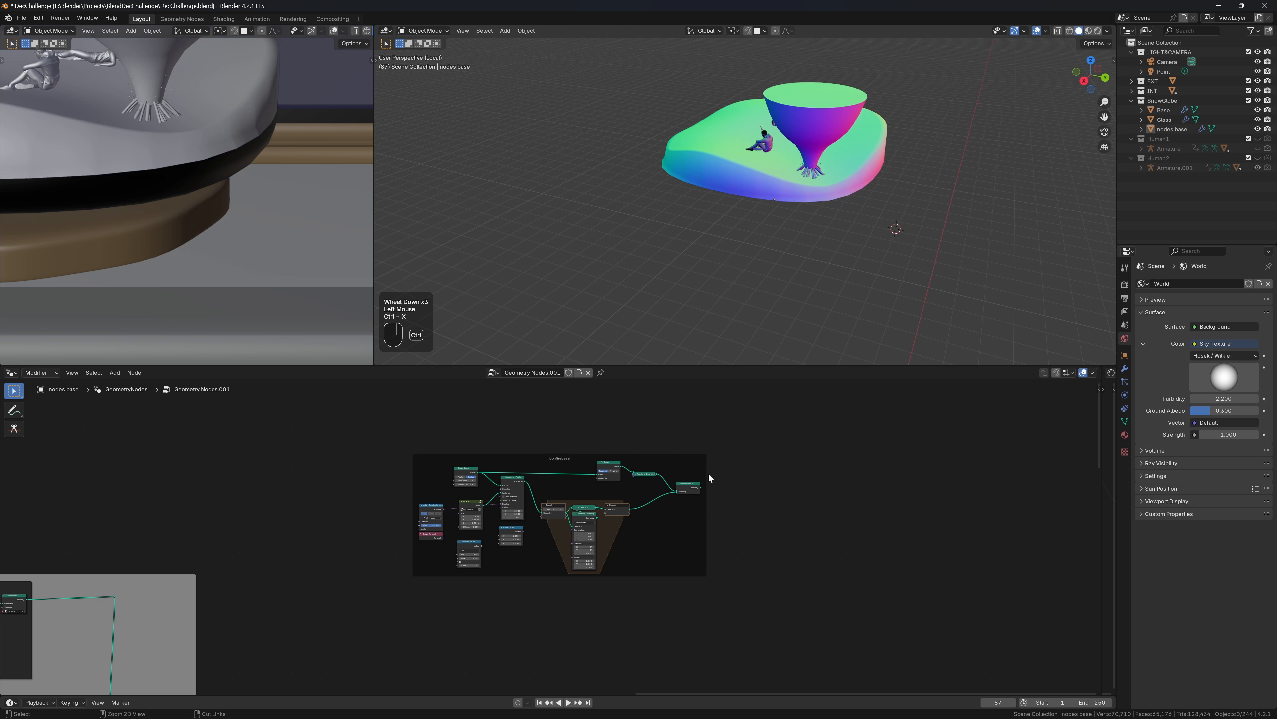
Move the BonfireBase frame into the larger bonfire group frame
{"action": "left_click", "coordinate": [652, 455]}
{"action": "left_click_drag", "start_coordinate": [651, 455], "coordinate": [2, 705]}
{"action": "scroll", "coordinate": [924, 150], "scroll_direction": "up", "scroll_amount": 2}
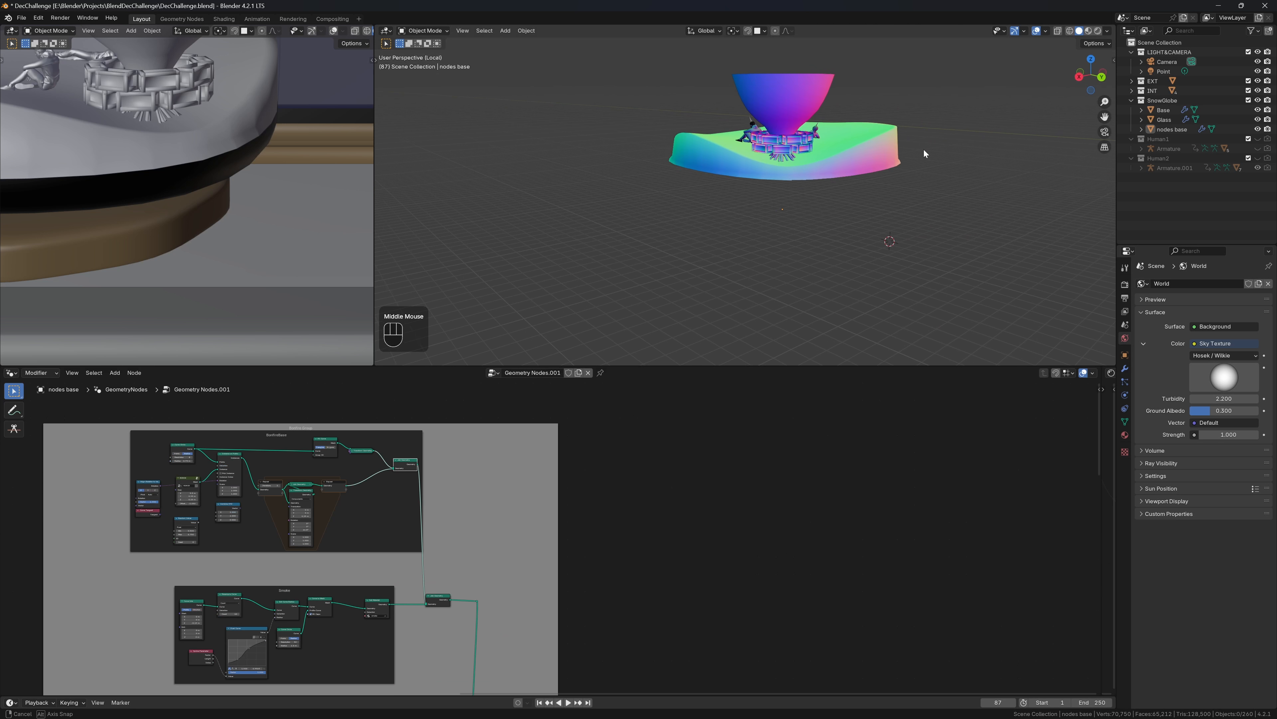
{"action": "scroll", "coordinate": [886, 196], "scroll_direction": "down", "scroll_amount": 2}
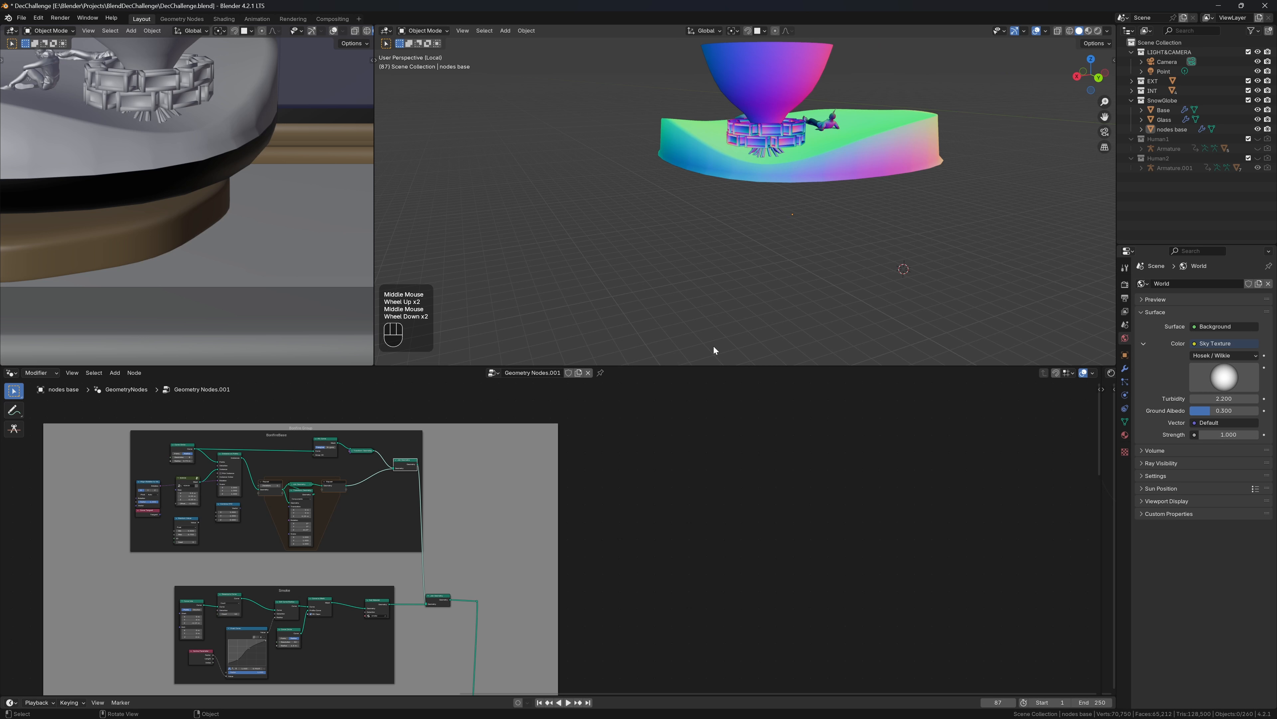
{"action": "scroll", "coordinate": [390, 575], "scroll_direction": "up", "scroll_amount": 3}
{"action": "middle_click_drag", "start_coordinate": [390, 575], "coordinate": [552, 565]}
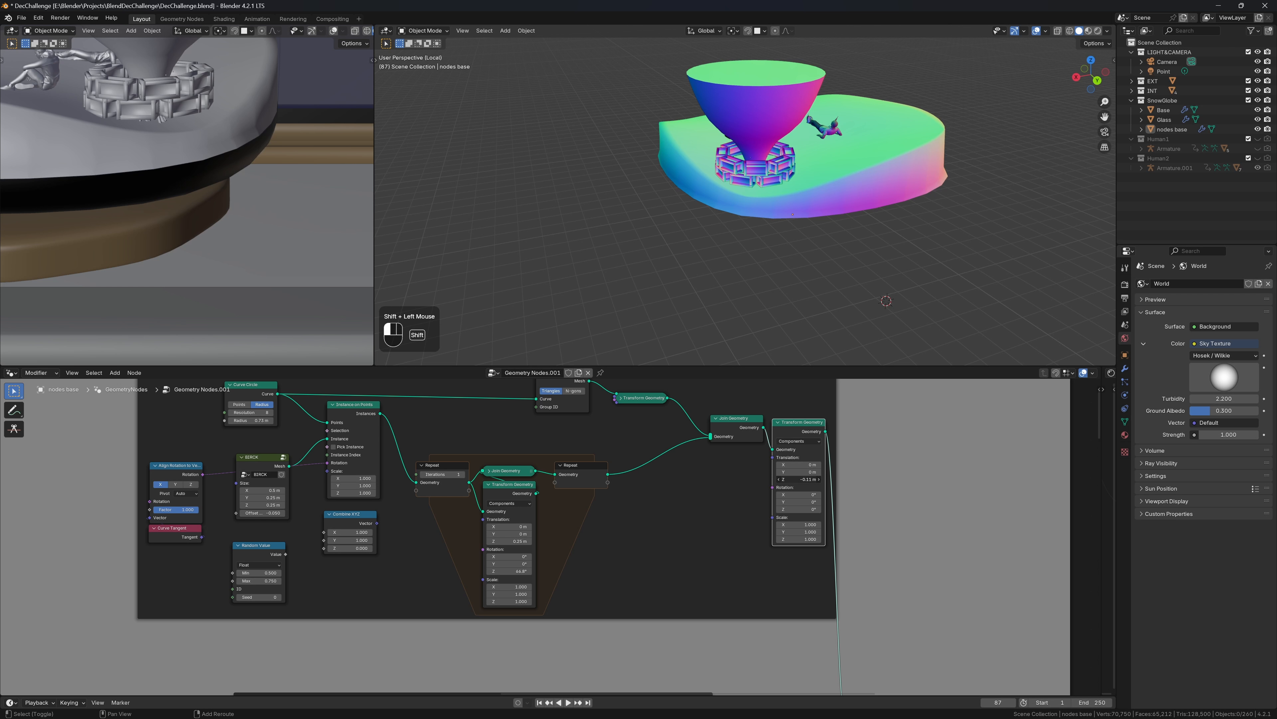
Shift the Align Rotation to Vector and Curve Tangent nodes up and right in BonfireBase
{"action": "middle_click_drag", "start_coordinate": [865, 87], "coordinate": [832, 198]}
{"action": "scroll", "coordinate": [863, 91], "scroll_direction": "up", "scroll_amount": 2}
{"action": "scroll", "coordinate": [288, 561], "scroll_direction": "up", "scroll_amount": 1}
{"action": "middle_click_drag", "start_coordinate": [185, 494], "coordinate": [336, 530]}
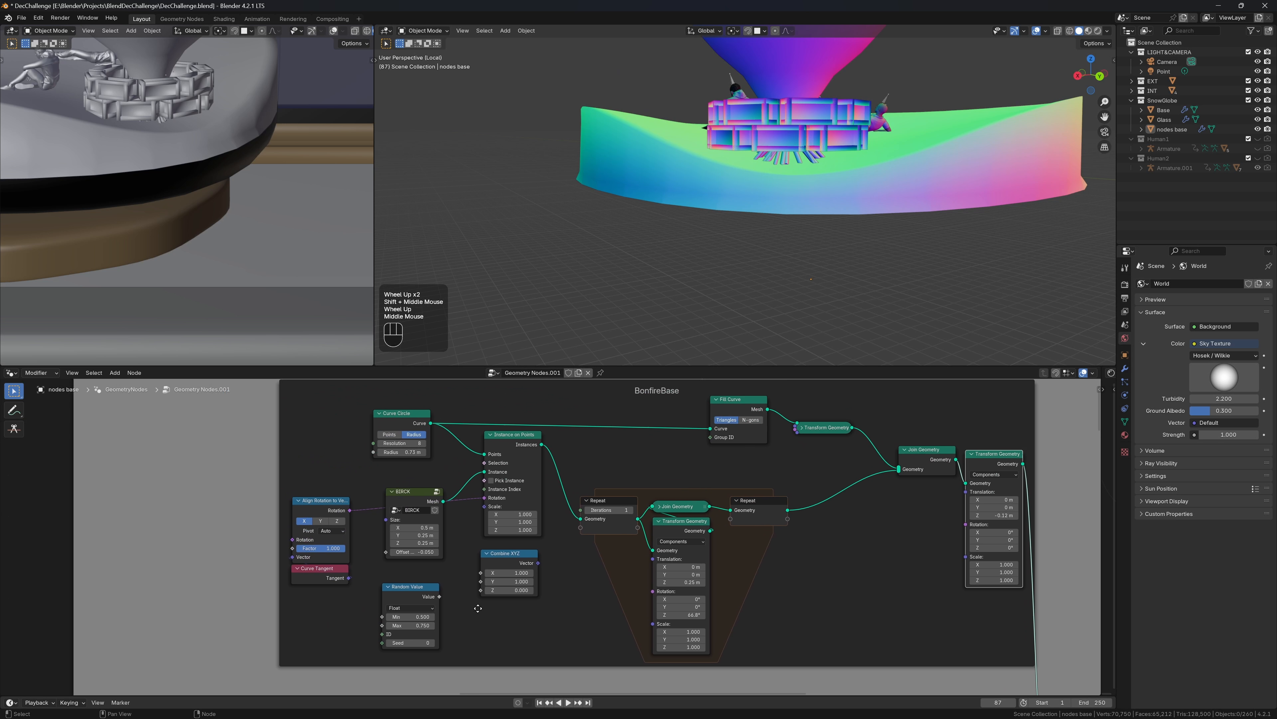
{"action": "scroll", "coordinate": [336, 529], "scroll_direction": "up", "scroll_amount": 1}
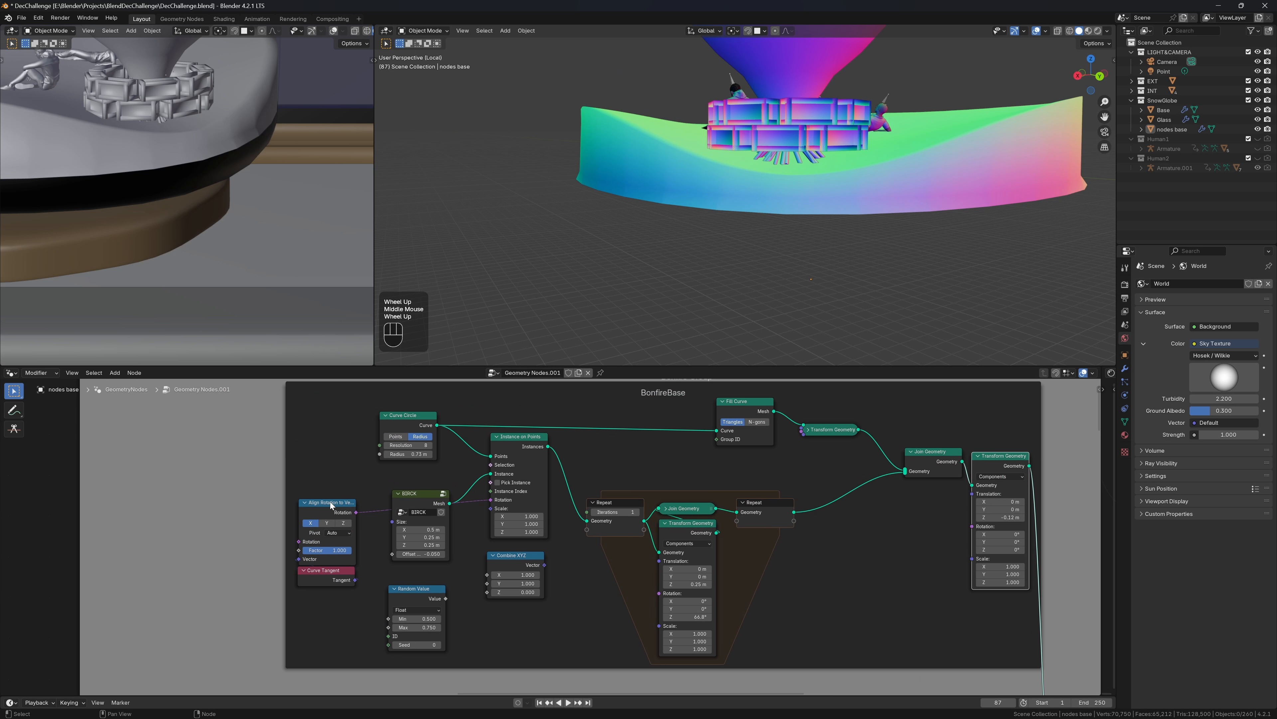
{"action": "left_click_drag", "start_coordinate": [308, 480], "coordinate": [342, 599]}
{"action": "left_click_drag", "start_coordinate": [332, 504], "coordinate": [349, 498]}
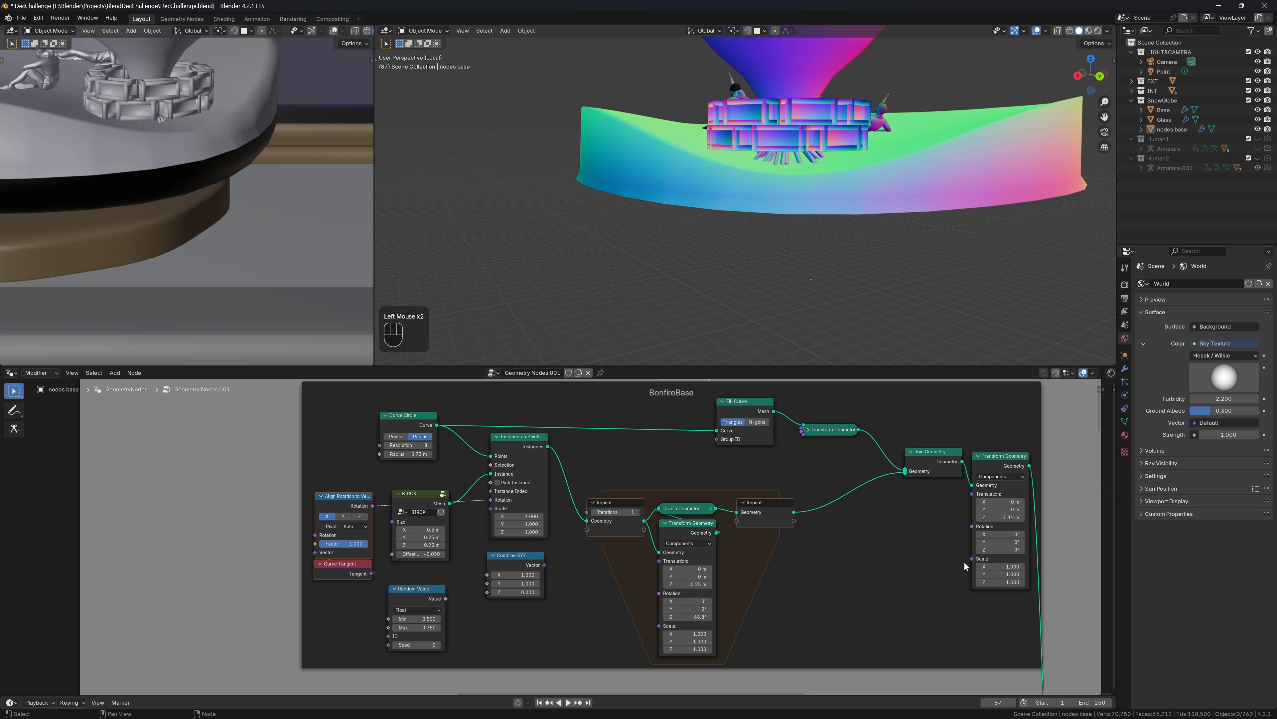
Feed the final Scale from a new Value node and lower the base to about Z -0.3 m
{"action": "left_click_drag", "start_coordinate": [963, 561], "coordinate": [961, 565]}
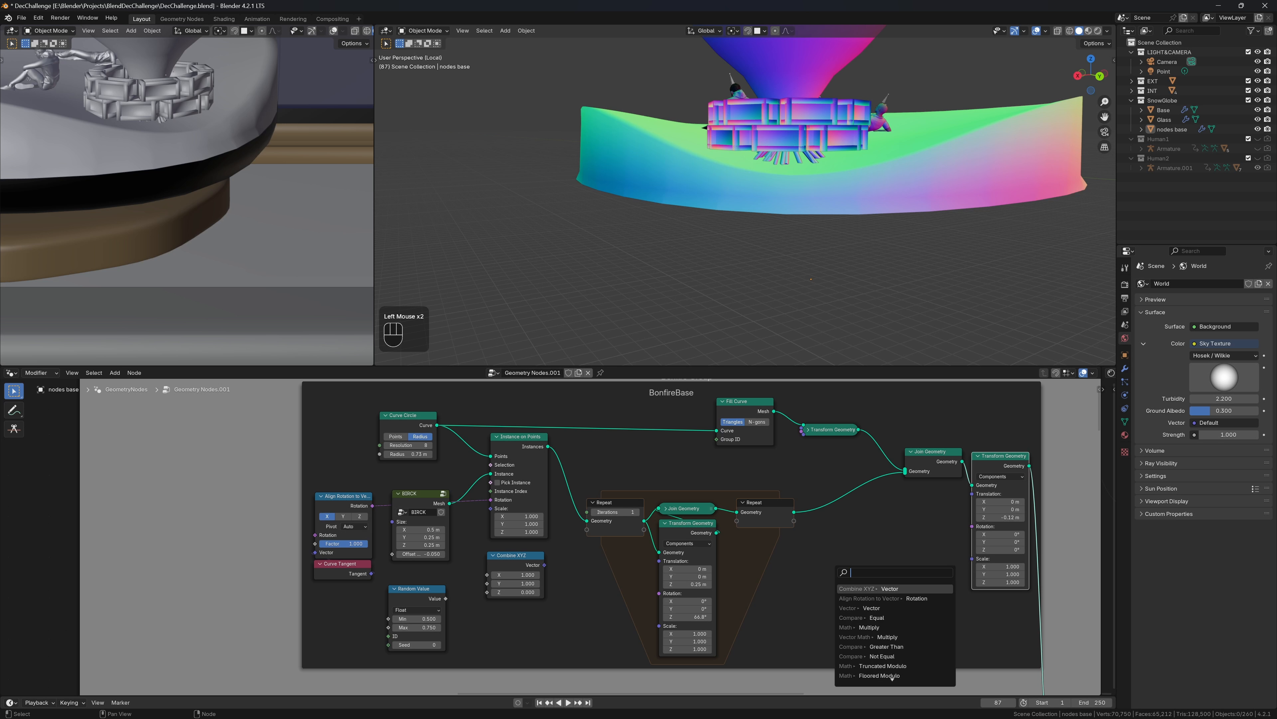
{"action": "type", "text": "v"}
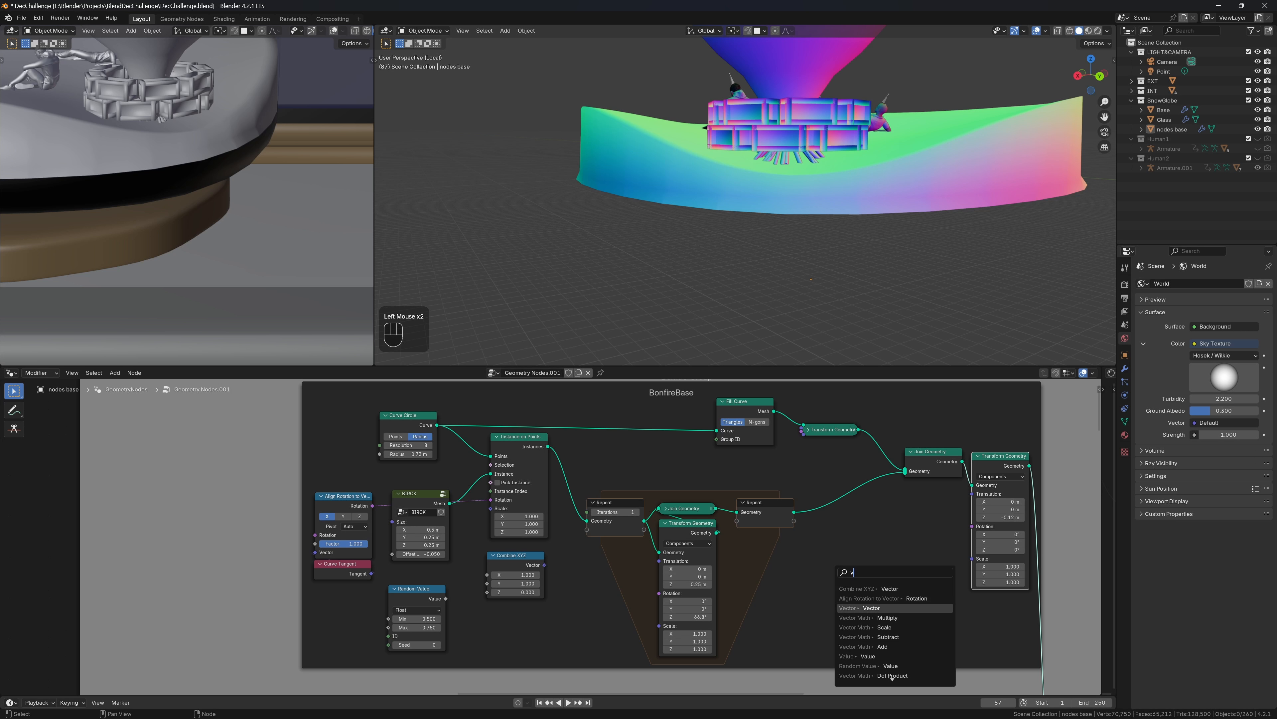
{"action": "left_click", "coordinate": [903, 655]}
{"action": "left_click", "coordinate": [915, 609]}
{"action": "left_click_drag", "start_coordinate": [949, 532], "coordinate": [888, 542]}
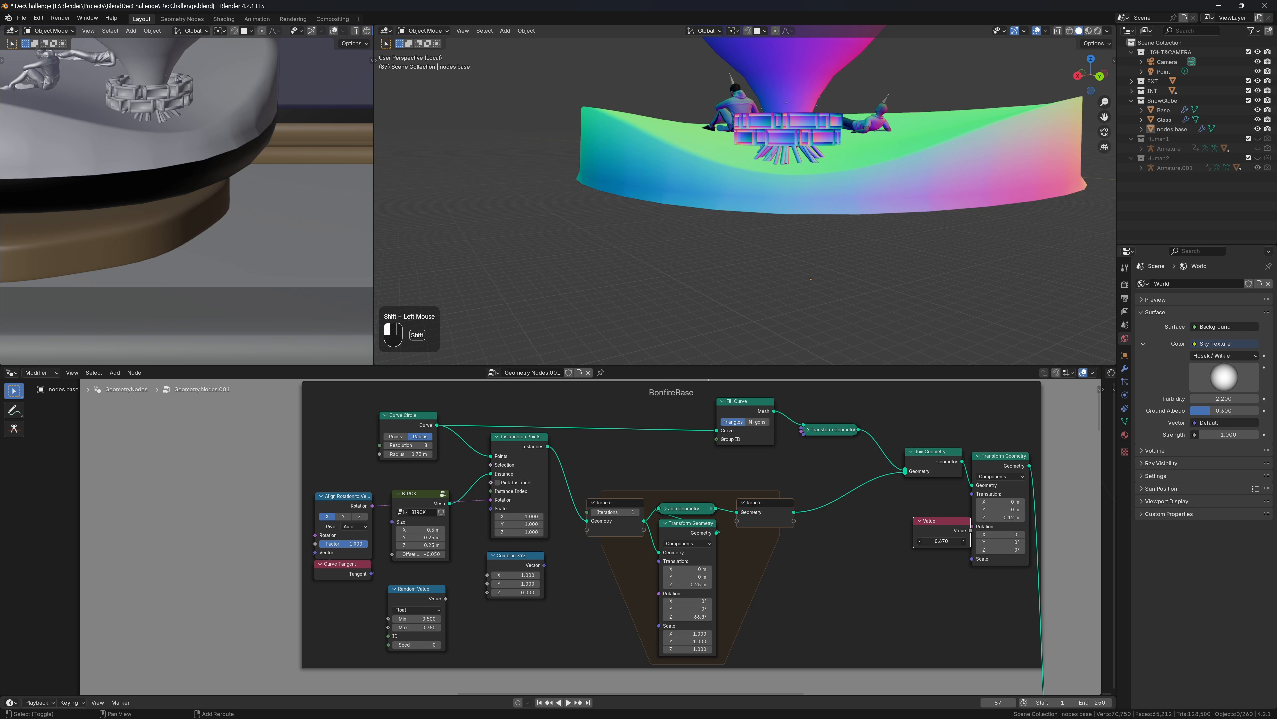
{"action": "left_click_drag", "start_coordinate": [1001, 517], "coordinate": [966, 517], "text": "shift"}
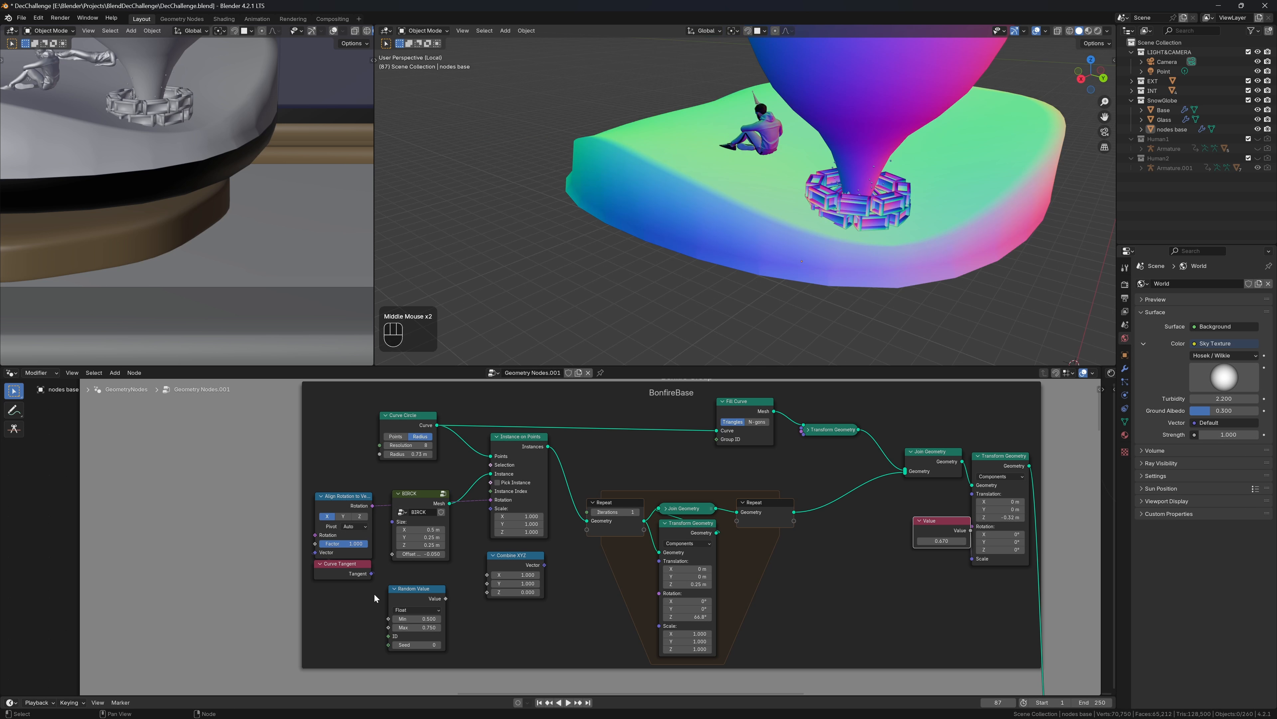
Set the BIRCK brick size to 0.25 × 0.15 × 0.15 m
{"action": "left_click", "coordinate": [409, 545]}
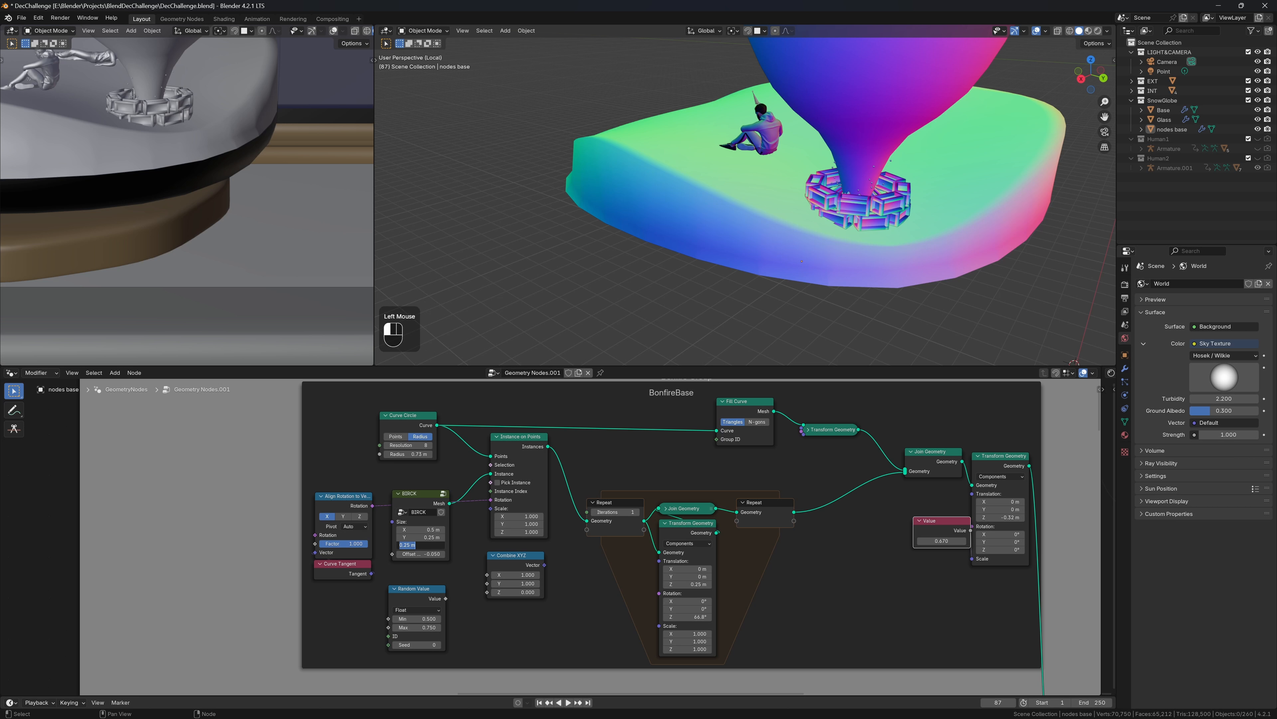
{"action": "scroll", "coordinate": [992, 63], "scroll_direction": "up", "scroll_amount": 2}
{"action": "middle_click_drag", "start_coordinate": [992, 63], "coordinate": [966, 110]}
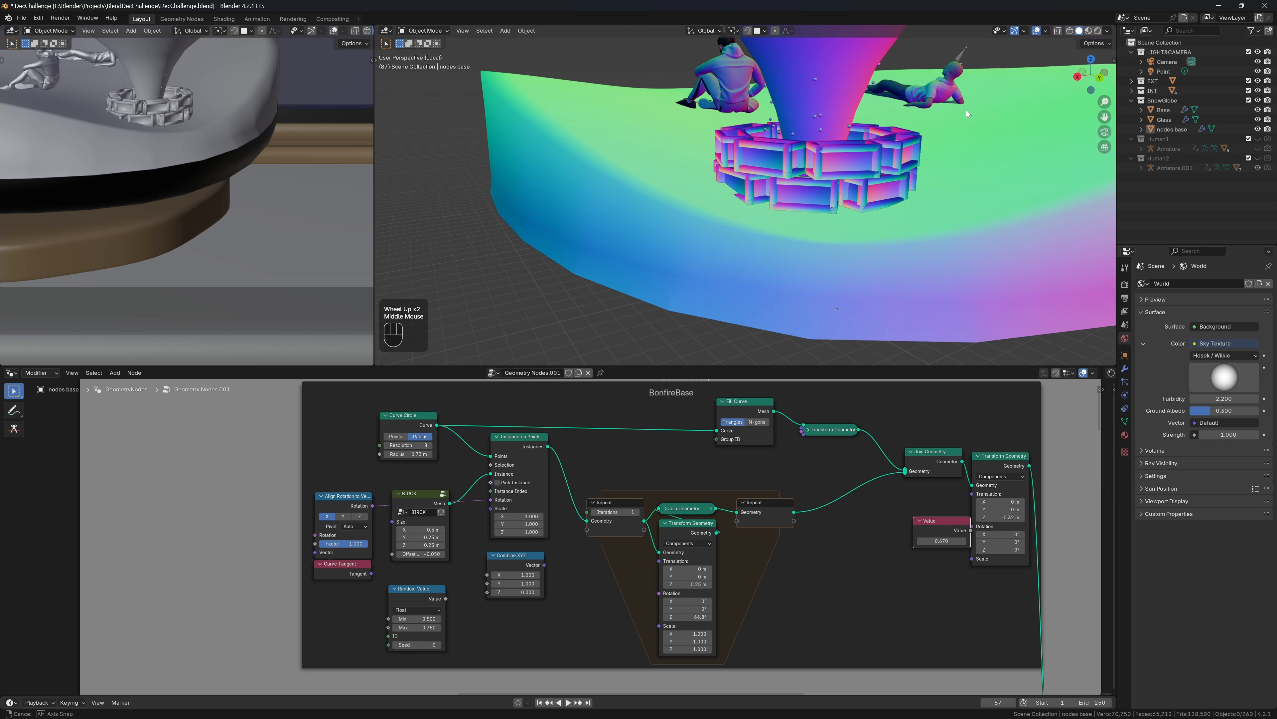
{"action": "left_click", "coordinate": [419, 529]}
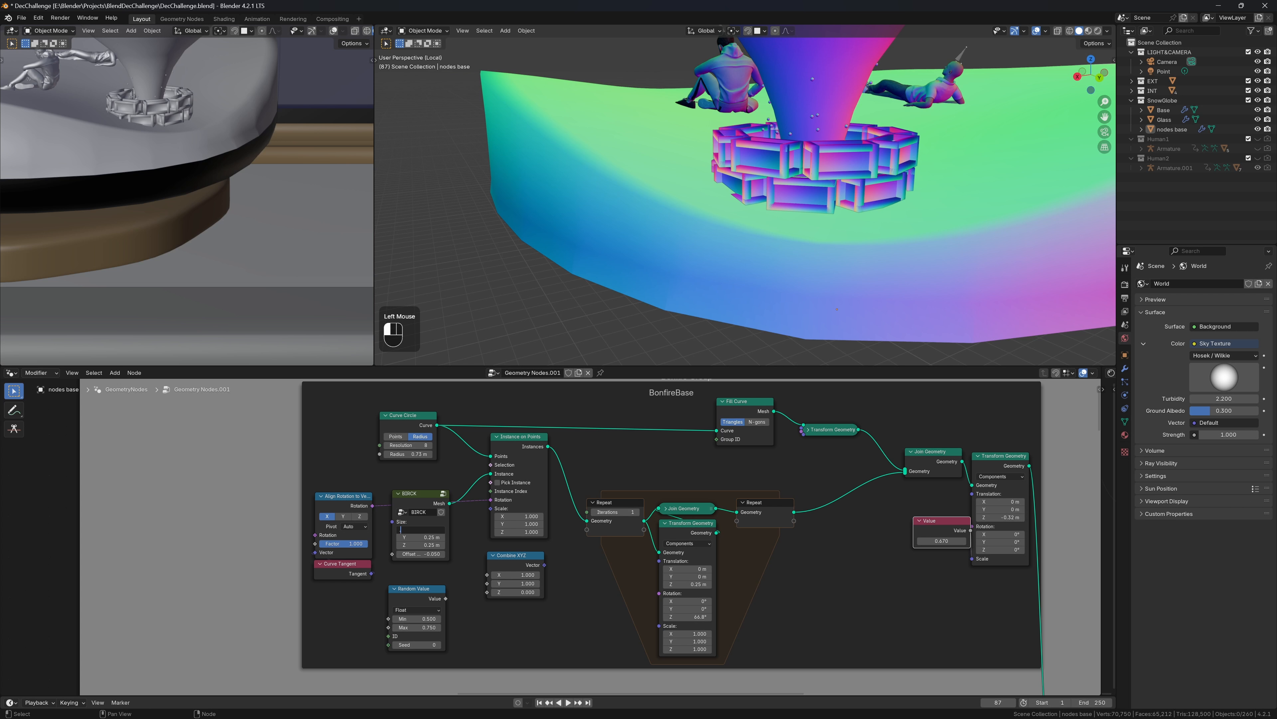
{"action": "type", "text": ".25"}
{"action": "key", "text": "Tab"}
{"action": "key", "text": "BackSpace"}
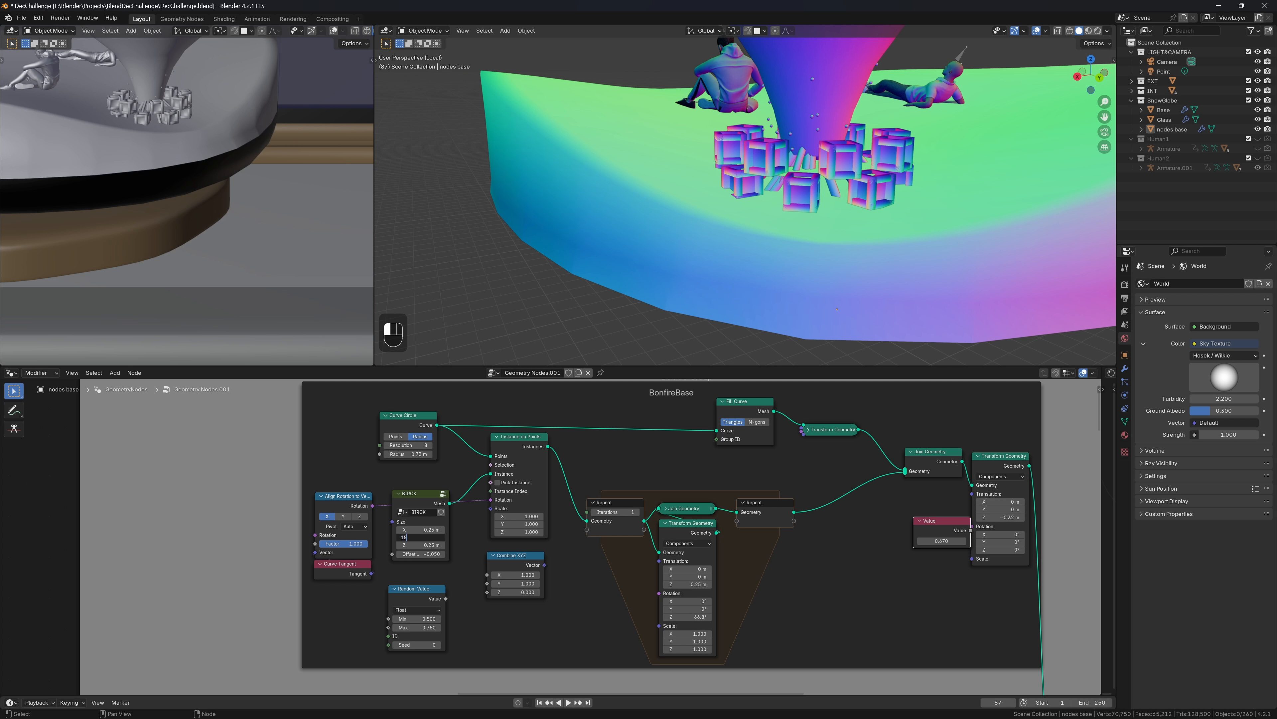
{"action": "type", "text": ".15"}
{"action": "key", "text": "Tab"}
{"action": "key", "text": "BackSpace"}
{"action": "type", "text": ".15"}
{"action": "key", "text": "Return"}
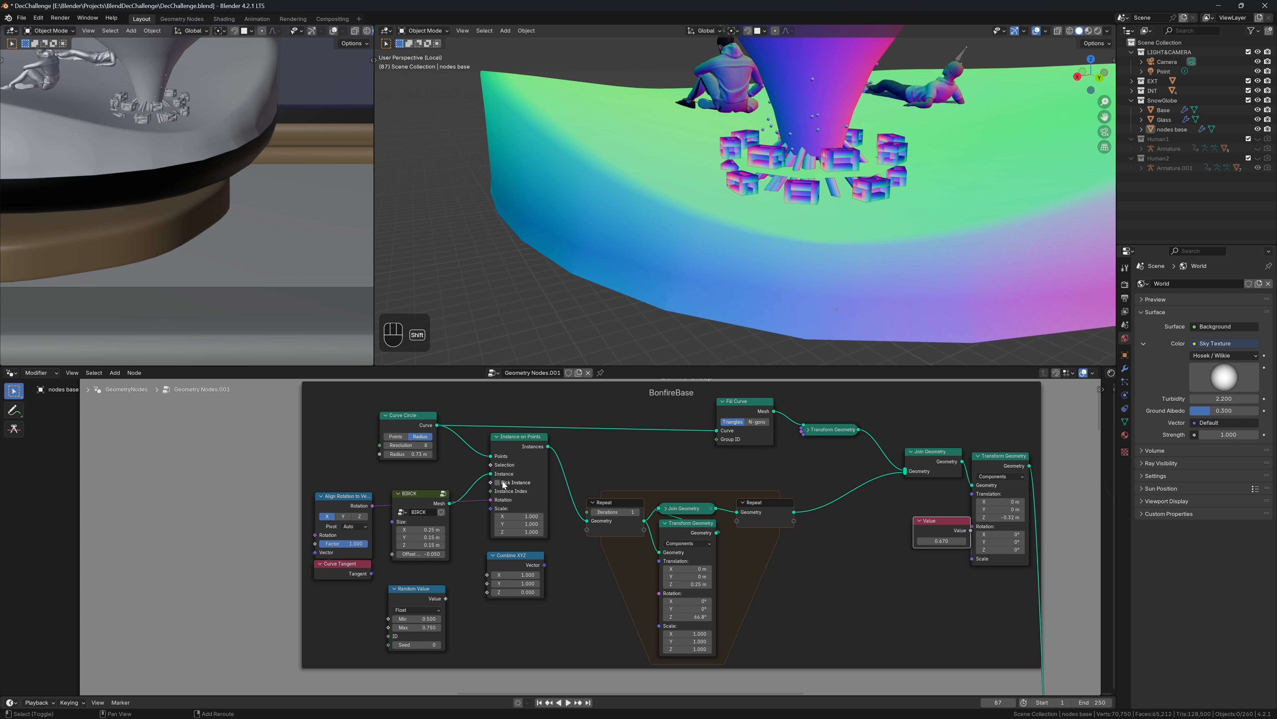
Shrink the Curve Circle radius to about 0.38 m, unlink the Value from Scale, and edit ring spacing
{"action": "left_click_drag", "start_coordinate": [421, 454], "coordinate": [391, 453], "text": "shift"}
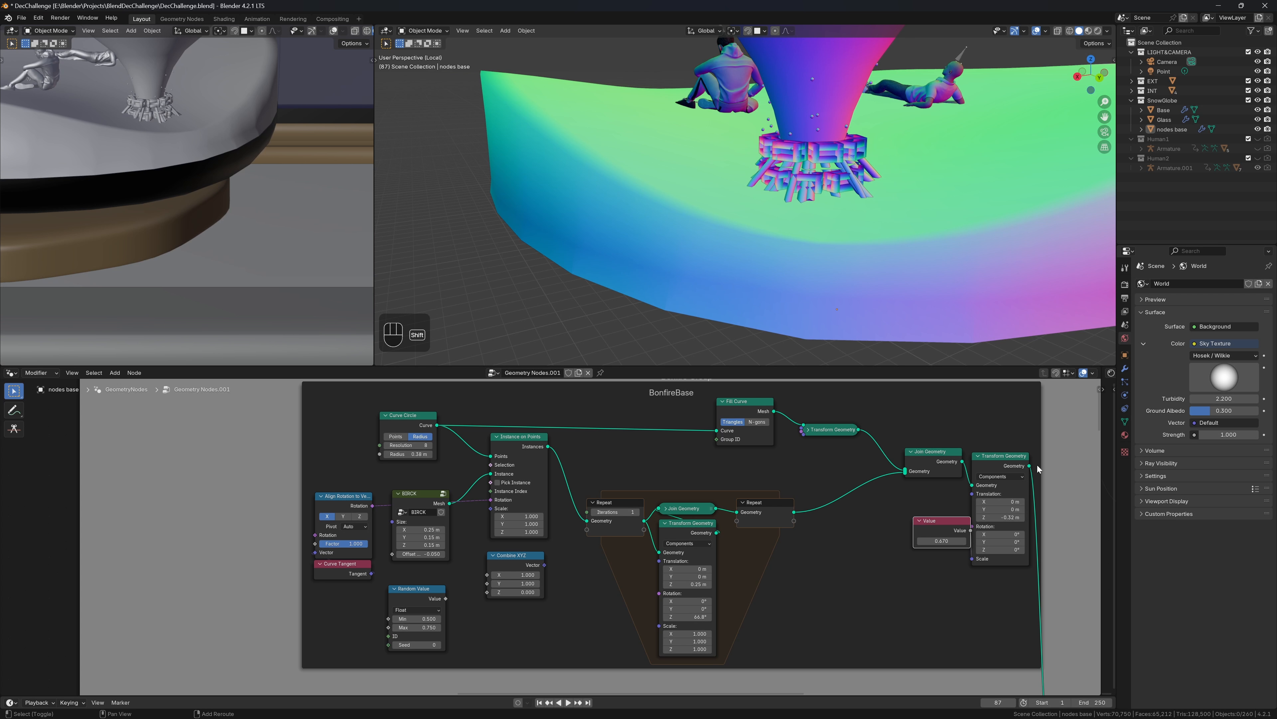
{"action": "left_click_drag", "start_coordinate": [972, 557], "coordinate": [927, 571]}
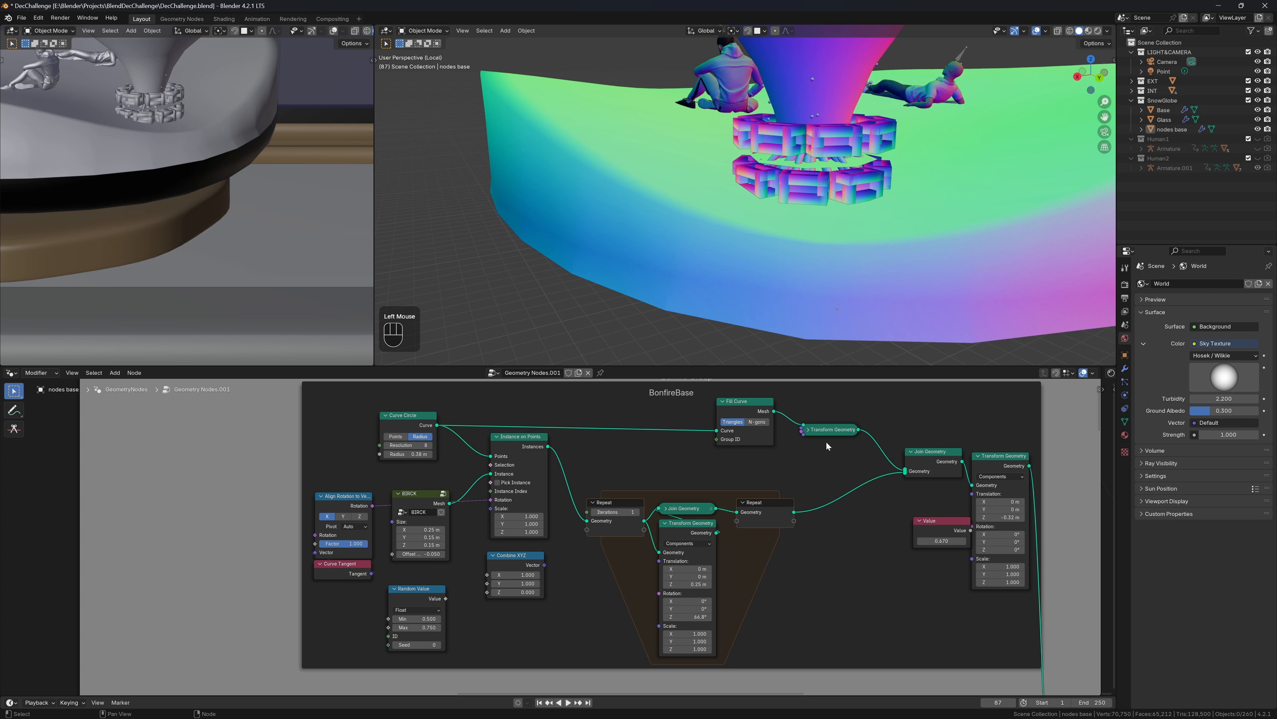
{"action": "double_click", "coordinate": [700, 584]}
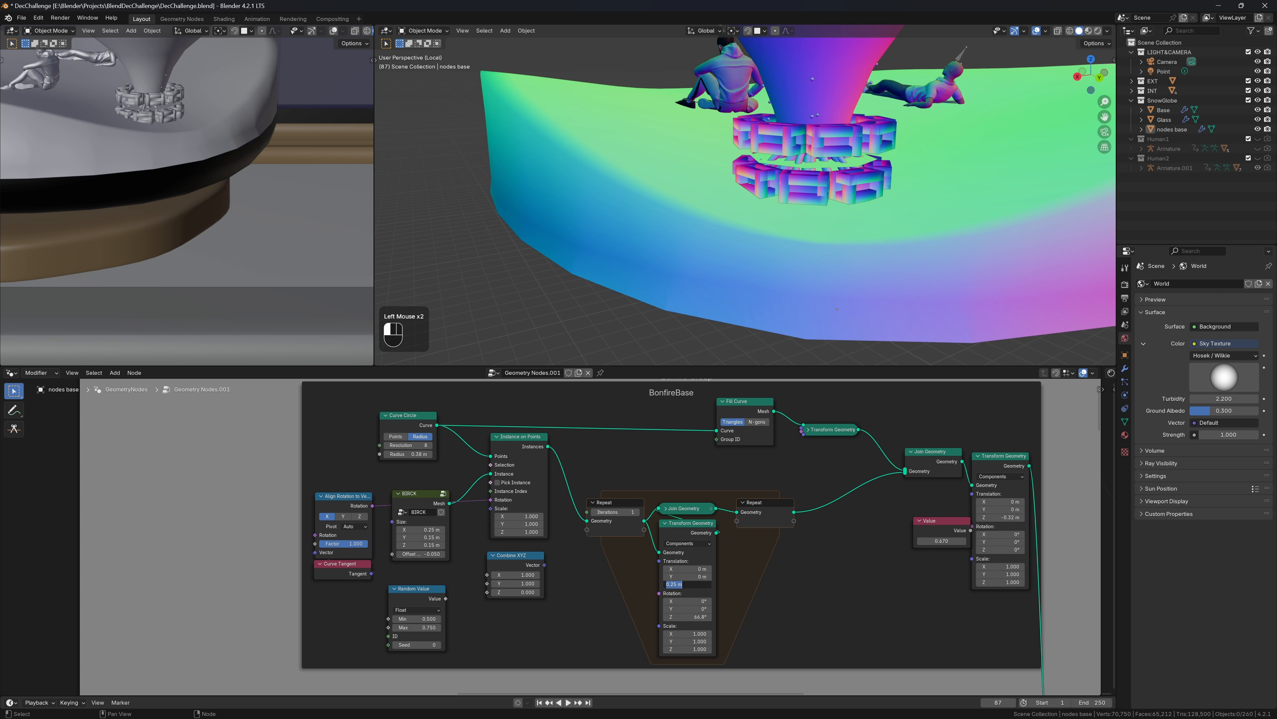
Confirm the 0.15 m ring spacing and set the Repeat iterations to 0
{"action": "key", "text": "Return"}
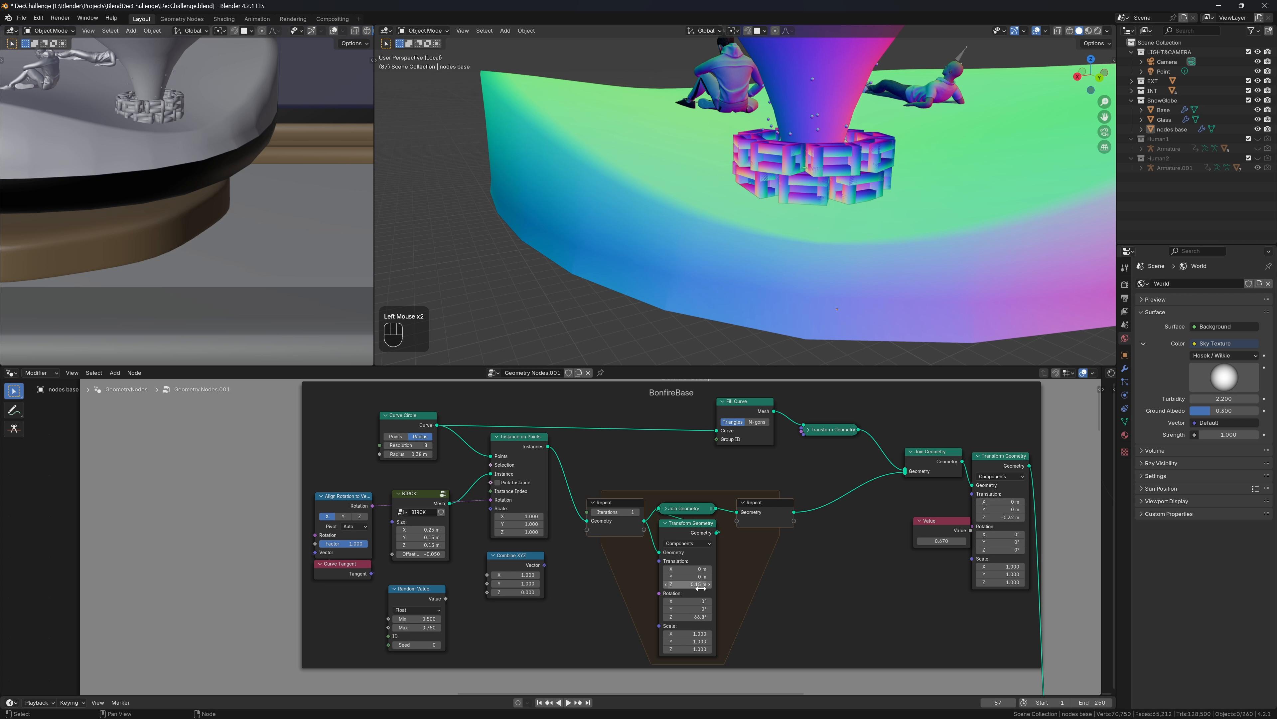
{"action": "middle_click_drag", "start_coordinate": [931, 167], "coordinate": [933, 155]}
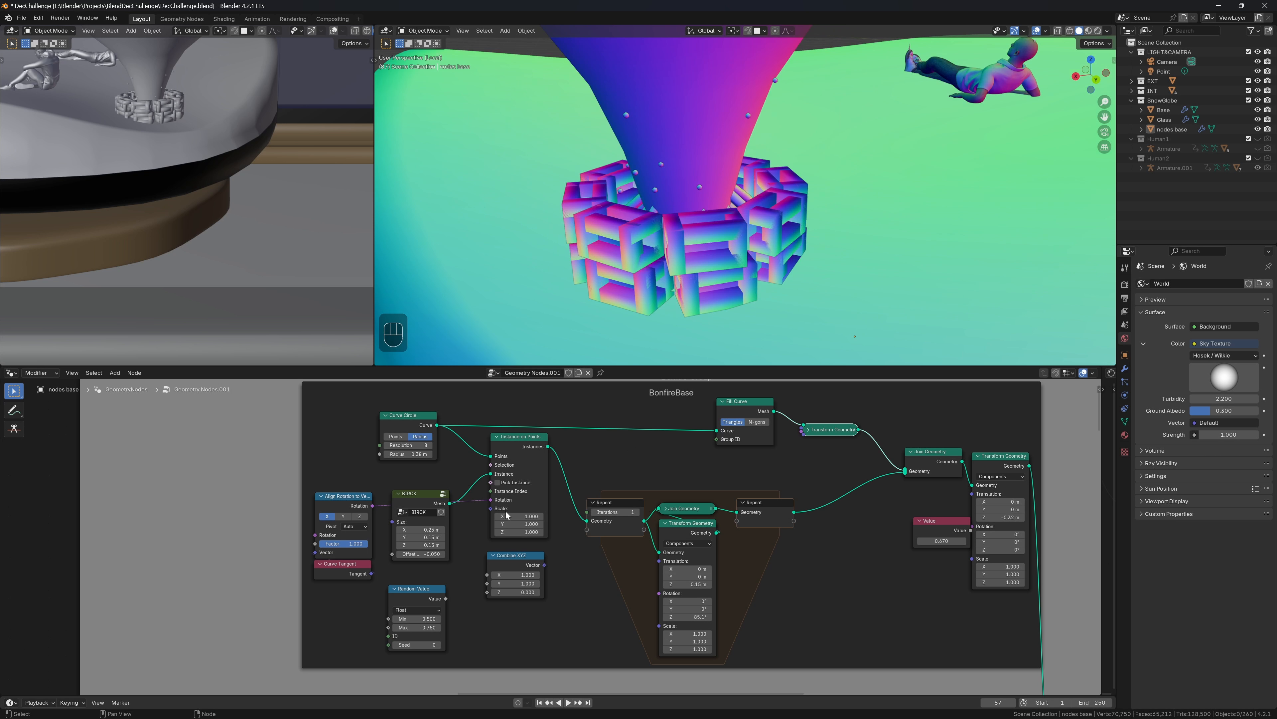
{"action": "left_click", "coordinate": [594, 515]}
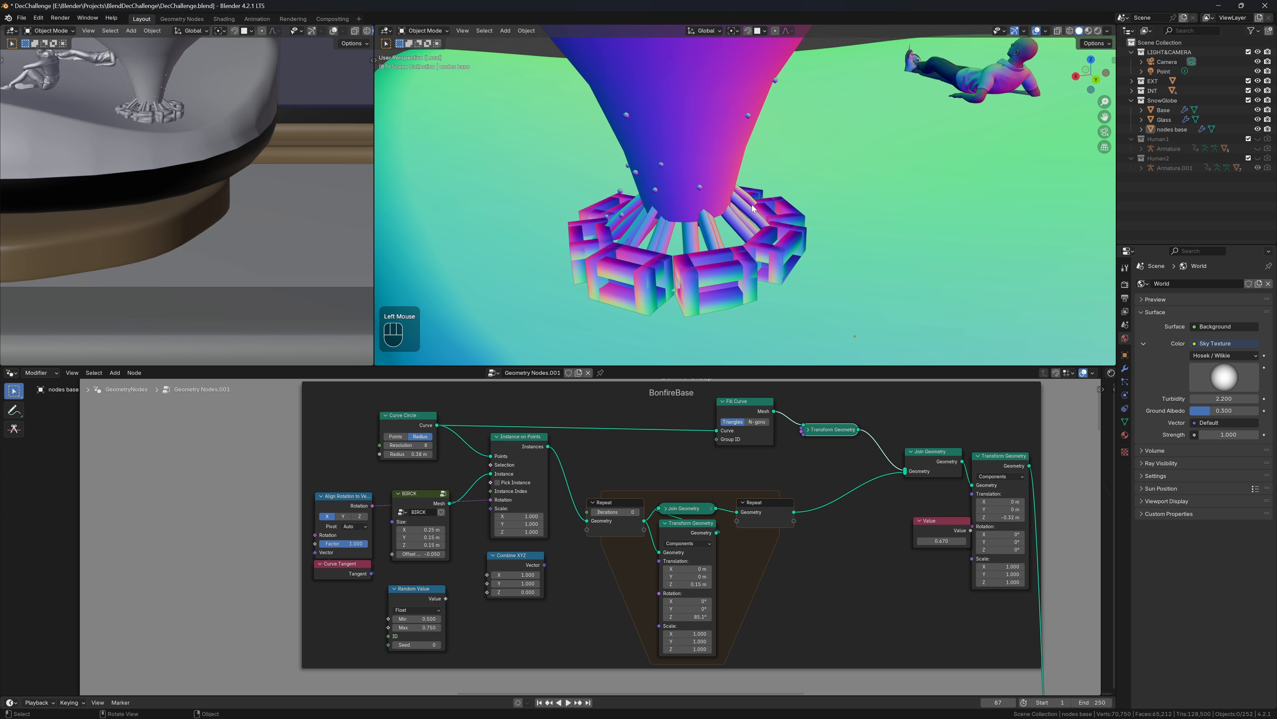
{"action": "mouse_move", "coordinate": [752, 208]}
{"action": "middle_mouse_down"}
{"action": "mouse_move", "coordinate": [764, 191]}
{"action": "mouse_move", "coordinate": [755, 204]}
{"action": "middle_mouse_up"}
{"action": "scroll", "coordinate": [759, 201], "scroll_direction": "down", "scroll_amount": 2}
Delete the Repeat zone and link the brick Instances directly into Join Geometry
{"action": "left_click_drag", "start_coordinate": [586, 493], "coordinate": [771, 548]}
{"action": "key", "text": "ctrl+x"}
{"action": "left_click_drag", "start_coordinate": [547, 447], "coordinate": [905, 471]}
{"action": "middle_click_drag", "start_coordinate": [705, 191], "coordinate": [769, 201]}
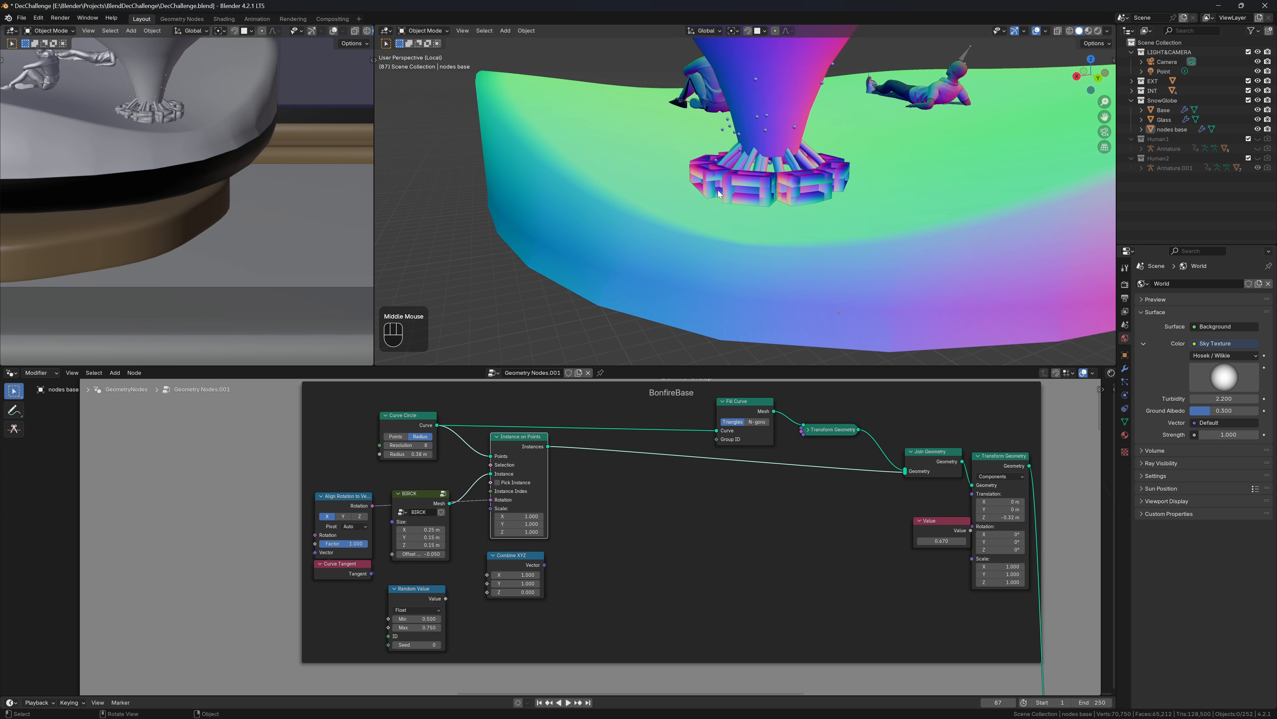
{"action": "middle_click_drag", "start_coordinate": [769, 202], "coordinate": [794, 196]}
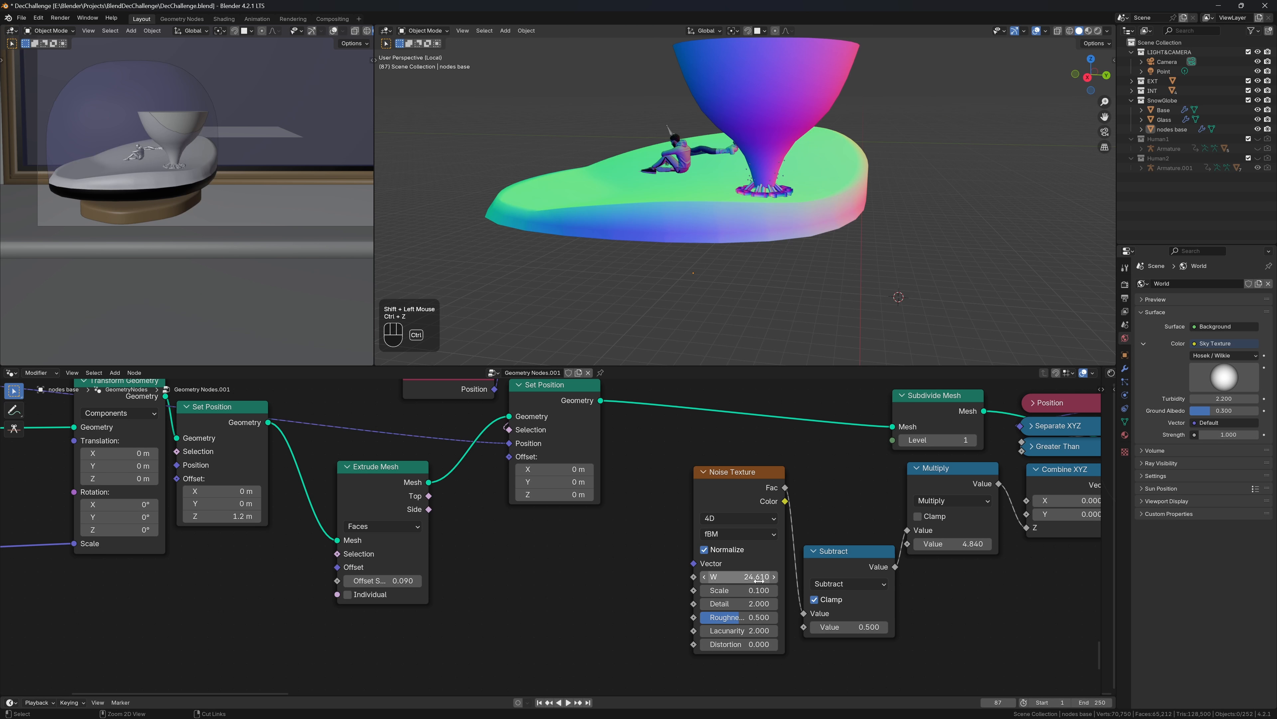
Undo back to the linked noise setup and disconnect the Noise Texture from Subtract
{"action": "key", "text": "ctrl+z"}
{"action": "key", "text": "ctrl+z"}
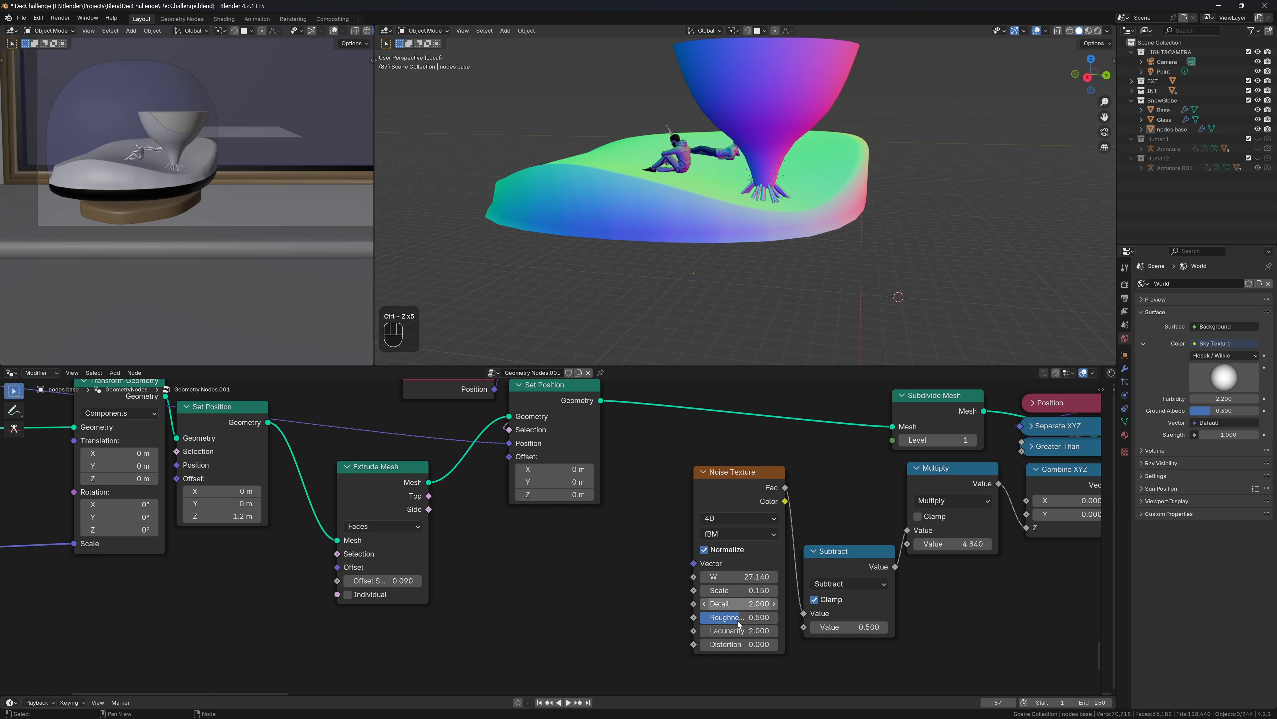
{"action": "key", "text": "ctrl+z"}
{"action": "left_click", "coordinate": [759, 612]}
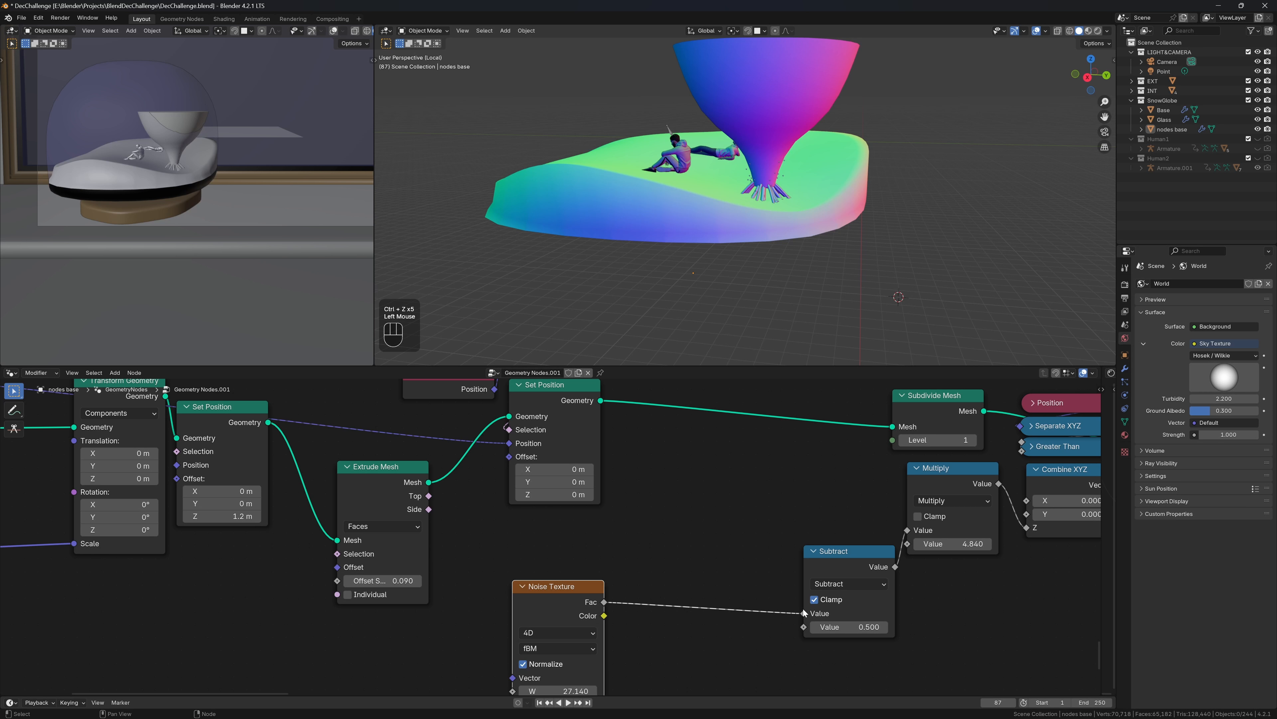
{"action": "left_click_drag", "start_coordinate": [803, 612], "coordinate": [730, 619]}
Duplicate the Noise Texture, link its Fac into Subtract, and label the spare node 'BACKUP'
{"action": "left_click", "coordinate": [537, 606]}
{"action": "key", "text": "shift+d"}
{"action": "left_click", "coordinate": [693, 529]}
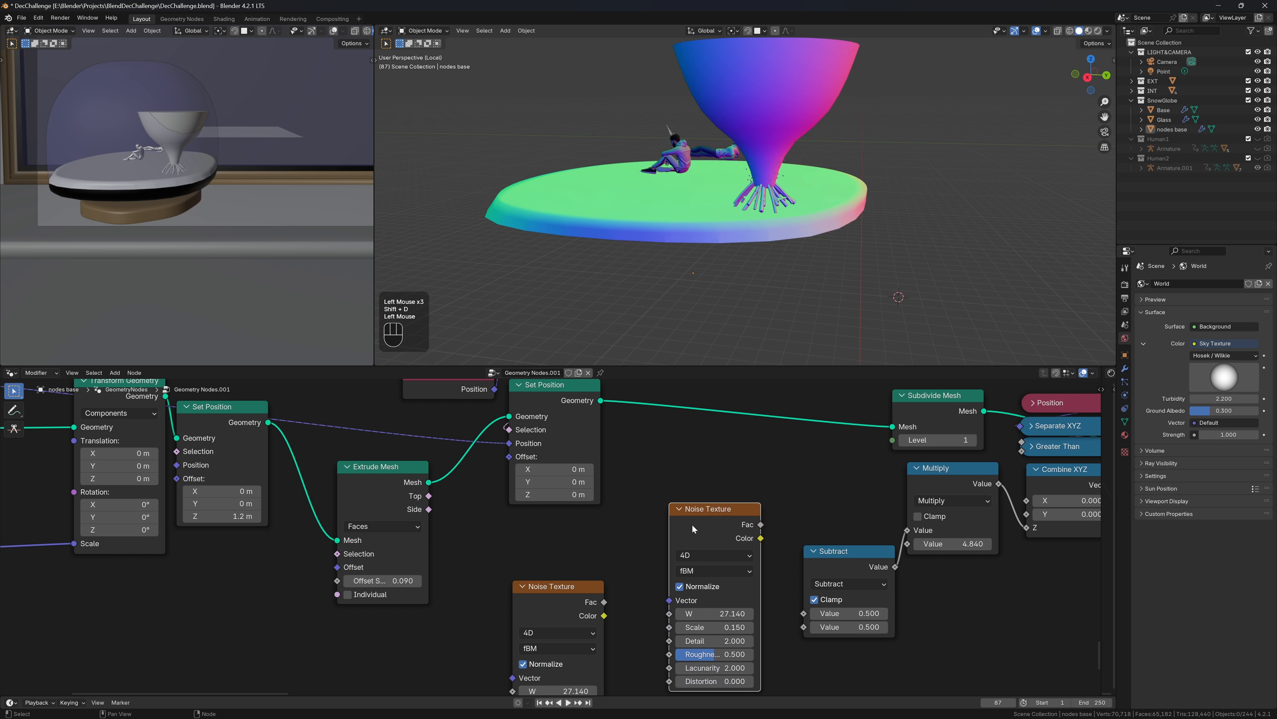
{"action": "left_click_drag", "start_coordinate": [760, 524], "coordinate": [803, 613]}
{"action": "left_click_drag", "start_coordinate": [561, 595], "coordinate": [608, 528]}
{"action": "key", "text": "F2"}
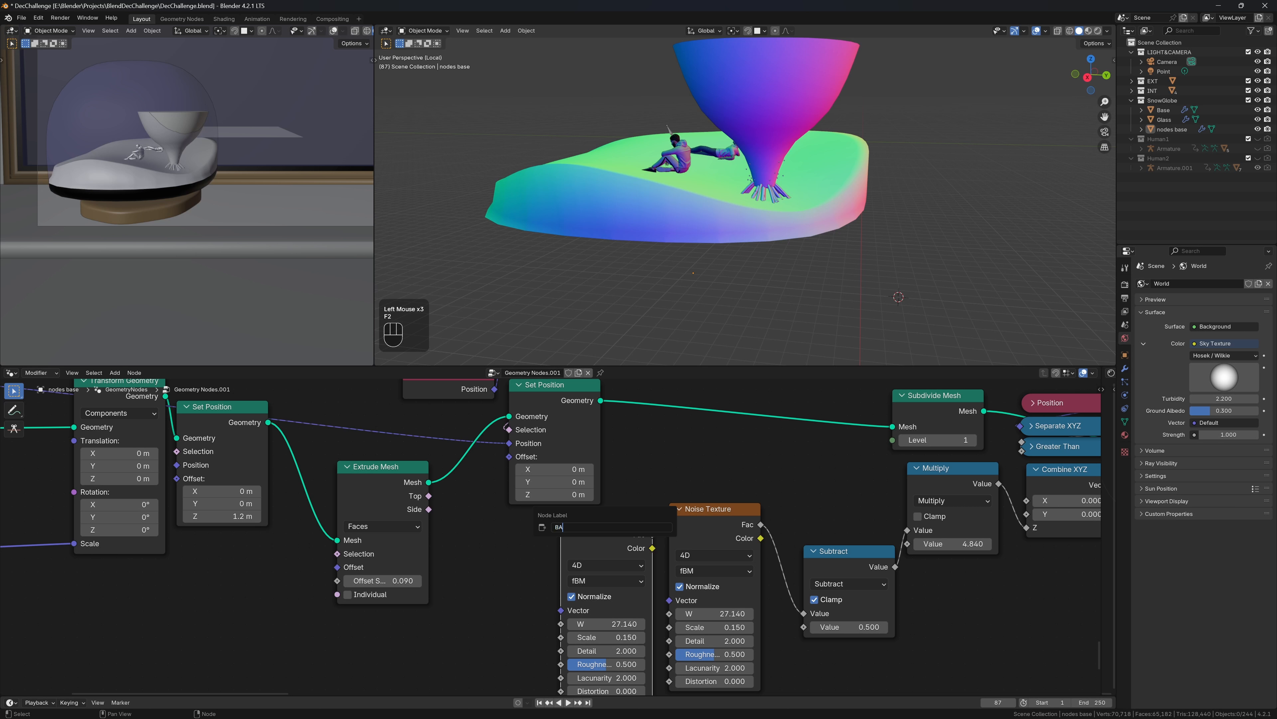
{"action": "type", "text": "BACKI"}
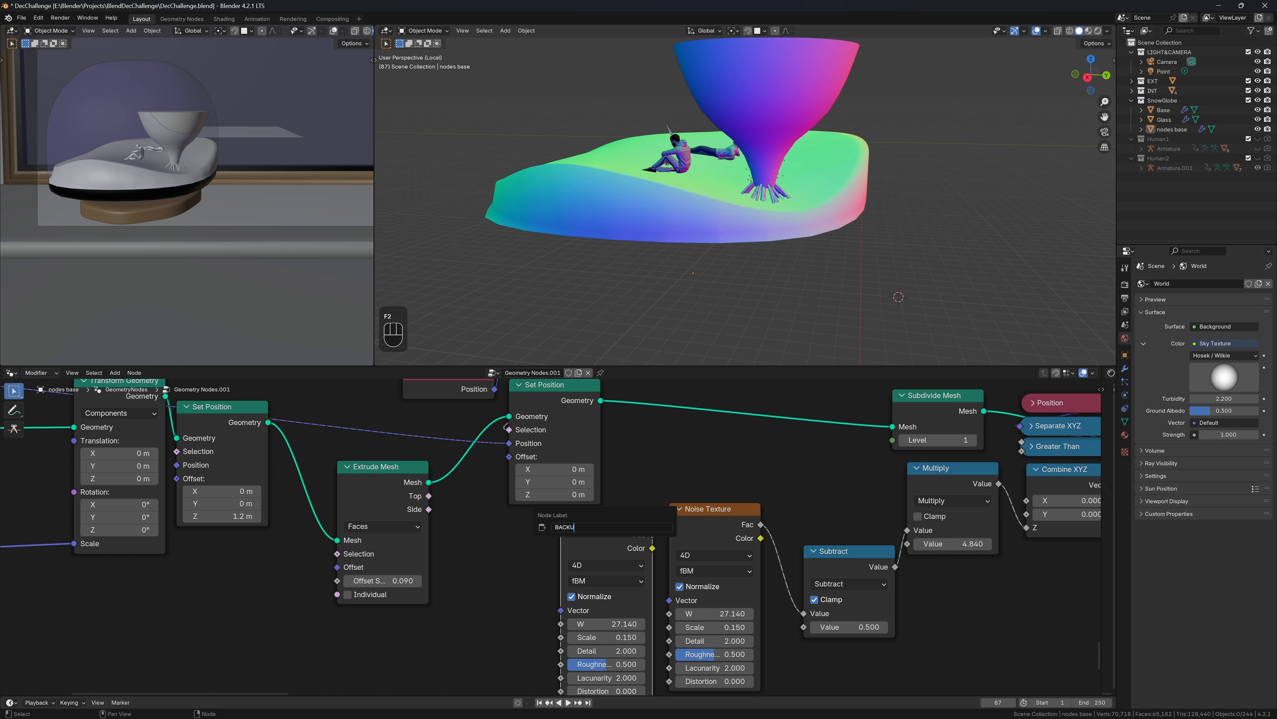
{"action": "key", "text": "Return"}
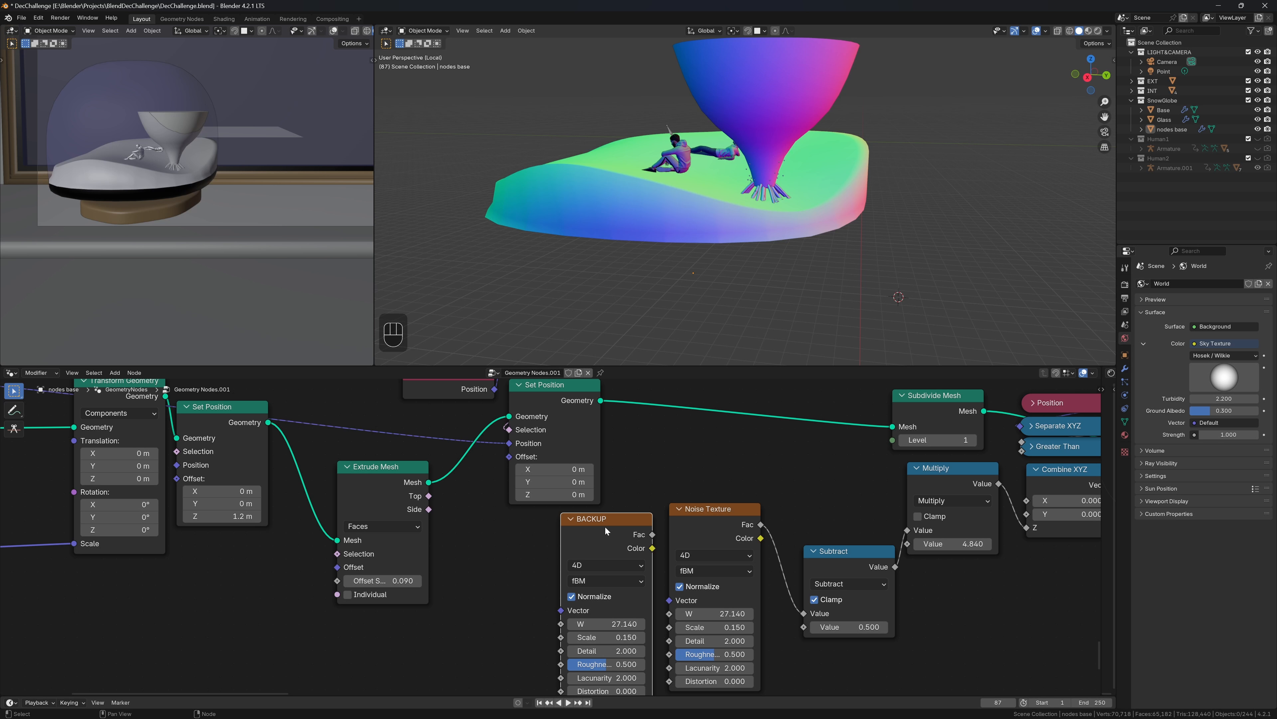
Try a larger noise Scale, then undo it to keep Scale at 0.150
{"action": "left_click", "coordinate": [714, 640]}
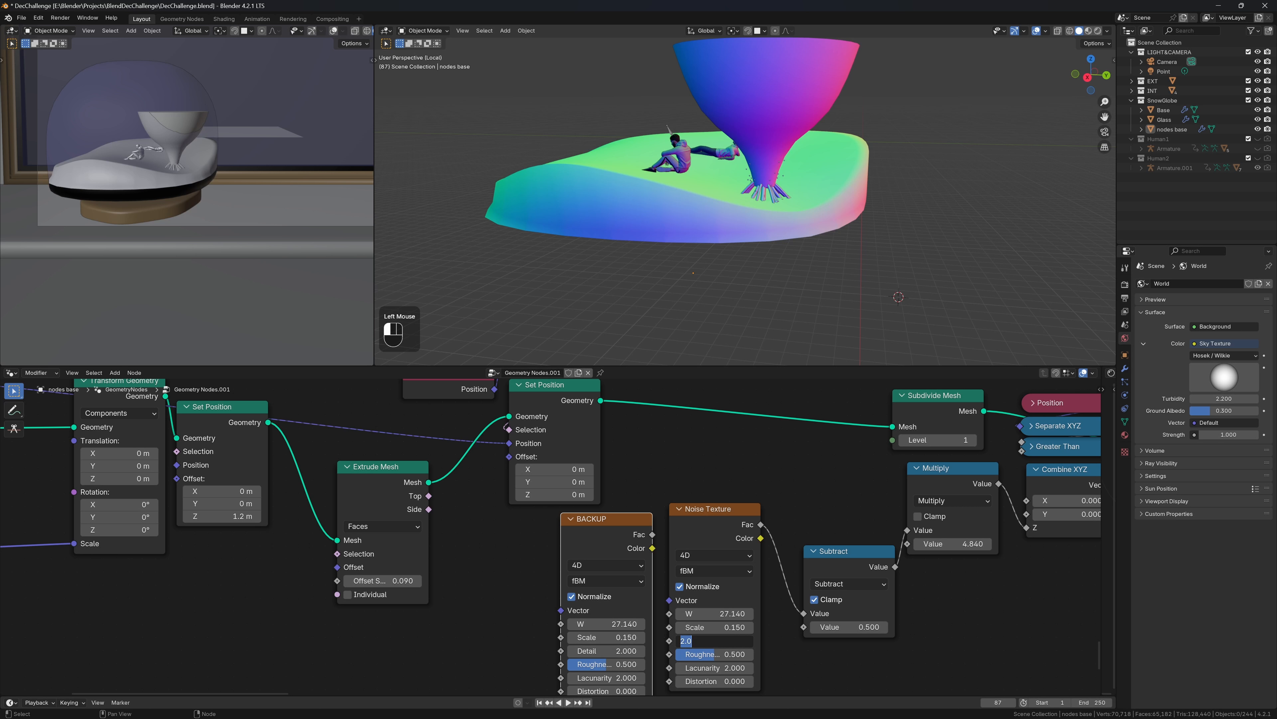
{"action": "key", "text": "Escape"}
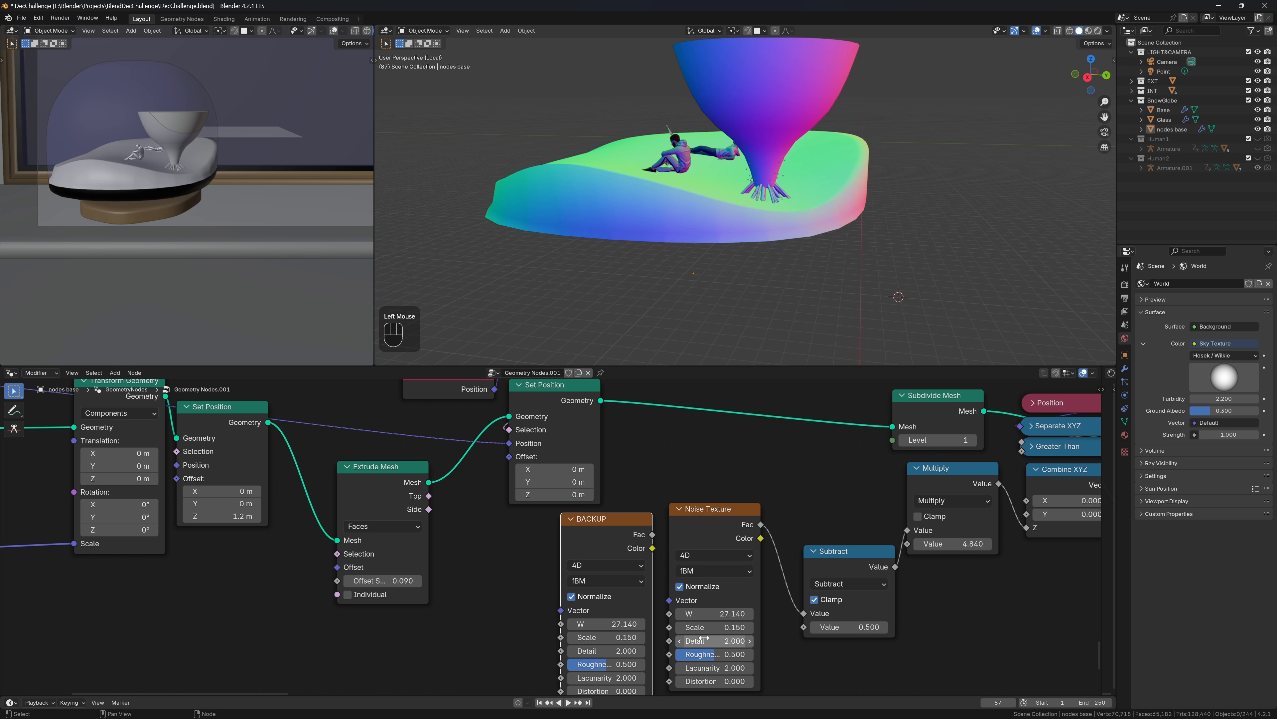
{"action": "mouse_move", "coordinate": [719, 627]}
{"action": "left_mouse_down", "text": "ctrl+shift"}
{"action": "mouse_move", "coordinate": [733, 614]}
{"action": "mouse_move", "coordinate": [715, 613]}
{"action": "mouse_move", "coordinate": [729, 614]}
{"action": "left_mouse_up", "text": "ctrl+shift"}
{"action": "key", "text": "ctrl+z"}
Shift the flame's Transform Geometry along Y to -0.75 m
{"action": "scroll", "coordinate": [838, 587], "scroll_direction": "down", "scroll_amount": 6}
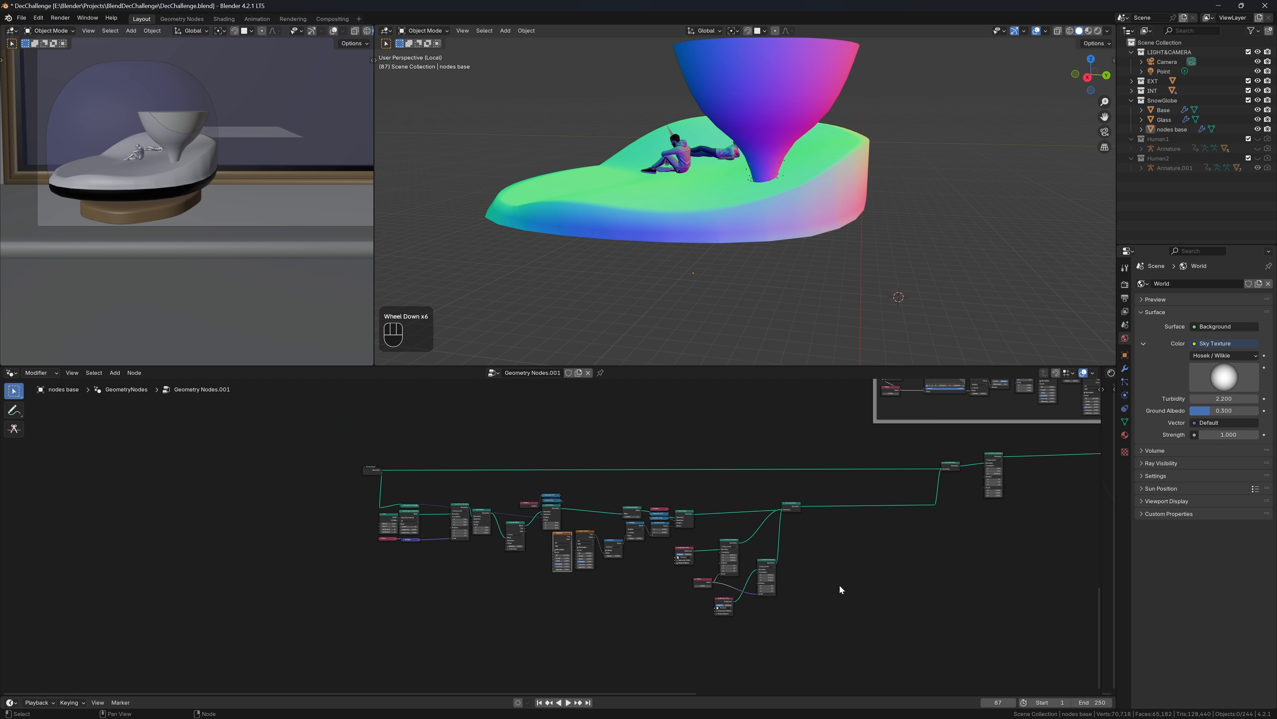
{"action": "scroll", "coordinate": [839, 584], "scroll_direction": "up", "scroll_amount": 1}
{"action": "middle_click_drag", "start_coordinate": [839, 584], "coordinate": [304, 444]}
{"action": "scroll", "coordinate": [1036, 478], "scroll_direction": "up", "scroll_amount": 4}
{"action": "middle_click_drag", "start_coordinate": [1036, 478], "coordinate": [626, 526]}
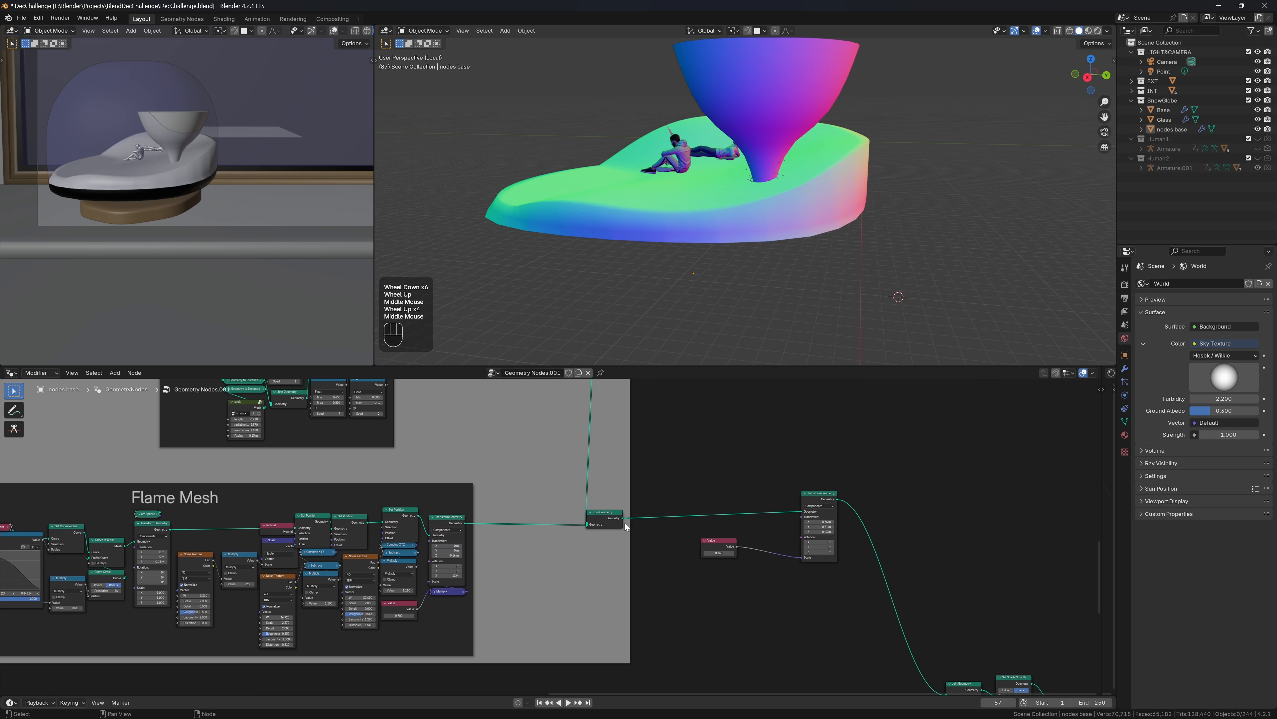
{"action": "scroll", "coordinate": [759, 538], "scroll_direction": "up", "scroll_amount": 3}
{"action": "middle_click_drag", "start_coordinate": [839, 529], "coordinate": [766, 571]}
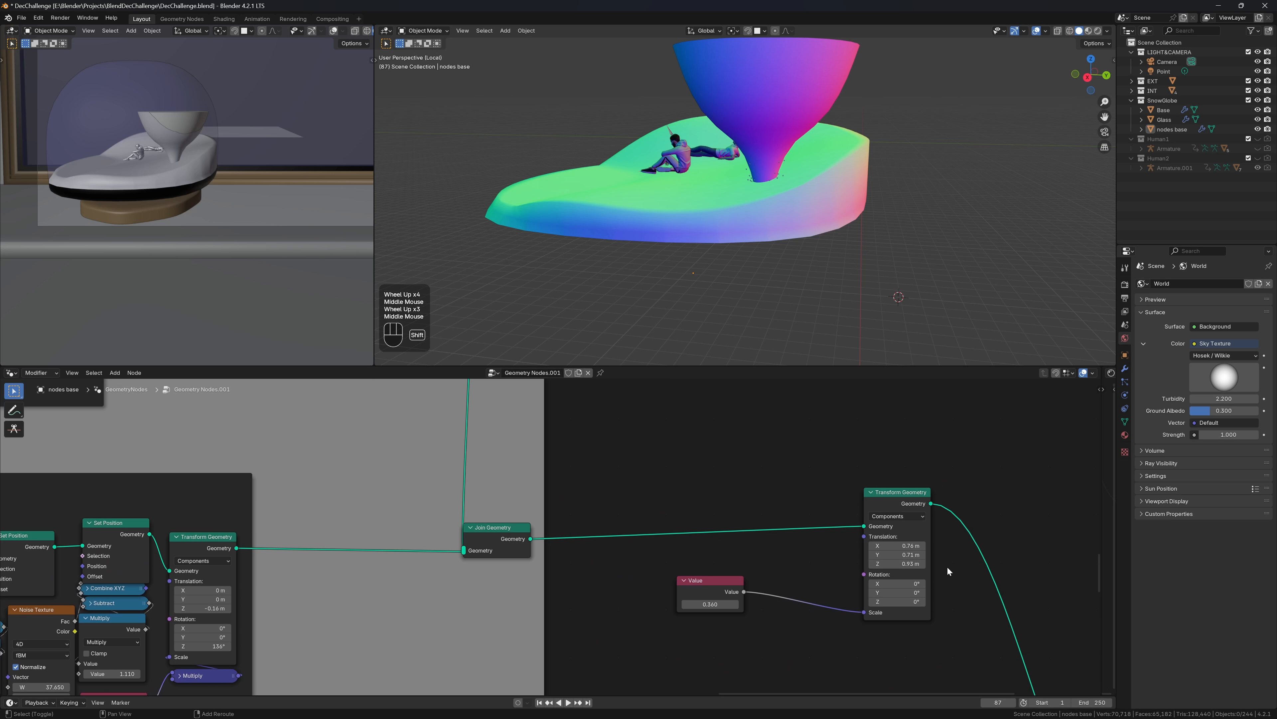
{"action": "left_click_drag", "start_coordinate": [892, 555], "coordinate": [830, 555], "text": "shift"}
{"action": "middle_click_drag", "start_coordinate": [668, 253], "coordinate": [669, 226]}
Link the instanced logs from Instance on Points into Join Geometry
{"action": "scroll", "coordinate": [669, 225], "scroll_direction": "up", "scroll_amount": 1}
{"action": "scroll", "coordinate": [526, 555], "scroll_direction": "down", "scroll_amount": 2}
{"action": "middle_click_drag", "start_coordinate": [526, 554], "coordinate": [684, 525]}
{"action": "scroll", "coordinate": [685, 525], "scroll_direction": "up", "scroll_amount": 4}
{"action": "left_click_drag", "start_coordinate": [326, 485], "coordinate": [480, 531]}
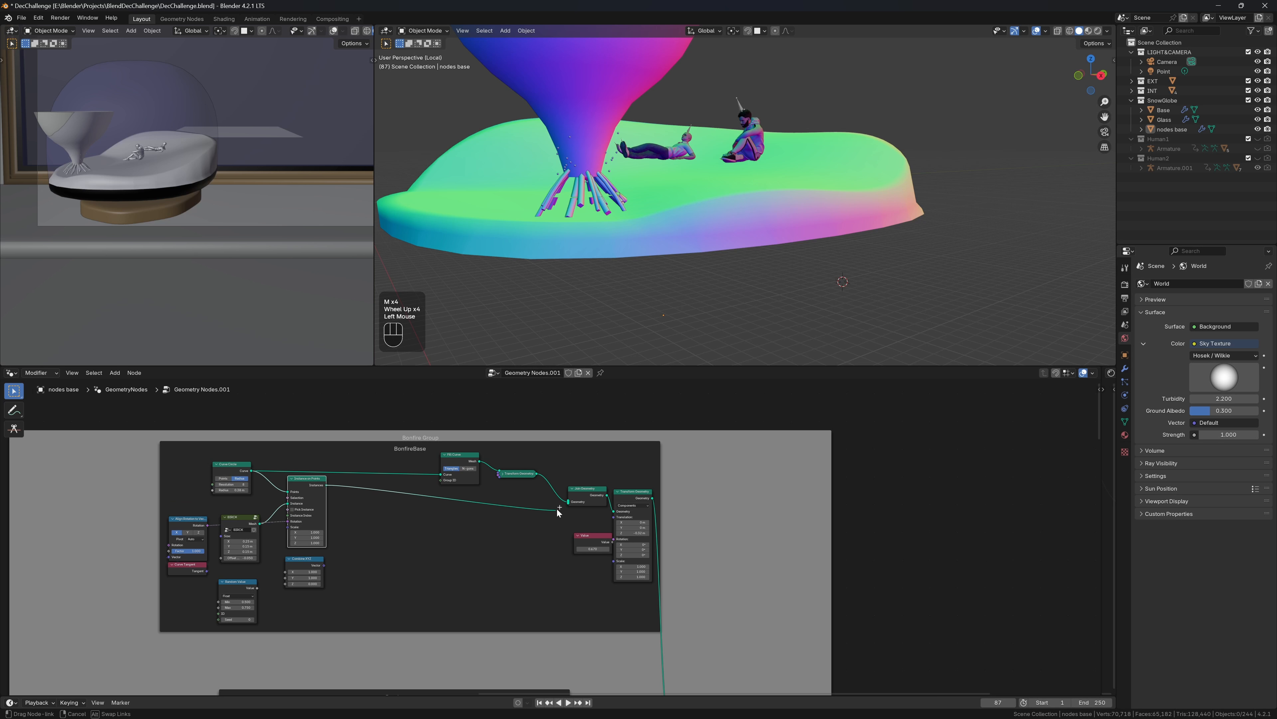
{"action": "left_click_drag", "start_coordinate": [557, 509], "coordinate": [567, 502]}
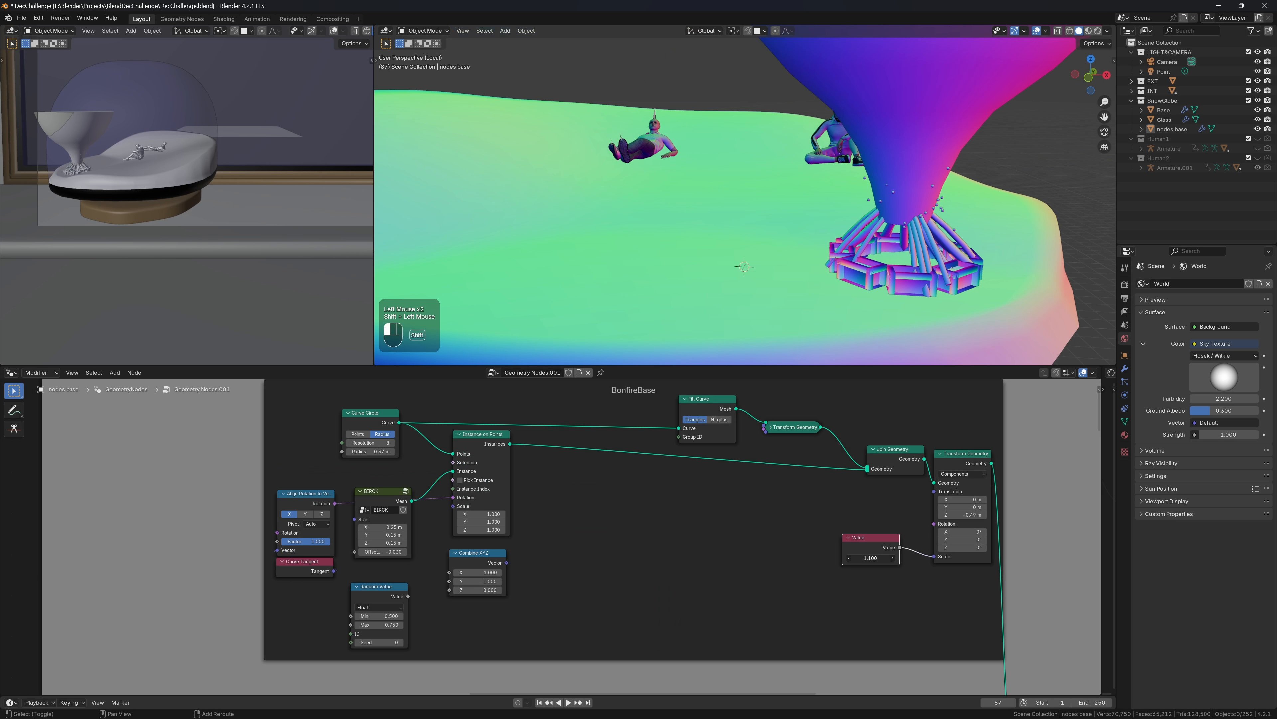
Raise the Value driving the bonfire base Scale to 1.650, enlarging the ring around the flame
{"action": "left_click_drag", "start_coordinate": [870, 557], "coordinate": [910, 558], "text": "shift"}
{"action": "scroll", "coordinate": [784, 531], "scroll_direction": "down", "scroll_amount": 2}
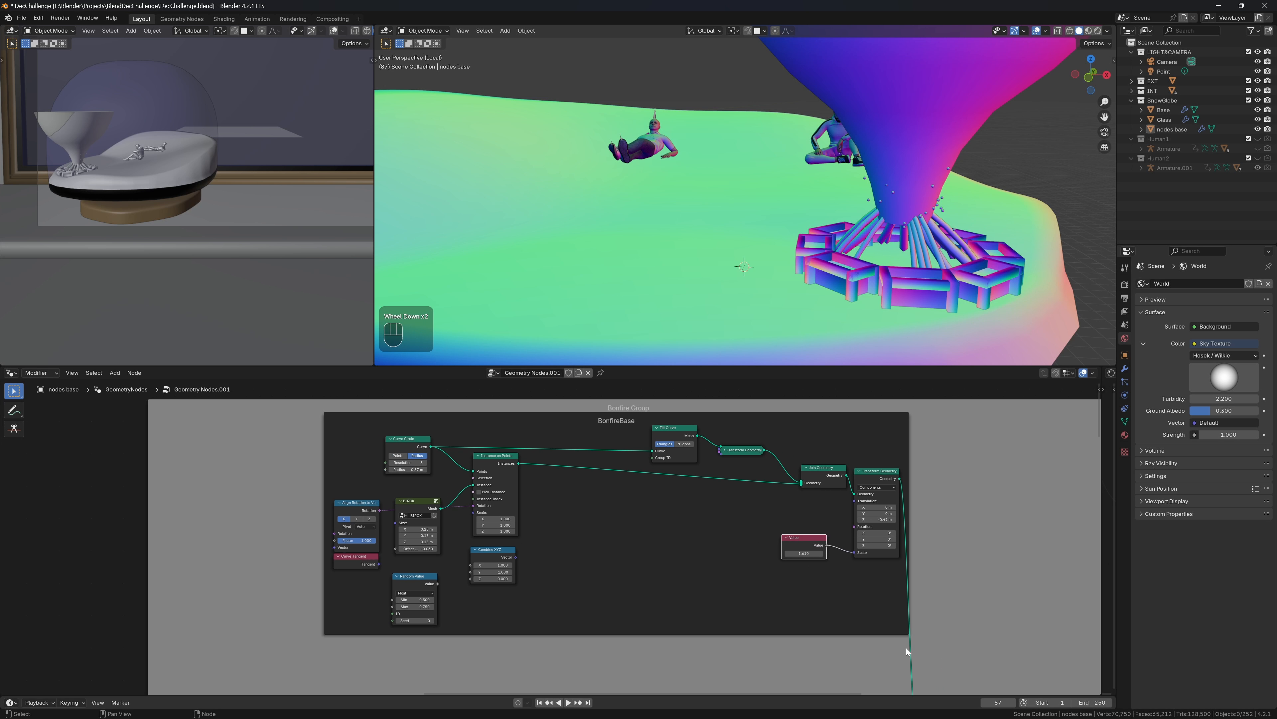
{"action": "middle_click_drag", "start_coordinate": [908, 652], "coordinate": [519, 580]}
{"action": "middle_click_drag", "start_coordinate": [555, 591], "coordinate": [562, 404]}
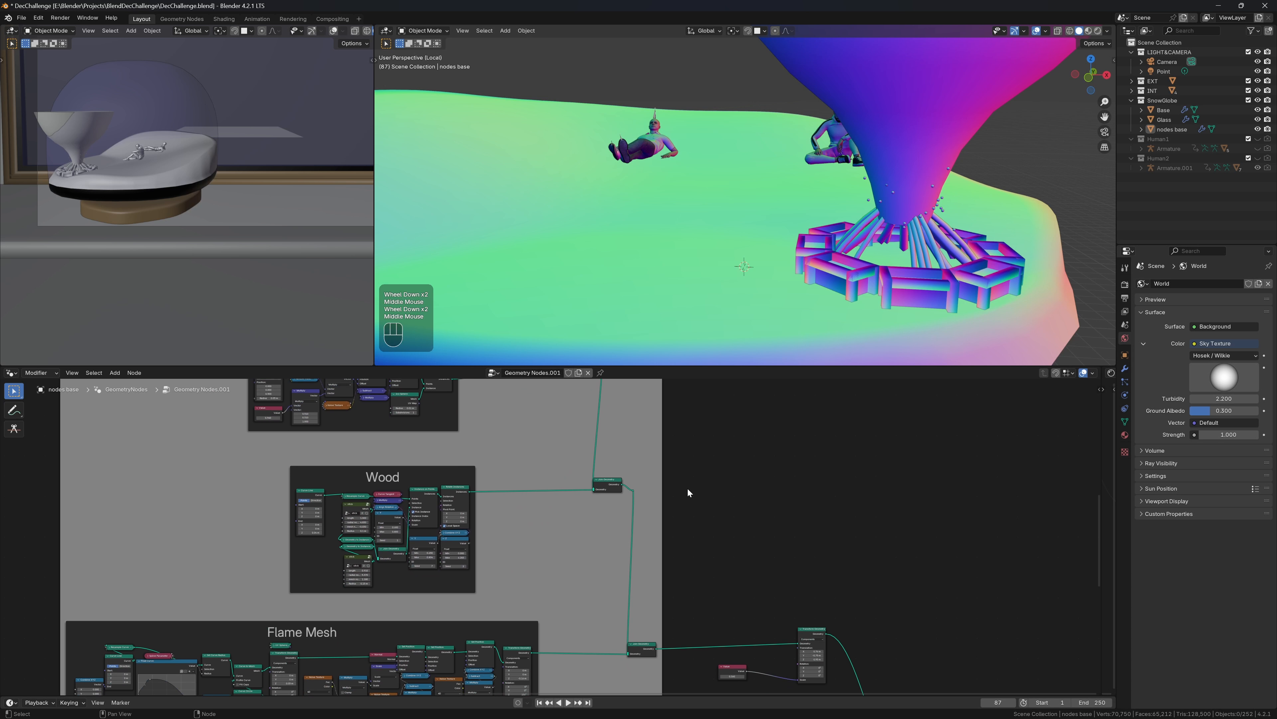
{"action": "scroll", "coordinate": [688, 492], "scroll_direction": "up", "scroll_amount": 3}
{"action": "middle_click_drag", "start_coordinate": [843, 577], "coordinate": [598, 632]}
Move the bonfire group to X 0.24 m and Y -0.64 m in the outer Transform Geometry
{"action": "scroll", "coordinate": [669, 498], "scroll_direction": "up", "scroll_amount": 2}
{"action": "middle_click_drag", "start_coordinate": [669, 498], "coordinate": [724, 576]}
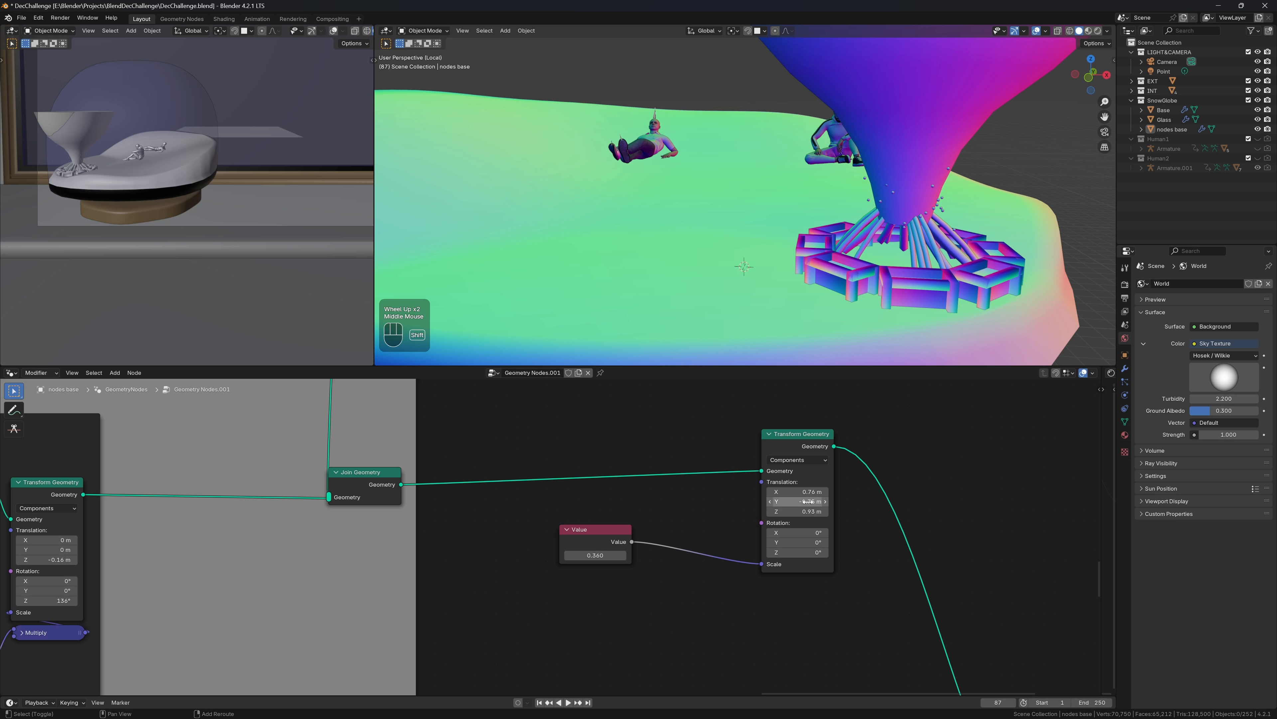
{"action": "left_click_drag", "start_coordinate": [800, 501], "coordinate": [655, 492], "text": "shift"}
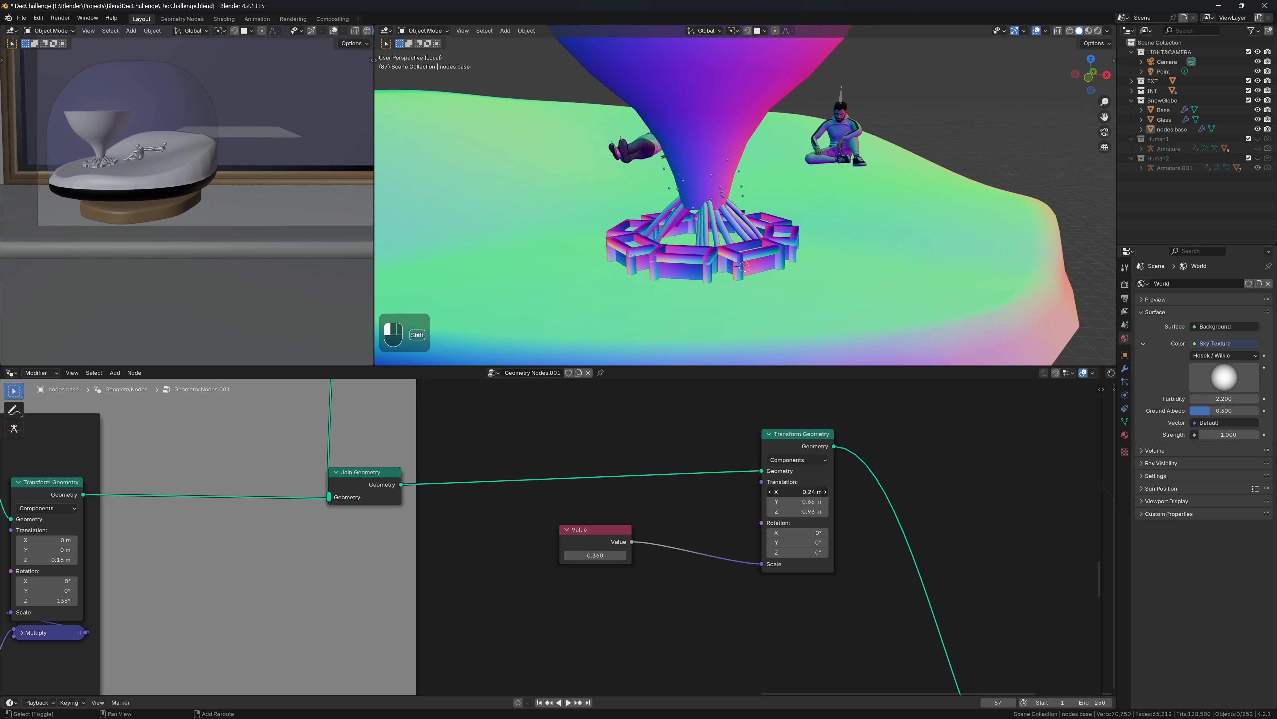
{"action": "middle_click_drag", "start_coordinate": [762, 191], "coordinate": [771, 178]}
{"action": "left_click_drag", "start_coordinate": [805, 511], "coordinate": [817, 512], "text": "shift"}
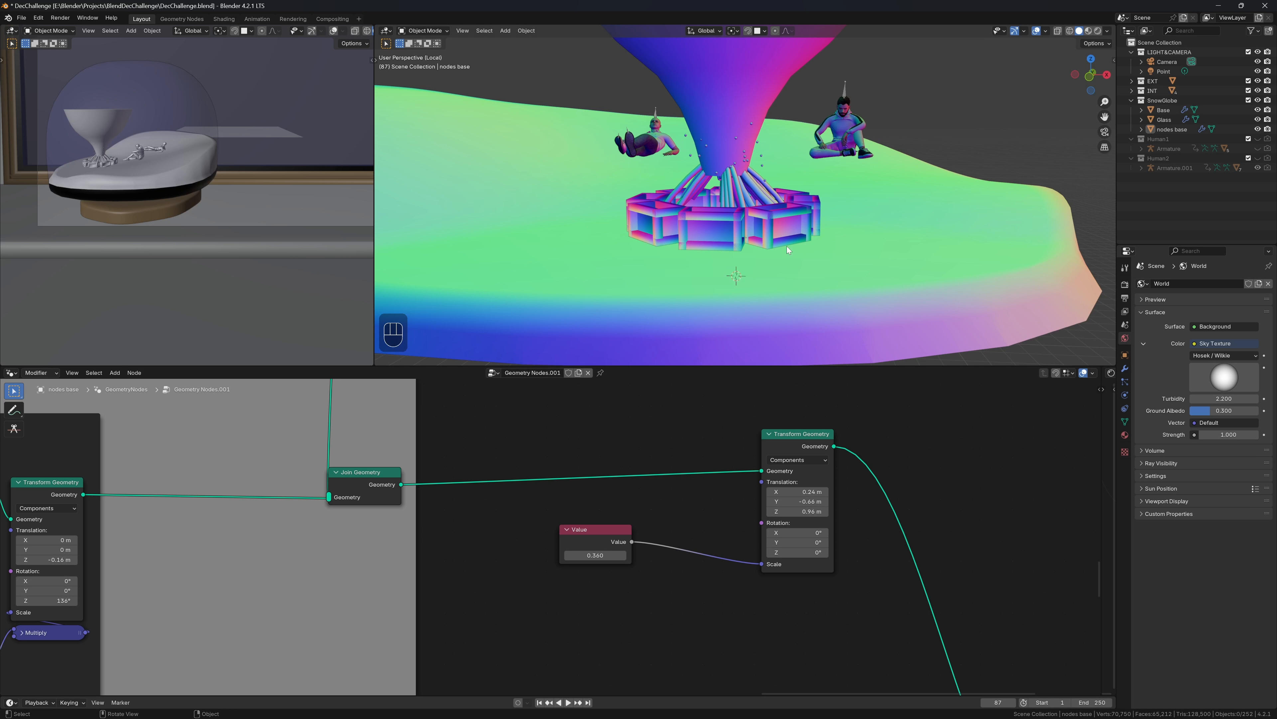
{"action": "scroll", "coordinate": [793, 207], "scroll_direction": "up", "scroll_amount": 2}
{"action": "mouse_move", "coordinate": [792, 208]}
{"action": "middle_mouse_down"}
{"action": "mouse_move", "coordinate": [801, 229]}
{"action": "mouse_move", "coordinate": [805, 216]}
{"action": "middle_mouse_up"}
Try bonfire Z heights of 0.95 m and then 0.953 m
{"action": "left_click", "coordinate": [797, 512]}
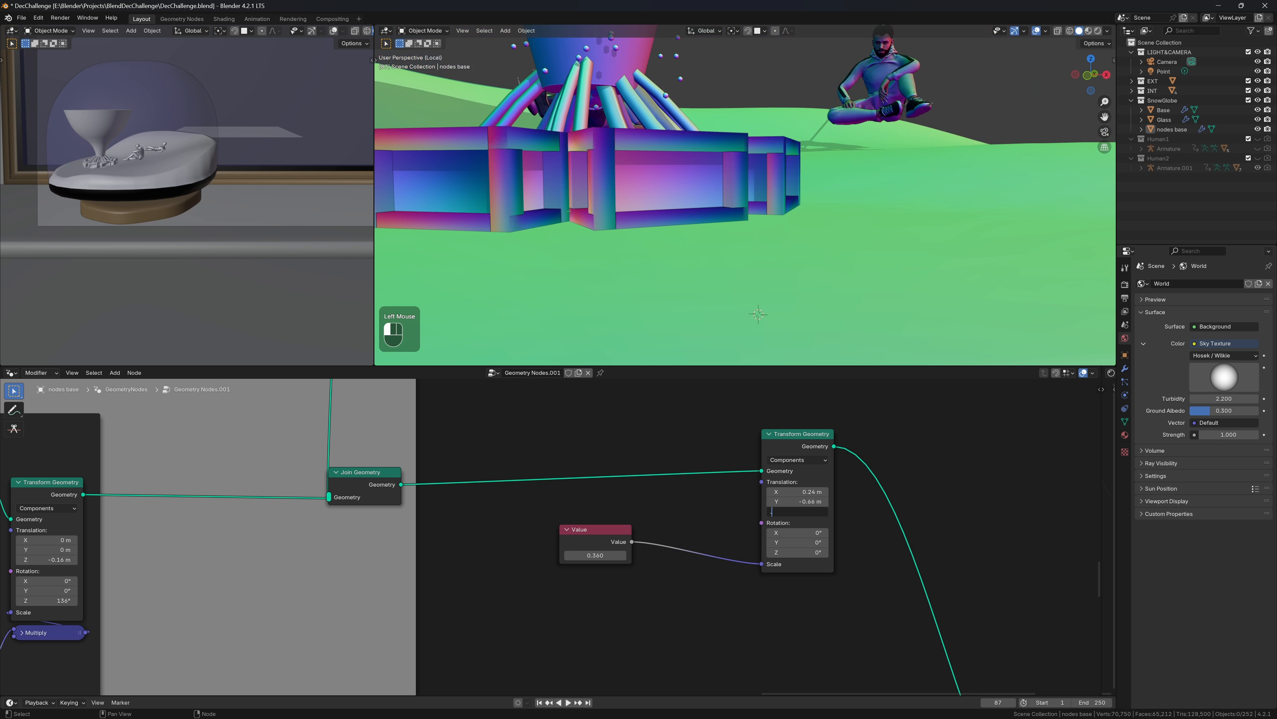
{"action": "type", "text": ".95"}
{"action": "key", "text": "Return"}
{"action": "double_click", "coordinate": [810, 513]}
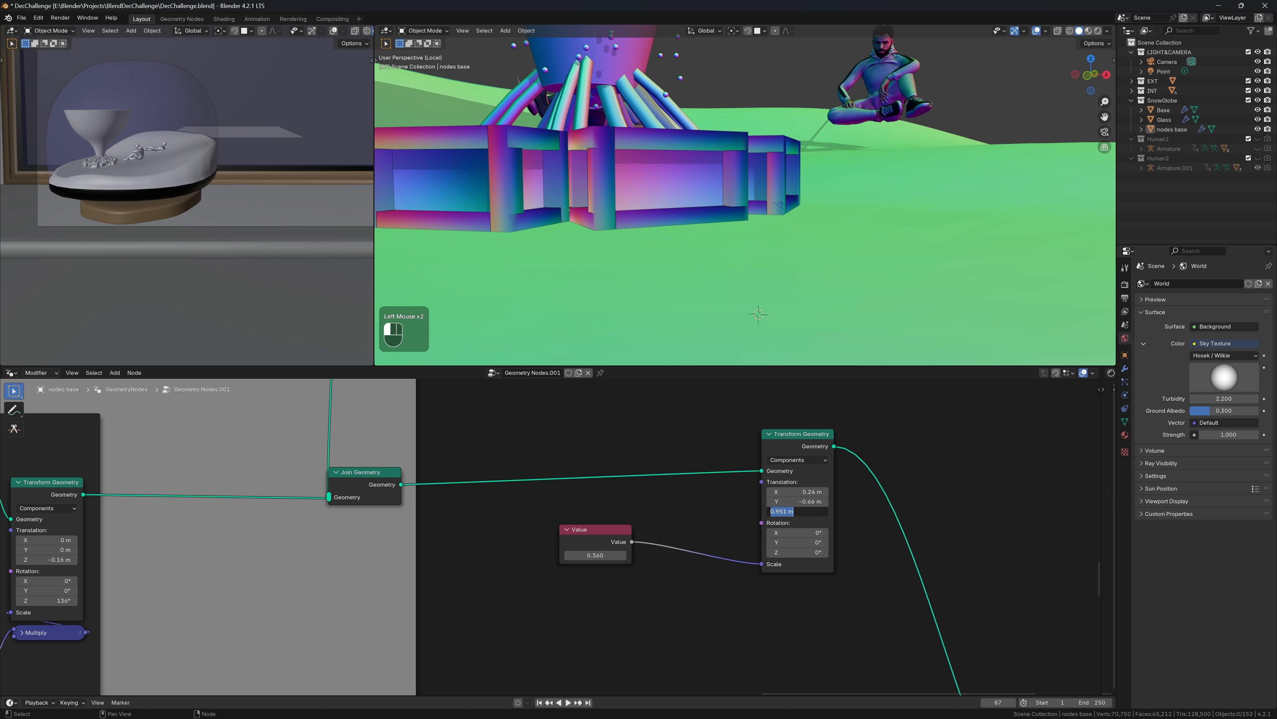
{"action": "type", "text": ".945"}
{"action": "key", "text": "BackSpace"}
{"action": "key", "text": "BackSpace"}
{"action": "key", "text": "Return"}
Set the bonfire's Z translation to 0.955 m and save the file
{"action": "left_click", "coordinate": [808, 512]}
{"action": "key", "text": "BackSpace"}
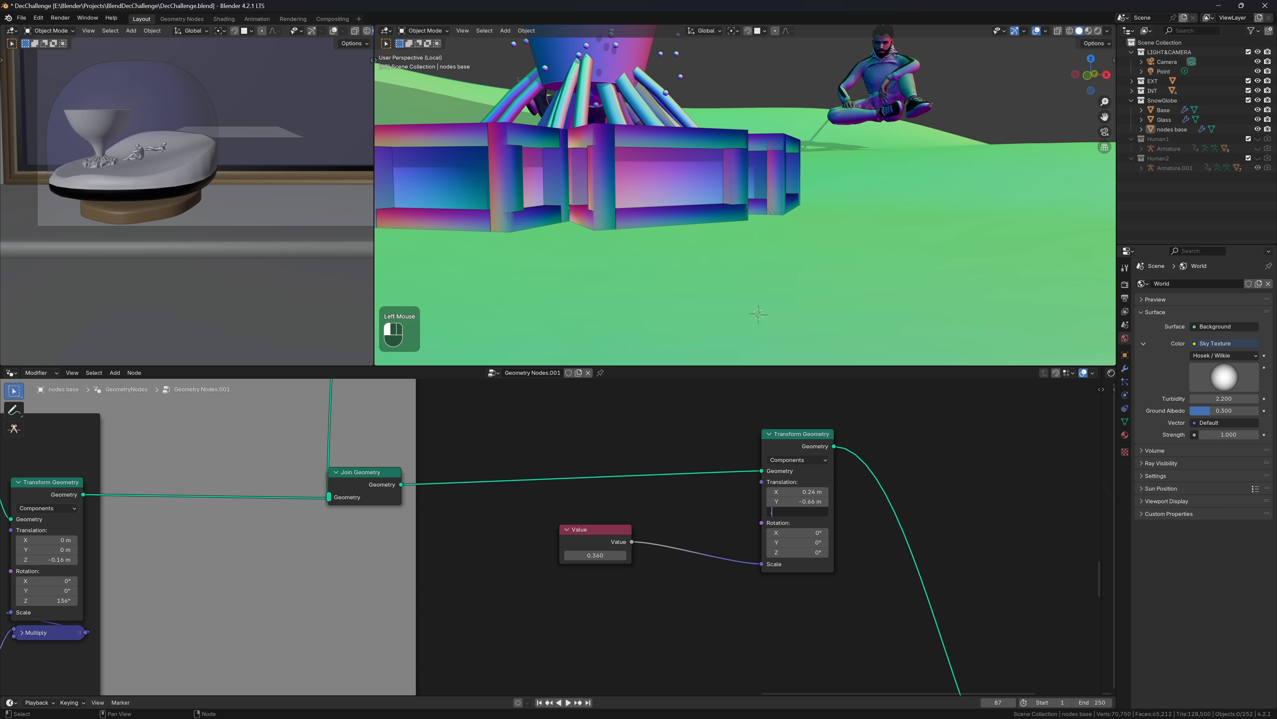
{"action": "type", "text": ".955"}
{"action": "key", "text": "Return"}
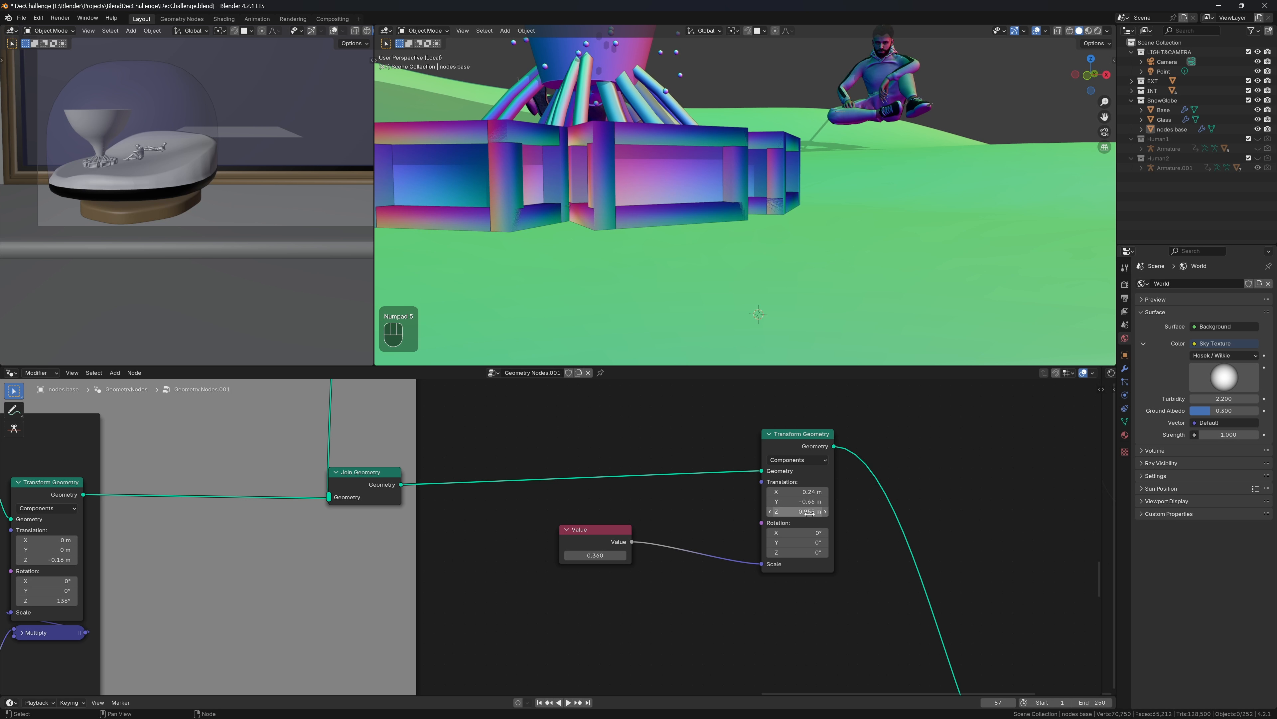
{"action": "left_click", "coordinate": [810, 512]}
{"action": "key", "text": "Return"}
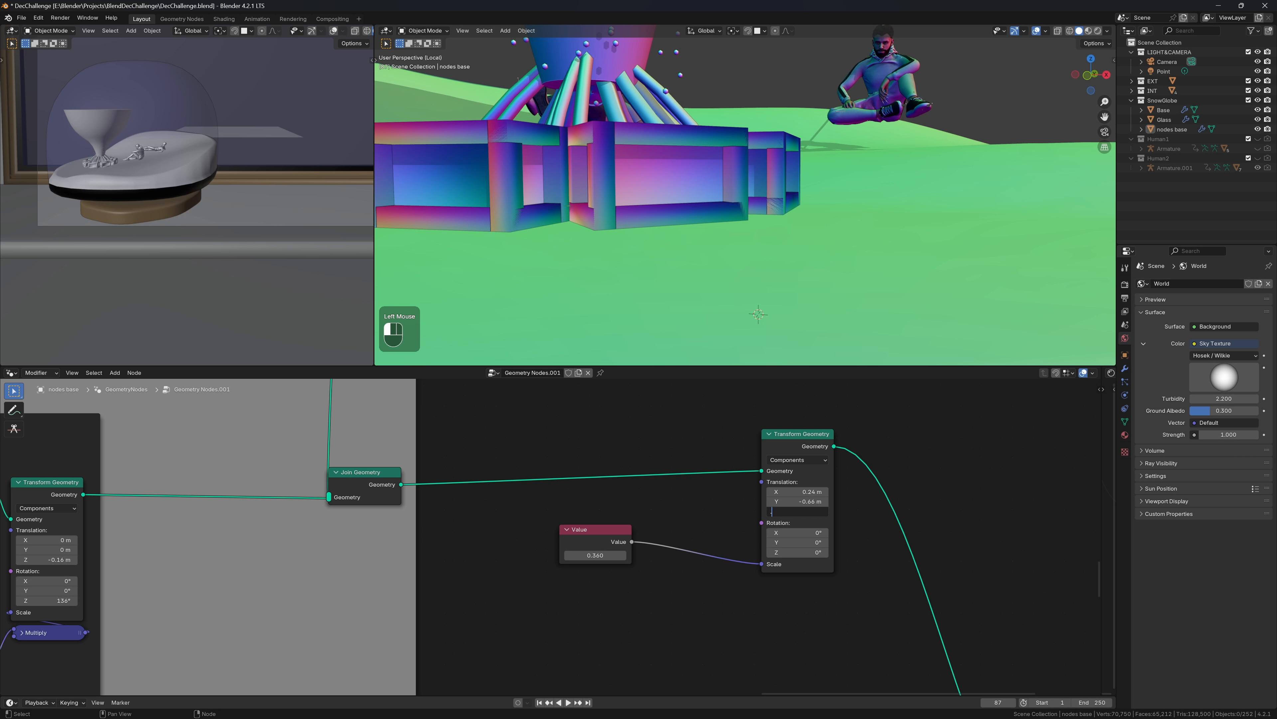
{"action": "key", "text": "ctrl+s"}
Shrink the whole bonfire group to about 0.28 with the Value node
{"action": "scroll", "coordinate": [389, 187], "scroll_direction": "down", "scroll_amount": 5}
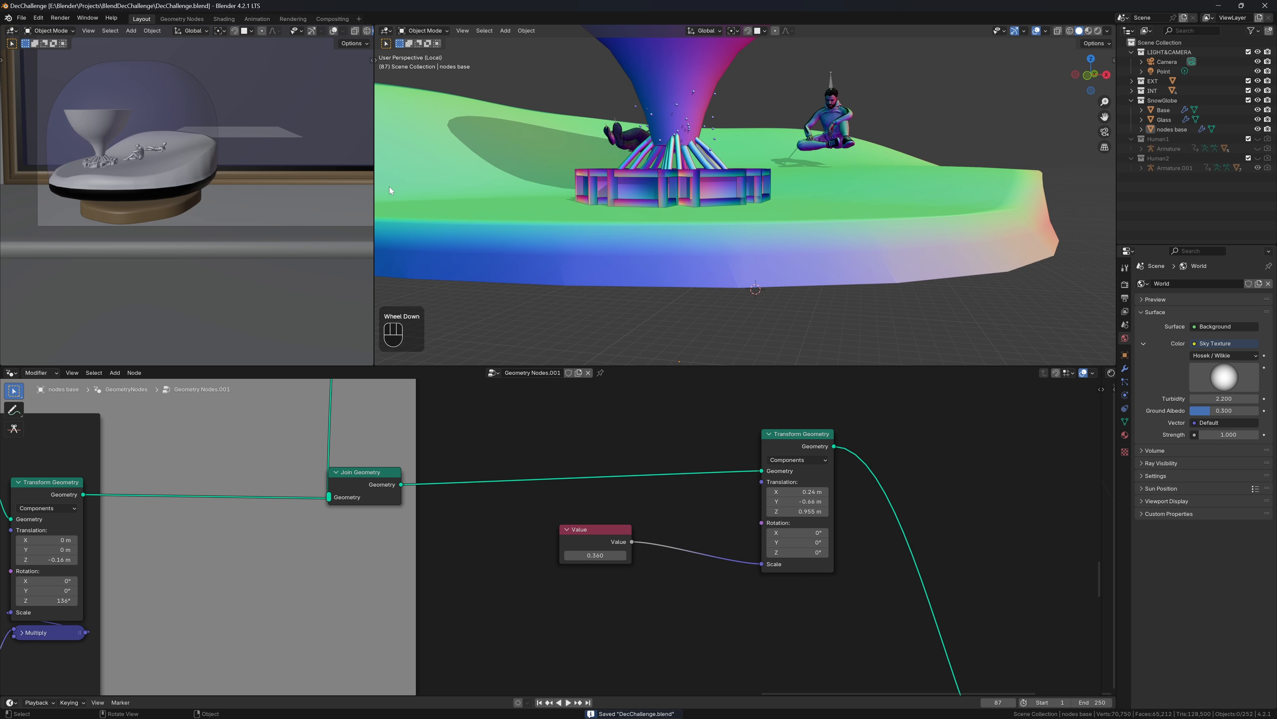
{"action": "scroll", "coordinate": [97, 199], "scroll_direction": "up", "scroll_amount": 2}
{"action": "scroll", "coordinate": [97, 200], "scroll_direction": "down", "scroll_amount": 2}
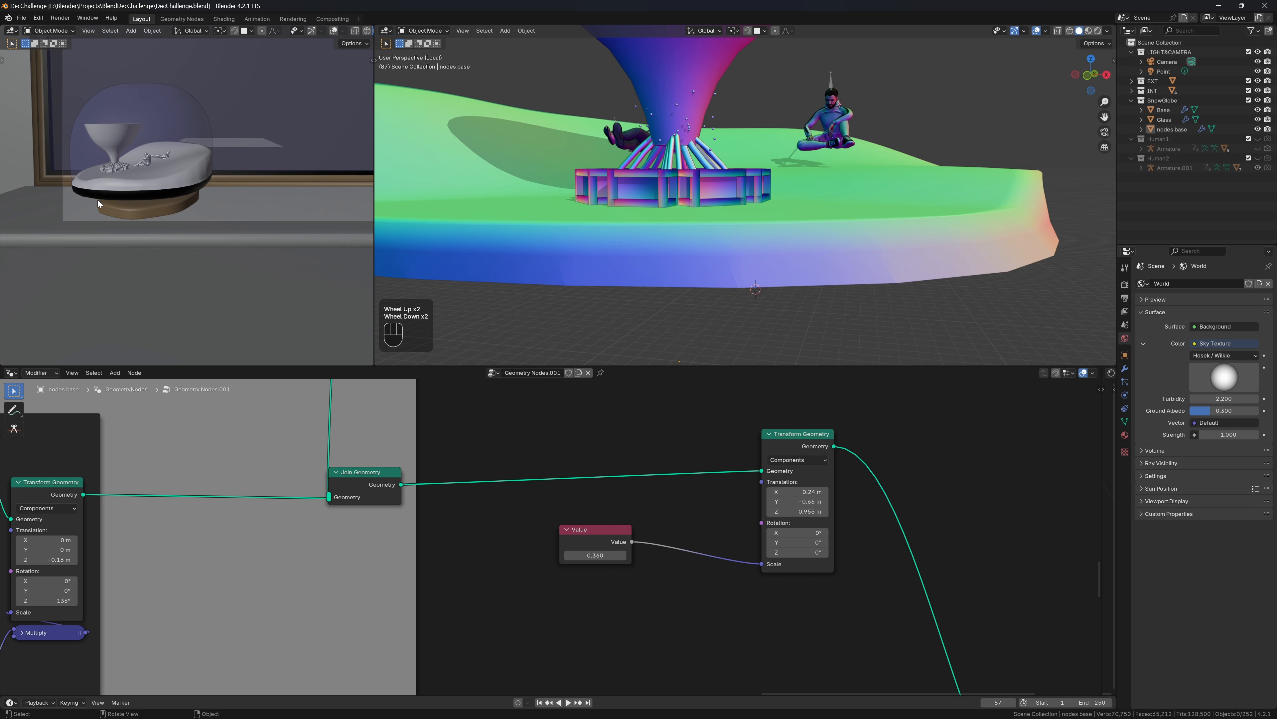
{"action": "scroll", "coordinate": [825, 211], "scroll_direction": "down", "scroll_amount": 2}
{"action": "middle_click_drag", "start_coordinate": [826, 211], "coordinate": [772, 217]}
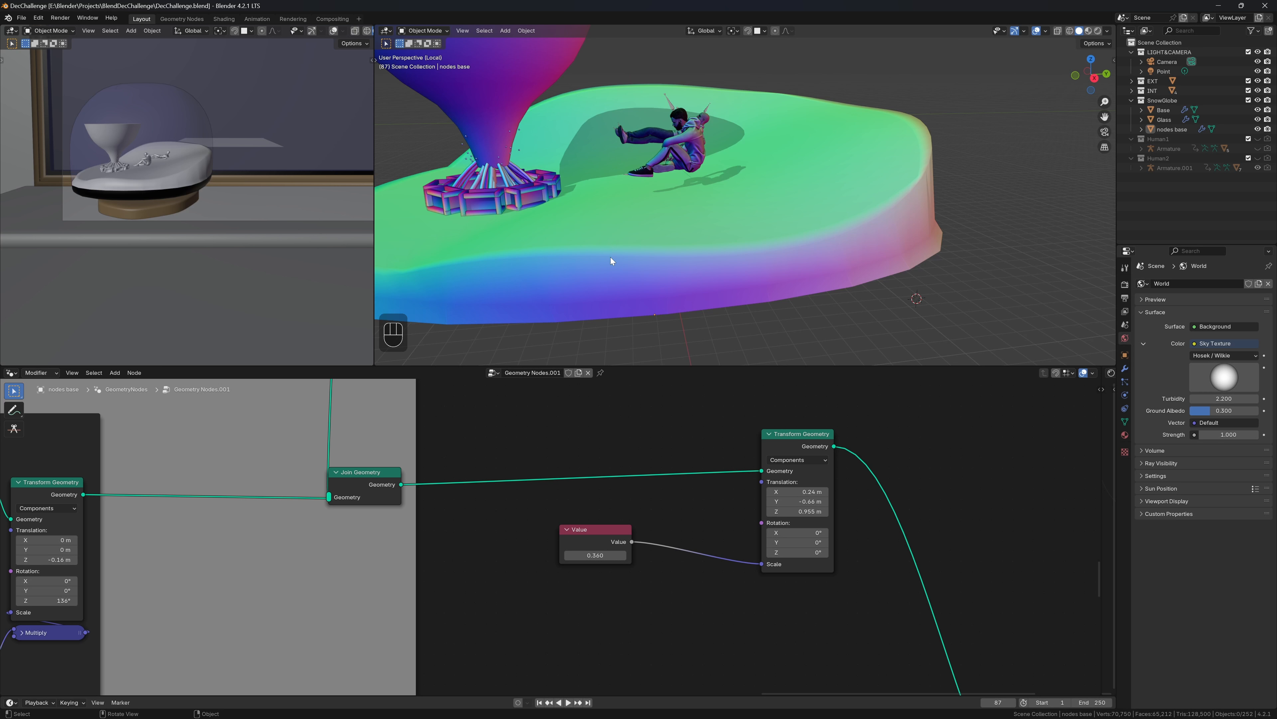
{"action": "key", "text": "shift"}
{"action": "left_click_drag", "start_coordinate": [609, 556], "coordinate": [579, 556], "text": "shift"}
Lower the bonfire's Z translation with a new .8 entry, then select the nodes base object
{"action": "middle_click_drag", "start_coordinate": [628, 142], "coordinate": [730, 132]}
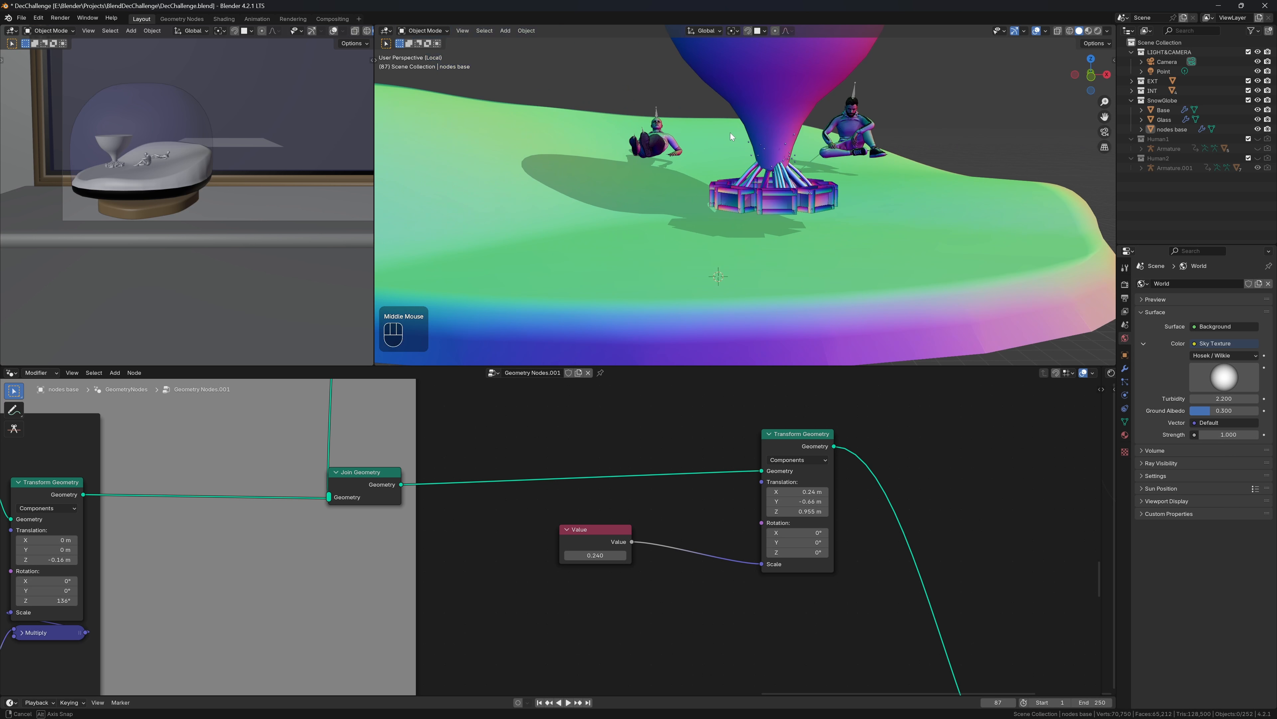
{"action": "double_click", "coordinate": [797, 512]}
{"action": "key", "text": "BackSpace"}
{"action": "type", "text": ".88"}
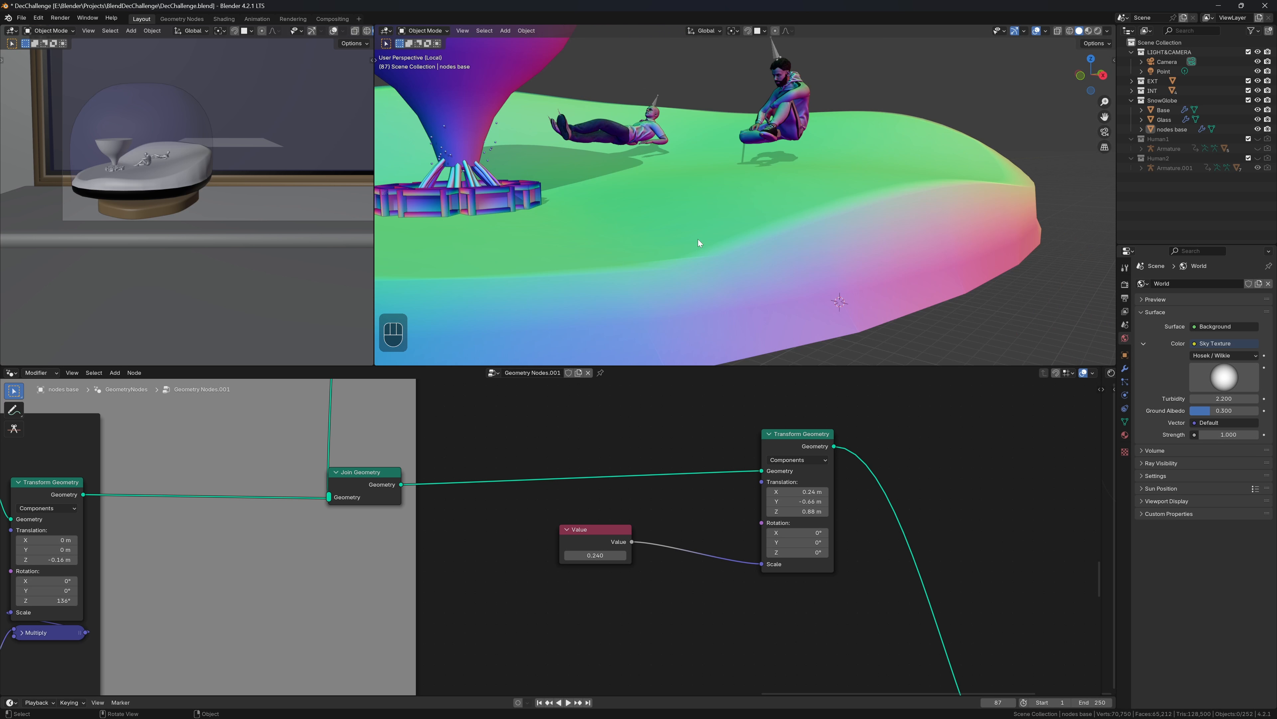
{"action": "double_click", "coordinate": [646, 135]}
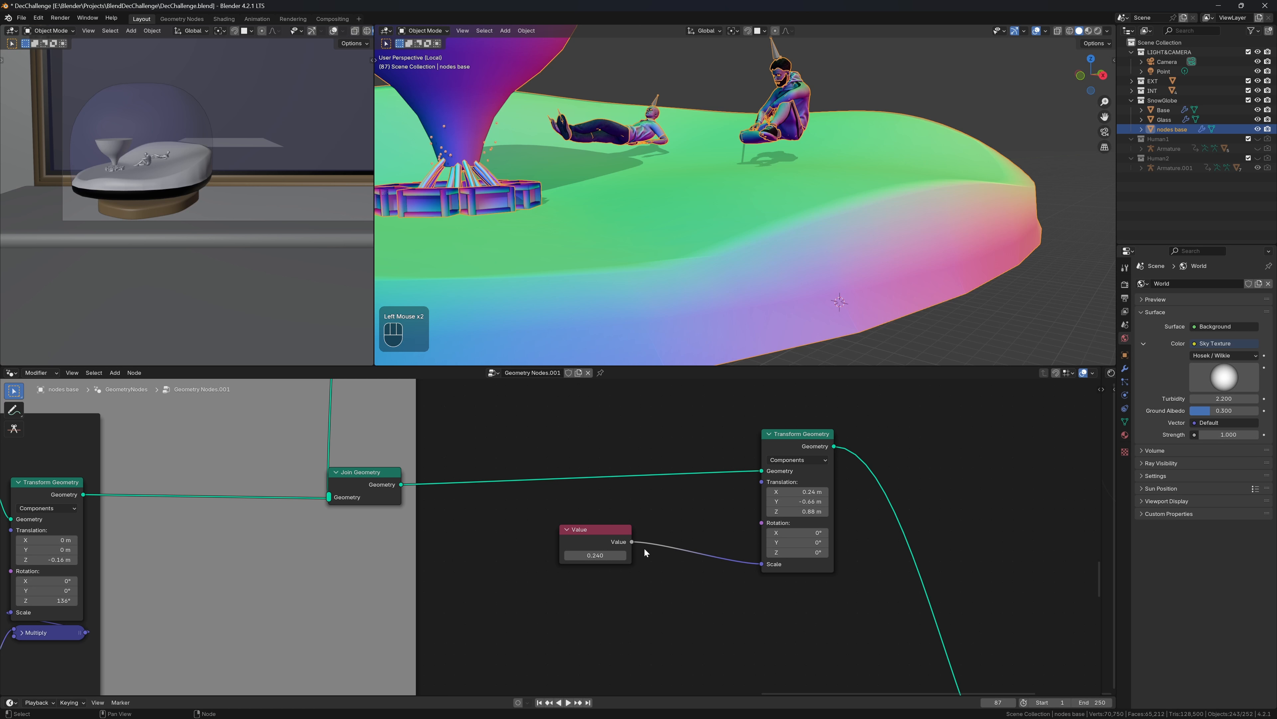
Bring the Collection Info and Transform Geometry figure nodes into view, trying to move the Human2 node
{"action": "scroll", "coordinate": [644, 547], "scroll_direction": "down", "scroll_amount": 2}
{"action": "middle_click_drag", "start_coordinate": [677, 531], "coordinate": [754, 467]}
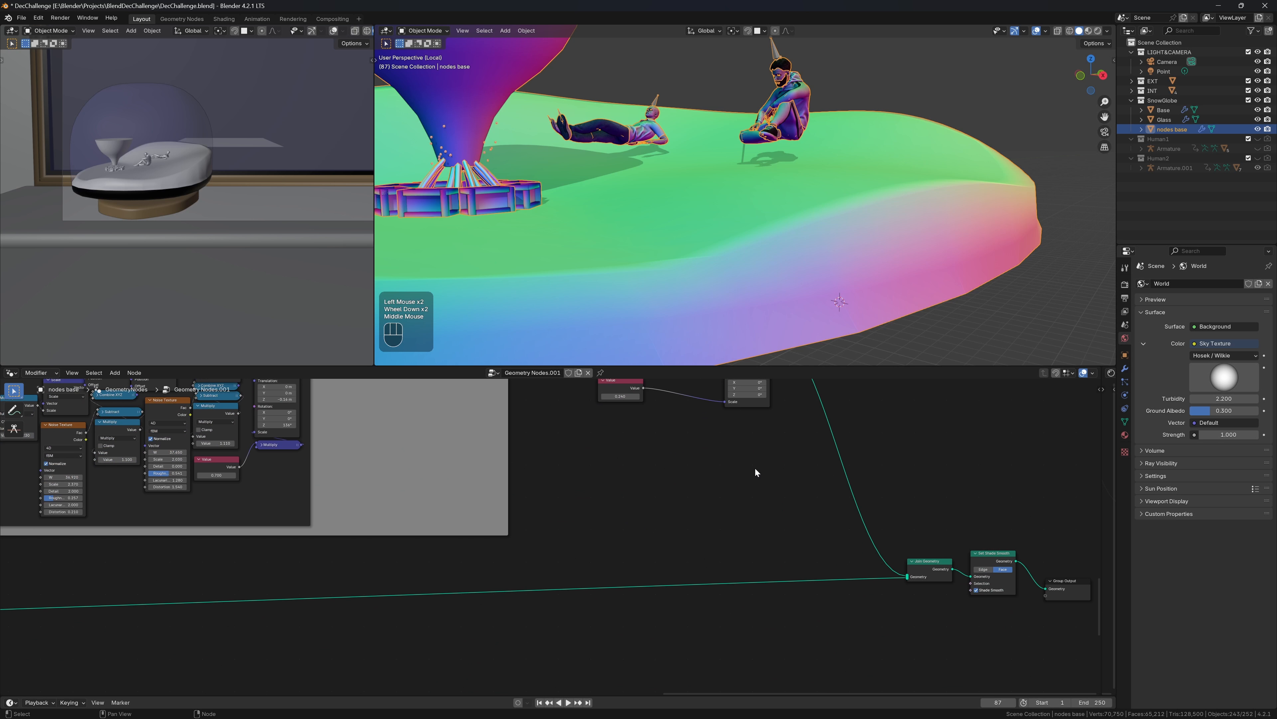
{"action": "scroll", "coordinate": [755, 553], "scroll_direction": "down", "scroll_amount": 2}
{"action": "middle_click_drag", "start_coordinate": [674, 564], "coordinate": [770, 589]}
{"action": "scroll", "coordinate": [759, 547], "scroll_direction": "up", "scroll_amount": 3}
{"action": "middle_click_drag", "start_coordinate": [779, 546], "coordinate": [624, 621]}
{"action": "scroll", "coordinate": [676, 557], "scroll_direction": "up", "scroll_amount": 2}
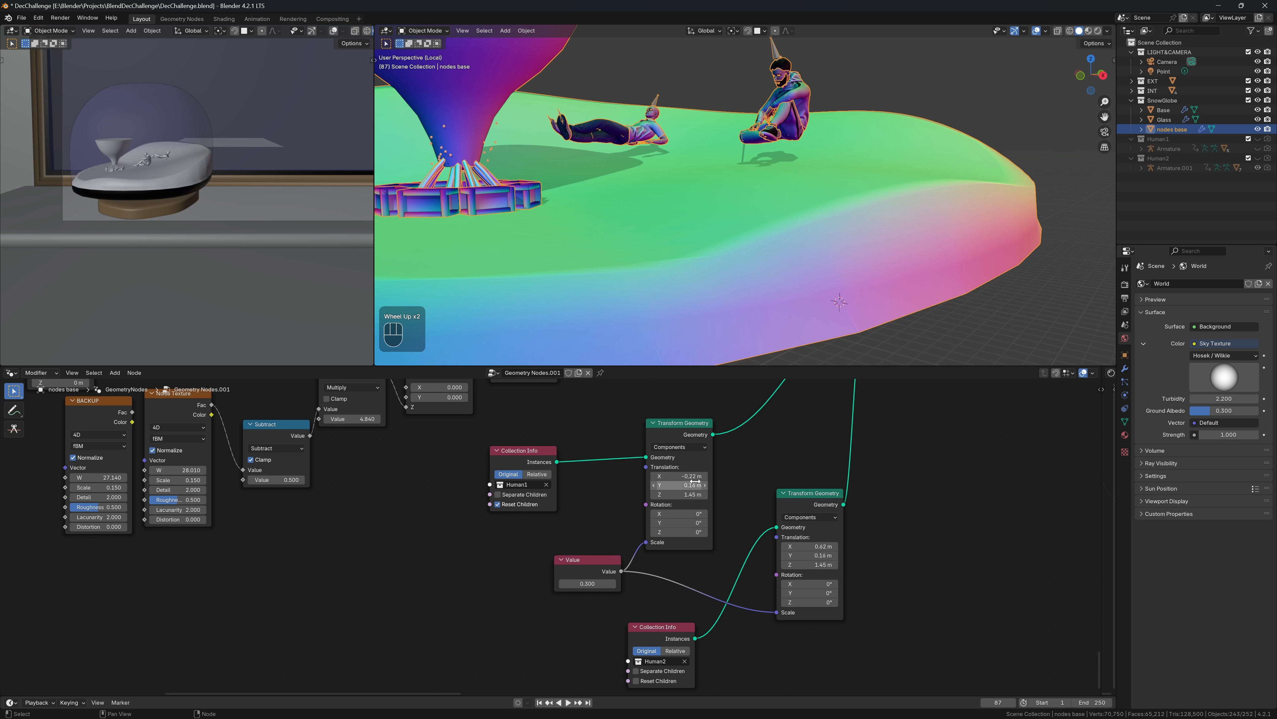
{"action": "left_click_drag", "start_coordinate": [620, 592], "coordinate": [723, 614]}
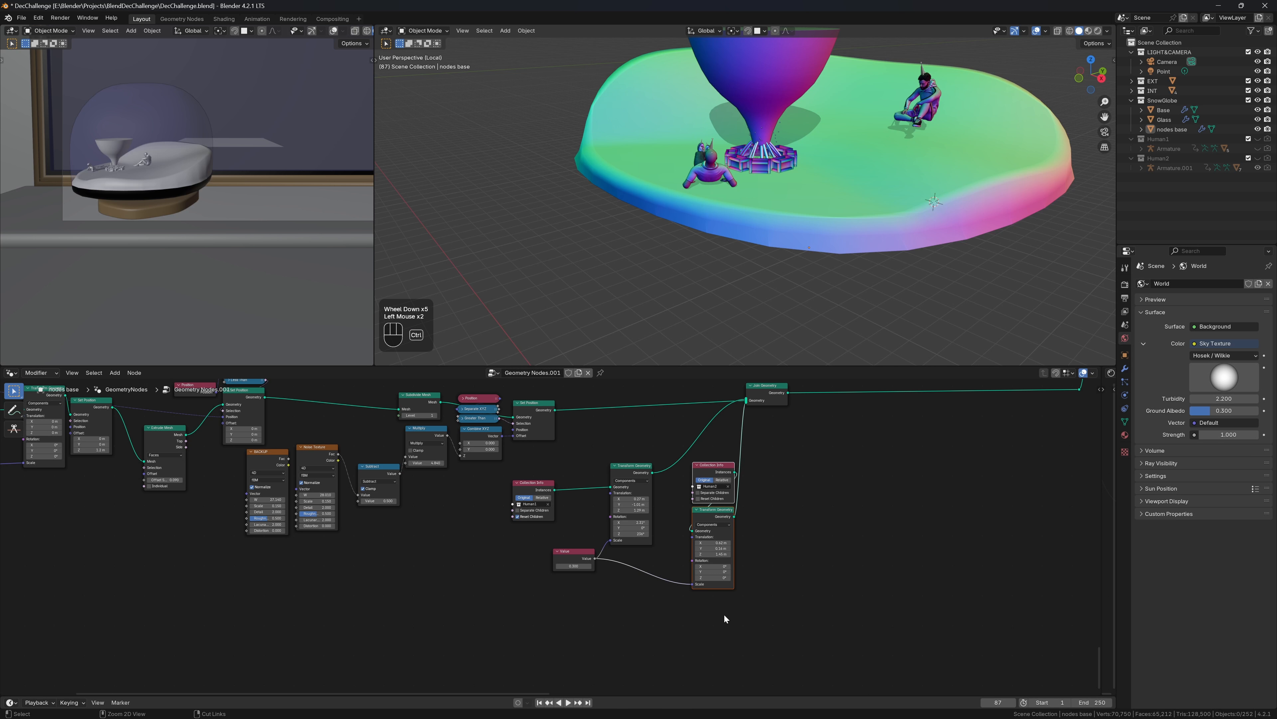
{"action": "key", "text": "Escape"}
Wrap the laying figure's nodes in a frame labelled LAYING DUDE and tidy its layout
{"action": "key", "text": "ctrl+j"}
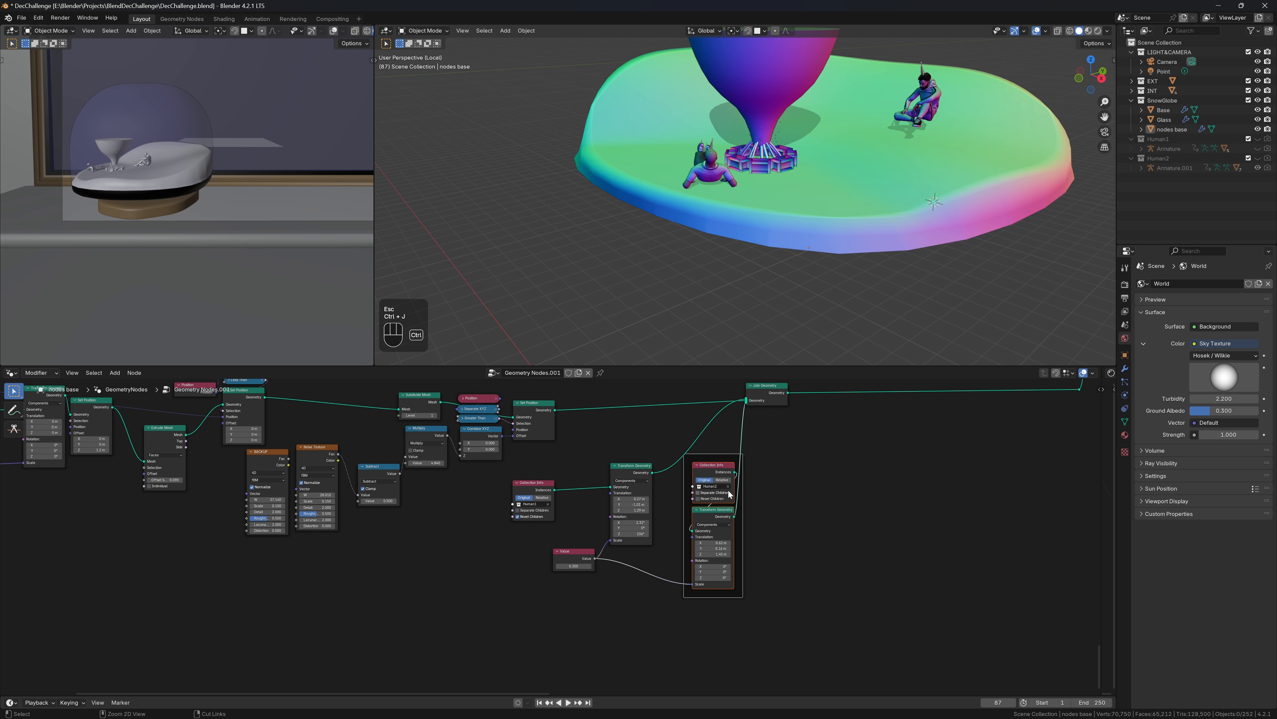
{"action": "key", "text": "F2"}
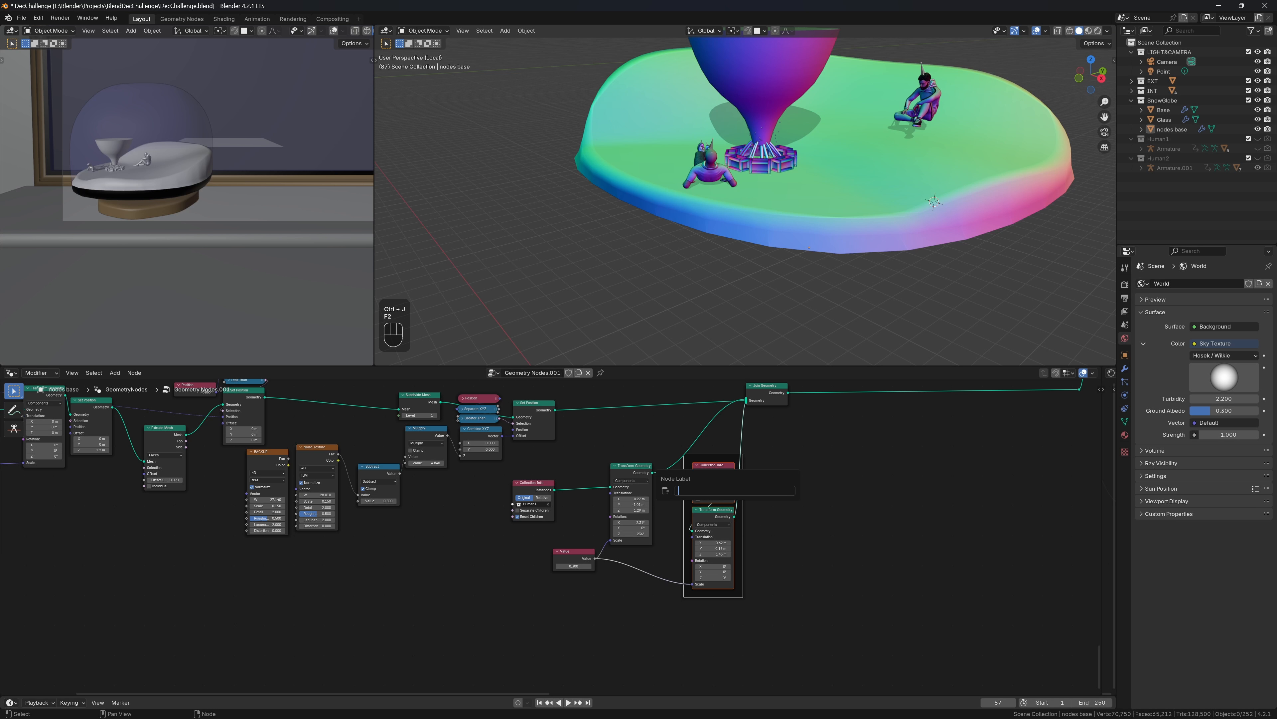
{"action": "type", "text": "LAYING DUDE"}
{"action": "key", "text": "Return"}
{"action": "left_click_drag", "start_coordinate": [573, 551], "coordinate": [564, 631]}
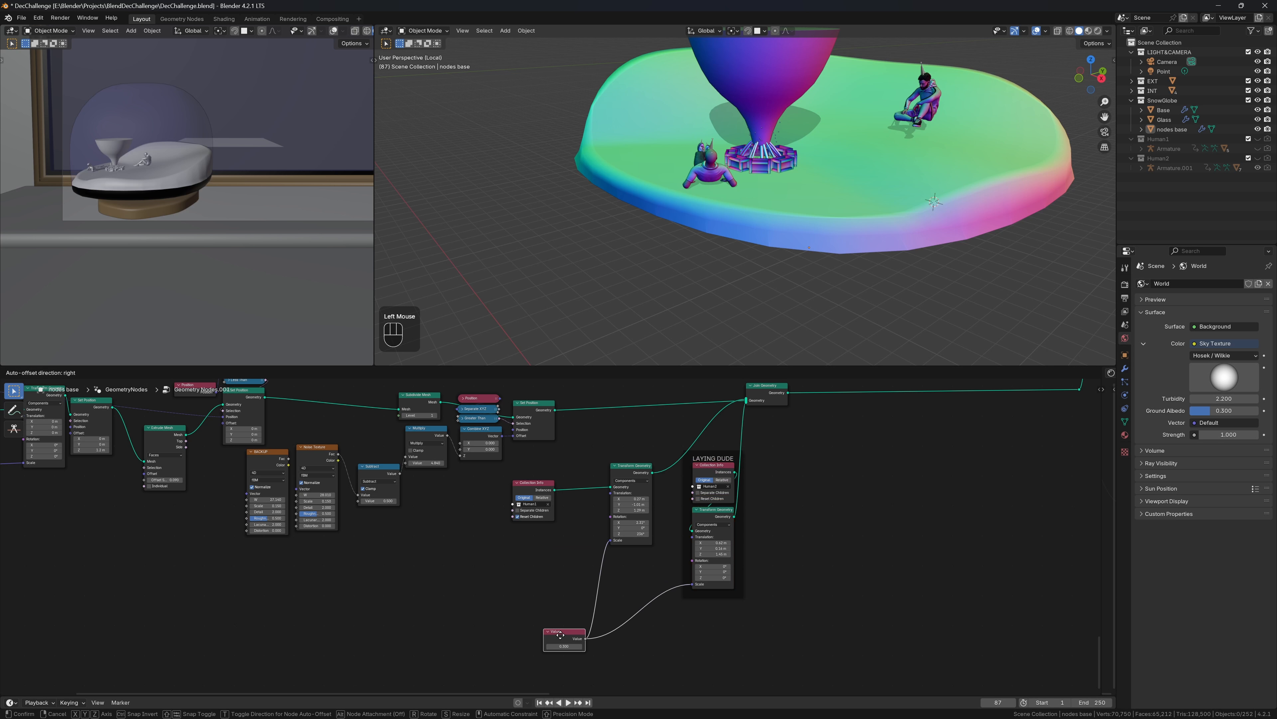
{"action": "left_click_drag", "start_coordinate": [525, 492], "coordinate": [654, 558]}
Frame the sitting figure's nodes and place the shared Value node beside that frame
{"action": "key", "text": "ctrl+j"}
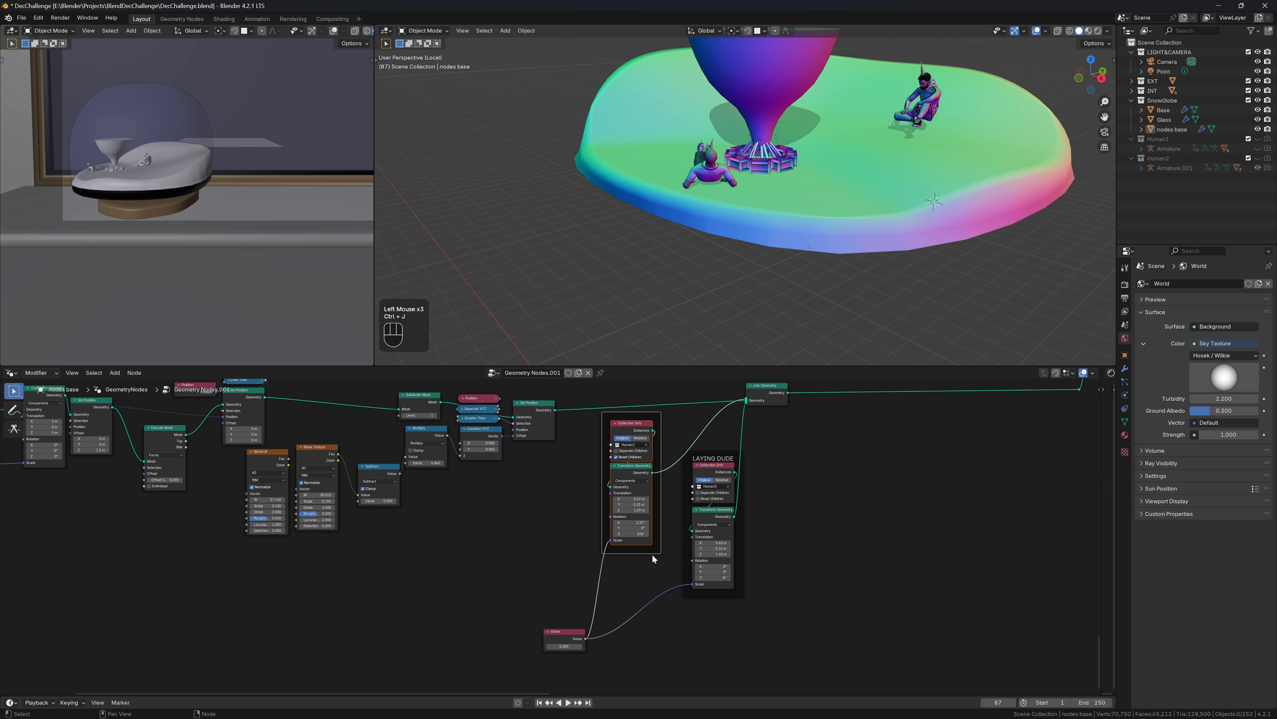
{"action": "key", "text": "ctrl+s"}
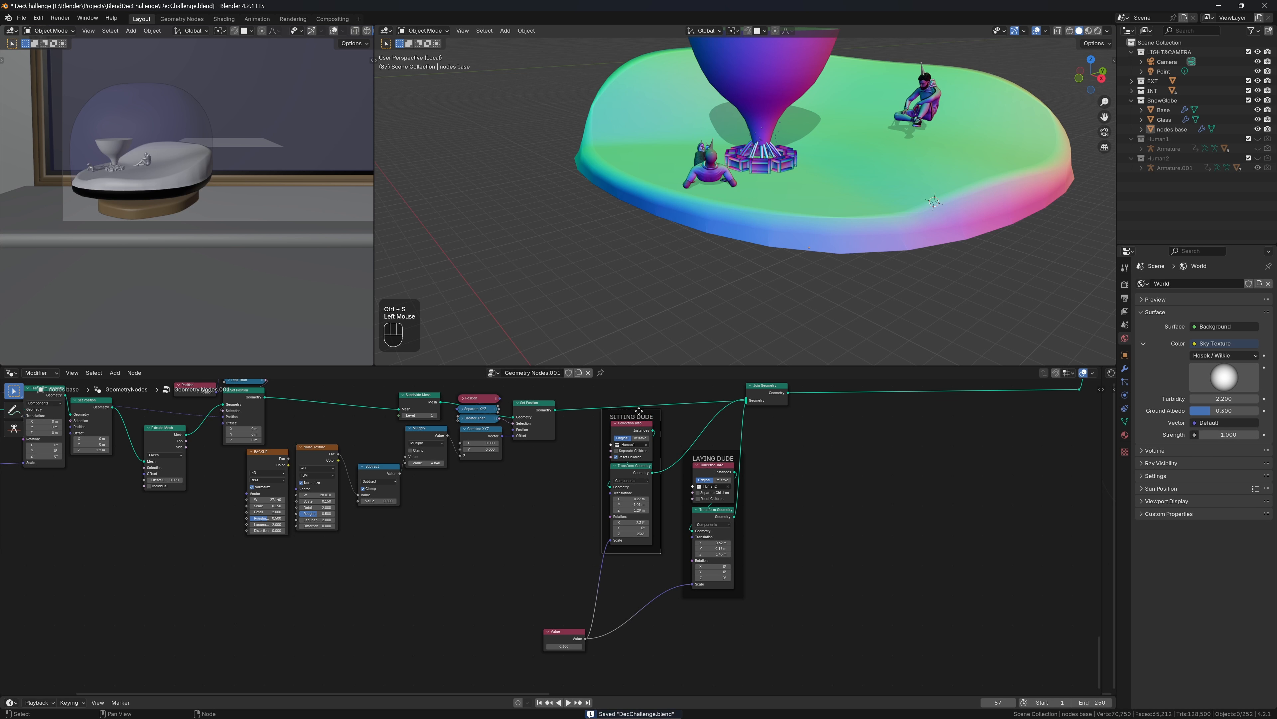
{"action": "left_click_drag", "start_coordinate": [641, 416], "coordinate": [643, 478]}
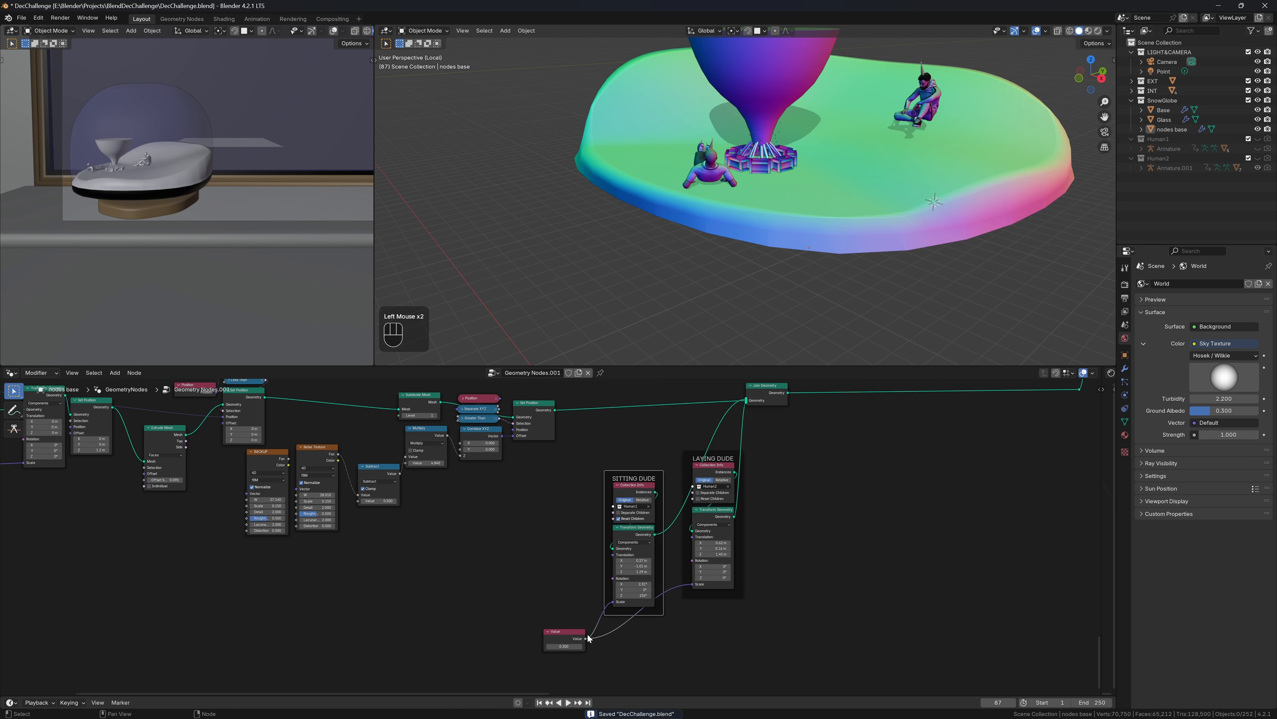
{"action": "left_click", "coordinate": [567, 632]}
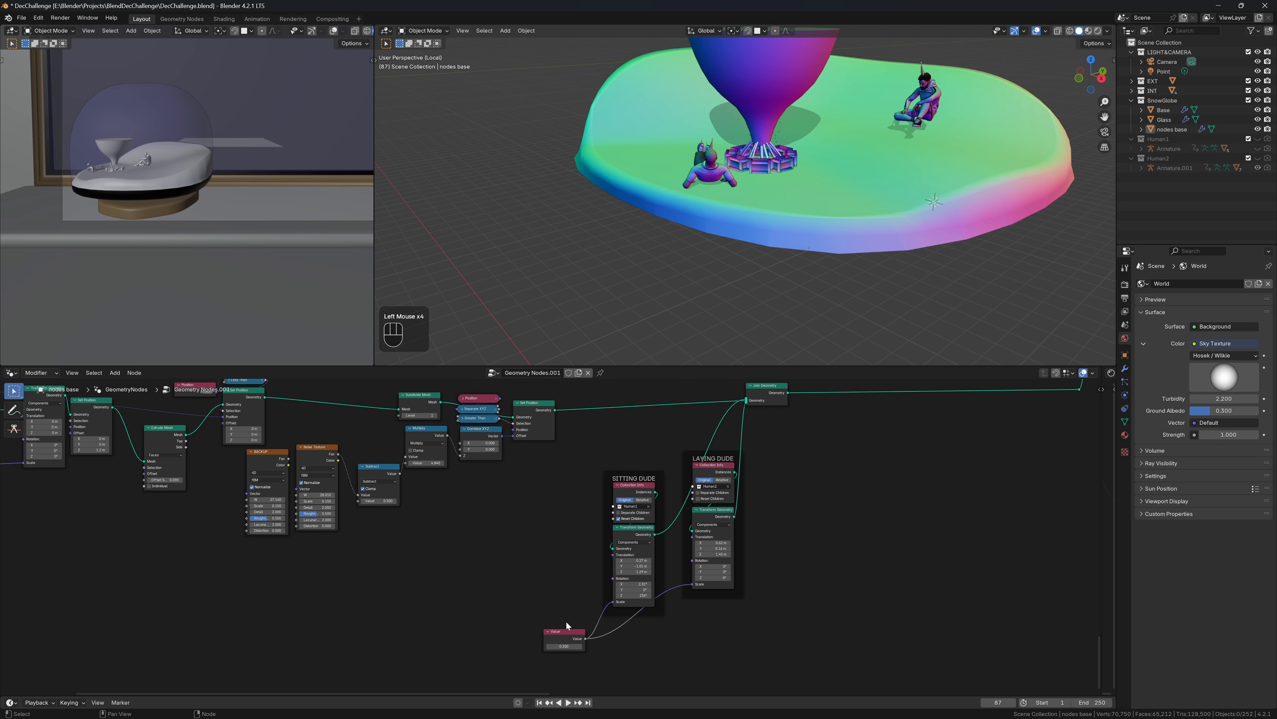
{"action": "left_click_drag", "start_coordinate": [567, 632], "coordinate": [564, 585]}
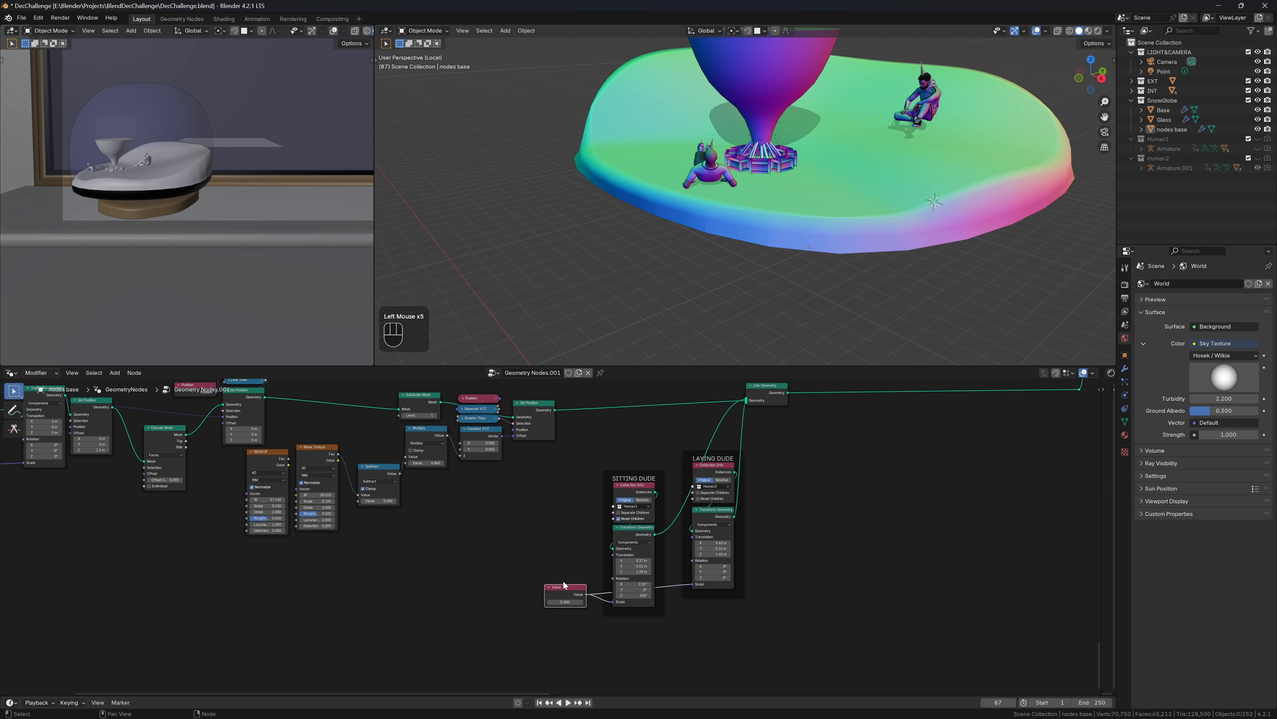
Adjust the SITTING DUDE translation and Z rotation to -0.22, -0.73, 1.28 m and 430° beside the bonfire
{"action": "scroll", "coordinate": [575, 588], "scroll_direction": "up", "scroll_amount": 2}
{"action": "middle_click_drag", "start_coordinate": [575, 587], "coordinate": [568, 547]}
{"action": "scroll", "coordinate": [568, 547], "scroll_direction": "up", "scroll_amount": 3}
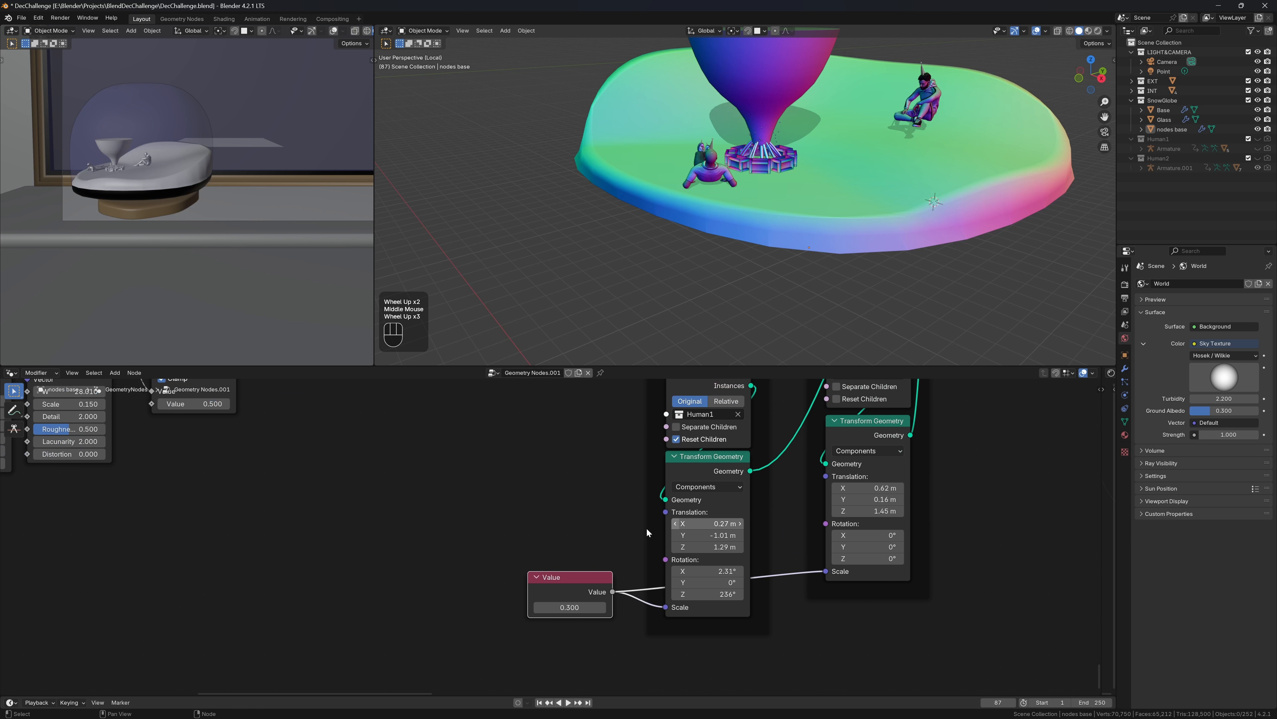
{"action": "middle_click_drag", "start_coordinate": [787, 127], "coordinate": [921, 104]}
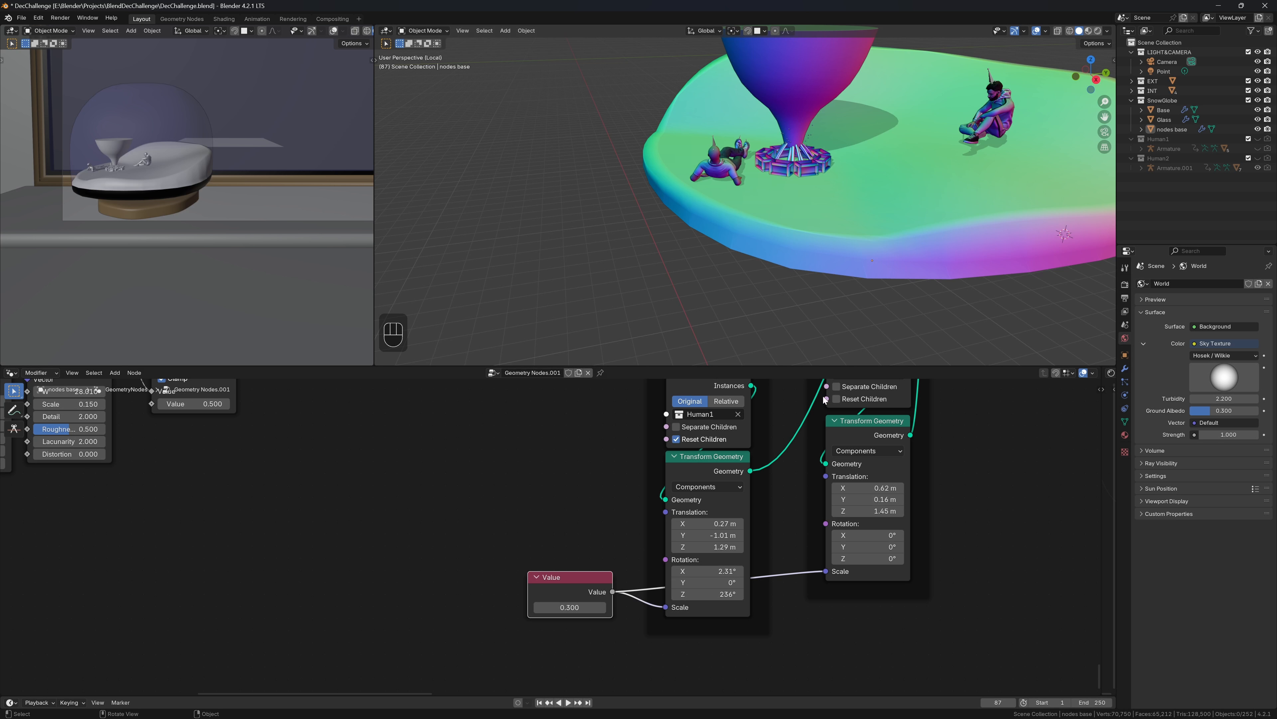
{"action": "scroll", "coordinate": [171, 273], "scroll_direction": "up", "scroll_amount": 4}
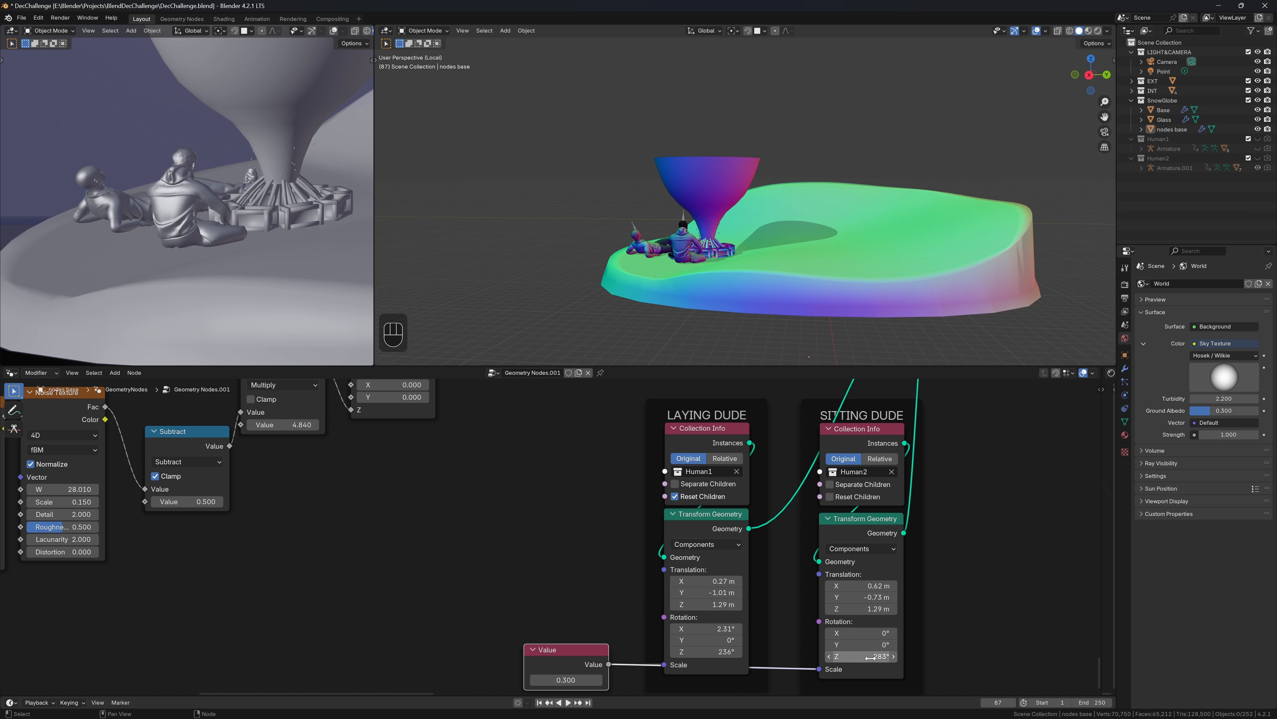
{"action": "left_click_drag", "start_coordinate": [861, 596], "coordinate": [895, 597]}
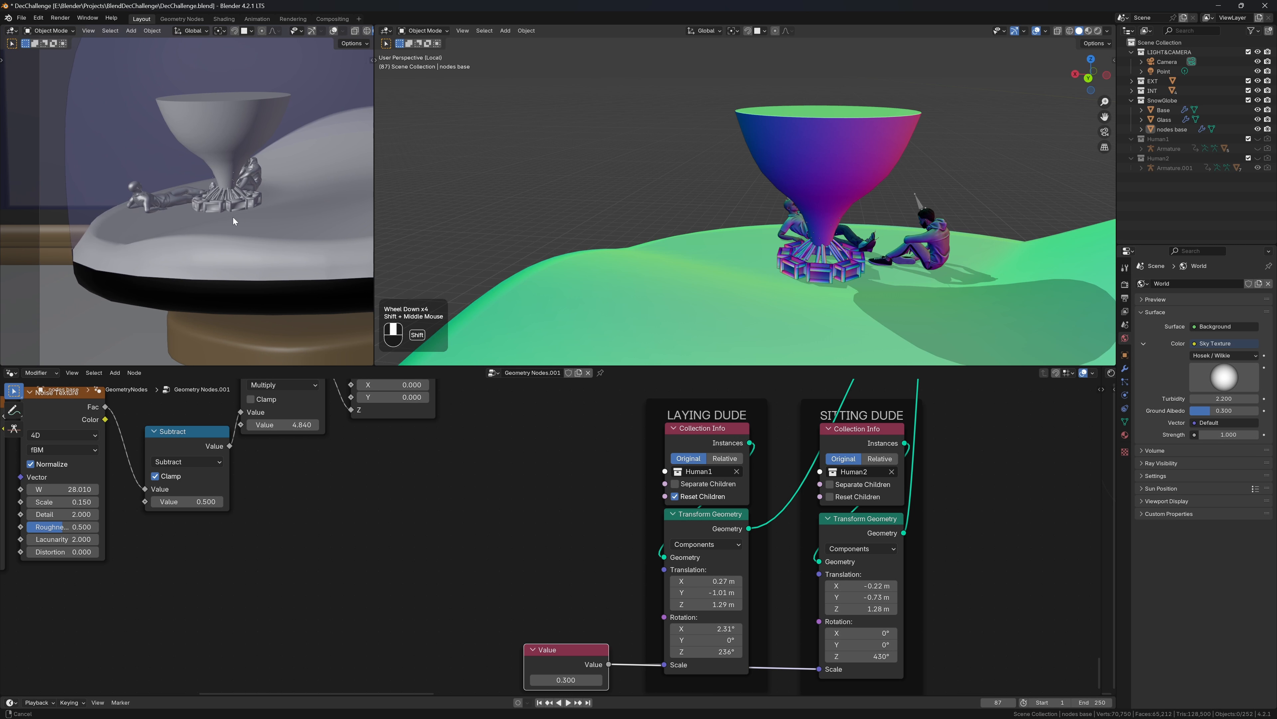
{"action": "scroll", "coordinate": [167, 234], "scroll_direction": "down", "scroll_amount": 4}
{"action": "middle_click_drag", "start_coordinate": [167, 235], "coordinate": [143, 241], "text": "shift"}
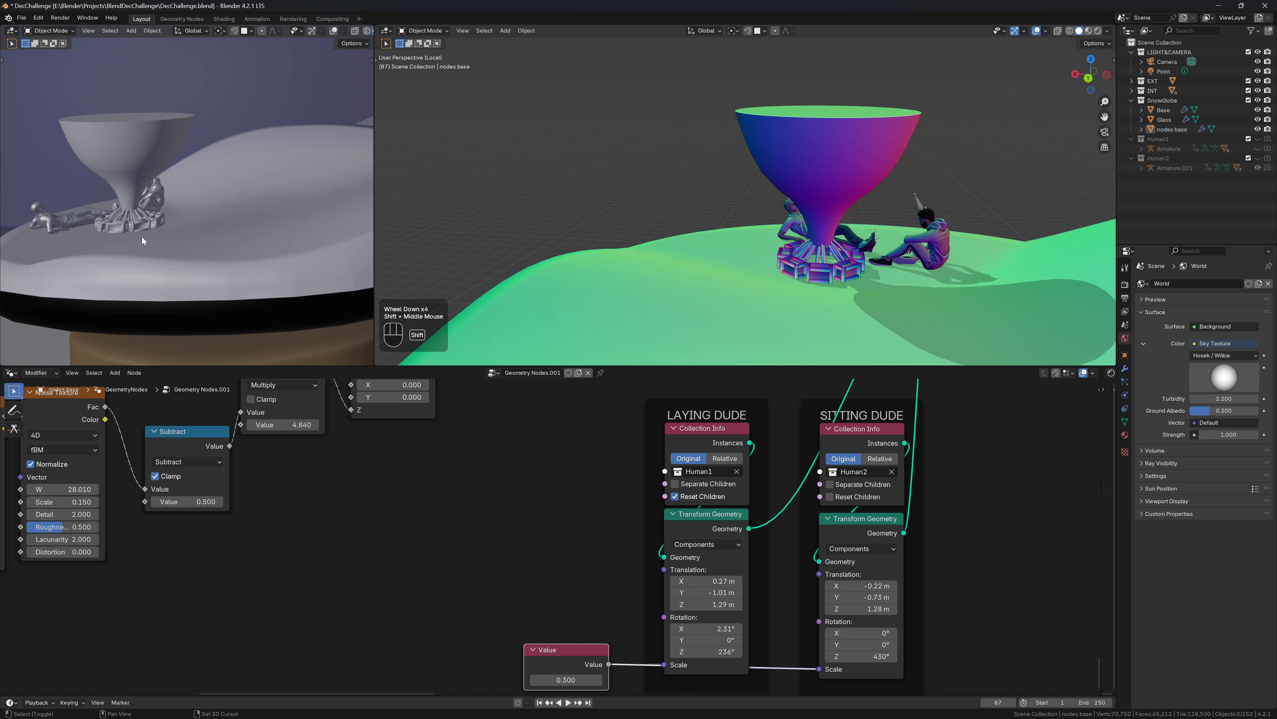
Save the file and dissolve the Join Geometry node, keeping its links
{"action": "key", "text": "ctrl+s"}
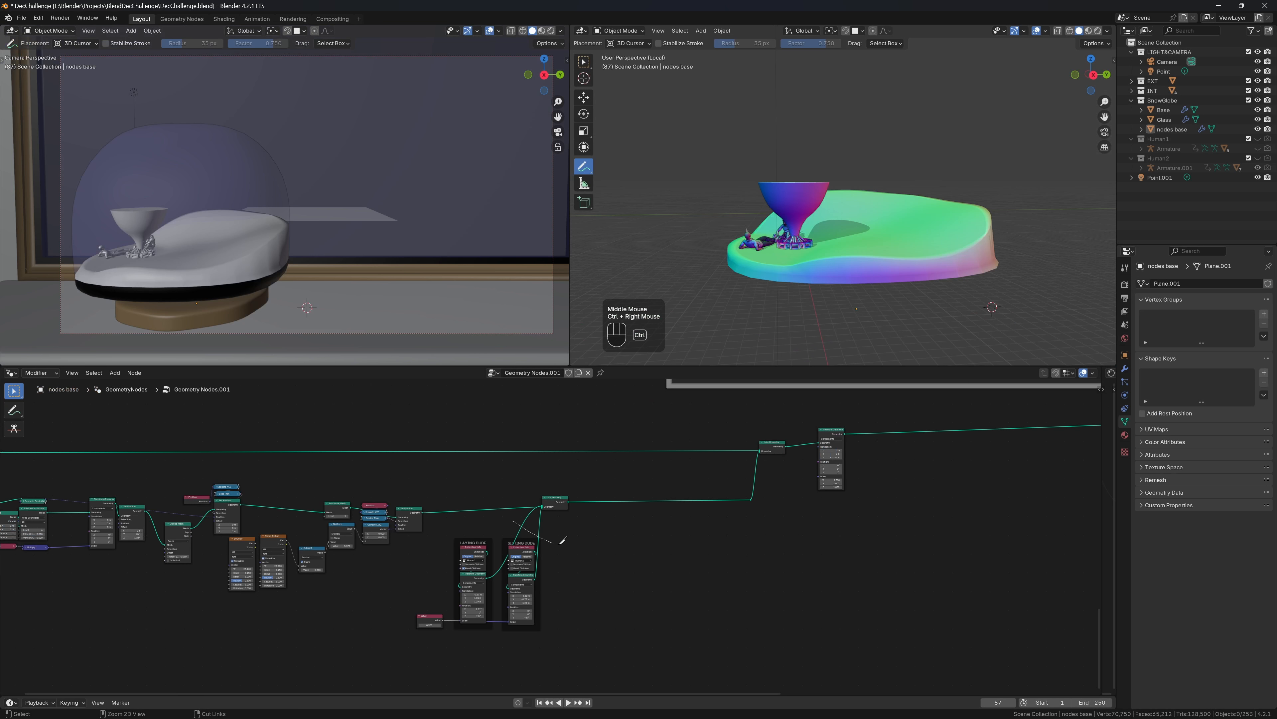
{"action": "left_click", "coordinate": [556, 506]}
{"action": "key", "text": "ctrl+x"}
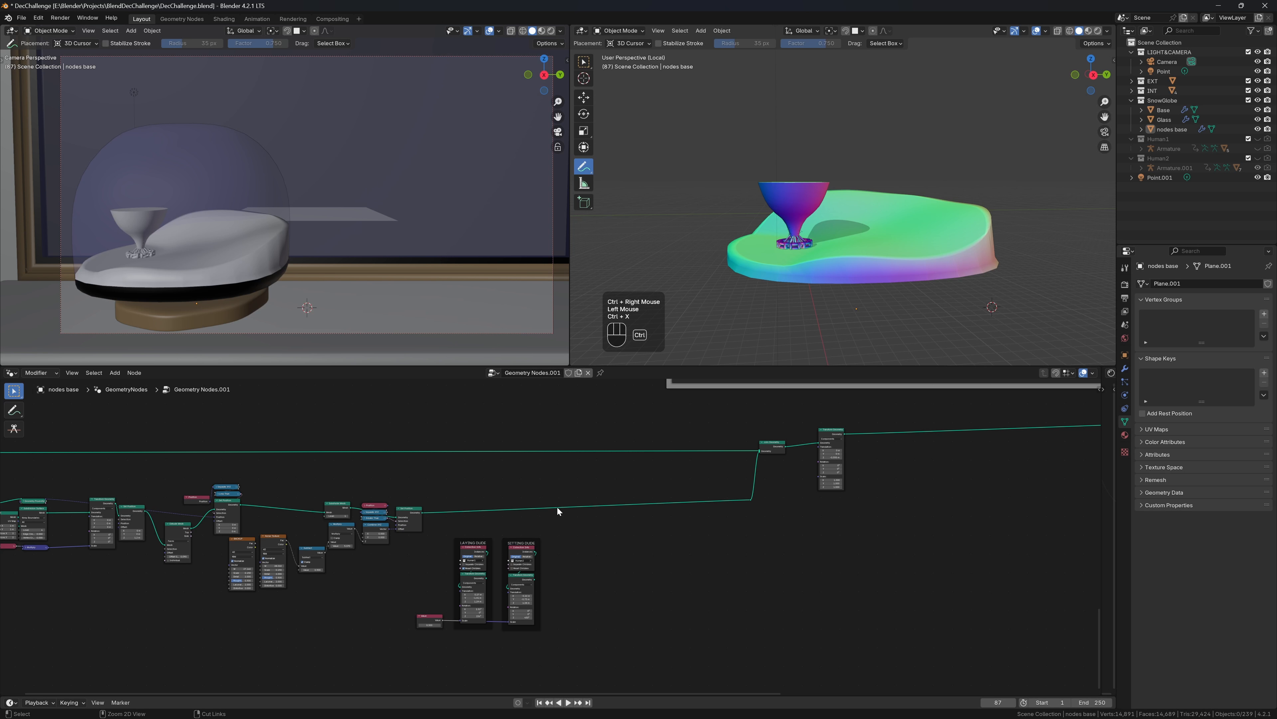
Move the Value node and both DUDE frames up above the terrain node chain
{"action": "left_click_drag", "start_coordinate": [561, 526], "coordinate": [423, 630]}
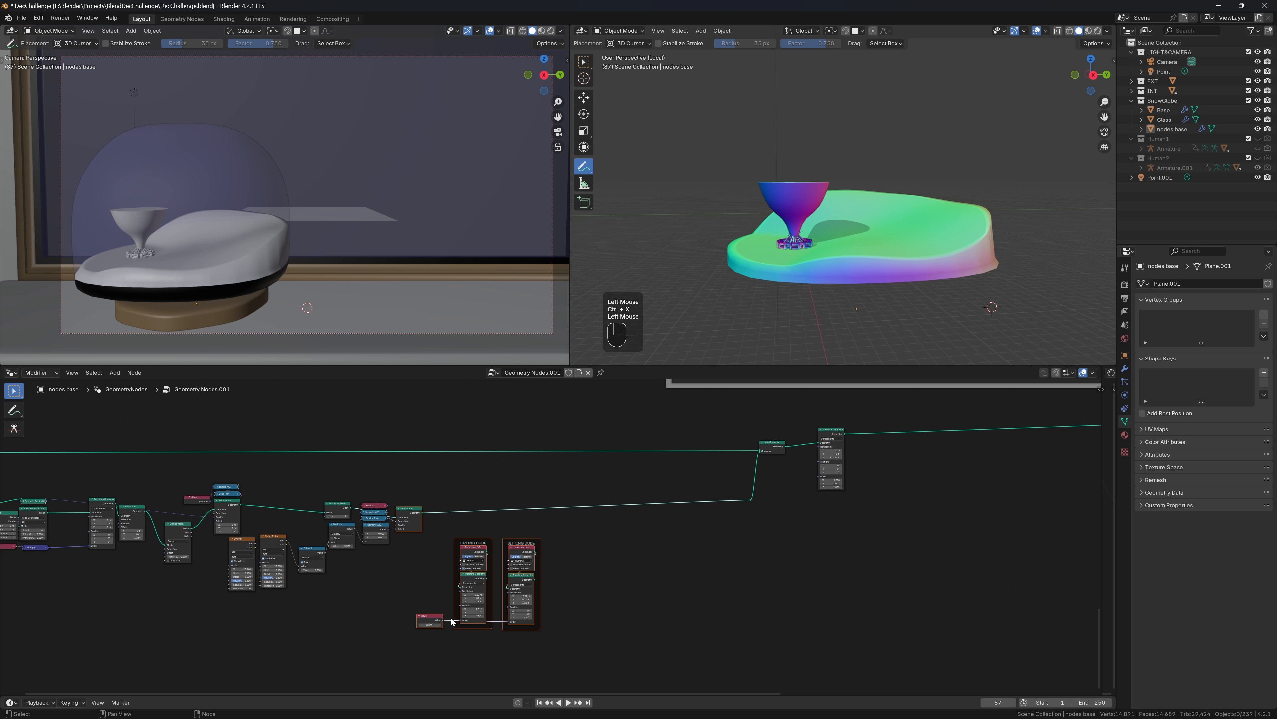
{"action": "key", "text": "g"}
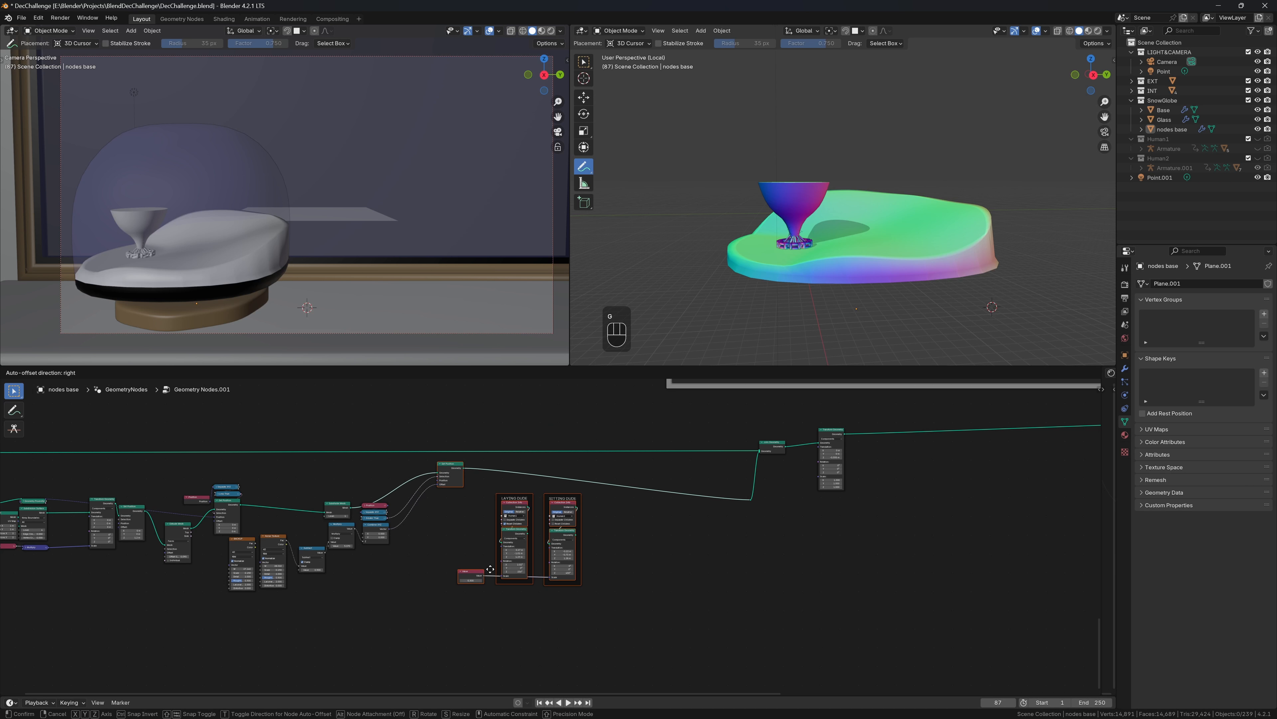
{"action": "key", "text": "Escape"}
{"action": "left_click_drag", "start_coordinate": [394, 544], "coordinate": [595, 652]}
{"action": "key", "text": "g"}
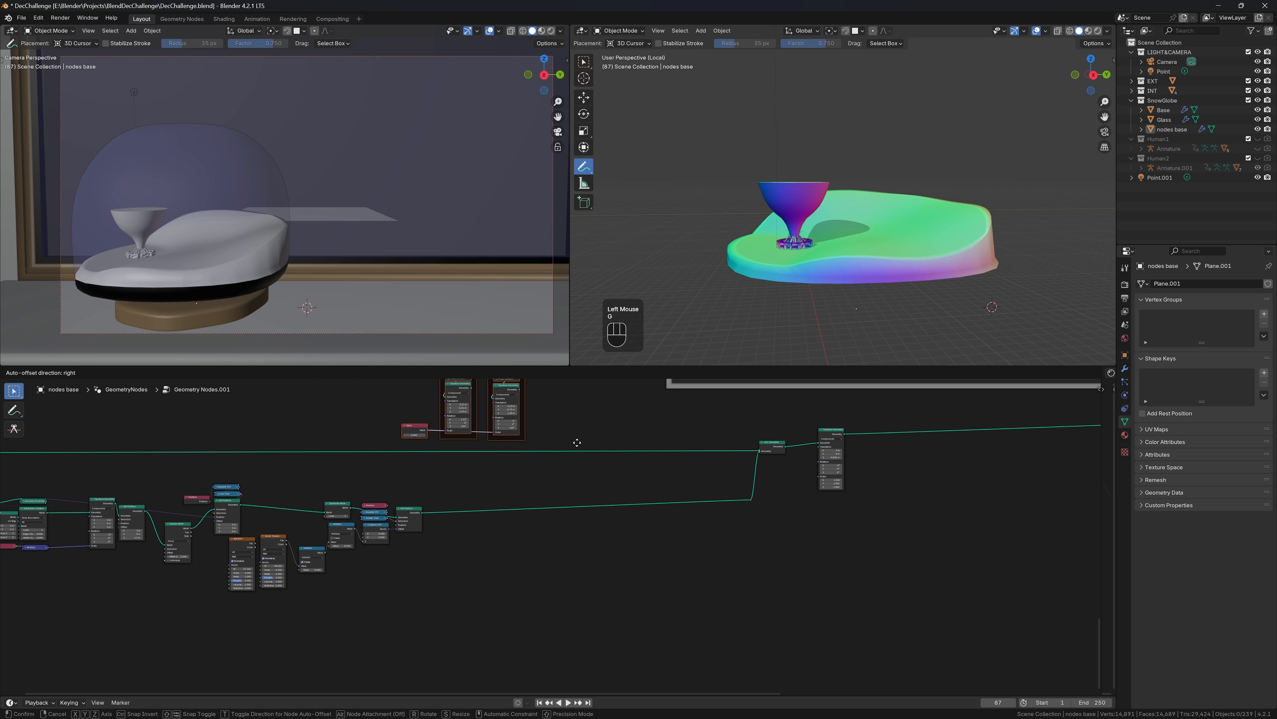
{"action": "left_click", "coordinate": [578, 445]}
{"action": "middle_click_drag", "start_coordinate": [514, 370], "coordinate": [530, 431]}
{"action": "scroll", "coordinate": [529, 432], "scroll_direction": "up", "scroll_amount": 2}
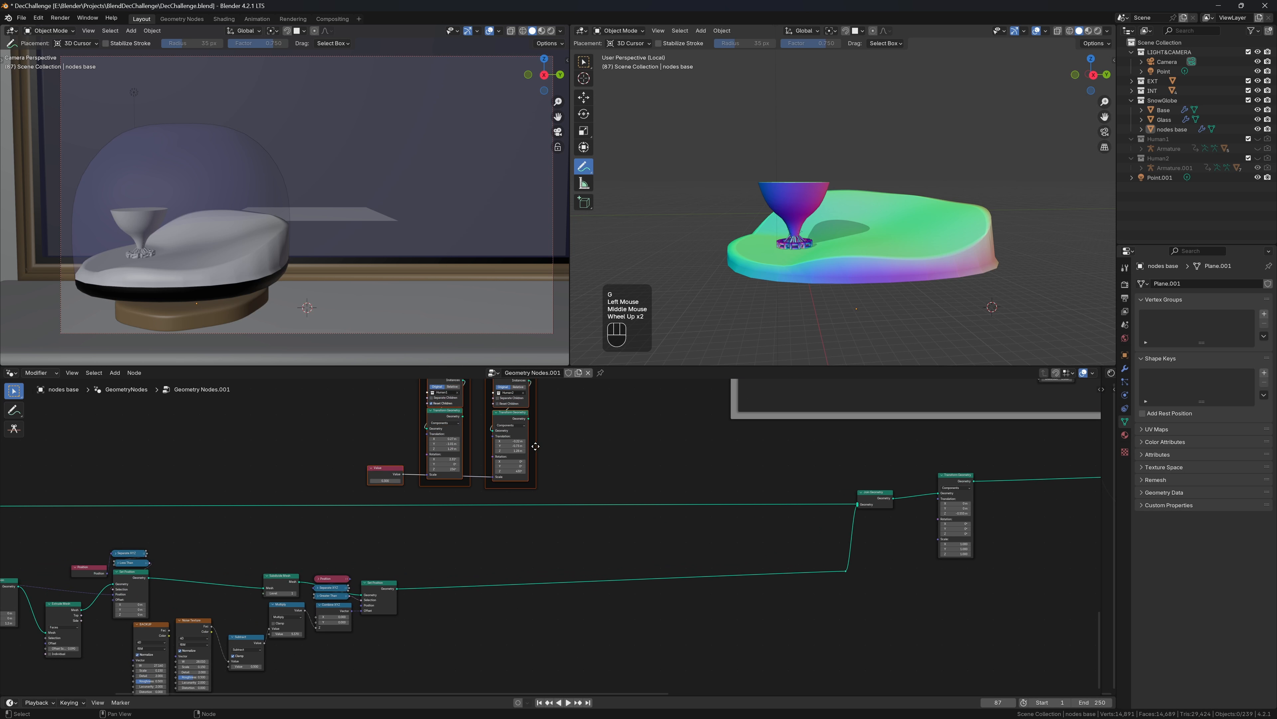
{"action": "middle_click_drag", "start_coordinate": [553, 486], "coordinate": [570, 493]}
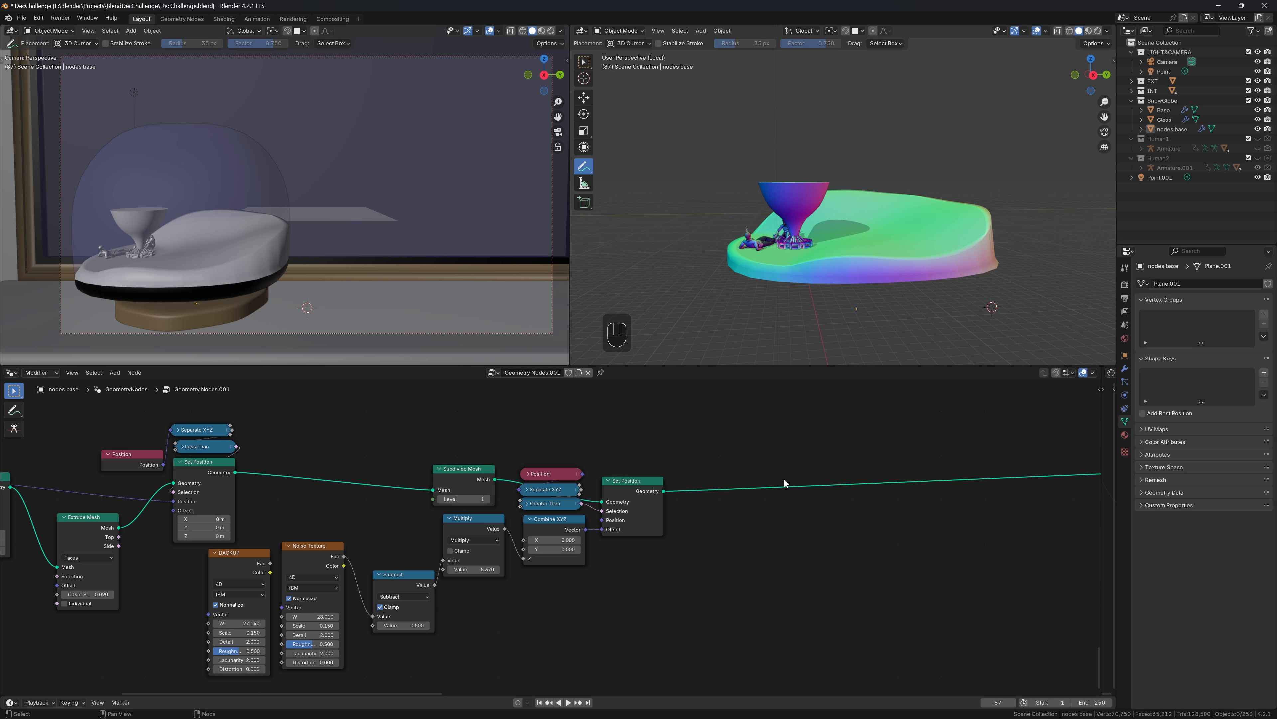
From Top view, sketch a curved annotation path across the base and save DecChallenge.blend
{"action": "middle_click_drag", "start_coordinate": [929, 239], "coordinate": [936, 261]}
{"action": "left_click", "coordinate": [1092, 59]}
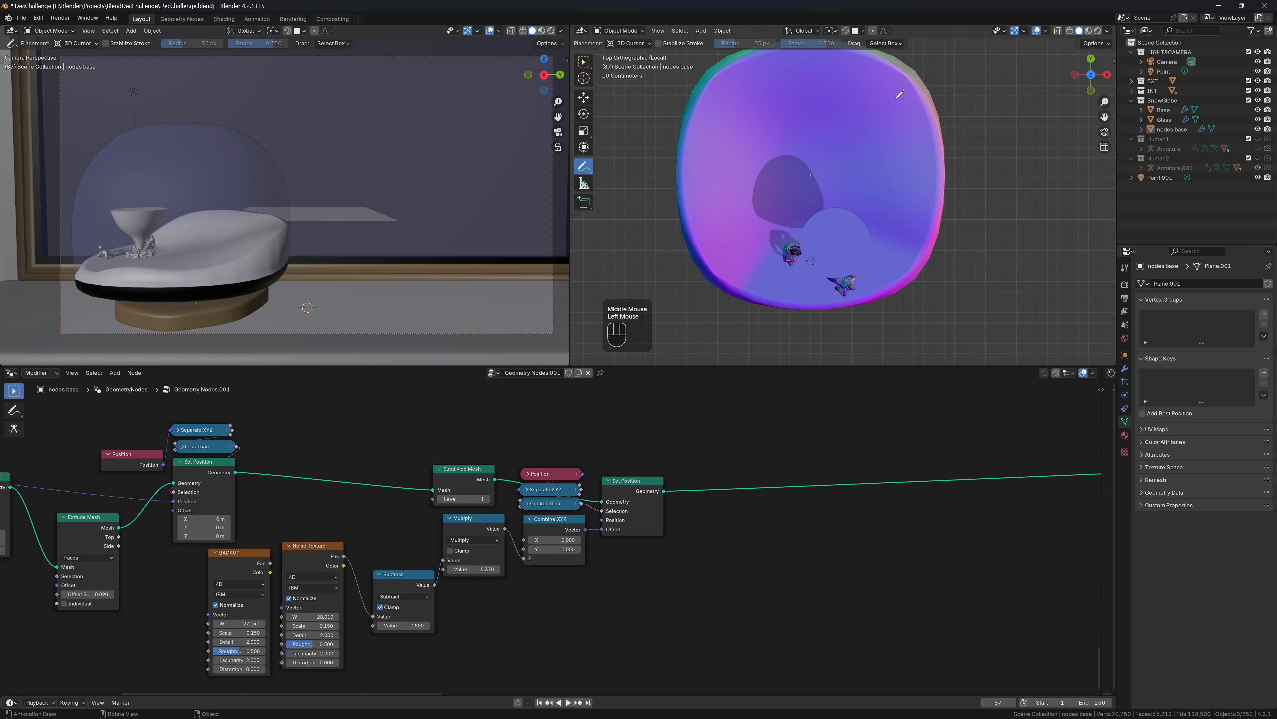
{"action": "middle_click_drag", "start_coordinate": [756, 62], "coordinate": [803, 128]}
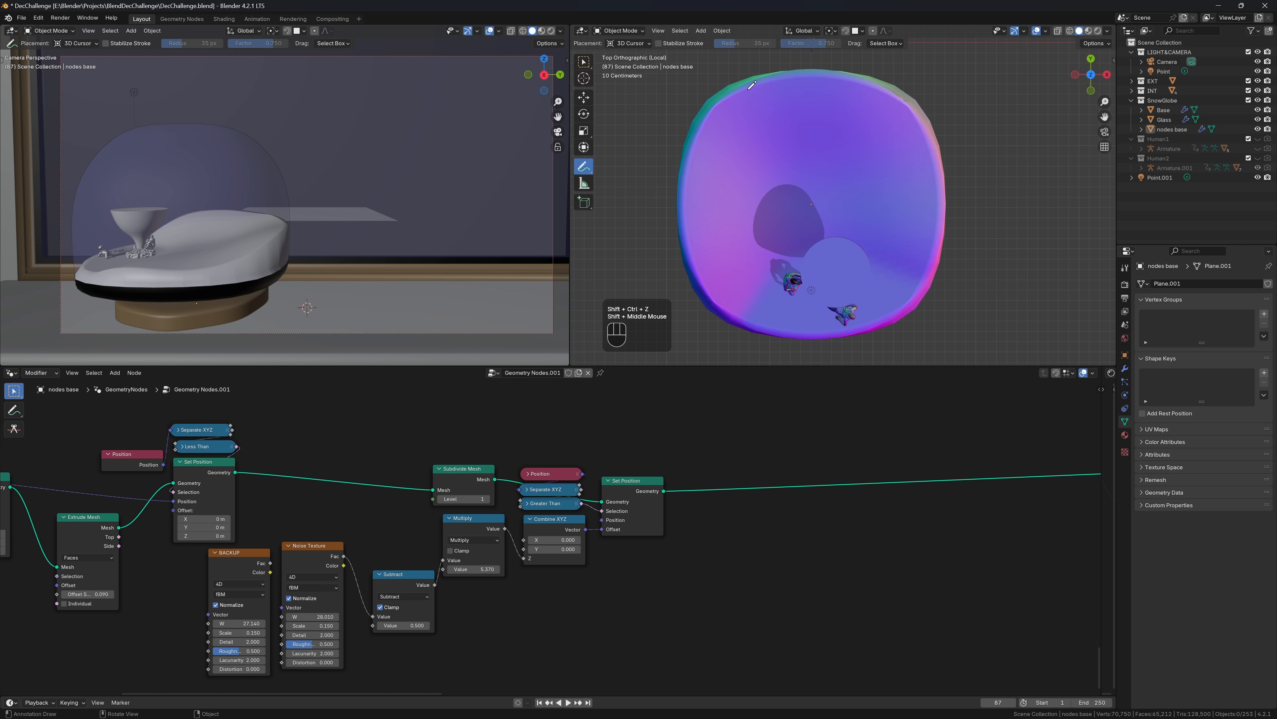
{"action": "mouse_move", "coordinate": [748, 90]}
{"action": "left_mouse_down"}
{"action": "mouse_move", "coordinate": [786, 135]}
{"action": "mouse_move", "coordinate": [869, 169]}
{"action": "mouse_move", "coordinate": [978, 186]}
{"action": "left_mouse_up"}
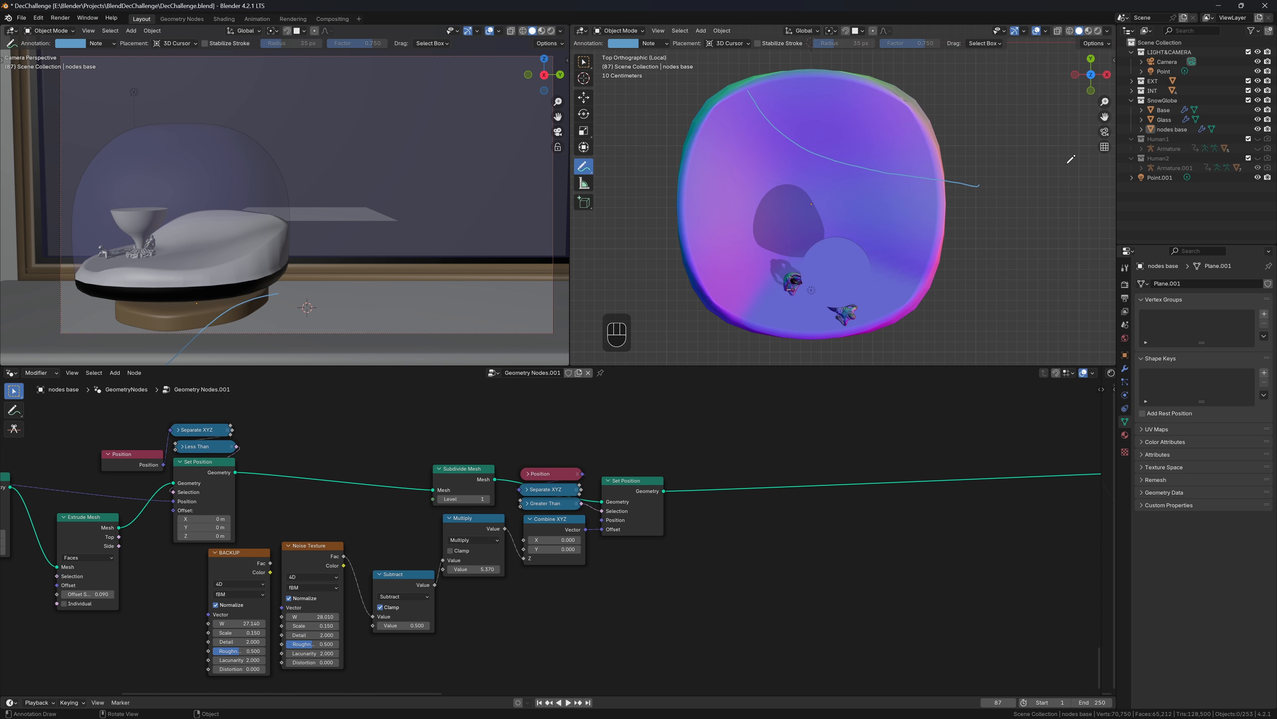
{"action": "middle_click_drag", "start_coordinate": [1071, 158], "coordinate": [959, 76]}
{"action": "key", "text": "ctrl+s"}
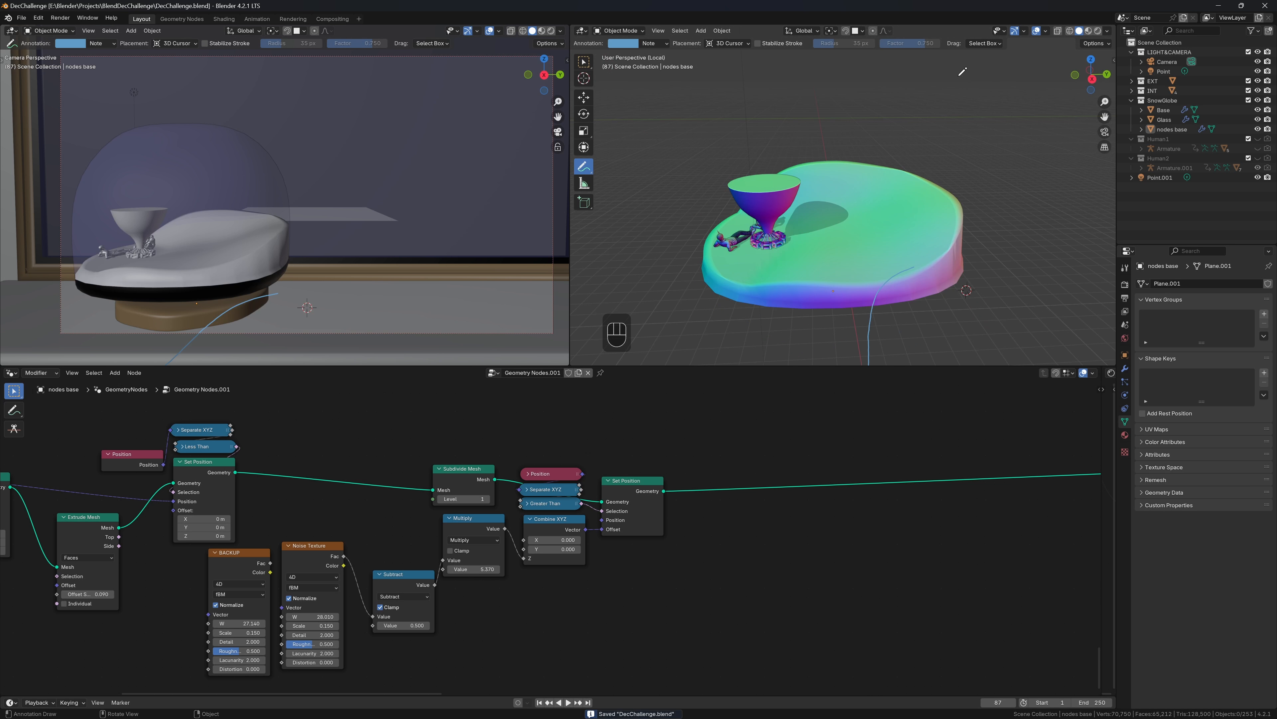
Add a Quadratic Bézier curve node to the tree
{"action": "key", "text": "shift+a"}
{"action": "mouse_move", "coordinate": [818, 598]}
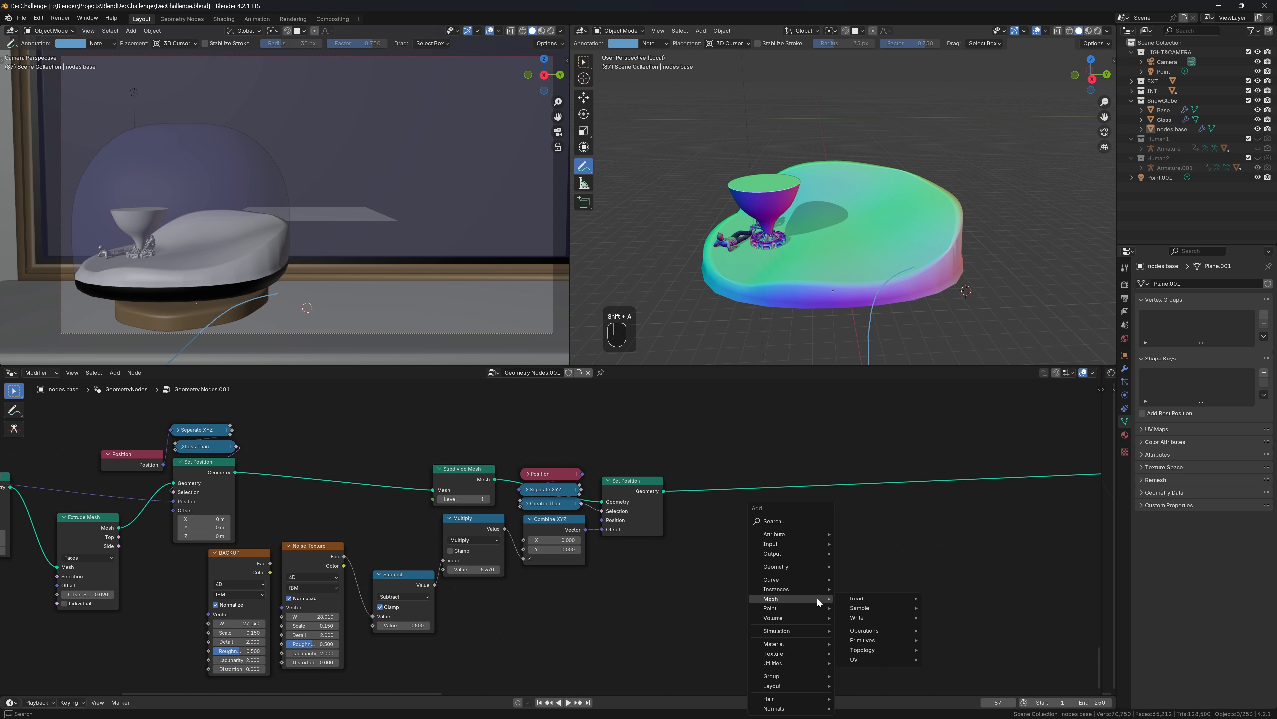
{"action": "type", "text": "quad"}
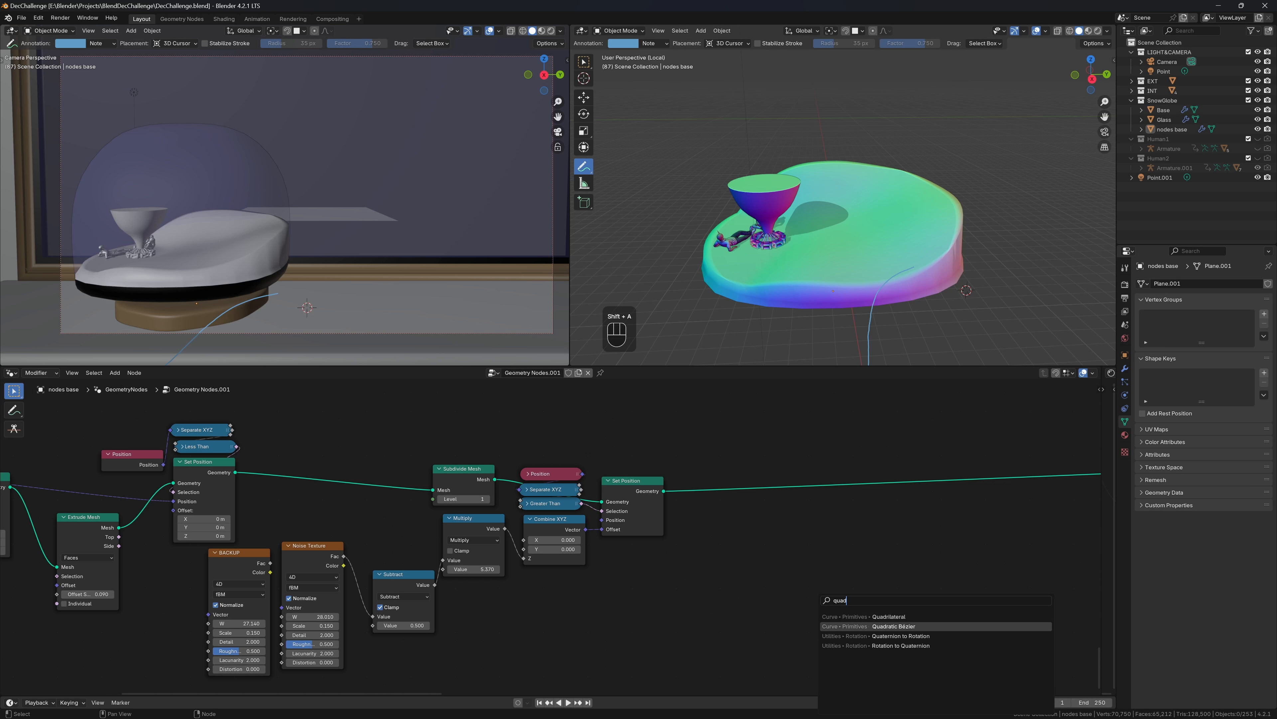
{"action": "key", "text": "Return"}
{"action": "left_click", "coordinate": [828, 566]}
{"action": "middle_click_drag", "start_coordinate": [902, 568], "coordinate": [579, 541]}
Sweep the Bézier into a tube with Curve to Mesh using a Curve Circle profile
{"action": "left_click_drag", "start_coordinate": [574, 553], "coordinate": [735, 566]}
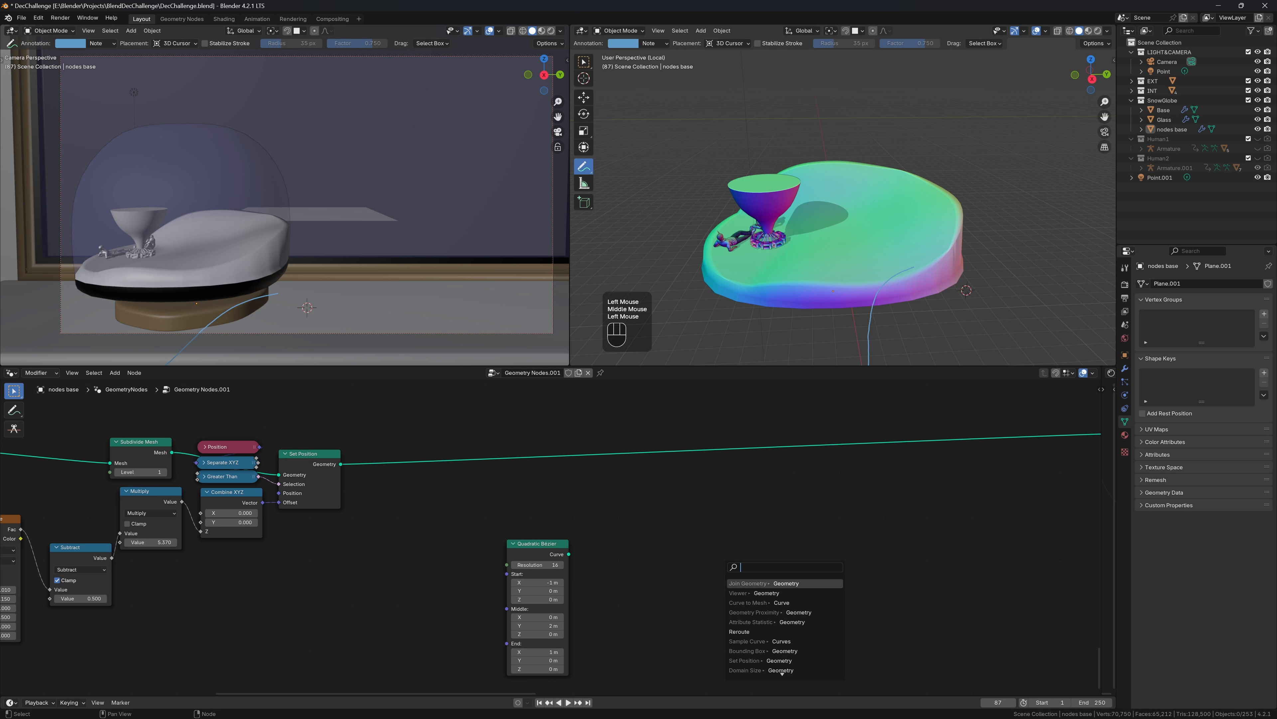
{"action": "type", "text": "cur"}
{"action": "key", "text": "Return"}
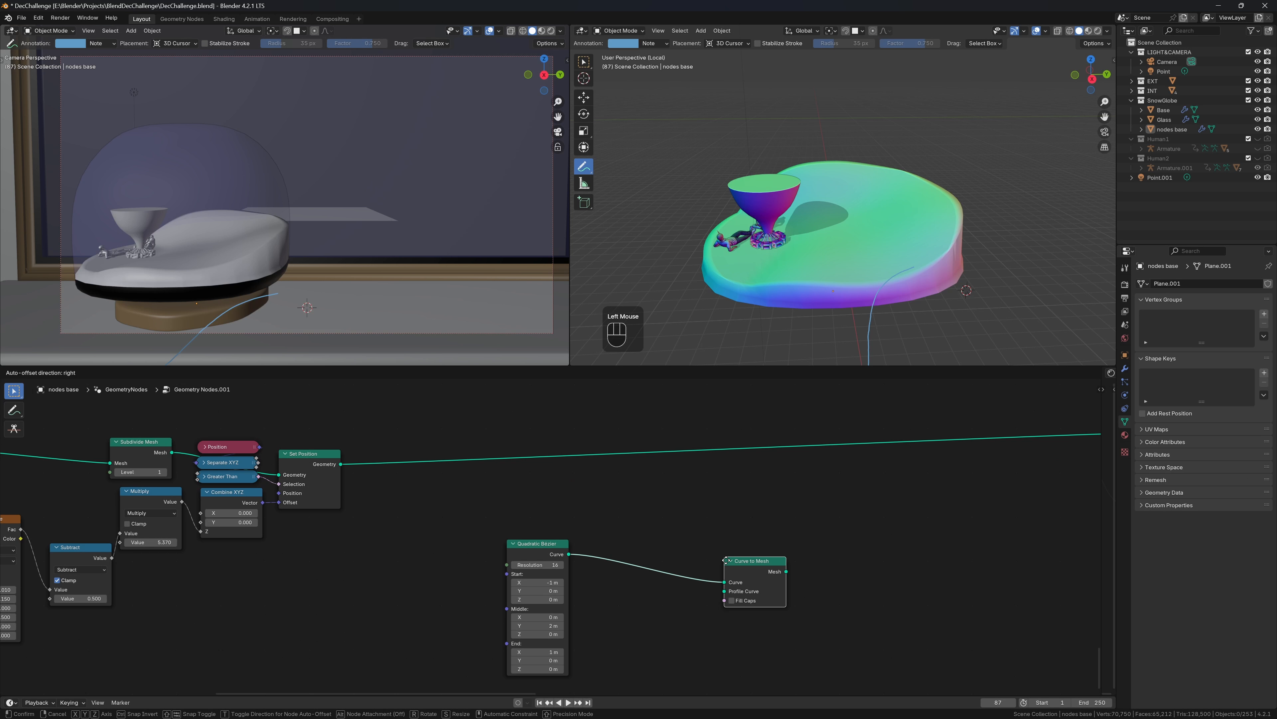
{"action": "left_click", "coordinate": [692, 534]}
{"action": "left_click_drag", "start_coordinate": [693, 566], "coordinate": [554, 589]}
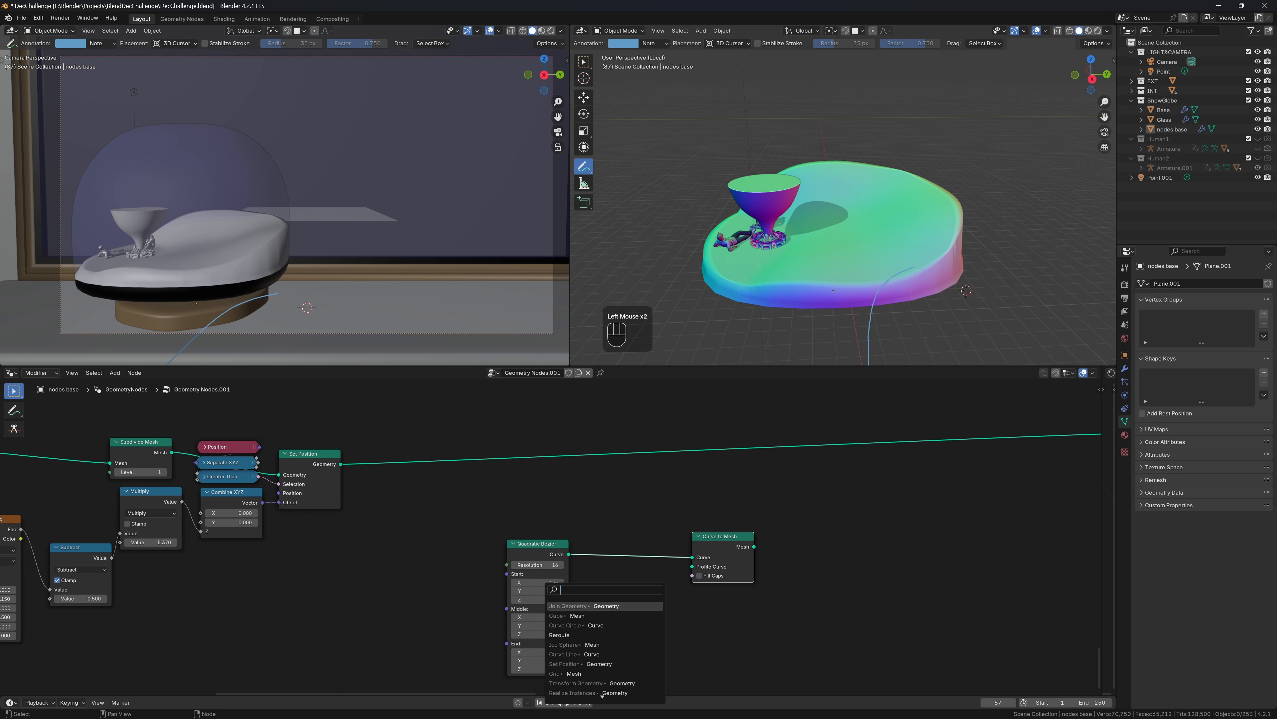
{"action": "type", "text": "cc"}
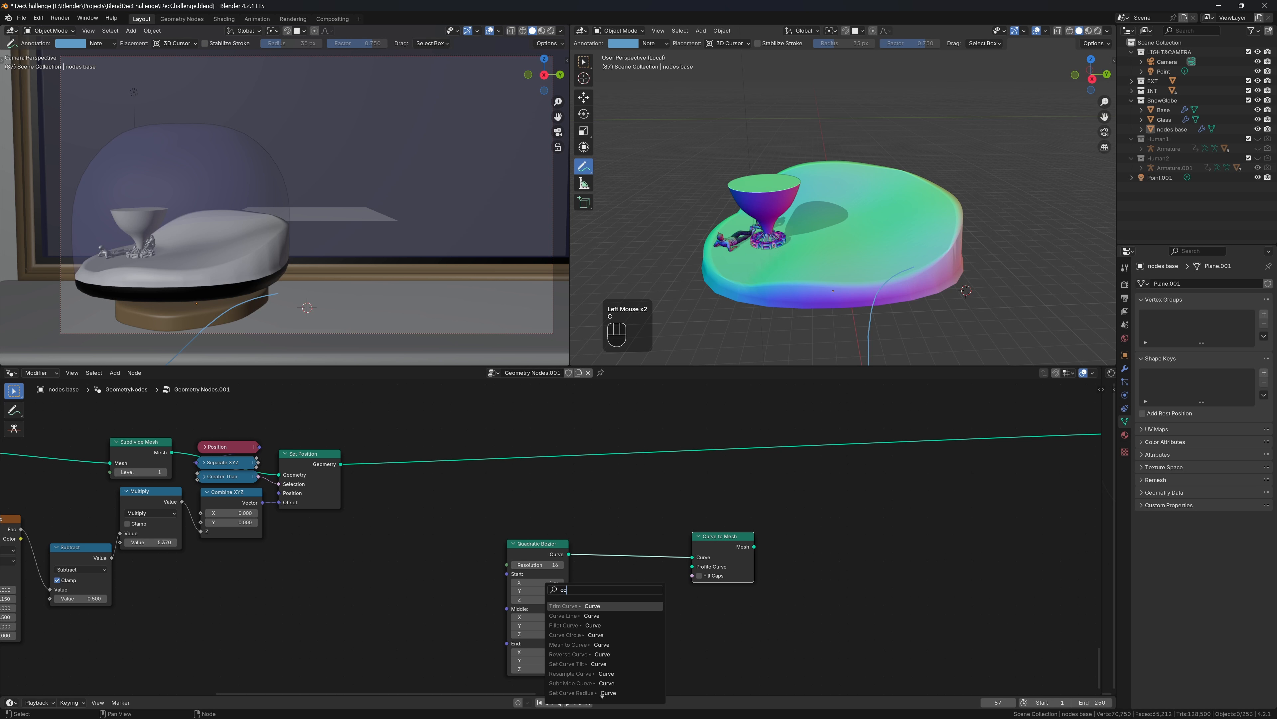
{"action": "left_click", "coordinate": [601, 634]}
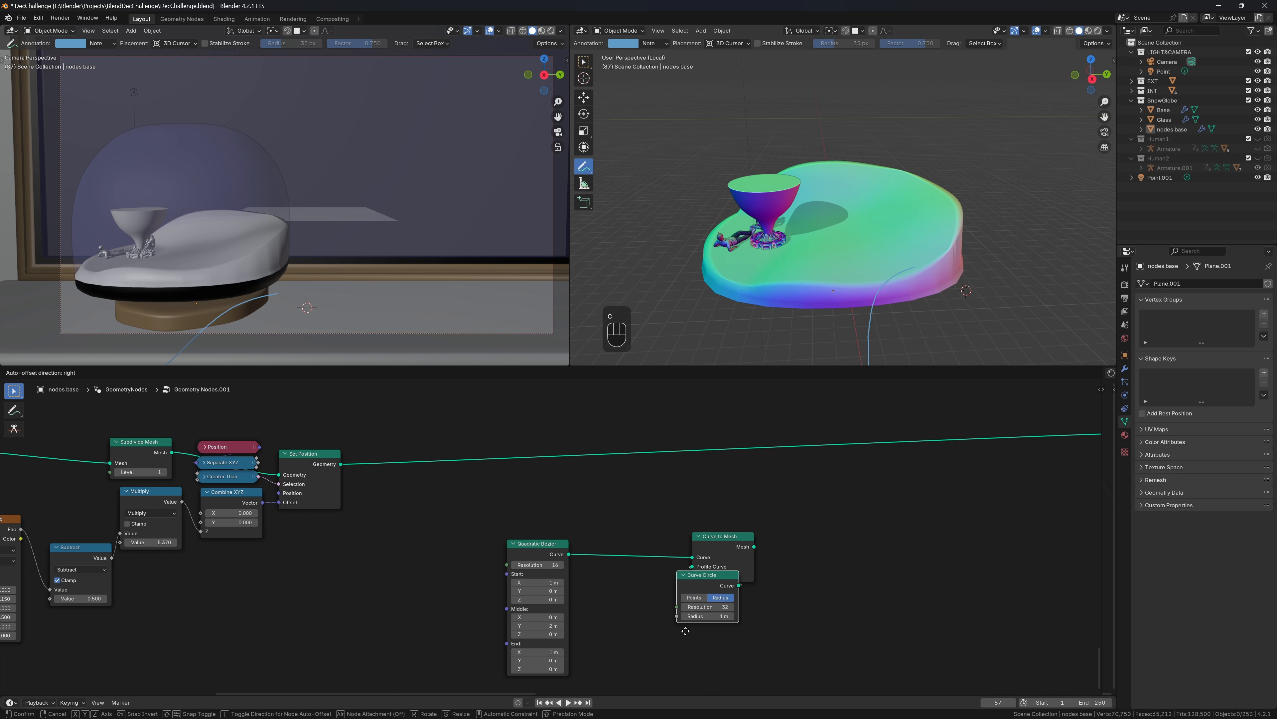
{"action": "left_click", "coordinate": [696, 647]}
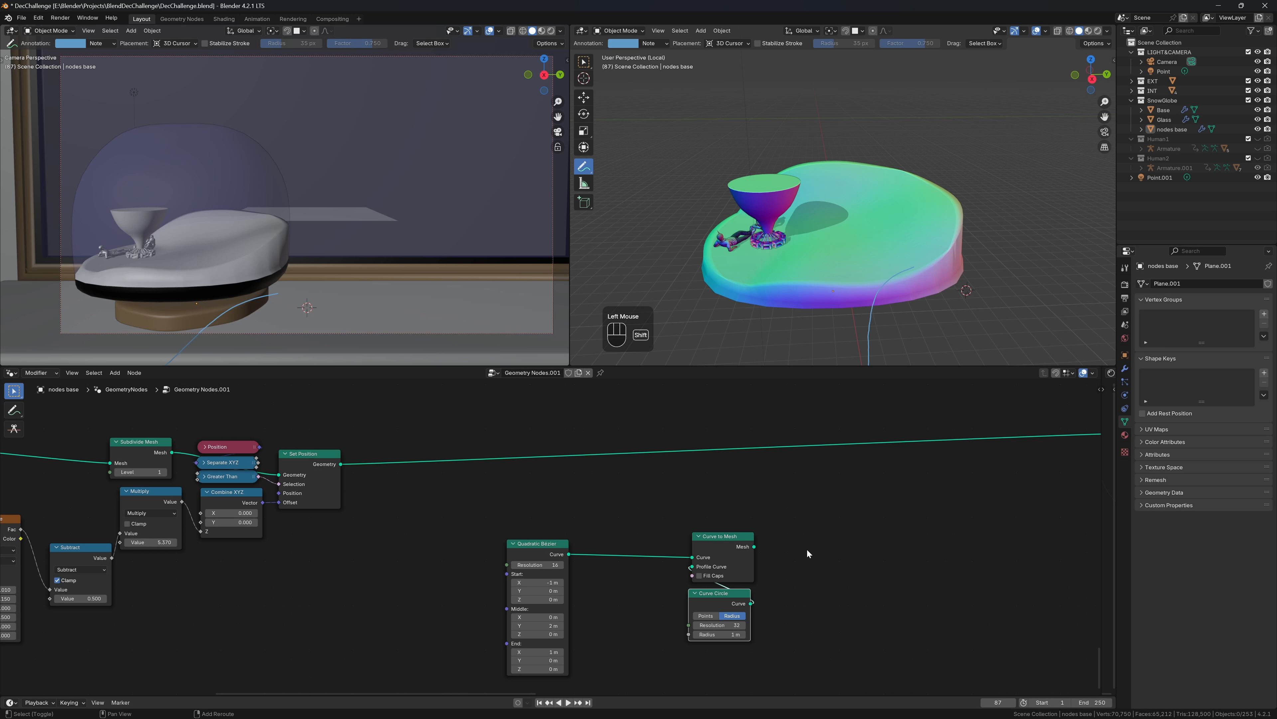
Insert a Set Position node on the main terrain geometry wire
{"action": "key", "text": "shift+a"}
{"action": "type", "text": "set"}
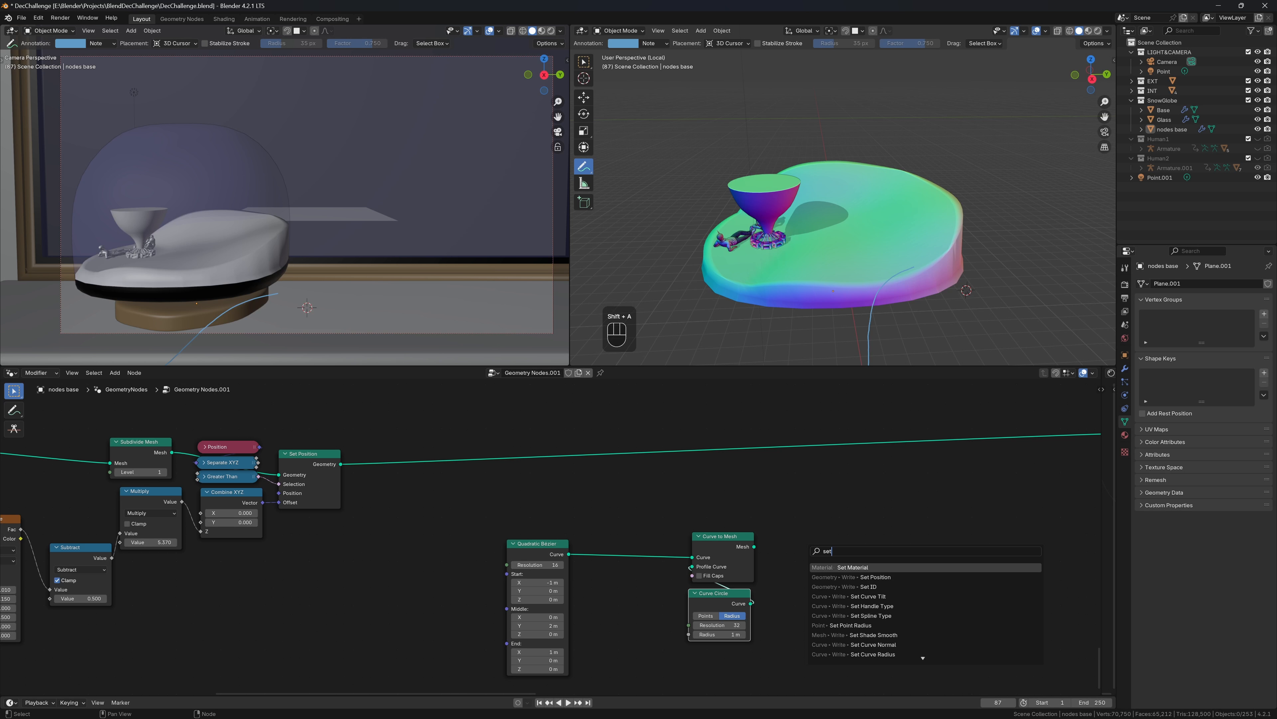
{"action": "type", "text": "p"}
{"action": "key", "text": "Return"}
{"action": "left_click", "coordinate": [914, 435]}
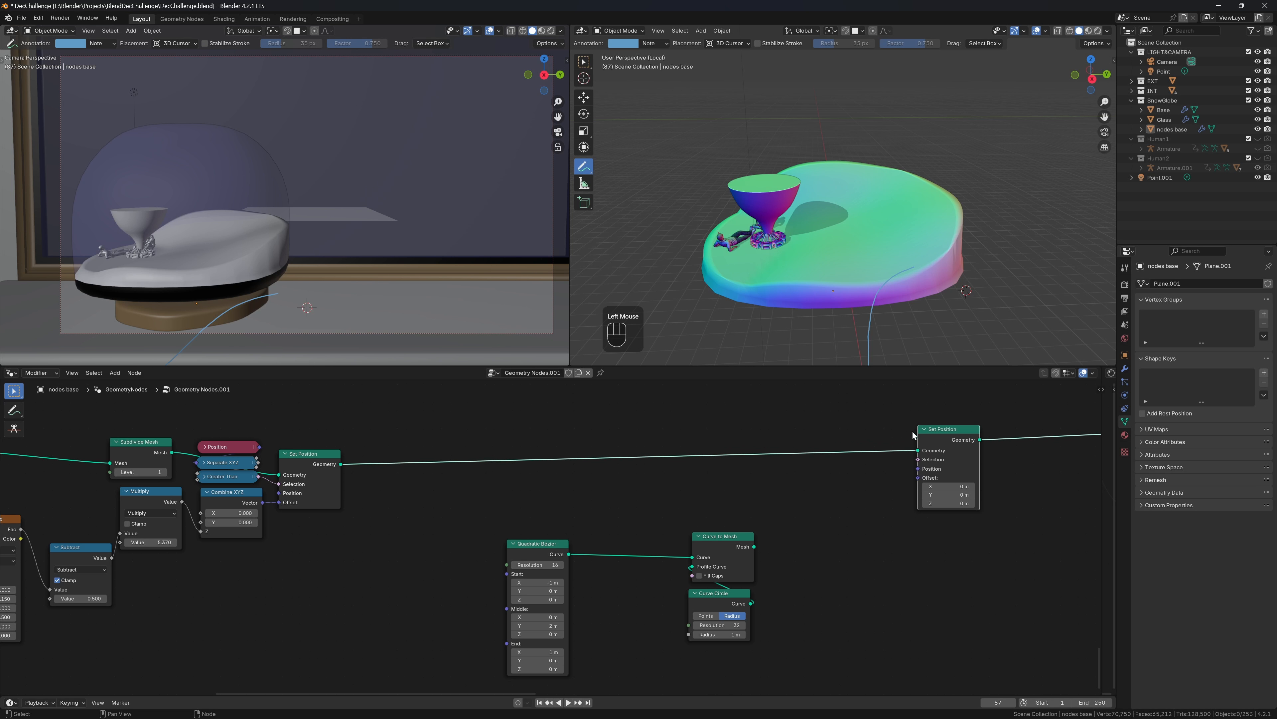
Link a Geometry Proximity of the swept mesh into Set Position's Position
{"action": "left_click_drag", "start_coordinate": [759, 546], "coordinate": [784, 557]}
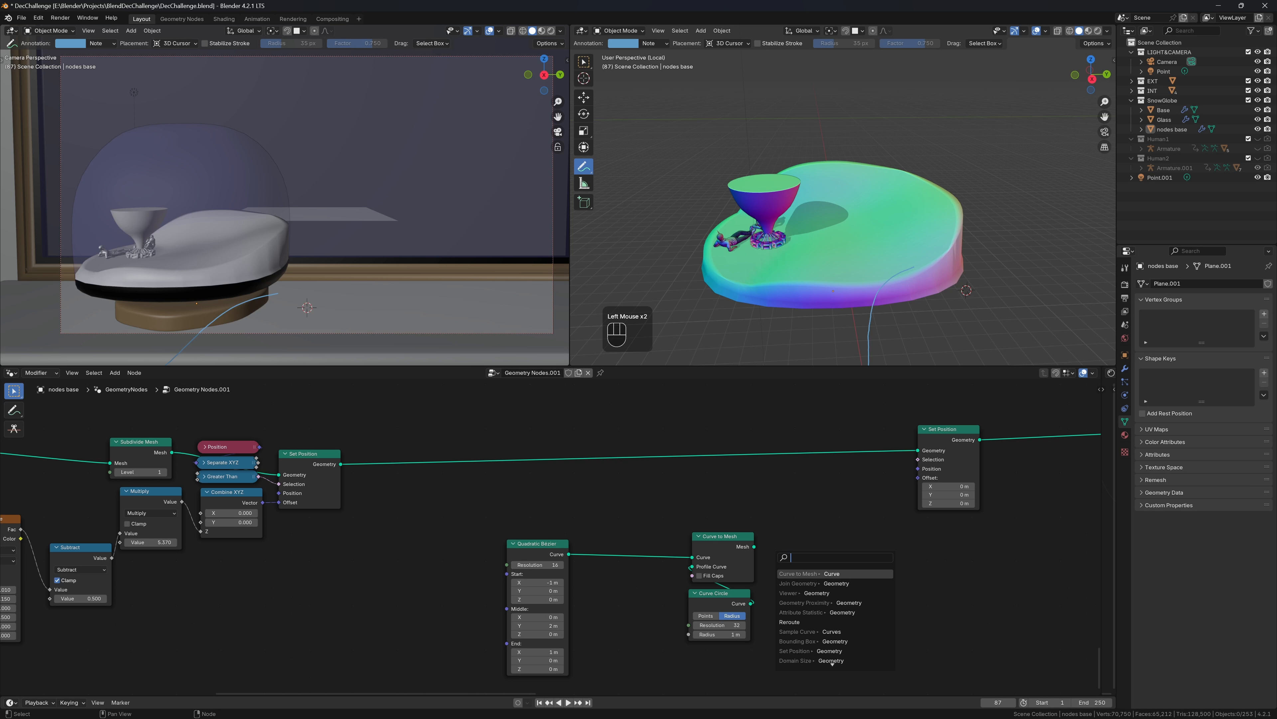
{"action": "type", "text": "prox"}
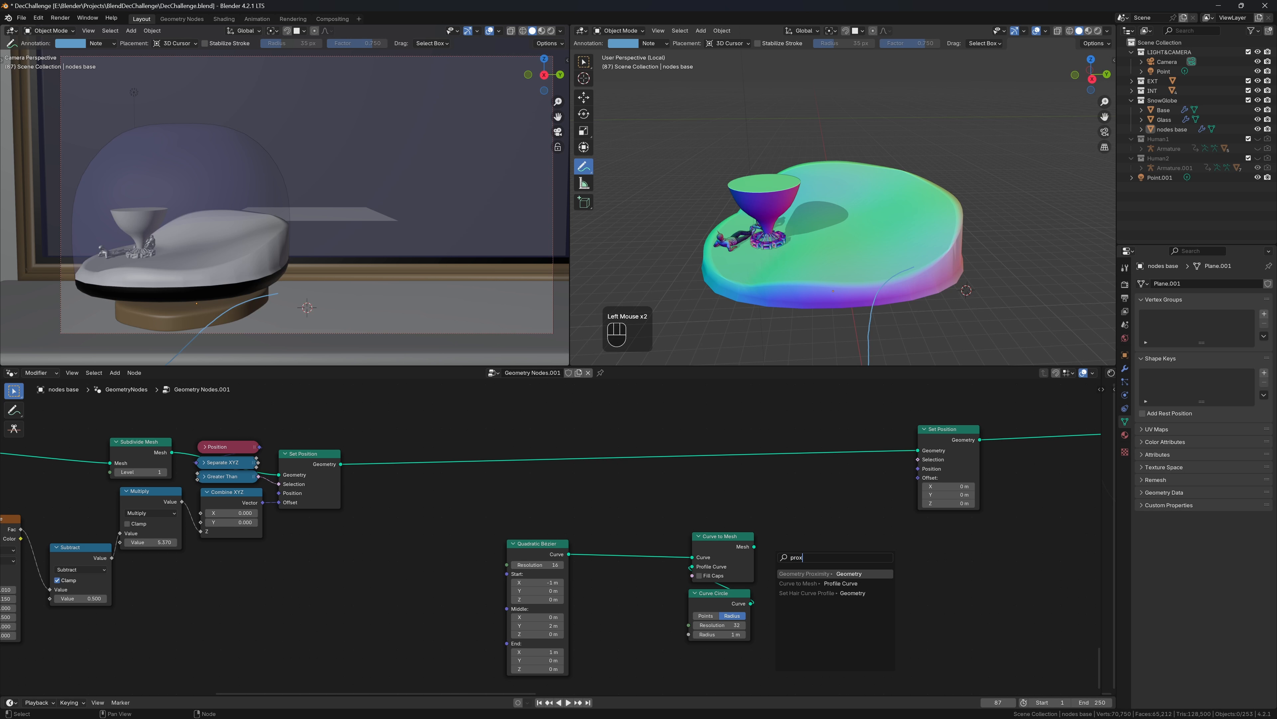
{"action": "key", "text": "Return"}
{"action": "left_click", "coordinate": [780, 559]}
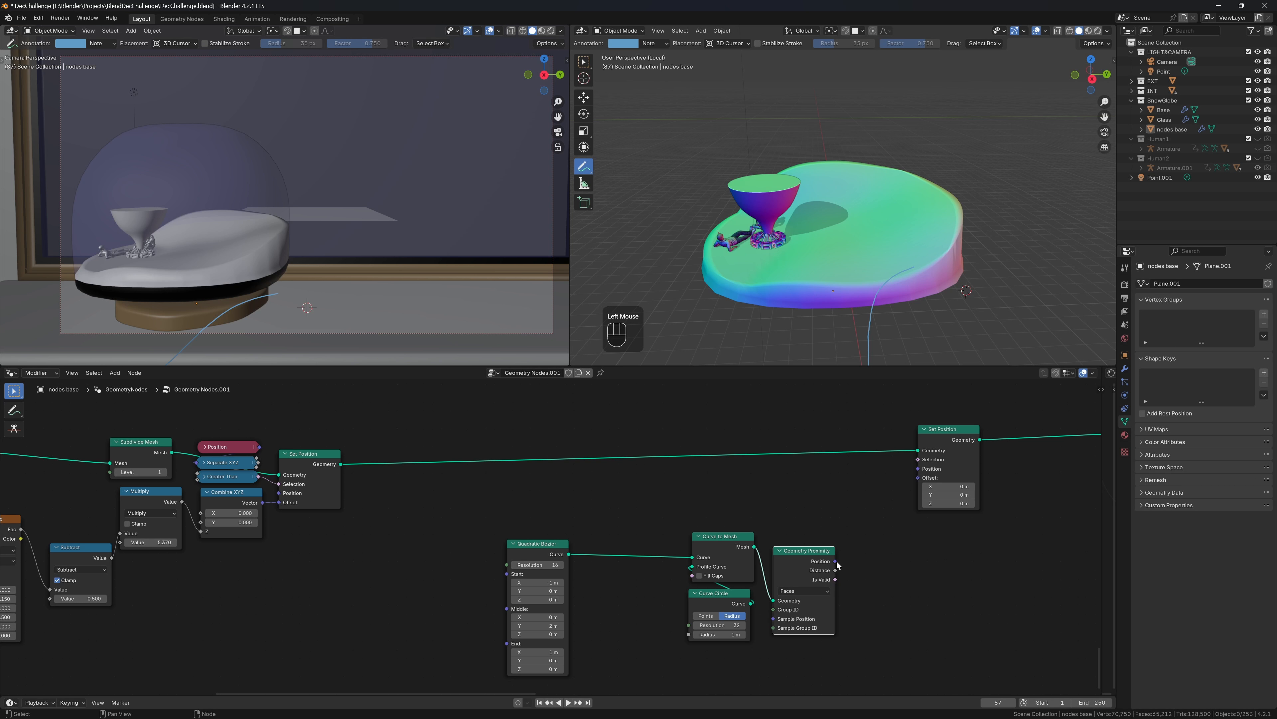
{"action": "left_click_drag", "start_coordinate": [835, 560], "coordinate": [922, 474]}
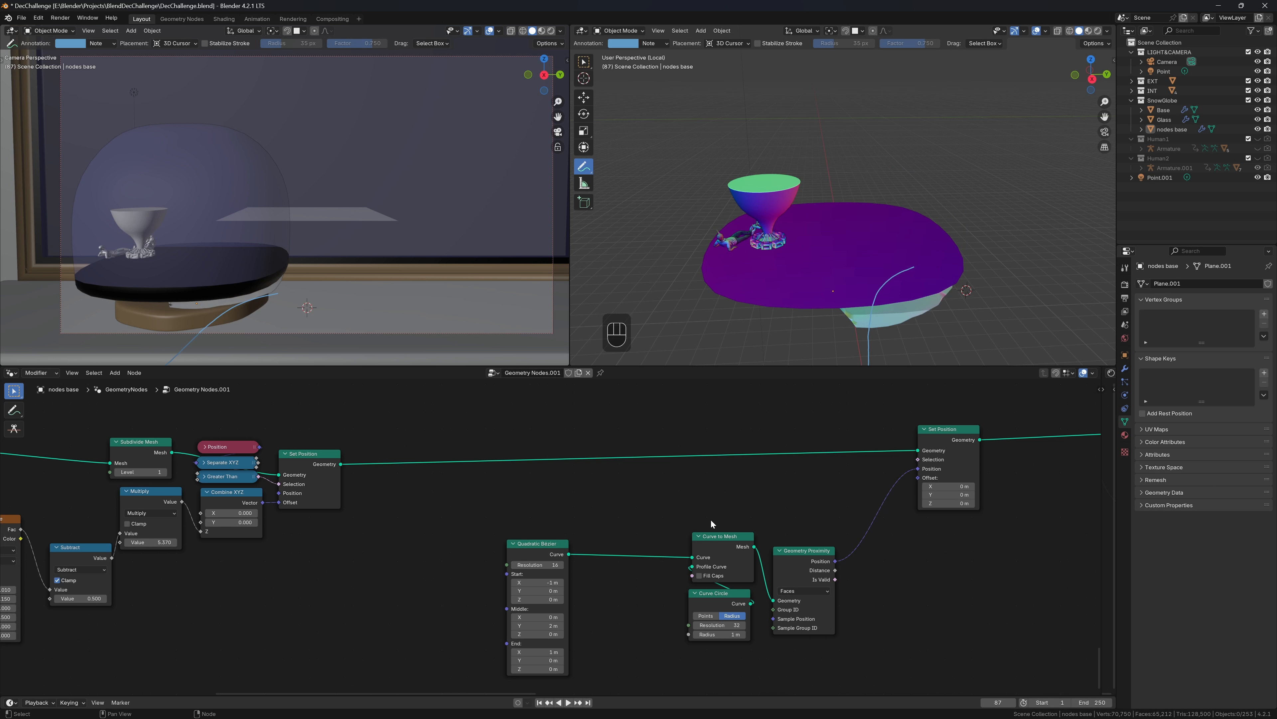
Zero all three Start coordinates of the Quadratic Bézier
{"action": "left_click_drag", "start_coordinate": [712, 524], "coordinate": [693, 607]}
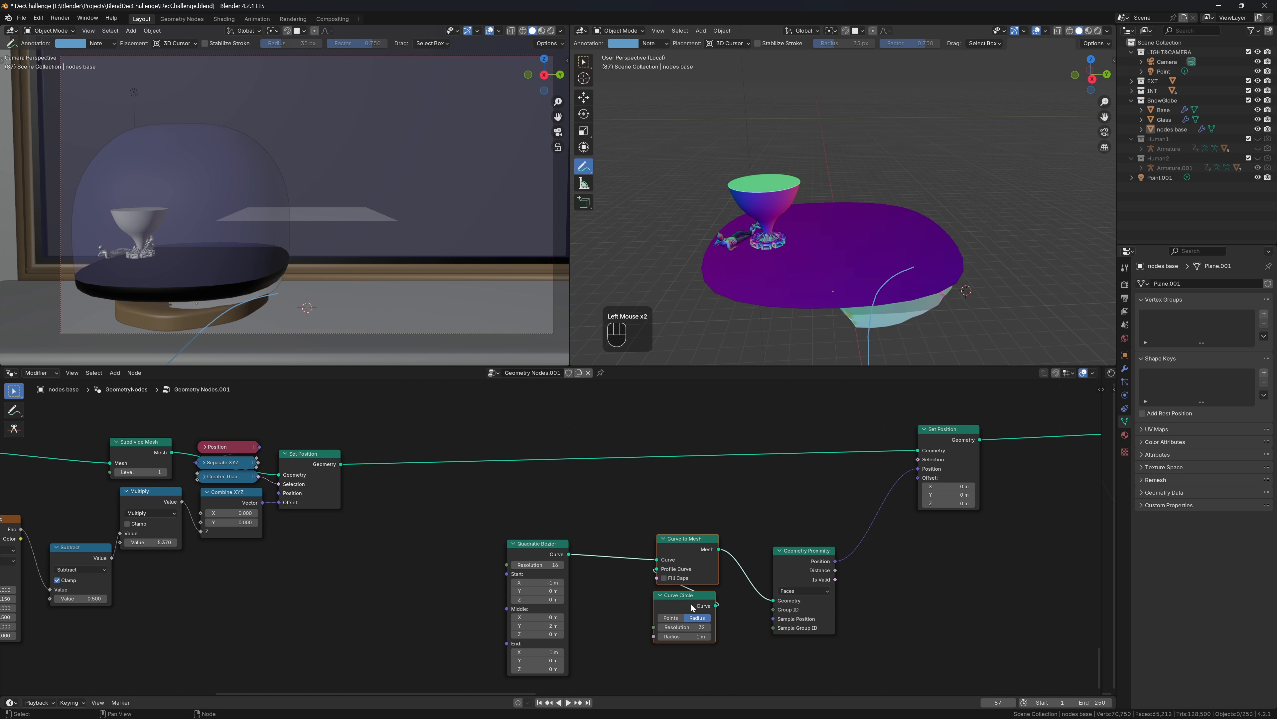
{"action": "left_click_drag", "start_coordinate": [537, 583], "coordinate": [538, 599]}
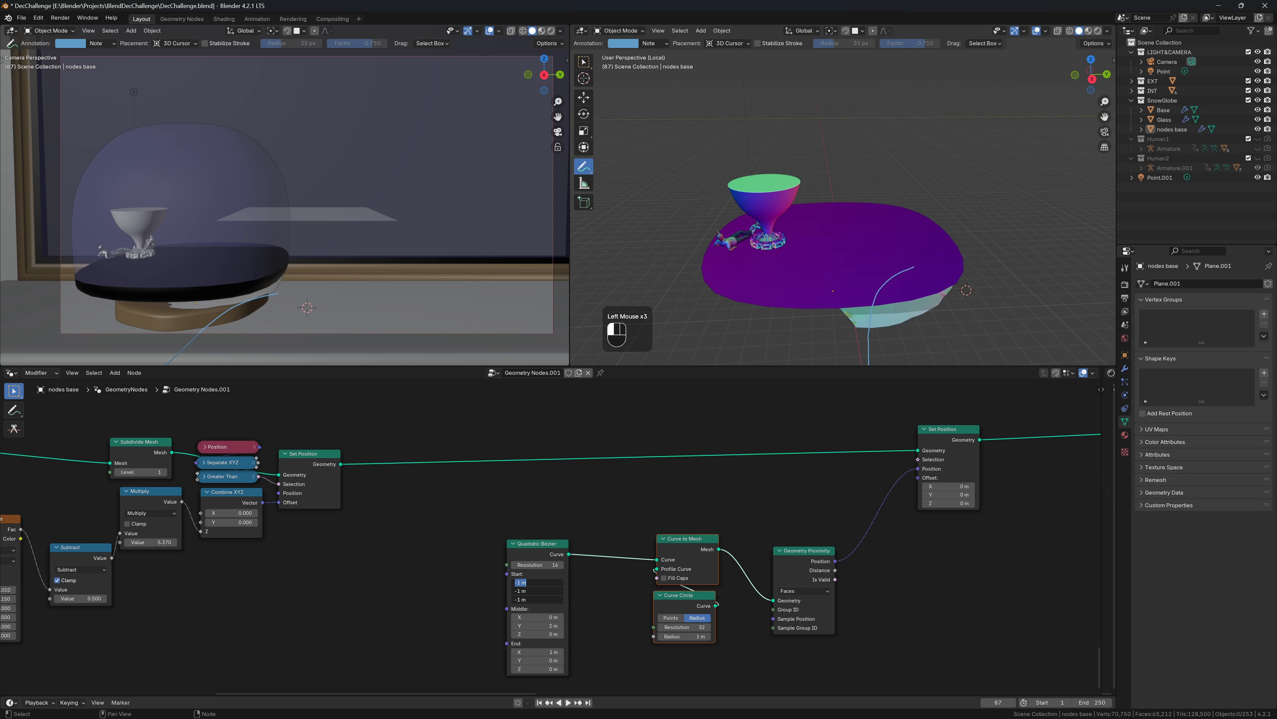
{"action": "type", "text": "0"}
{"action": "key", "text": "Return"}
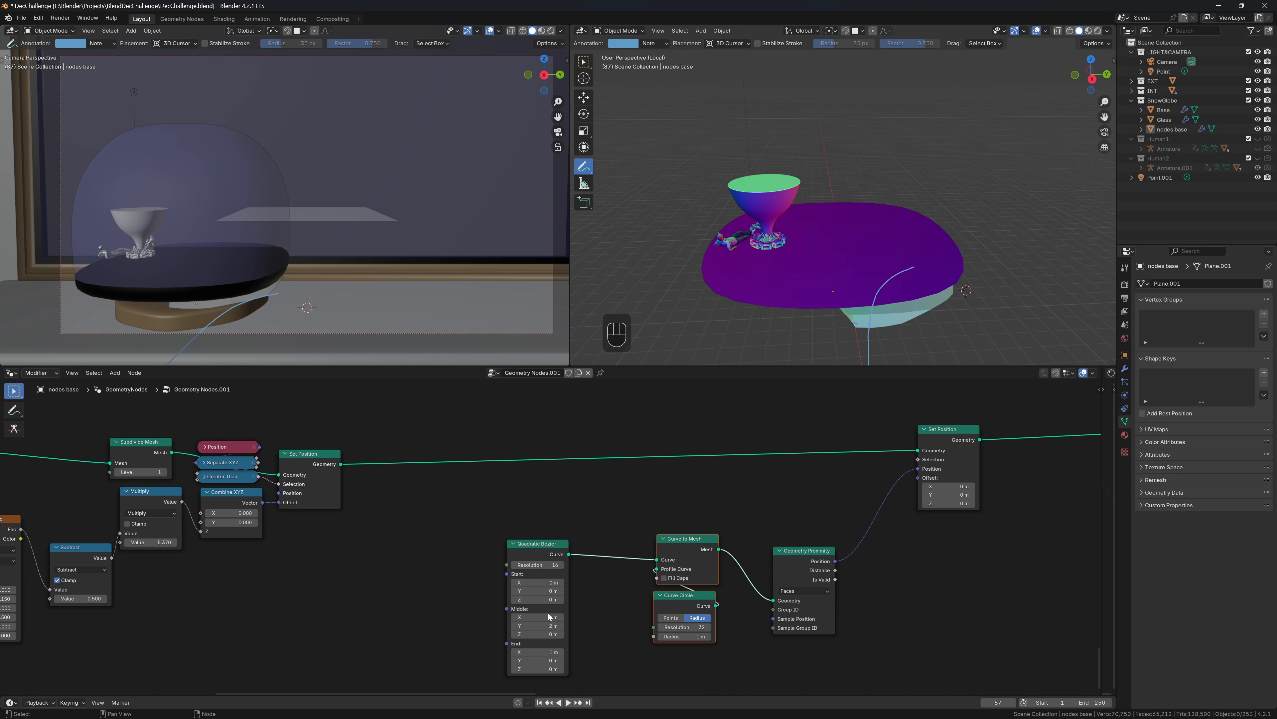
Set the Bézier Middle point Z to 2 m and zero the remaining coordinates
{"action": "left_click_drag", "start_coordinate": [544, 625], "coordinate": [541, 634]}
{"action": "type", "text": "2"}
{"action": "key", "text": "Return"}
{"action": "type", "text": "0"}
{"action": "key", "text": "Tab"}
{"action": "key", "text": "Tab"}
{"action": "key", "text": "Tab"}
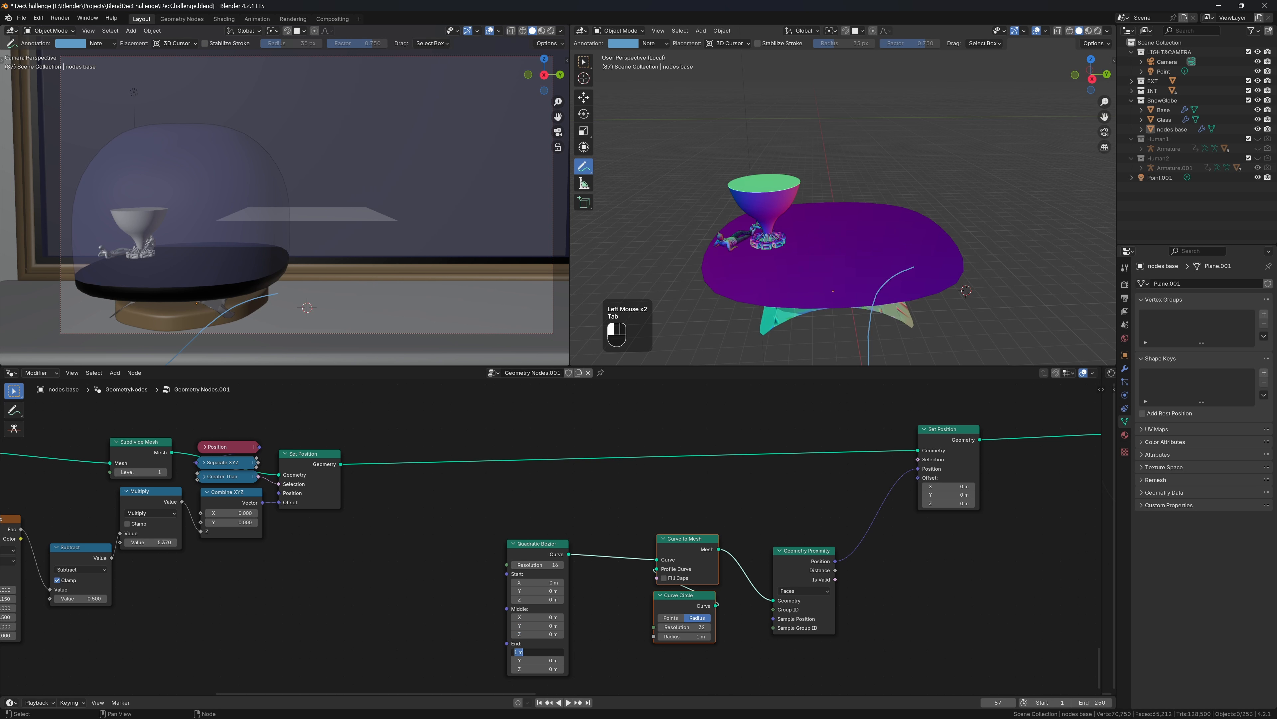
{"action": "type", "text": "0"}
{"action": "key", "text": "Tab"}
{"action": "type", "text": "0"}
{"action": "key", "text": "Tab"}
{"action": "key", "text": "Tab"}
{"action": "type", "text": "0"}
{"action": "key", "text": "Return"}
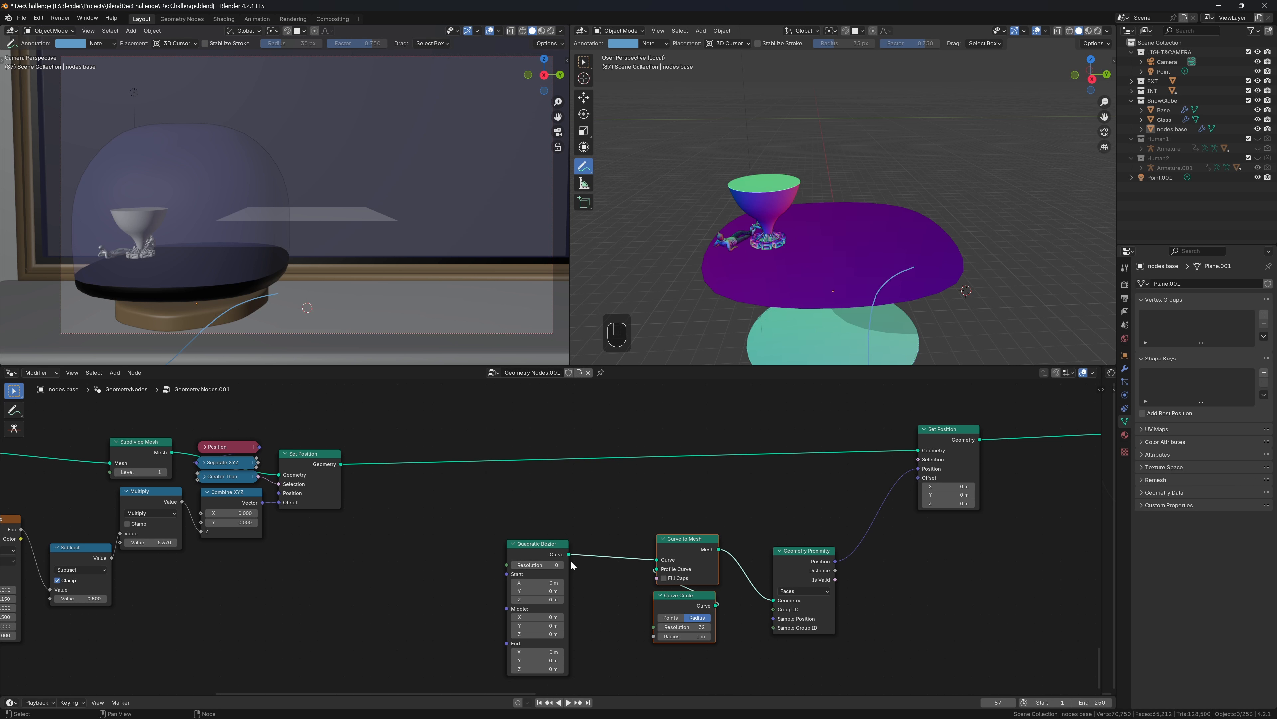
Insert Transform Geometry on the curve link with Translation Z 2.35 m, and unlink Geometry Proximity from Set Position
{"action": "key", "text": "shift+a"}
{"action": "type", "text": "tr"}
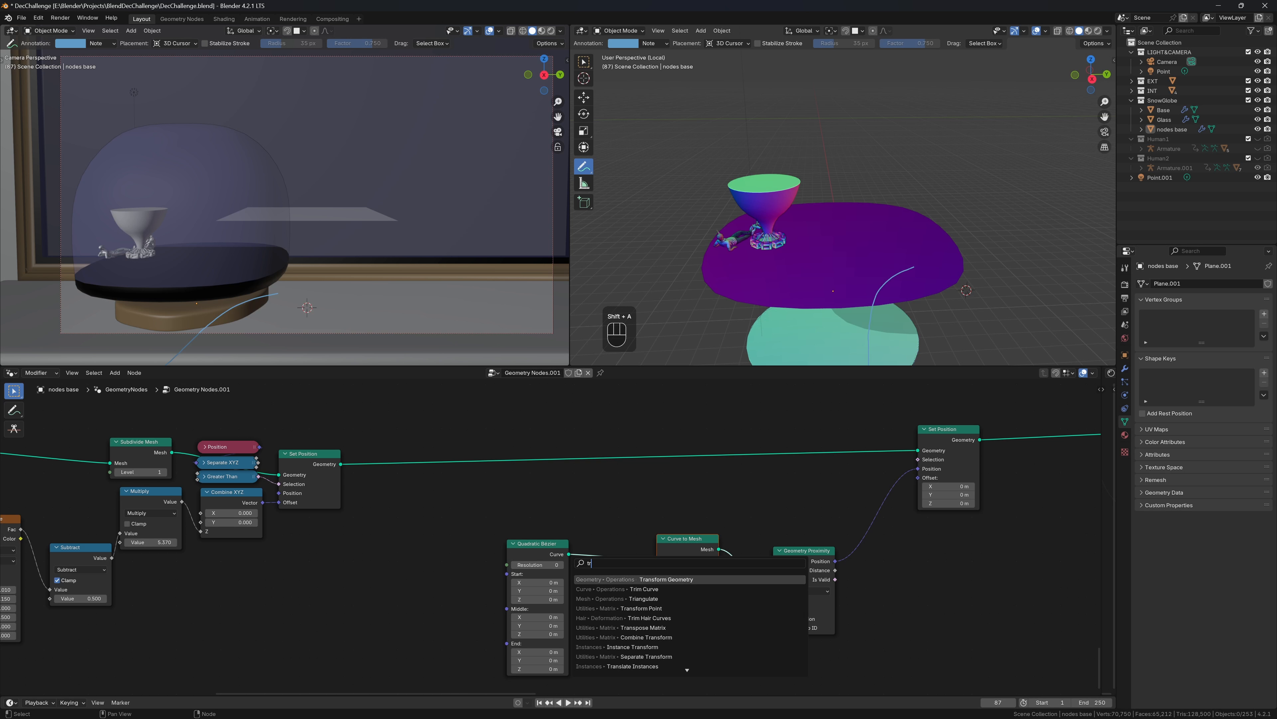
{"action": "key", "text": "Return"}
{"action": "left_click", "coordinate": [587, 535]}
{"action": "left_click_drag", "start_coordinate": [618, 602], "coordinate": [664, 602], "text": "shift"}
{"action": "left_click_drag", "start_coordinate": [617, 603], "coordinate": [658, 603], "text": "shift"}
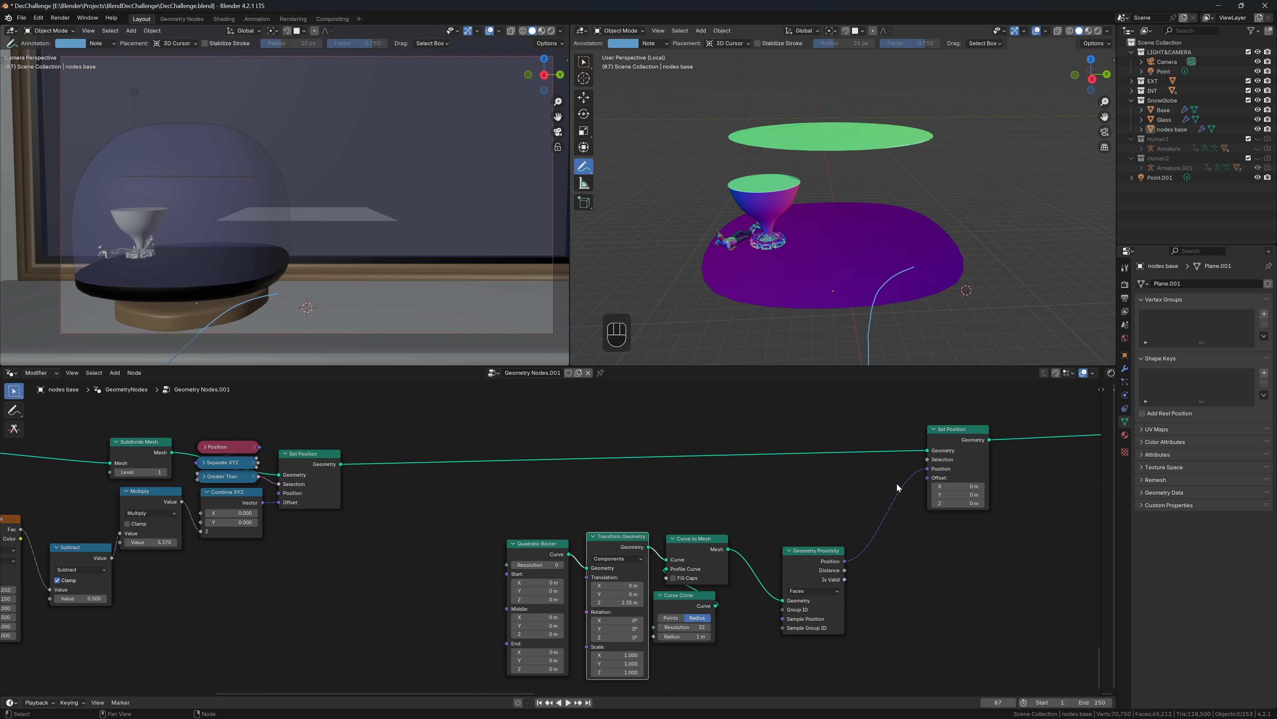
{"action": "left_click_drag", "start_coordinate": [928, 469], "coordinate": [486, 512]}
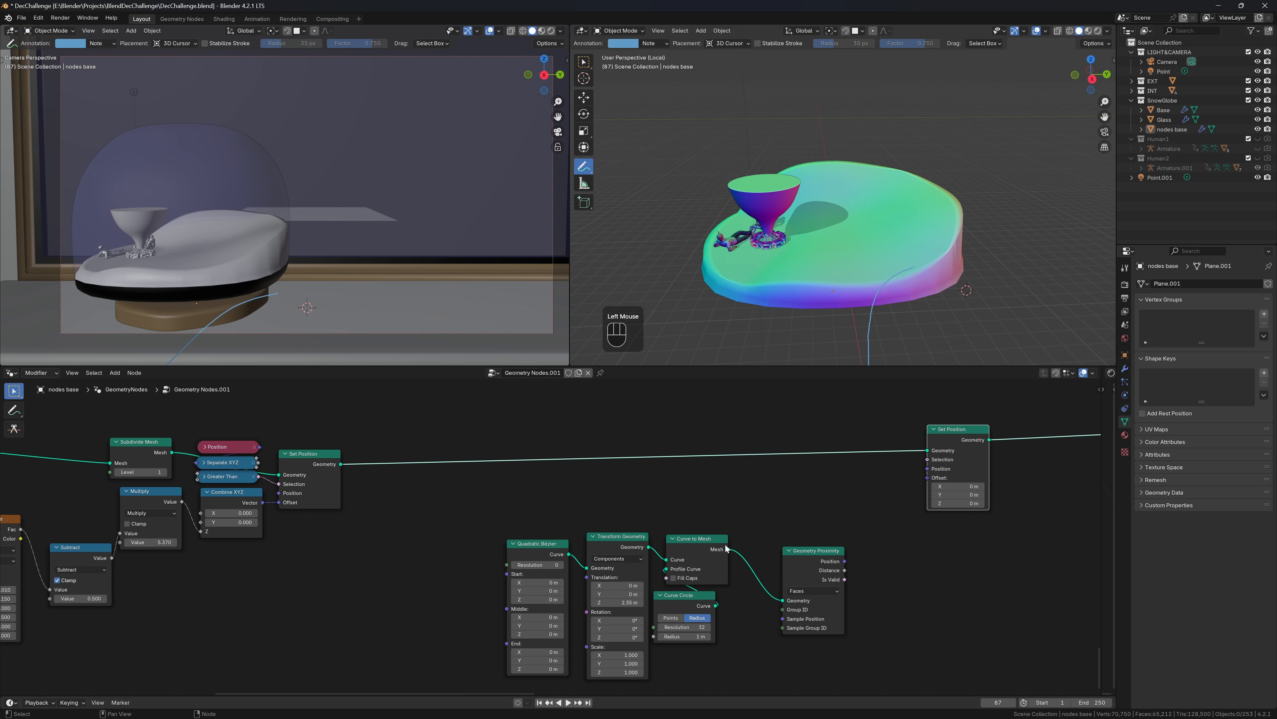
Replace Geometry Proximity with a Raycast targeting the curve mesh, Is Hit driving Set Position's Selection
{"action": "left_click", "coordinate": [800, 565]}
{"action": "key", "text": "ctrl+x"}
{"action": "left_click_drag", "start_coordinate": [731, 549], "coordinate": [741, 553]}
{"action": "type", "text": "rayca"}
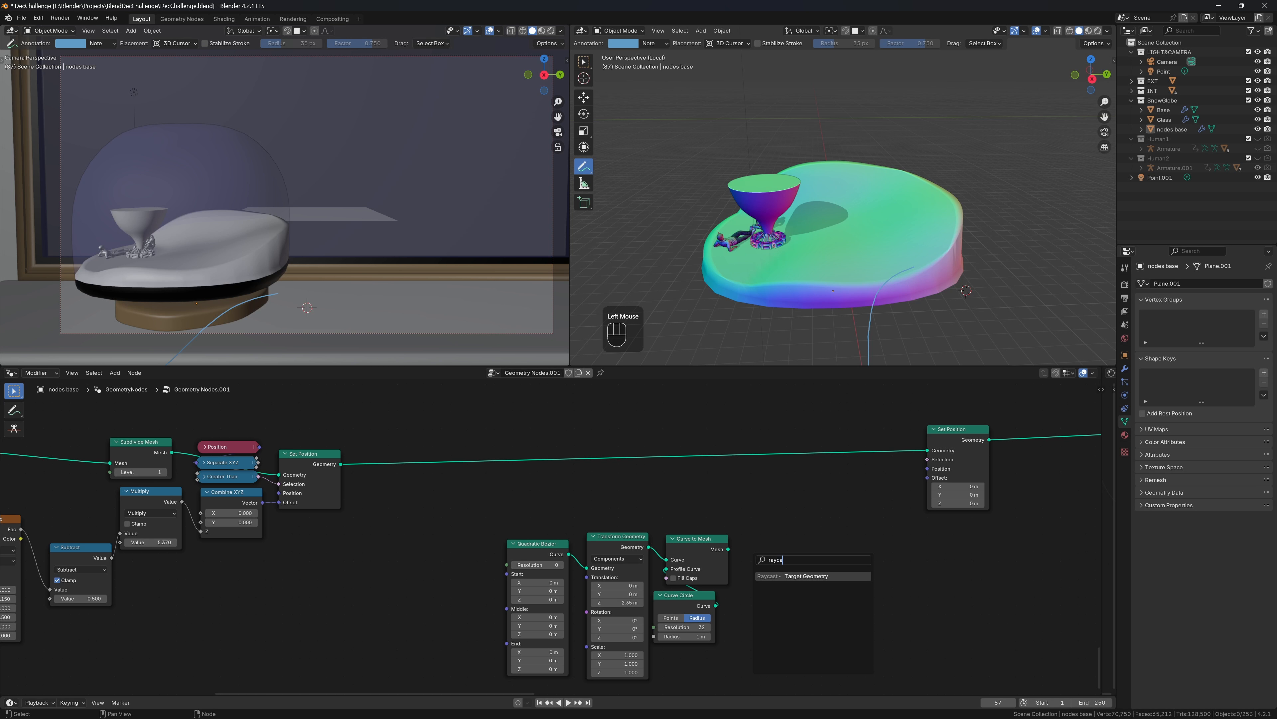
{"action": "left_click", "coordinate": [806, 575]}
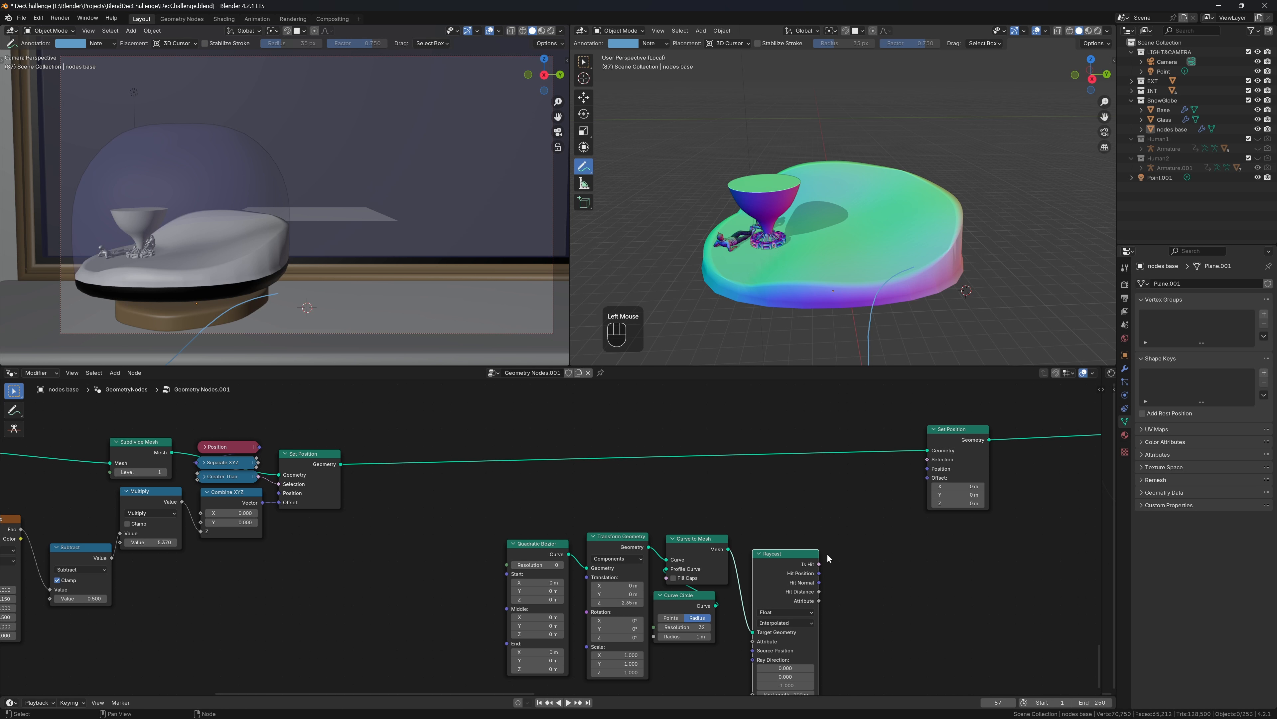
{"action": "left_click_drag", "start_coordinate": [820, 564], "coordinate": [927, 459]}
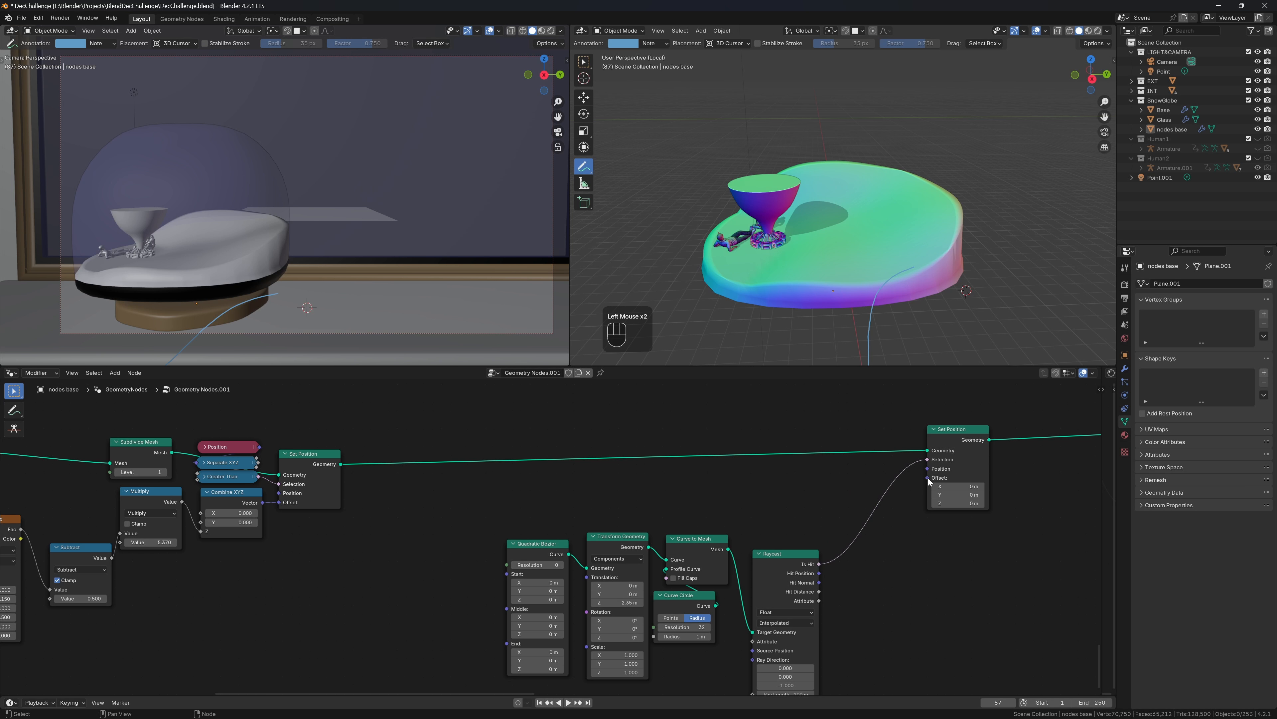
Give Set Position a downward Offset Z and set Raycast's data type to Vector
{"action": "left_click_drag", "start_coordinate": [958, 503], "coordinate": [945, 503], "text": "shift"}
{"action": "middle_click_drag", "start_coordinate": [866, 549], "coordinate": [870, 502]}
{"action": "left_click", "coordinate": [788, 563]}
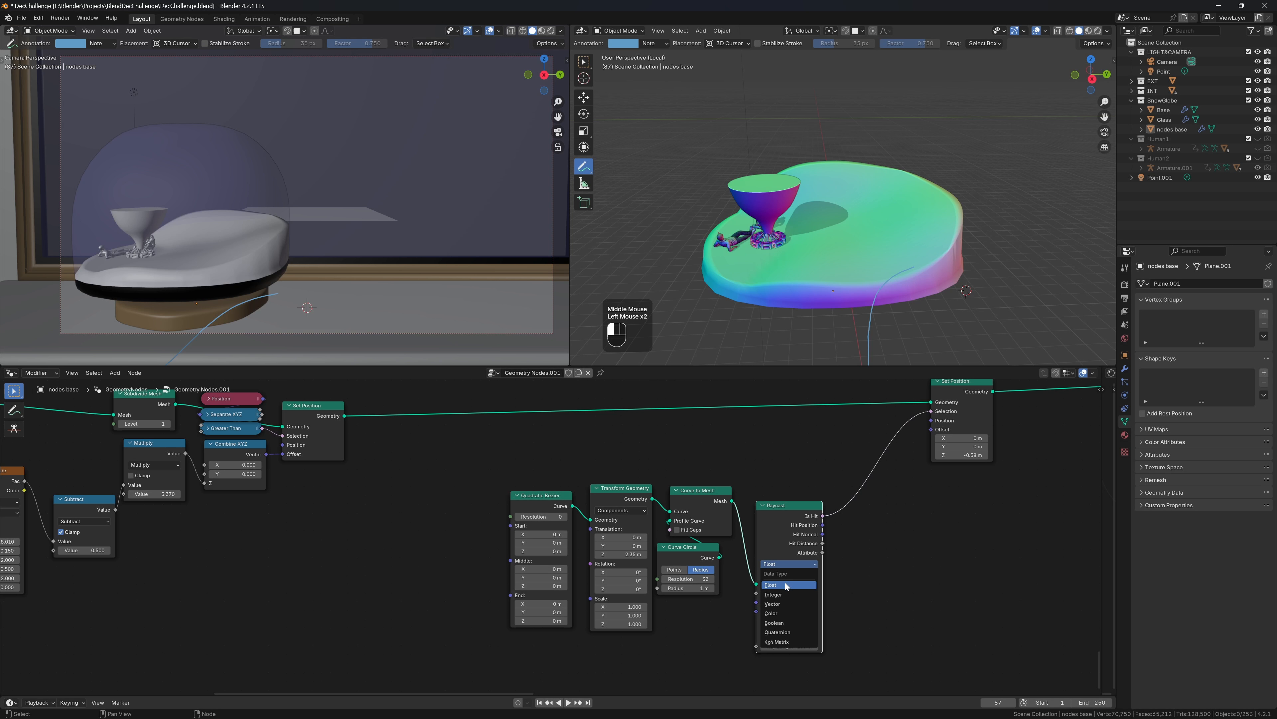
{"action": "left_click", "coordinate": [782, 604]}
Rearrange the Curve Circle and Curve to Mesh nodes and fine-tune the cut
{"action": "left_click_drag", "start_coordinate": [698, 549], "coordinate": [634, 557]}
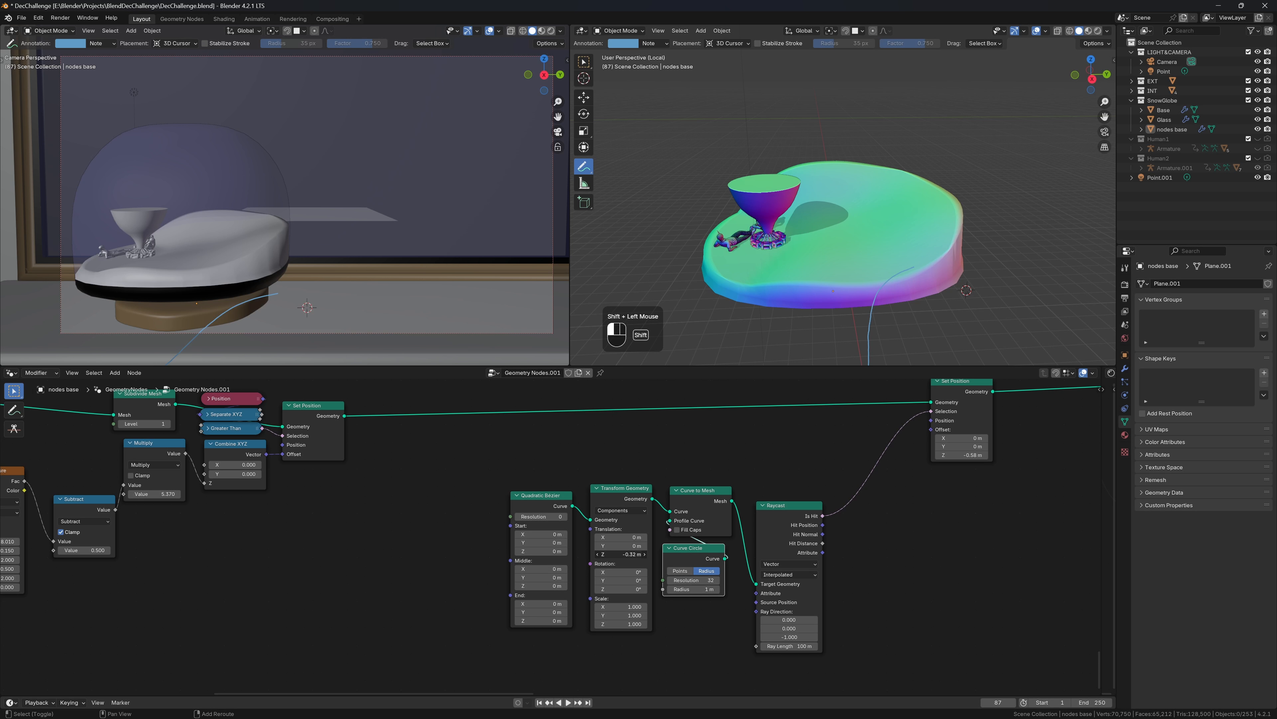
{"action": "left_click_drag", "start_coordinate": [635, 556], "coordinate": [634, 557], "text": "shift"}
{"action": "left_click_drag", "start_coordinate": [731, 502], "coordinate": [1030, 516]}
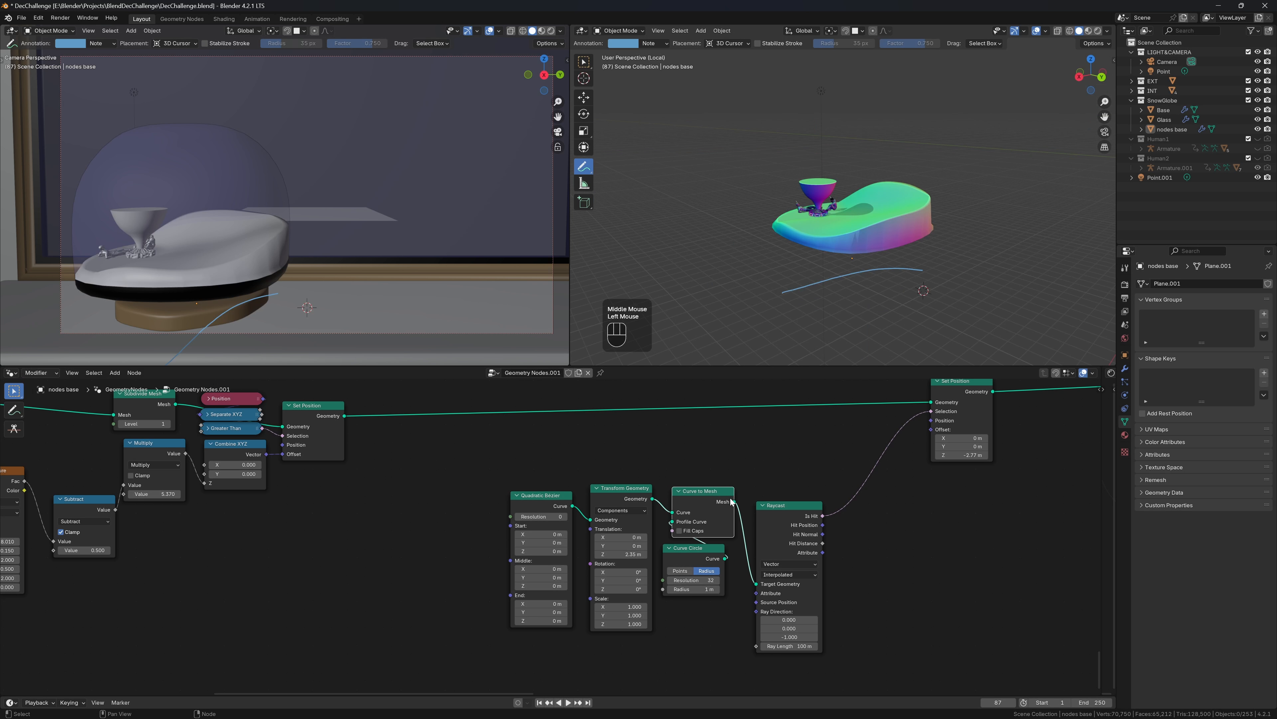
{"action": "left_click", "coordinate": [736, 504]}
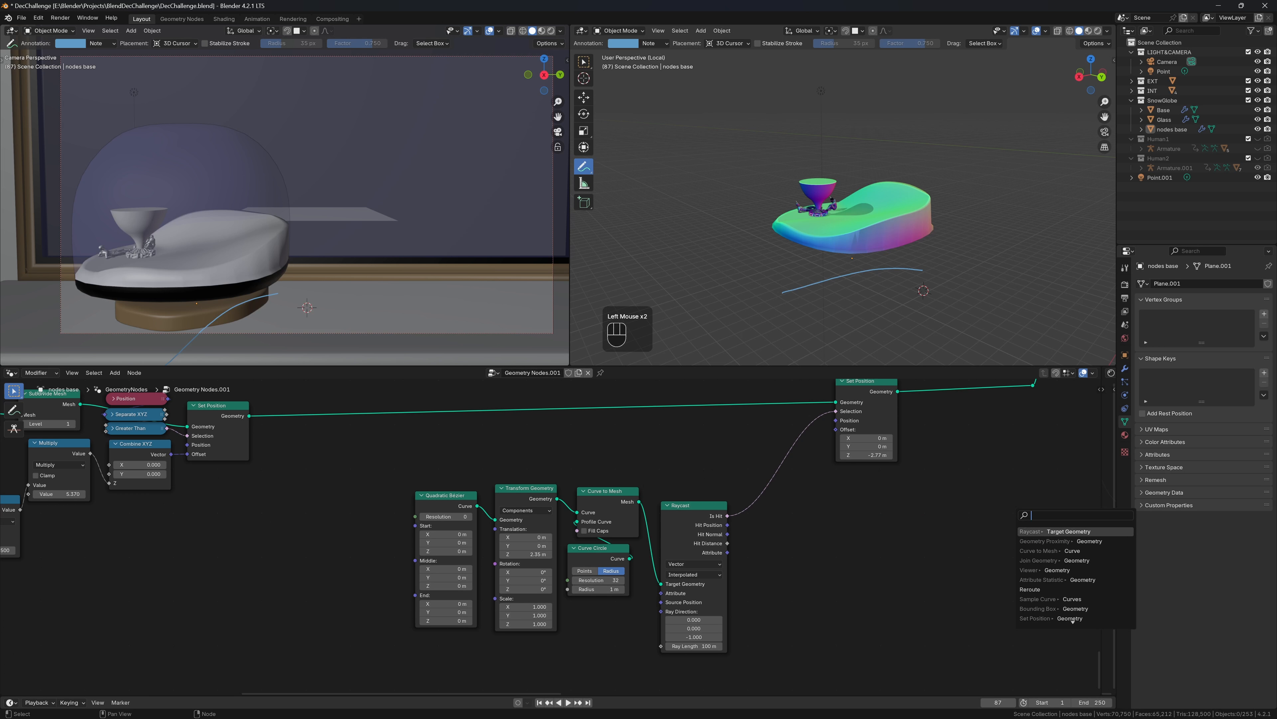
Preview the curve mesh with a Viewer node and set Quadratic Bézier Start Y to -2 m and End Y to 2 m
{"action": "left_click", "coordinate": [1057, 570]}
{"action": "key", "text": "ctrl+z"}
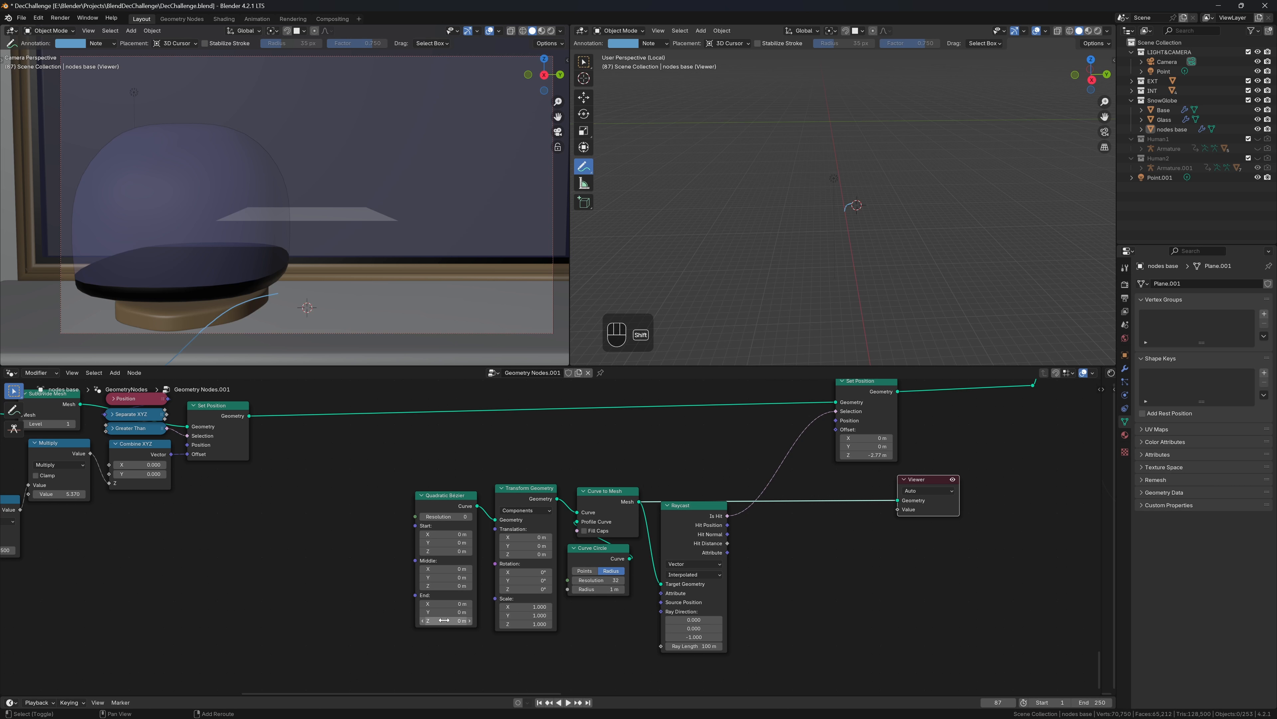
{"action": "left_click", "coordinate": [446, 534]}
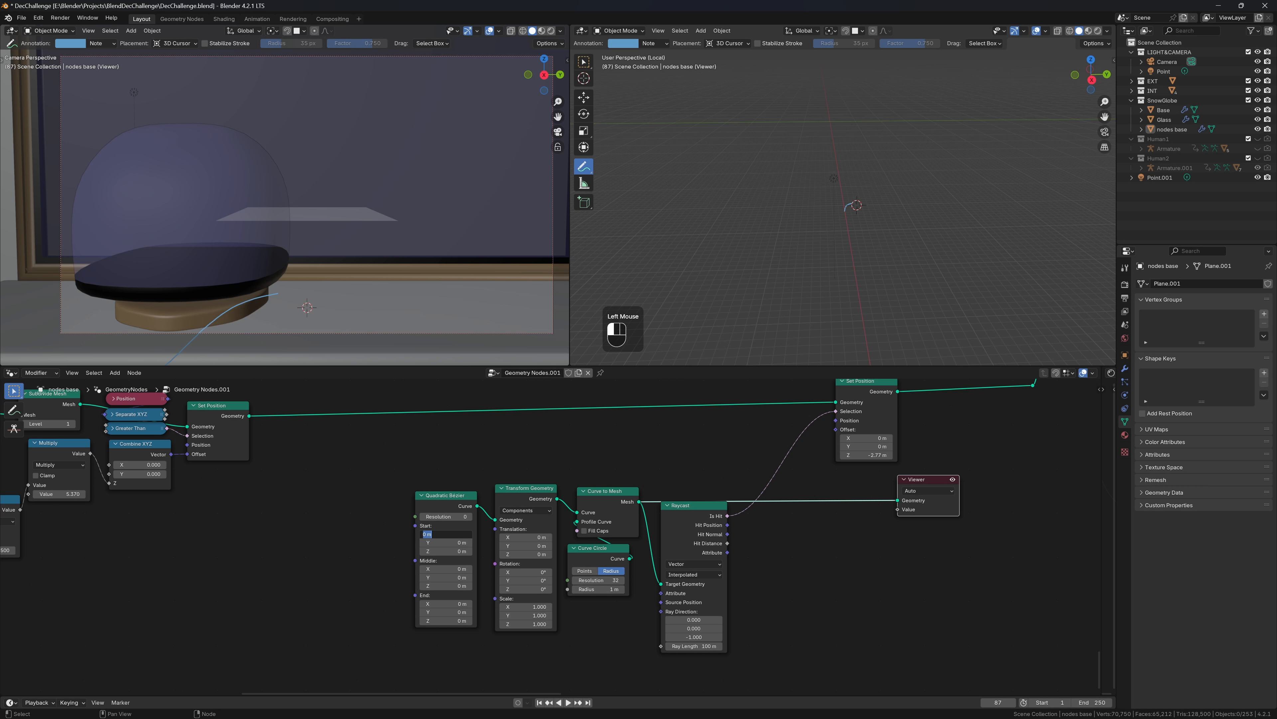
{"action": "key", "text": "Tab"}
{"action": "type", "text": "-"}
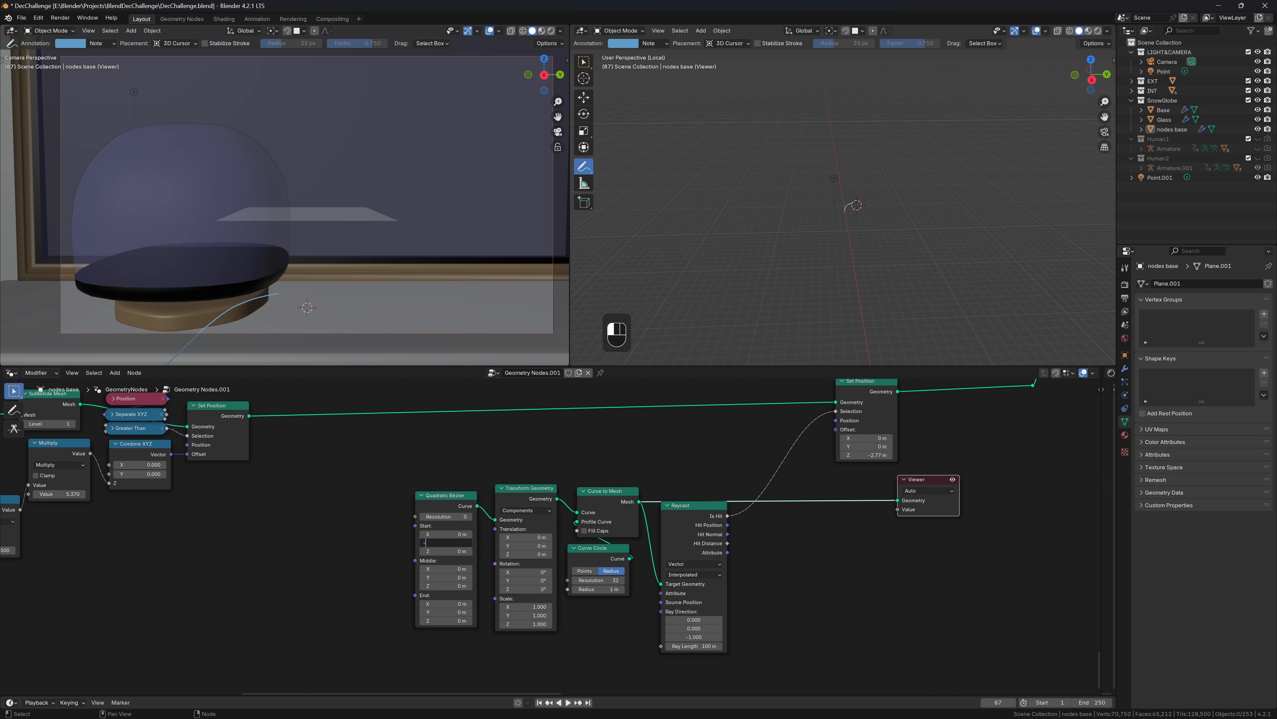
{"action": "key", "text": "Tab"}
{"action": "key", "text": "Tab"}
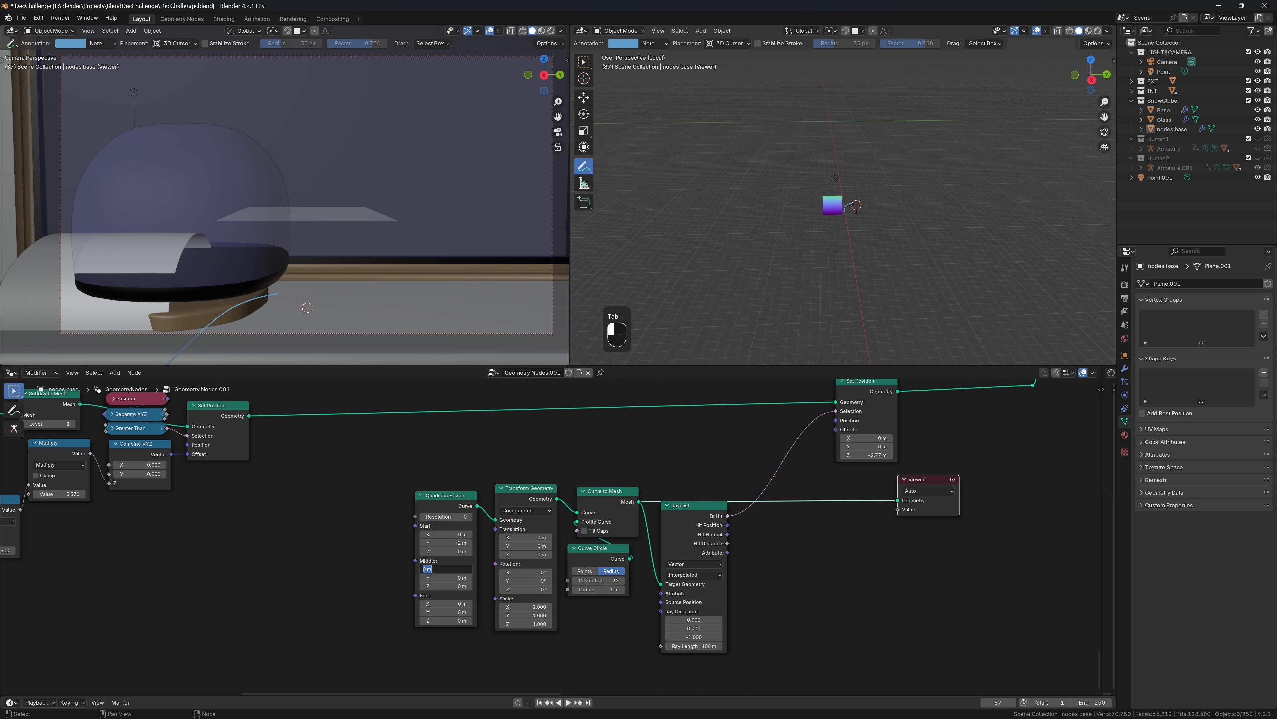
{"action": "key", "text": "Tab"}
{"action": "key", "text": "Tab"}
{"action": "key", "text": "Tab"}
{"action": "key", "text": "Tab"}
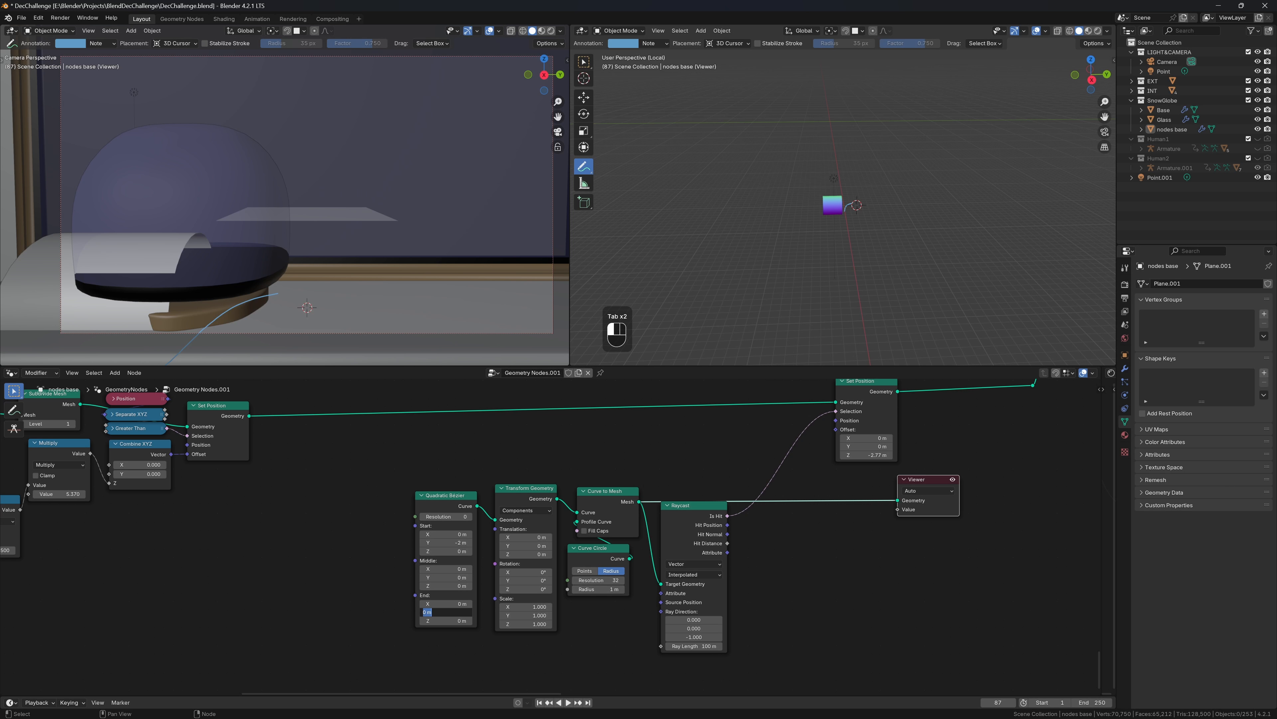
{"action": "type", "text": "2"}
{"action": "key", "text": "Return"}
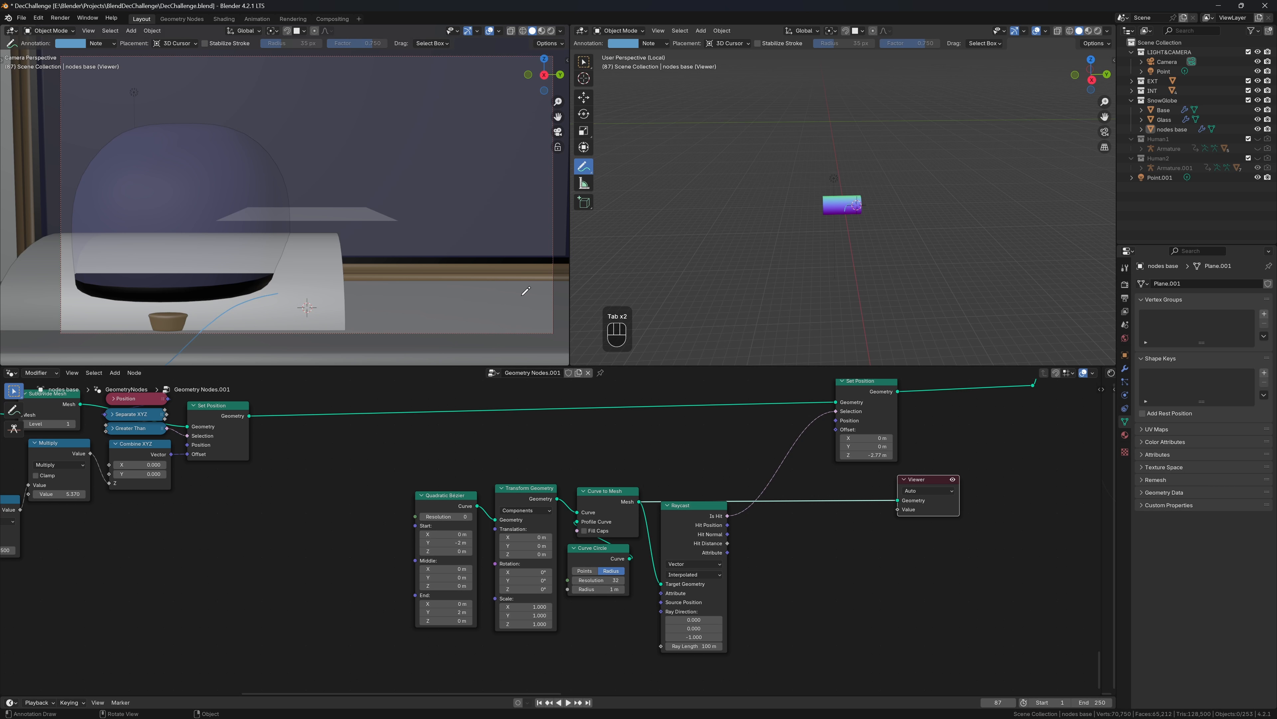
Turn off the Viewer preview and view the base from above
{"action": "scroll", "coordinate": [986, 246], "scroll_direction": "up", "scroll_amount": 6}
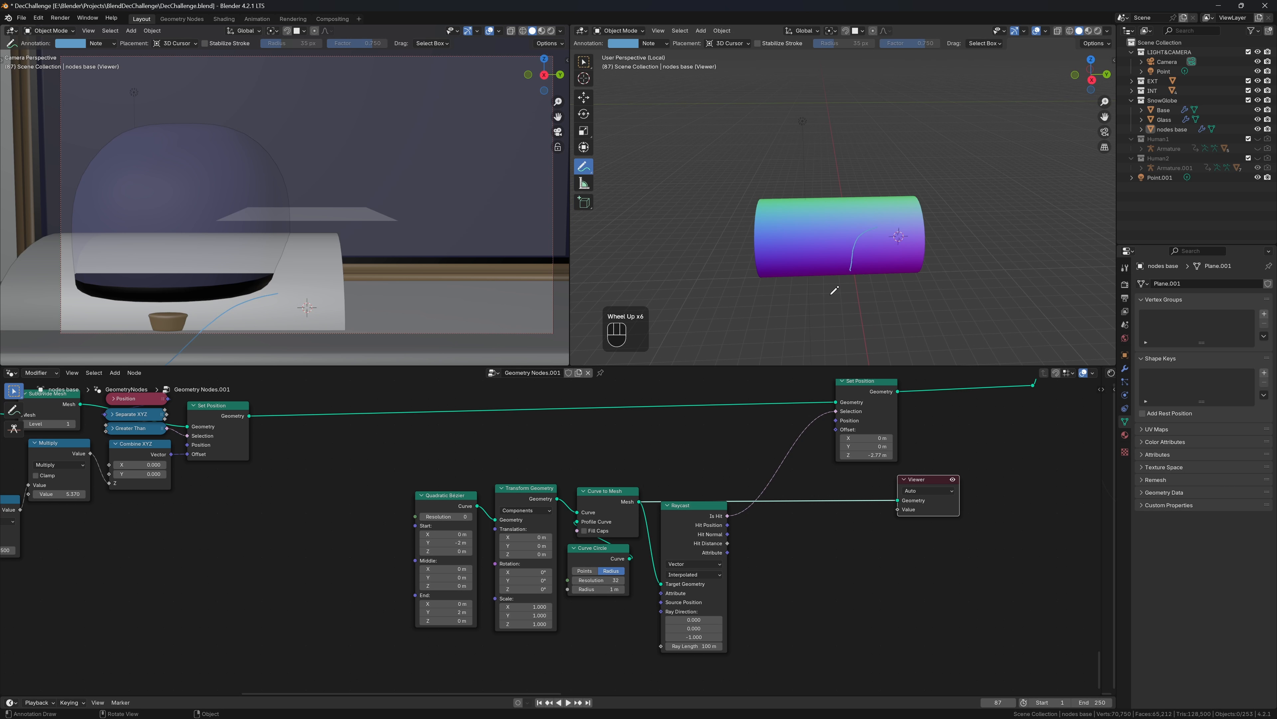
{"action": "middle_click_drag", "start_coordinate": [987, 247], "coordinate": [870, 261]}
{"action": "scroll", "coordinate": [870, 261], "scroll_direction": "up", "scroll_amount": 1}
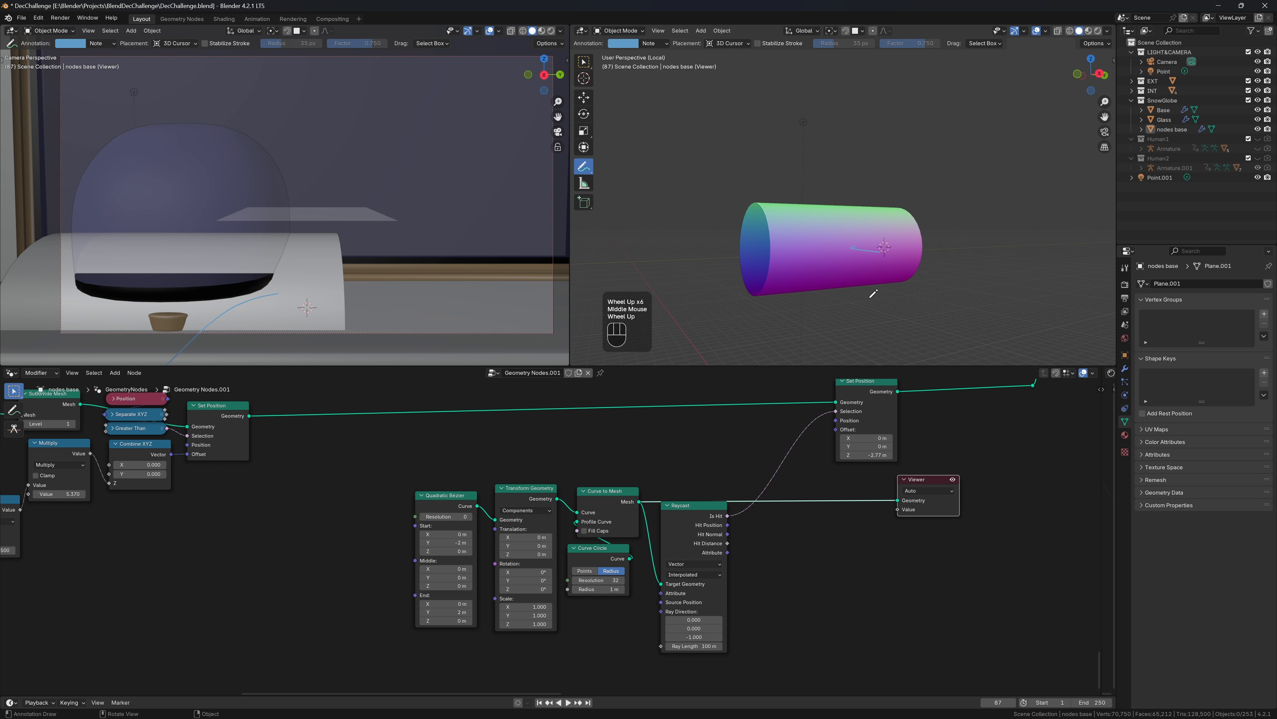
{"action": "left_click", "coordinate": [952, 480]}
{"action": "middle_click_drag", "start_coordinate": [959, 449], "coordinate": [932, 468]}
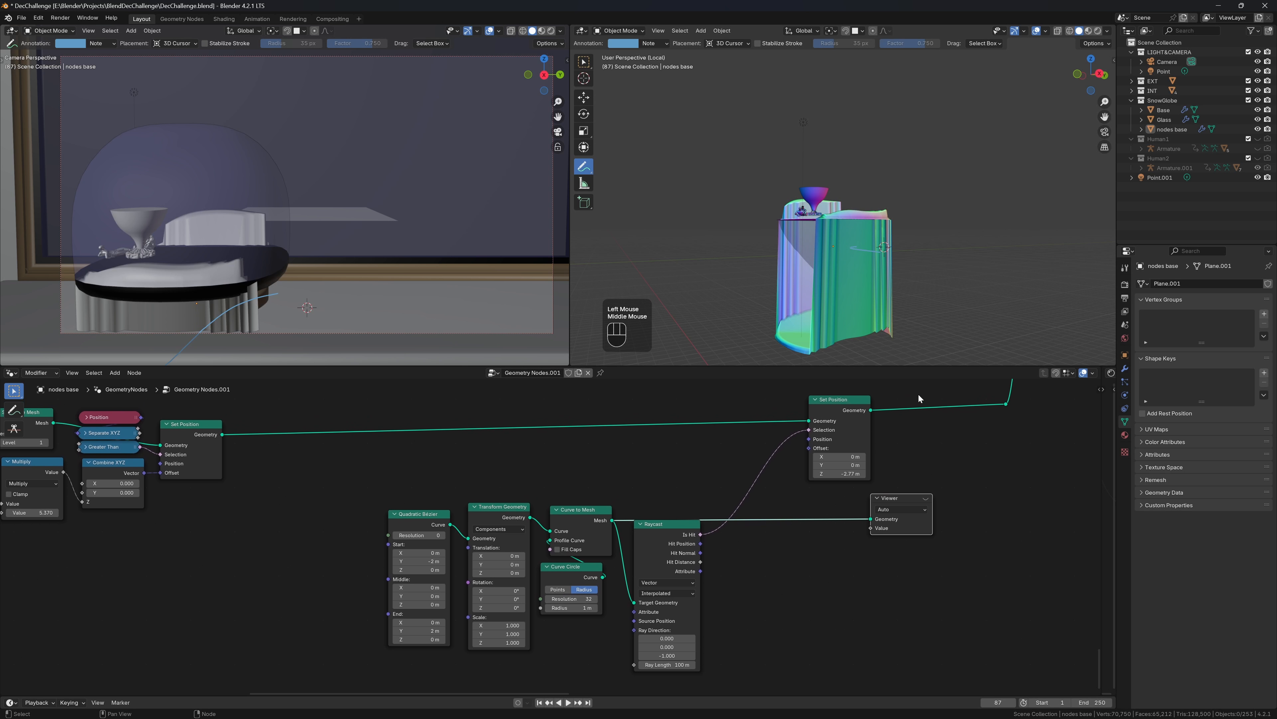
{"action": "middle_click_drag", "start_coordinate": [931, 240], "coordinate": [941, 279]}
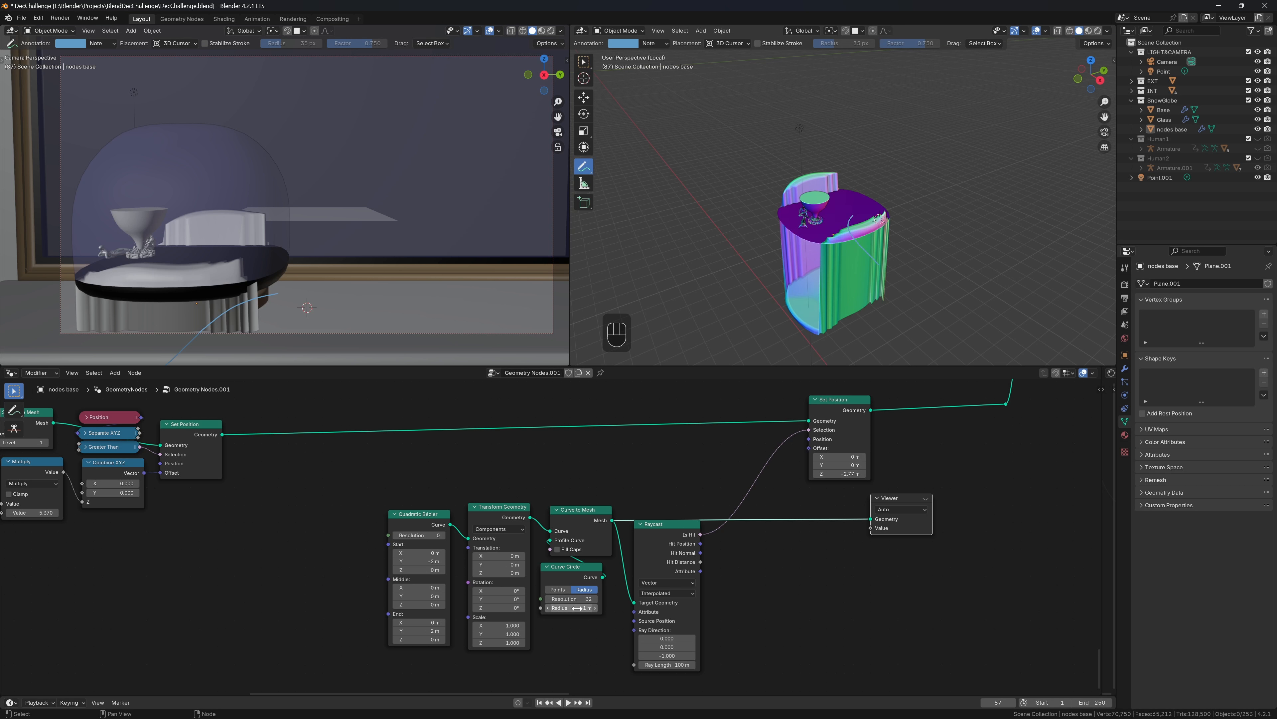
Shrink the Curve Circle radius to 0.04 m and set Set Position Offset Z to -0.07 m
{"action": "left_click_drag", "start_coordinate": [577, 608], "coordinate": [537, 608], "text": "shift"}
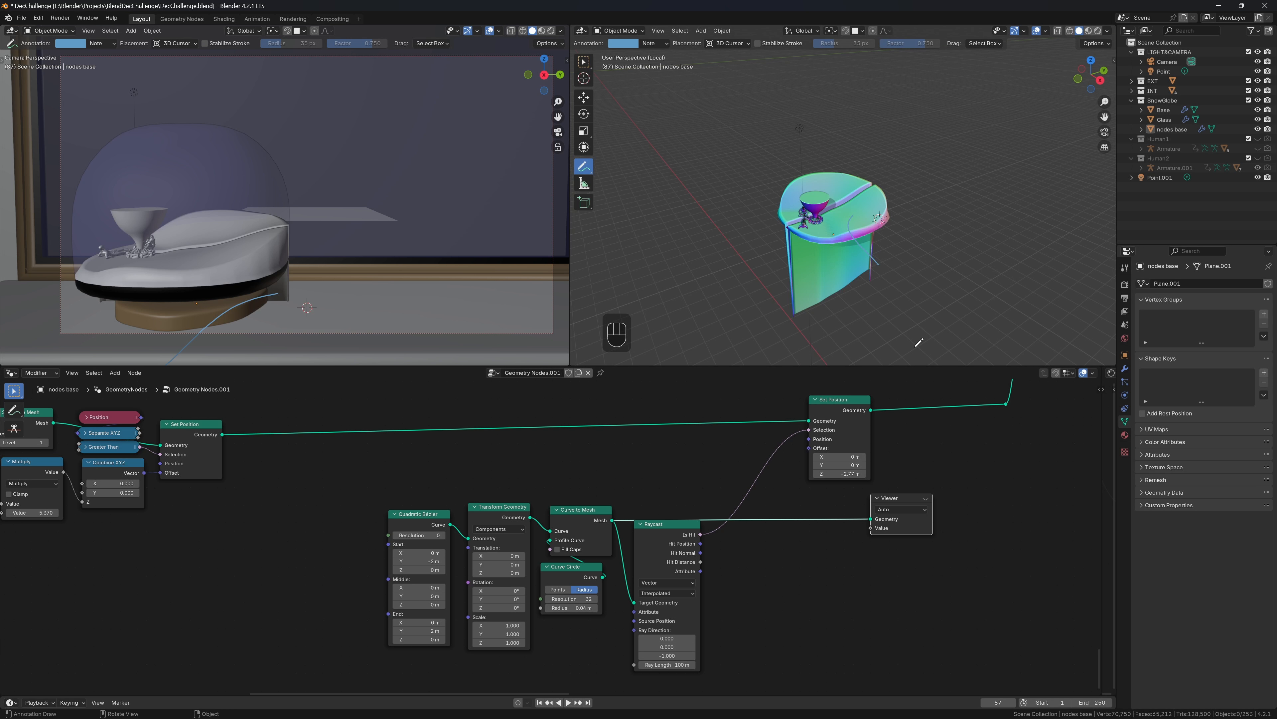
{"action": "scroll", "coordinate": [845, 251], "scroll_direction": "up", "scroll_amount": 2}
{"action": "left_click_drag", "start_coordinate": [843, 476], "coordinate": [856, 476], "text": "shift"}
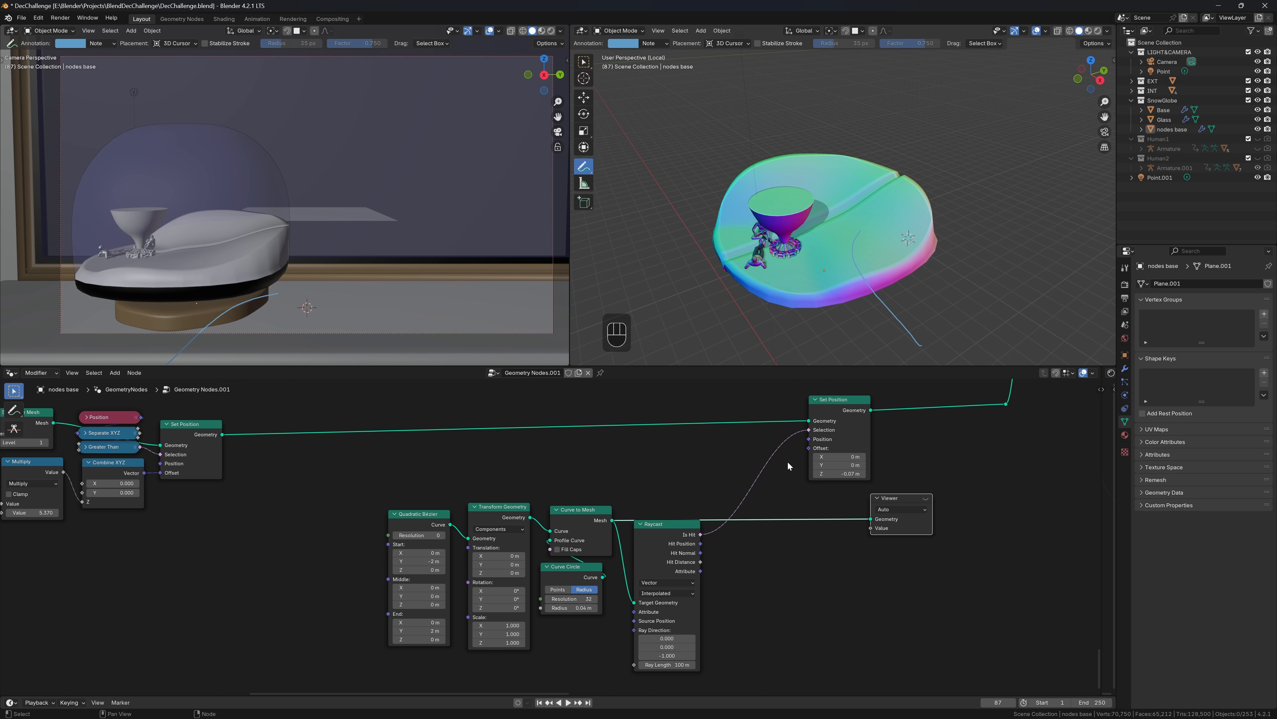
{"action": "middle_click_drag", "start_coordinate": [846, 182], "coordinate": [920, 241]}
{"action": "scroll", "coordinate": [847, 193], "scroll_direction": "up", "scroll_amount": 2}
{"action": "scroll", "coordinate": [919, 227], "scroll_direction": "down", "scroll_amount": 2}
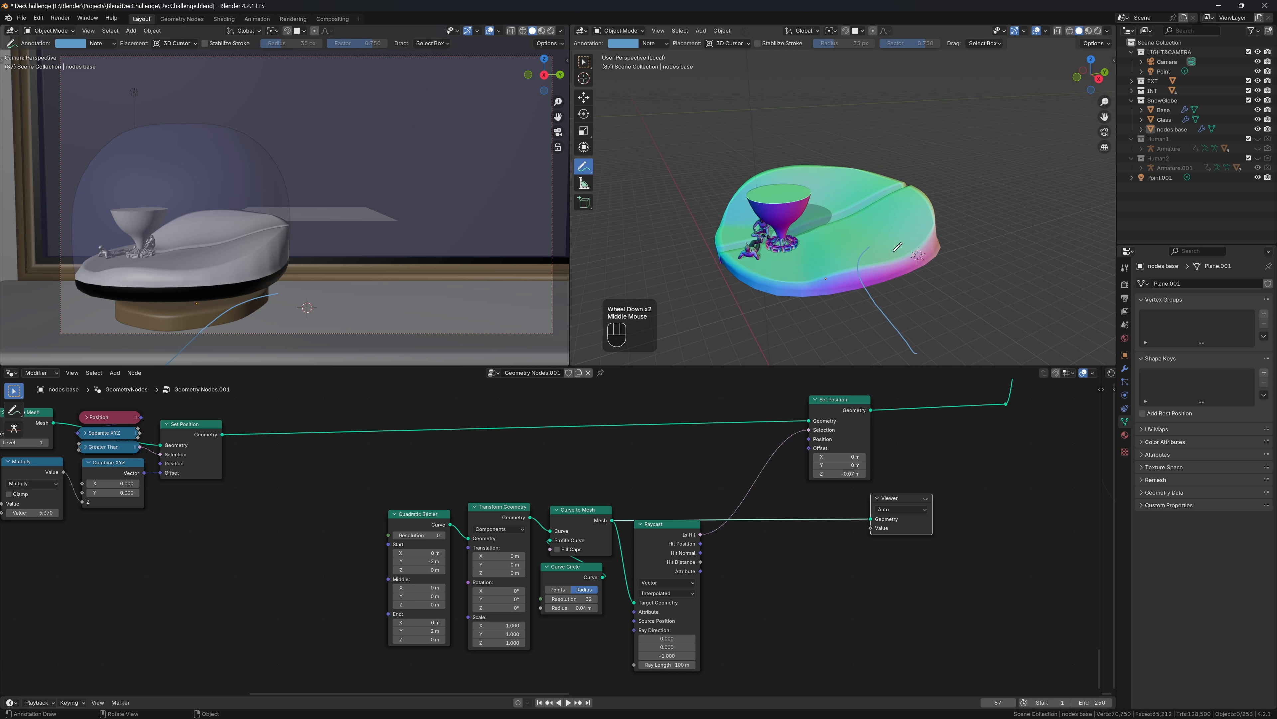
Widen the Curve Circle radius to 0.15 m and move the Bézier ends to X -0.38 m and 2.43 m
{"action": "key", "text": "shift"}
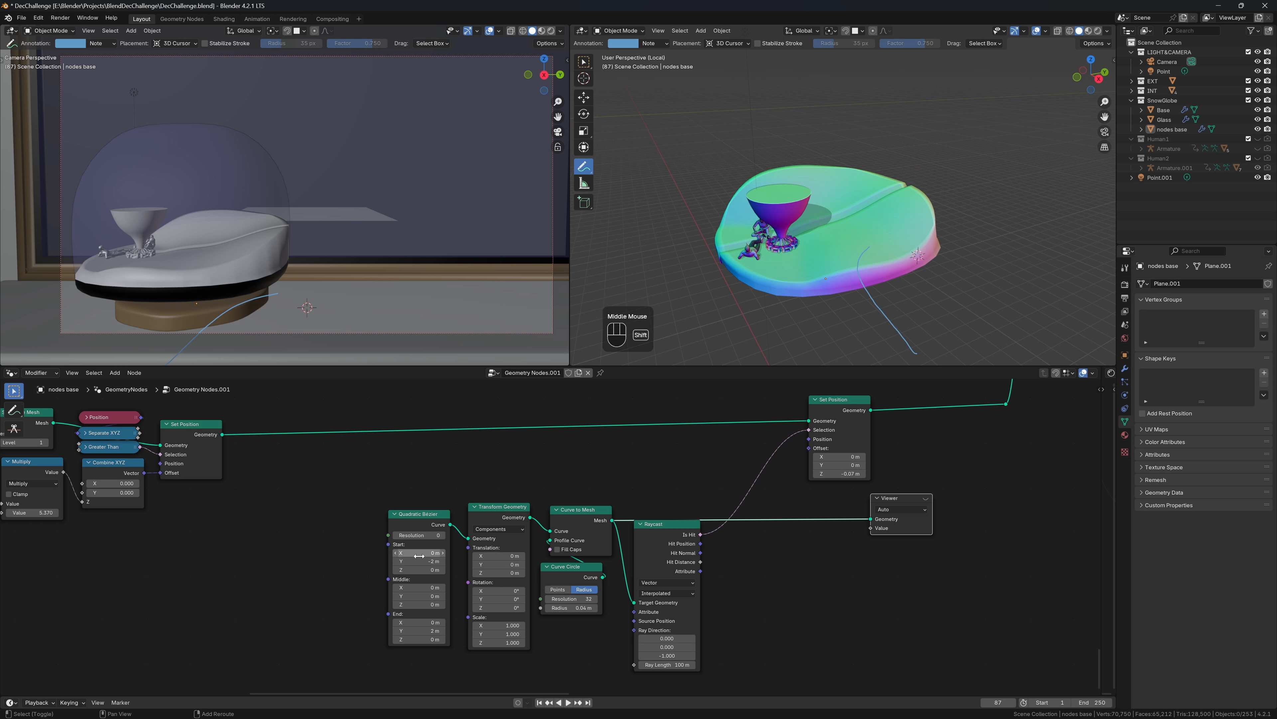
{"action": "left_click_drag", "start_coordinate": [425, 556], "coordinate": [324, 556], "text": "shift"}
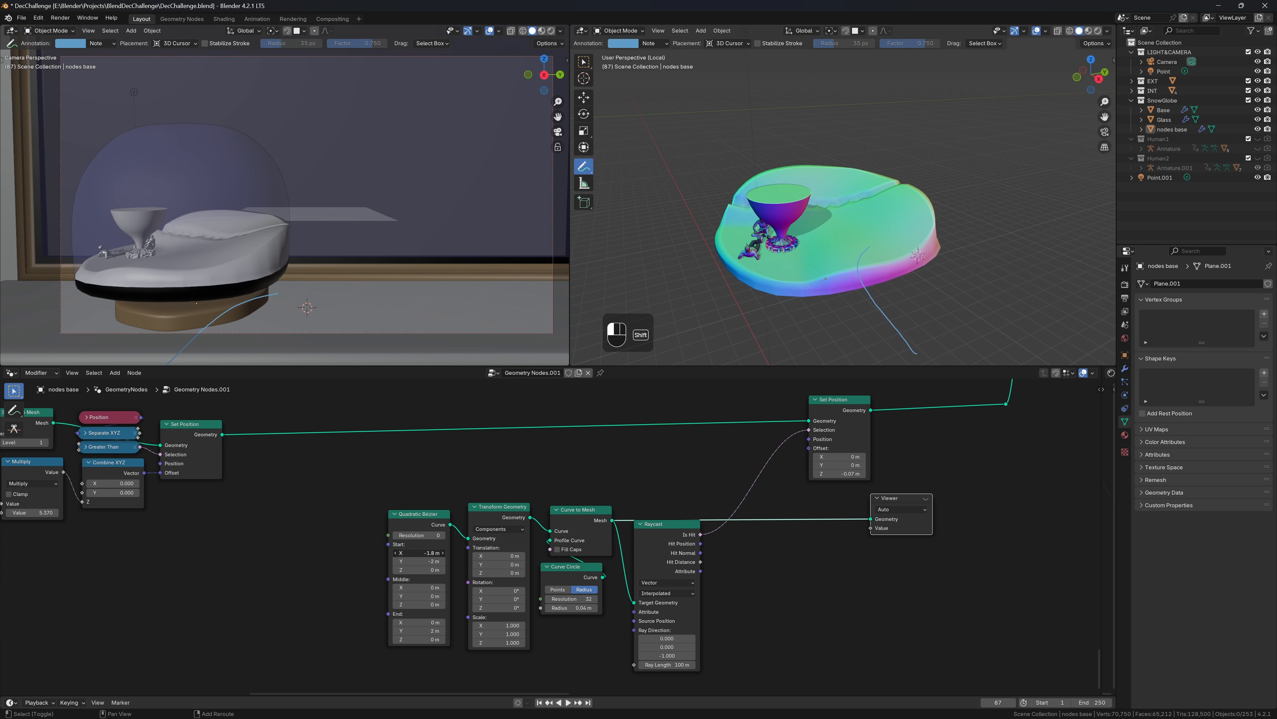
{"action": "left_click_drag", "start_coordinate": [421, 554], "coordinate": [578, 562], "text": "shift"}
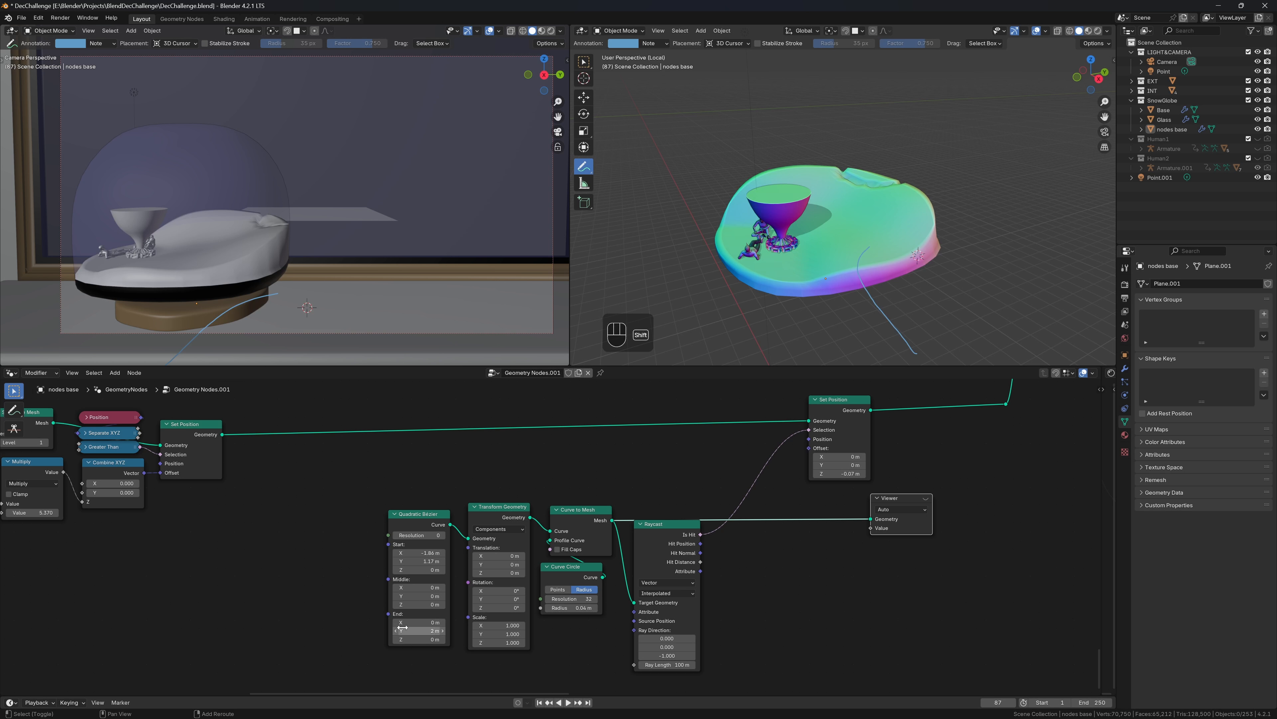
{"action": "left_click_drag", "start_coordinate": [424, 631], "coordinate": [332, 631], "text": "shift"}
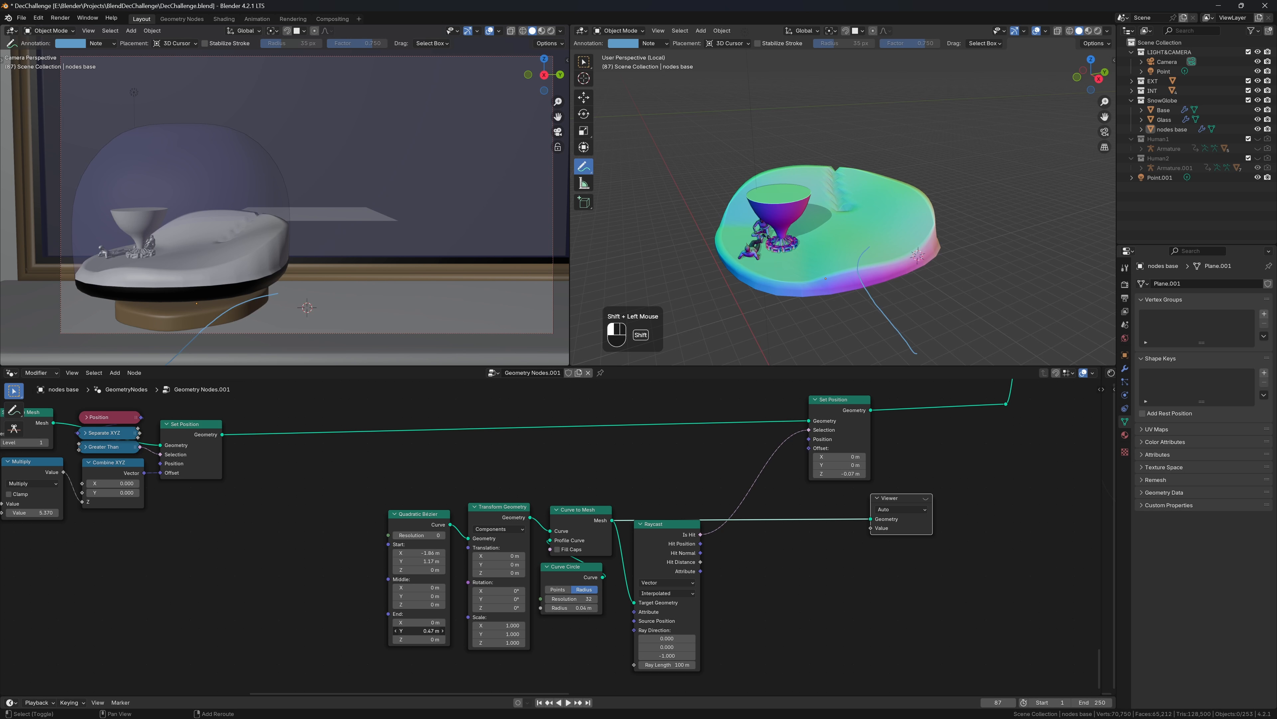
{"action": "left_click_drag", "start_coordinate": [420, 622], "coordinate": [469, 622], "text": "shift"}
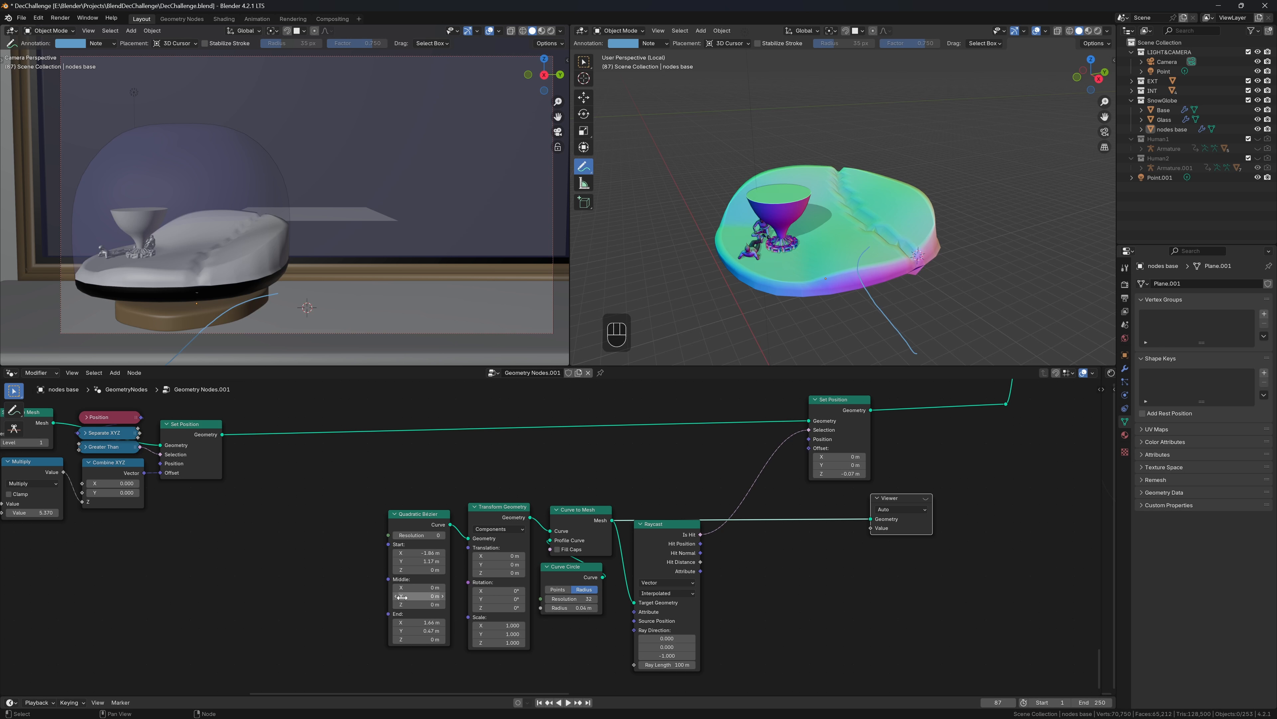
{"action": "left_click_drag", "start_coordinate": [592, 611], "coordinate": [624, 610], "text": "shift"}
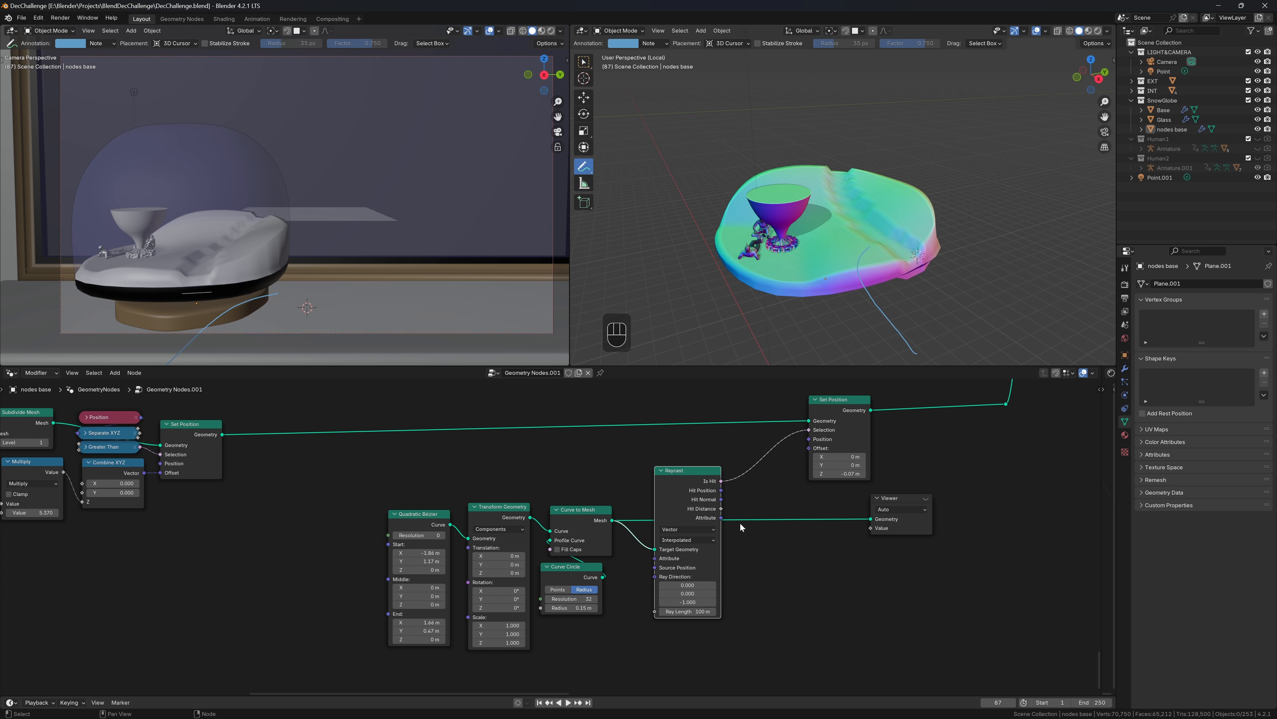
{"action": "left_click_drag", "start_coordinate": [421, 552], "coordinate": [490, 552], "text": "shift"}
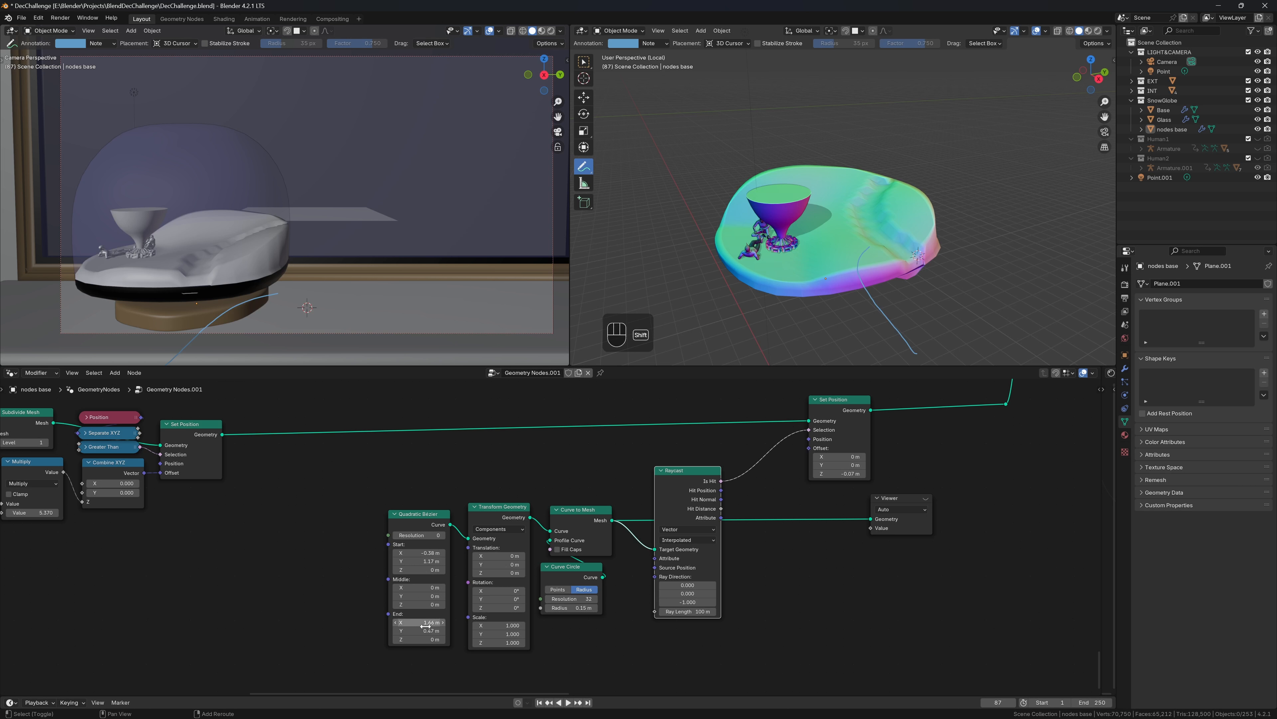
{"action": "left_click_drag", "start_coordinate": [420, 622], "coordinate": [428, 622], "text": "shift"}
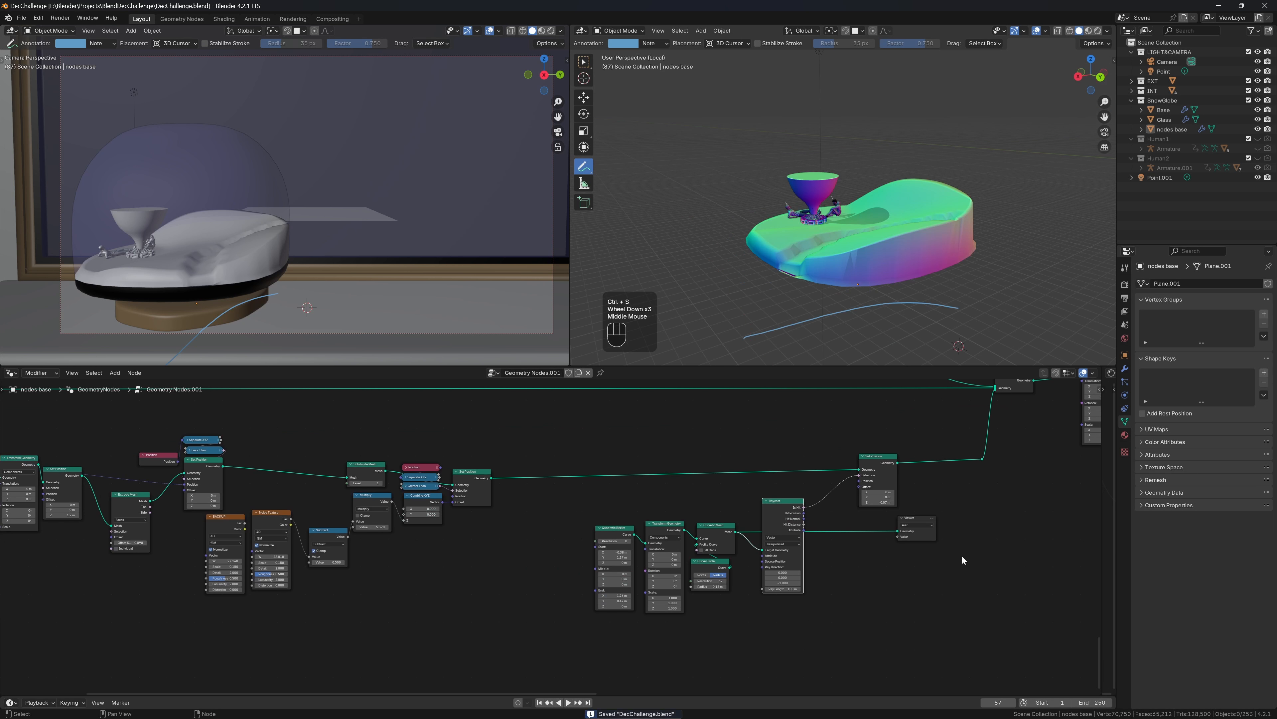
Add a Join Geometry node fed by the reroute and the Set Position output
{"action": "left_click_drag", "start_coordinate": [880, 481], "coordinate": [878, 499]}
{"action": "right_click_drag", "start_coordinate": [806, 493], "coordinate": [814, 464], "text": "shift"}
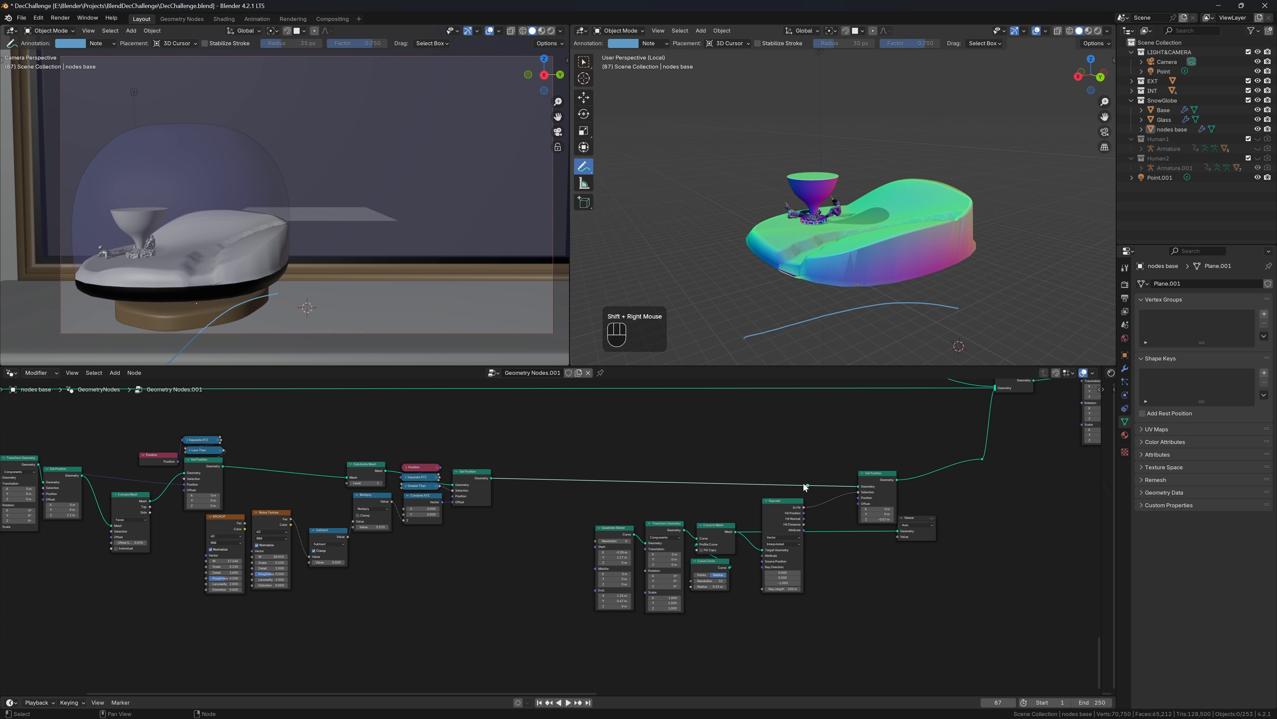
{"action": "key", "text": "shift+a"}
{"action": "type", "text": "join"}
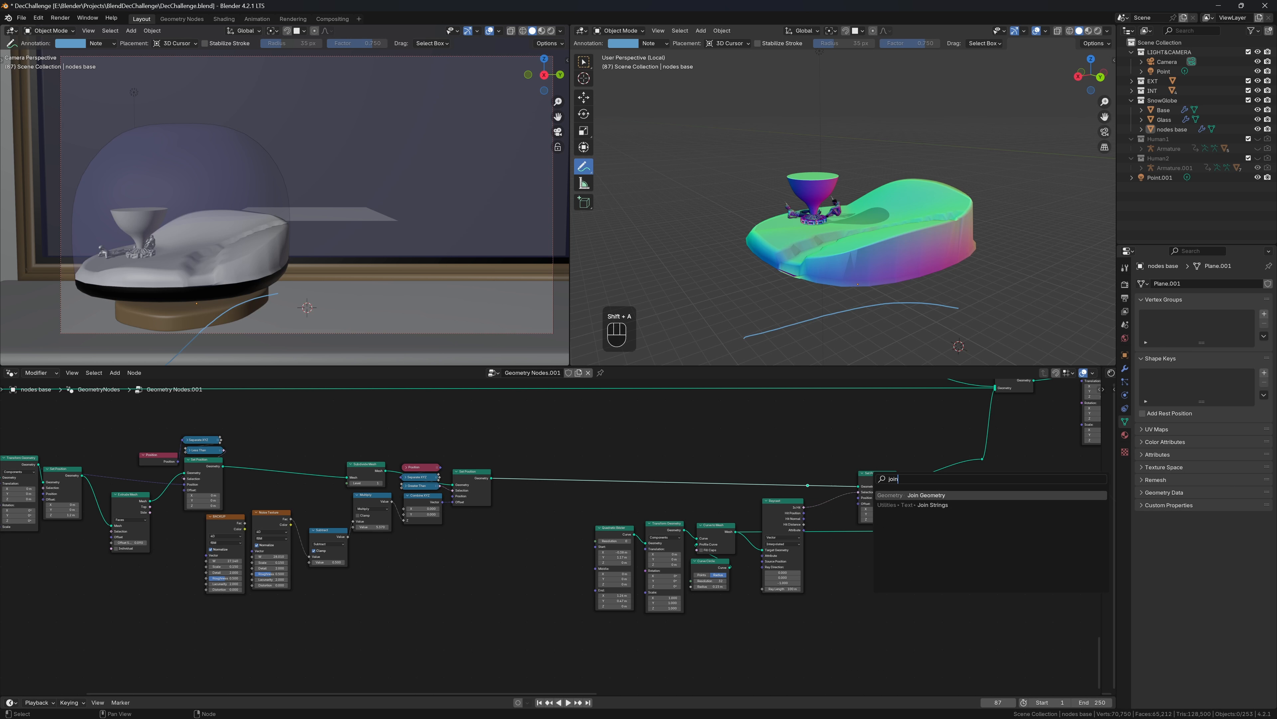
{"action": "key", "text": "Return"}
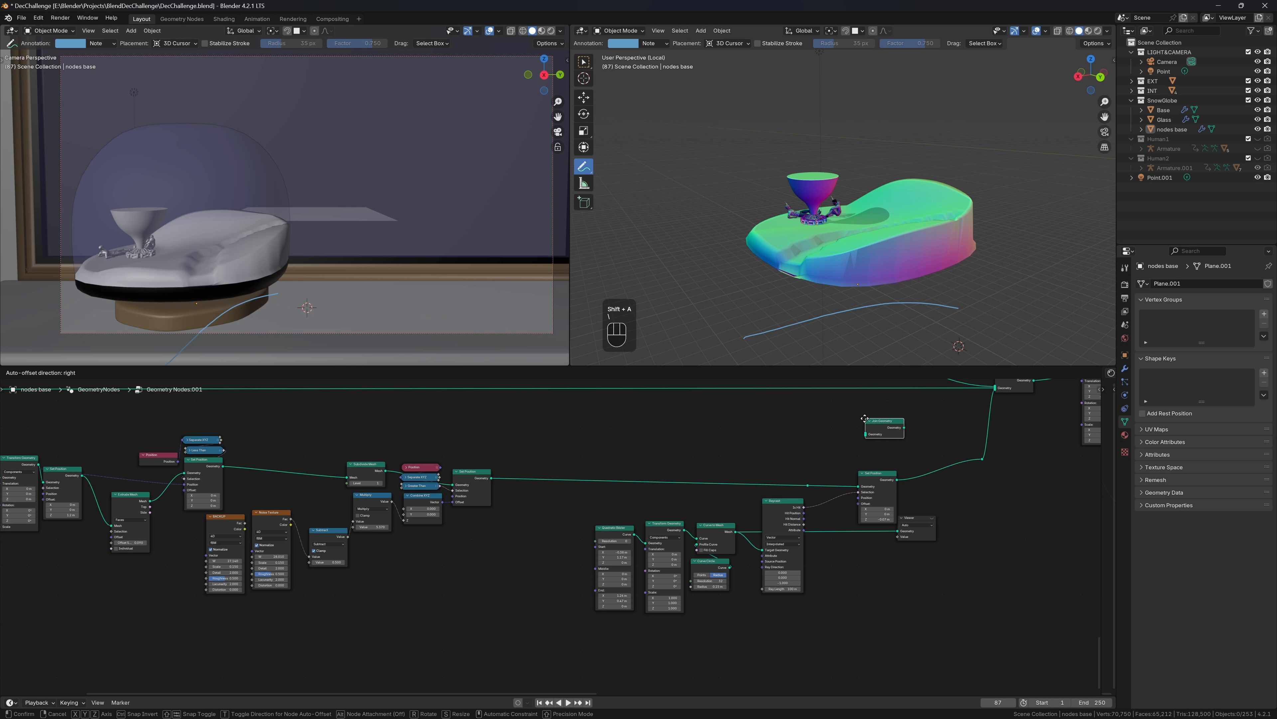
{"action": "left_click", "coordinate": [880, 426]}
{"action": "left_click_drag", "start_coordinate": [808, 485], "coordinate": [865, 435]}
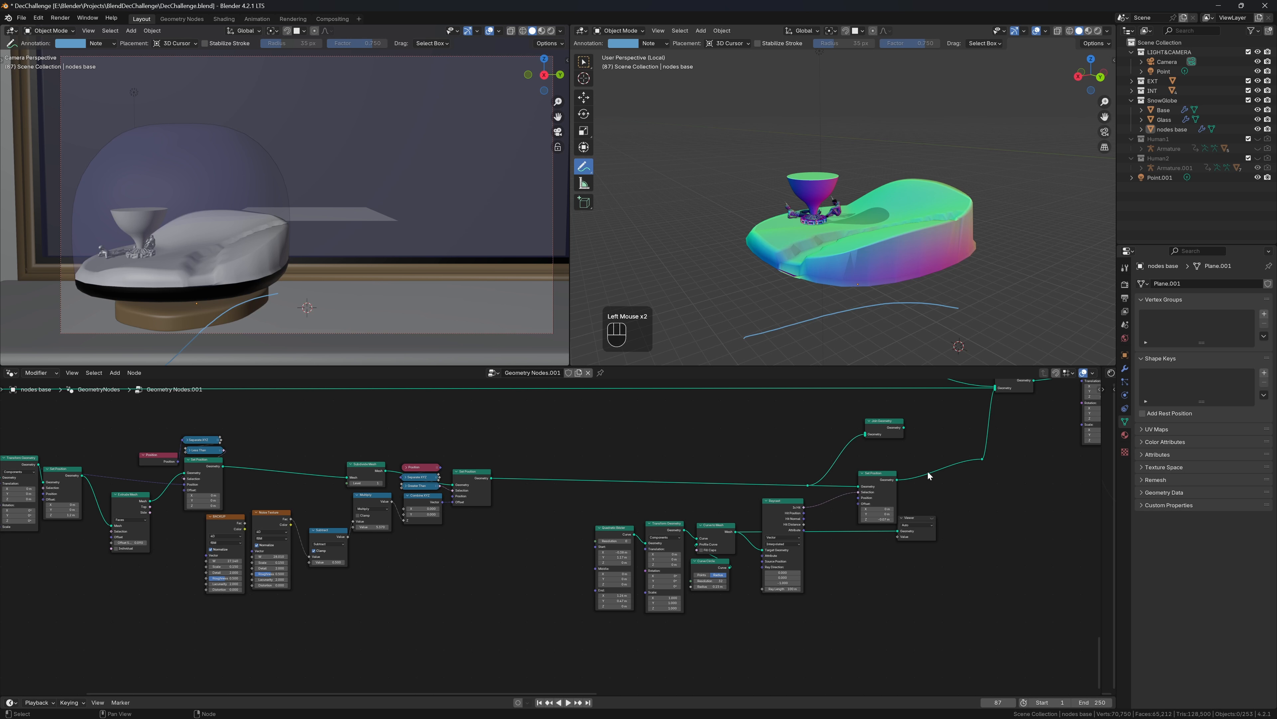
{"action": "left_click_drag", "start_coordinate": [897, 480], "coordinate": [982, 460]}
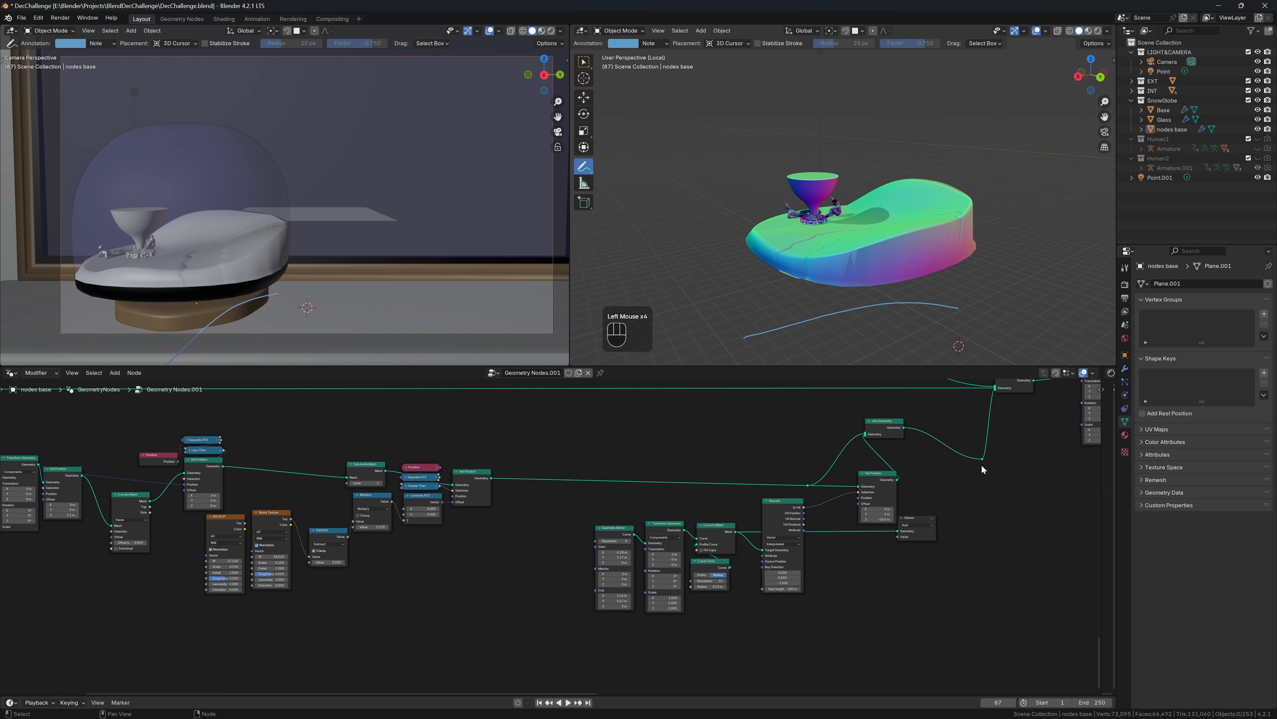
Delete the Viewer node, move Raycast beside Curve to Mesh, and box-select all path-building nodes
{"action": "middle_click_drag", "start_coordinate": [850, 236], "coordinate": [897, 257]}
{"action": "scroll", "coordinate": [879, 258], "scroll_direction": "up", "scroll_amount": 2}
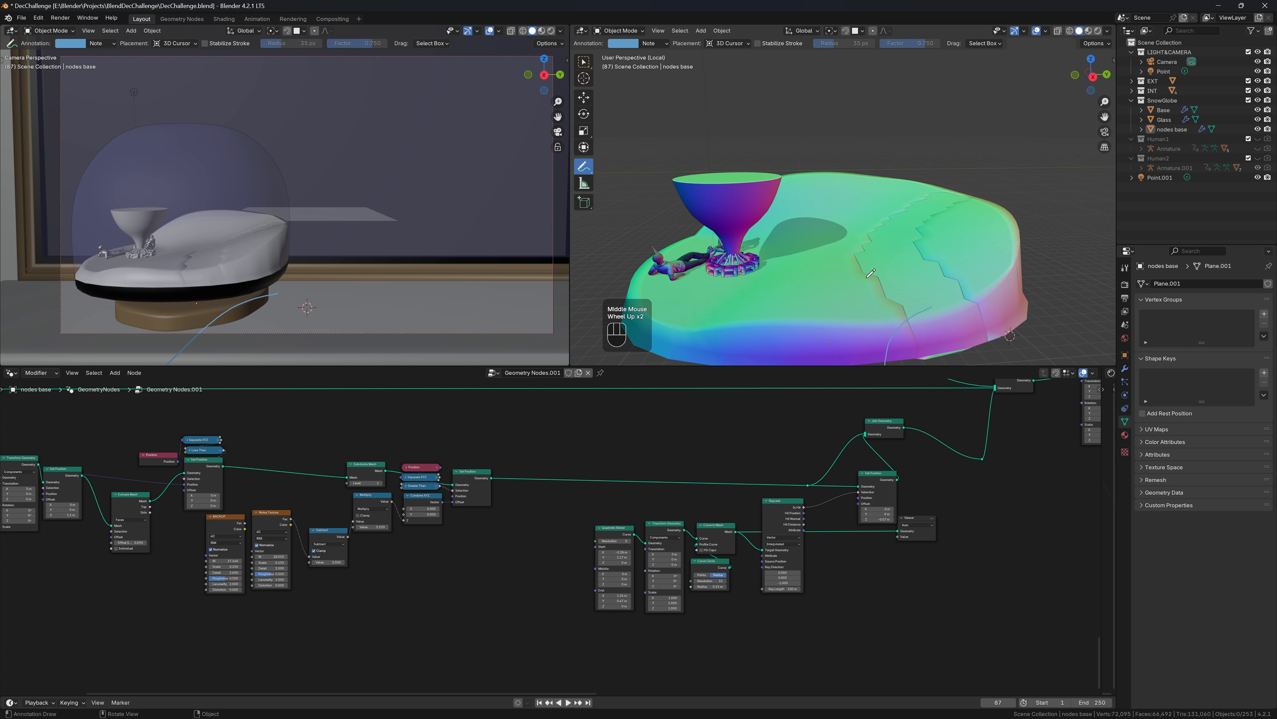
{"action": "scroll", "coordinate": [552, 538], "scroll_direction": "up", "scroll_amount": 2}
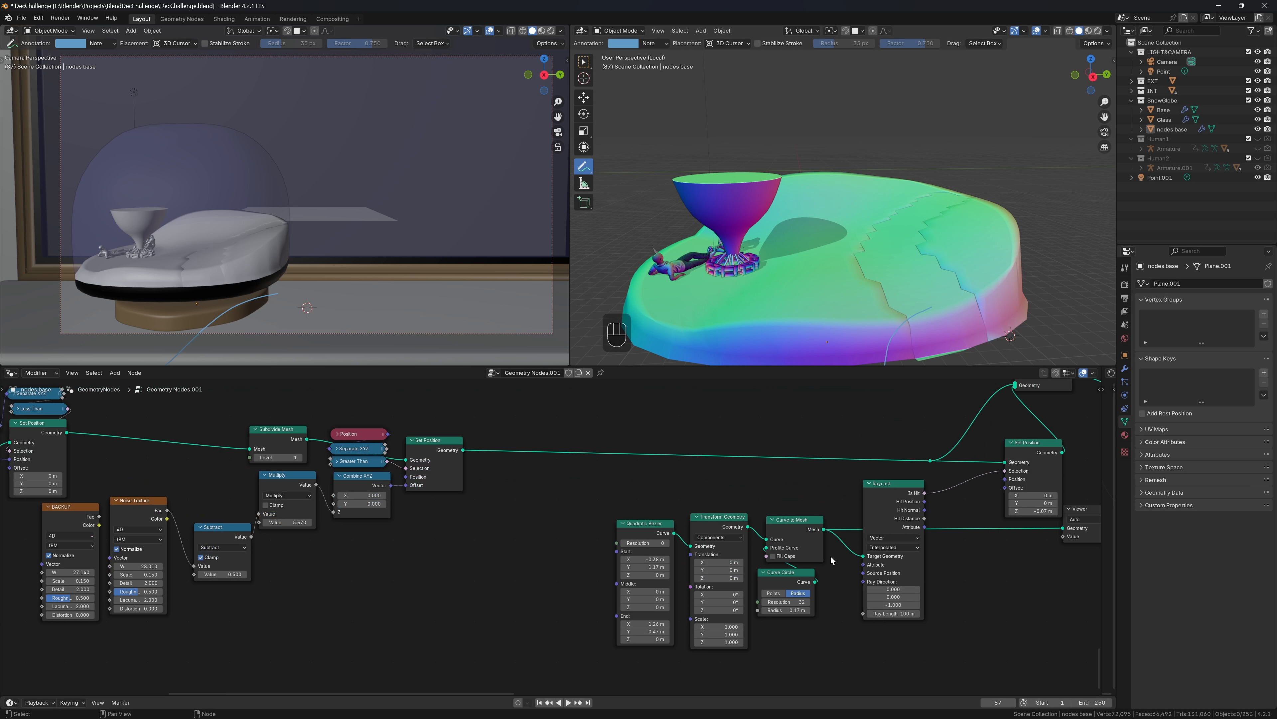
{"action": "scroll", "coordinate": [983, 462], "scroll_direction": "down", "scroll_amount": 1}
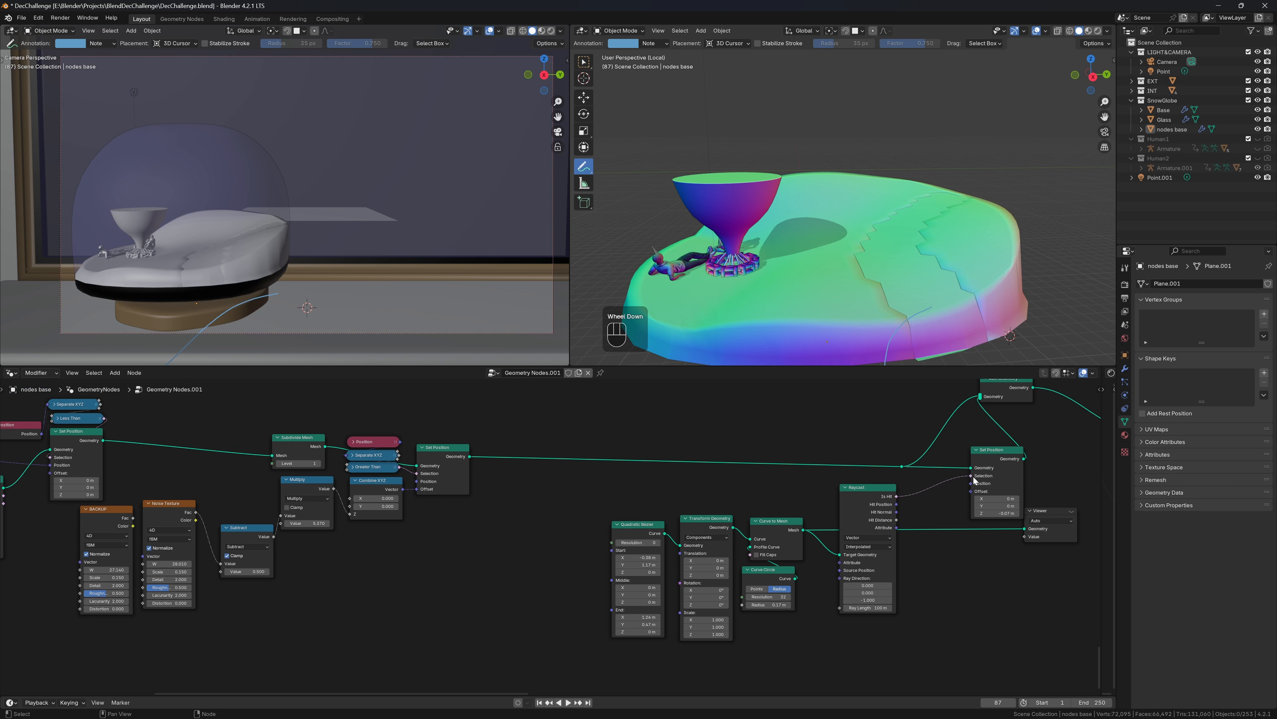
{"action": "scroll", "coordinate": [983, 534], "scroll_direction": "down", "scroll_amount": 3}
{"action": "middle_click_drag", "start_coordinate": [993, 540], "coordinate": [887, 515]}
{"action": "scroll", "coordinate": [876, 514], "scroll_direction": "up", "scroll_amount": 1}
{"action": "scroll", "coordinate": [873, 514], "scroll_direction": "down", "scroll_amount": 2}
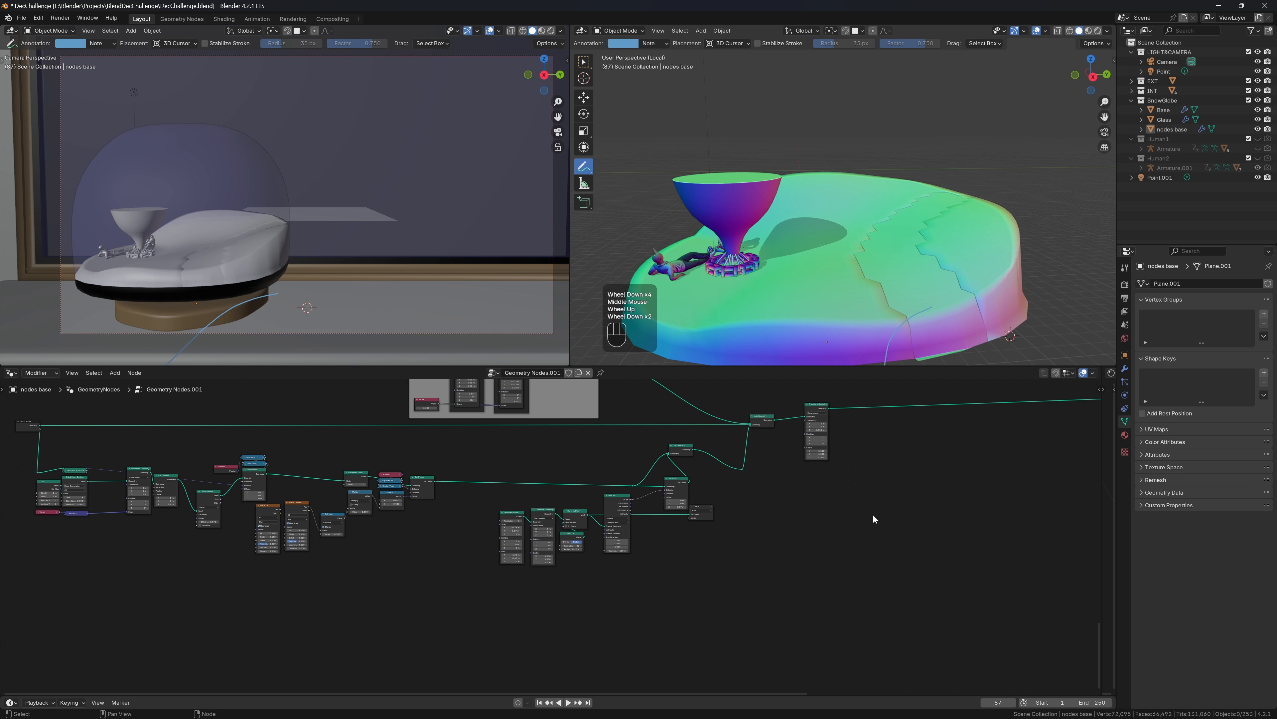
{"action": "scroll", "coordinate": [734, 491], "scroll_direction": "up", "scroll_amount": 2}
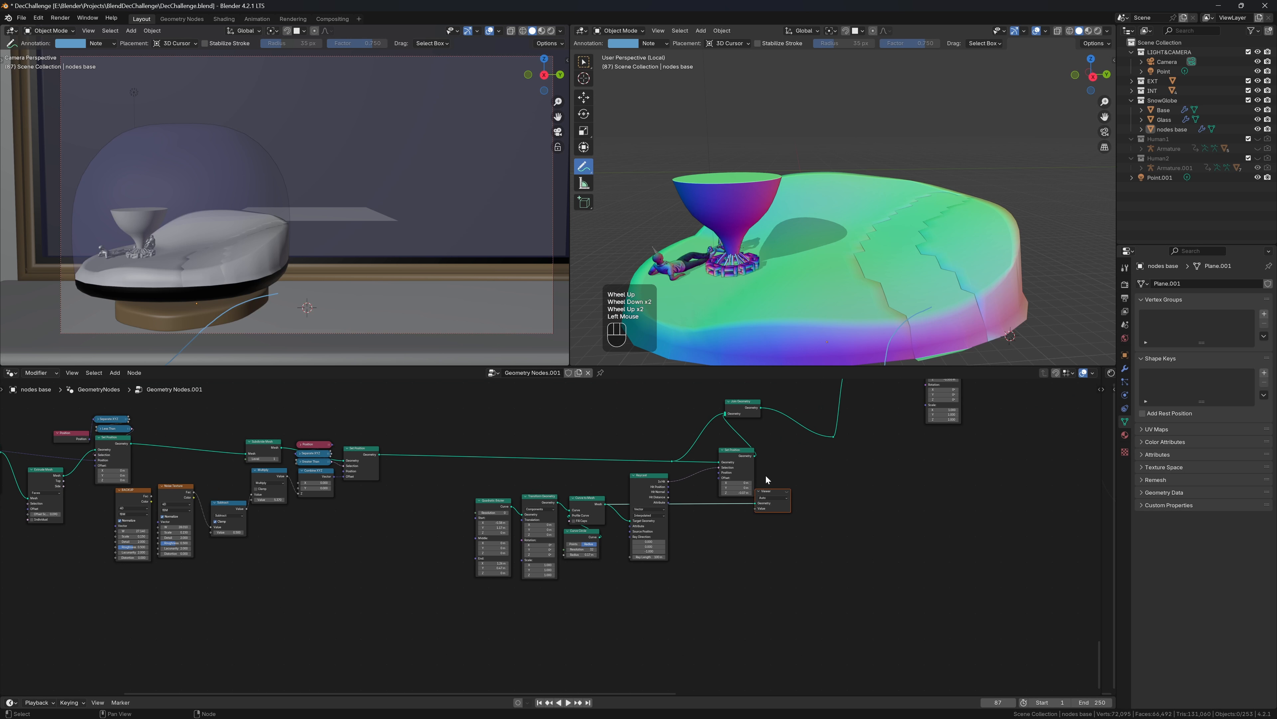
{"action": "left_click", "coordinate": [767, 491]}
{"action": "key", "text": "ctrl+x"}
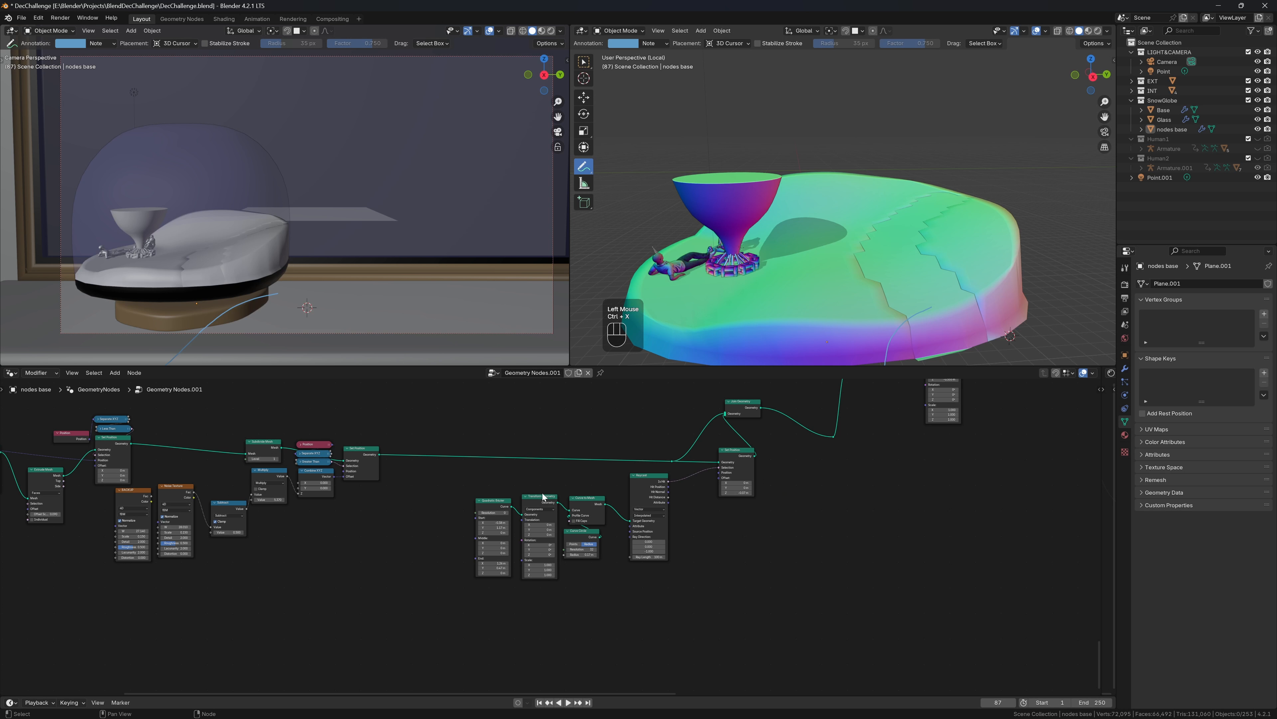
{"action": "left_click_drag", "start_coordinate": [645, 483], "coordinate": [618, 508]}
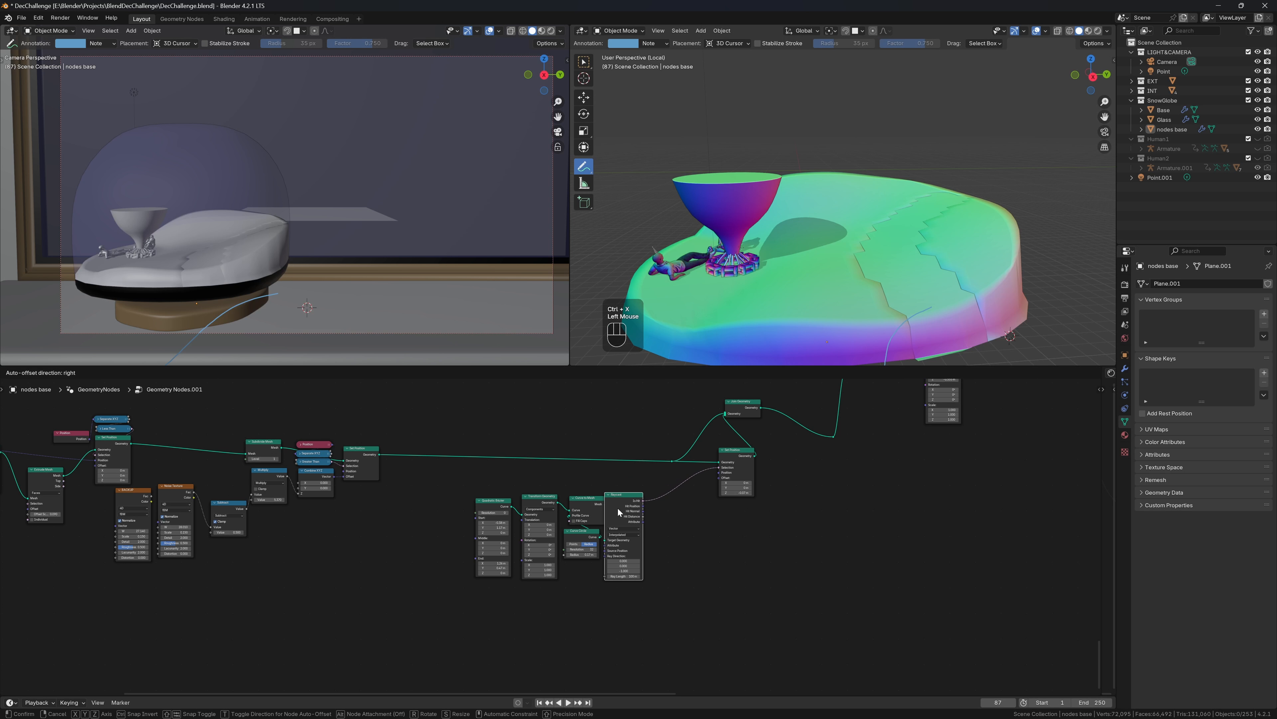
{"action": "left_click_drag", "start_coordinate": [439, 485], "coordinate": [662, 594]}
Frame the path nodes together, move the frame down, and rearrange Set Position and Join Geometry
{"action": "key", "text": "ctrl+j"}
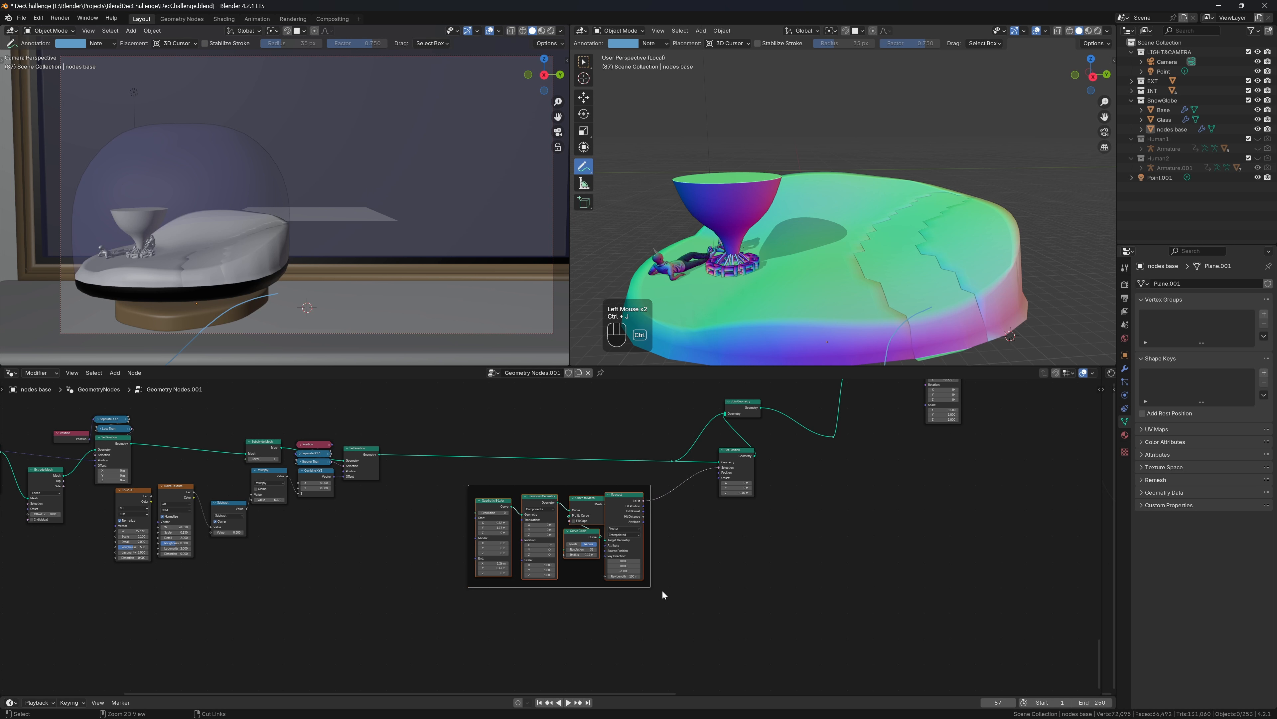
{"action": "key", "text": "g"}
{"action": "left_click", "coordinate": [644, 498]}
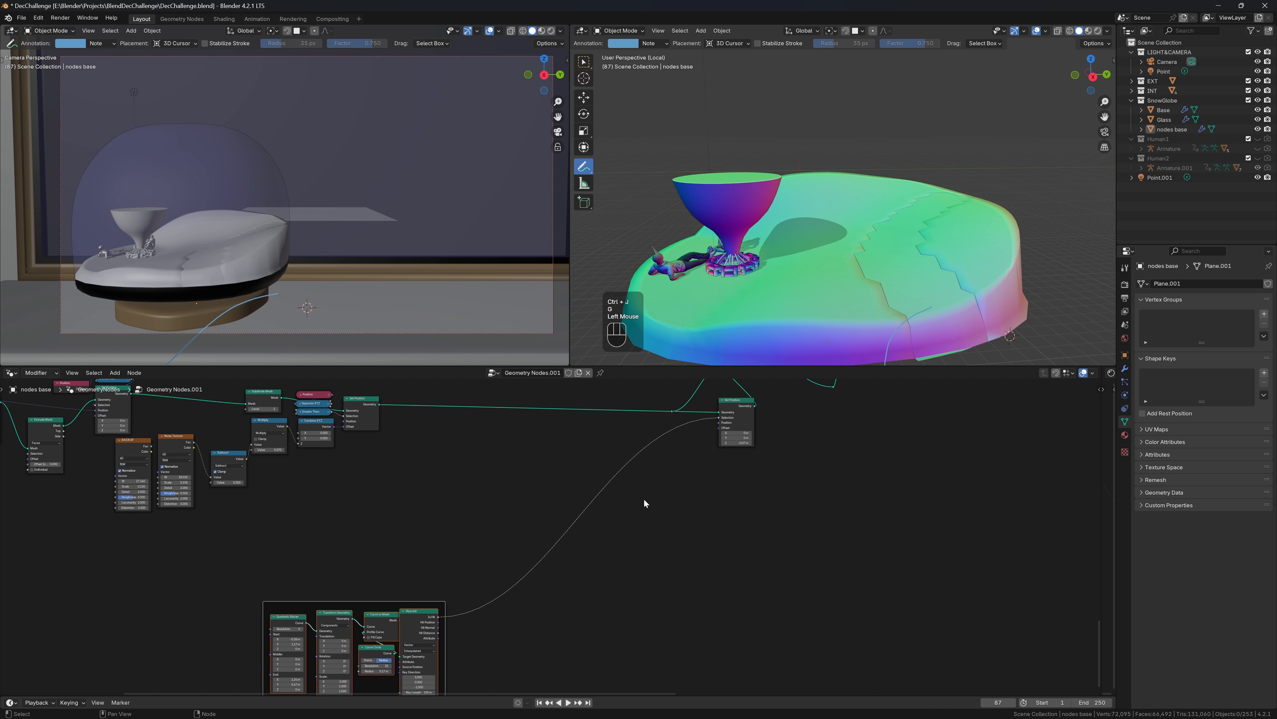
{"action": "middle_click_drag", "start_coordinate": [666, 548], "coordinate": [606, 605]}
{"action": "left_click_drag", "start_coordinate": [676, 528], "coordinate": [669, 583]}
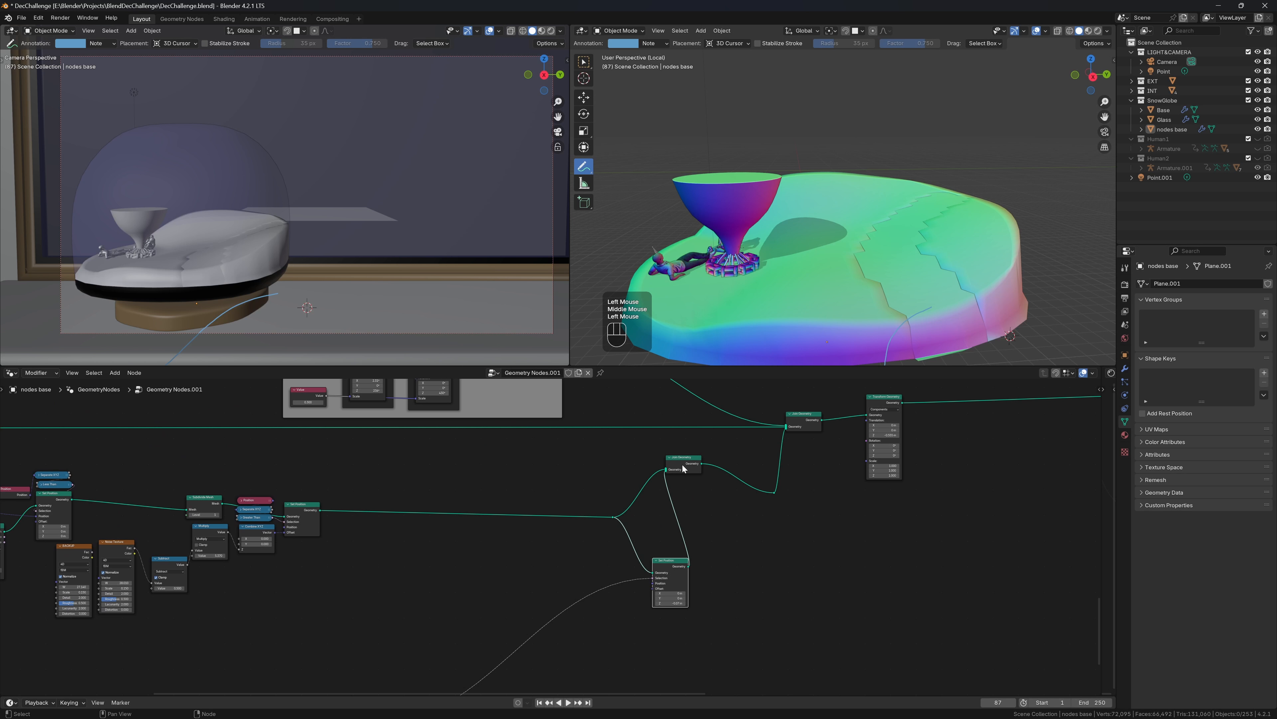
{"action": "left_click_drag", "start_coordinate": [683, 466], "coordinate": [721, 511]}
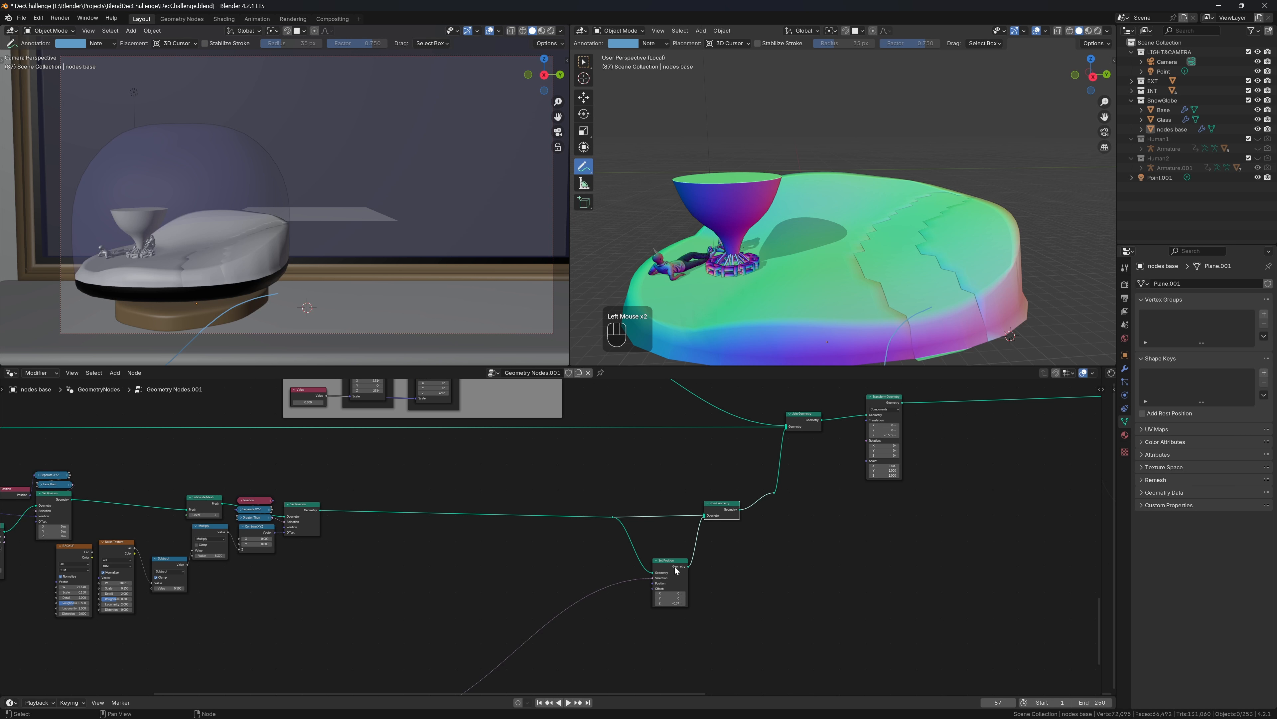
{"action": "left_click_drag", "start_coordinate": [674, 562], "coordinate": [664, 560]}
Insert a Set Material node on each of the two Join Geometry input links
{"action": "key", "text": "shift+a"}
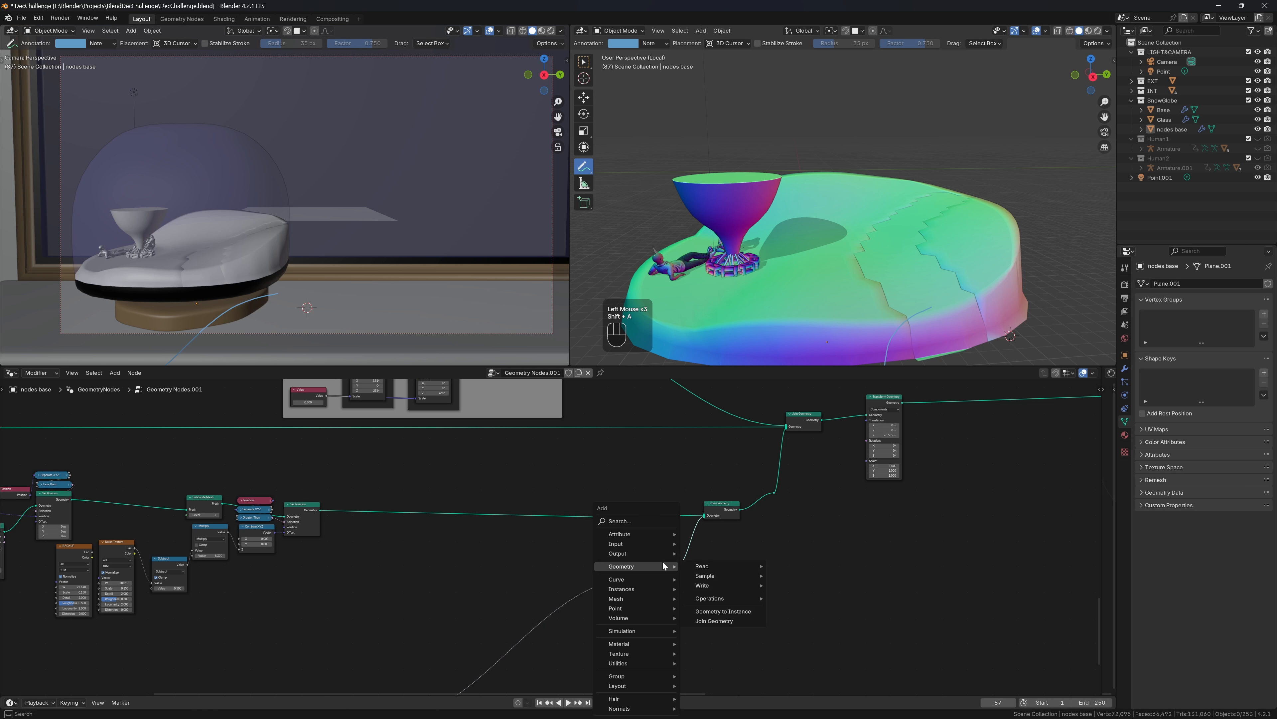
{"action": "type", "text": "set"}
{"action": "key", "text": "Return"}
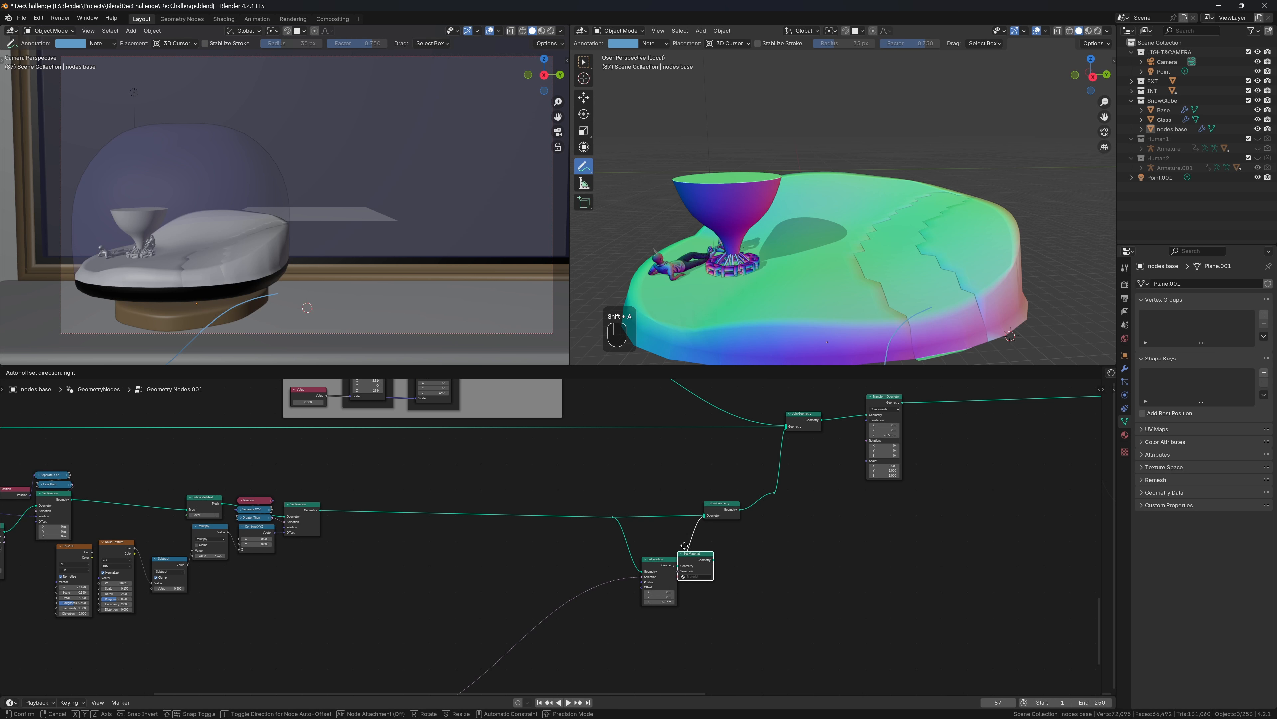
{"action": "left_click", "coordinate": [727, 559]}
{"action": "left_click", "coordinate": [719, 558]}
{"action": "key", "text": "shift+d"}
{"action": "left_click", "coordinate": [711, 511]}
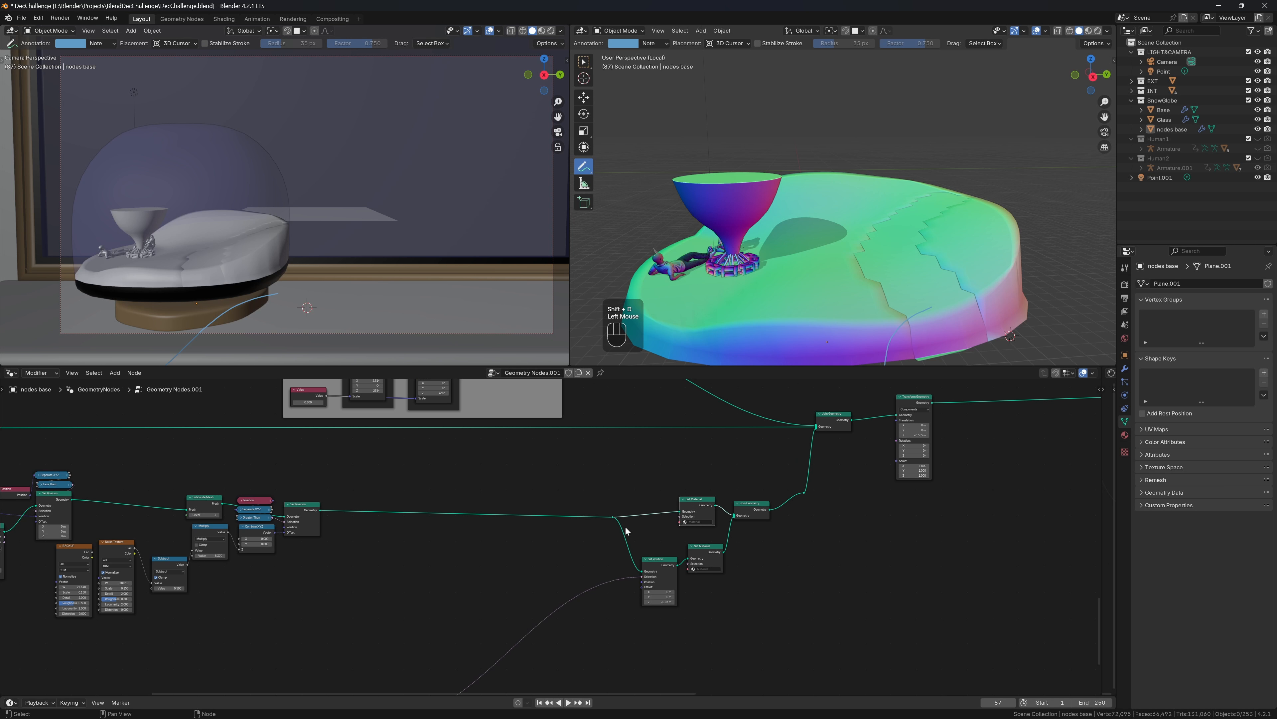
{"action": "left_click_drag", "start_coordinate": [700, 563], "coordinate": [697, 570]}
Add an Instance on Points node to the tree
{"action": "key", "text": "shift+a"}
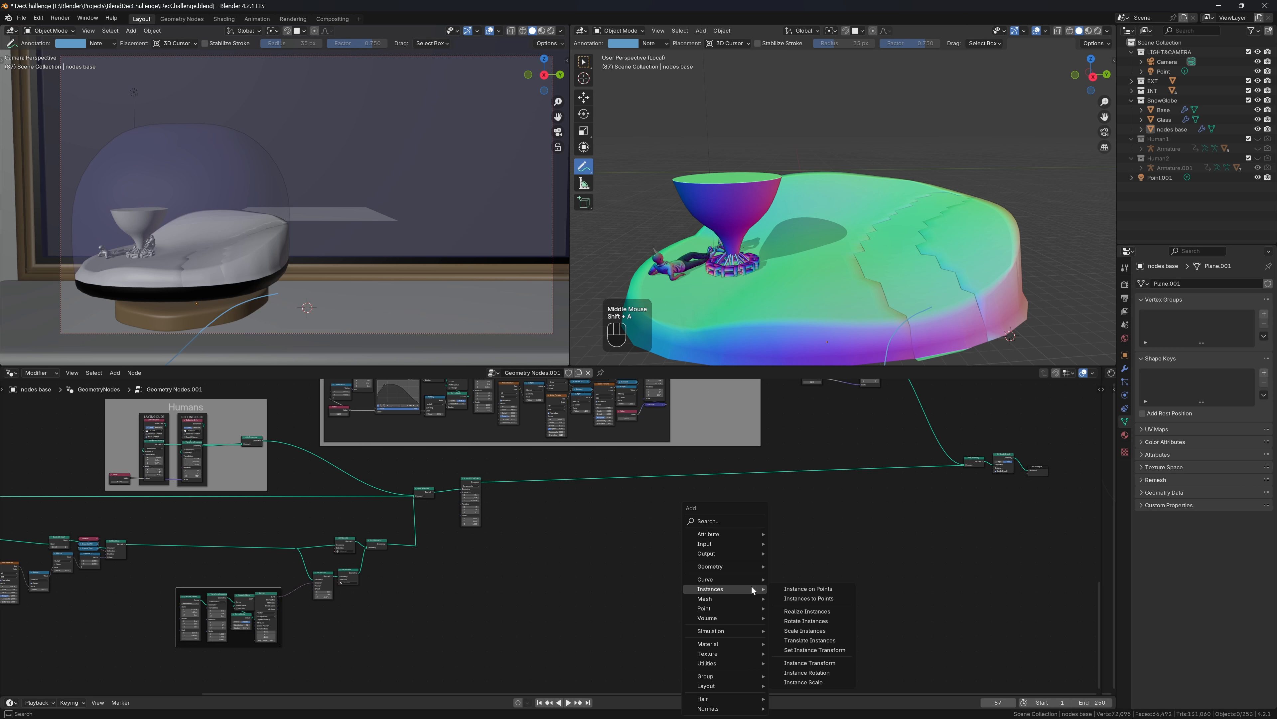
{"action": "type", "text": "ins"}
{"action": "key", "text": "Return"}
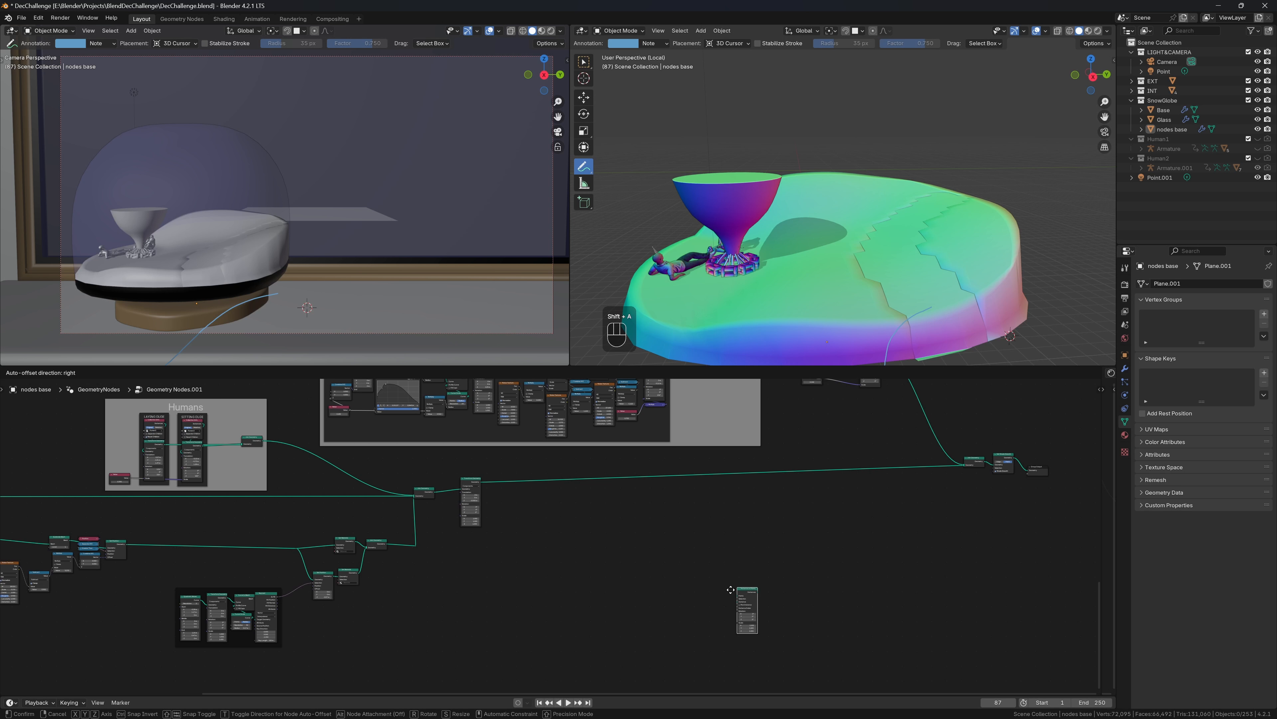
{"action": "left_click", "coordinate": [526, 531]}
{"action": "scroll", "coordinate": [527, 533], "scroll_direction": "up", "scroll_amount": 3}
{"action": "scroll", "coordinate": [549, 535], "scroll_direction": "up", "scroll_amount": 4}
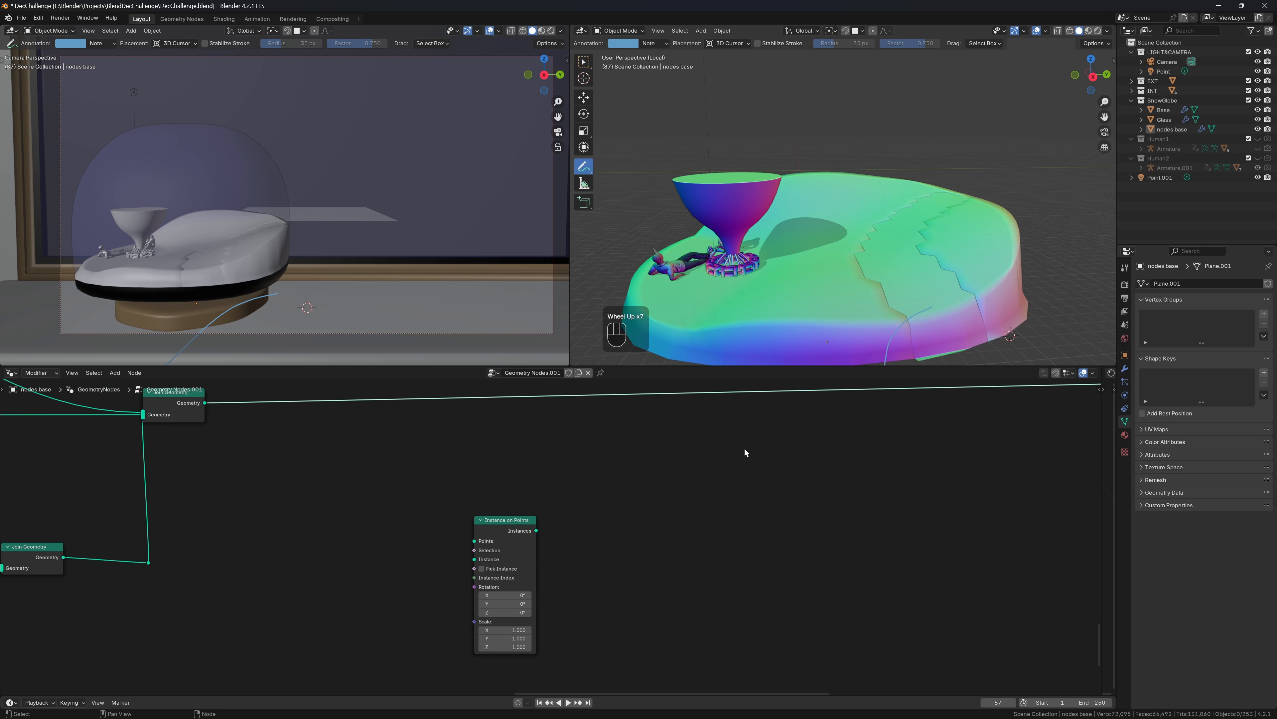
{"action": "scroll", "coordinate": [685, 528], "scroll_direction": "up", "scroll_amount": 3}
{"action": "middle_click_drag", "start_coordinate": [684, 528], "coordinate": [647, 564]}
{"action": "scroll", "coordinate": [648, 564], "scroll_direction": "down", "scroll_amount": 2}
Duplicate Join Geometry onto the main output link and connect Instance on Points' Instances into it
{"action": "left_click", "coordinate": [268, 444]}
{"action": "key", "text": "shift+d"}
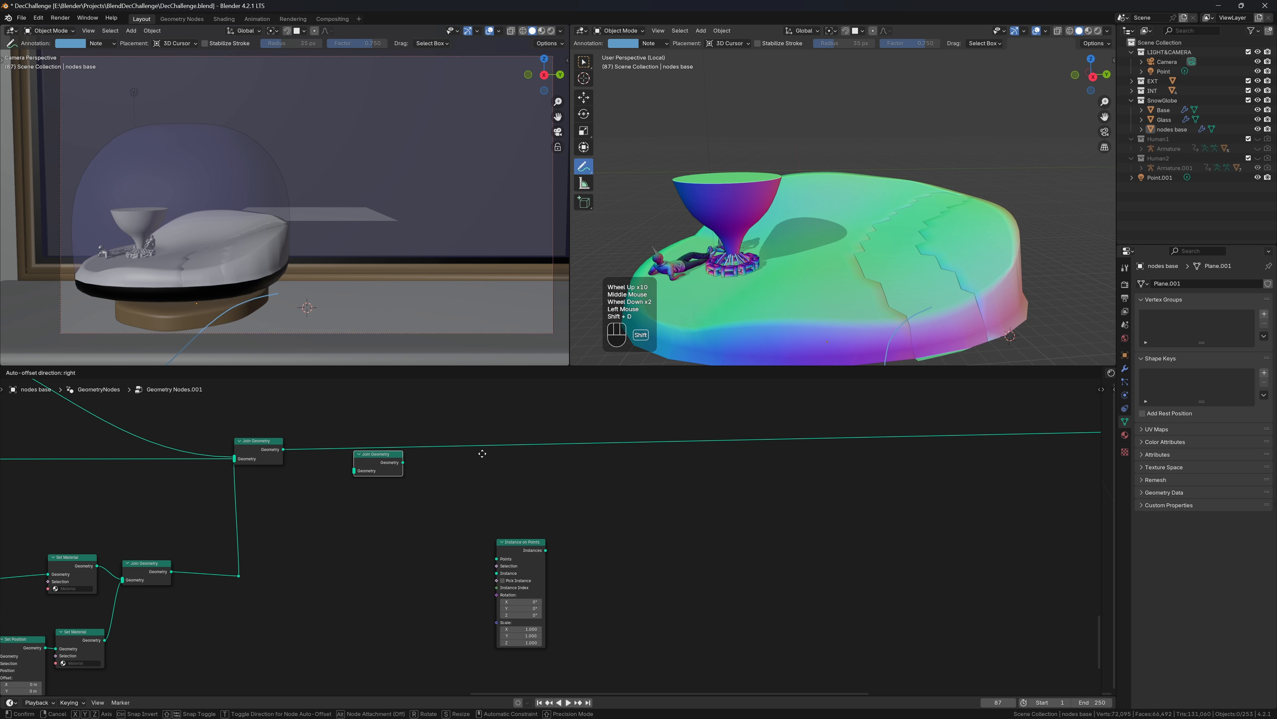
{"action": "left_click", "coordinate": [975, 433]}
{"action": "left_click_drag", "start_coordinate": [546, 550], "coordinate": [933, 449]}
{"action": "middle_click_drag", "start_coordinate": [700, 548], "coordinate": [954, 511]}
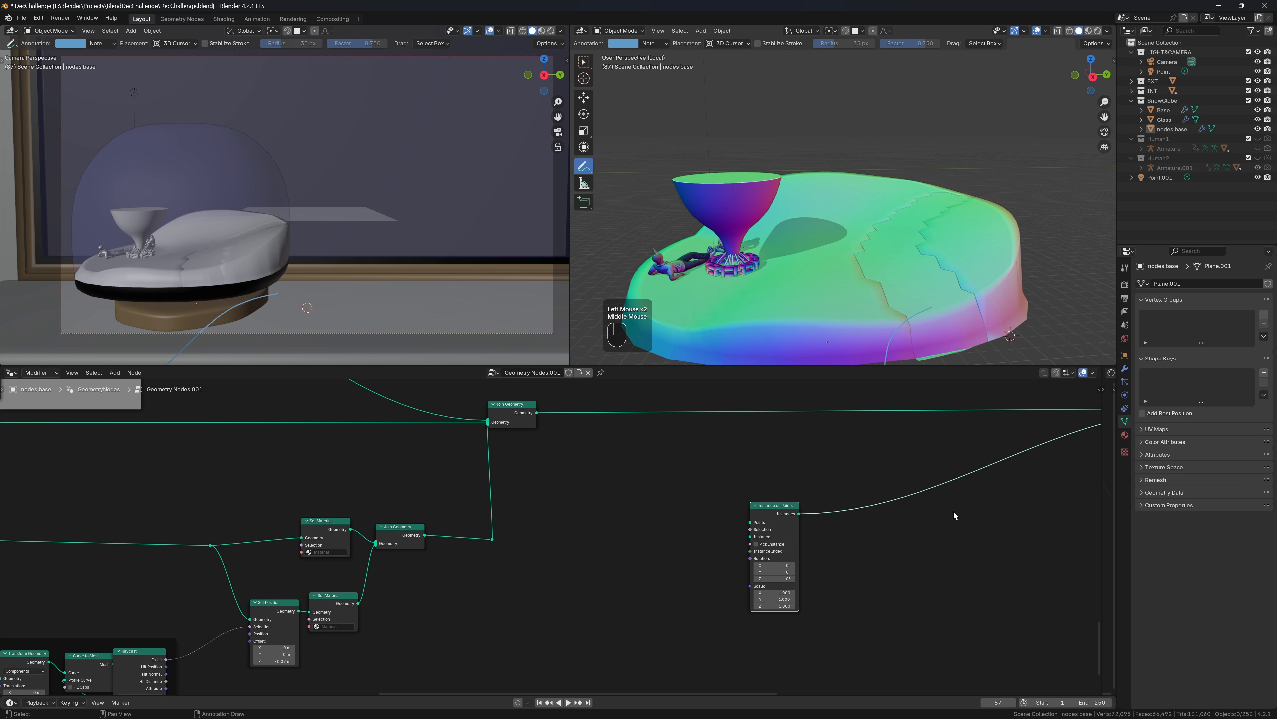
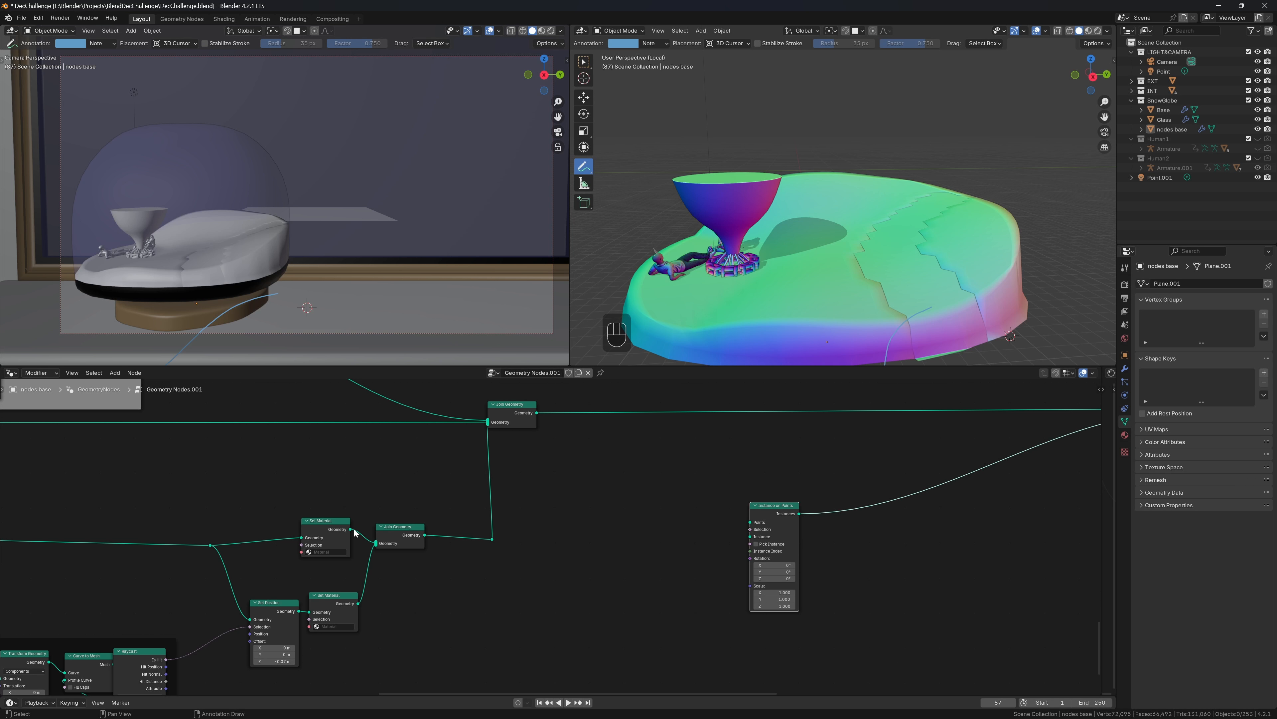
Wire Set Material's Geometry into Instance on Points' Points and Raycast's Is Hit into its Selection
{"action": "left_click_drag", "start_coordinate": [351, 529], "coordinate": [750, 522]}
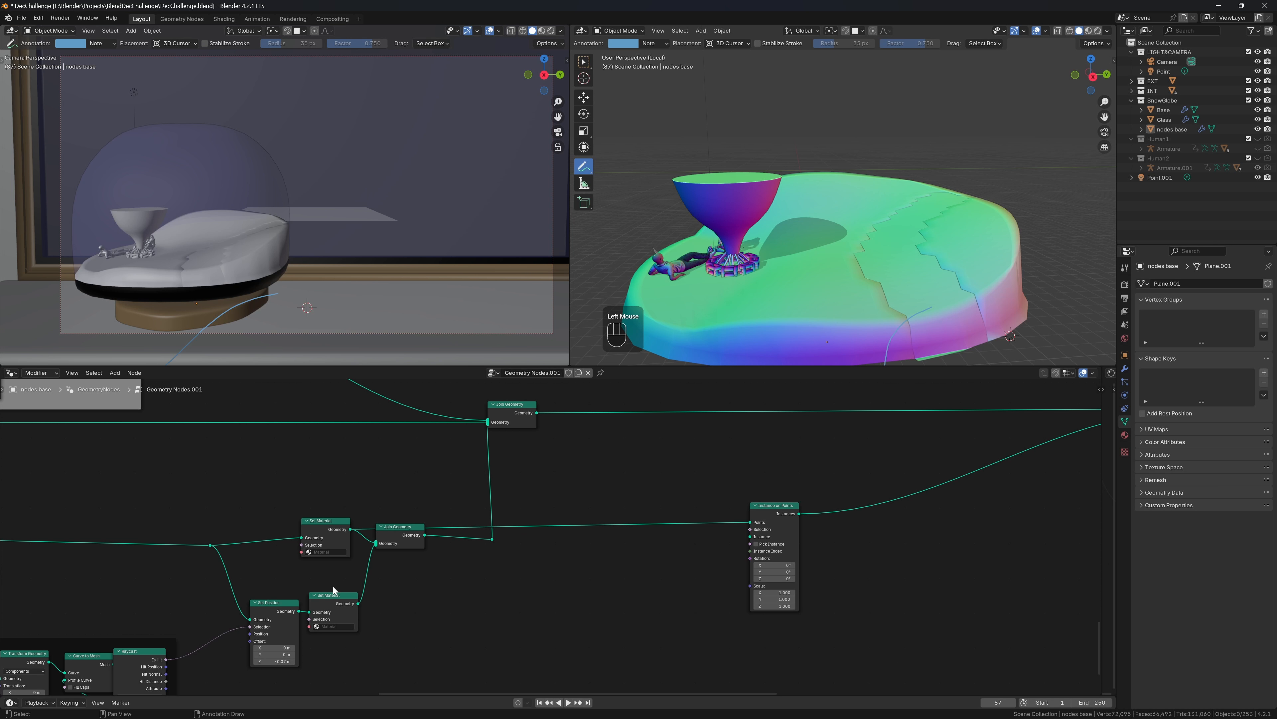
{"action": "left_click_drag", "start_coordinate": [166, 660], "coordinate": [753, 532]}
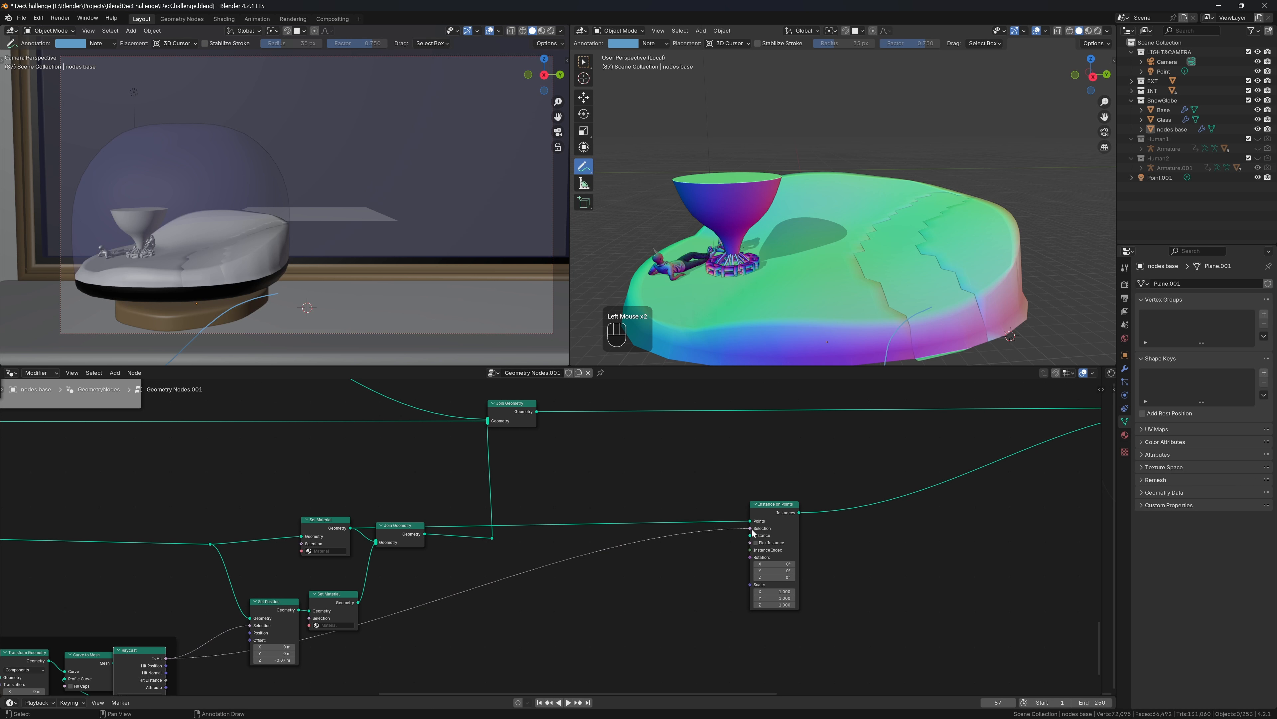
{"action": "middle_click_drag", "start_coordinate": [753, 533], "coordinate": [420, 580]}
{"action": "key", "text": "shift+a"}
Insert a Distribute Points on Faces node on the geometry link, with Raycast hits as its Selection
{"action": "mouse_move", "coordinate": [420, 579]}
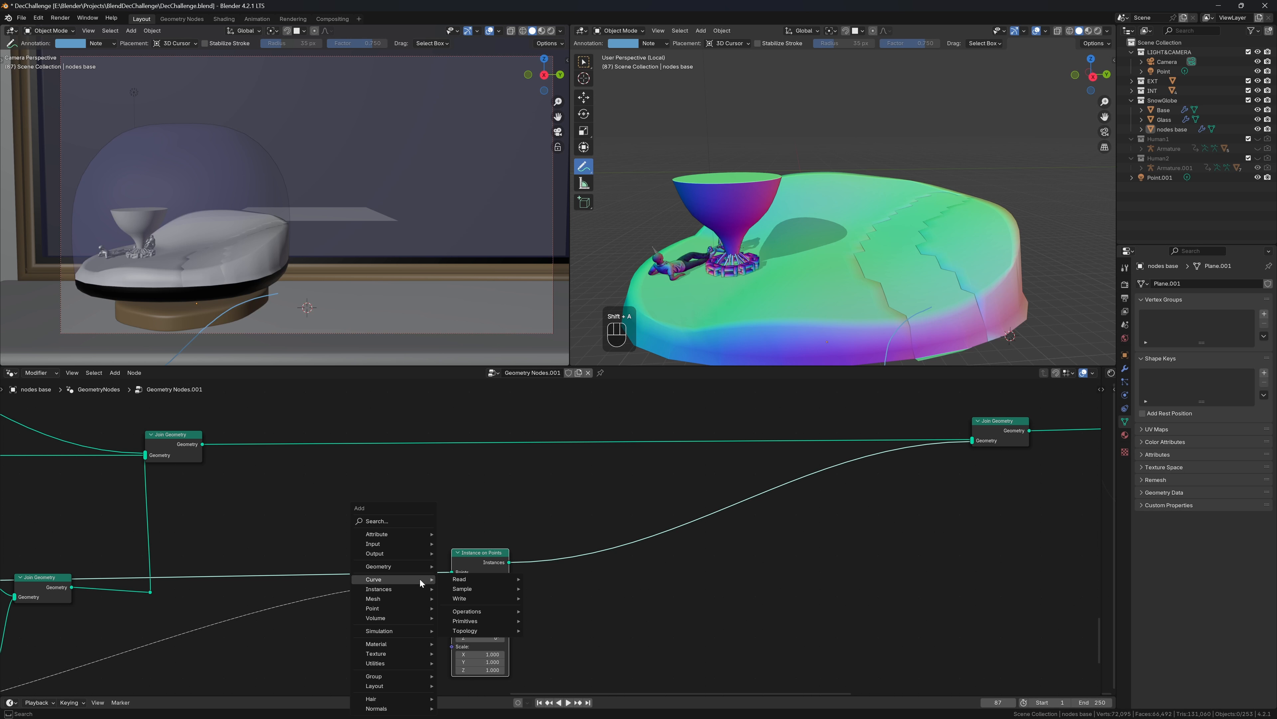
{"action": "type", "text": "dis"}
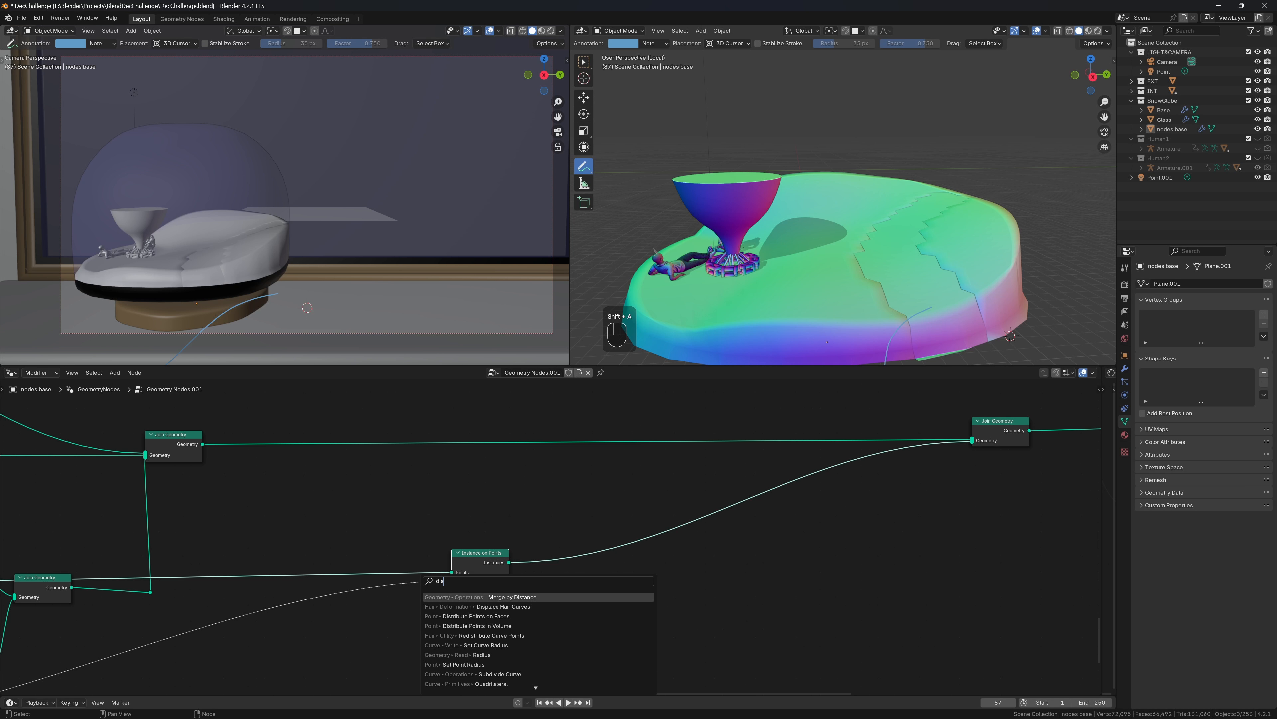
{"action": "key", "text": "Down"}
{"action": "key", "text": "Down"}
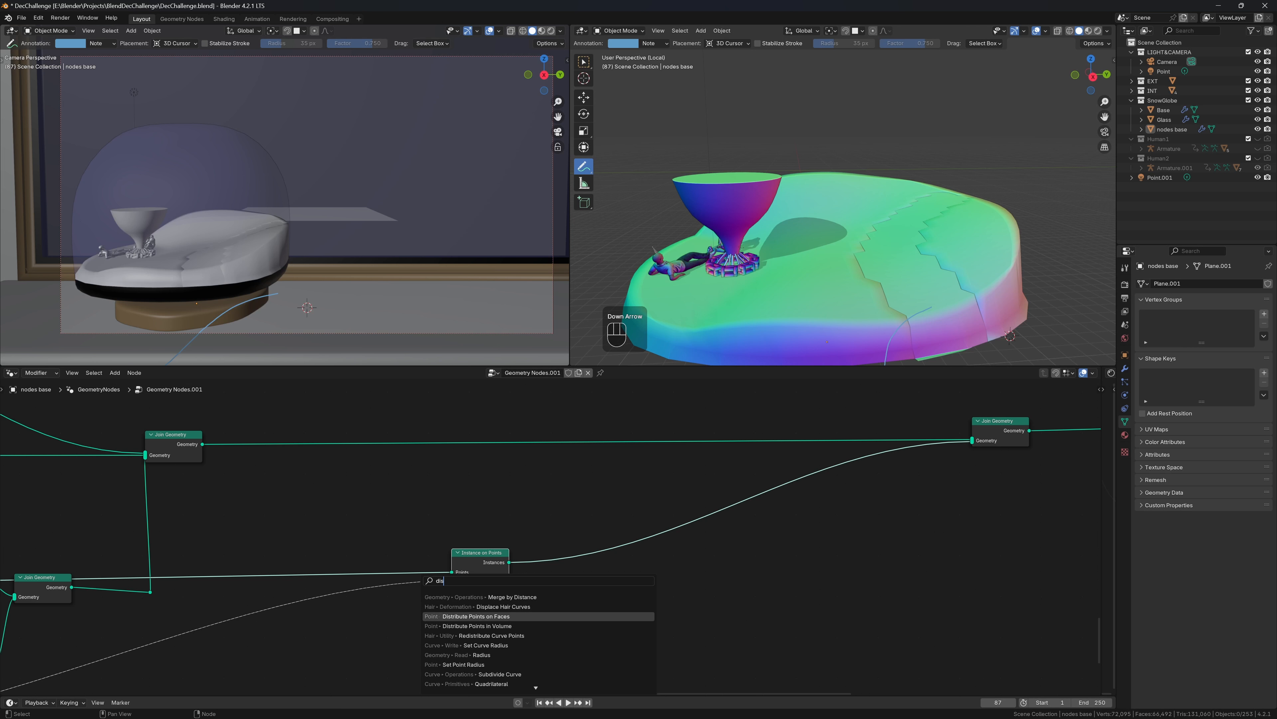
{"action": "key", "text": "Return"}
{"action": "left_click", "coordinate": [417, 598]}
{"action": "left_click_drag", "start_coordinate": [451, 581], "coordinate": [385, 583]}
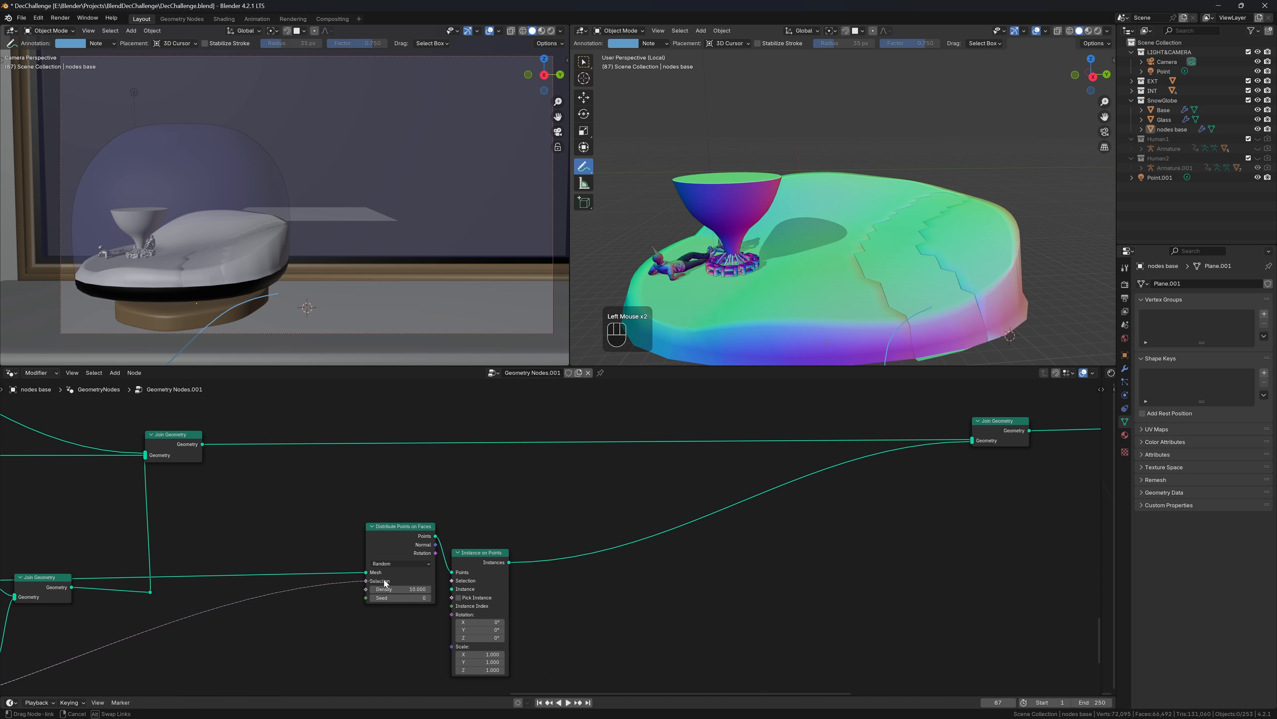
{"action": "left_click", "coordinate": [498, 573]}
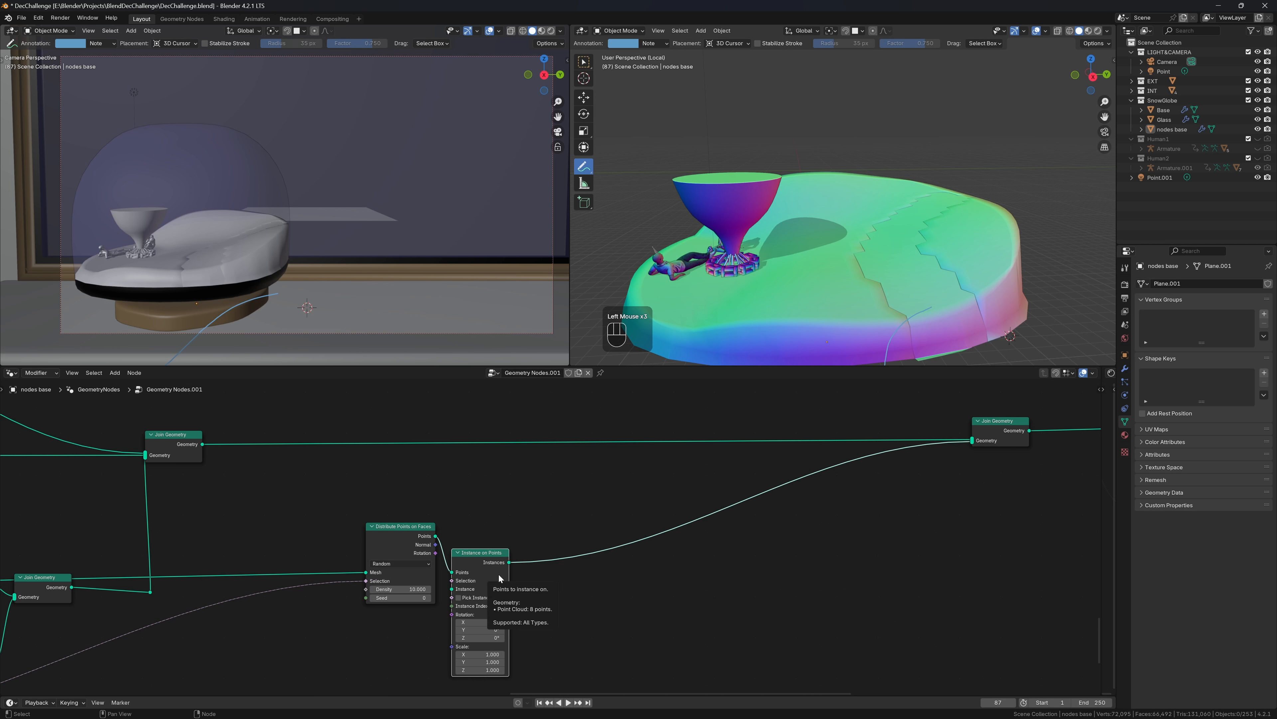
Mute Instance on Points and feed Set Material geometry into the distribution's Mesh input to preview the points
{"action": "key", "text": "m"}
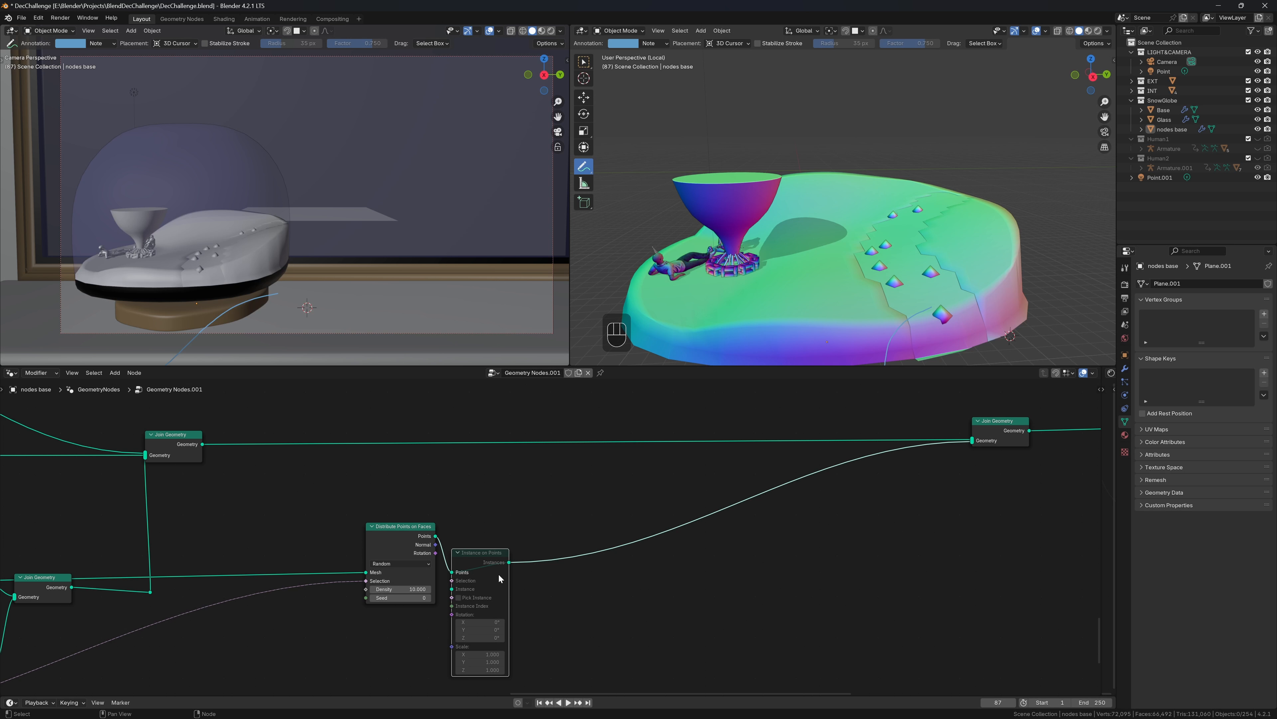
{"action": "left_click_drag", "start_coordinate": [476, 558], "coordinate": [473, 525]}
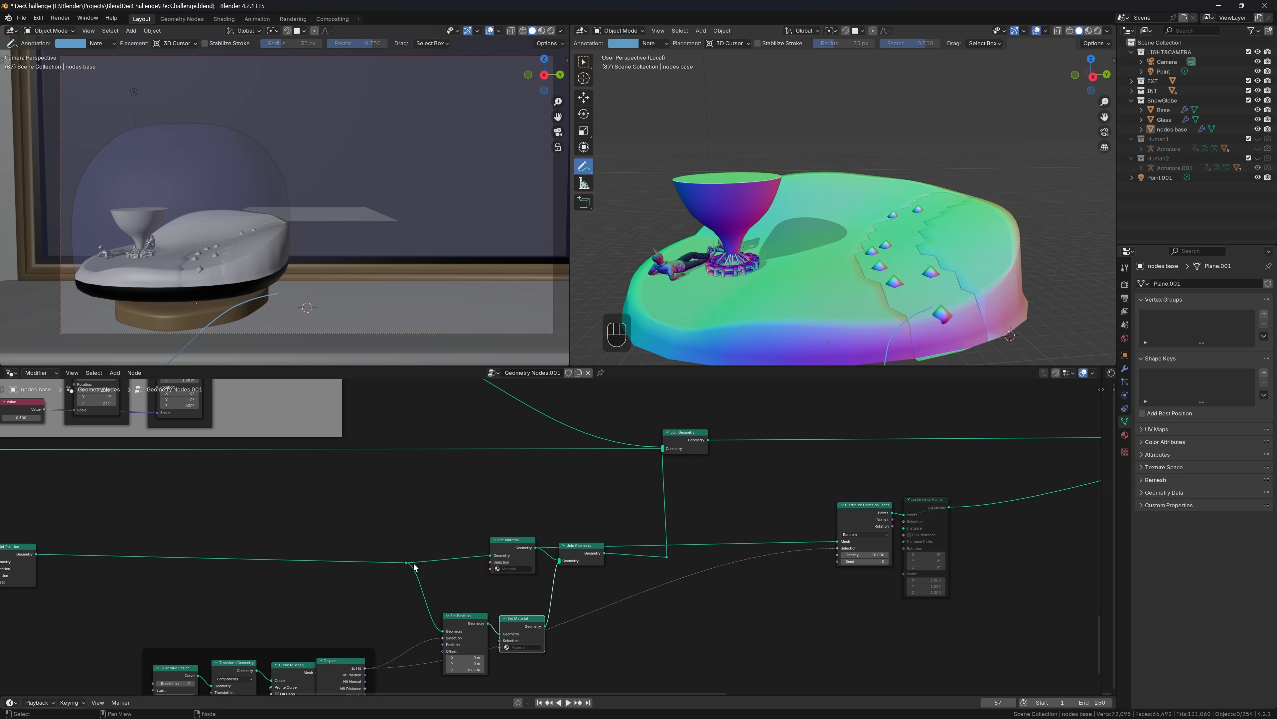
{"action": "left_click_drag", "start_coordinate": [545, 626], "coordinate": [1106, 557]}
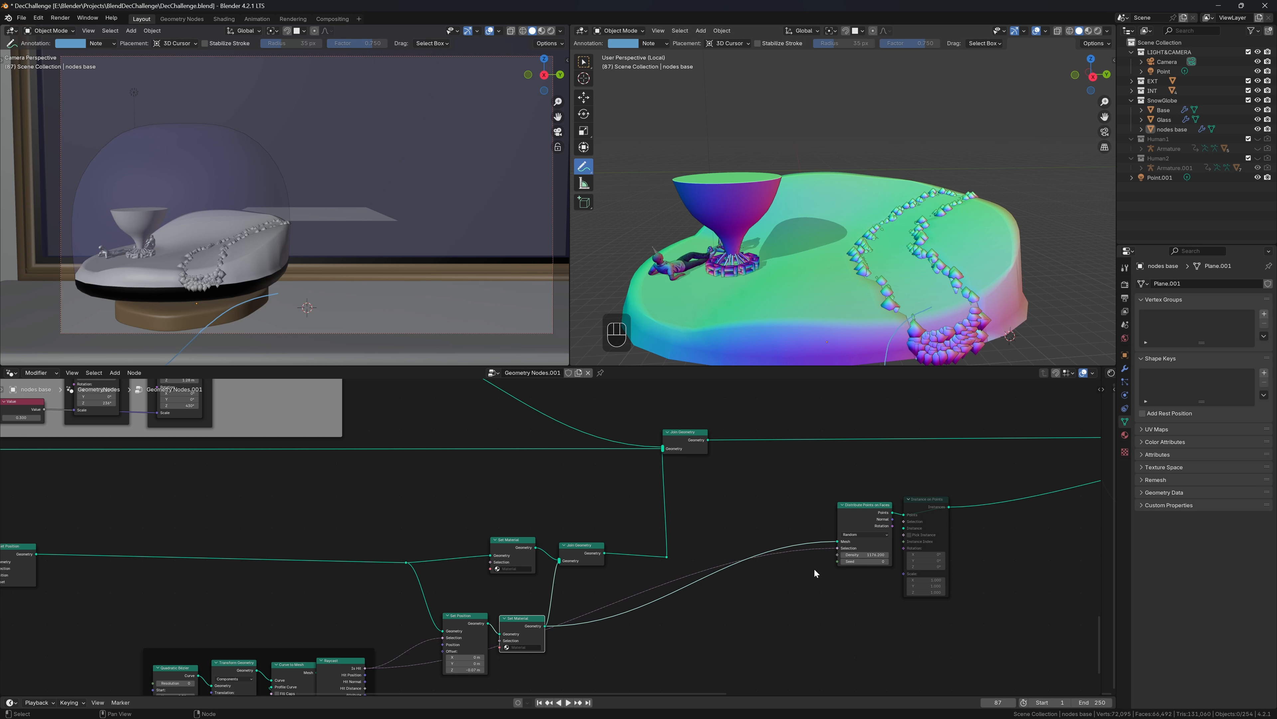
{"action": "middle_click_drag", "start_coordinate": [1017, 183], "coordinate": [964, 317]}
{"action": "scroll", "coordinate": [788, 292], "scroll_direction": "down", "scroll_amount": 2}
{"action": "scroll", "coordinate": [839, 533], "scroll_direction": "down", "scroll_amount": 5}
Save the file and add a Math node with value 0 beside Distribute Points on Faces
{"action": "scroll", "coordinate": [839, 523], "scroll_direction": "up", "scroll_amount": 4}
{"action": "key", "text": "ctrl+s"}
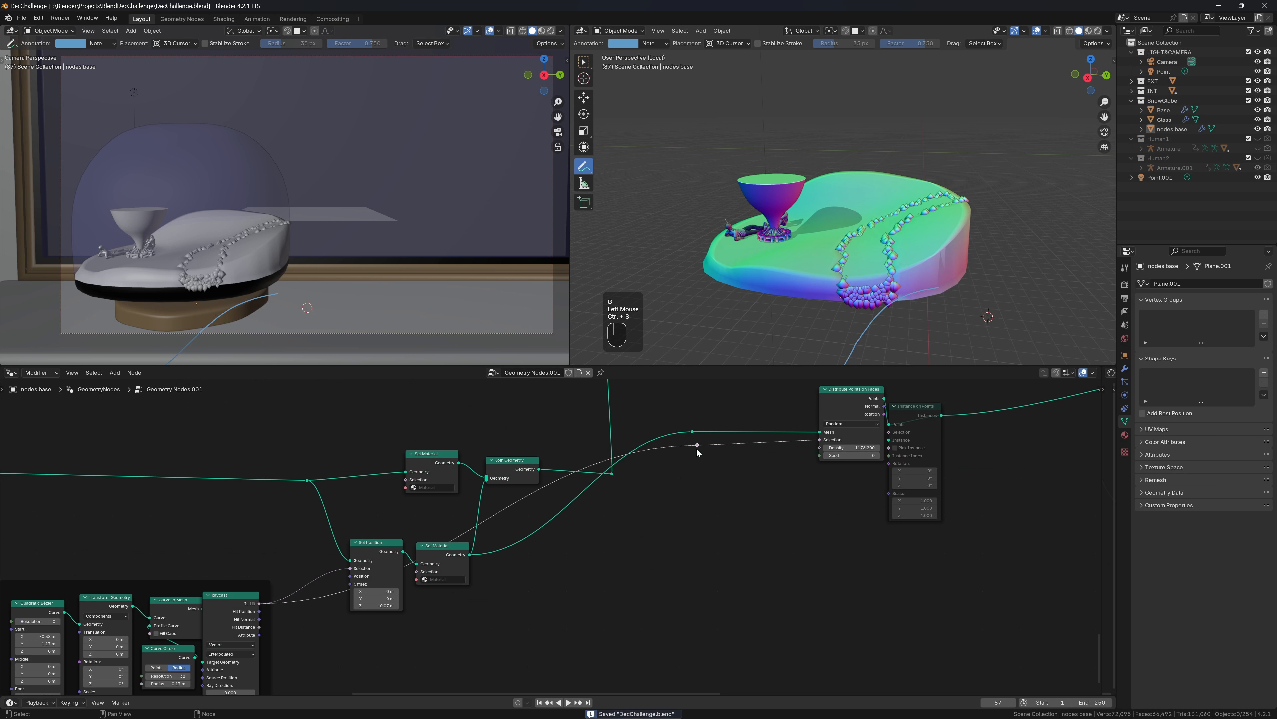
{"action": "key", "text": "shift+a"}
{"action": "type", "text": "math"}
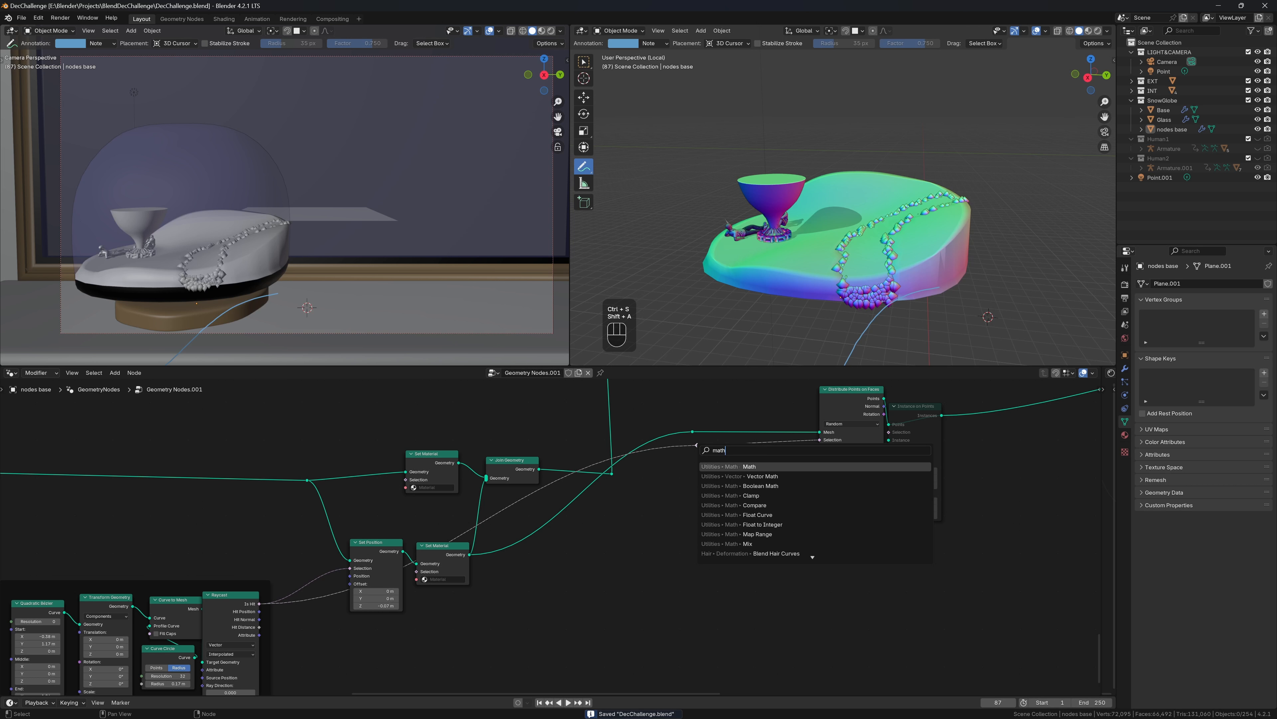
{"action": "key", "text": "Return"}
{"action": "left_click", "coordinate": [751, 439]}
{"action": "double_click", "coordinate": [775, 486]}
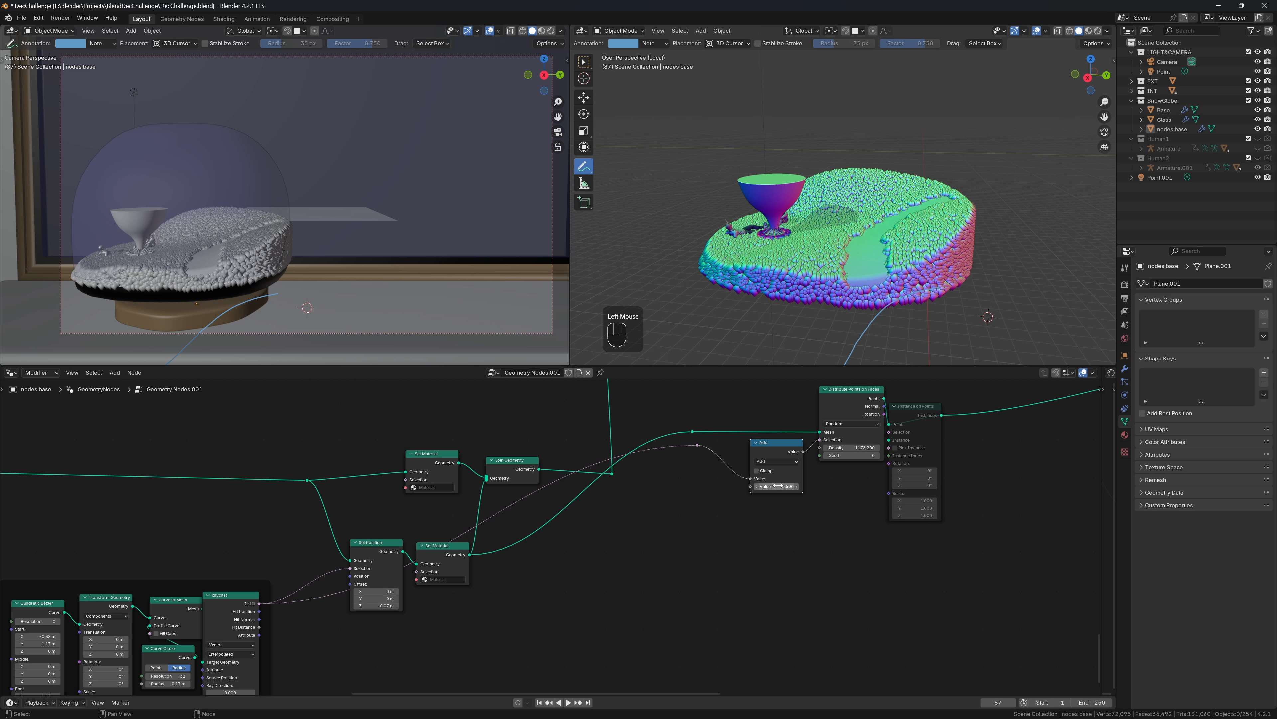
{"action": "type", "text": "0"}
{"action": "key", "text": "Return"}
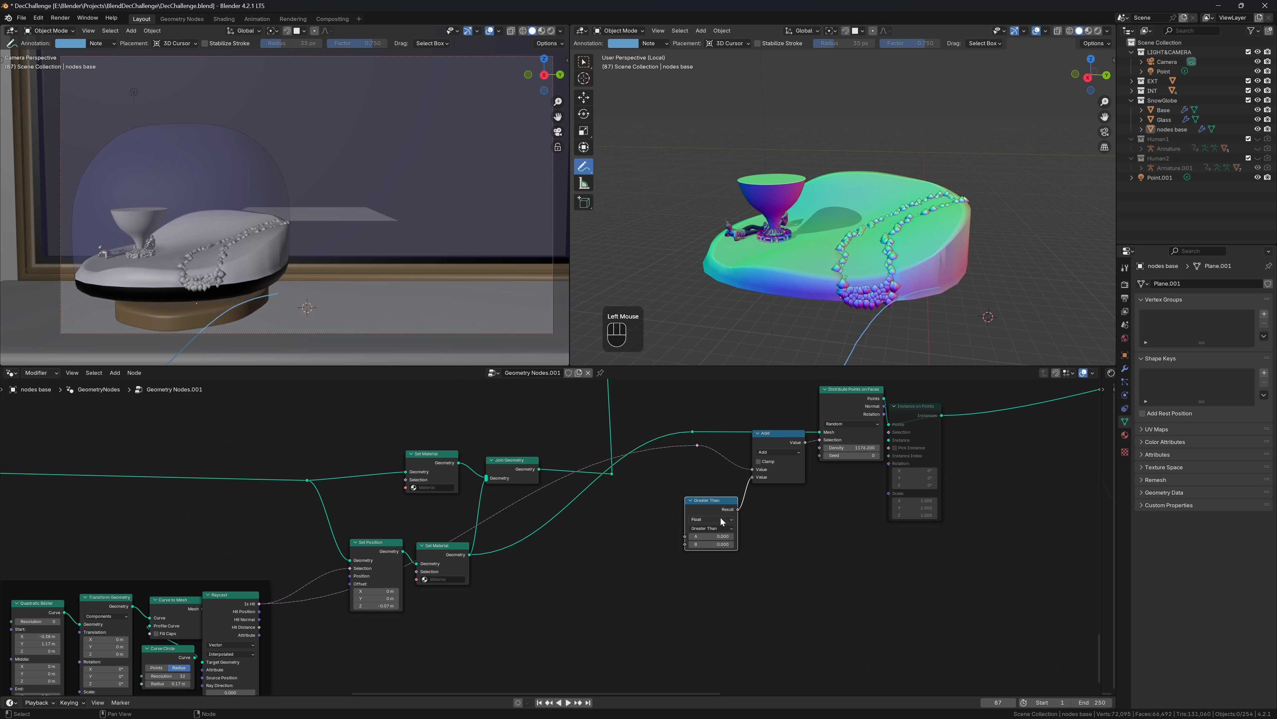
Add a Compare node whose A input comes from Separate XYZ's X, fed by a Position node
{"action": "left_click", "coordinate": [712, 519]}
{"action": "left_click_drag", "start_coordinate": [684, 535], "coordinate": [672, 541]}
{"action": "type", "text": "x"}
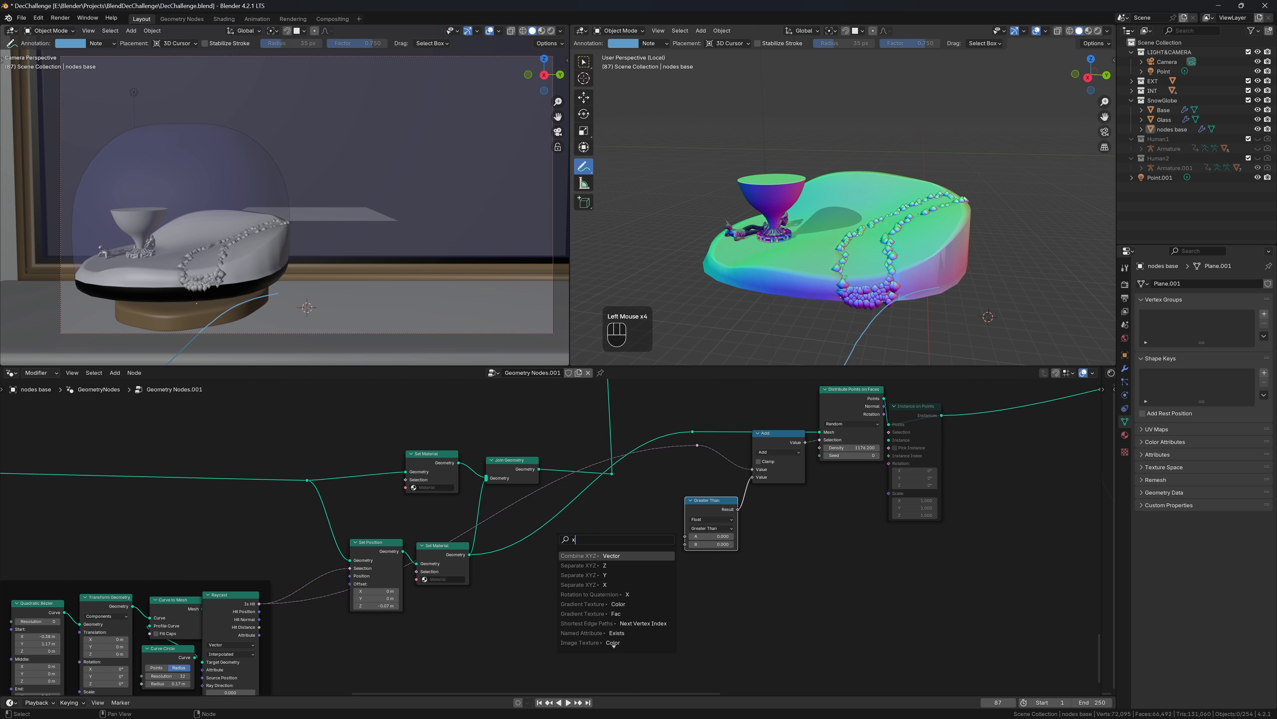
{"action": "key", "text": "Down"}
{"action": "key", "text": "Down"}
{"action": "key", "text": "Down"}
{"action": "key", "text": "Return"}
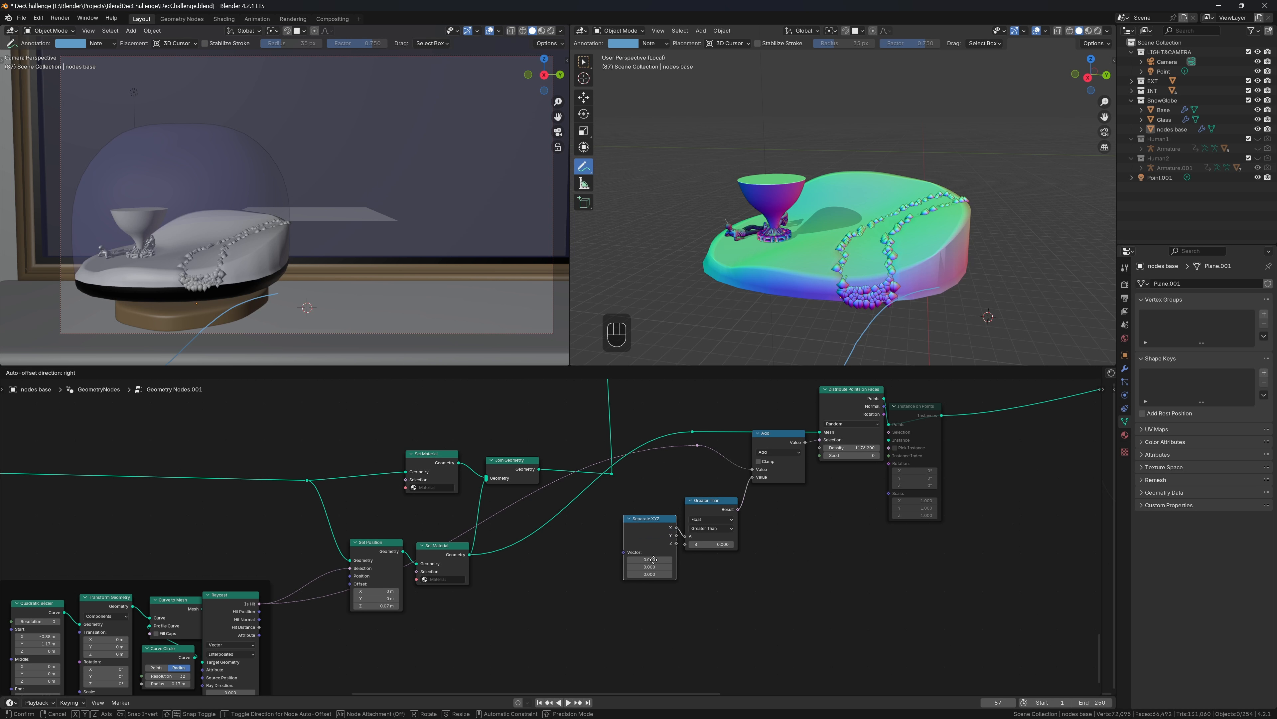
{"action": "left_click", "coordinate": [650, 558]}
{"action": "left_click_drag", "start_coordinate": [622, 543], "coordinate": [594, 555]}
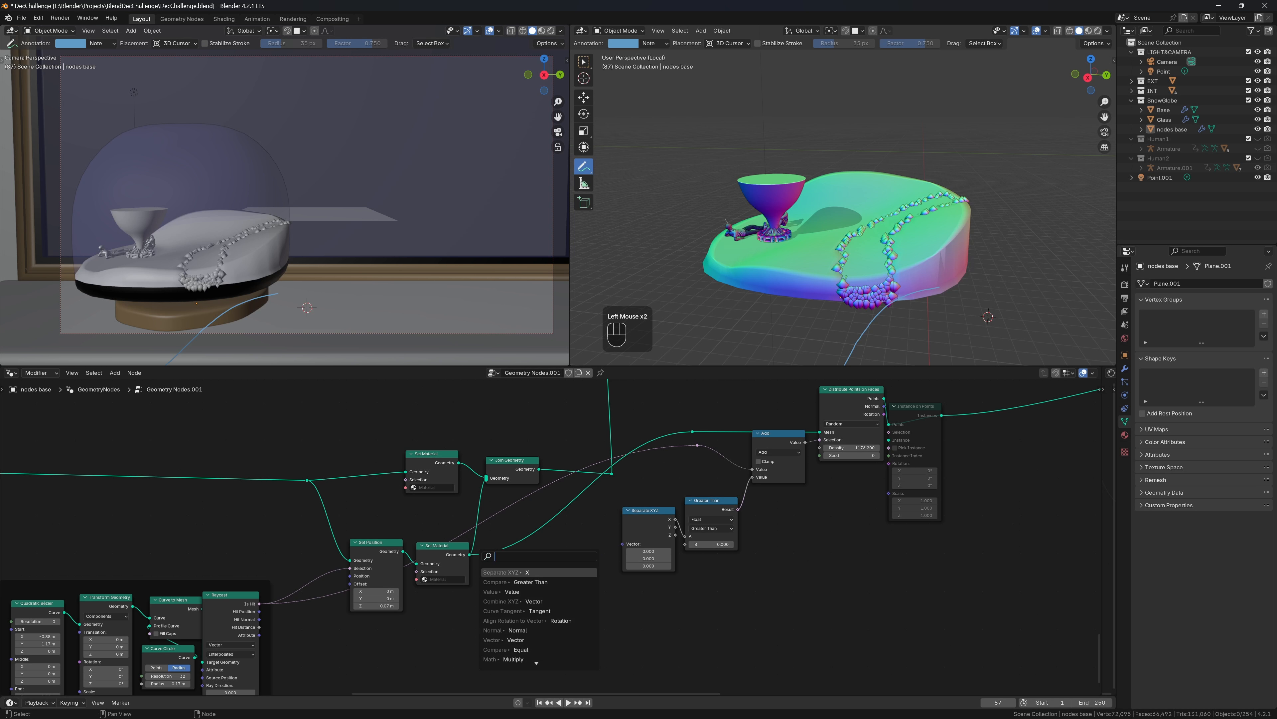
{"action": "type", "text": "pos"}
{"action": "key", "text": "Return"}
{"action": "left_click", "coordinate": [588, 556]}
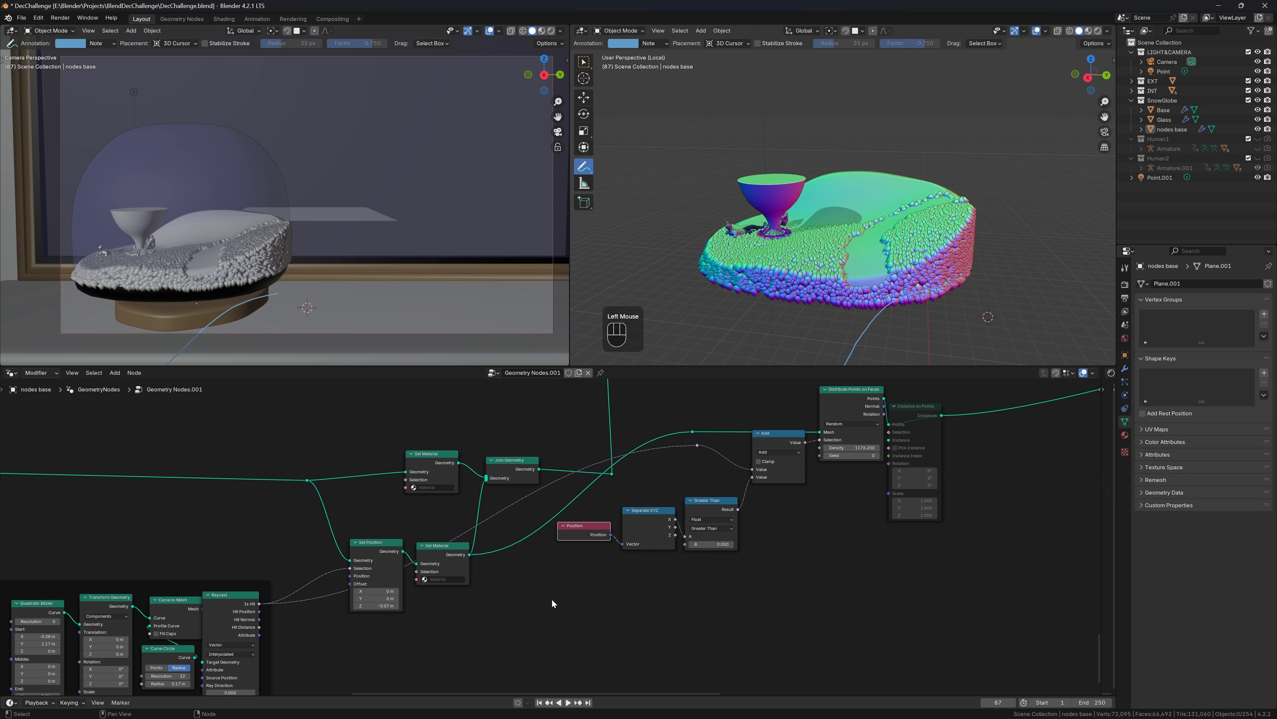
Set the comparison to Less Than with B 1.130 and change the Math operation to Multiply
{"action": "scroll", "coordinate": [719, 607], "scroll_direction": "up", "scroll_amount": 2}
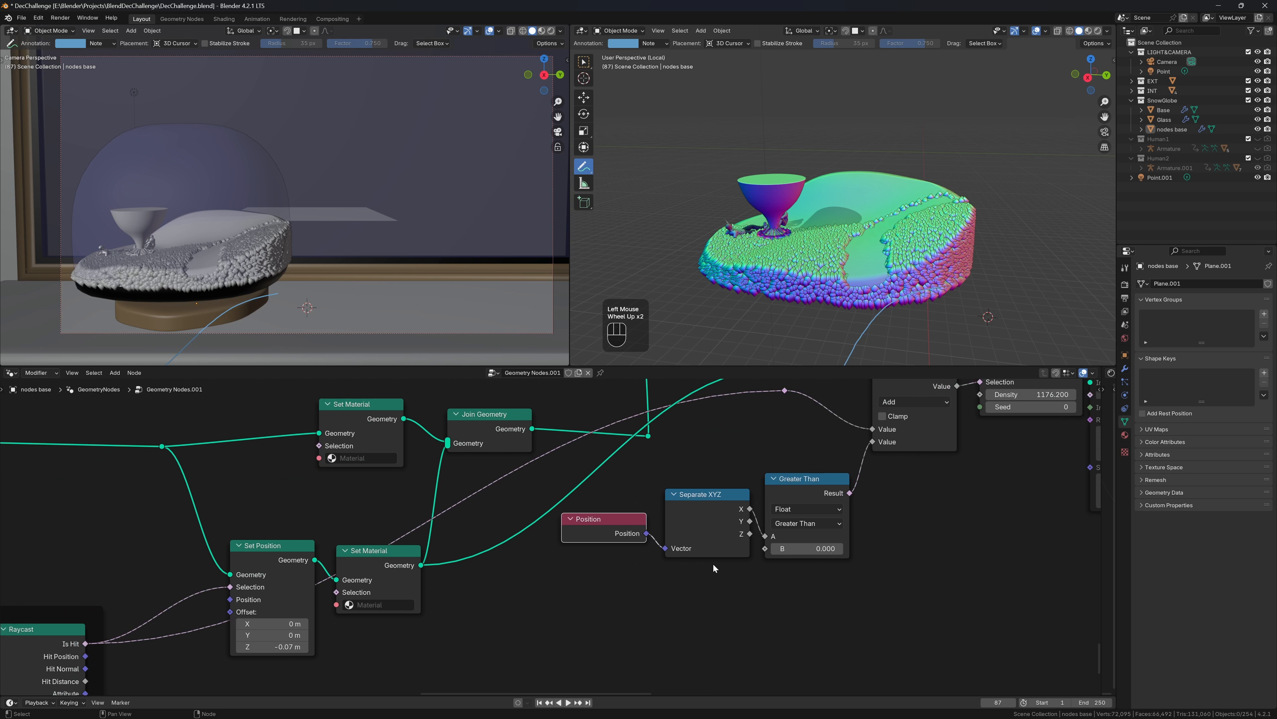
{"action": "left_click", "coordinate": [825, 524]}
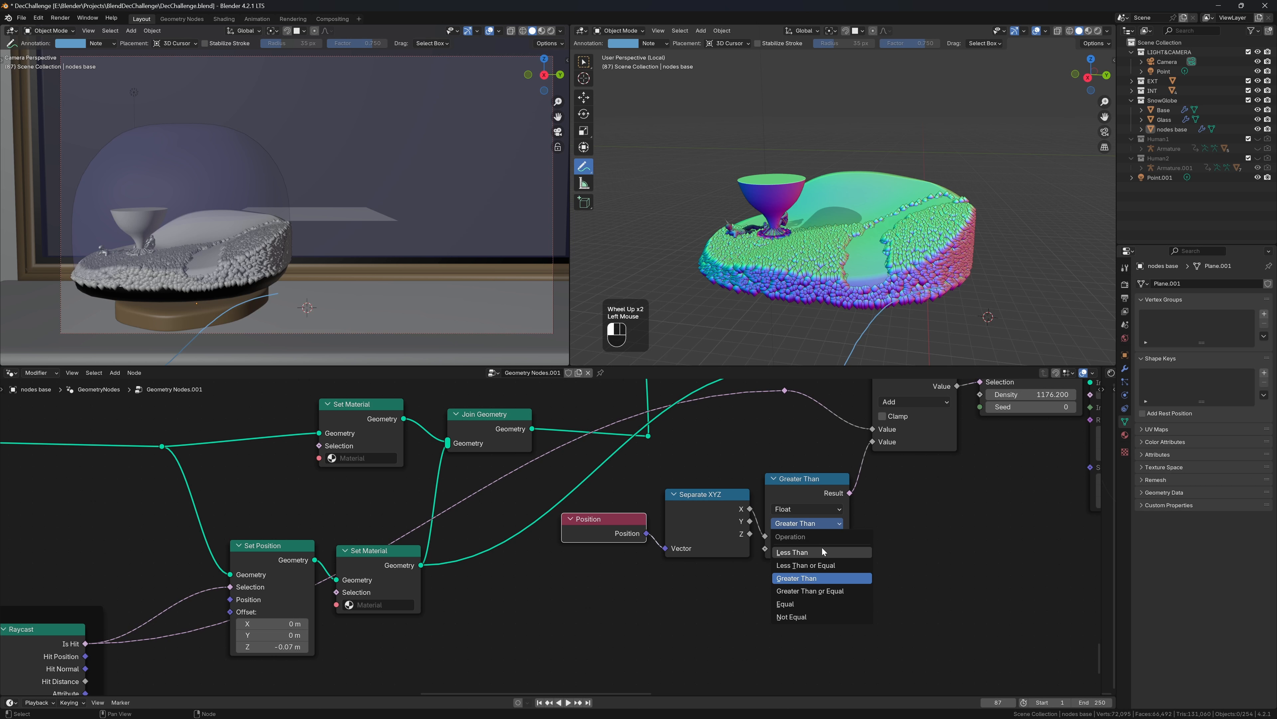
{"action": "left_click", "coordinate": [812, 552]}
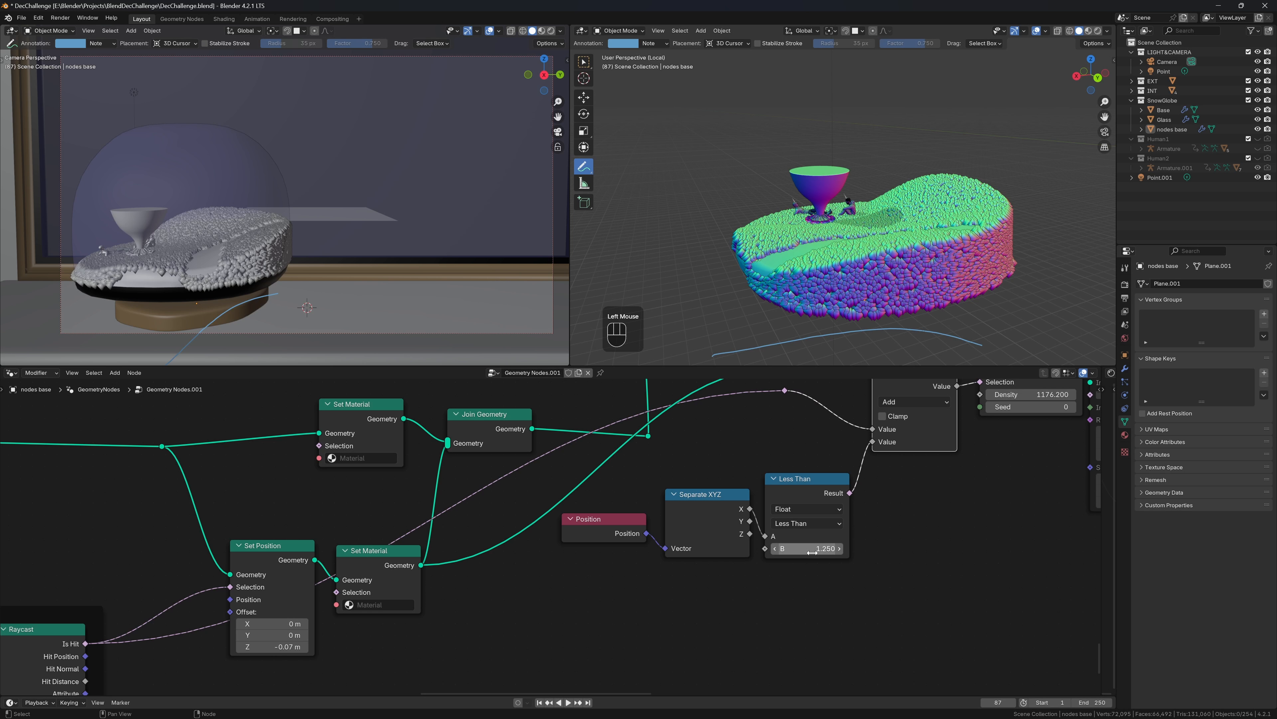
{"action": "left_click", "coordinate": [914, 401]}
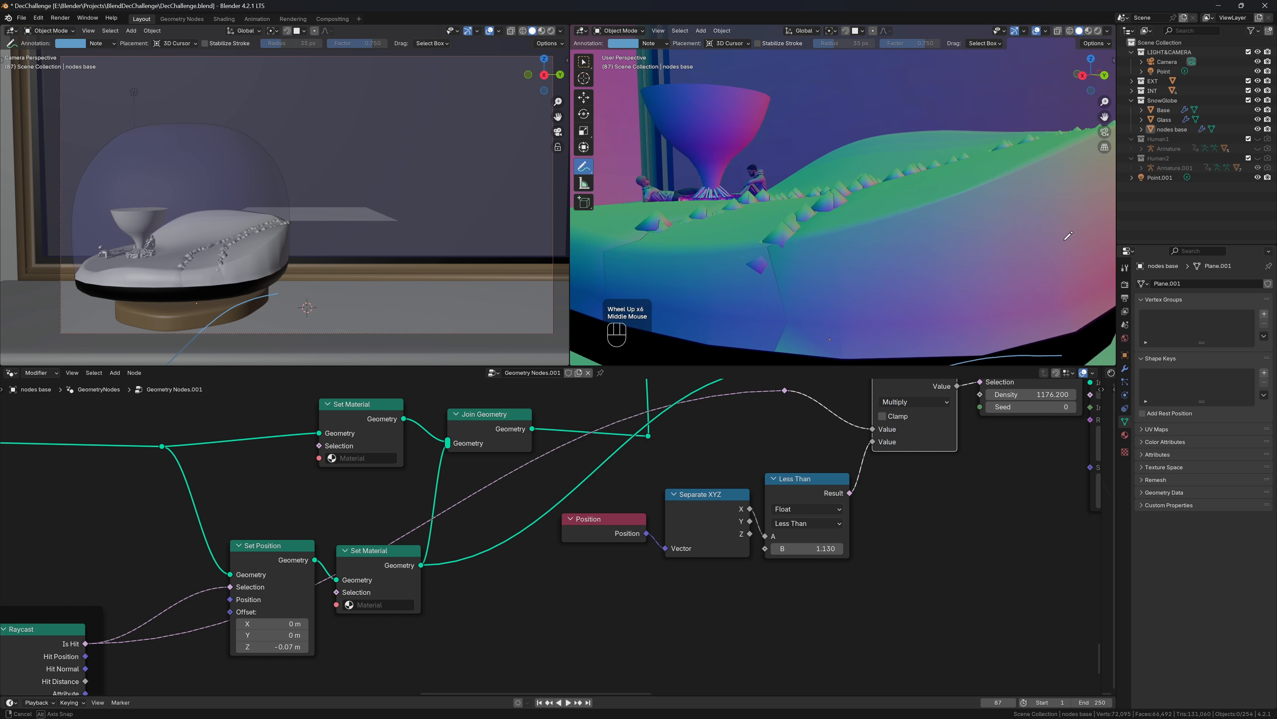
Unmute Instance on Points on the masked points and save DecChallenge.blend
{"action": "middle_click_drag", "start_coordinate": [1068, 235], "coordinate": [1079, 182]}
{"action": "scroll", "coordinate": [914, 393], "scroll_direction": "down", "scroll_amount": 2}
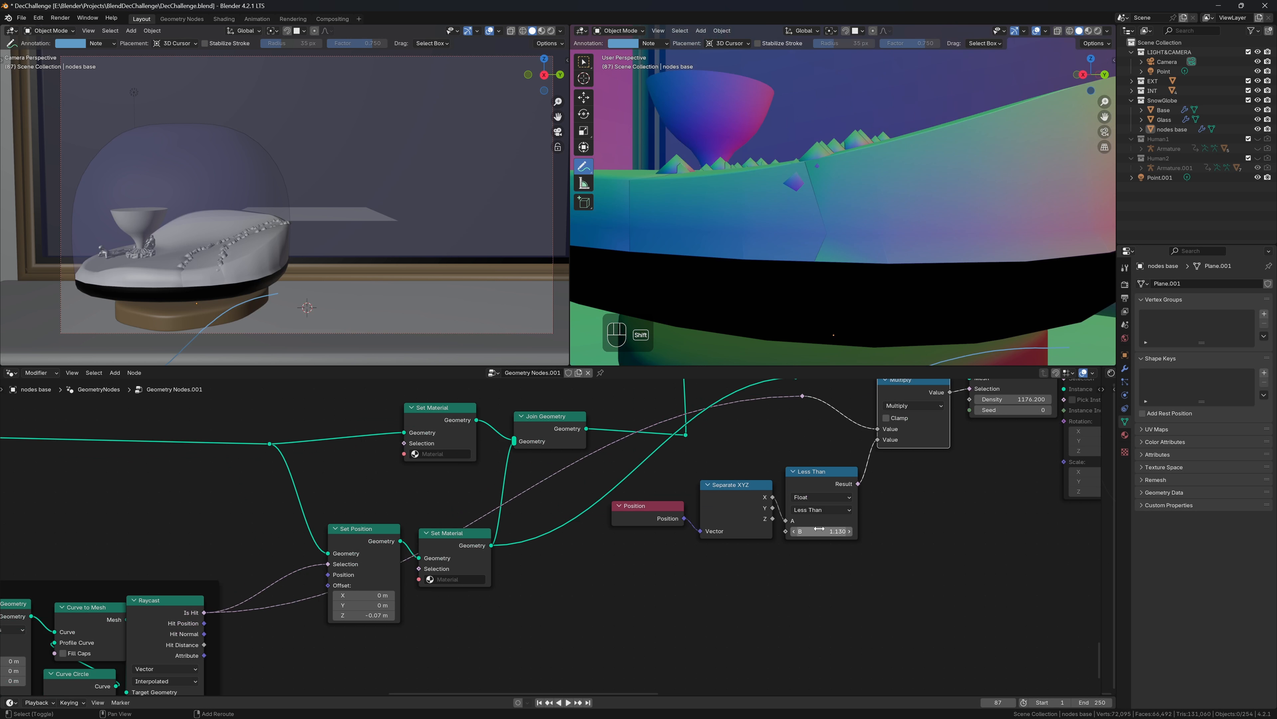
{"action": "scroll", "coordinate": [923, 488], "scroll_direction": "down", "scroll_amount": 4}
{"action": "left_click_drag", "start_coordinate": [866, 437], "coordinate": [898, 437]}
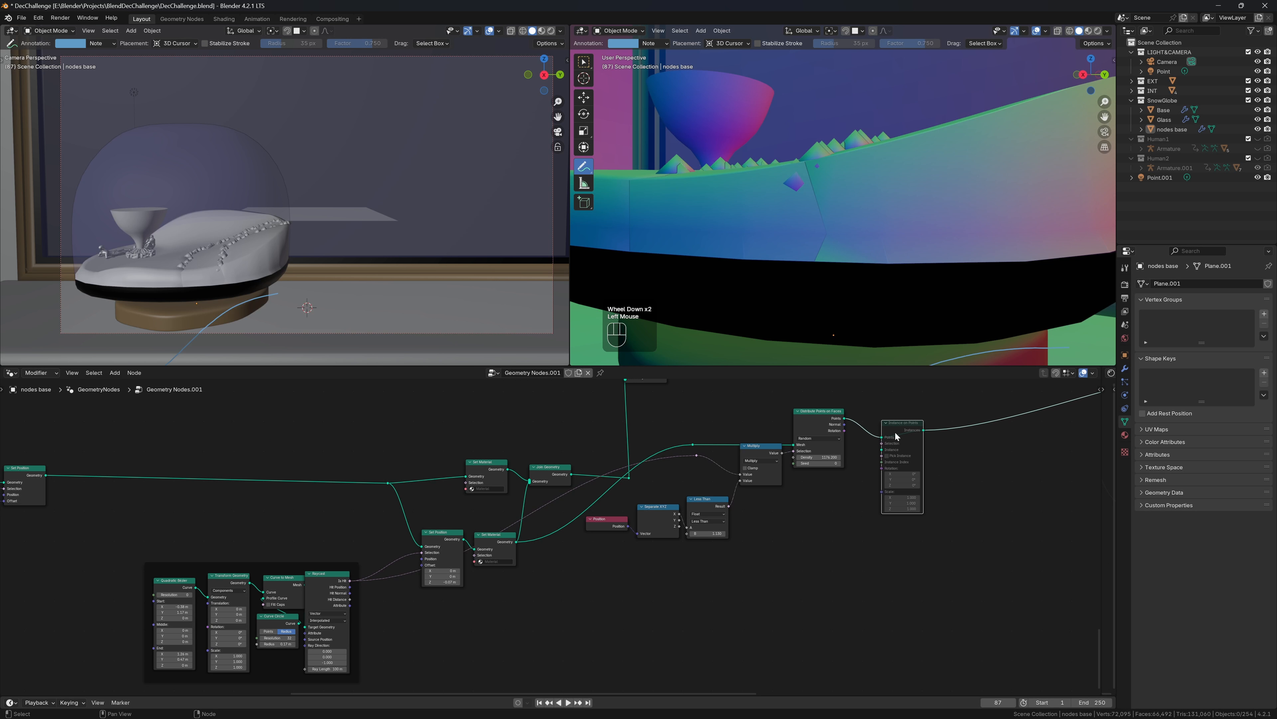
{"action": "key", "text": "m"}
{"action": "key", "text": "ctrl+s"}
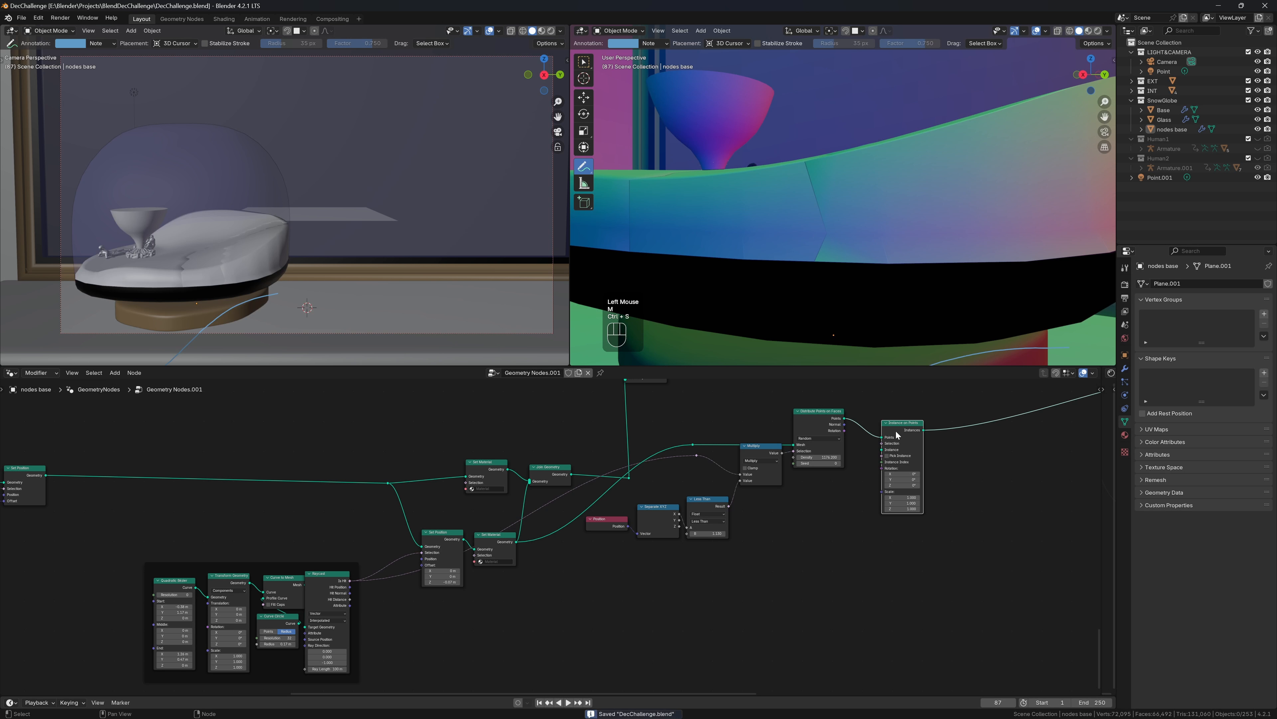
{"action": "scroll", "coordinate": [905, 322], "scroll_direction": "down", "scroll_amount": 3}
{"action": "middle_click_drag", "start_coordinate": [905, 322], "coordinate": [922, 326]}
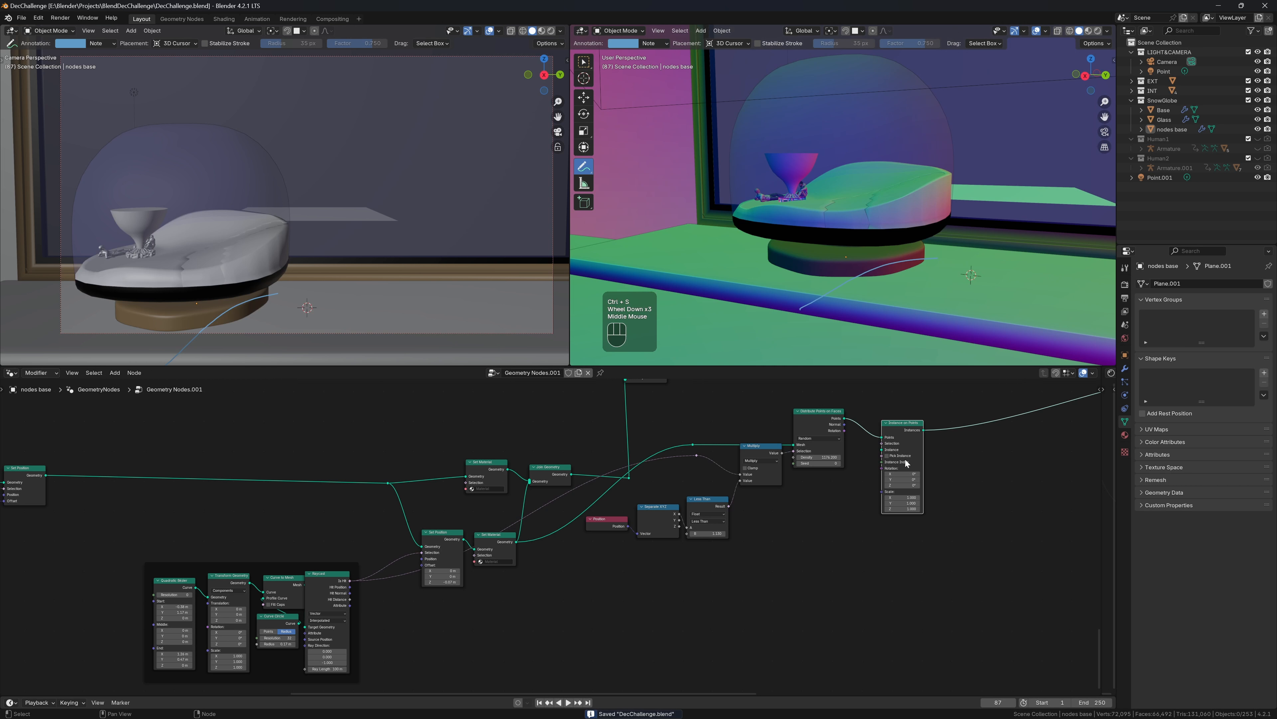
Add an Ico Sphere (radius 0.05 m, subdivisions 4) as the instance mesh
{"action": "left_click_drag", "start_coordinate": [905, 460], "coordinate": [831, 527]}
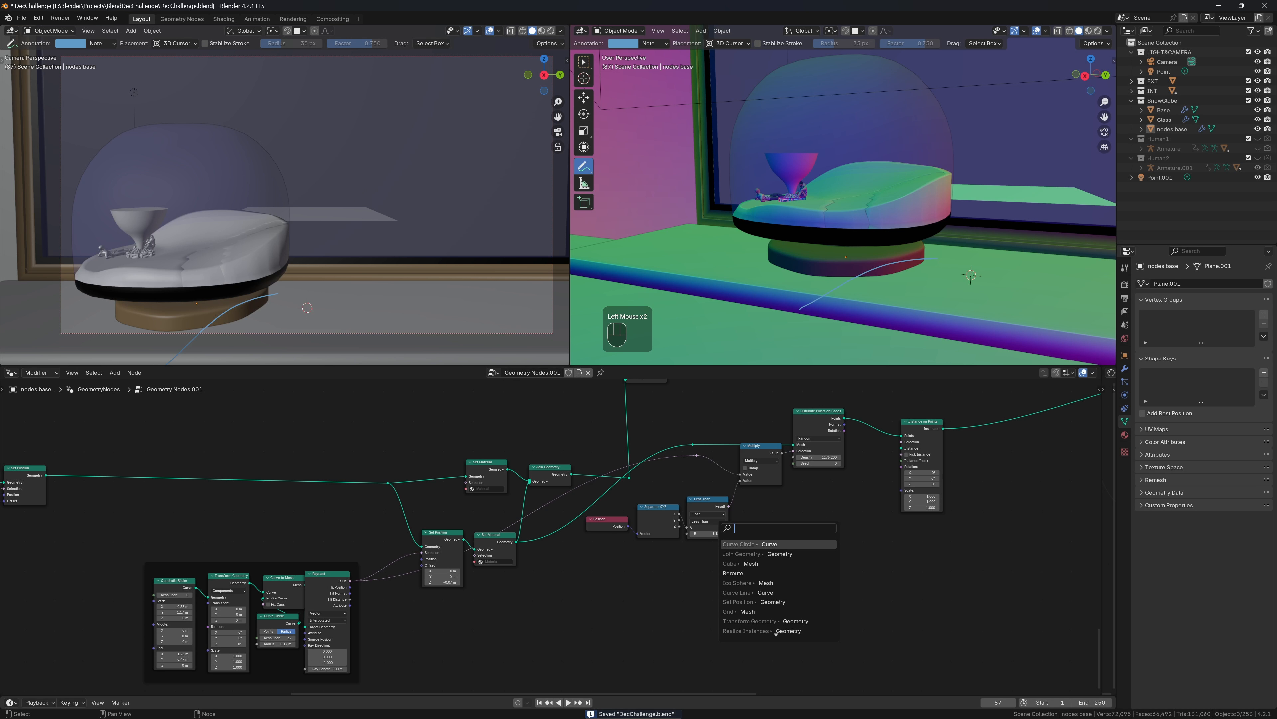
{"action": "type", "text": "icos"}
{"action": "key", "text": "Return"}
{"action": "left_click", "coordinate": [823, 542]}
{"action": "left_click", "coordinate": [803, 559]}
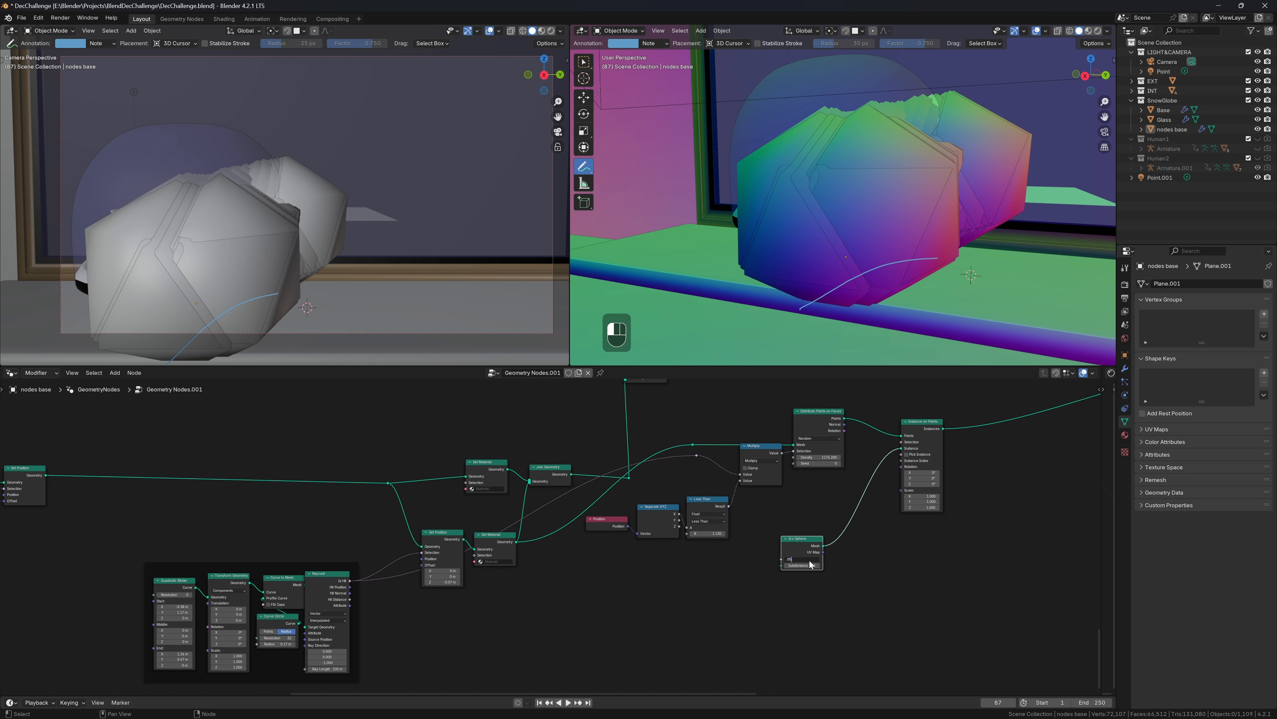
{"action": "key", "text": "Return"}
Connect the Ico Sphere's Mesh output to a Viewer node's Geometry
{"action": "scroll", "coordinate": [810, 564], "scroll_direction": "up", "scroll_amount": 3}
{"action": "key", "text": "shift+a"}
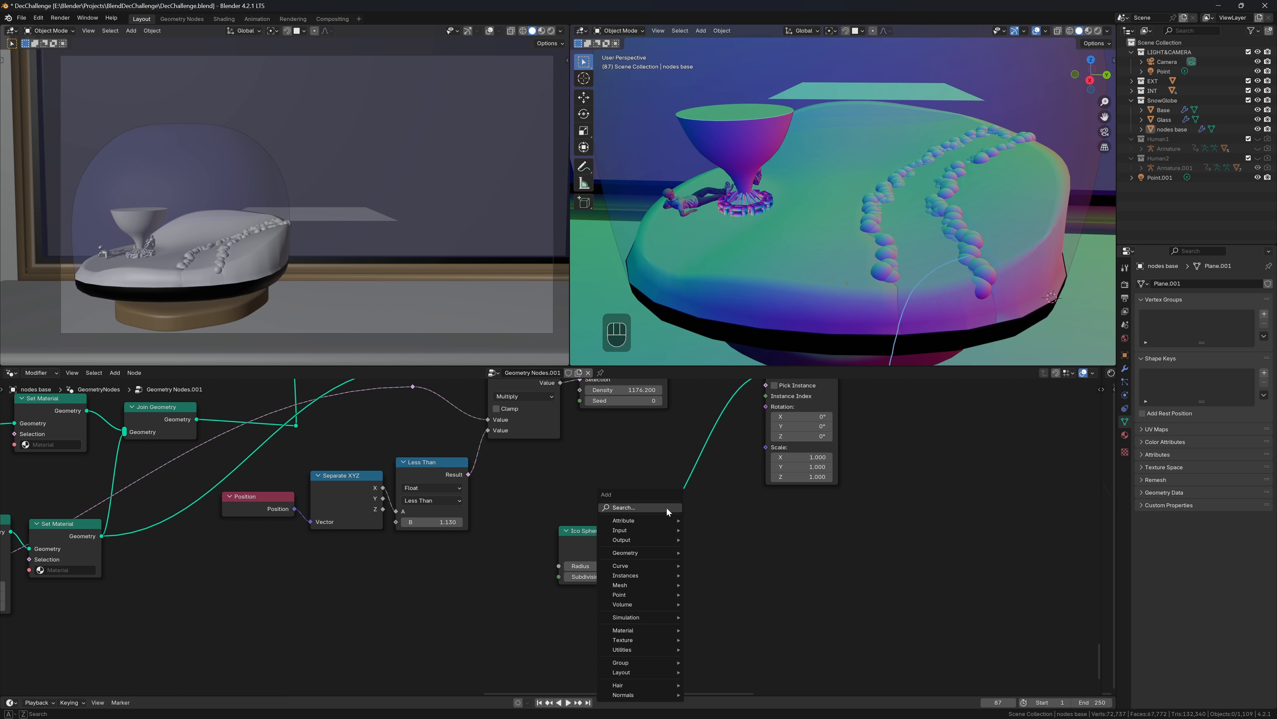
{"action": "key", "text": "Escape"}
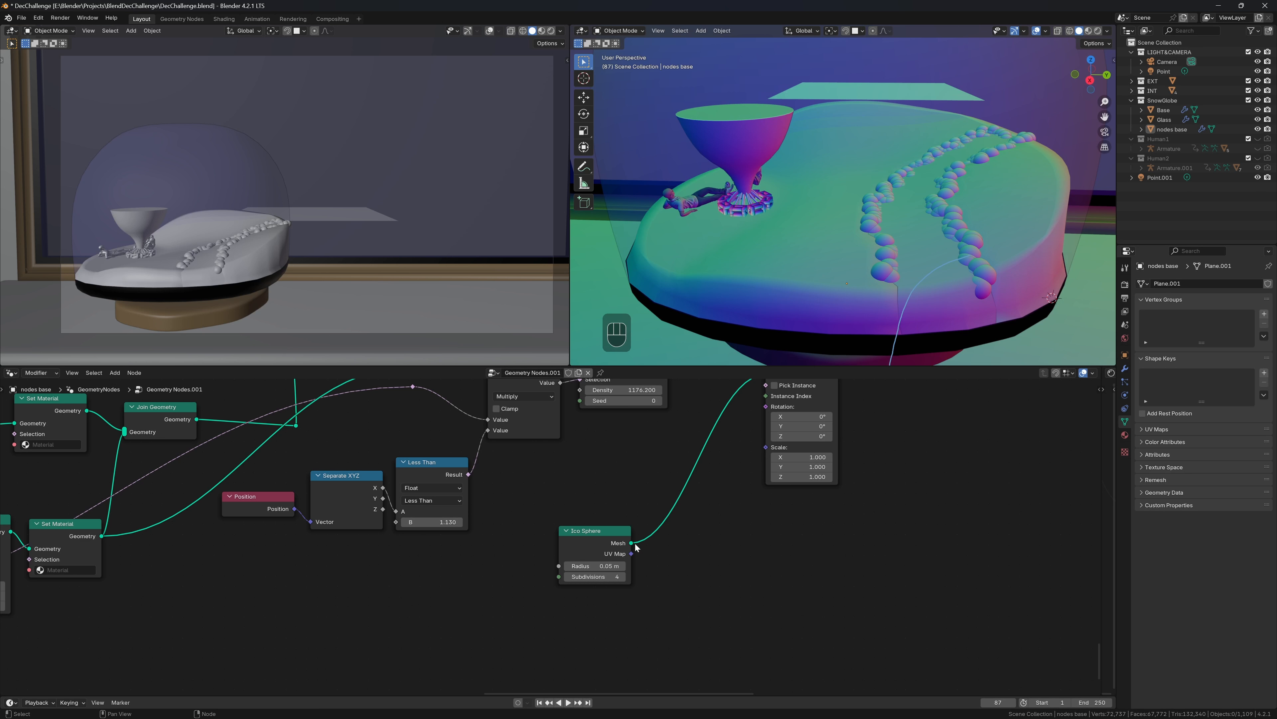
{"action": "left_click_drag", "start_coordinate": [631, 543], "coordinate": [985, 544]}
{"action": "left_click", "coordinate": [1001, 560]}
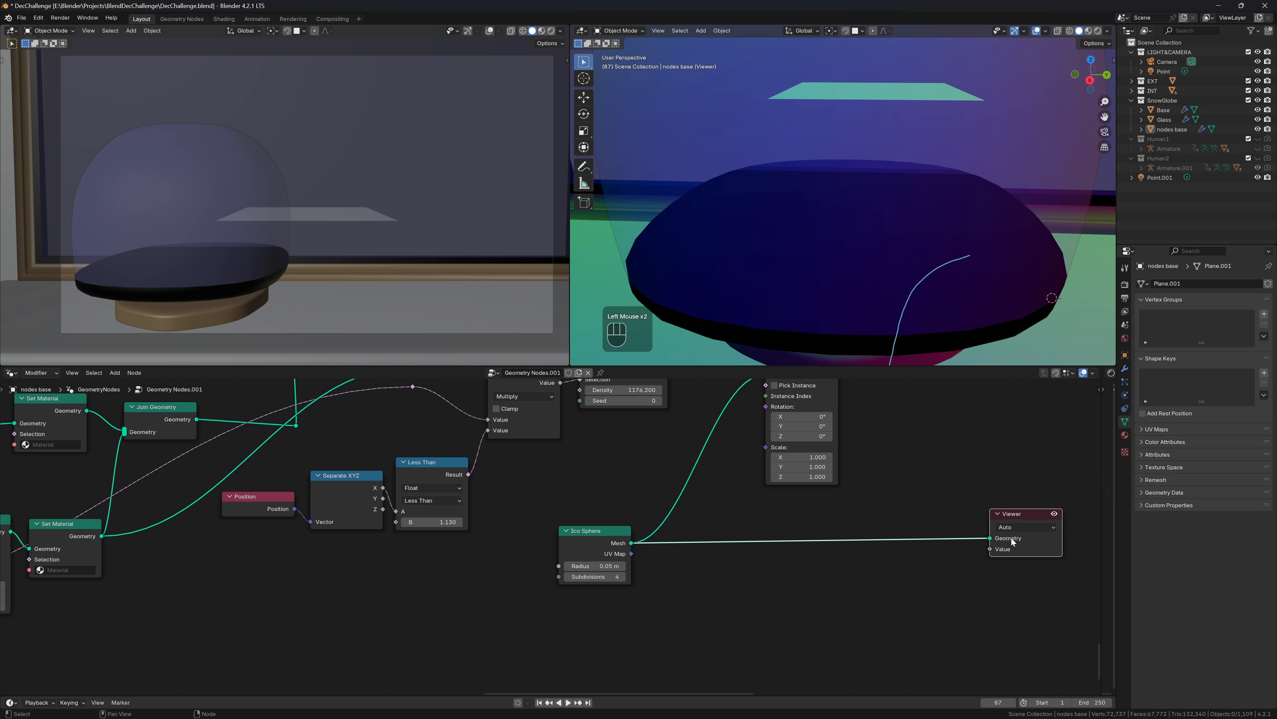
Isolate the base object in local view, delete the Note annotation layer, and frame the sphere
{"action": "left_click", "coordinate": [1029, 200]}
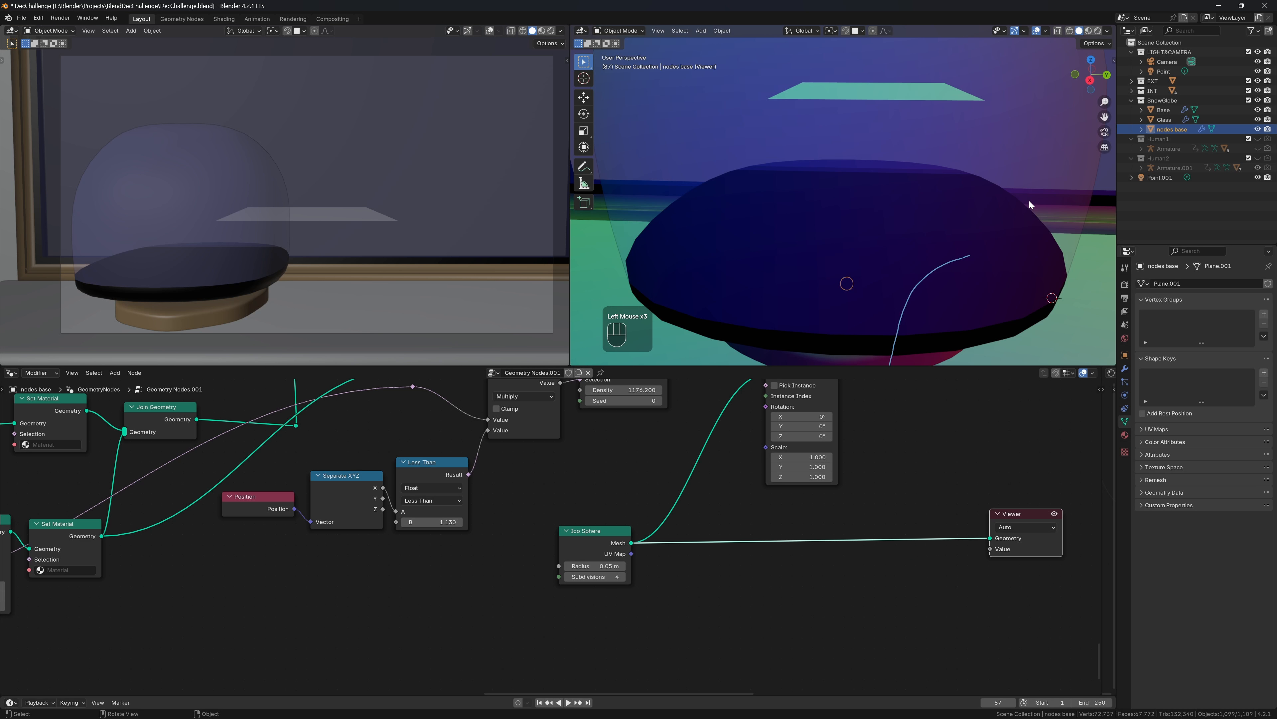
{"action": "key", "text": "slash"}
{"action": "key", "text": "slash"}
{"action": "key", "text": "slash"}
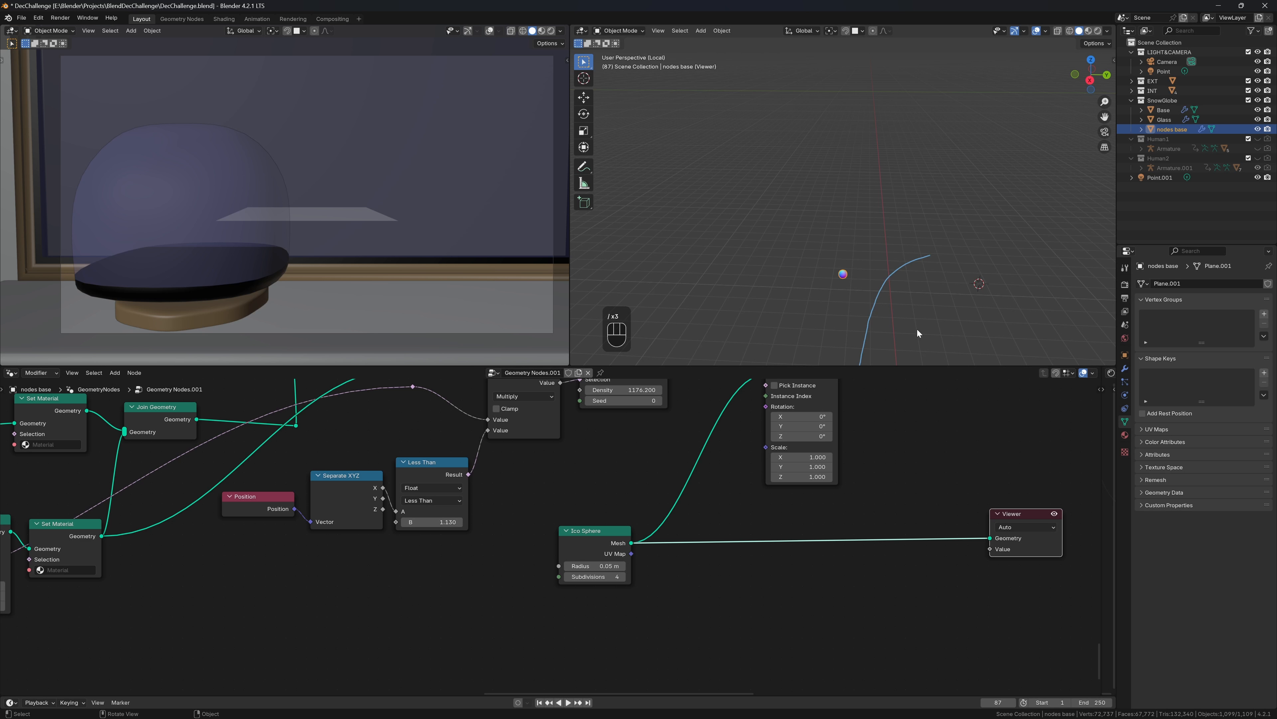
{"action": "key", "text": "n"}
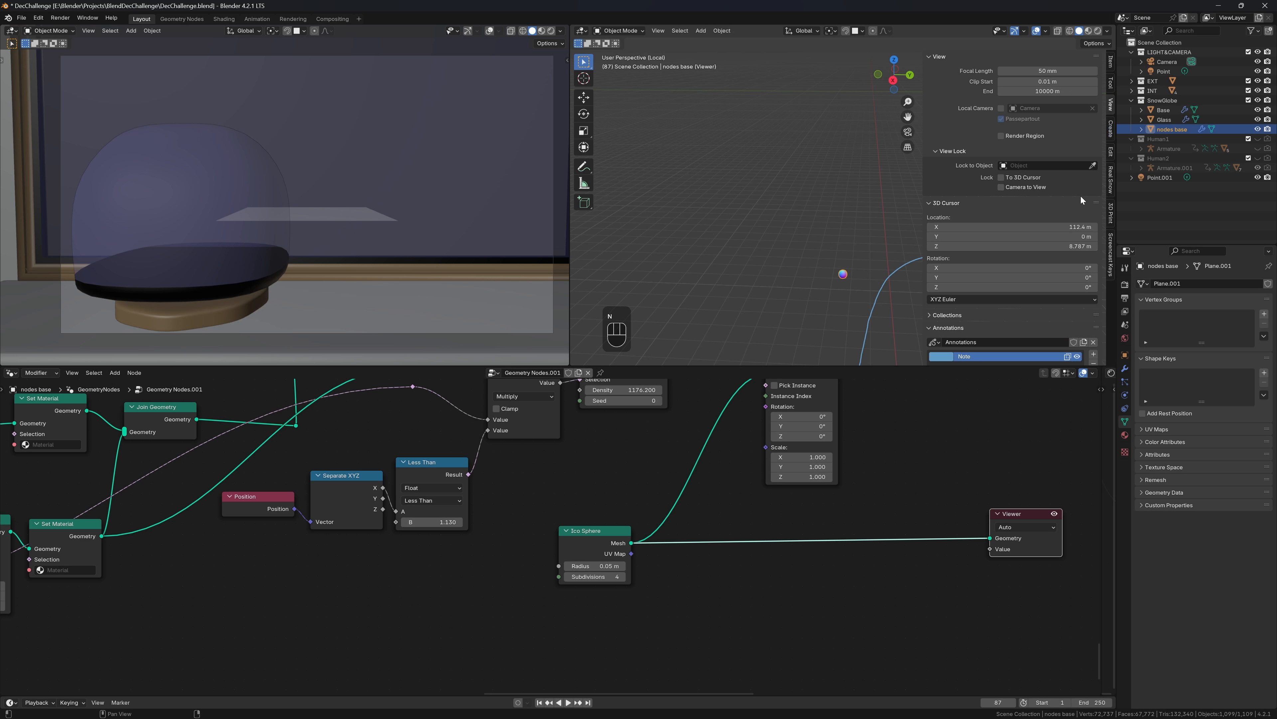
{"action": "left_click", "coordinate": [1095, 363]}
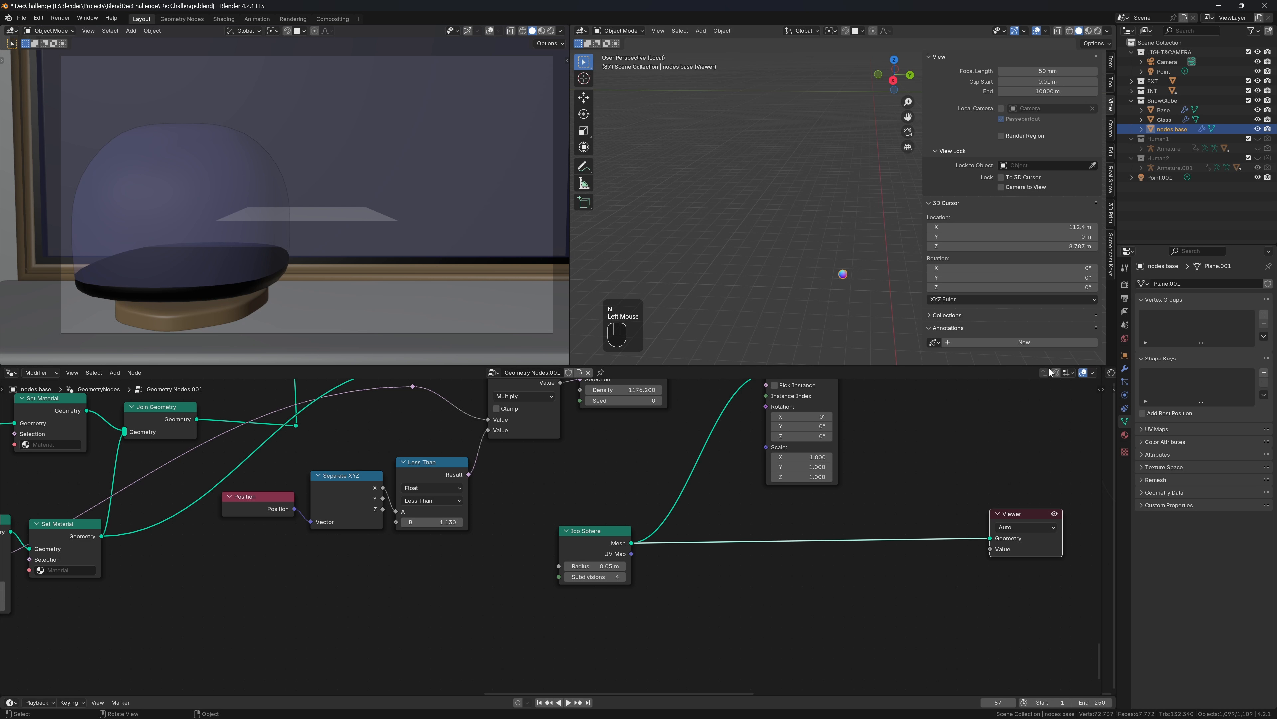
{"action": "left_click_drag", "start_coordinate": [1031, 366], "coordinate": [1031, 434]}
{"action": "key", "text": "n"}
{"action": "scroll", "coordinate": [859, 284], "scroll_direction": "up", "scroll_amount": 4}
{"action": "middle_click_drag", "start_coordinate": [862, 281], "coordinate": [915, 237], "text": "shift"}
{"action": "scroll", "coordinate": [881, 286], "scroll_direction": "up", "scroll_amount": 2}
{"action": "scroll", "coordinate": [881, 286], "scroll_direction": "up", "scroll_amount": 3}
{"action": "scroll", "coordinate": [900, 277], "scroll_direction": "up", "scroll_amount": 4}
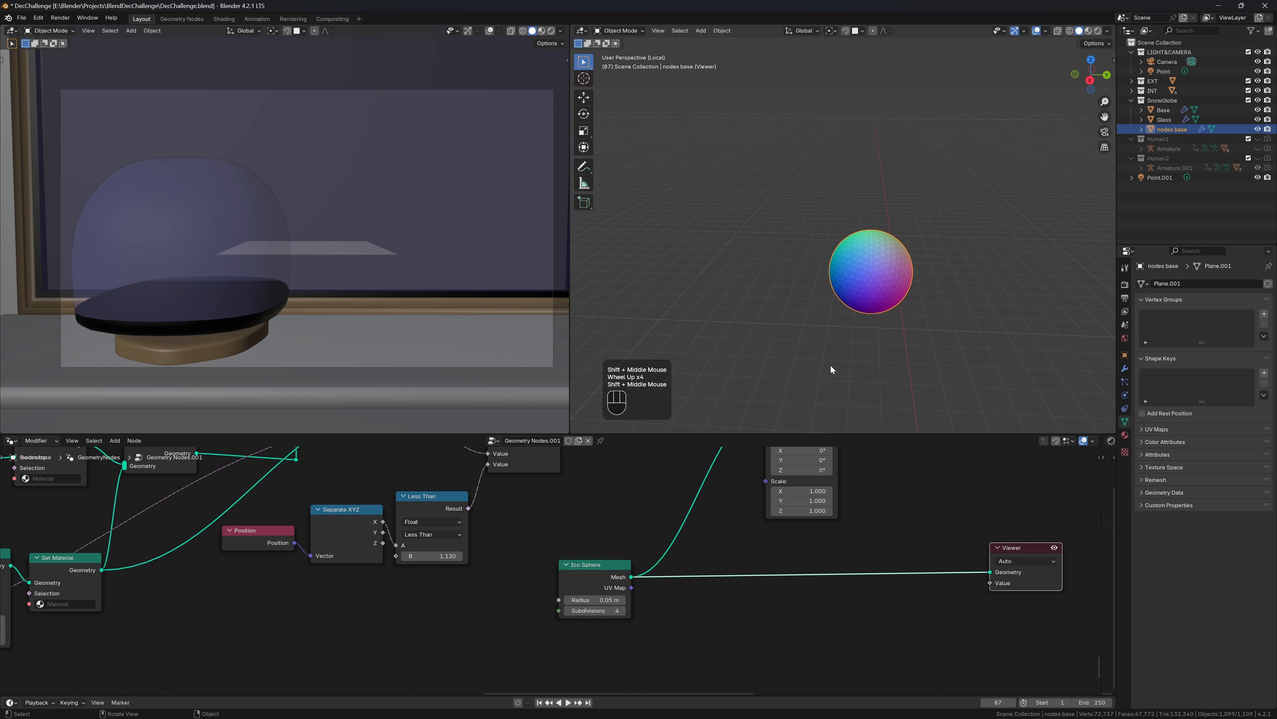
Insert a Set Position node between the Ico Sphere and the Viewer
{"action": "key", "text": "shift+a"}
{"action": "mouse_move", "coordinate": [721, 646]}
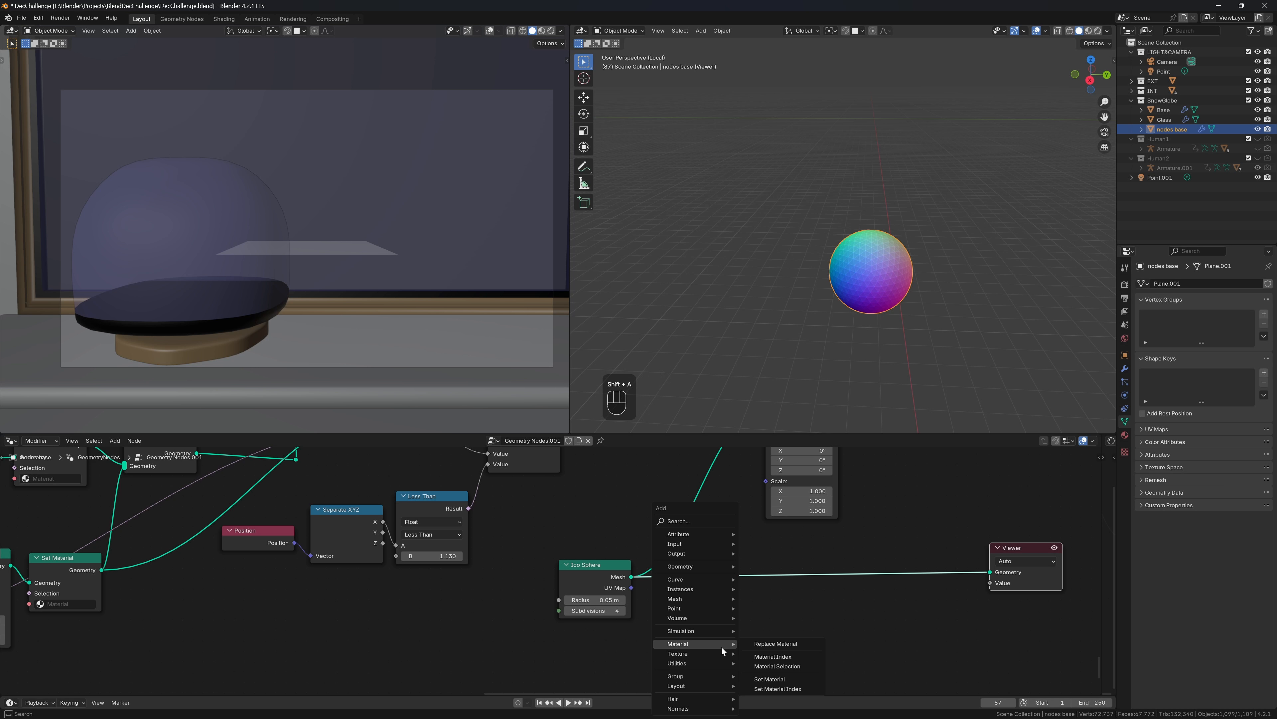
{"action": "type", "text": "setpo"}
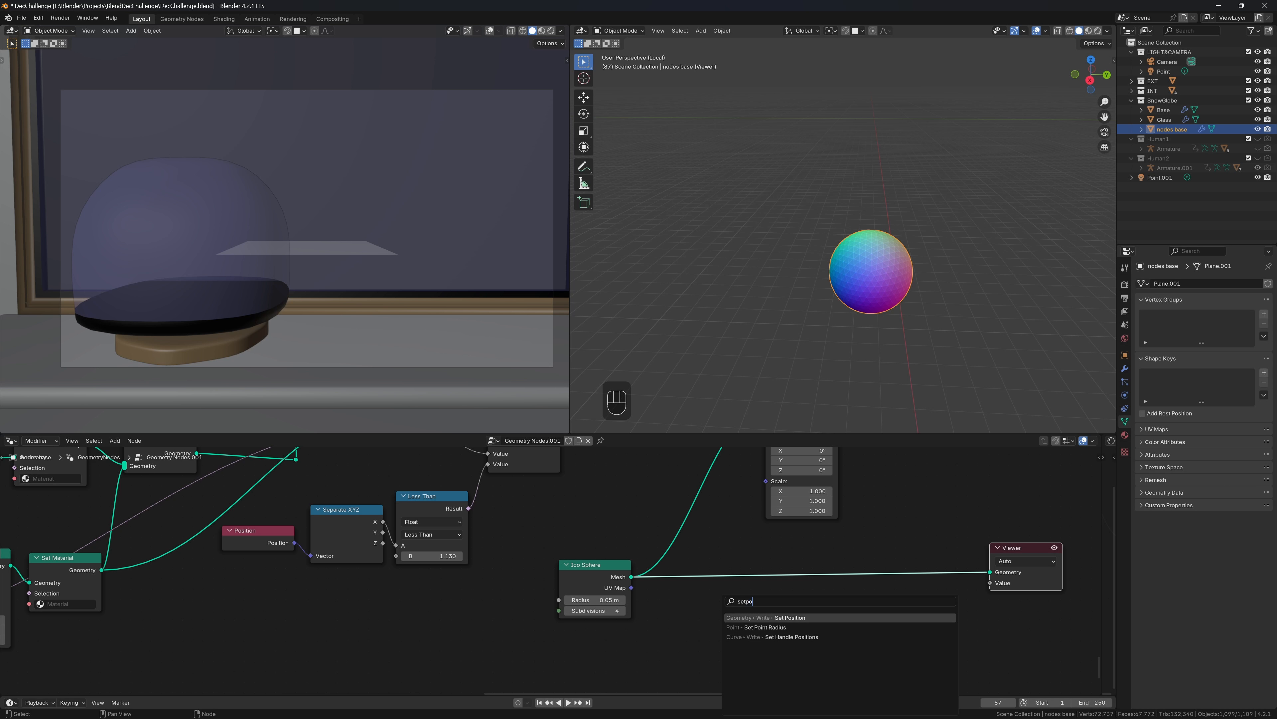
{"action": "key", "text": "Return"}
{"action": "left_click", "coordinate": [817, 544]}
Feed Set Position's Offset with a Vector Math Scale node
{"action": "left_click_drag", "start_coordinate": [803, 600], "coordinate": [793, 606]}
{"action": "type", "text": "sxc"}
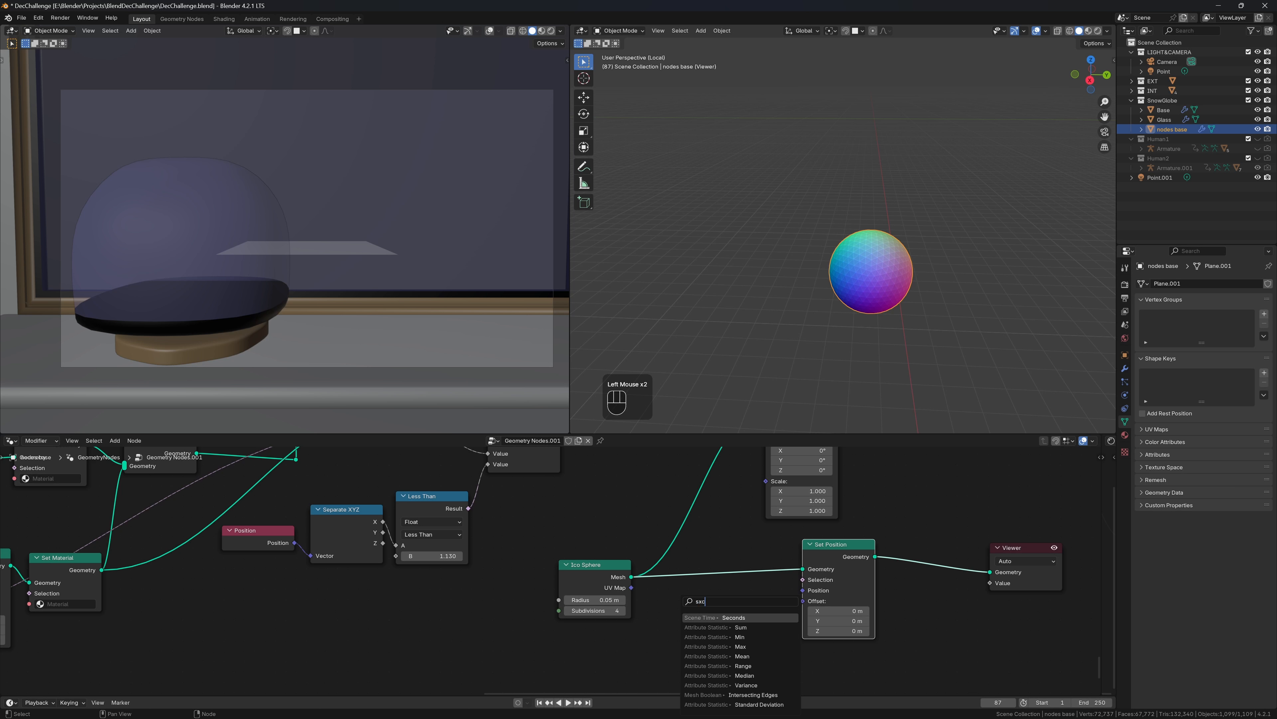
{"action": "key", "text": "BackSpace"}
{"action": "key", "text": "BackSpace"}
{"action": "type", "text": "ca"}
{"action": "key", "text": "Return"}
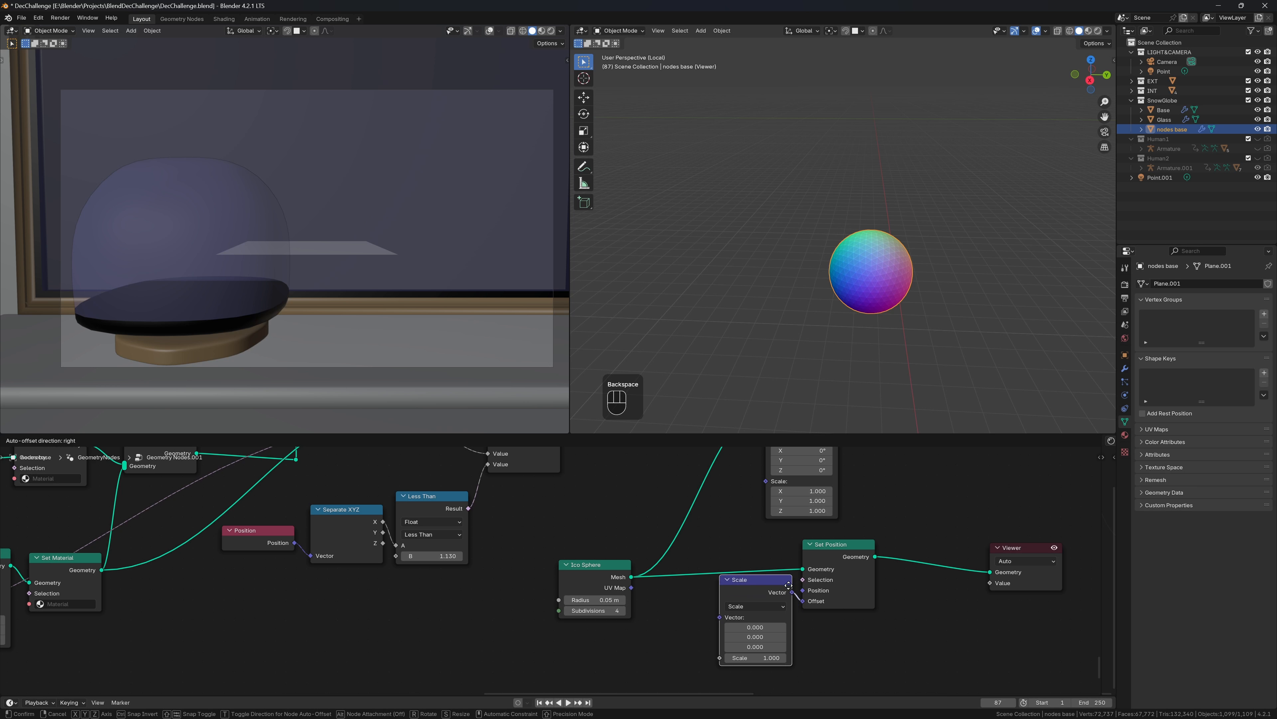
{"action": "left_click", "coordinate": [788, 586]}
{"action": "middle_click_drag", "start_coordinate": [695, 611], "coordinate": [734, 550]}
{"action": "scroll", "coordinate": [734, 550], "scroll_direction": "up", "scroll_amount": 1}
Feed a Normal node into Scale's Vector and a Noise Texture into its Scale input
{"action": "left_click_drag", "start_coordinate": [759, 558], "coordinate": [619, 559]}
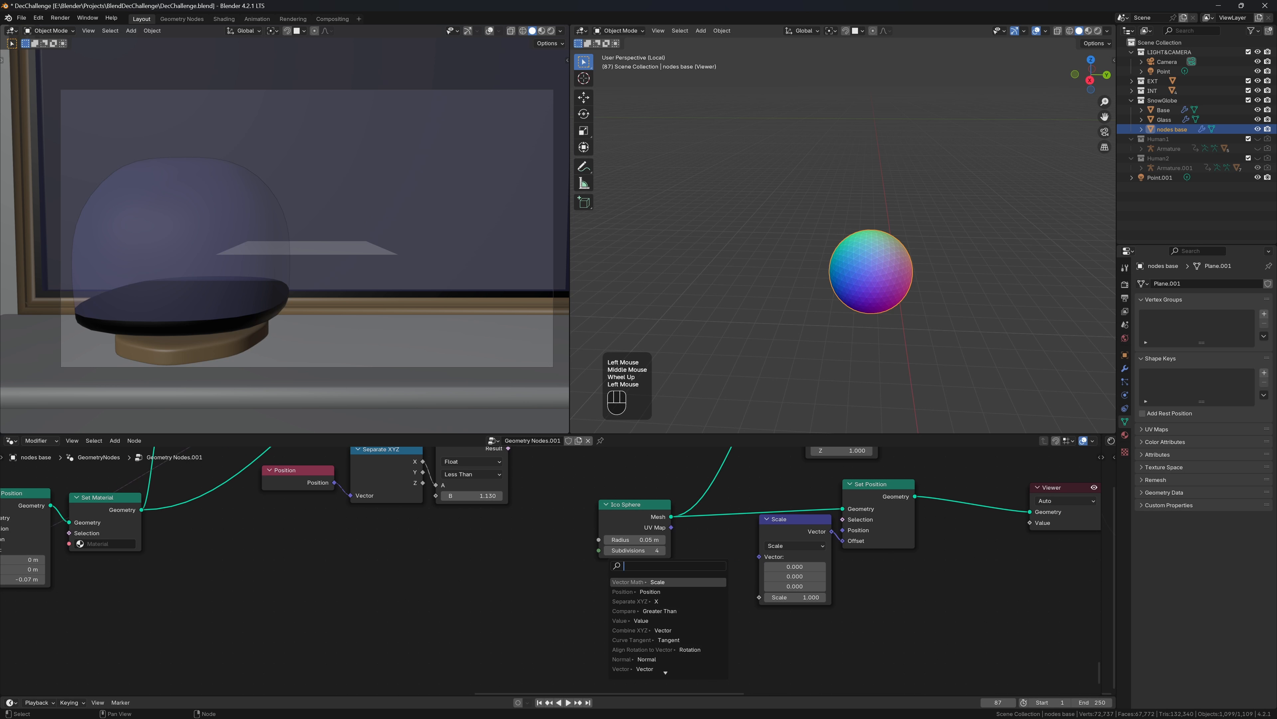
{"action": "left_click", "coordinate": [682, 665]}
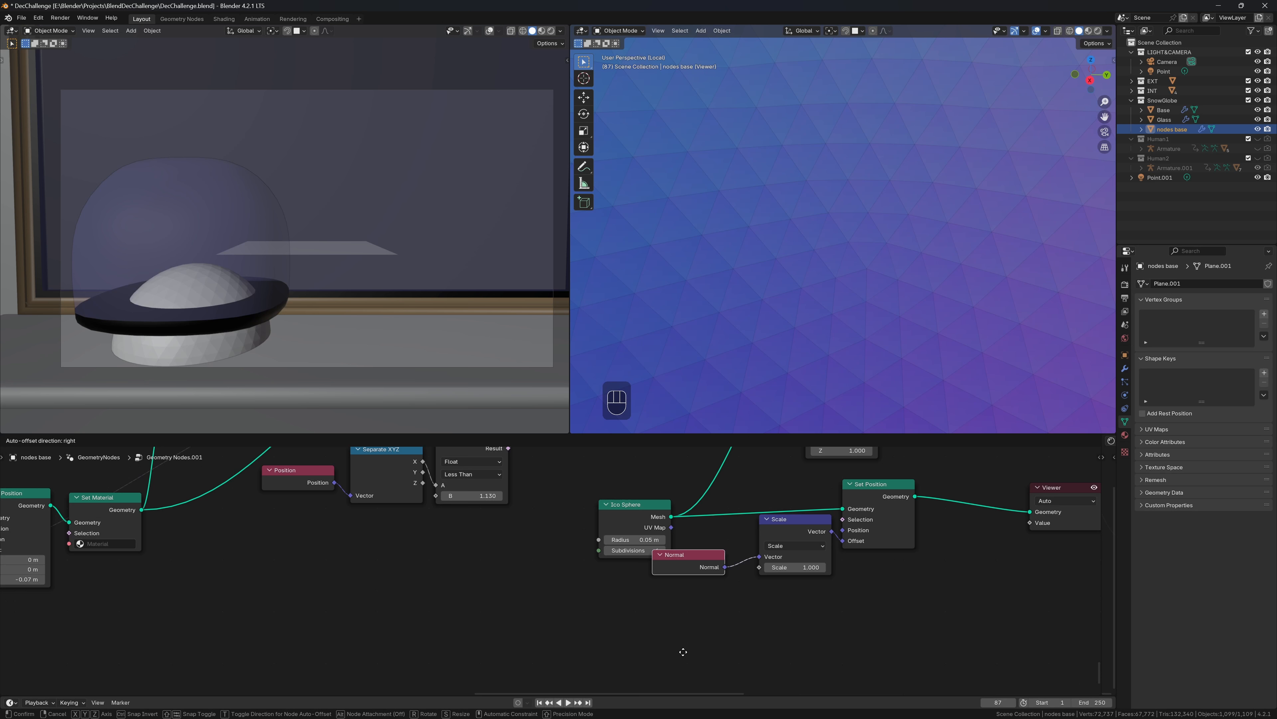
{"action": "left_click", "coordinate": [716, 639]}
{"action": "left_click_drag", "start_coordinate": [759, 567], "coordinate": [647, 595]}
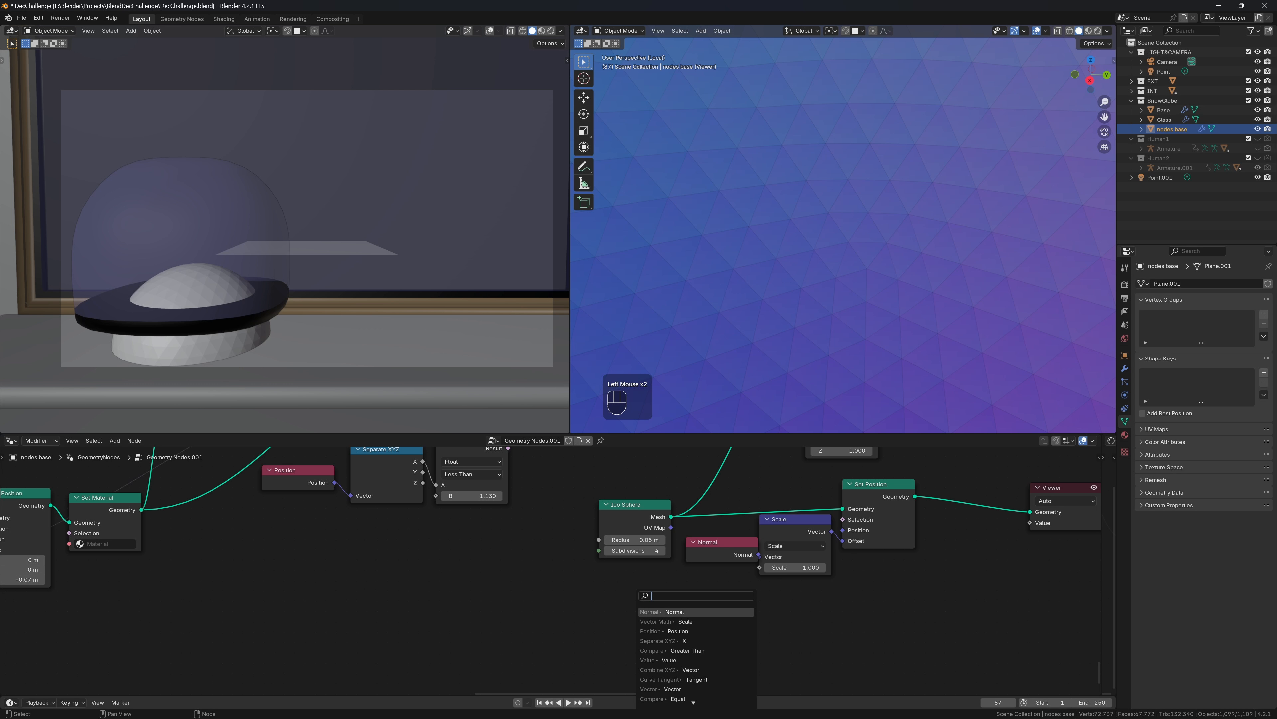
{"action": "type", "text": "nt"}
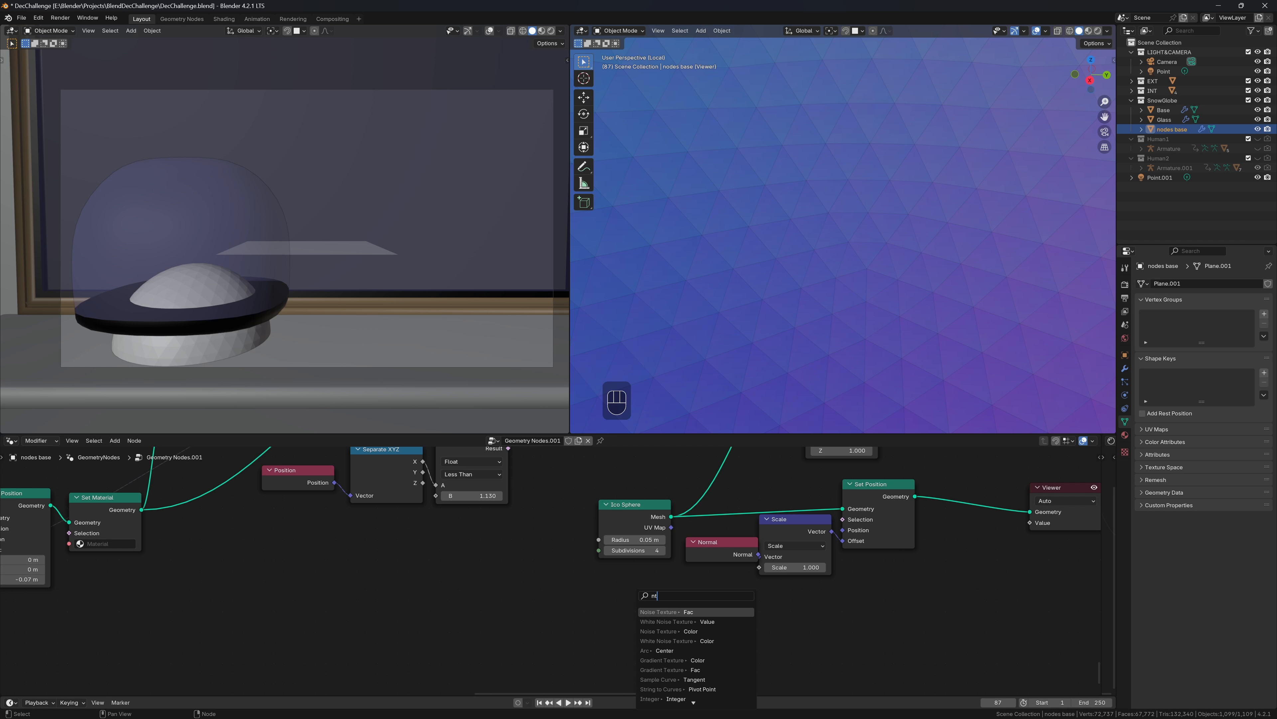
{"action": "key", "text": "Return"}
{"action": "scroll", "coordinate": [642, 582], "scroll_direction": "down", "scroll_amount": 1}
{"action": "left_click", "coordinate": [604, 591]}
Insert a Math Multiply node set to 0.100 between the Noise Texture and Scale
{"action": "key", "text": "shift+a"}
{"action": "mouse_move", "coordinate": [603, 590]}
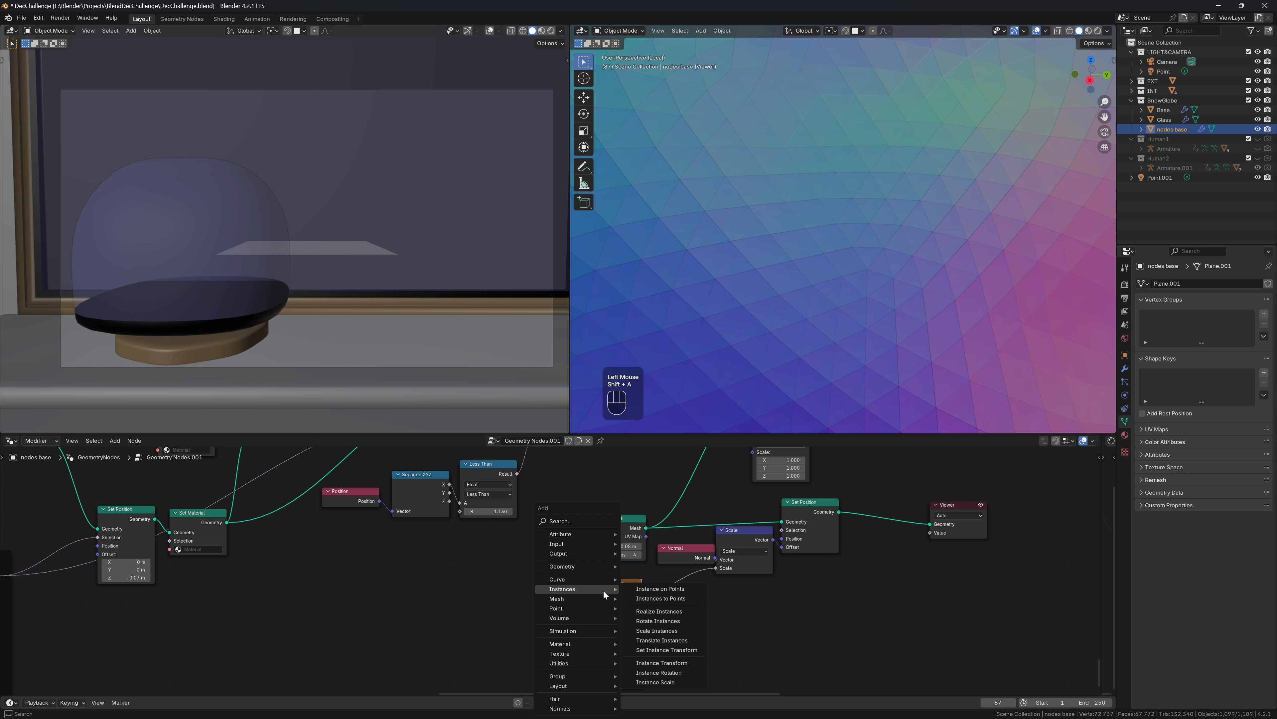
{"action": "type", "text": "math"}
{"action": "key", "text": "Return"}
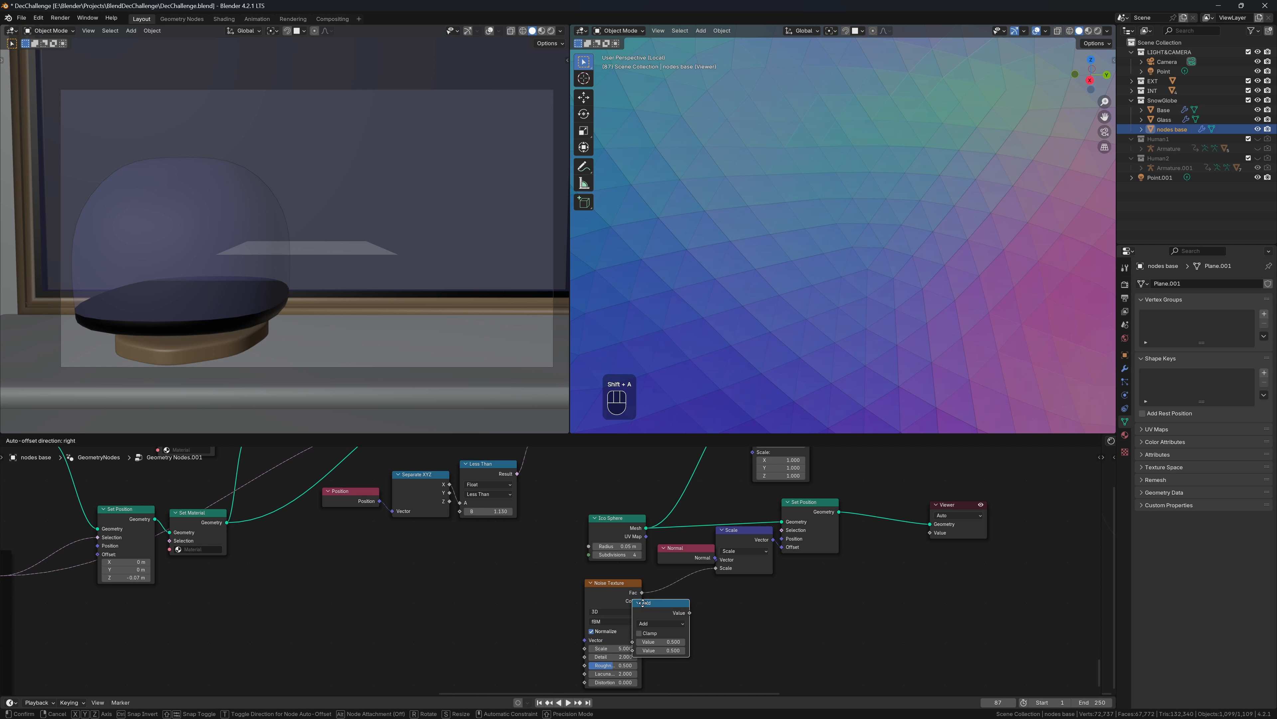
{"action": "left_click", "coordinate": [688, 607]}
{"action": "left_click_drag", "start_coordinate": [707, 614], "coordinate": [660, 621]}
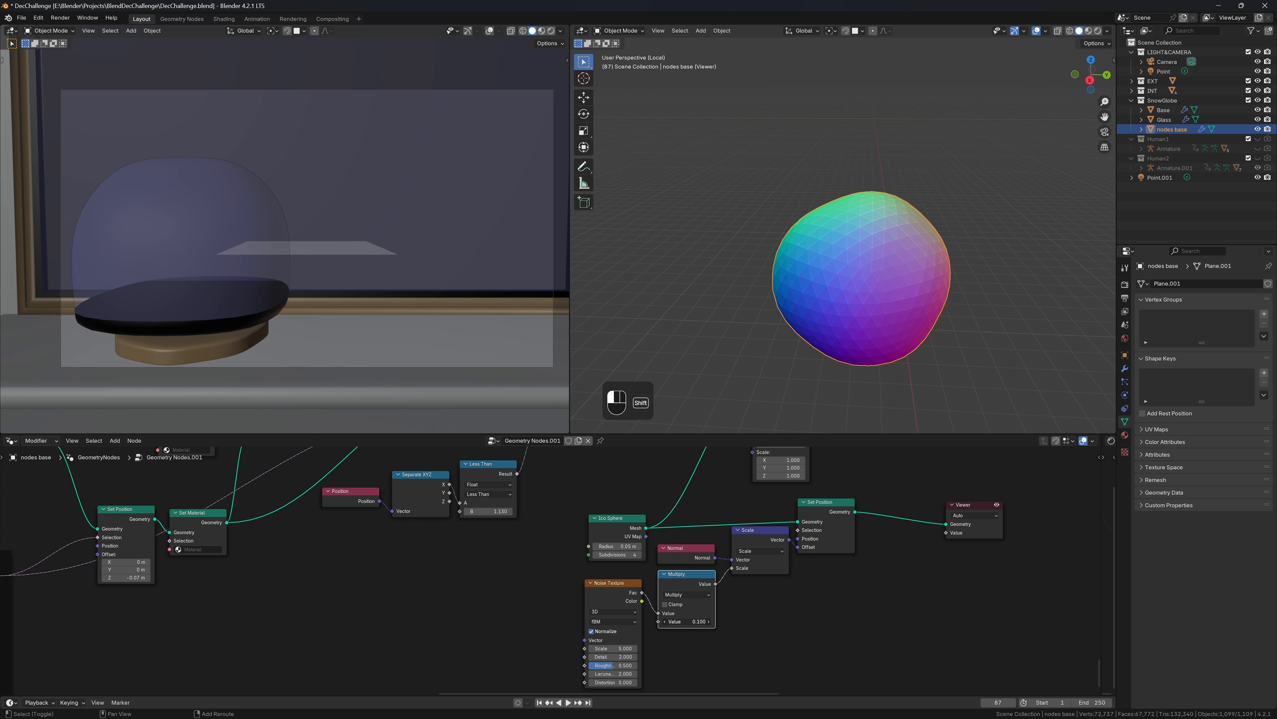
Switch the Noise Texture to 4D and raise its scale for finer lumps
{"action": "left_click", "coordinate": [634, 623]}
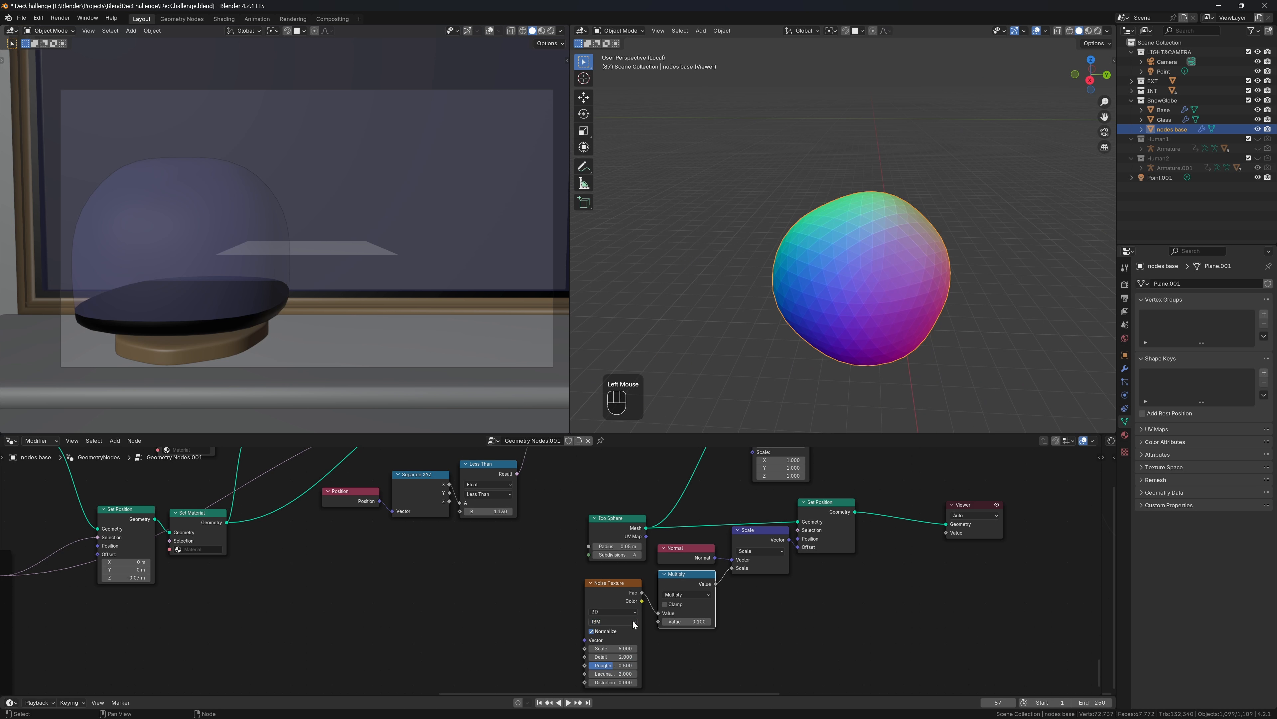
{"action": "left_click", "coordinate": [633, 611]}
{"action": "left_click", "coordinate": [623, 657]}
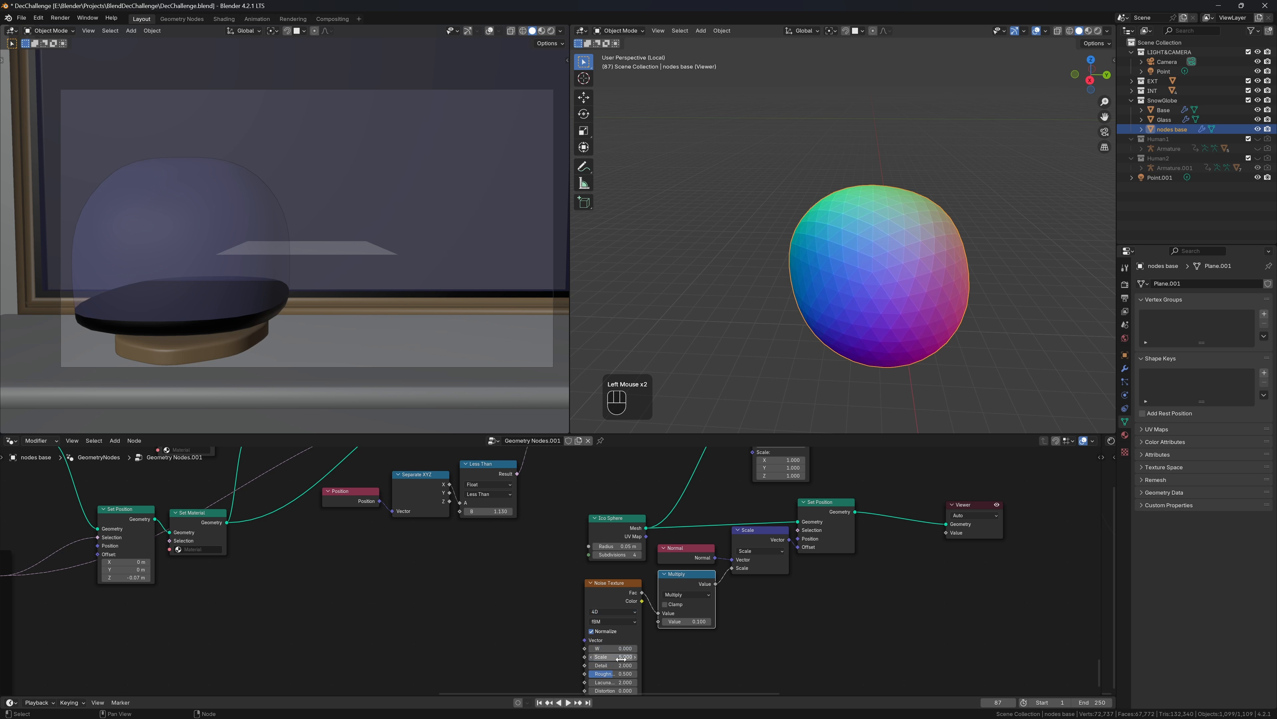
{"action": "left_click_drag", "start_coordinate": [624, 657], "coordinate": [859, 657], "text": "shift"}
Add a duplicated vector Multiply node before Set Position with factors X 0.740, Y 0.590, Z 0.380
{"action": "left_click_drag", "start_coordinate": [760, 538], "coordinate": [720, 542]}
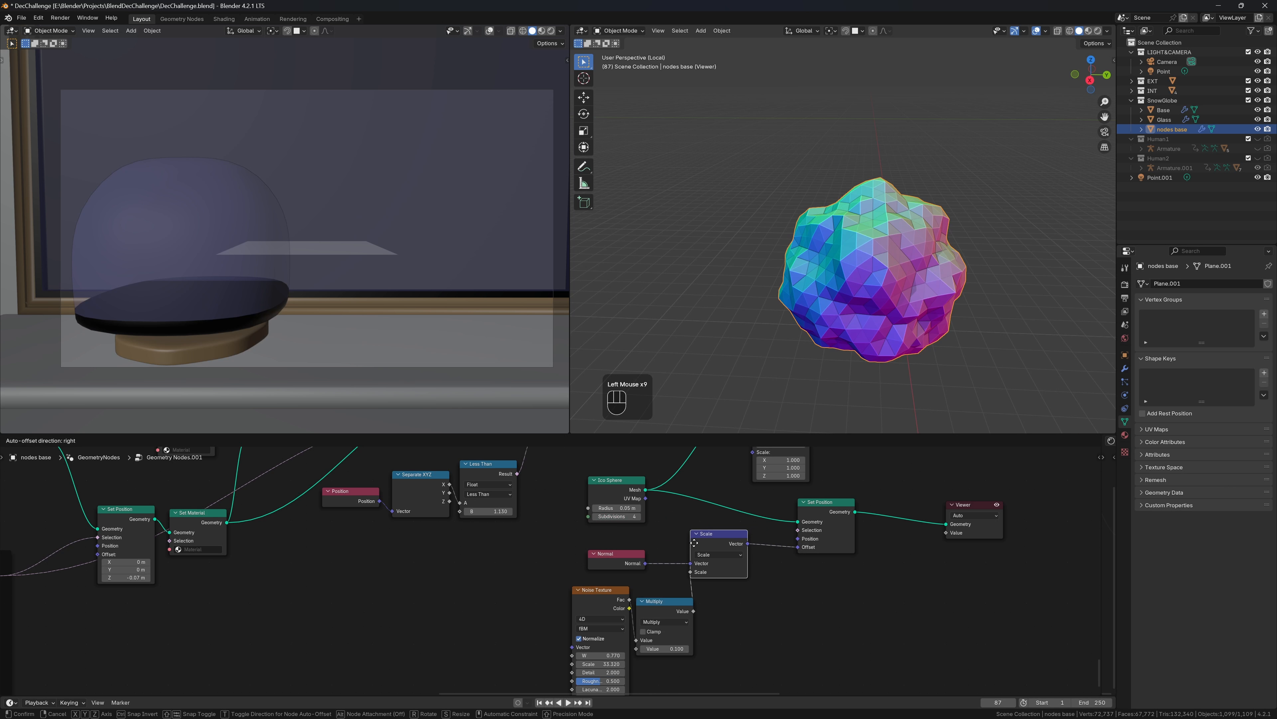
{"action": "key", "text": "shift+d"}
{"action": "left_click", "coordinate": [792, 542]}
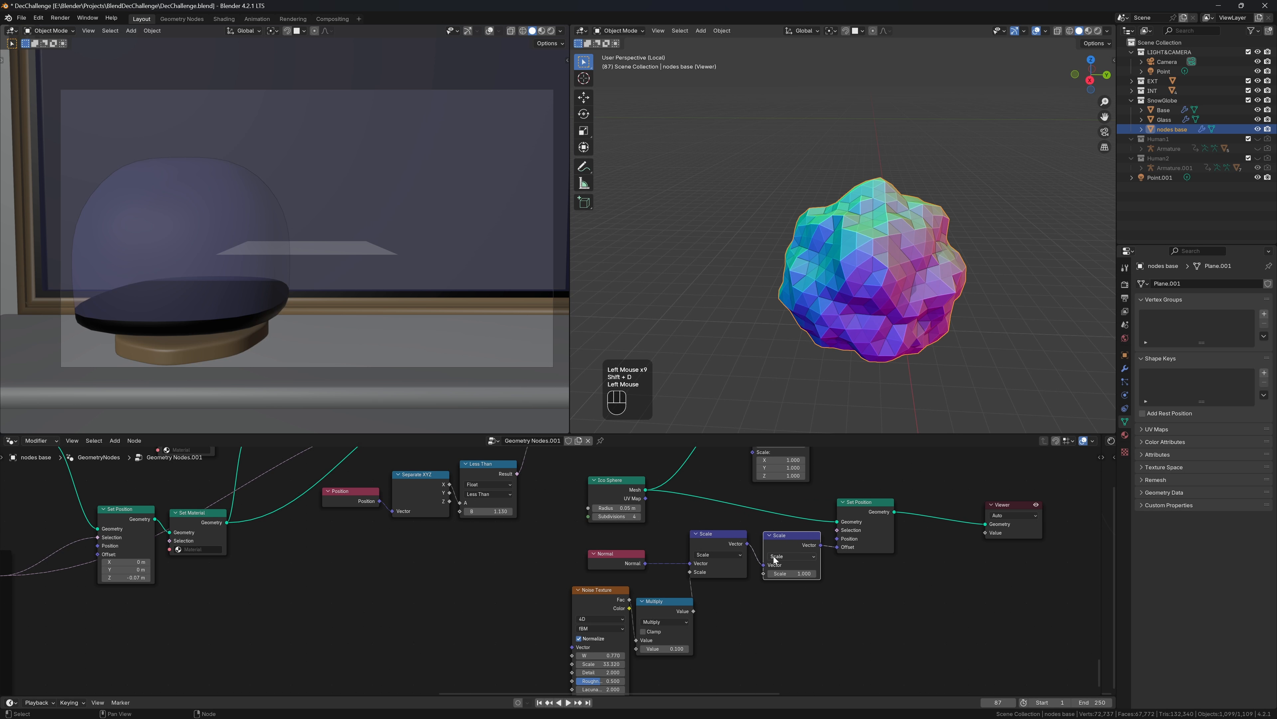
{"action": "left_click", "coordinate": [792, 556]}
{"action": "left_click", "coordinate": [804, 591]}
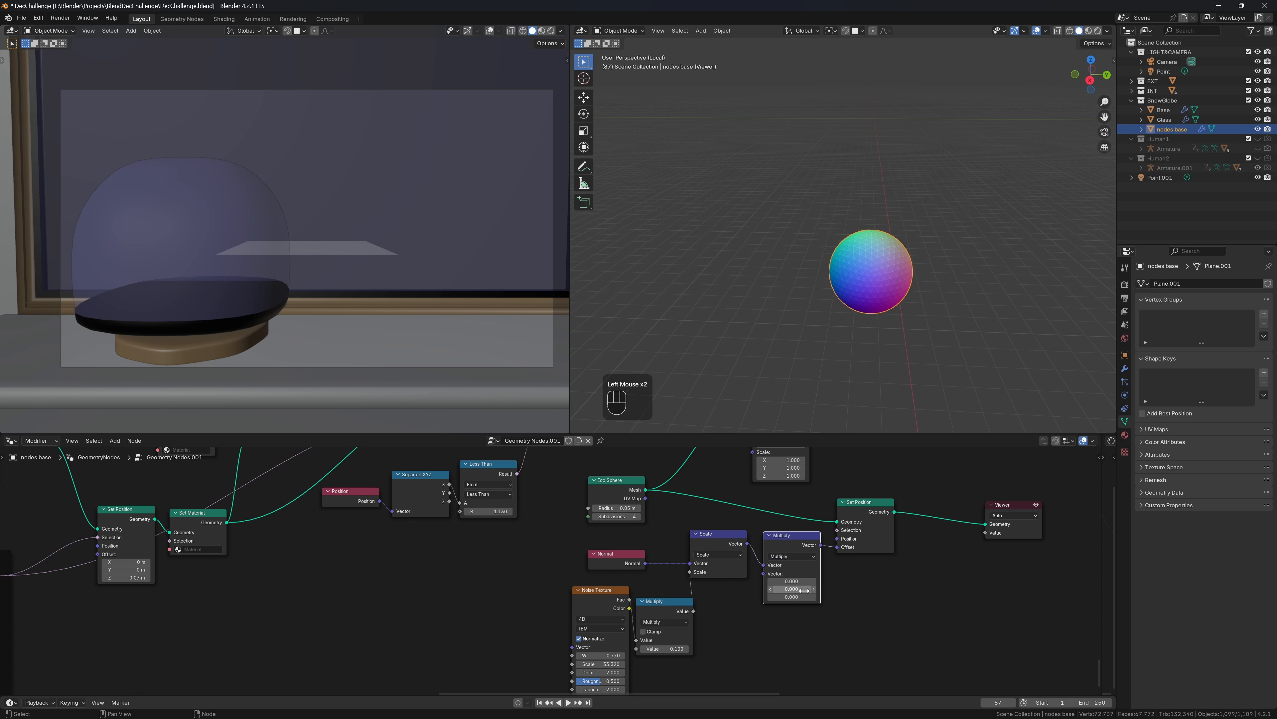
{"action": "left_click_drag", "start_coordinate": [785, 597], "coordinate": [792, 581], "text": "shift"}
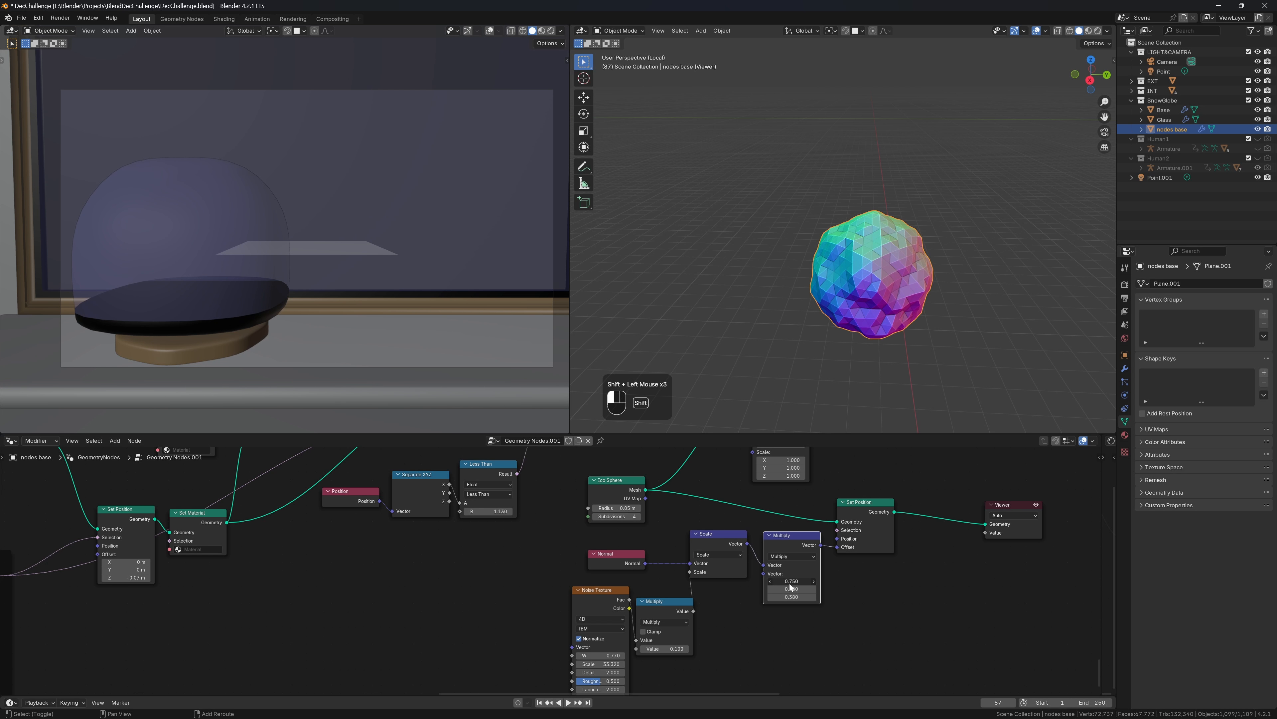
{"action": "middle_click_drag", "start_coordinate": [978, 188], "coordinate": [812, 239]}
{"action": "scroll", "coordinate": [817, 239], "scroll_direction": "down", "scroll_amount": 6}
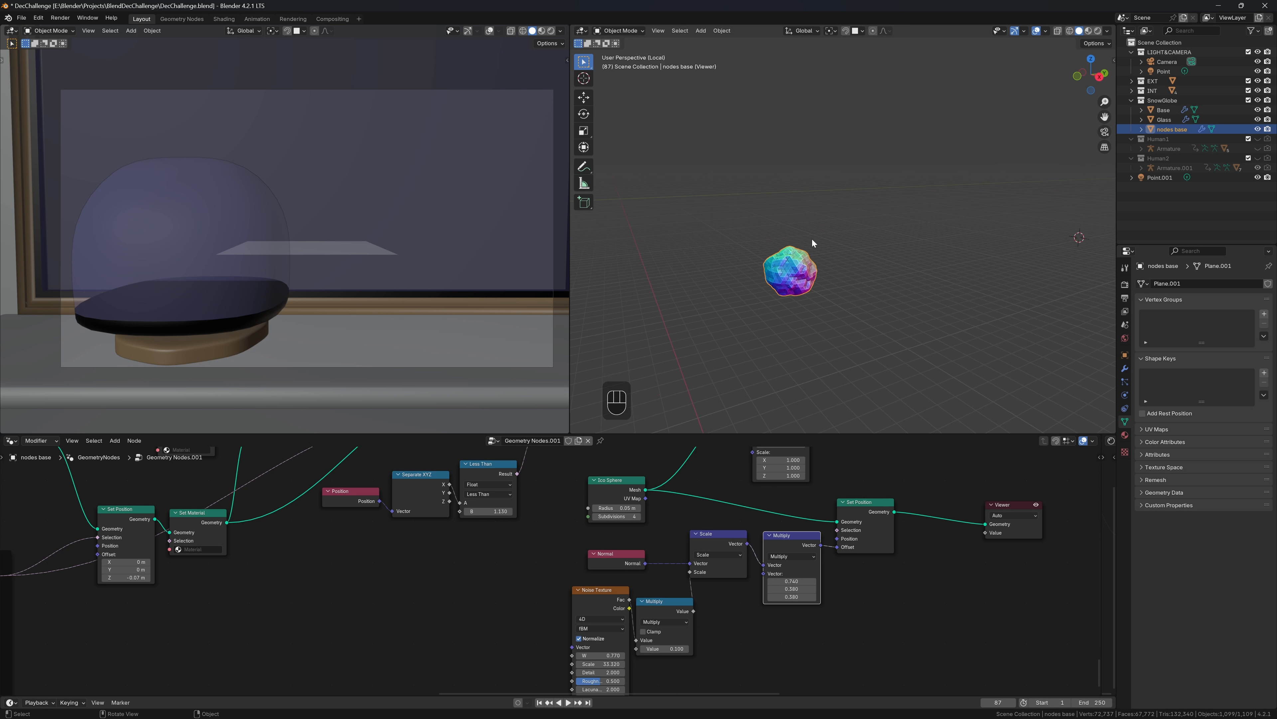
{"action": "key", "text": "shift+a"}
{"action": "type", "text": "s"}
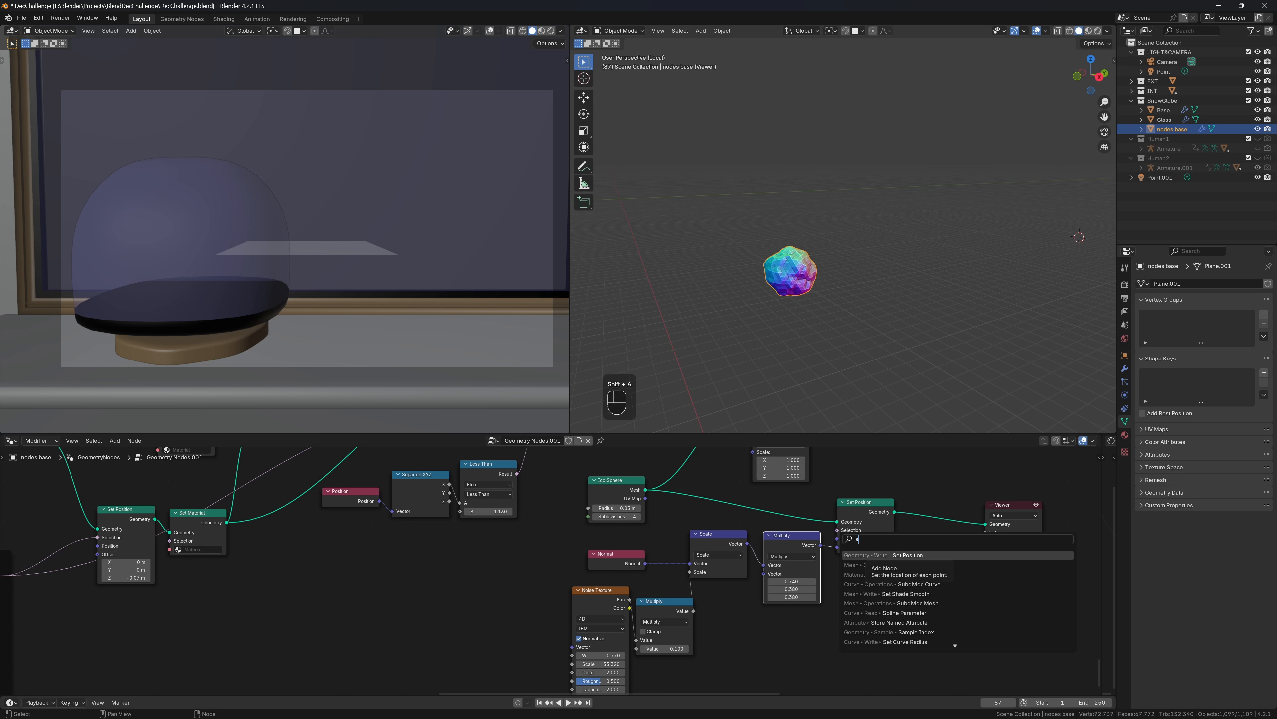
{"action": "type", "text": "h"}
Add a Set Shade Smooth node before the Viewer
{"action": "key", "text": "Down"}
{"action": "key", "text": "Return"}
{"action": "left_click", "coordinate": [913, 501]}
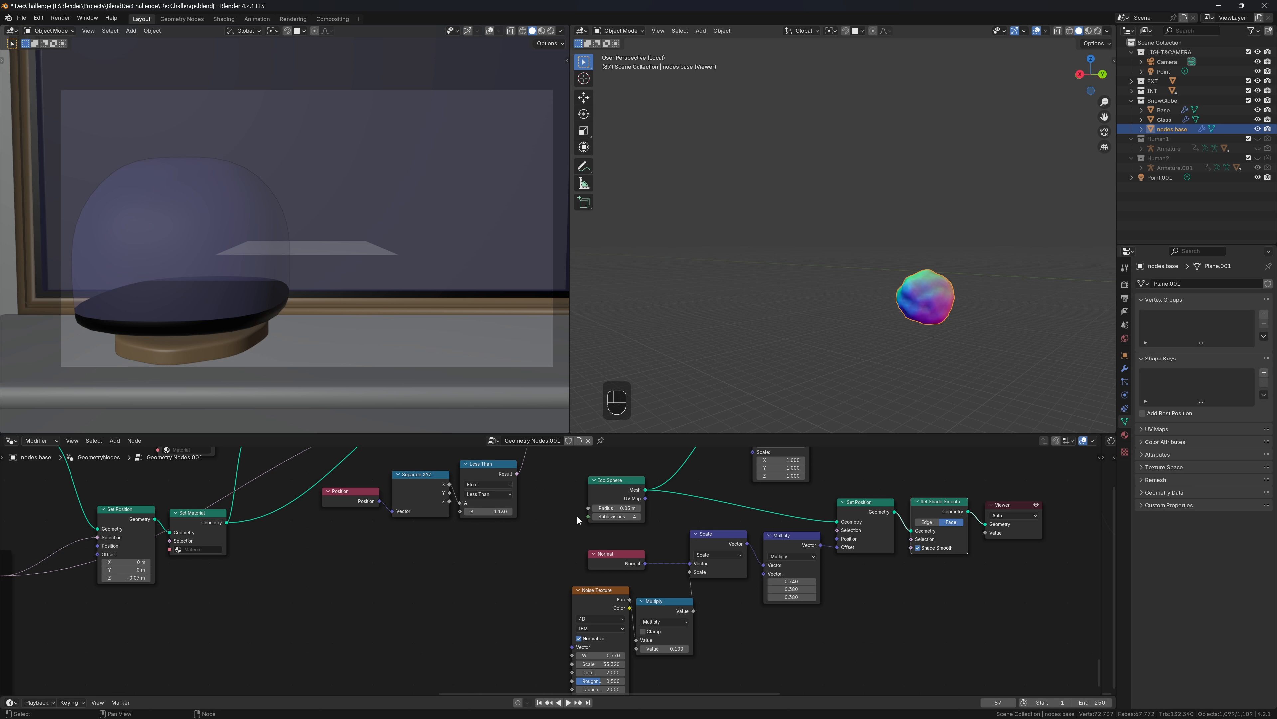
Lower the Ico Sphere subdivisions to 3 and set the noise multiplier to 0.280
{"action": "left_click", "coordinate": [595, 516]}
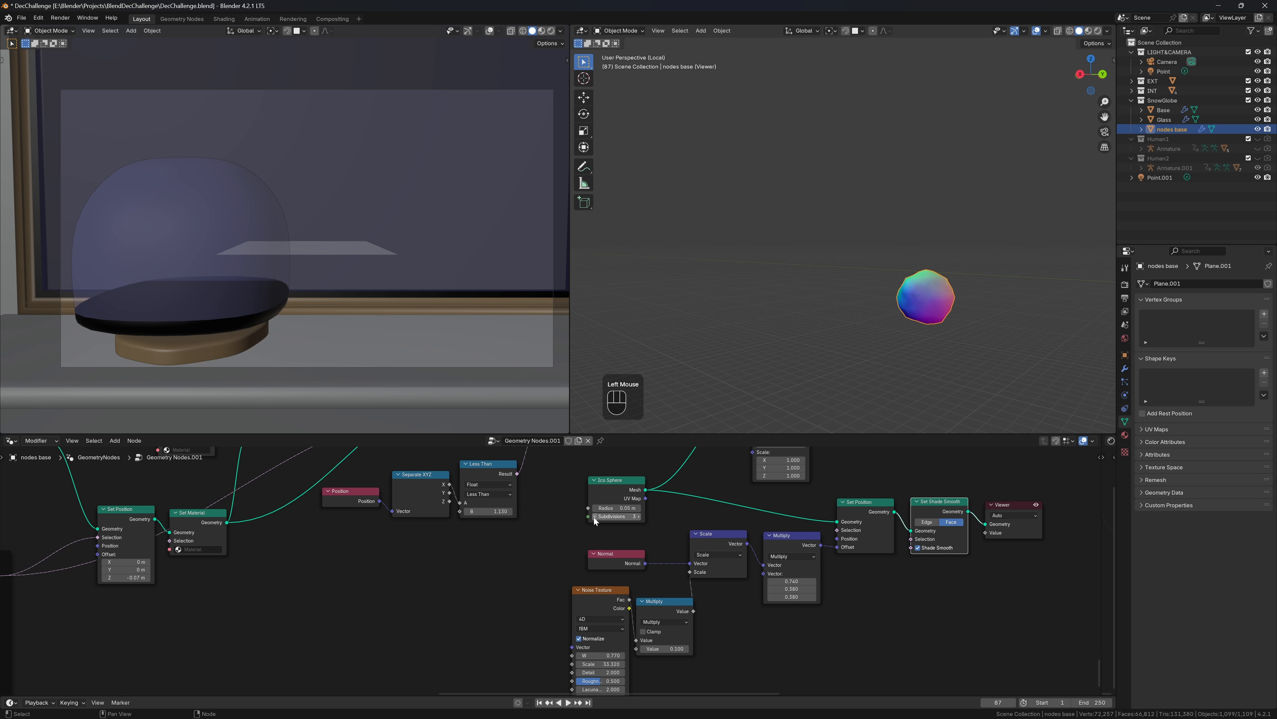
{"action": "middle_click_drag", "start_coordinate": [945, 321], "coordinate": [1070, 326]}
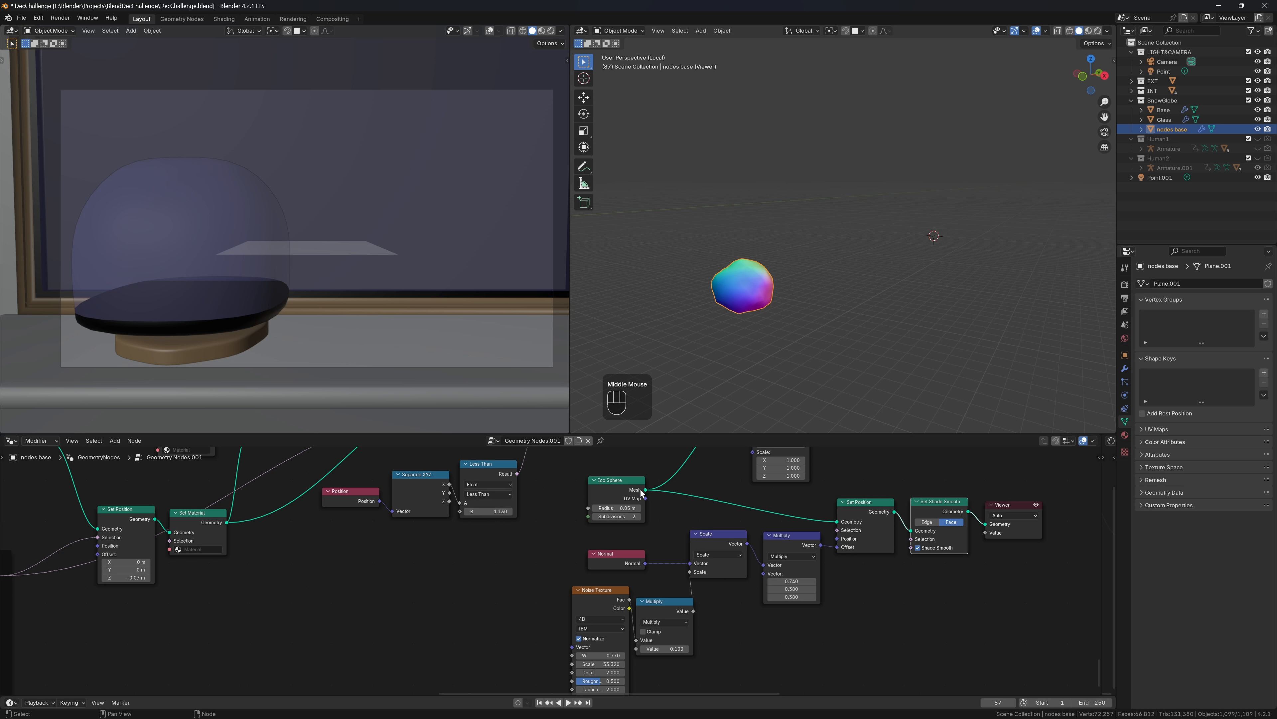
{"action": "mouse_move", "coordinate": [646, 493]}
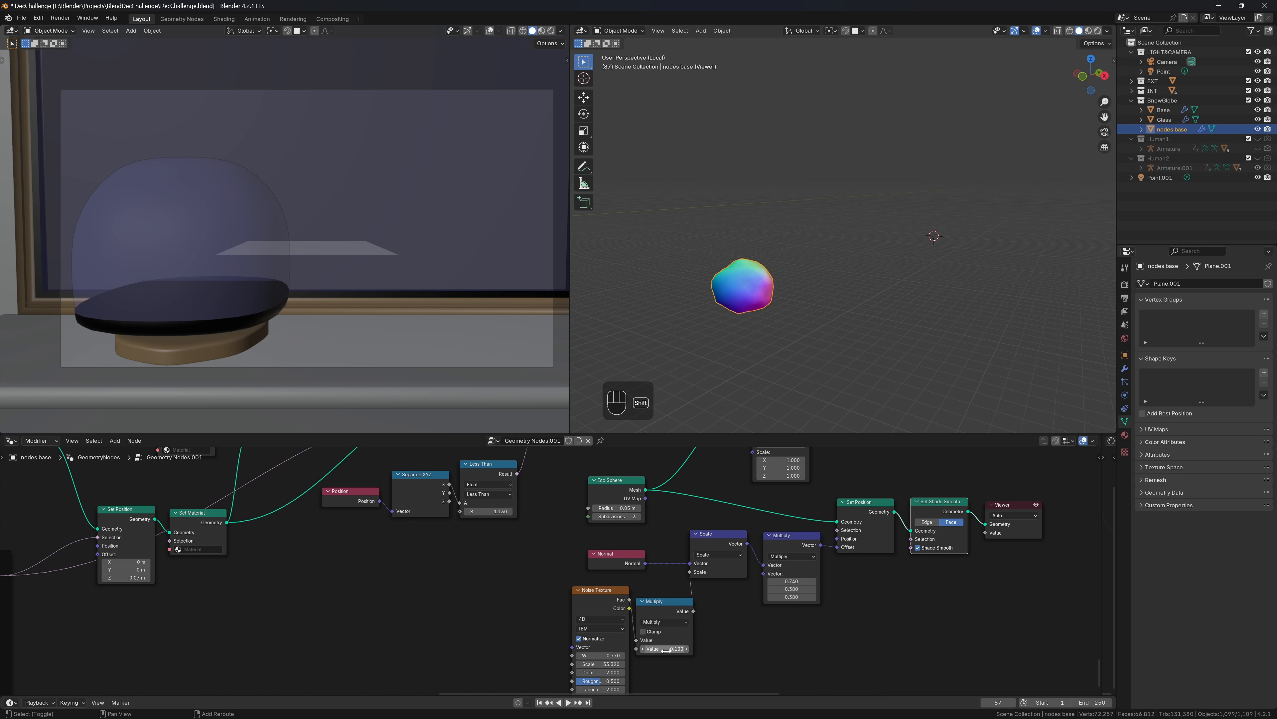
{"action": "left_click_drag", "start_coordinate": [669, 651], "coordinate": [704, 651], "text": "shift"}
{"action": "left_click_drag", "start_coordinate": [606, 672], "coordinate": [578, 672]}
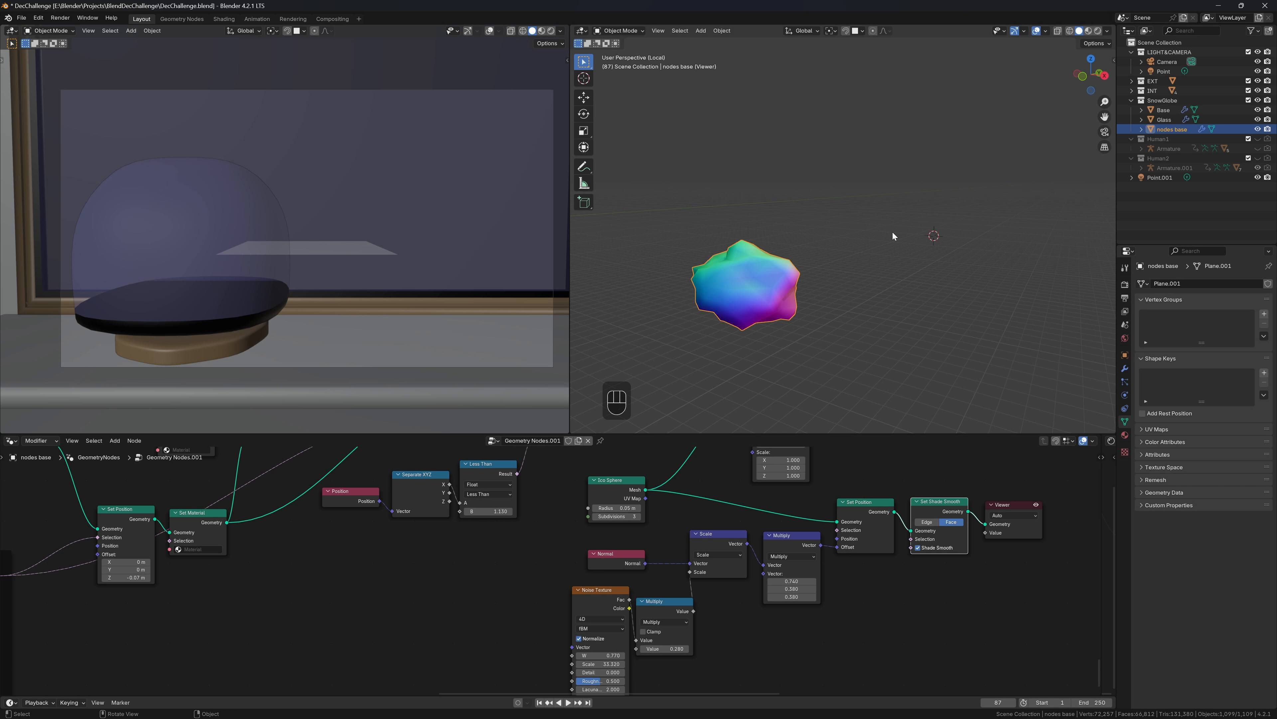
{"action": "mouse_move", "coordinate": [892, 232]}
{"action": "middle_mouse_down"}
{"action": "mouse_move", "coordinate": [825, 264]}
{"action": "mouse_move", "coordinate": [728, 225]}
{"action": "mouse_move", "coordinate": [910, 245]}
{"action": "middle_mouse_up"}
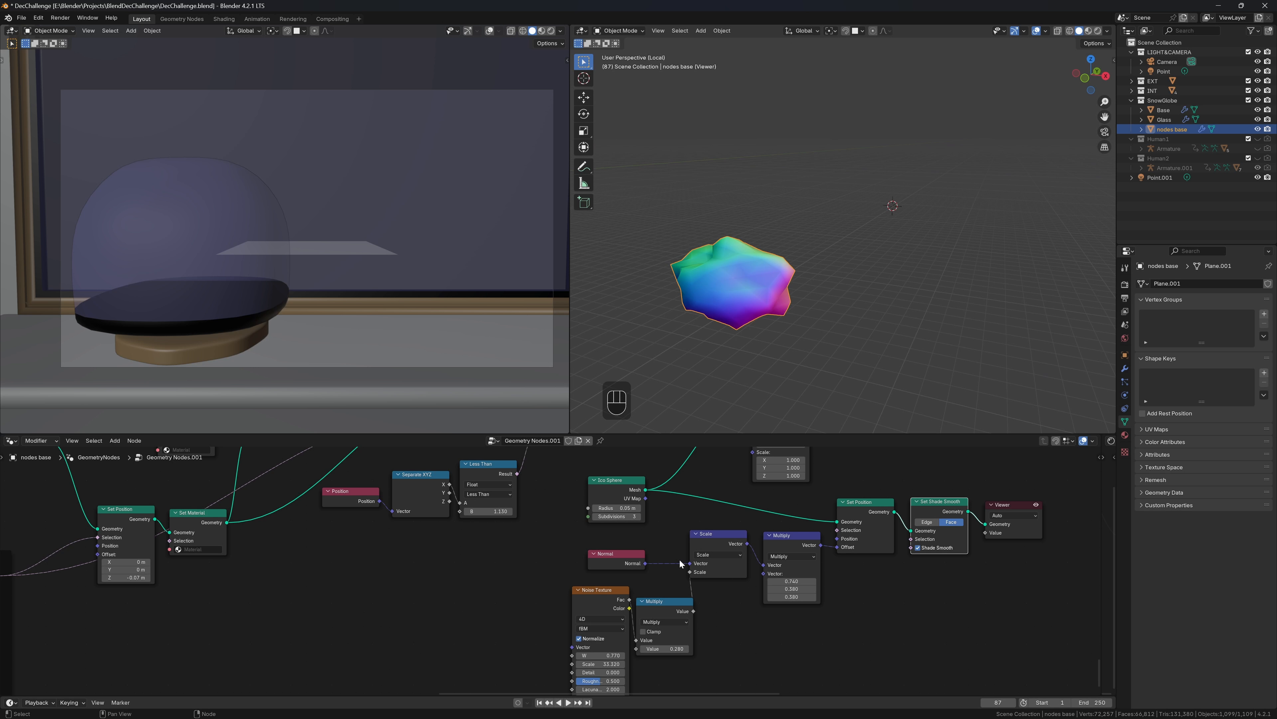
{"action": "scroll", "coordinate": [777, 332], "scroll_direction": "down", "scroll_amount": 5}
{"action": "middle_click_drag", "start_coordinate": [837, 307], "coordinate": [1013, 337]}
{"action": "scroll", "coordinate": [898, 277], "scroll_direction": "up", "scroll_amount": 3}
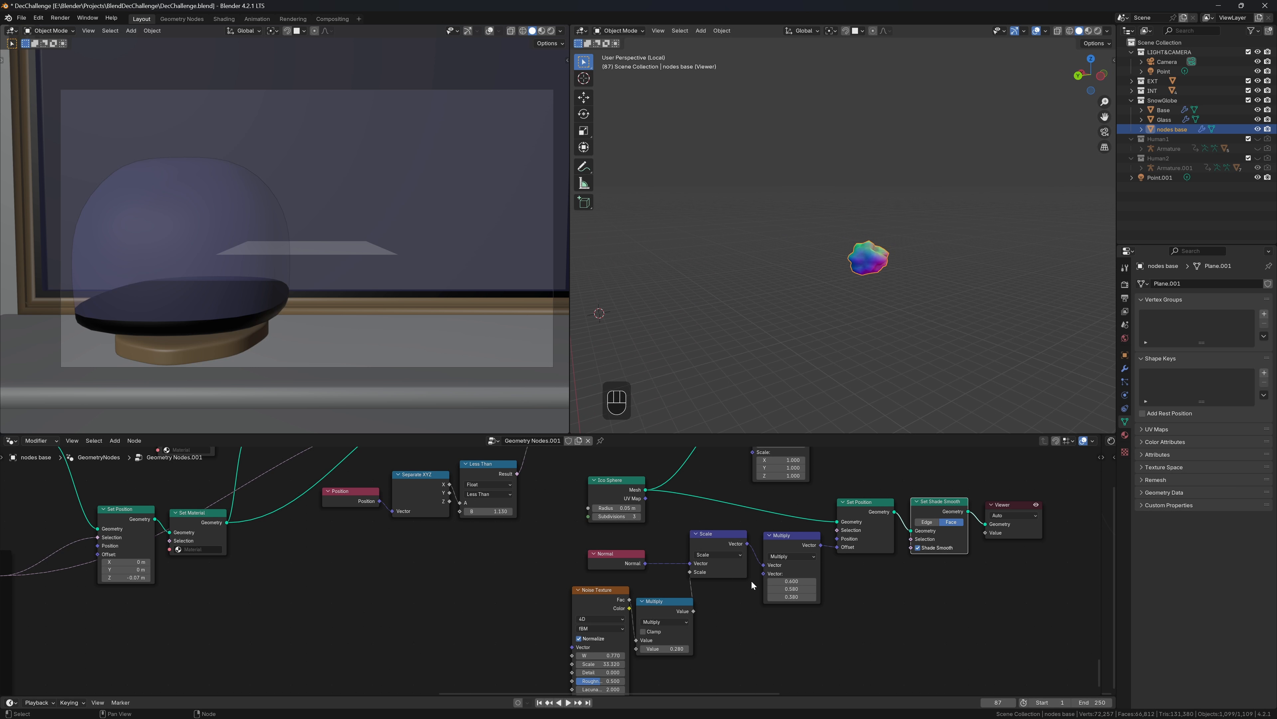
{"action": "scroll", "coordinate": [752, 584], "scroll_direction": "down", "scroll_amount": 2}
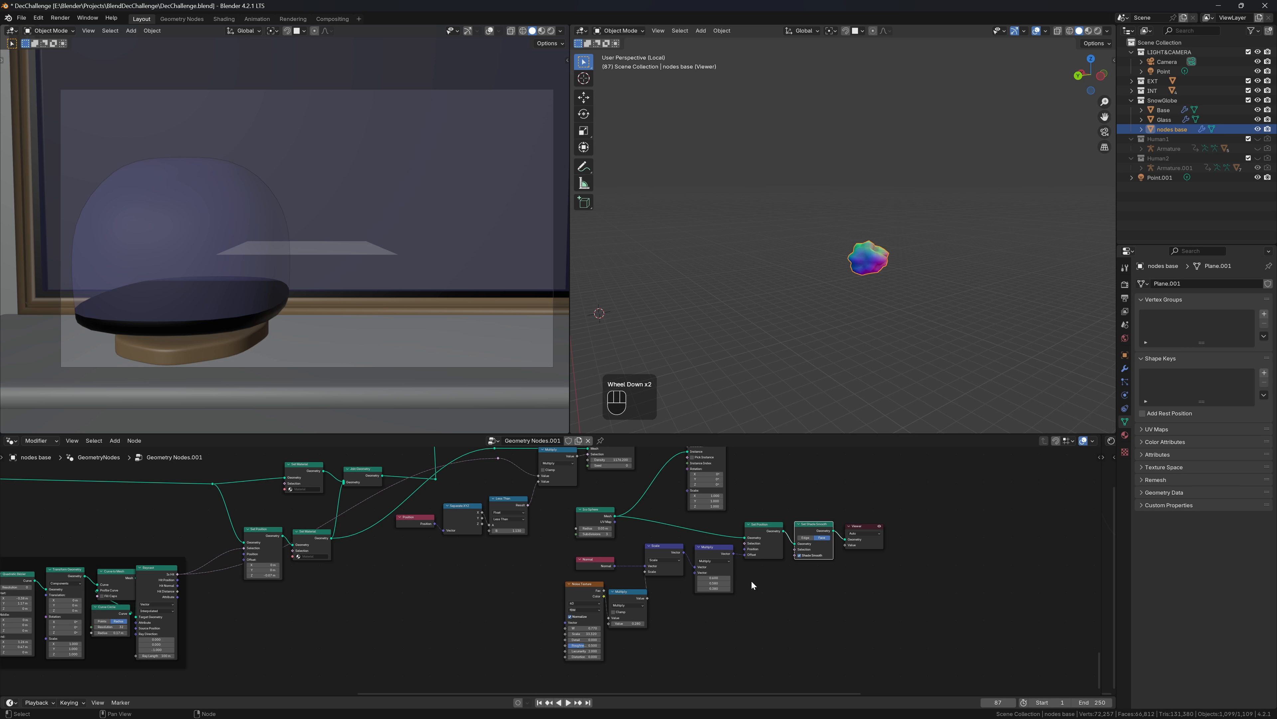
Connect the deformed rock geometry into Instance on Points' Instance socket, replacing the plain Ico Sphere
{"action": "scroll", "coordinate": [751, 580], "scroll_direction": "up", "scroll_amount": 3}
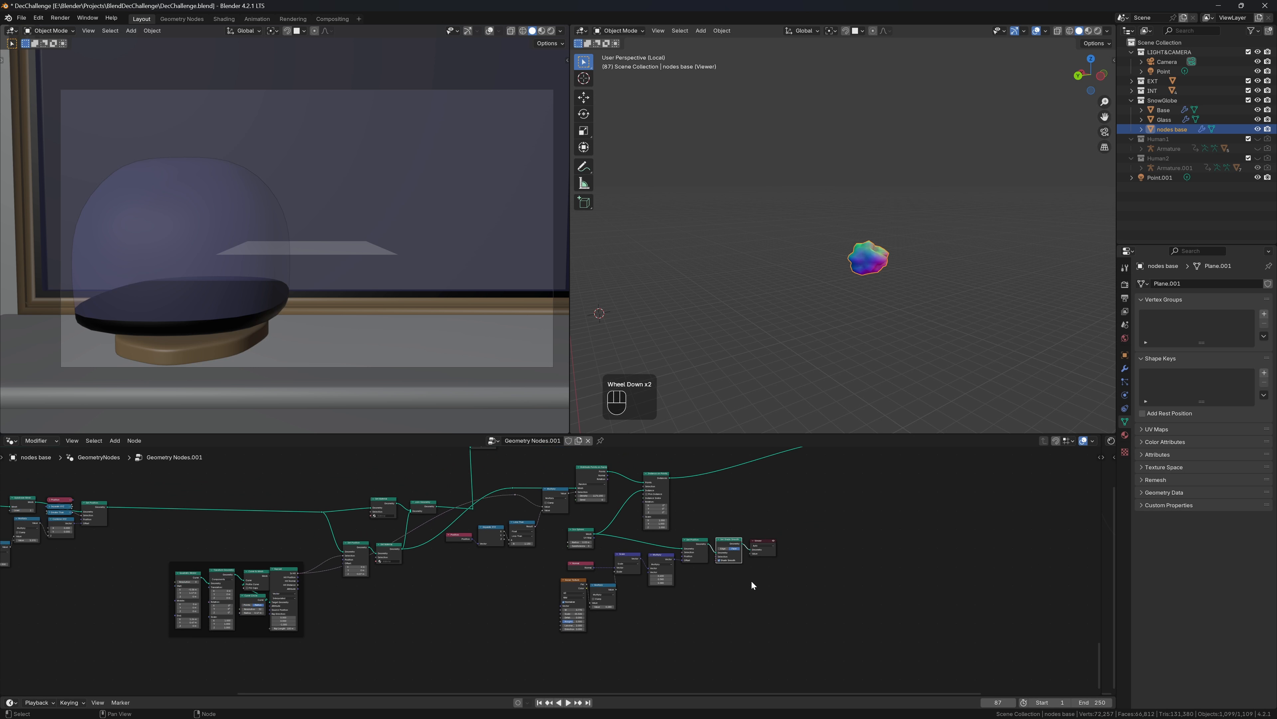
{"action": "middle_click_drag", "start_coordinate": [676, 471], "coordinate": [653, 508]}
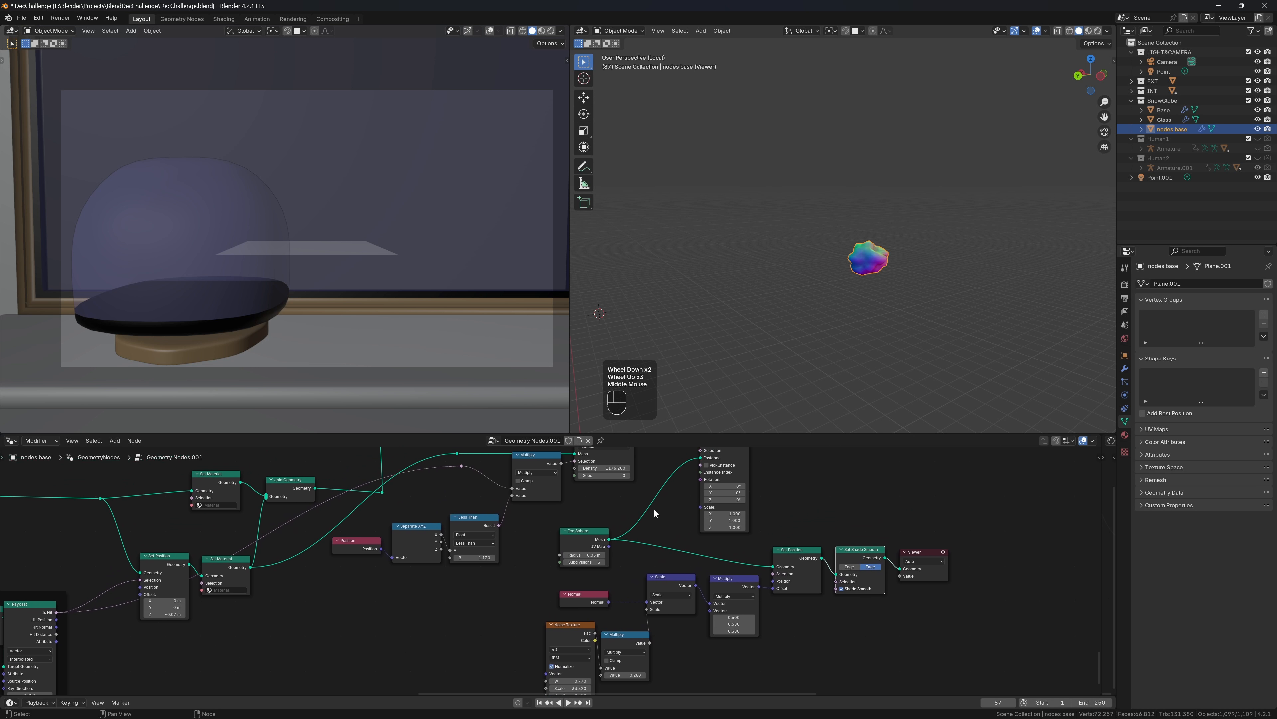
{"action": "left_click_drag", "start_coordinate": [819, 559], "coordinate": [702, 537]}
{"action": "middle_click_drag", "start_coordinate": [1031, 483], "coordinate": [894, 547]}
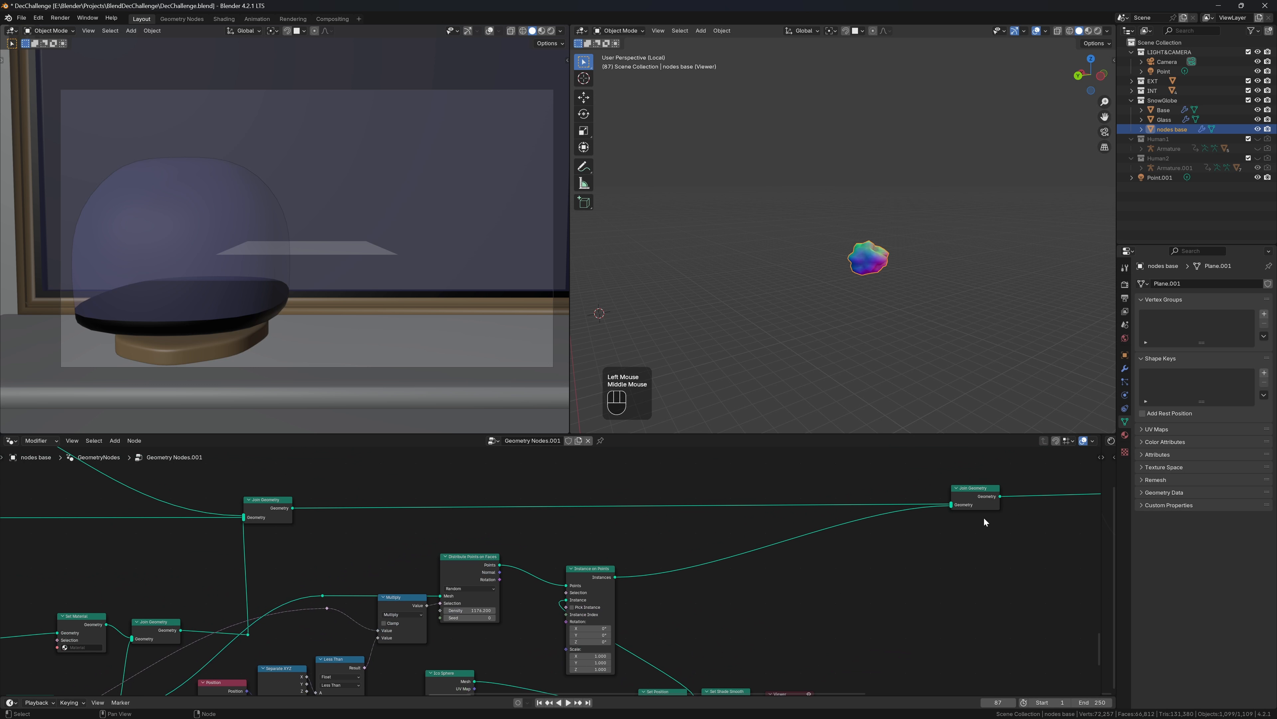
Delete the Viewer node so the rocks show scattered across the snow globe base
{"action": "middle_click_drag", "start_coordinate": [1081, 538], "coordinate": [946, 553]}
{"action": "scroll", "coordinate": [949, 553], "scroll_direction": "down", "scroll_amount": 4}
{"action": "scroll", "coordinate": [949, 554], "scroll_direction": "down", "scroll_amount": 2}
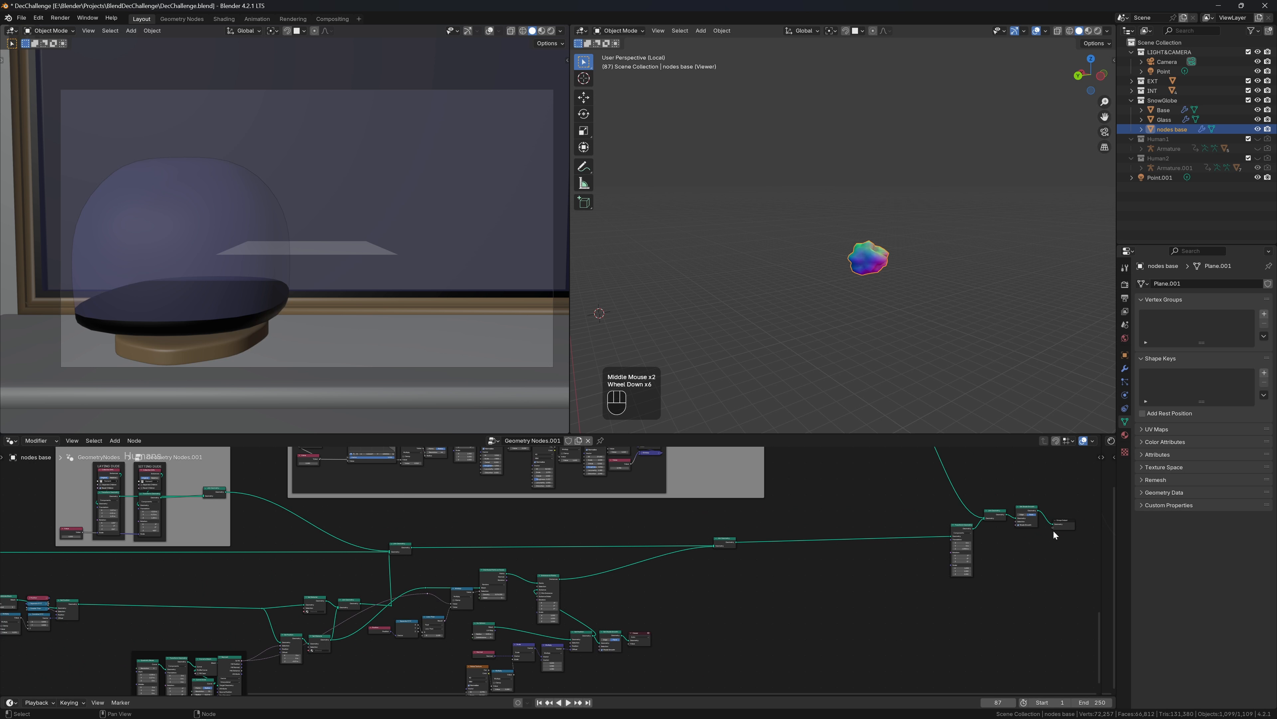
{"action": "scroll", "coordinate": [750, 579], "scroll_direction": "down", "scroll_amount": 1}
{"action": "scroll", "coordinate": [693, 636], "scroll_direction": "up", "scroll_amount": 6}
{"action": "middle_click_drag", "start_coordinate": [636, 598], "coordinate": [746, 557]}
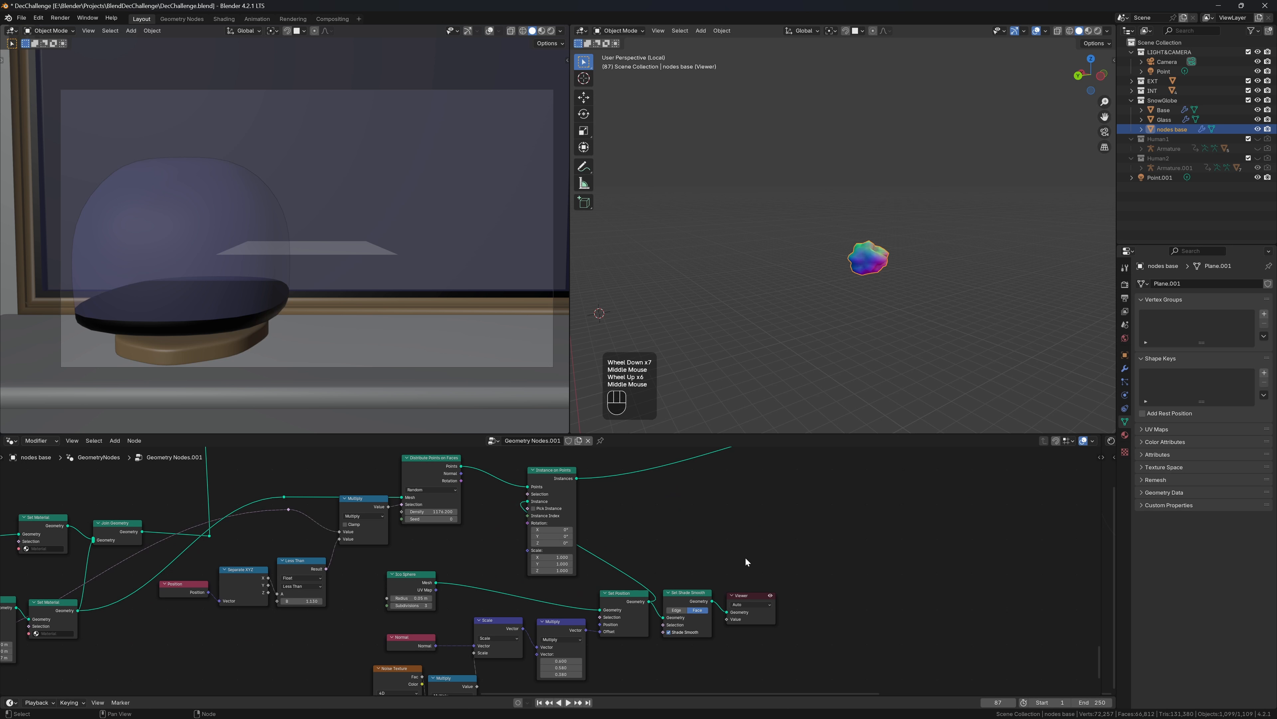
{"action": "left_click", "coordinate": [771, 593]}
{"action": "key", "text": "ctrl+x"}
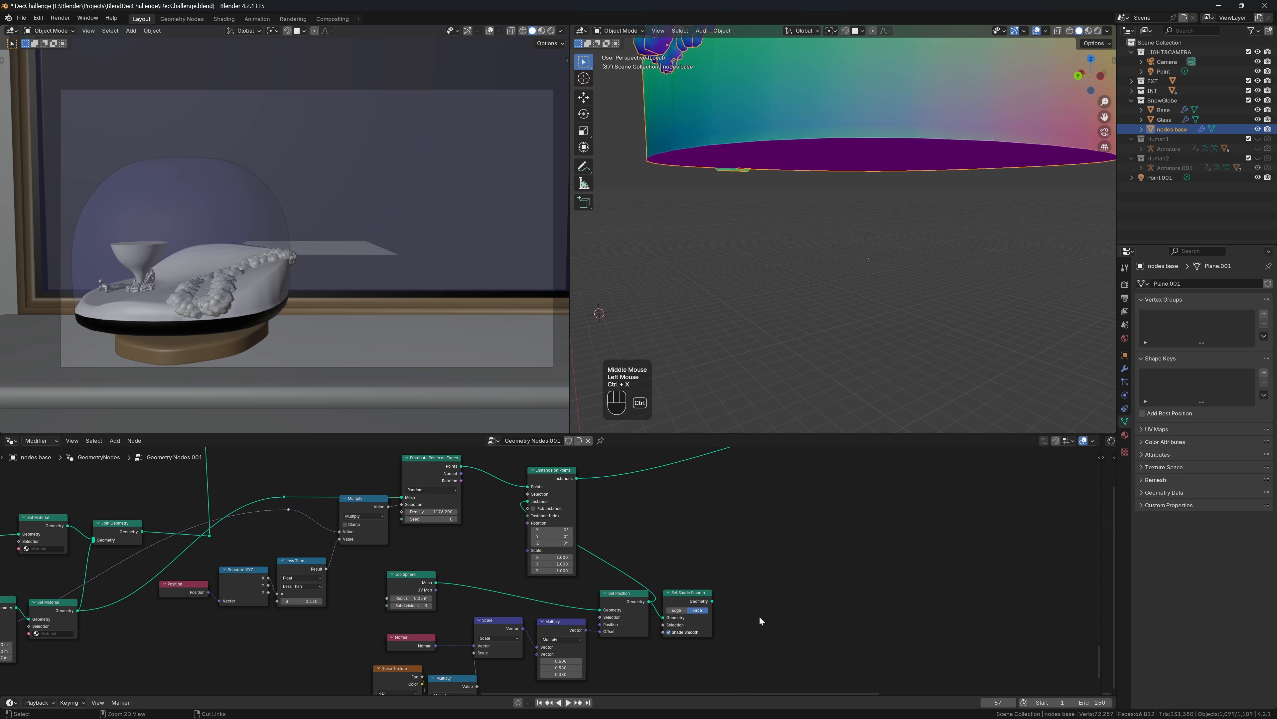
Delete the Set Shade Smooth node from the rock-shaping chain
{"action": "scroll", "coordinate": [891, 274], "scroll_direction": "down", "scroll_amount": 2}
{"action": "scroll", "coordinate": [817, 245], "scroll_direction": "up", "scroll_amount": 3}
{"action": "middle_click_drag", "start_coordinate": [891, 274], "coordinate": [985, 251]}
{"action": "scroll", "coordinate": [892, 264], "scroll_direction": "down", "scroll_amount": 2}
{"action": "scroll", "coordinate": [973, 234], "scroll_direction": "up", "scroll_amount": 2}
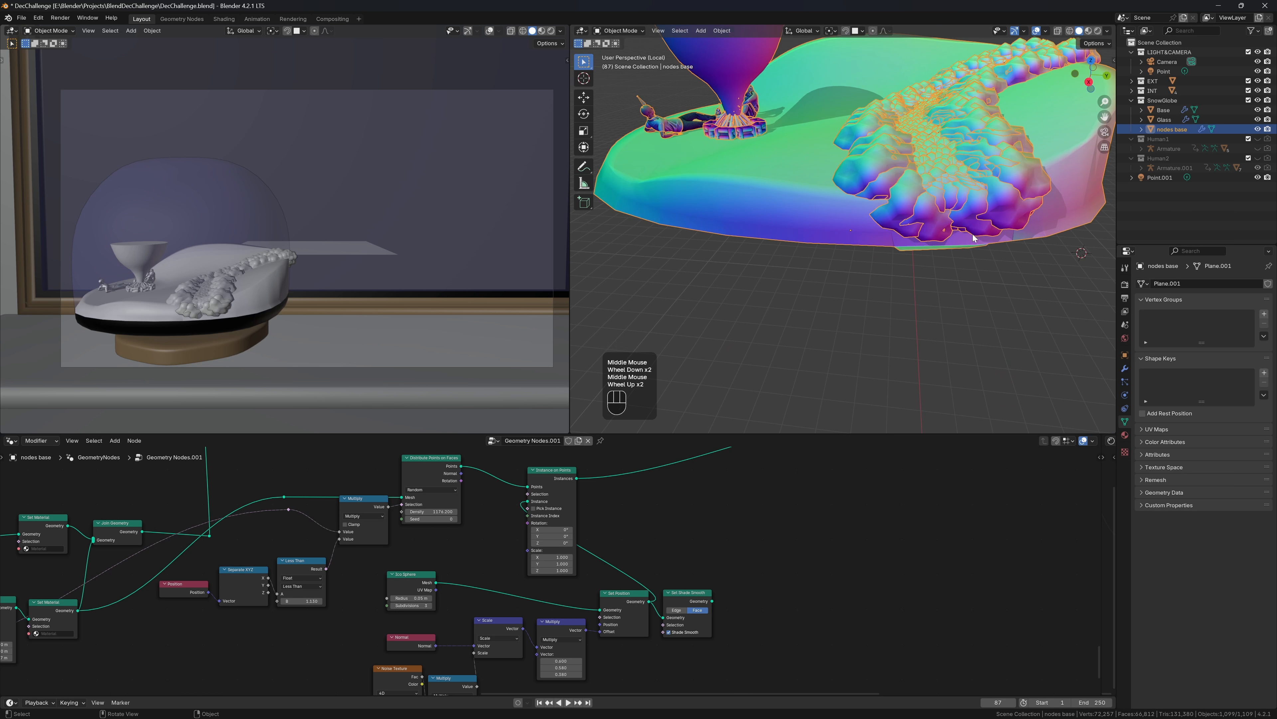
{"action": "scroll", "coordinate": [594, 529], "scroll_direction": "up", "scroll_amount": 1, "text": "shift"}
{"action": "middle_click_drag", "start_coordinate": [594, 528], "coordinate": [714, 506], "text": "shift"}
{"action": "scroll", "coordinate": [693, 539], "scroll_direction": "up", "scroll_amount": 1}
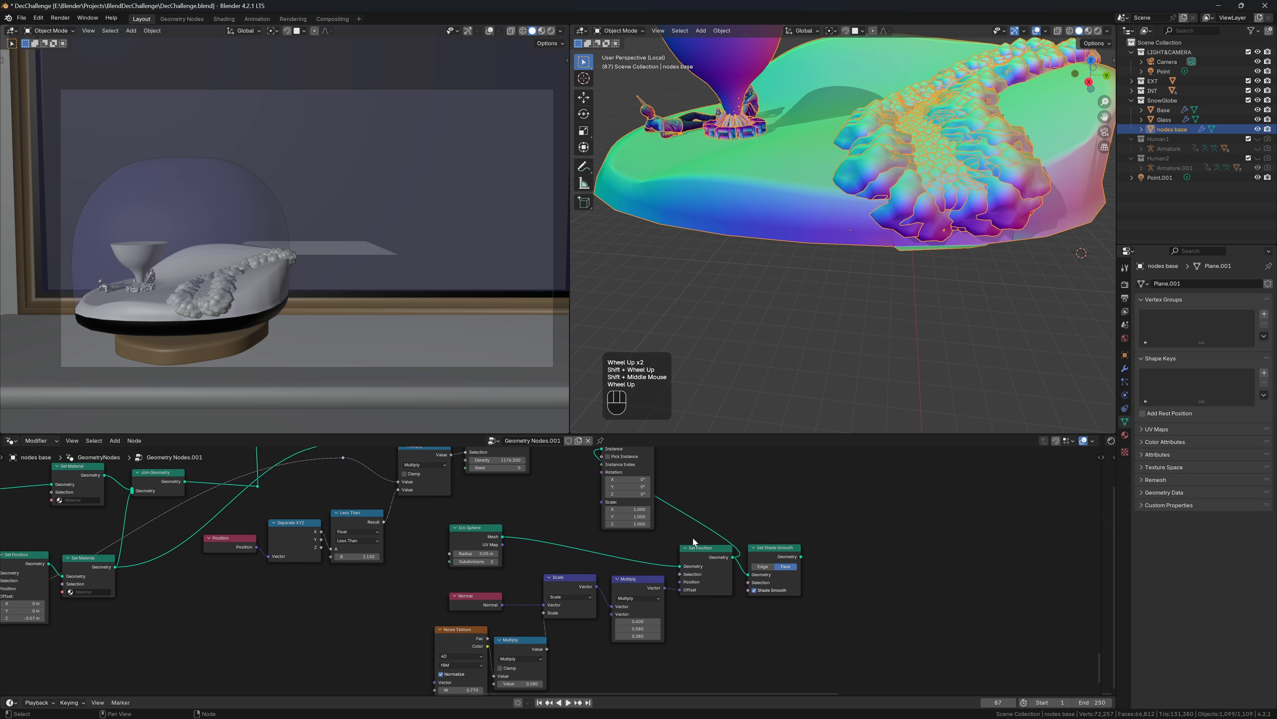
{"action": "scroll", "coordinate": [692, 538], "scroll_direction": "up", "scroll_amount": 1}
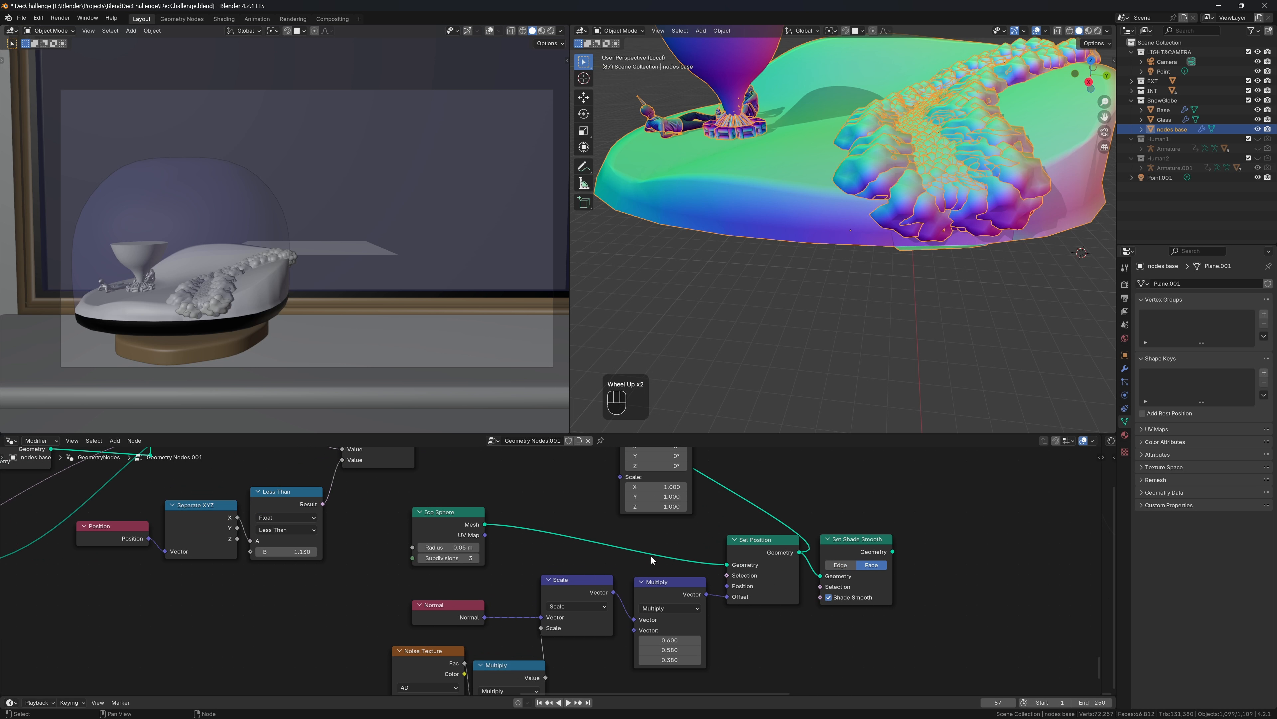
{"action": "left_click", "coordinate": [836, 546]}
{"action": "key", "text": "ctrl+x"}
Collapse Set Position, stack it and Multiply beside Instance on Points, and shift Instance on Points right
{"action": "scroll", "coordinate": [714, 560], "scroll_direction": "down", "scroll_amount": 3}
{"action": "left_click_drag", "start_coordinate": [702, 561], "coordinate": [574, 495]}
{"action": "left_click", "coordinate": [550, 484]}
{"action": "left_click_drag", "start_coordinate": [622, 586], "coordinate": [559, 522]}
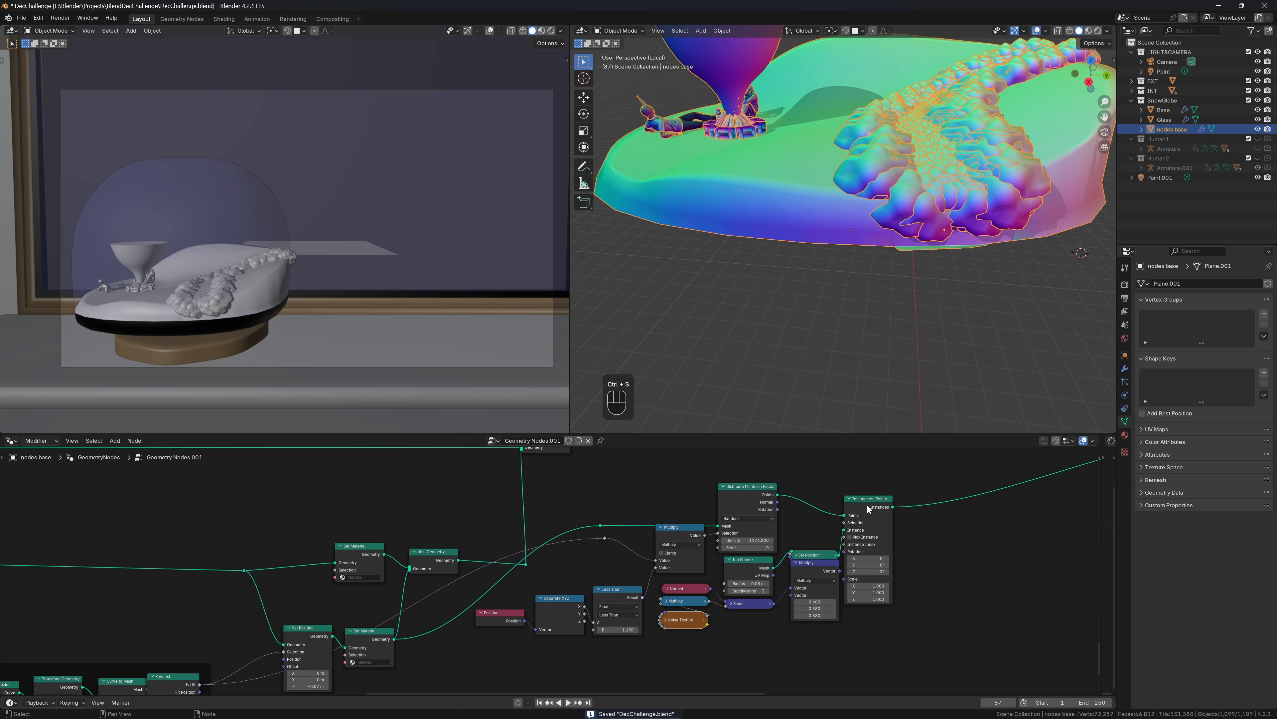
{"action": "left_click_drag", "start_coordinate": [845, 588], "coordinate": [924, 579]}
Add two Random Value nodes and drive instance Rotation with one, max tau (6.283)
{"action": "left_click", "coordinate": [918, 531]}
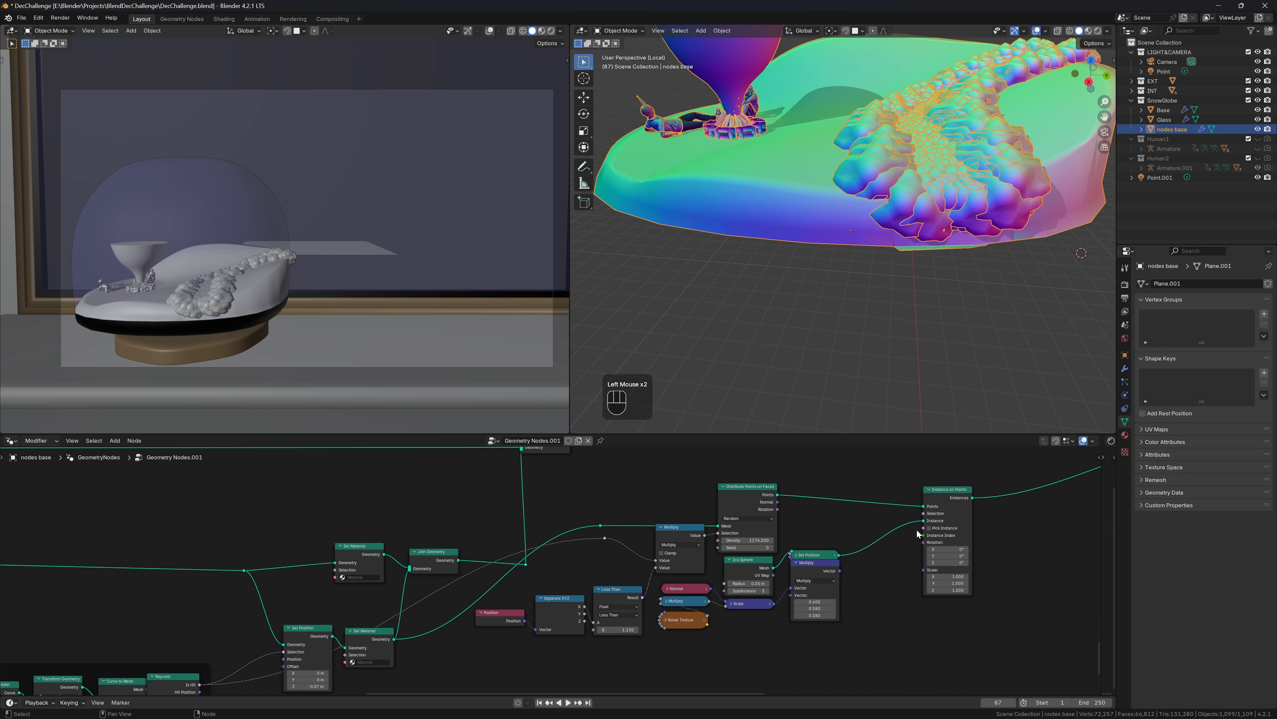
{"action": "key", "text": "shift+a"}
{"action": "mouse_move", "coordinate": [917, 532]}
{"action": "type", "text": "random"}
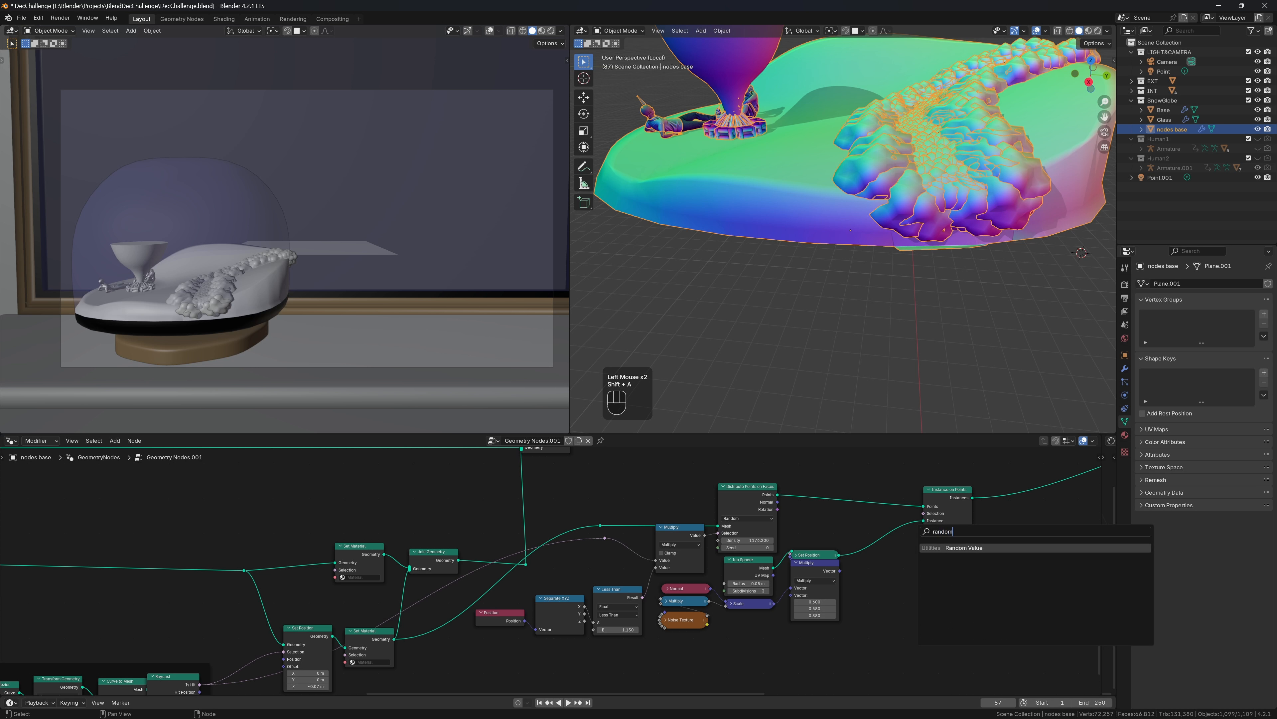
{"action": "key", "text": "Return"}
{"action": "left_click", "coordinate": [855, 560]}
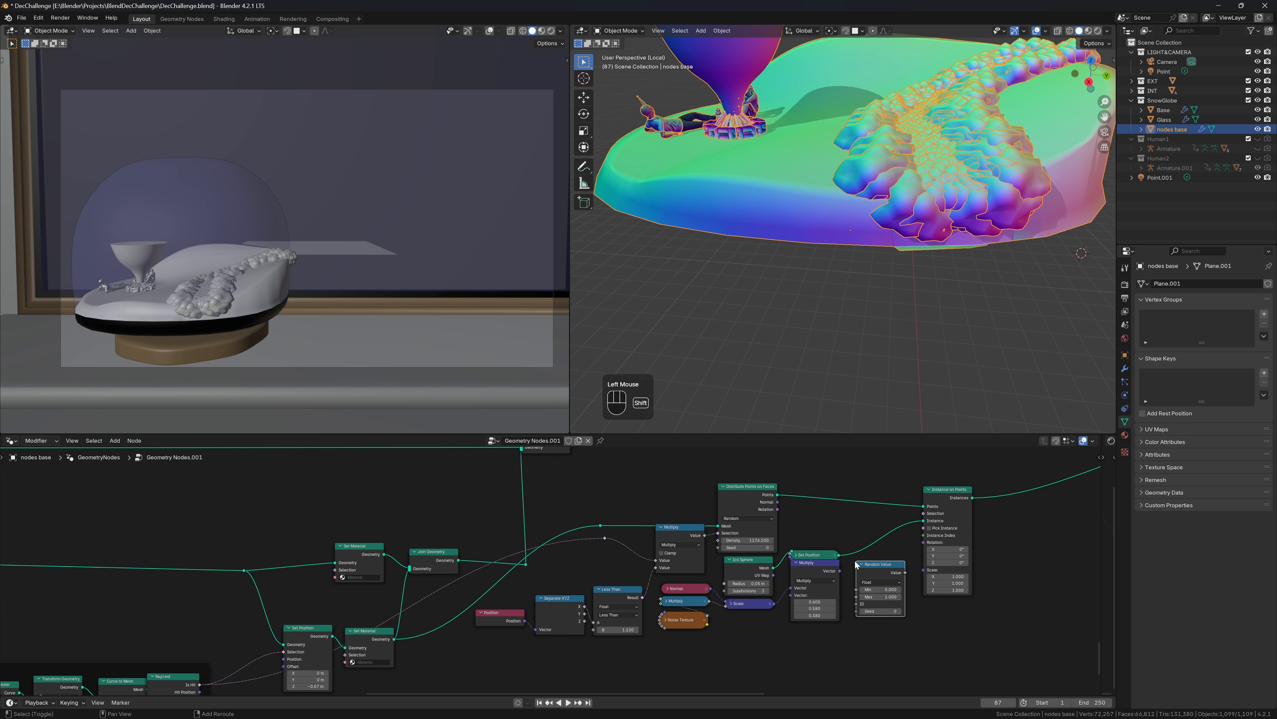
{"action": "key", "text": "shift+d"}
{"action": "left_click", "coordinate": [854, 630]}
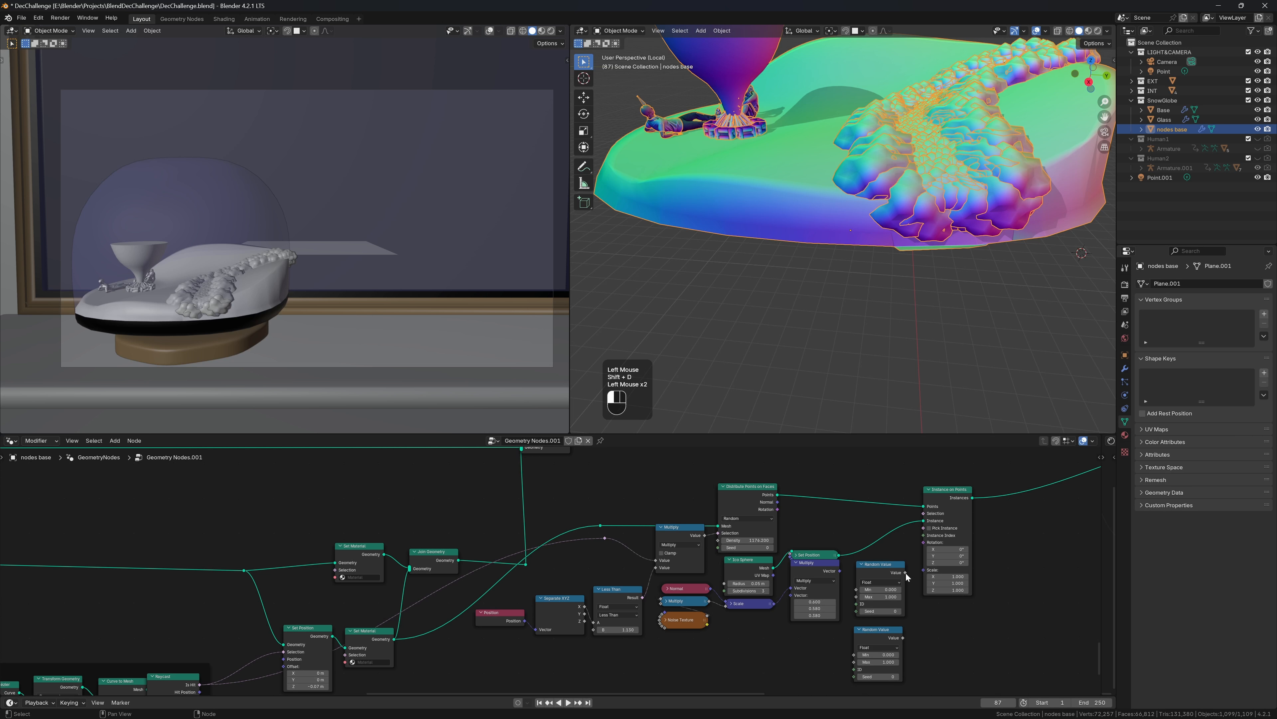
{"action": "left_click_drag", "start_coordinate": [906, 573], "coordinate": [923, 542]}
{"action": "left_click", "coordinate": [882, 597]}
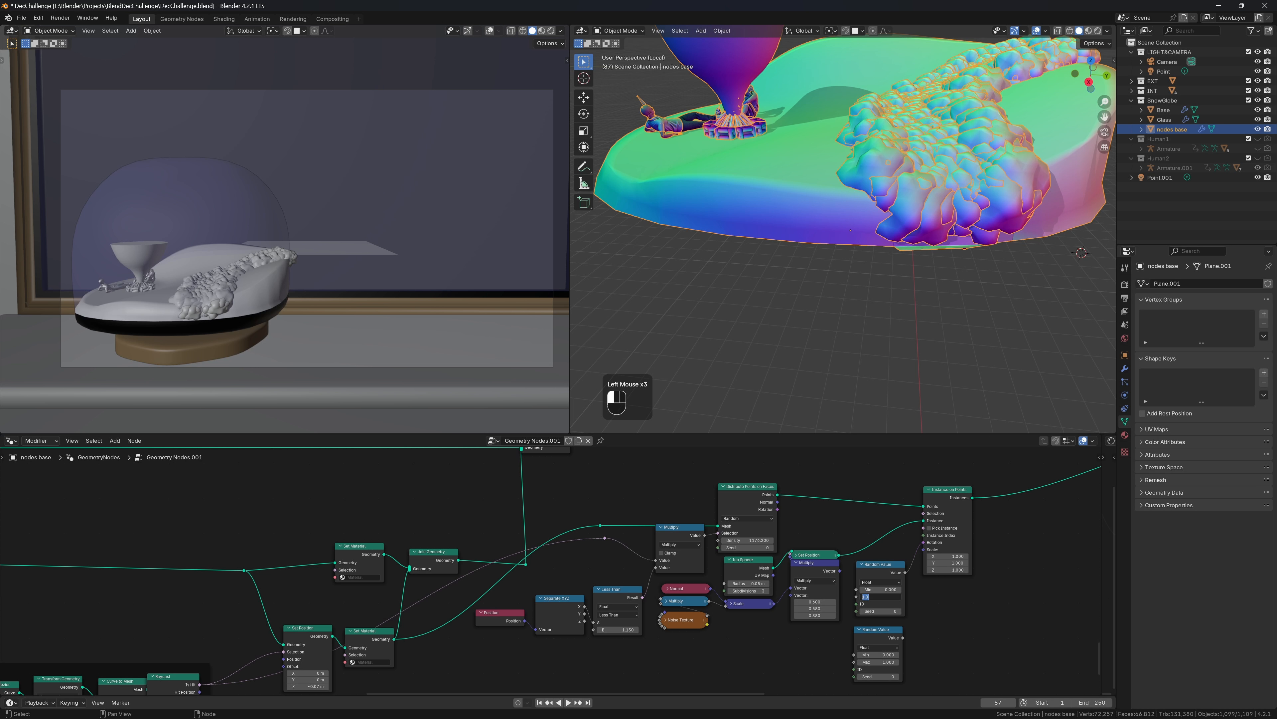
{"action": "type", "text": "tau"}
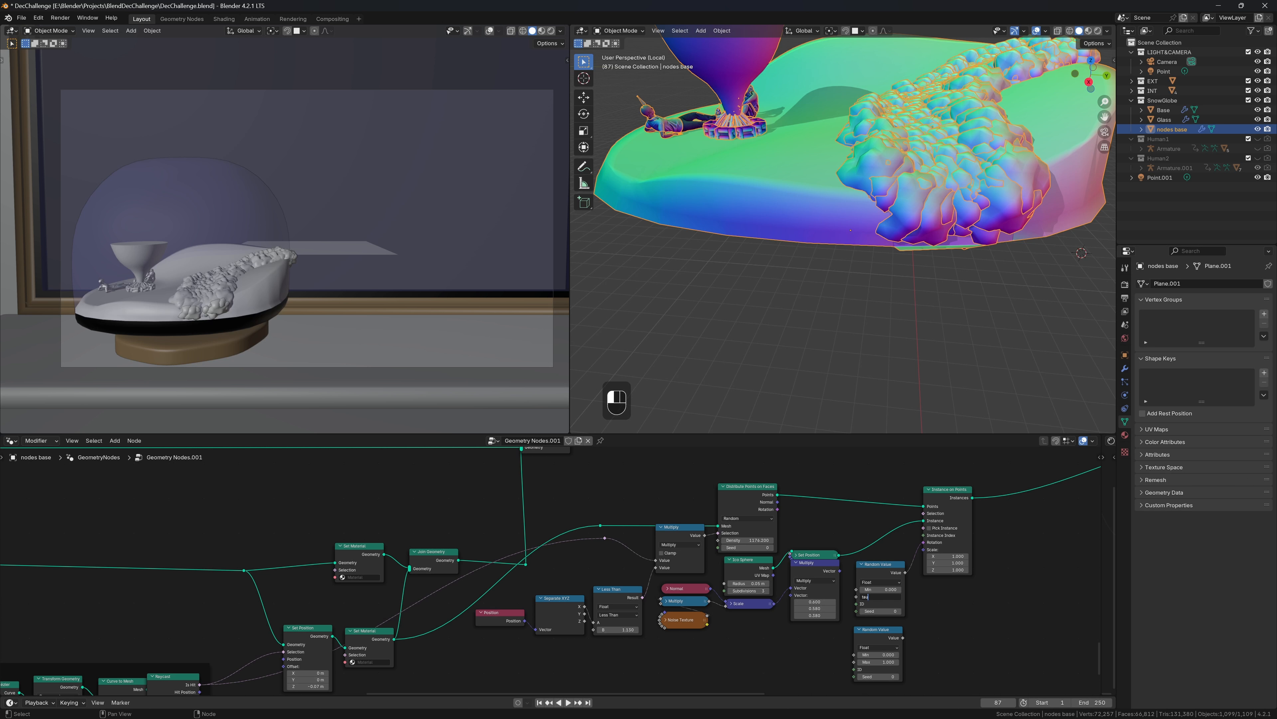
{"action": "key", "text": "Return"}
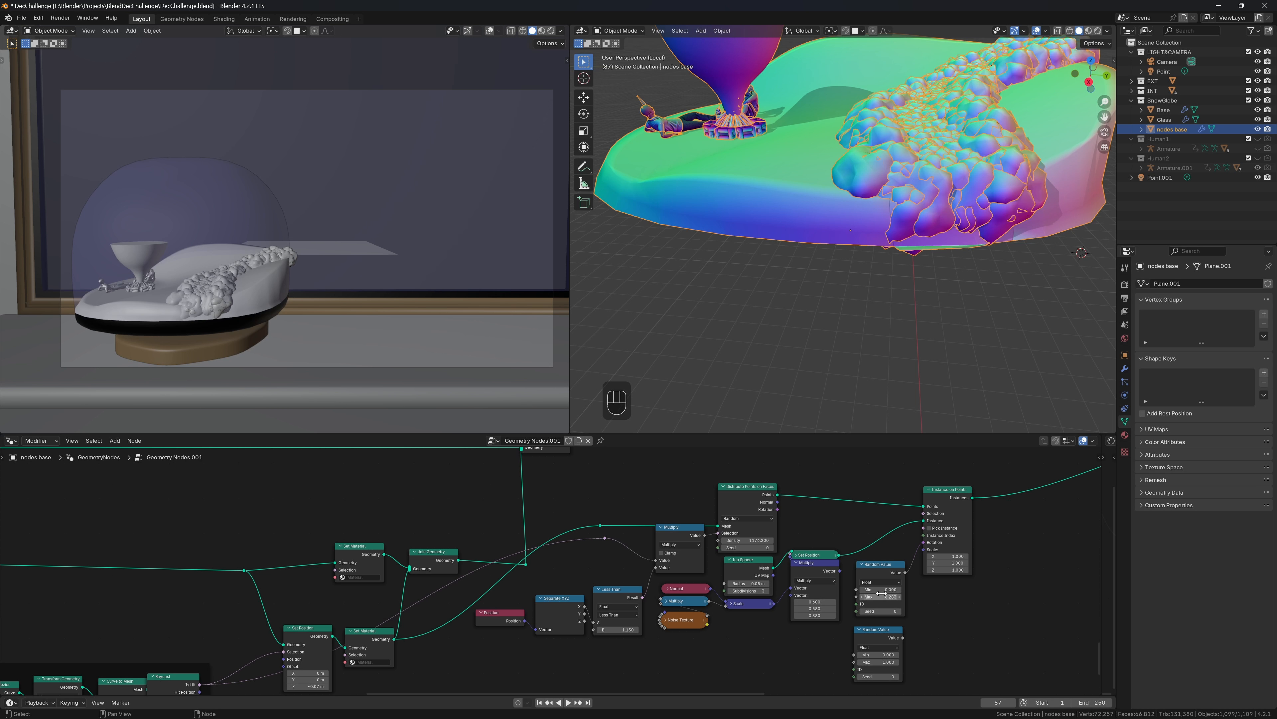
Connect the second Random Value to instance Scale and arrange both beside Instance on Points
{"action": "left_click_drag", "start_coordinate": [903, 637], "coordinate": [863, 516]}
{"action": "left_click", "coordinate": [862, 564]}
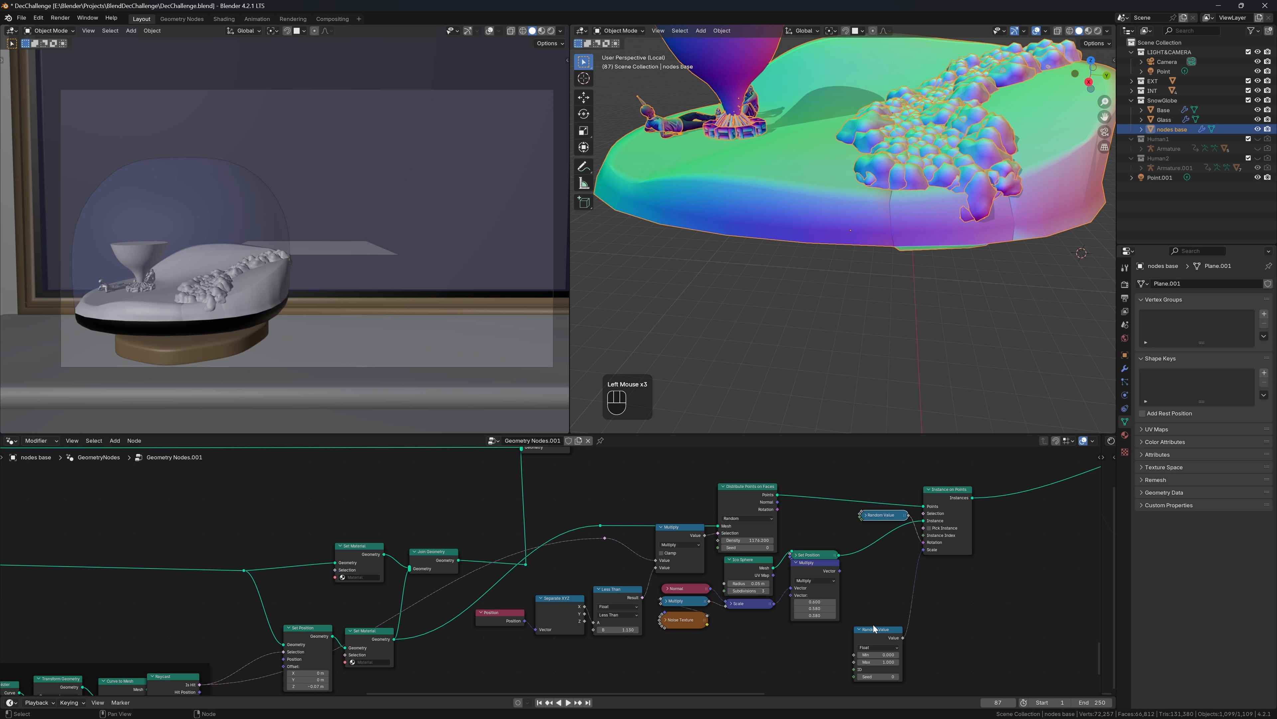
{"action": "left_click", "coordinate": [876, 625]}
{"action": "left_click_drag", "start_coordinate": [877, 625], "coordinate": [890, 526]}
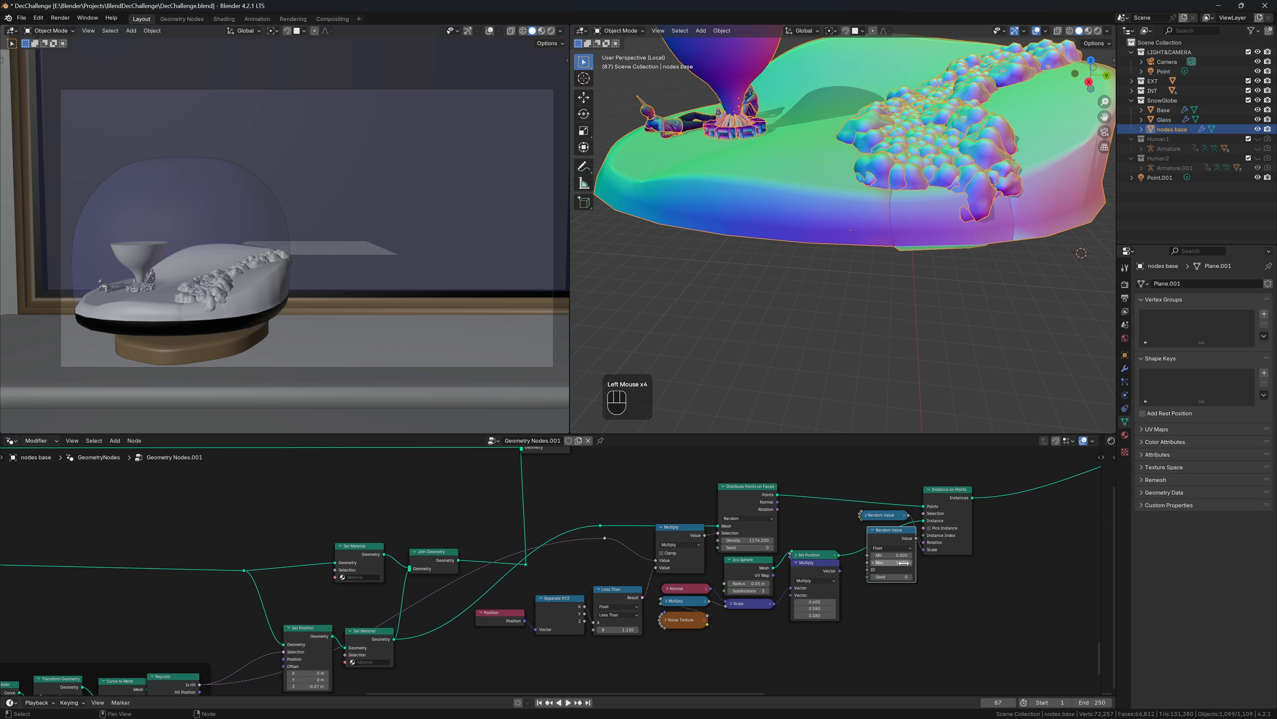
{"action": "scroll", "coordinate": [903, 560], "scroll_direction": "up", "scroll_amount": 3}
{"action": "middle_click_drag", "start_coordinate": [966, 563], "coordinate": [833, 555]}
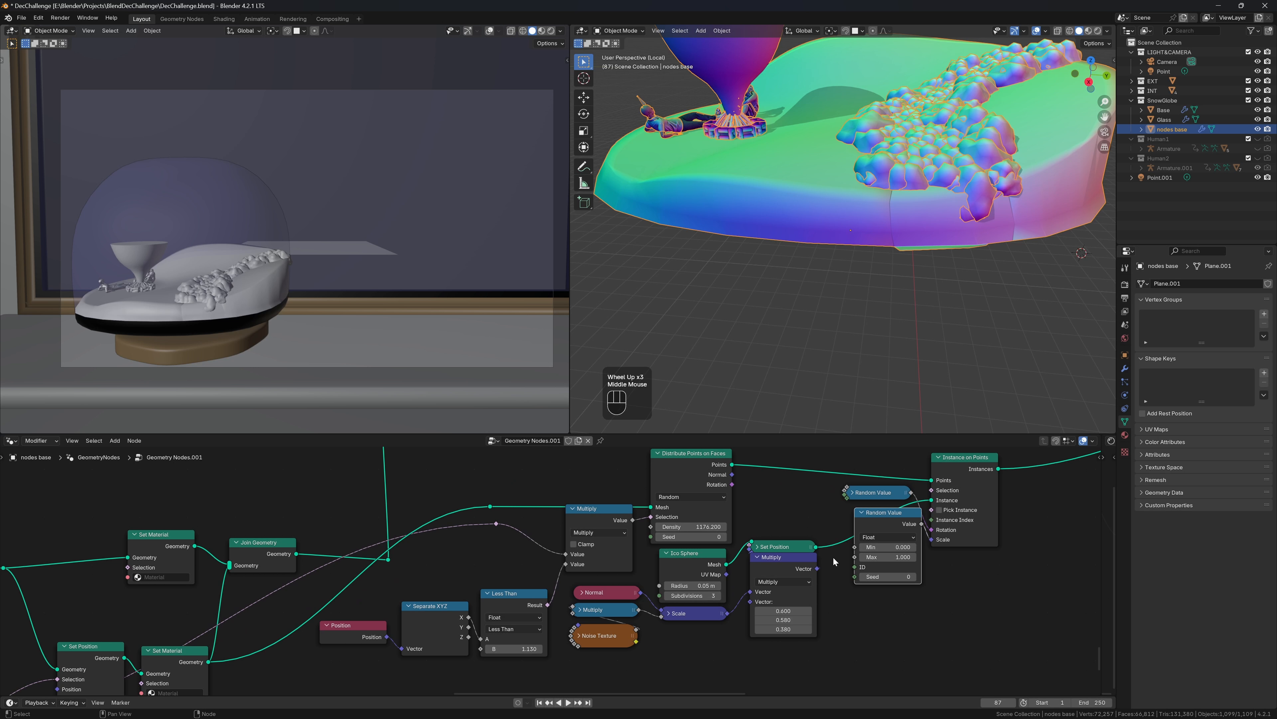
Try a scale maximum of 2, undo it, and tidy the Scale, Set Position and Multiply nodes
{"action": "left_click", "coordinate": [888, 556], "text": "shift"}
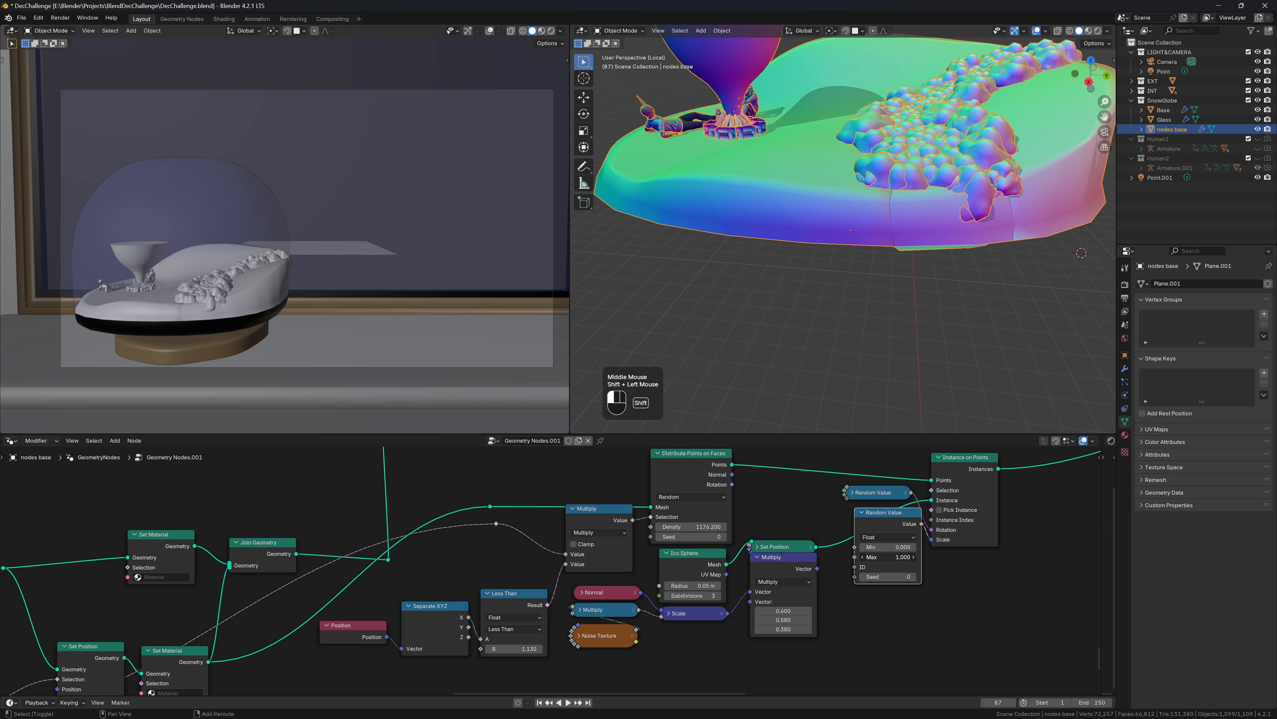
{"action": "type", "text": "2"}
{"action": "key", "text": "Return"}
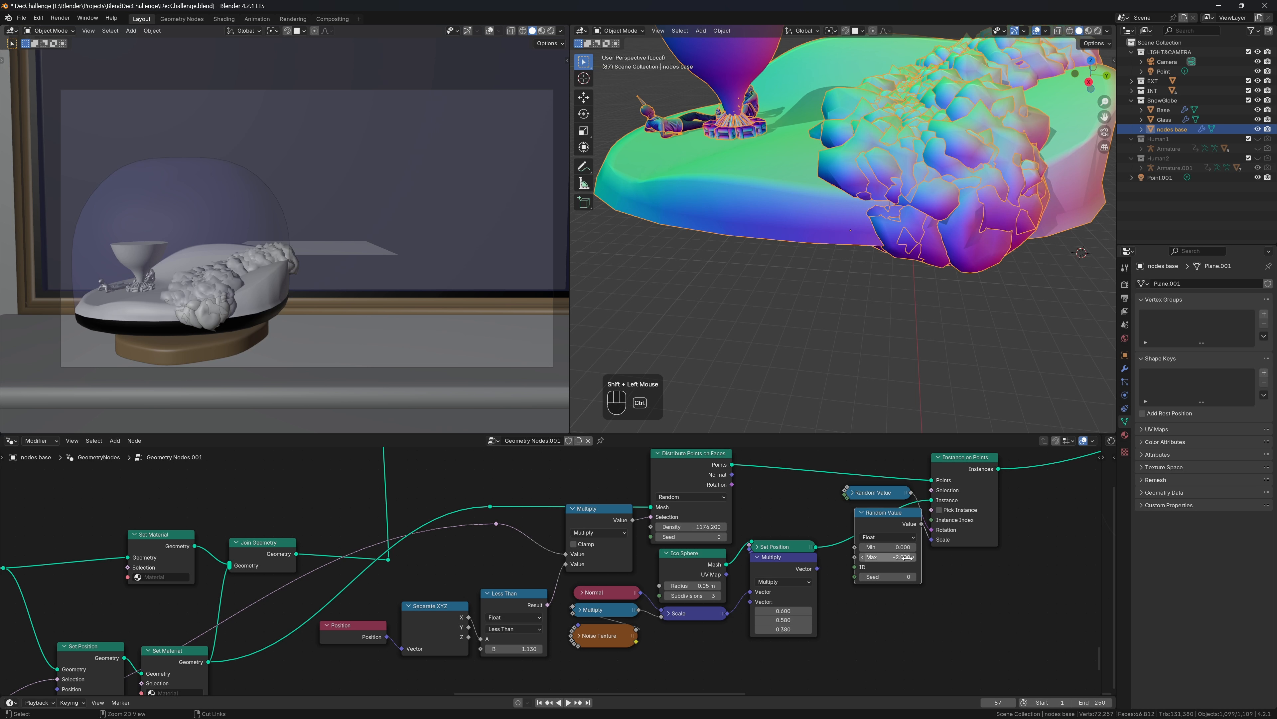
{"action": "key", "text": "ctrl+z"}
{"action": "left_click_drag", "start_coordinate": [724, 613], "coordinate": [715, 618]}
{"action": "left_click_drag", "start_coordinate": [779, 526], "coordinate": [803, 559]}
{"action": "left_click_drag", "start_coordinate": [803, 560], "coordinate": [830, 543]}
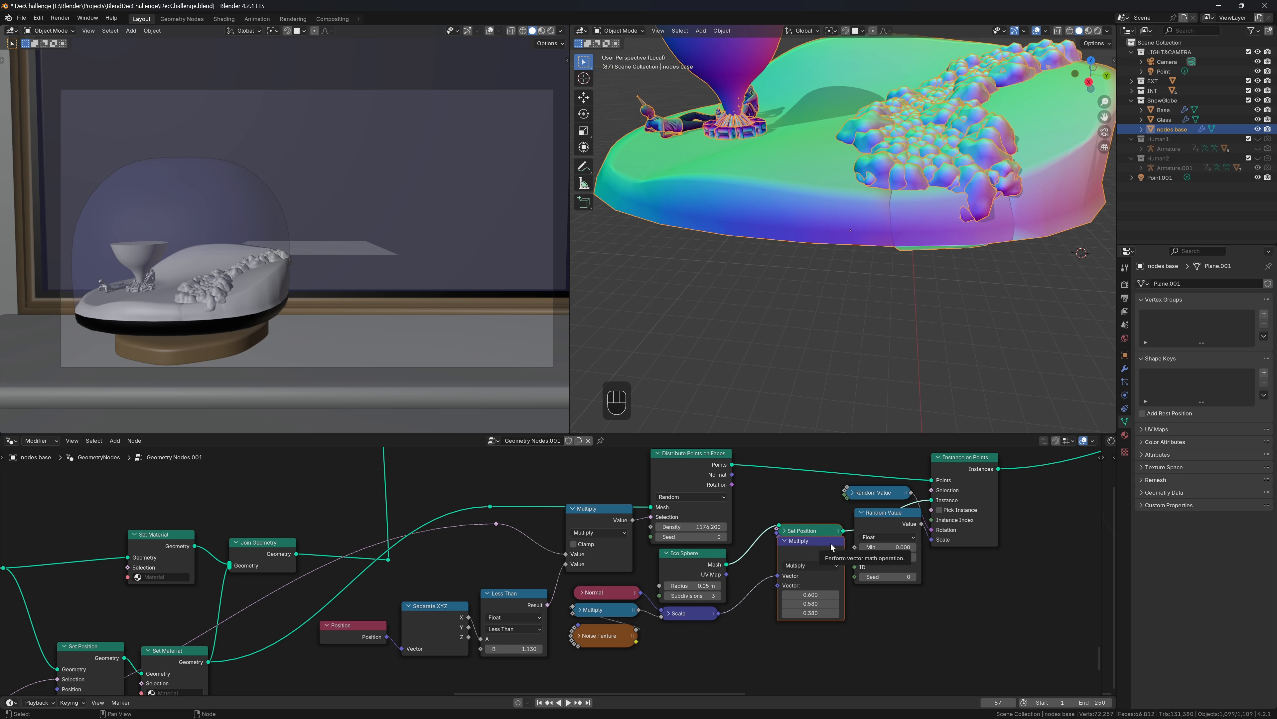
Duplicate the Scale node, switch the copy to Multiply, and insert it before Set Position
{"action": "left_click", "coordinate": [830, 542]}
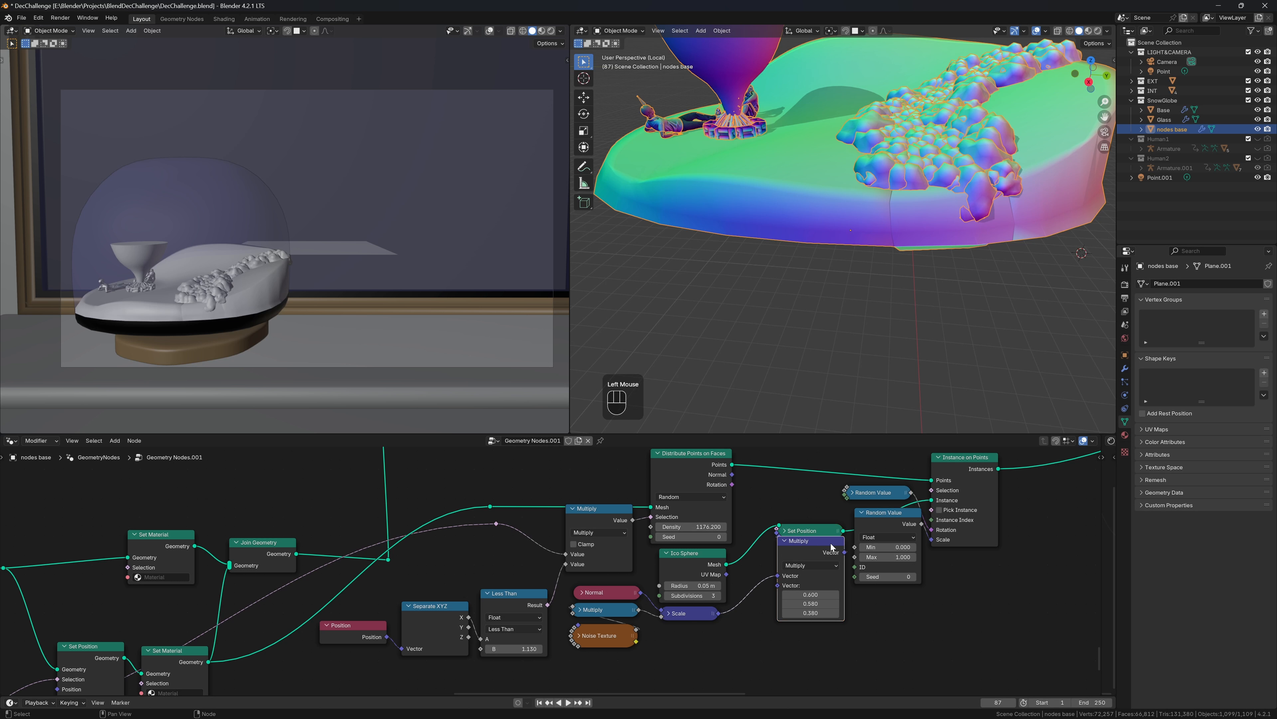
{"action": "left_click", "coordinate": [697, 613]}
{"action": "key", "text": "shift+d"}
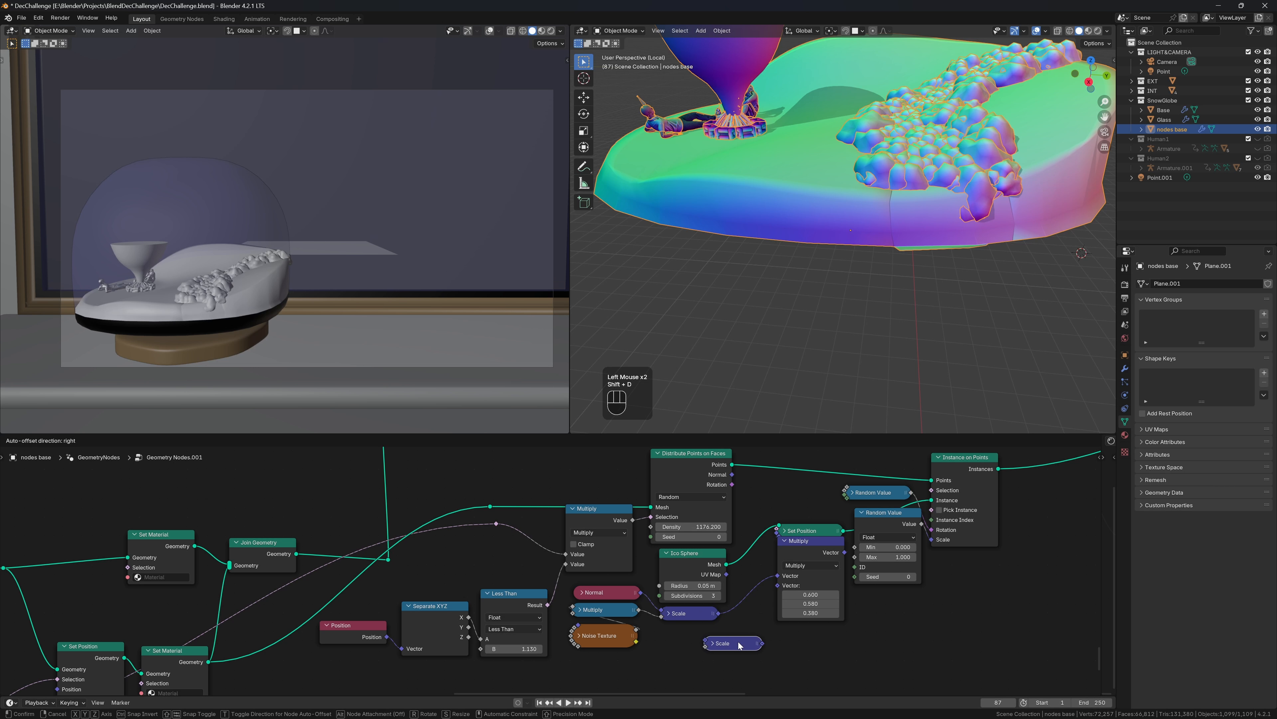
{"action": "left_click", "coordinate": [739, 646]}
{"action": "left_click", "coordinate": [712, 643]}
{"action": "left_click", "coordinate": [733, 666]}
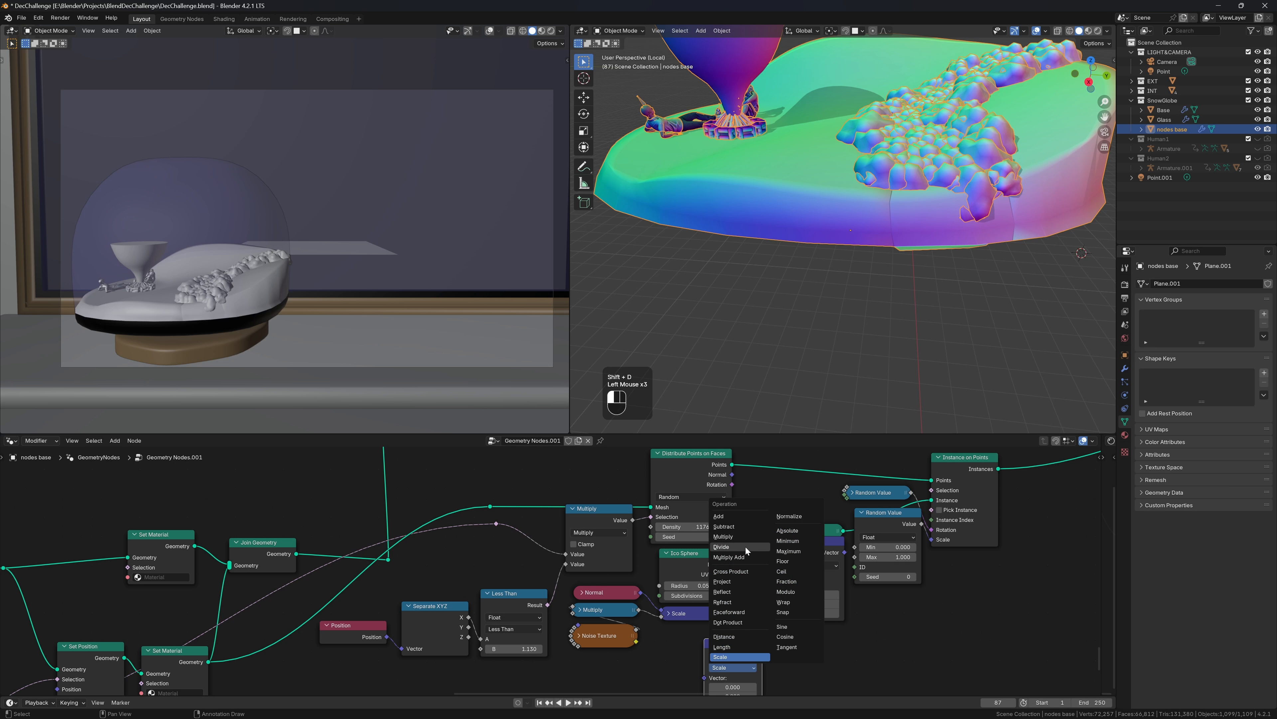
{"action": "left_click", "coordinate": [745, 537]}
{"action": "left_click_drag", "start_coordinate": [732, 656], "coordinate": [600, 663]}
Add a Value node as the multiplier and collapse and stack the Multiply, Value and Set Position nodes
{"action": "type", "text": "v"}
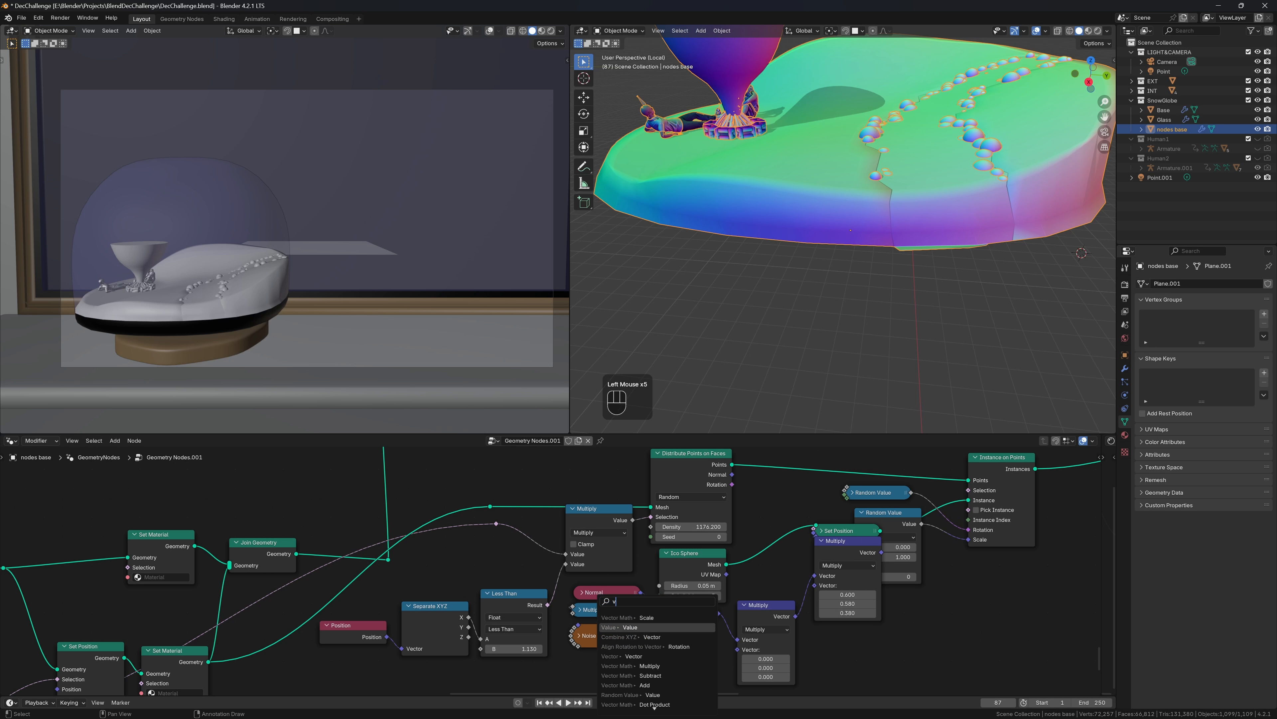
{"action": "key", "text": "Return"}
{"action": "left_click", "coordinate": [724, 656]}
{"action": "left_click", "coordinate": [746, 606]}
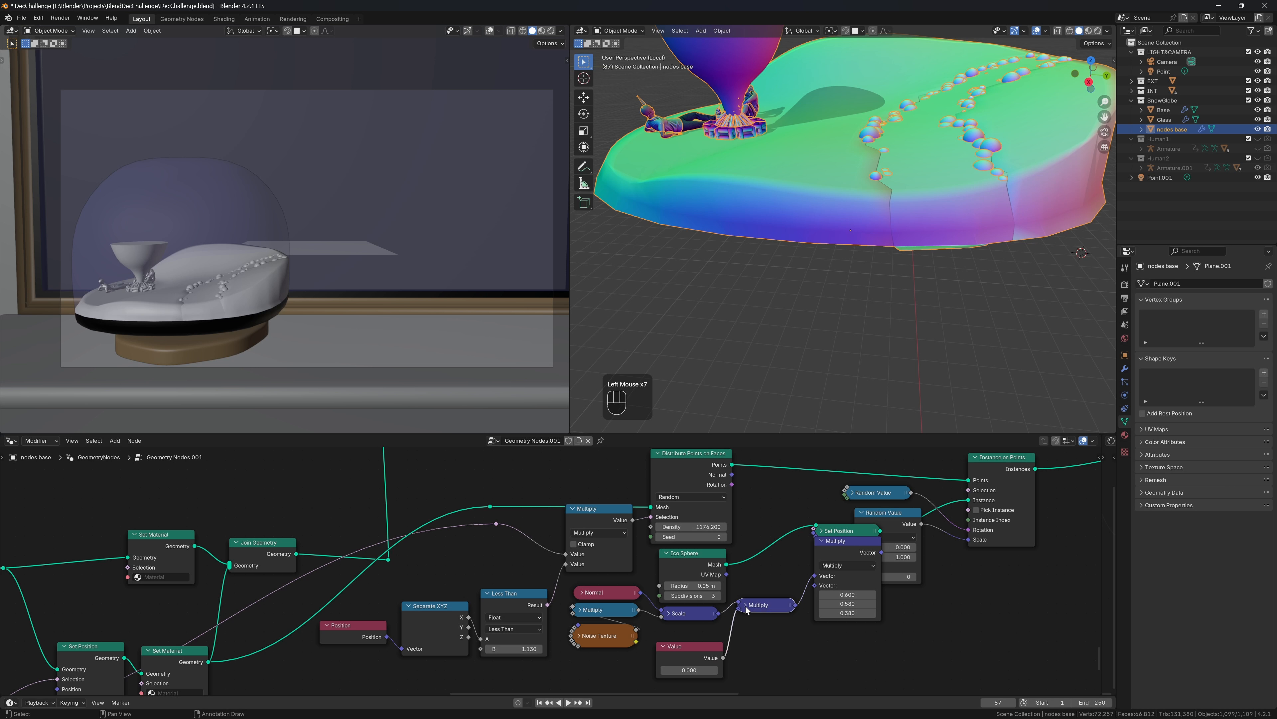
{"action": "left_click", "coordinate": [822, 541]}
{"action": "left_click_drag", "start_coordinate": [830, 547], "coordinate": [694, 575]}
{"action": "left_click_drag", "start_coordinate": [856, 541], "coordinate": [816, 543]}
{"action": "left_click_drag", "start_coordinate": [767, 605], "coordinate": [804, 576]}
{"action": "left_click_drag", "start_coordinate": [694, 646], "coordinate": [810, 592]}
{"action": "key", "text": "ctrl+z"}
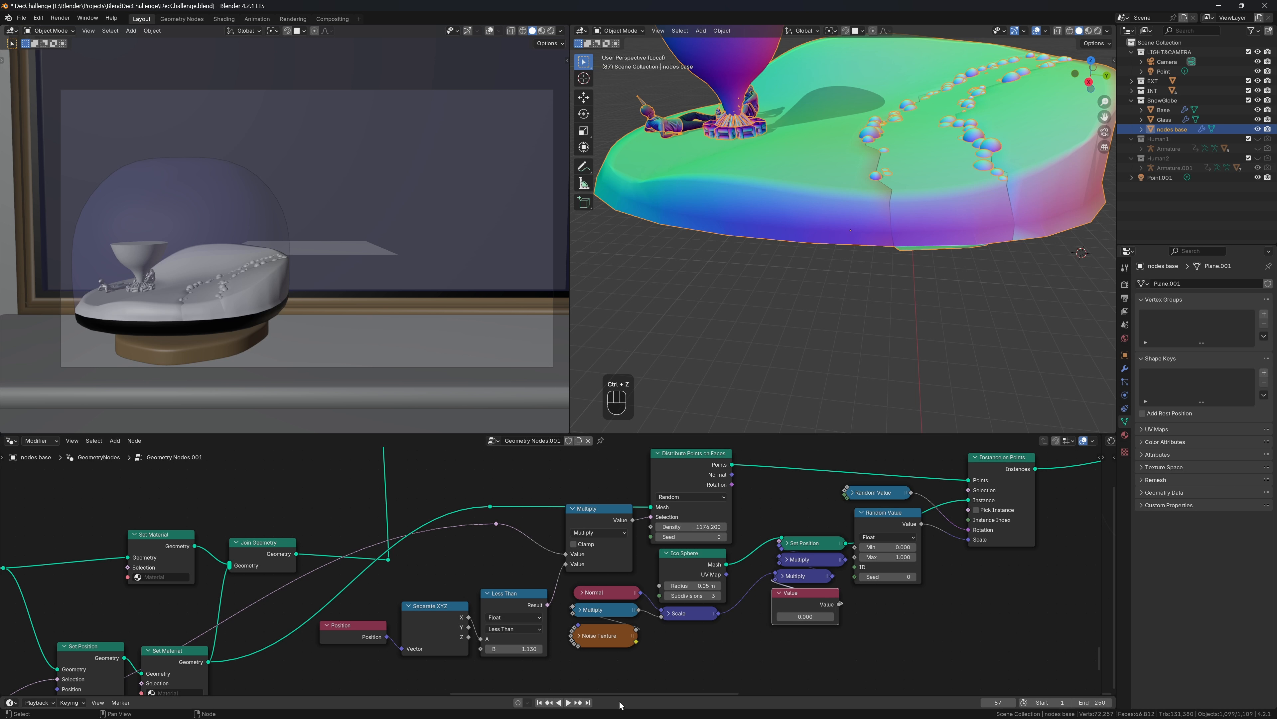
Rewire the Value node, collapse the lower Multiply, and connect Value into the chain
{"action": "left_click", "coordinate": [776, 579]}
{"action": "left_click_drag", "start_coordinate": [775, 579], "coordinate": [689, 638]}
{"action": "left_click", "coordinate": [783, 559]}
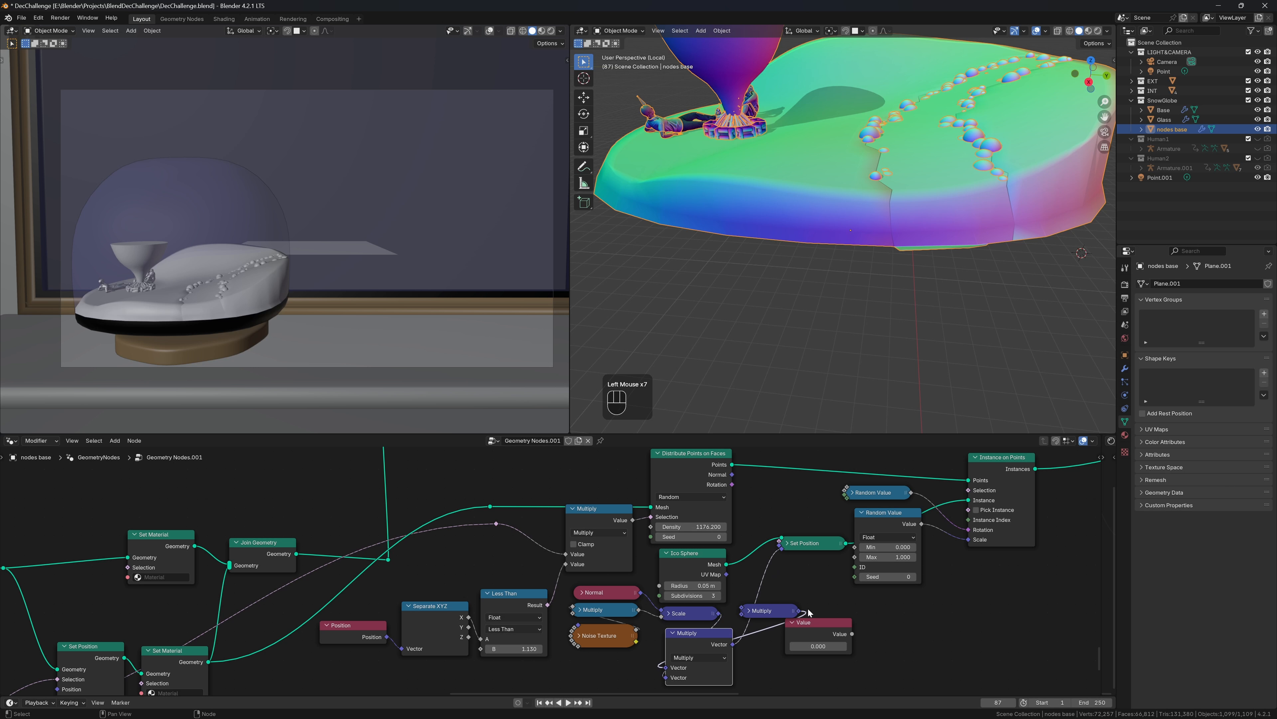
{"action": "right_click_drag", "start_coordinate": [761, 623], "coordinate": [777, 638], "text": "ctrl"}
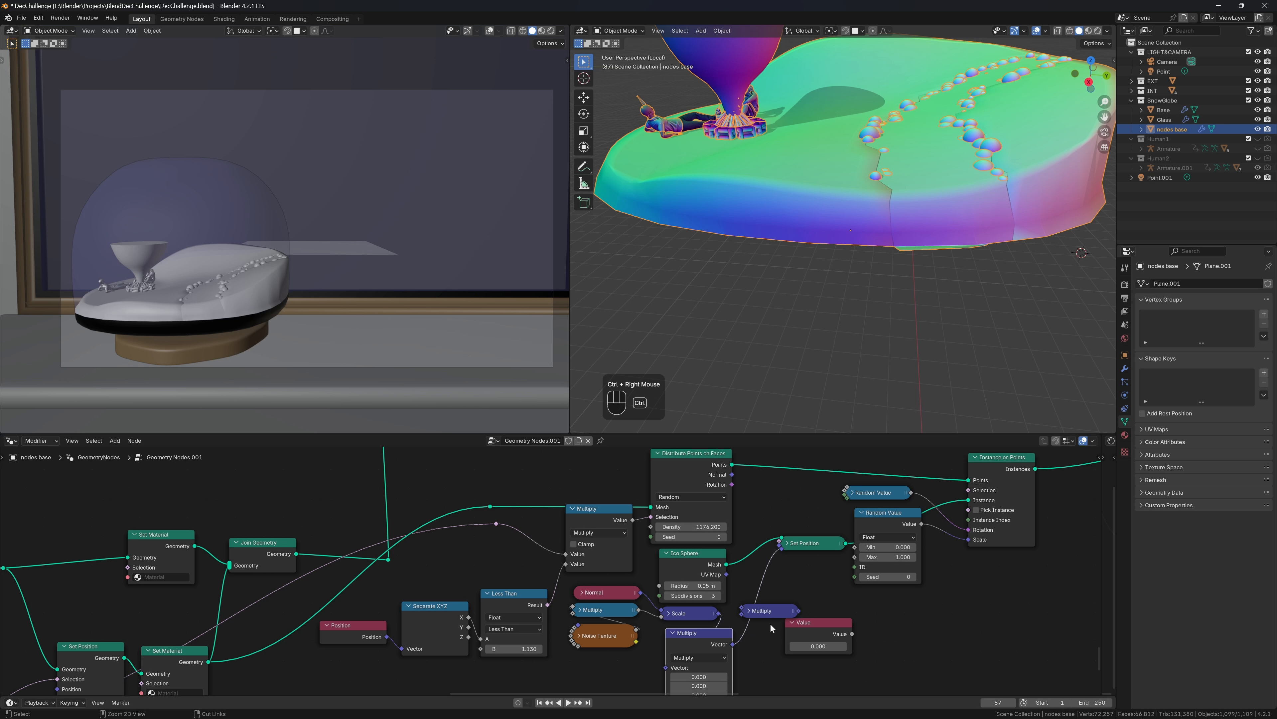
{"action": "mouse_move", "coordinate": [771, 608]}
{"action": "left_mouse_down"}
{"action": "mouse_move", "coordinate": [763, 600]}
{"action": "mouse_move", "coordinate": [781, 601]}
{"action": "left_mouse_up"}
{"action": "double_click", "coordinate": [679, 637]}
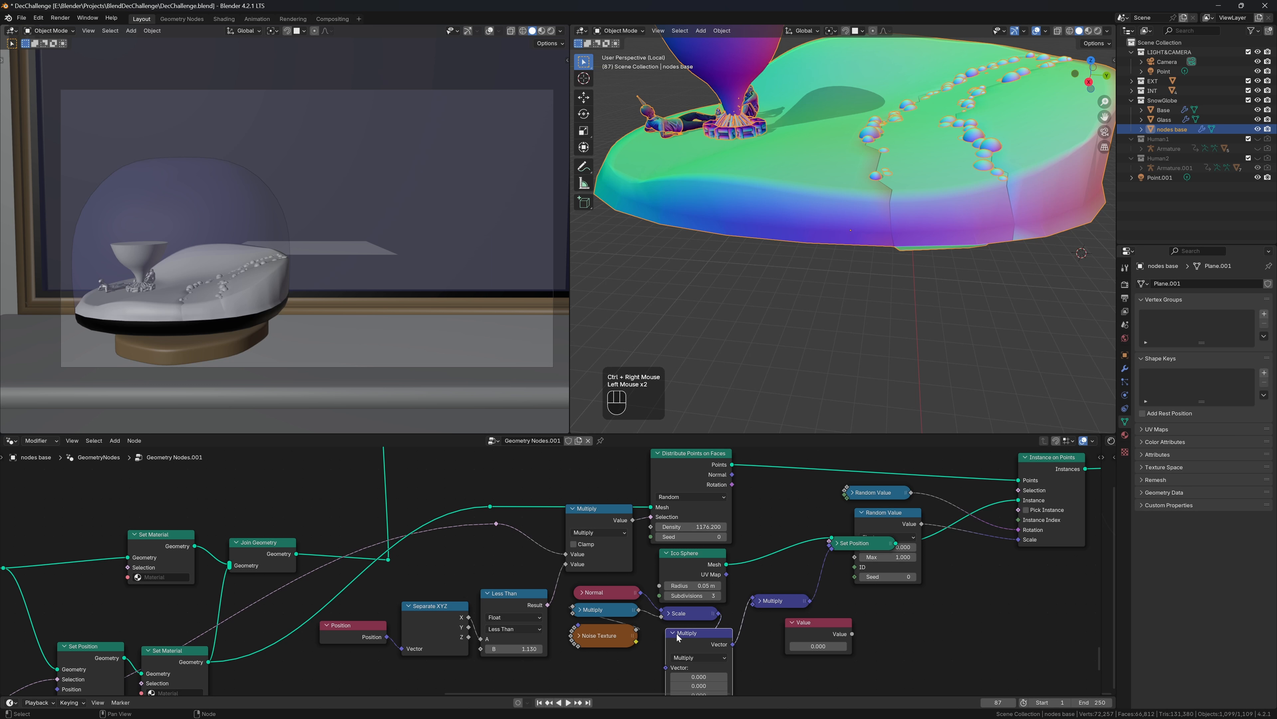
{"action": "left_click", "coordinate": [674, 633]}
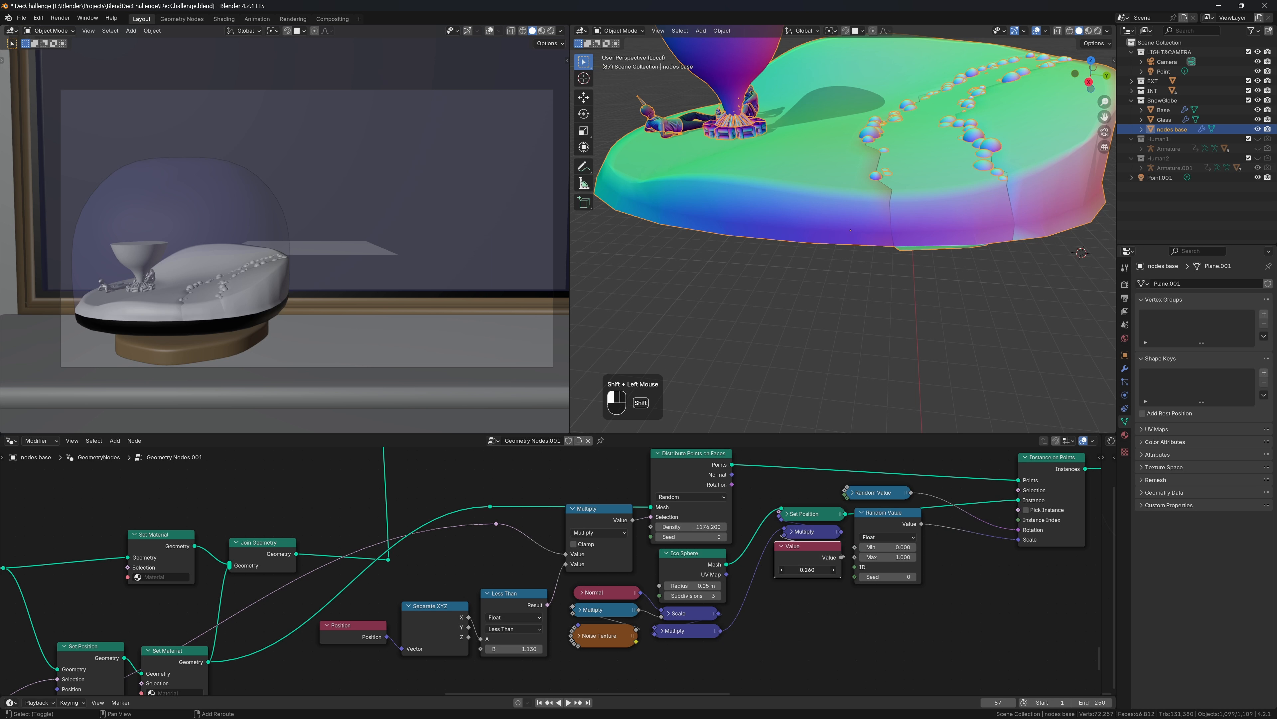
{"action": "left_click_drag", "start_coordinate": [807, 569], "coordinate": [810, 570], "text": "shift"}
{"action": "key", "text": "ctrl+z"}
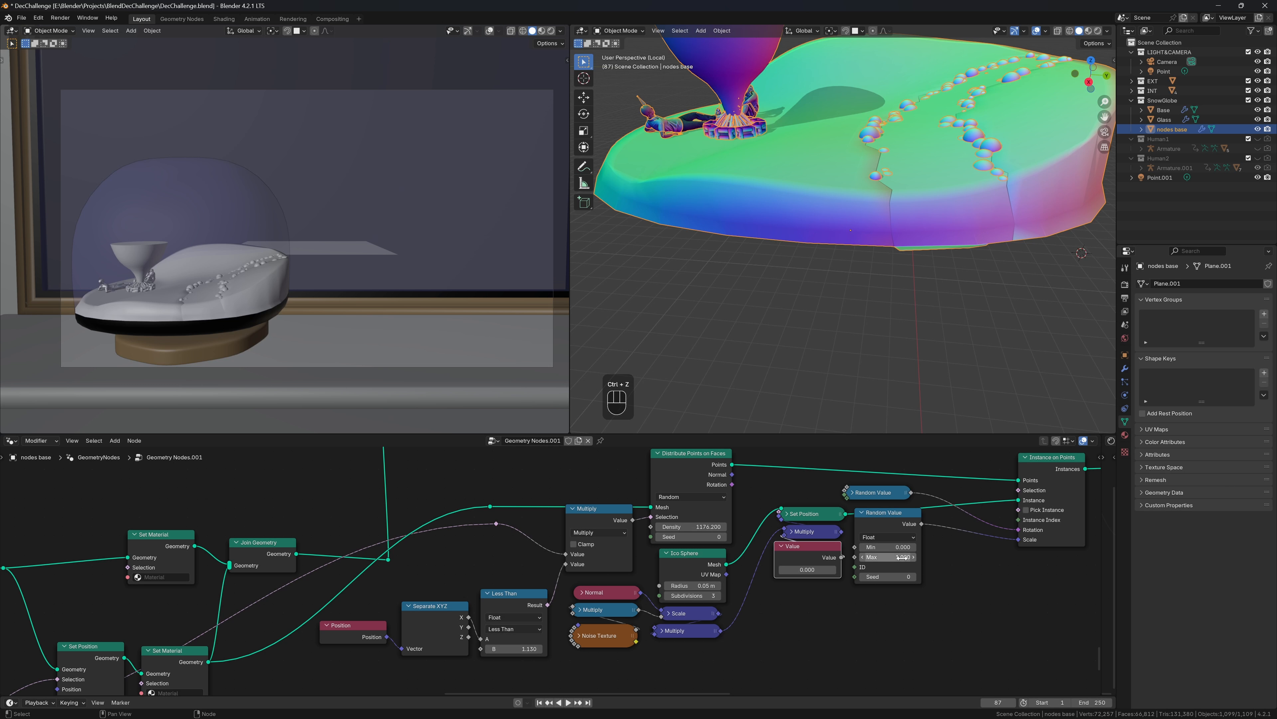
Try different random Min and Value amounts, then link the Scale output into the Vector Multiply
{"action": "mouse_move", "coordinate": [889, 557]}
{"action": "left_mouse_down", "text": "shift"}
{"action": "mouse_move", "coordinate": [868, 557]}
{"action": "mouse_move", "coordinate": [893, 547]}
{"action": "left_mouse_up", "text": "shift"}
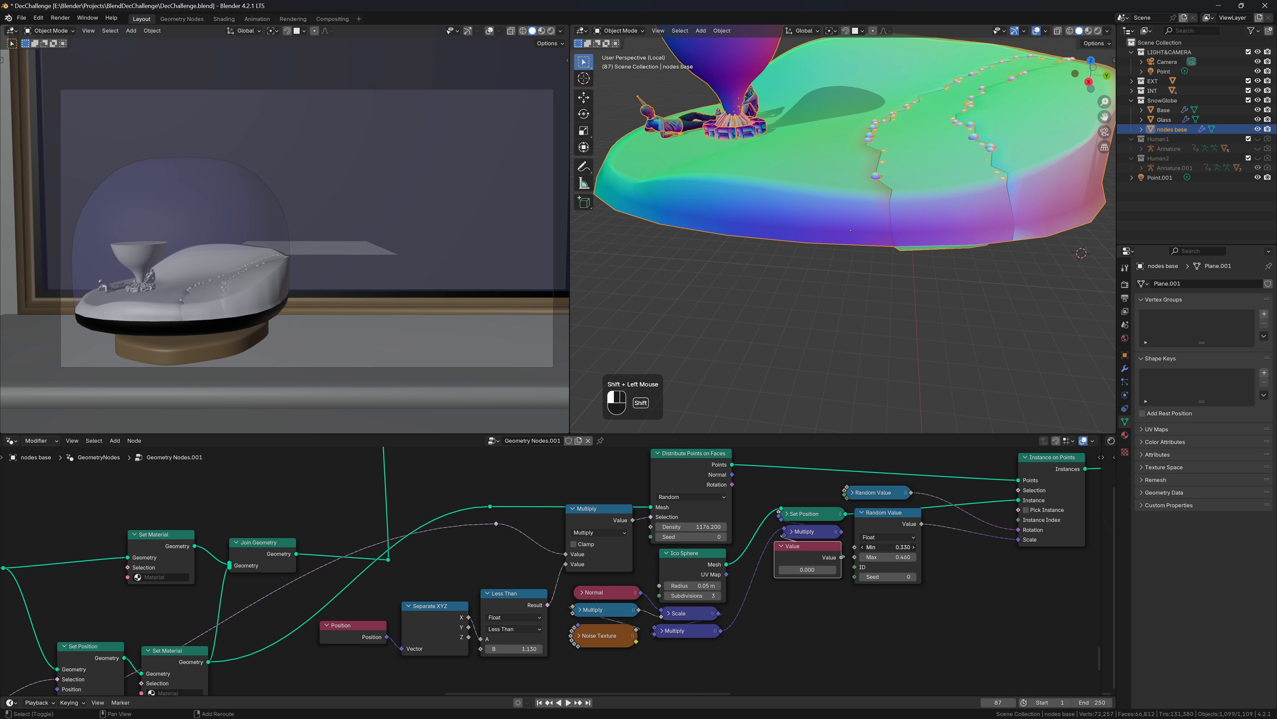
{"action": "left_click_drag", "start_coordinate": [893, 547], "coordinate": [887, 546], "text": "shift"}
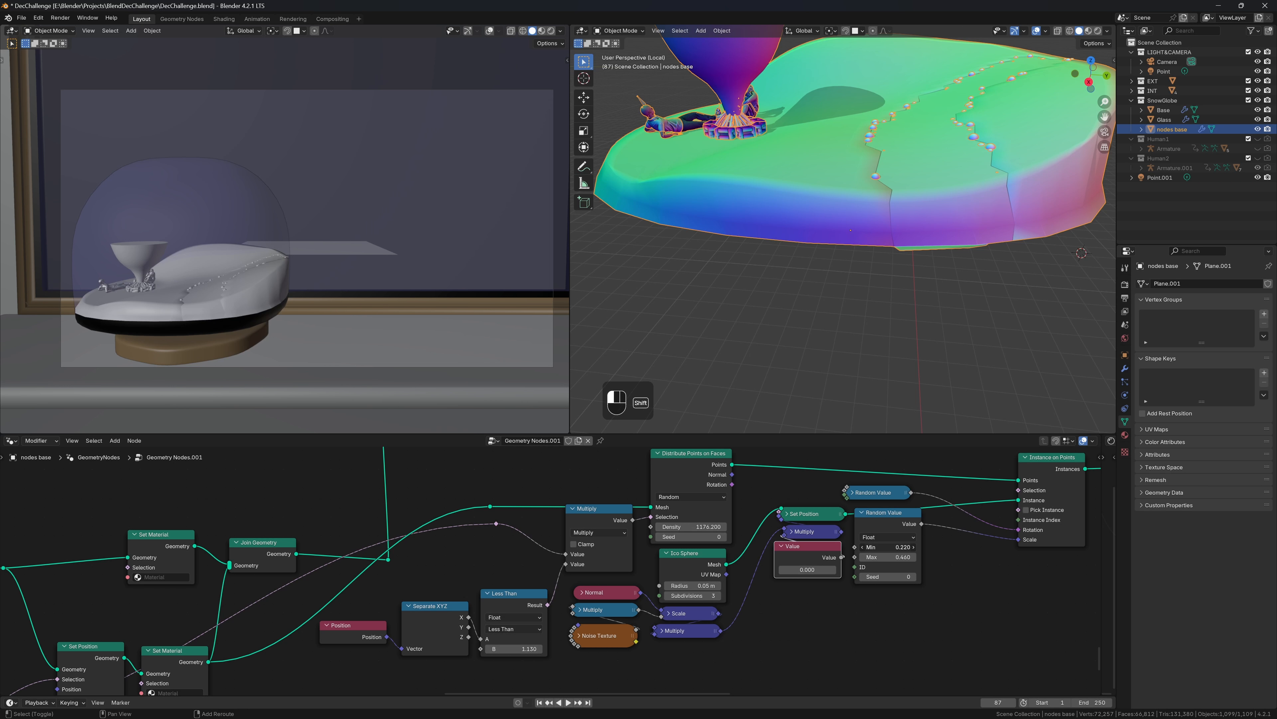
{"action": "left_click_drag", "start_coordinate": [812, 569], "coordinate": [813, 570], "text": "shift"}
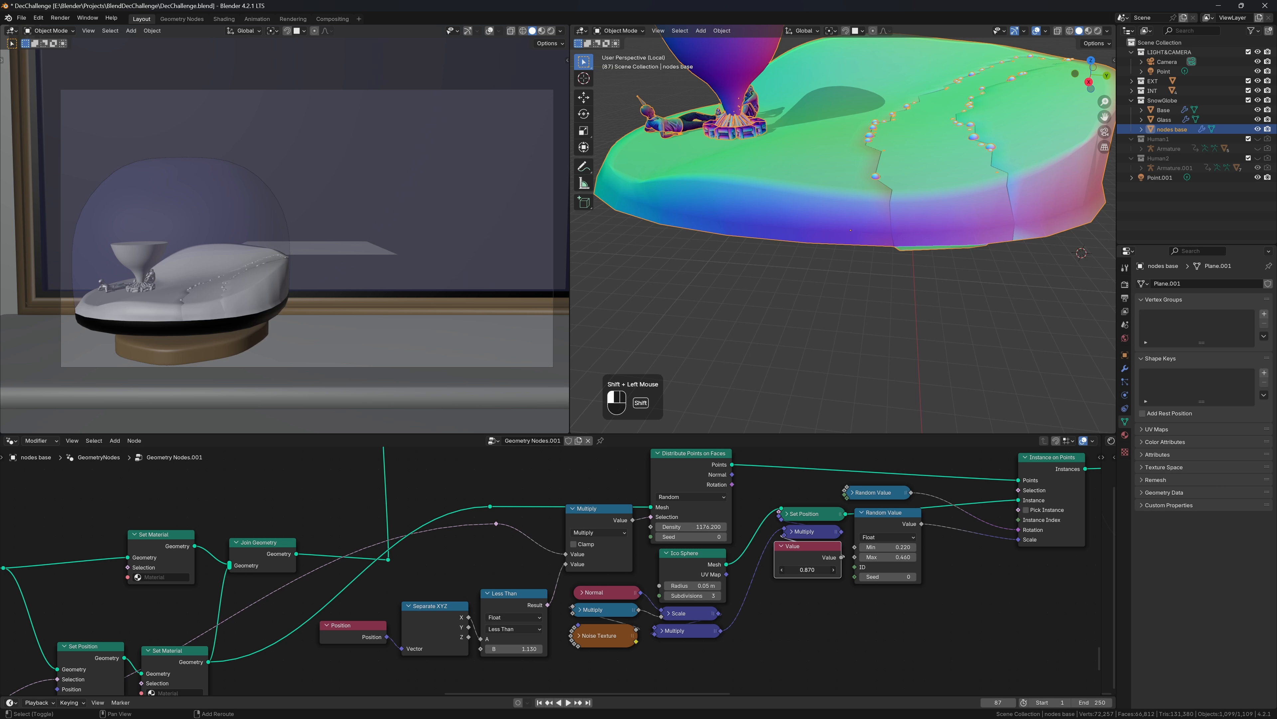
{"action": "left_click_drag", "start_coordinate": [813, 569], "coordinate": [803, 620], "text": "shift"}
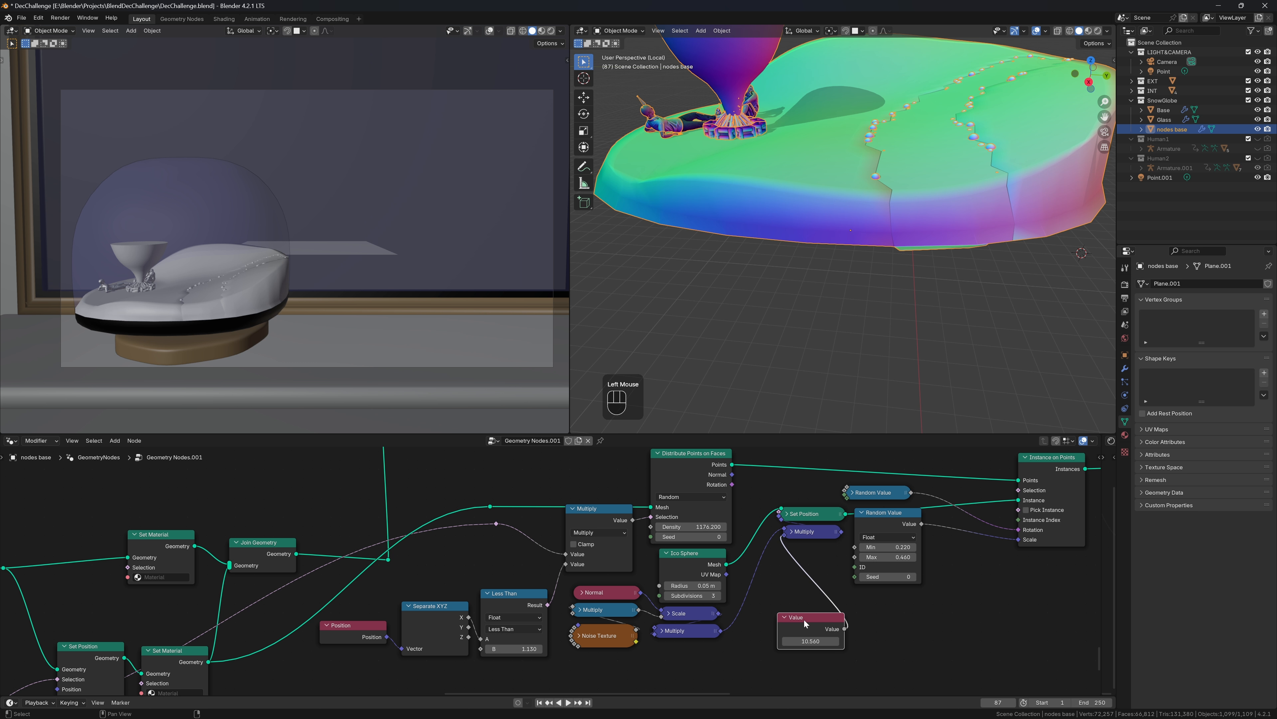
{"action": "left_click", "coordinate": [663, 633]}
{"action": "left_click_drag", "start_coordinate": [676, 613], "coordinate": [627, 646]}
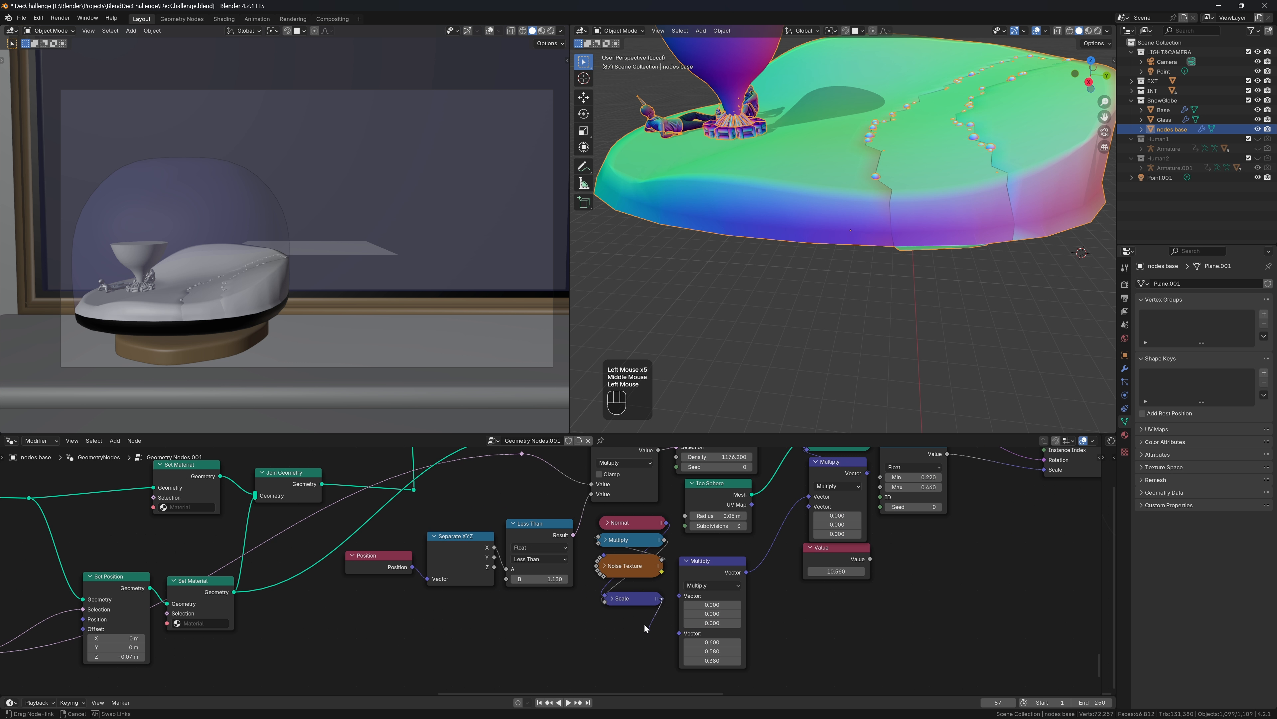
{"action": "left_click_drag", "start_coordinate": [662, 598], "coordinate": [679, 595]}
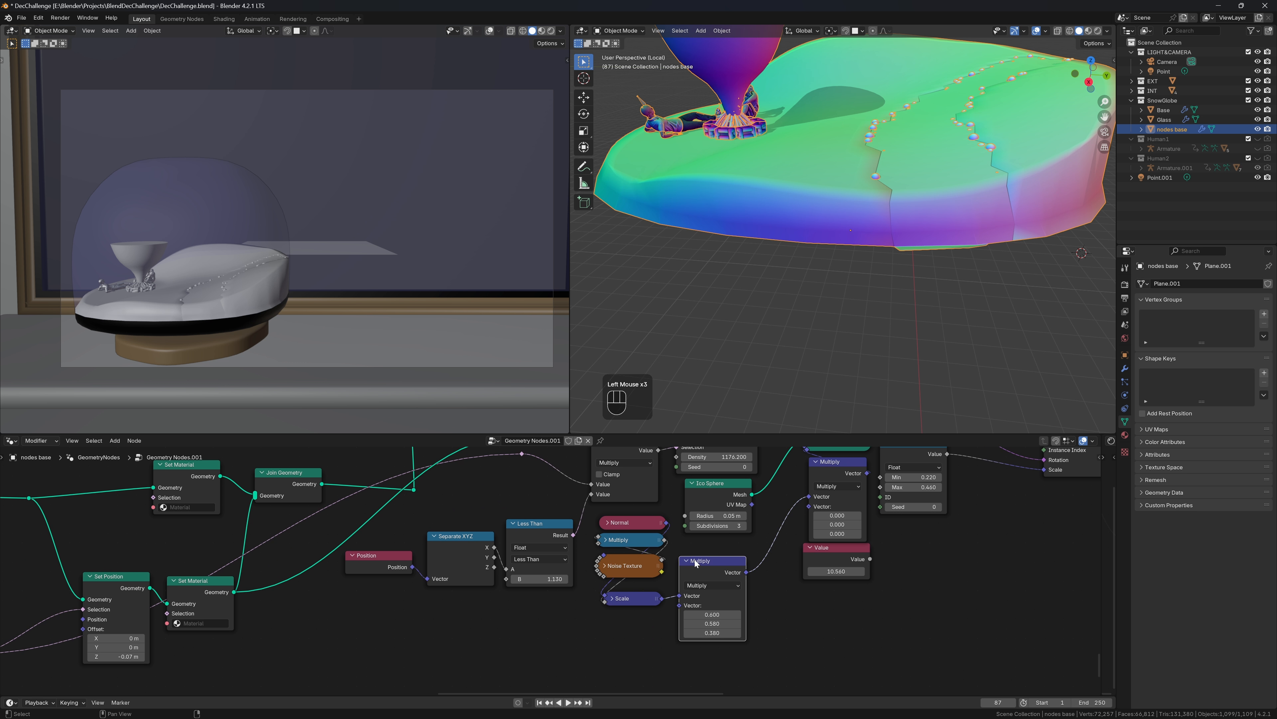
{"action": "left_click", "coordinate": [688, 560]}
Link the Value node into Multiply's second vector input and adjust its amount to about 0.310
{"action": "left_click", "coordinate": [816, 469]}
{"action": "left_click_drag", "start_coordinate": [869, 559], "coordinate": [809, 506]}
{"action": "left_click", "coordinate": [814, 465]}
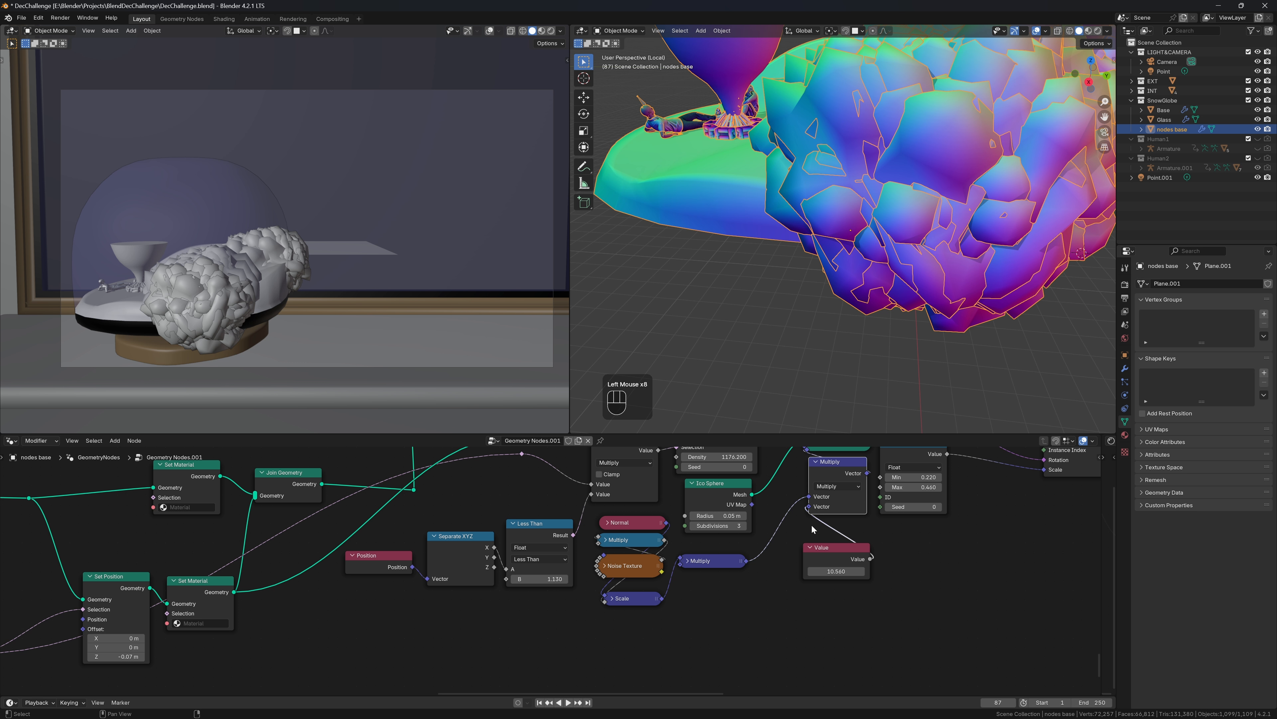
{"action": "left_click_drag", "start_coordinate": [829, 476], "coordinate": [826, 478]}
{"action": "left_click_drag", "start_coordinate": [836, 551], "coordinate": [772, 545]}
{"action": "left_click", "coordinate": [832, 545]}
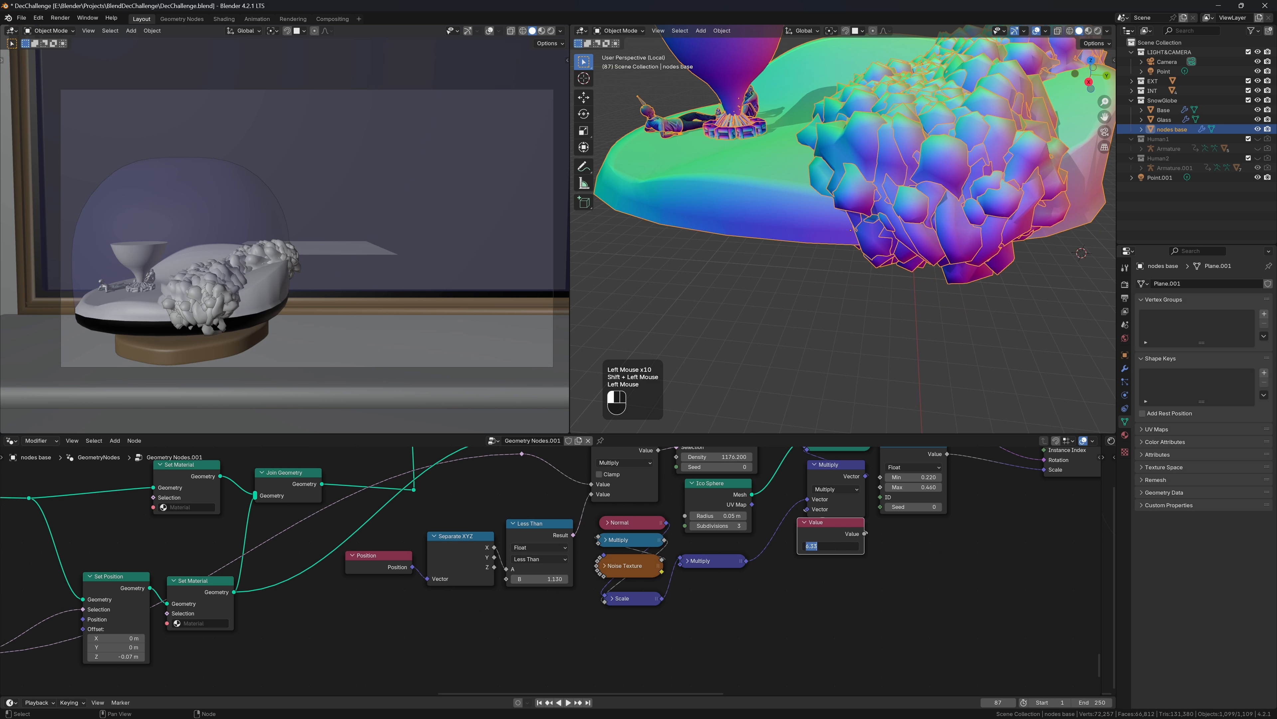
{"action": "type", "text": "0"}
{"action": "key", "text": "Return"}
{"action": "left_click", "coordinate": [834, 546]}
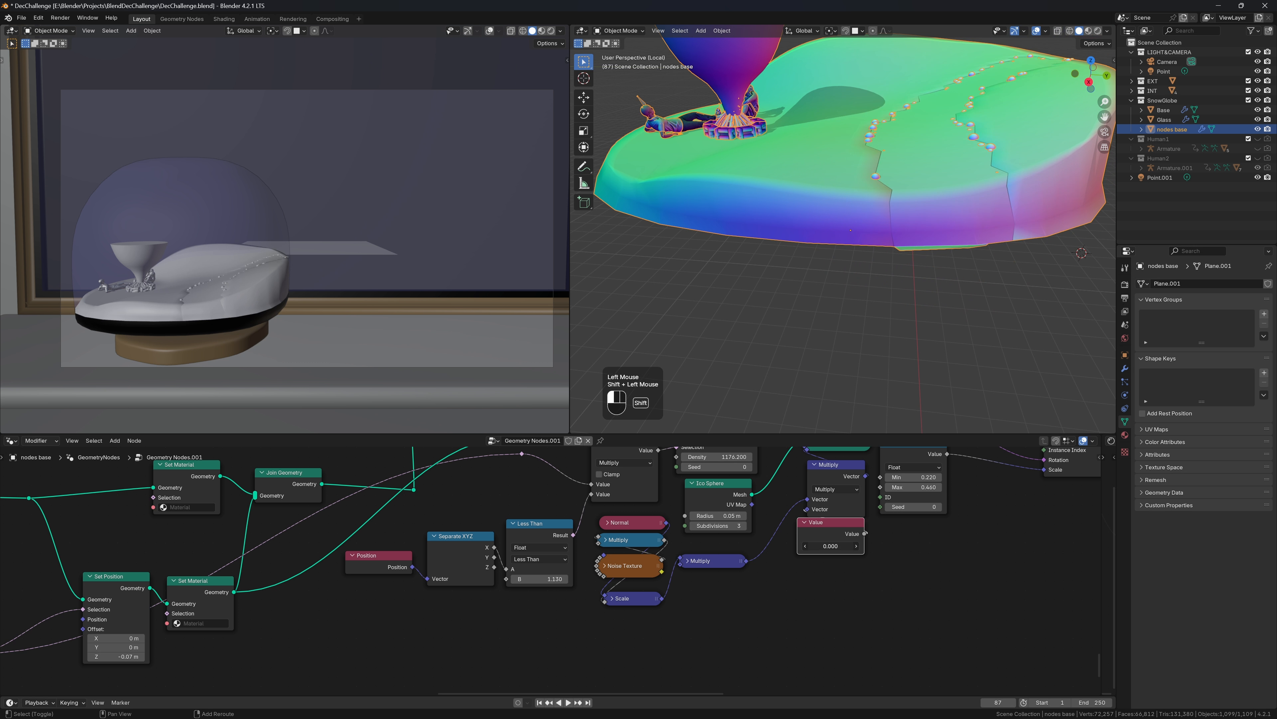
{"action": "mouse_move", "coordinate": [833, 547]}
{"action": "left_mouse_down", "text": "shift"}
{"action": "mouse_move", "coordinate": [917, 547]}
{"action": "mouse_move", "coordinate": [849, 546]}
{"action": "left_mouse_up", "text": "shift"}
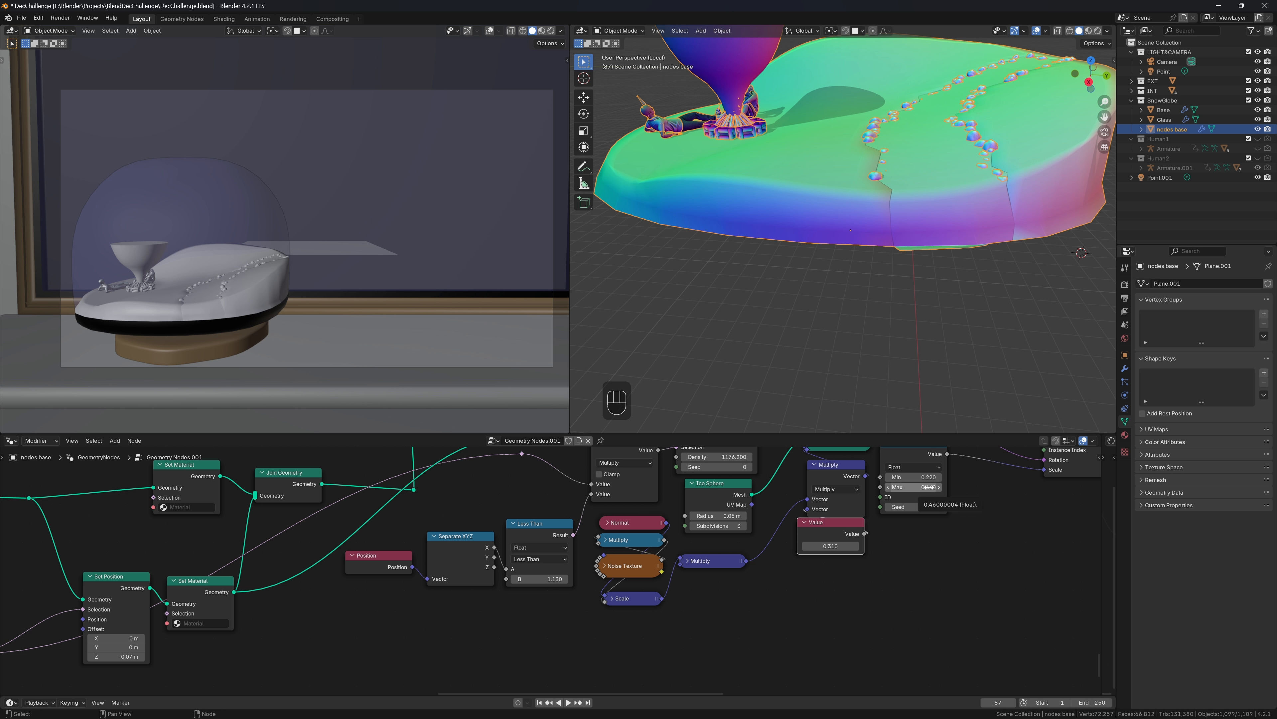
{"action": "left_click_drag", "start_coordinate": [928, 487], "coordinate": [927, 477]}
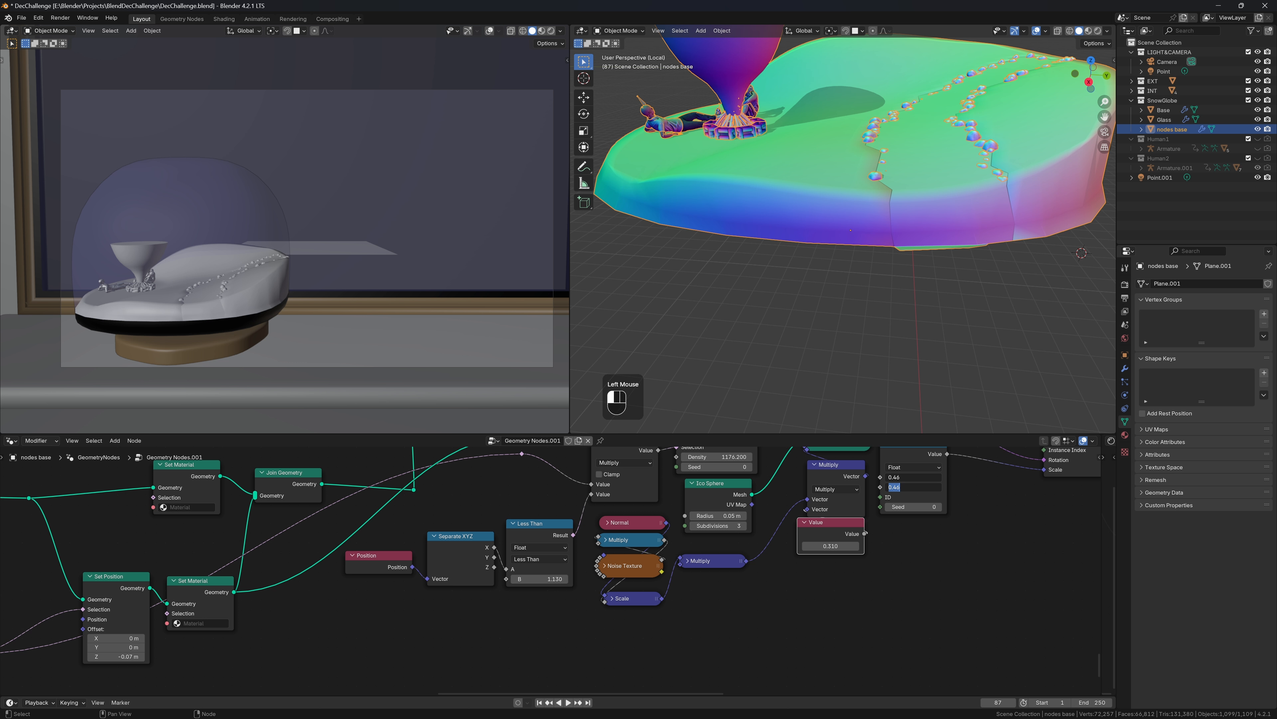
Set the scale Random Value to Min 0.500, Max 1, and bring the Value to 0.260
{"action": "type", "text": "1"}
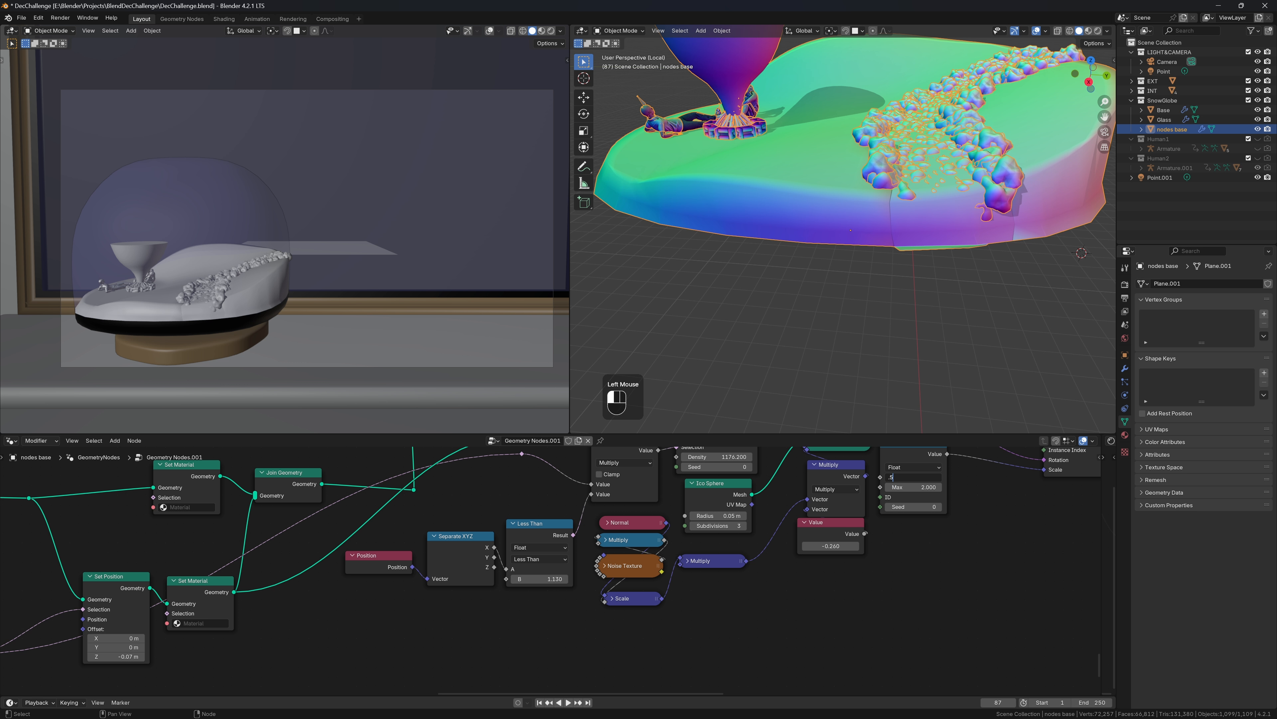
{"action": "key", "text": "Tab"}
{"action": "type", "text": "1"}
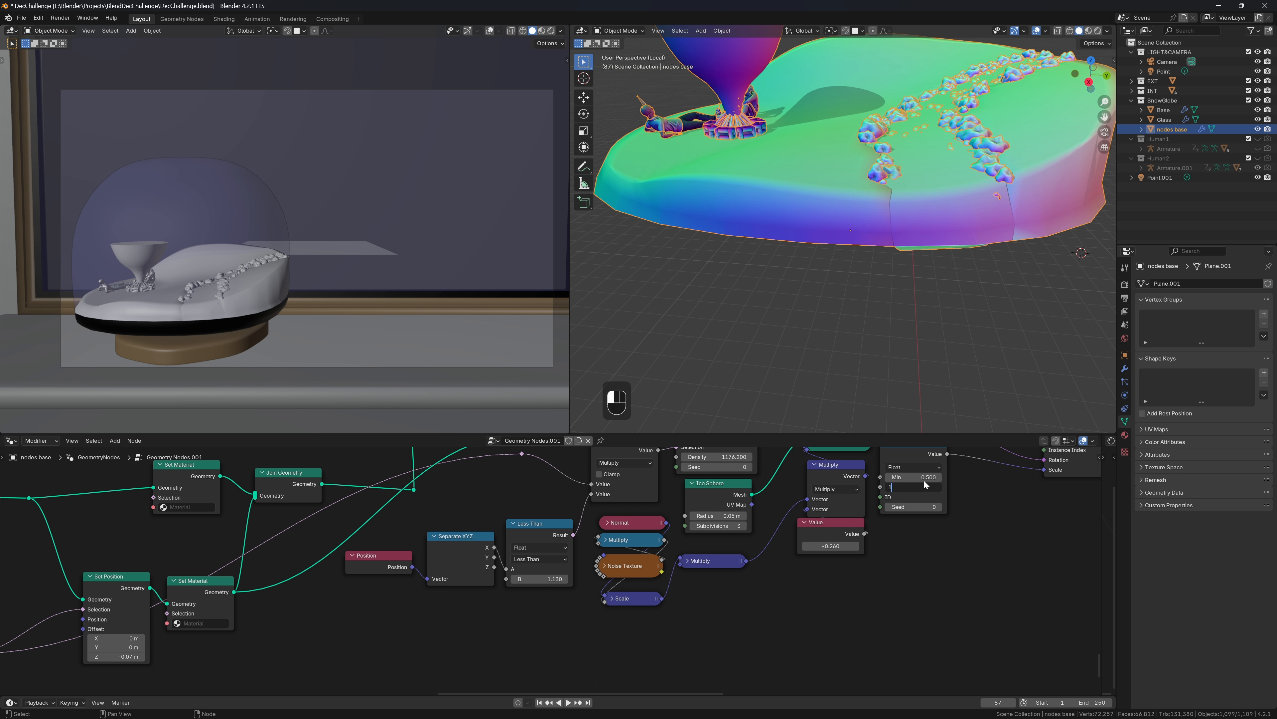
{"action": "key", "text": "Return"}
{"action": "left_click_drag", "start_coordinate": [832, 545], "coordinate": [865, 545]}
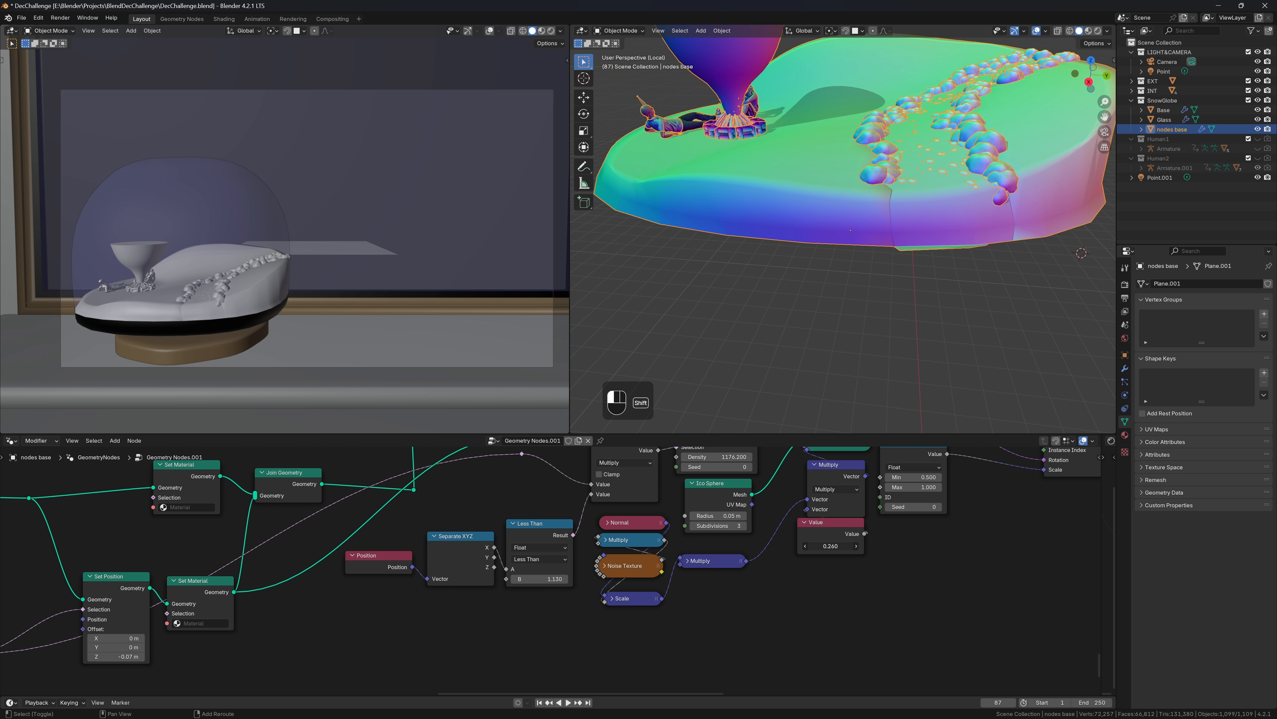
{"action": "middle_click_drag", "start_coordinate": [965, 279], "coordinate": [724, 281], "text": "shift"}
{"action": "scroll", "coordinate": [724, 302], "scroll_direction": "up", "scroll_amount": 3}
{"action": "scroll", "coordinate": [724, 302], "scroll_direction": "down", "scroll_amount": 2}
{"action": "middle_click_drag", "start_coordinate": [712, 596], "coordinate": [838, 513]}
{"action": "middle_click_drag", "start_coordinate": [887, 563], "coordinate": [807, 476]}
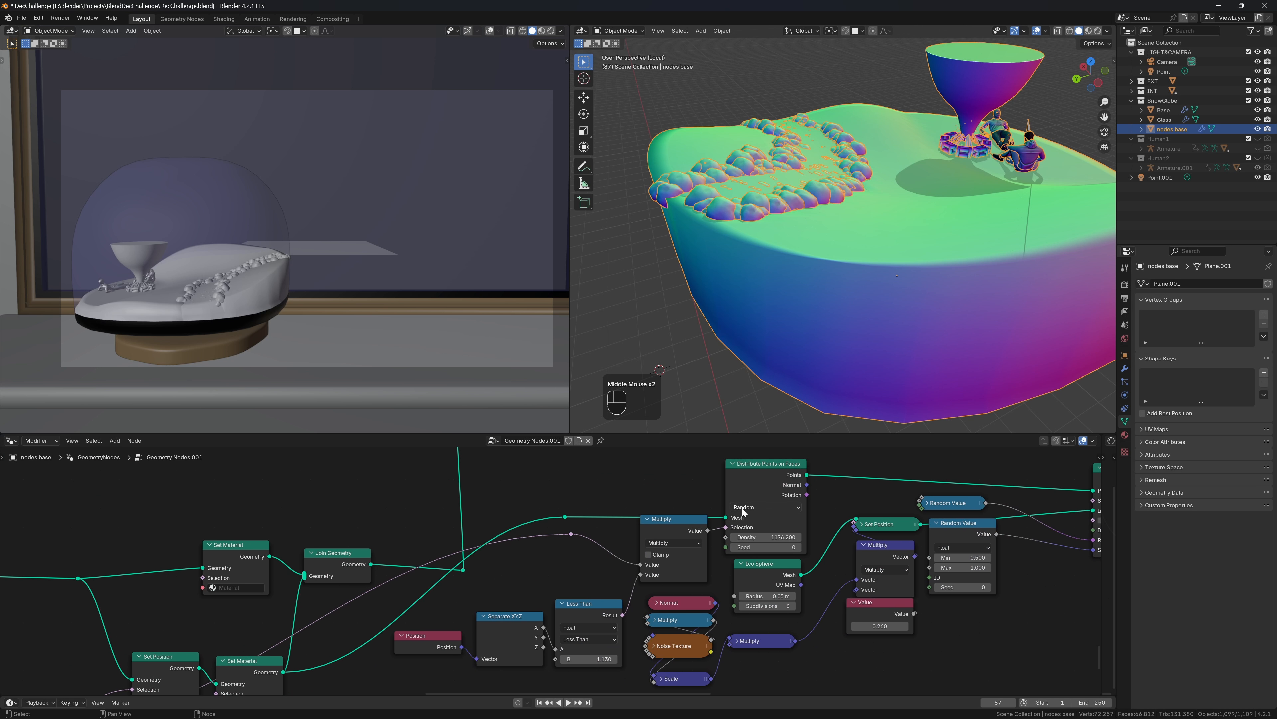
Set the Distribute Points on Faces density to 500 and check the rock layout from above
{"action": "left_click_drag", "start_coordinate": [768, 537], "coordinate": [738, 537], "text": "shift"}
{"action": "left_click", "coordinate": [768, 537]}
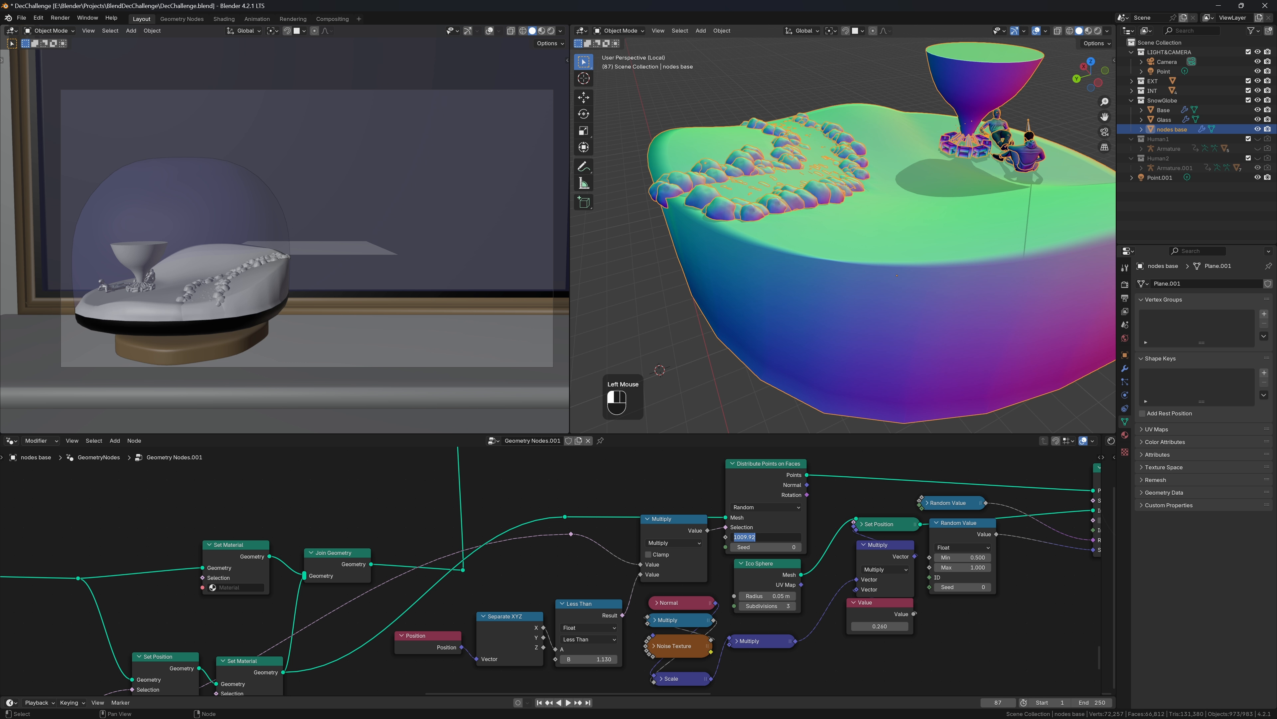
{"action": "type", "text": "500"}
{"action": "key", "text": "Return"}
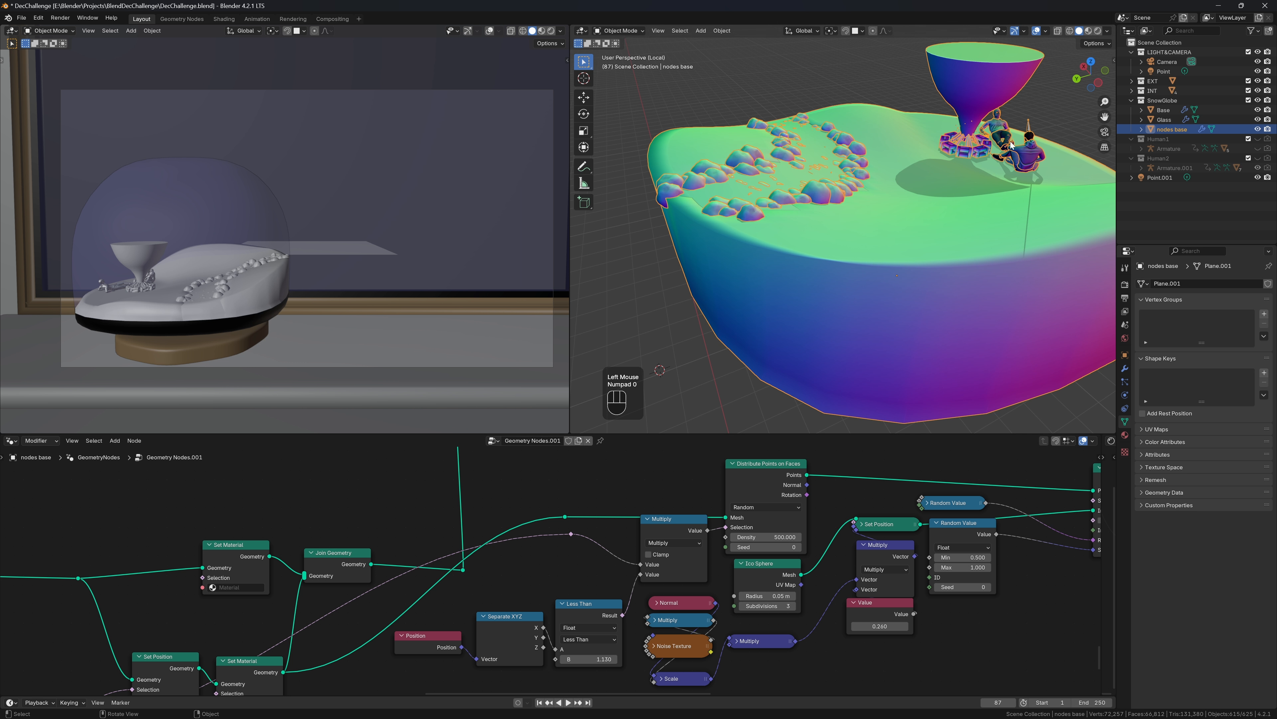
{"action": "scroll", "coordinate": [841, 180], "scroll_direction": "down", "scroll_amount": 2}
{"action": "middle_click_drag", "start_coordinate": [842, 180], "coordinate": [967, 210]}
{"action": "scroll", "coordinate": [858, 224], "scroll_direction": "up", "scroll_amount": 3}
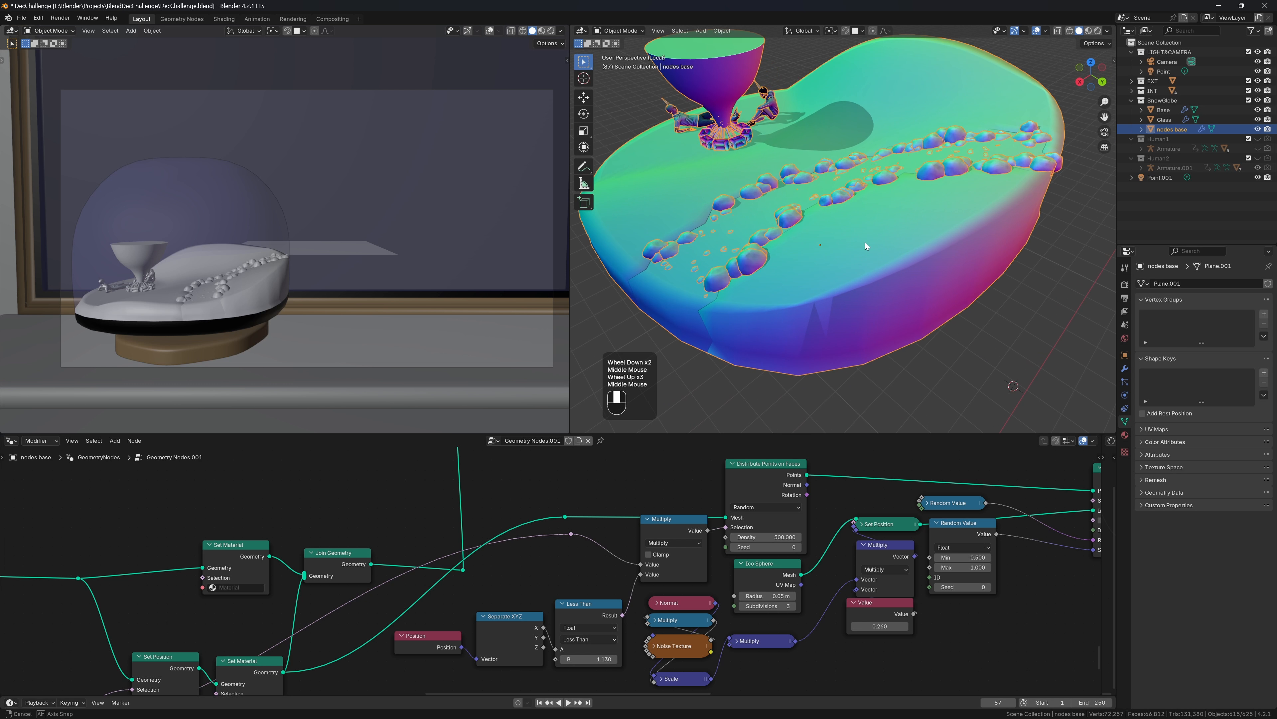
{"action": "middle_click_drag", "start_coordinate": [865, 242], "coordinate": [895, 251]}
Save DecChallenge.blend
{"action": "middle_click_drag", "start_coordinate": [958, 543], "coordinate": [686, 569]}
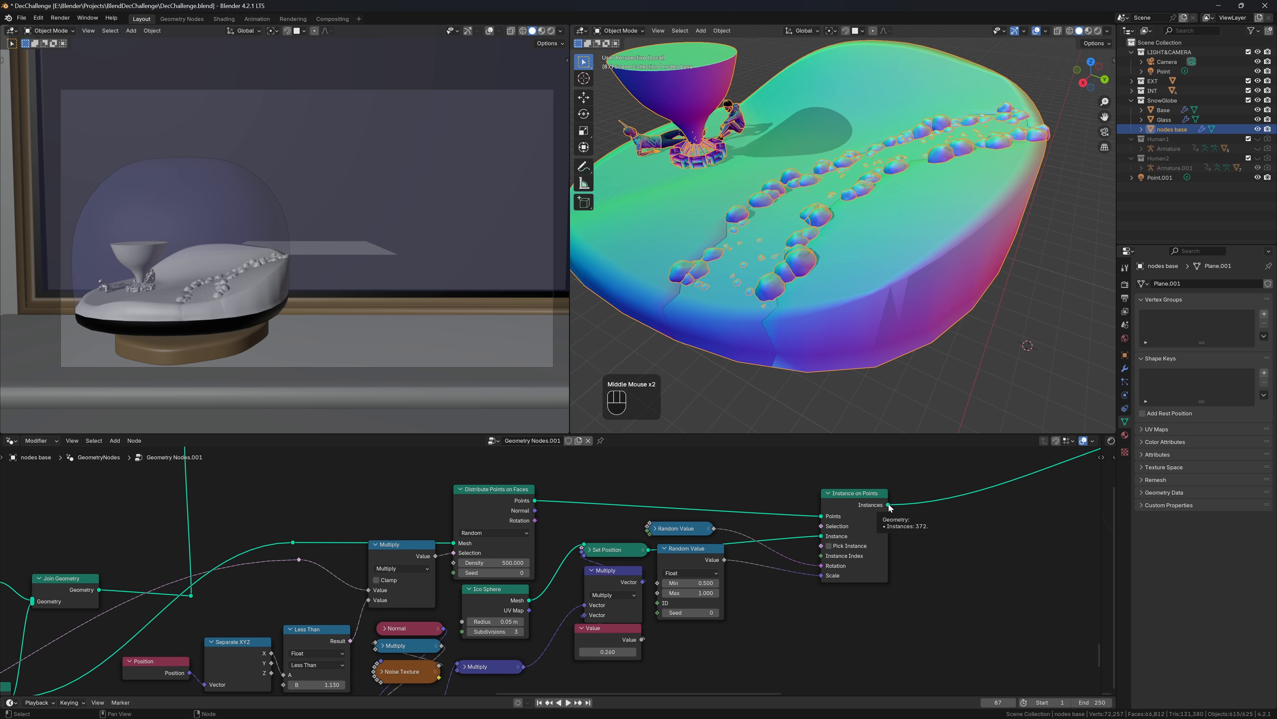
{"action": "middle_click_drag", "start_coordinate": [881, 177], "coordinate": [901, 217]}
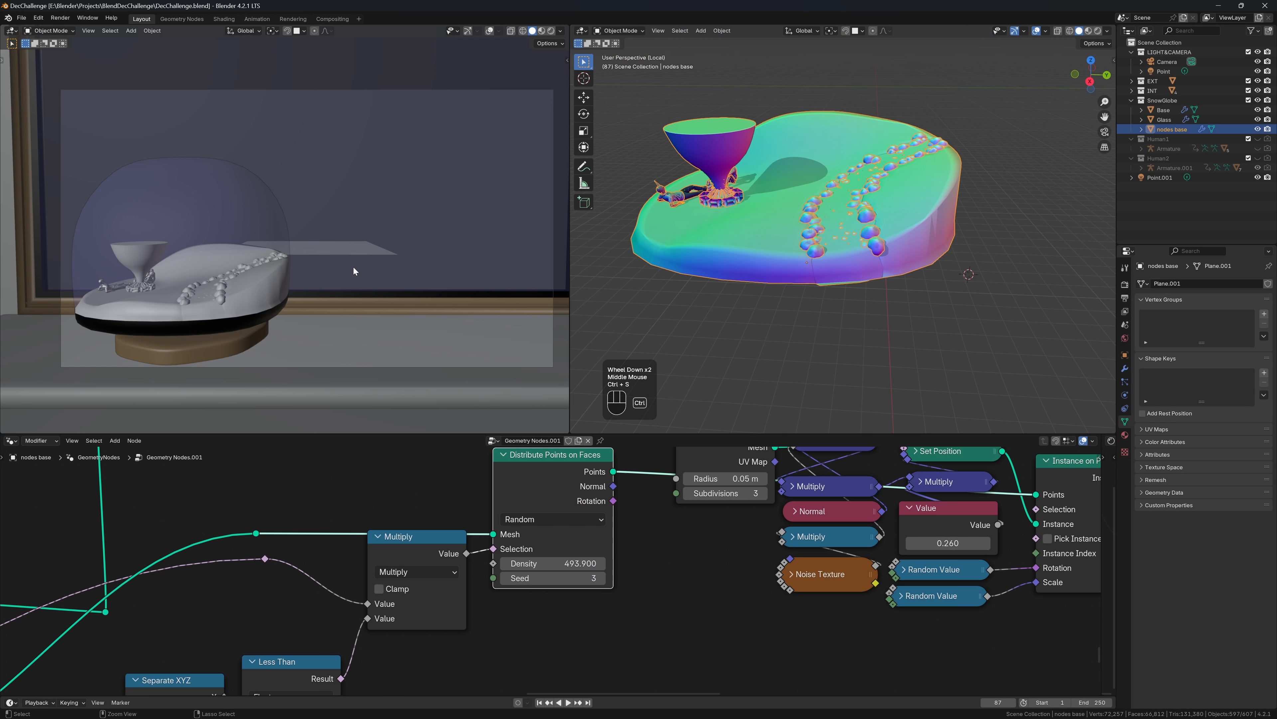
{"action": "key", "text": "ctrl+s"}
{"action": "scroll", "coordinate": [226, 293], "scroll_direction": "up", "scroll_amount": 1}
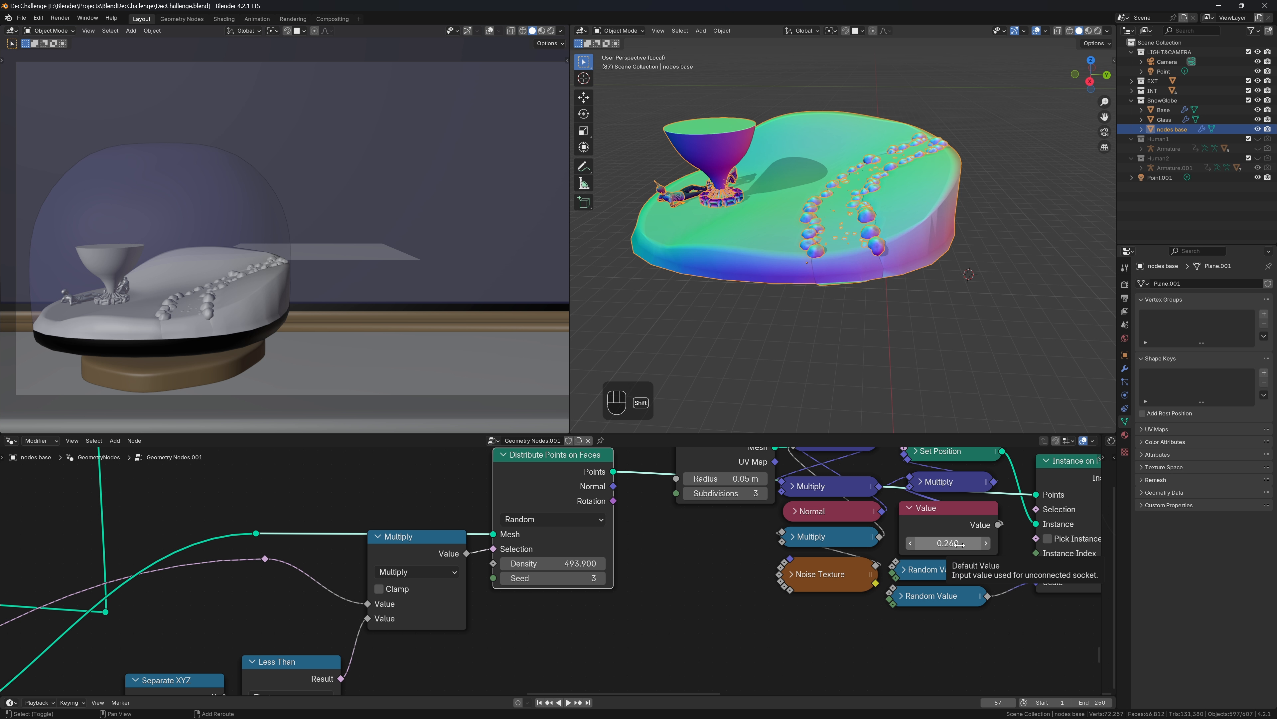
Set the scale Random Value to Min 0.250 and Max 0.500 to shrink the rocks
{"action": "left_click", "coordinate": [899, 598]}
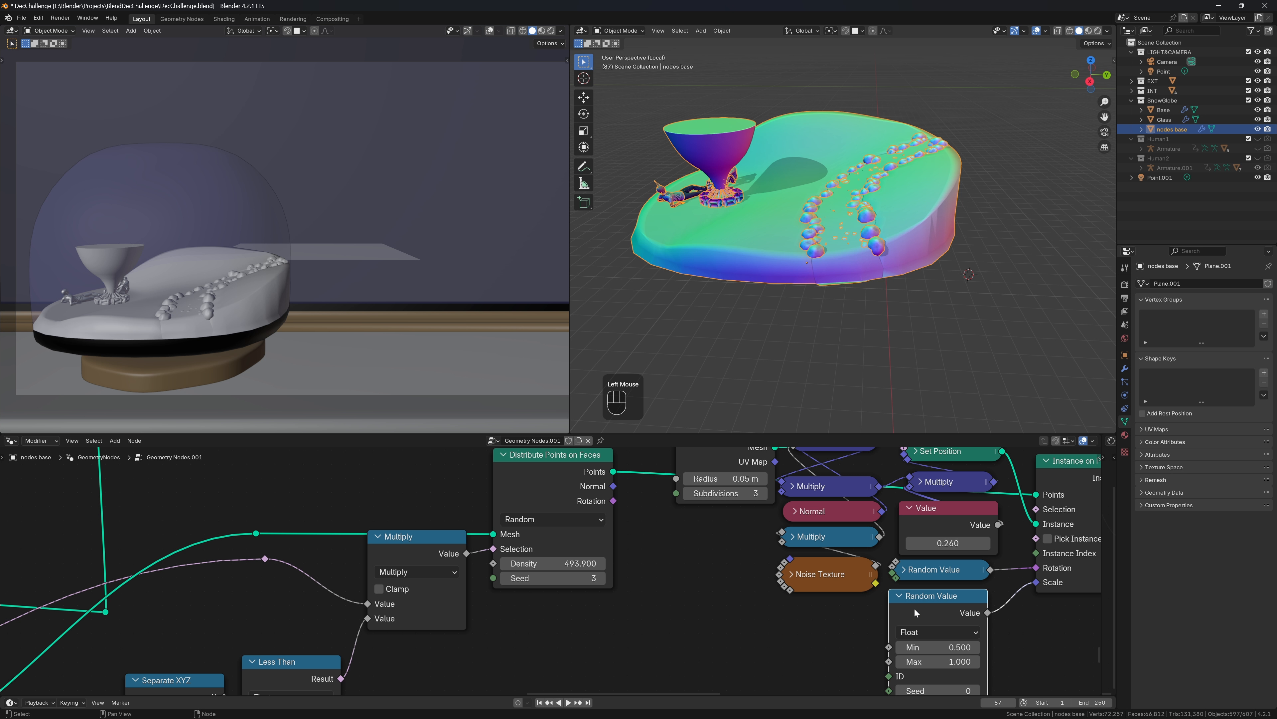
{"action": "key", "text": "Return"}
{"action": "left_click", "coordinate": [952, 644]}
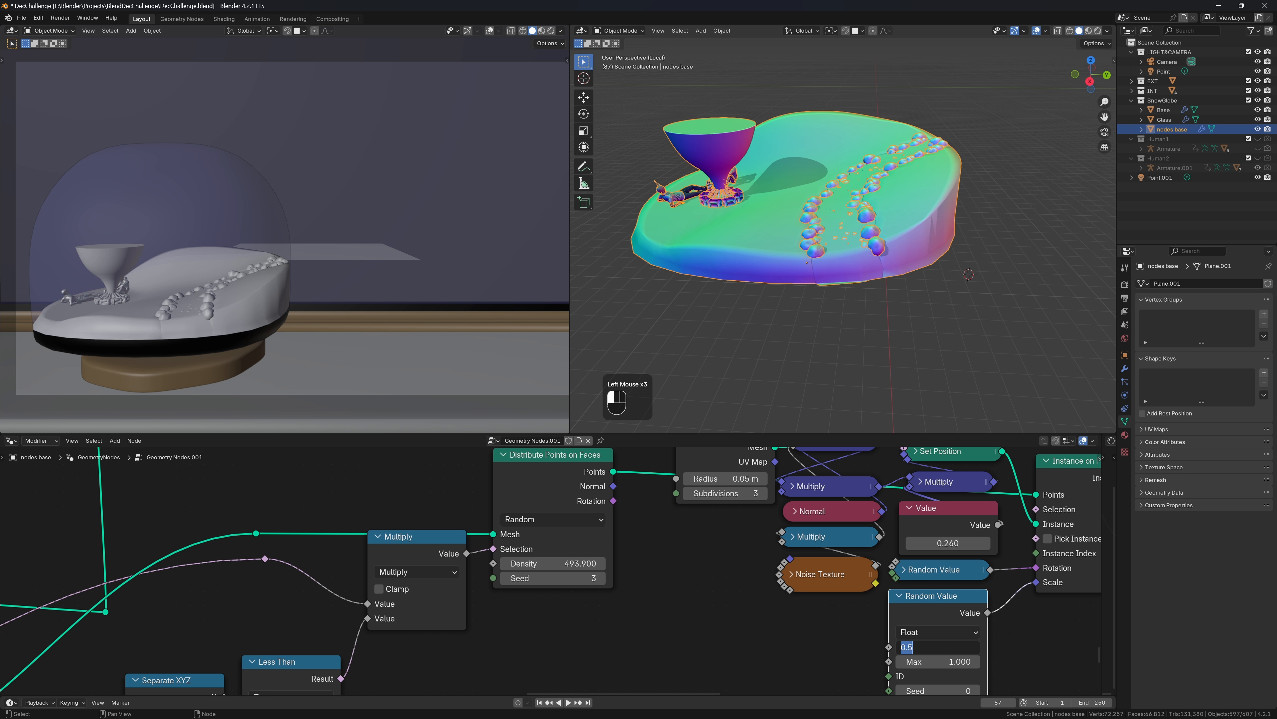
{"action": "type", "text": ".25"}
{"action": "key", "text": "Tab"}
{"action": "type", "text": ".5"}
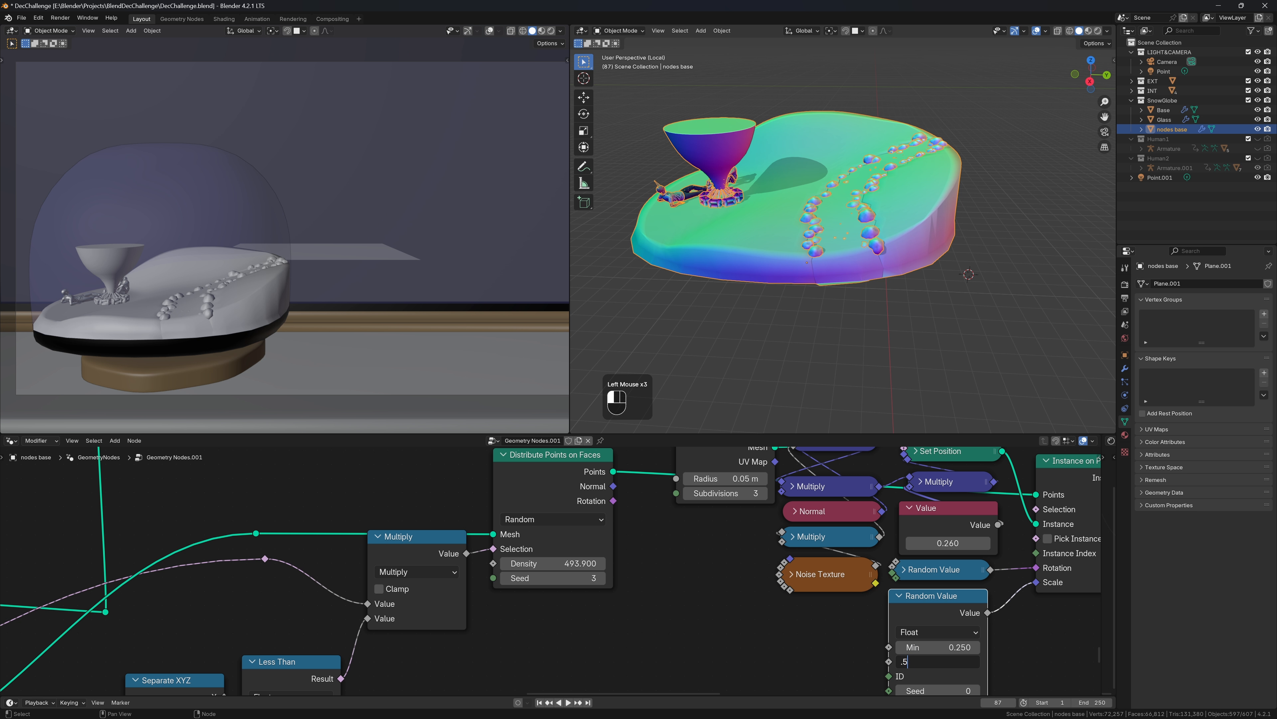
{"action": "key", "text": "Return"}
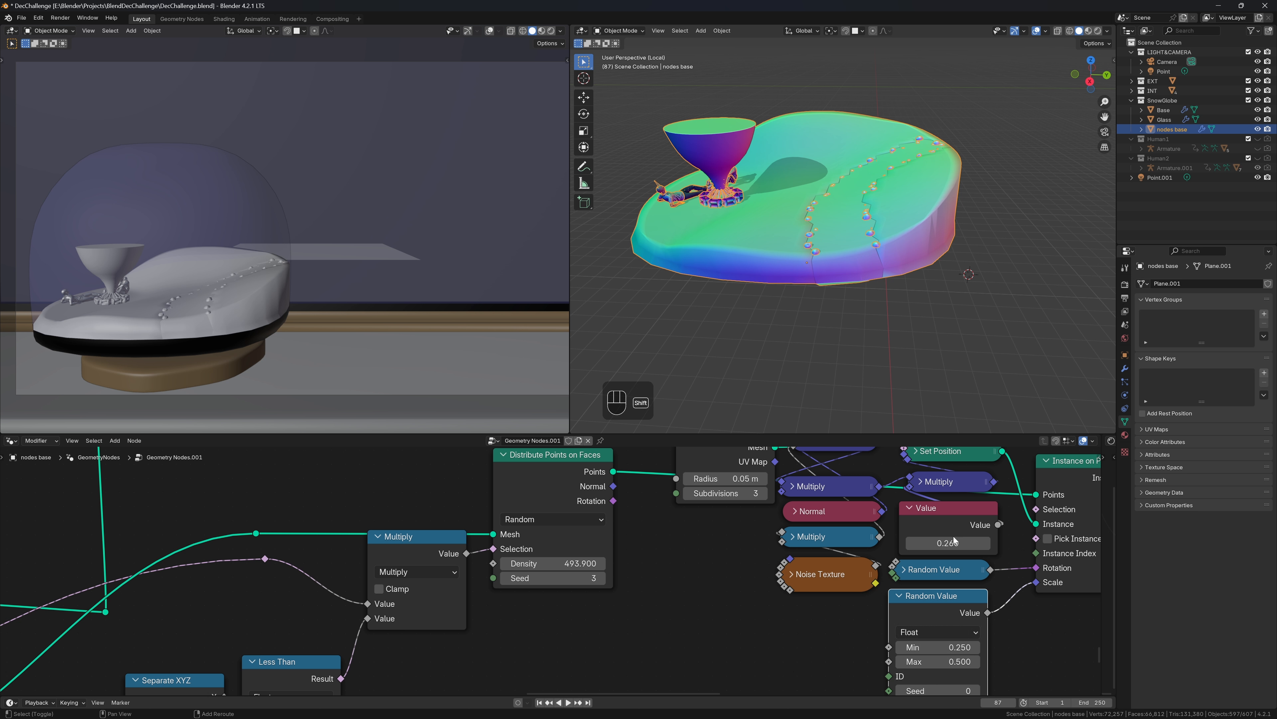
Raise the Value node amount to 0.980 for jagged rocks
{"action": "left_click_drag", "start_coordinate": [948, 543], "coordinate": [1124, 543], "text": "shift"}
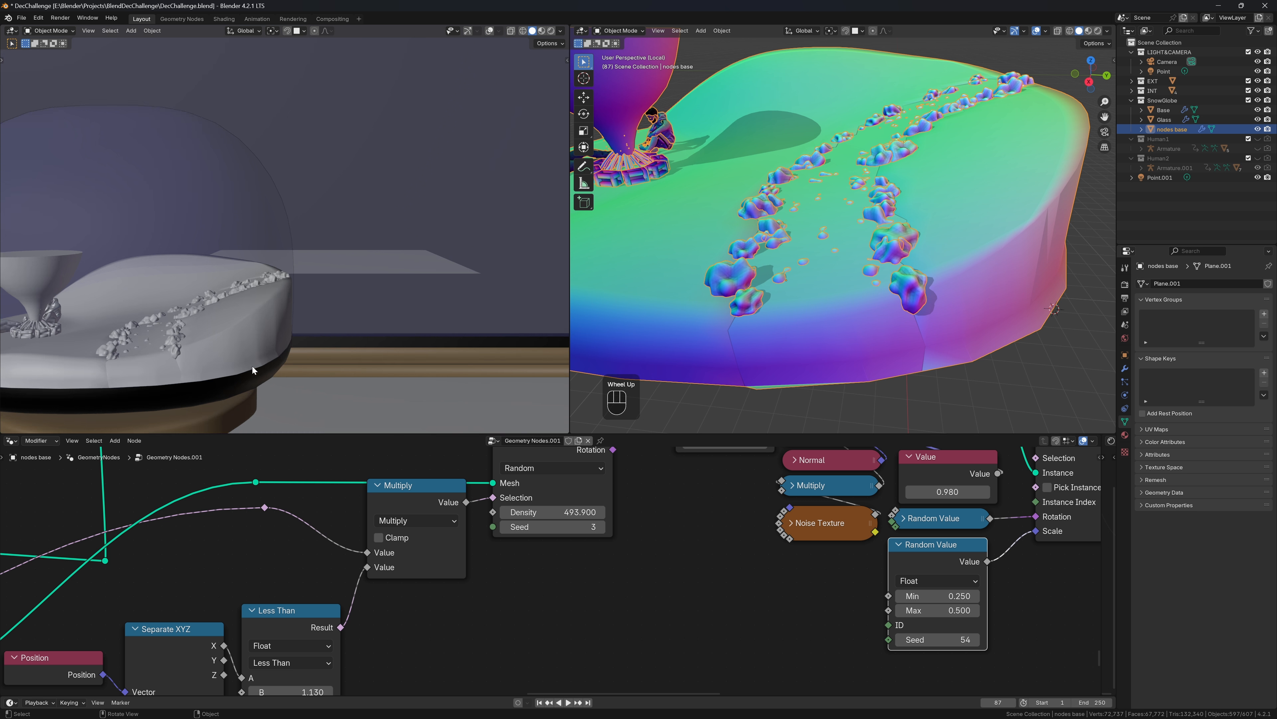
{"action": "scroll", "coordinate": [253, 366], "scroll_direction": "up", "scroll_amount": 3}
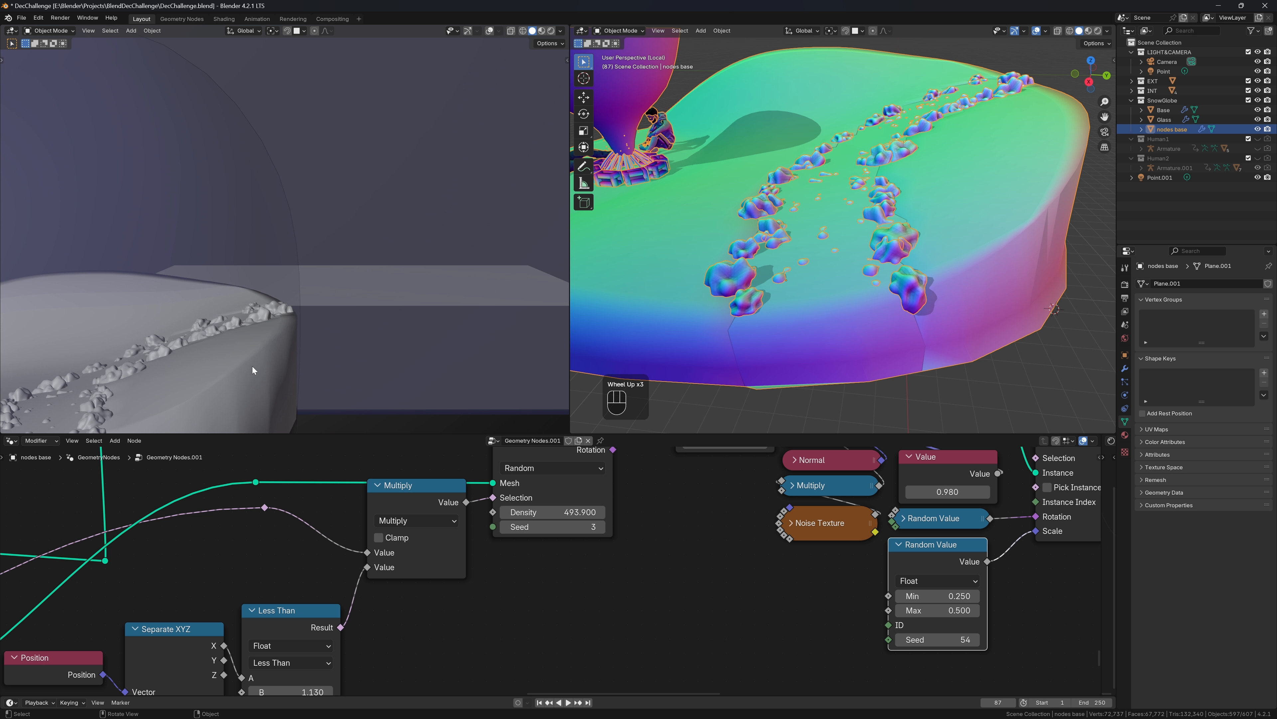
{"action": "middle_click_drag", "start_coordinate": [253, 366], "coordinate": [390, 249], "text": "shift"}
{"action": "scroll", "coordinate": [255, 286], "scroll_direction": "up", "scroll_amount": 2}
{"action": "scroll", "coordinate": [255, 286], "scroll_direction": "down", "scroll_amount": 2}
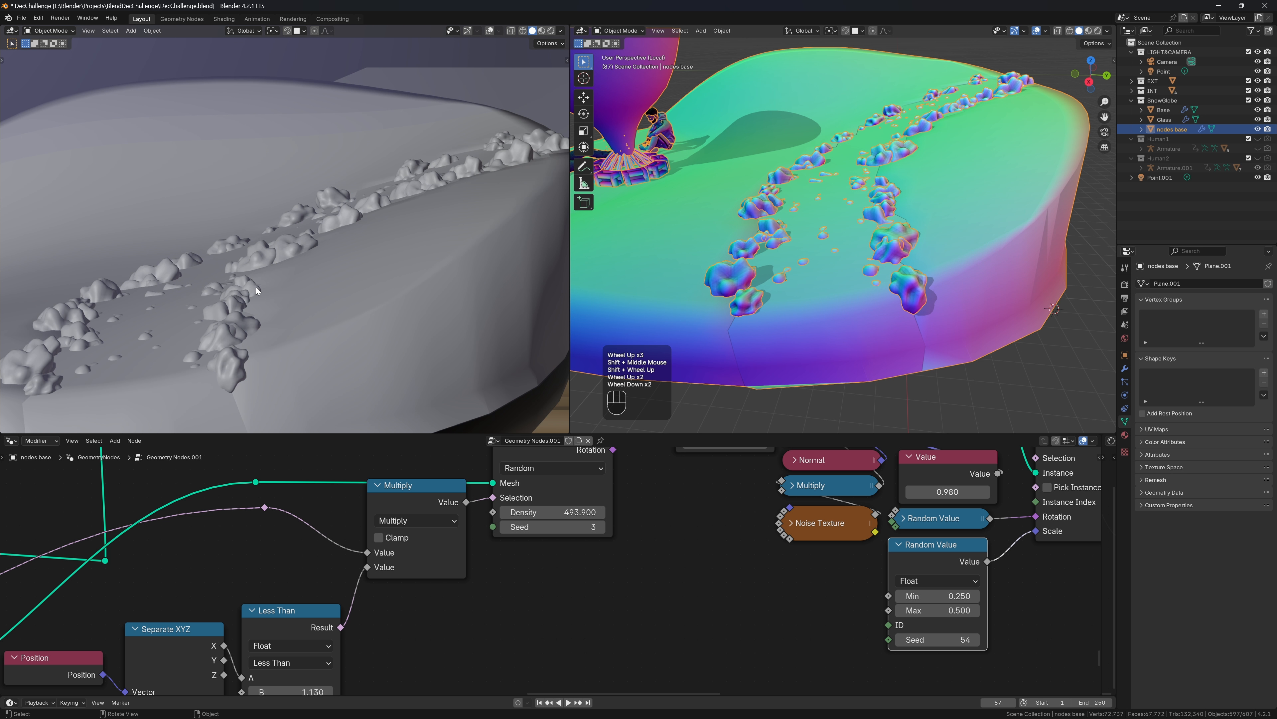
{"action": "middle_click_drag", "start_coordinate": [255, 287], "coordinate": [429, 260], "text": "shift"}
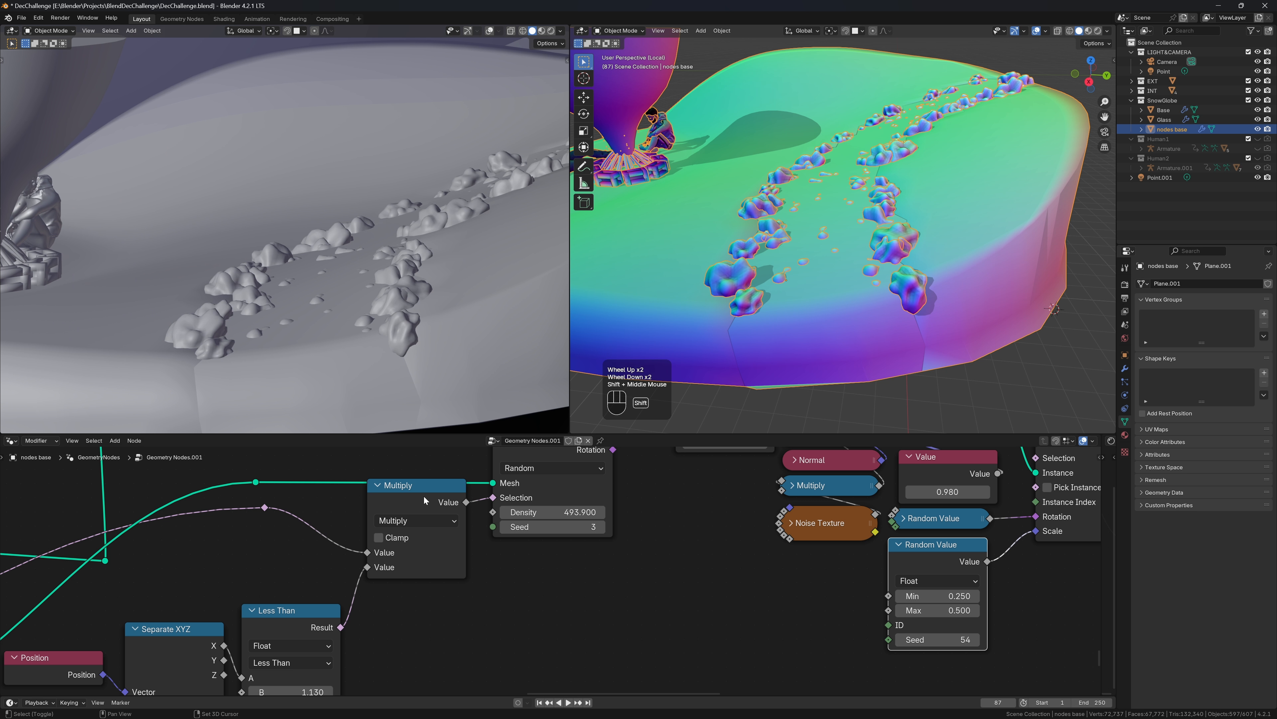
Try lowering the float Multiply factor to 0.120, revert to 0.280, and collapse the node
{"action": "left_click", "coordinate": [793, 485], "text": "shift"}
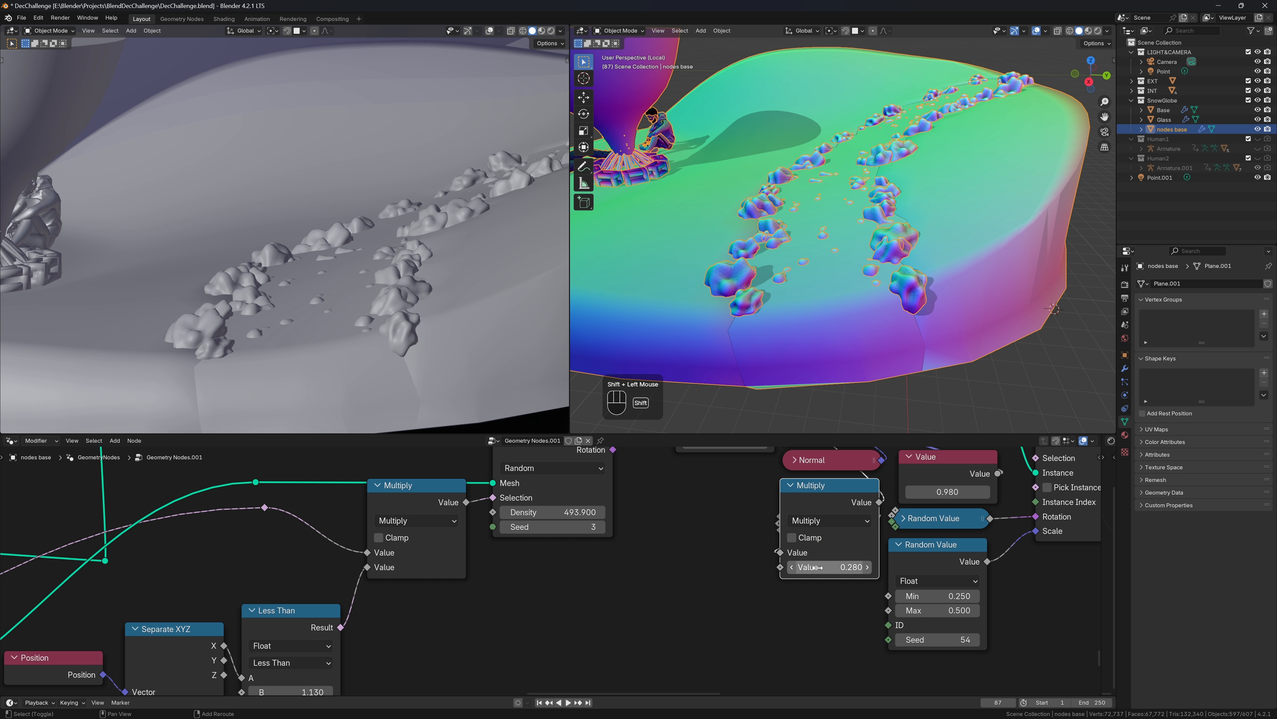
{"action": "left_click_drag", "start_coordinate": [818, 568], "coordinate": [787, 568], "text": "shift"}
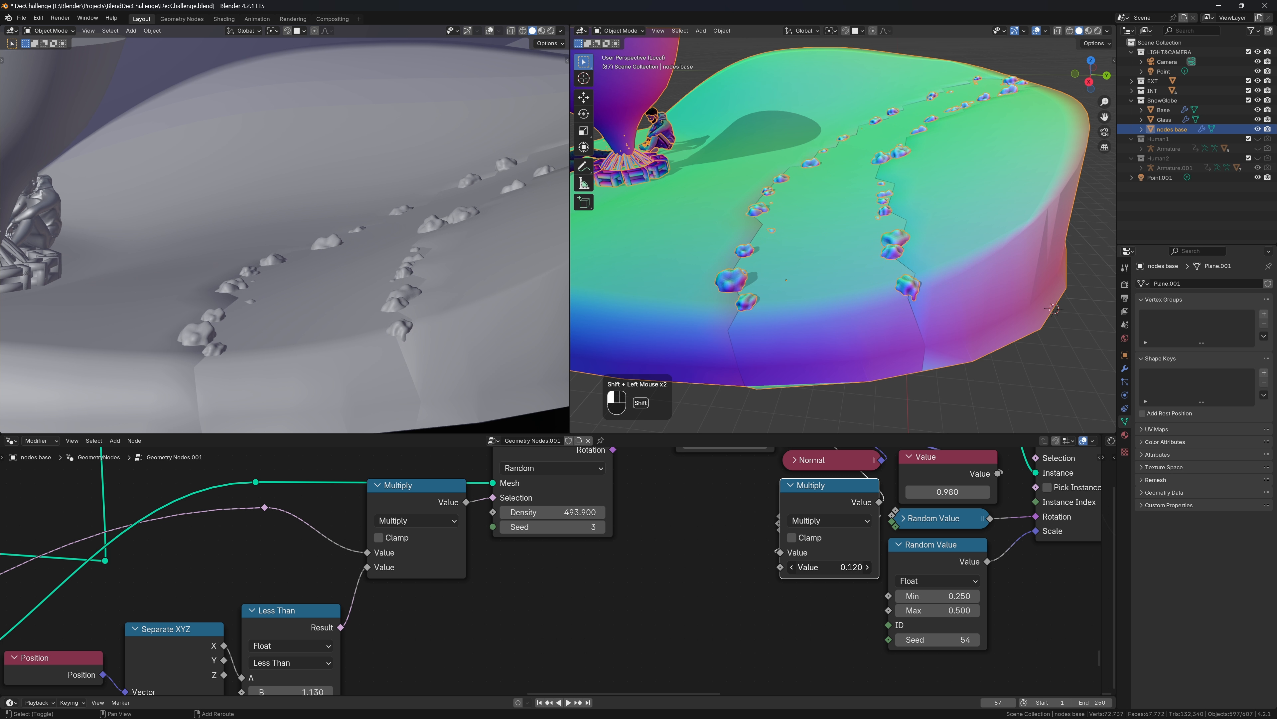
{"action": "key", "text": "ctrl+z"}
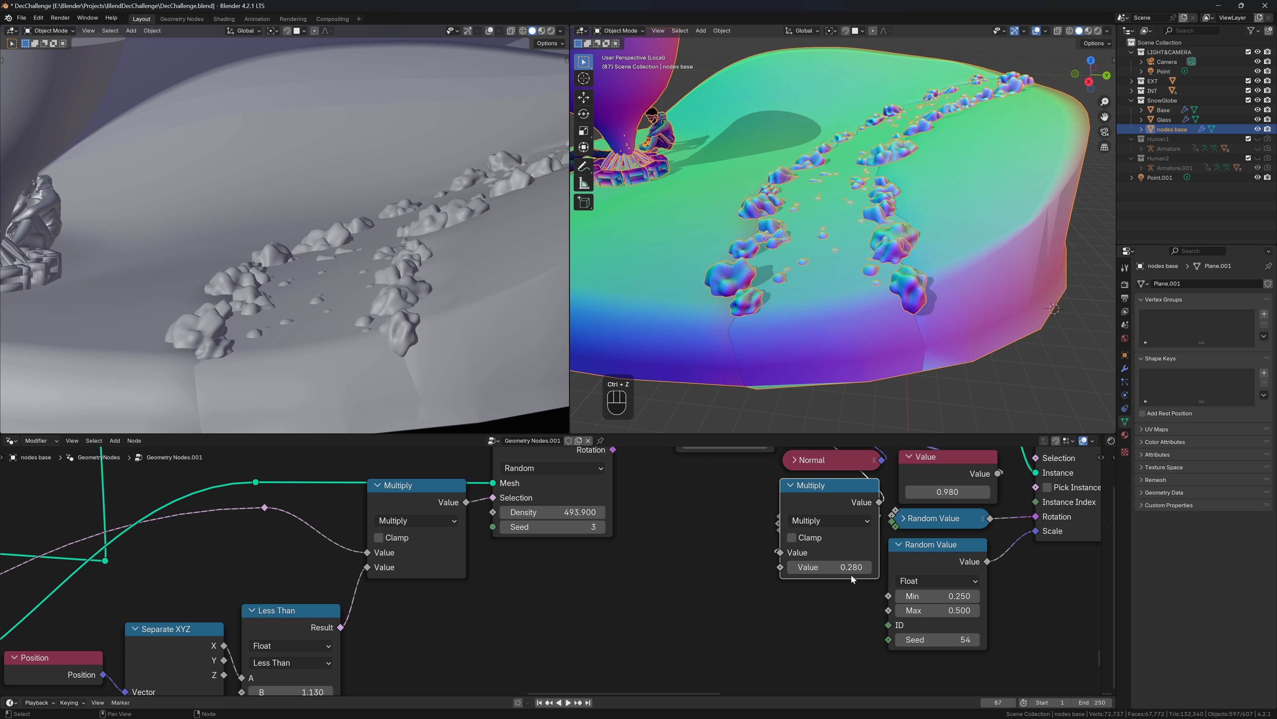
{"action": "middle_click", "coordinate": [920, 545]}
{"action": "scroll", "coordinate": [920, 545], "scroll_direction": "up", "scroll_amount": 1}
{"action": "scroll", "coordinate": [921, 545], "scroll_direction": "down", "scroll_amount": 2}
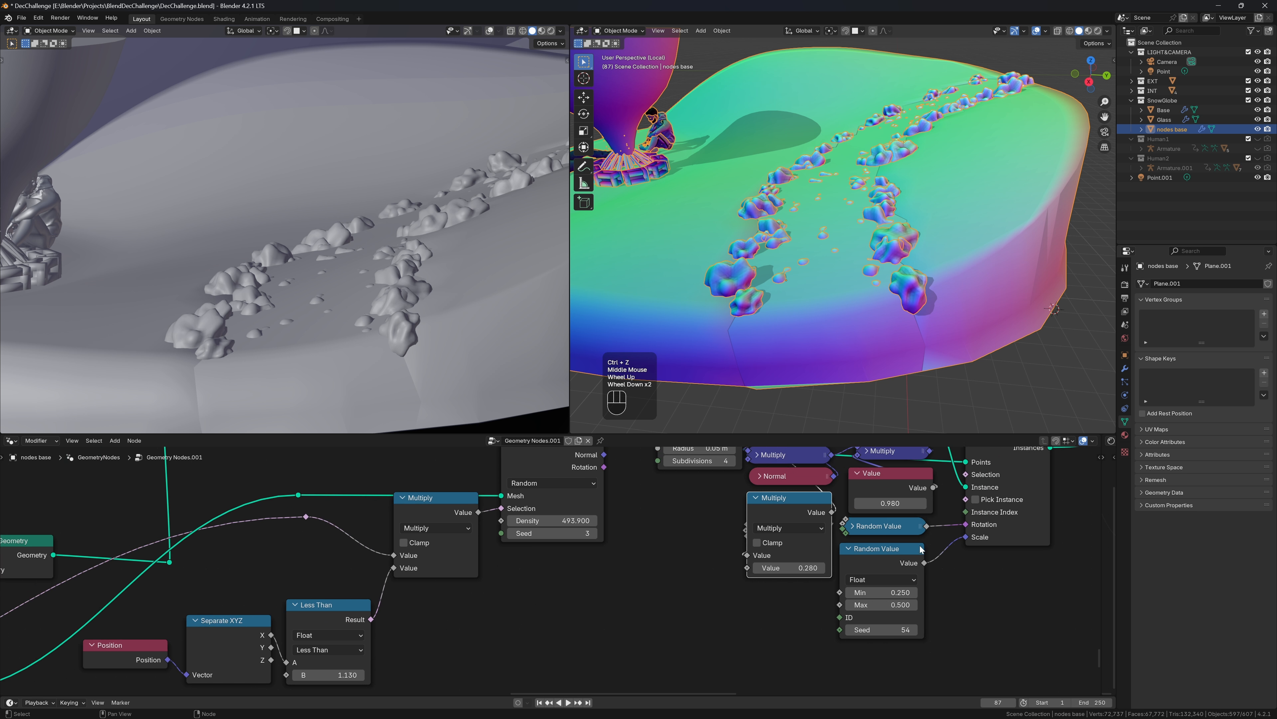
{"action": "left_click", "coordinate": [736, 505]}
{"action": "left_click", "coordinate": [738, 505]}
{"action": "middle_click_drag", "start_coordinate": [736, 509], "coordinate": [701, 583]}
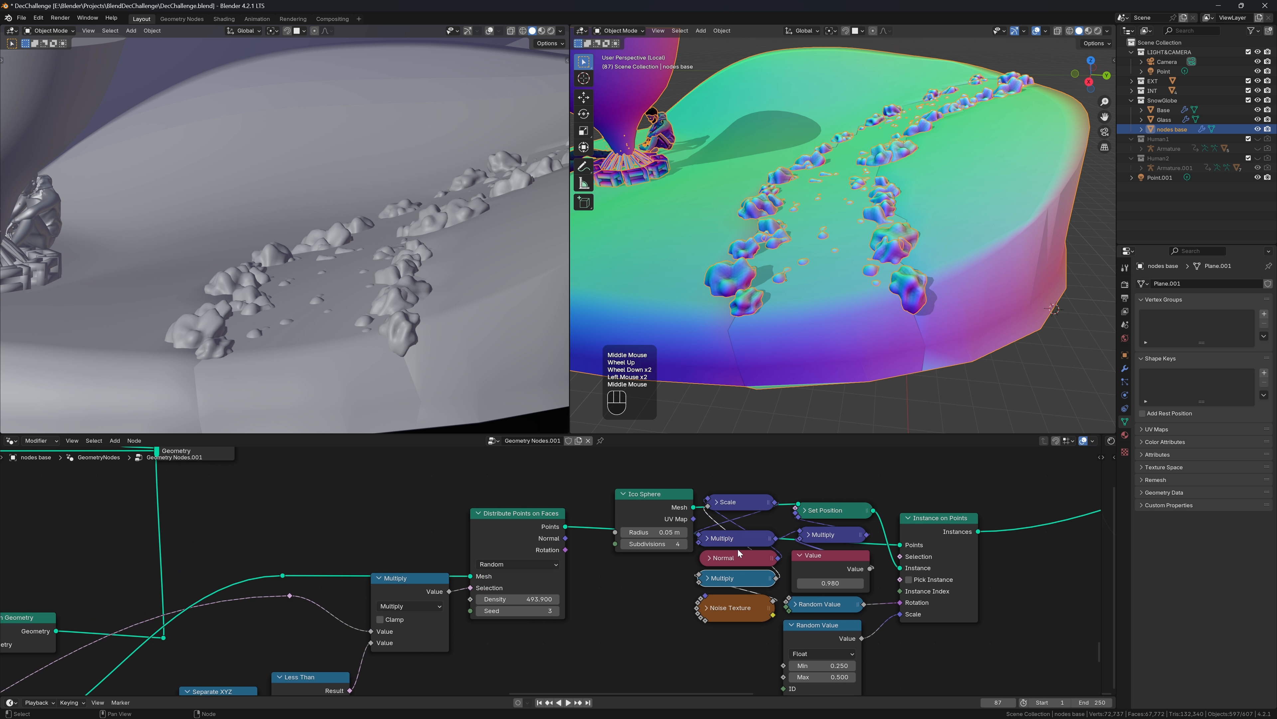
Set the vector Multiply X to 0.480, noise Detail to 1.940 and noise Scale to 5
{"action": "left_click", "coordinate": [707, 538]}
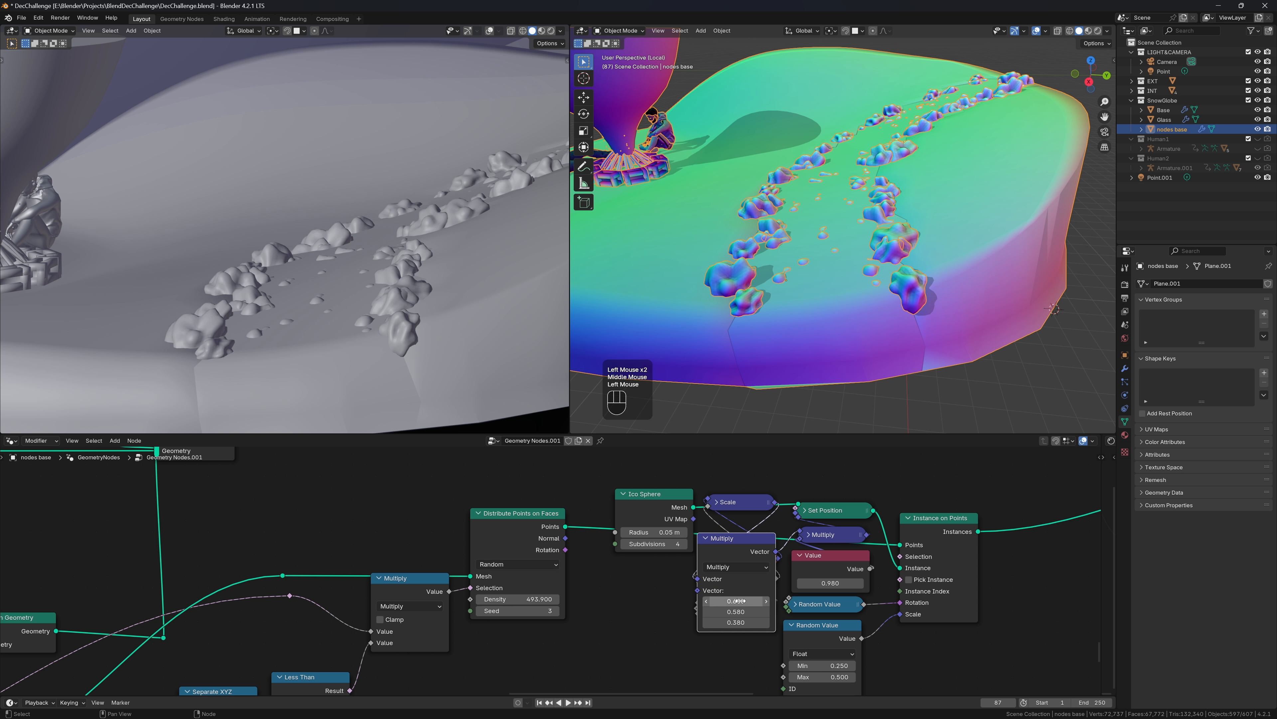
{"action": "mouse_move", "coordinate": [736, 601]}
{"action": "left_mouse_down", "text": "shift"}
{"action": "mouse_move", "coordinate": [705, 601]}
{"action": "mouse_move", "coordinate": [748, 621]}
{"action": "left_mouse_up", "text": "shift"}
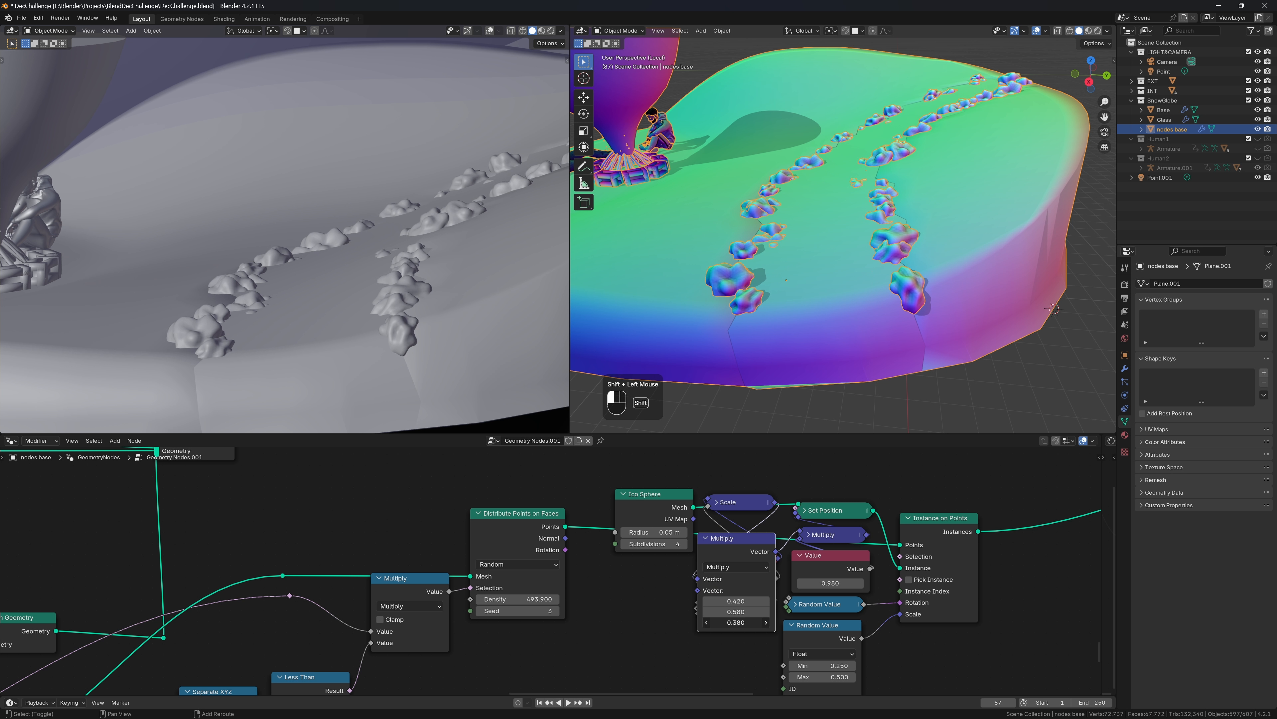
{"action": "double_click", "coordinate": [720, 538]}
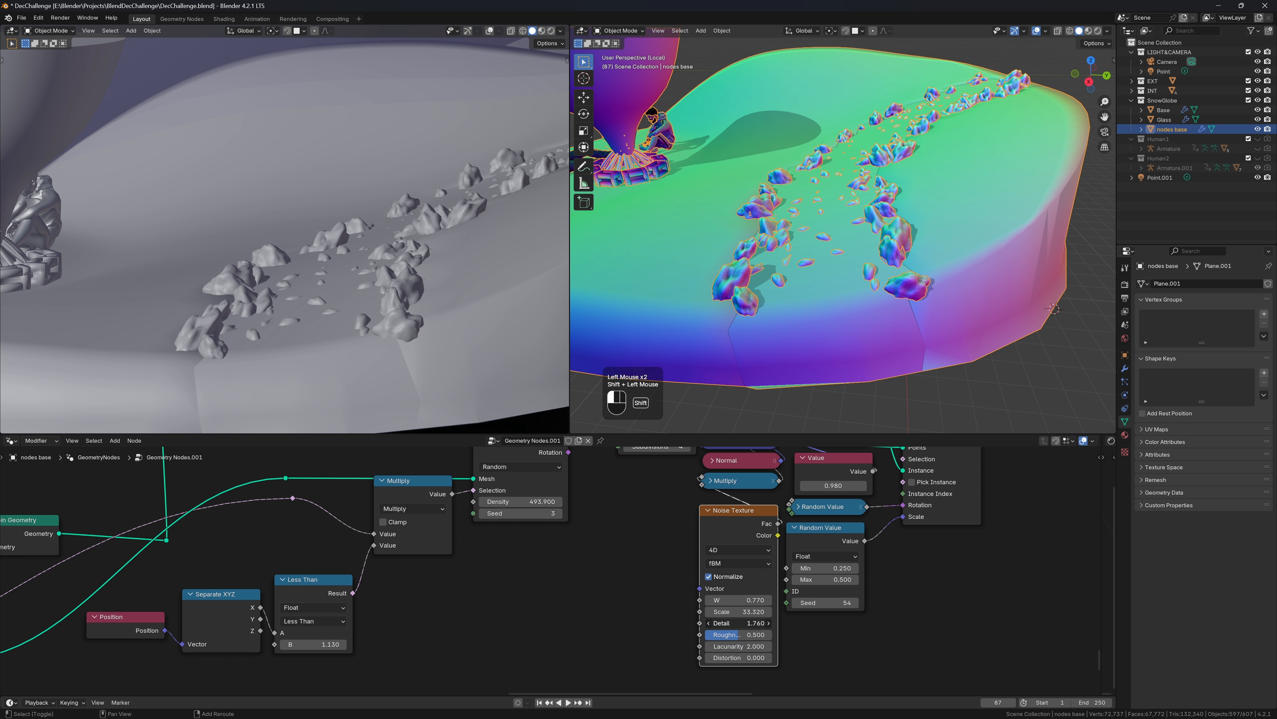
{"action": "mouse_move", "coordinate": [739, 623]}
{"action": "left_mouse_down", "text": "shift"}
{"action": "mouse_move", "coordinate": [727, 623]}
{"action": "mouse_move", "coordinate": [749, 623]}
{"action": "left_mouse_up", "text": "shift"}
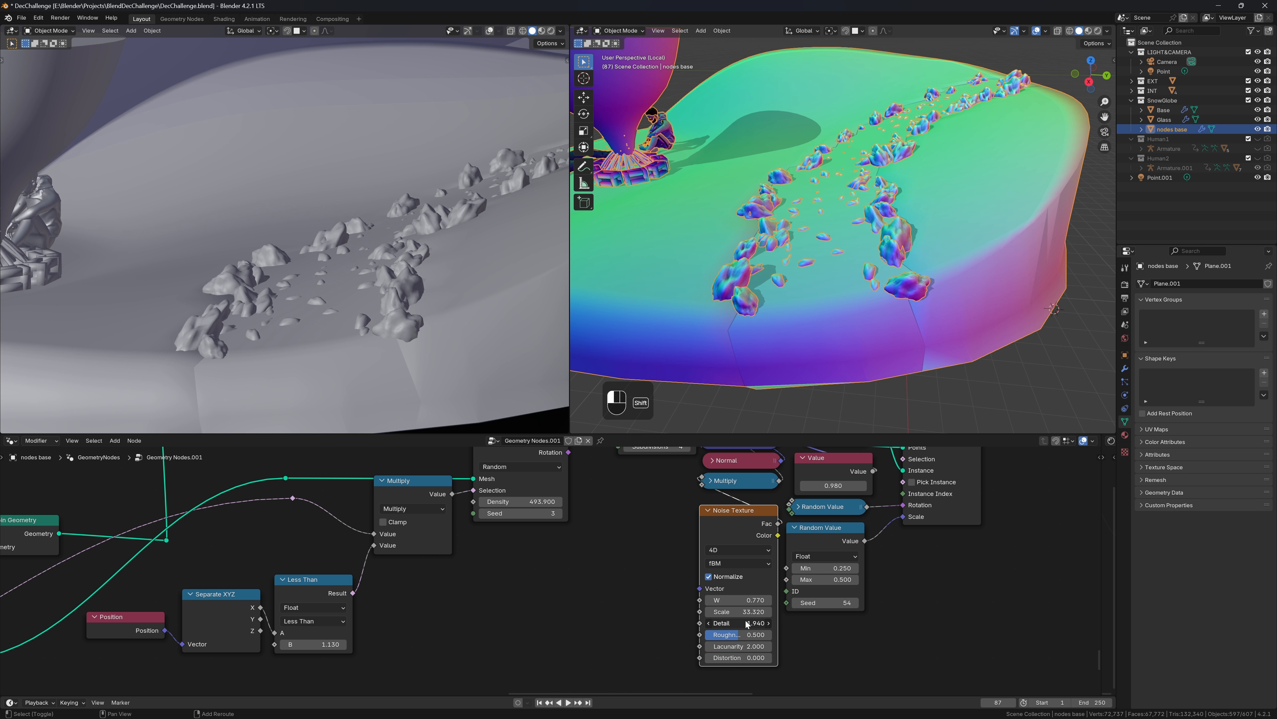
{"action": "mouse_move", "coordinate": [747, 635]}
{"action": "left_mouse_down", "text": "shift"}
{"action": "mouse_move", "coordinate": [735, 635]}
{"action": "mouse_move", "coordinate": [760, 635]}
{"action": "mouse_move", "coordinate": [732, 634]}
{"action": "mouse_move", "coordinate": [764, 635]}
{"action": "mouse_move", "coordinate": [714, 634]}
{"action": "mouse_move", "coordinate": [739, 635]}
{"action": "left_mouse_up", "text": "shift"}
{"action": "left_click", "coordinate": [738, 612], "text": "shift"}
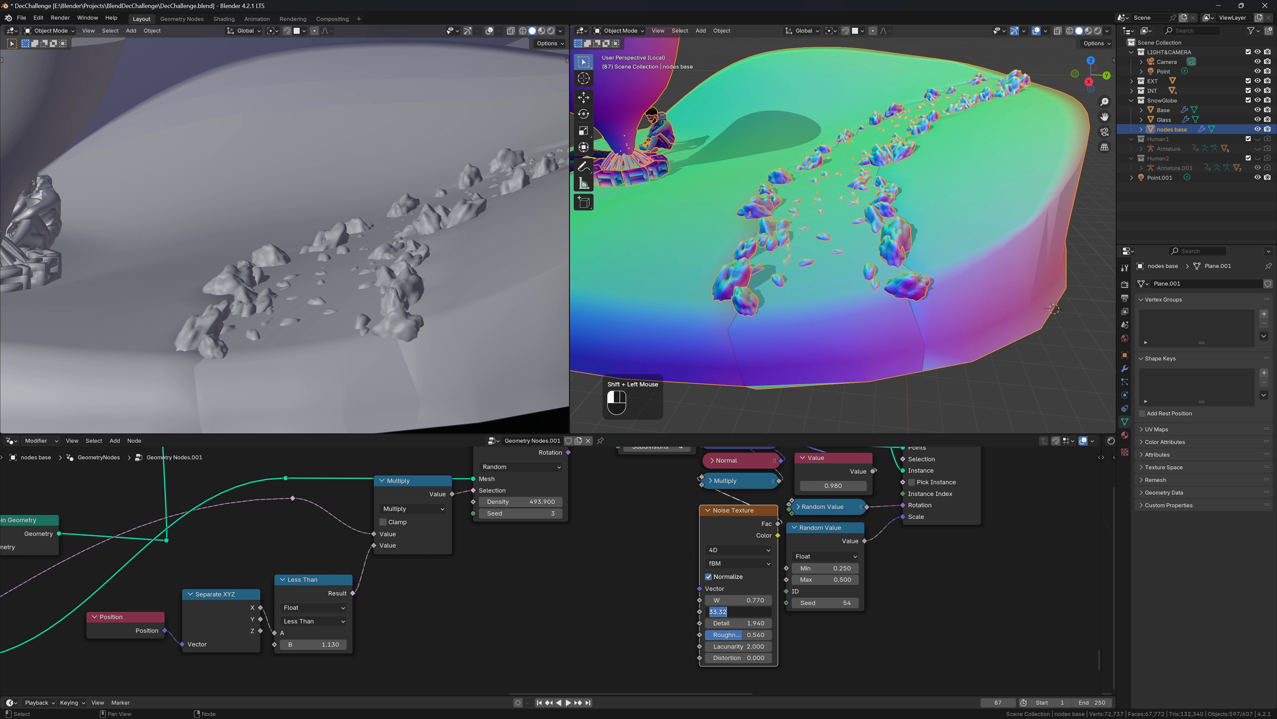
{"action": "type", "text": "5"}
{"action": "key", "text": "Return"}
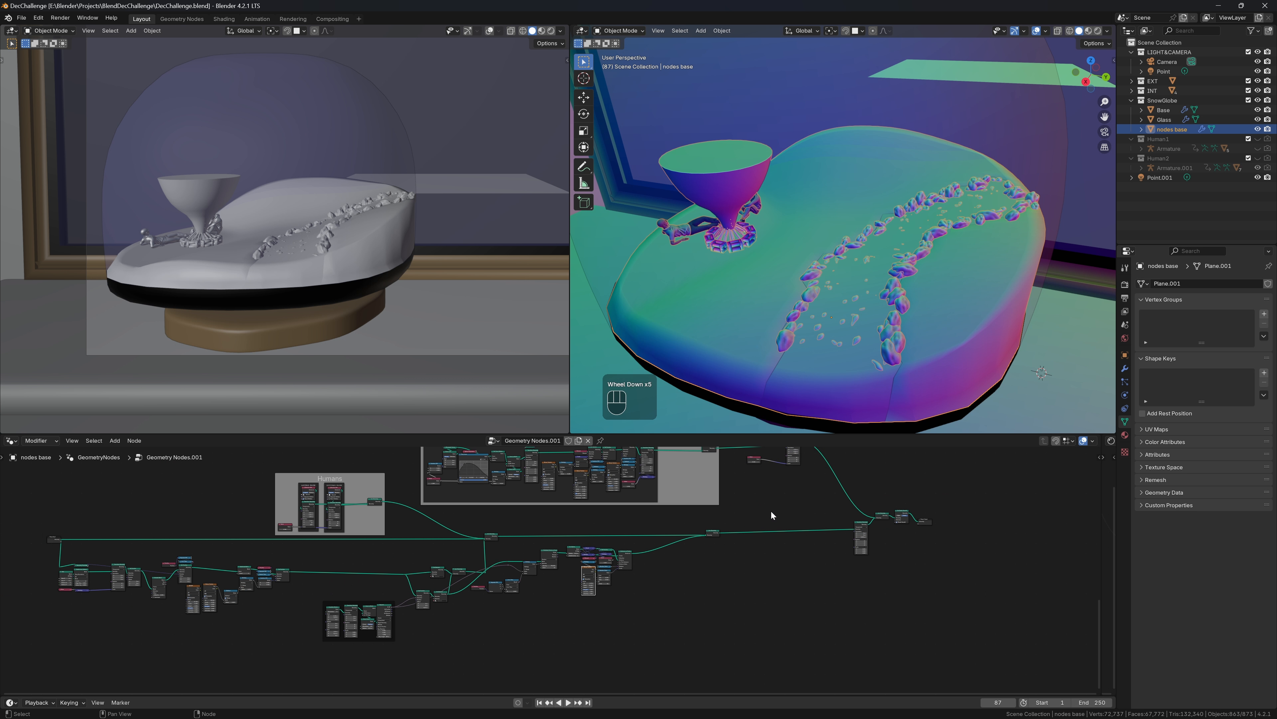
Collapse the Noise Texture and Random Value nodes, then save the blend file
{"action": "scroll", "coordinate": [771, 510], "scroll_direction": "down", "scroll_amount": 5}
{"action": "scroll", "coordinate": [728, 536], "scroll_direction": "up", "scroll_amount": 6}
{"action": "middle_click_drag", "start_coordinate": [472, 603], "coordinate": [614, 537]}
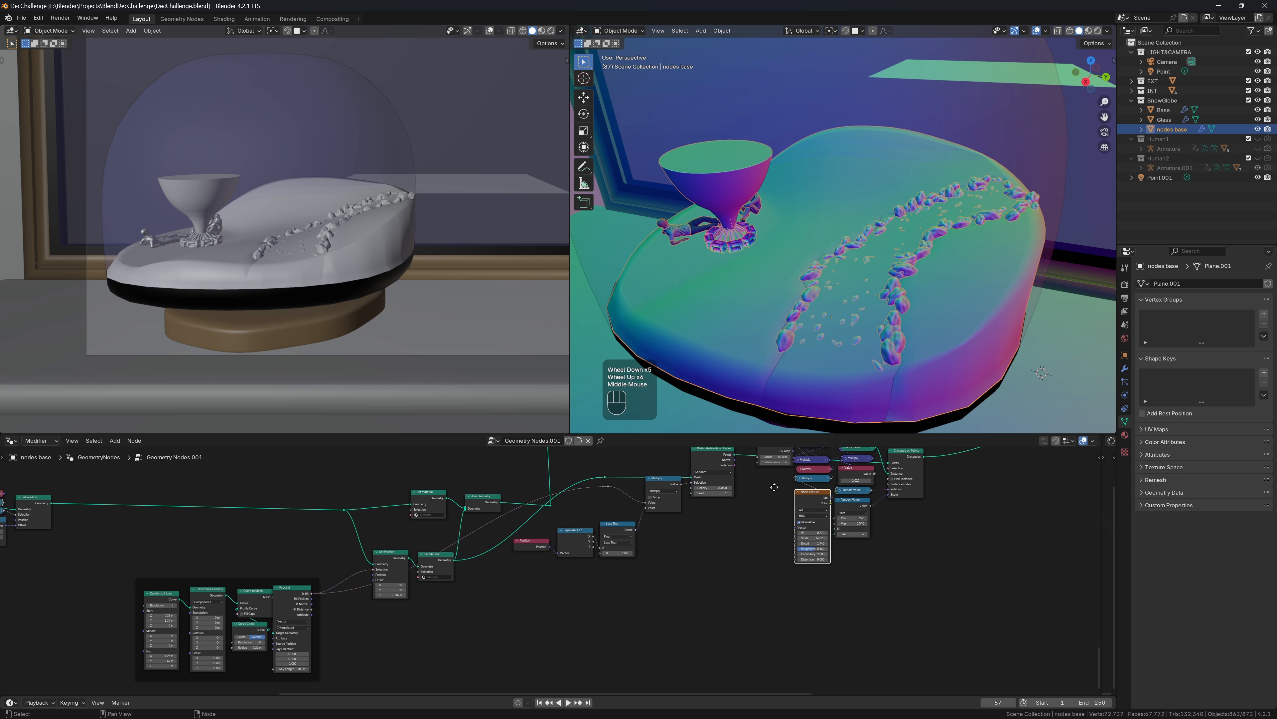
{"action": "scroll", "coordinate": [615, 537], "scroll_direction": "up", "scroll_amount": 2}
{"action": "scroll", "coordinate": [530, 553], "scroll_direction": "down", "scroll_amount": 4}
{"action": "scroll", "coordinate": [815, 481], "scroll_direction": "up", "scroll_amount": 6}
{"action": "middle_click_drag", "start_coordinate": [816, 481], "coordinate": [672, 554]}
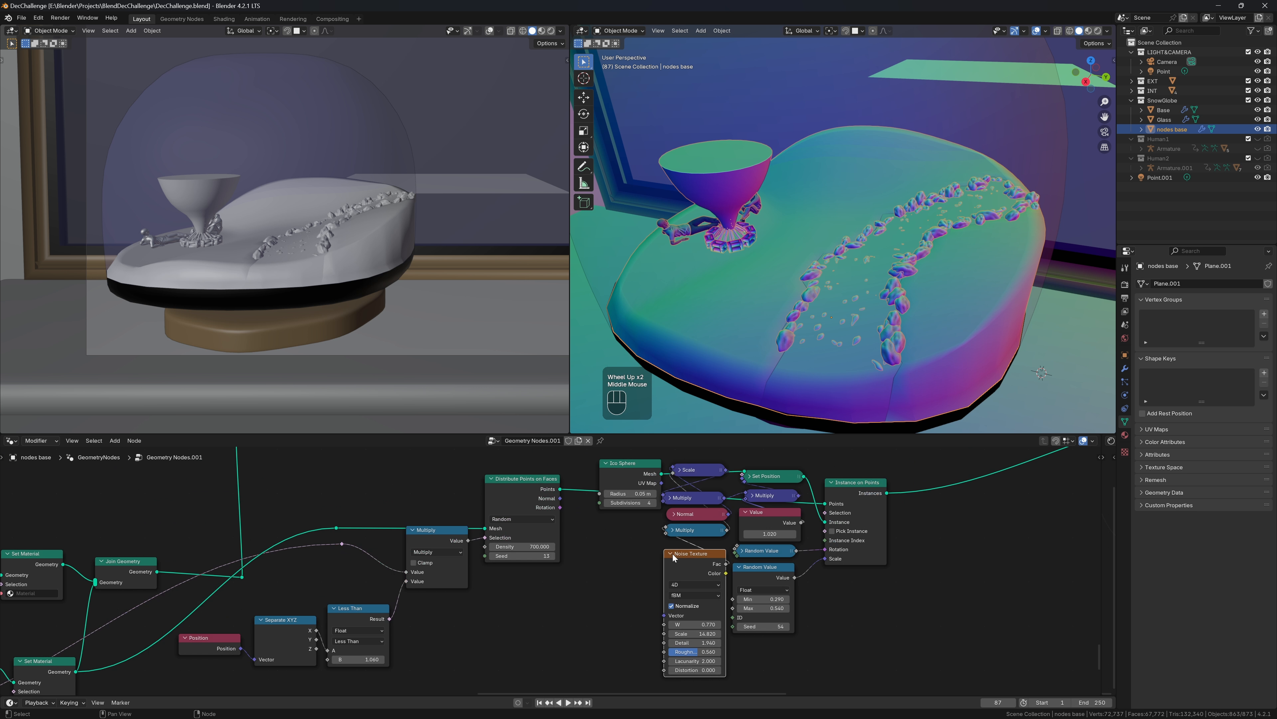
{"action": "left_click", "coordinate": [672, 554]}
{"action": "left_click", "coordinate": [740, 568]}
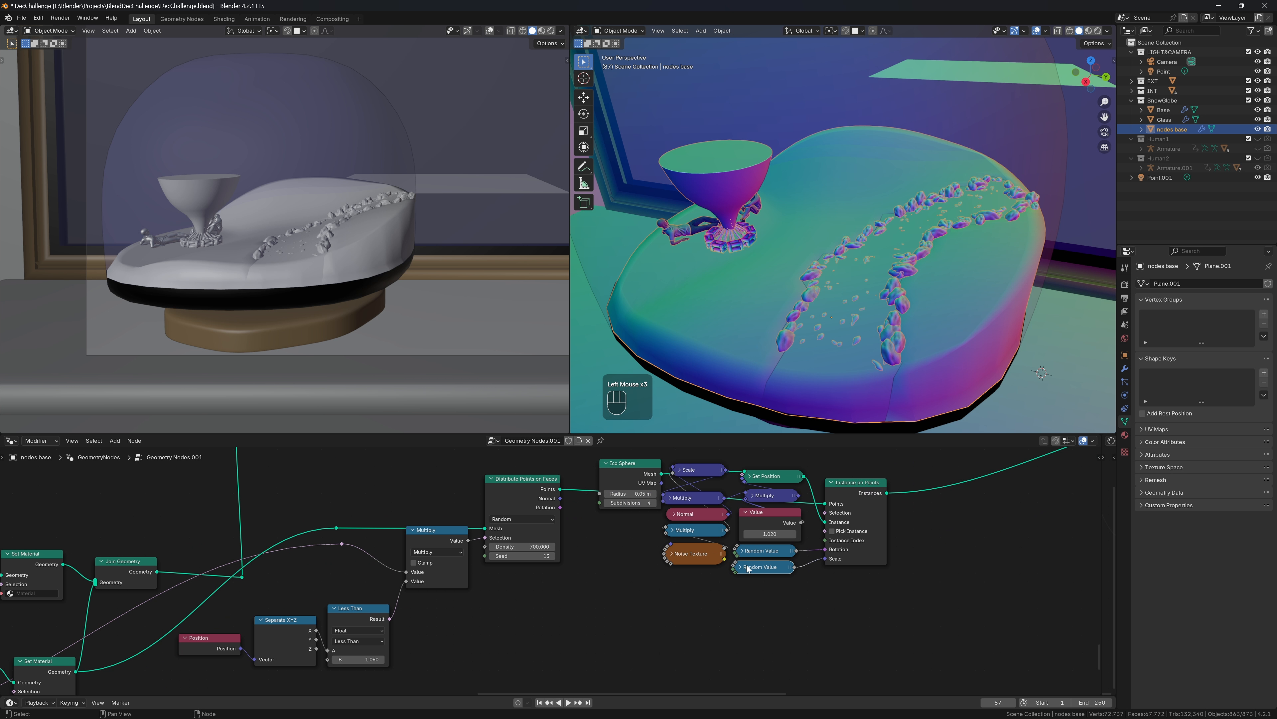
{"action": "middle_click_drag", "start_coordinate": [544, 479], "coordinate": [538, 525]}
{"action": "scroll", "coordinate": [728, 577], "scroll_direction": "down", "scroll_amount": 2}
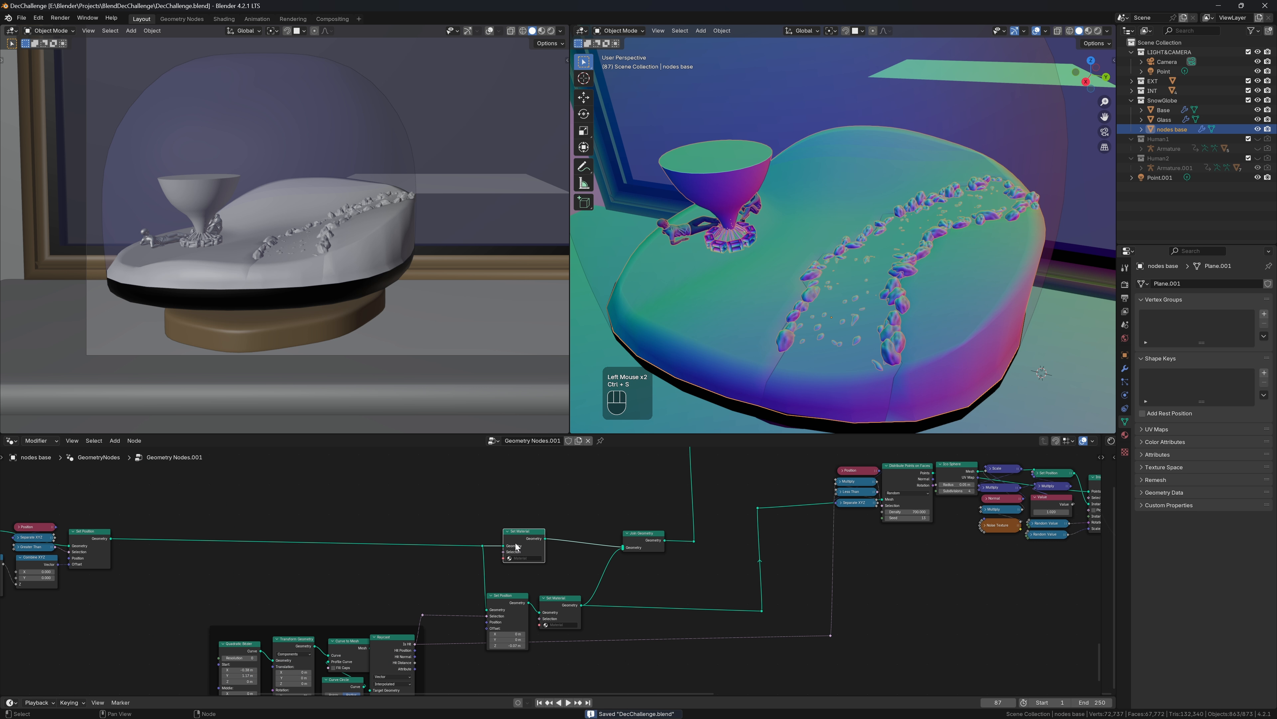
{"action": "key", "text": "ctrl+s"}
Wrap the Set Position and Set Material nodes in a frame labelled 'Terrain'
{"action": "middle_click_drag", "start_coordinate": [728, 577], "coordinate": [686, 589]}
{"action": "left_click_drag", "start_coordinate": [446, 598], "coordinate": [588, 666]}
{"action": "key", "text": "ctrl+j"}
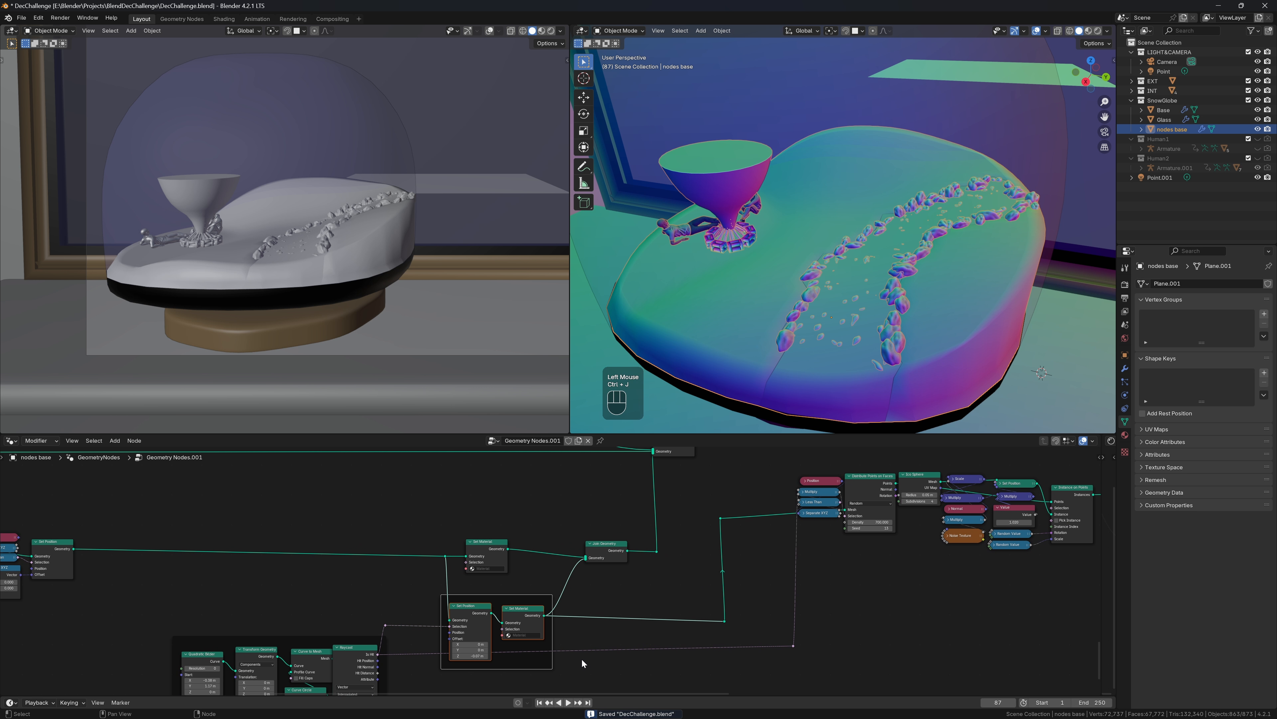
{"action": "key", "text": "F2"}
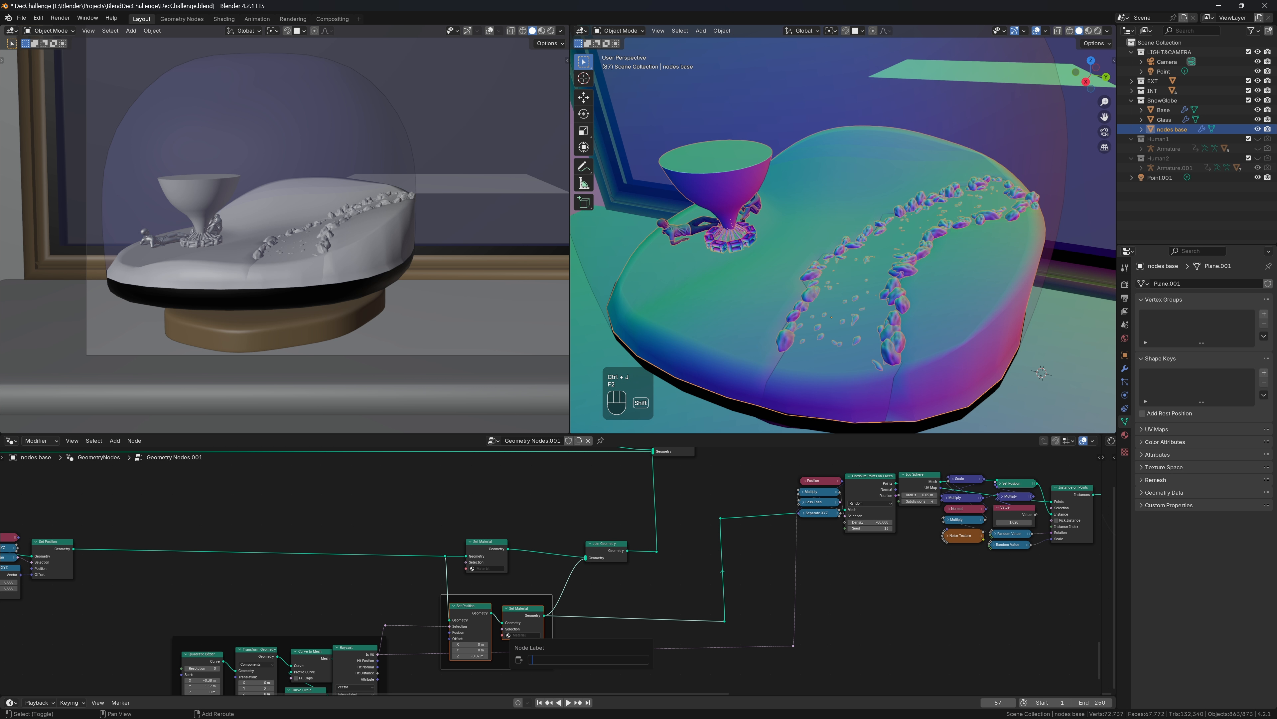
{"action": "type", "text": "Terrain"}
{"action": "key", "text": "Return"}
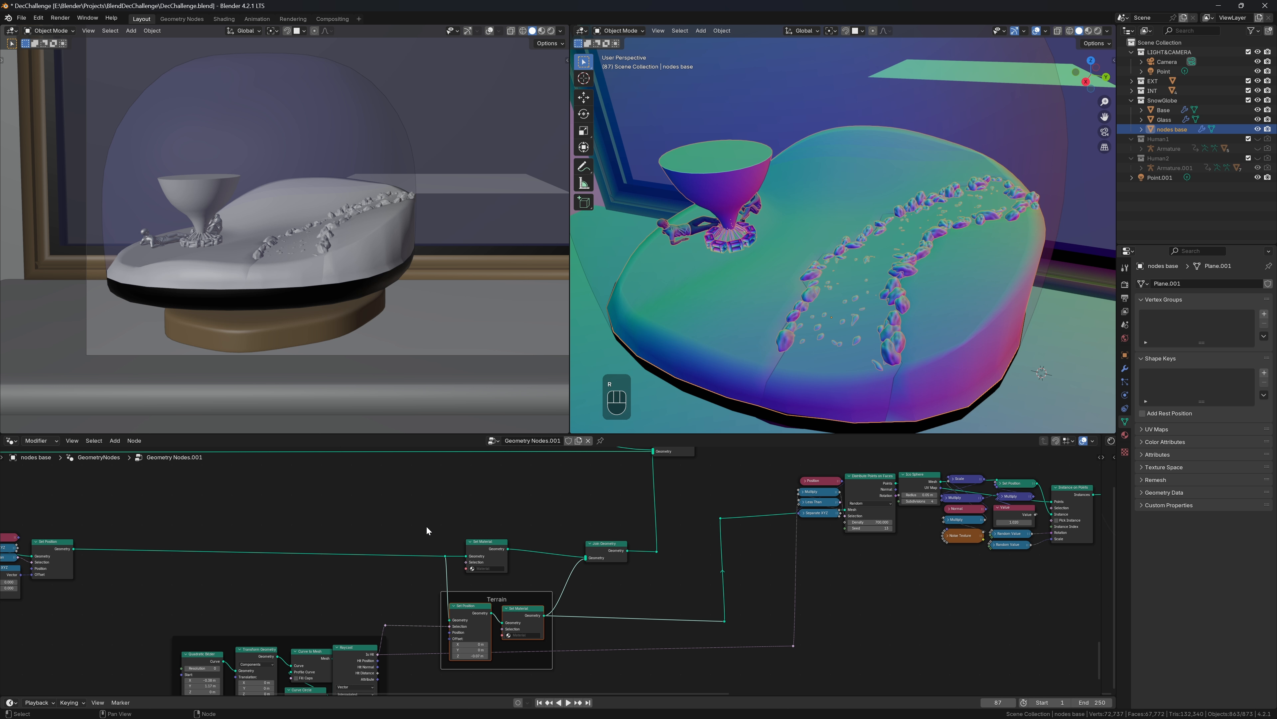
Give the upper Set Material node its own frame
{"action": "left_click_drag", "start_coordinate": [427, 525], "coordinate": [550, 577]}
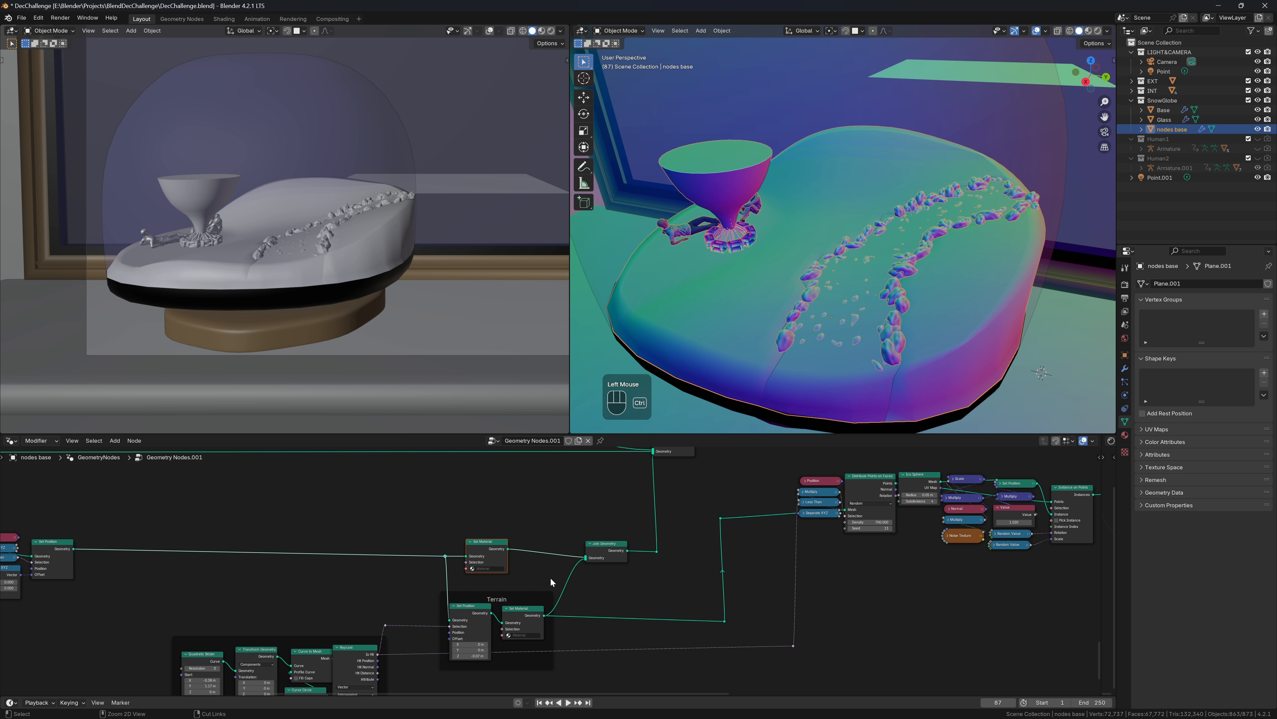
{"action": "key", "text": "ctrl+j"}
{"action": "key", "text": "shift+w"}
{"action": "key", "text": "e"}
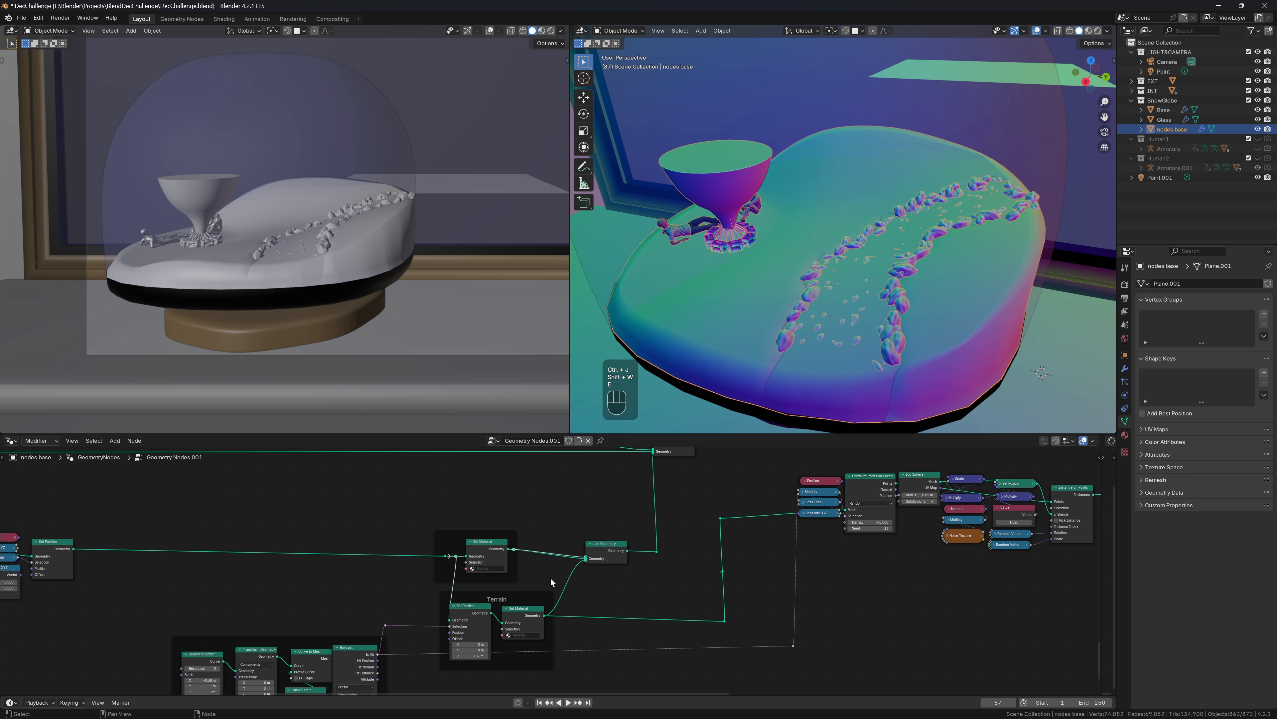
{"action": "key", "text": "ctrl+z"}
Wrap all the rock-scatter nodes together in a frame
{"action": "middle_click_drag", "start_coordinate": [764, 466], "coordinate": [316, 509]}
{"action": "scroll", "coordinate": [316, 509], "scroll_direction": "up", "scroll_amount": 1}
{"action": "left_click_drag", "start_coordinate": [316, 509], "coordinate": [770, 648]}
{"action": "key", "text": "ctrl+j"}
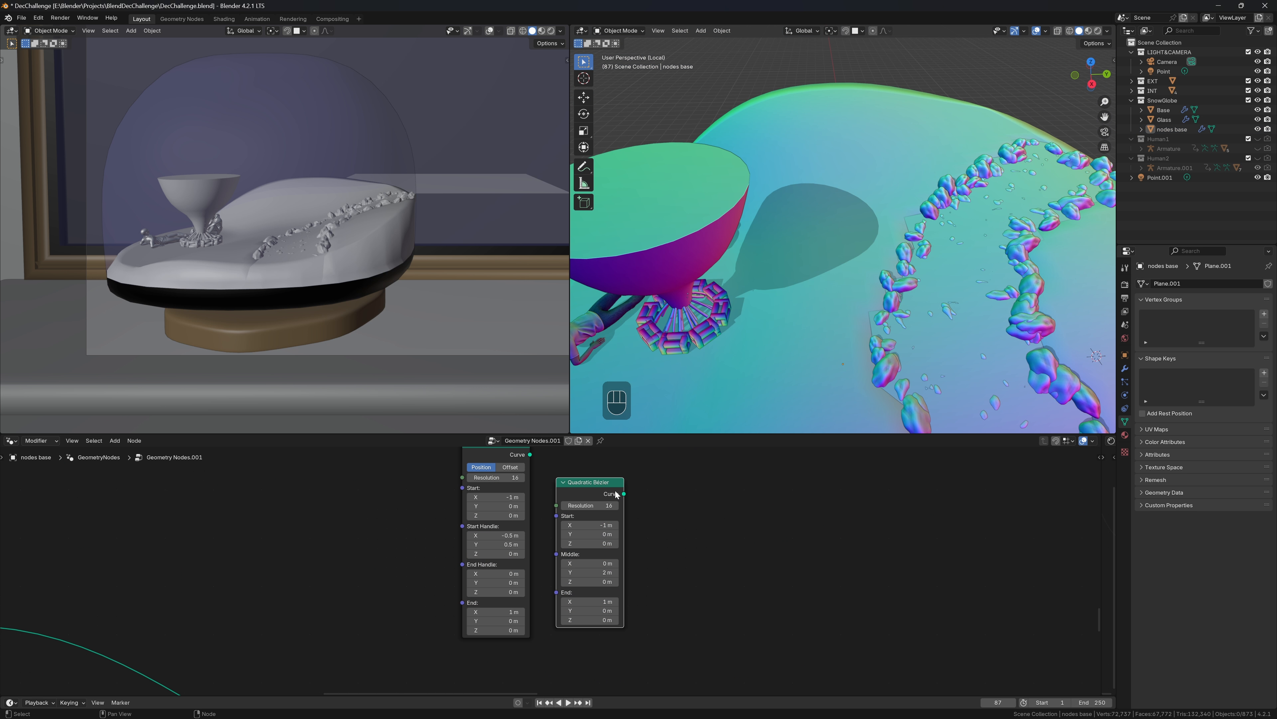
Delete the Quadratic Bézier node and link Bezier Segment's Curve into Join Geometry
{"action": "key", "text": "x"}
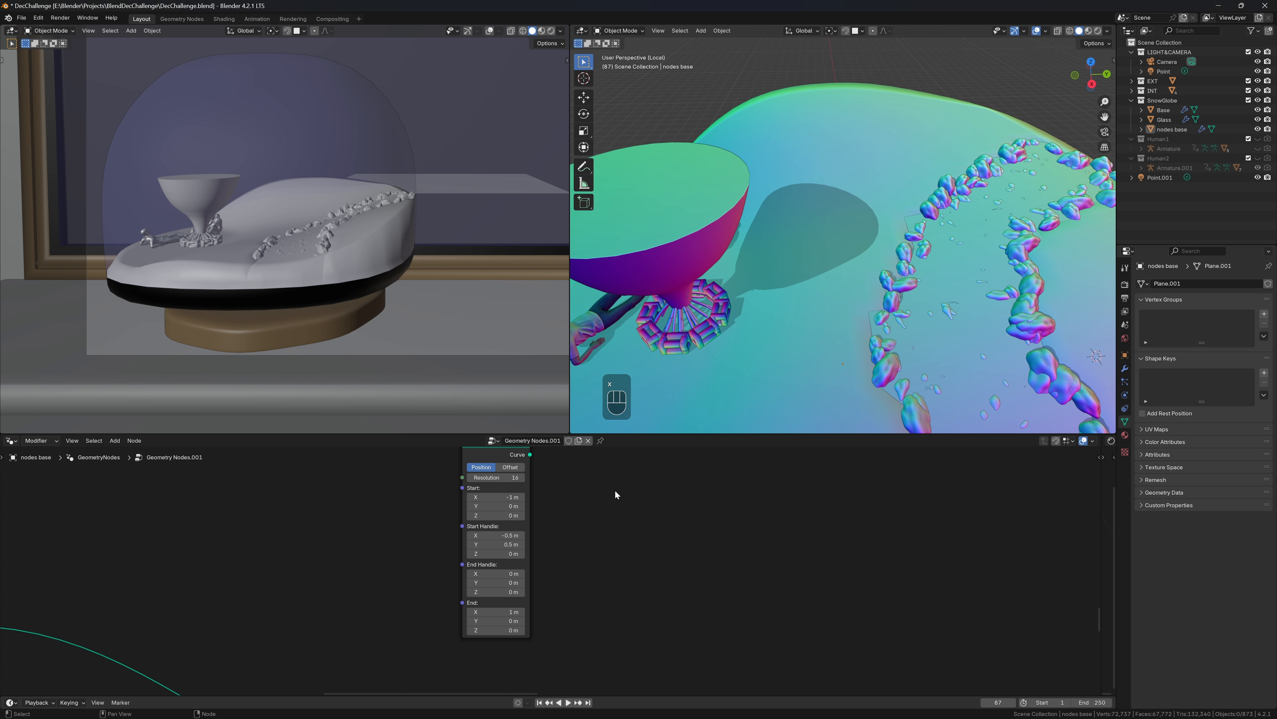
{"action": "scroll", "coordinate": [614, 489], "scroll_direction": "down", "scroll_amount": 4}
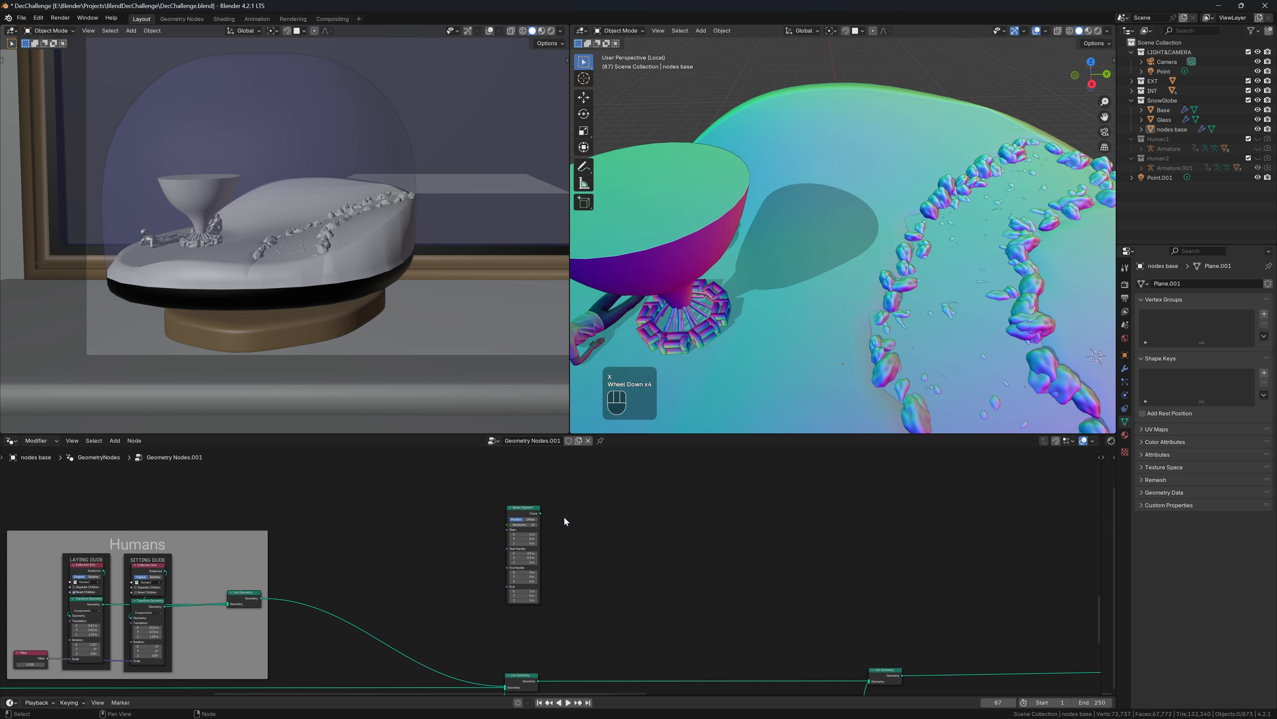
{"action": "left_click_drag", "start_coordinate": [540, 513], "coordinate": [869, 624]}
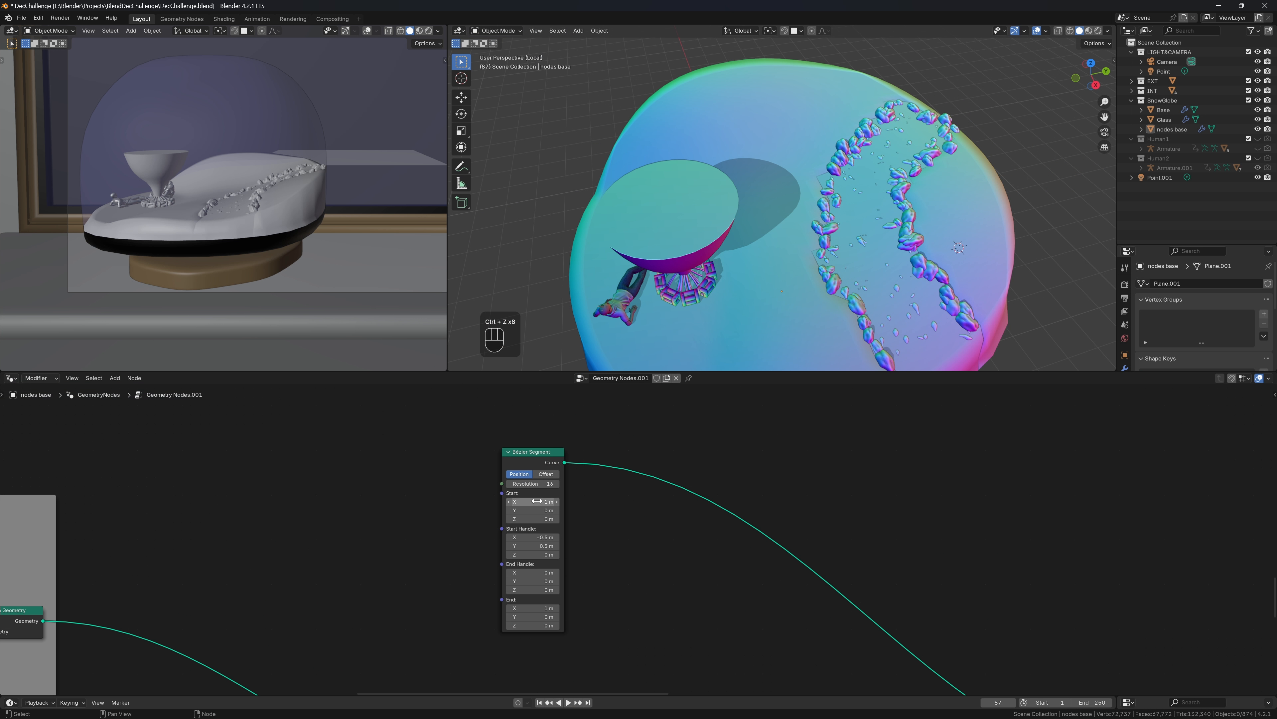
Zero all of the Bezier Segment's Start, handle and End coordinates
{"action": "left_click_drag", "start_coordinate": [537, 501], "coordinate": [536, 518]}
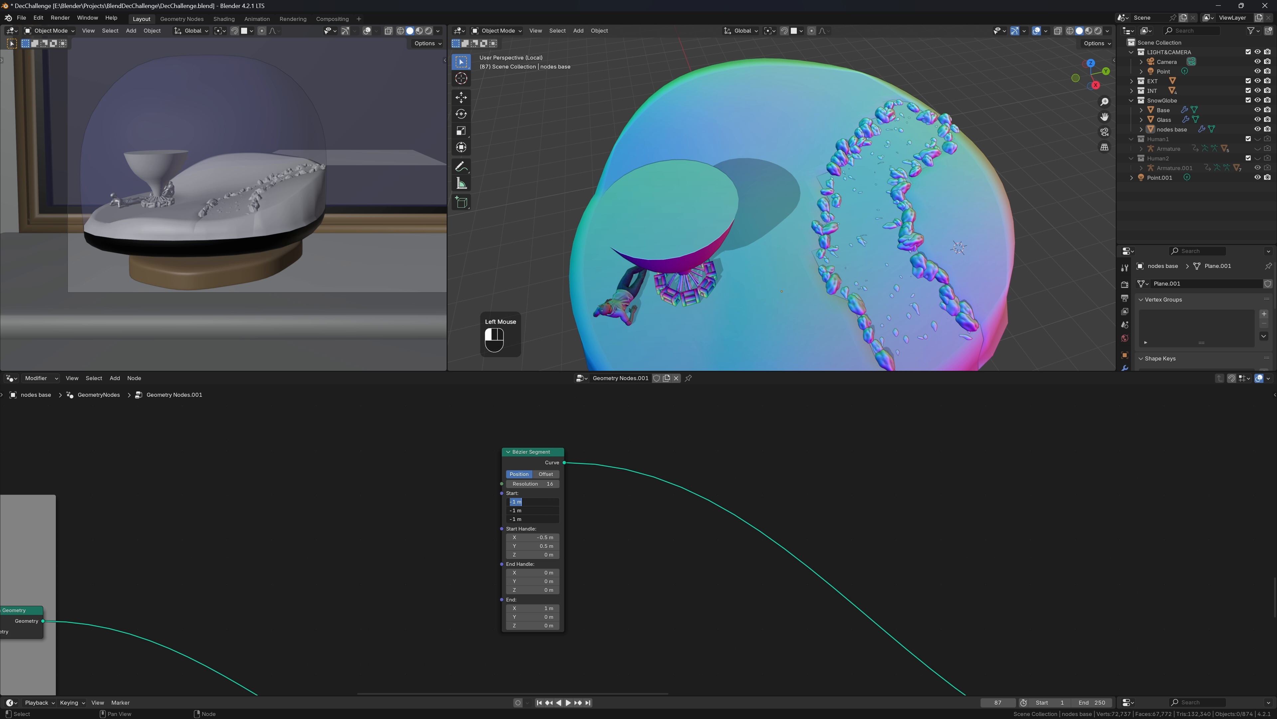
{"action": "type", "text": "0"}
{"action": "key", "text": "Tab"}
{"action": "key", "text": "Tab"}
{"action": "key", "text": "Tab"}
{"action": "type", "text": "0"}
{"action": "key", "text": "Tab"}
{"action": "type", "text": "0"}
{"action": "key", "text": "Tab"}
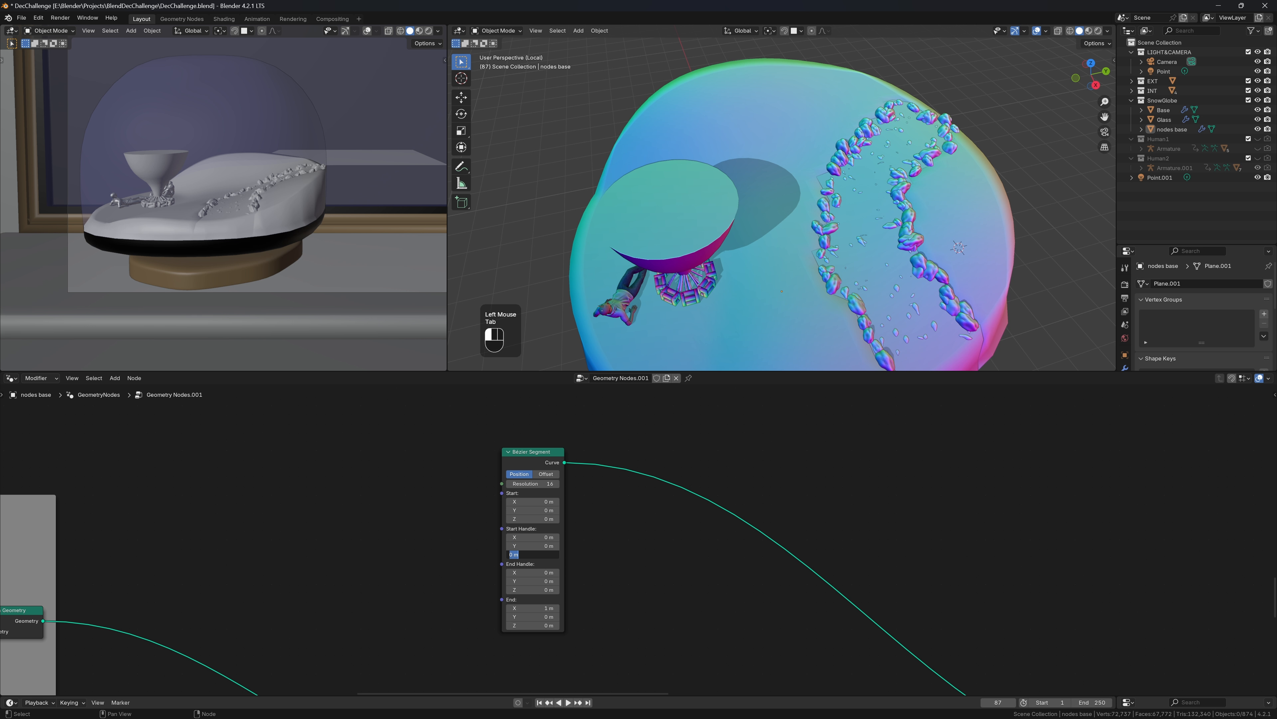
{"action": "key", "text": "Tab"}
{"action": "key", "text": "Tab"}
{"action": "key", "text": "Tab"}
{"action": "key", "text": "Tab"}
{"action": "type", "text": "0"}
{"action": "key", "text": "Tab"}
{"action": "type", "text": "0"}
{"action": "key", "text": "Tab"}
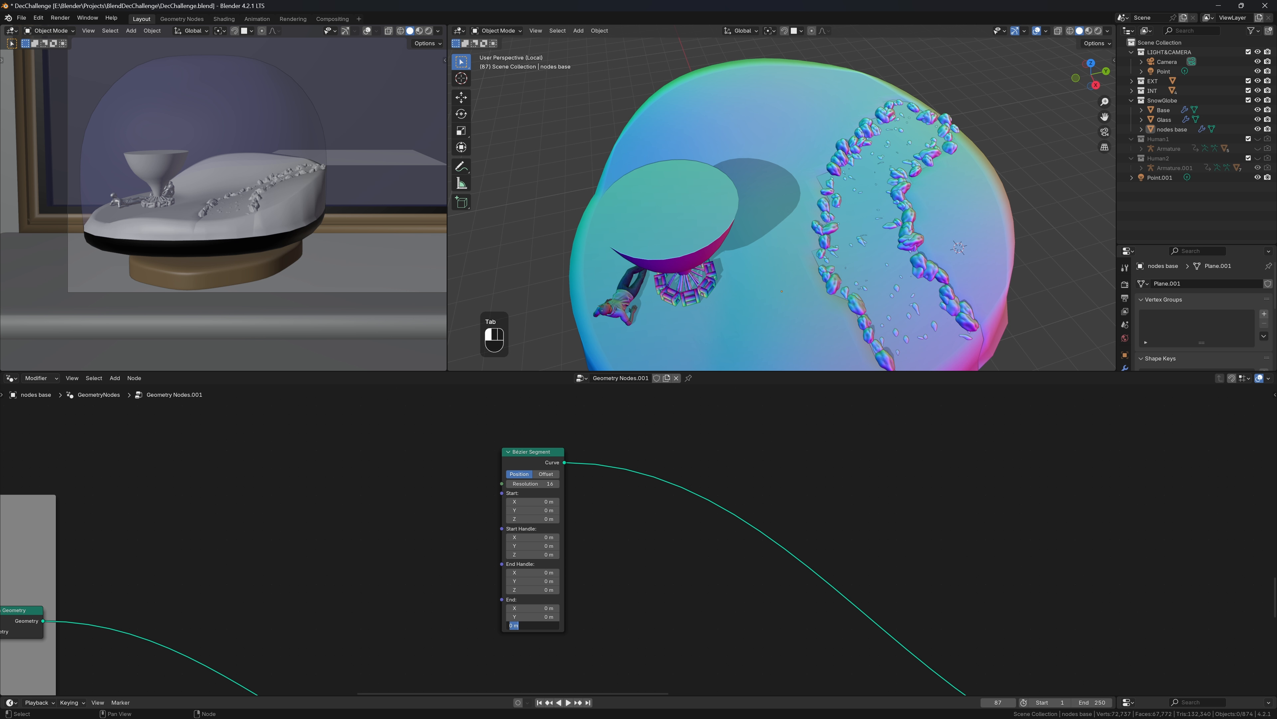
{"action": "type", "text": "0"}
{"action": "key", "text": "Return"}
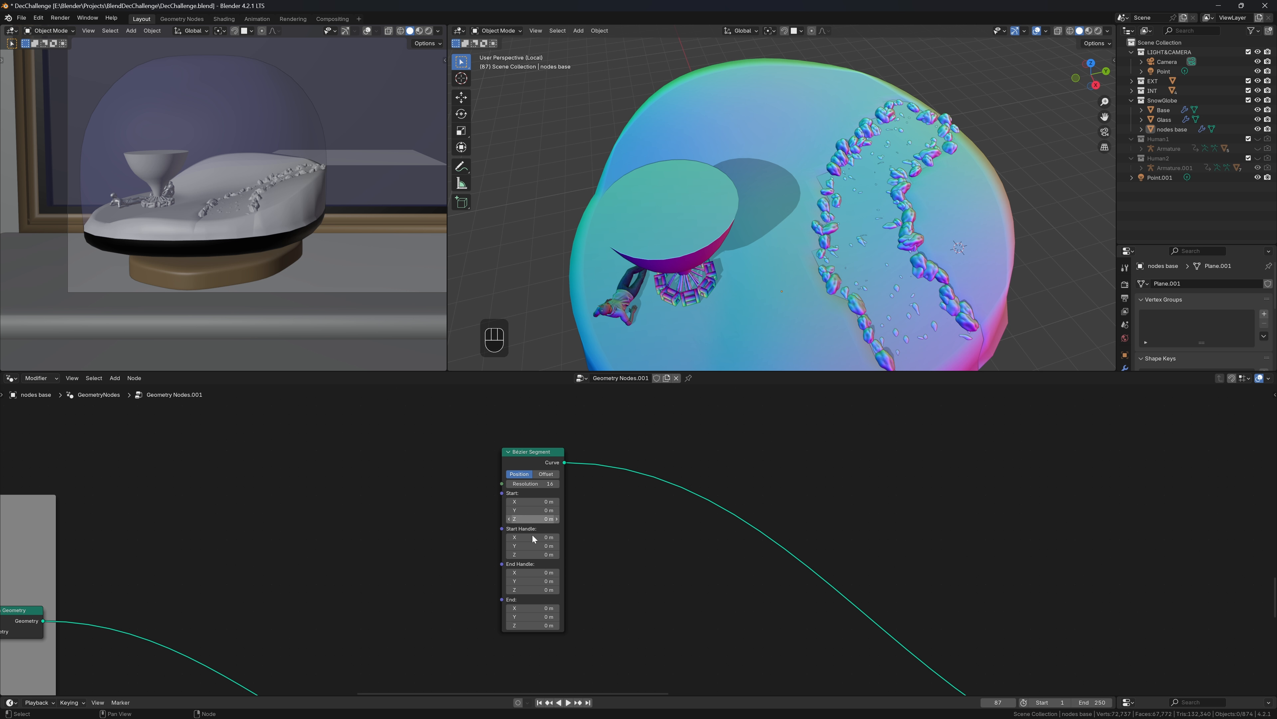
Raise the curve's Start Z to 1.39 m
{"action": "left_click", "coordinate": [533, 519]}
{"action": "mouse_move", "coordinate": [533, 519]}
{"action": "left_mouse_down"}
{"action": "mouse_move", "coordinate": [558, 519]}
{"action": "mouse_move", "coordinate": [536, 519]}
{"action": "left_mouse_up"}
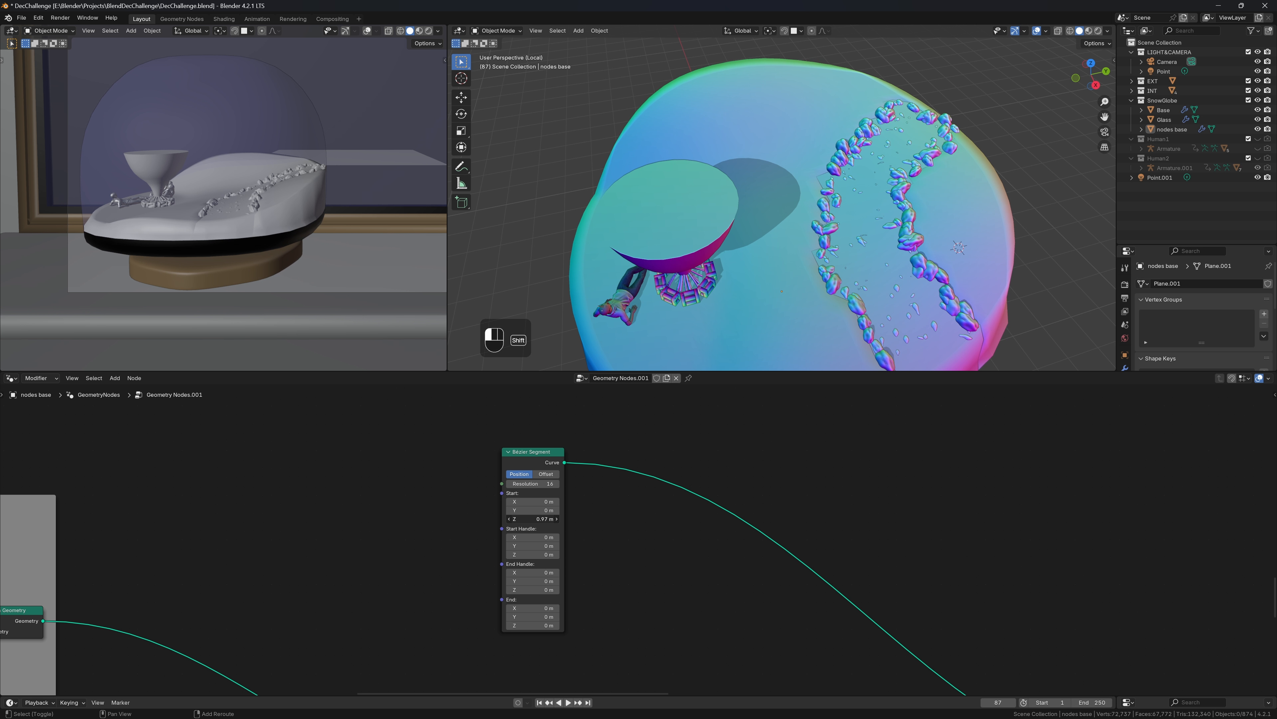
{"action": "left_click_drag", "start_coordinate": [536, 519], "coordinate": [536, 509], "text": "shift"}
Pull the curve's start point back along Y and shift its X to -0.58 m
{"action": "middle_click_drag", "start_coordinate": [719, 170], "coordinate": [758, 172]}
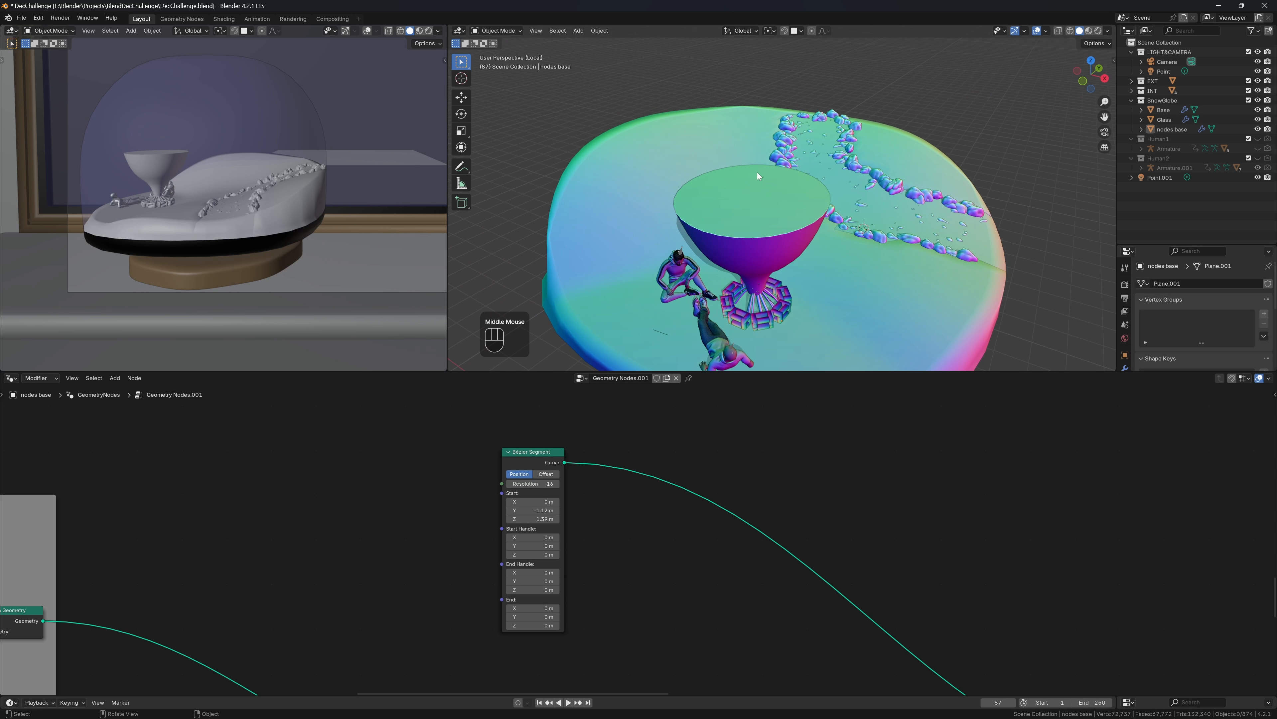
{"action": "left_click_drag", "start_coordinate": [533, 502], "coordinate": [531, 501], "text": "shift"}
{"action": "middle_click_drag", "start_coordinate": [692, 186], "coordinate": [690, 187]}
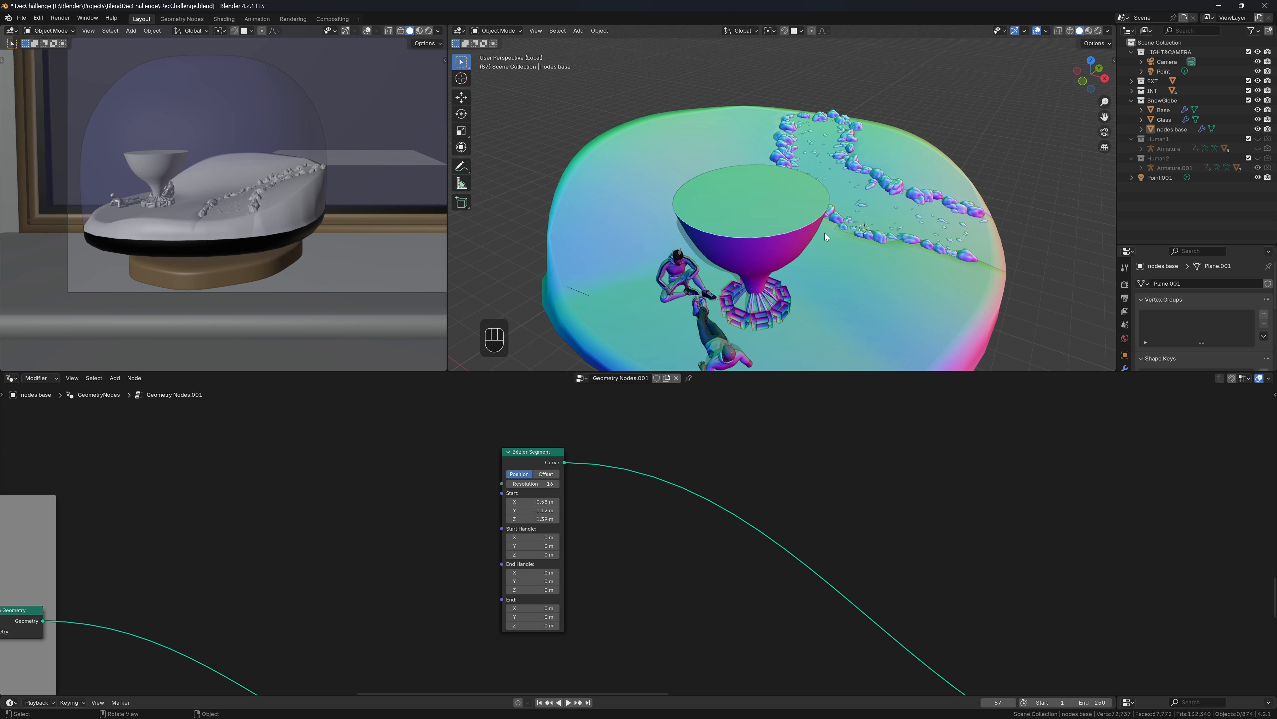
{"action": "middle_click_drag", "start_coordinate": [824, 232], "coordinate": [732, 243]}
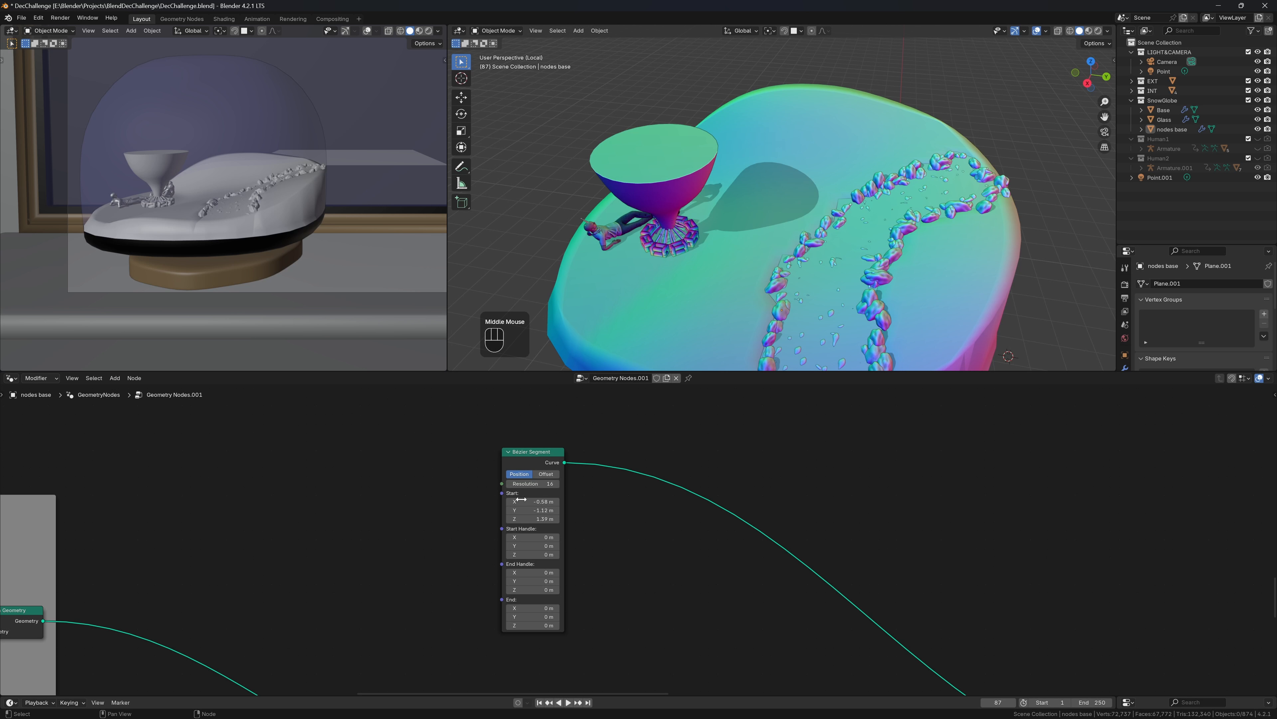
Copy Start Z (1.39 m) into End Z and shift End X to -0.35 m
{"action": "left_click", "coordinate": [533, 518]}
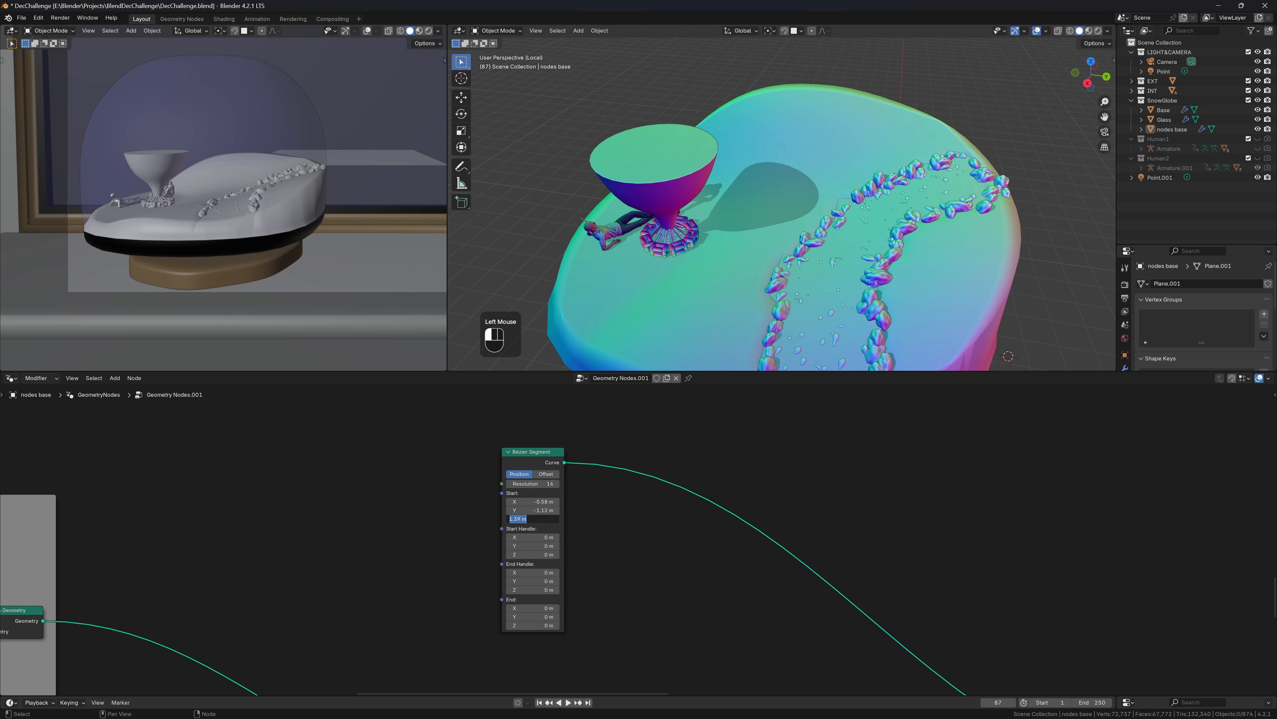
{"action": "key", "text": "ctrl+c"}
{"action": "left_click", "coordinate": [544, 634]}
{"action": "left_click", "coordinate": [543, 625]}
{"action": "key", "text": "ctrl+v"}
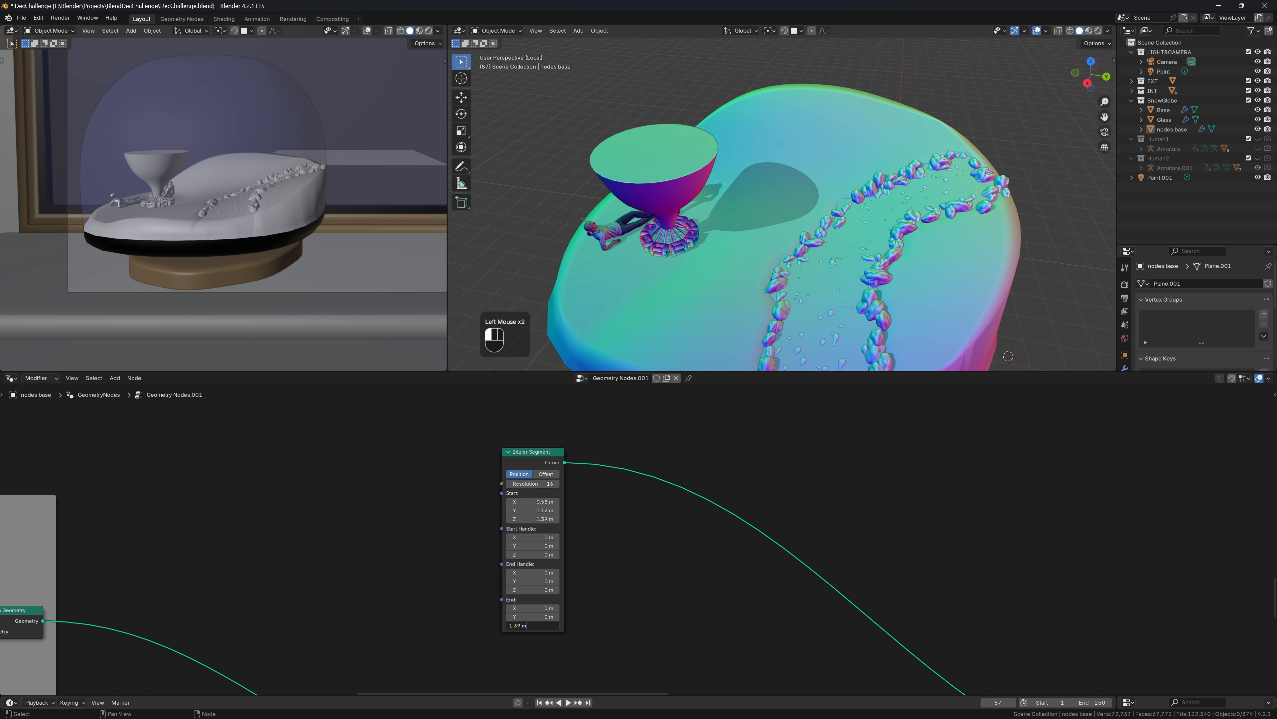
{"action": "key", "text": "Return"}
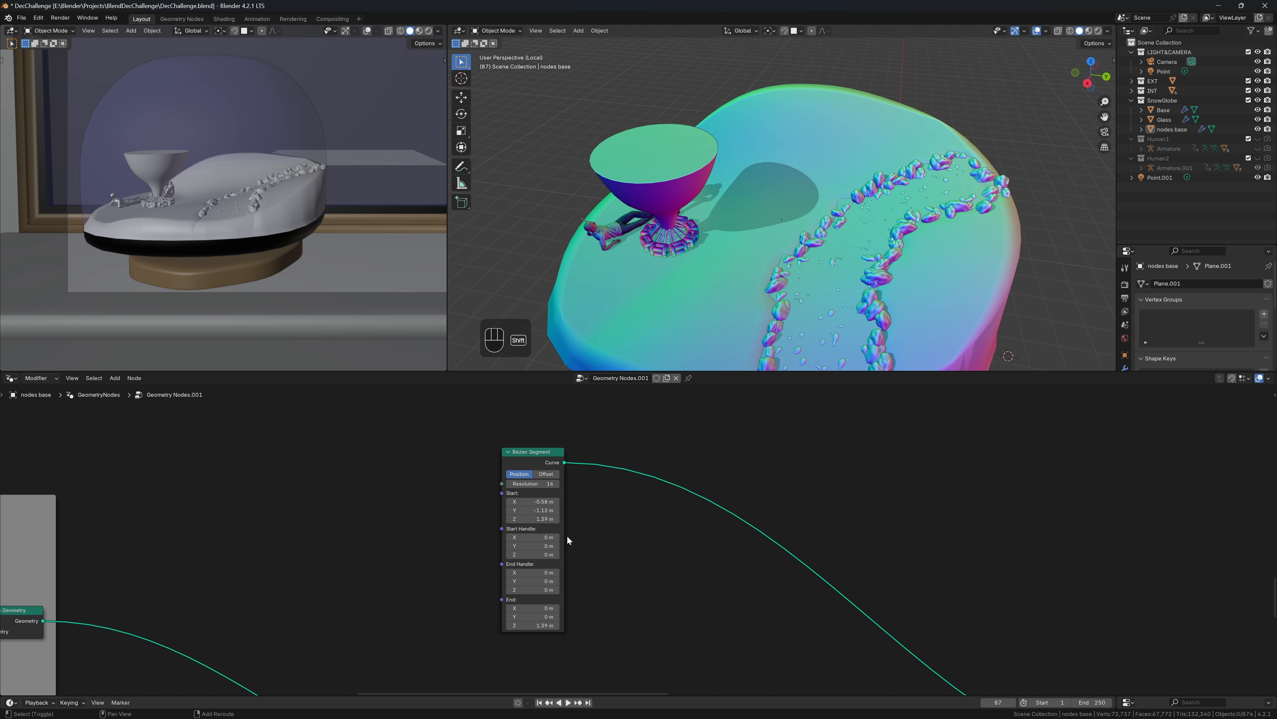
{"action": "left_click", "coordinate": [538, 610], "text": "shift"}
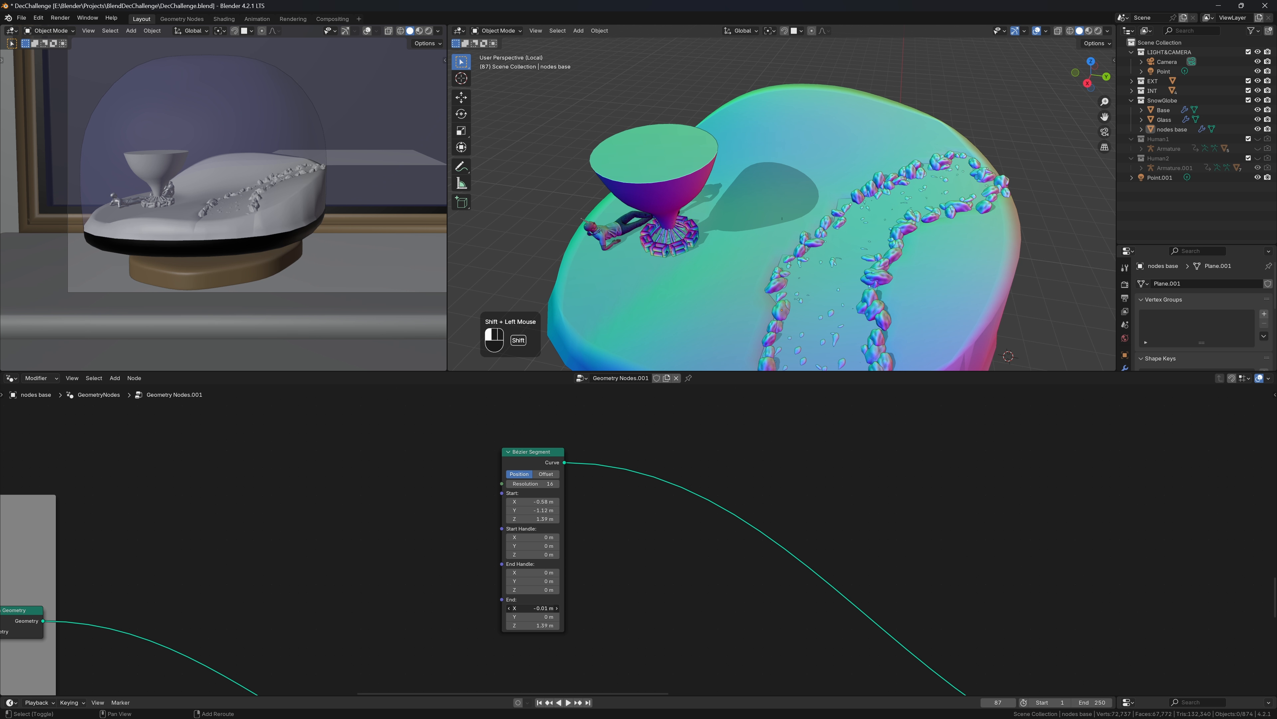
{"action": "left_click_drag", "start_coordinate": [537, 607], "coordinate": [501, 608], "text": "shift"}
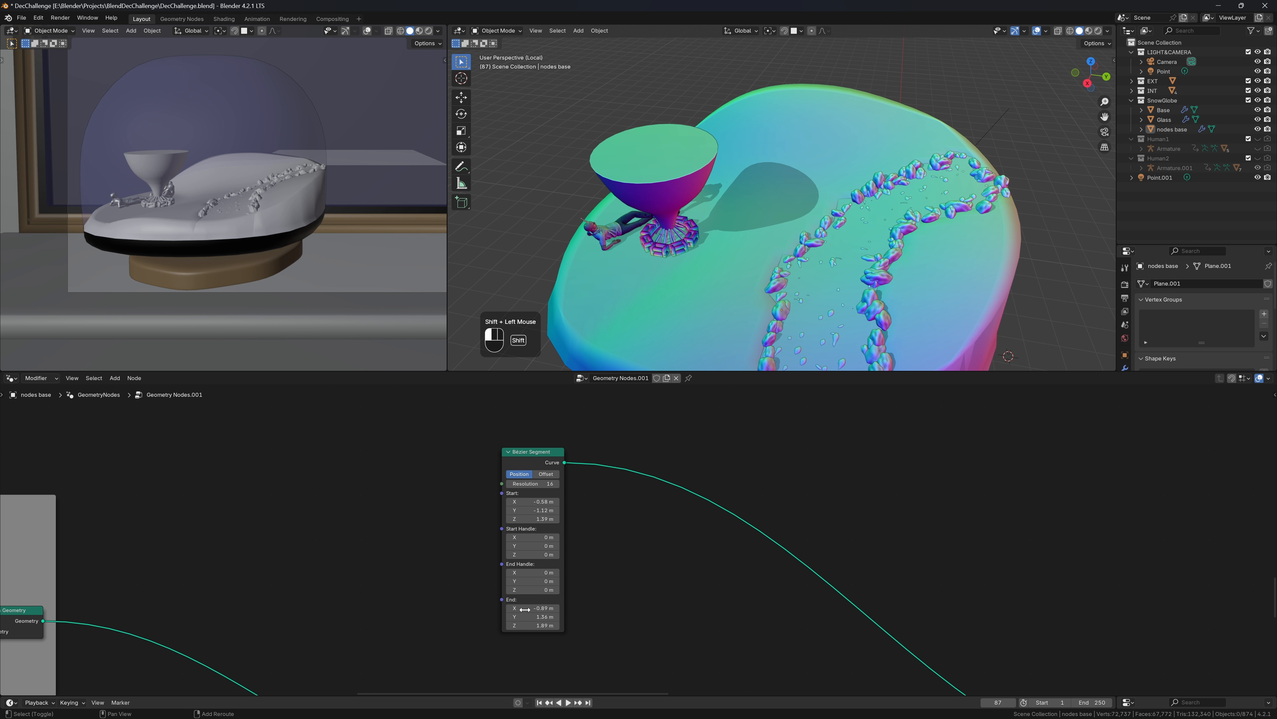
Set both Start Handle Z and End Handle Z to 1.39 m
{"action": "left_click", "coordinate": [1099, 66]}
{"action": "left_click", "coordinate": [1095, 63]}
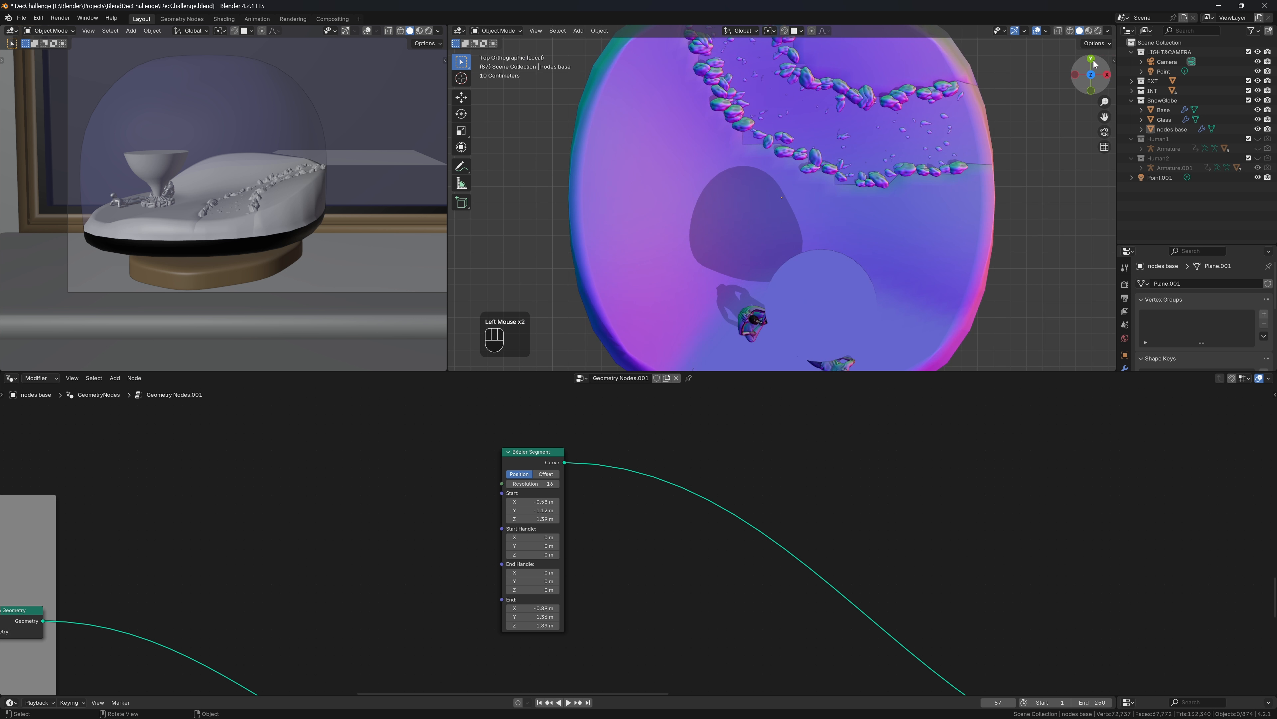
{"action": "left_click", "coordinate": [1057, 31]}
{"action": "scroll", "coordinate": [976, 144], "scroll_direction": "down", "scroll_amount": 2}
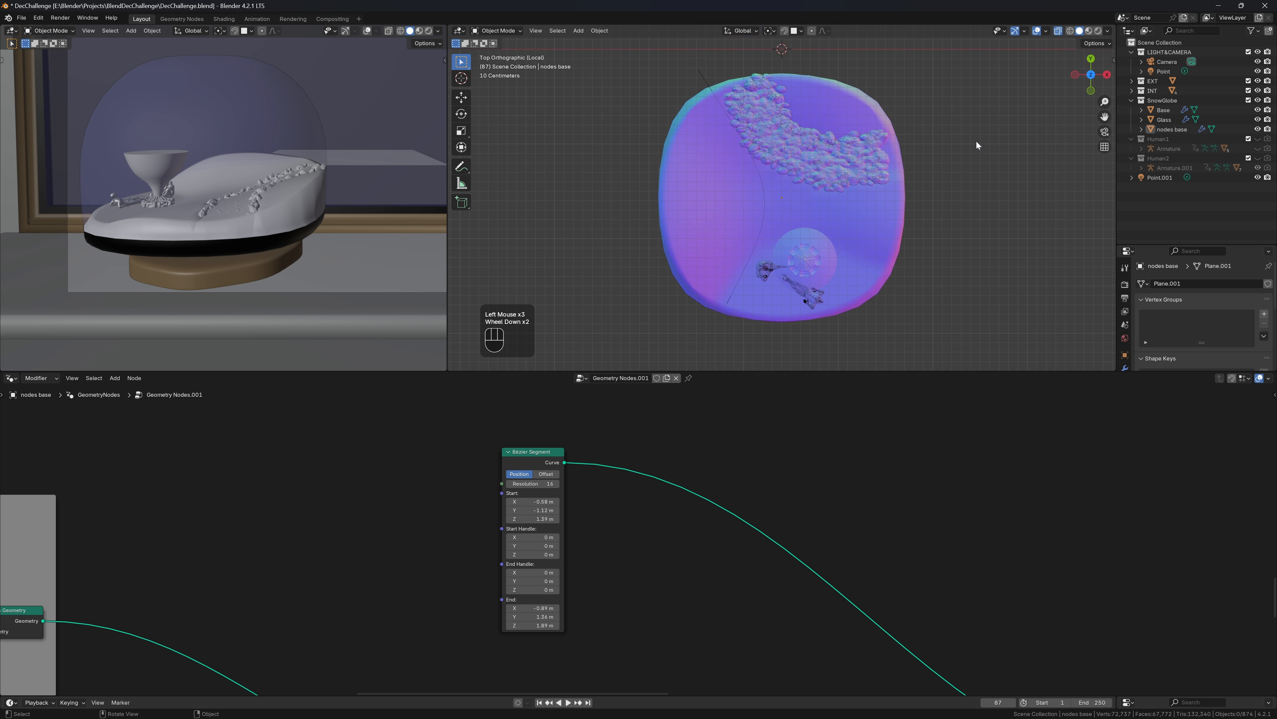
{"action": "middle_click_drag", "start_coordinate": [976, 141], "coordinate": [875, 89]}
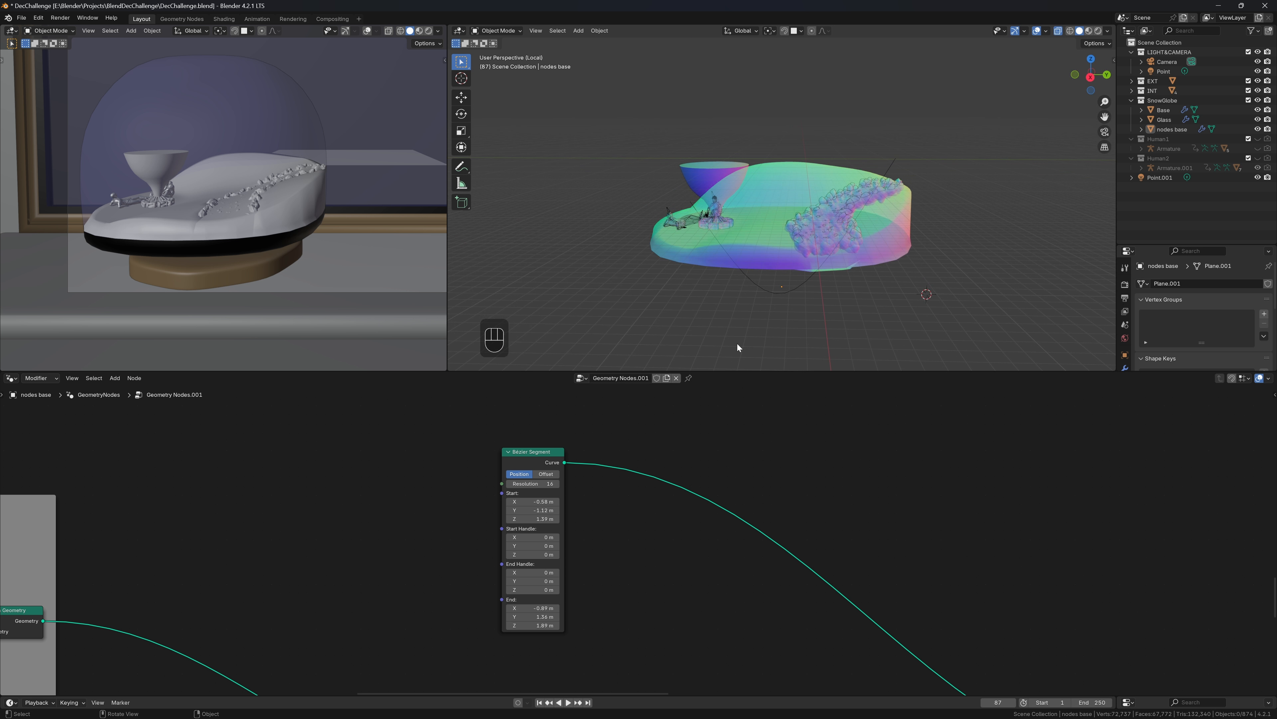
{"action": "left_click", "coordinate": [534, 518]}
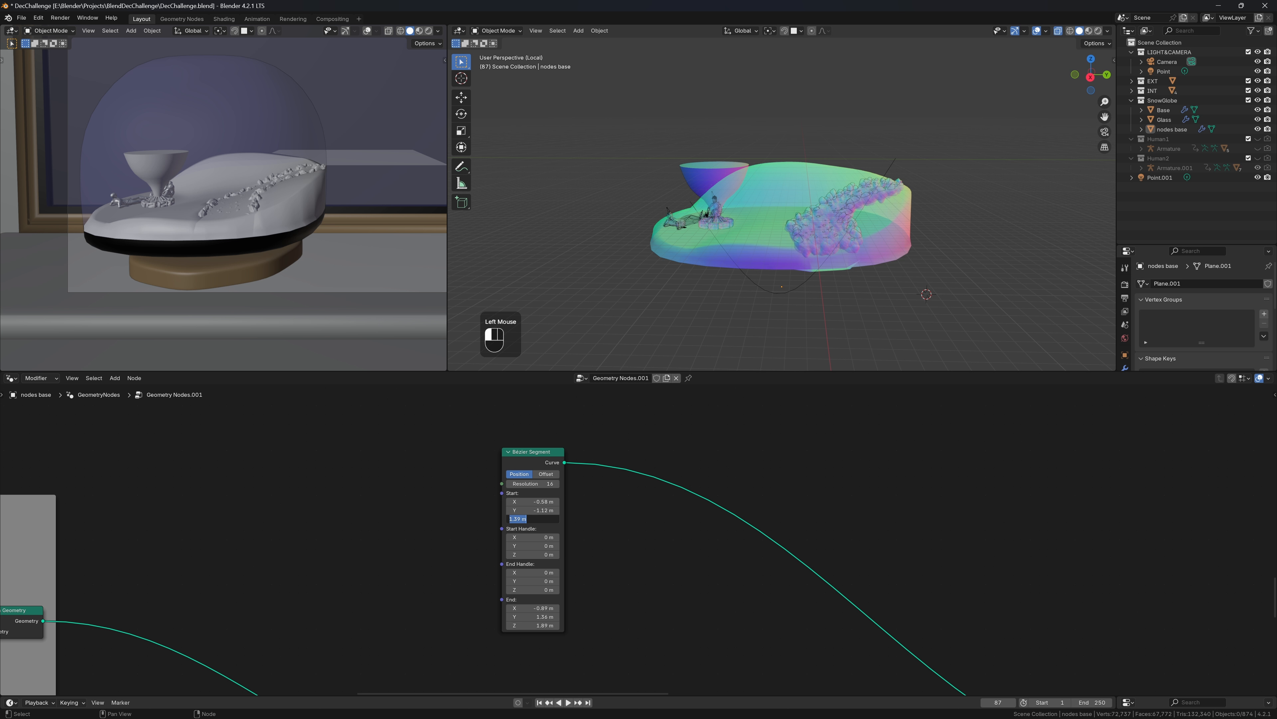
{"action": "double_click", "coordinate": [533, 554], "text": "ctrl"}
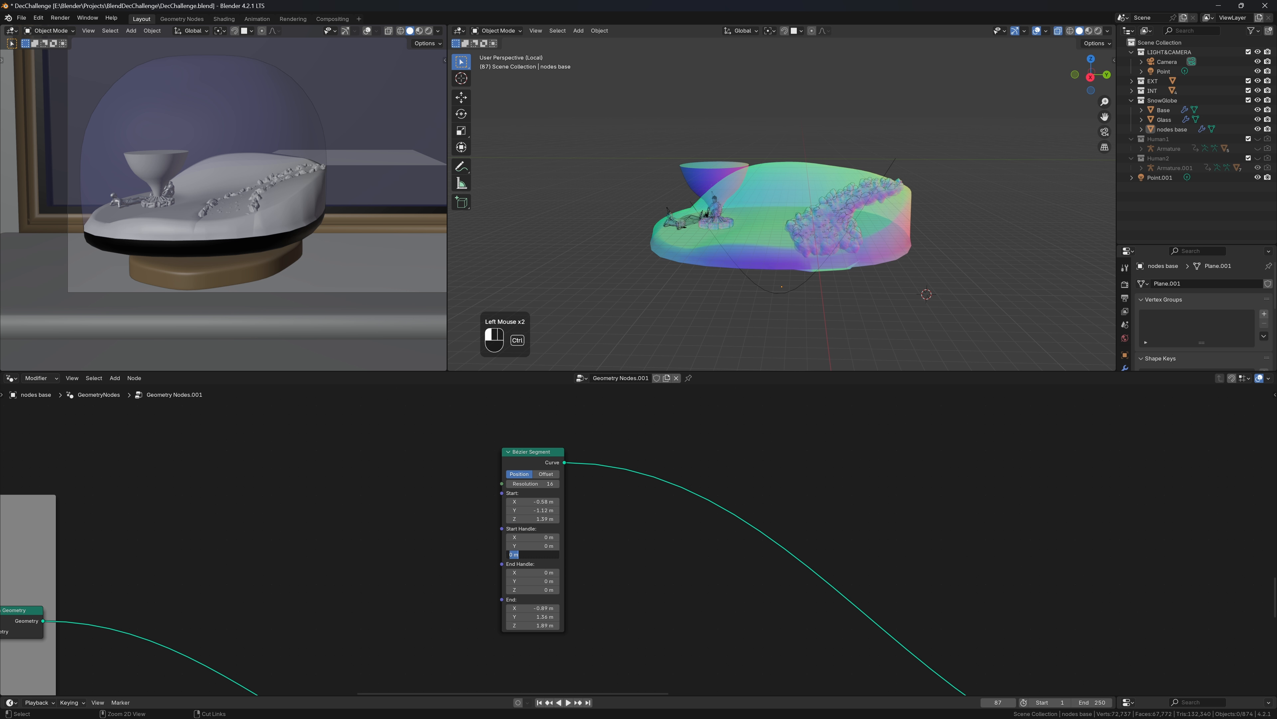
{"action": "key", "text": "ctrl+v"}
{"action": "left_click", "coordinate": [541, 589]}
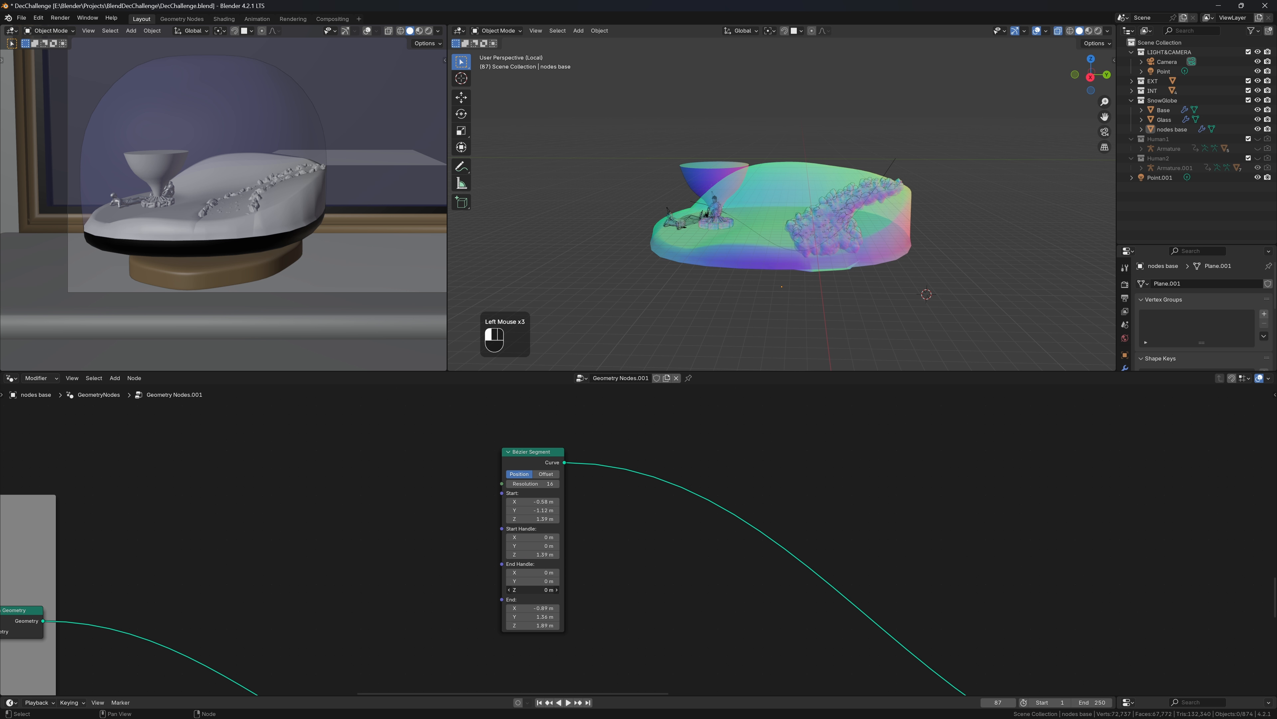
{"action": "key", "text": "ctrl+v"}
{"action": "key", "text": "Return"}
Fine-tune the Start point to Z 1.29 m and End X to about -0.76 m
{"action": "middle_click_drag", "start_coordinate": [1029, 189], "coordinate": [1070, 248]}
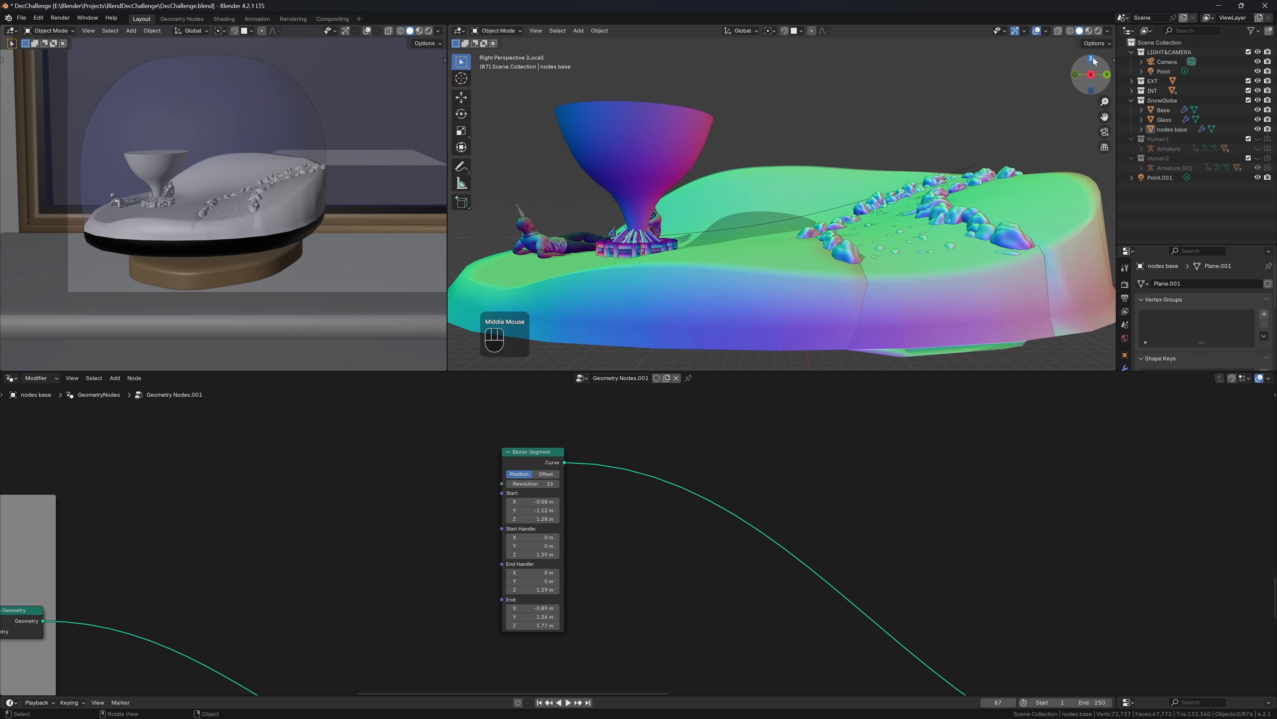
{"action": "left_click", "coordinate": [1093, 59]}
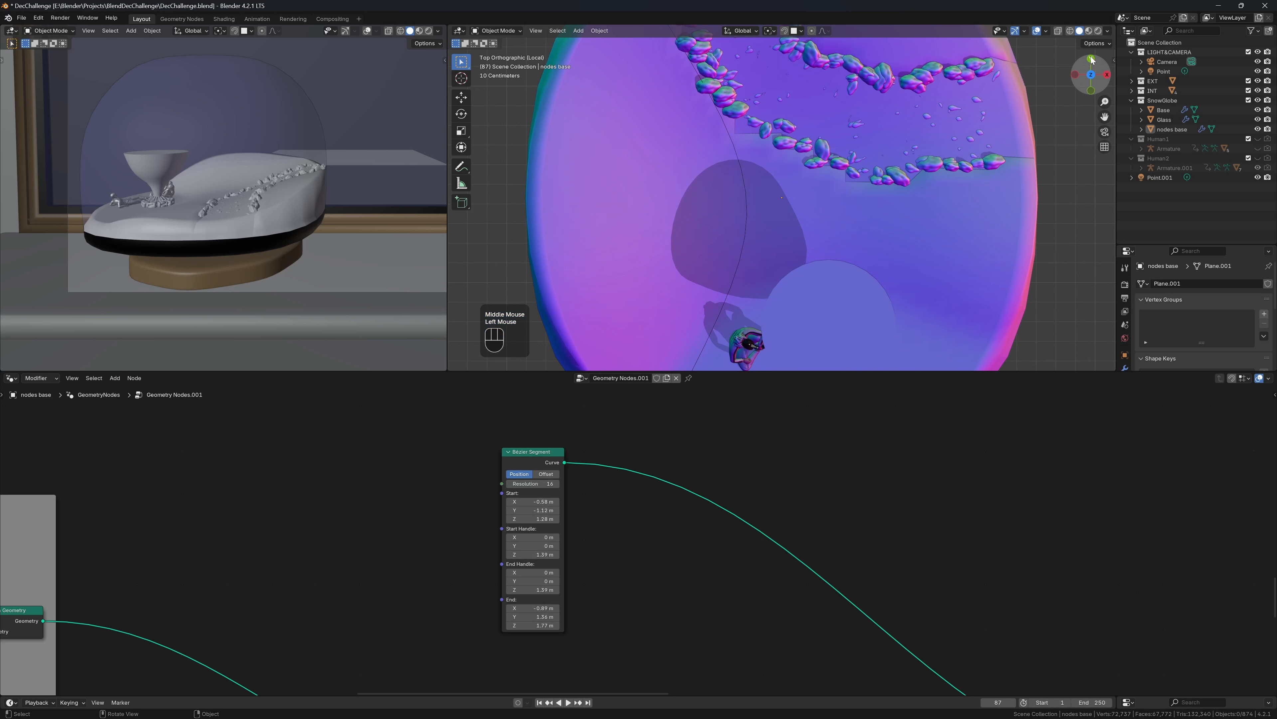
{"action": "scroll", "coordinate": [1044, 103], "scroll_direction": "down", "scroll_amount": 4}
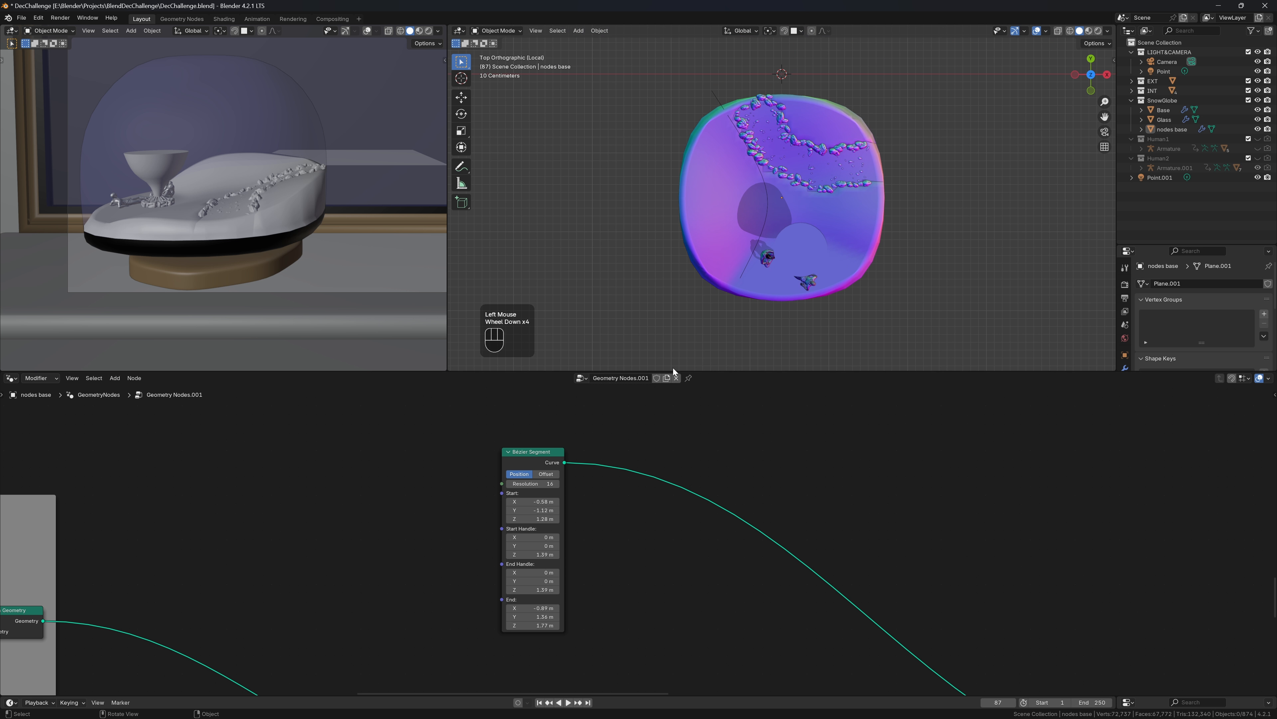
{"action": "mouse_move", "coordinate": [533, 501]}
{"action": "left_mouse_down", "text": "shift"}
{"action": "mouse_move", "coordinate": [518, 501]}
{"action": "mouse_move", "coordinate": [537, 509]}
{"action": "left_mouse_up", "text": "shift"}
{"action": "key", "text": "ctrl+z"}
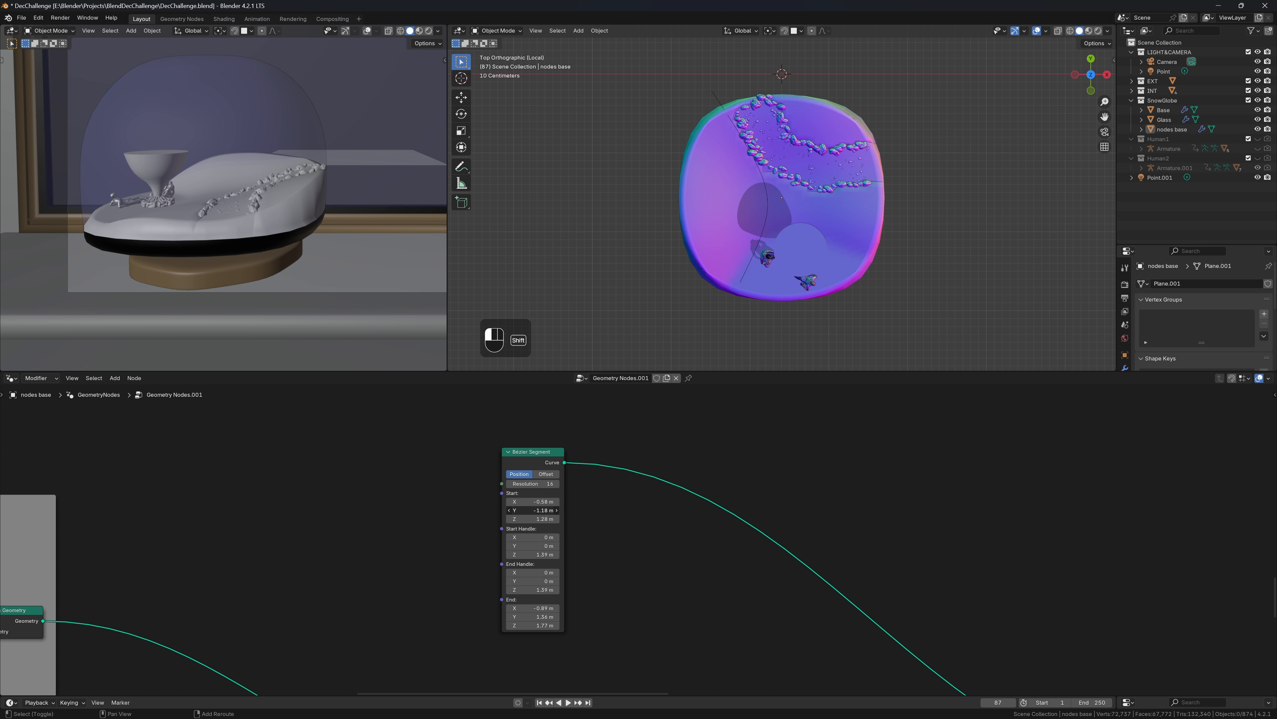
{"action": "left_click_drag", "start_coordinate": [536, 510], "coordinate": [537, 518], "text": "shift"}
{"action": "middle_click_drag", "start_coordinate": [542, 552], "coordinate": [556, 498], "text": "shift"}
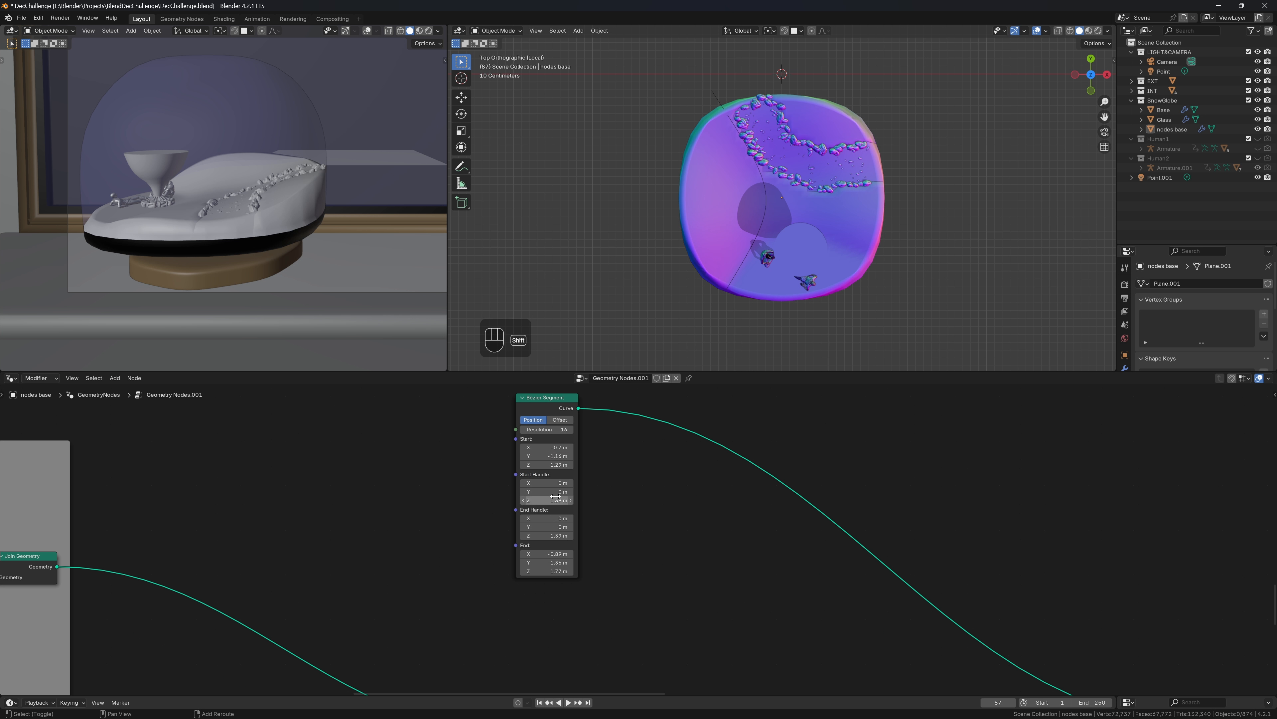
{"action": "left_click_drag", "start_coordinate": [547, 554], "coordinate": [559, 554], "text": "shift"}
{"action": "left_click", "coordinate": [555, 549], "text": "shift"}
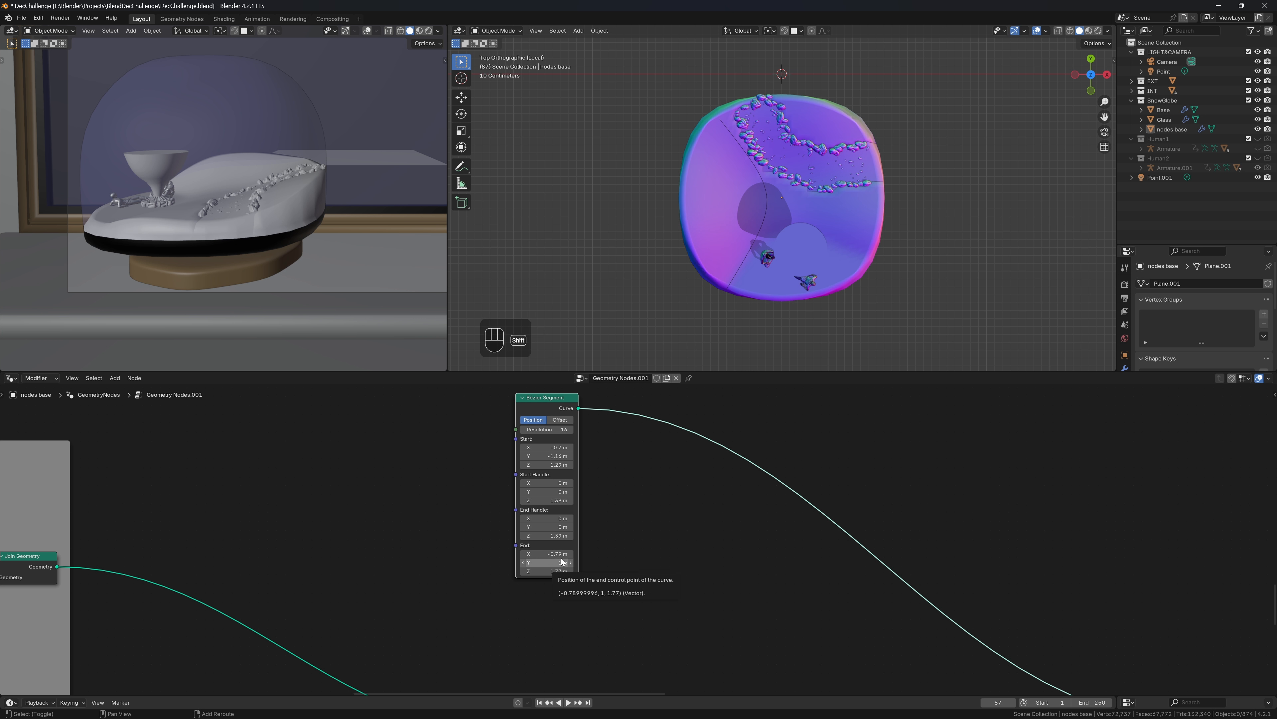
{"action": "left_click", "coordinate": [558, 562], "text": "shift"}
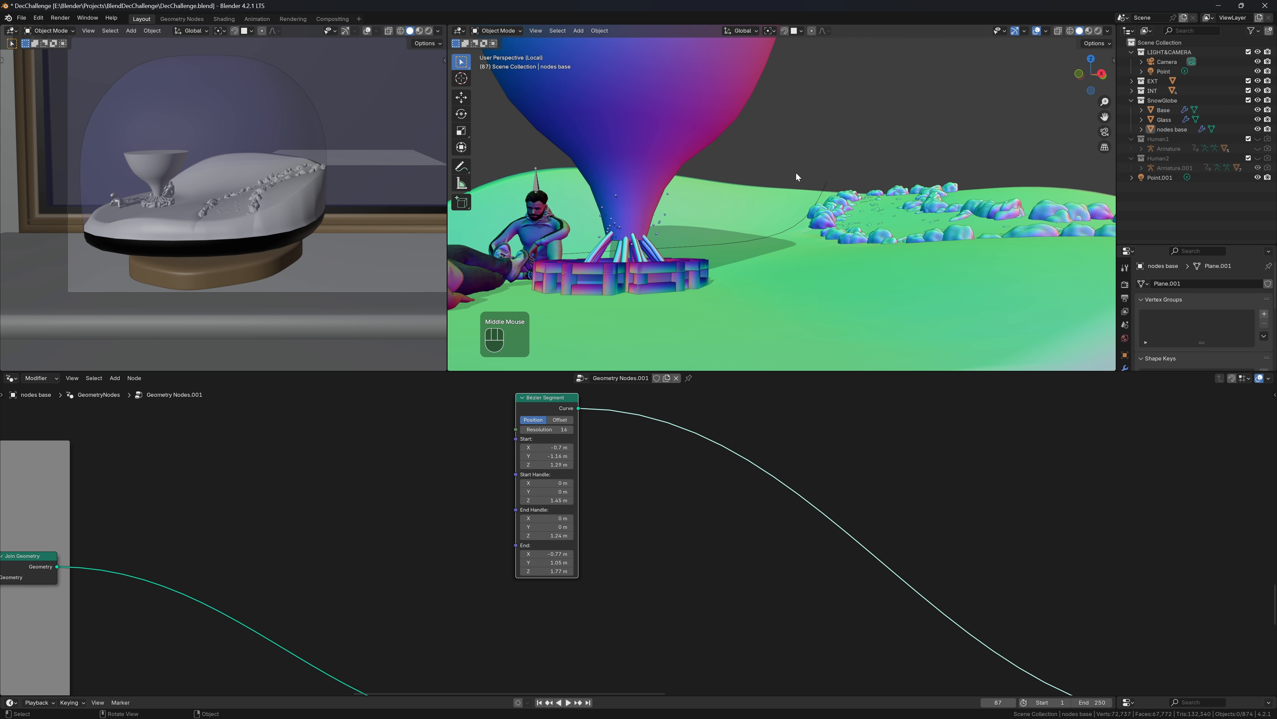
Save the file and add a reroute on the Bézier curve link above Join Geometry
{"action": "key", "text": "ctrl+s"}
{"action": "scroll", "coordinate": [719, 515], "scroll_direction": "down", "scroll_amount": 2}
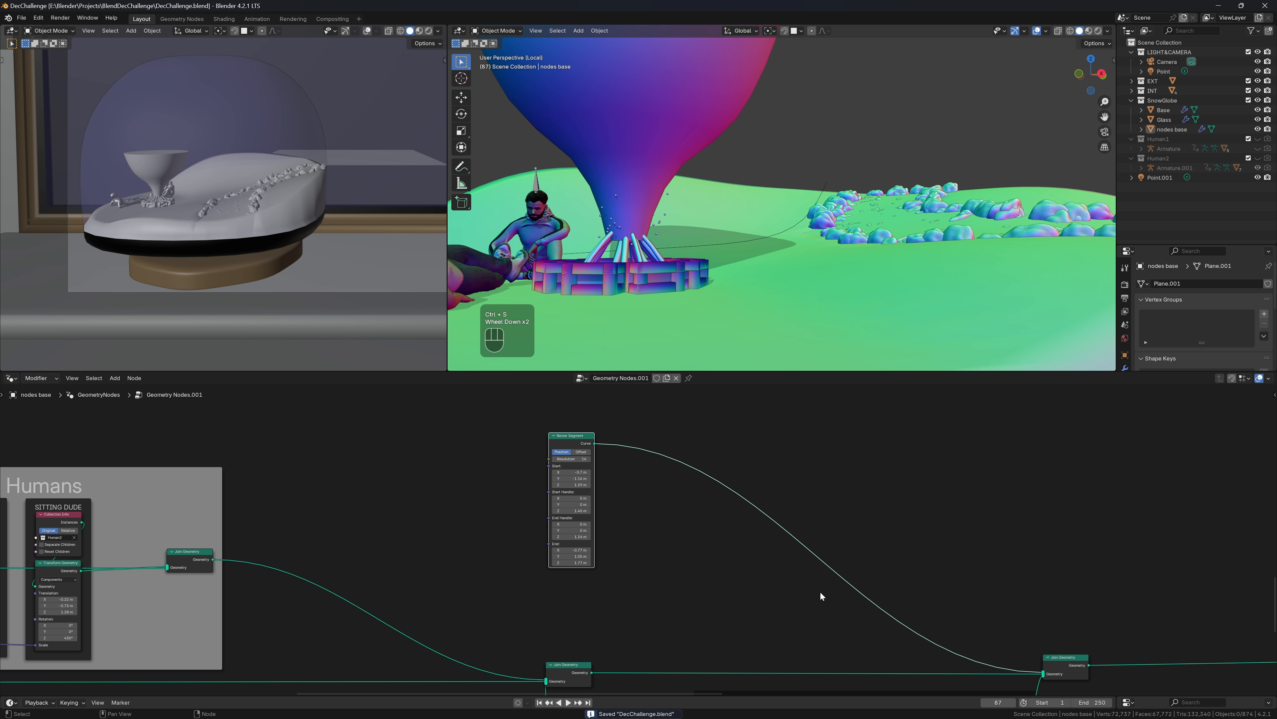
{"action": "mouse_move", "coordinate": [855, 602]}
{"action": "right_mouse_down", "text": "shift"}
{"action": "mouse_move", "coordinate": [952, 545]}
{"action": "mouse_move", "coordinate": [955, 561]}
{"action": "right_mouse_up", "text": "shift"}
{"action": "key", "text": "g"}
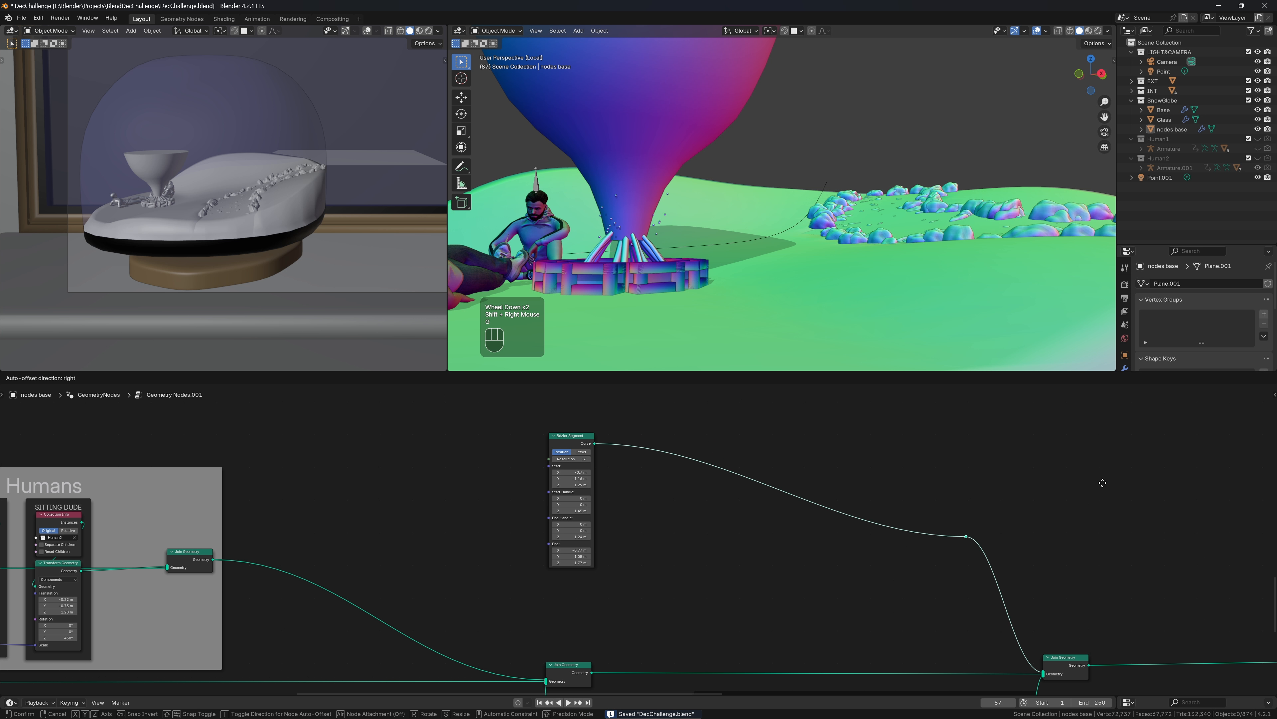
{"action": "left_click", "coordinate": [1135, 425]}
{"action": "scroll", "coordinate": [823, 481], "scroll_direction": "down", "scroll_amount": 1}
{"action": "scroll", "coordinate": [822, 483], "scroll_direction": "down", "scroll_amount": 4}
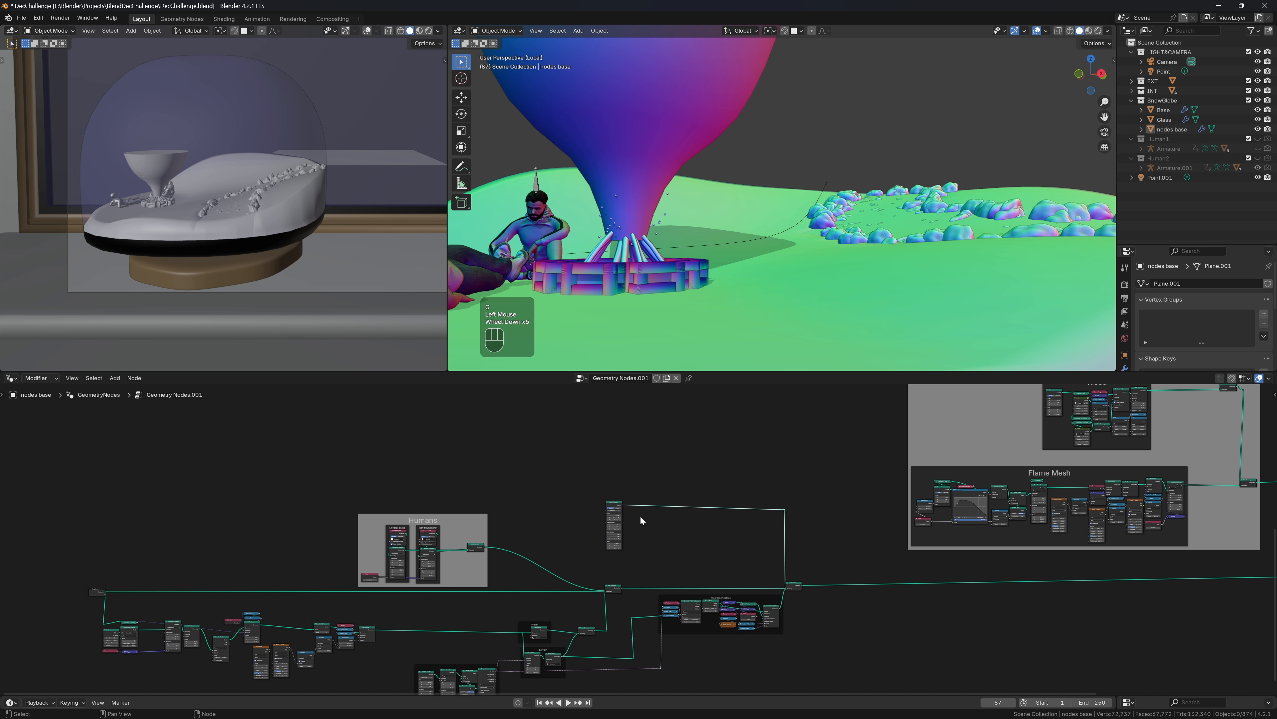
Move the Bézier Segment node up and to the left
{"action": "left_click_drag", "start_coordinate": [604, 477], "coordinate": [849, 553]}
{"action": "key", "text": "g"}
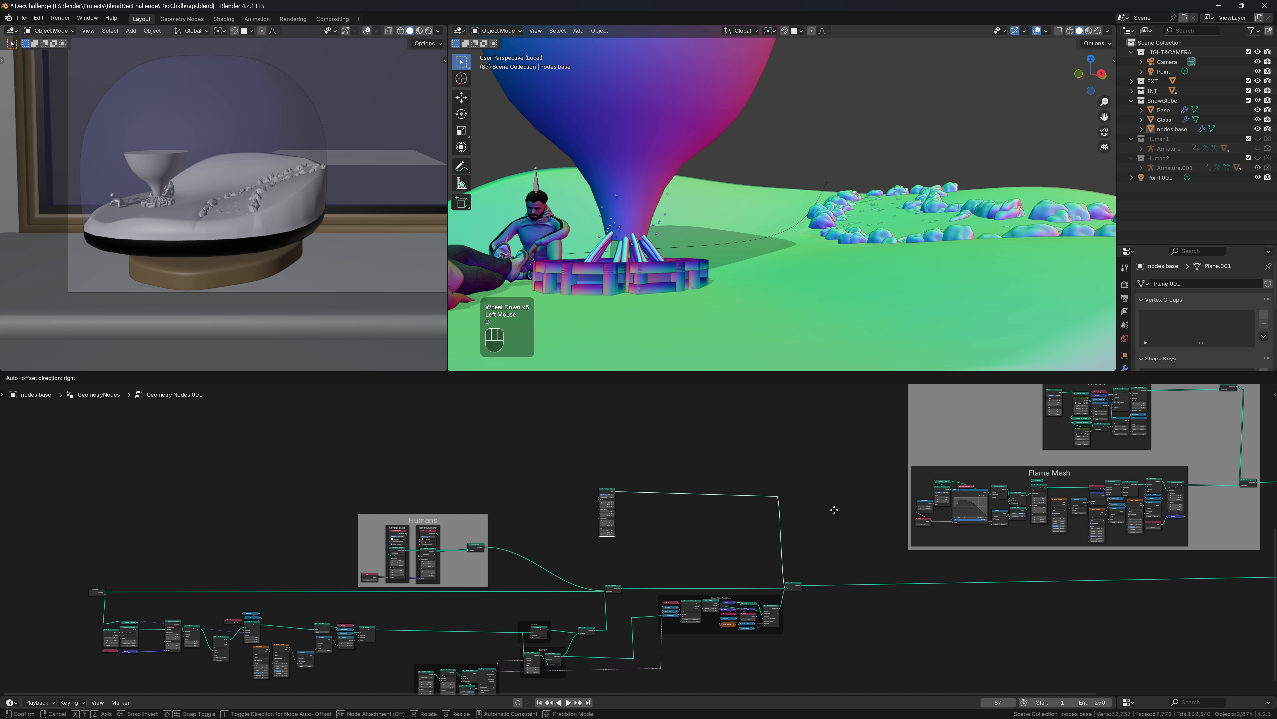
{"action": "left_click", "coordinate": [844, 456]}
{"action": "left_click", "coordinate": [623, 459]}
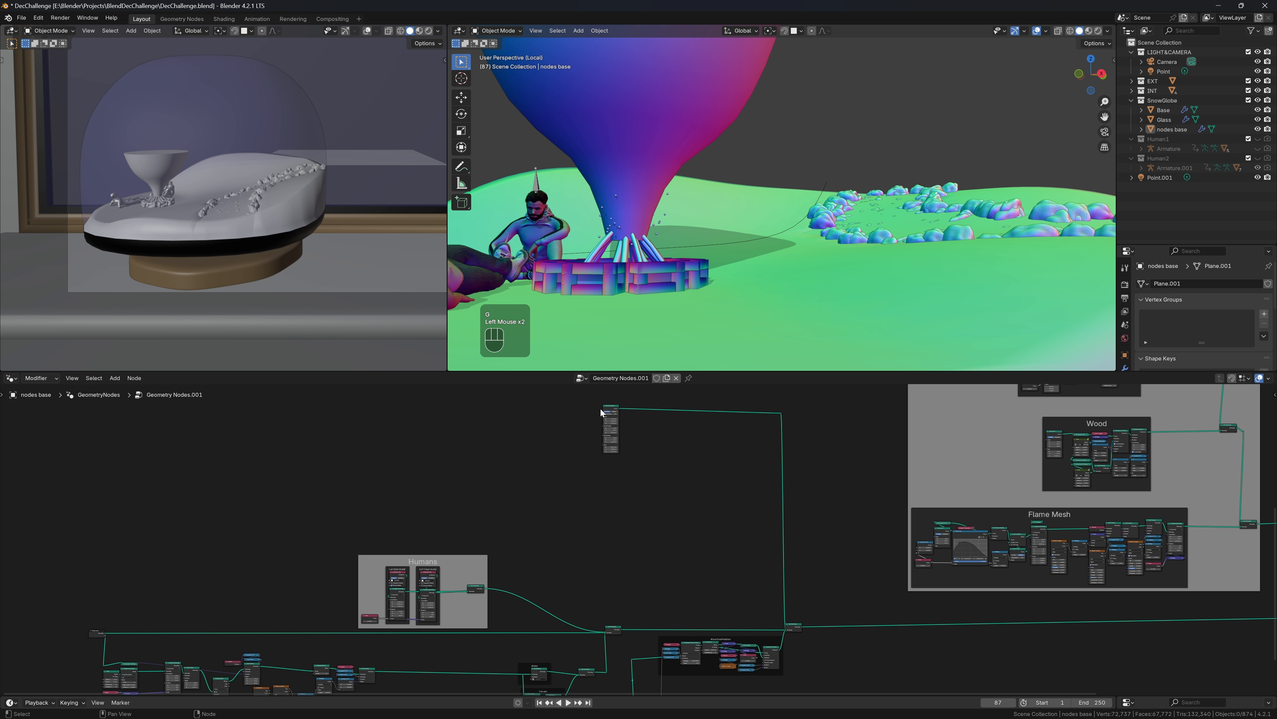
{"action": "left_click", "coordinate": [610, 408]}
{"action": "left_click_drag", "start_coordinate": [610, 409], "coordinate": [277, 426]}
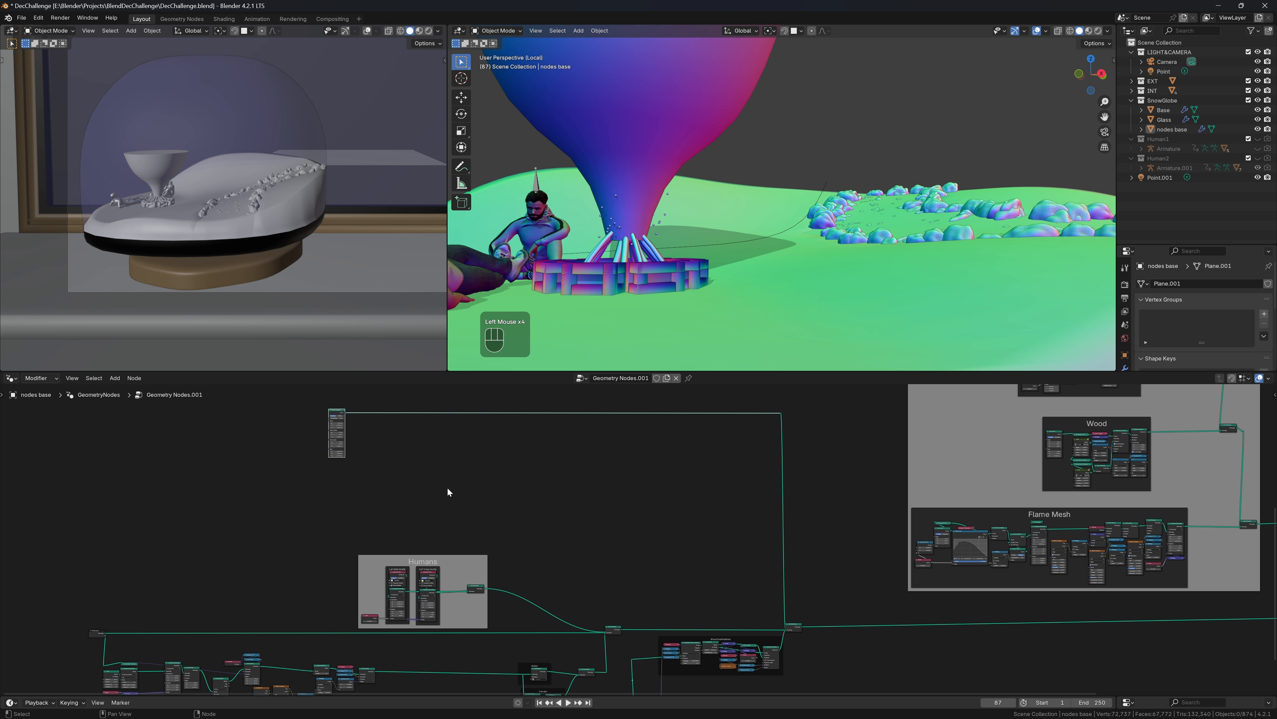
Feed the corner reroute into a new Viewer node to preview only the curve
{"action": "middle_click_drag", "start_coordinate": [447, 487], "coordinate": [759, 625]}
{"action": "scroll", "coordinate": [538, 542], "scroll_direction": "up", "scroll_amount": 2}
{"action": "scroll", "coordinate": [730, 608], "scroll_direction": "down", "scroll_amount": 2}
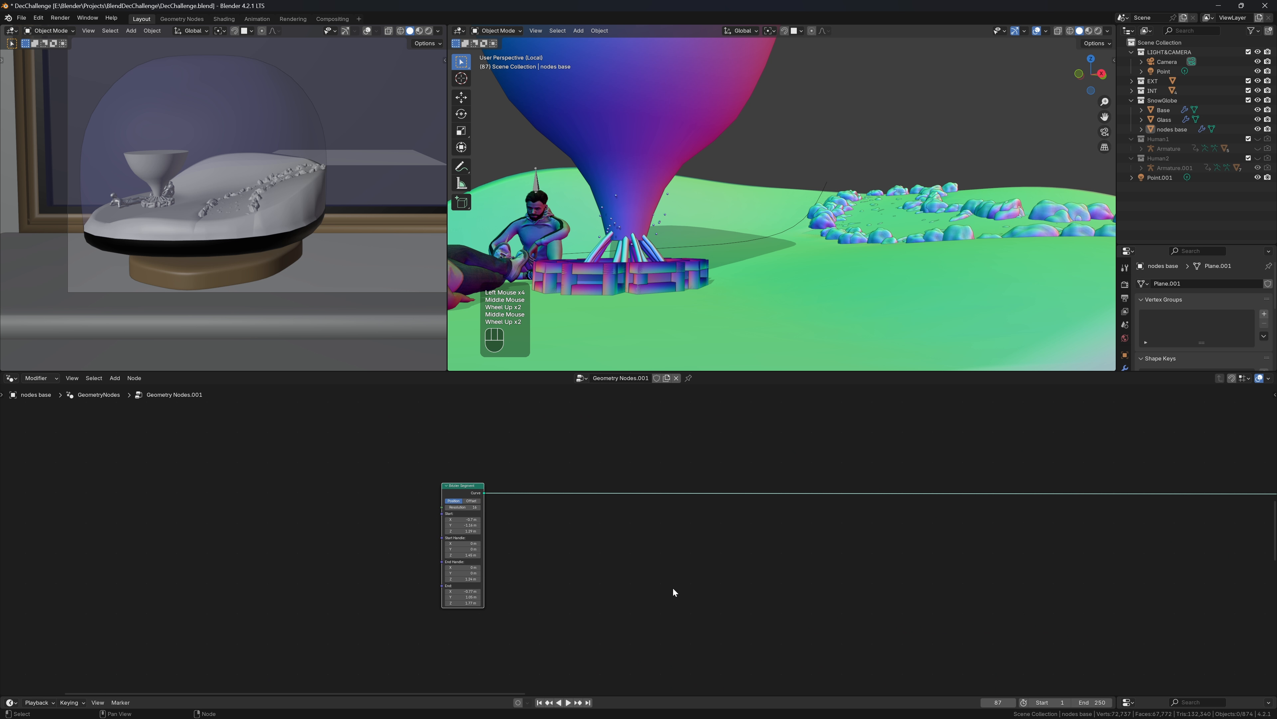
{"action": "middle_click_drag", "start_coordinate": [672, 587], "coordinate": [171, 599]}
{"action": "left_click", "coordinate": [1148, 497]}
{"action": "left_click_drag", "start_coordinate": [1147, 495], "coordinate": [1162, 494]}
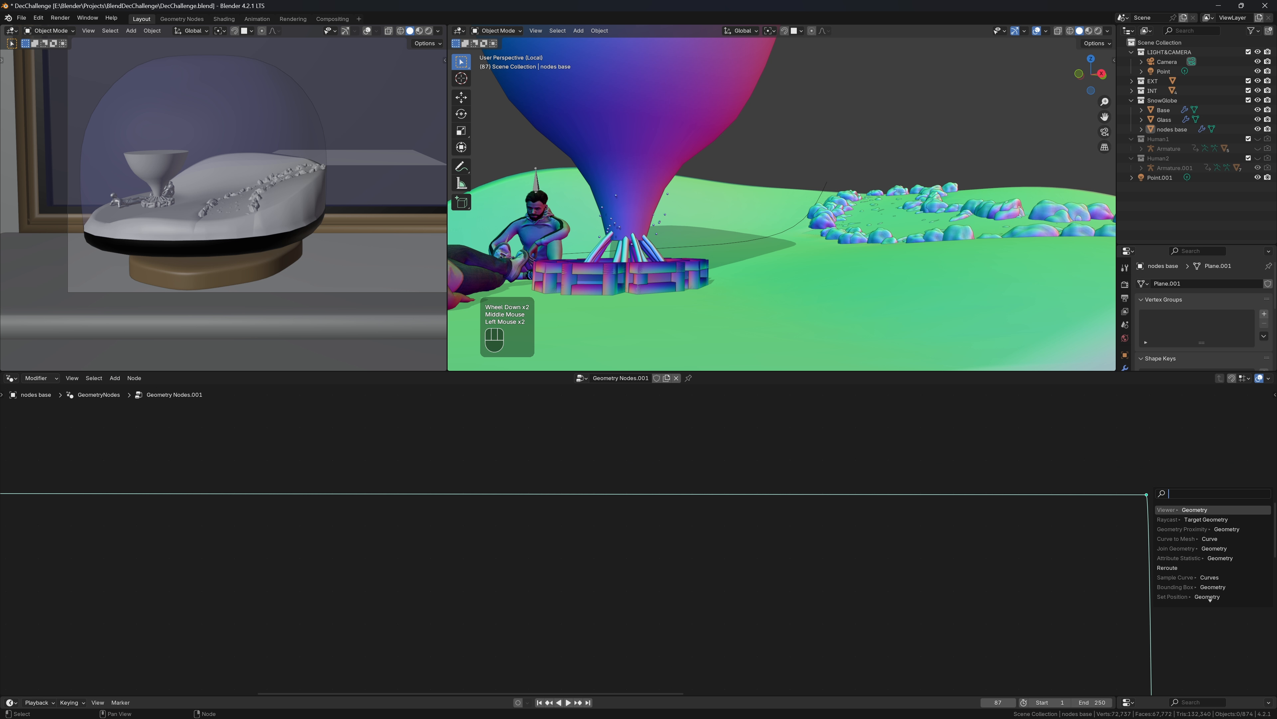
{"action": "left_click", "coordinate": [1209, 597]}
{"action": "left_click", "coordinate": [1221, 596]}
{"action": "scroll", "coordinate": [870, 194], "scroll_direction": "down", "scroll_amount": 2}
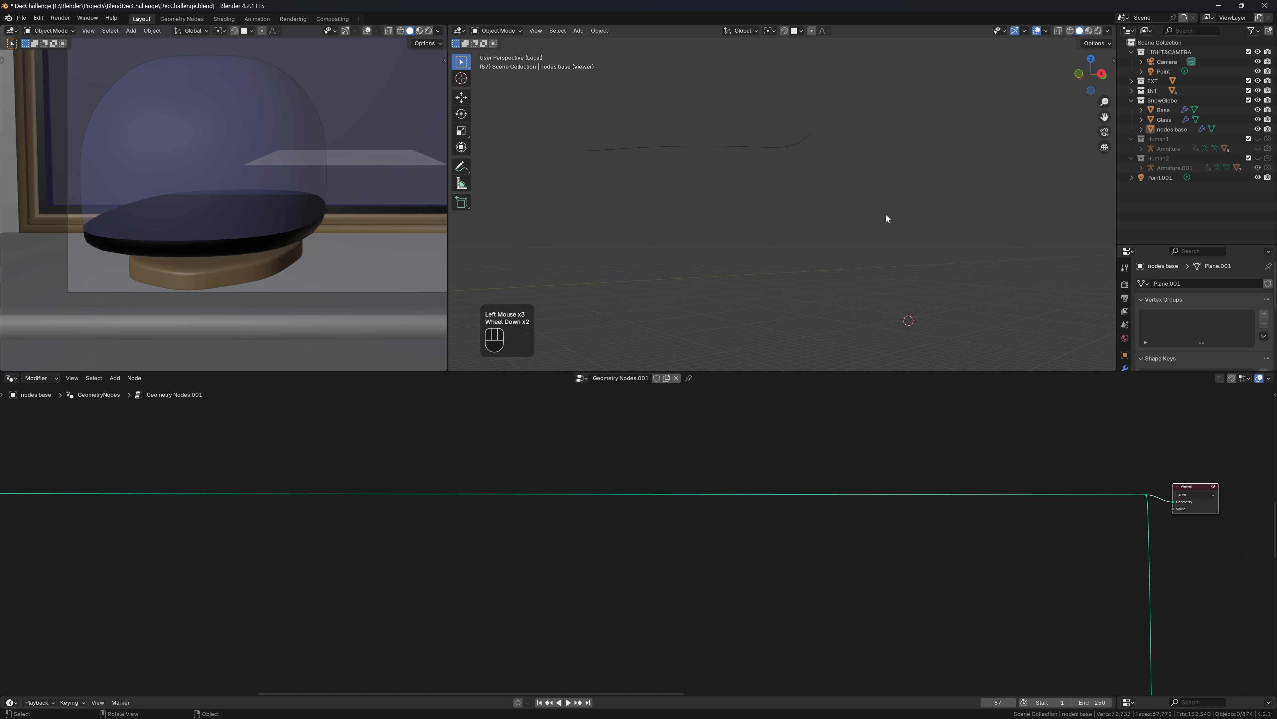
{"action": "middle_click_drag", "start_coordinate": [886, 217], "coordinate": [950, 250]}
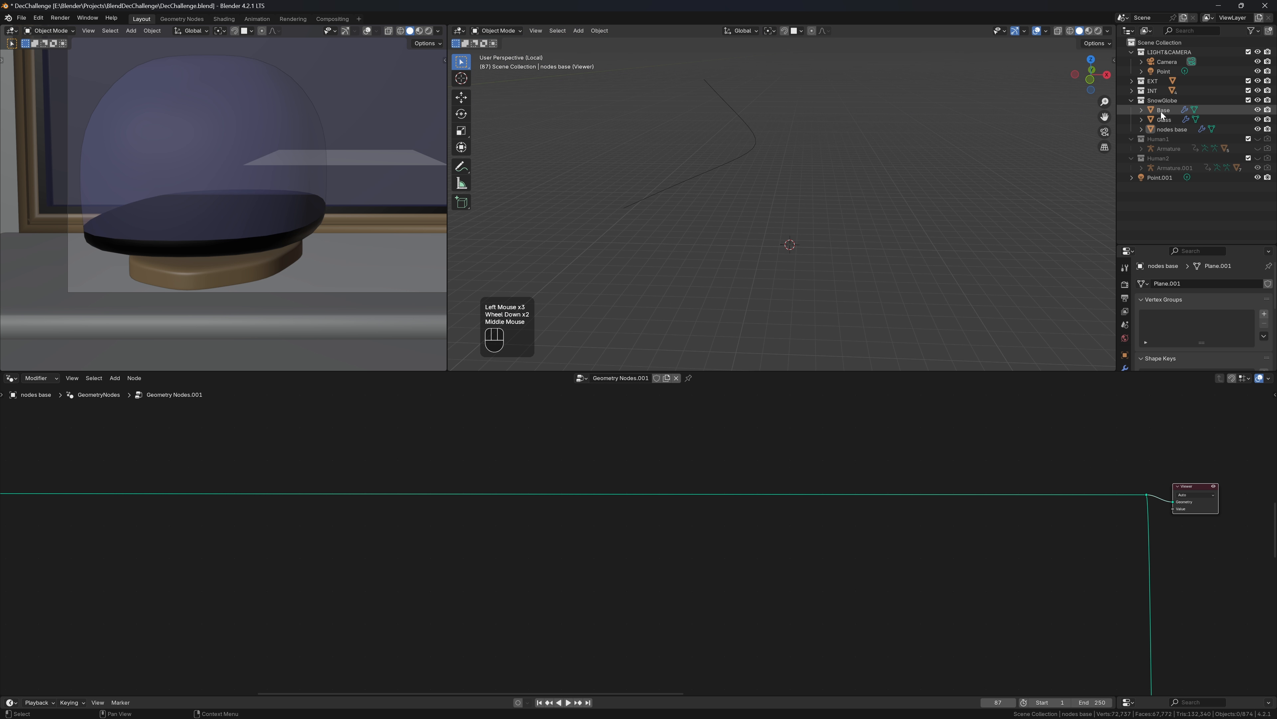
{"action": "left_click", "coordinate": [1160, 128]}
{"action": "middle_click_drag", "start_coordinate": [337, 478], "coordinate": [524, 499]}
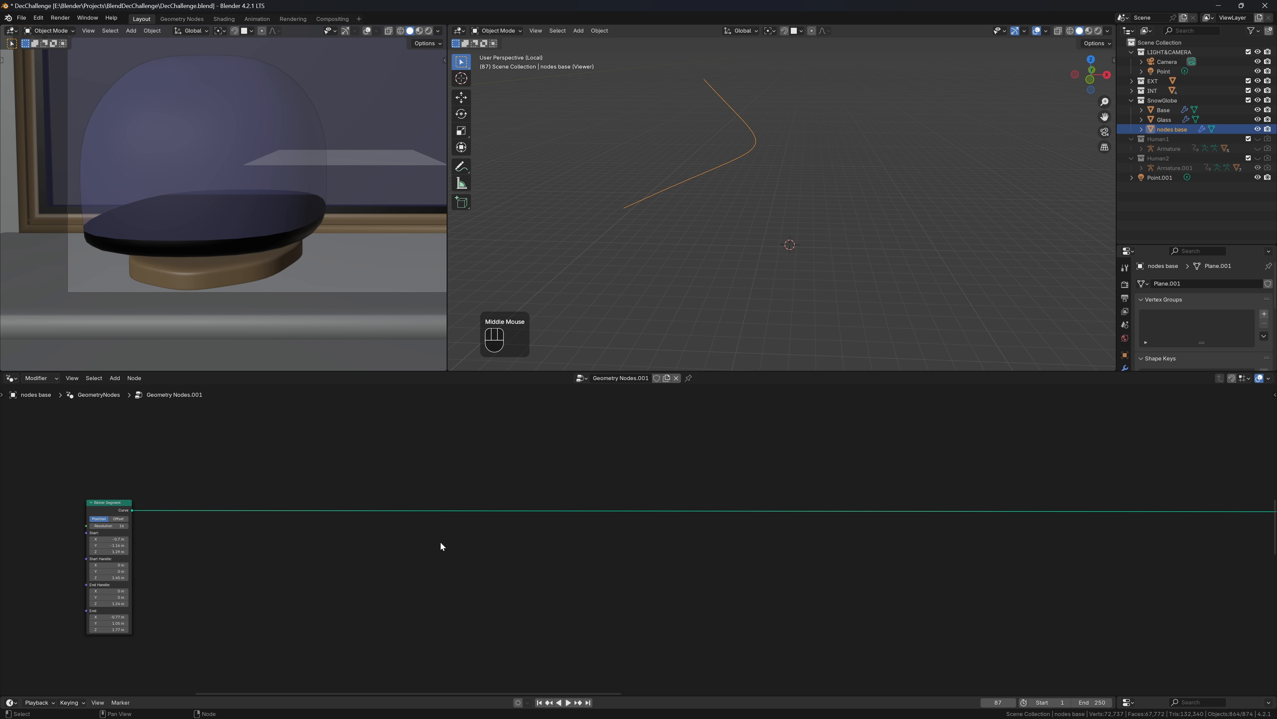
Insert an Instance on Points node into the Bezier curve link
{"action": "key", "text": "shift+a"}
{"action": "mouse_move", "coordinate": [440, 544]}
{"action": "type", "text": "ins"}
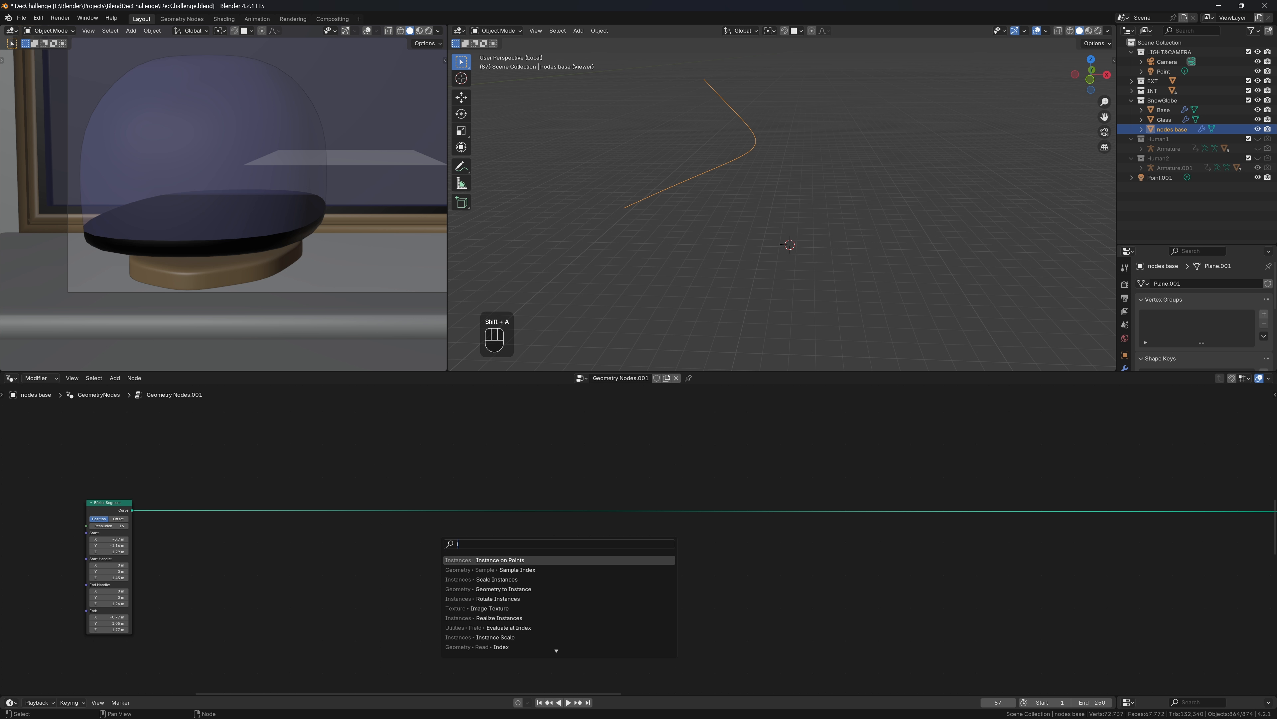
{"action": "key", "text": "Return"}
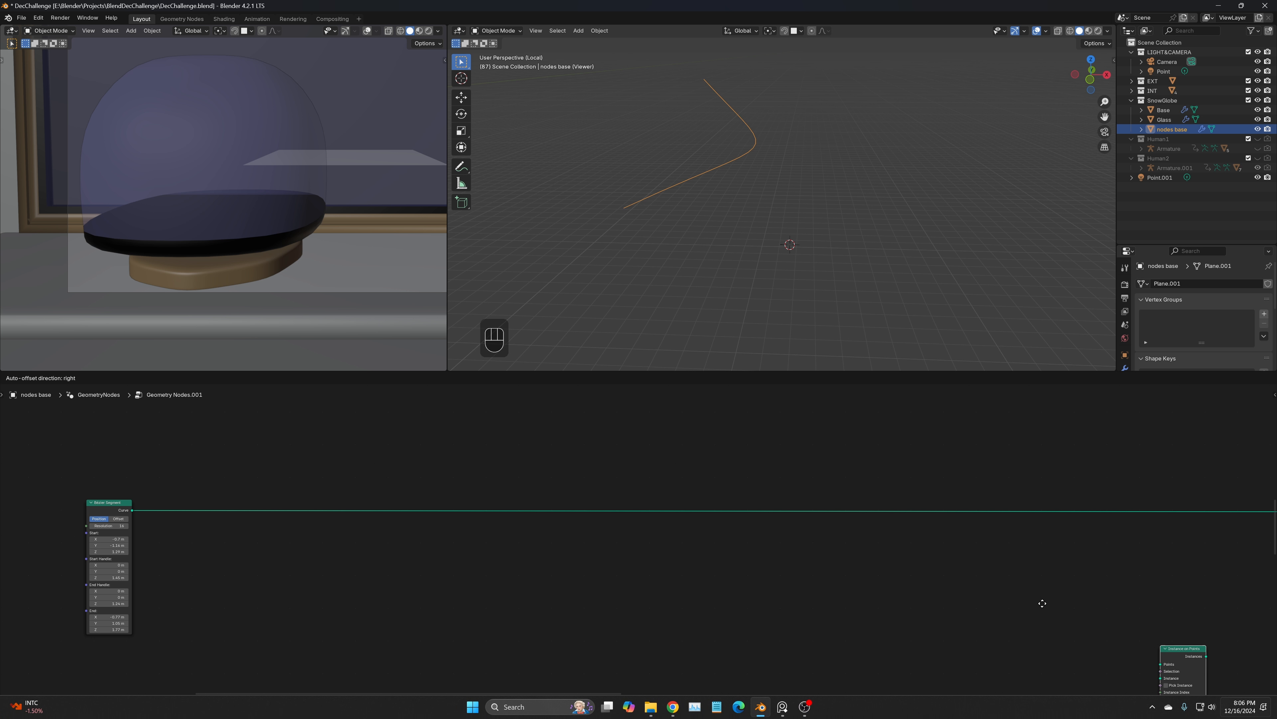
{"action": "left_click", "coordinate": [854, 500]}
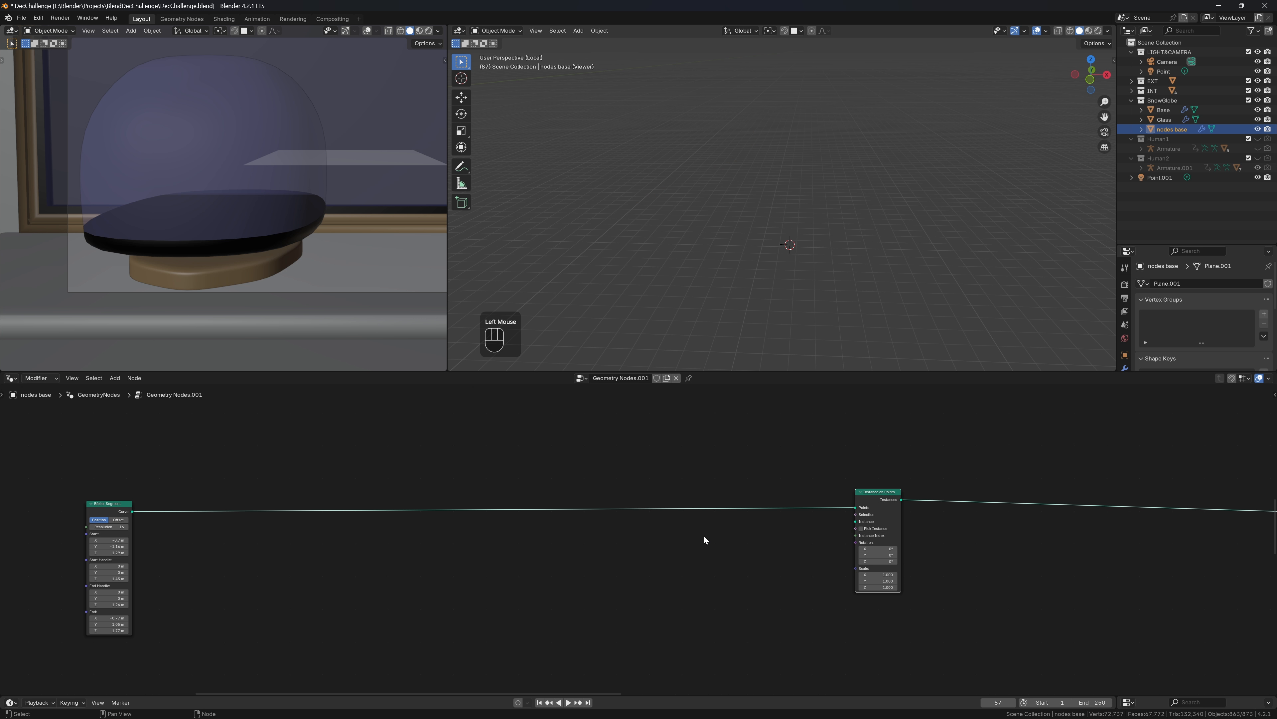
Connect a Curve Line node to the Instance input as the instanced post
{"action": "left_click_drag", "start_coordinate": [855, 520], "coordinate": [714, 540]}
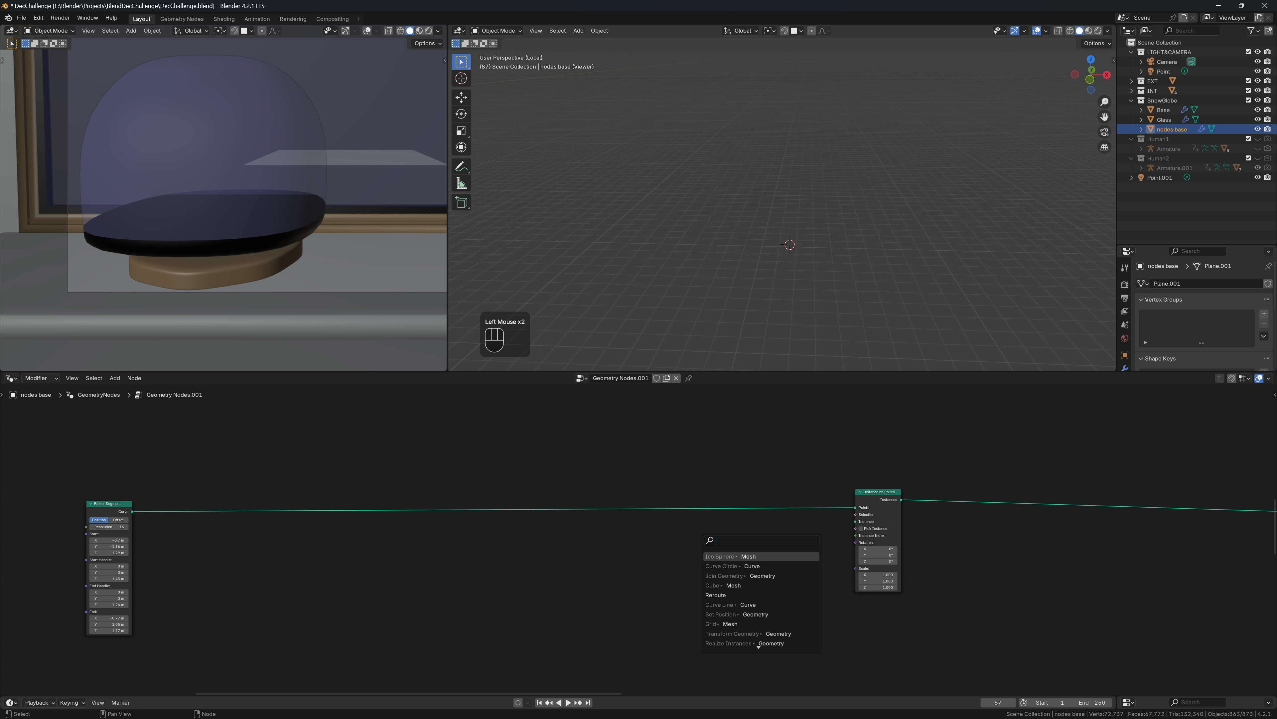
{"action": "type", "text": "lin"}
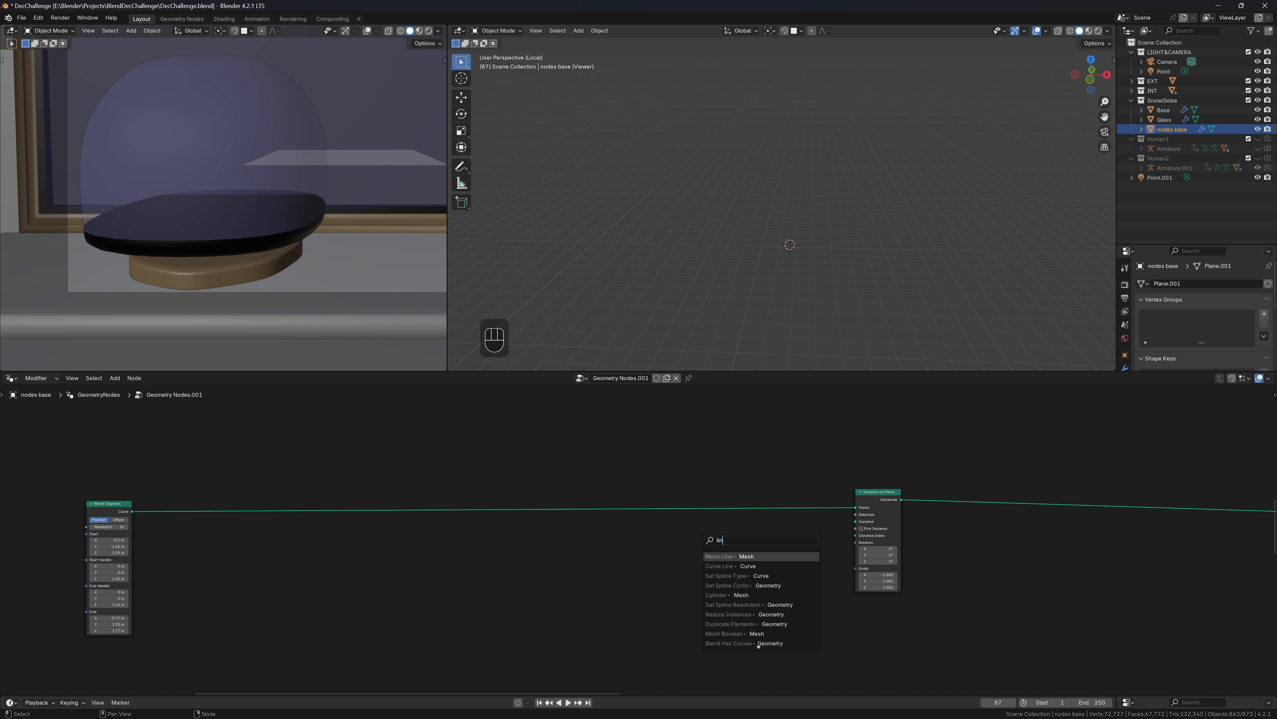
{"action": "left_click", "coordinate": [745, 566]}
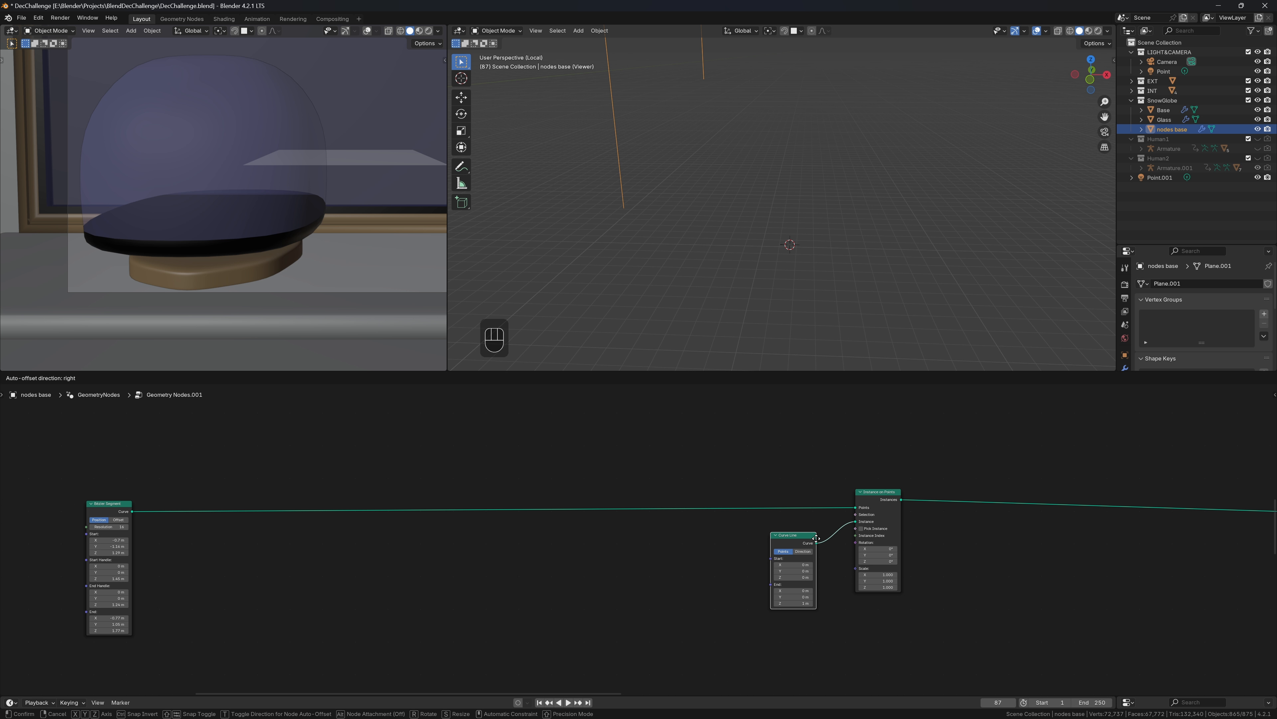
{"action": "left_click", "coordinate": [592, 570]}
Insert a Resample Curve node (10 points) before Instance on Points and tidy the nodes
{"action": "key", "text": "shift+a"}
{"action": "type", "text": "re"}
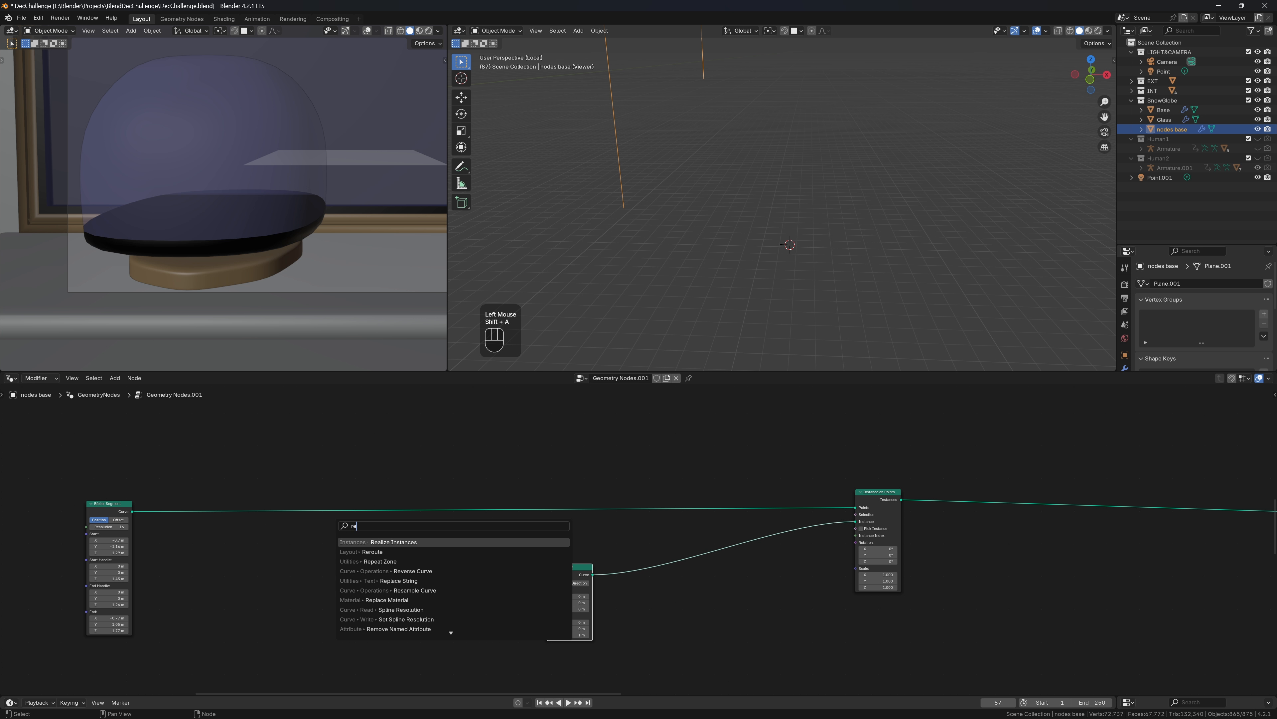
{"action": "scroll", "coordinate": [742, 160], "scroll_direction": "down", "scroll_amount": 3}
{"action": "middle_click_drag", "start_coordinate": [742, 160], "coordinate": [756, 219]}
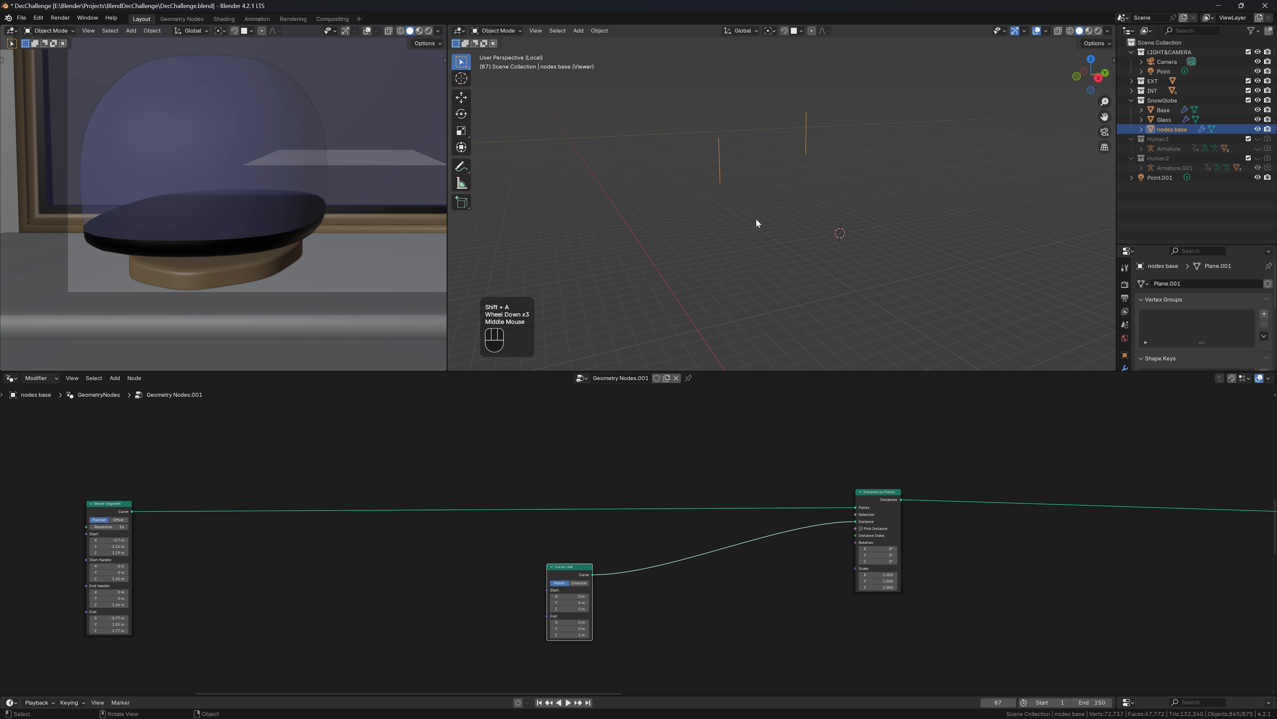
{"action": "scroll", "coordinate": [457, 506], "scroll_direction": "up", "scroll_amount": 1}
{"action": "key", "text": "shift+a"}
{"action": "type", "text": "res"}
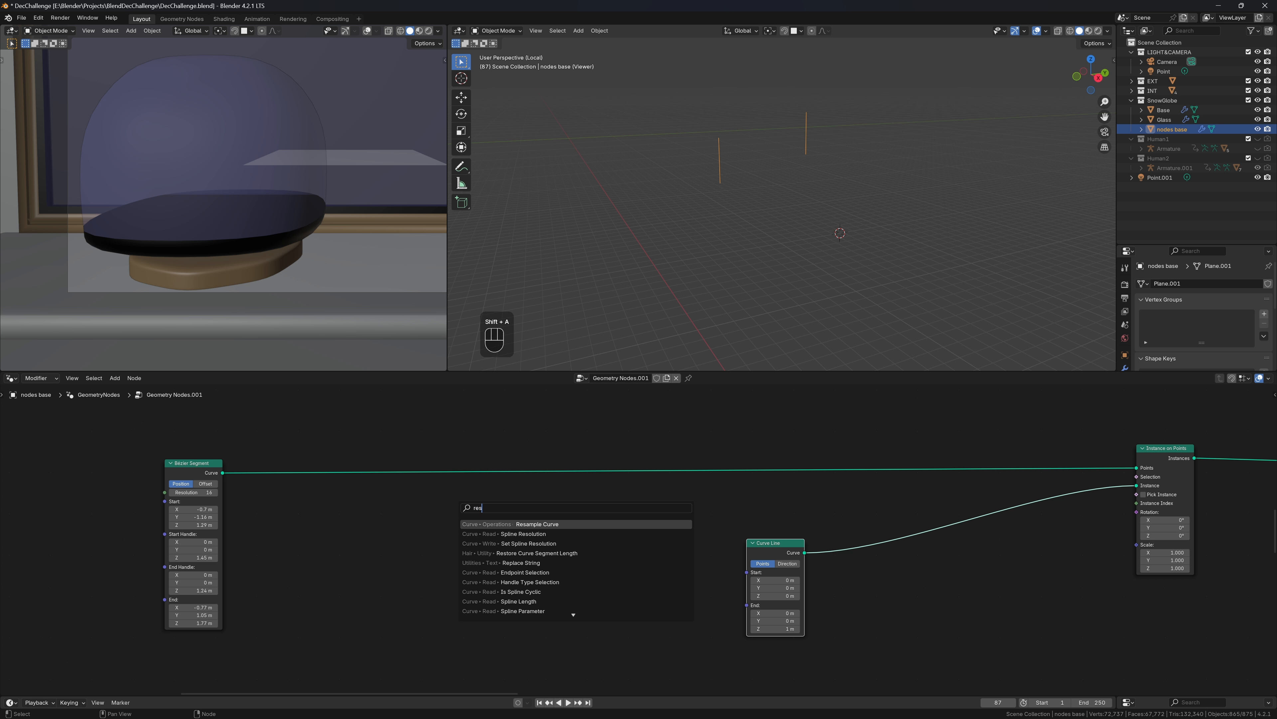
{"action": "key", "text": "Return"}
{"action": "left_click", "coordinate": [521, 455]}
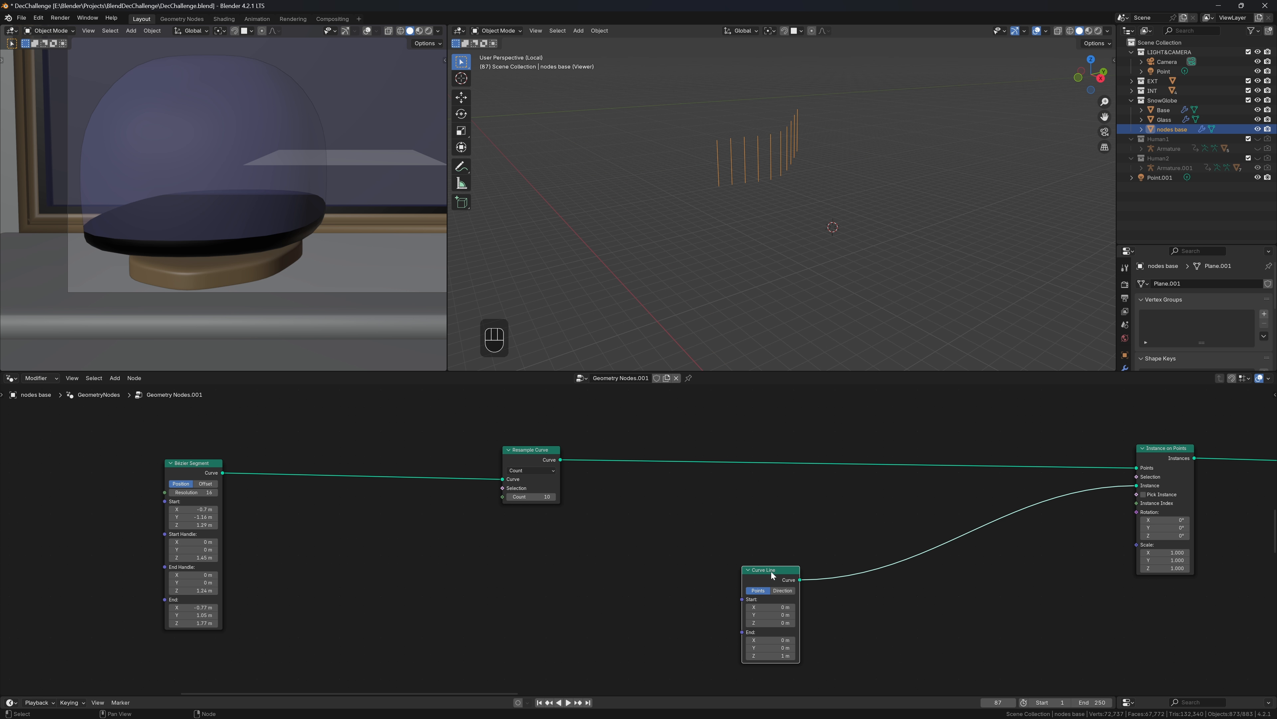
{"action": "left_click_drag", "start_coordinate": [773, 544], "coordinate": [568, 556]}
{"action": "left_click_drag", "start_coordinate": [1166, 474], "coordinate": [1168, 463]}
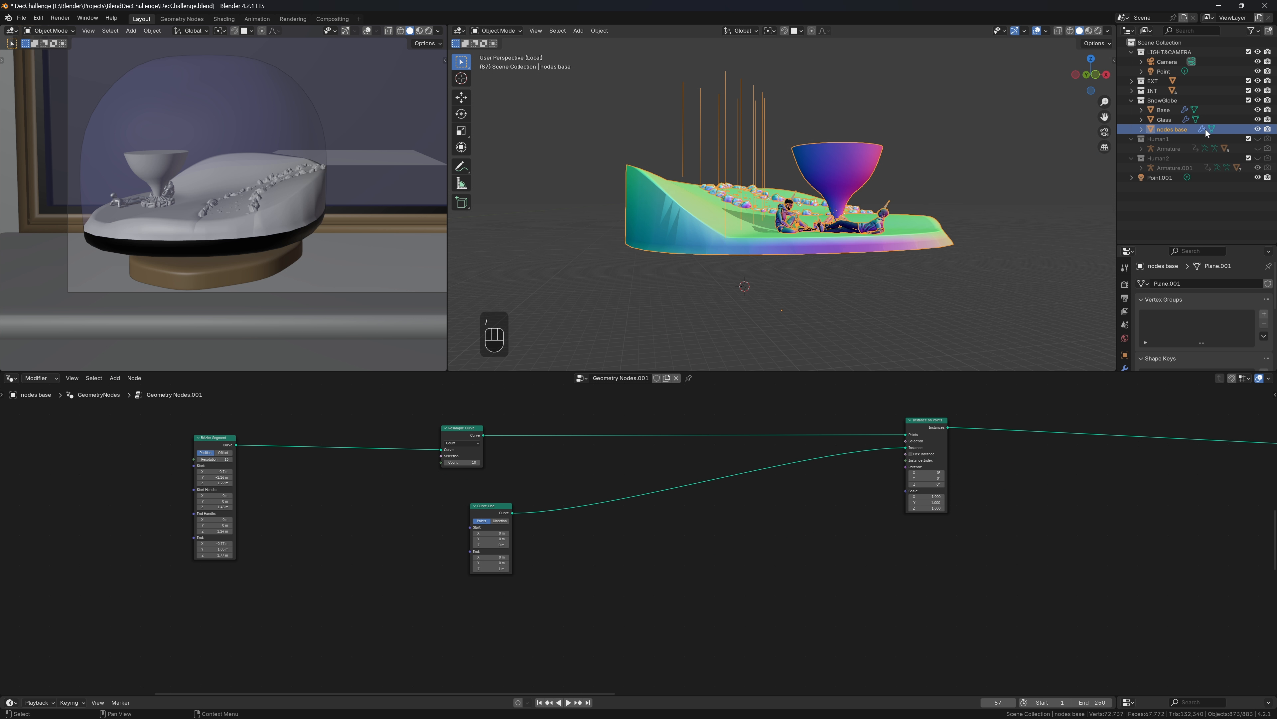
Isolate the snow globe, reselect the nodes base object and enable X-ray
{"action": "key", "text": "/"}
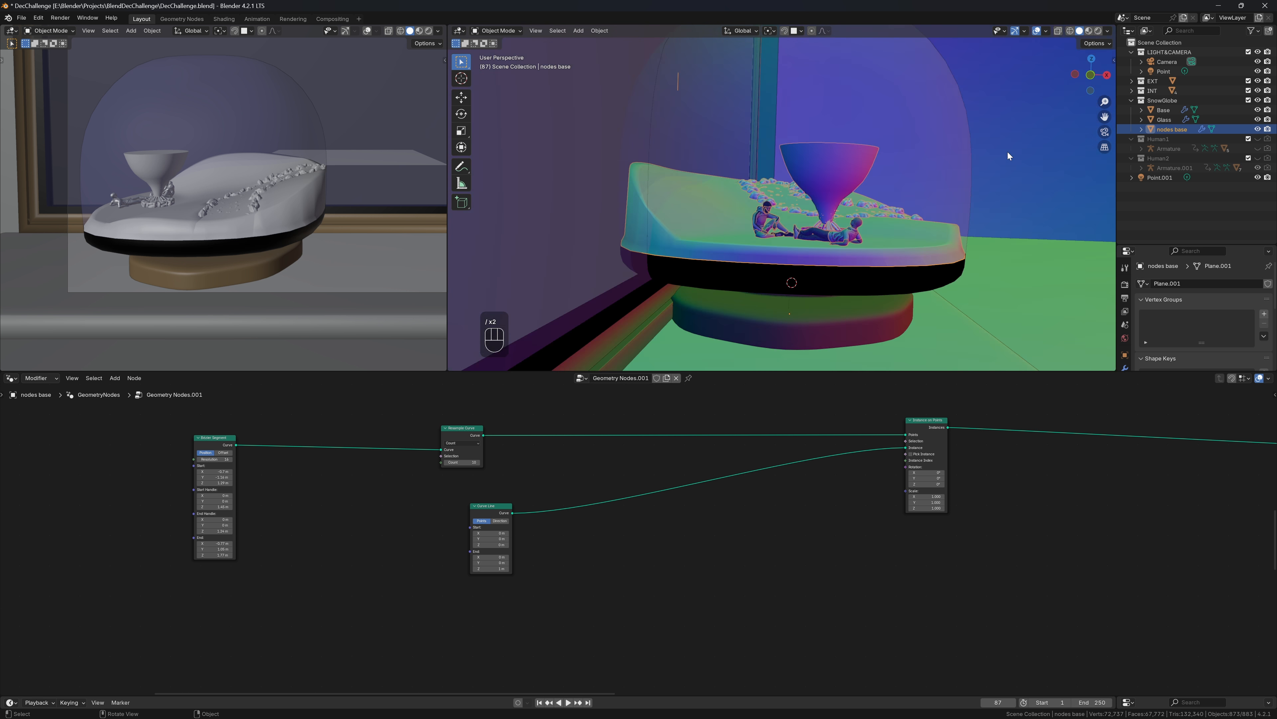
{"action": "left_click", "coordinate": [1172, 119], "text": "ctrl"}
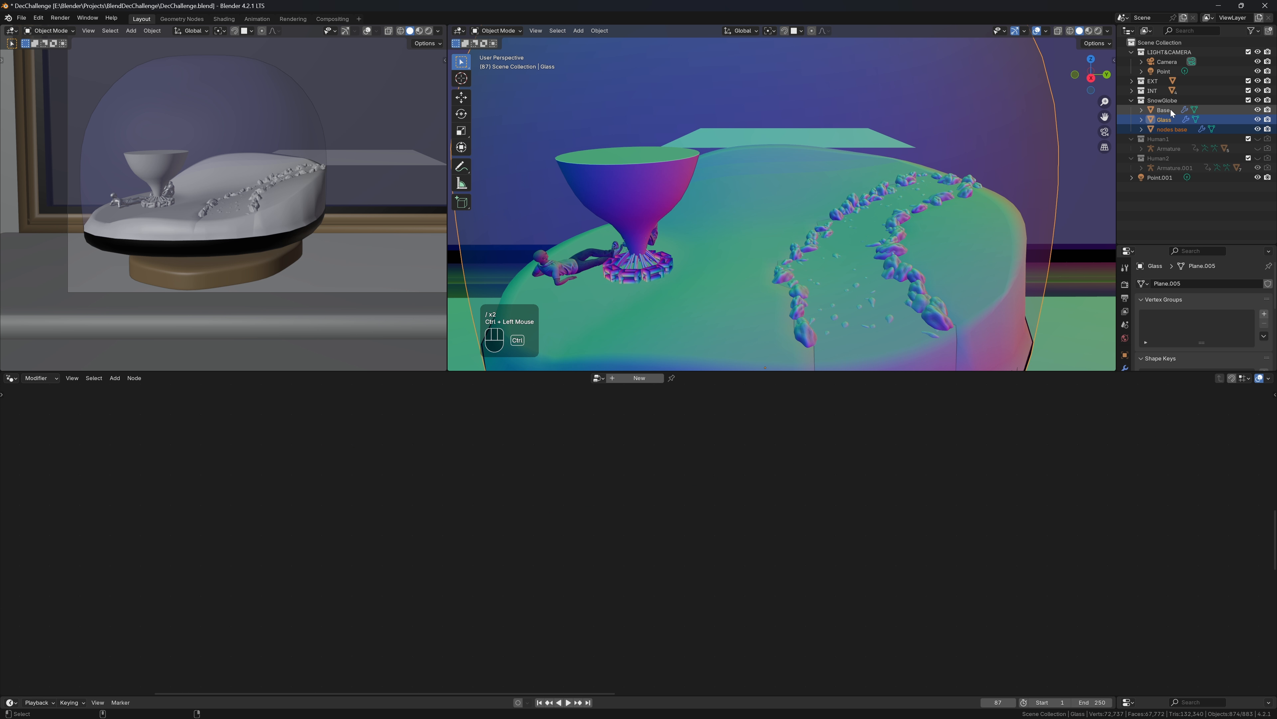
{"action": "key", "text": "slash"}
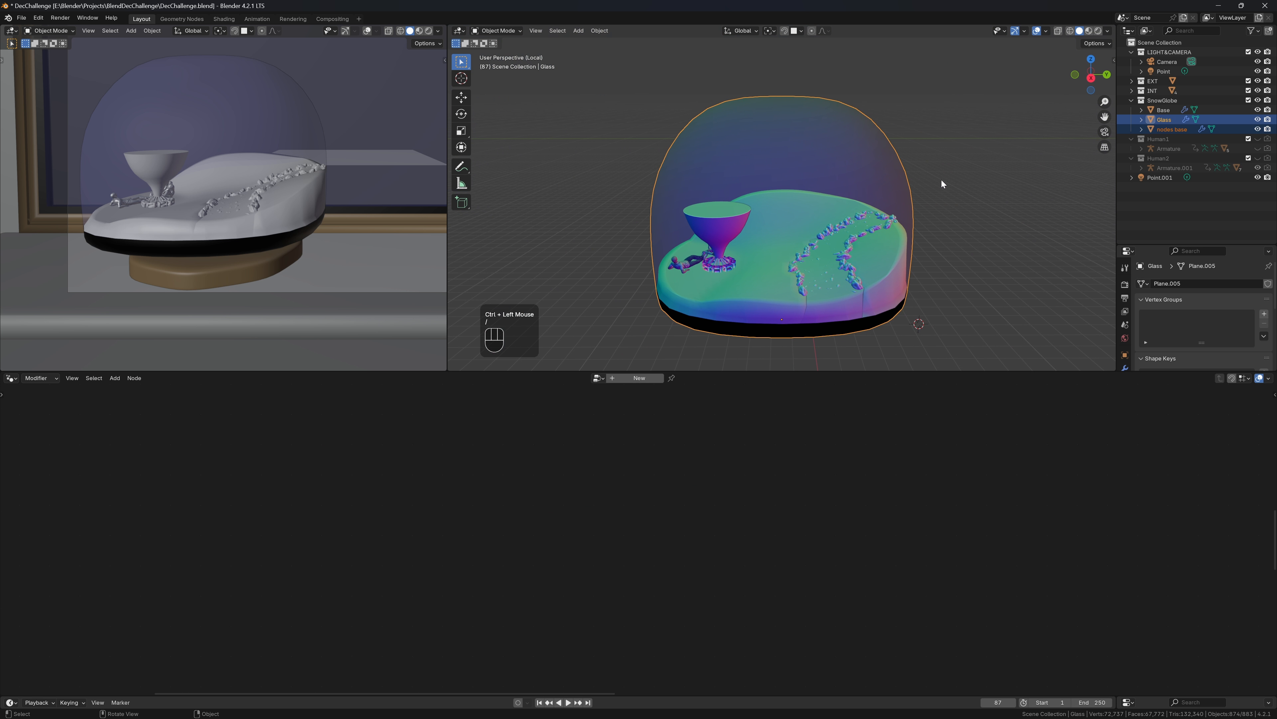
{"action": "middle_click_drag", "start_coordinate": [941, 180], "coordinate": [913, 189]}
{"action": "left_click", "coordinate": [1174, 139]}
{"action": "left_click", "coordinate": [1174, 131]}
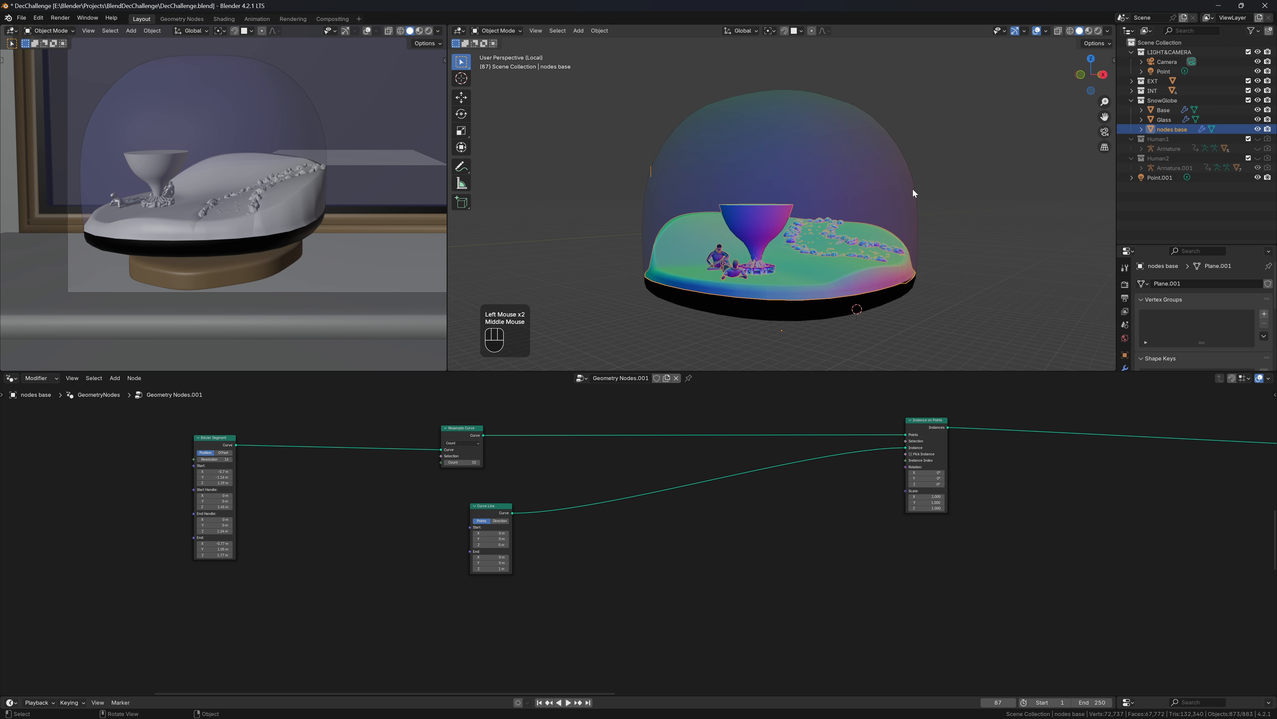
{"action": "left_click", "coordinate": [1059, 32]}
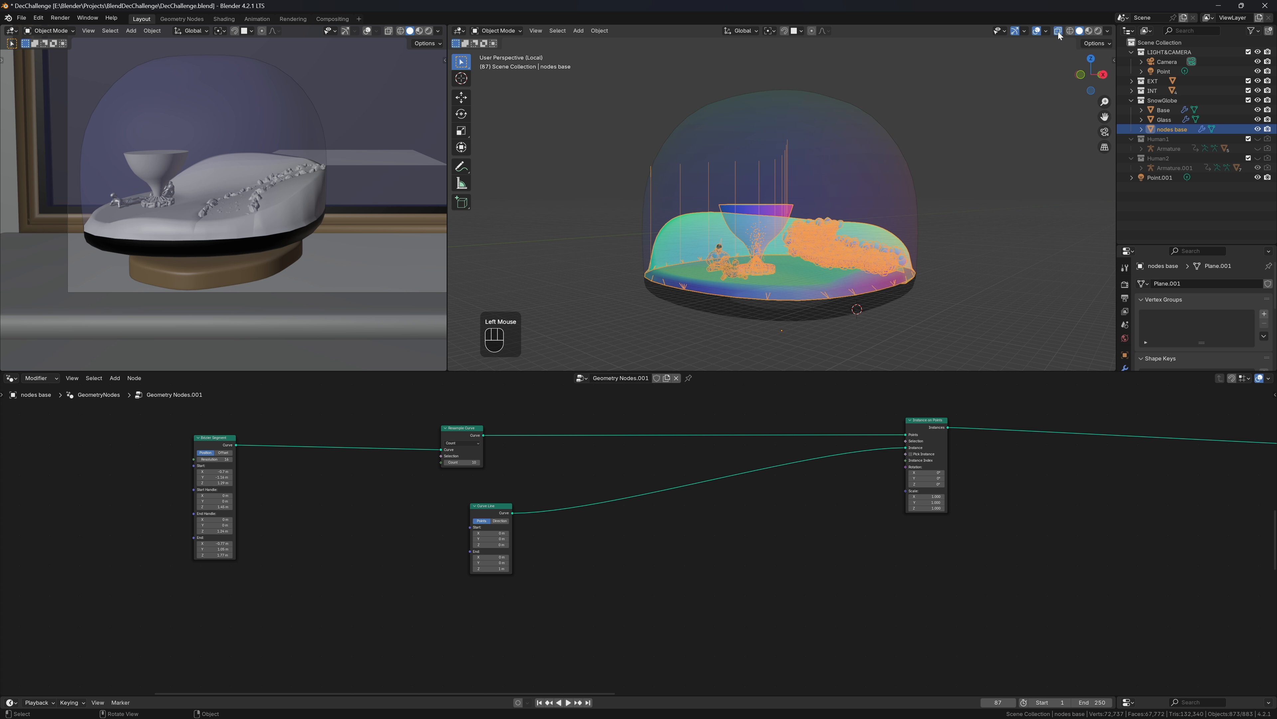
{"action": "middle_click_drag", "start_coordinate": [914, 154], "coordinate": [940, 194]}
{"action": "scroll", "coordinate": [545, 586], "scroll_direction": "up", "scroll_amount": 2}
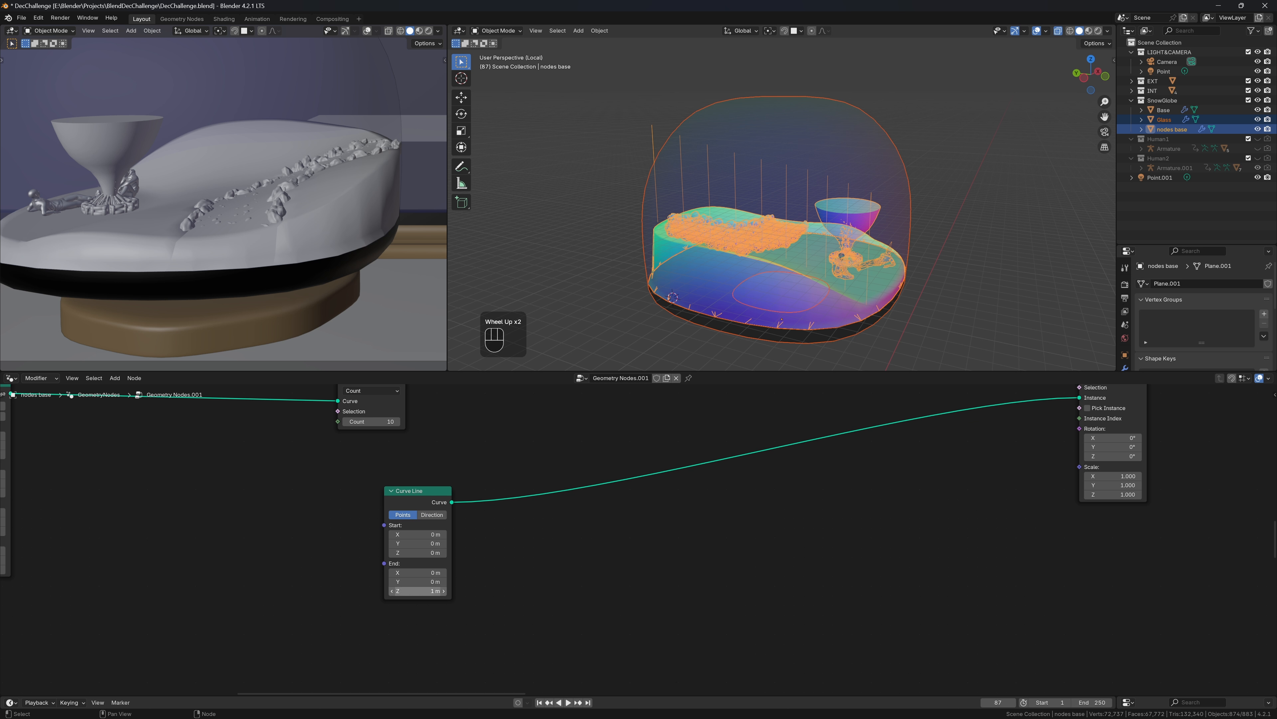
Set the Curve Line End Z to 0.5 m to shorten the posts
{"action": "left_click", "coordinate": [417, 590]}
{"action": "type", "text": ".5"}
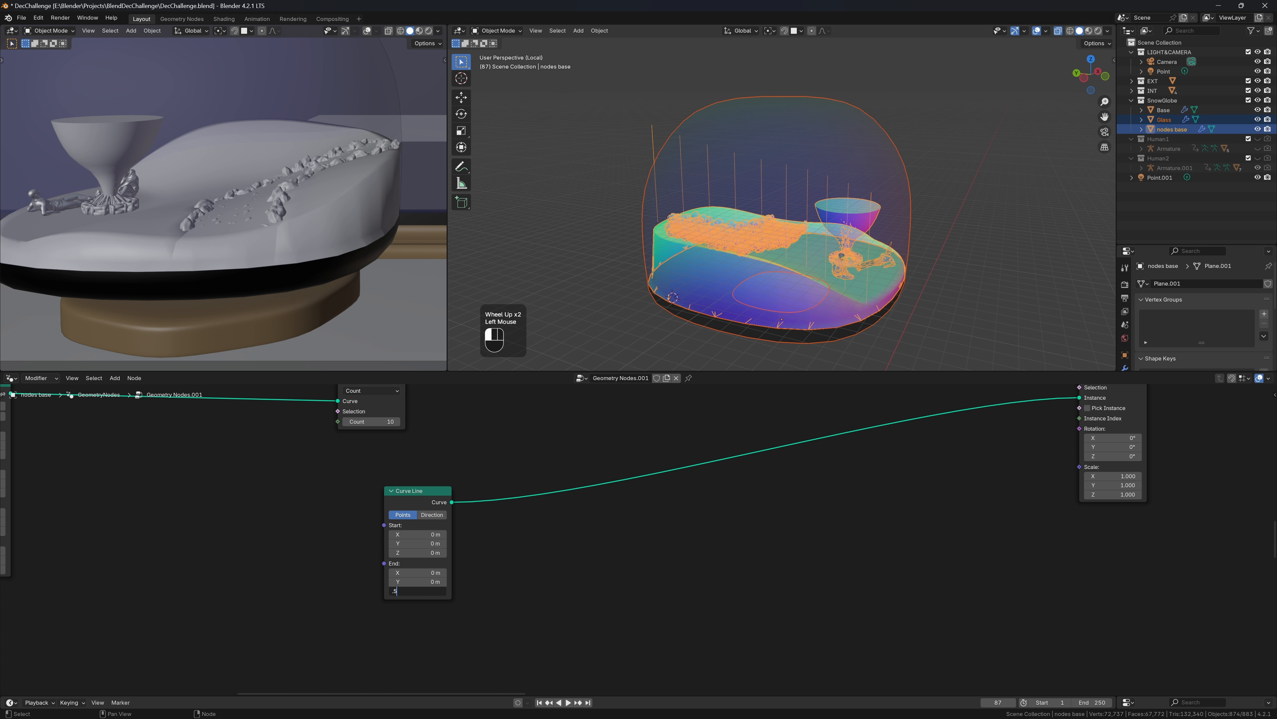
{"action": "key", "text": "Return"}
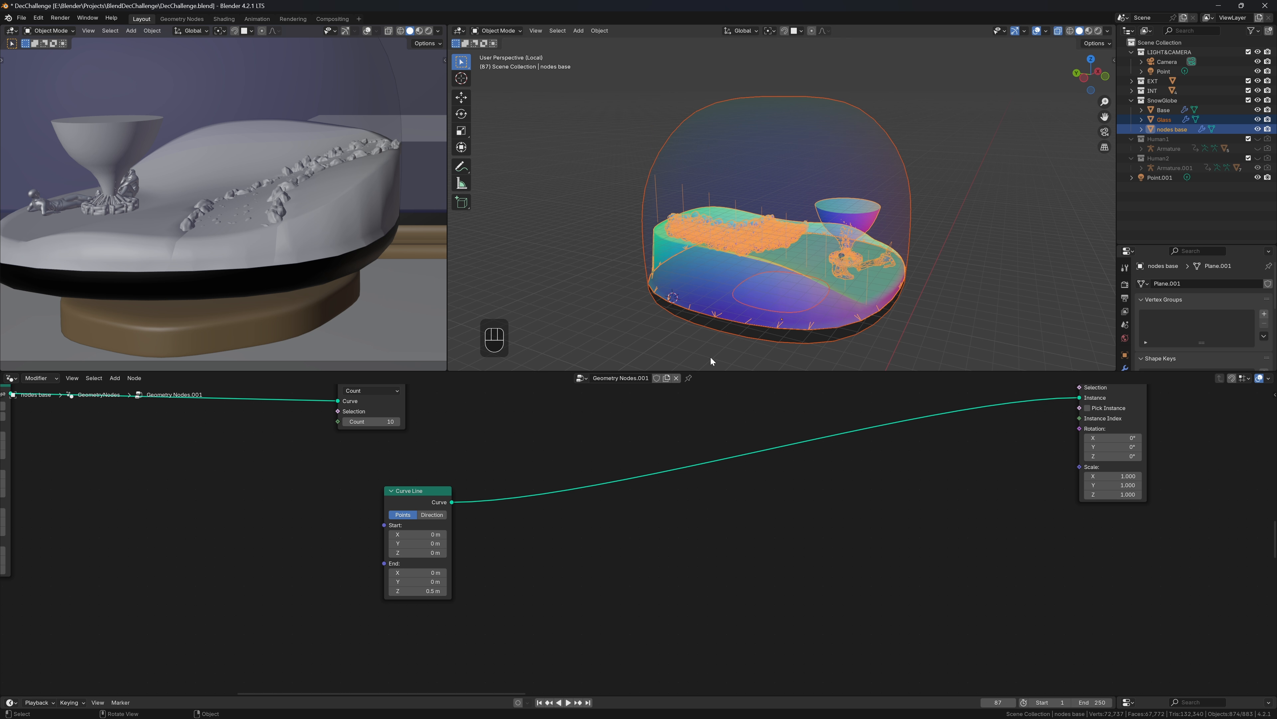
Enter Edit Mode on the Glass dome, select a vertical loop and switch to face select
{"action": "middle_click_drag", "start_coordinate": [946, 242], "coordinate": [924, 256]}
{"action": "scroll", "coordinate": [918, 231], "scroll_direction": "down", "scroll_amount": 2}
{"action": "key", "text": "Tab"}
{"action": "left_click", "coordinate": [923, 256]}
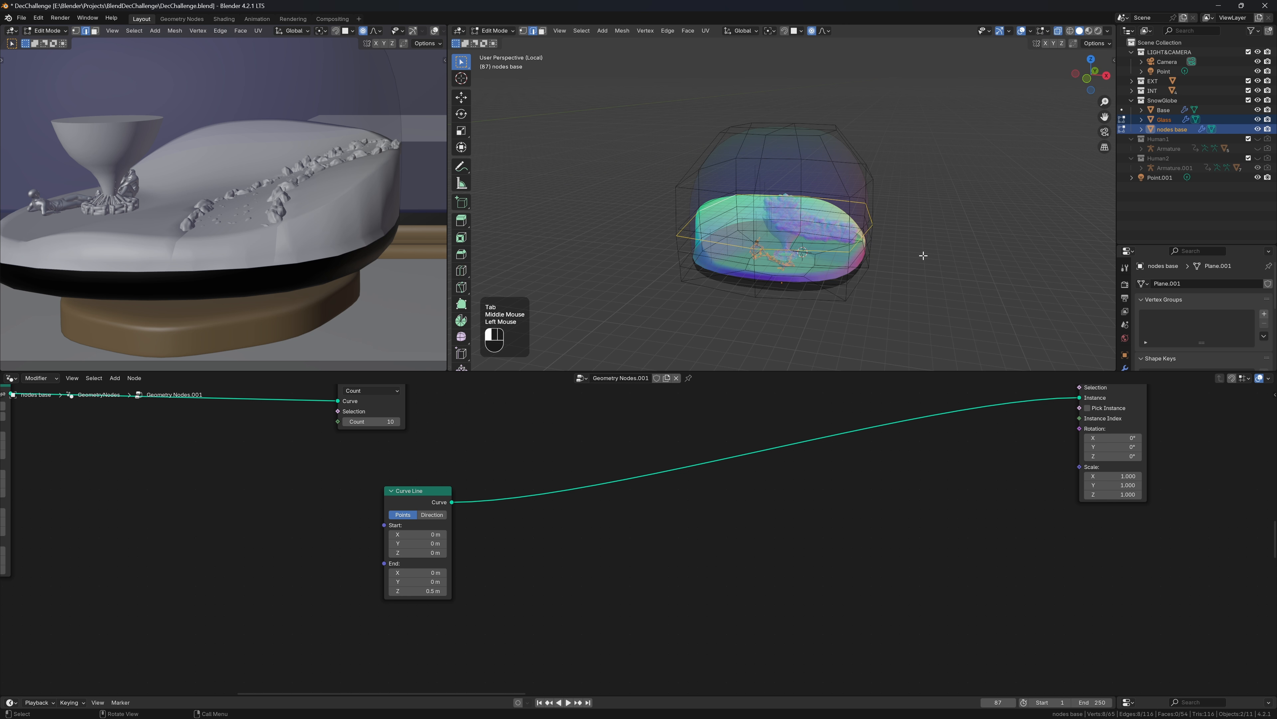
{"action": "double_click", "coordinate": [782, 127]}
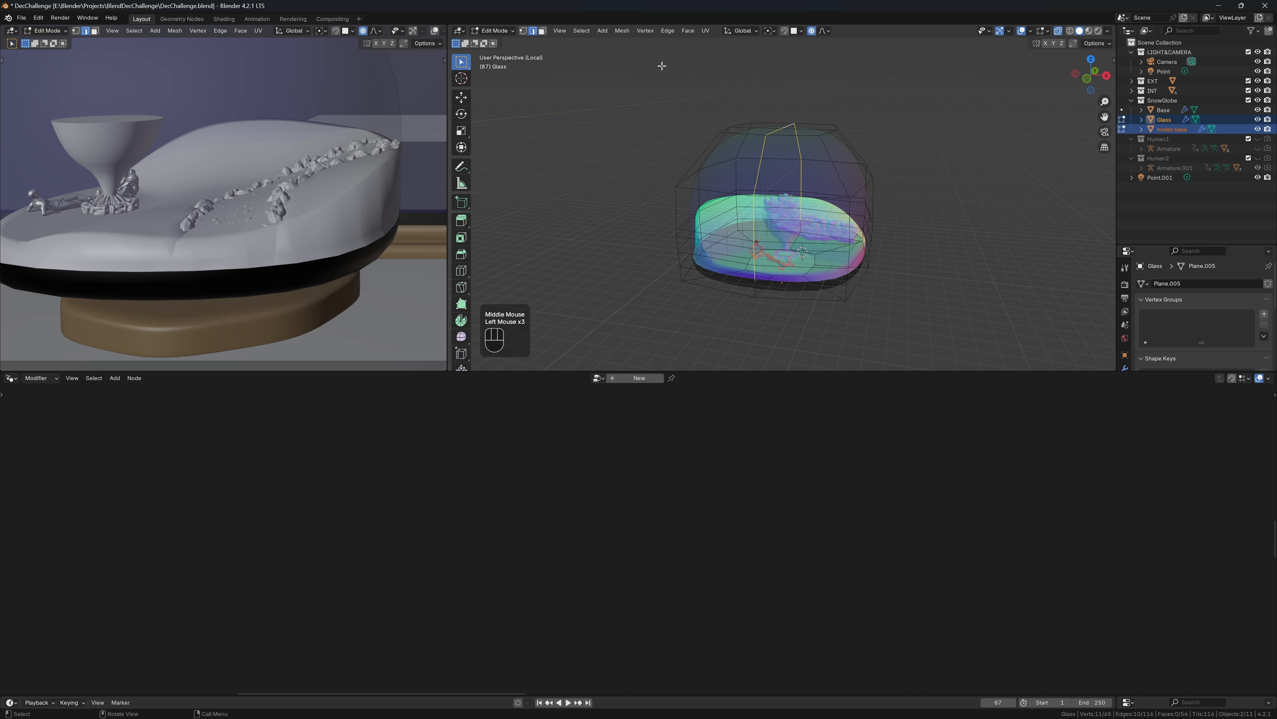
{"action": "left_click", "coordinate": [541, 32]}
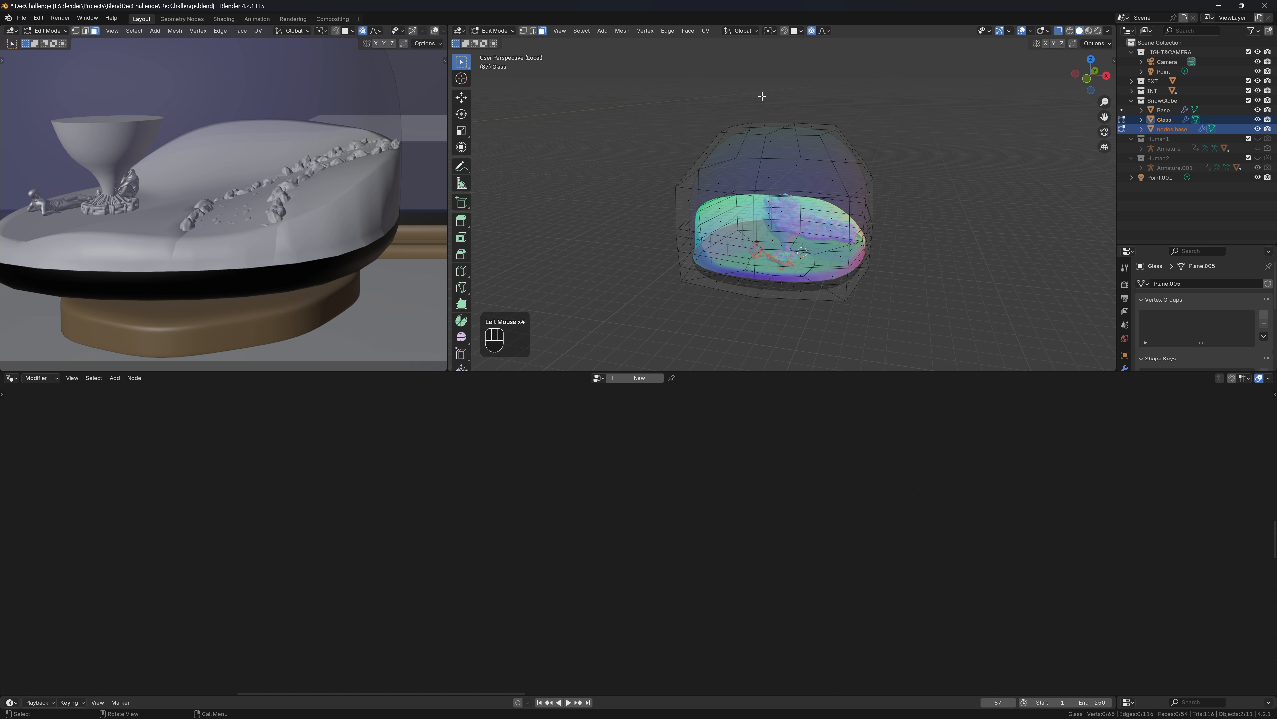
With see-through display off, box-select the four top faces of the Glass dome
{"action": "double_click", "coordinate": [786, 126]}
{"action": "middle_click_drag", "start_coordinate": [782, 133], "coordinate": [778, 208]}
{"action": "left_click", "coordinate": [924, 173]}
{"action": "key", "text": "Escape"}
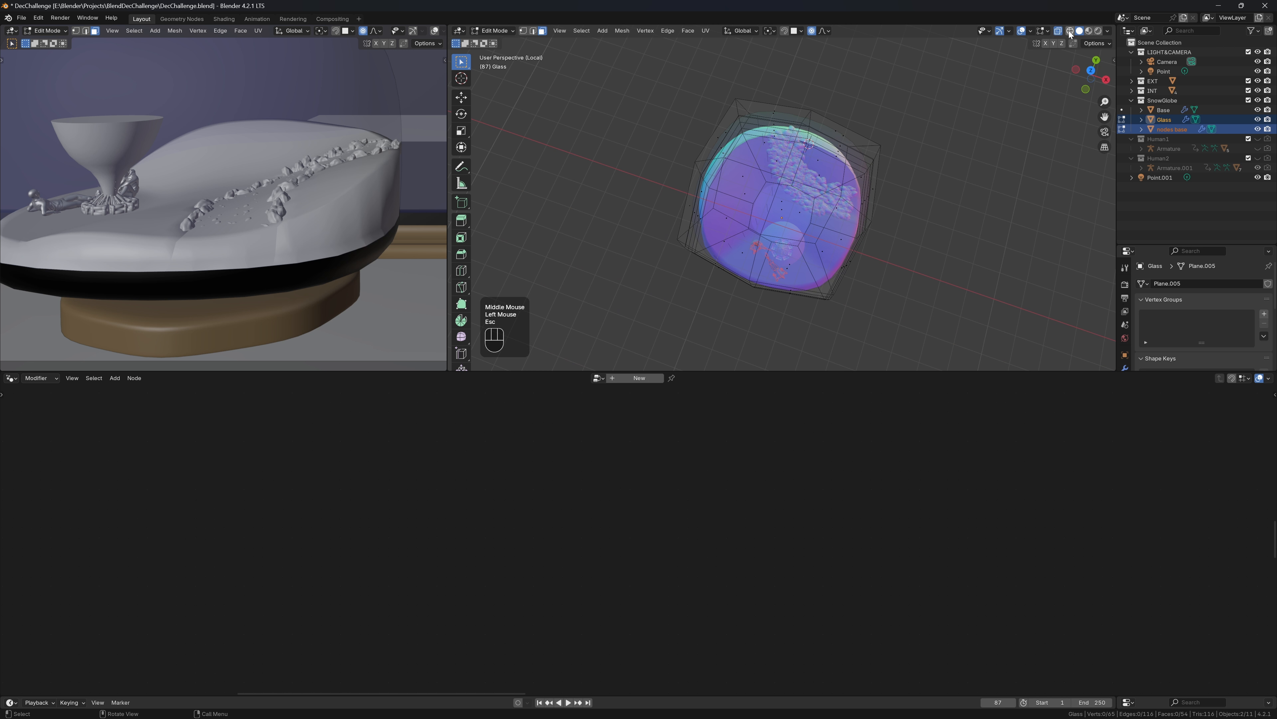
{"action": "left_click", "coordinate": [1059, 30]}
{"action": "left_click_drag", "start_coordinate": [760, 162], "coordinate": [805, 201]}
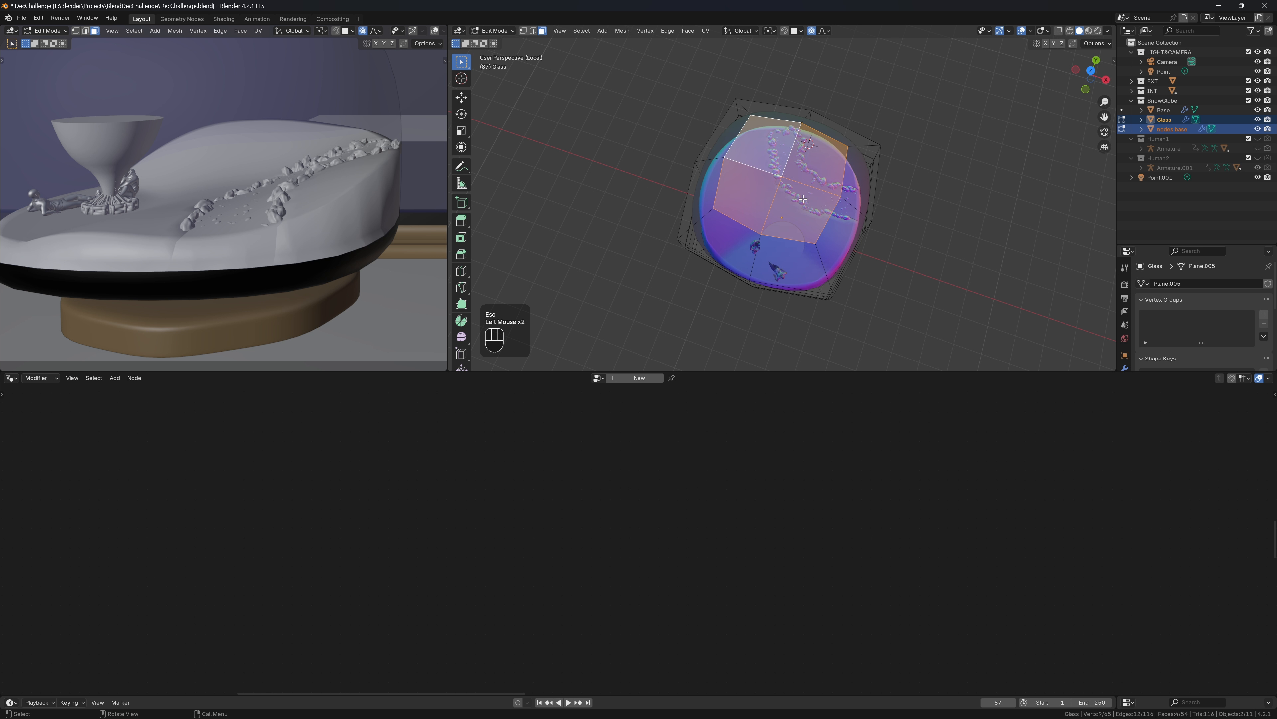
{"action": "scroll", "coordinate": [821, 226], "scroll_direction": "down", "scroll_amount": 1}
{"action": "middle_click_drag", "start_coordinate": [823, 232], "coordinate": [851, 149]}
Grow the selection to the upper band, raise it about 0.31 m along Z, and reselect nodes base
{"action": "key", "text": "ctrl+KP_Add"}
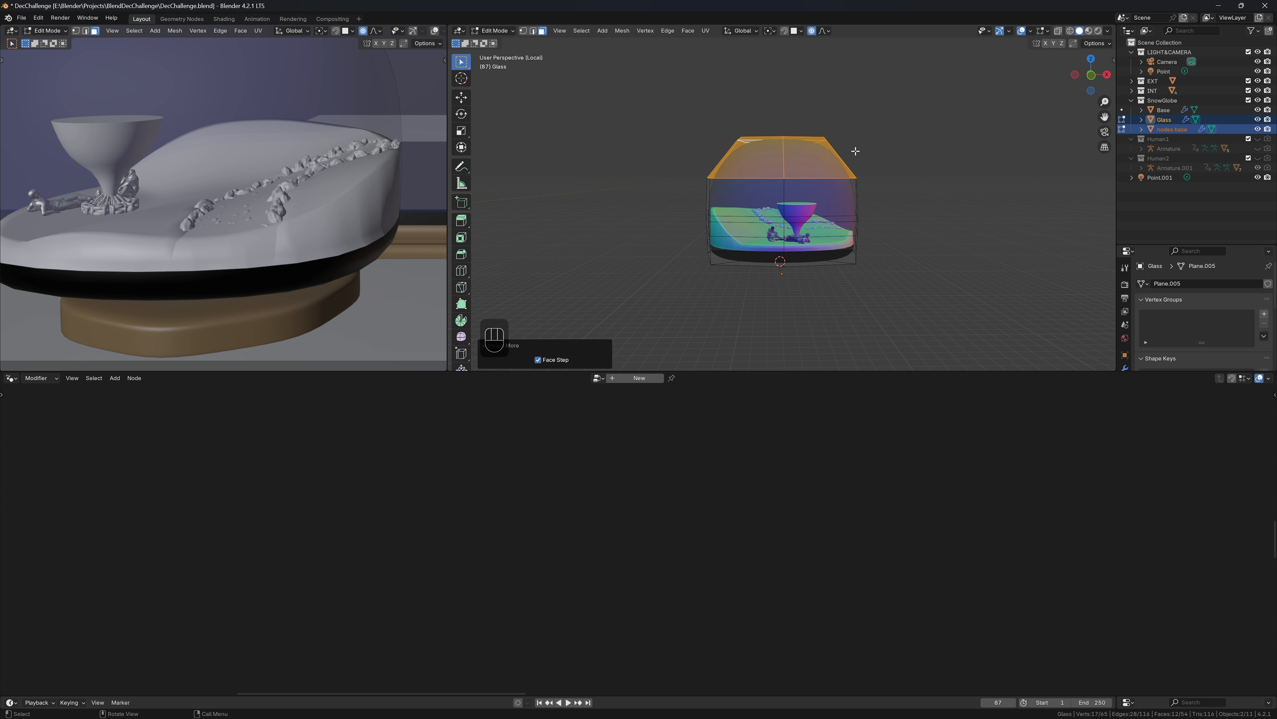
{"action": "key", "text": "g"}
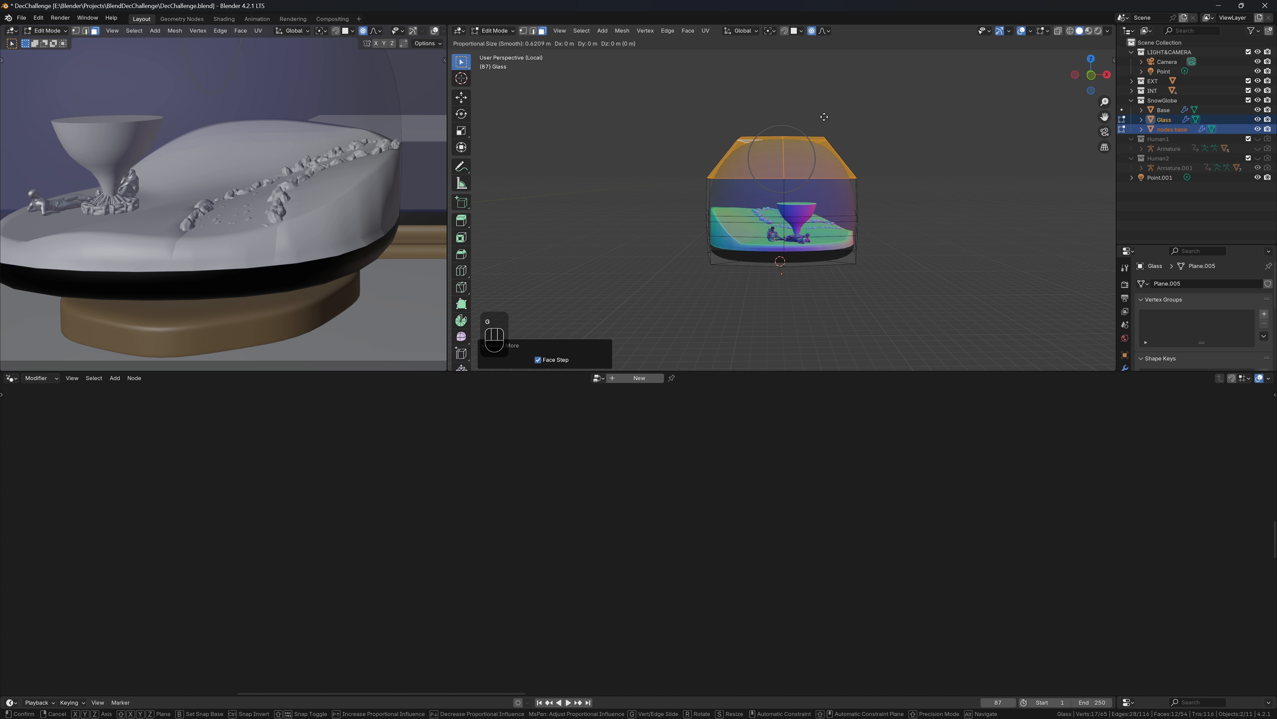
{"action": "key", "text": "z"}
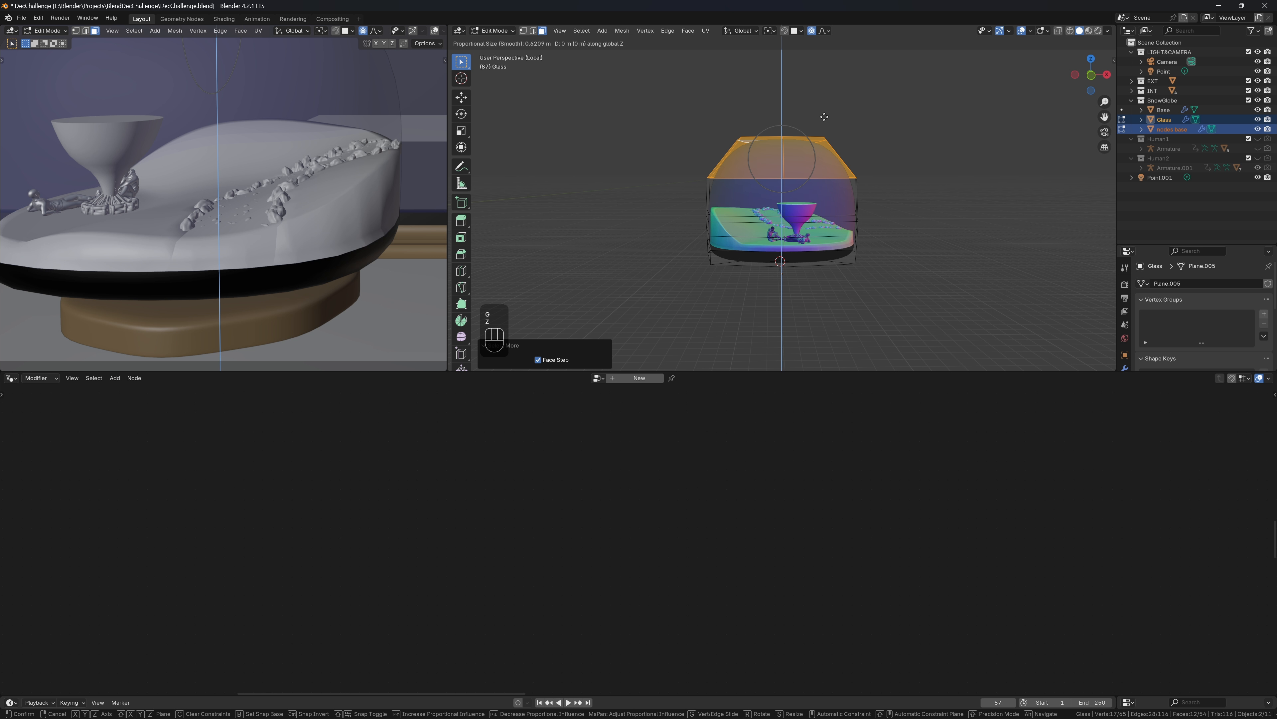
{"action": "left_click", "coordinate": [823, 99]}
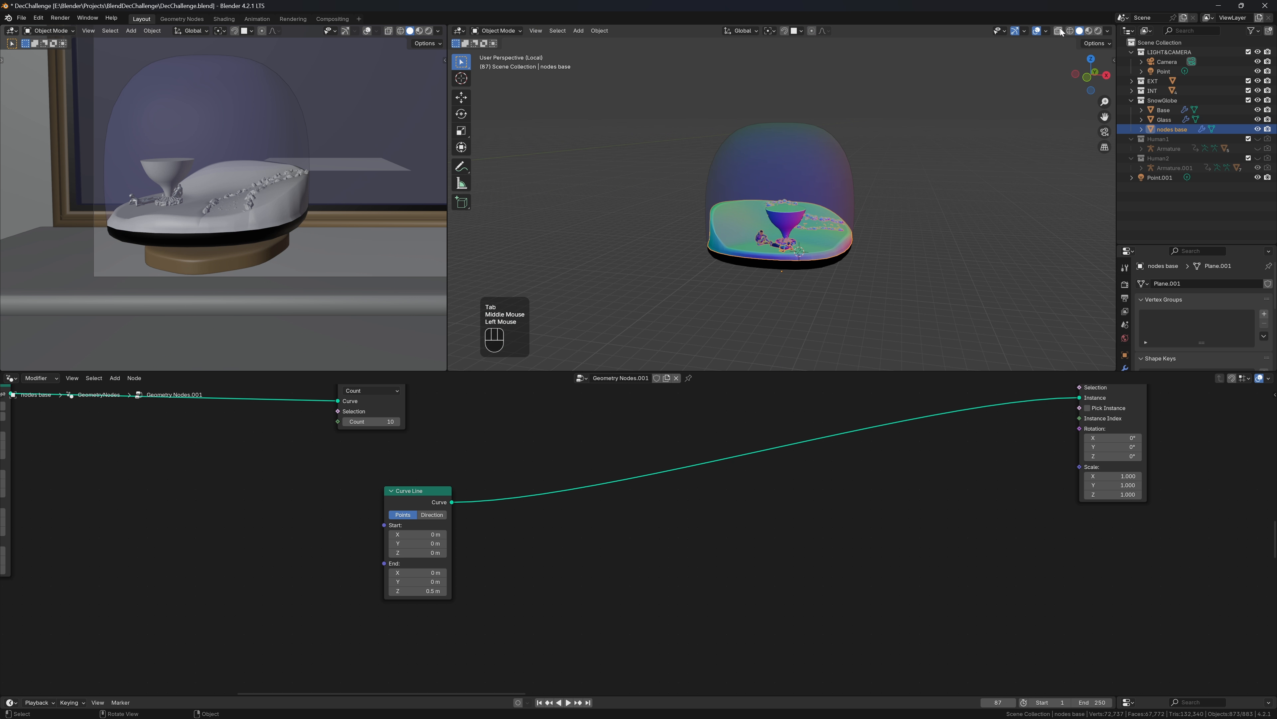
{"action": "left_click", "coordinate": [781, 216]}
Set the Curve Line End Z back to 1 m and shift the Curve Line node left
{"action": "scroll", "coordinate": [782, 216], "scroll_direction": "up", "scroll_amount": 3}
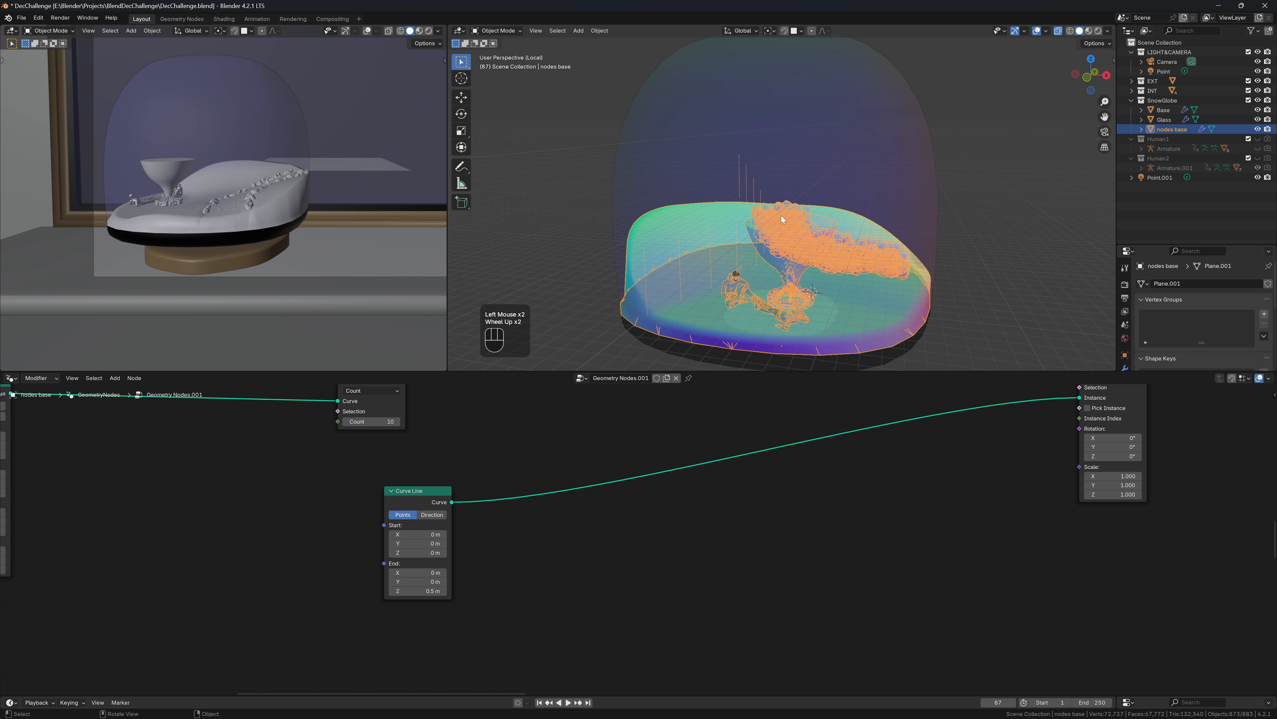
{"action": "left_click", "coordinate": [432, 588]}
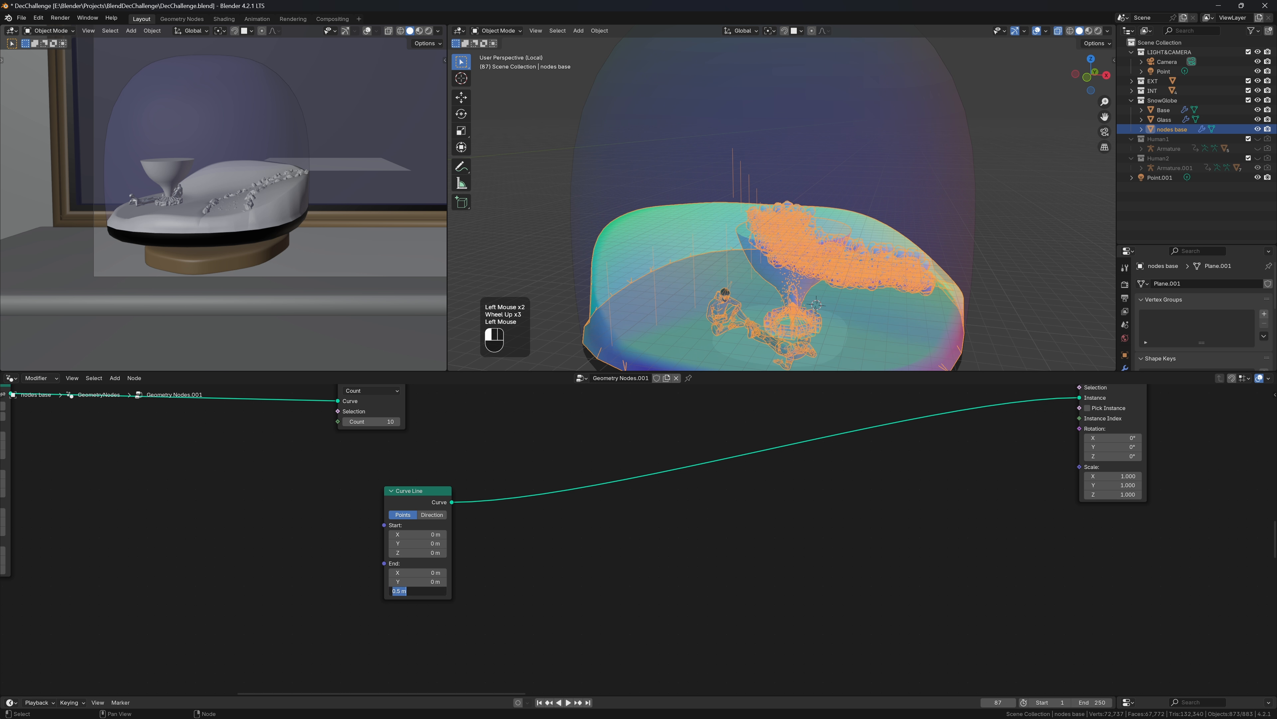
{"action": "type", "text": "1"}
{"action": "key", "text": "Return"}
{"action": "mouse_move", "coordinate": [799, 212]}
{"action": "middle_mouse_down"}
{"action": "mouse_move", "coordinate": [736, 213]}
{"action": "mouse_move", "coordinate": [811, 228]}
{"action": "mouse_move", "coordinate": [785, 220]}
{"action": "middle_mouse_up"}
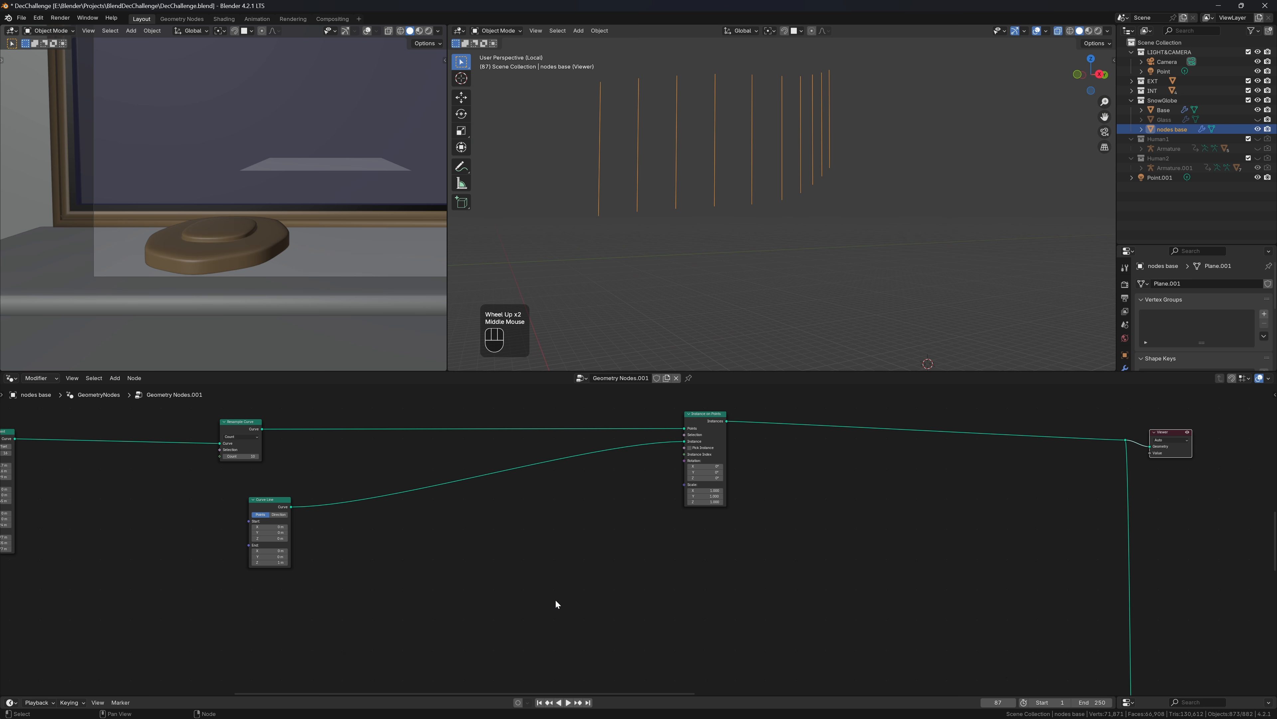
{"action": "scroll", "coordinate": [556, 602], "scroll_direction": "up", "scroll_amount": 2}
{"action": "middle_click_drag", "start_coordinate": [556, 602], "coordinate": [838, 599]}
{"action": "left_click_drag", "start_coordinate": [561, 503], "coordinate": [439, 510]}
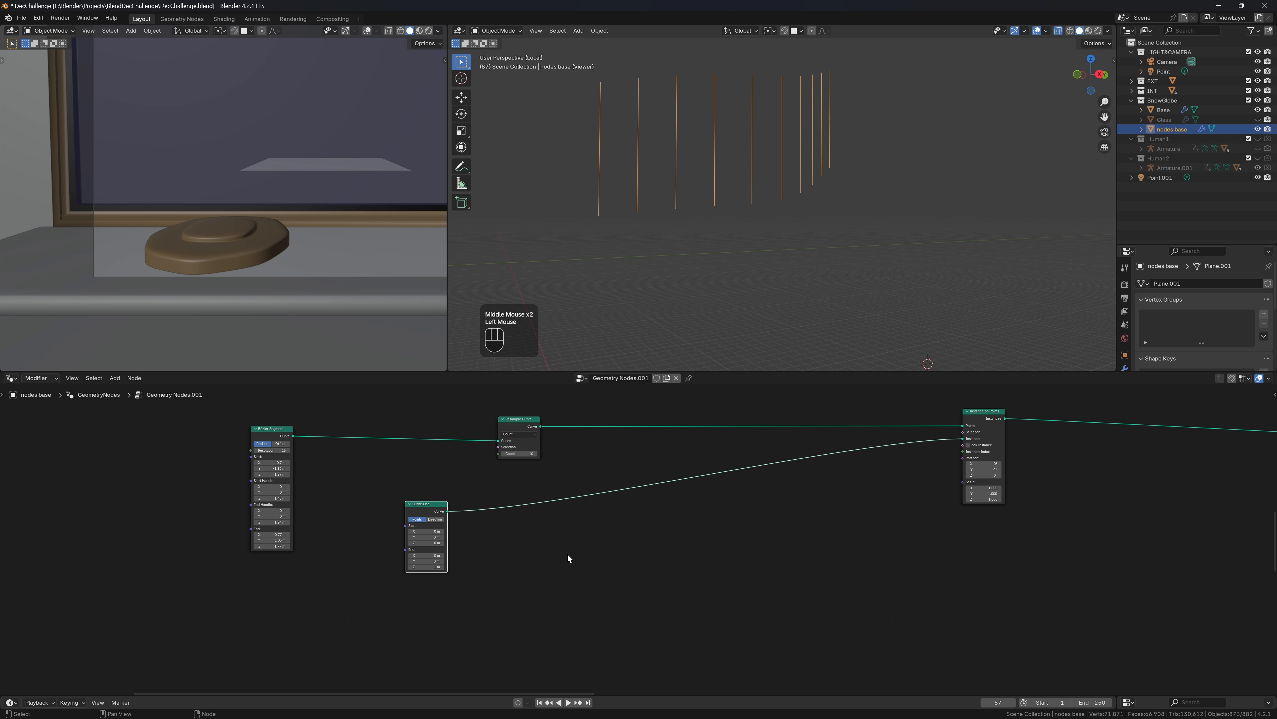
Save the file and insert a Curve to Mesh node into the Curve Line link
{"action": "scroll", "coordinate": [567, 553], "scroll_direction": "up", "scroll_amount": 2}
{"action": "middle_click_drag", "start_coordinate": [579, 555], "coordinate": [611, 599]}
{"action": "key", "text": "ctrl+s"}
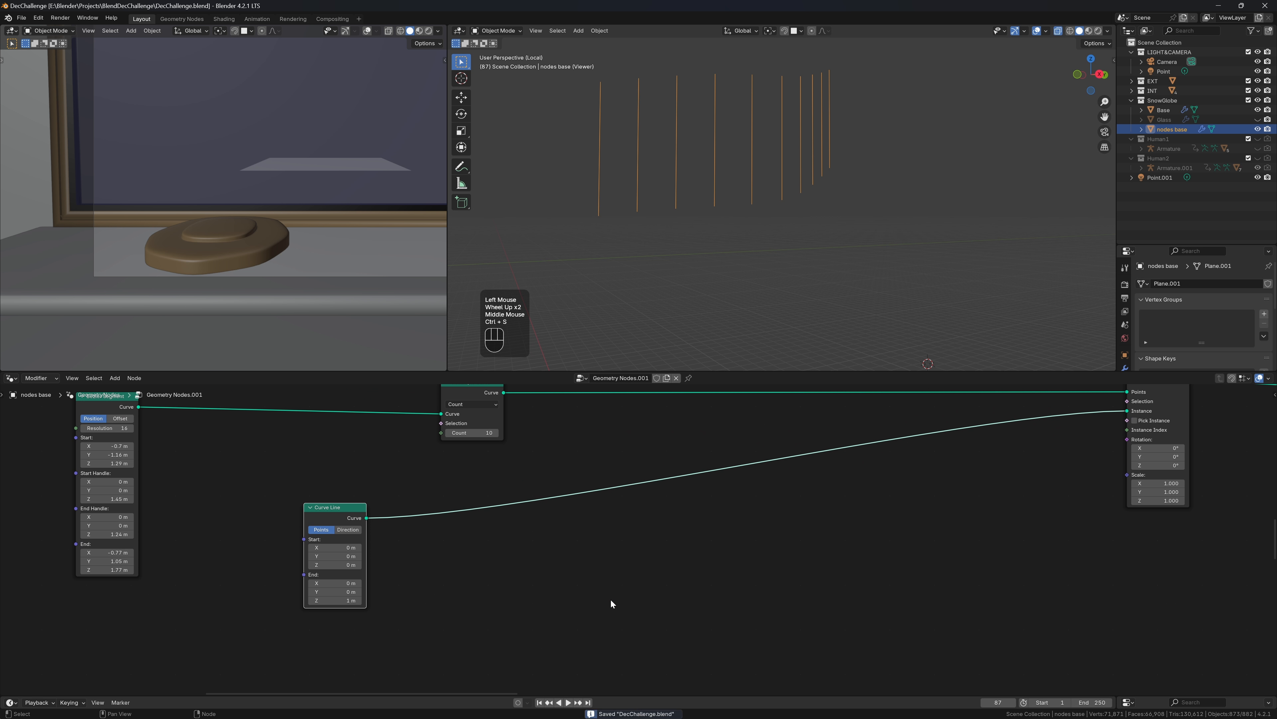
{"action": "key", "text": "shift+a"}
{"action": "type", "text": "curve to mesh"}
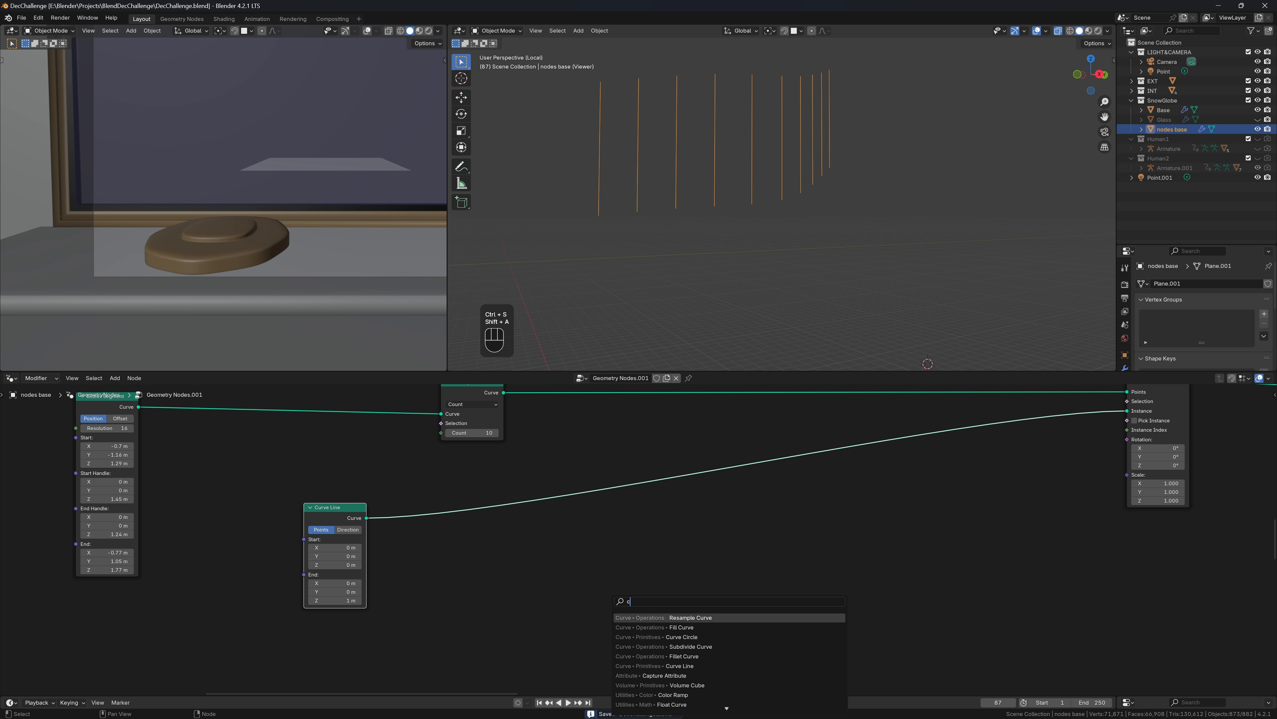
{"action": "key", "text": "Return"}
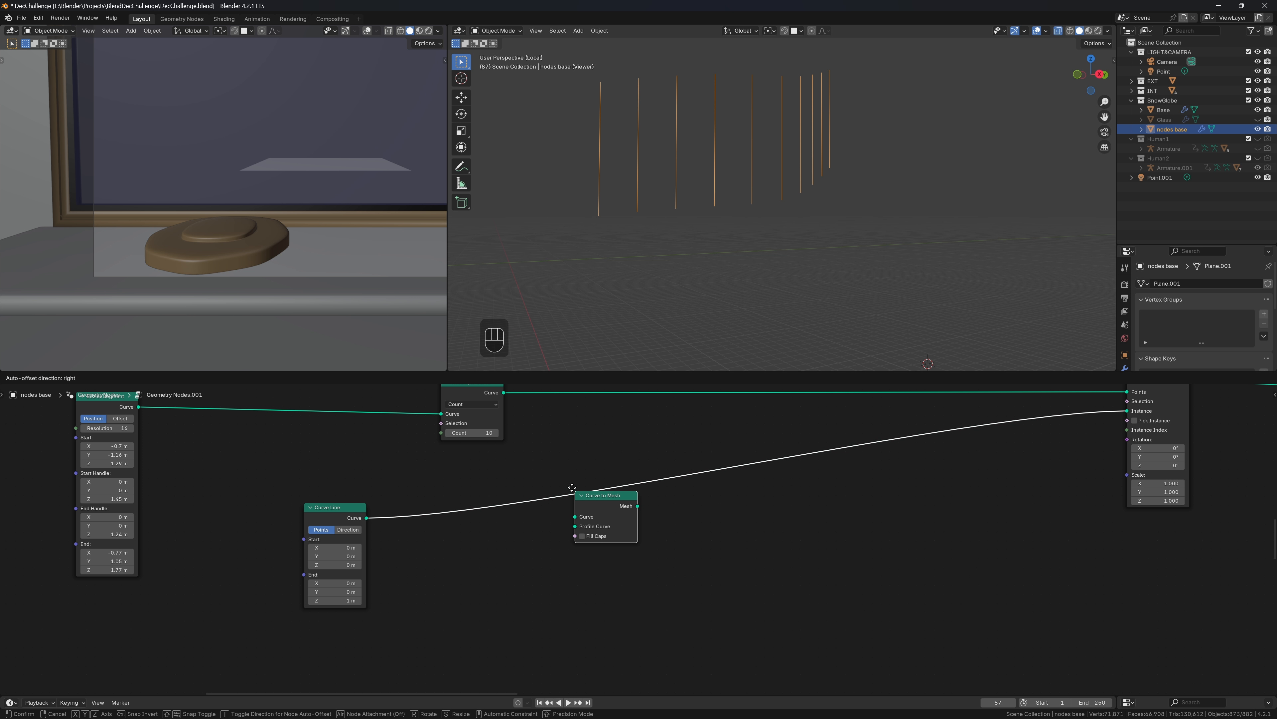
{"action": "left_click", "coordinate": [573, 504]}
Feed a Curve Circle profile with resolution 4 and radius 0.1 m into Profile Curve
{"action": "left_click_drag", "start_coordinate": [573, 536], "coordinate": [458, 548]}
{"action": "type", "text": "cc"}
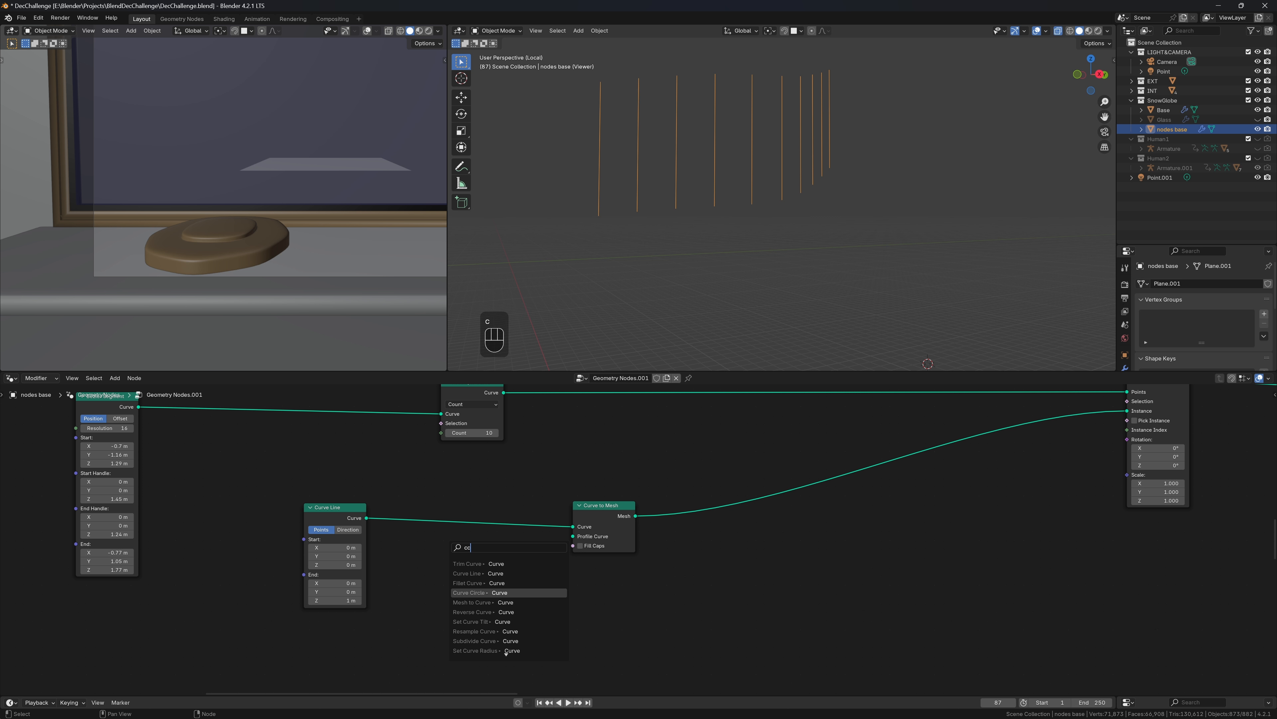
{"action": "key", "text": "Return"}
{"action": "double_click", "coordinate": [598, 588]}
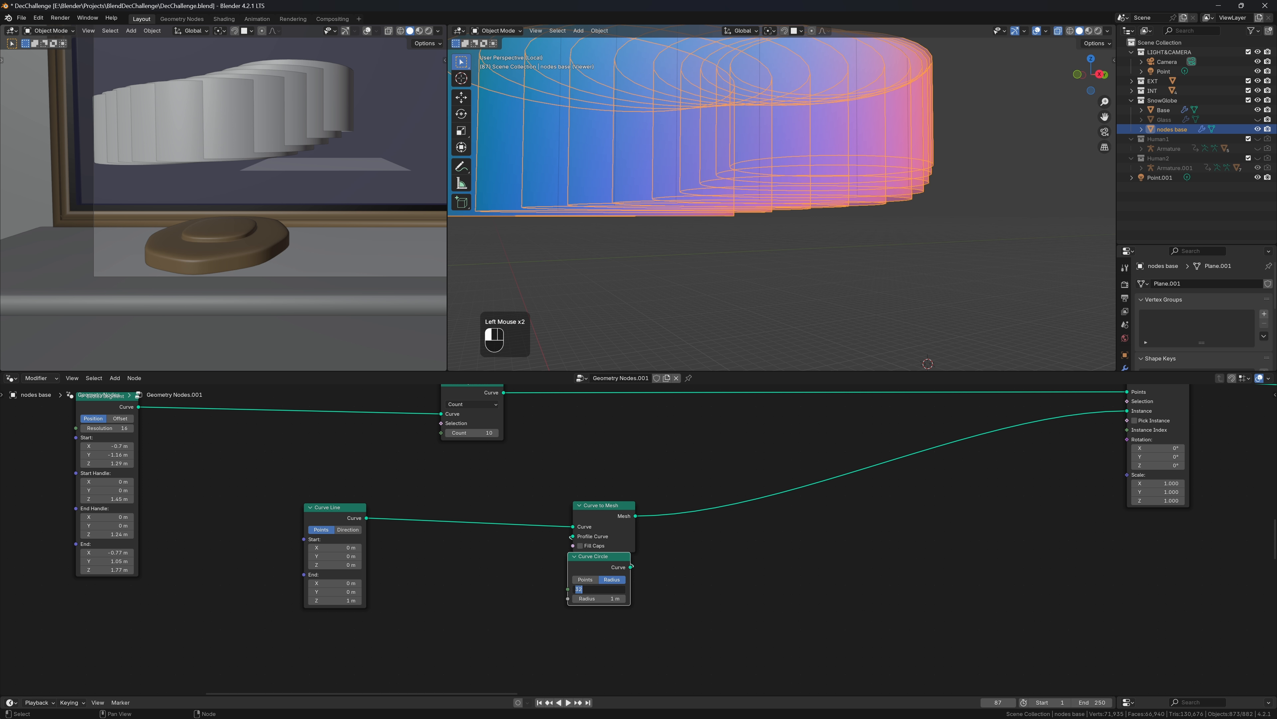
{"action": "type", "text": "4"}
{"action": "key", "text": "Return"}
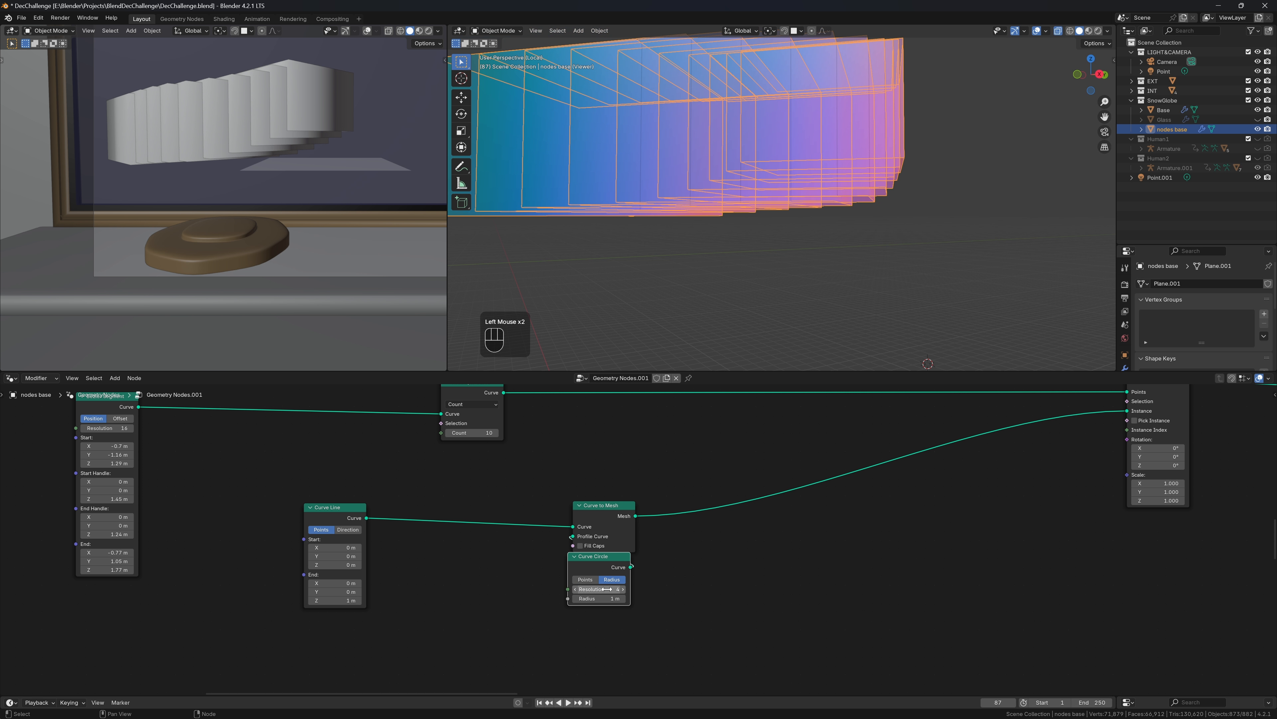
{"action": "left_click_drag", "start_coordinate": [606, 598], "coordinate": [553, 598], "text": "shift"}
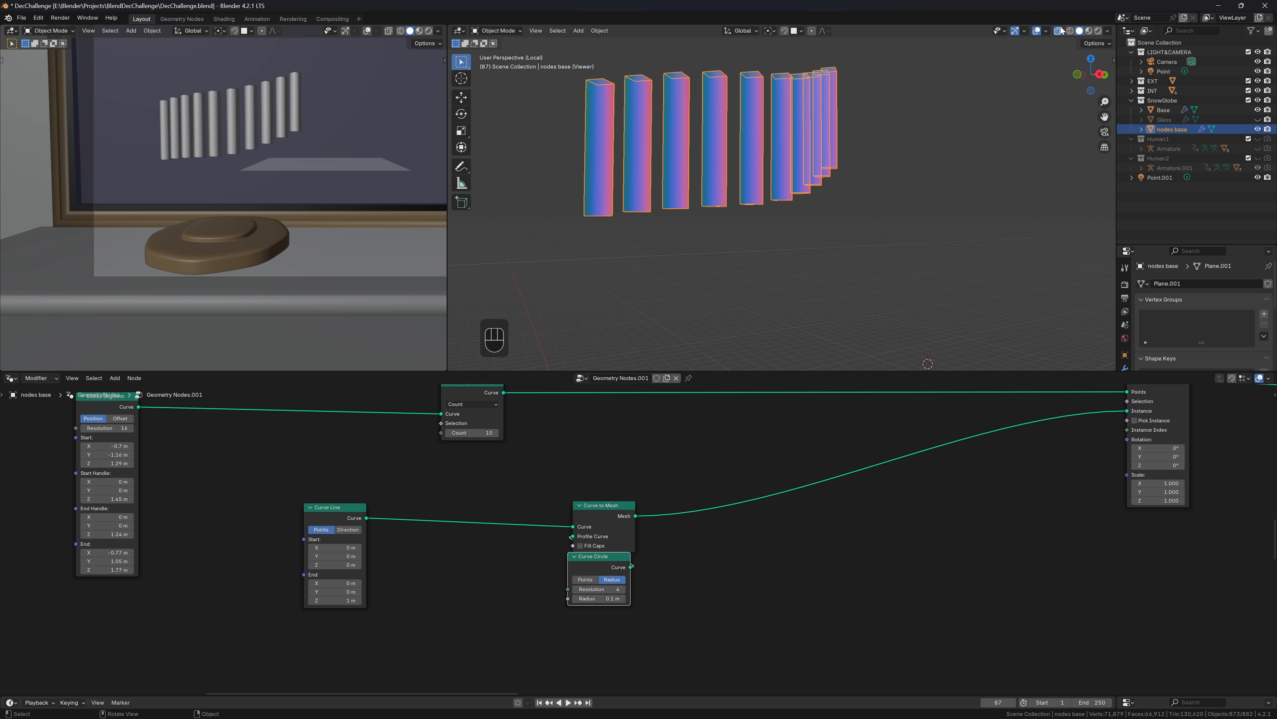
{"action": "middle_click_drag", "start_coordinate": [882, 64], "coordinate": [940, 211], "text": "shift"}
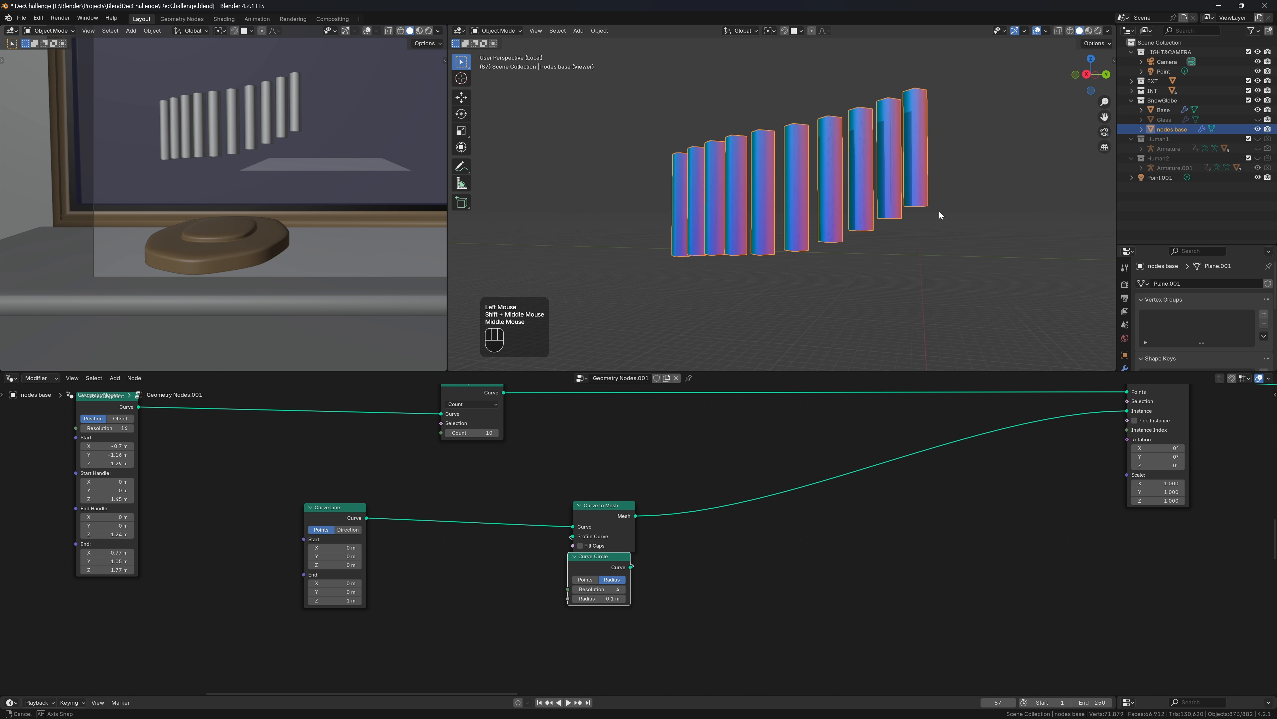
{"action": "middle_click_drag", "start_coordinate": [832, 265], "coordinate": [873, 48], "text": "shift"}
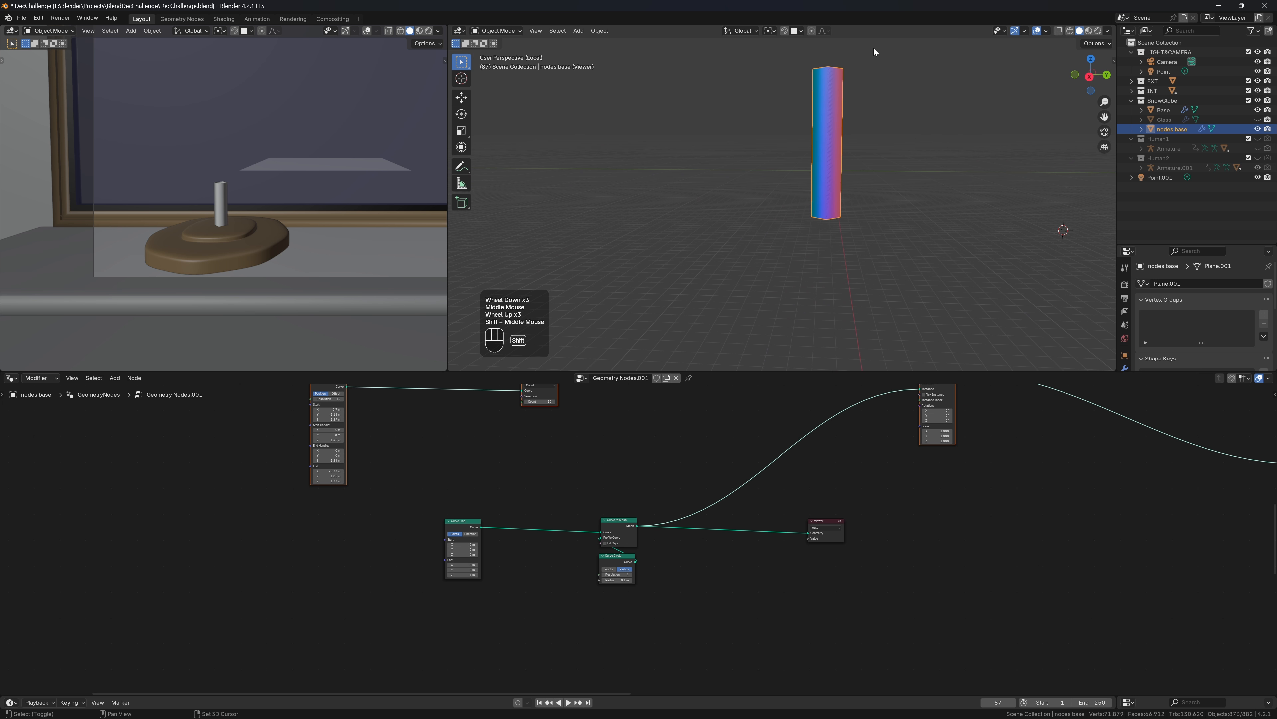
Enlarge the Curve Circle radius to 0.2 m and enable Fill Caps on Curve to Mesh
{"action": "scroll", "coordinate": [921, 142], "scroll_direction": "up", "scroll_amount": 2}
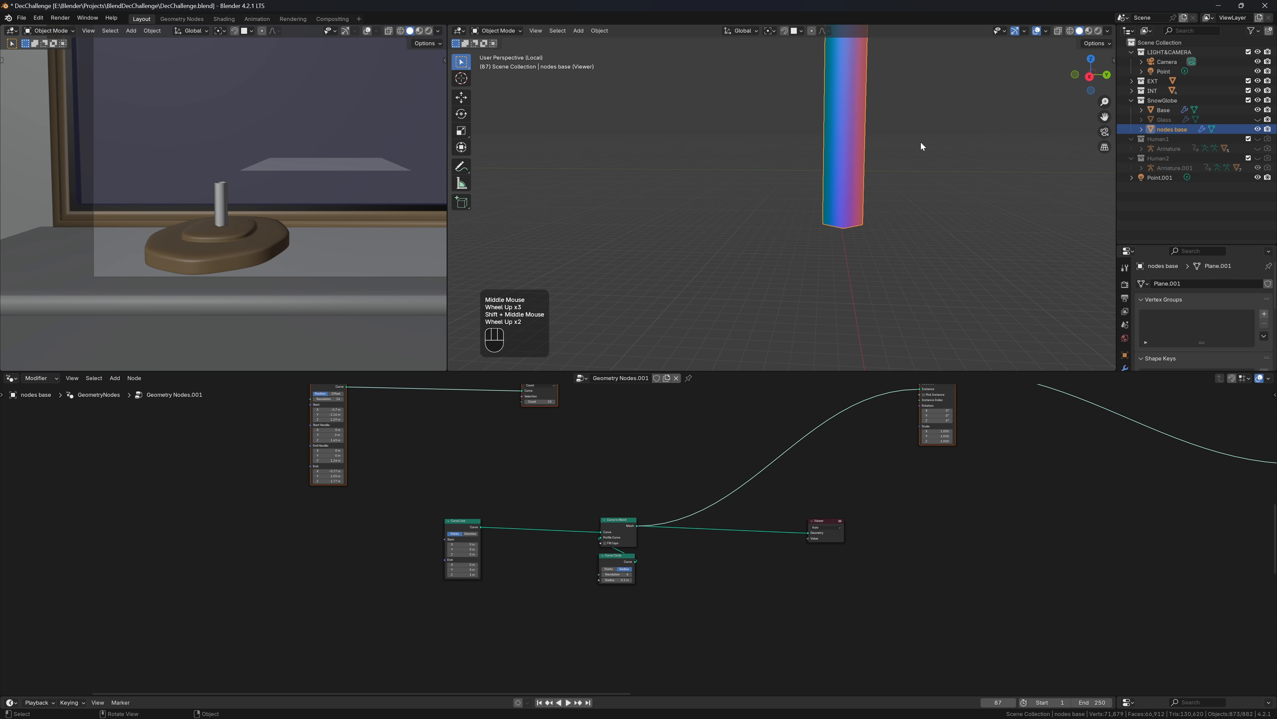
{"action": "middle_click_drag", "start_coordinate": [922, 142], "coordinate": [848, 225], "text": "shift"}
{"action": "scroll", "coordinate": [556, 591], "scroll_direction": "up", "scroll_amount": 3}
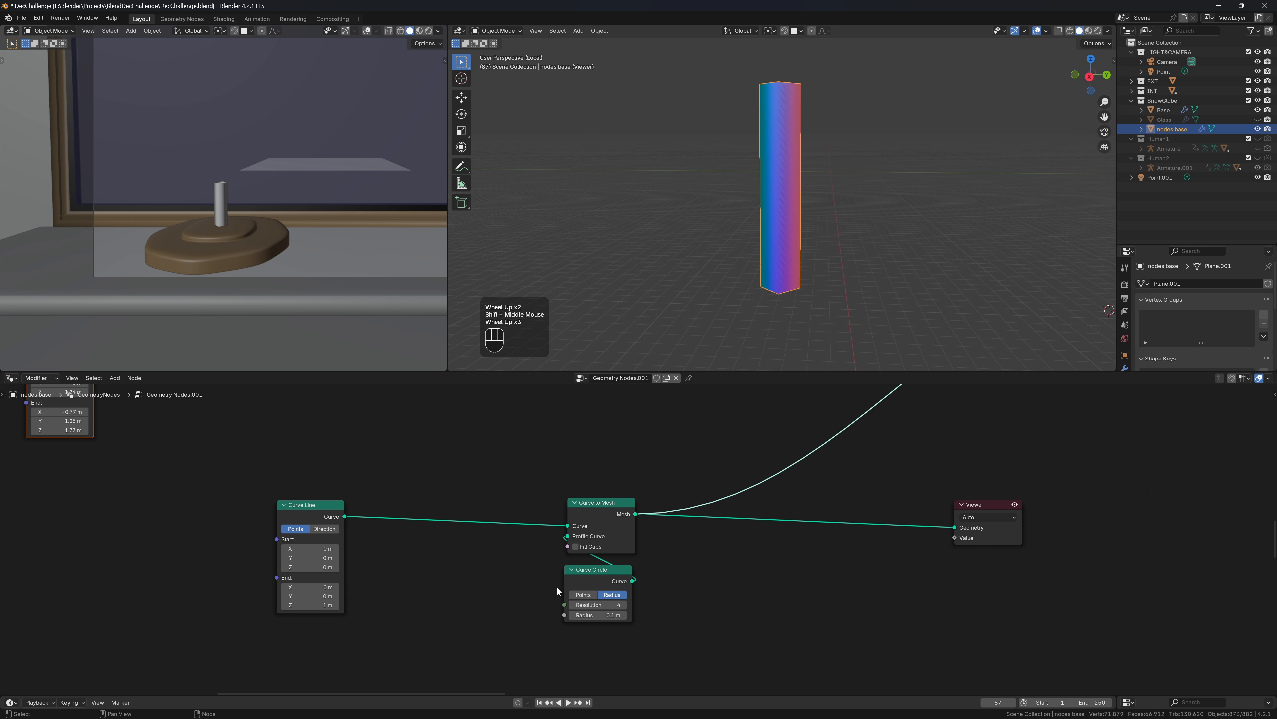
{"action": "middle_click_drag", "start_coordinate": [557, 586], "coordinate": [619, 561]}
{"action": "left_click", "coordinate": [658, 589]}
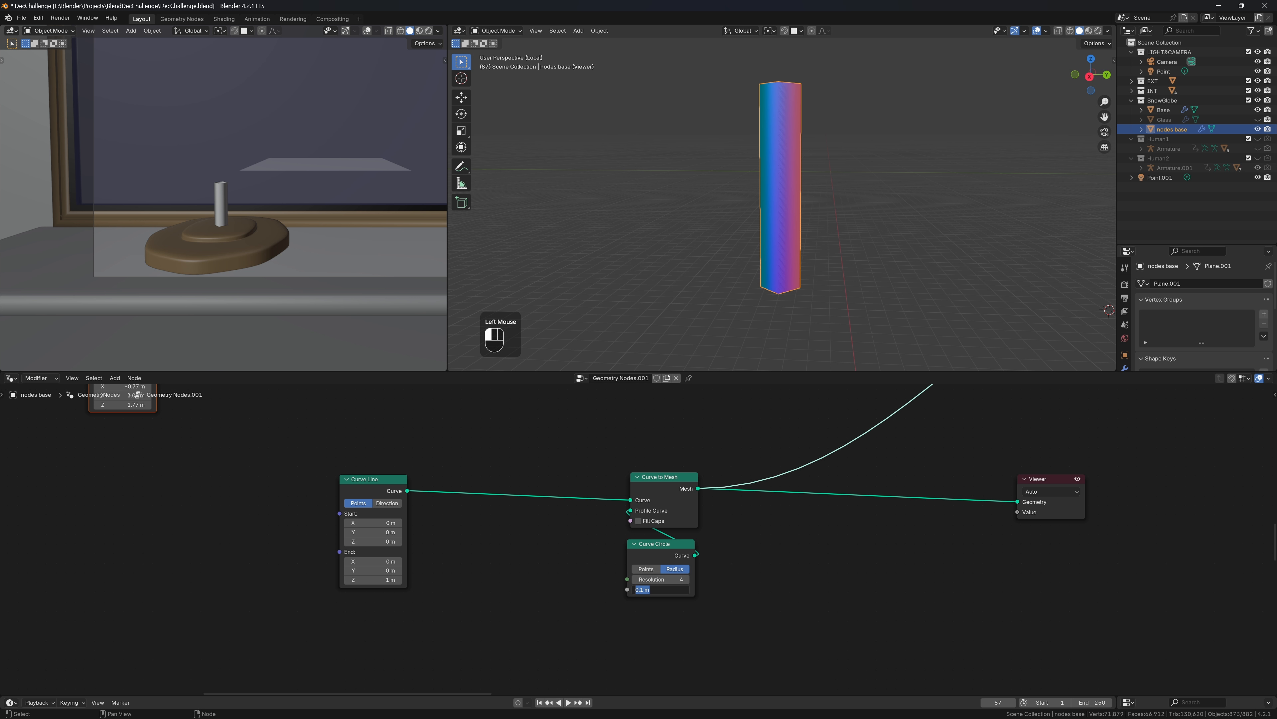
{"action": "type", "text": "."}
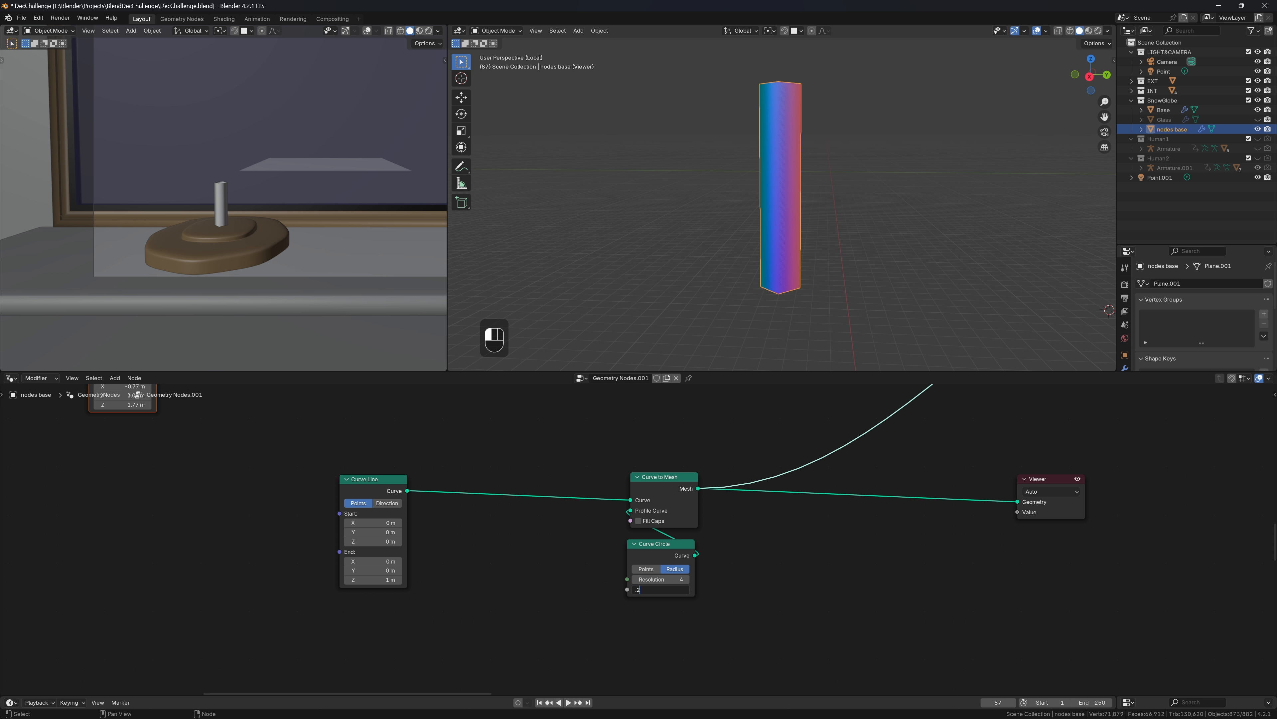
{"action": "type", "text": "2"}
{"action": "key", "text": "Return"}
{"action": "middle_click_drag", "start_coordinate": [940, 146], "coordinate": [756, 254]}
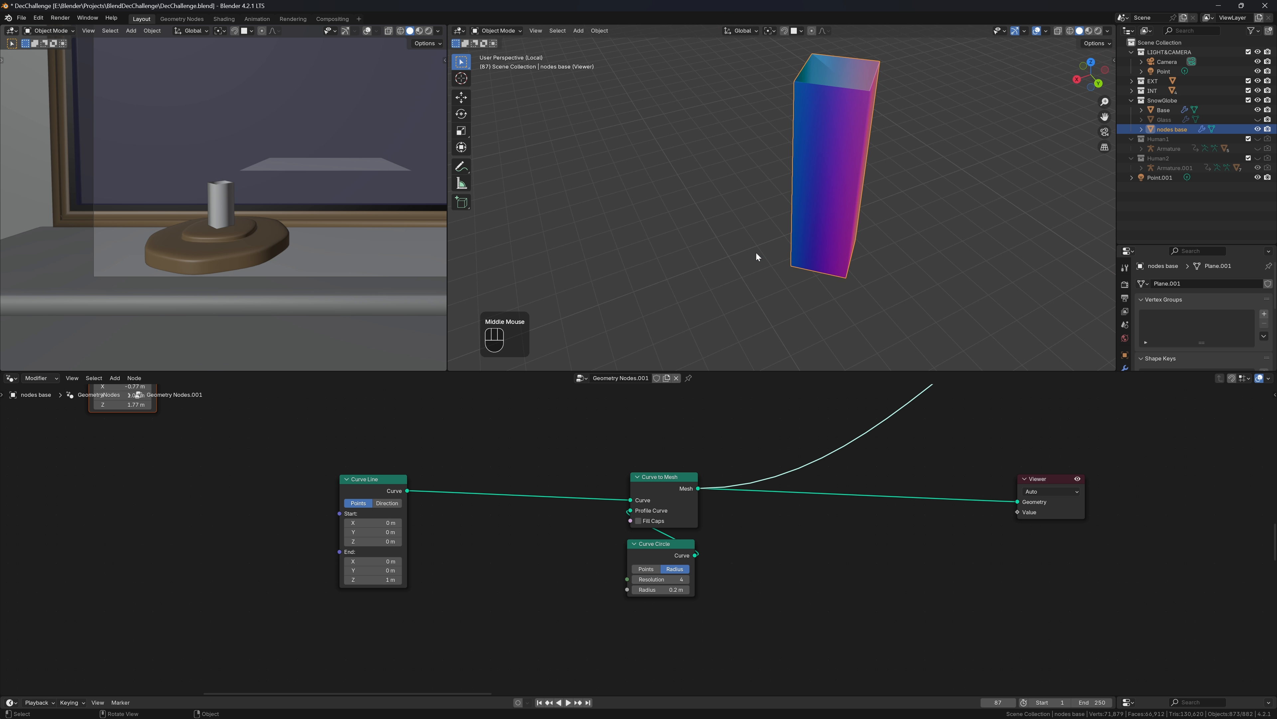
{"action": "left_click", "coordinate": [639, 524]}
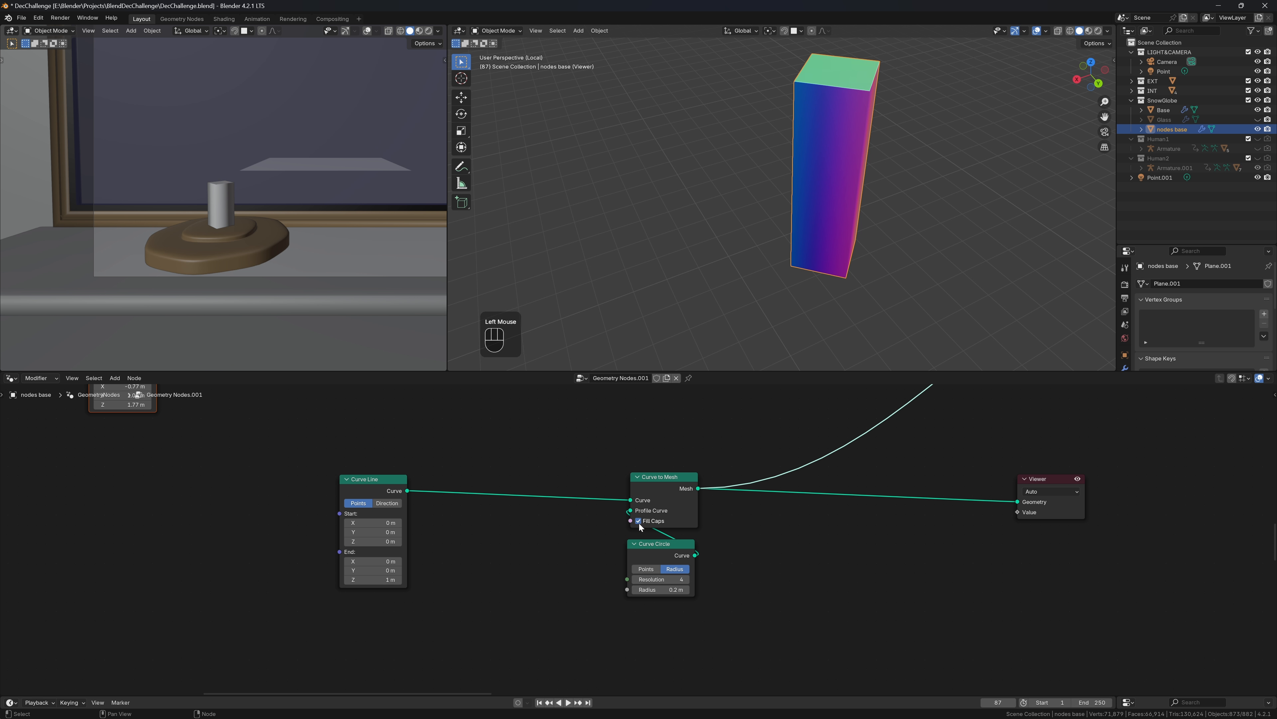
{"action": "key", "text": "shift+a"}
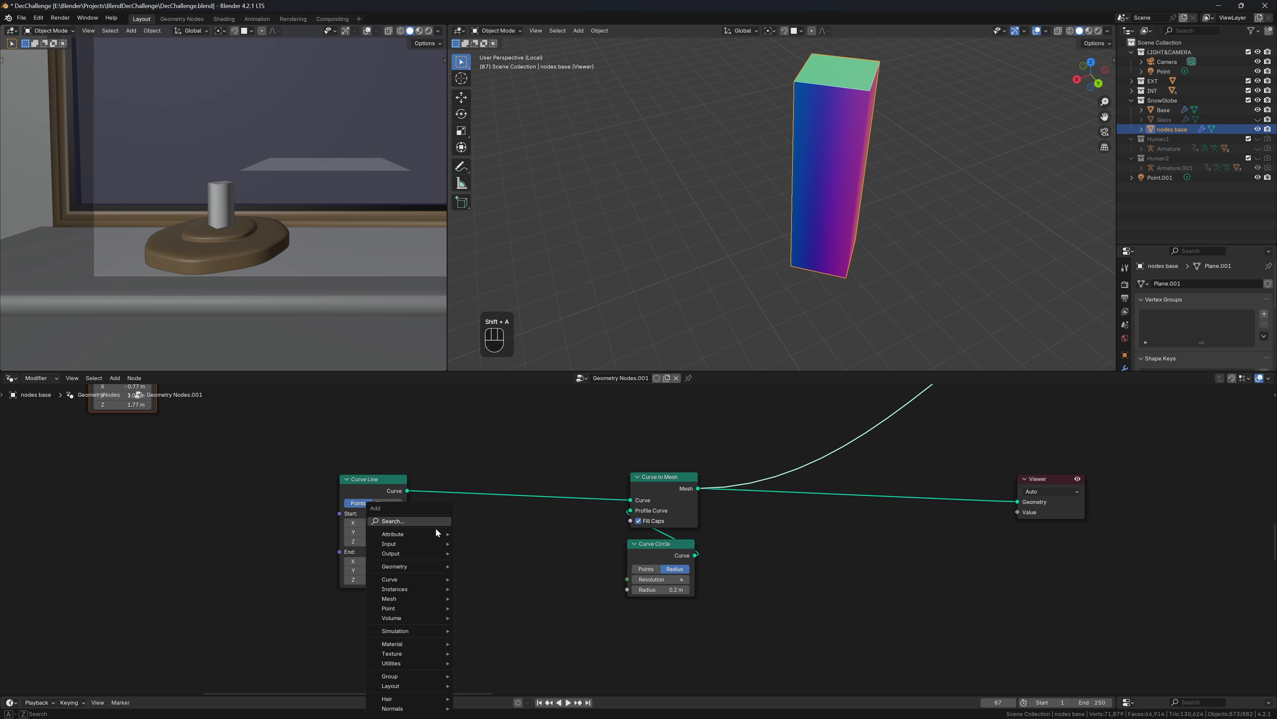
Drop a Resample Curve node onto the Curve Line link, shift the nodes left, and set Count to 30
{"action": "type", "text": "re"}
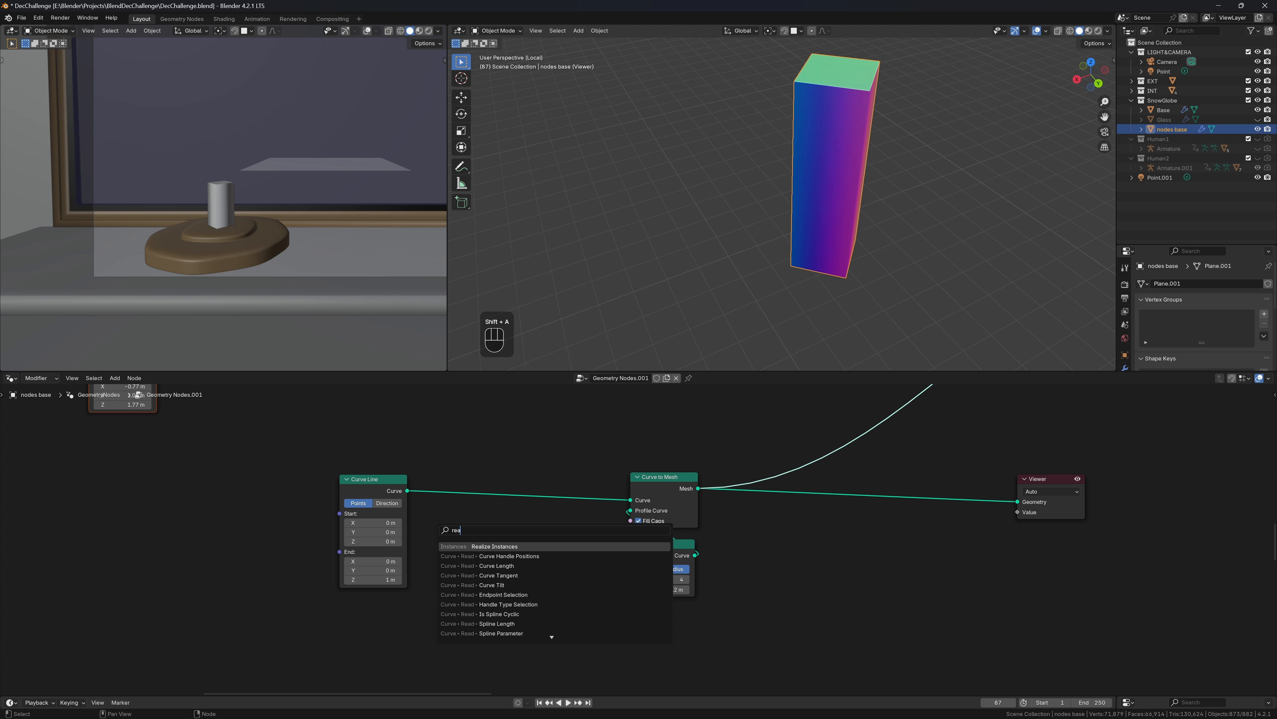
{"action": "type", "text": "s"}
{"action": "key", "text": "Return"}
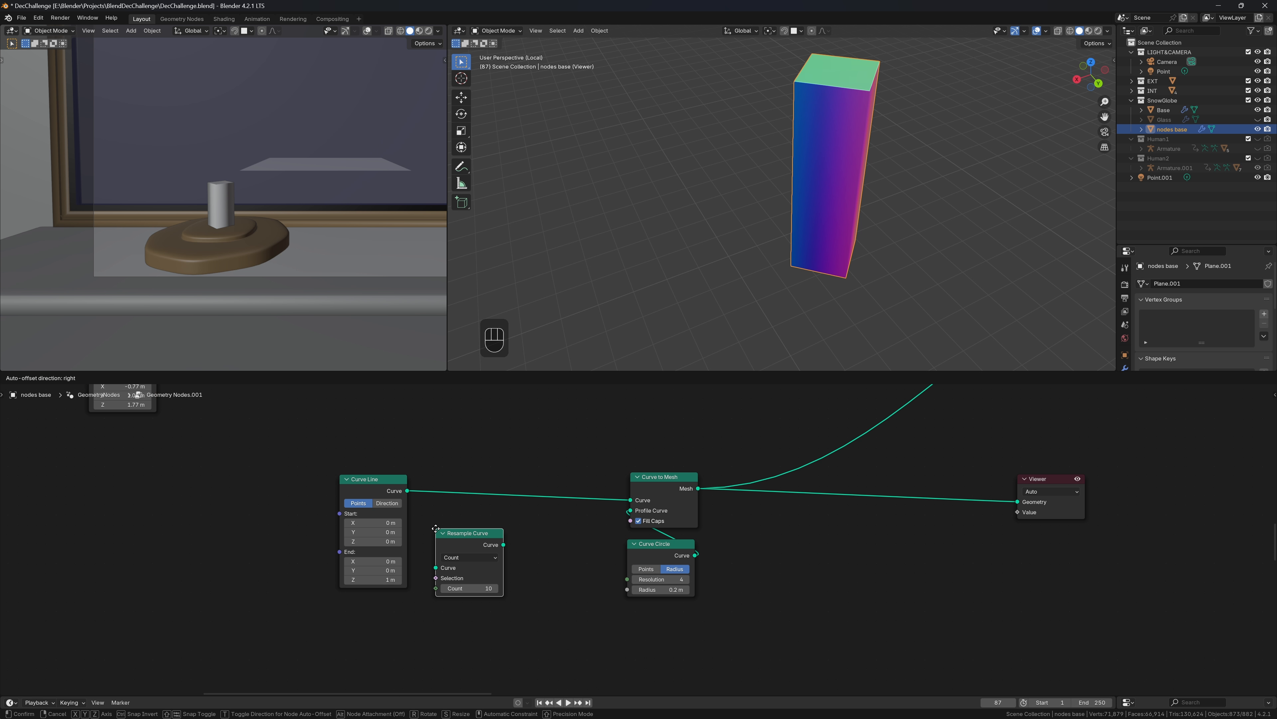
{"action": "left_click", "coordinate": [425, 472]}
{"action": "left_click", "coordinate": [461, 481]}
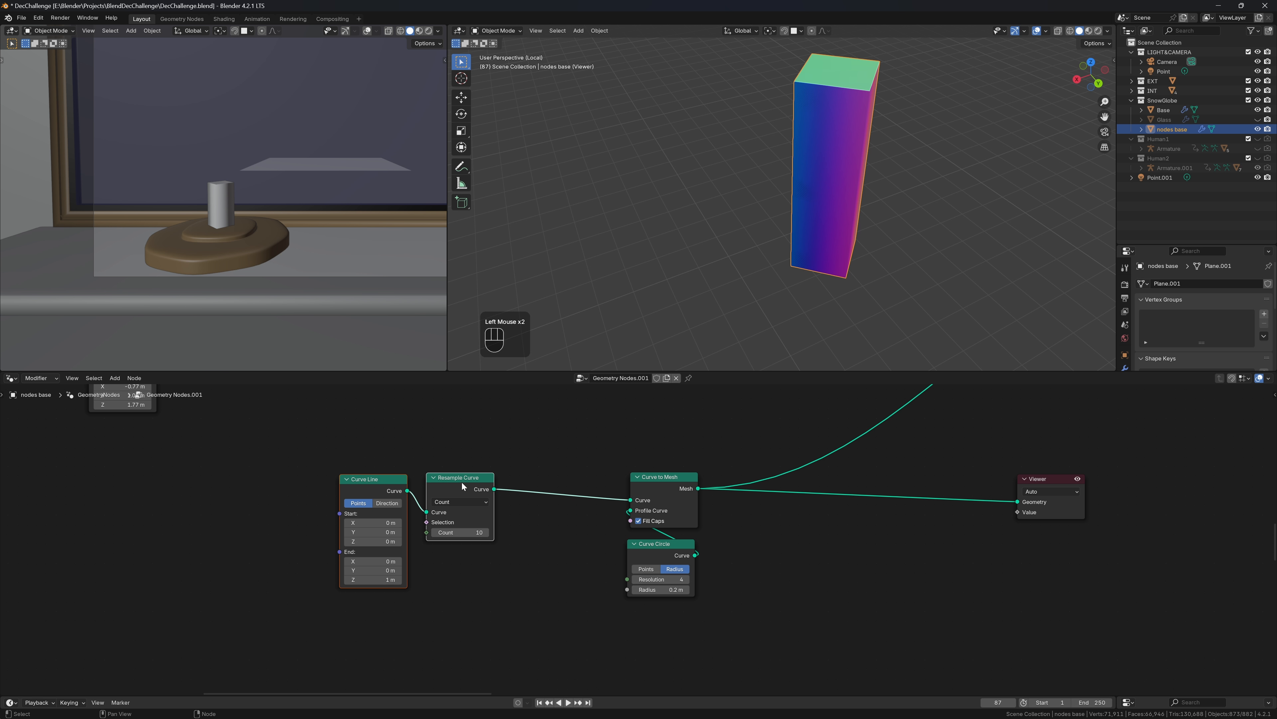
{"action": "left_click_drag", "start_coordinate": [461, 481], "coordinate": [324, 480]}
{"action": "left_click", "coordinate": [230, 490]}
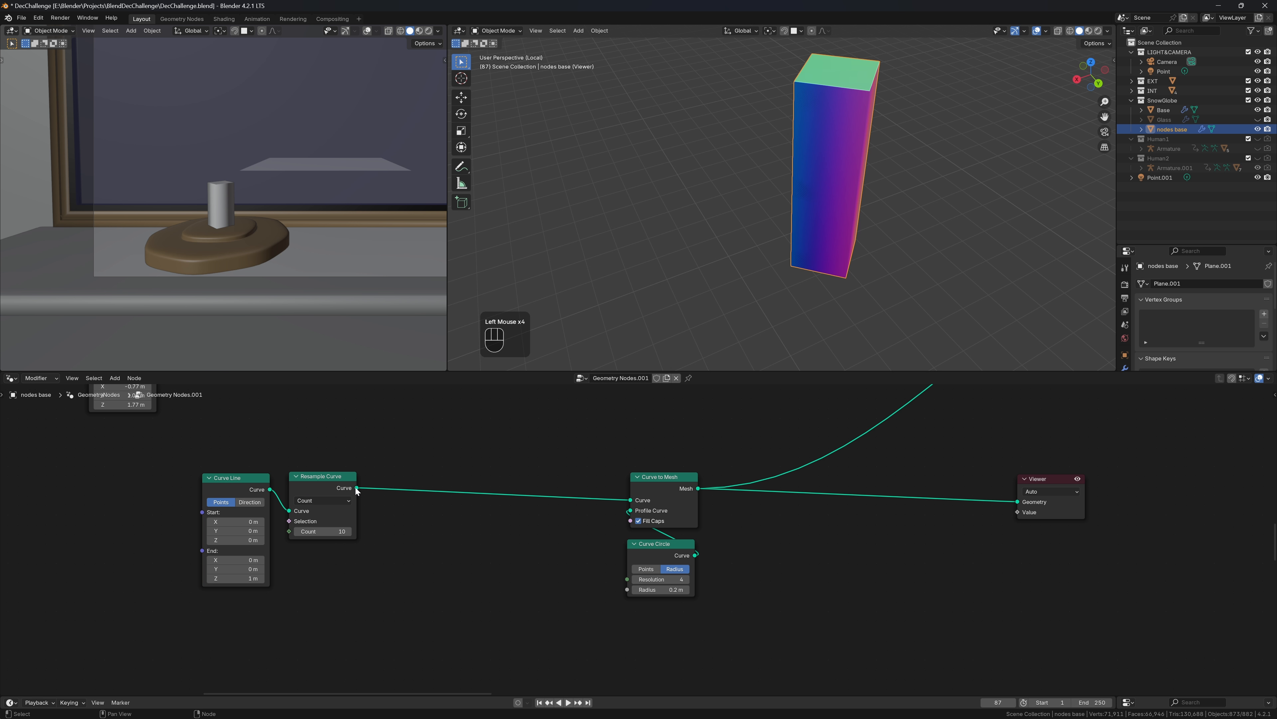
{"action": "mouse_move", "coordinate": [357, 490]}
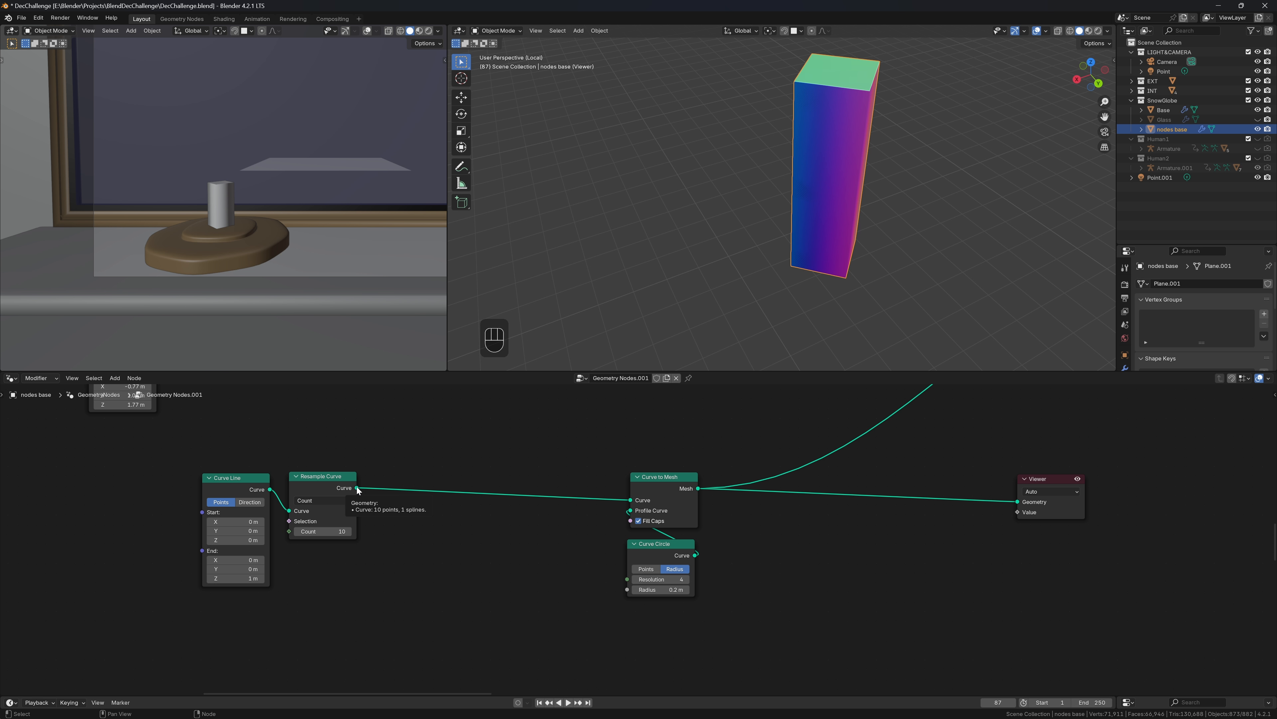
{"action": "left_click", "coordinate": [322, 531]}
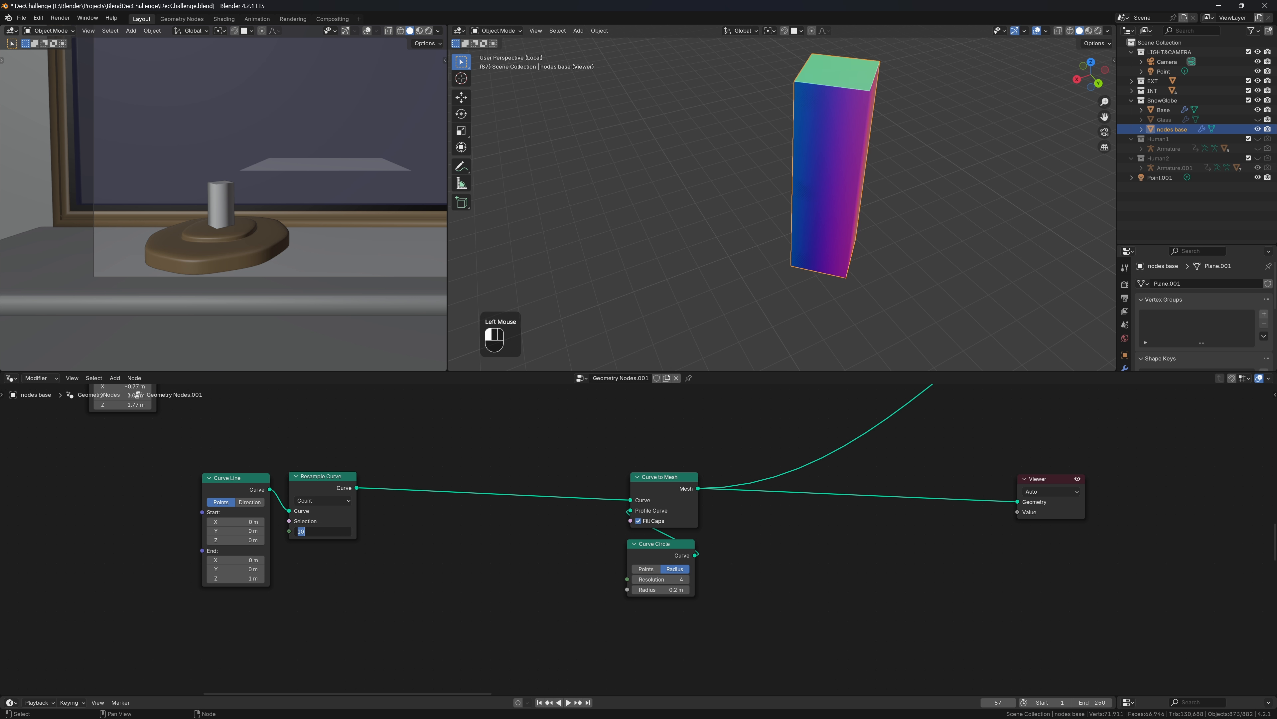
{"action": "type", "text": "30"}
{"action": "key", "text": "Return"}
{"action": "middle_click_drag", "start_coordinate": [861, 124], "coordinate": [892, 104]}
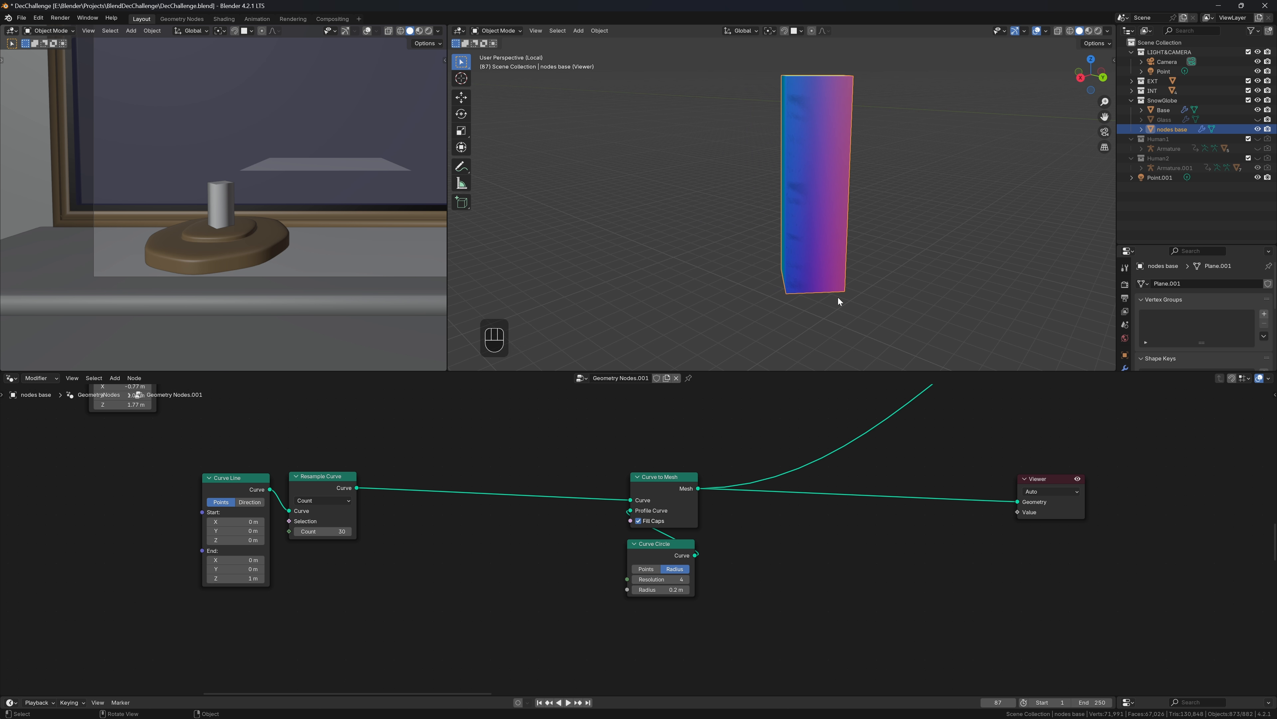
Raise the view clip start to 0.24 m and disable Shadow and Cavity in viewport shading
{"action": "key", "text": "n"}
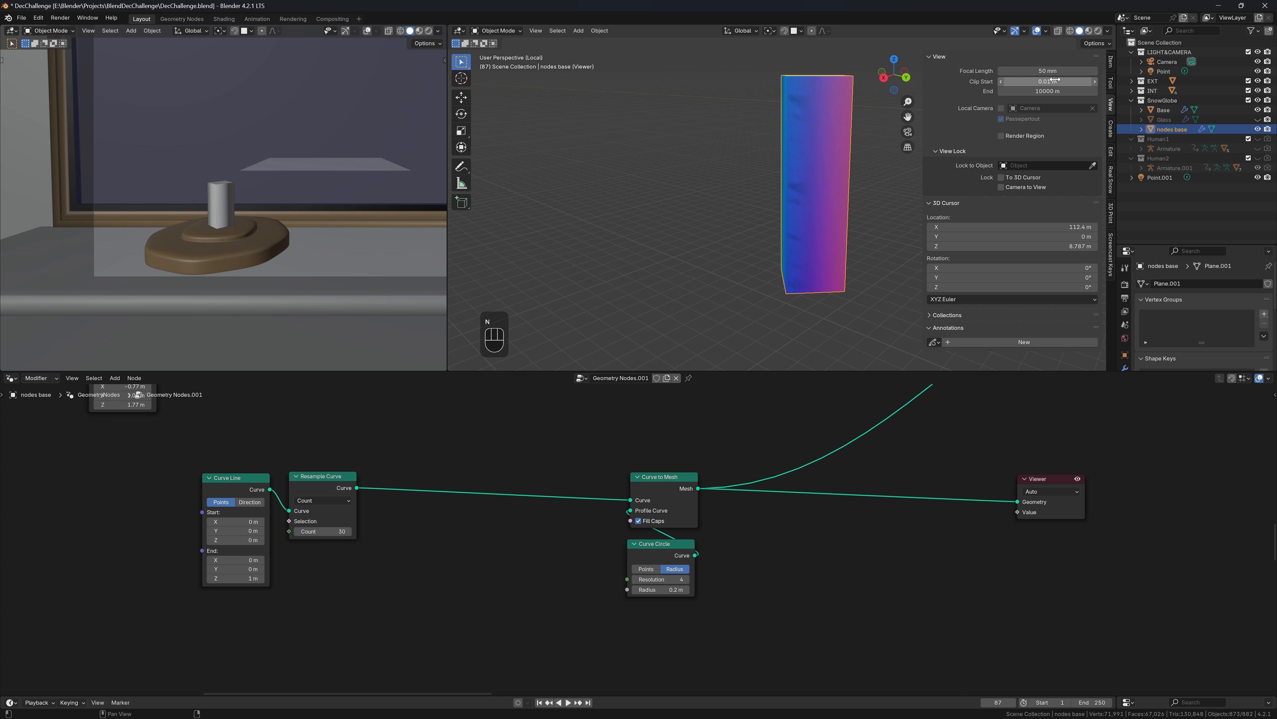
{"action": "left_click_drag", "start_coordinate": [1054, 80], "coordinate": [1076, 80], "text": "shift"}
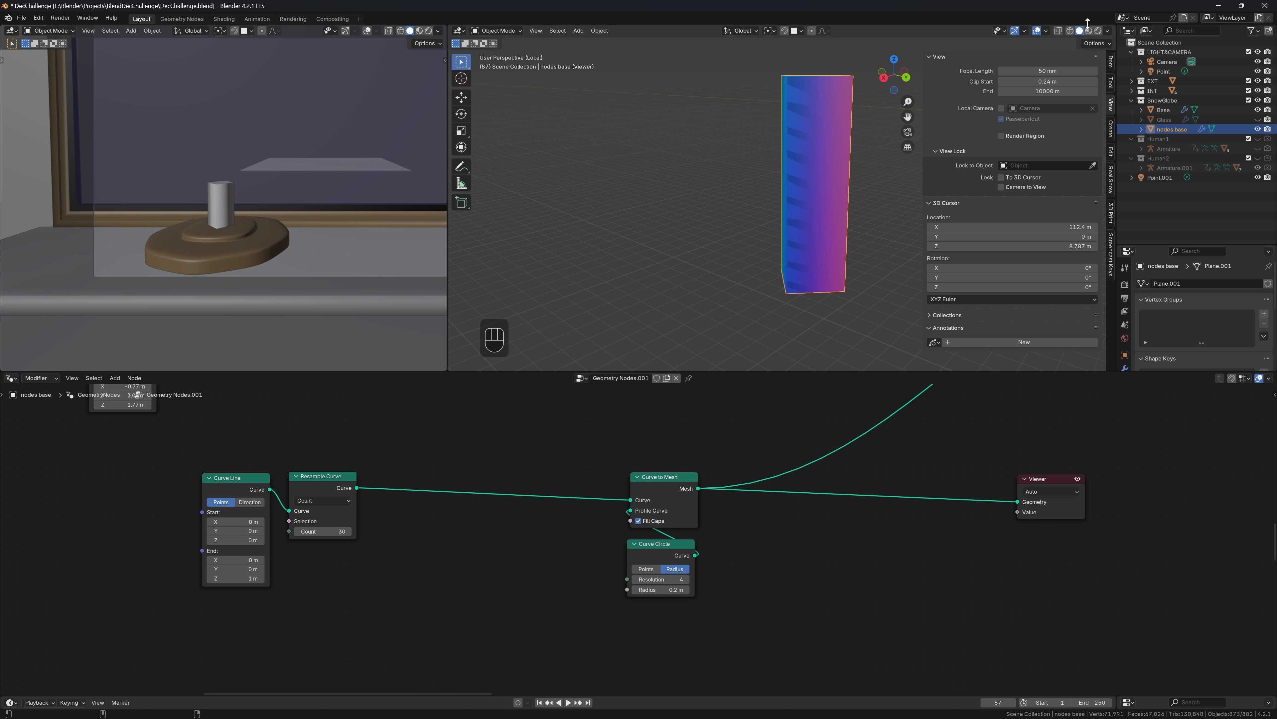
{"action": "left_click", "coordinate": [1046, 31]}
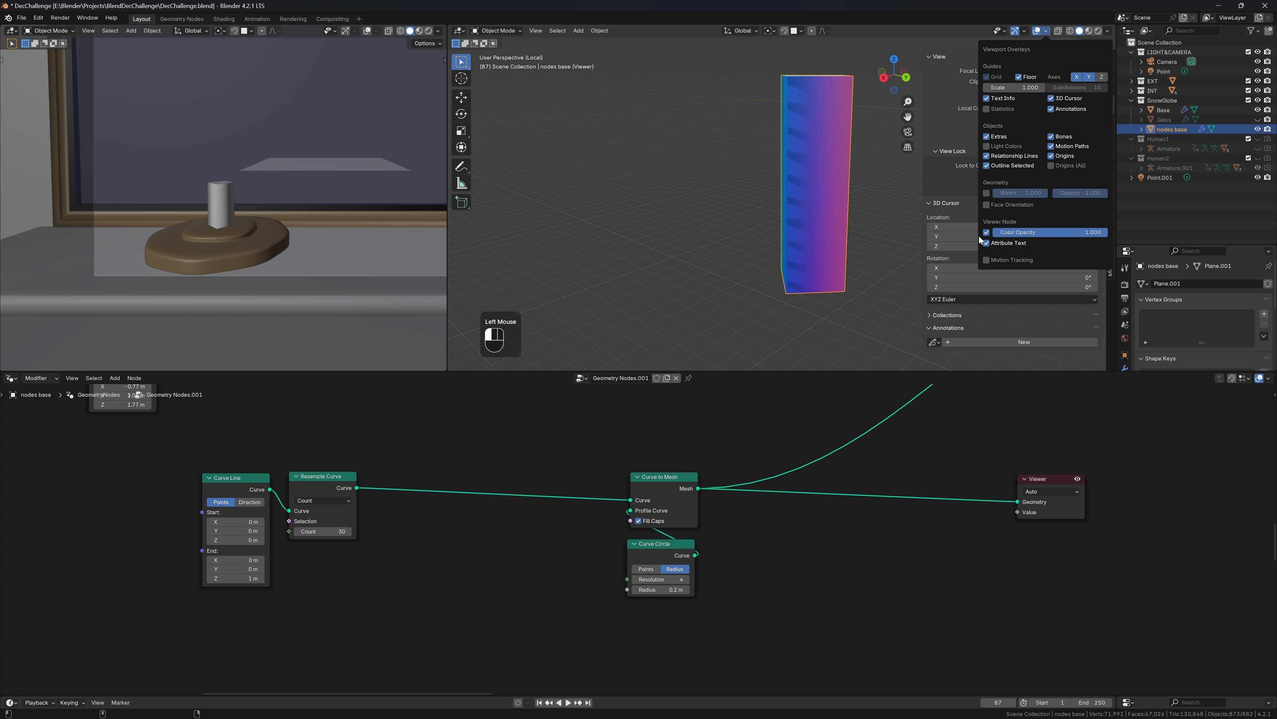
{"action": "left_click", "coordinate": [1109, 31]}
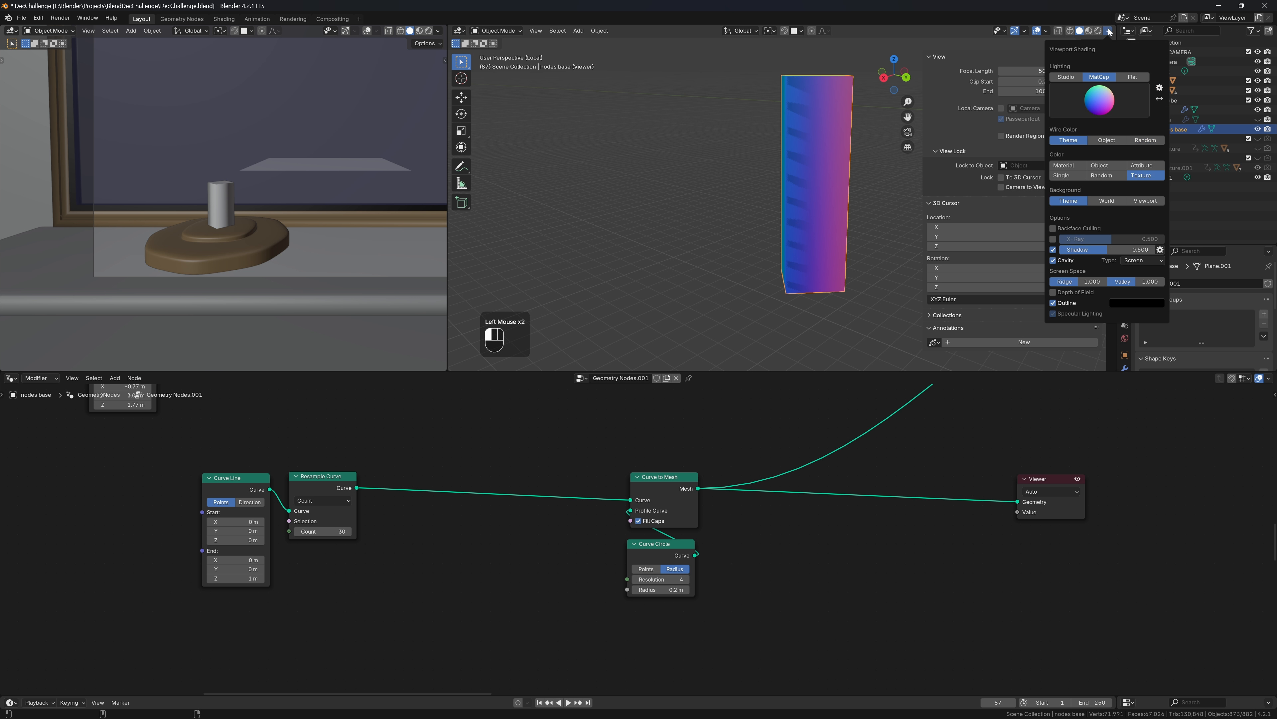
{"action": "left_click", "coordinate": [1053, 250]}
{"action": "left_click", "coordinate": [1053, 260]}
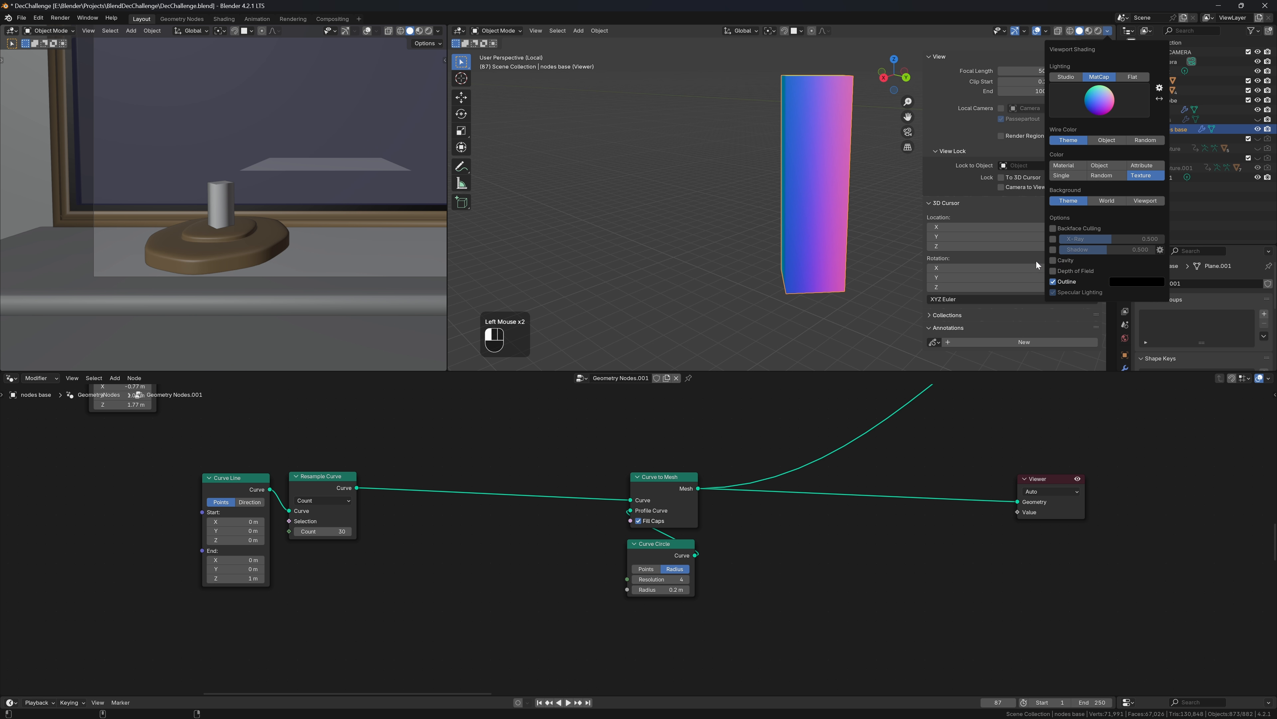
{"action": "key", "text": "n"}
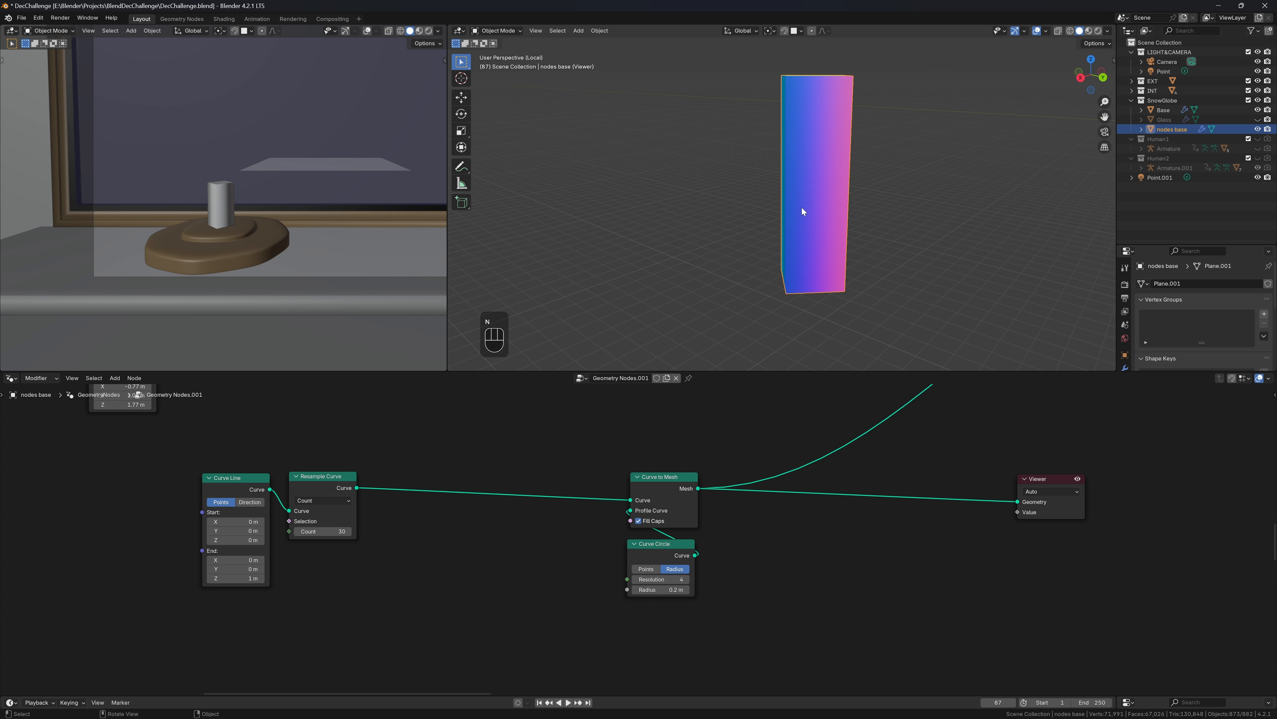
{"action": "middle_click_drag", "start_coordinate": [803, 212], "coordinate": [761, 228]}
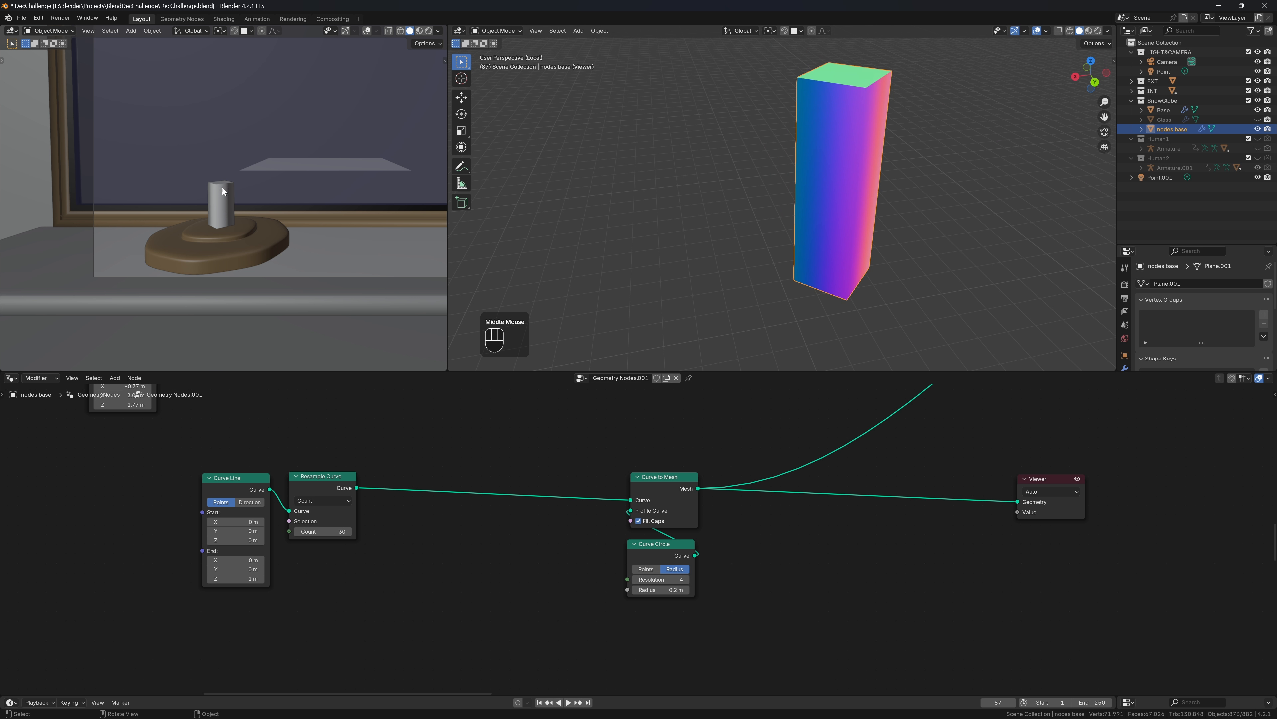
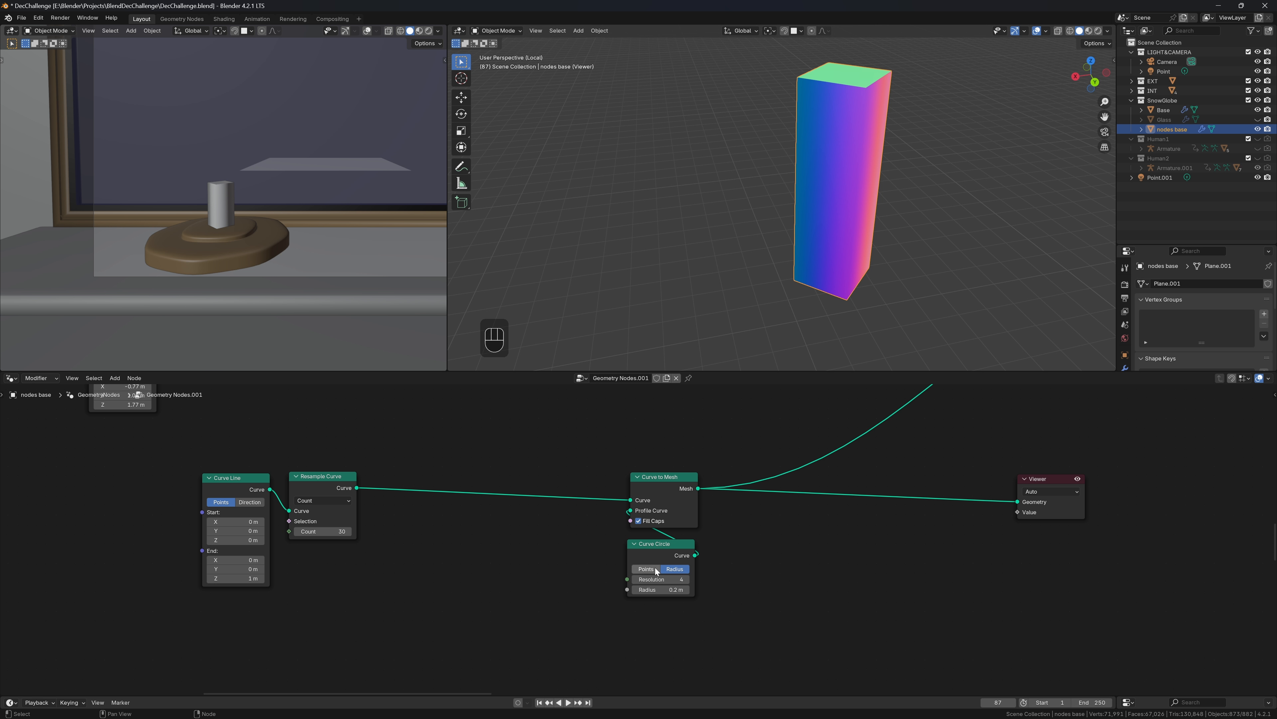
Insert a Set Curve Radius node on the Resample Curve → Curve to Mesh link
{"action": "scroll", "coordinate": [610, 527], "scroll_direction": "up", "scroll_amount": 1}
{"action": "middle_click_drag", "start_coordinate": [609, 526], "coordinate": [764, 522]}
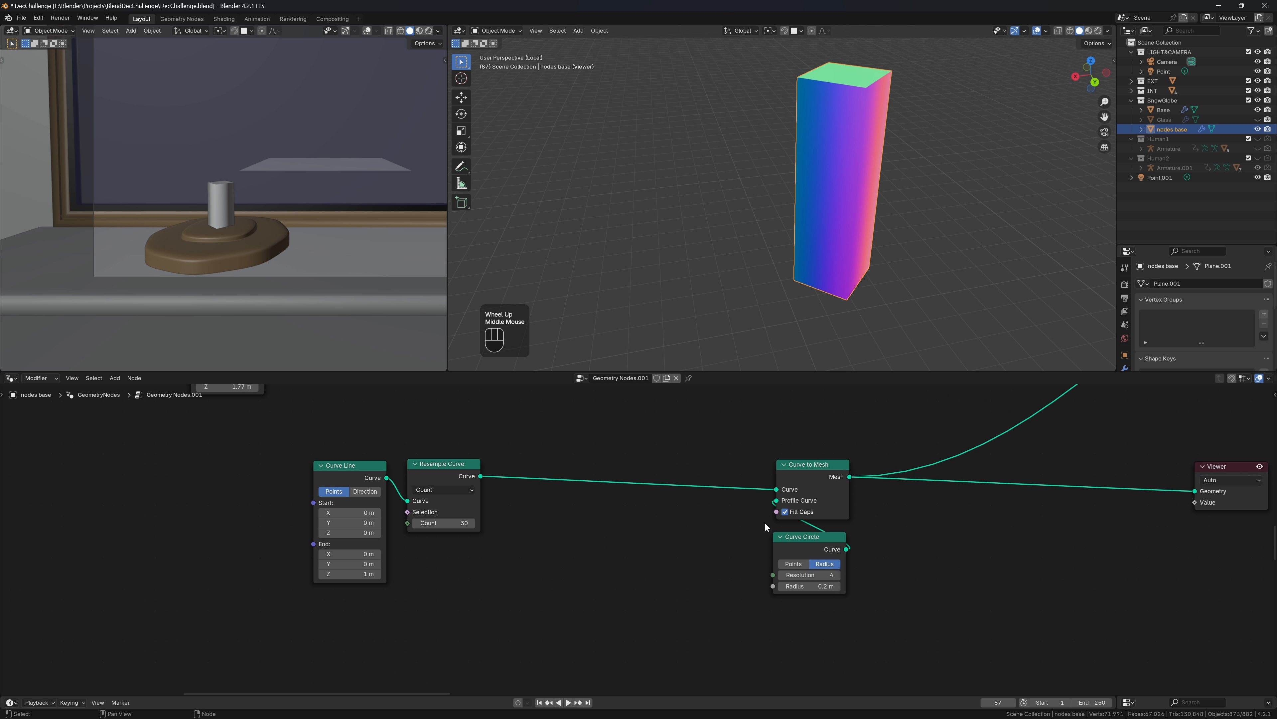
{"action": "key", "text": "shift+a"}
{"action": "mouse_move", "coordinate": [656, 531]}
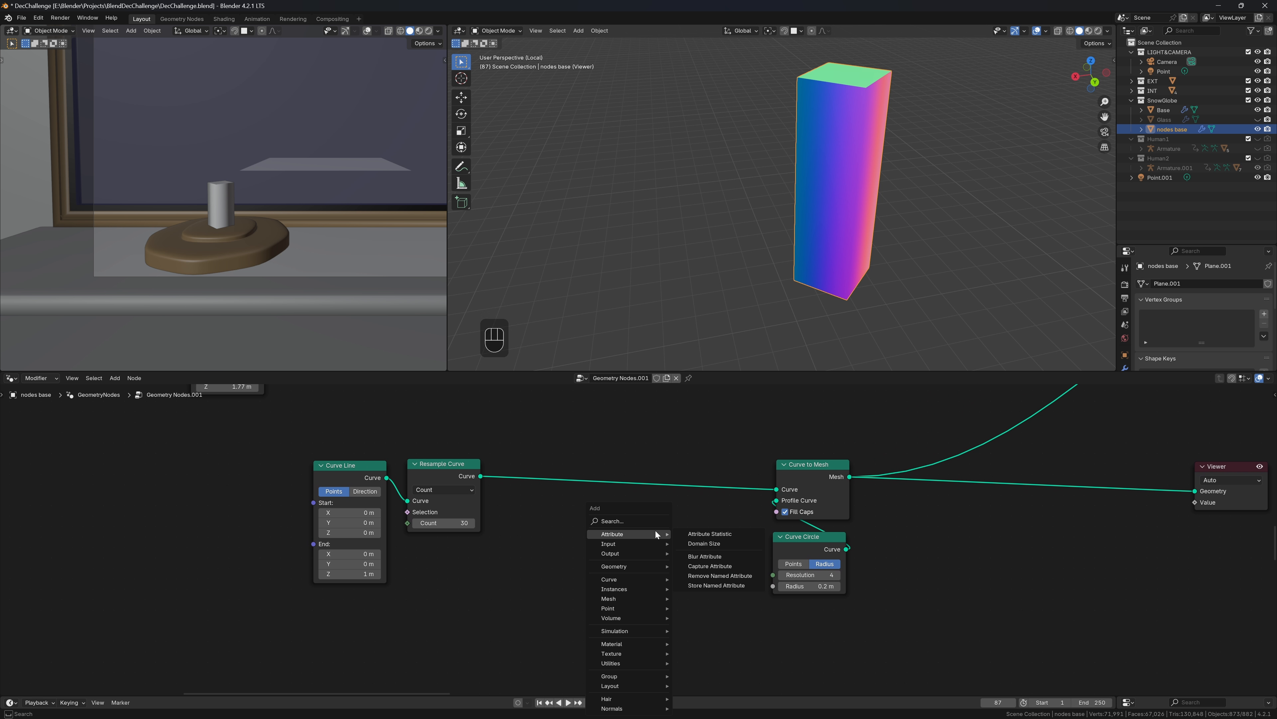
{"action": "type", "text": "set r"}
{"action": "key", "text": "Return"}
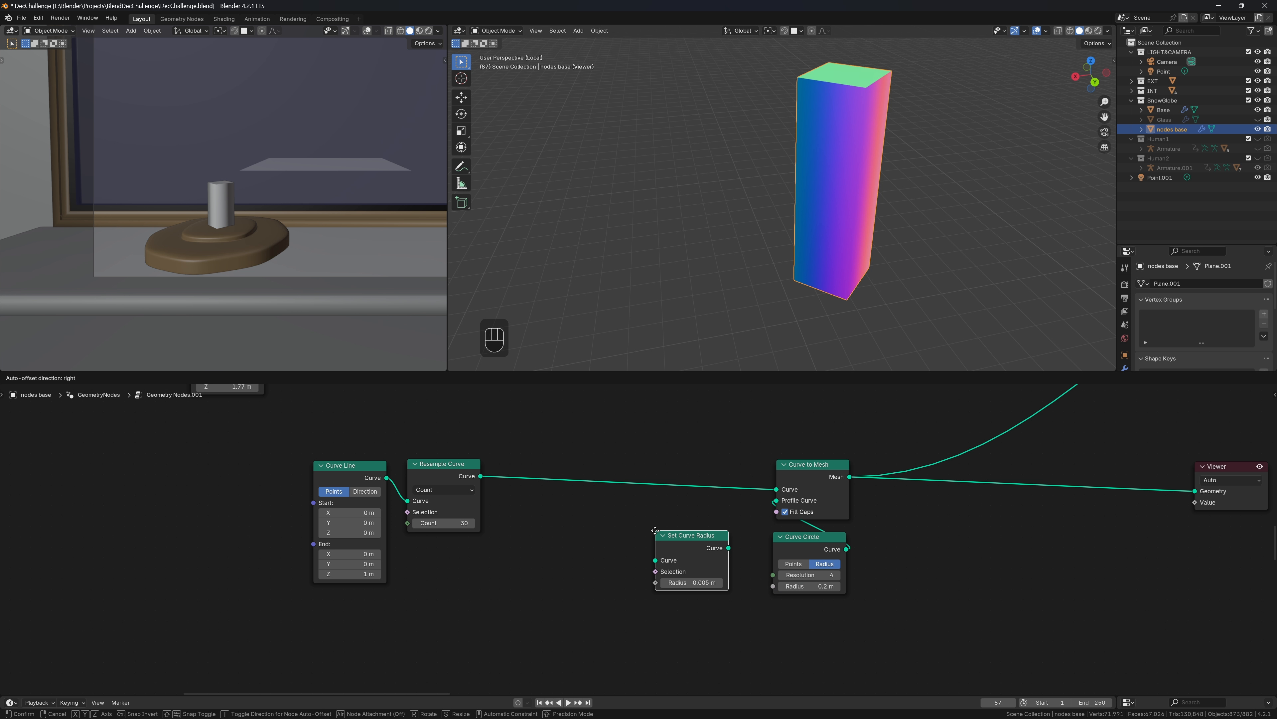
{"action": "left_click", "coordinate": [682, 447]}
Drive the Radius input with Spline Parameter Factor, tapering the column into a spike
{"action": "left_click_drag", "start_coordinate": [683, 498], "coordinate": [674, 509]}
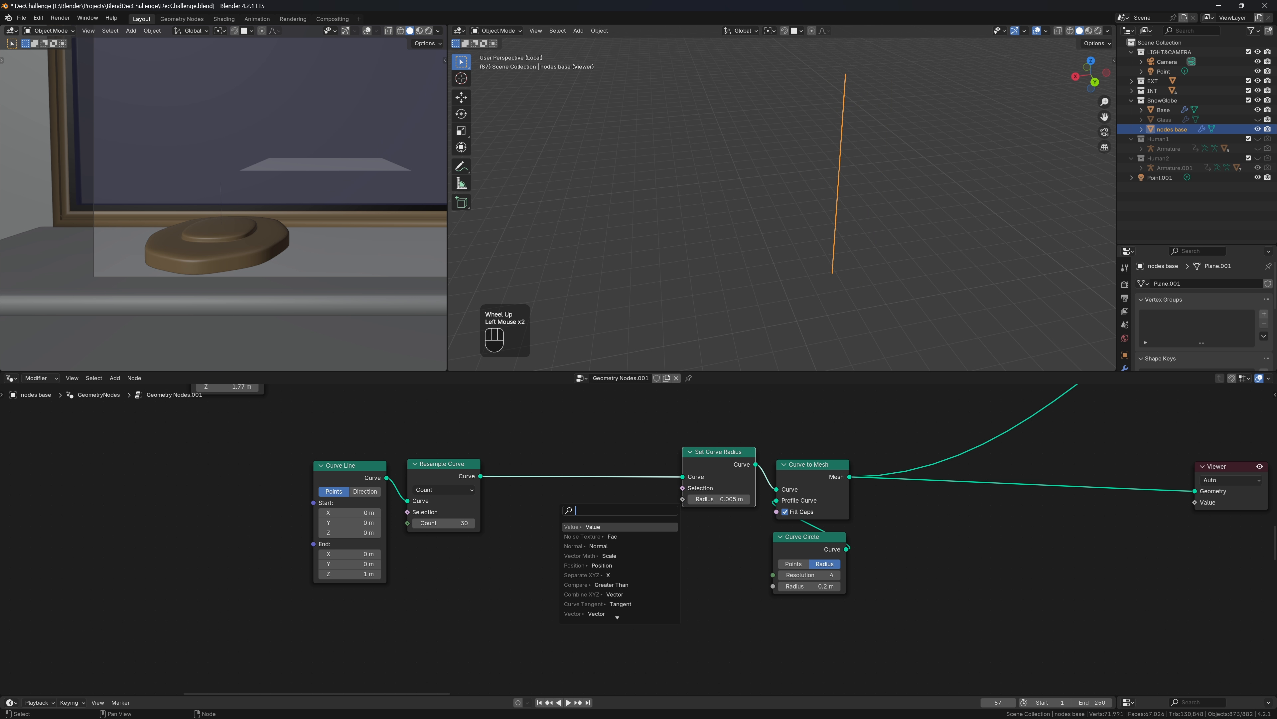
{"action": "type", "text": "s"}
{"action": "key", "text": "Down"}
{"action": "key", "text": "Down"}
{"action": "key", "text": "Down"}
{"action": "key", "text": "Down"}
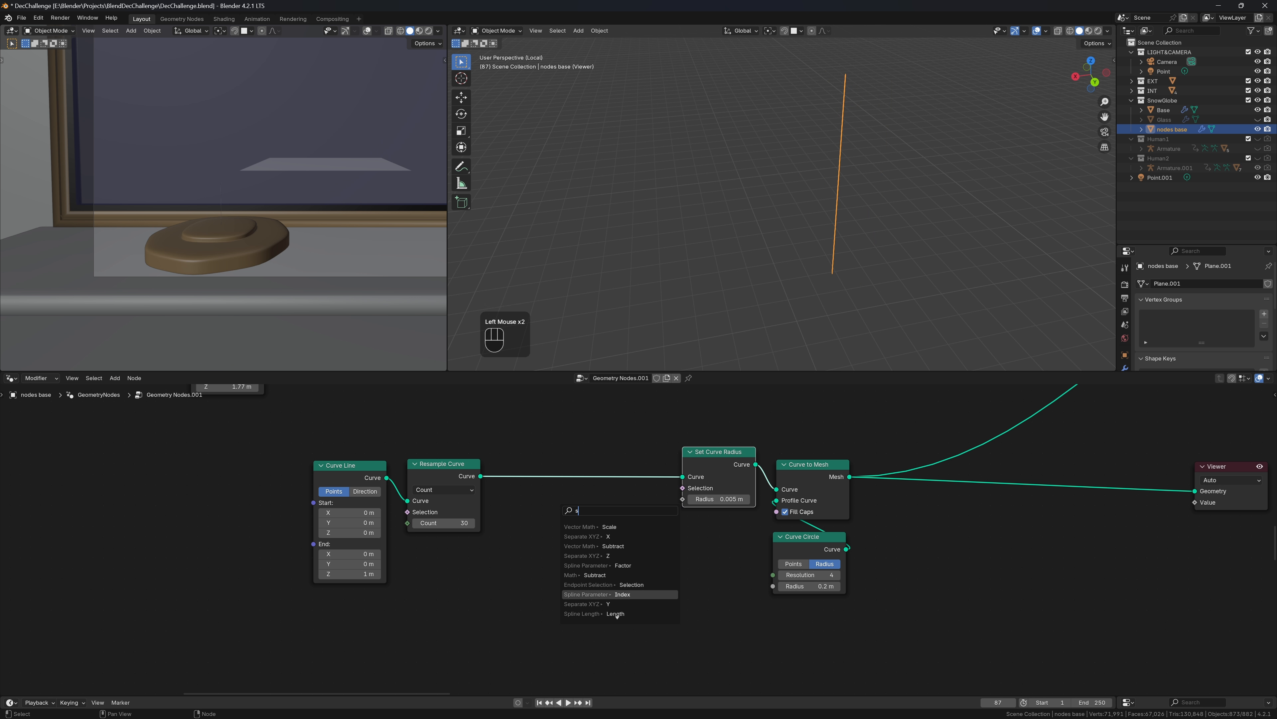
{"action": "key", "text": "BackSpace"}
{"action": "type", "text": "fac"}
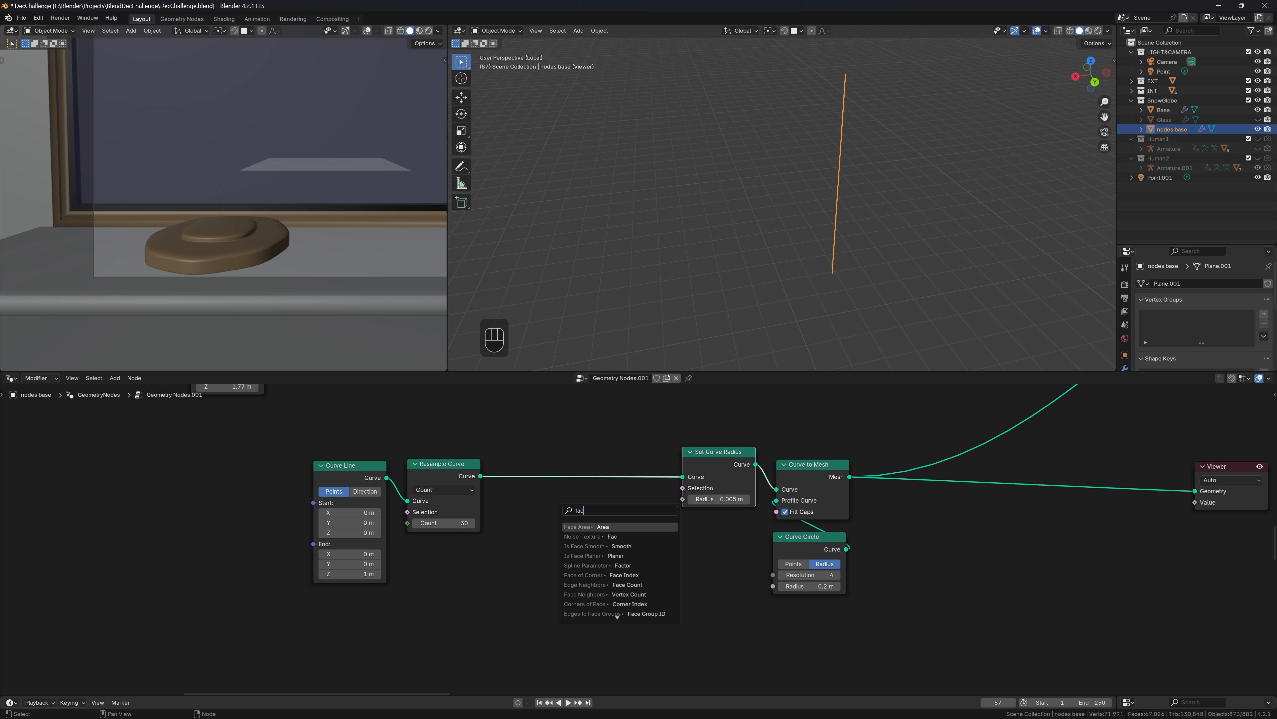
{"action": "type", "text": "tir"}
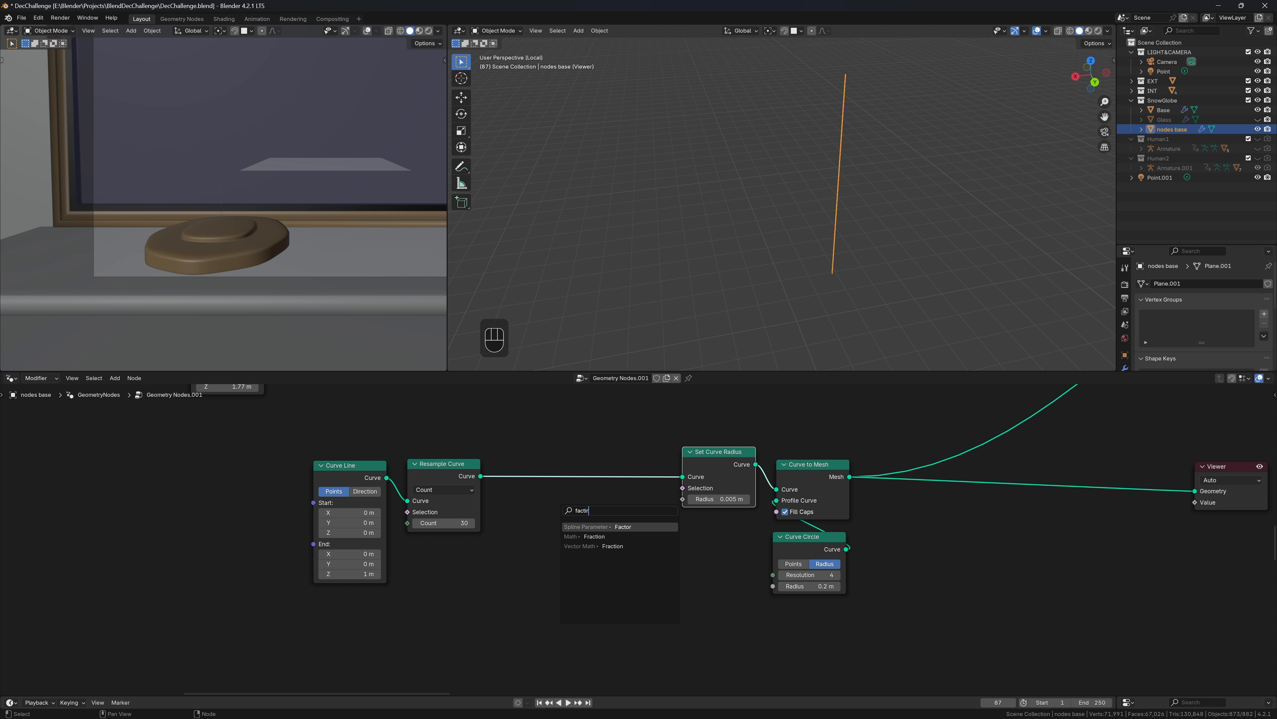
{"action": "key", "text": "Return"}
{"action": "left_click", "coordinate": [441, 668]}
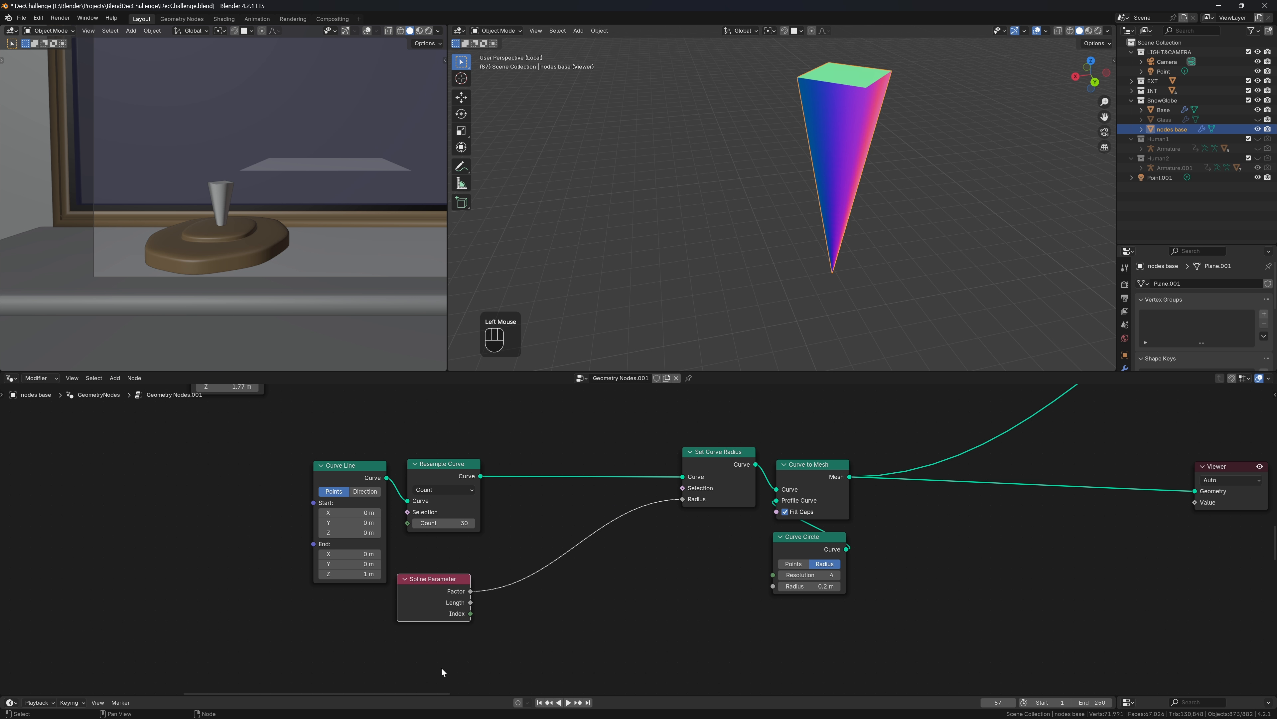
{"action": "key", "text": "shift+a"}
Insert a Float Curve node between the Spline Parameter Factor and the Radius
{"action": "mouse_move", "coordinate": [484, 630]}
{"action": "type", "text": "float"}
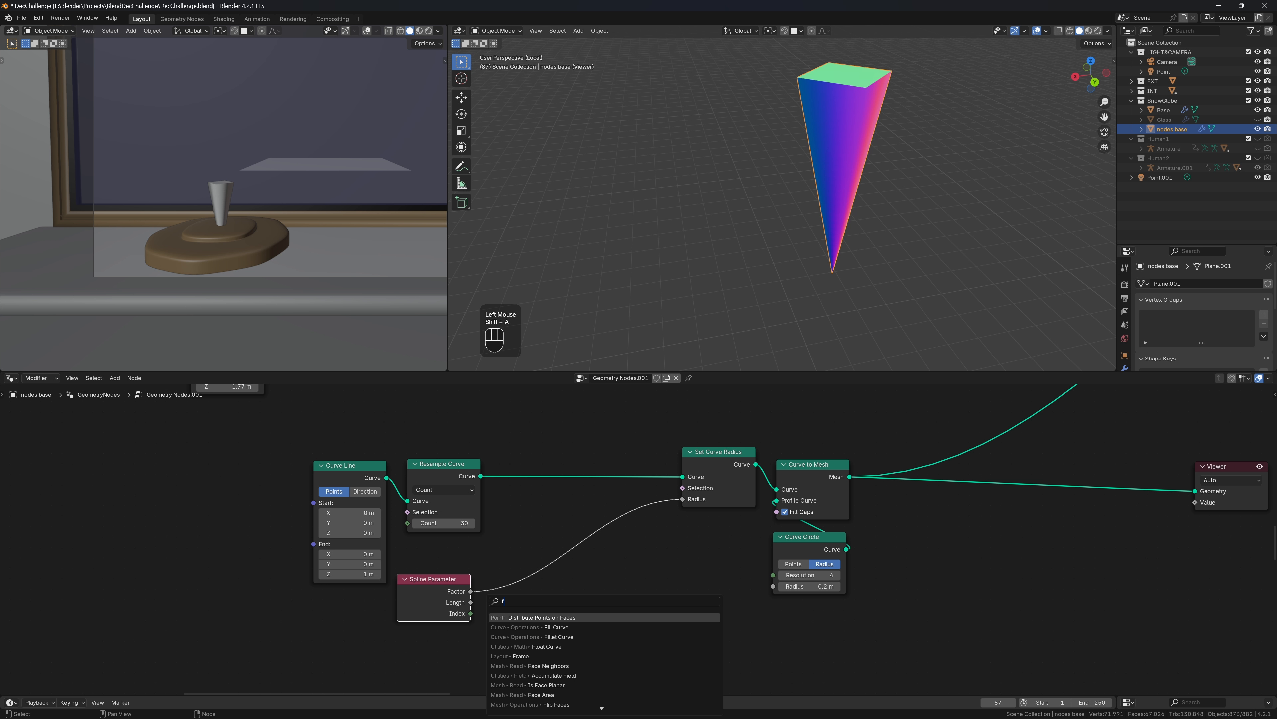
{"action": "key", "text": "Return"}
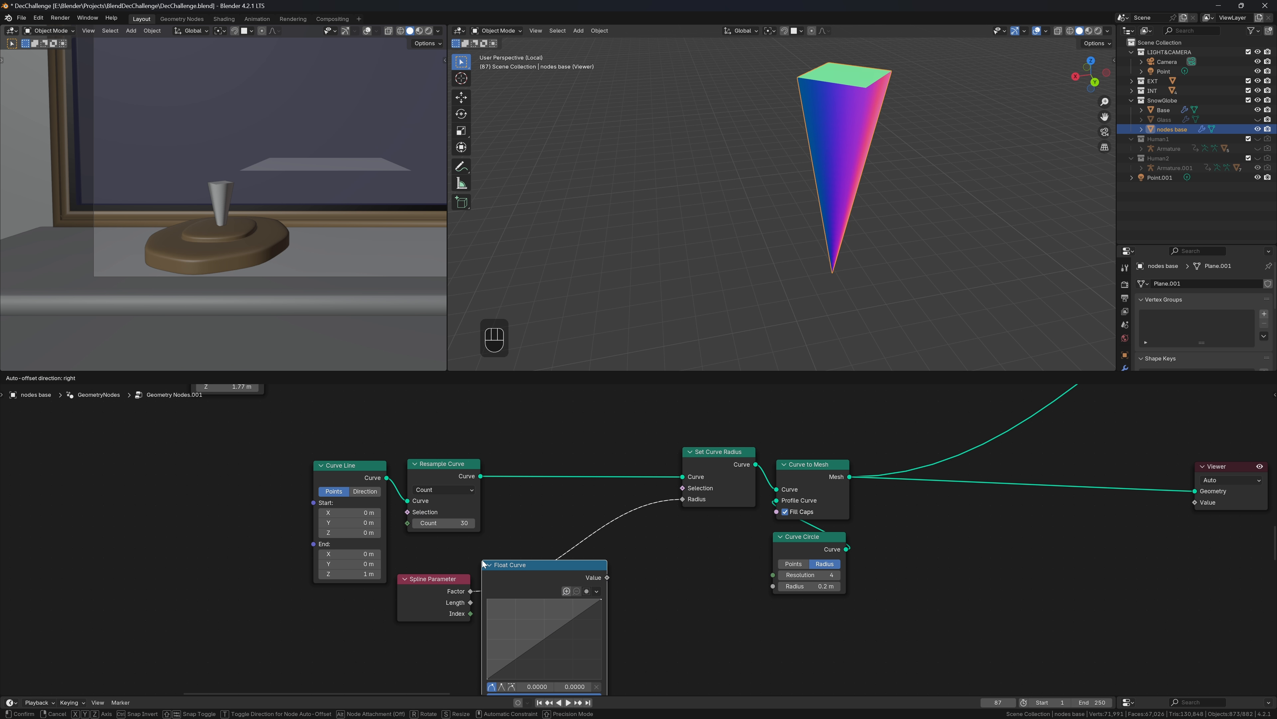
{"action": "left_click", "coordinate": [512, 515]}
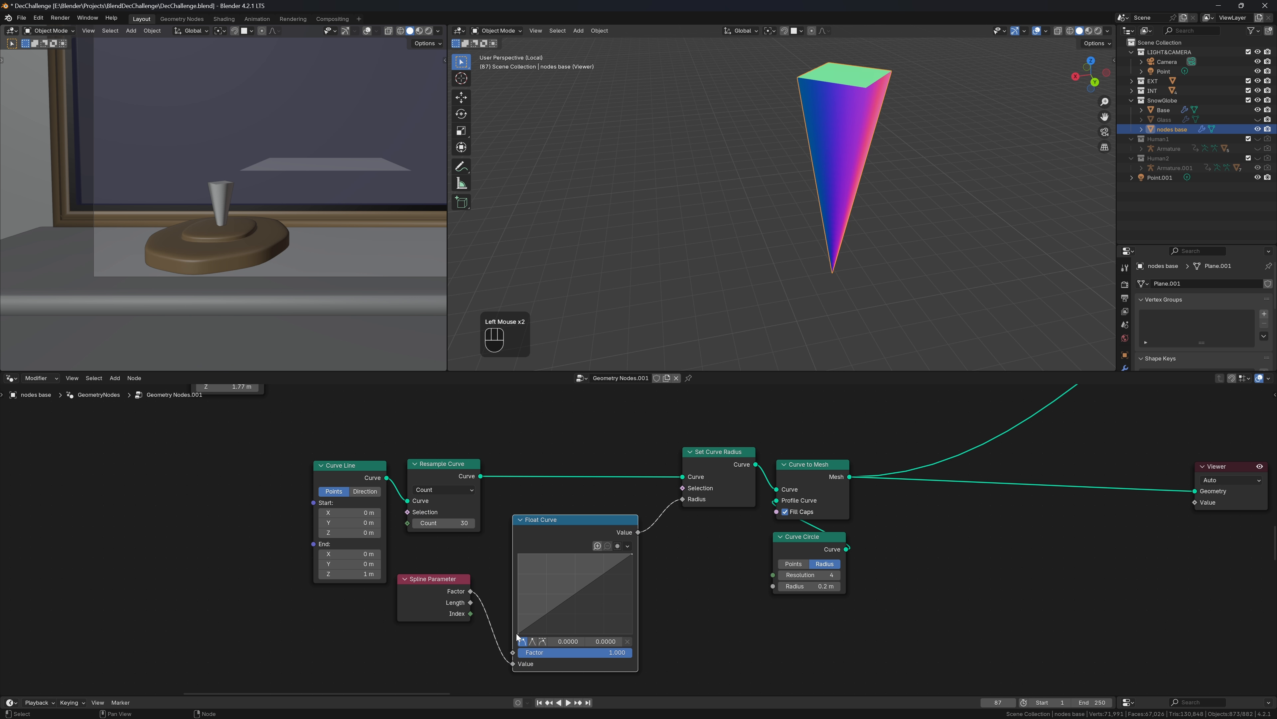
{"action": "mouse_move", "coordinate": [520, 634]}
{"action": "left_mouse_down"}
{"action": "mouse_move", "coordinate": [539, 563]}
{"action": "mouse_move", "coordinate": [532, 654]}
{"action": "left_mouse_up"}
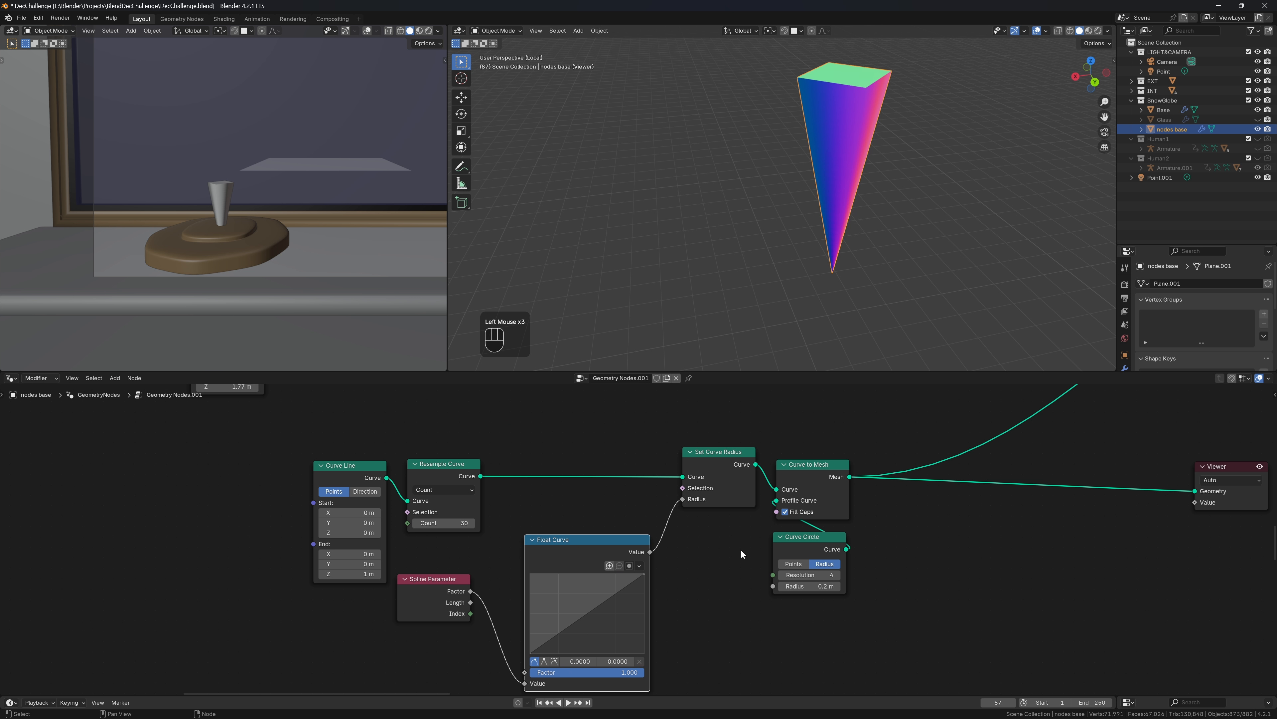
Widen the Float Curve node and raise its start point to Y 1, straightening the column
{"action": "scroll", "coordinate": [708, 607], "scroll_direction": "up", "scroll_amount": 2}
{"action": "middle_click_drag", "start_coordinate": [450, 534], "coordinate": [466, 521]}
{"action": "left_click_drag", "start_coordinate": [466, 522], "coordinate": [204, 556]}
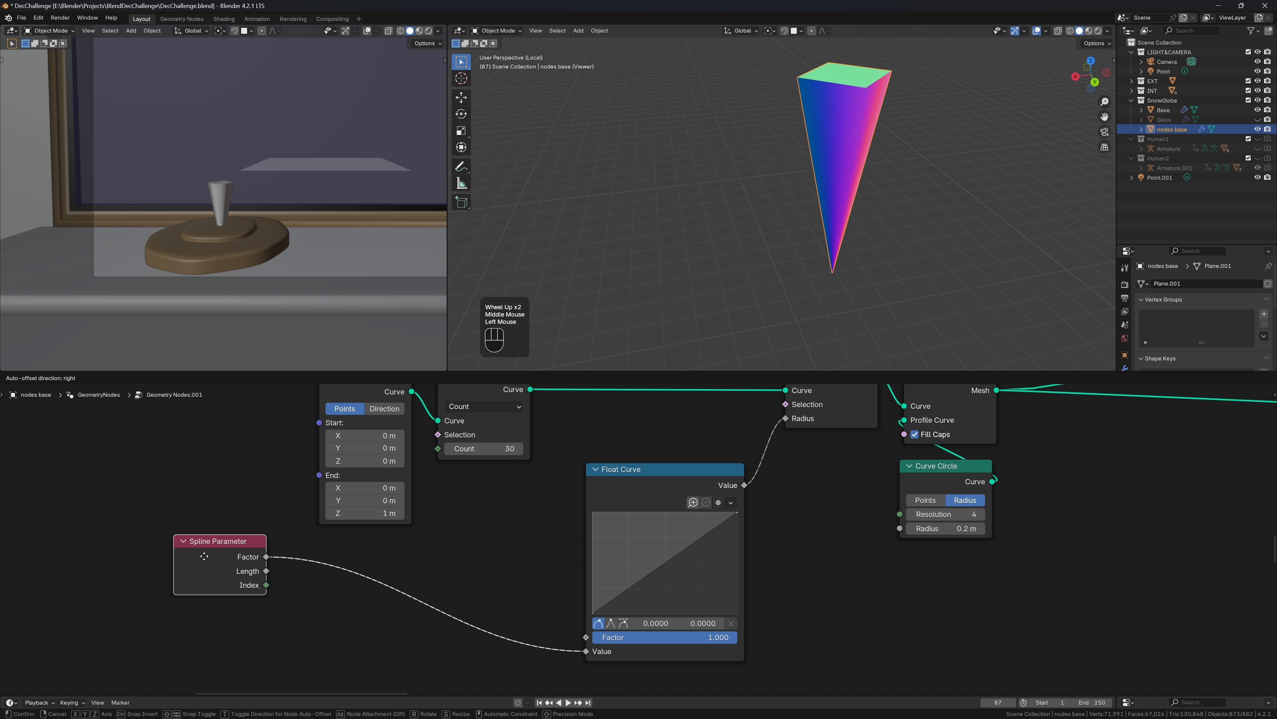
{"action": "left_click_drag", "start_coordinate": [585, 542], "coordinate": [368, 556]}
{"action": "left_click_drag", "start_coordinate": [369, 556], "coordinate": [386, 556]}
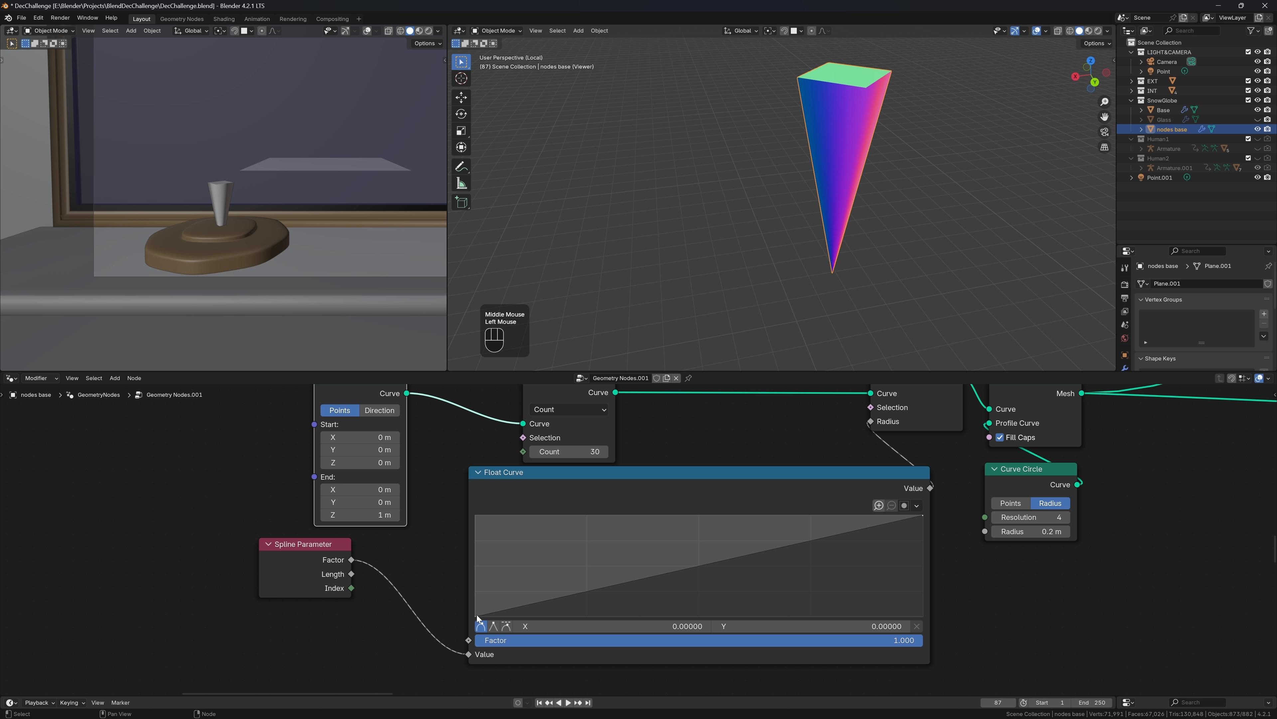
{"action": "left_click_drag", "start_coordinate": [478, 617], "coordinate": [476, 515]}
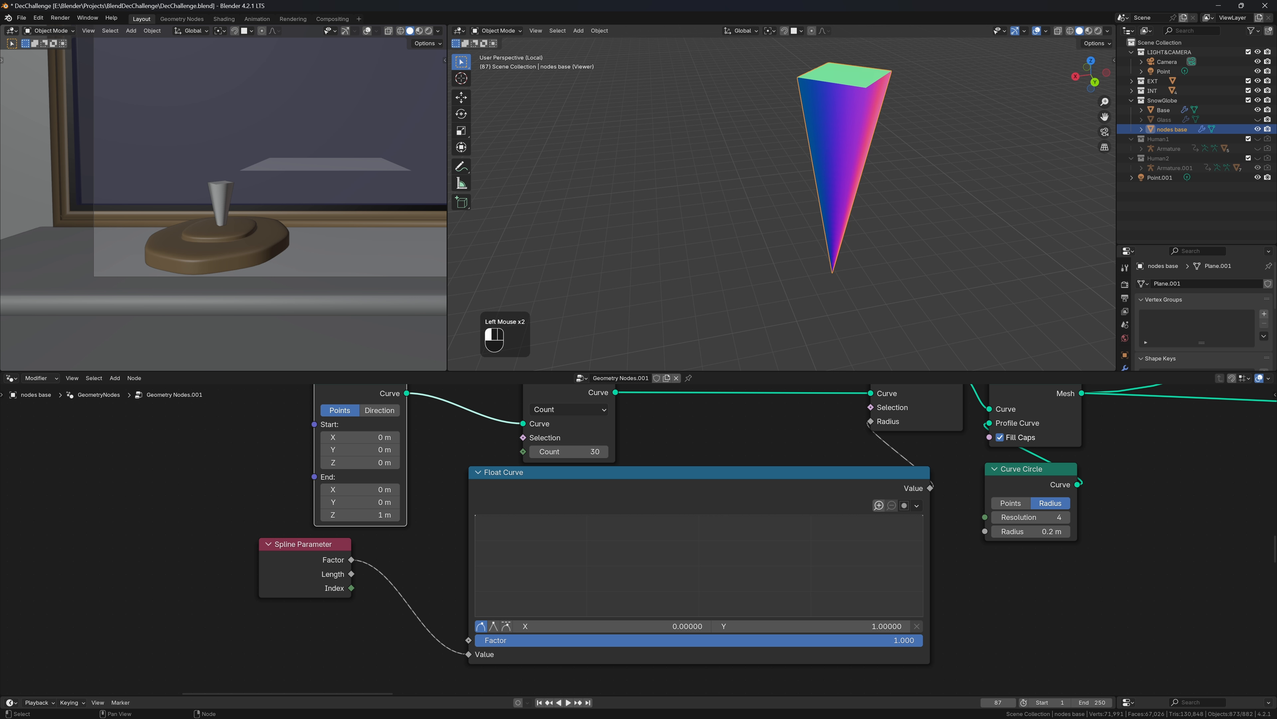
Add a Float Curve point near the right end so the curve falls off at the top
{"action": "left_click", "coordinate": [865, 516]}
{"action": "left_click_drag", "start_coordinate": [866, 517], "coordinate": [925, 629]}
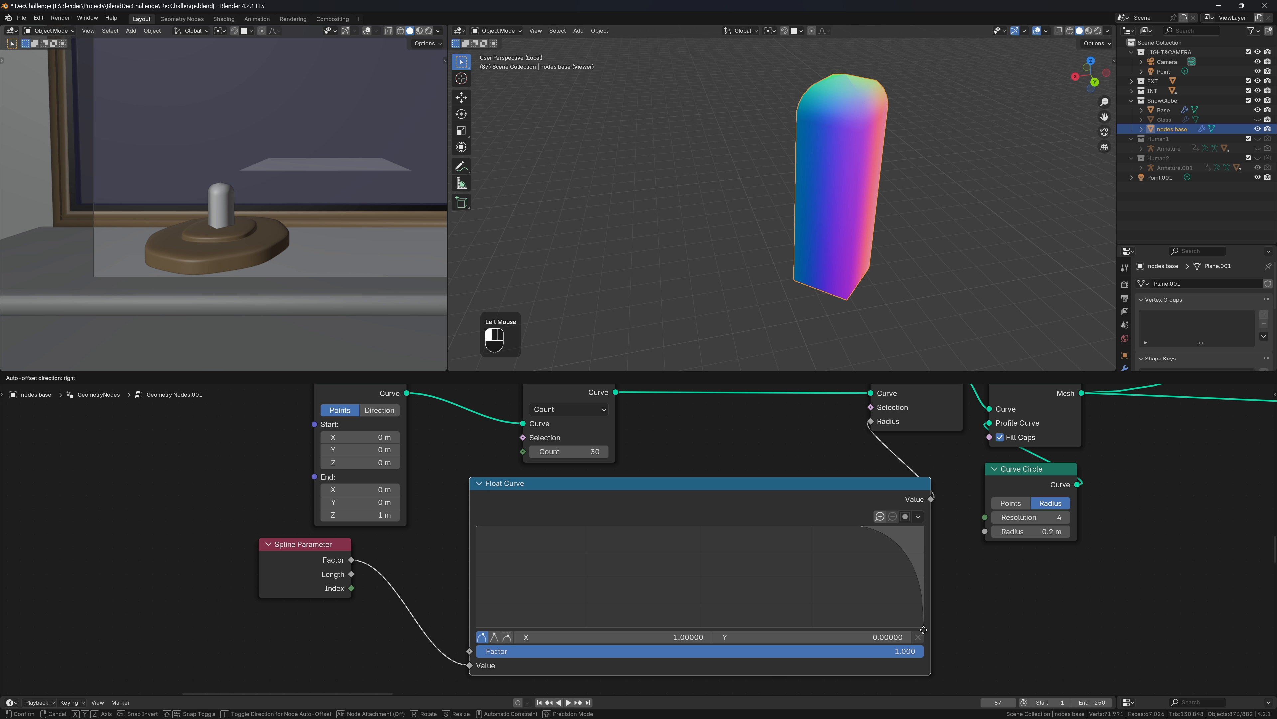
{"action": "left_click", "coordinate": [859, 525], "text": "shift"}
{"action": "left_click_drag", "start_coordinate": [861, 525], "coordinate": [795, 516]}
{"action": "middle_click_drag", "start_coordinate": [910, 252], "coordinate": [901, 159]}
{"action": "left_click", "coordinate": [1046, 33]}
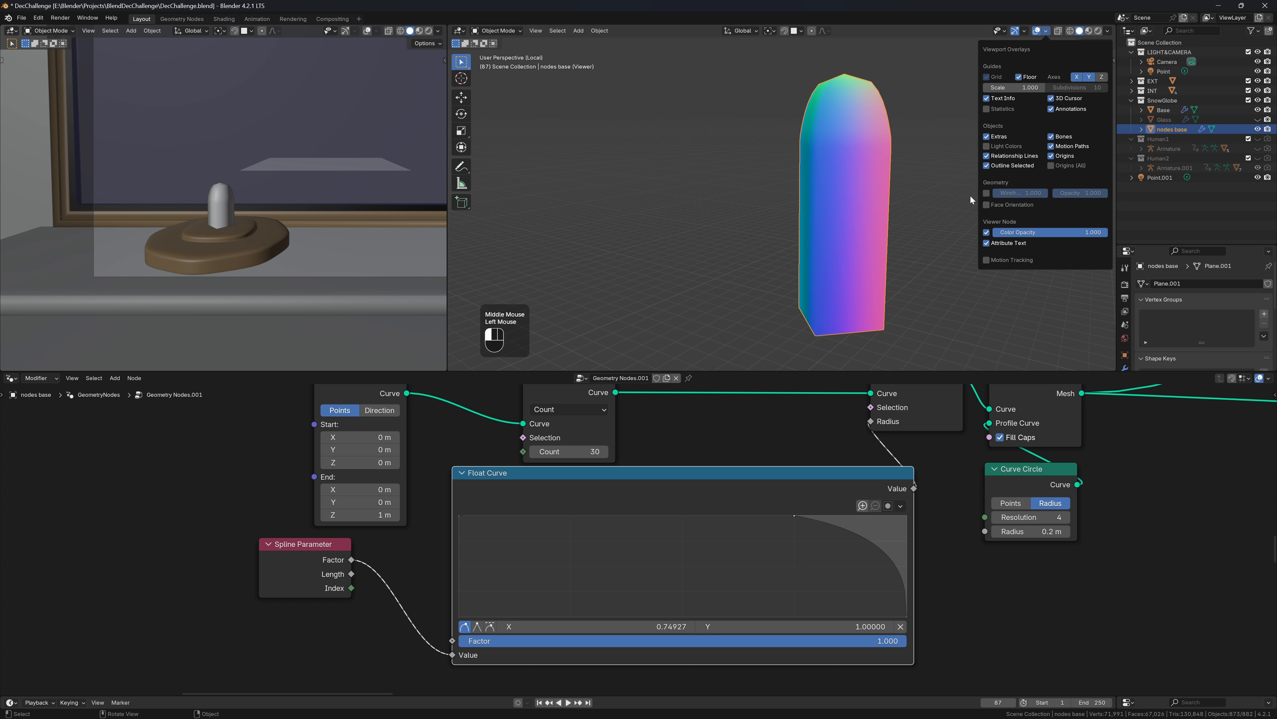
{"action": "mouse_move", "coordinate": [741, 288]}
{"action": "middle_mouse_down"}
{"action": "mouse_move", "coordinate": [825, 280]}
{"action": "mouse_move", "coordinate": [804, 297]}
{"action": "mouse_move", "coordinate": [742, 297]}
{"action": "middle_mouse_up"}
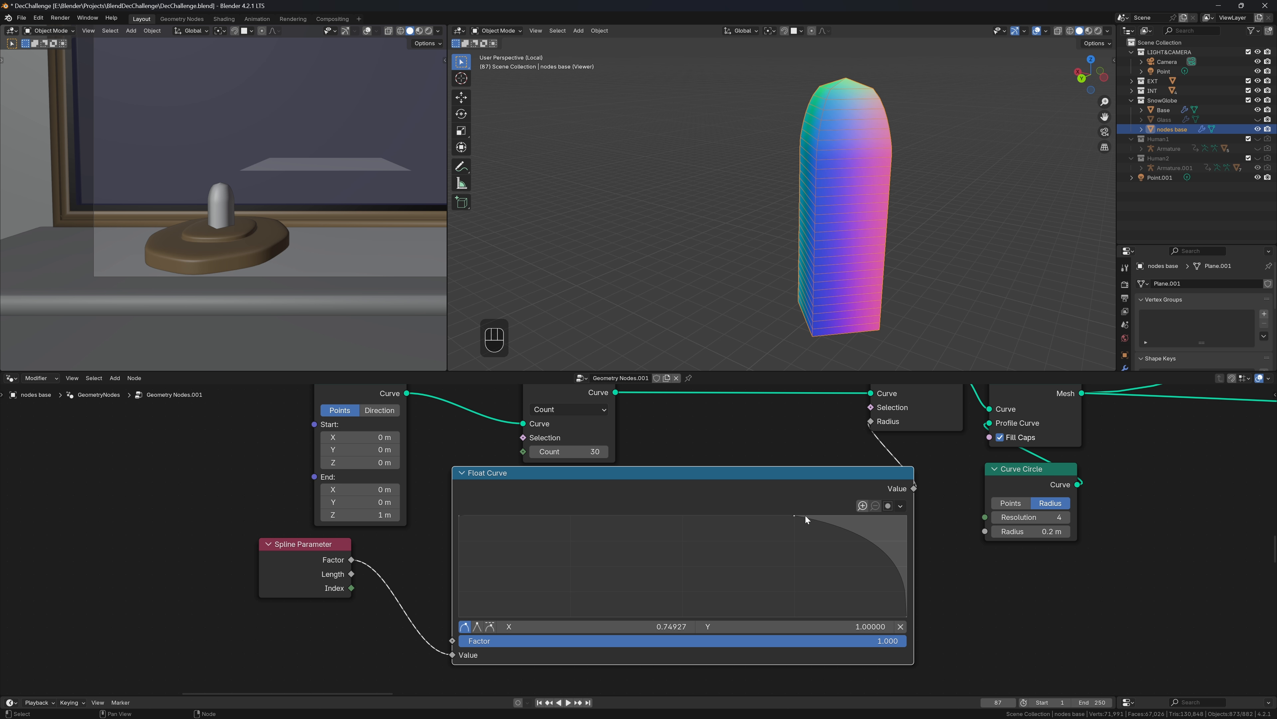
Move the falloff point to about 0.82 and give the end point Auto Clamped handles
{"action": "left_click_drag", "start_coordinate": [795, 515], "coordinate": [826, 515]}
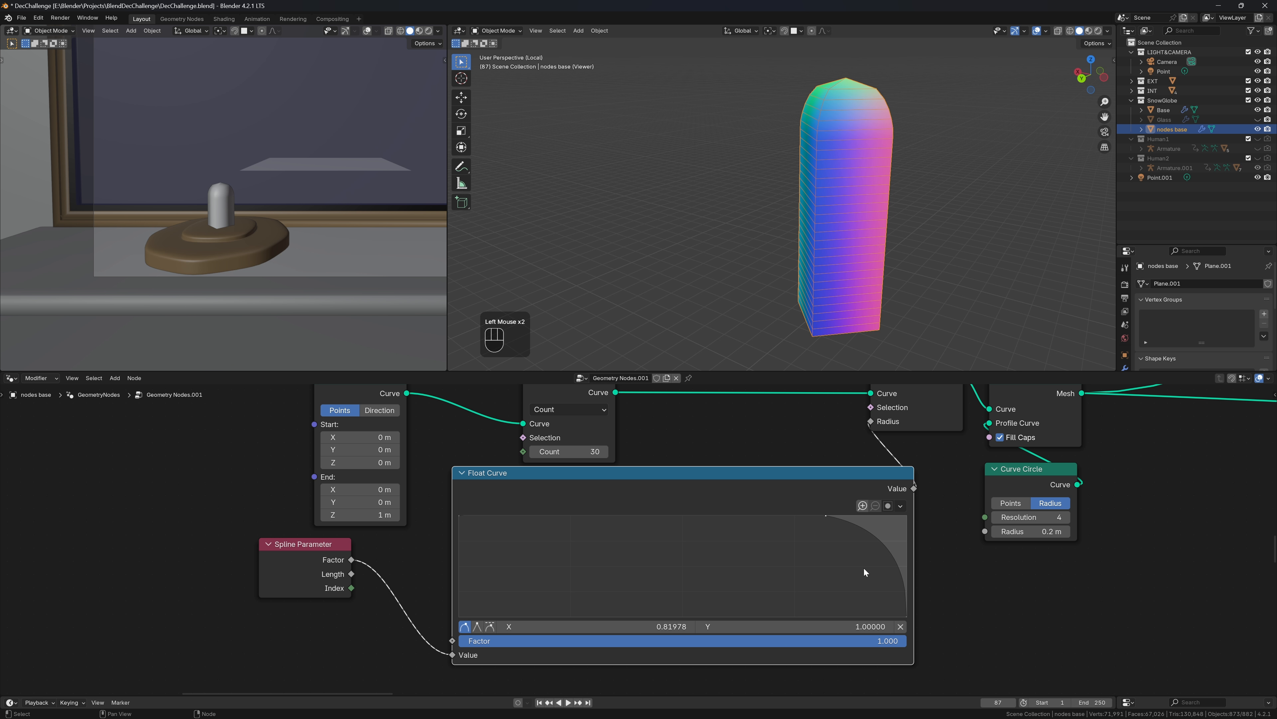
{"action": "left_click", "coordinate": [907, 615]}
{"action": "left_click", "coordinate": [906, 616]}
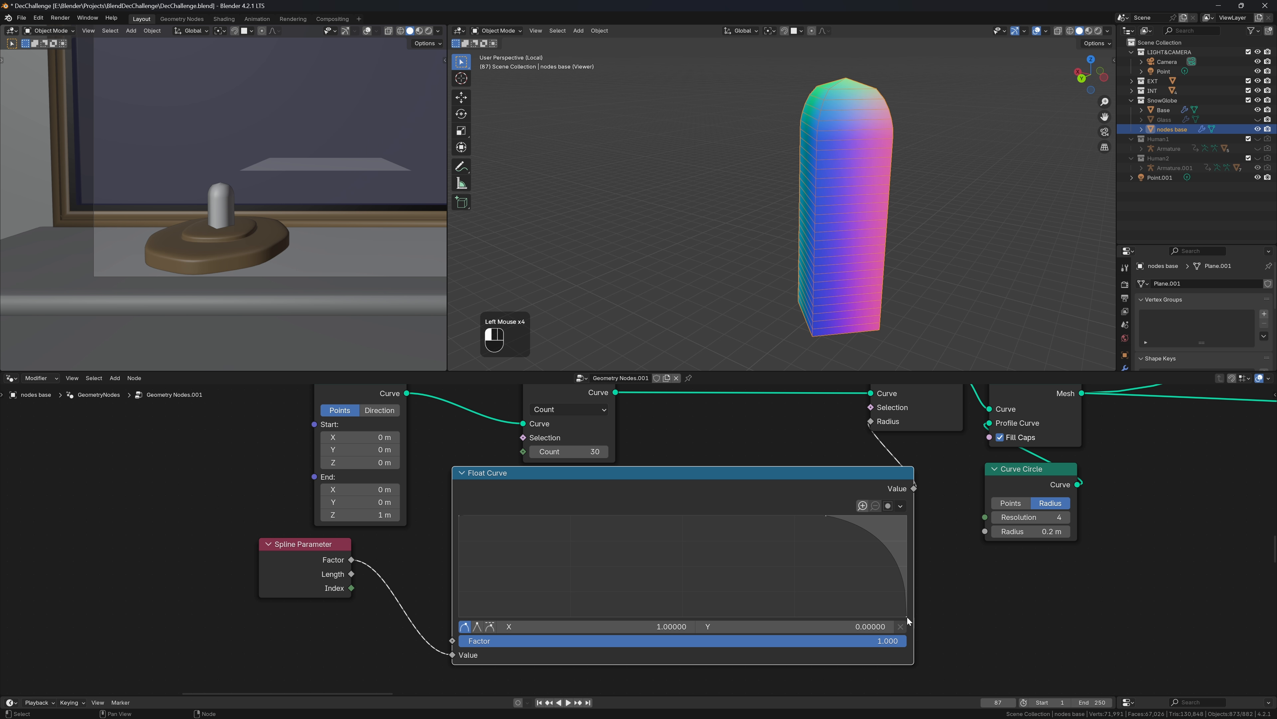
{"action": "left_click", "coordinate": [490, 631]}
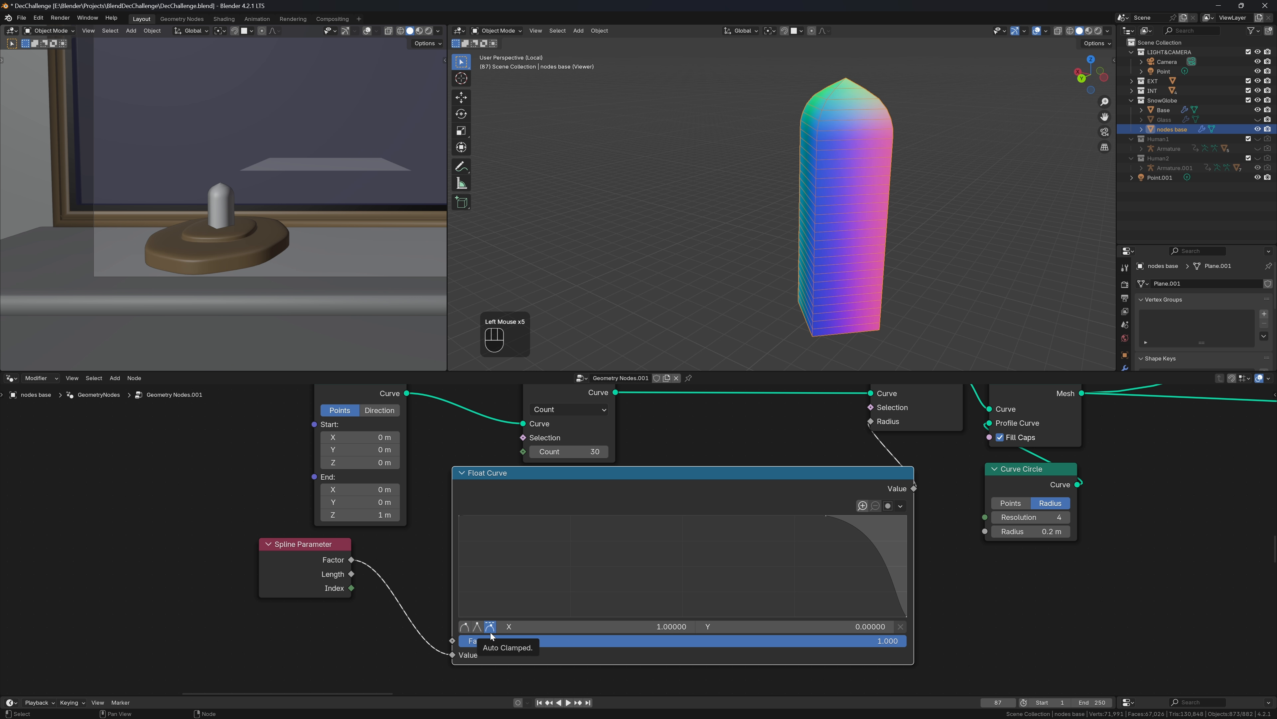
{"action": "middle_click_drag", "start_coordinate": [876, 116], "coordinate": [866, 143]}
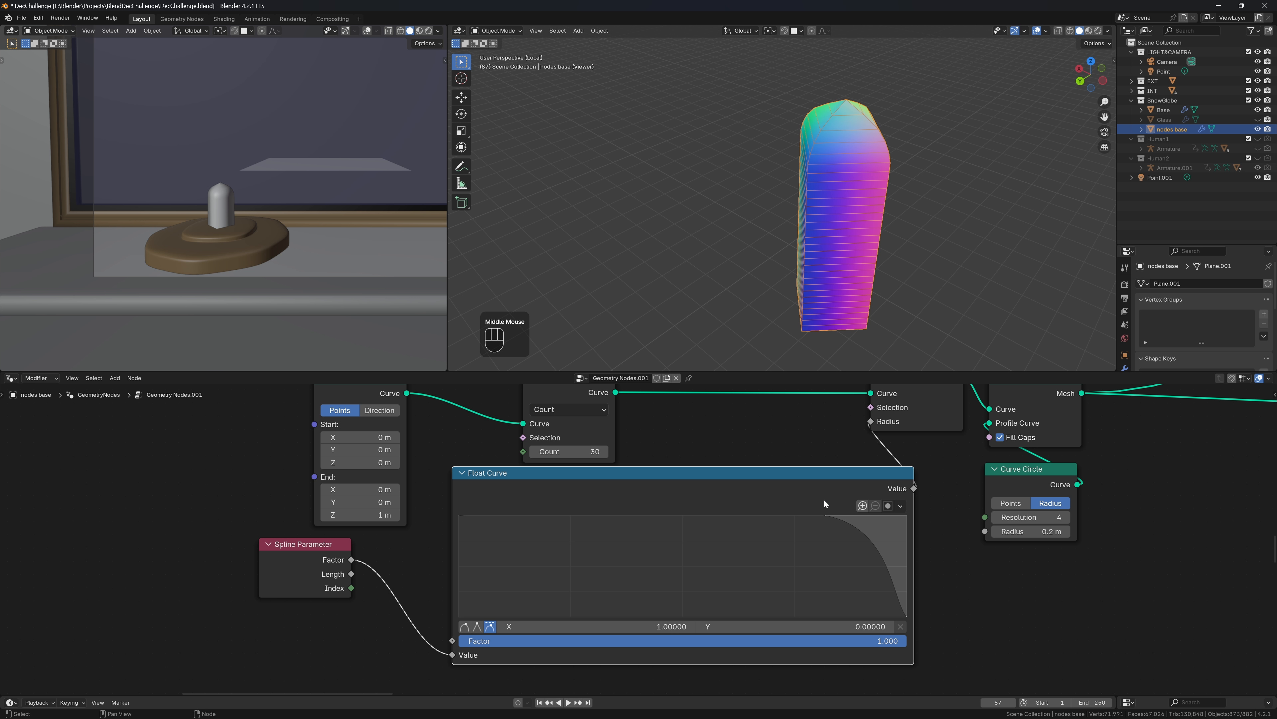
Add extra Float Curve points along the flat top just before the falloff
{"action": "left_click", "coordinate": [795, 517]}
{"action": "left_click", "coordinate": [796, 517]}
{"action": "left_click", "coordinate": [797, 515]}
{"action": "left_click", "coordinate": [803, 515]}
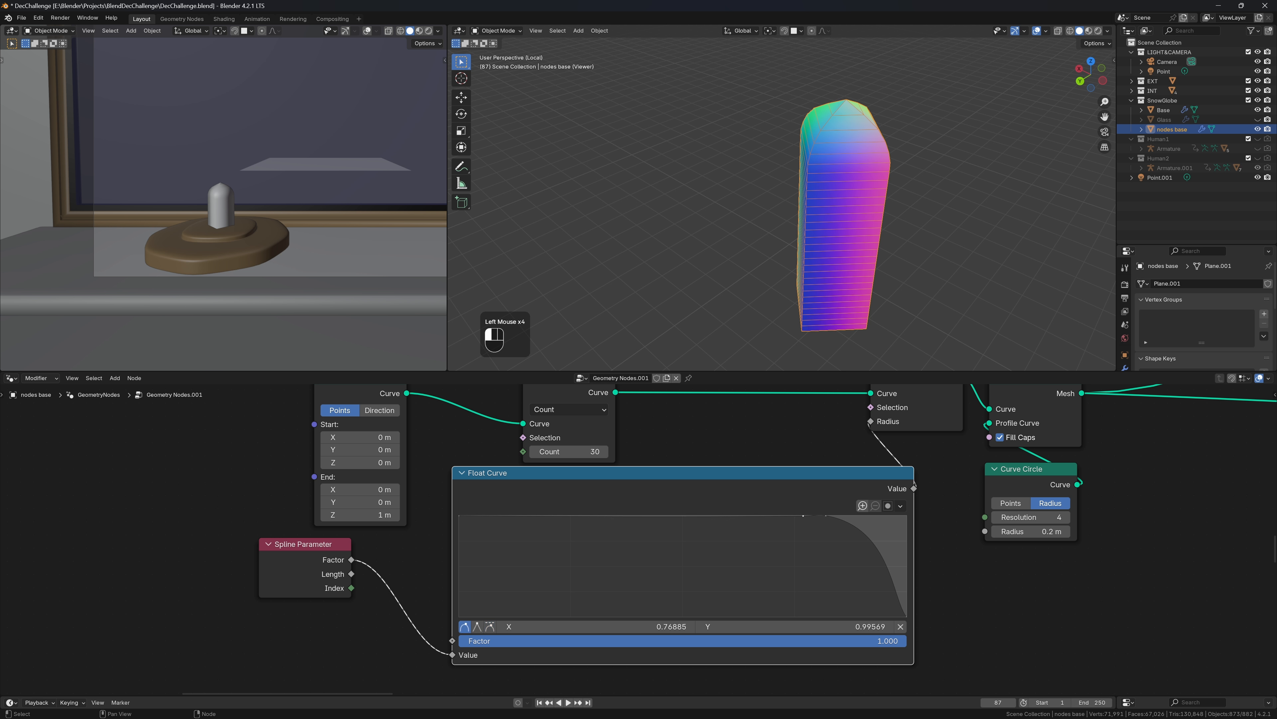
{"action": "left_click_drag", "start_coordinate": [803, 515], "coordinate": [800, 593]}
{"action": "left_click", "coordinate": [795, 519]}
{"action": "middle_click_drag", "start_coordinate": [875, 211], "coordinate": [959, 184]}
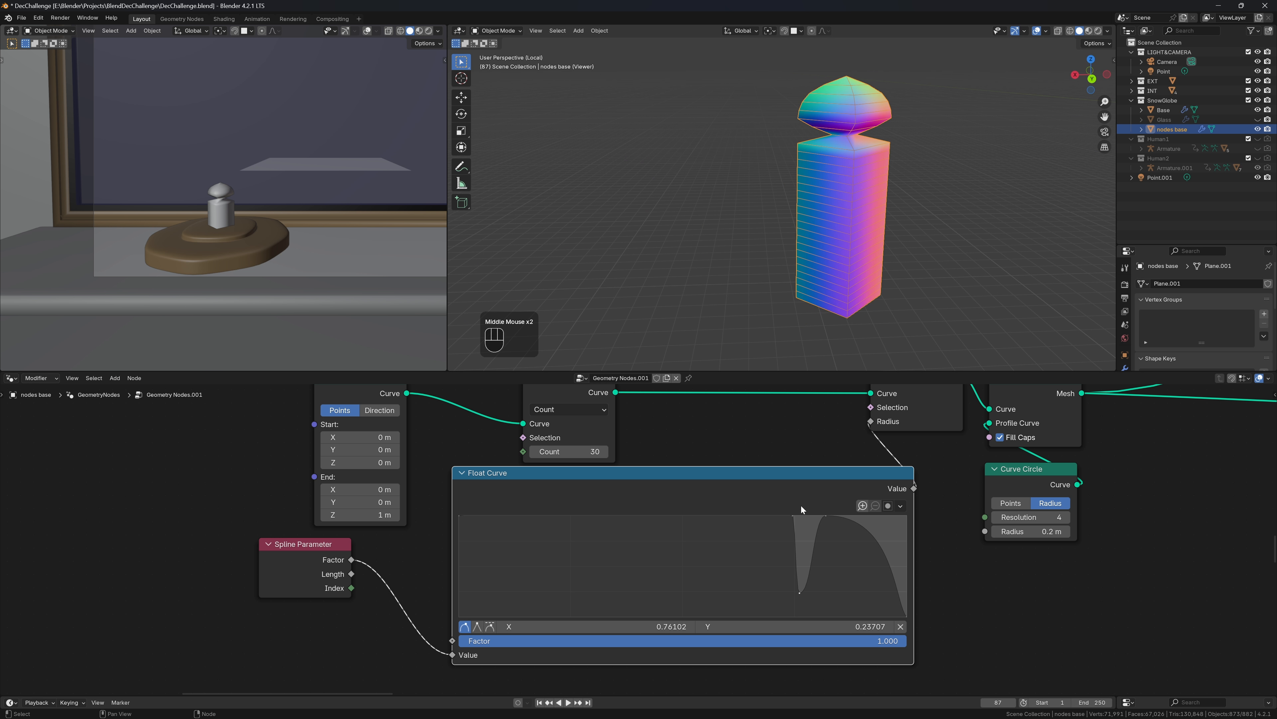
Drag the new points down and sideways to carve a notch near 0.67
{"action": "left_click_drag", "start_coordinate": [815, 579], "coordinate": [819, 596]}
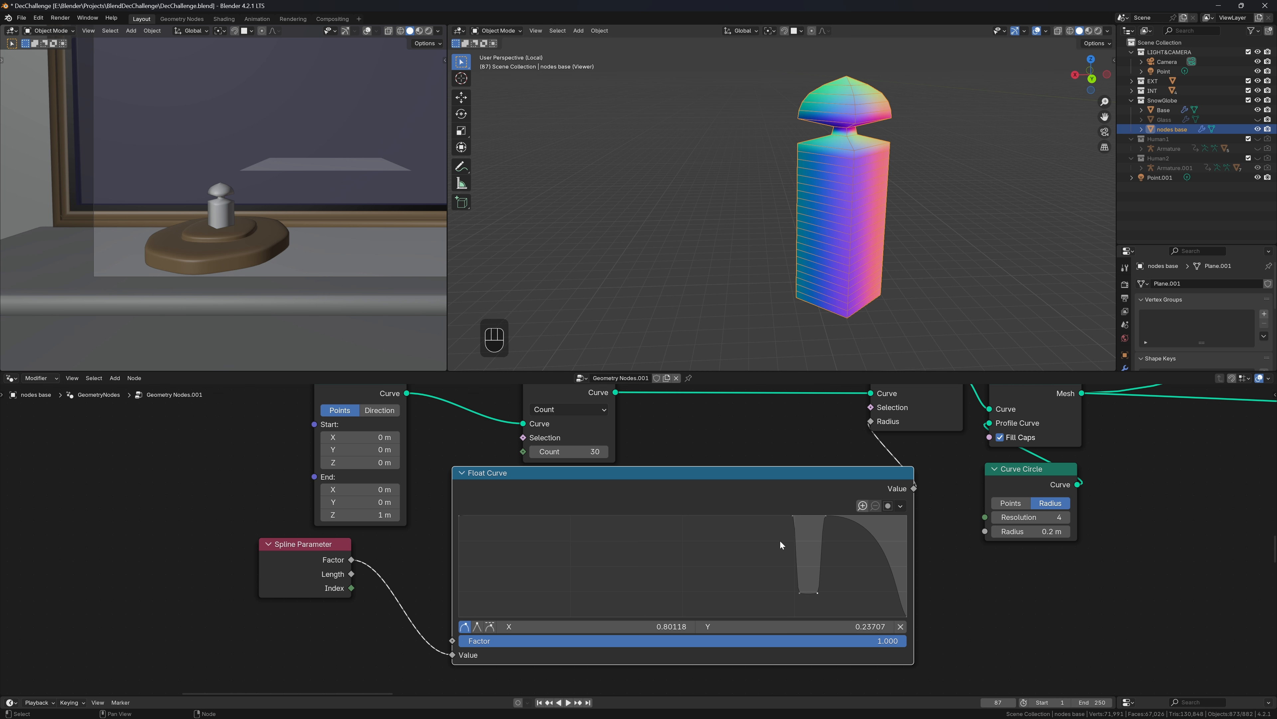
{"action": "left_click_drag", "start_coordinate": [790, 514], "coordinate": [780, 516]}
{"action": "mouse_move", "coordinate": [803, 600]}
{"action": "left_mouse_down"}
{"action": "mouse_move", "coordinate": [789, 593]}
{"action": "mouse_move", "coordinate": [802, 592]}
{"action": "left_mouse_up"}
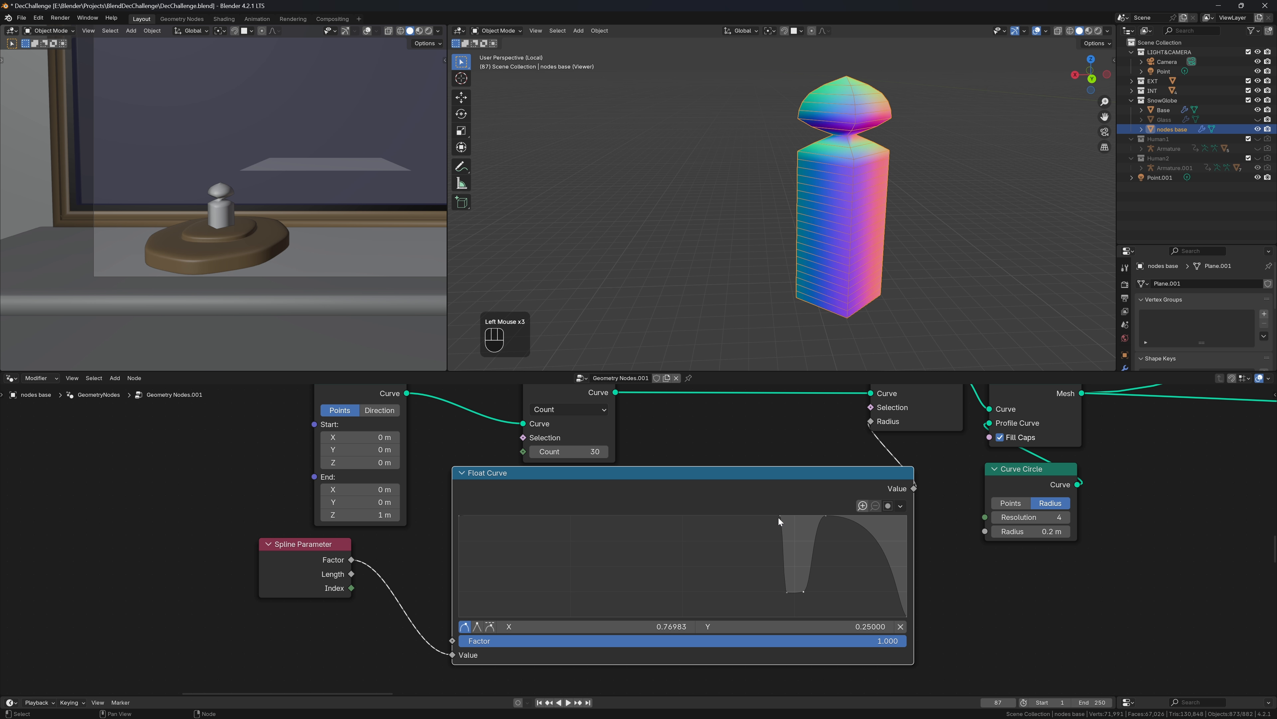
{"action": "left_click_drag", "start_coordinate": [779, 515], "coordinate": [769, 515]}
{"action": "left_click_drag", "start_coordinate": [789, 594], "coordinate": [773, 595]}
{"action": "left_click_drag", "start_coordinate": [770, 522], "coordinate": [941, 165]}
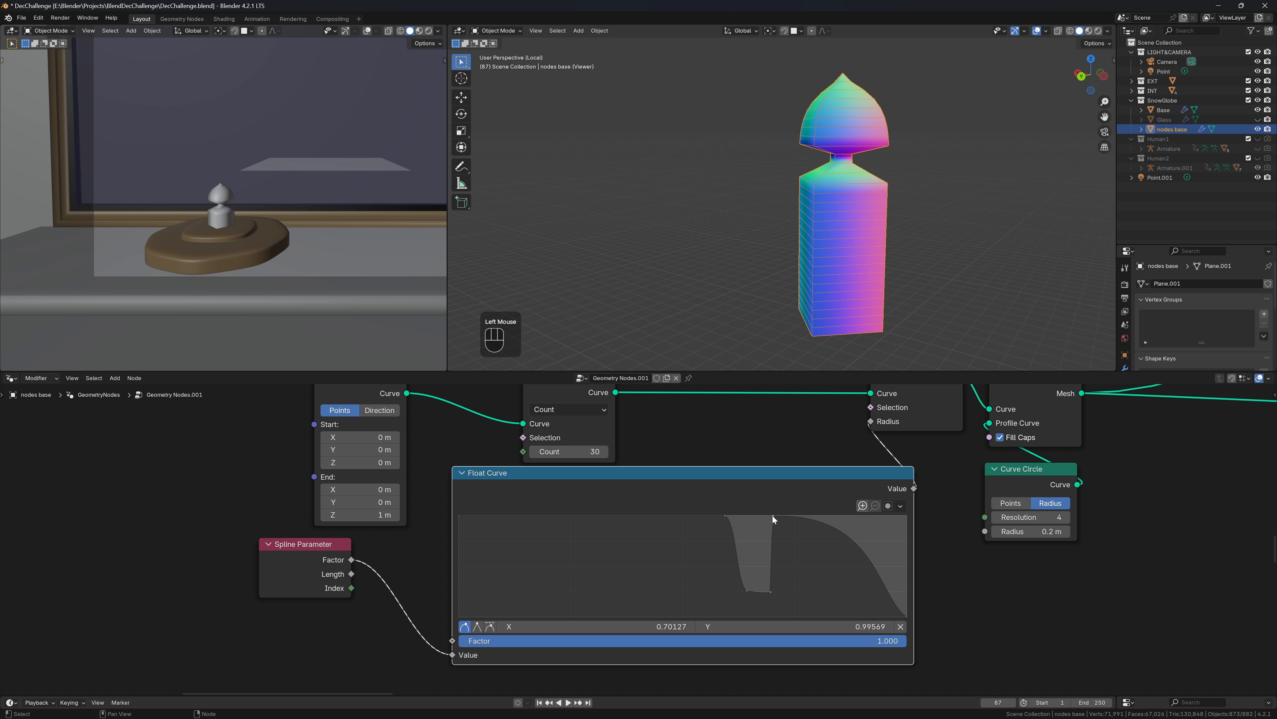
{"action": "left_click", "coordinate": [771, 592]}
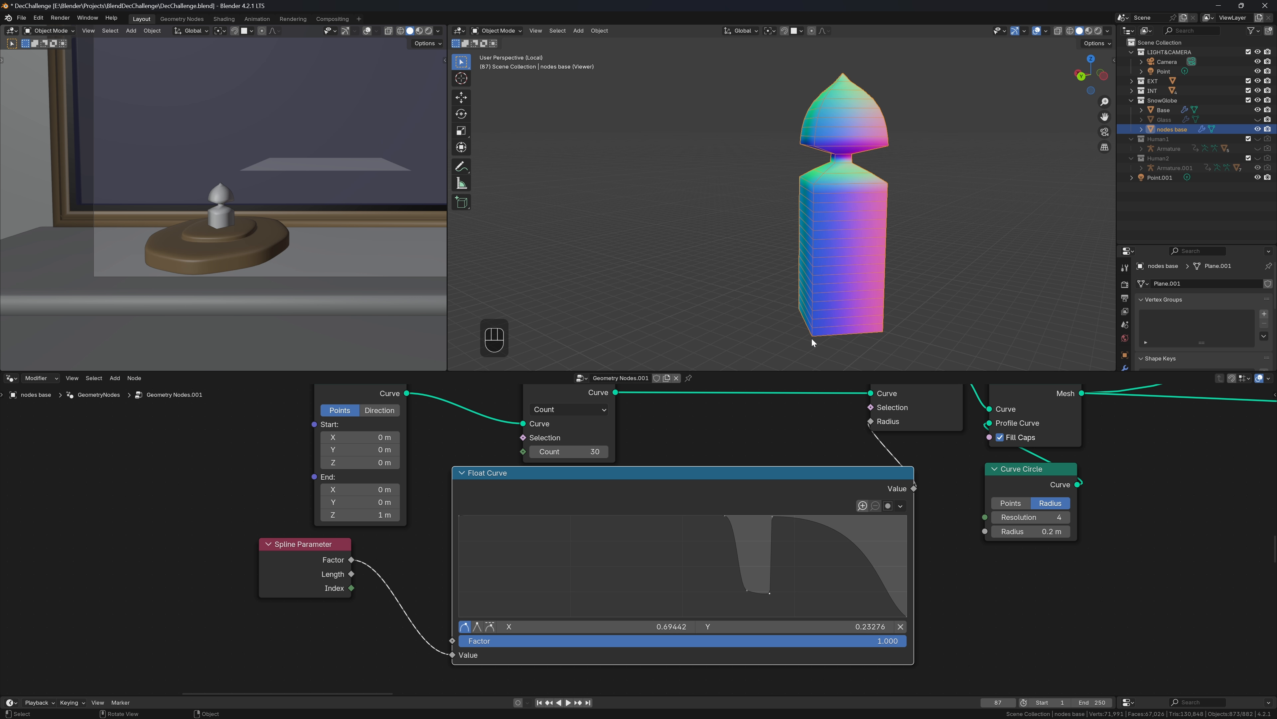
{"action": "left_click_drag", "start_coordinate": [773, 516], "coordinate": [783, 516]}
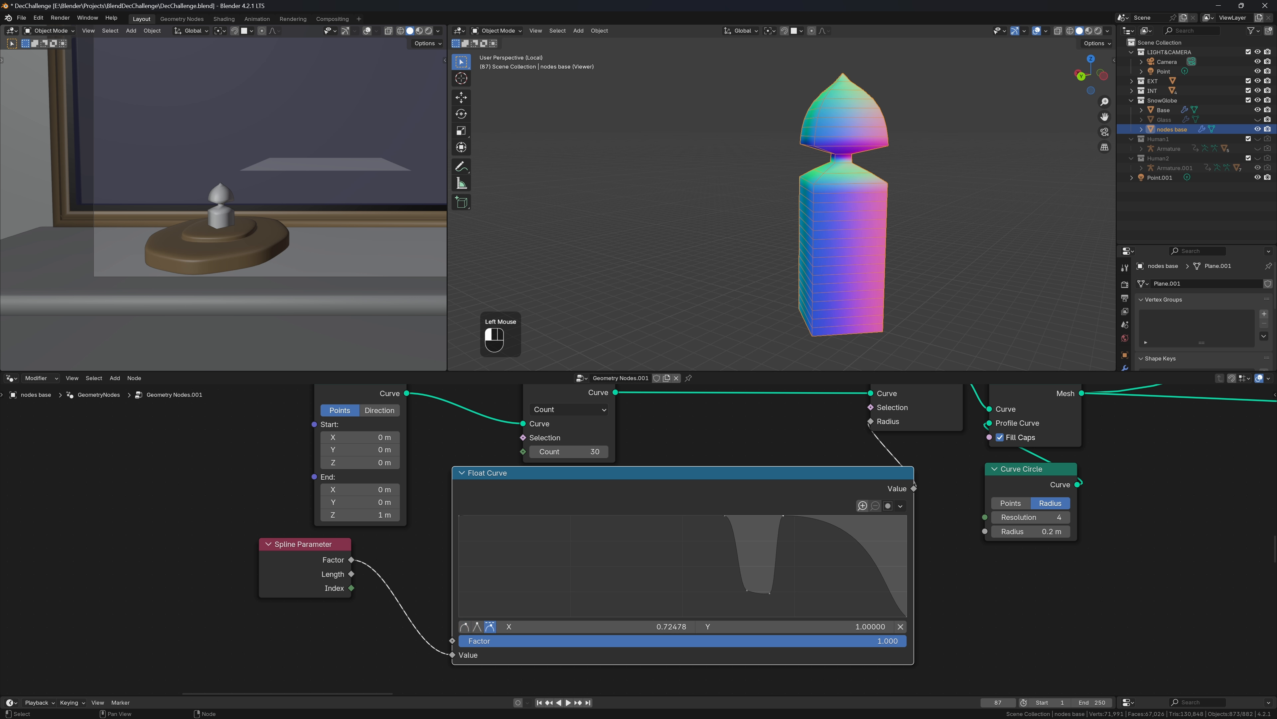
Narrow the notch and set its corner points to Vector handles for sharp edges
{"action": "double_click", "coordinate": [786, 518]}
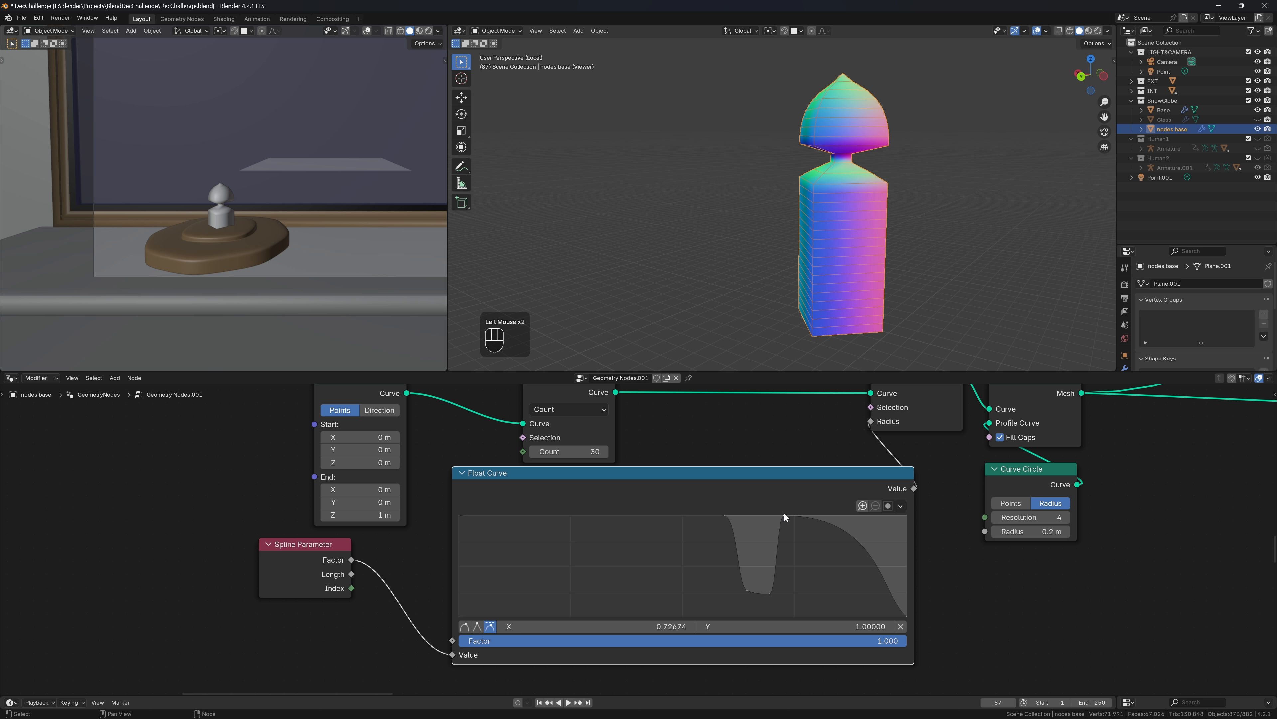
{"action": "mouse_move", "coordinate": [773, 597]}
{"action": "left_mouse_down"}
{"action": "mouse_move", "coordinate": [785, 595]}
{"action": "mouse_move", "coordinate": [763, 593]}
{"action": "left_mouse_up"}
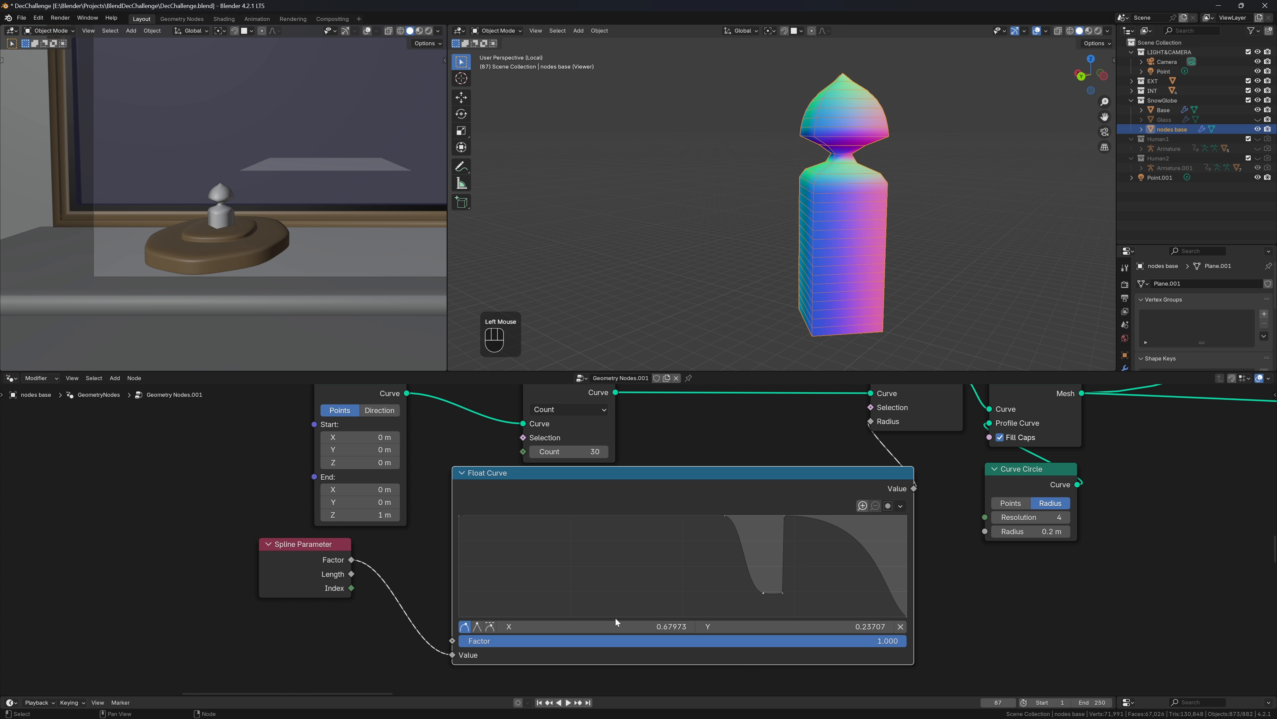
{"action": "left_click", "coordinate": [490, 626]}
{"action": "left_click_drag", "start_coordinate": [733, 526], "coordinate": [758, 516]}
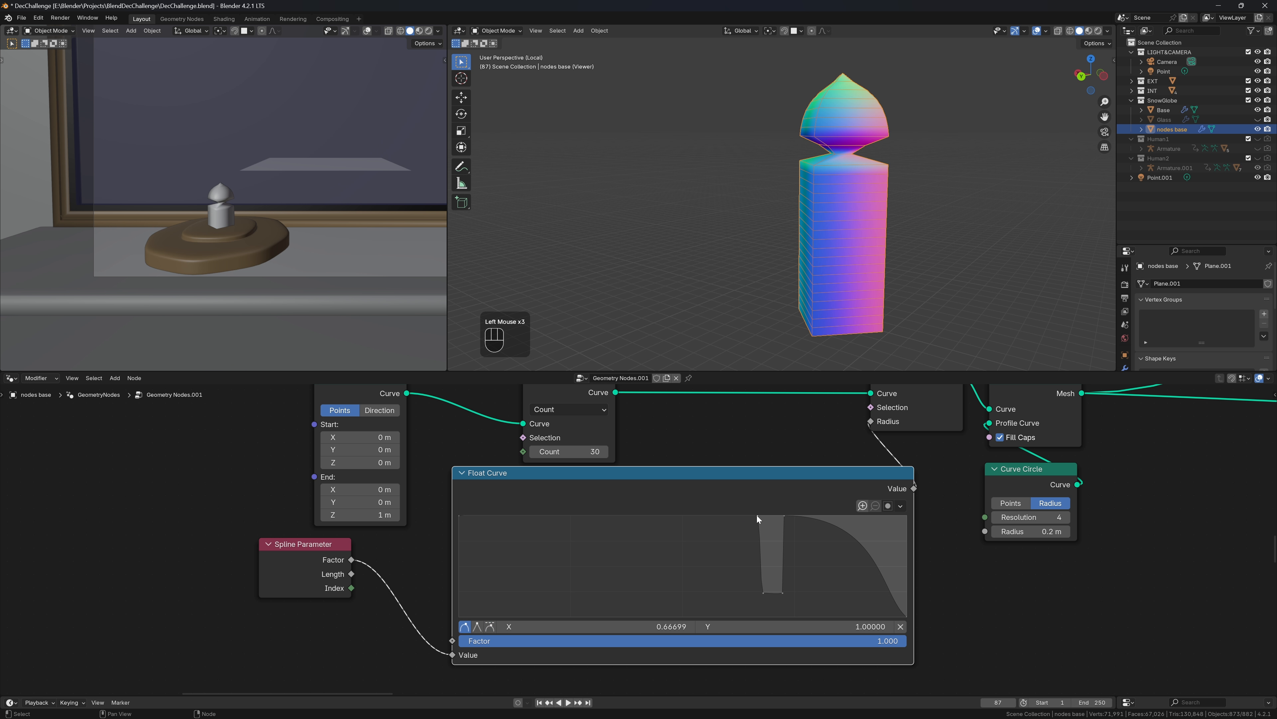
{"action": "left_click", "coordinate": [490, 626]}
{"action": "left_click_drag", "start_coordinate": [758, 516], "coordinate": [762, 516]}
{"action": "middle_click_drag", "start_coordinate": [847, 243], "coordinate": [869, 254]}
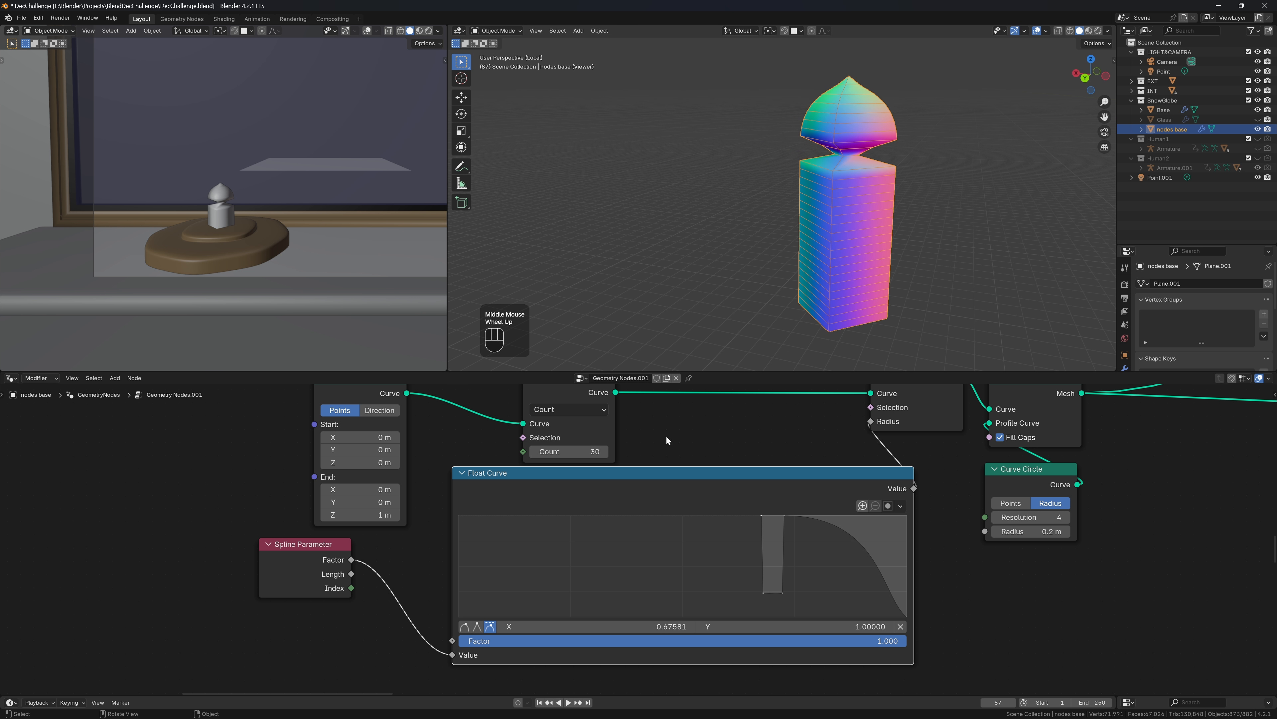
Set the Resample Curve Count to 50
{"action": "double_click", "coordinate": [570, 455]}
{"action": "type", "text": "50"}
{"action": "key", "text": "Return"}
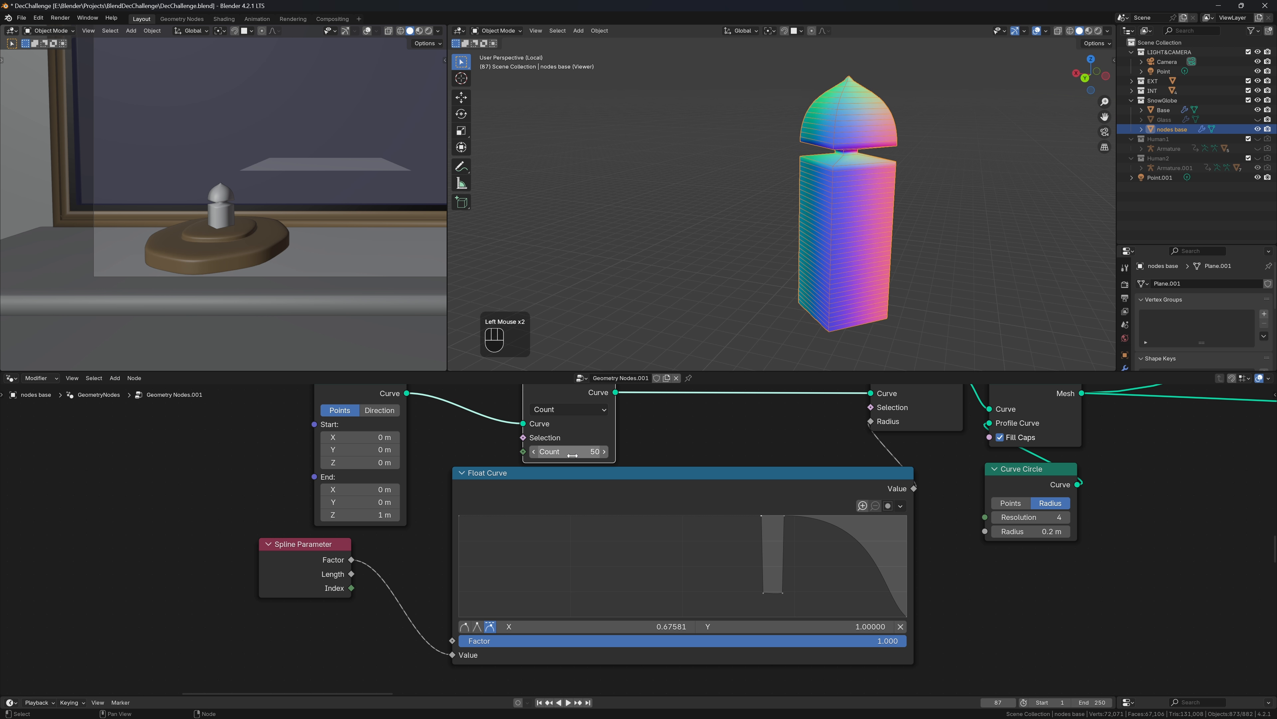
{"action": "left_click", "coordinate": [983, 105]}
{"action": "middle_click_drag", "start_coordinate": [981, 105], "coordinate": [998, 191]}
{"action": "mouse_move", "coordinate": [956, 151]}
{"action": "middle_mouse_down"}
{"action": "mouse_move", "coordinate": [929, 145]}
{"action": "mouse_move", "coordinate": [956, 150]}
{"action": "middle_mouse_up"}
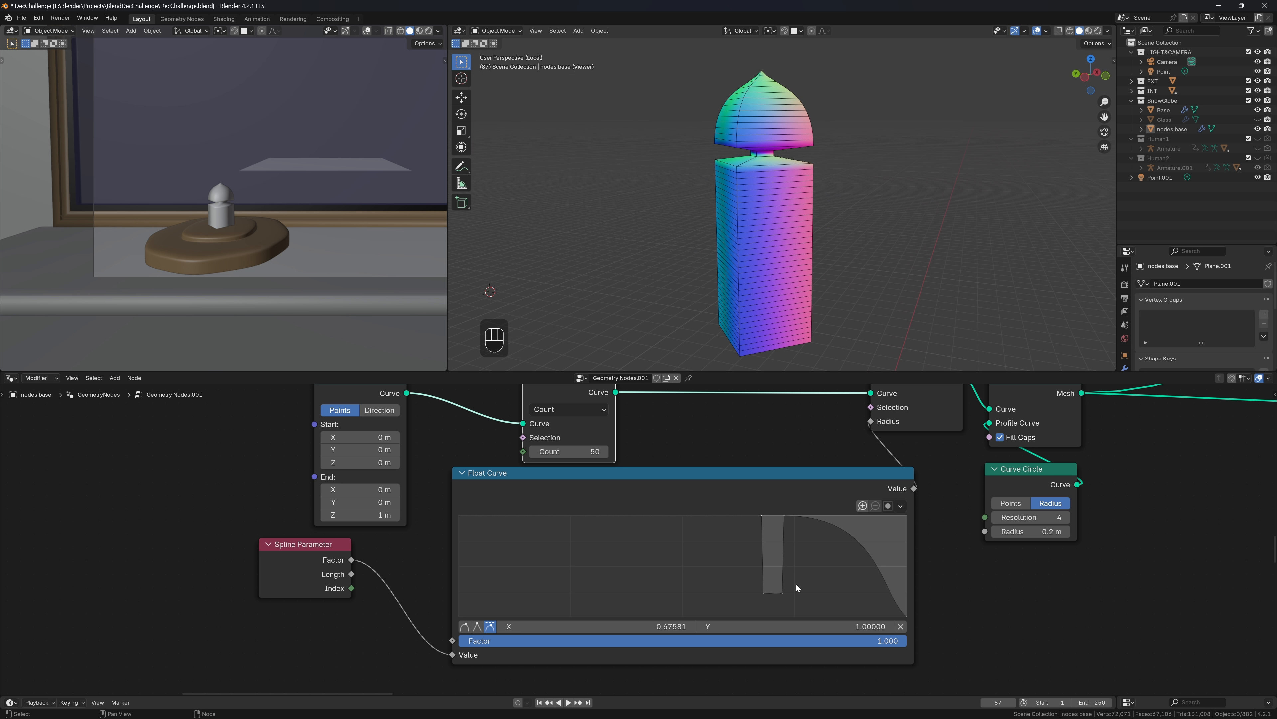
Raise both notch bottom points to about Y 0.75 for a shallow groove
{"action": "left_click", "coordinate": [782, 593], "text": "shift"}
{"action": "left_click_drag", "start_coordinate": [783, 593], "coordinate": [767, 544]}
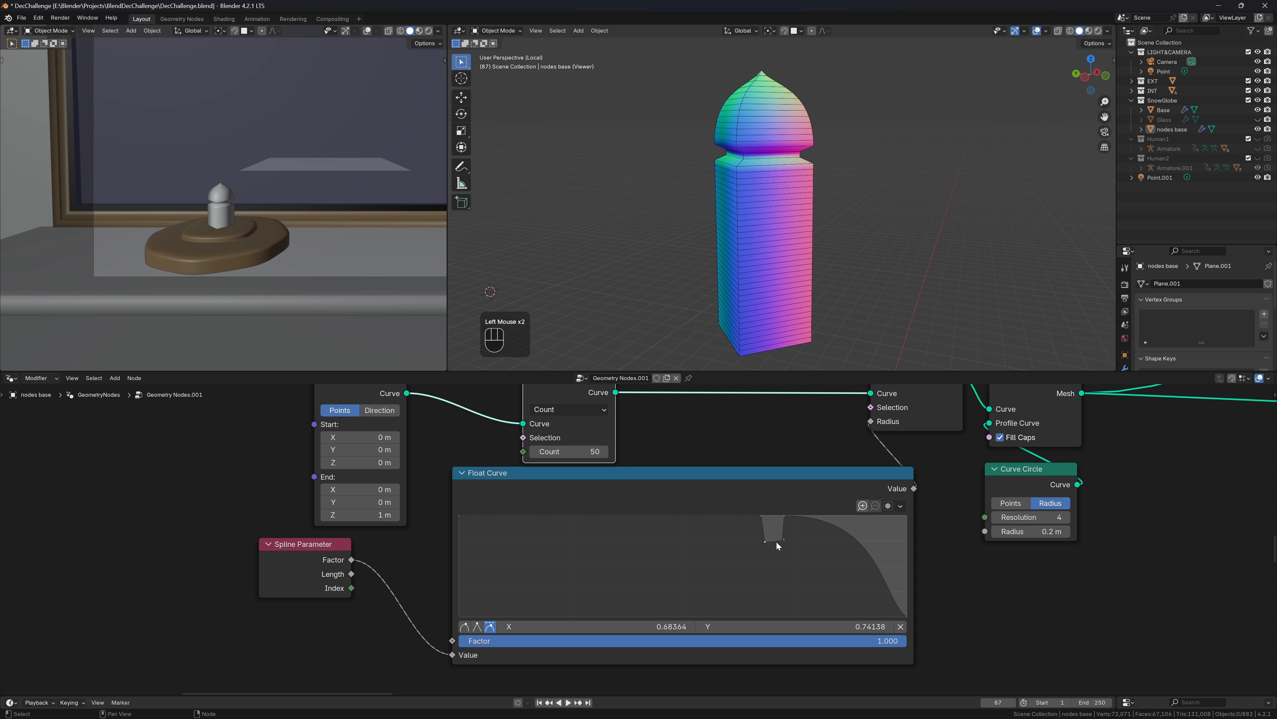
{"action": "scroll", "coordinate": [780, 540], "scroll_direction": "up", "scroll_amount": 4}
{"action": "mouse_move", "coordinate": [811, 543]}
{"action": "left_mouse_down"}
{"action": "mouse_move", "coordinate": [823, 544]}
{"action": "mouse_move", "coordinate": [819, 507]}
{"action": "mouse_move", "coordinate": [812, 541]}
{"action": "left_mouse_up"}
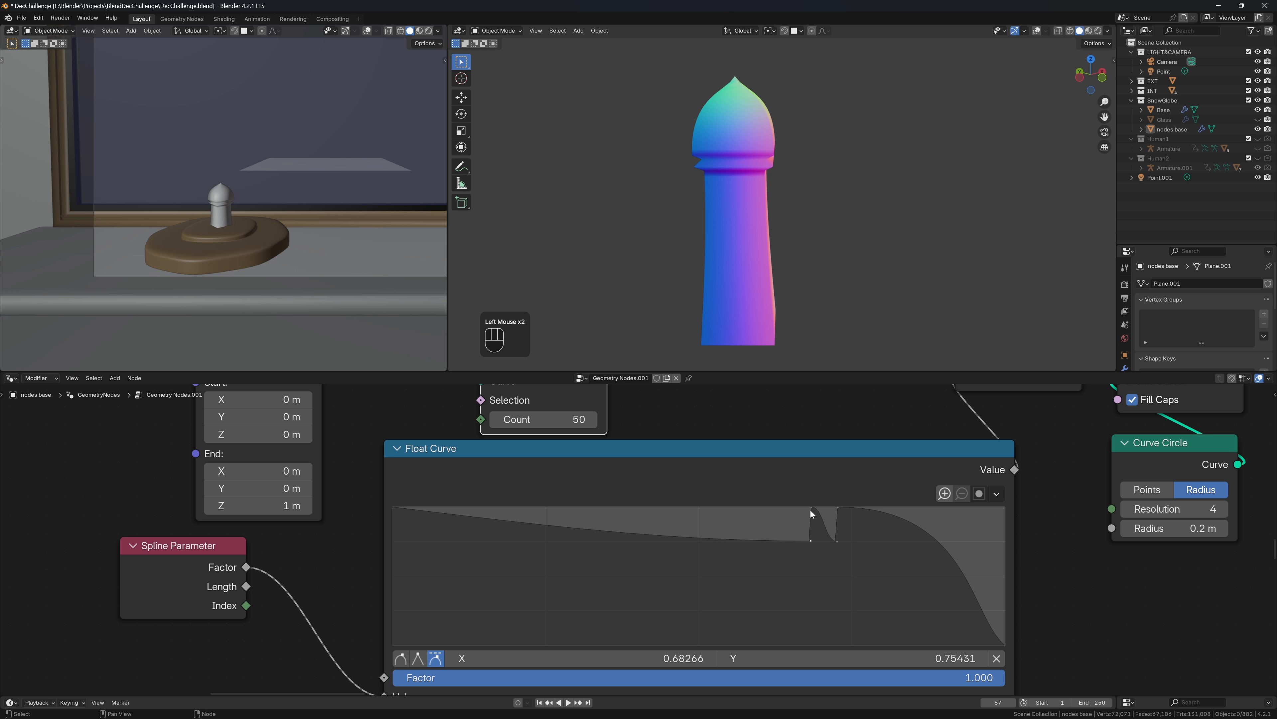
Add a Float Curve point at the top beside the notch and make it a Vector corner
{"action": "middle_click_drag", "start_coordinate": [856, 209], "coordinate": [822, 224]}
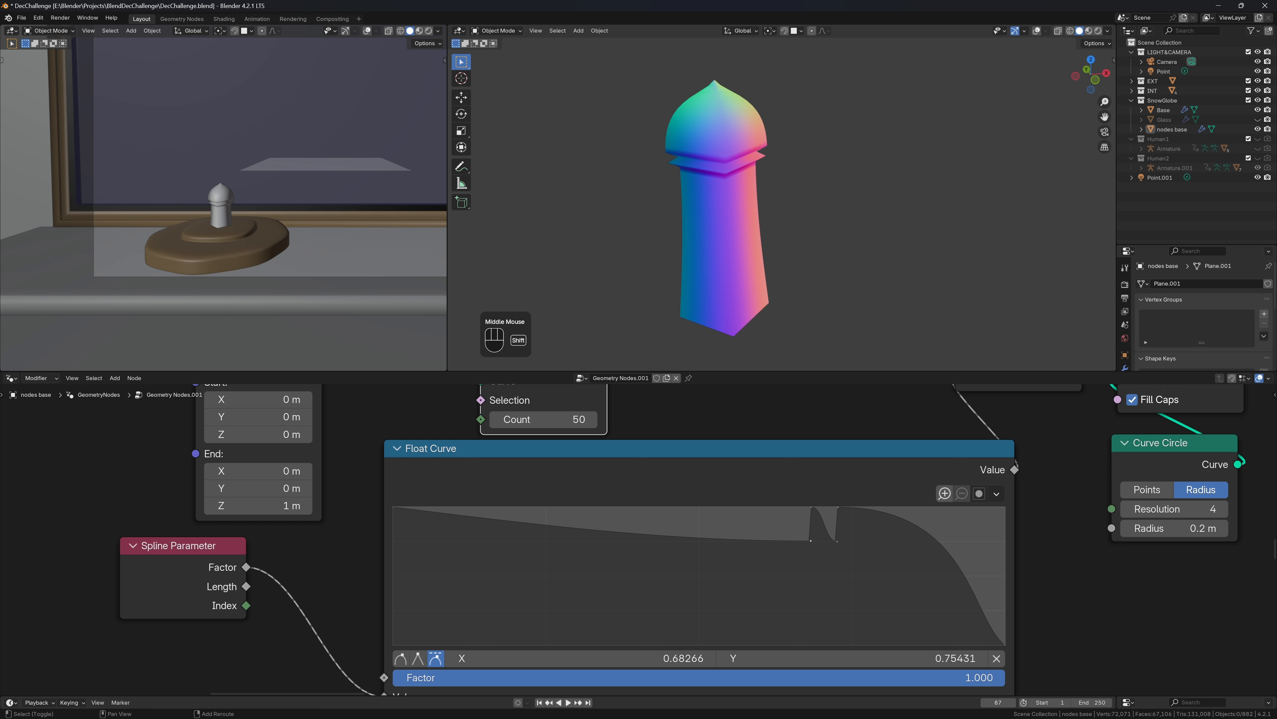
{"action": "left_click", "coordinate": [791, 540], "text": "shift"}
{"action": "left_click_drag", "start_coordinate": [785, 539], "coordinate": [783, 507]}
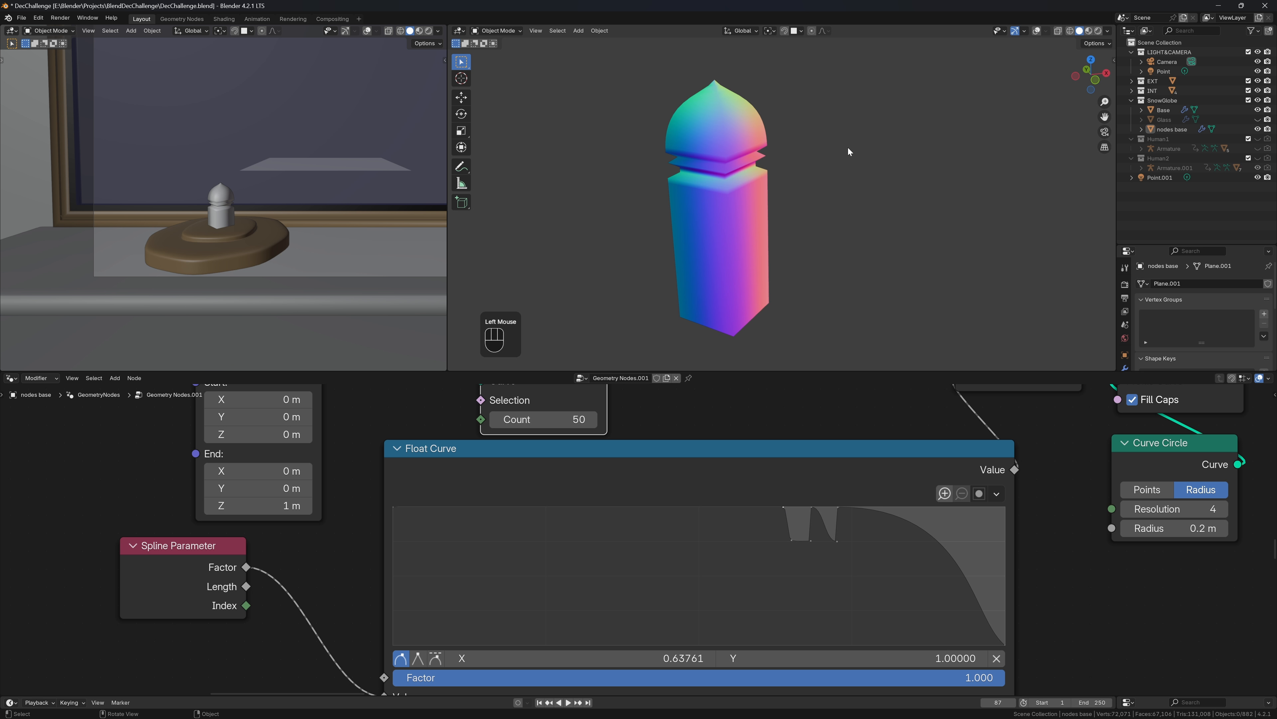
{"action": "middle_click_drag", "start_coordinate": [847, 149], "coordinate": [814, 169]}
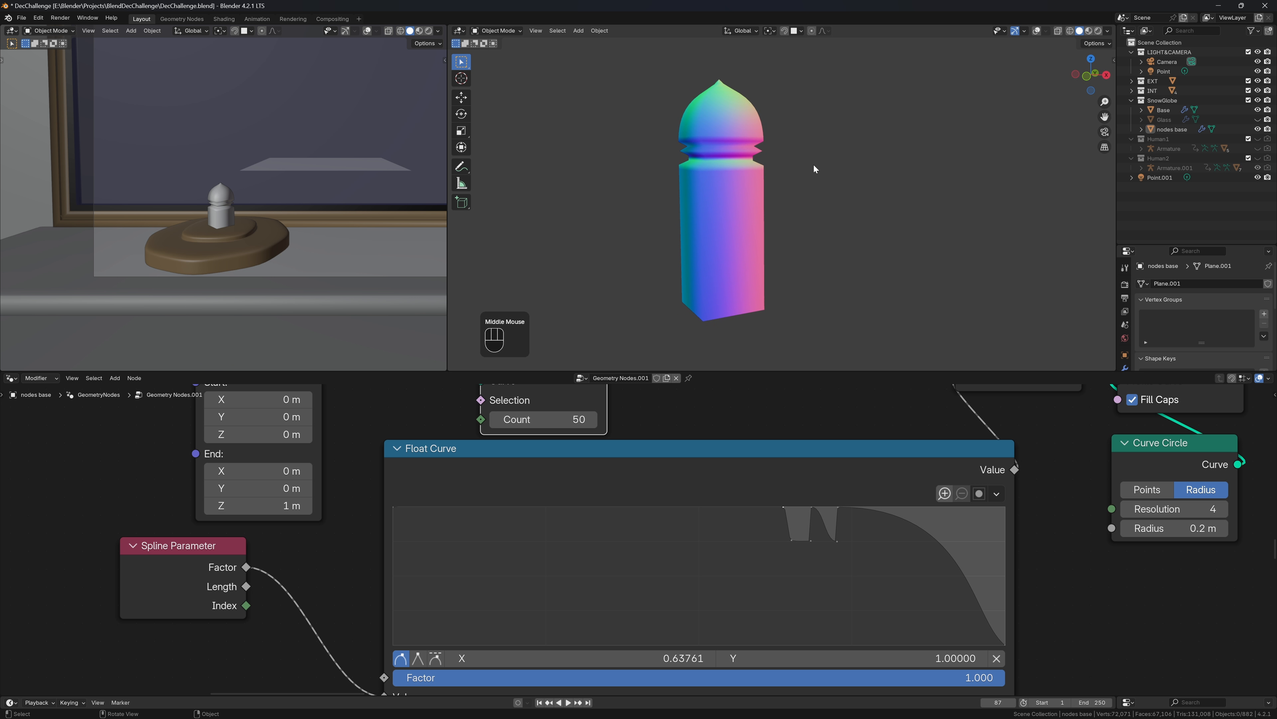
{"action": "left_click", "coordinate": [811, 509]}
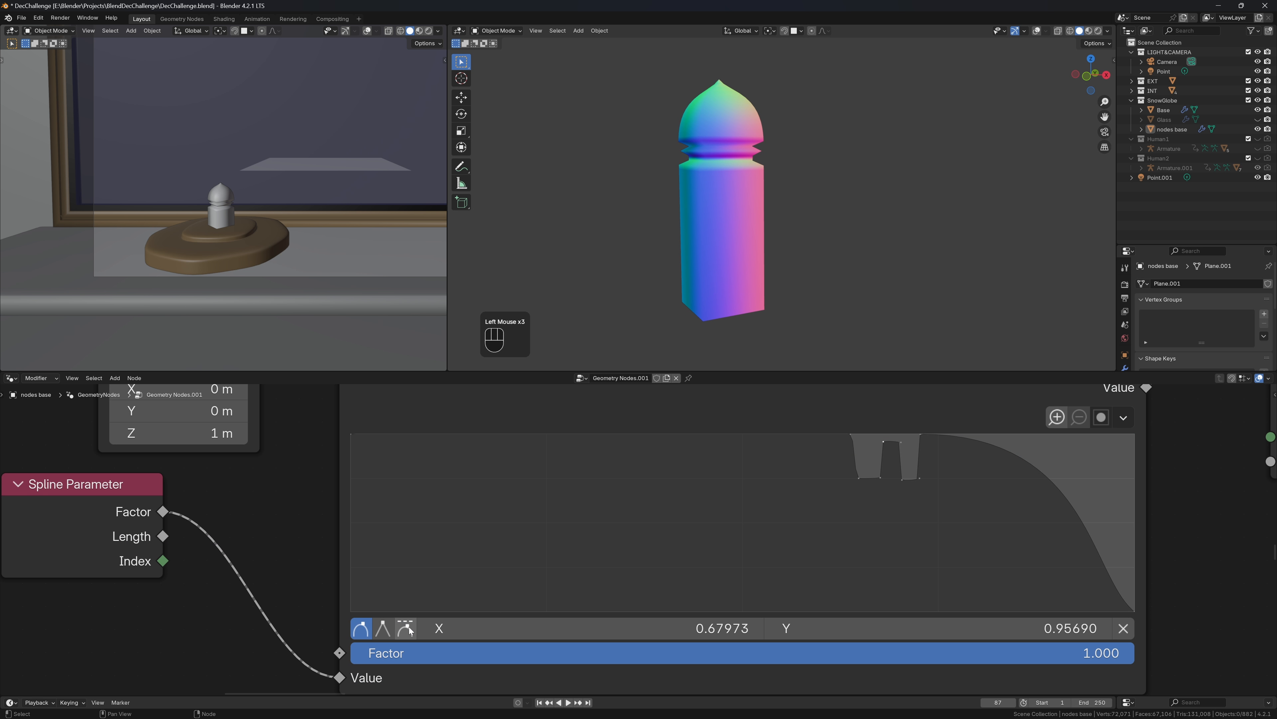
{"action": "left_click", "coordinate": [409, 629]}
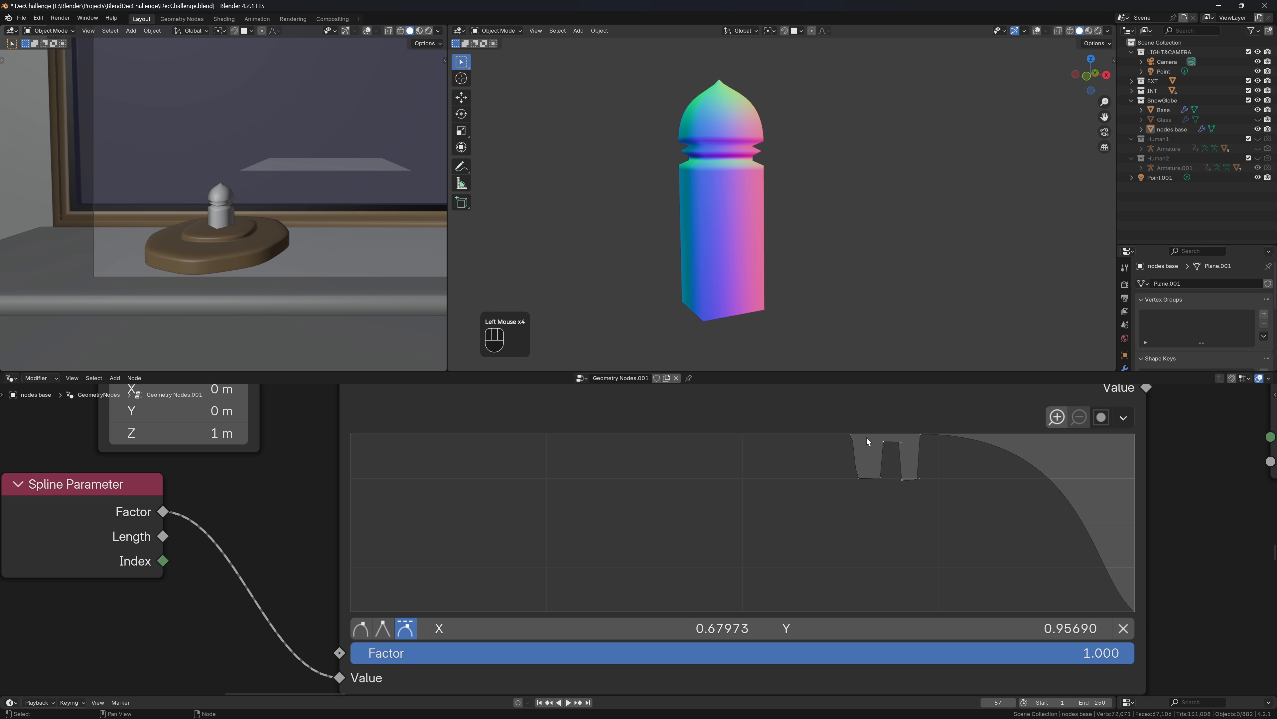
Give the second dip's lower point a Vector corner, forming a double groove near 0.66–0.70
{"action": "left_click", "coordinate": [903, 484]}
{"action": "key", "text": "ctrl+z"}
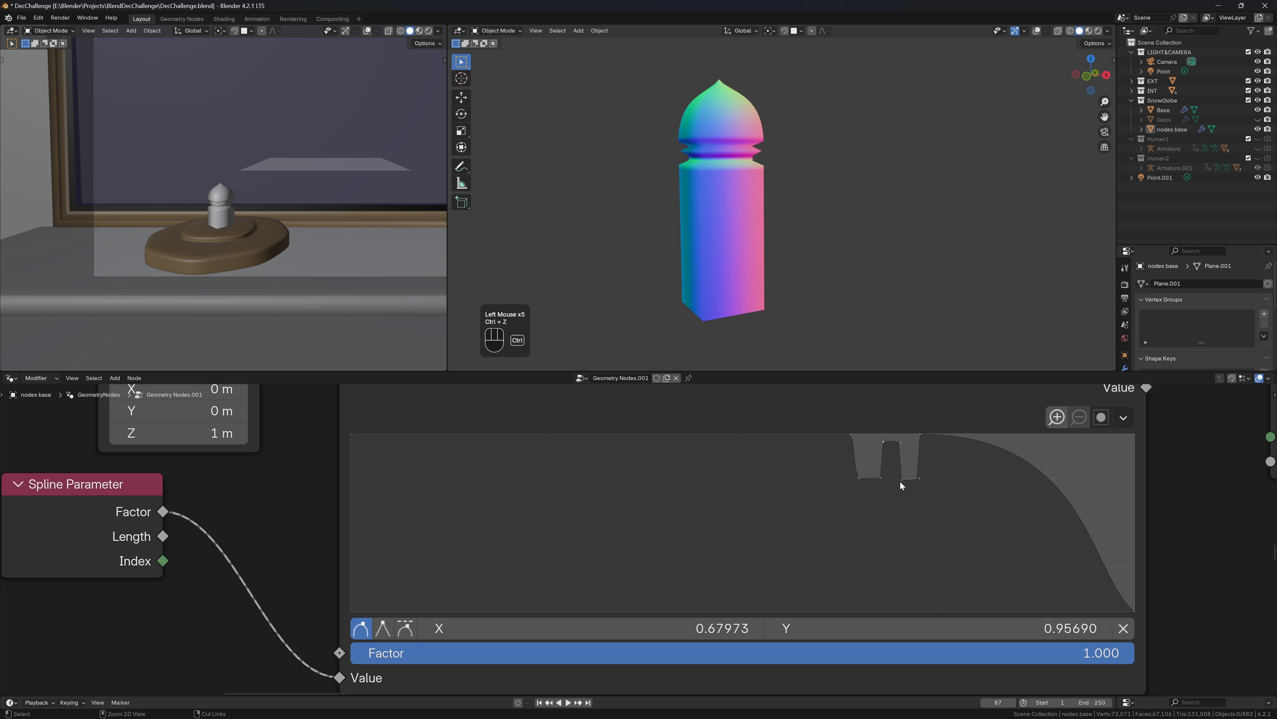
{"action": "left_click", "coordinate": [902, 444]}
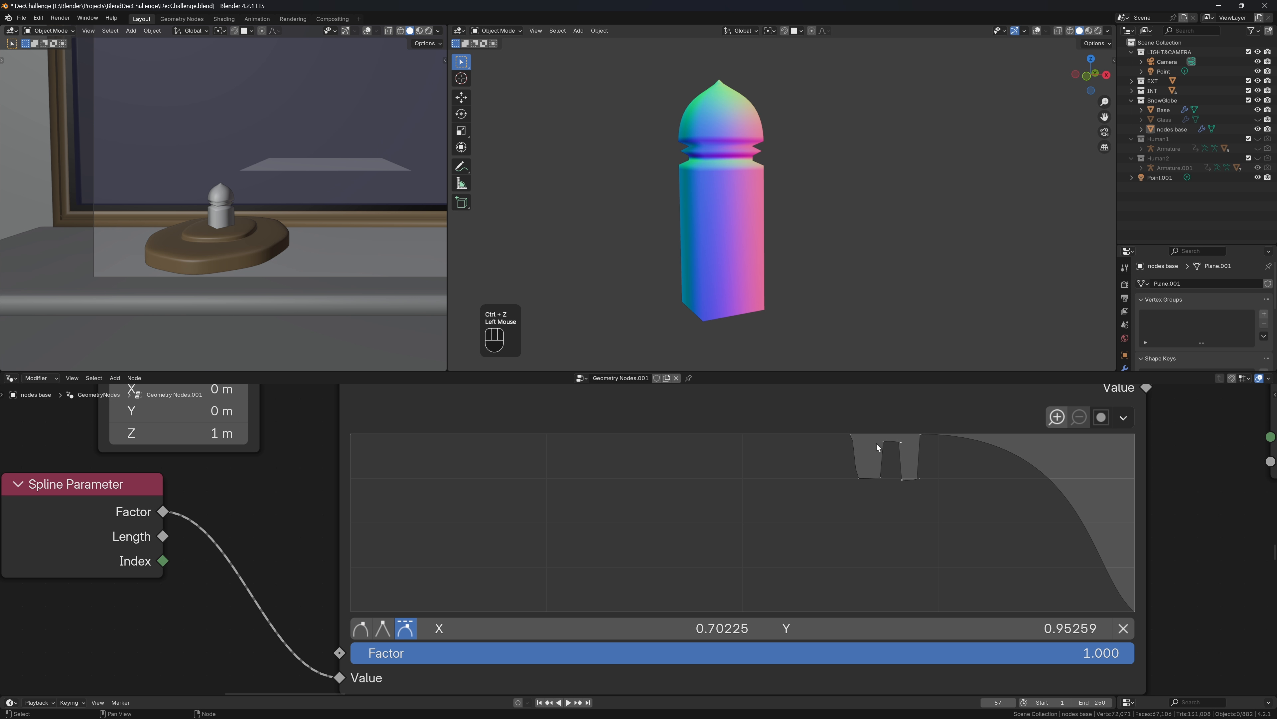
{"action": "left_click", "coordinate": [902, 479]}
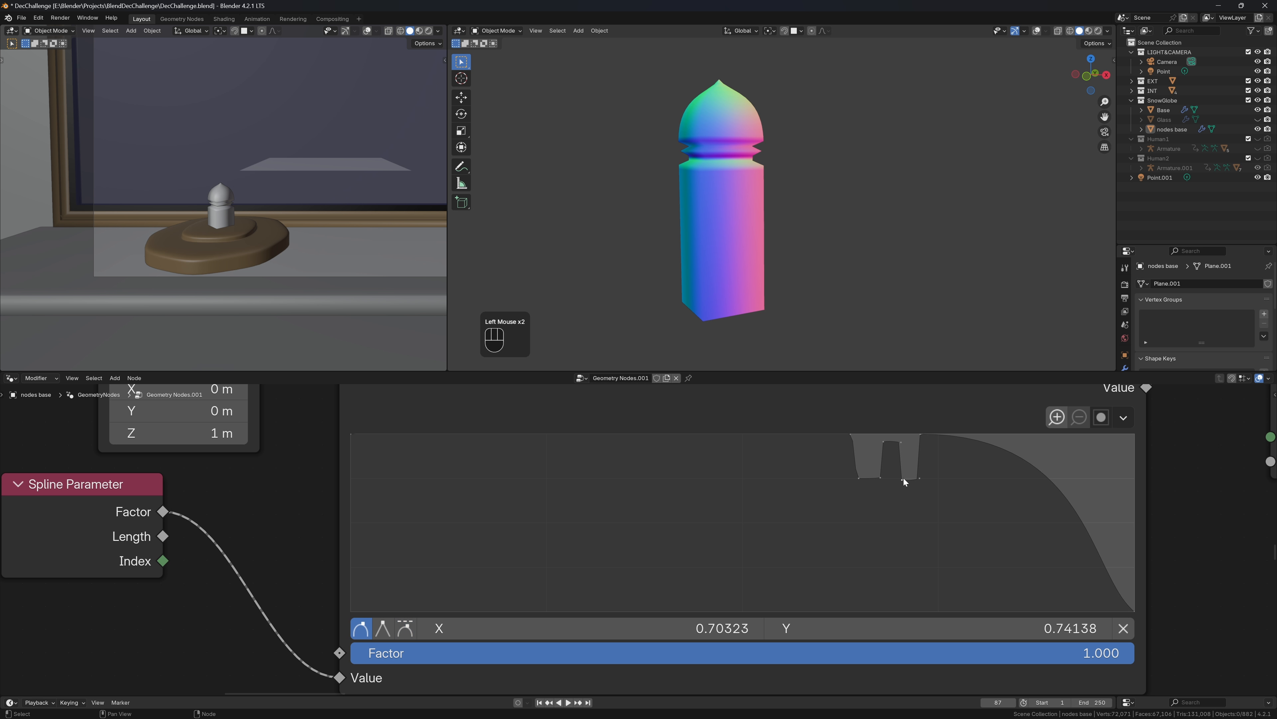
{"action": "left_click", "coordinate": [406, 628]}
{"action": "scroll", "coordinate": [863, 522], "scroll_direction": "down", "scroll_amount": 3}
Set the Resample Curve Count to 100
{"action": "double_click", "coordinate": [531, 459]}
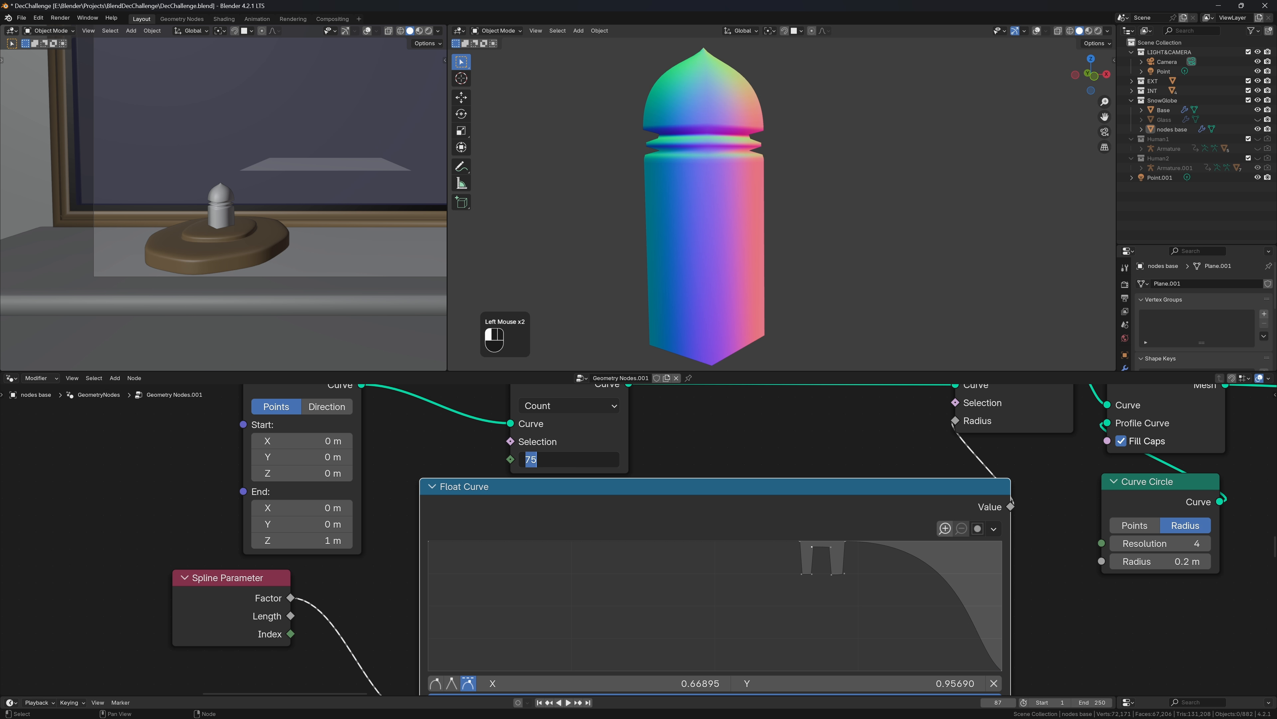
{"action": "type", "text": "100"}
{"action": "key", "text": "Return"}
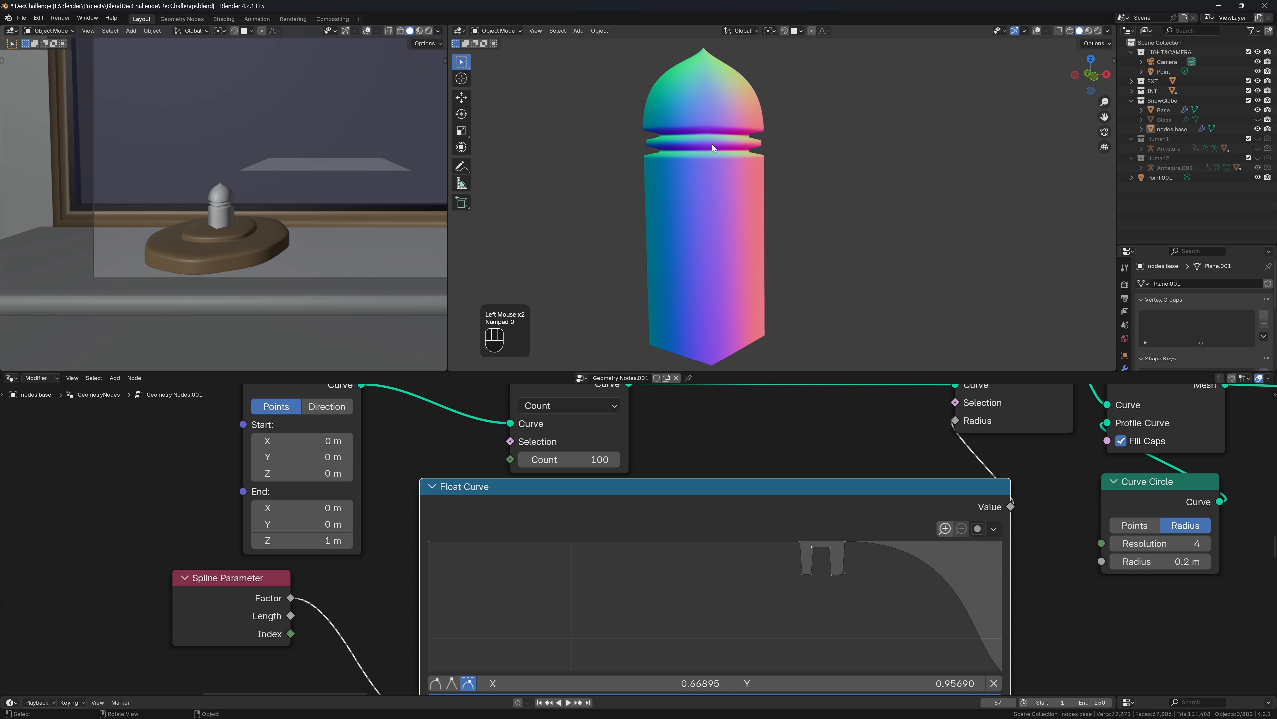
{"action": "scroll", "coordinate": [862, 210], "scroll_direction": "down", "scroll_amount": 2}
{"action": "middle_click_drag", "start_coordinate": [863, 210], "coordinate": [769, 229]}
{"action": "scroll", "coordinate": [792, 207], "scroll_direction": "up", "scroll_amount": 3}
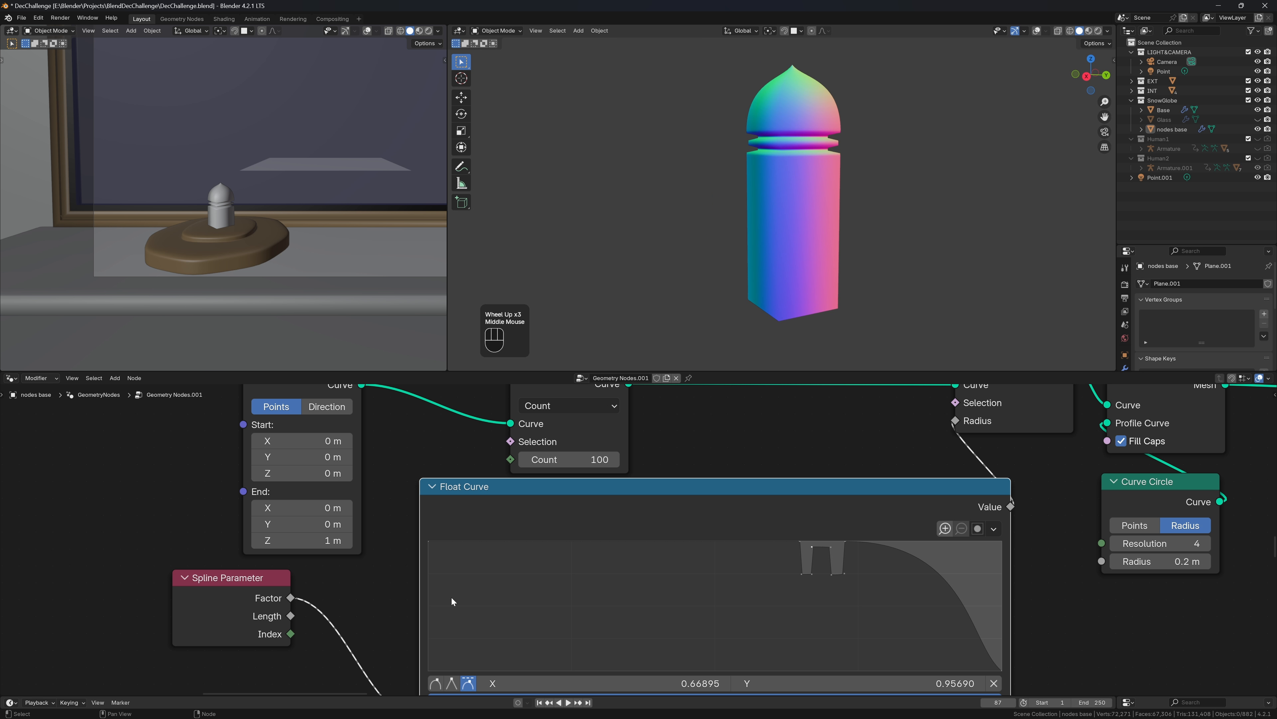
{"action": "scroll", "coordinate": [853, 629], "scroll_direction": "up", "scroll_amount": 2}
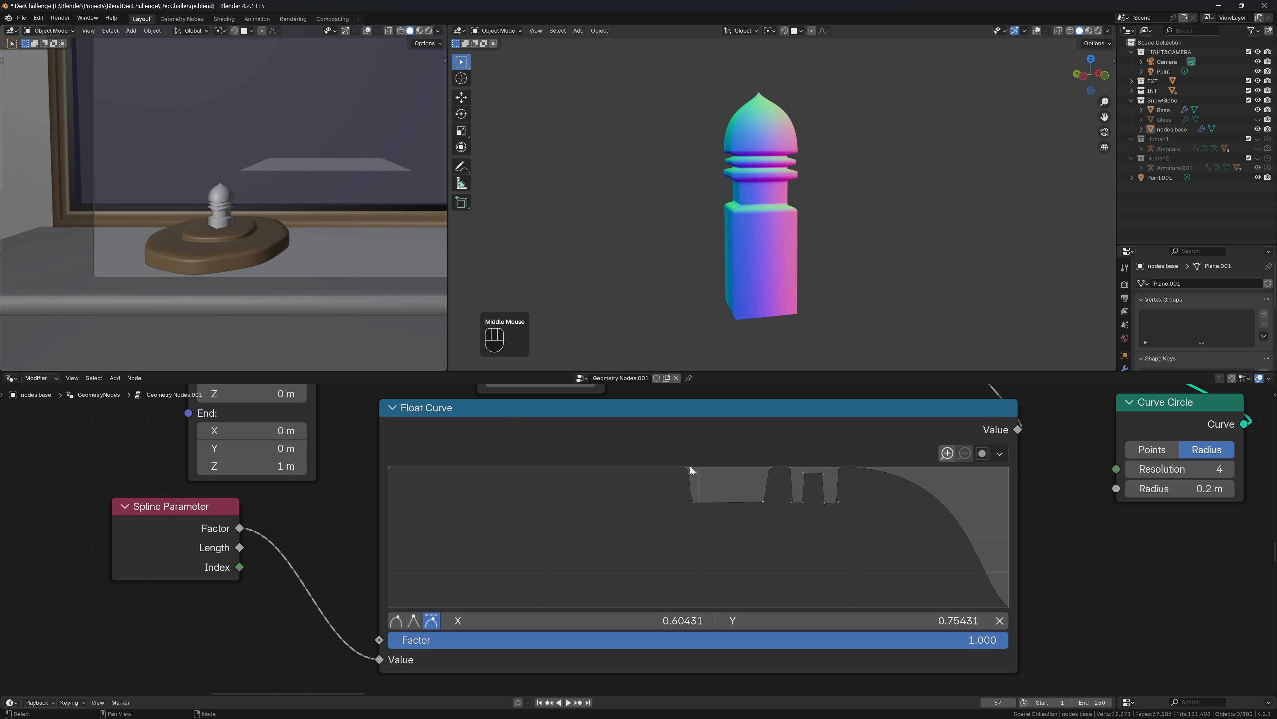
{"action": "scroll", "coordinate": [659, 478], "scroll_direction": "up", "scroll_amount": 1}
Add a step near 0.45 and lower the left endpoint to about 0.81 with a Vector corner
{"action": "left_click", "coordinate": [680, 456]}
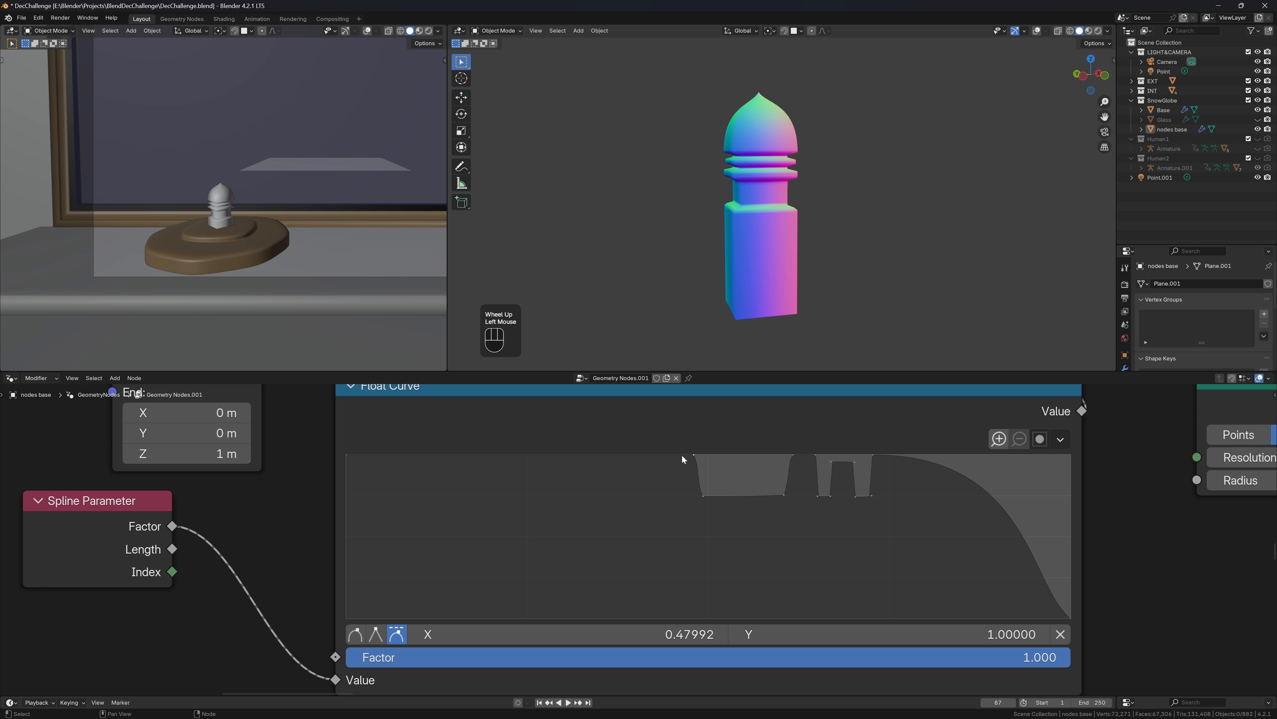
{"action": "left_click_drag", "start_coordinate": [682, 455], "coordinate": [673, 455]}
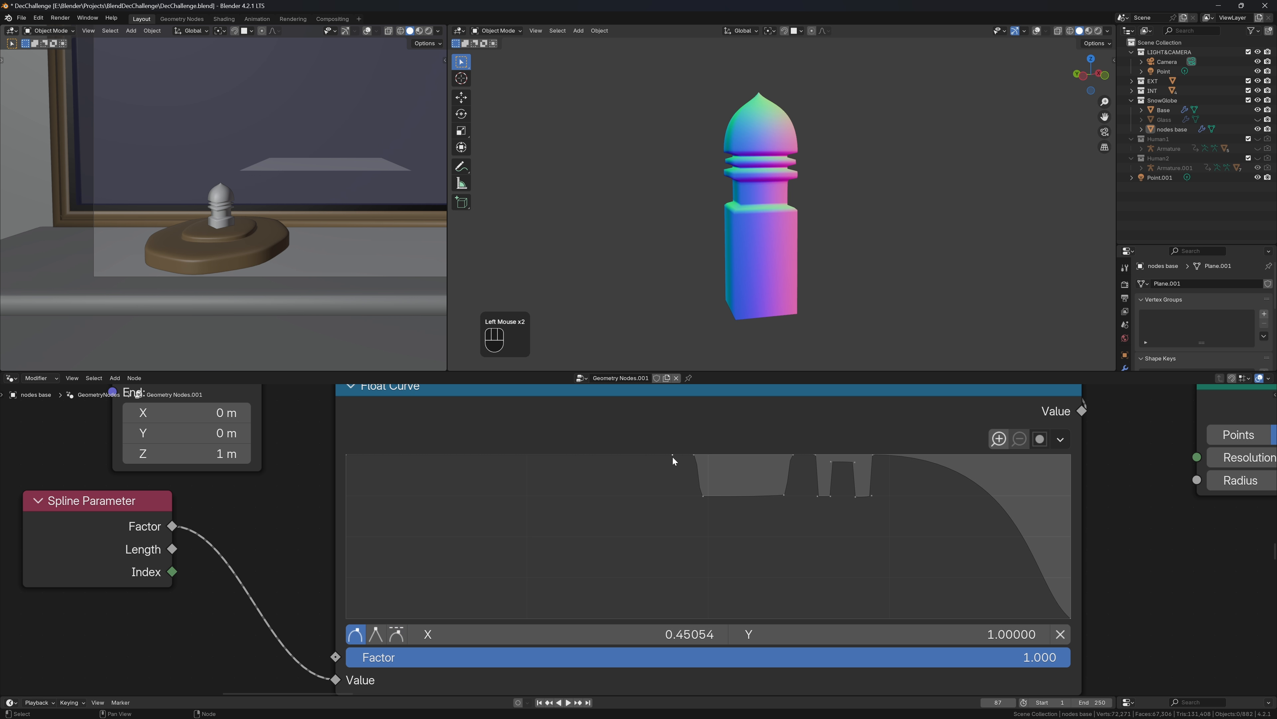
{"action": "left_click", "coordinate": [652, 455]}
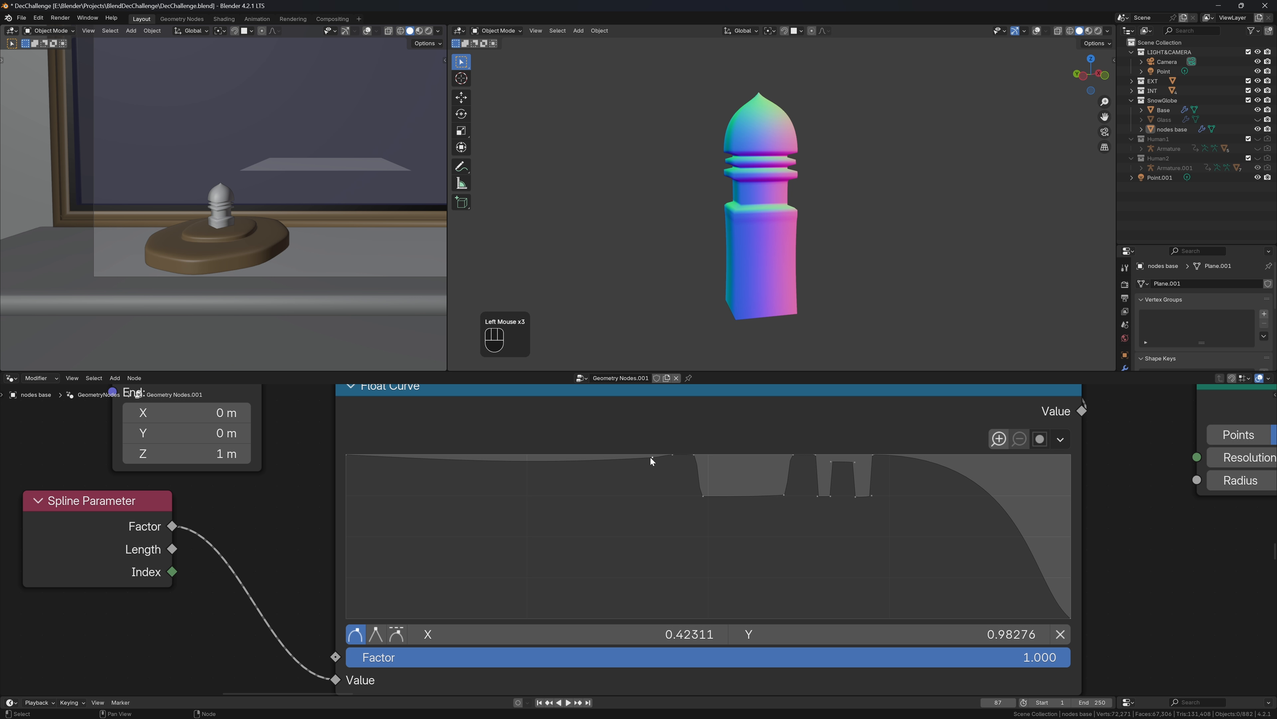
{"action": "key", "text": "ctrl+z"}
{"action": "key", "text": "ctrl+z"}
{"action": "left_click_drag", "start_coordinate": [659, 456], "coordinate": [671, 472]}
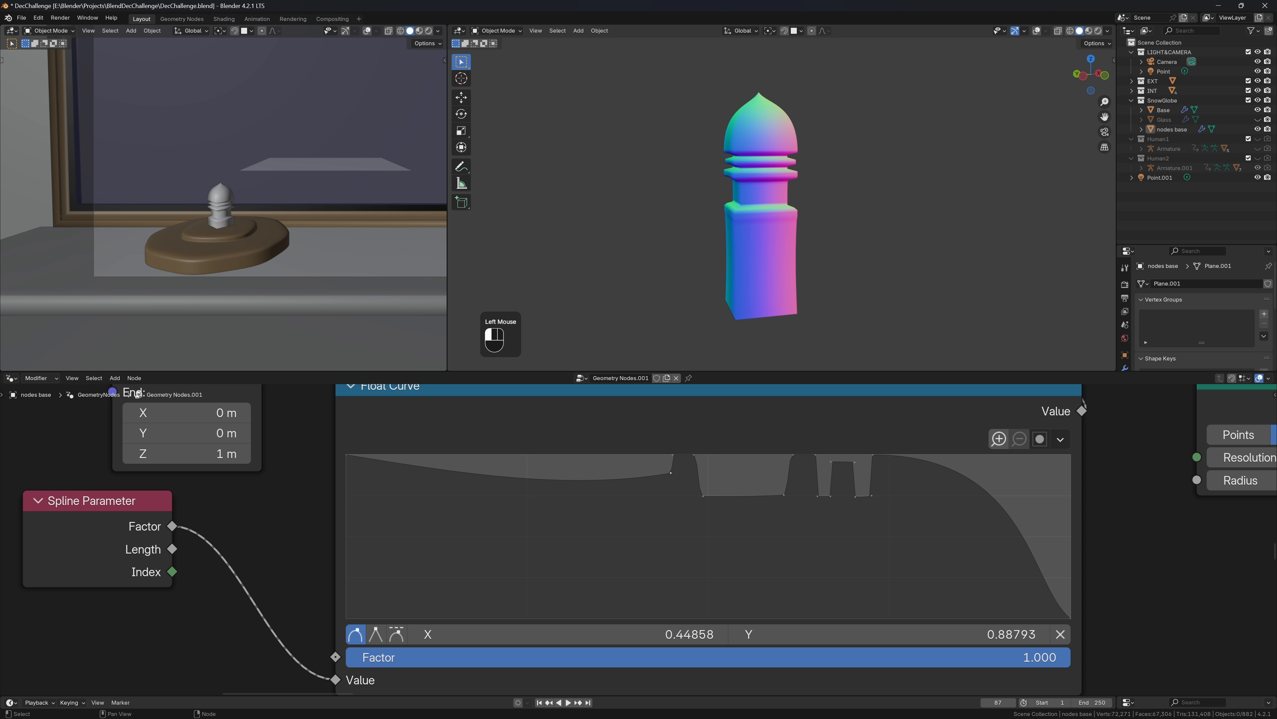
{"action": "left_click_drag", "start_coordinate": [351, 466], "coordinate": [351, 495]}
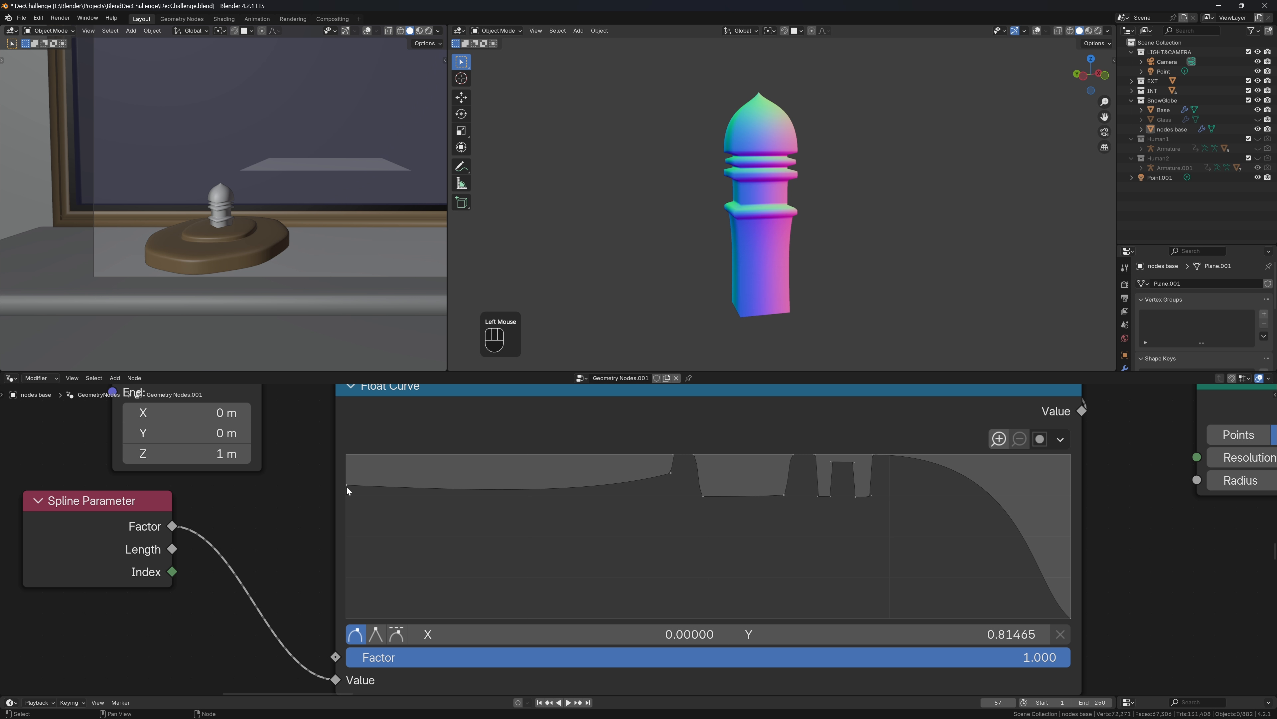
{"action": "left_click", "coordinate": [397, 634]}
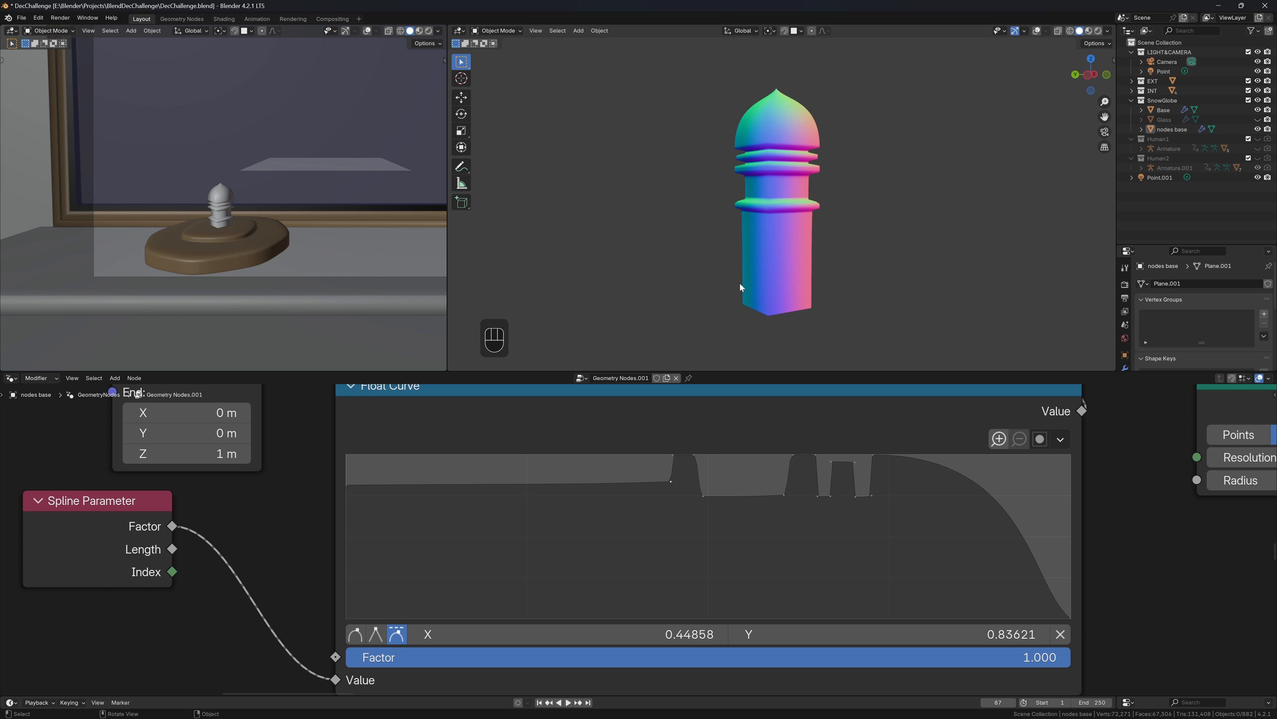
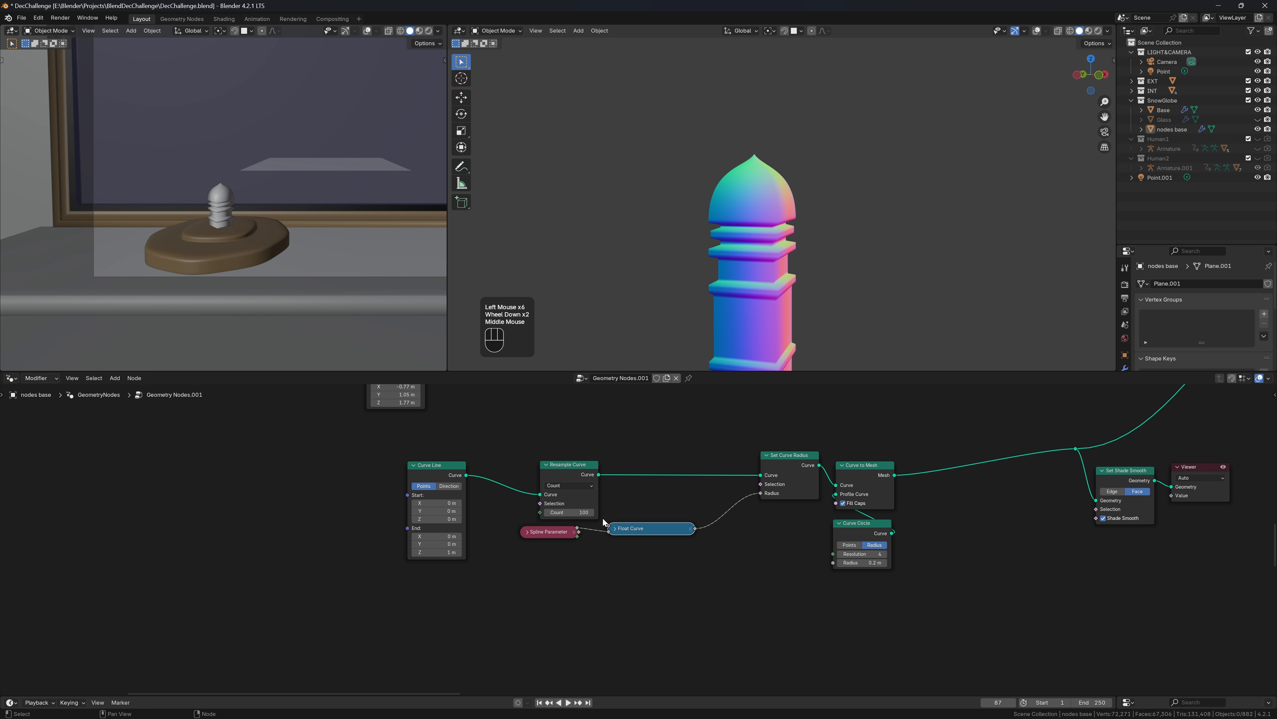
Dissolve the Set Shade Smooth node while keeping its links
{"action": "scroll", "coordinate": [643, 538], "scroll_direction": "down", "scroll_amount": 2}
{"action": "middle_click_drag", "start_coordinate": [700, 546], "coordinate": [504, 673]}
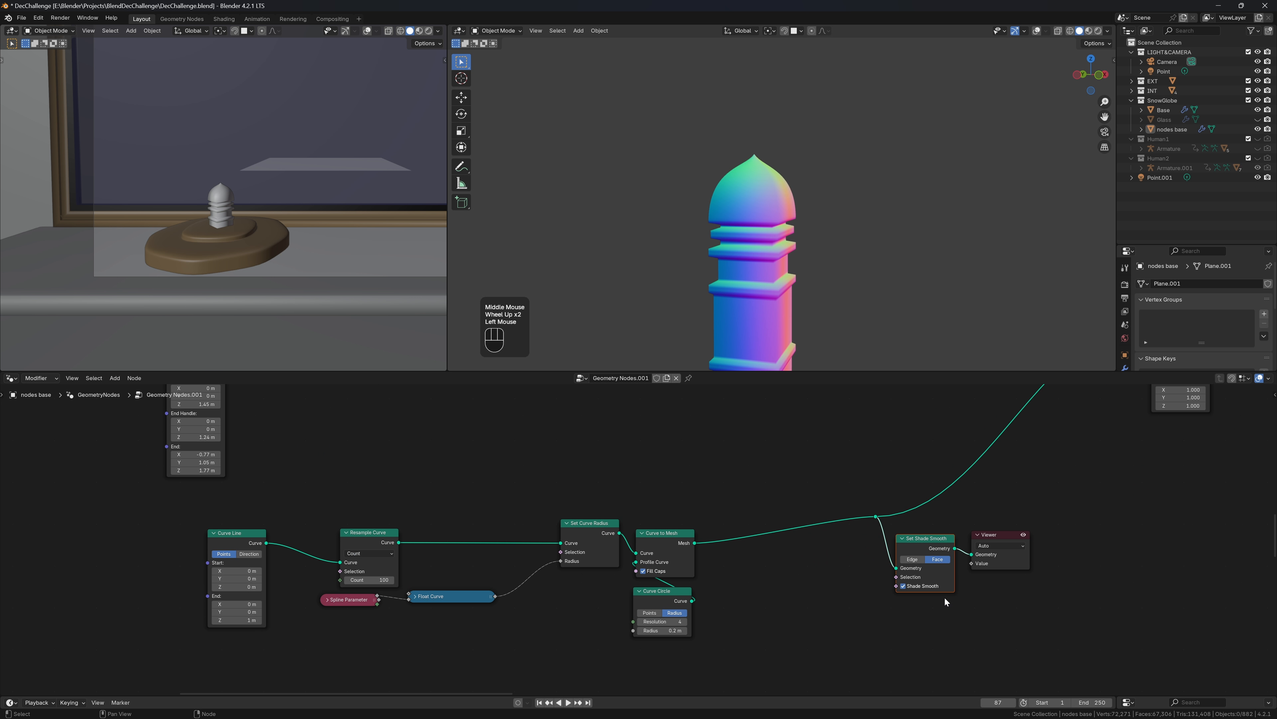
{"action": "key", "text": "ctrl+x"}
Tidy the pillar node chain, narrow the Float Curve node, and select the Viewer with its reroute
{"action": "left_click", "coordinate": [998, 534]}
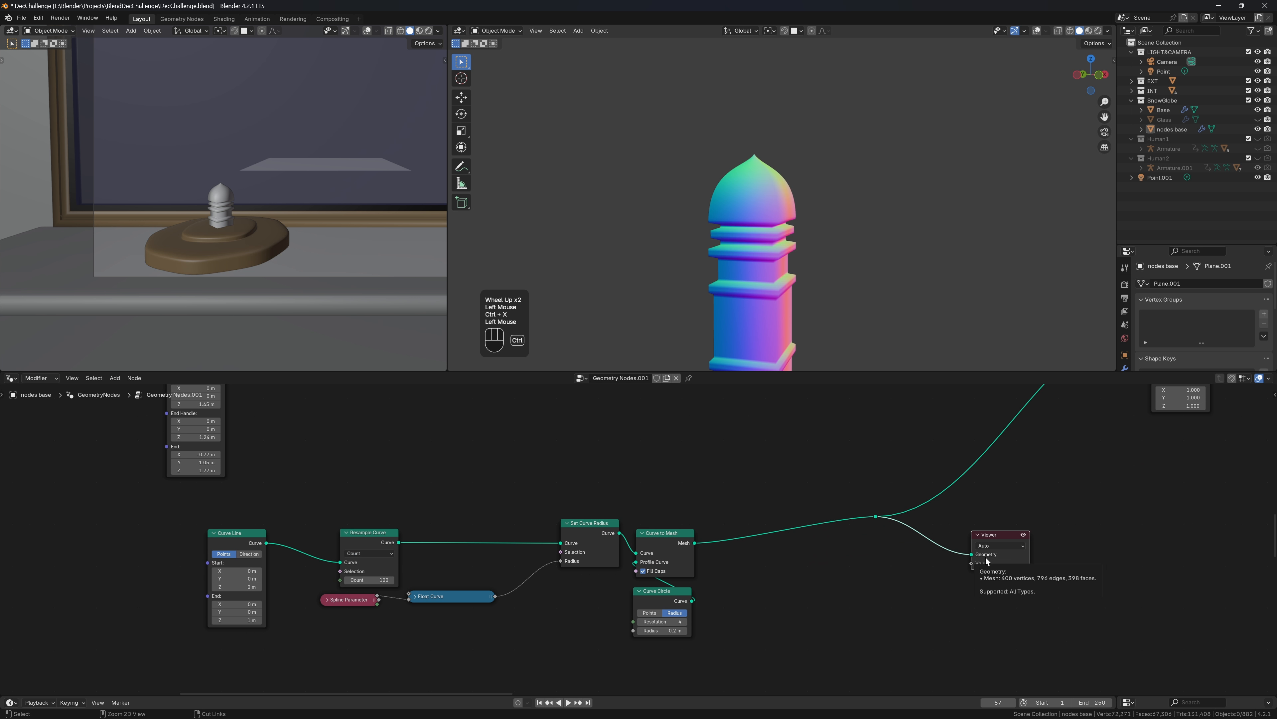
{"action": "middle_click_drag", "start_coordinate": [316, 542], "coordinate": [488, 525]}
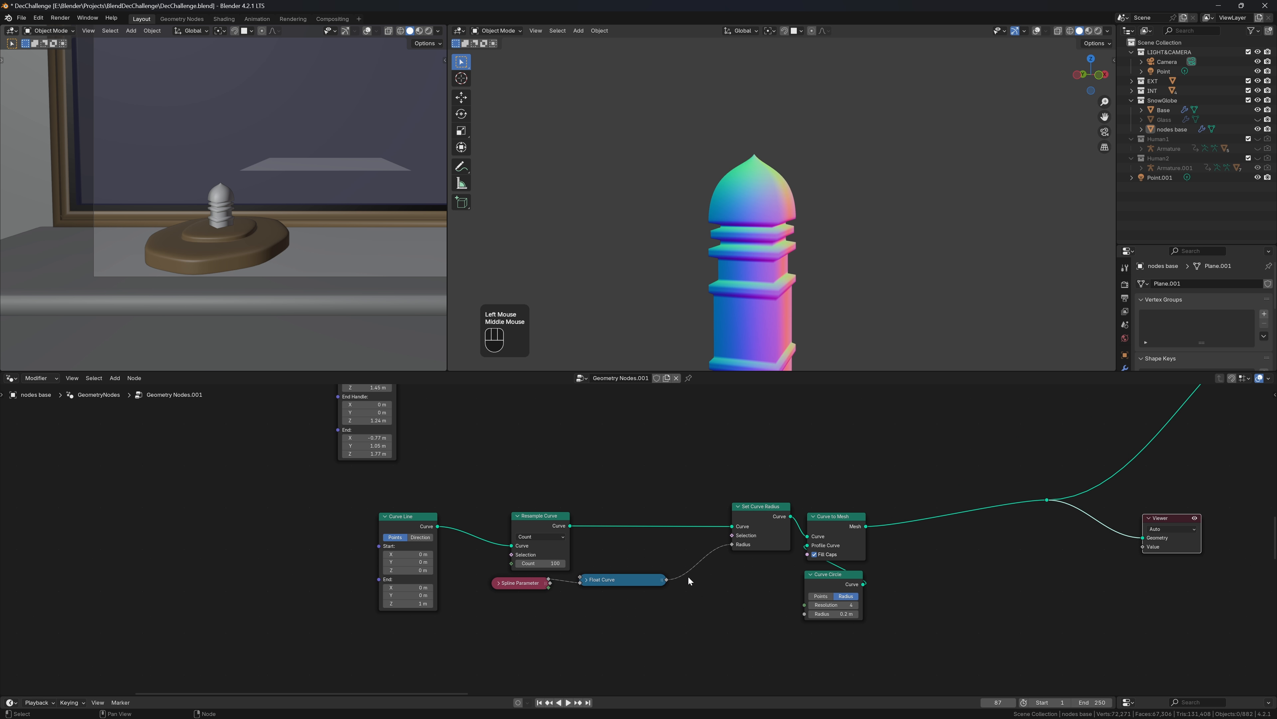
{"action": "left_click_drag", "start_coordinate": [659, 584], "coordinate": [487, 590]}
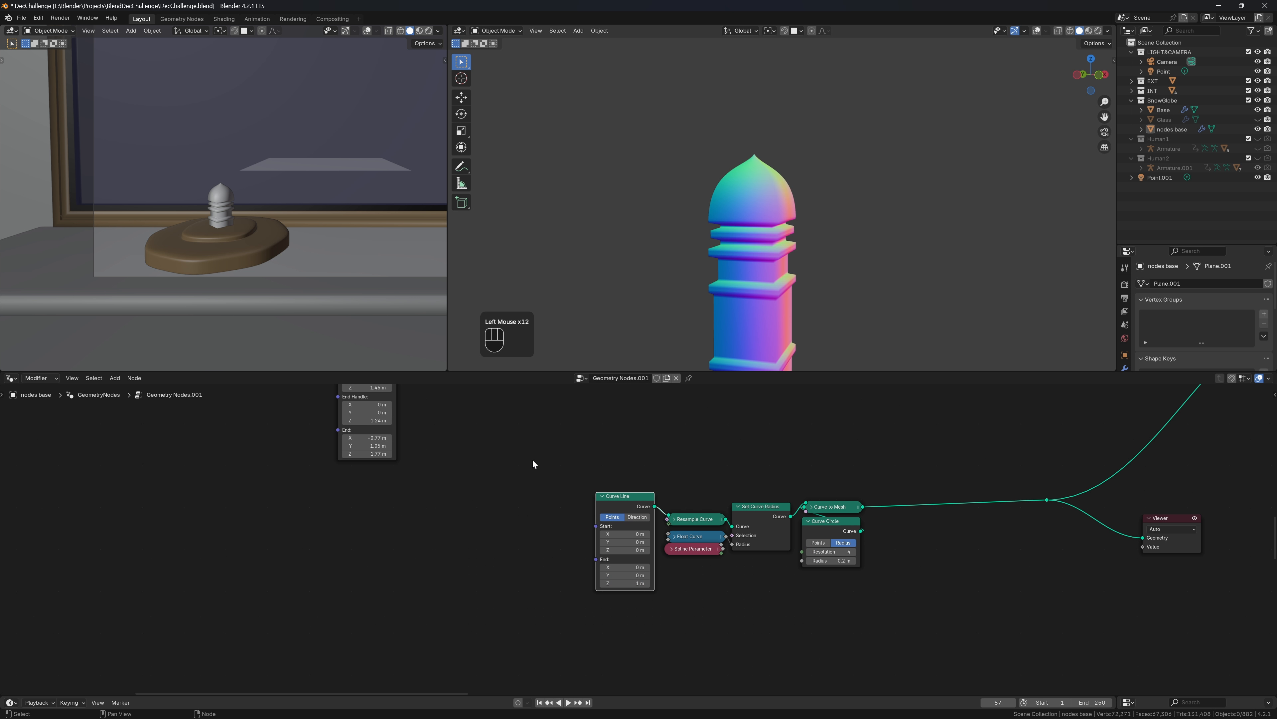
{"action": "left_click_drag", "start_coordinate": [515, 445], "coordinate": [964, 649]}
{"action": "scroll", "coordinate": [1017, 582], "scroll_direction": "down", "scroll_amount": 2}
{"action": "left_click_drag", "start_coordinate": [890, 481], "coordinate": [1075, 598]}
Dissolve the Viewer node to show the whole snow-globe base
{"action": "key", "text": "ctrl+x"}
{"action": "scroll", "coordinate": [1046, 568], "scroll_direction": "down", "scroll_amount": 1}
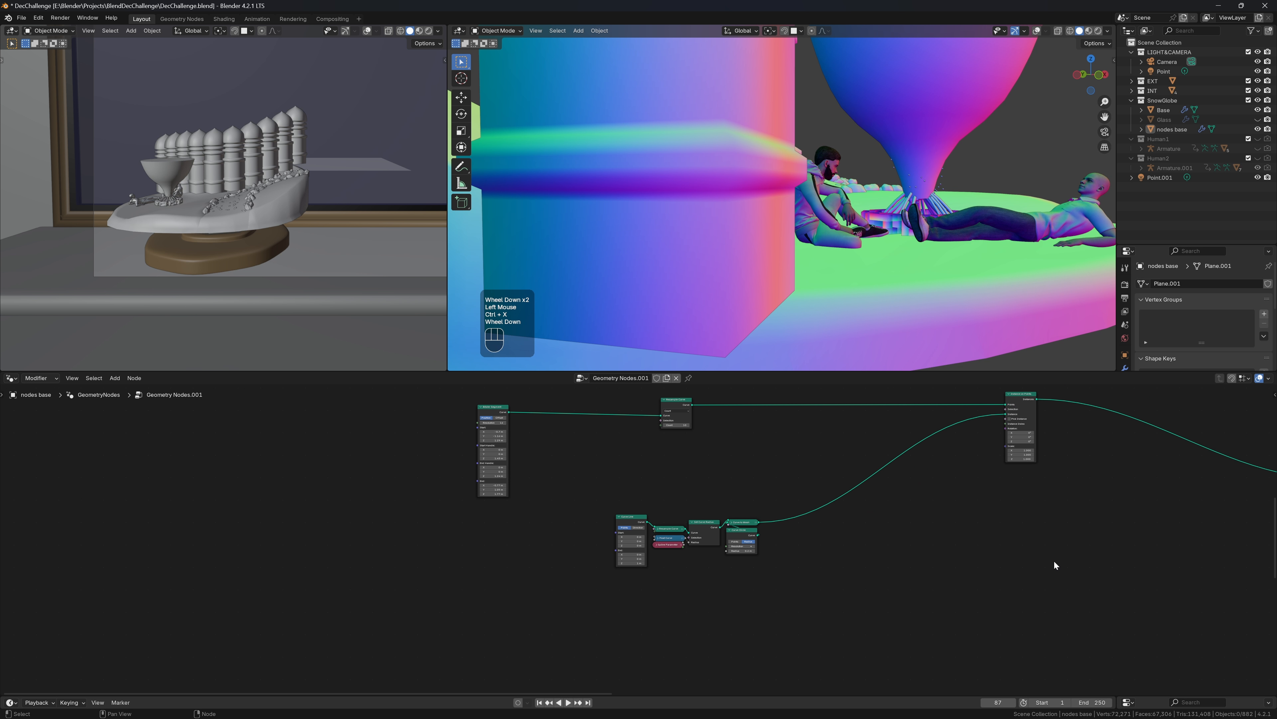
{"action": "scroll", "coordinate": [960, 277], "scroll_direction": "down", "scroll_amount": 2}
{"action": "middle_click_drag", "start_coordinate": [960, 277], "coordinate": [958, 237]}
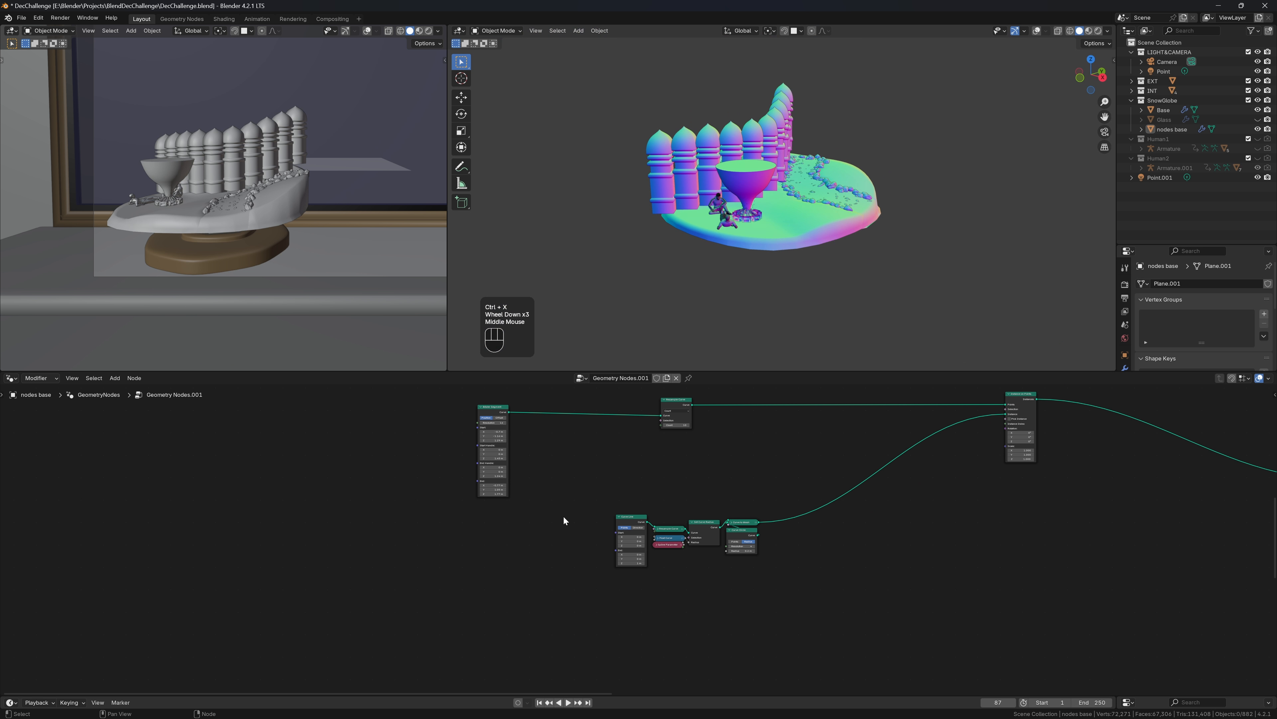
Add Align Rotation to Vector on the instance rotation, fed by the curve tangent
{"action": "left_click_drag", "start_coordinate": [553, 490], "coordinate": [800, 595]}
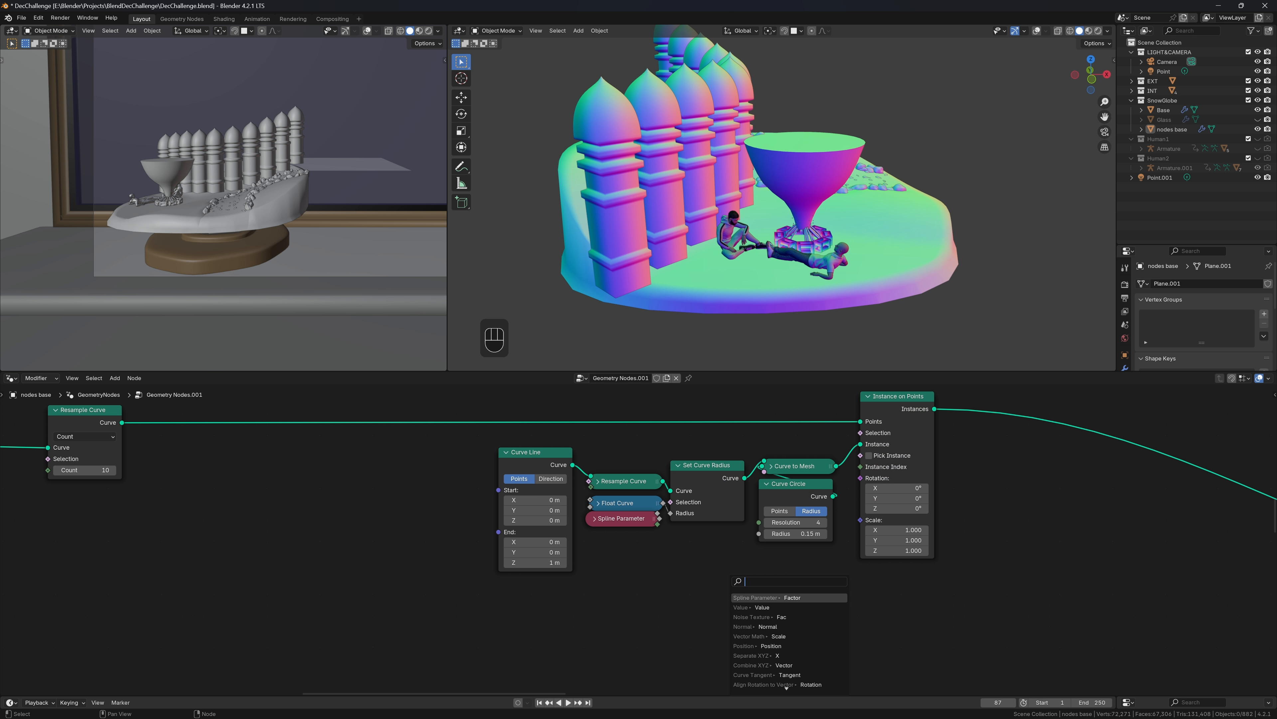
{"action": "type", "text": "a"}
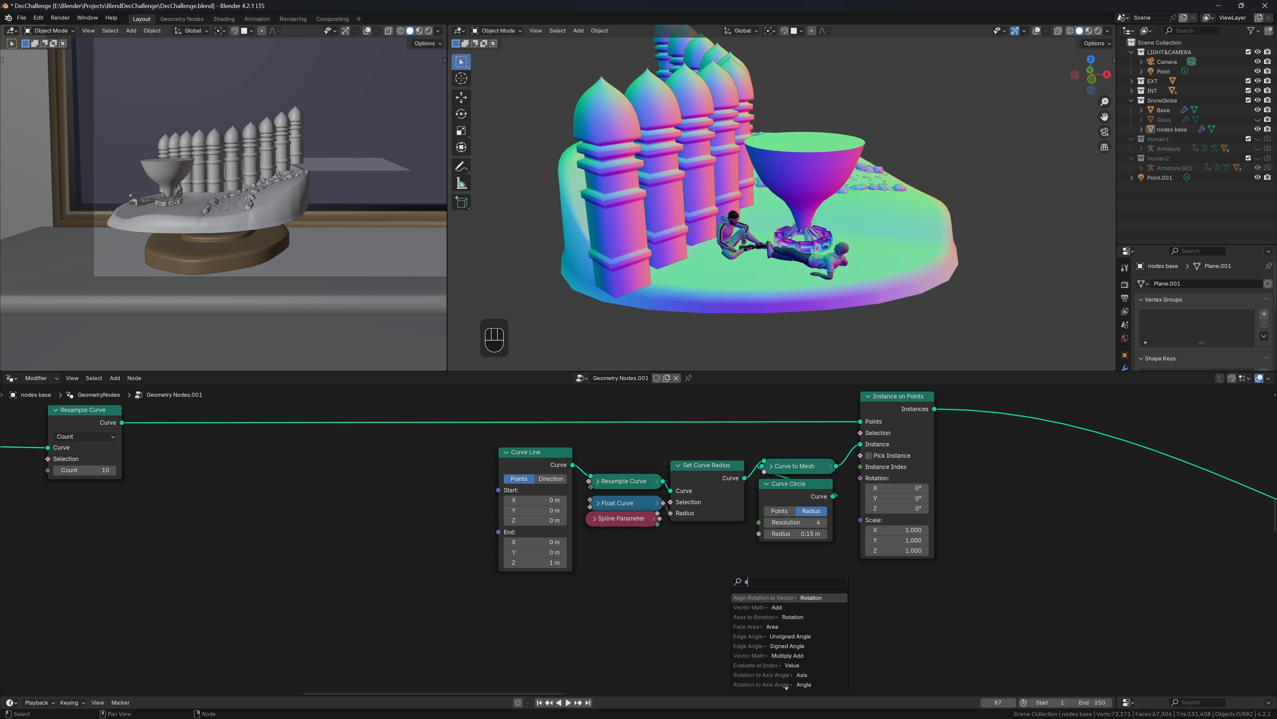
{"action": "key", "text": "Return"}
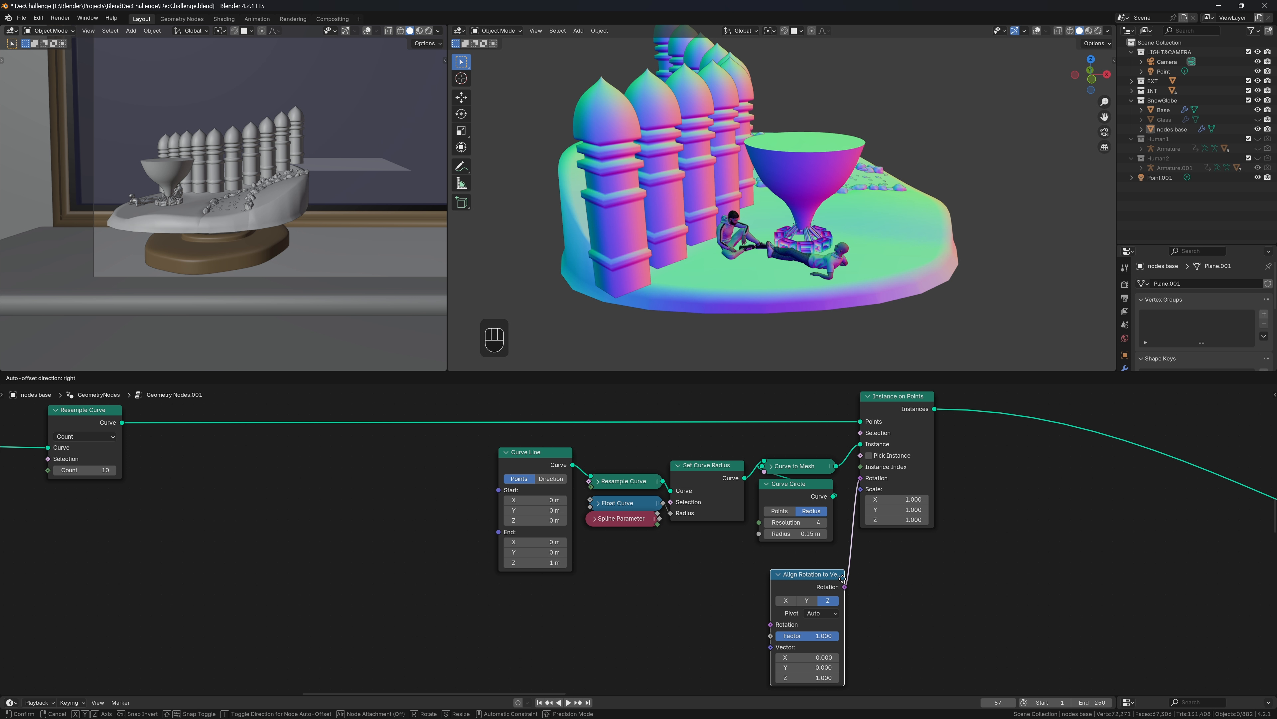
{"action": "left_click", "coordinate": [942, 540]}
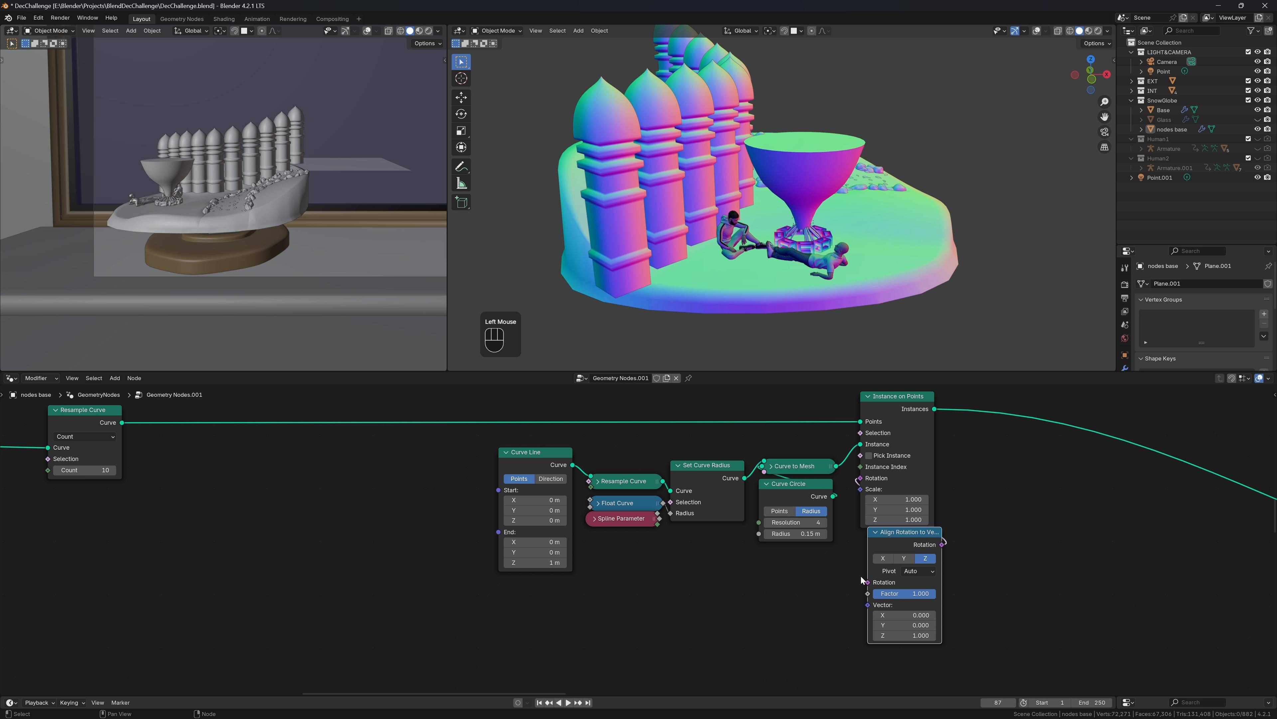
{"action": "left_click_drag", "start_coordinate": [869, 594], "coordinate": [727, 601]}
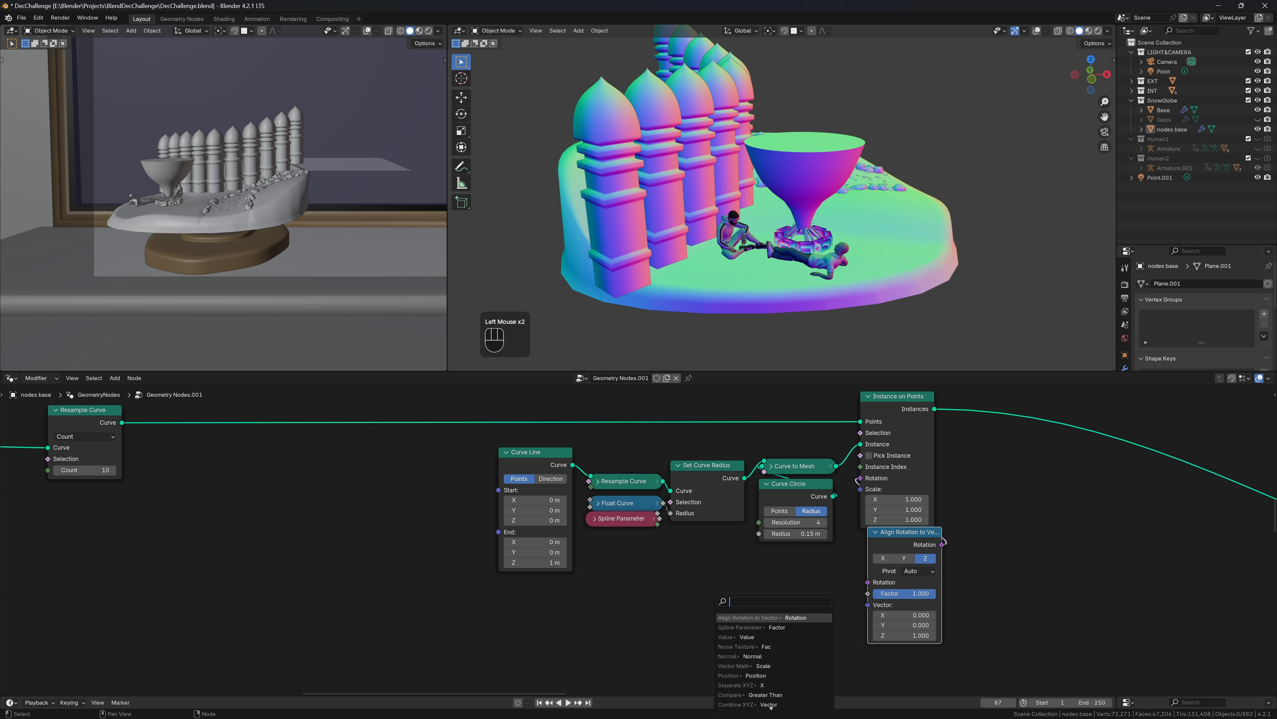
{"action": "type", "text": "tan"}
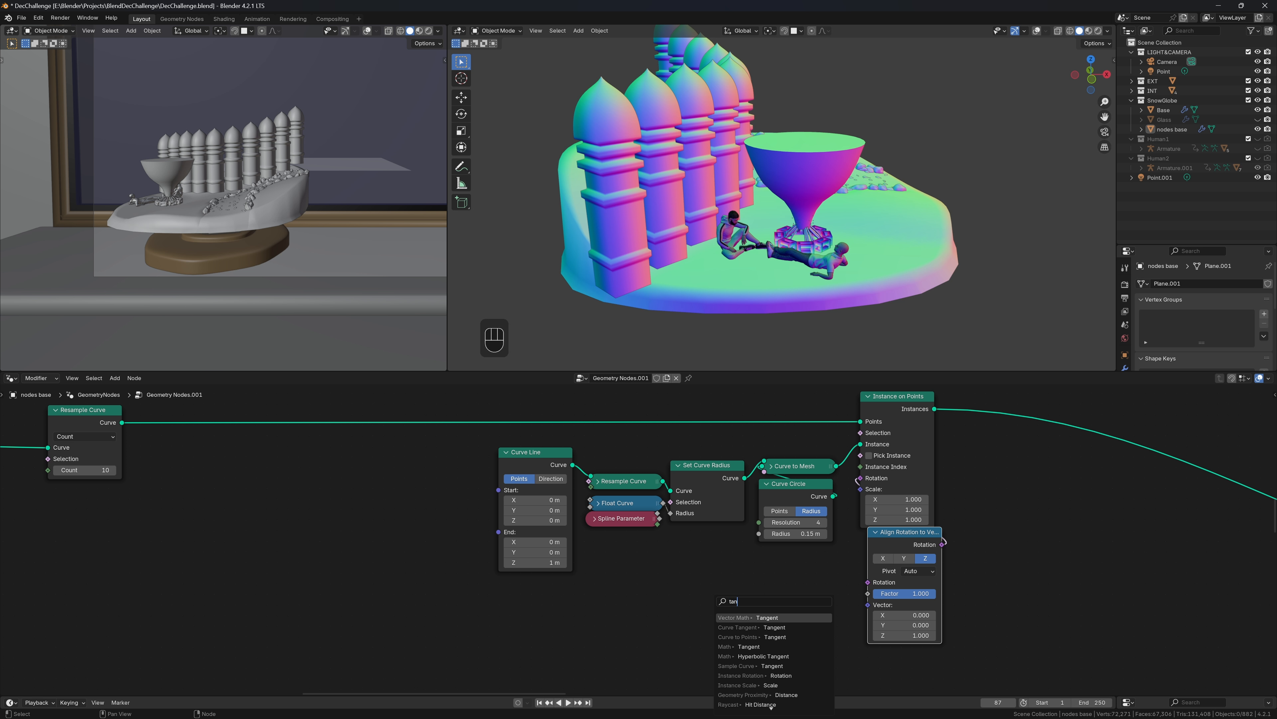
{"action": "left_click", "coordinate": [799, 628]}
Compare Y, Z and X alignment axes while viewing the base from the top
{"action": "left_click", "coordinate": [884, 559]}
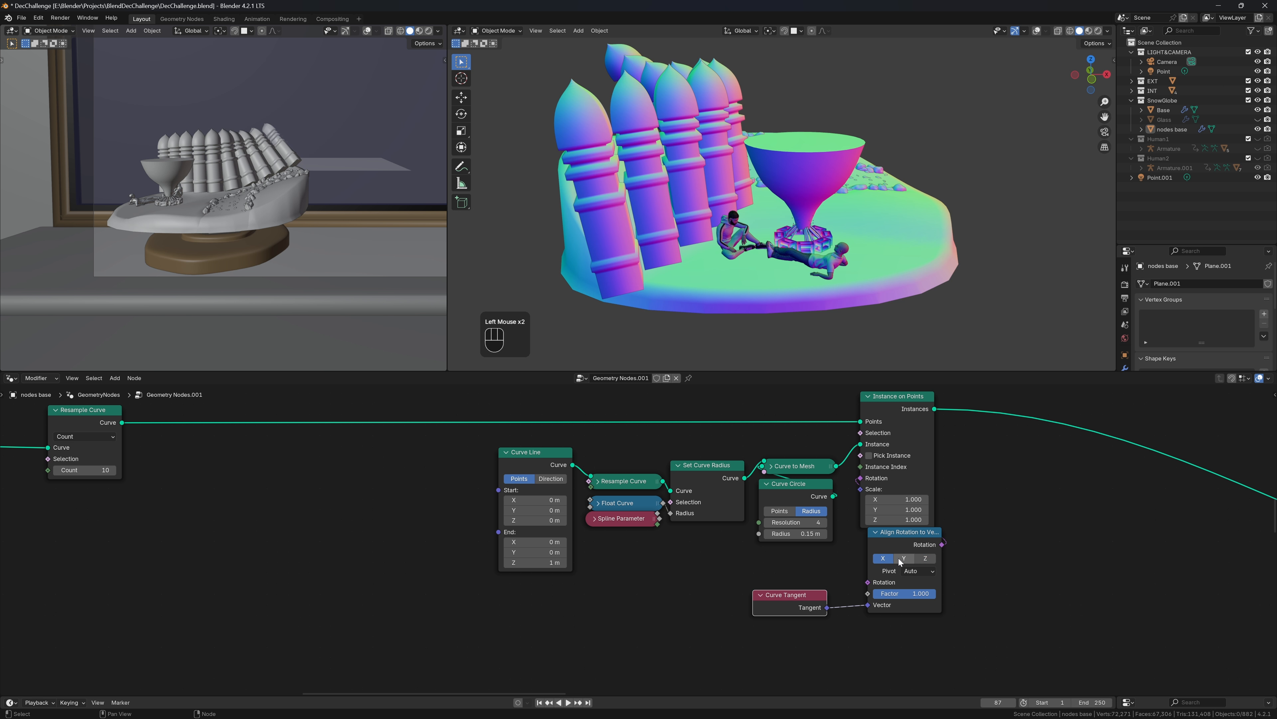
{"action": "left_click", "coordinate": [902, 558]}
{"action": "middle_click_drag", "start_coordinate": [920, 221], "coordinate": [961, 264]}
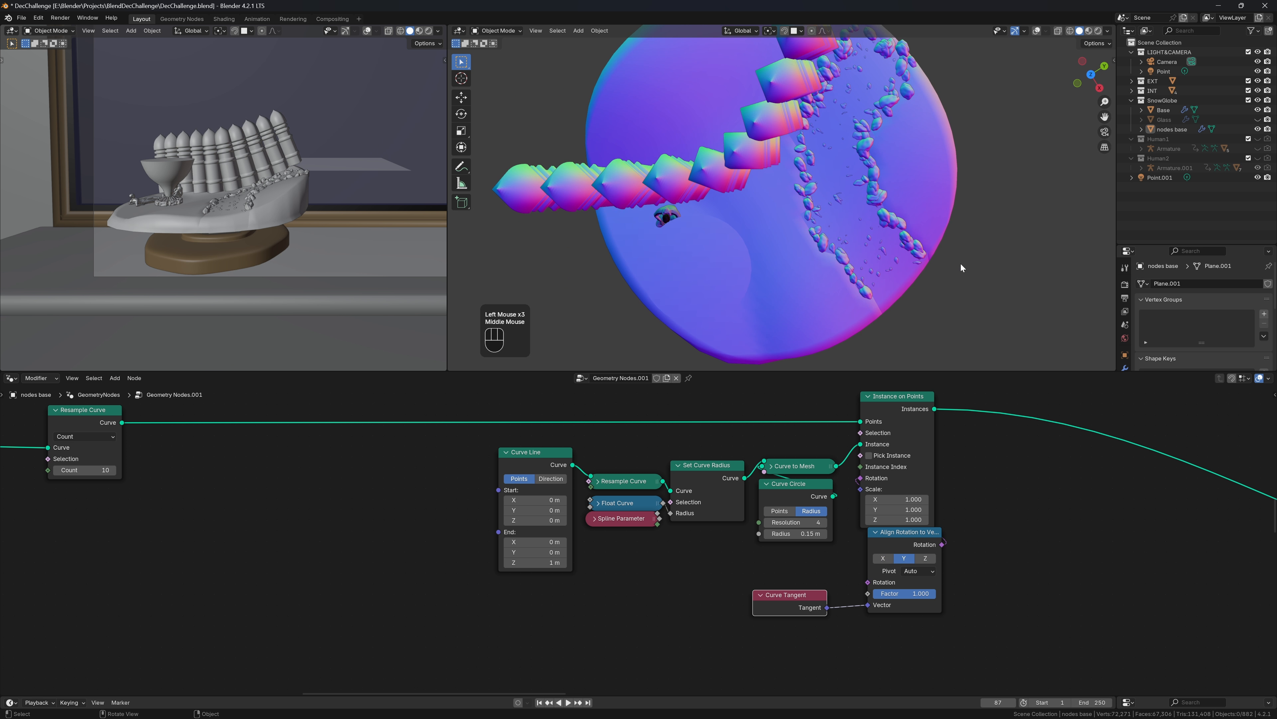
{"action": "left_click", "coordinate": [1091, 74]}
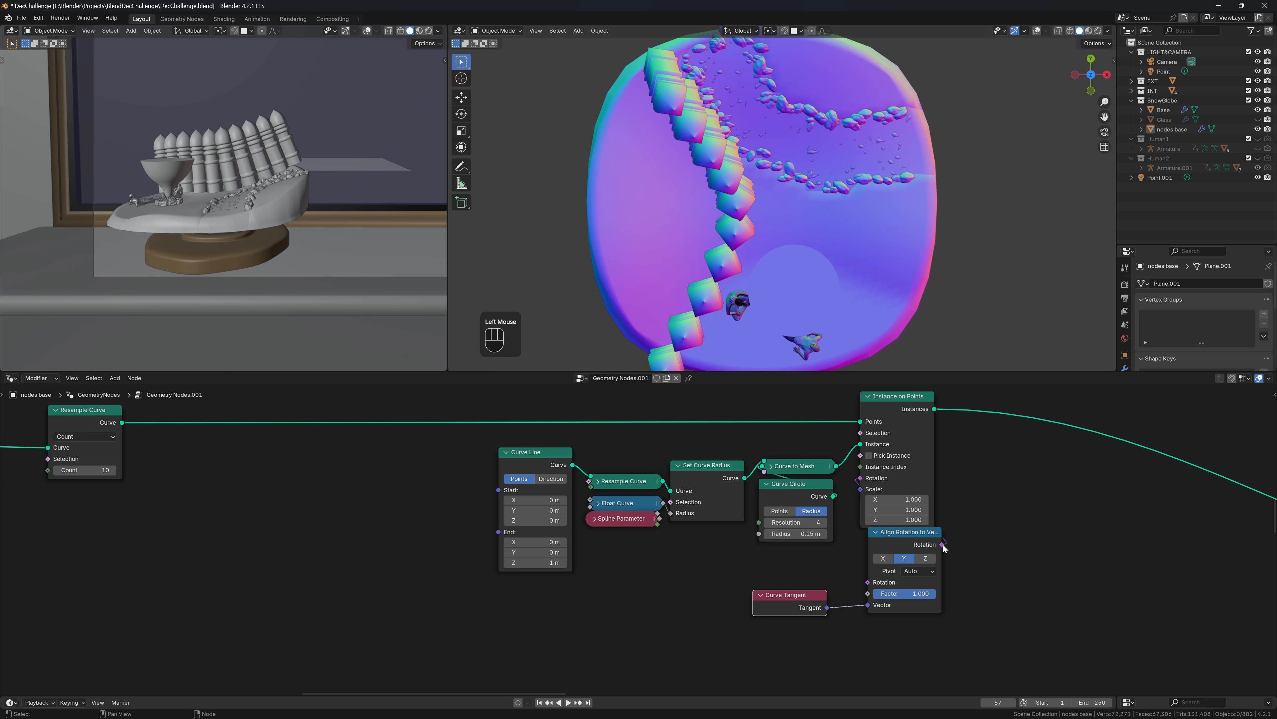
{"action": "left_click", "coordinate": [927, 558]}
{"action": "left_click", "coordinate": [882, 557]}
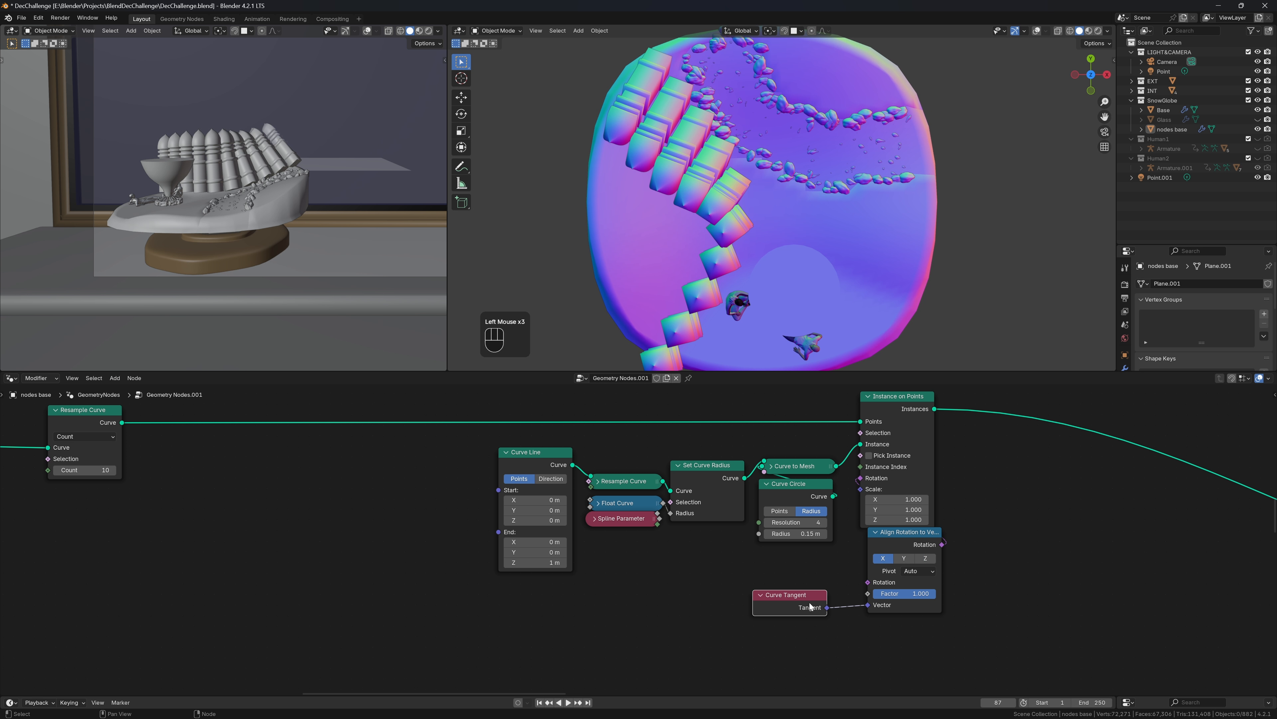
Replace the tangent with a Normal input and align the instances on the X axis
{"action": "key", "text": "x"}
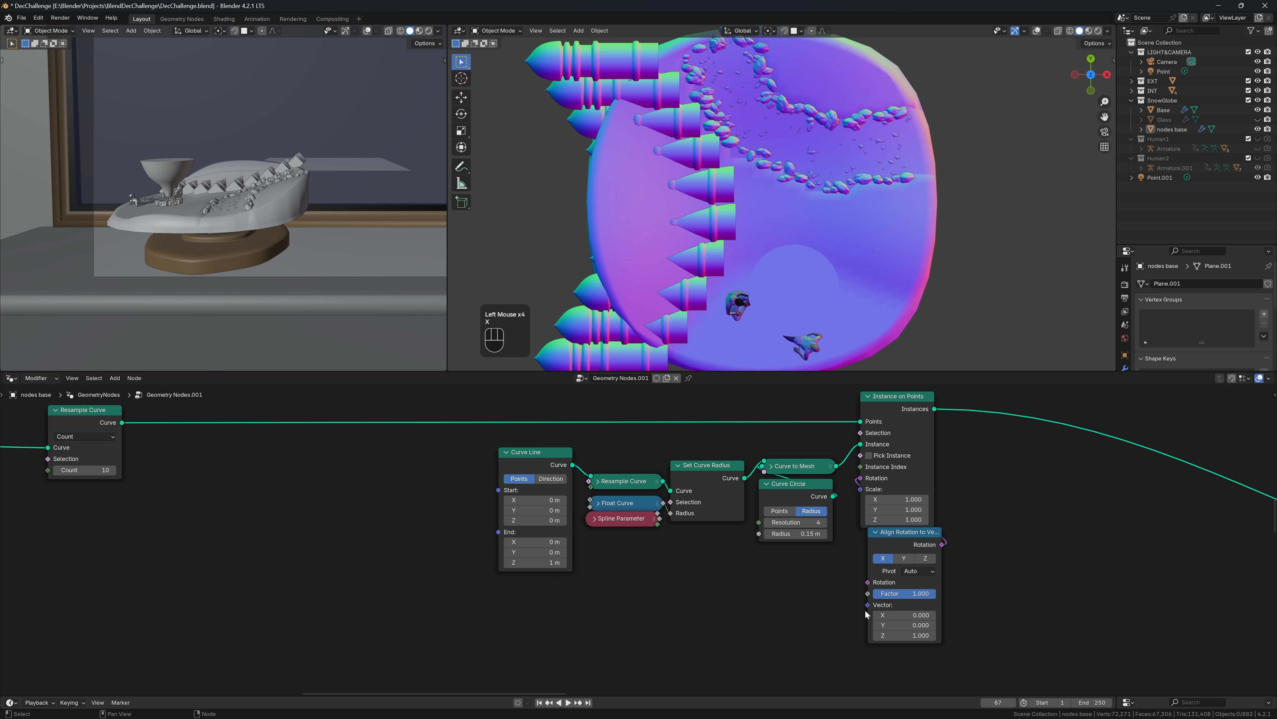
{"action": "left_click", "coordinate": [793, 584]}
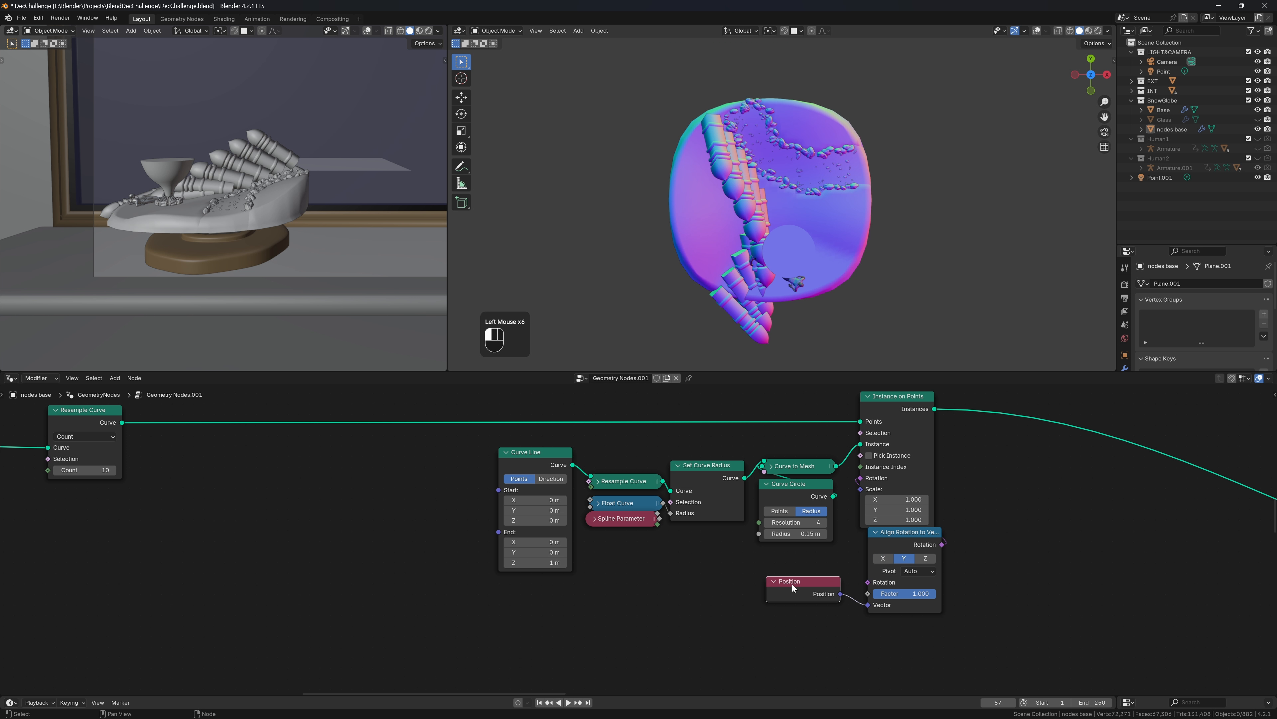
{"action": "key", "text": "x"}
{"action": "left_click_drag", "start_coordinate": [858, 606], "coordinate": [738, 600]}
{"action": "left_click", "coordinate": [774, 676]}
{"action": "left_click", "coordinate": [883, 558]}
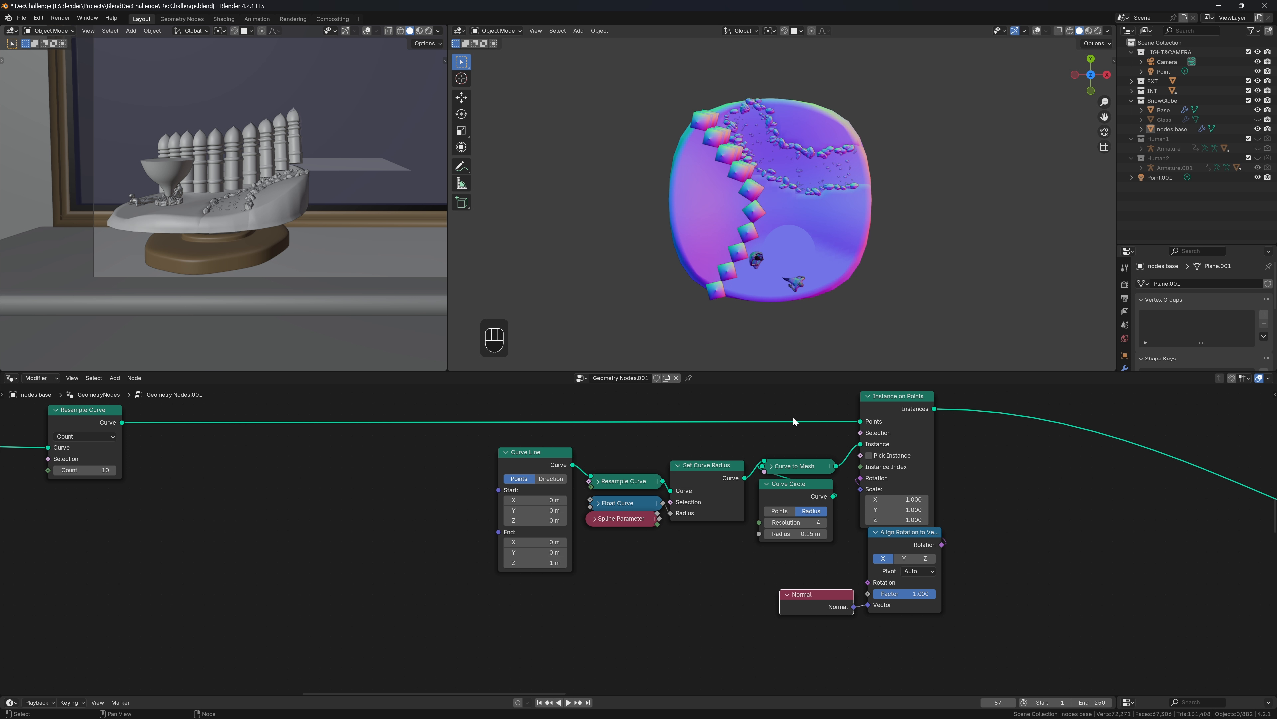
{"action": "middle_click_drag", "start_coordinate": [704, 302], "coordinate": [677, 217]}
Insert a Set Curve Normal node before instancing with its mode set to Z Up
{"action": "scroll", "coordinate": [640, 536], "scroll_direction": "down", "scroll_amount": 2}
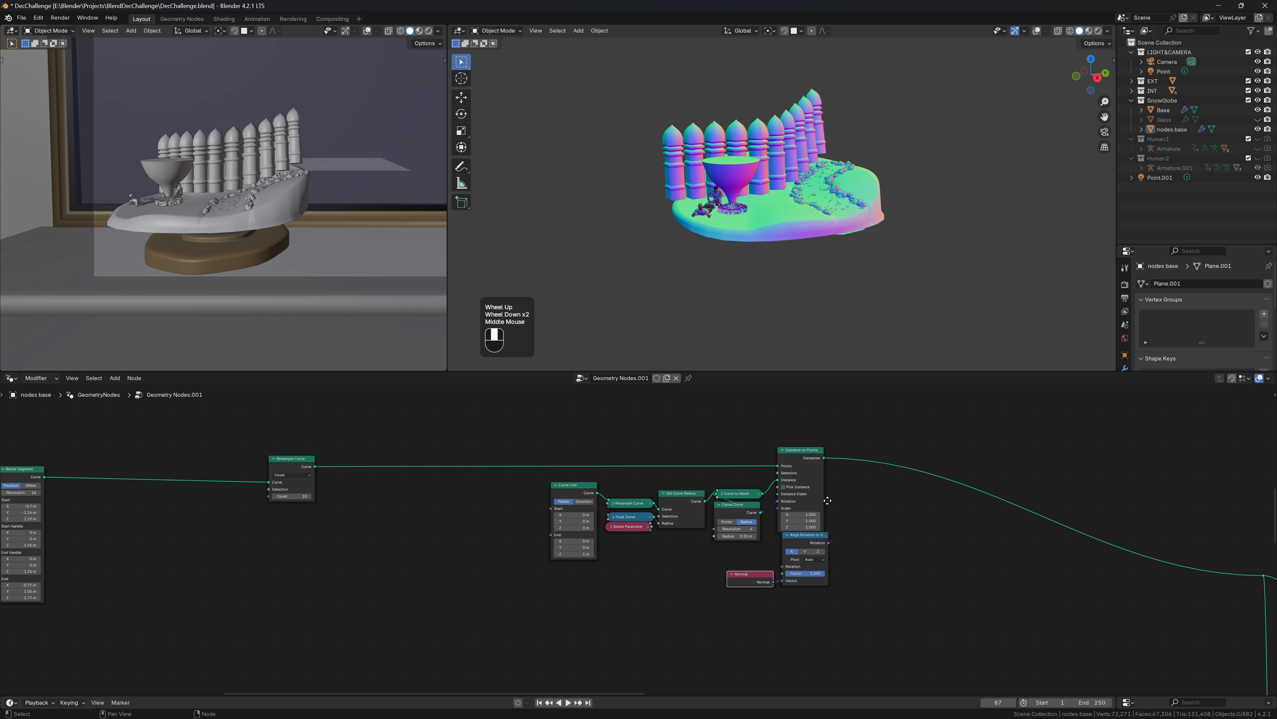
{"action": "middle_click_drag", "start_coordinate": [687, 497], "coordinate": [721, 524]}
{"action": "key", "text": "shift+a"}
{"action": "type", "text": "set"}
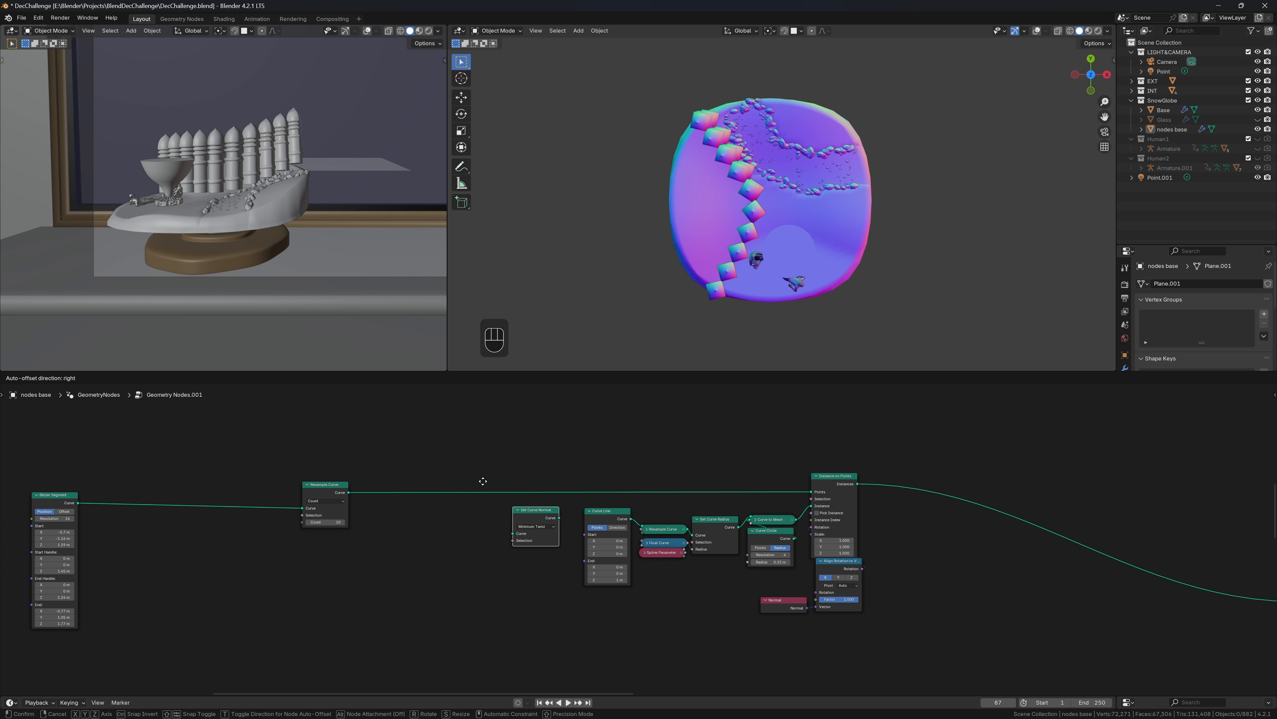
{"action": "left_click", "coordinate": [441, 467]}
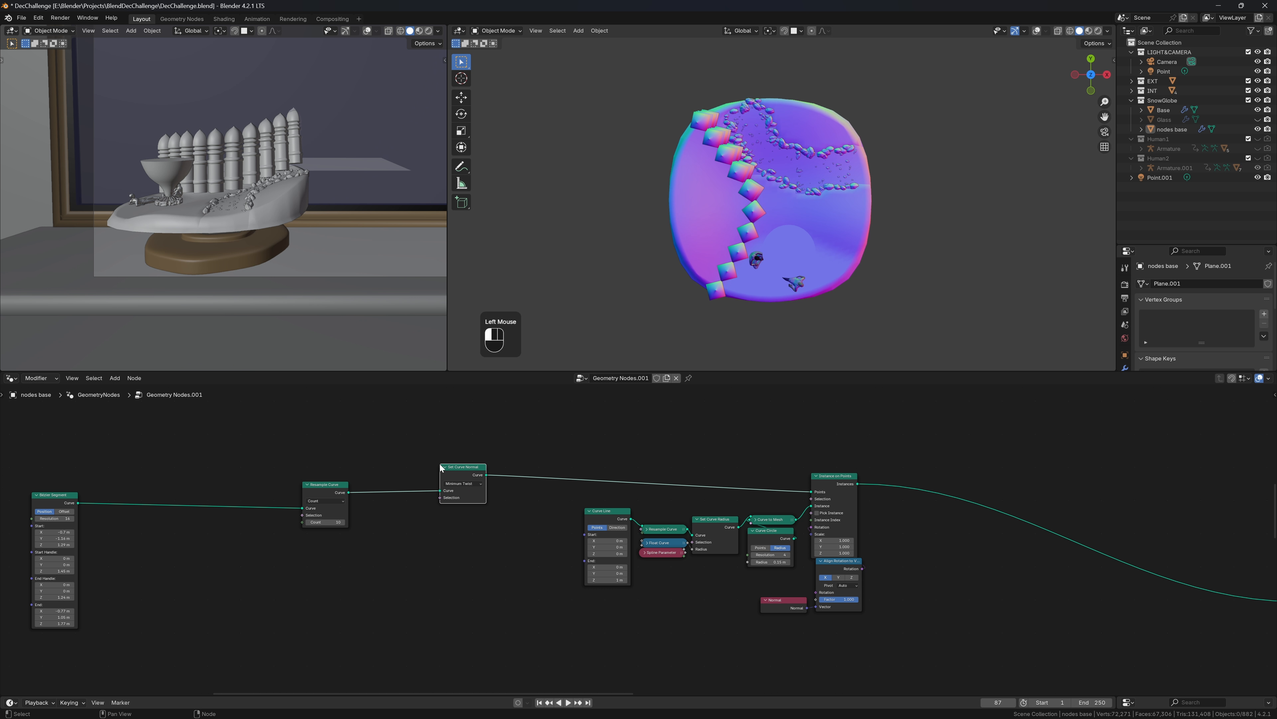
{"action": "scroll", "coordinate": [411, 504], "scroll_direction": "up", "scroll_amount": 2}
{"action": "left_click", "coordinate": [405, 457]}
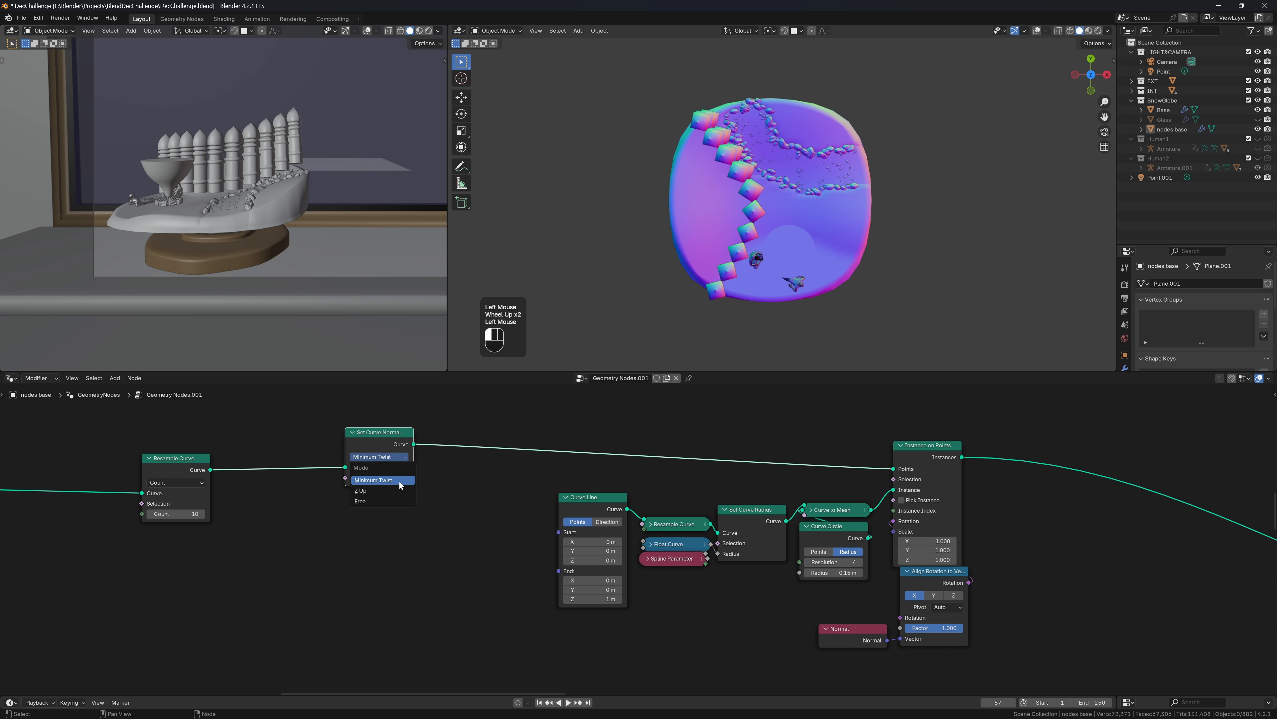
{"action": "left_click", "coordinate": [398, 494]}
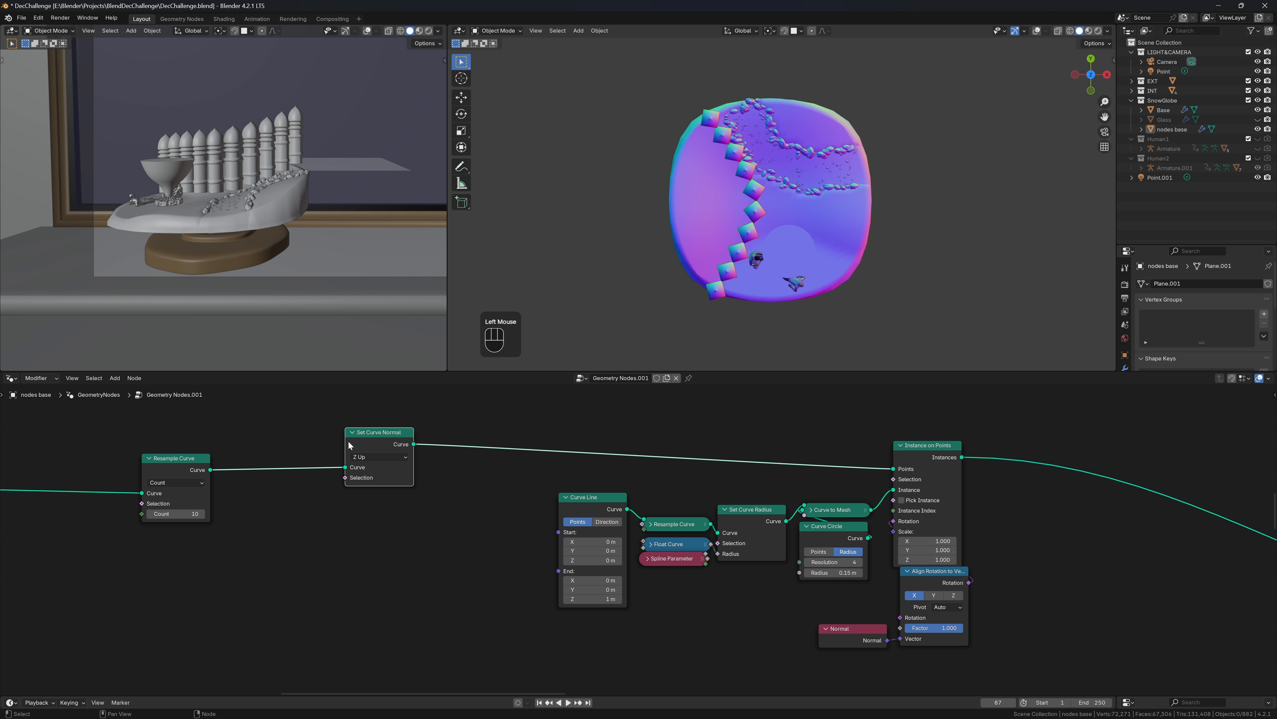
{"action": "left_click", "coordinate": [376, 433]}
Keep the alignment axis on X, collapse Set Curve Normal, and shift Align Rotation left
{"action": "left_click", "coordinate": [946, 599]}
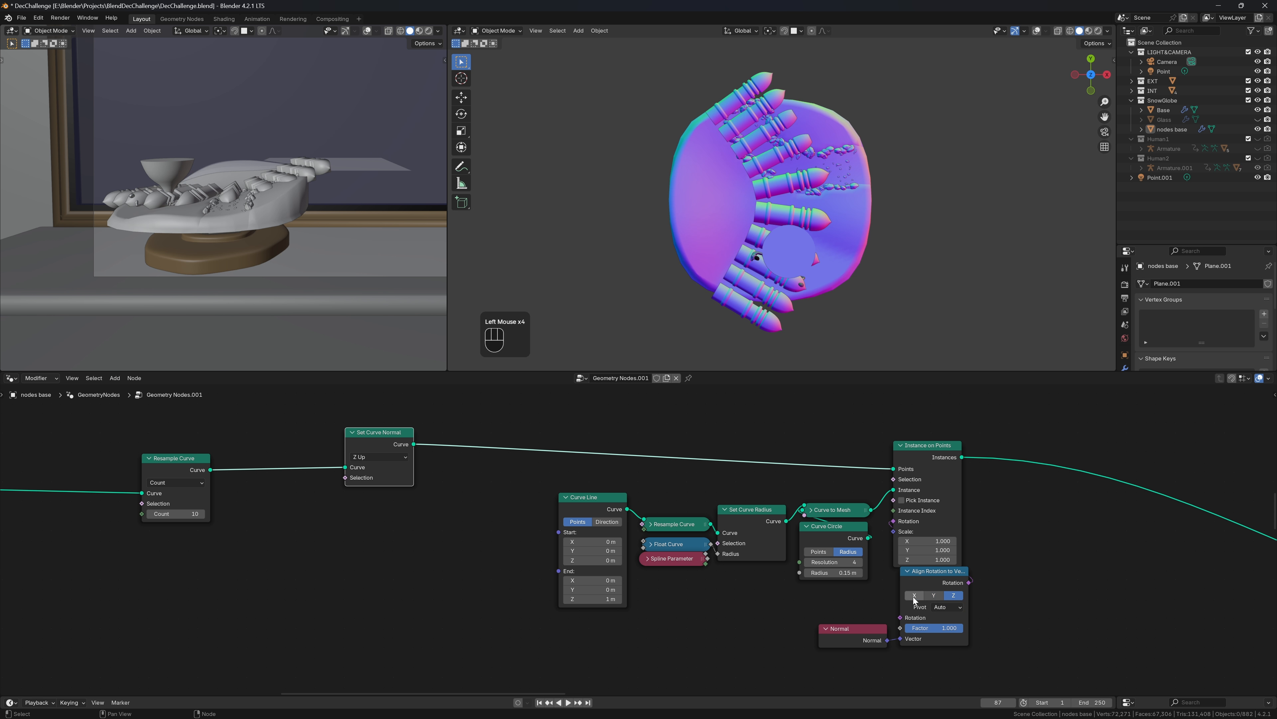
{"action": "left_click", "coordinate": [914, 596]}
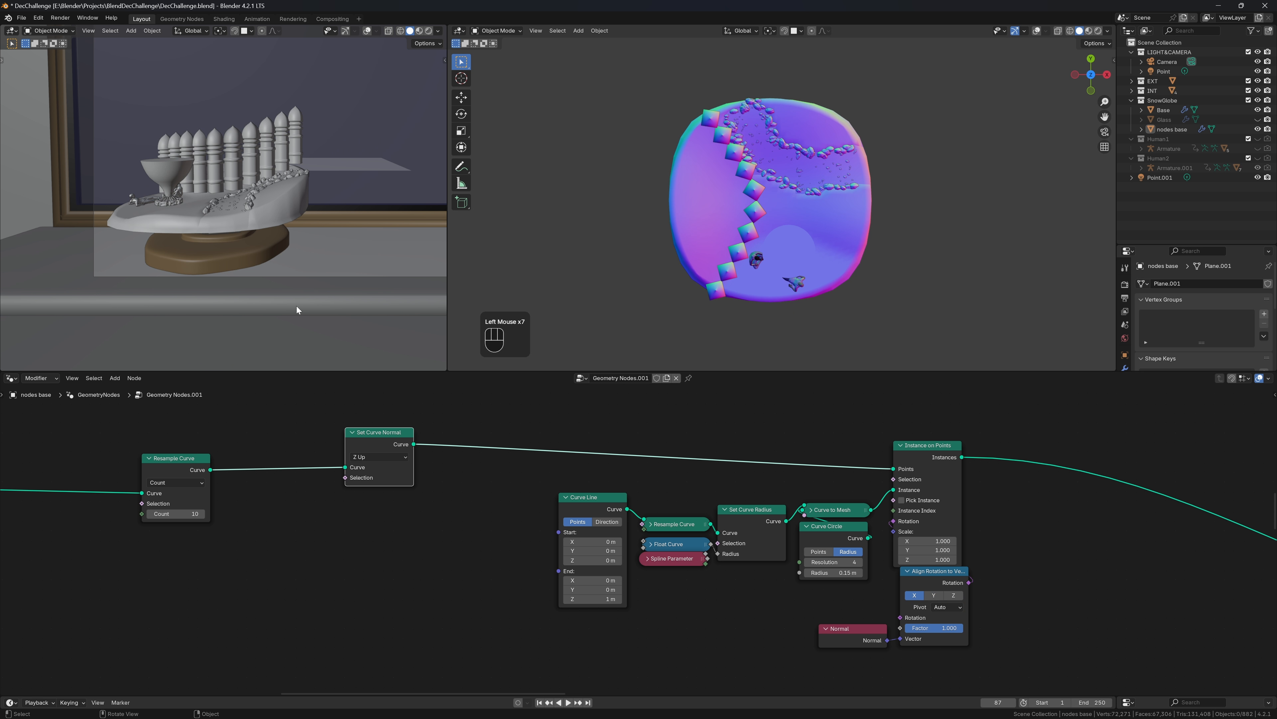
{"action": "left_click", "coordinate": [352, 432]}
{"action": "left_click_drag", "start_coordinate": [370, 431], "coordinate": [367, 435]}
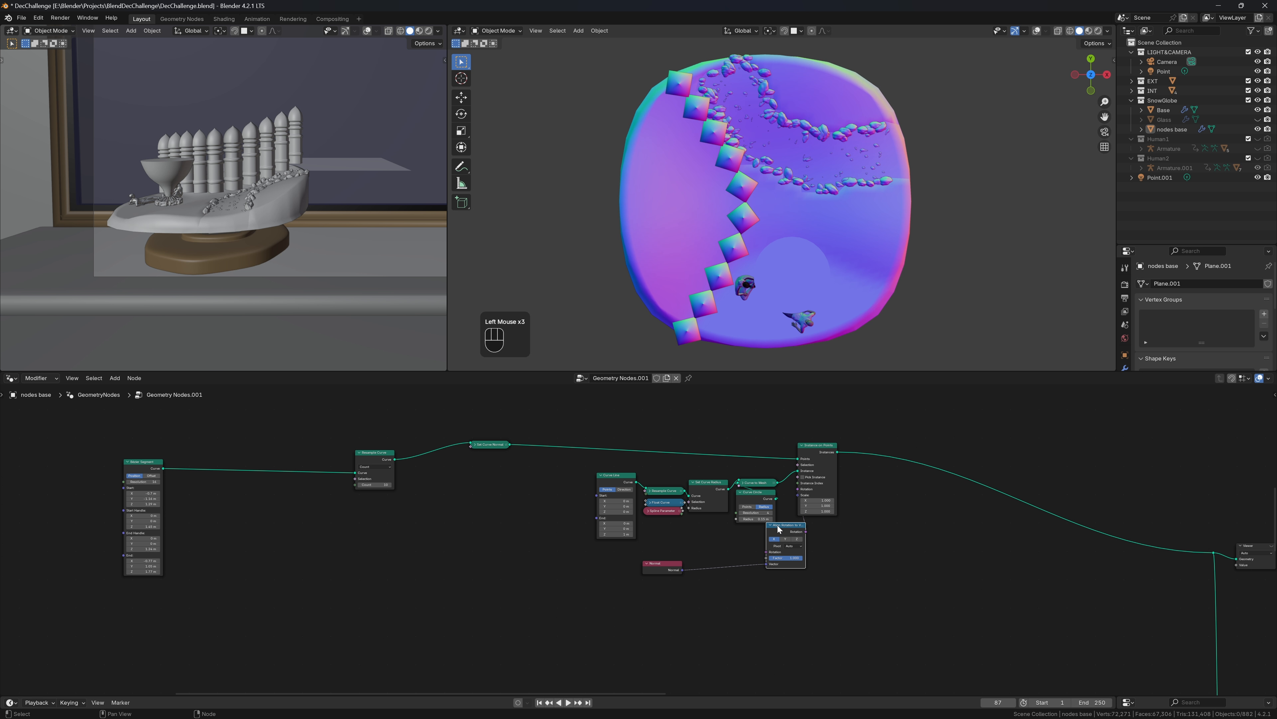
{"action": "left_click_drag", "start_coordinate": [778, 527], "coordinate": [753, 529]}
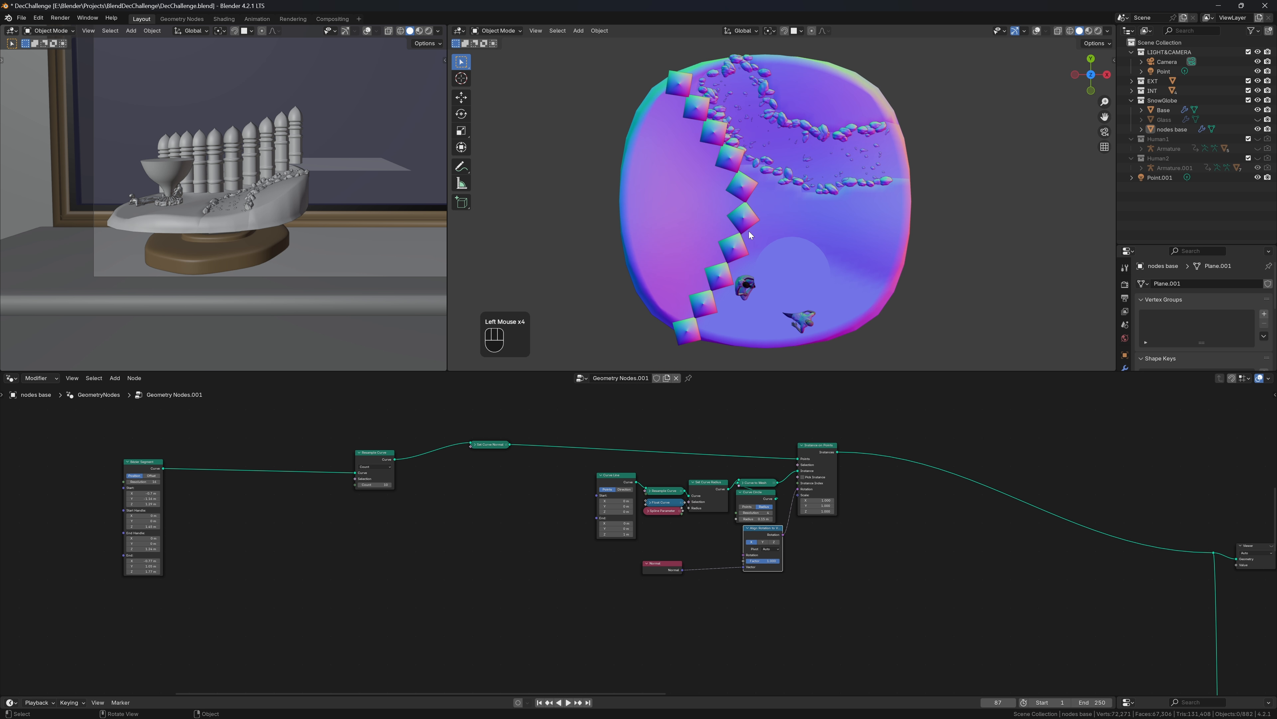
{"action": "middle_click_drag", "start_coordinate": [749, 232], "coordinate": [730, 138]}
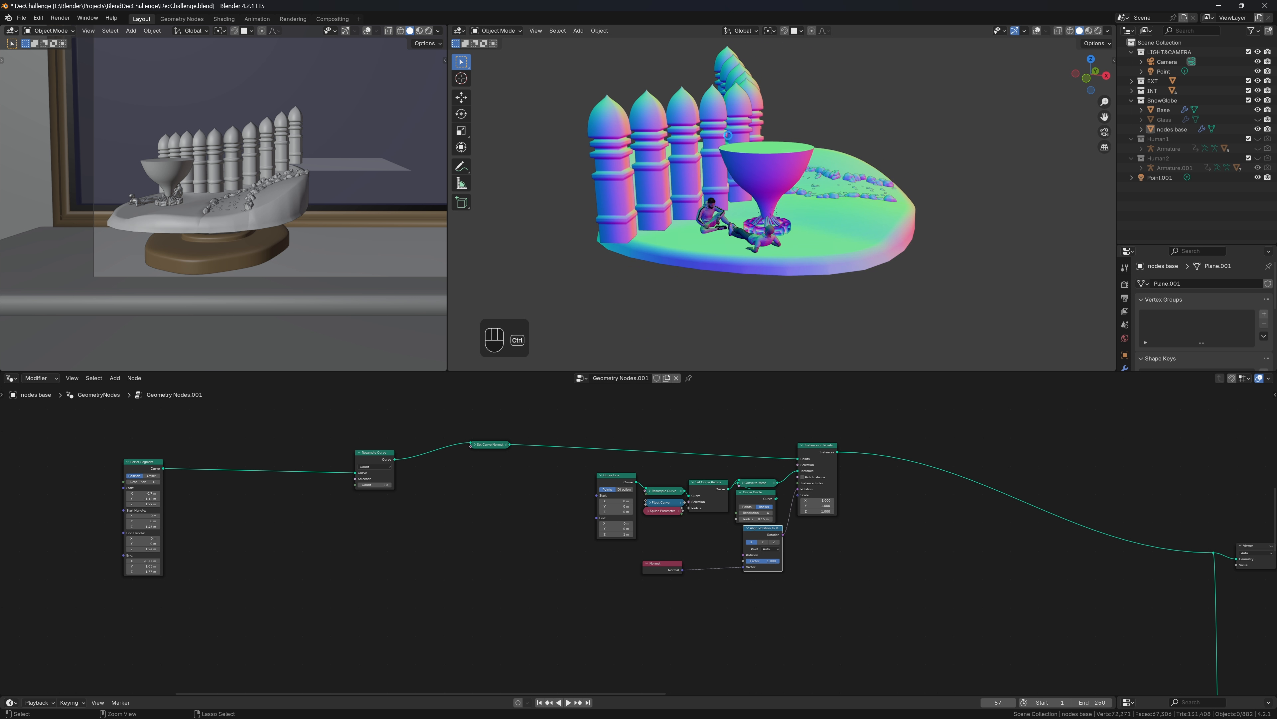
Save the file and reduce the Resample Curve count to 5 pillars
{"action": "key", "text": "ctrl+s"}
{"action": "middle_click_drag", "start_coordinate": [913, 159], "coordinate": [522, 474]}
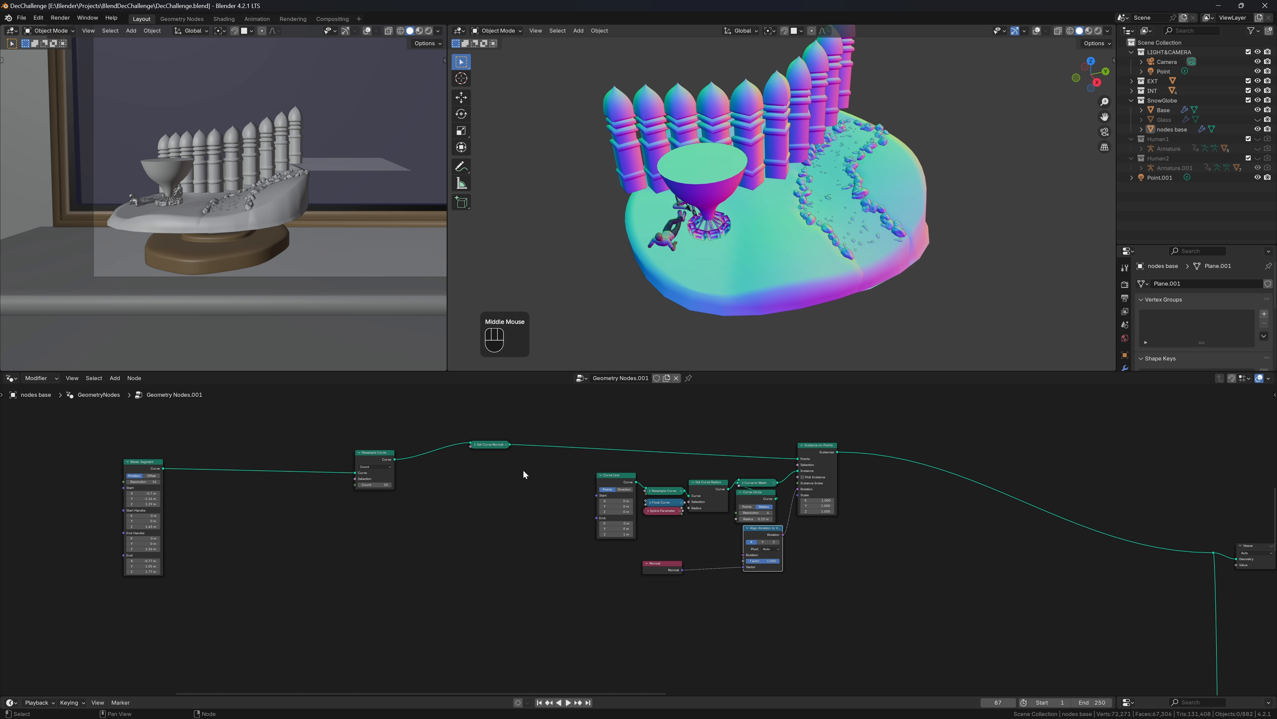
{"action": "left_click", "coordinate": [375, 485]}
{"action": "type", "text": "5"}
{"action": "key", "text": "Return"}
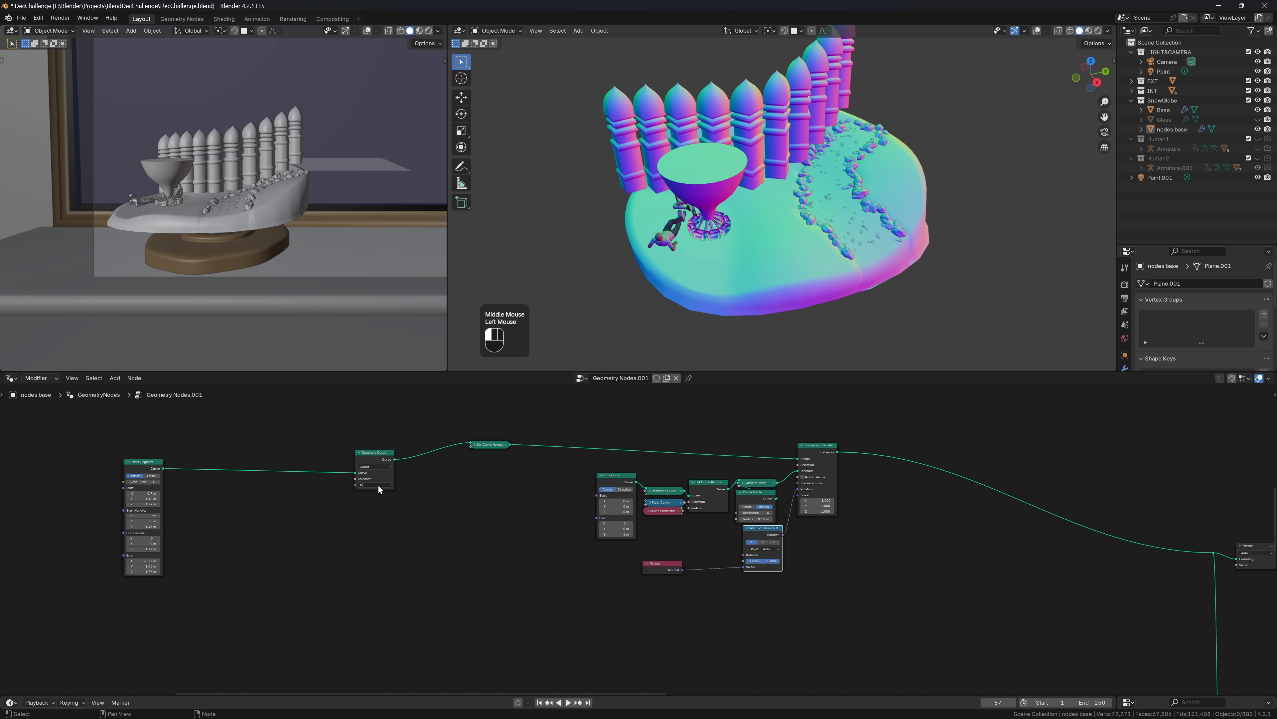
{"action": "middle_click_drag", "start_coordinate": [676, 91], "coordinate": [664, 50]}
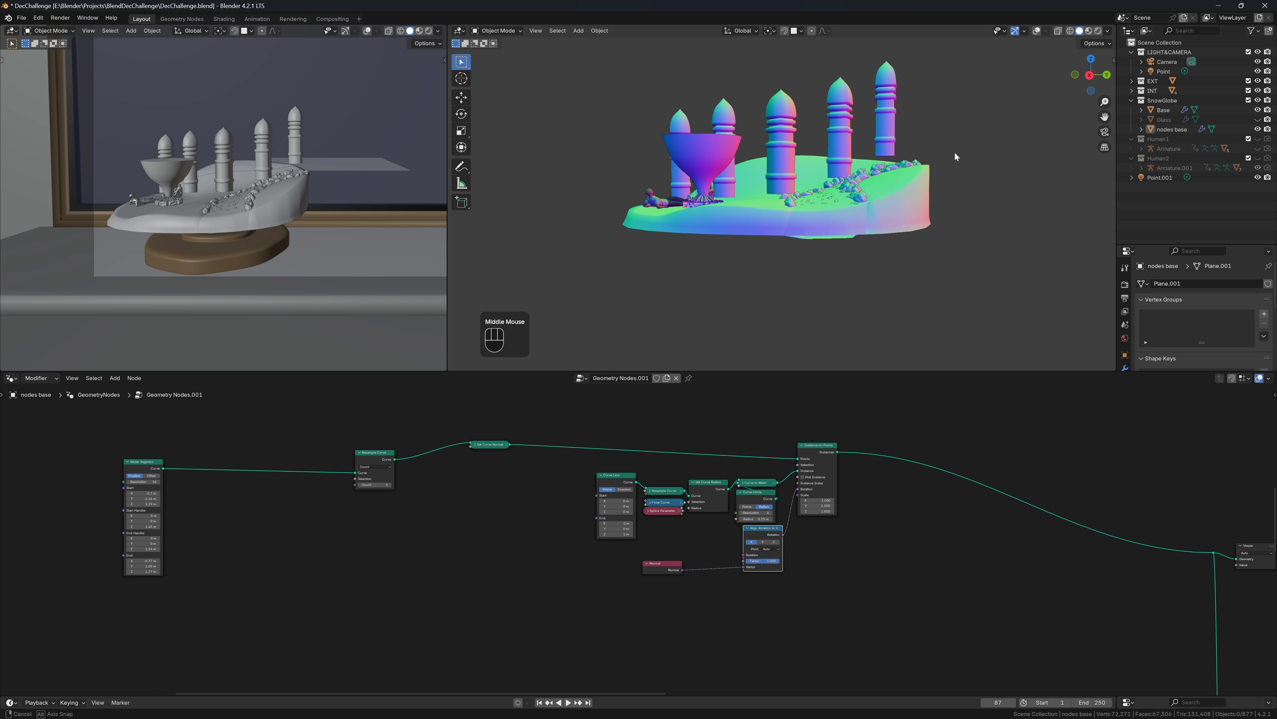
Frame the curve and instance nodes, parking Set Curve Normal above Resample Curve
{"action": "scroll", "coordinate": [654, 504], "scroll_direction": "down", "scroll_amount": 1}
{"action": "key", "text": "ctrl+j"}
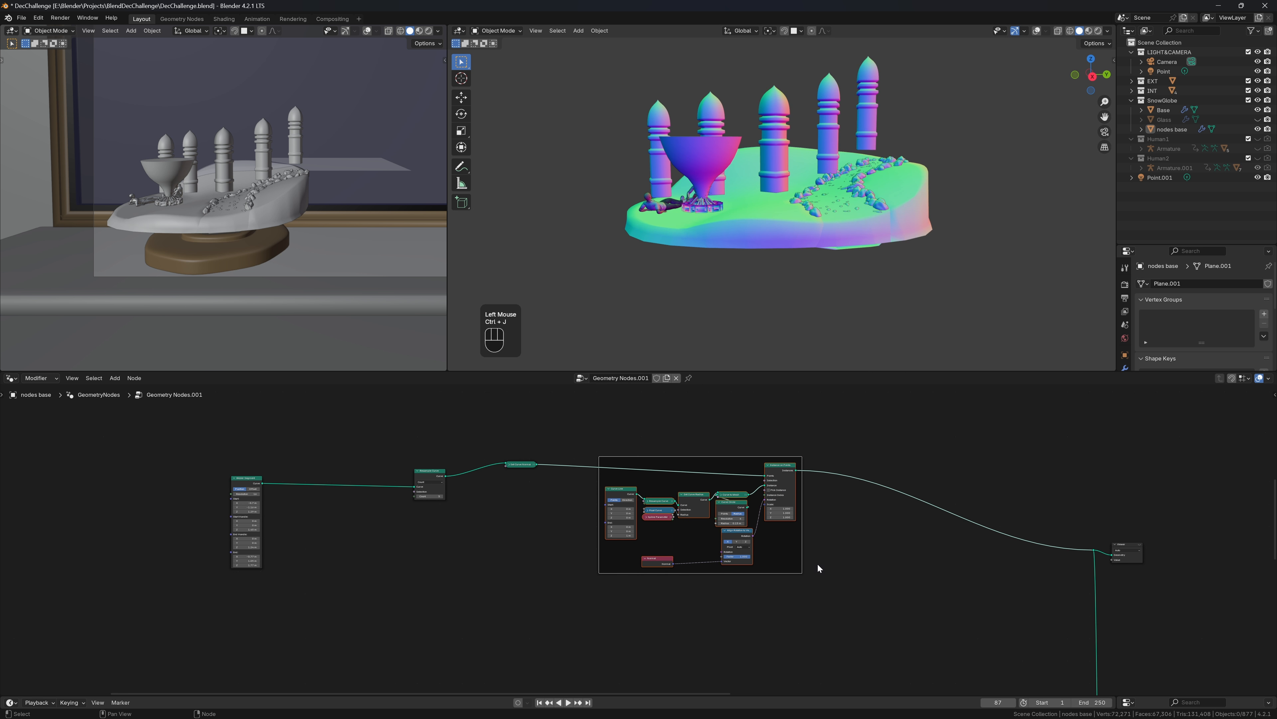
{"action": "left_click", "coordinate": [546, 454]}
{"action": "left_click_drag", "start_coordinate": [519, 463], "coordinate": [429, 464]}
{"action": "left_click_drag", "start_coordinate": [582, 433], "coordinate": [788, 578]}
Move the frame lower and add a reroute point on the Points link
{"action": "key", "text": "g"}
{"action": "left_click", "coordinate": [876, 558]}
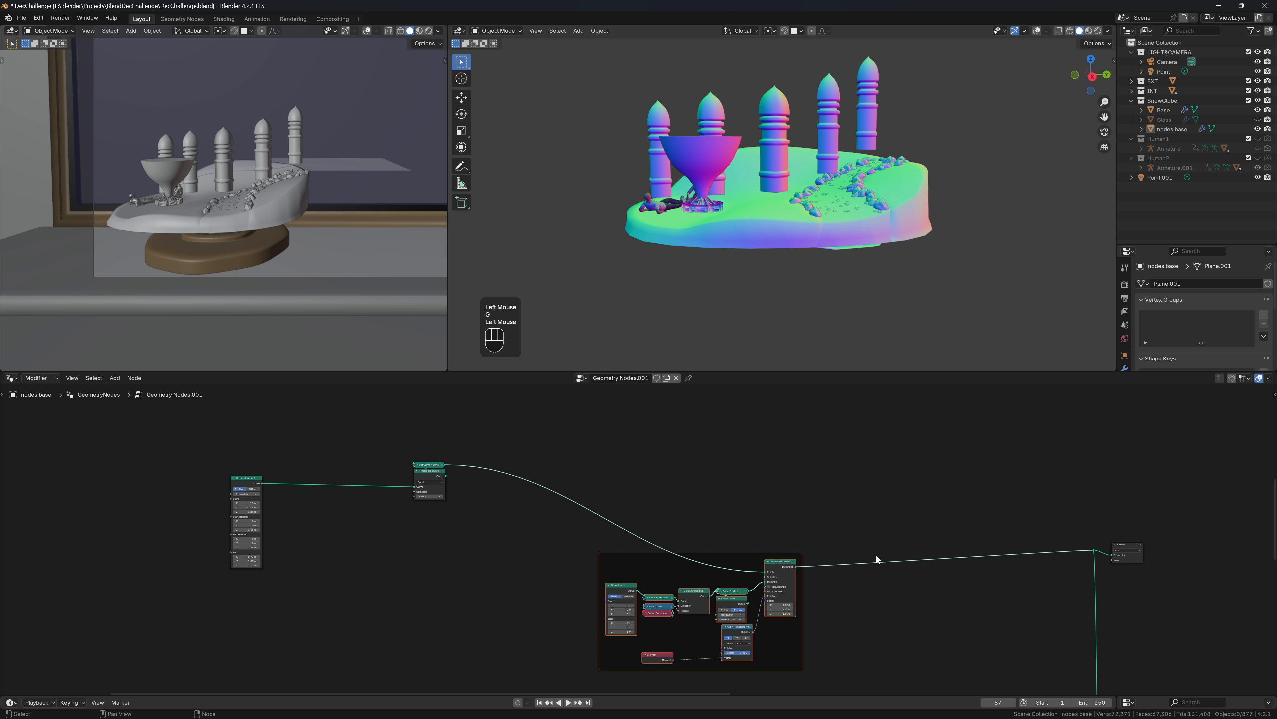
{"action": "right_click_drag", "start_coordinate": [617, 481], "coordinate": [559, 546], "text": "shift"}
{"action": "key", "text": "g"}
{"action": "left_click", "coordinate": [422, 621]}
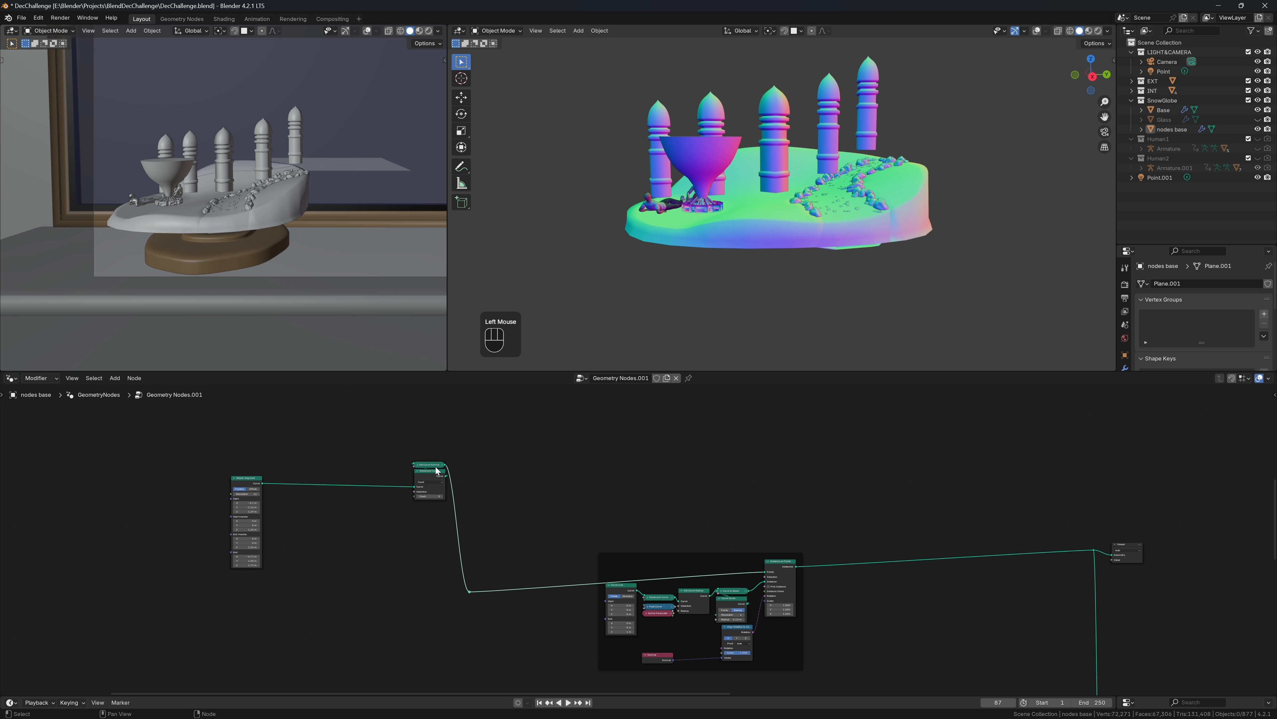
Add a Curve to Mesh node fed from Resample Curve's output
{"action": "left_click_drag", "start_coordinate": [445, 477], "coordinate": [850, 478]}
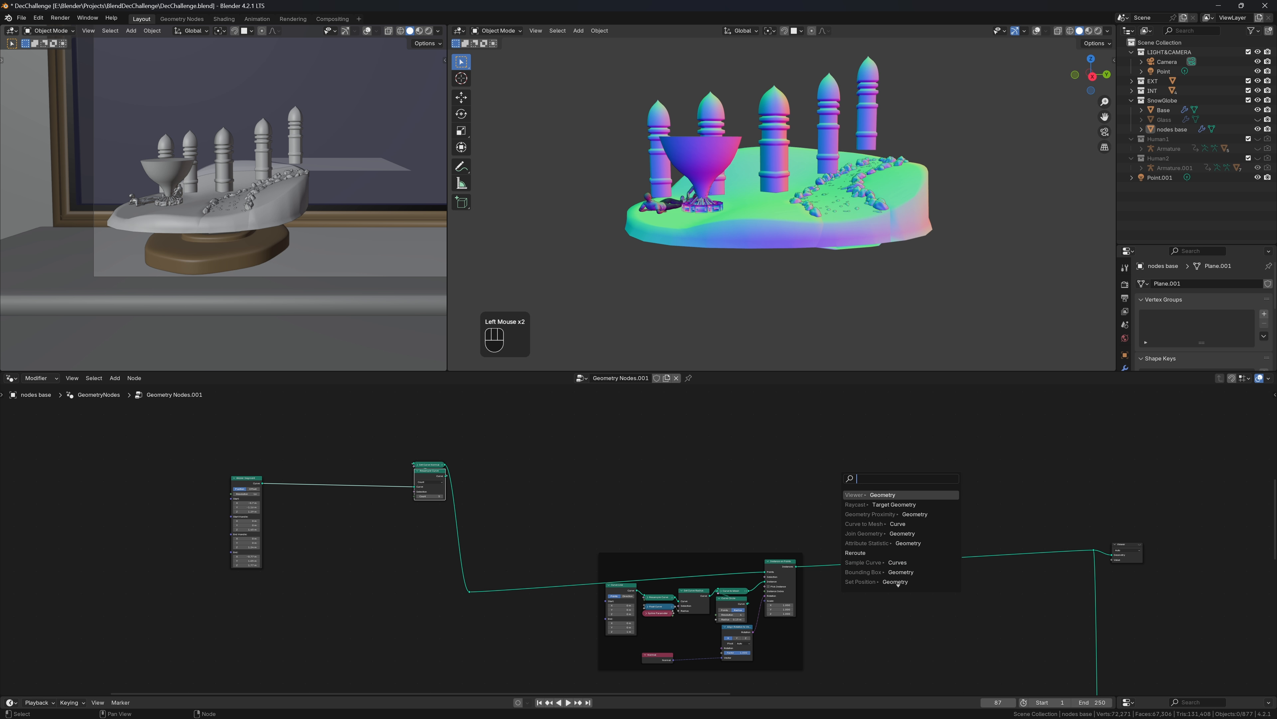
{"action": "type", "text": "ctrm"}
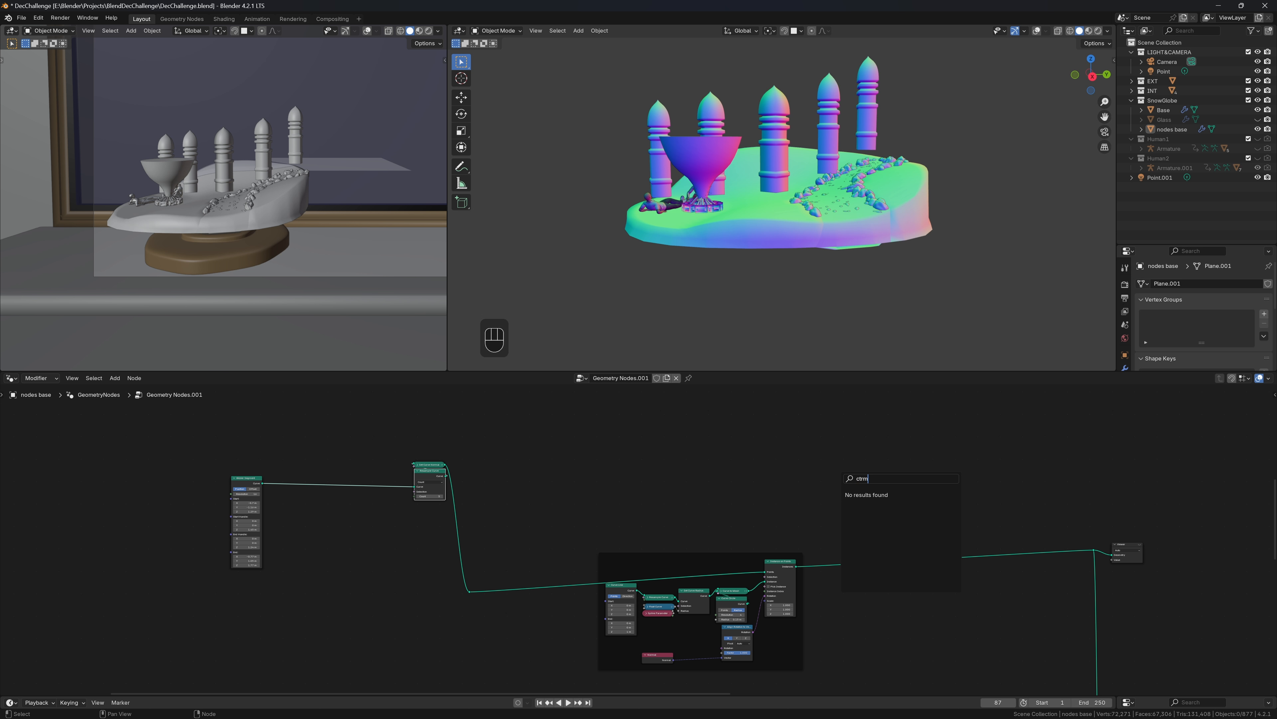
{"action": "key", "text": "BackSpace"}
{"action": "key", "text": "BackSpace"}
{"action": "type", "text": "m"}
{"action": "key", "text": "Return"}
{"action": "left_click", "coordinate": [896, 501]}
Join the wall mesh with the pillar instances through a Join Geometry node
{"action": "key", "text": "shift+a"}
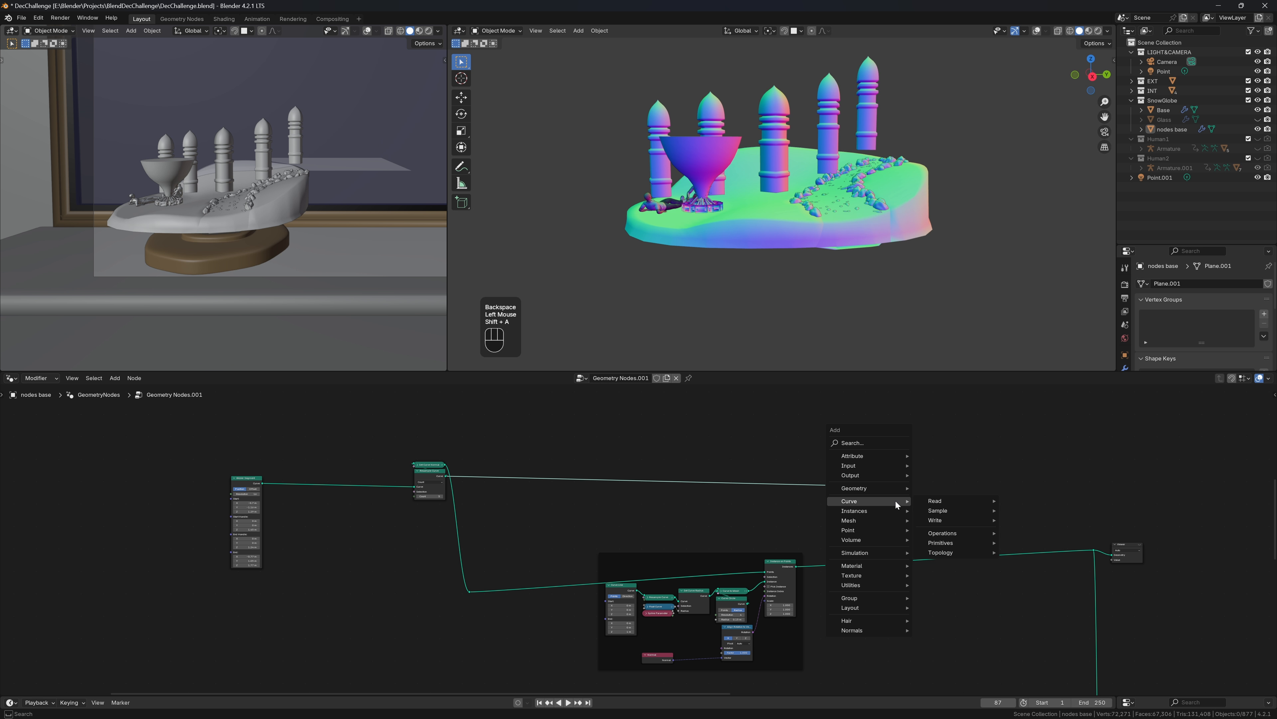
{"action": "type", "text": "h"}
{"action": "key", "text": "BackSpace"}
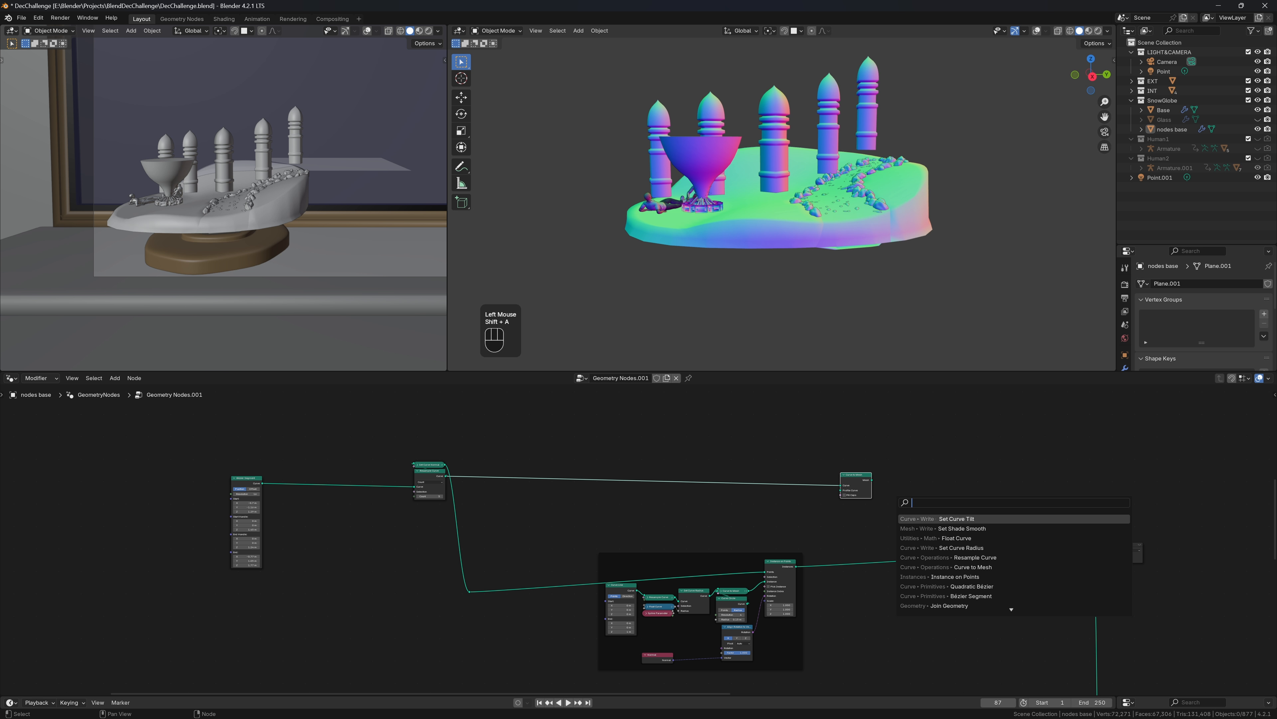
{"action": "type", "text": "jo"}
{"action": "key", "text": "Return"}
{"action": "left_click", "coordinate": [957, 549]}
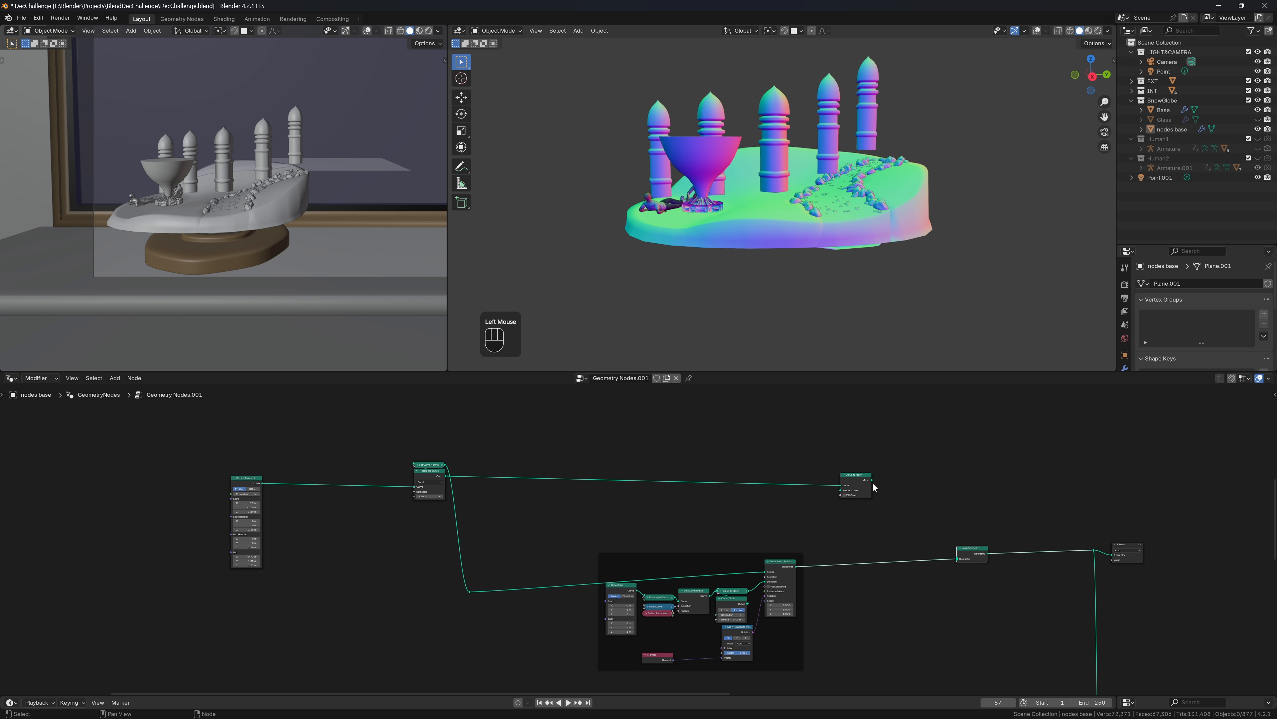
{"action": "left_click_drag", "start_coordinate": [872, 480], "coordinate": [957, 559]}
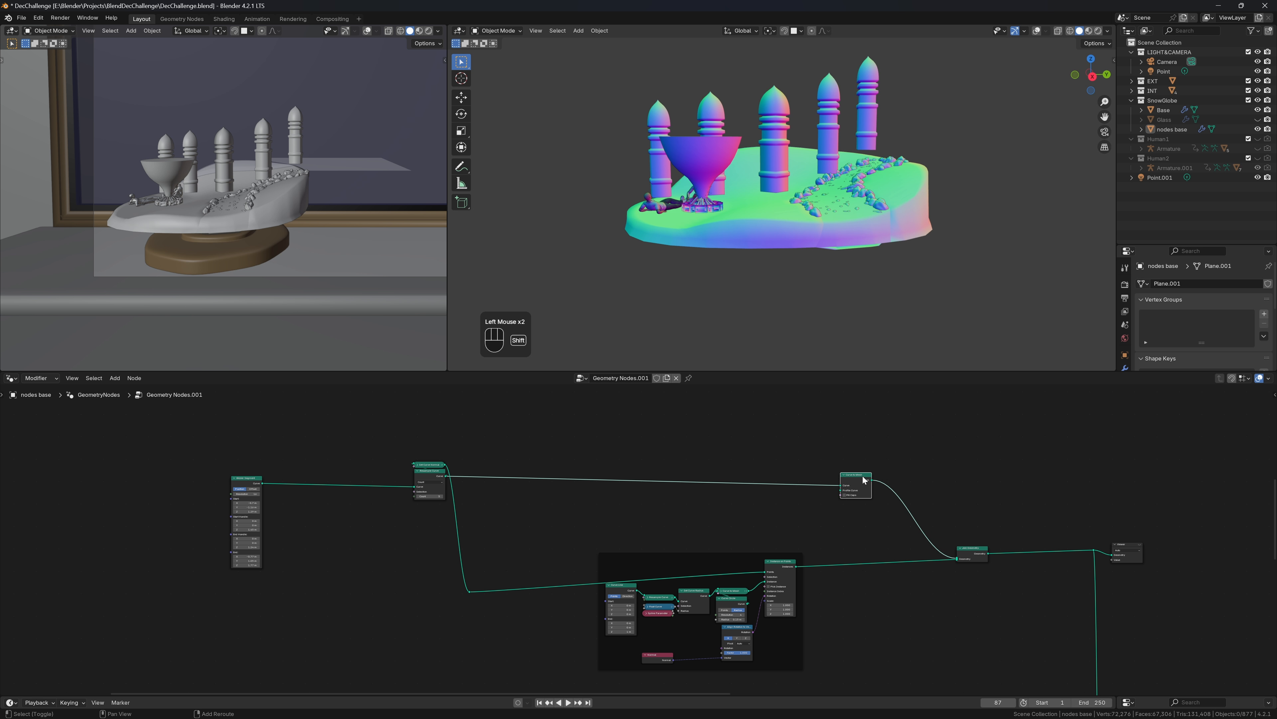
Add a Curve Line profile with end Z at 0 m and end Y at -0.25 m
{"action": "key", "text": "shift+a"}
{"action": "mouse_move", "coordinate": [862, 477]}
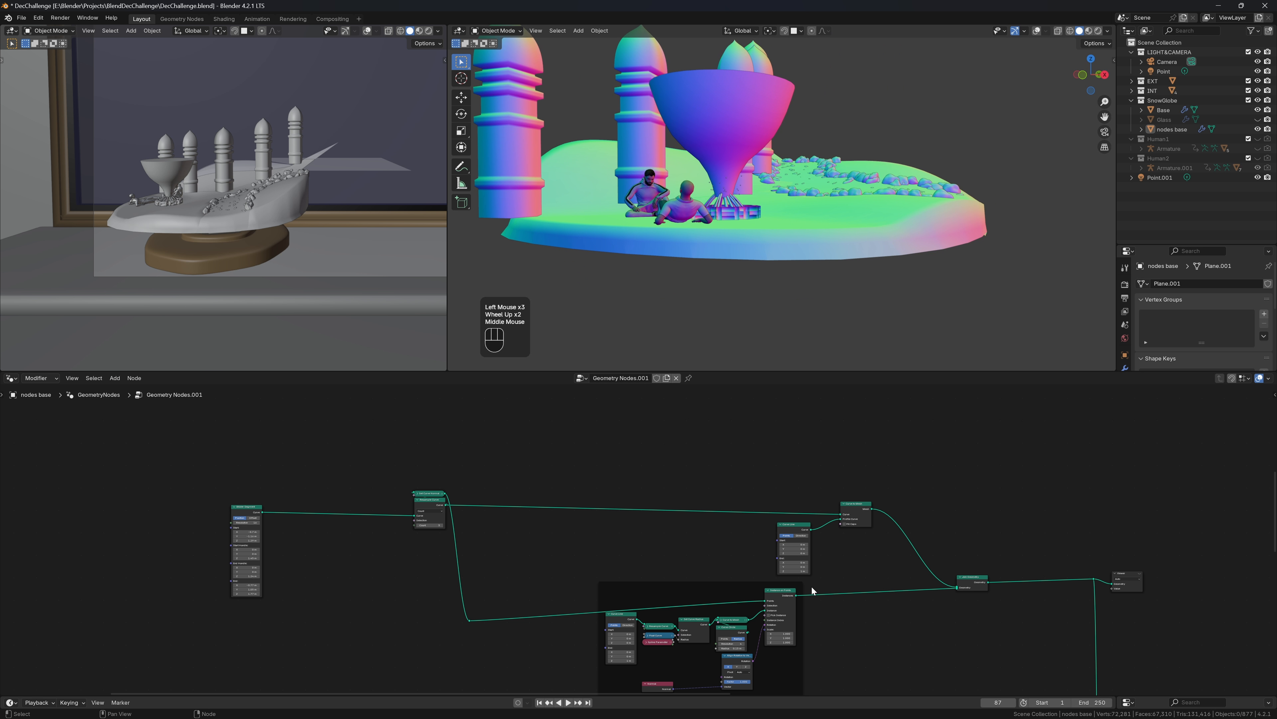
{"action": "scroll", "coordinate": [812, 586], "scroll_direction": "up", "scroll_amount": 2}
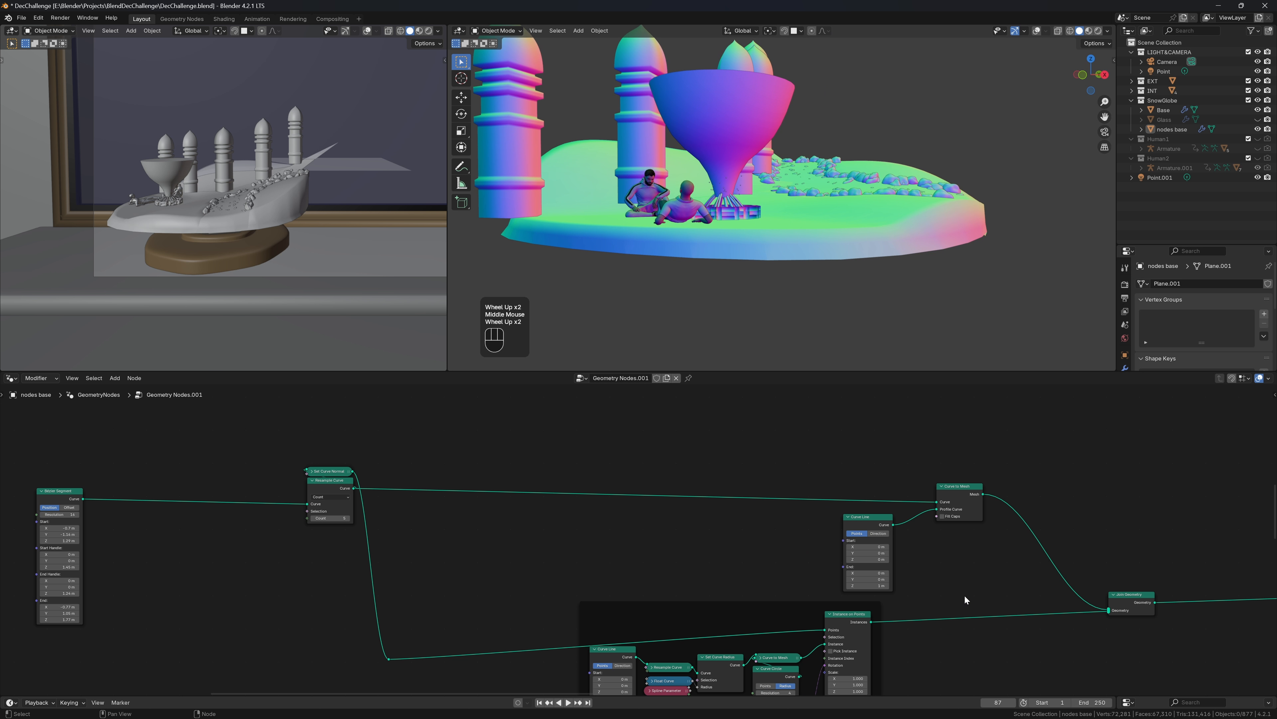
{"action": "scroll", "coordinate": [964, 595], "scroll_direction": "up", "scroll_amount": 1}
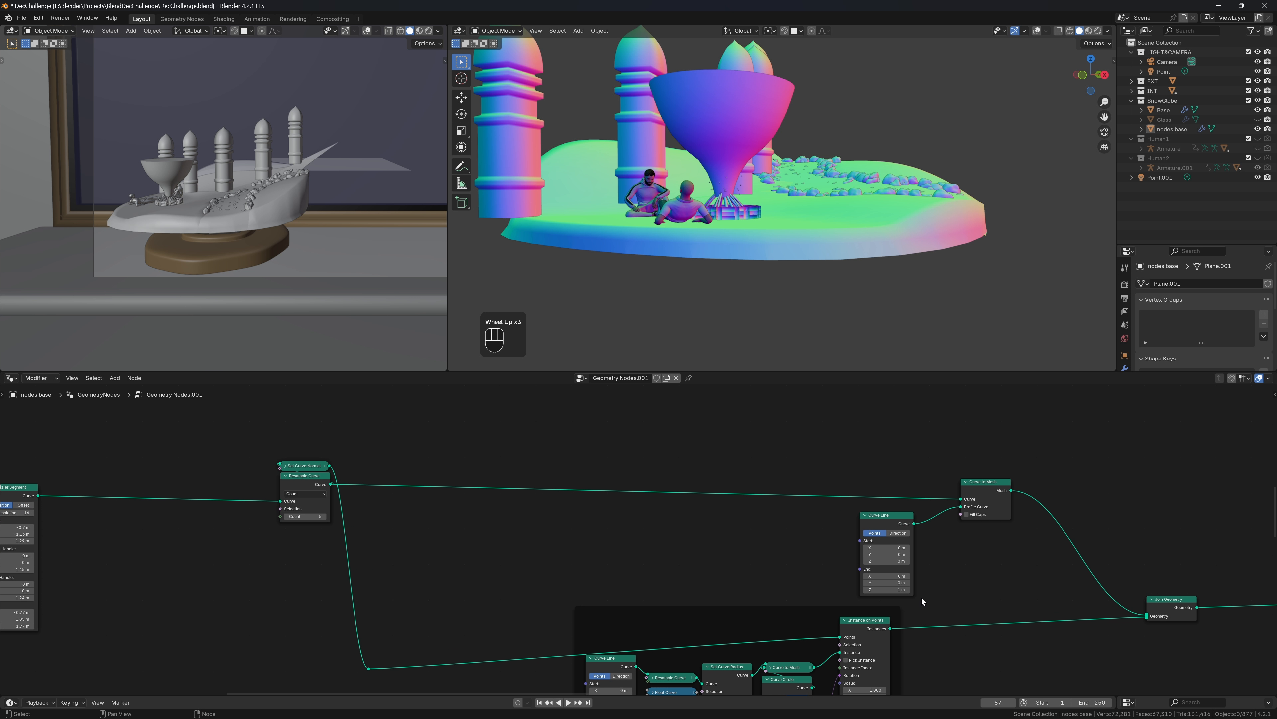
{"action": "left_click", "coordinate": [887, 589]}
{"action": "key", "text": "Return"}
{"action": "left_click_drag", "start_coordinate": [890, 582], "coordinate": [819, 583], "text": "shift"}
Reset the profile end Y to 0 m
{"action": "middle_click_drag", "start_coordinate": [829, 149], "coordinate": [1064, 193]}
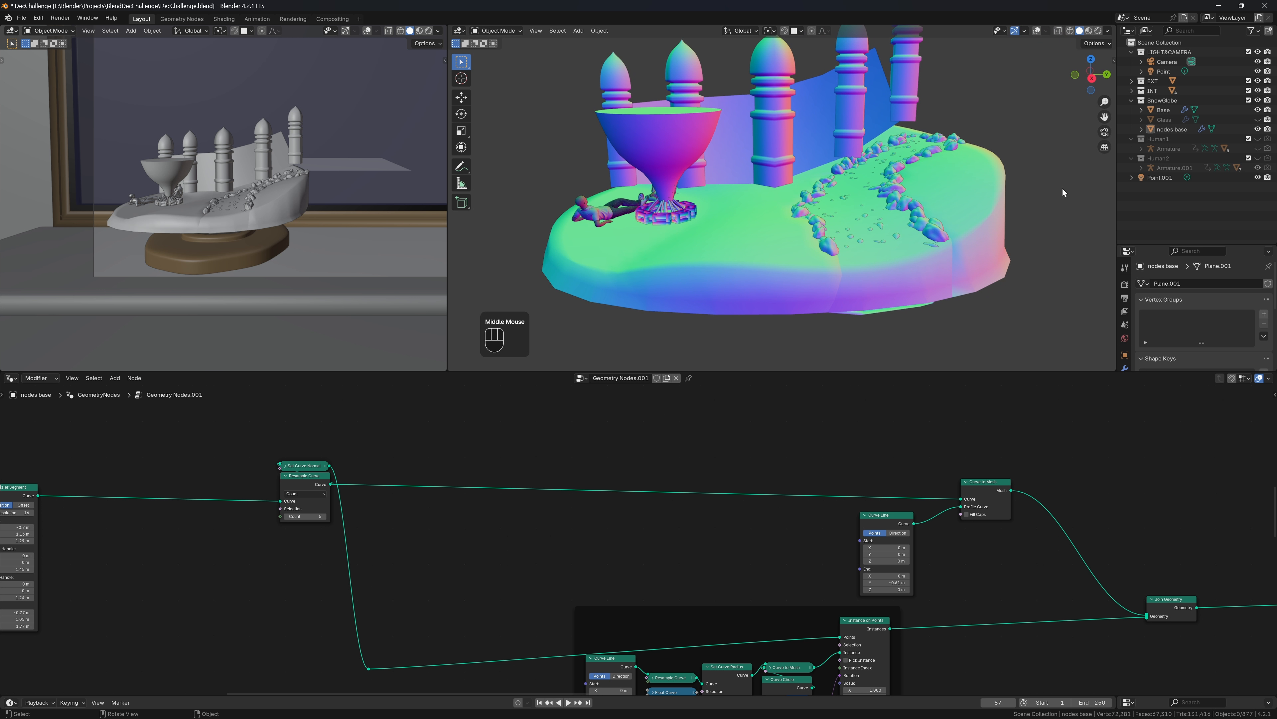
{"action": "left_click", "coordinate": [886, 583]}
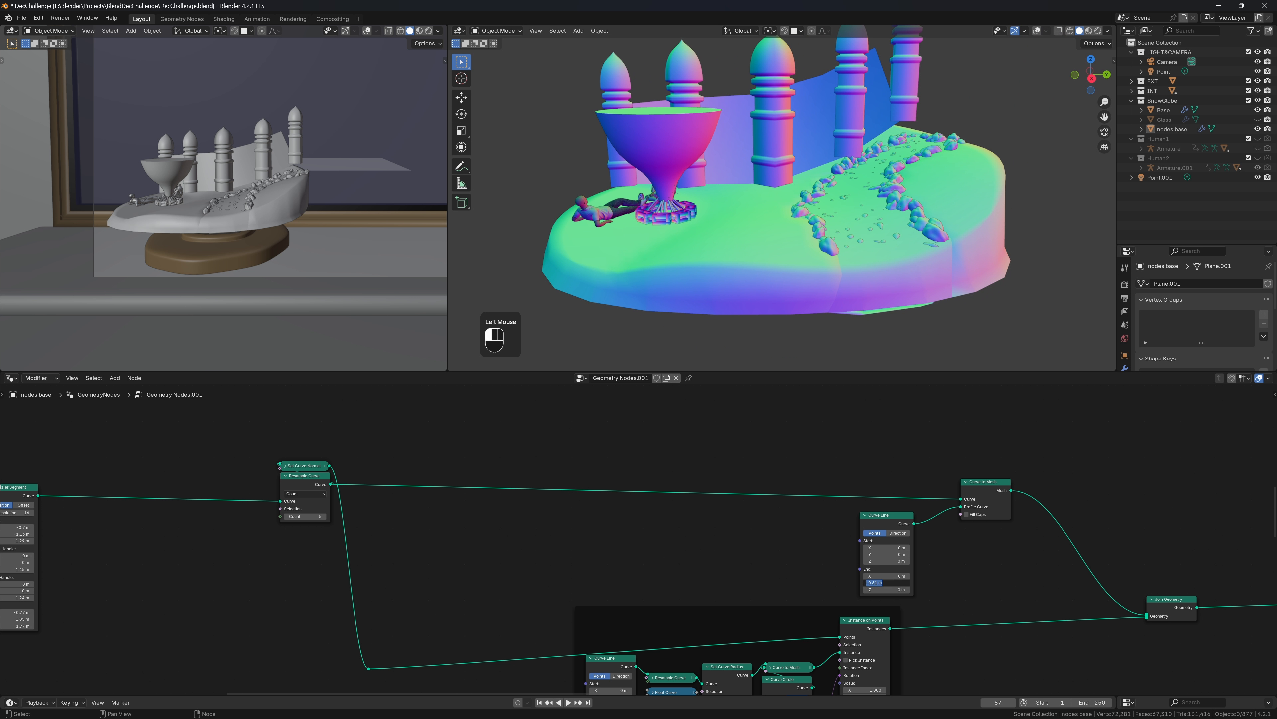
{"action": "type", "text": "0"}
{"action": "key", "text": "Return"}
{"action": "key", "text": "ctrl+x"}
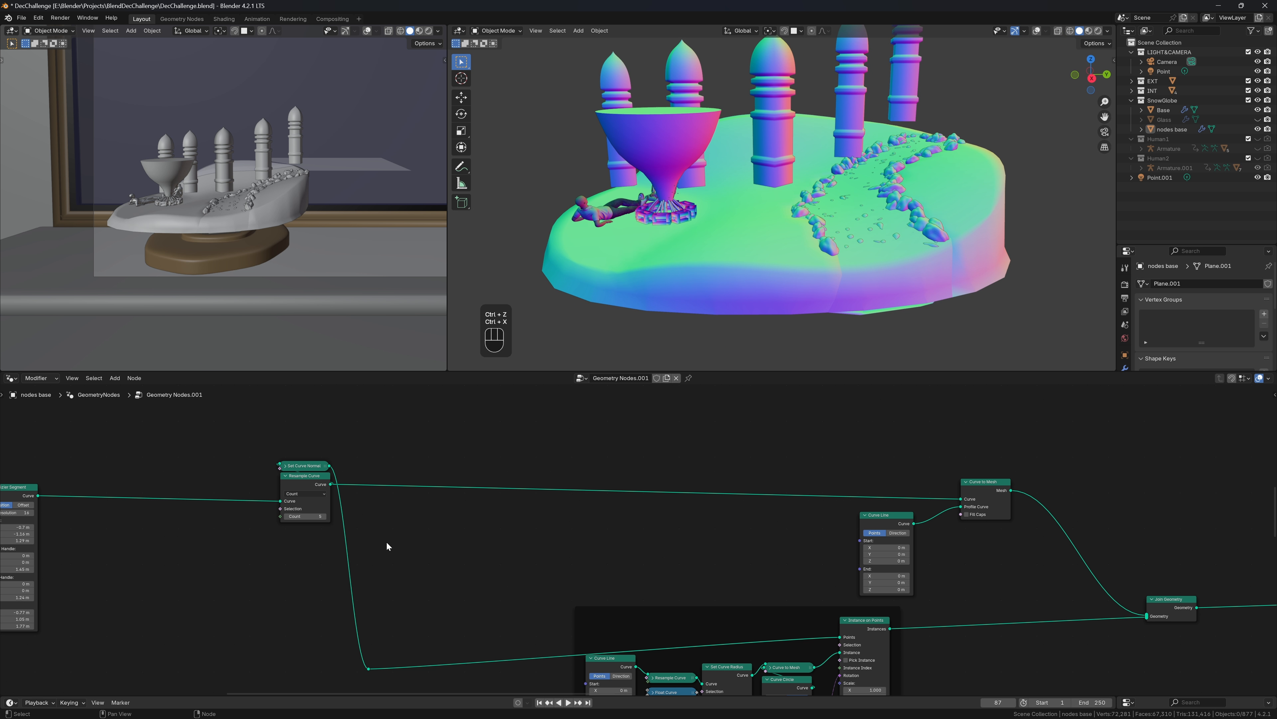
{"action": "key", "text": "ctrl+z"}
Reinsert Set Curve Normal after Resample Curve and set the profile end Y to -0.29 m
{"action": "left_click_drag", "start_coordinate": [320, 467], "coordinate": [950, 505]}
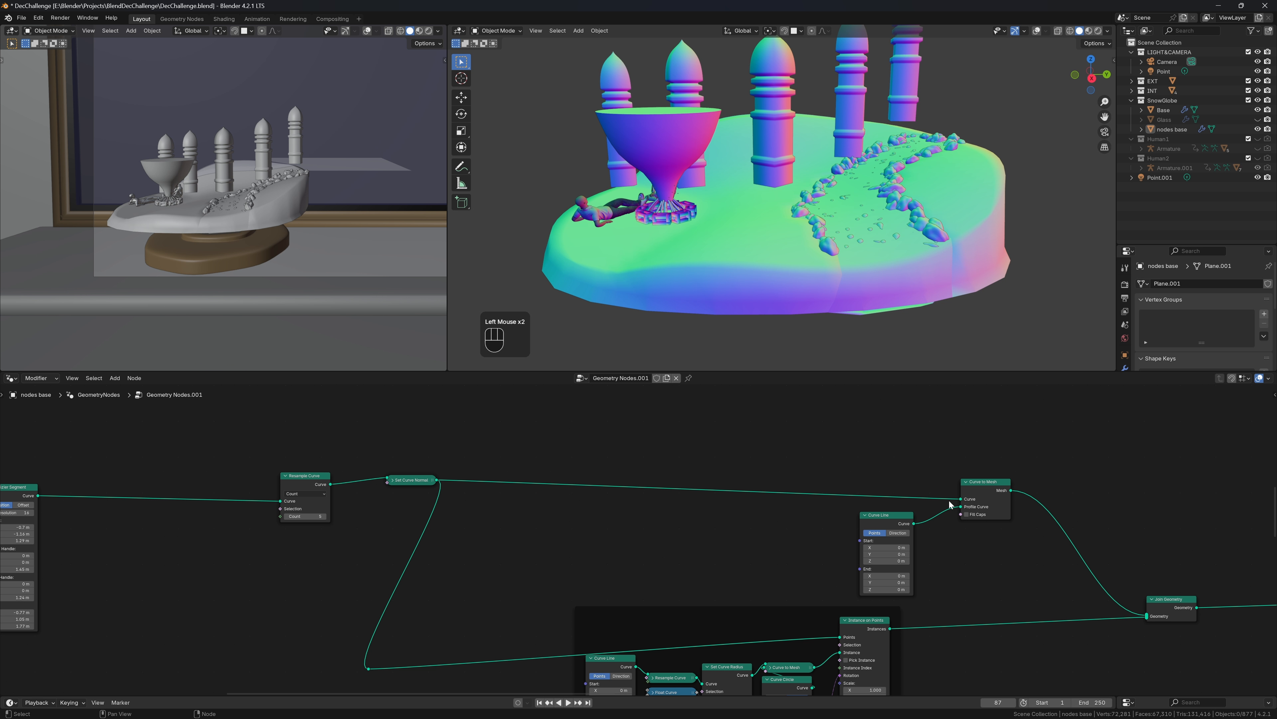
{"action": "left_click_drag", "start_coordinate": [415, 480], "coordinate": [352, 458]}
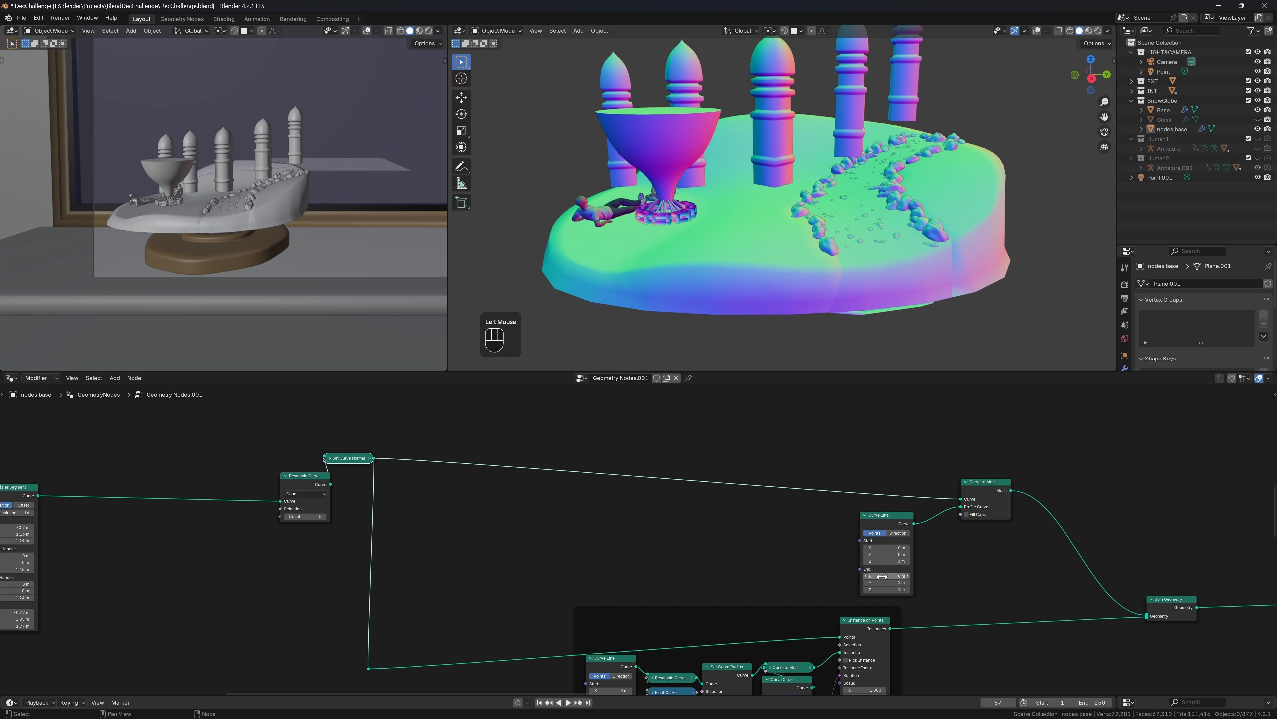
{"action": "left_click_drag", "start_coordinate": [885, 582], "coordinate": [891, 589], "text": "shift"}
{"action": "key", "text": "ctrl+z"}
{"action": "key", "text": "ctrl+z"}
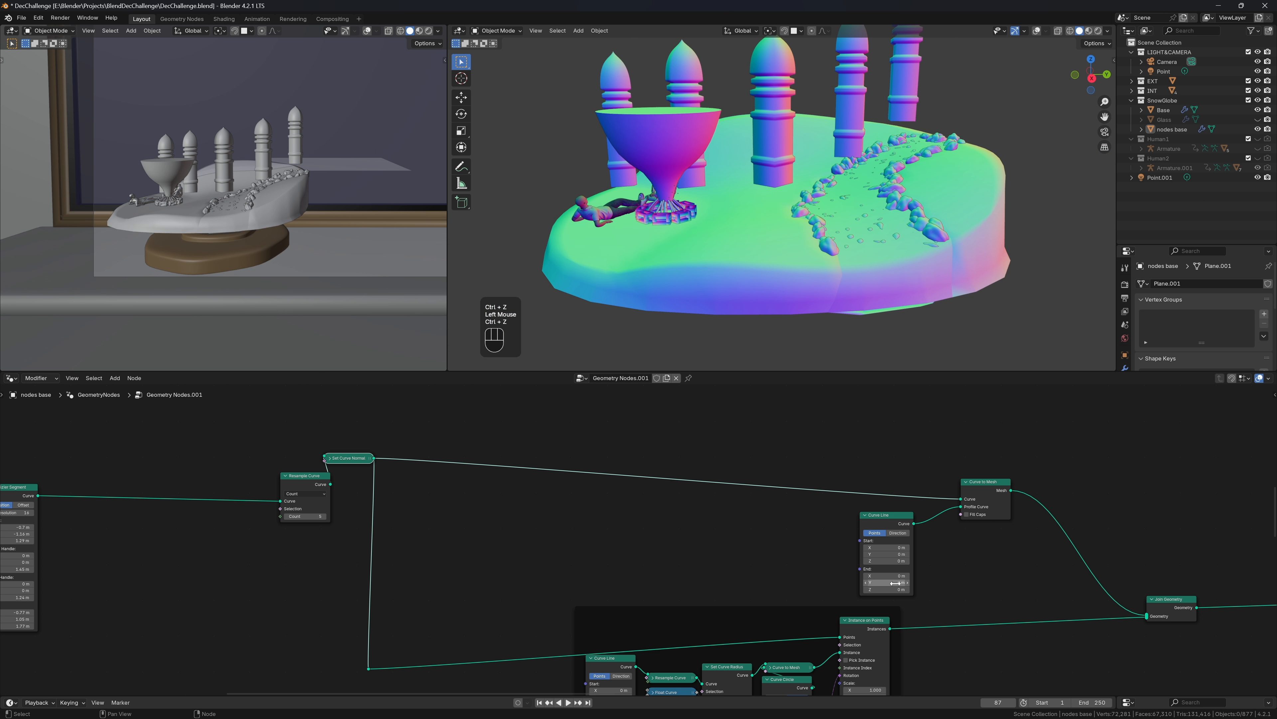
{"action": "left_click_drag", "start_coordinate": [890, 582], "coordinate": [873, 582], "text": "shift"}
{"action": "scroll", "coordinate": [1044, 211], "scroll_direction": "down", "scroll_amount": 2}
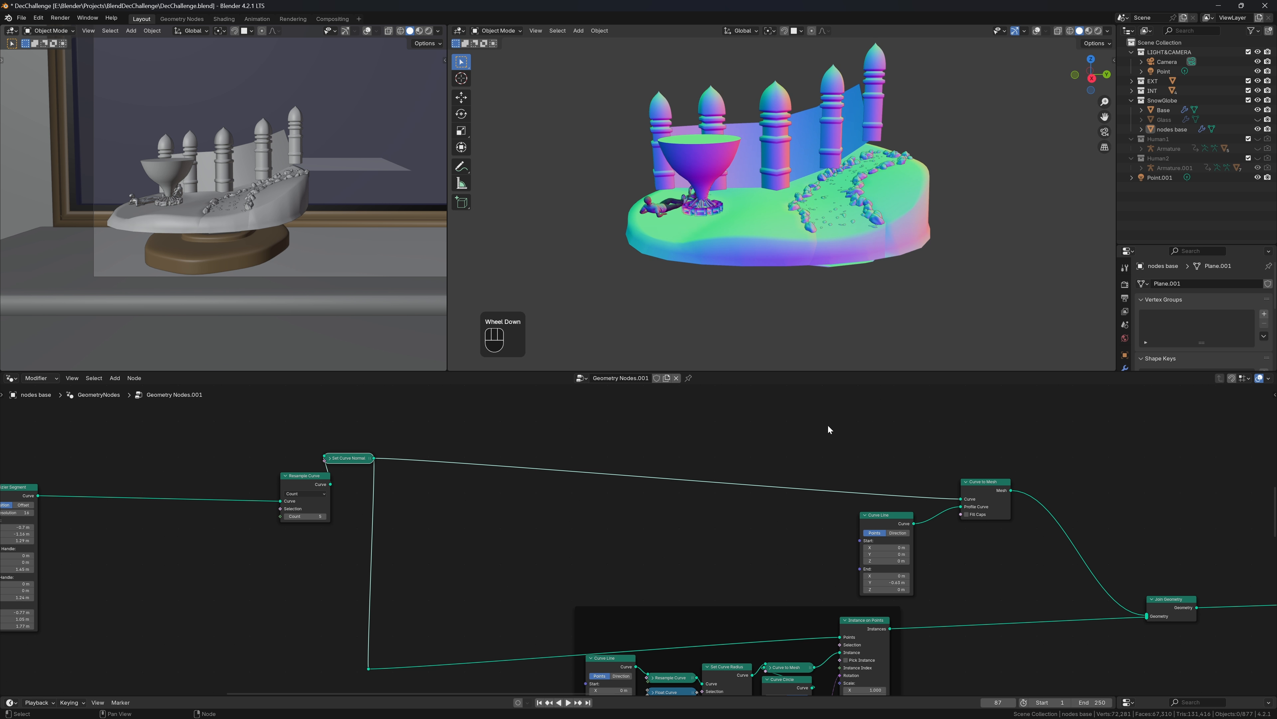
{"action": "left_click_drag", "start_coordinate": [352, 458], "coordinate": [314, 466]}
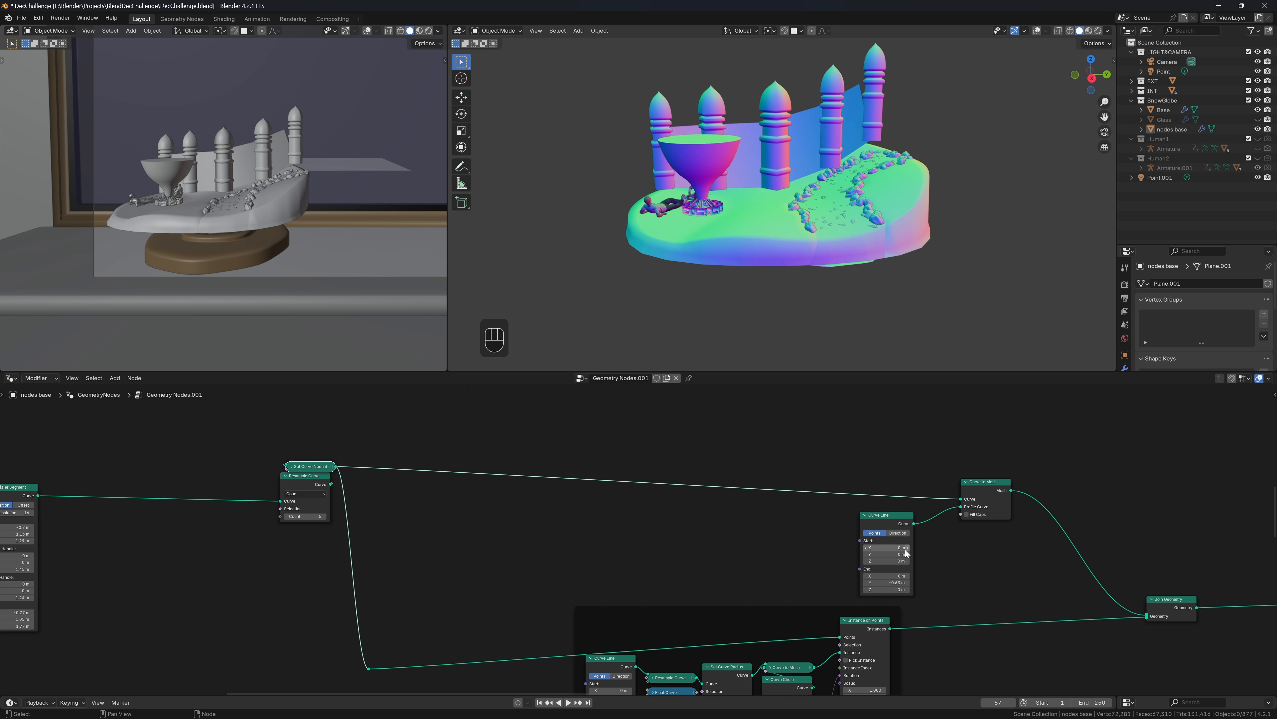
Raise the profile start Y to 0.1 m
{"action": "left_click_drag", "start_coordinate": [906, 554], "coordinate": [913, 554], "text": "shift"}
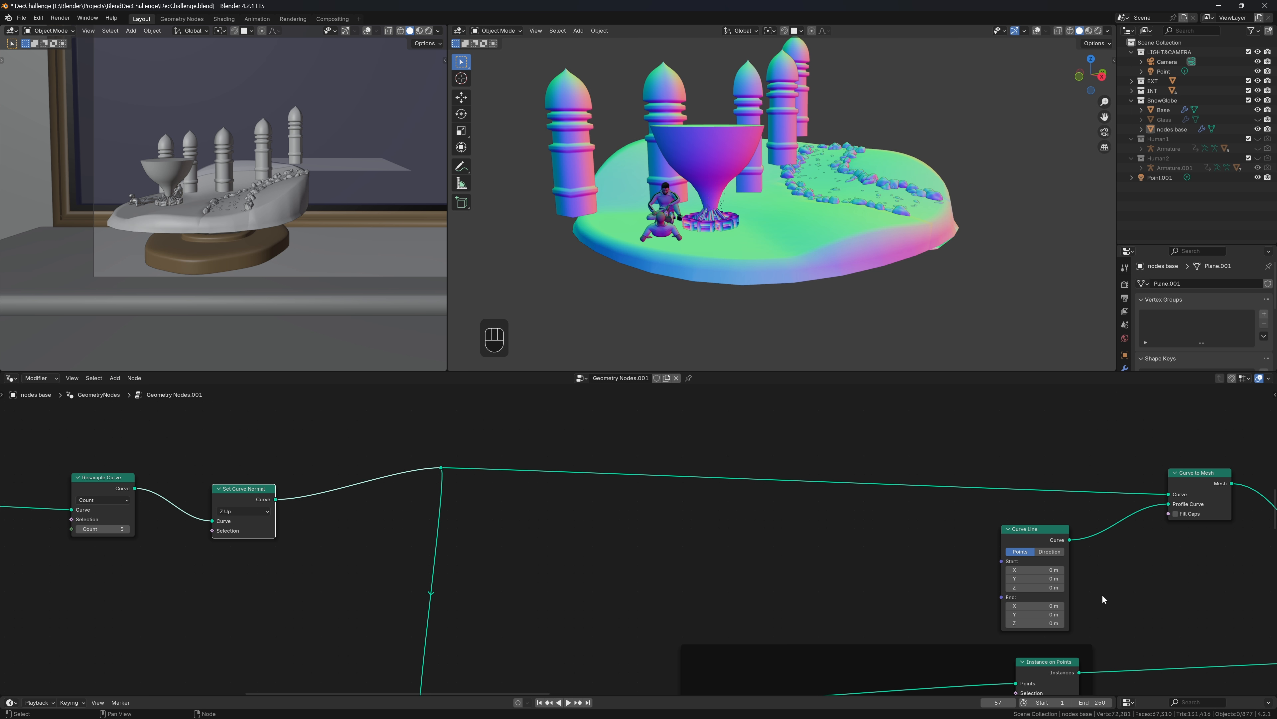
{"action": "scroll", "coordinate": [1102, 594], "scroll_direction": "down", "scroll_amount": 1}
{"action": "middle_click_drag", "start_coordinate": [1161, 504], "coordinate": [943, 498]}
{"action": "left_click_drag", "start_coordinate": [945, 488], "coordinate": [1092, 466]}
Preview the wall mesh through a Viewer node with grid and axes overlays shown
{"action": "type", "text": "c"}
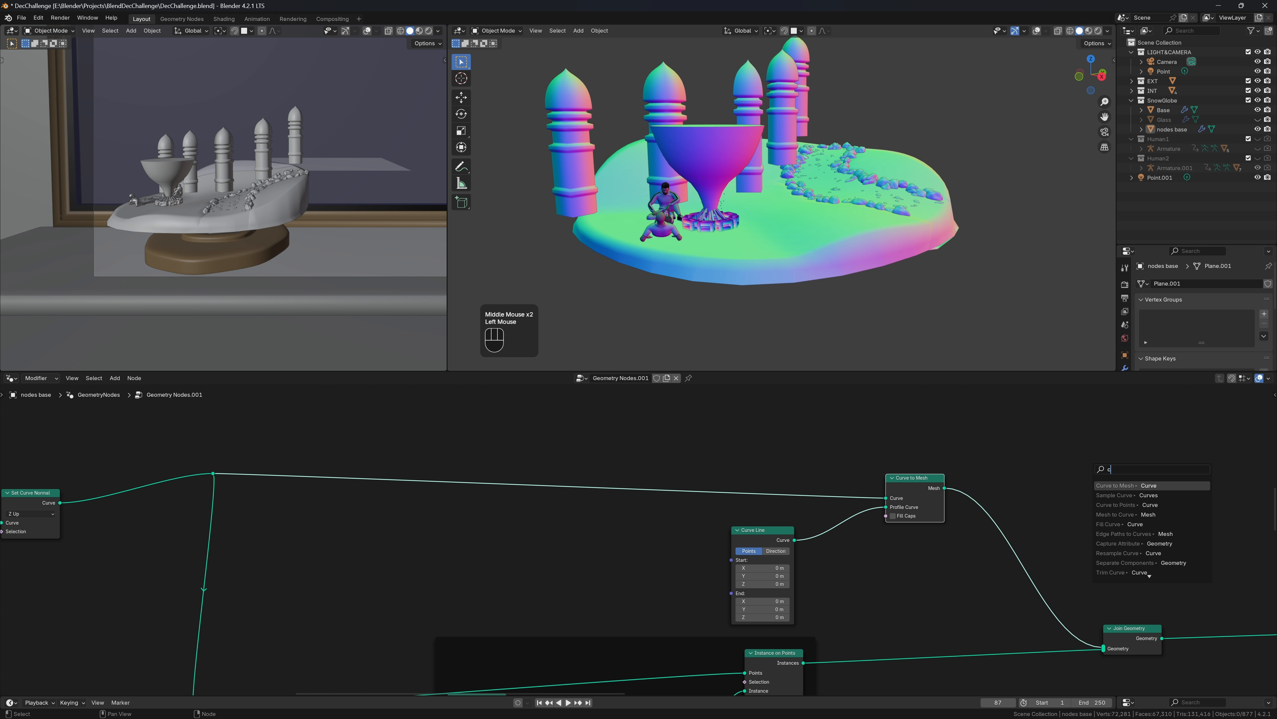
{"action": "key", "text": "BackSpace"}
{"action": "type", "text": "v"}
{"action": "key", "text": "Return"}
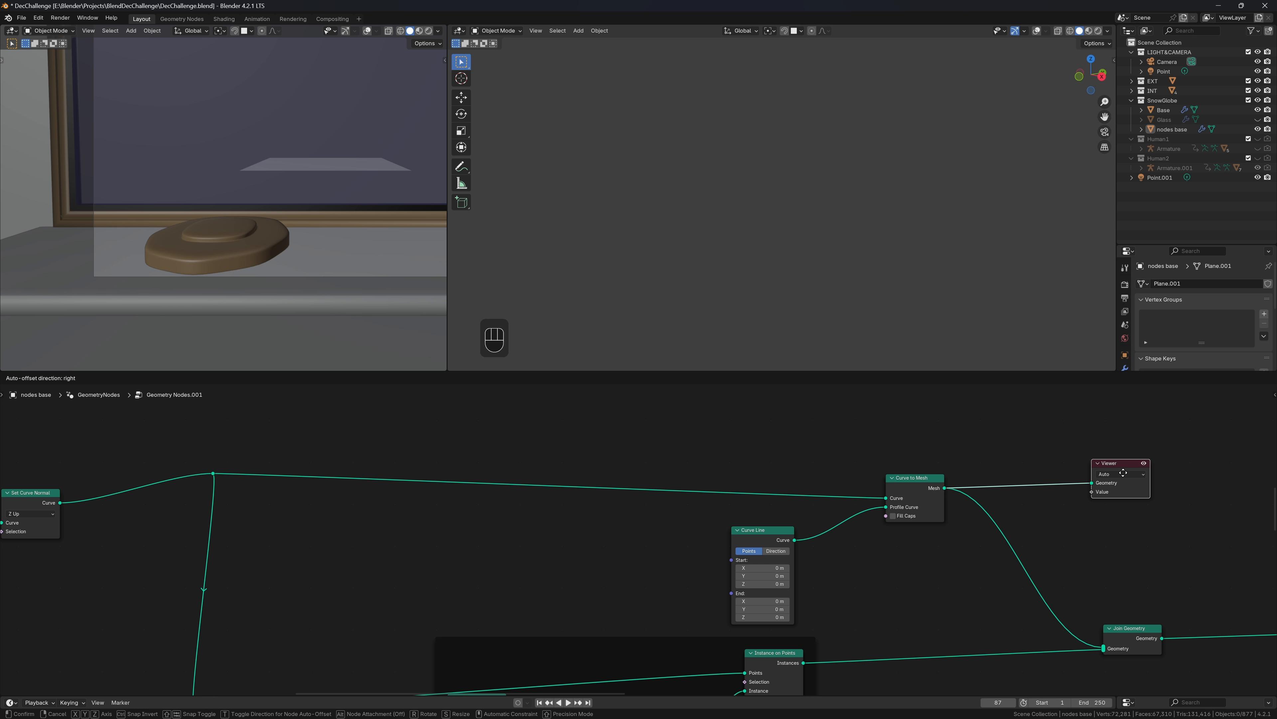
{"action": "left_click", "coordinate": [1123, 473]}
{"action": "scroll", "coordinate": [924, 268], "scroll_direction": "down", "scroll_amount": 2}
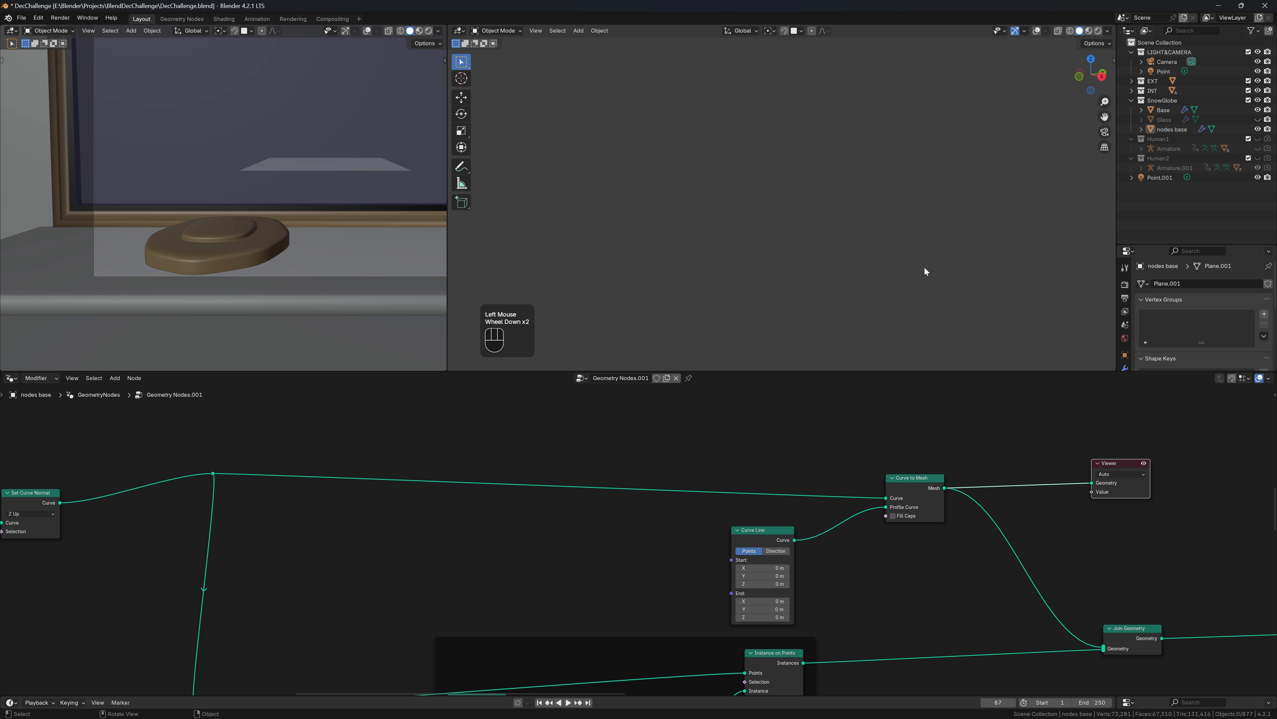
{"action": "left_click", "coordinate": [1037, 30]}
Set the Curve Line start X to -0.24 m to widen the wall strip
{"action": "middle_click_drag", "start_coordinate": [921, 136], "coordinate": [782, 195]}
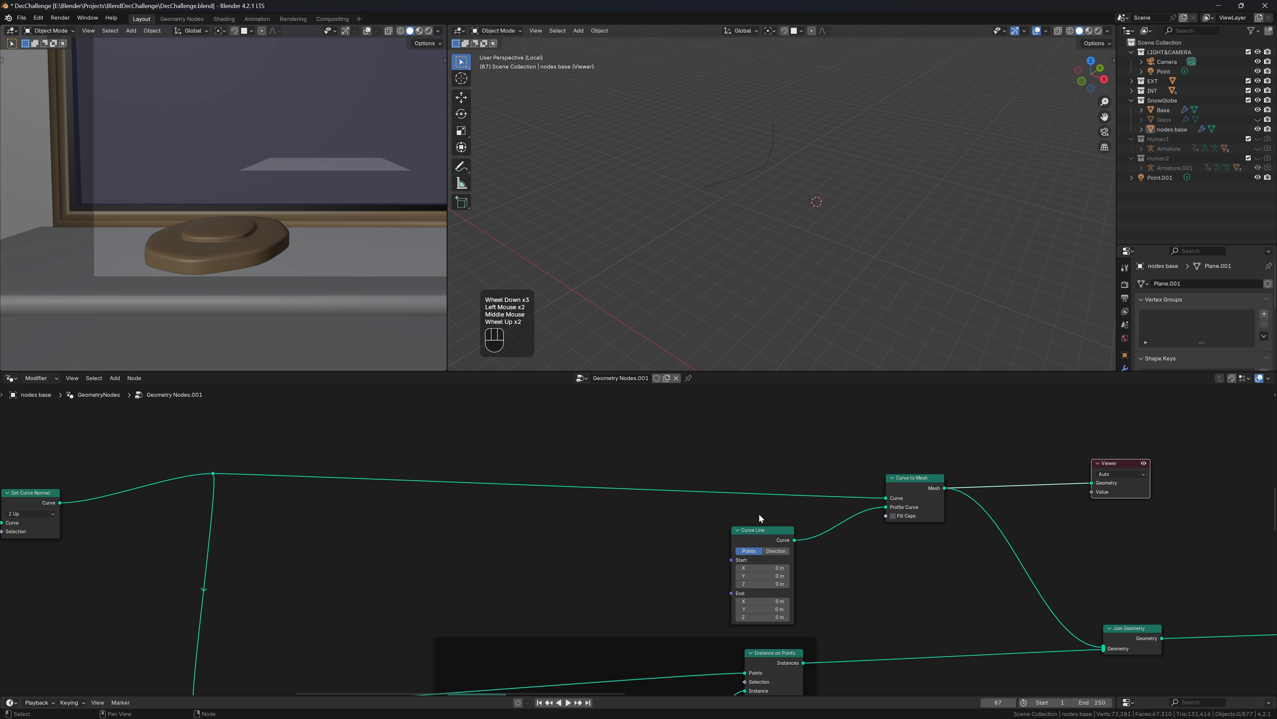
{"action": "scroll", "coordinate": [724, 516], "scroll_direction": "up", "scroll_amount": 4}
{"action": "left_click_drag", "start_coordinate": [807, 579], "coordinate": [855, 620], "text": "shift"}
{"action": "mouse_move", "coordinate": [854, 290]}
{"action": "middle_mouse_down"}
{"action": "mouse_move", "coordinate": [901, 266]}
{"action": "mouse_move", "coordinate": [865, 271]}
{"action": "middle_mouse_up"}
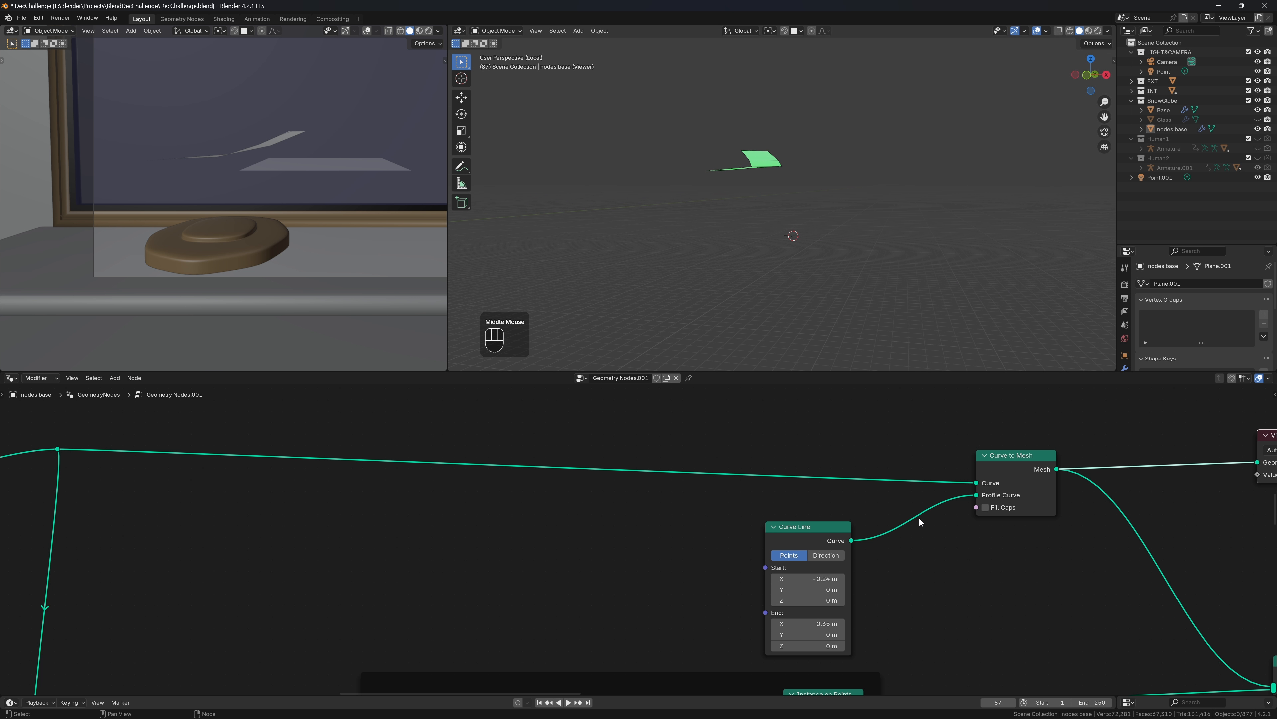
{"action": "key", "text": "shift+a"}
Add an Extrude Mesh node and a Combine XYZ driving the Curve Line Start
{"action": "type", "text": "ex"}
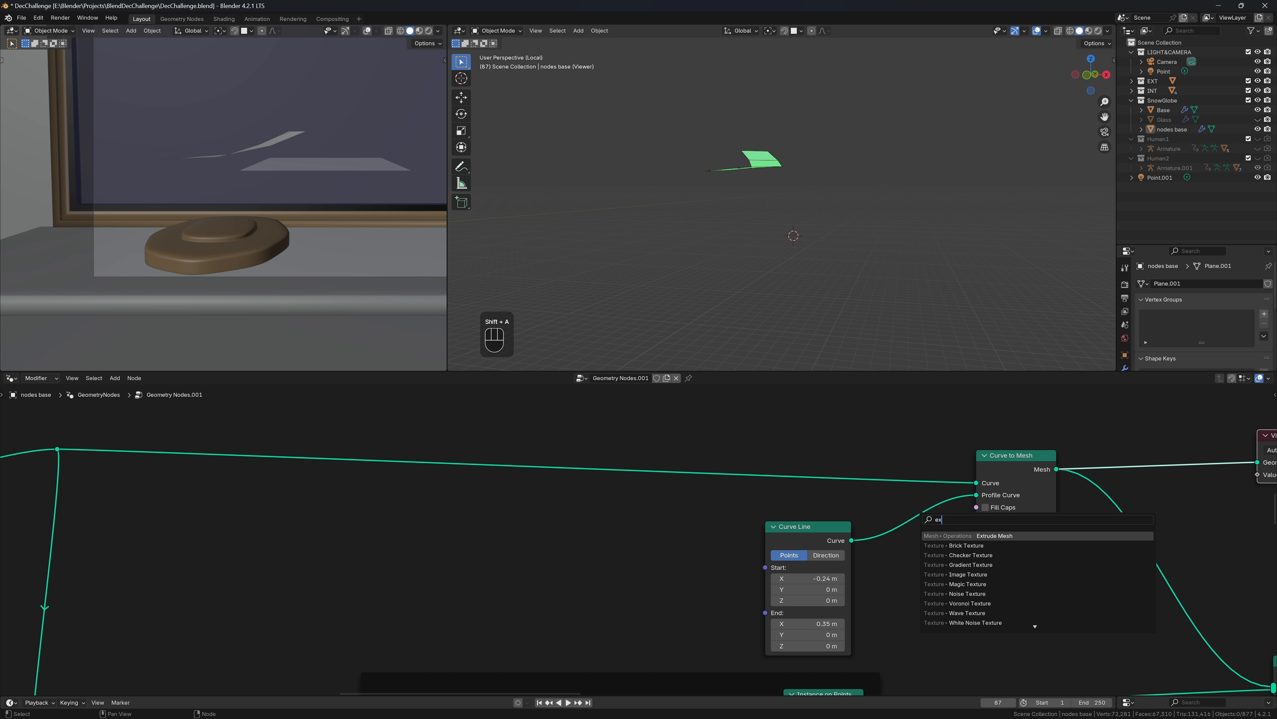
{"action": "key", "text": "Return"}
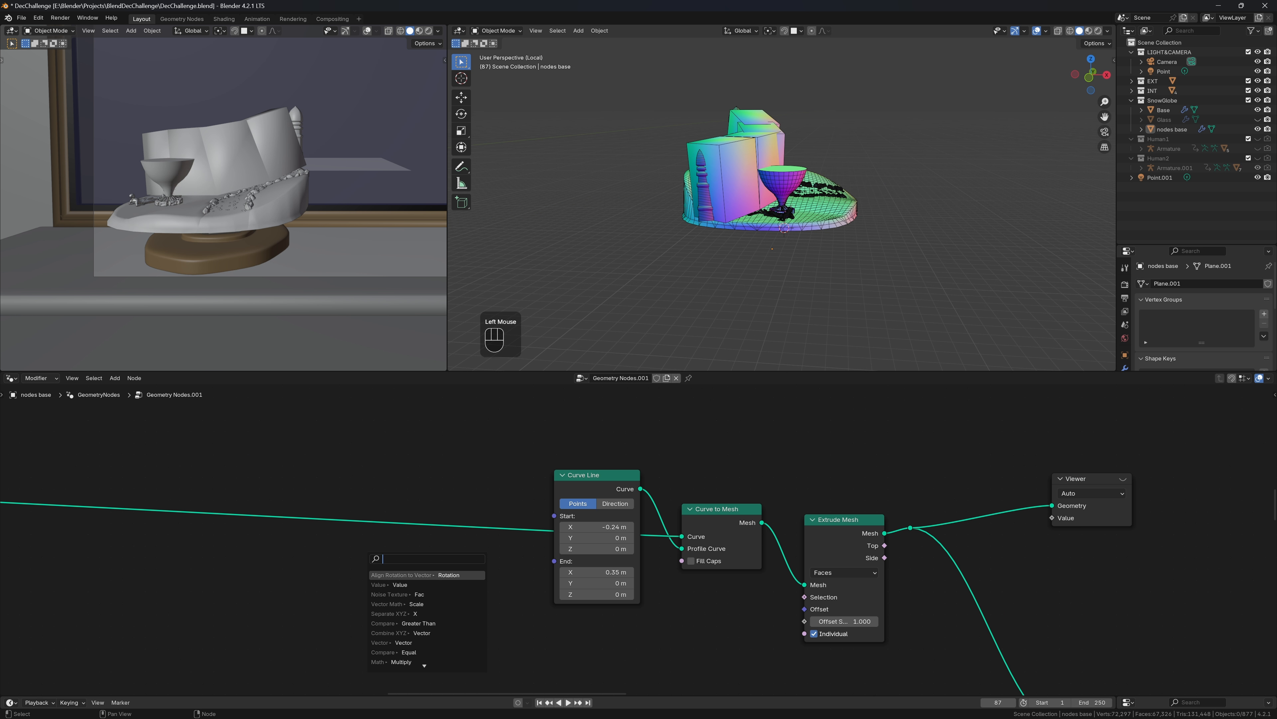
{"action": "type", "text": "combin"}
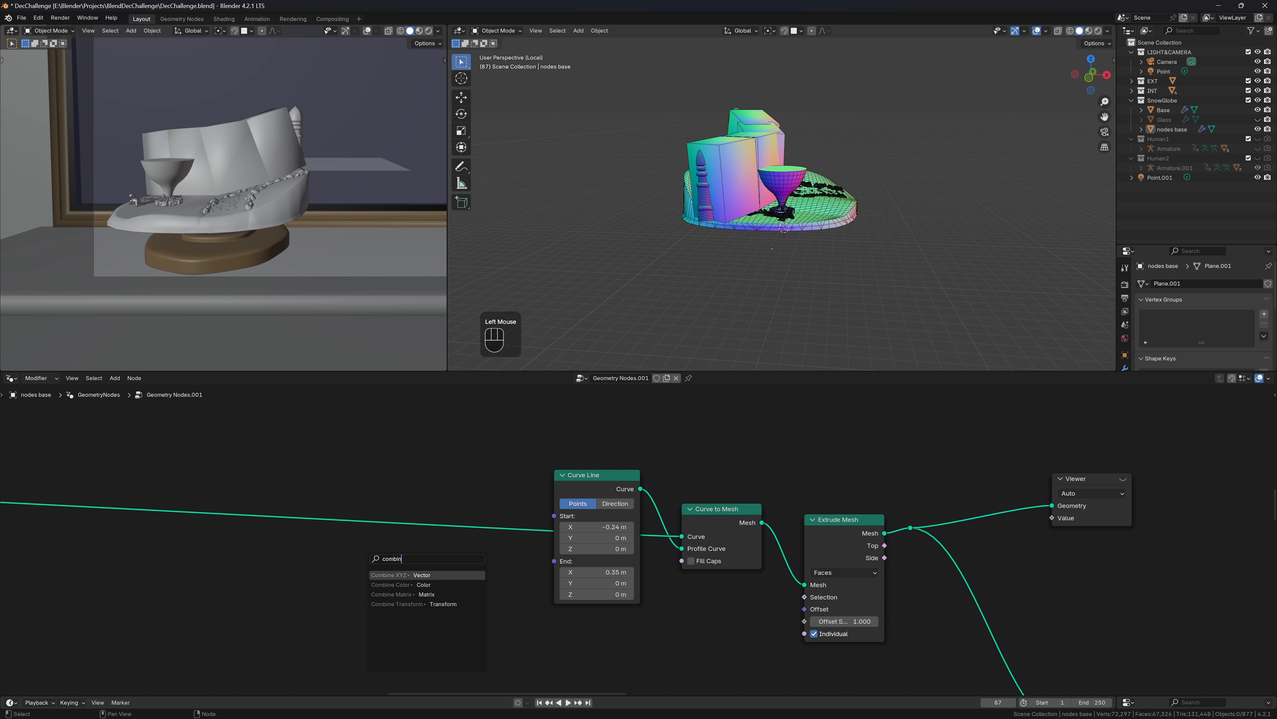
{"action": "key", "text": "Return"}
{"action": "left_click", "coordinate": [435, 536]}
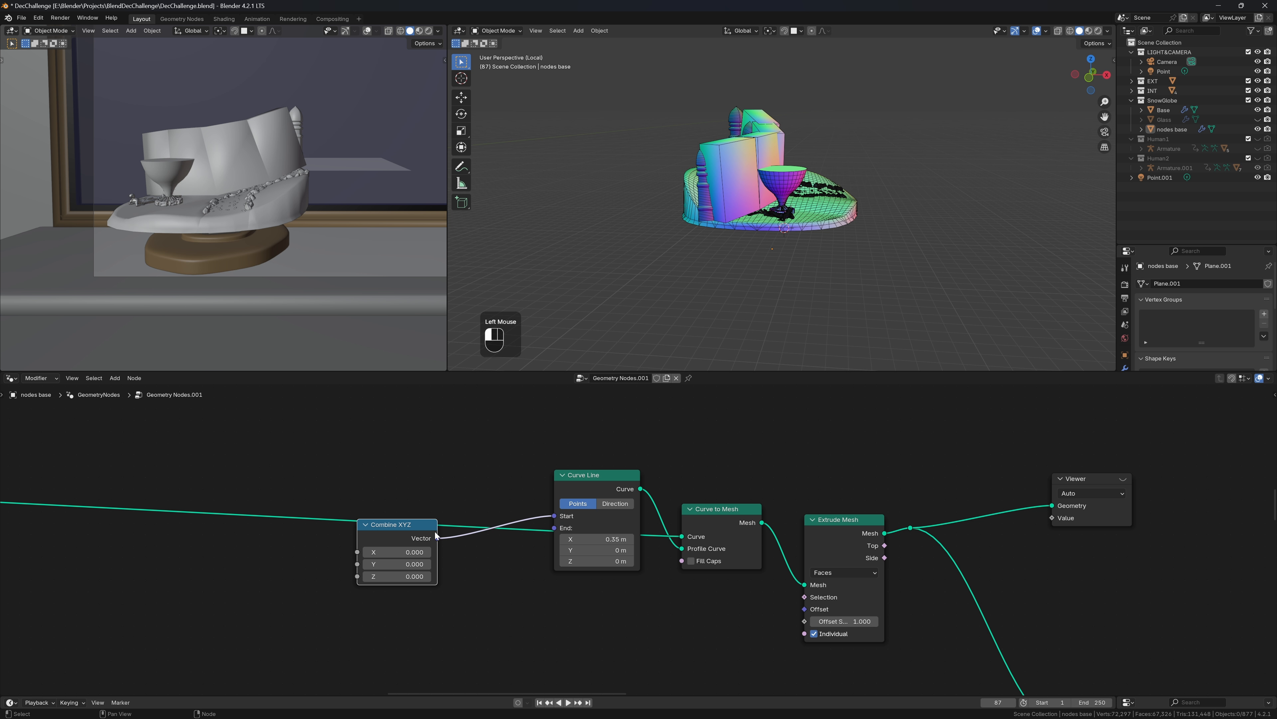
Mirror the Combine XYZ point with a vector Multiply (-1, 1, 1) into the line's End
{"action": "left_click_drag", "start_coordinate": [437, 538], "coordinate": [471, 558]}
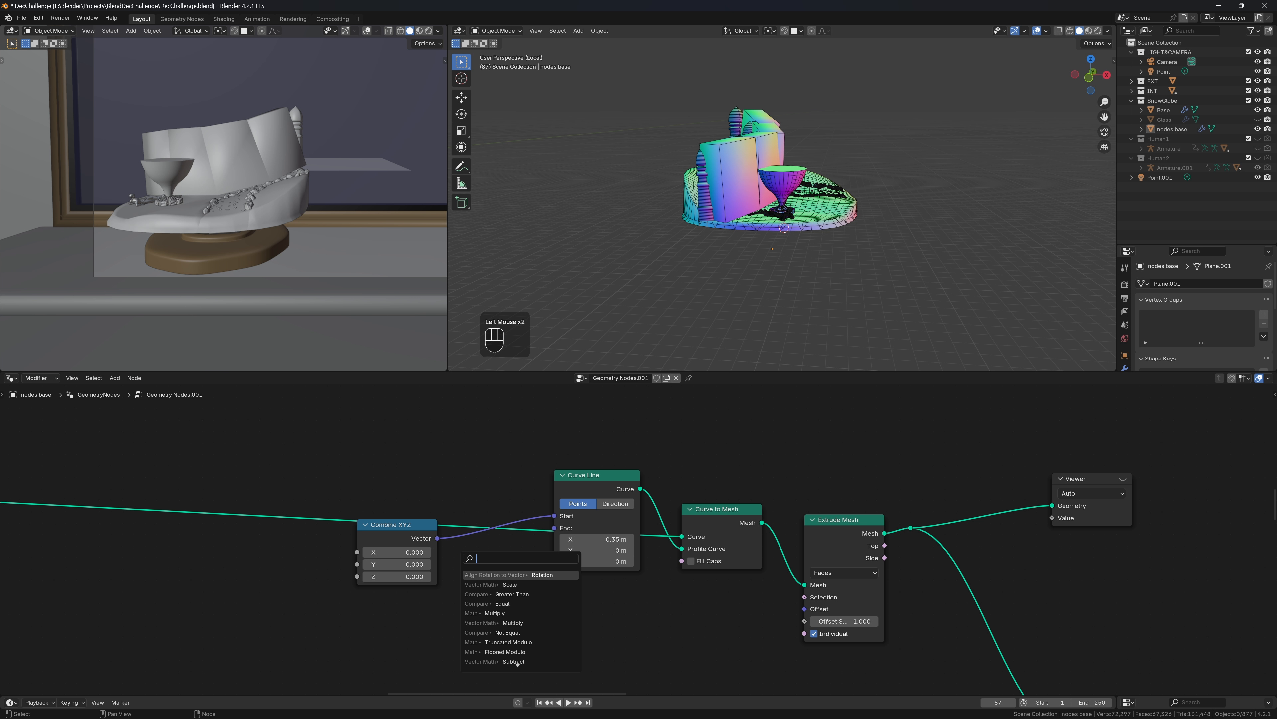
{"action": "type", "text": "vm m"}
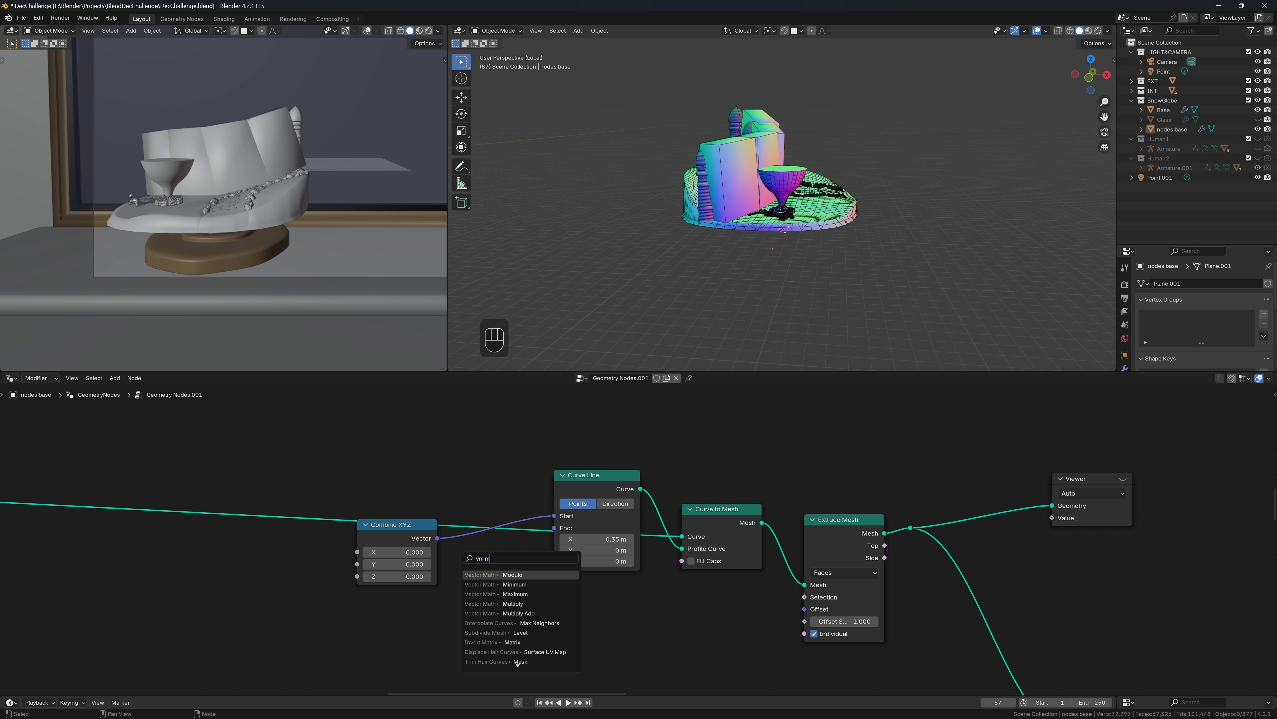
{"action": "key", "text": "Down"}
{"action": "key", "text": "Down"}
{"action": "key", "text": "Down"}
{"action": "key", "text": "Return"}
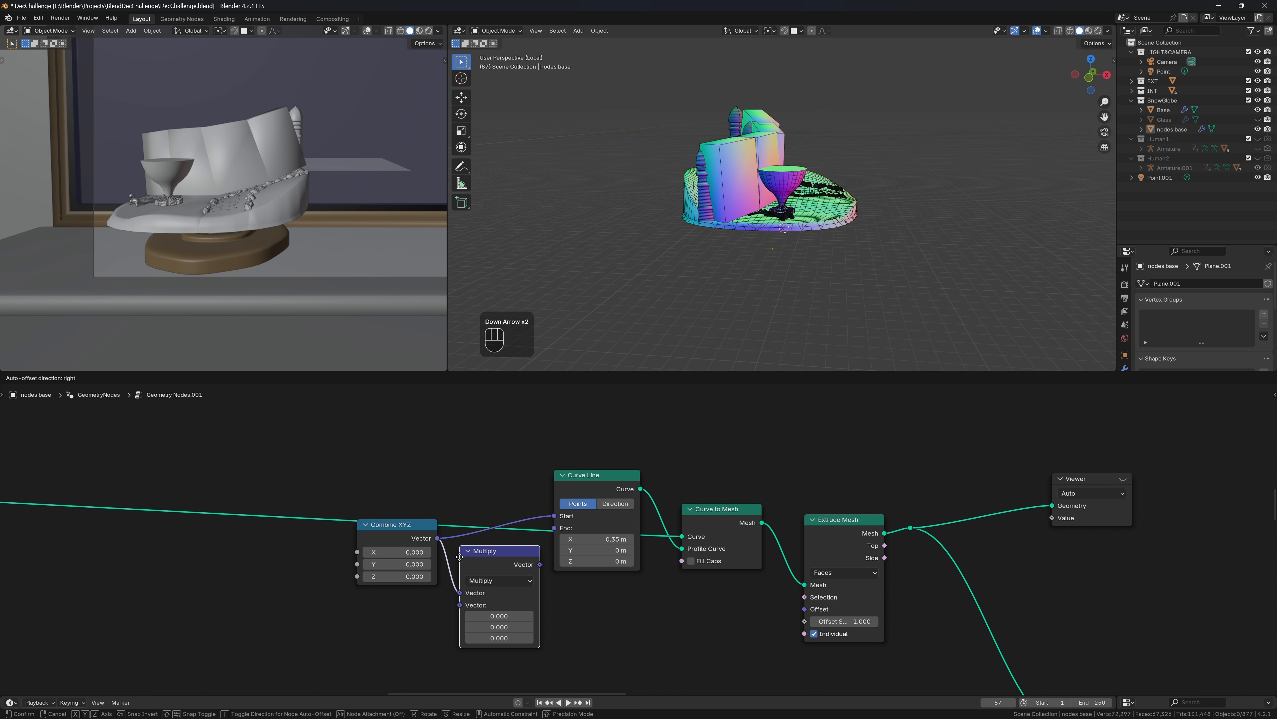
{"action": "left_click", "coordinate": [459, 556]}
{"action": "type", "text": "-"}
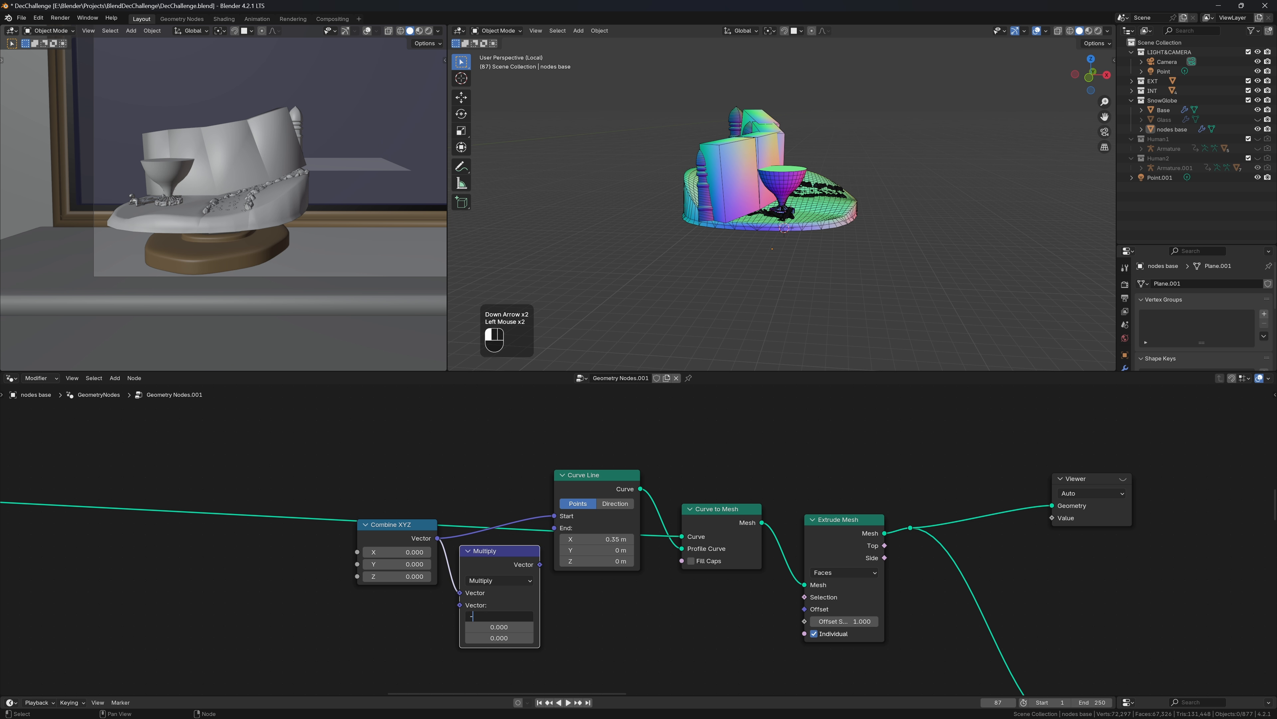
{"action": "type", "text": "1"}
{"action": "key", "text": "Tab"}
{"action": "type", "text": "1"}
{"action": "key", "text": "Tab"}
{"action": "type", "text": "1"}
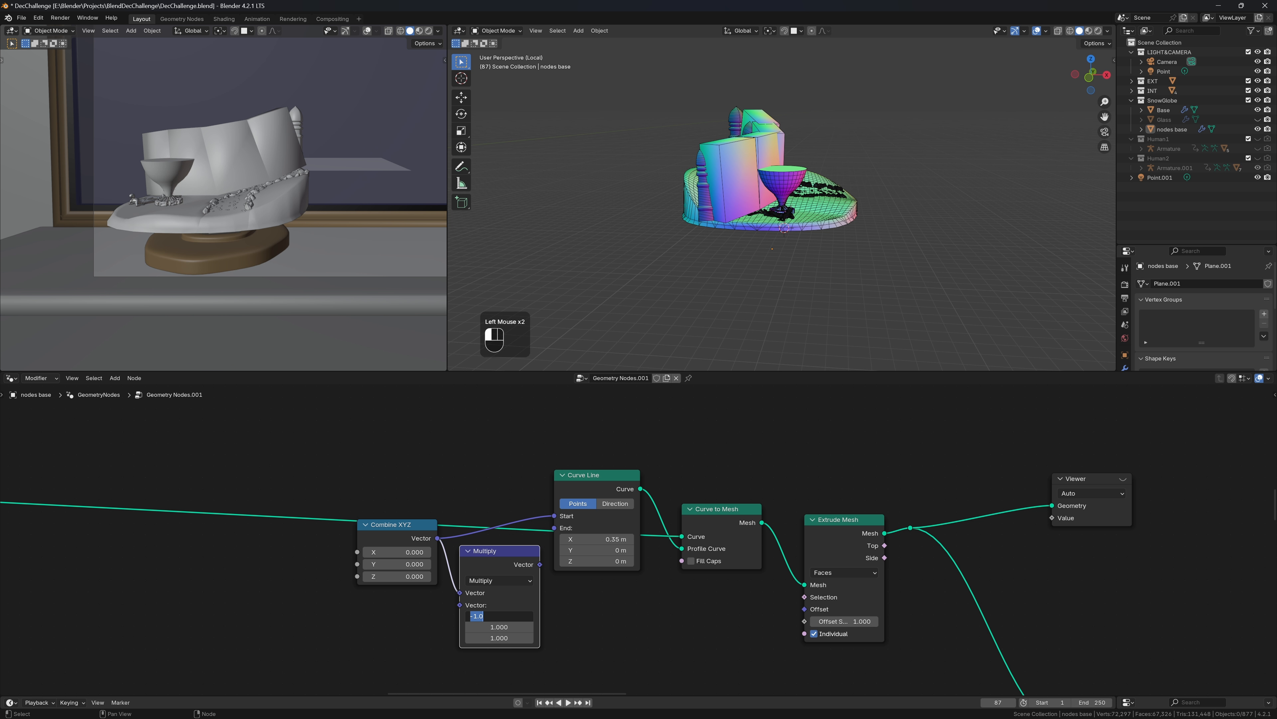
{"action": "key", "text": "Return"}
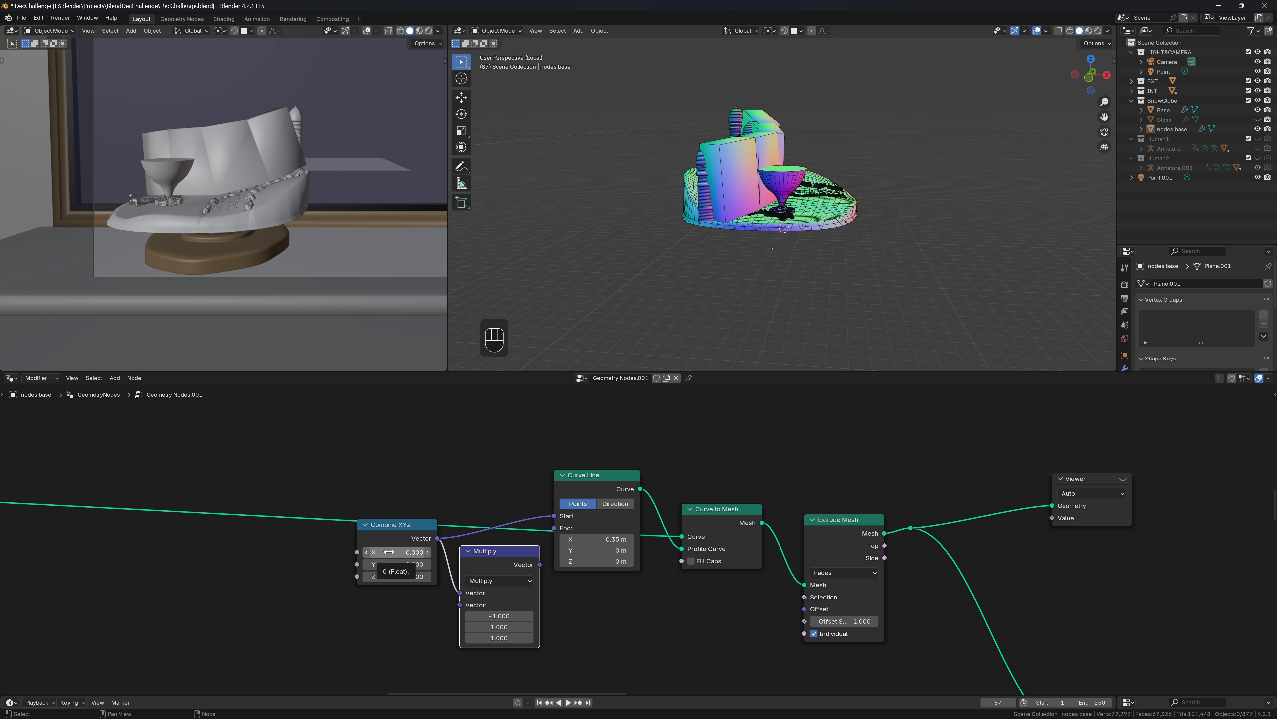
{"action": "left_click_drag", "start_coordinate": [540, 565], "coordinate": [554, 527]}
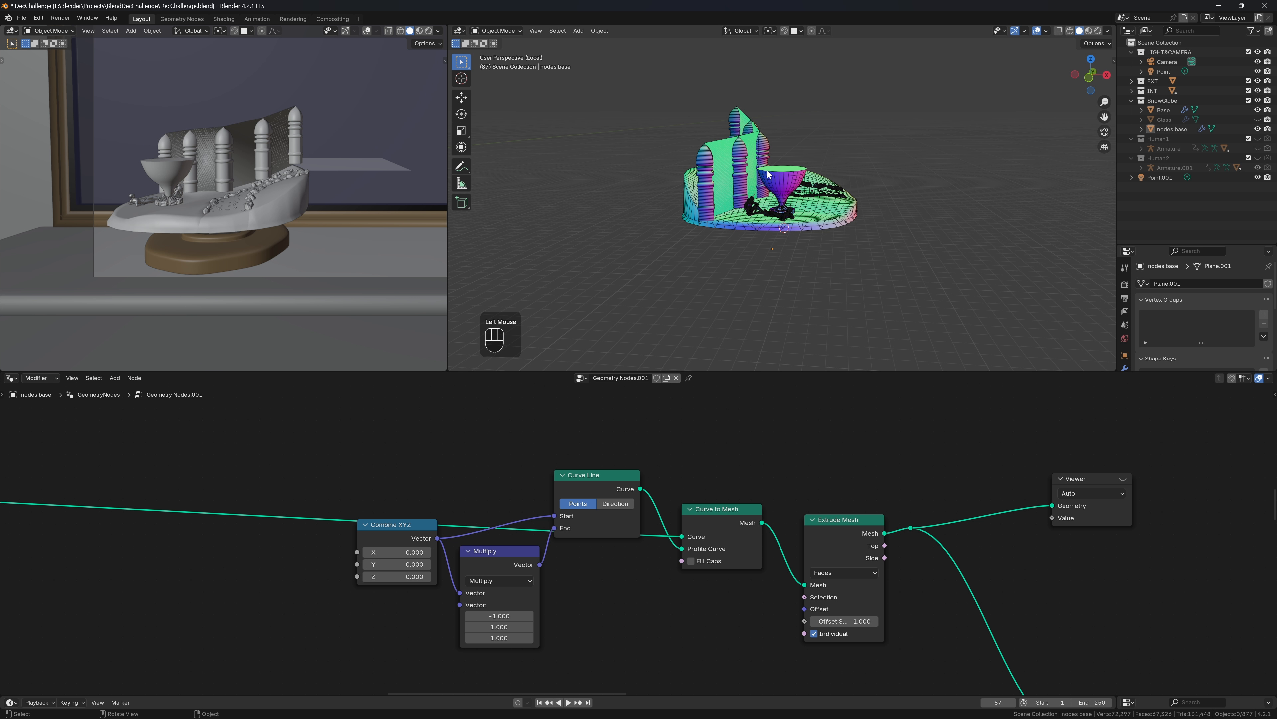
Raise the wall curve's End Handle Z to 1.53 m, then further to 1.59 m
{"action": "middle_click_drag", "start_coordinate": [768, 174], "coordinate": [904, 224]}
{"action": "scroll", "coordinate": [876, 222], "scroll_direction": "up", "scroll_amount": 2}
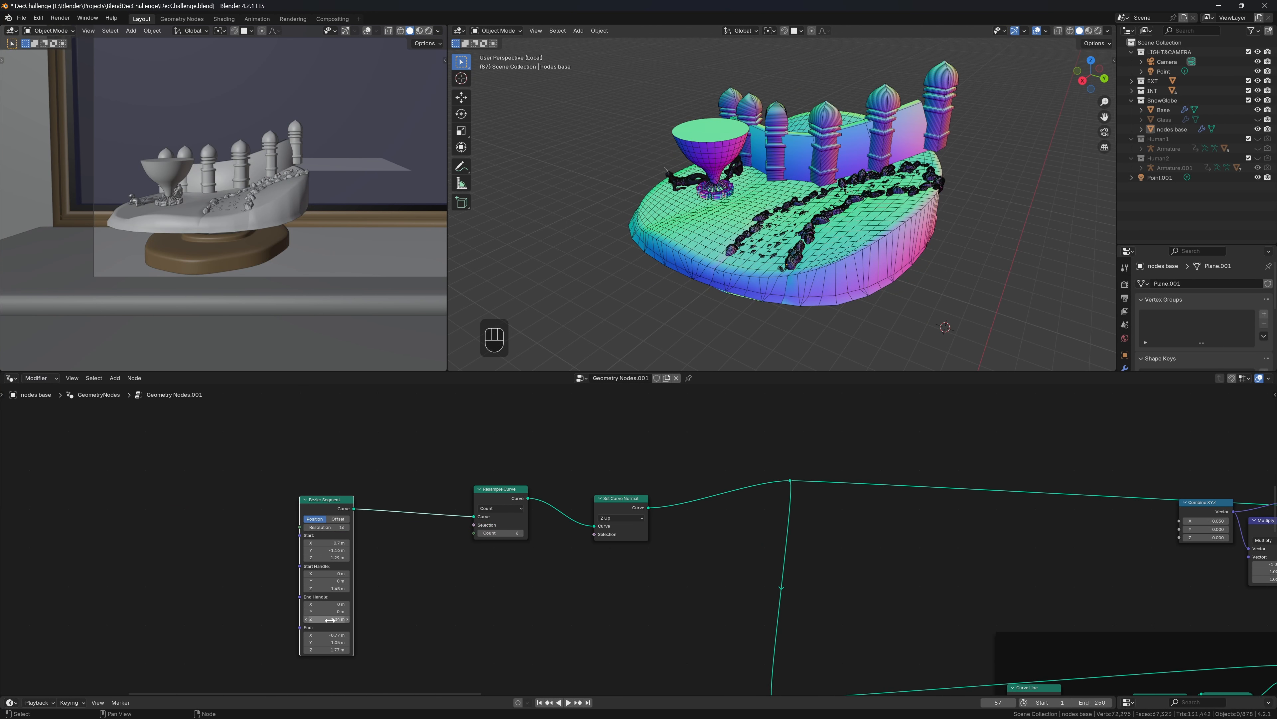
{"action": "left_click_drag", "start_coordinate": [329, 620], "coordinate": [354, 620], "text": "shift"}
{"action": "middle_click_drag", "start_coordinate": [724, 295], "coordinate": [785, 266]}
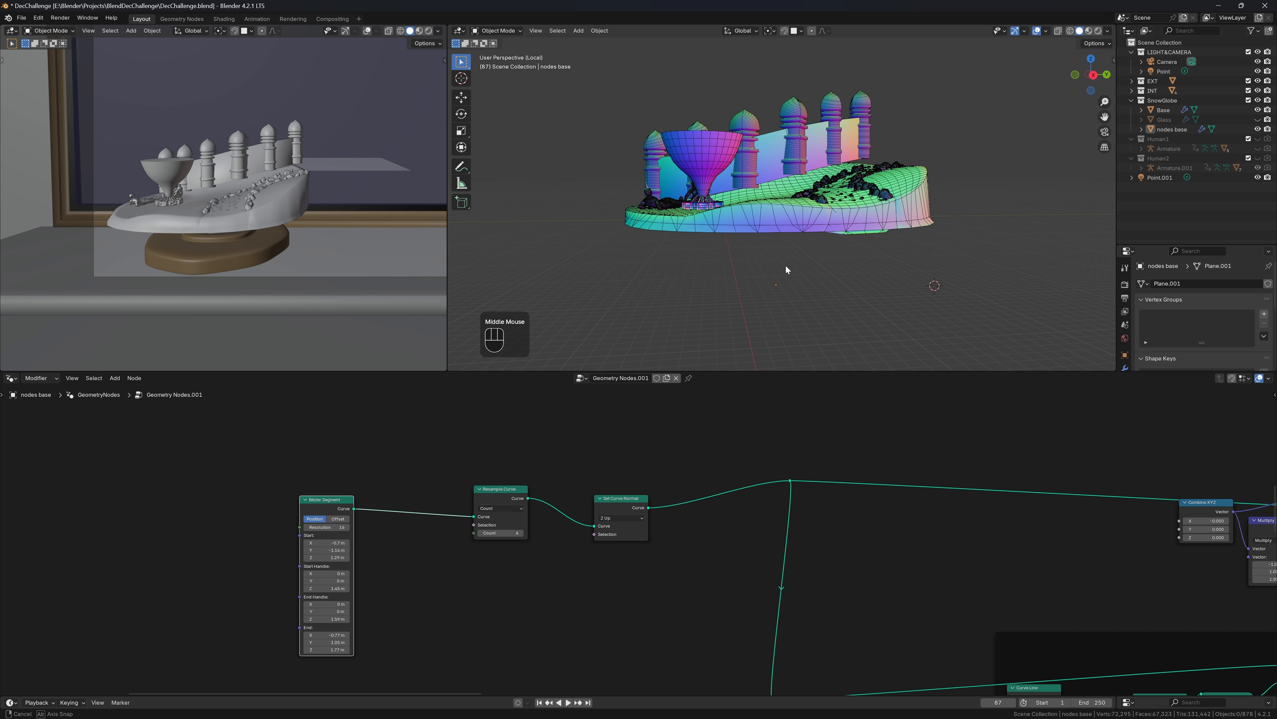
{"action": "scroll", "coordinate": [428, 556], "scroll_direction": "up", "scroll_amount": 2}
Try a lower End Handle Z for a flatter curve, then undo it
{"action": "middle_click_drag", "start_coordinate": [505, 550], "coordinate": [592, 512]}
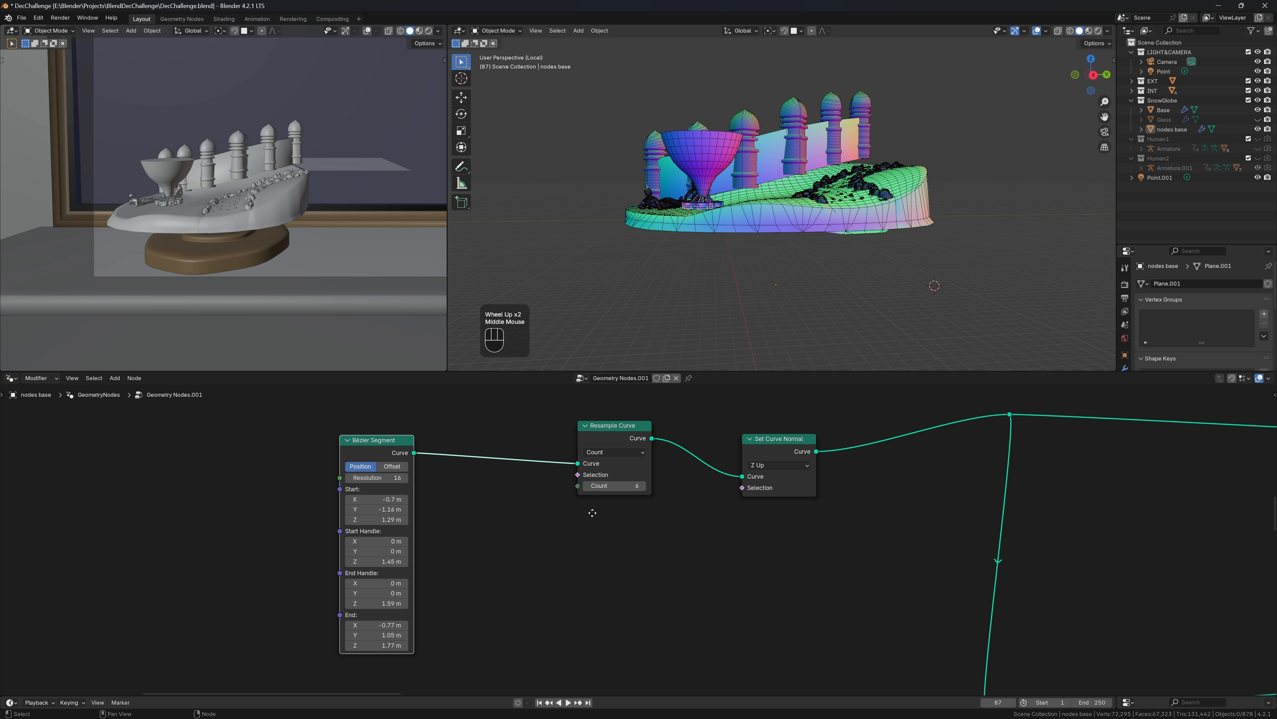
{"action": "left_click_drag", "start_coordinate": [353, 602], "coordinate": [386, 605], "text": "shift"}
{"action": "key", "text": "ctrl+z"}
{"action": "key", "text": "ctrl+z"}
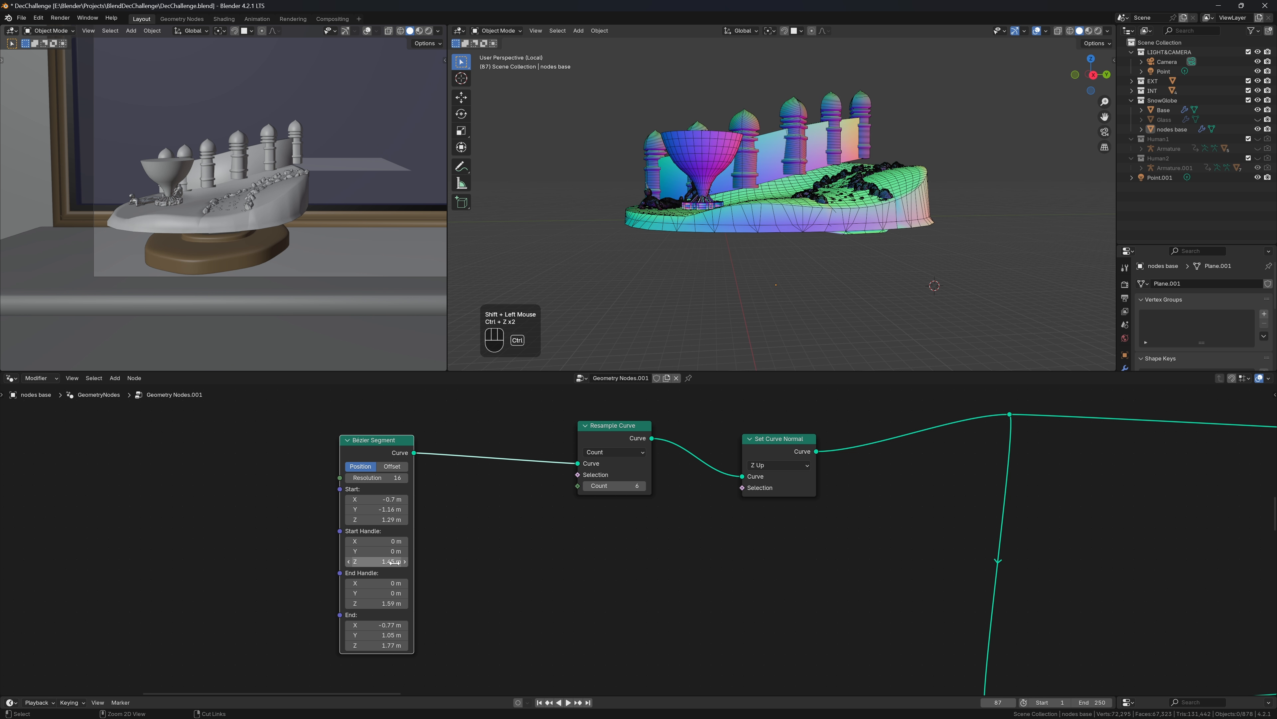
Orbit around the base to inspect the wall and bring the Instance on Points nodes into view
{"action": "middle_click_drag", "start_coordinate": [988, 253], "coordinate": [495, 257]}
{"action": "scroll", "coordinate": [961, 265], "scroll_direction": "up", "scroll_amount": 2}
{"action": "scroll", "coordinate": [209, 287], "scroll_direction": "down", "scroll_amount": 2}
{"action": "scroll", "coordinate": [210, 287], "scroll_direction": "down", "scroll_amount": 1}
{"action": "scroll", "coordinate": [609, 236], "scroll_direction": "down", "scroll_amount": 1}
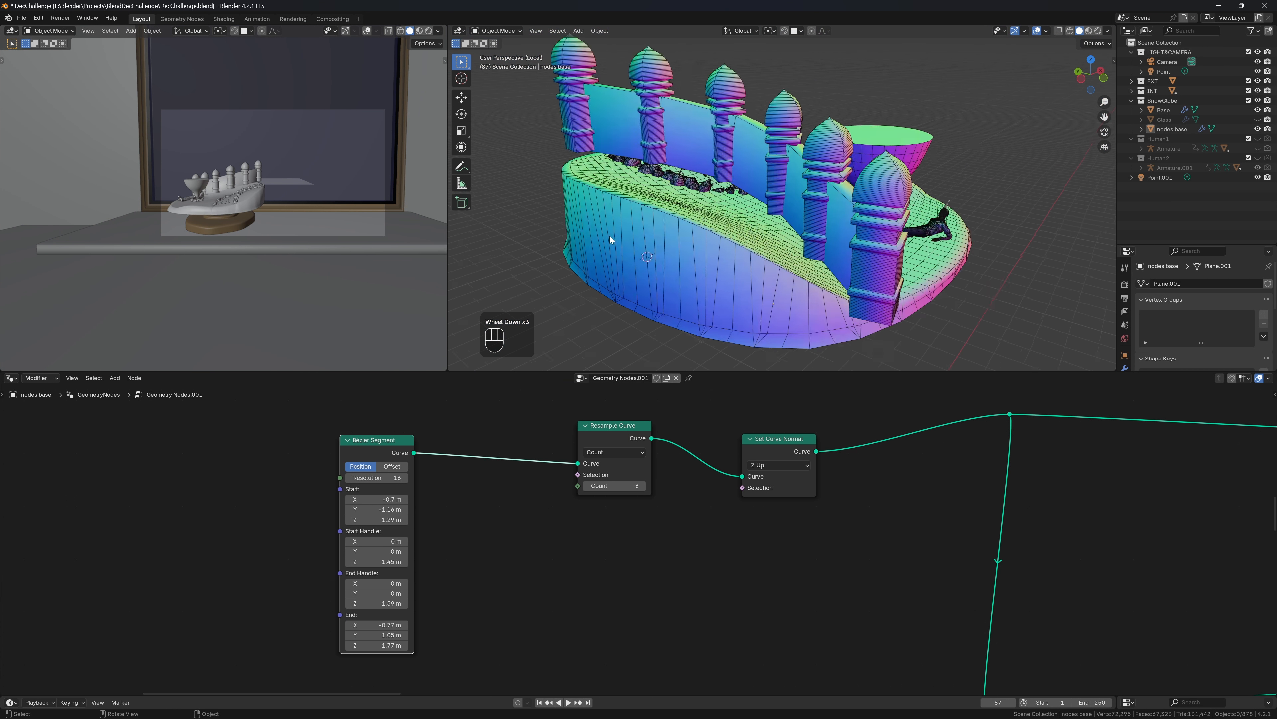
{"action": "scroll", "coordinate": [747, 239], "scroll_direction": "up", "scroll_amount": 1}
{"action": "middle_click_drag", "start_coordinate": [610, 235], "coordinate": [779, 240]}
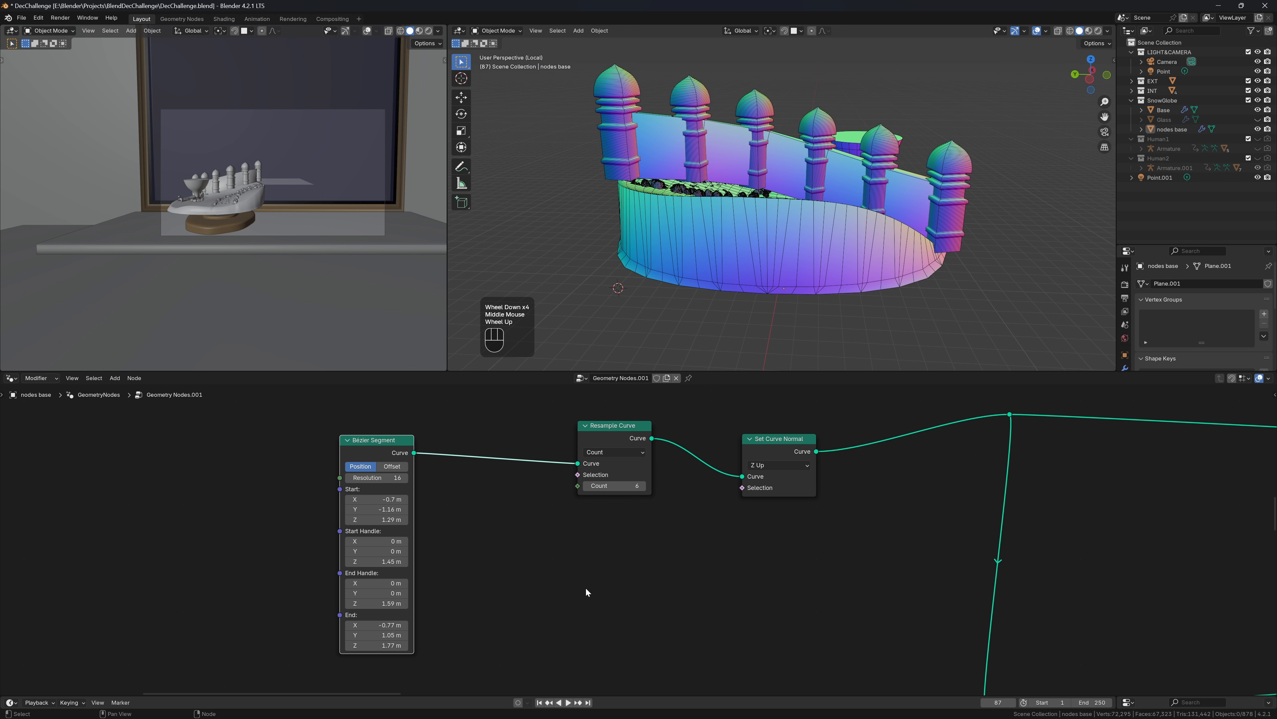
{"action": "scroll", "coordinate": [594, 508], "scroll_direction": "down", "scroll_amount": 2}
{"action": "middle_click_drag", "start_coordinate": [955, 577], "coordinate": [734, 477]}
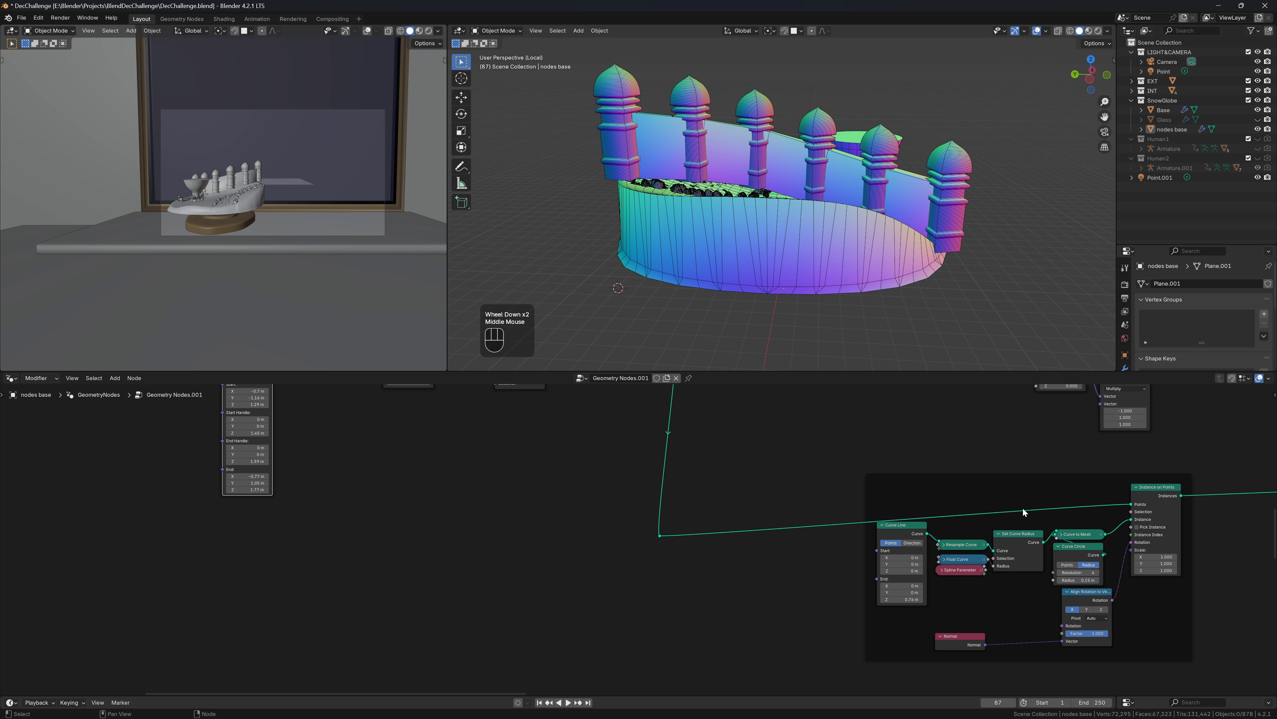
{"action": "middle_click_drag", "start_coordinate": [1023, 507], "coordinate": [963, 553]}
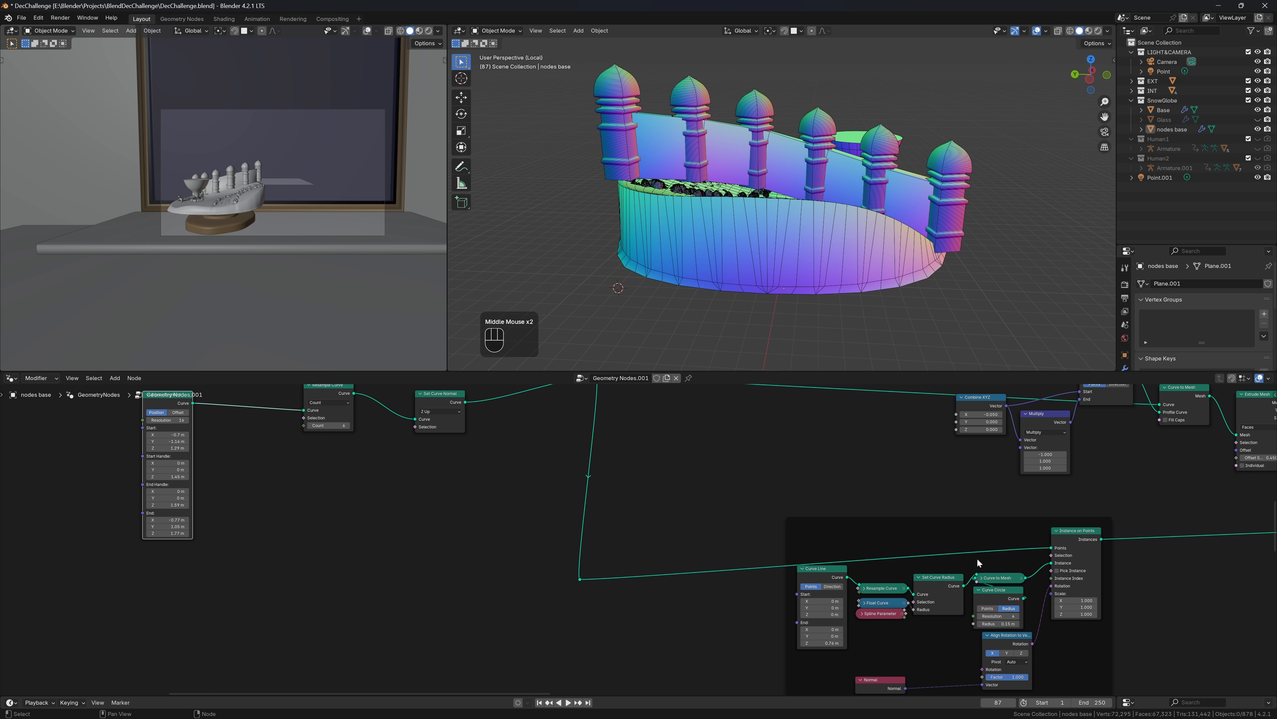
Feed Instance on Points Selection from a new Endpoint Selection node and nudge Start X to -0.71 m
{"action": "left_click_drag", "start_coordinate": [1049, 573], "coordinate": [905, 533]}
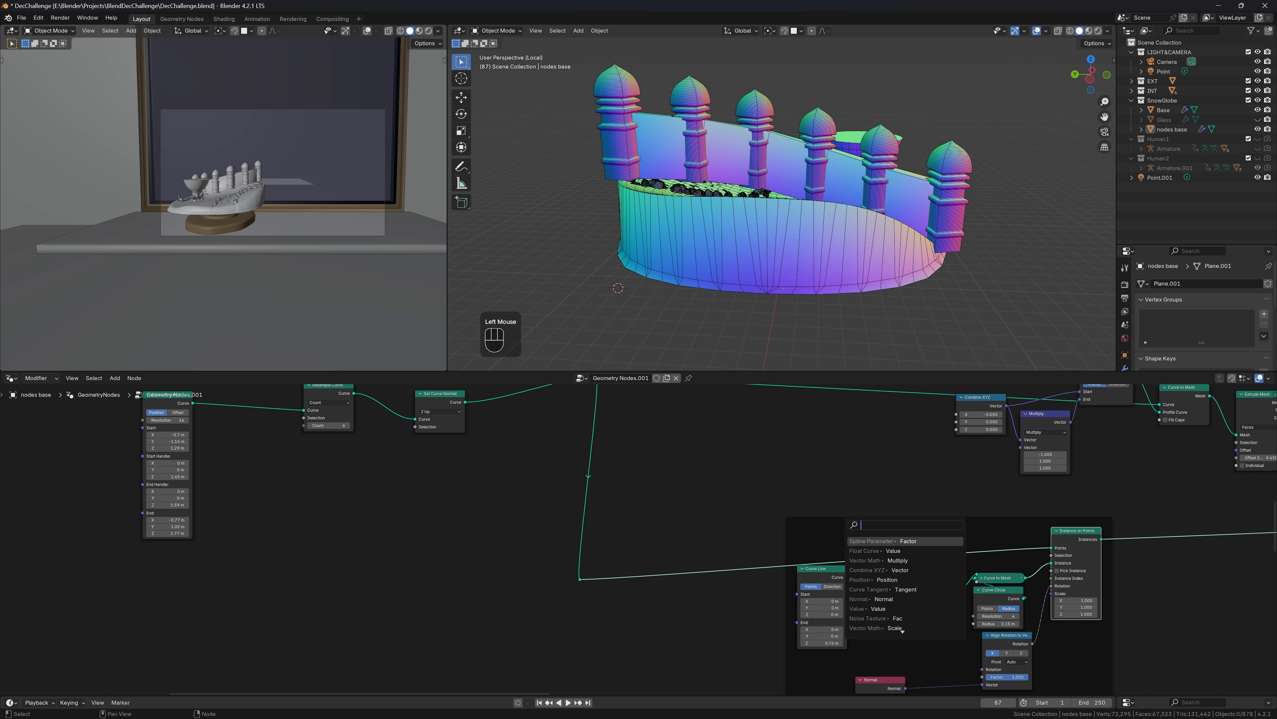
{"action": "type", "text": "en"}
{"action": "key", "text": "Return"}
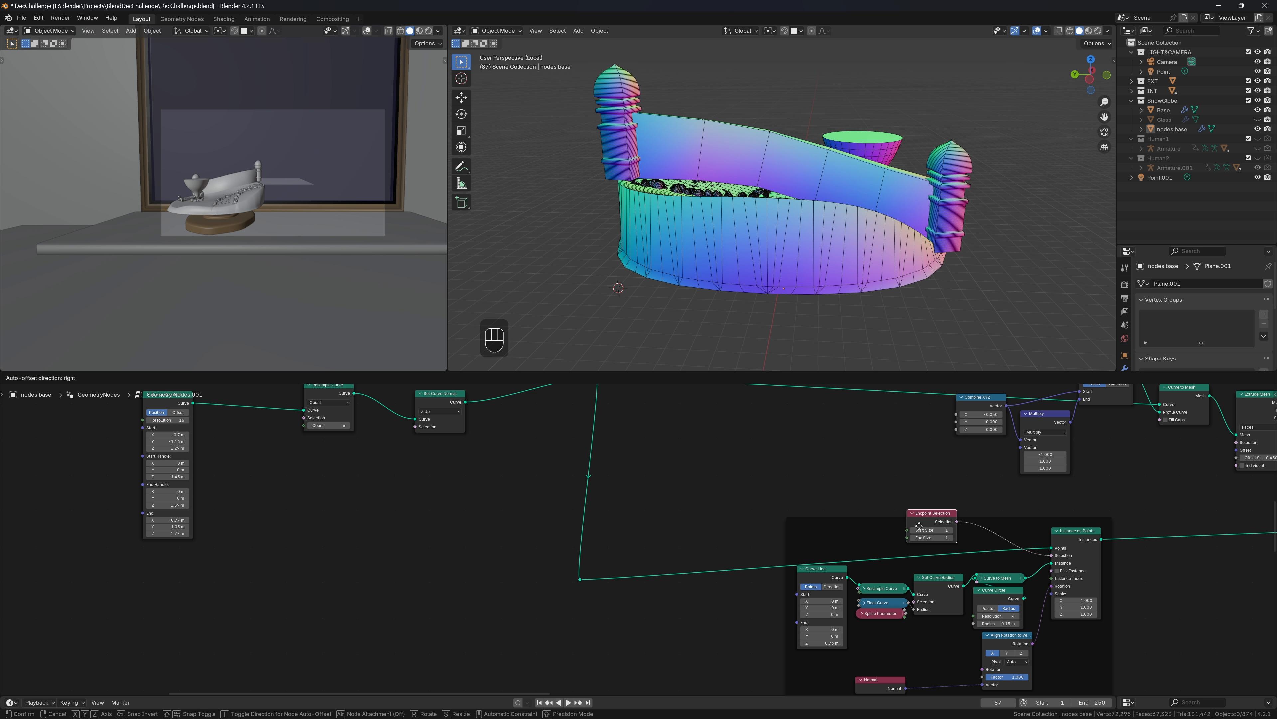
{"action": "left_click", "coordinate": [809, 496]}
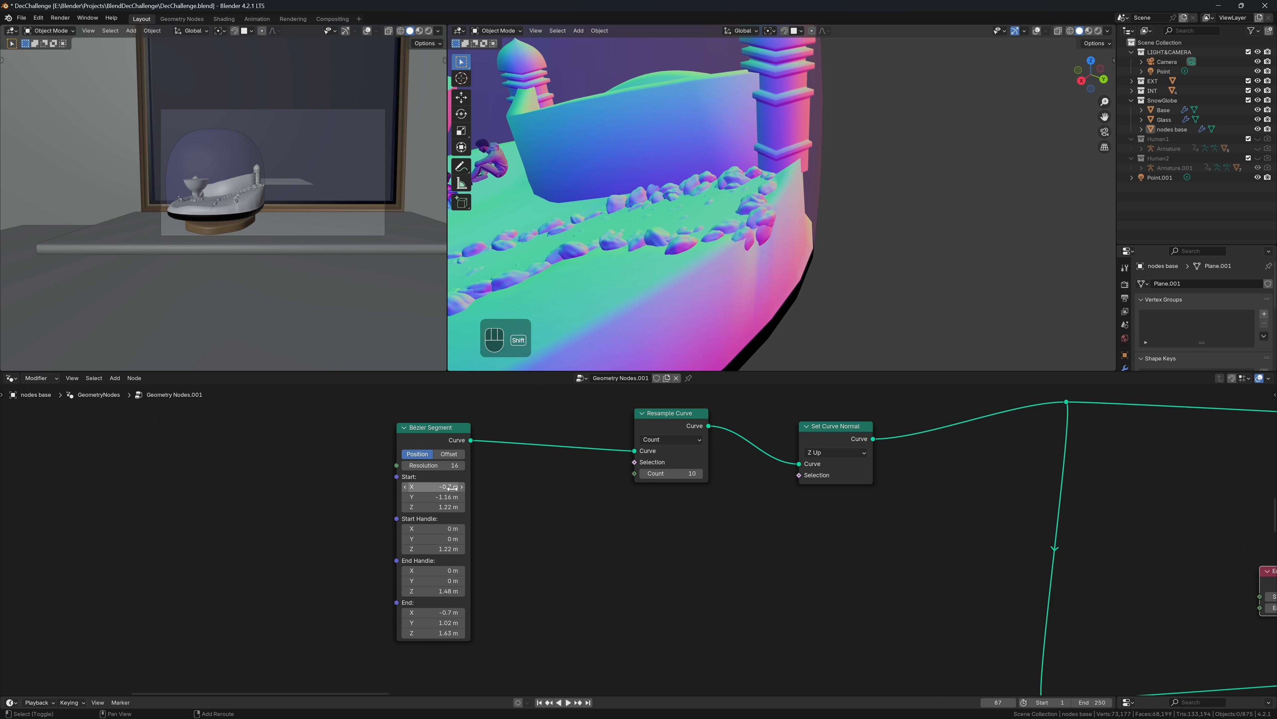
{"action": "left_click_drag", "start_coordinate": [452, 488], "coordinate": [443, 488], "text": "shift"}
{"action": "left_click", "coordinate": [442, 605]}
Move the curve's end point to X -0.67 m and Y 1 m
{"action": "left_click", "coordinate": [443, 611], "text": "shift"}
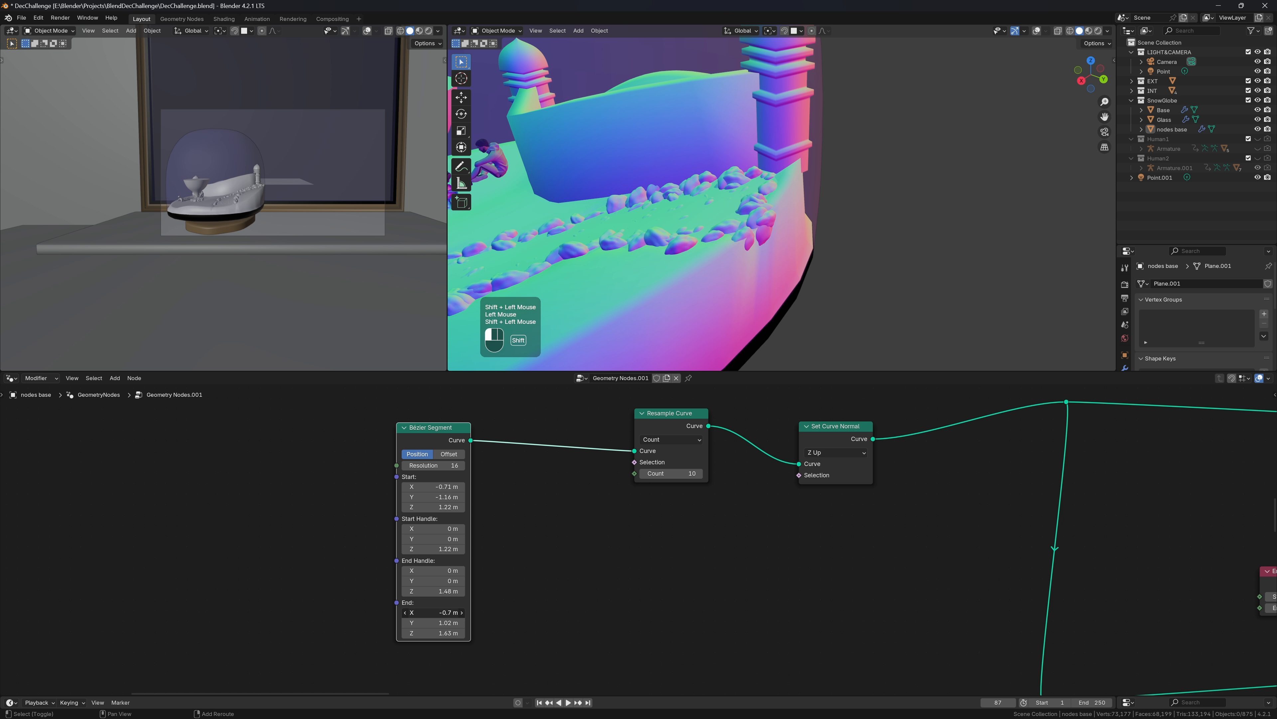
{"action": "left_click_drag", "start_coordinate": [444, 612], "coordinate": [439, 623], "text": "shift"}
{"action": "middle_click_drag", "start_coordinate": [682, 228], "coordinate": [802, 269]}
{"action": "scroll", "coordinate": [751, 216], "scroll_direction": "down", "scroll_amount": 2}
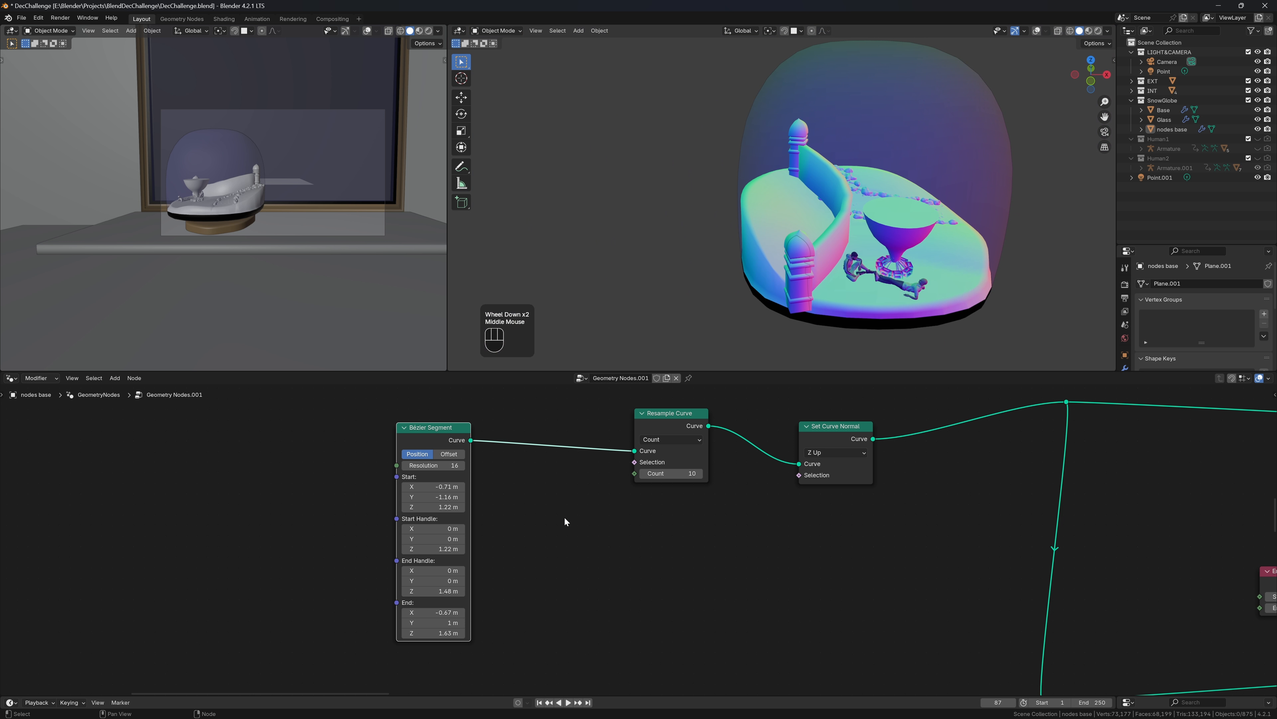
{"action": "scroll", "coordinate": [565, 521], "scroll_direction": "up", "scroll_amount": 3}
Set the curve's Start Y to -0.99 m and orbit to check the tower placement
{"action": "left_click", "coordinate": [312, 472], "text": "shift"}
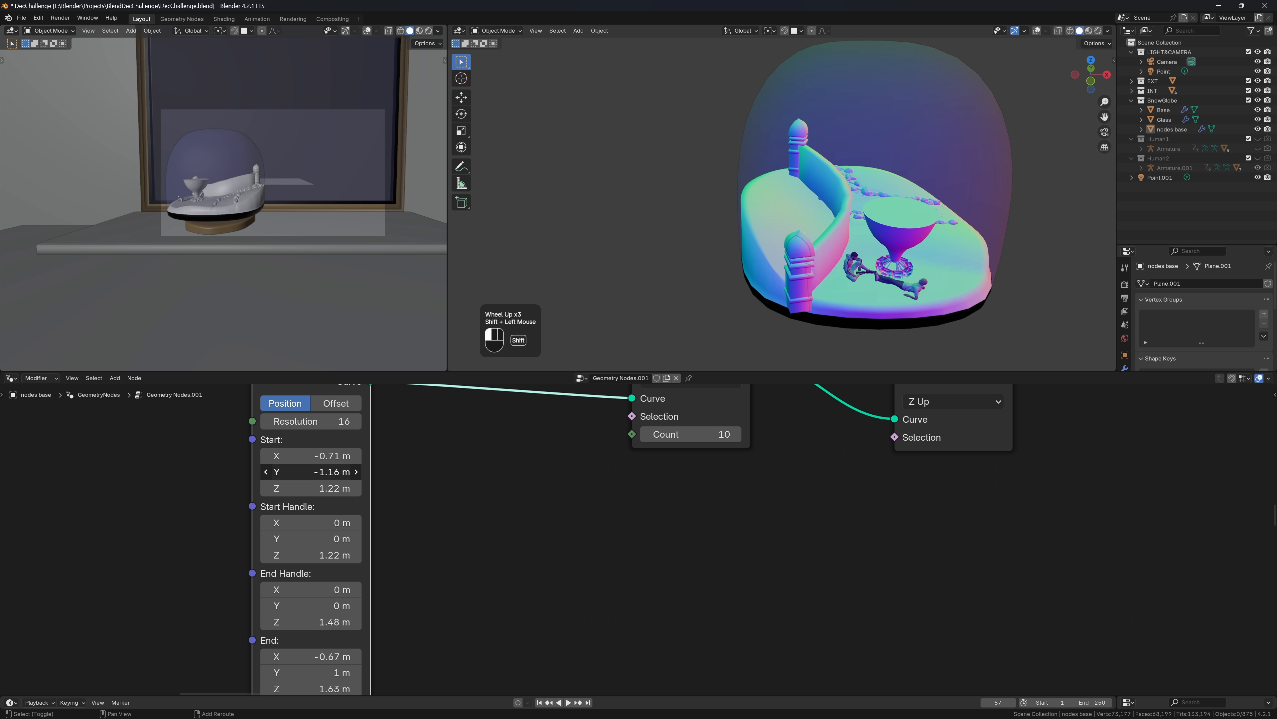
{"action": "mouse_move", "coordinate": [311, 471]}
{"action": "left_mouse_down", "text": "shift"}
{"action": "mouse_move", "coordinate": [348, 471]}
{"action": "mouse_move", "coordinate": [316, 455]}
{"action": "left_mouse_up", "text": "shift"}
{"action": "left_click", "coordinate": [312, 456], "text": "shift"}
{"action": "middle_click_drag", "start_coordinate": [764, 260], "coordinate": [744, 221]}
{"action": "scroll", "coordinate": [741, 210], "scroll_direction": "up", "scroll_amount": 1}
{"action": "scroll", "coordinate": [744, 221], "scroll_direction": "up", "scroll_amount": 3}
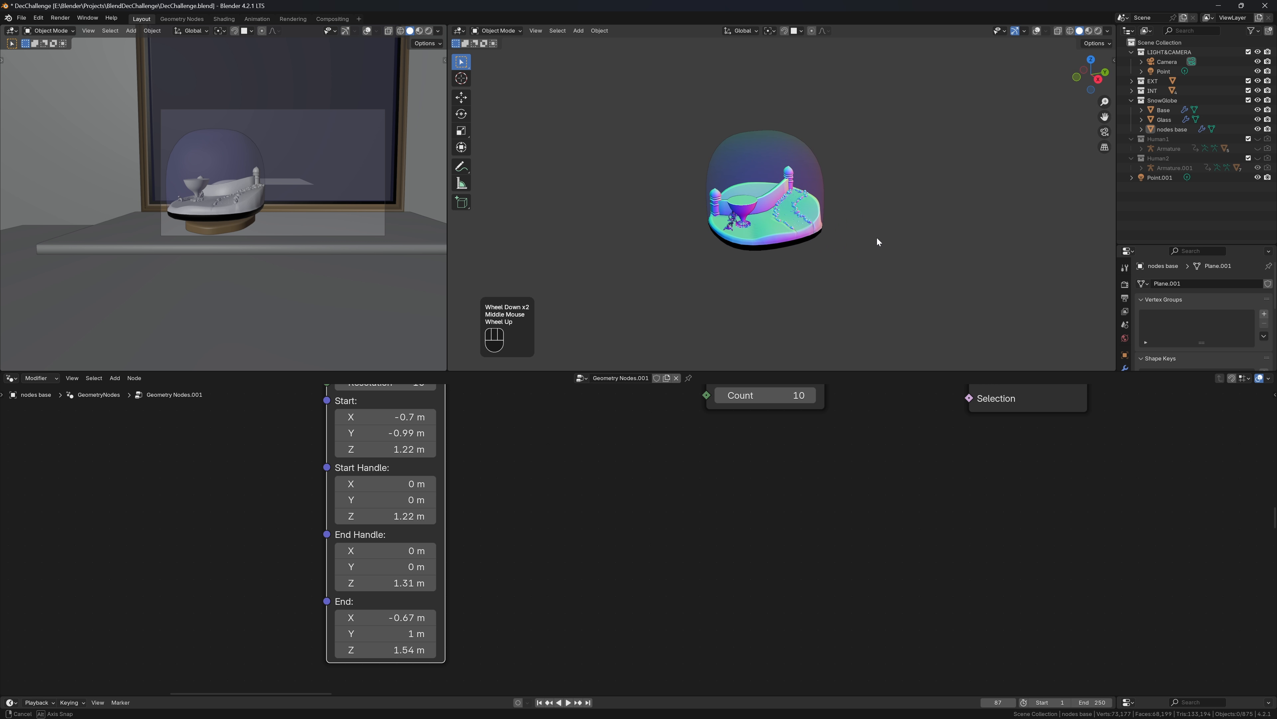
{"action": "scroll", "coordinate": [805, 199], "scroll_direction": "up", "scroll_amount": 5}
{"action": "middle_click_drag", "start_coordinate": [805, 200], "coordinate": [890, 198]}
{"action": "scroll", "coordinate": [892, 195], "scroll_direction": "up", "scroll_amount": 1}
{"action": "scroll", "coordinate": [975, 556], "scroll_direction": "down", "scroll_amount": 2}
{"action": "middle_click_drag", "start_coordinate": [975, 556], "coordinate": [90, 590]}
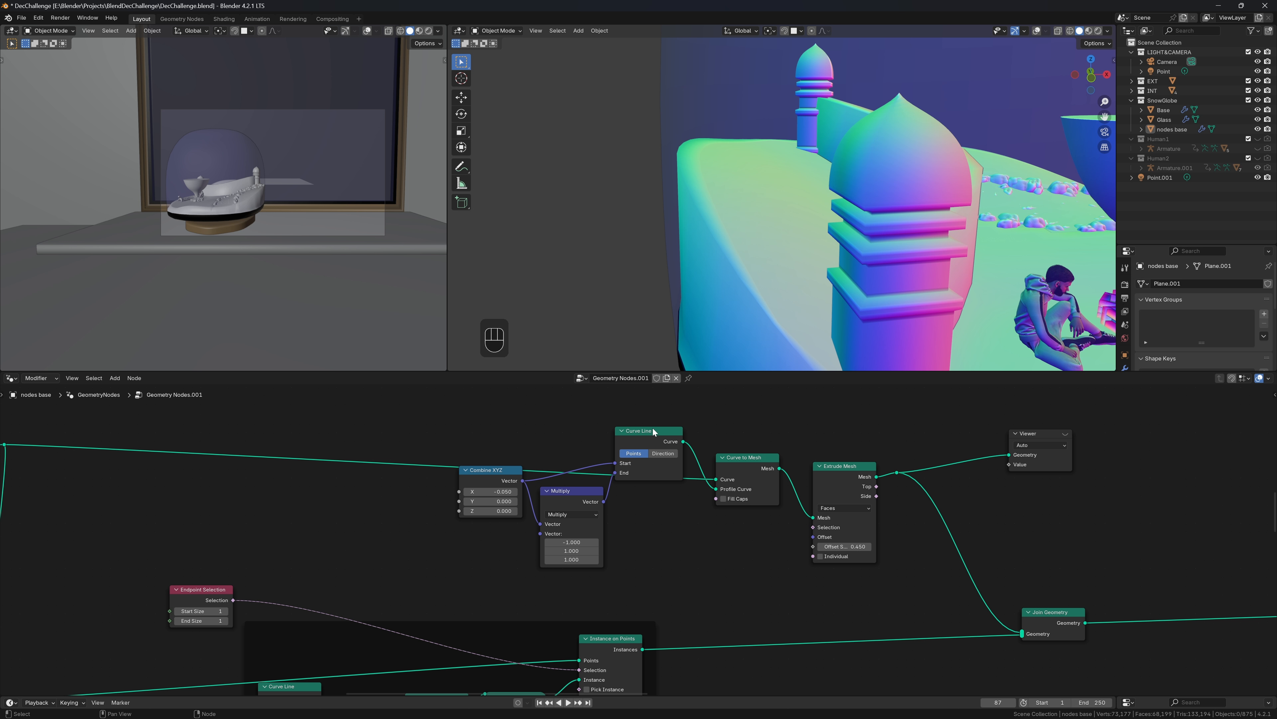
Move Curve Line down and insert a Resample Curve node before the mesh conversion
{"action": "middle_click_drag", "start_coordinate": [1006, 300], "coordinate": [986, 308]}
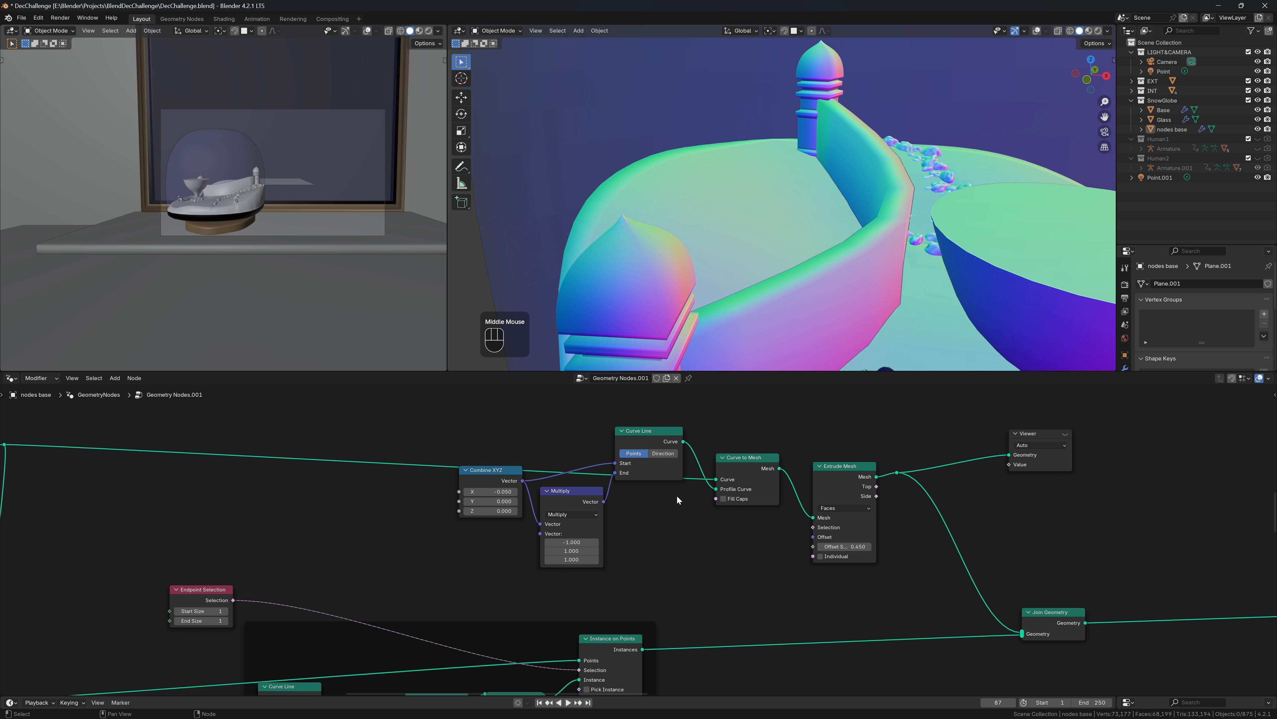
{"action": "left_click_drag", "start_coordinate": [667, 445], "coordinate": [651, 647]}
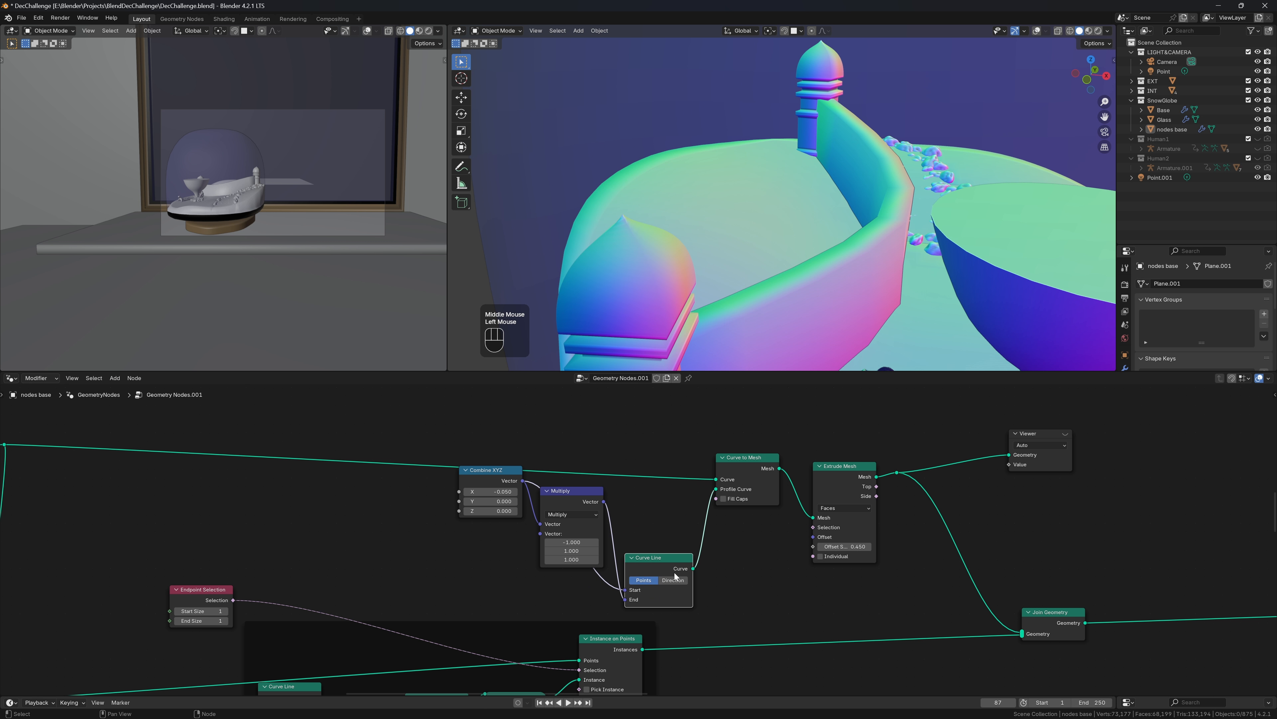
{"action": "key", "text": "shift+a"}
{"action": "type", "text": "resa"}
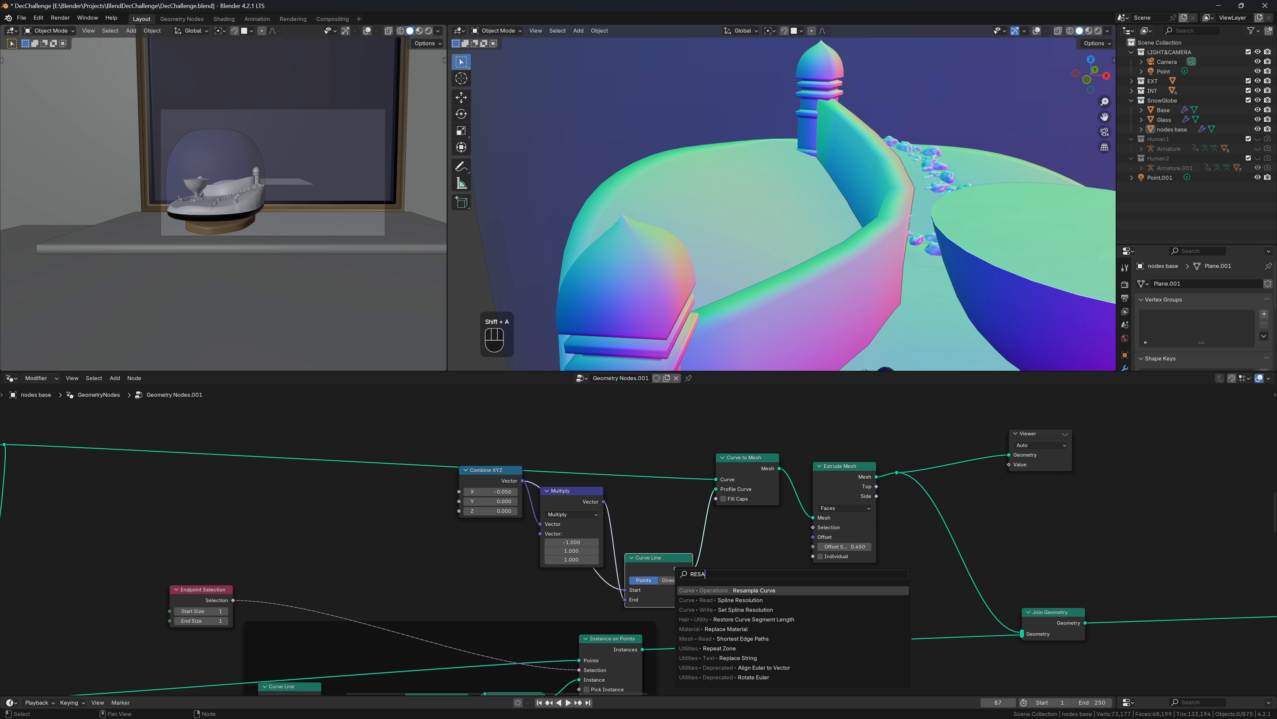
{"action": "key", "text": "Return"}
{"action": "left_click", "coordinate": [710, 518]}
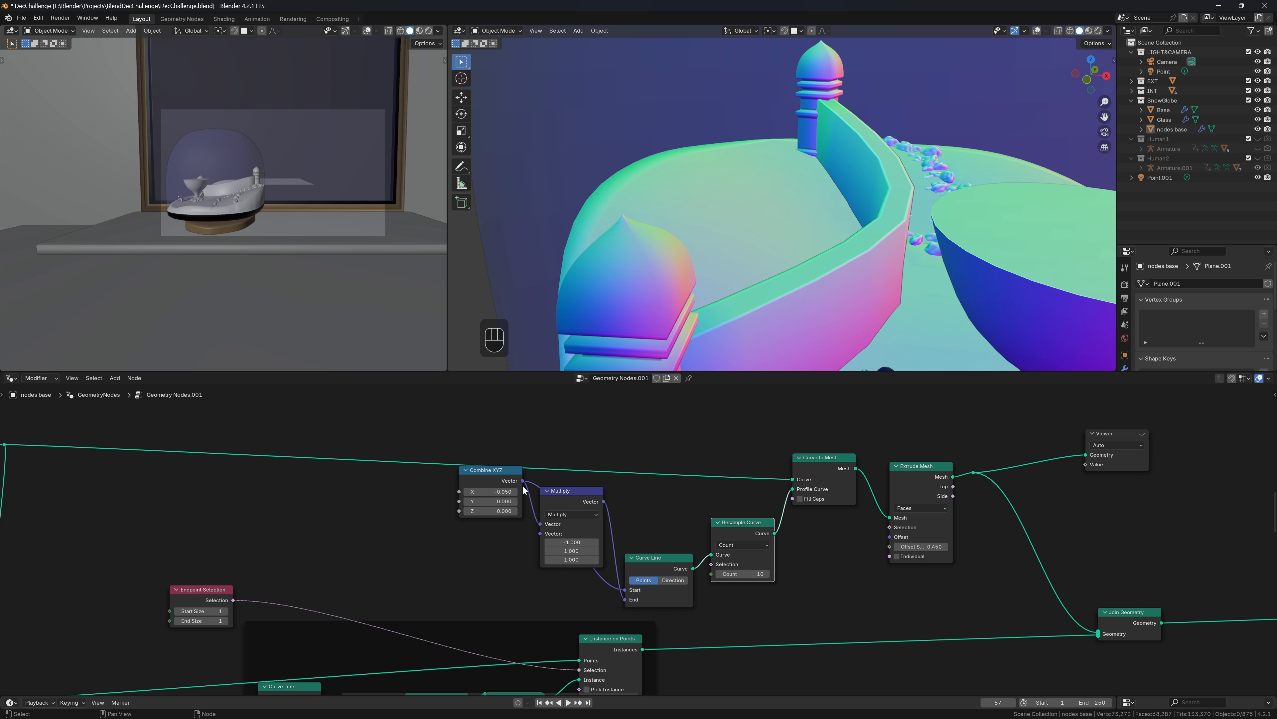
Line up Combine XYZ, Multiply, Curve Line and Resample Curve, and set the resample Count to 6
{"action": "left_click_drag", "start_coordinate": [476, 476], "coordinate": [320, 494]}
{"action": "left_click_drag", "start_coordinate": [601, 498], "coordinate": [434, 458]}
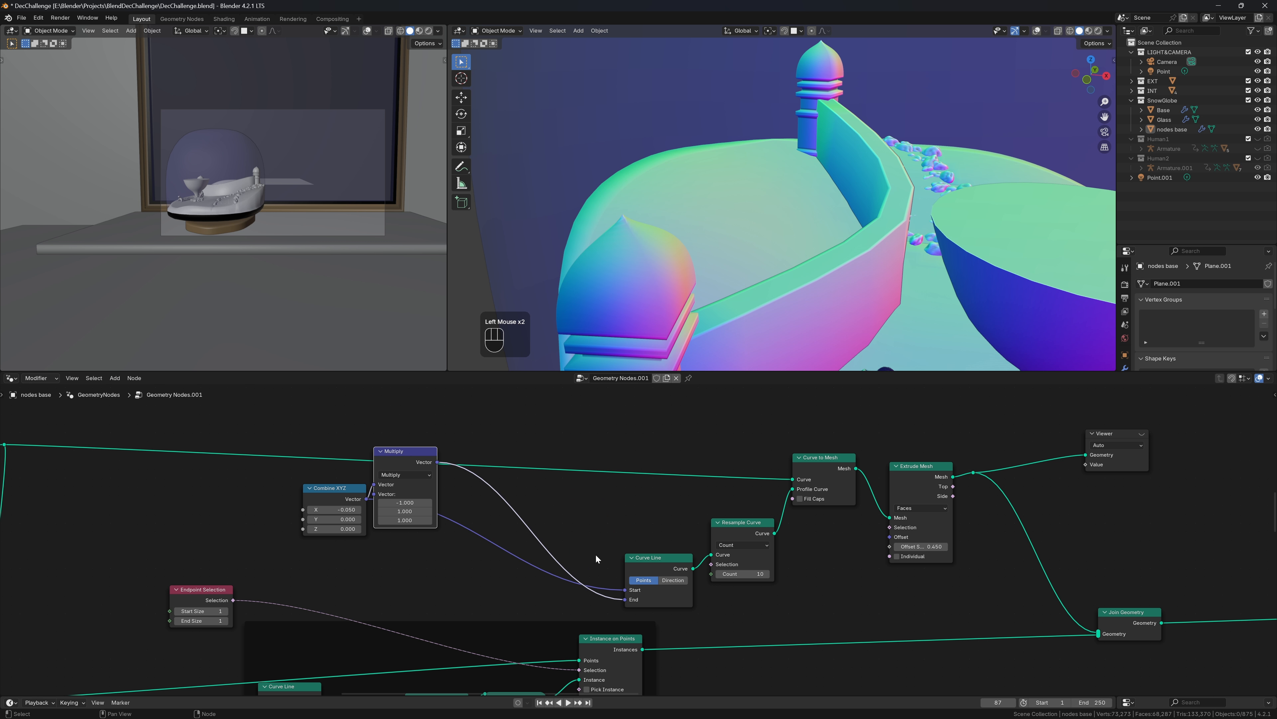
{"action": "left_click_drag", "start_coordinate": [640, 571], "coordinate": [506, 478]}
{"action": "left_click_drag", "start_coordinate": [741, 538], "coordinate": [601, 483]}
{"action": "left_click", "coordinate": [601, 518]}
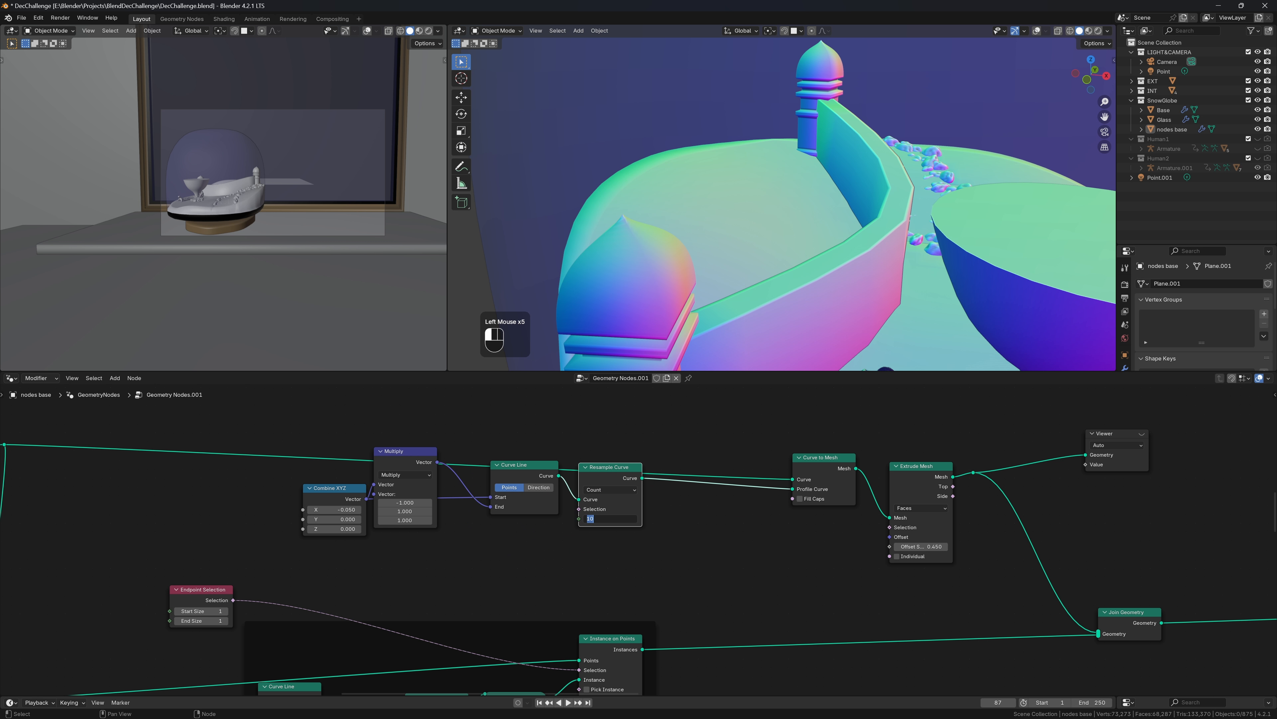
{"action": "key", "text": "Return"}
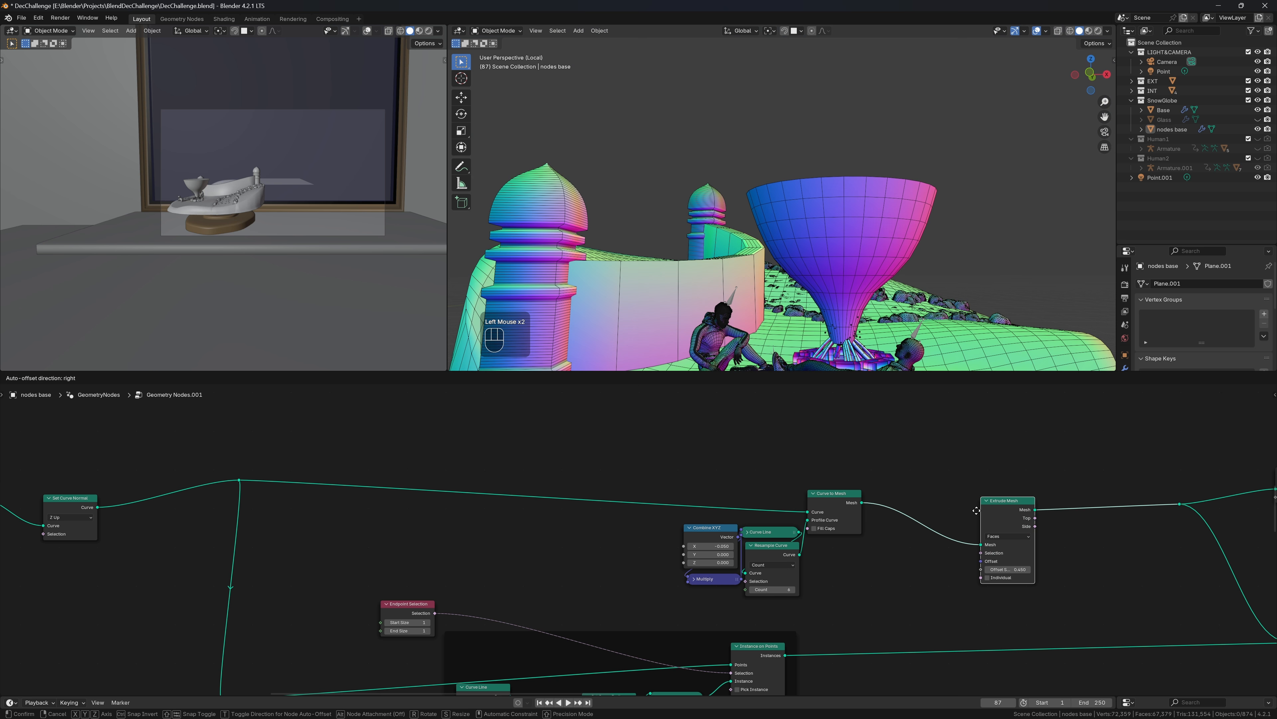
Place Extrude Mesh beside Curve to Mesh and orbit around to inspect the wall slab
{"action": "left_click_drag", "start_coordinate": [1011, 508], "coordinate": [899, 509]}
{"action": "scroll", "coordinate": [855, 231], "scroll_direction": "down", "scroll_amount": 3}
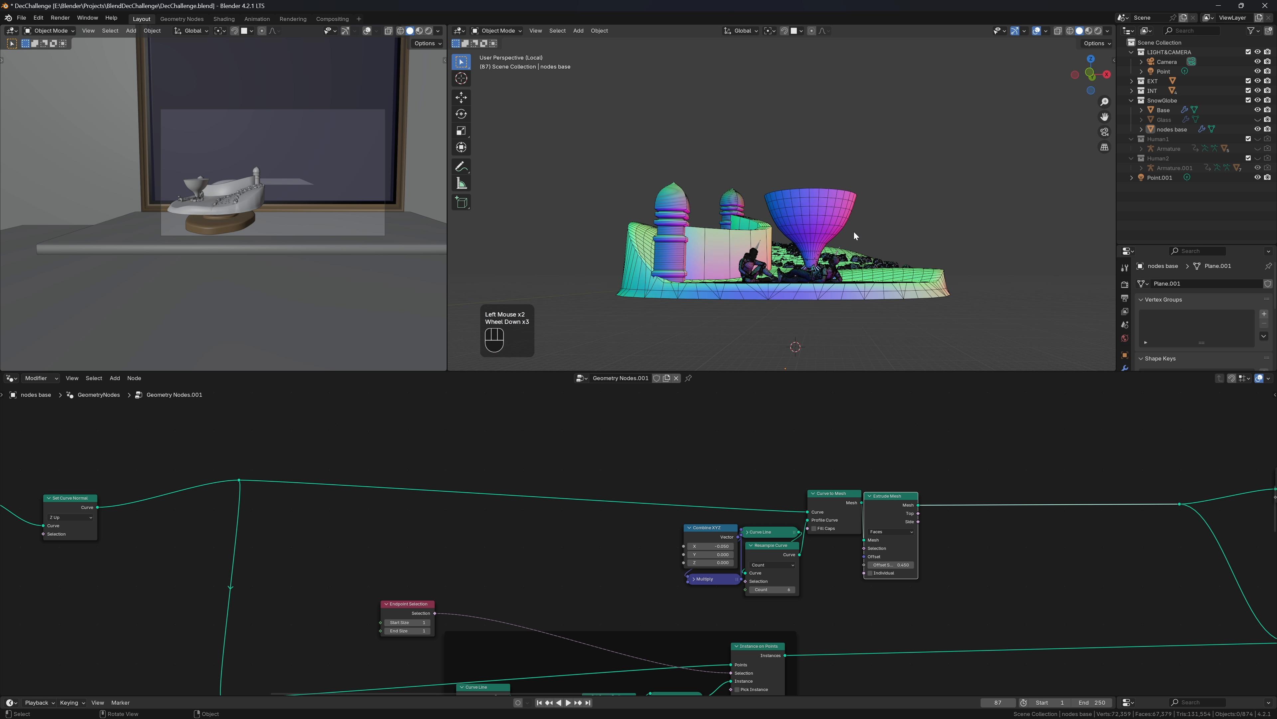
{"action": "middle_click_drag", "start_coordinate": [855, 232], "coordinate": [774, 278]}
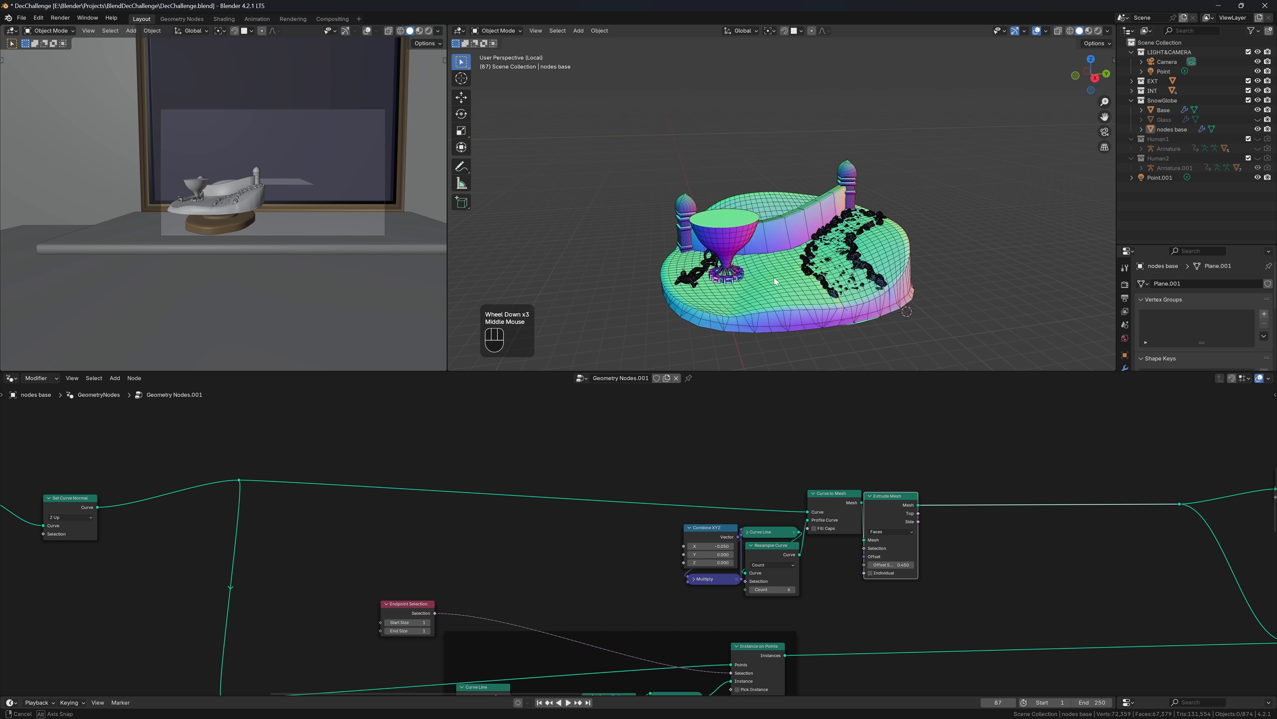
{"action": "middle_click_drag", "start_coordinate": [949, 608], "coordinate": [921, 597]}
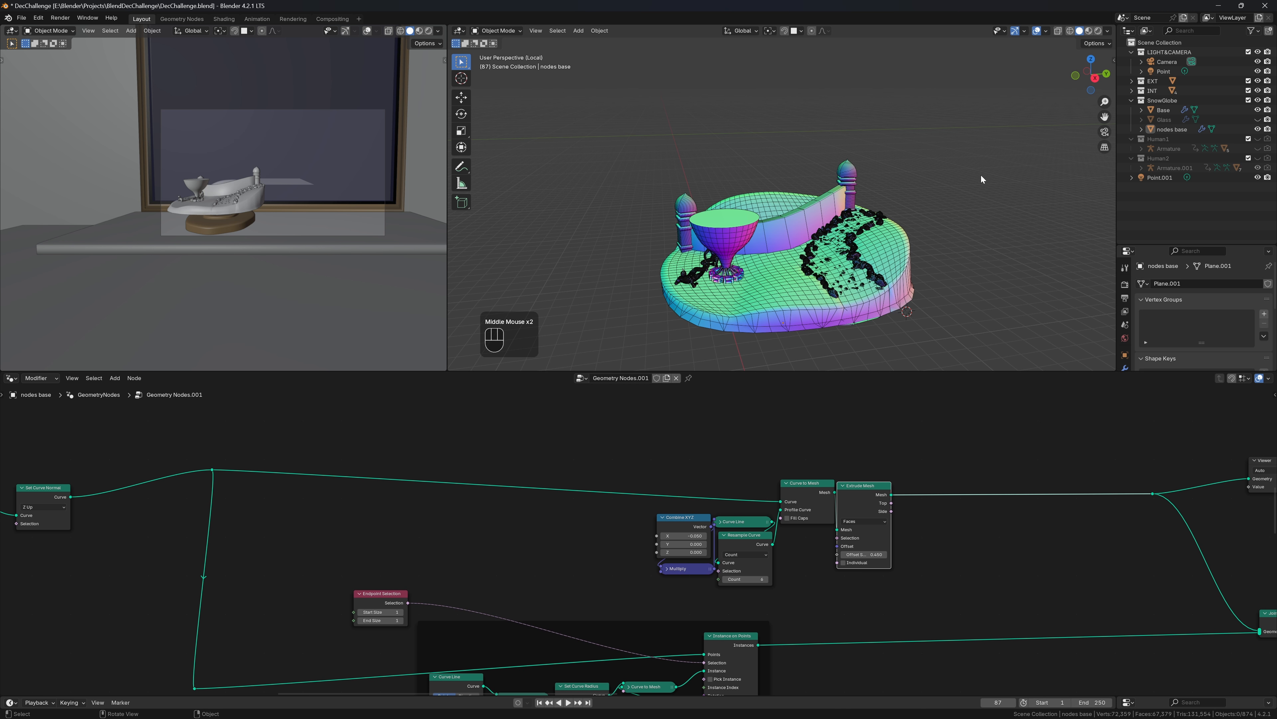
{"action": "middle_click_drag", "start_coordinate": [981, 175], "coordinate": [909, 191]}
{"action": "scroll", "coordinate": [909, 191], "scroll_direction": "up", "scroll_amount": 3}
{"action": "middle_click_drag", "start_coordinate": [930, 244], "coordinate": [876, 250]}
{"action": "middle_click_drag", "start_coordinate": [797, 613], "coordinate": [801, 575]}
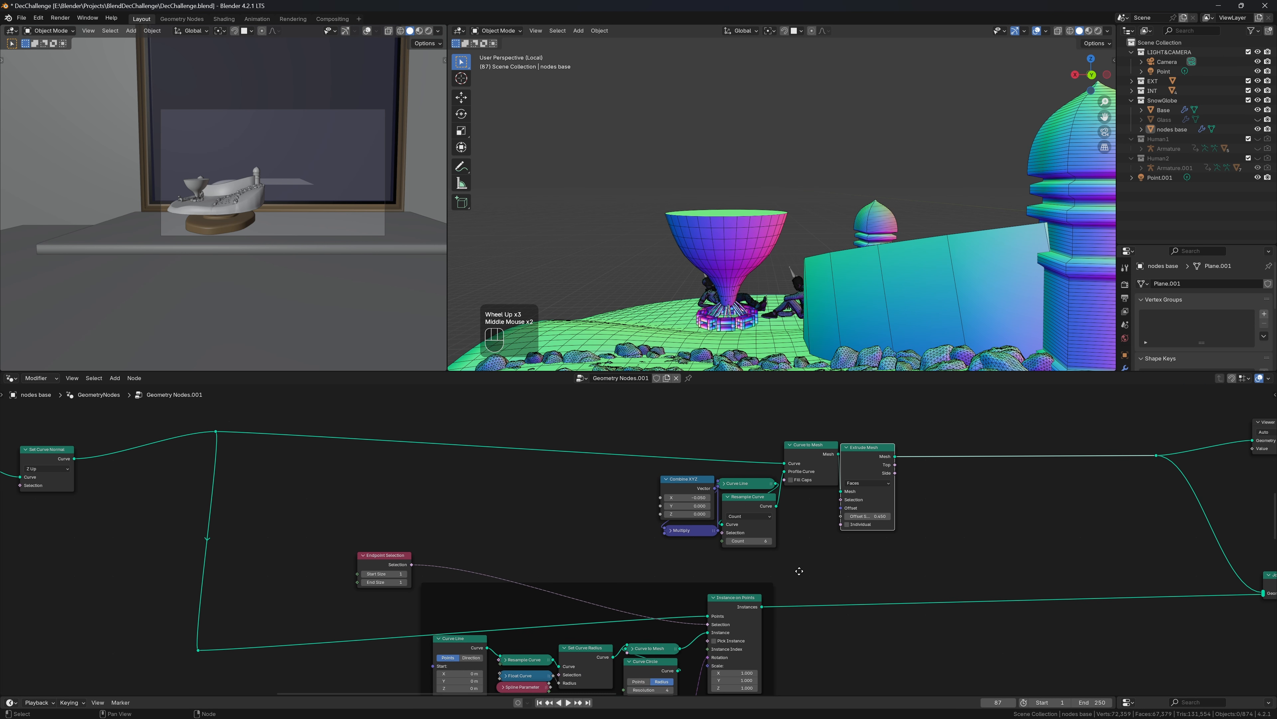
{"action": "middle_click_drag", "start_coordinate": [598, 550], "coordinate": [106, 488]}
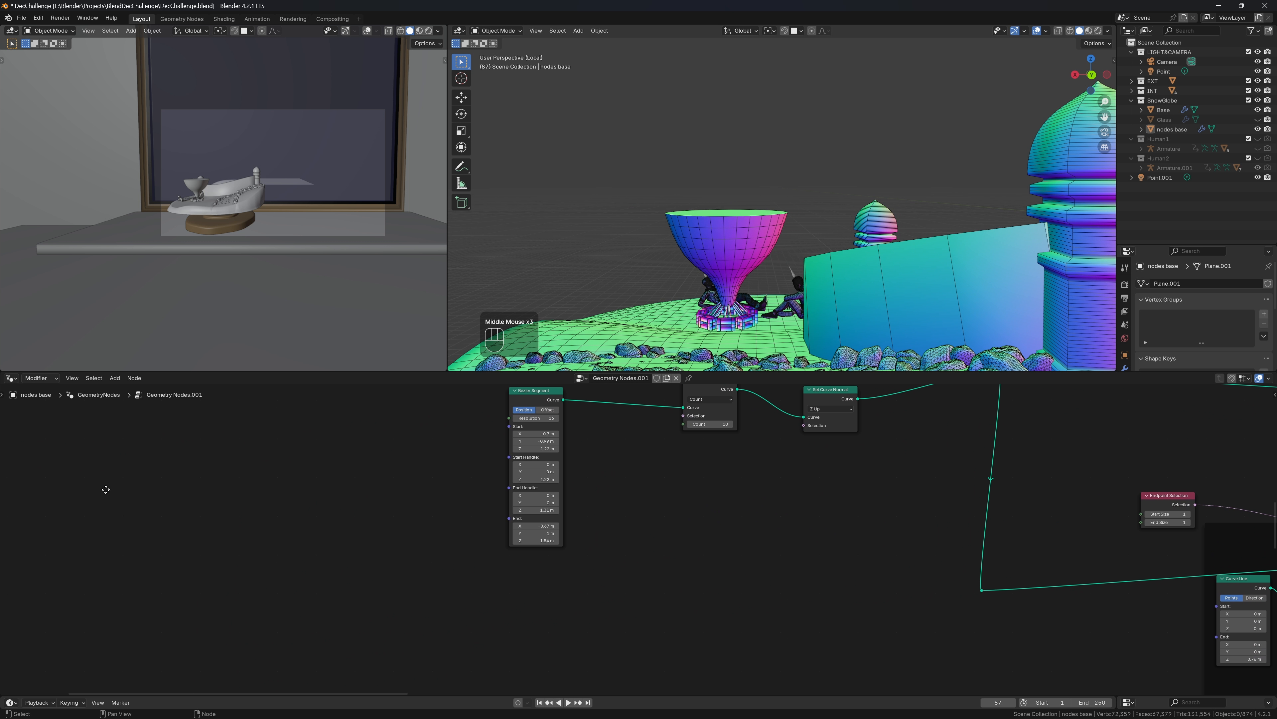
Try raising the Bezier End Handle Z, undo it, and orbit to inspect the wall
{"action": "scroll", "coordinate": [535, 514], "scroll_direction": "up", "scroll_amount": 3}
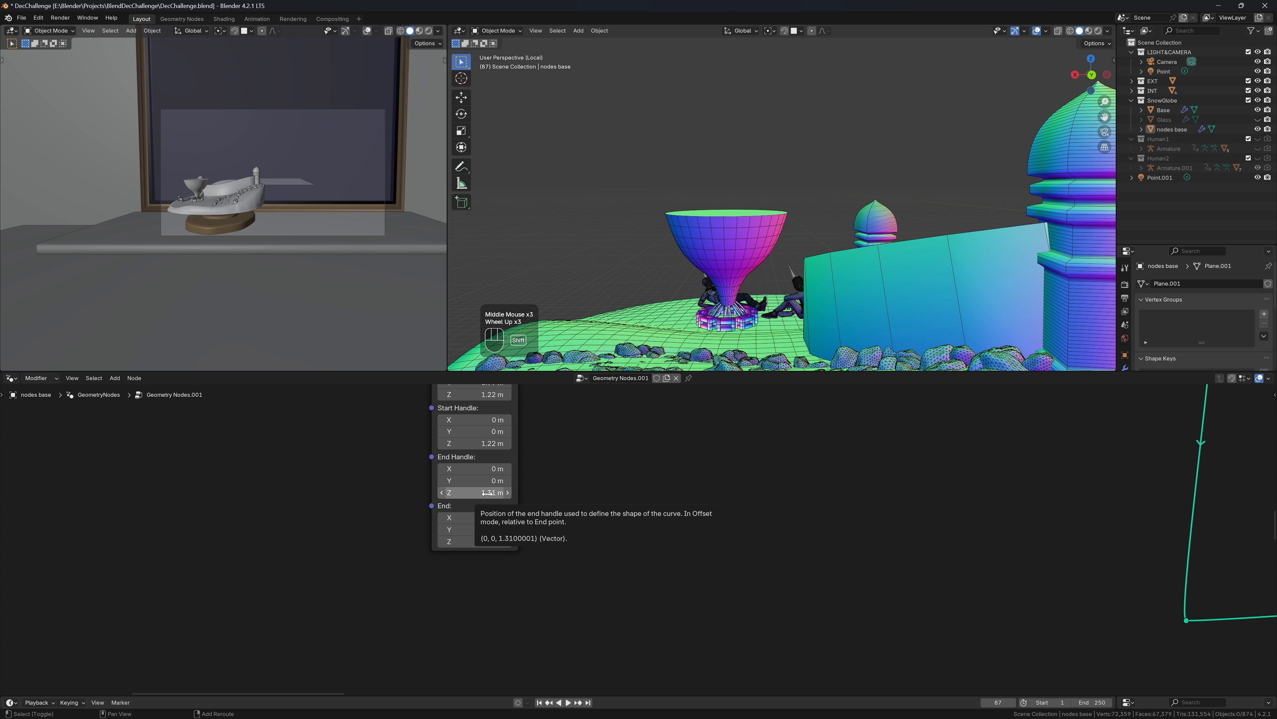
{"action": "left_click_drag", "start_coordinate": [487, 493], "coordinate": [513, 493], "text": "shift"}
{"action": "key", "text": "ctrl+z"}
{"action": "scroll", "coordinate": [821, 153], "scroll_direction": "down", "scroll_amount": 2}
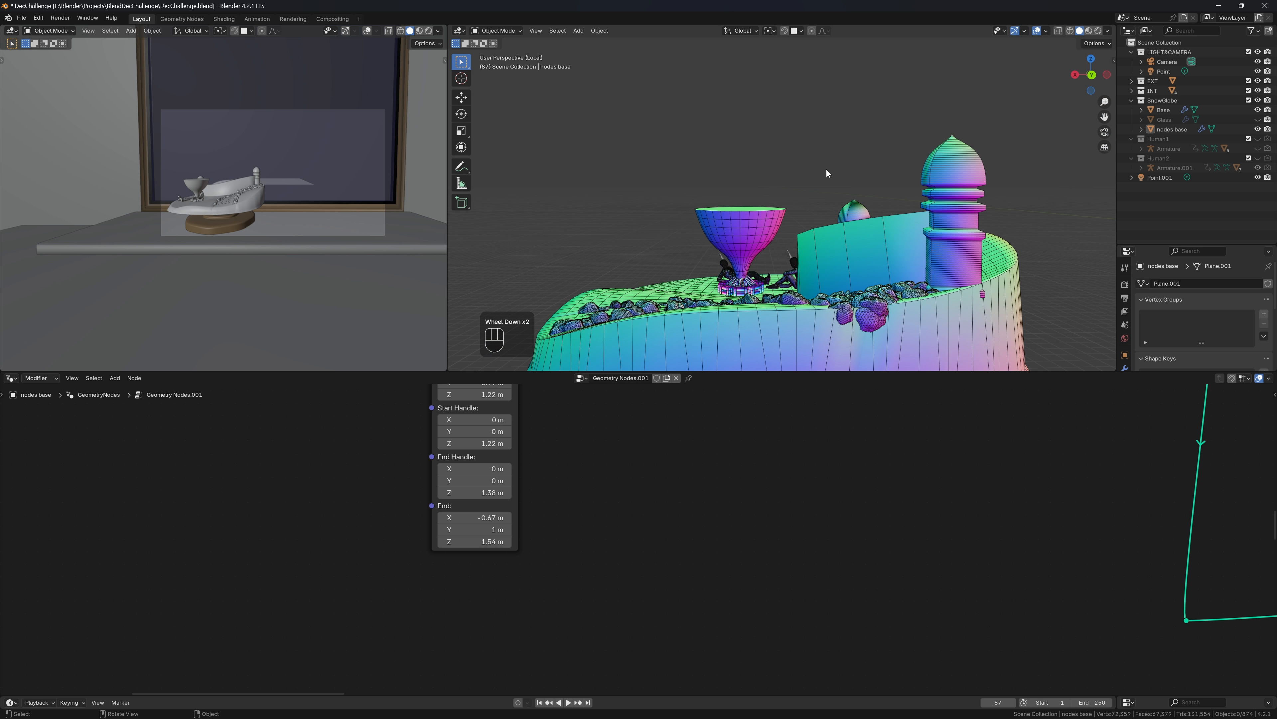
{"action": "middle_click_drag", "start_coordinate": [827, 170], "coordinate": [802, 179]}
{"action": "scroll", "coordinate": [802, 180], "scroll_direction": "up", "scroll_amount": 3}
Detach Resample Curve from the Bezier Segment to Set Curve Normal link and move it aside
{"action": "left_click", "coordinate": [551, 393]}
{"action": "scroll", "coordinate": [541, 410], "scroll_direction": "down", "scroll_amount": 2}
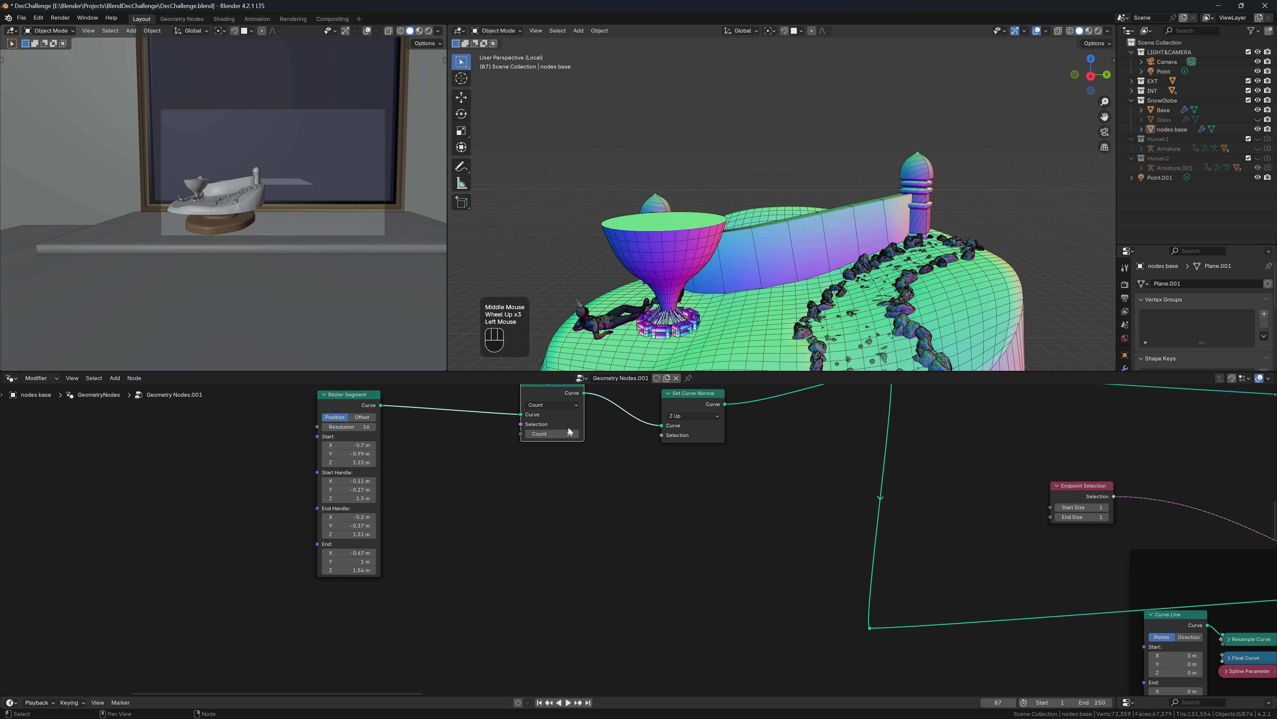
{"action": "left_click", "coordinate": [555, 453]}
{"action": "left_click_drag", "start_coordinate": [555, 456], "coordinate": [812, 424]}
{"action": "key", "text": "Escape"}
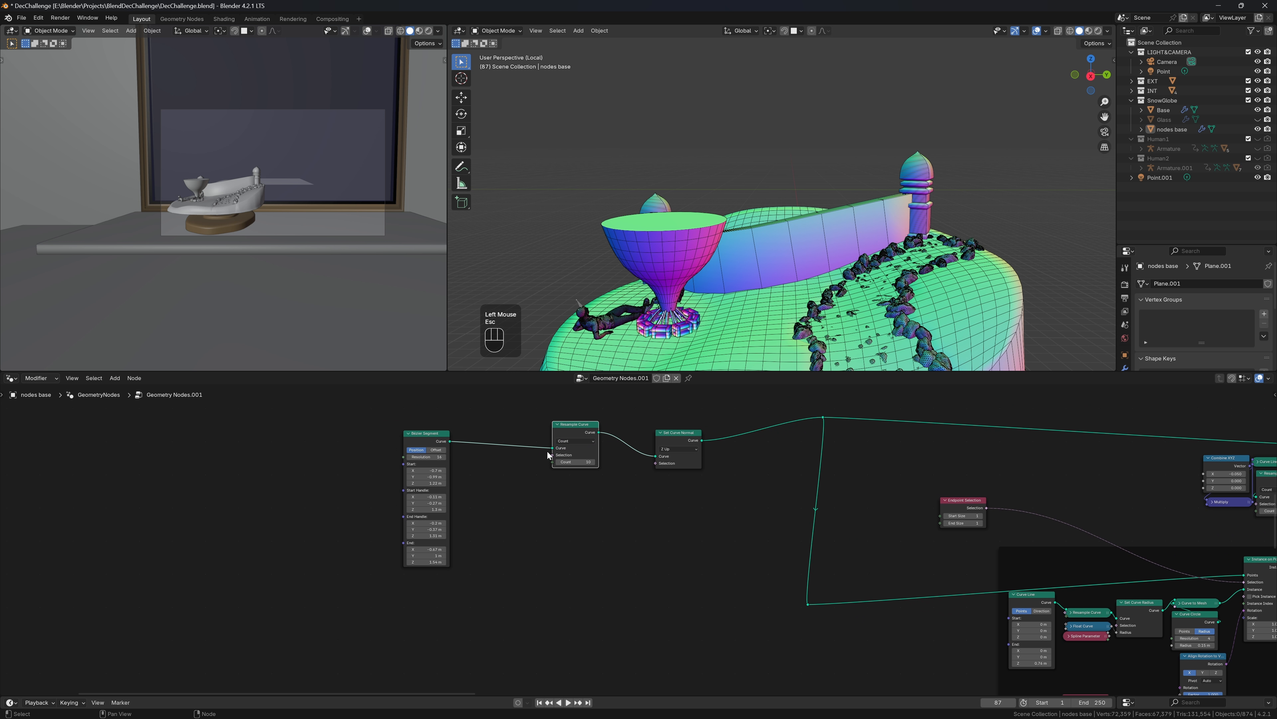
{"action": "left_click_drag", "start_coordinate": [549, 450], "coordinate": [825, 434]}
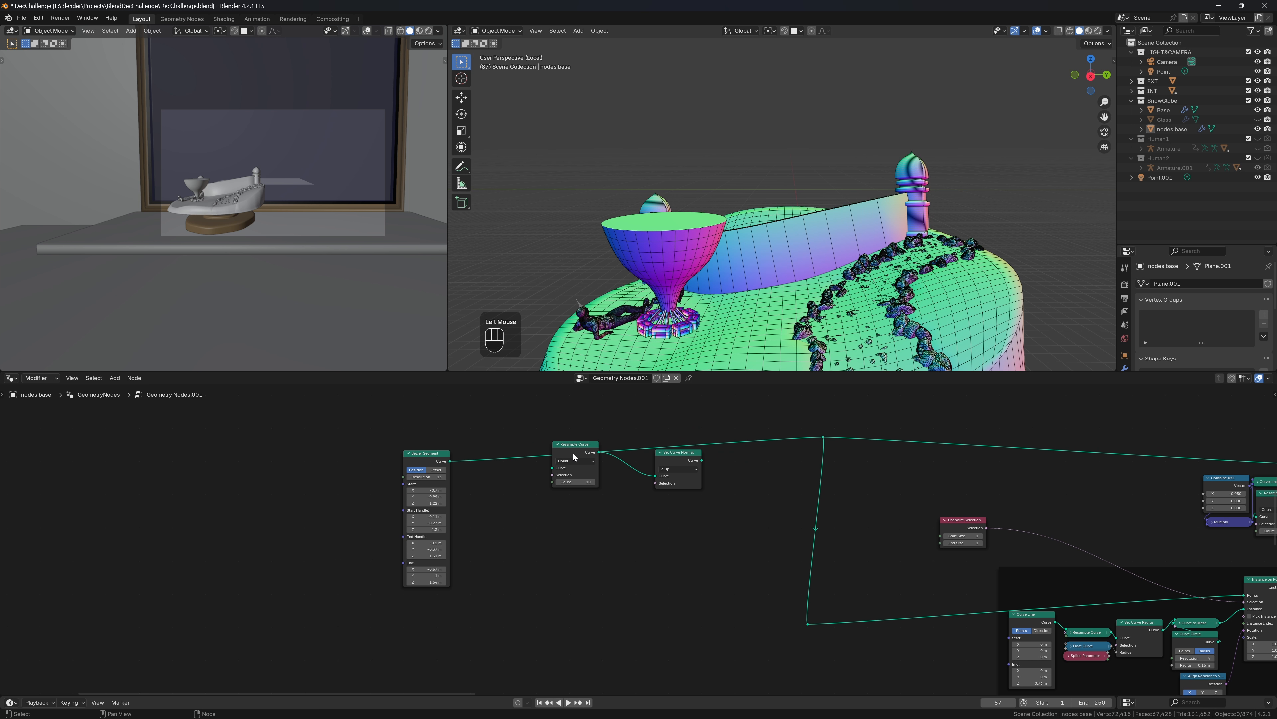
{"action": "left_click_drag", "start_coordinate": [573, 452], "coordinate": [690, 441]}
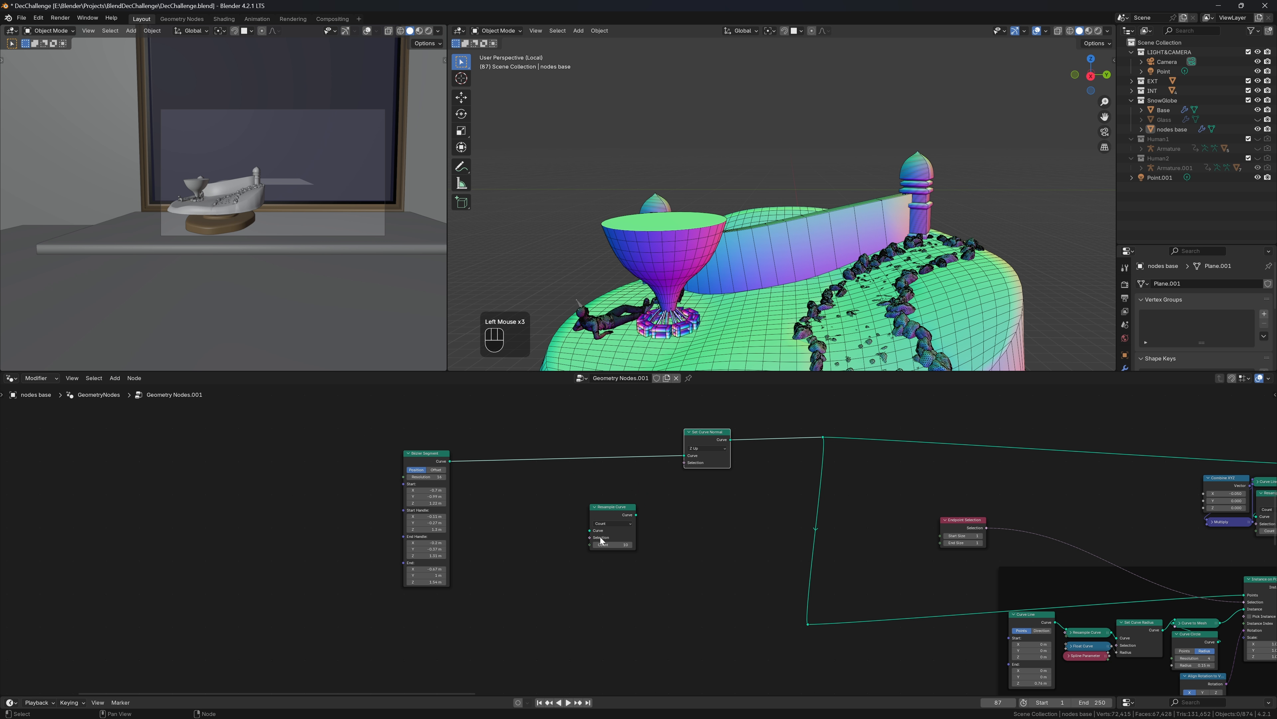
Drop Resample Curve onto the link feeding Instance on Points
{"action": "left_click_drag", "start_coordinate": [609, 521], "coordinate": [914, 598]}
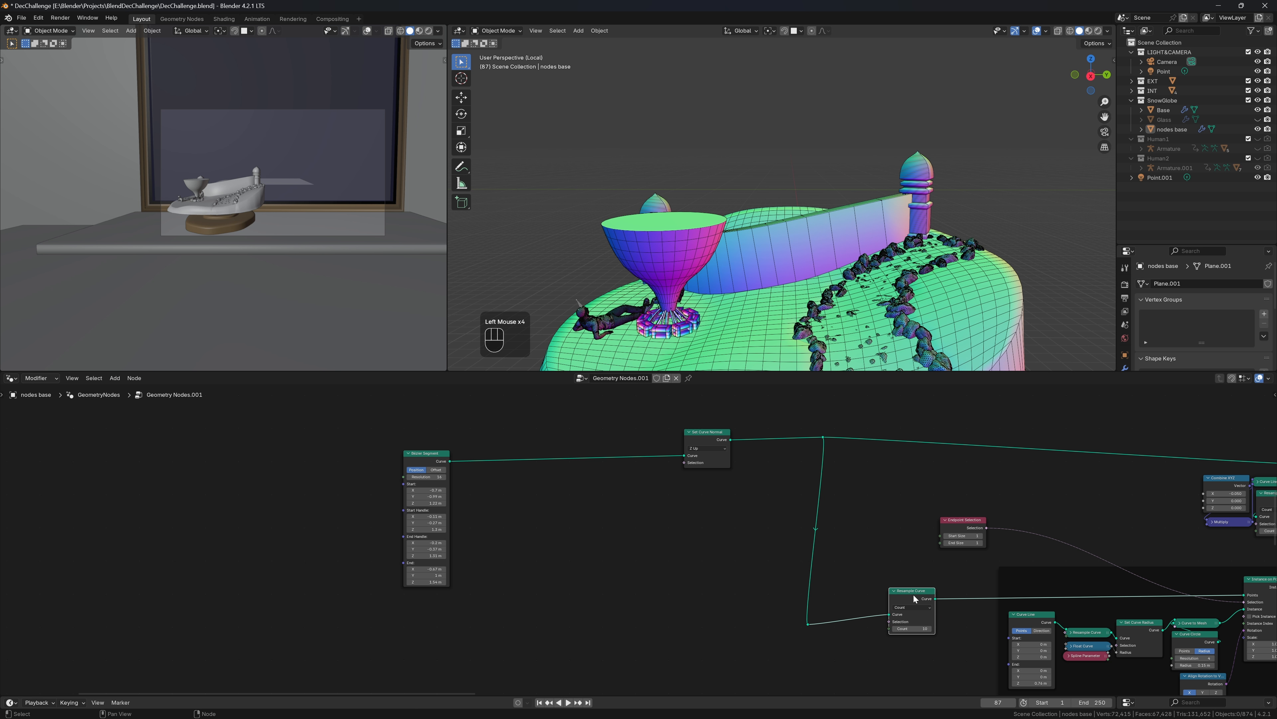
{"action": "middle_click_drag", "start_coordinate": [1049, 230], "coordinate": [465, 232]}
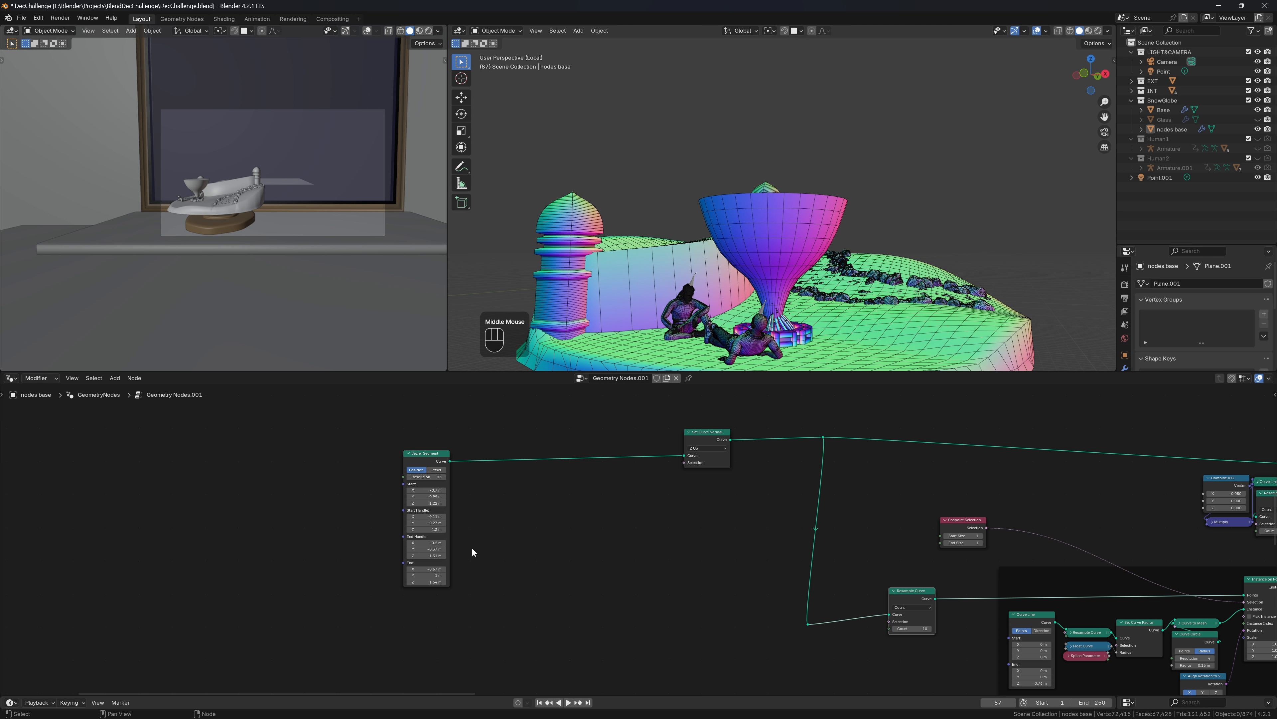
{"action": "middle_click_drag", "start_coordinate": [869, 614], "coordinate": [801, 527]}
{"action": "scroll", "coordinate": [821, 308], "scroll_direction": "down", "scroll_amount": 3}
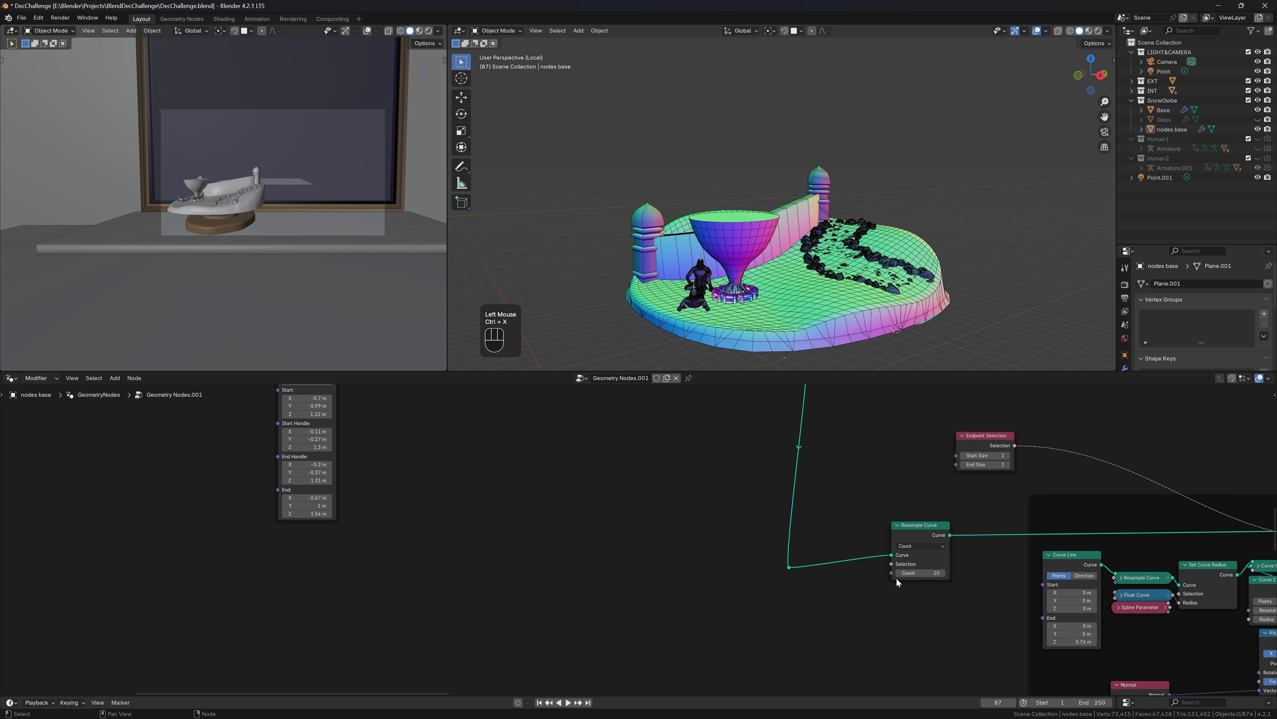
{"action": "left_click_drag", "start_coordinate": [918, 573], "coordinate": [920, 572]}
Delete the Endpoint Selection node and set the resample Count to 5 for five pillars
{"action": "left_click", "coordinate": [898, 574]}
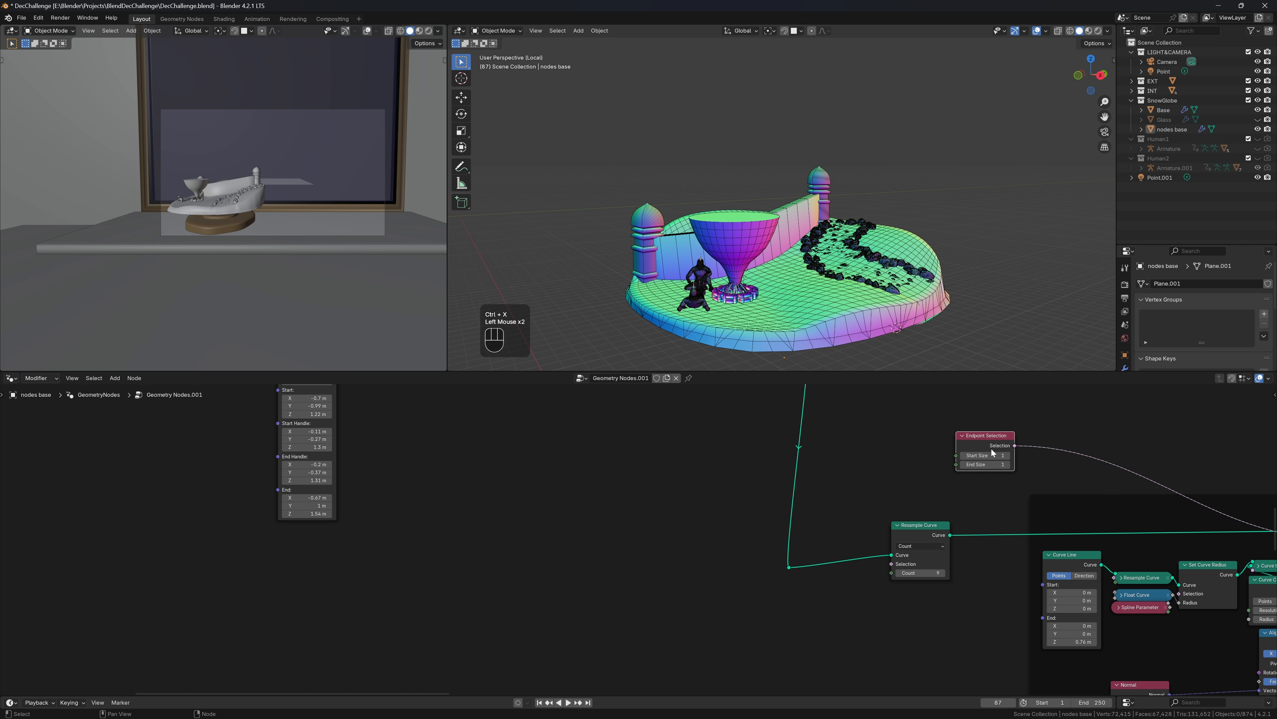
{"action": "key", "text": "ctrl+x"}
{"action": "left_click", "coordinate": [900, 572]}
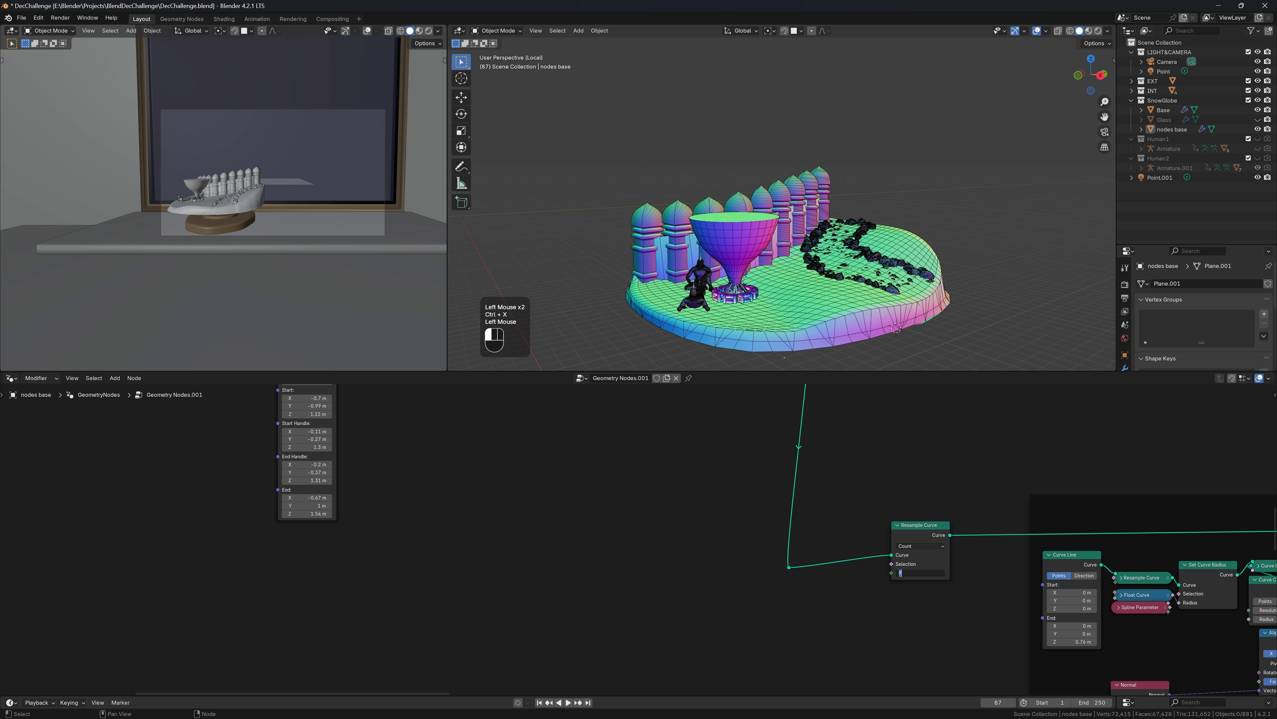
{"action": "double_click", "coordinate": [915, 572]}
{"action": "type", "text": "5"}
{"action": "key", "text": "Return"}
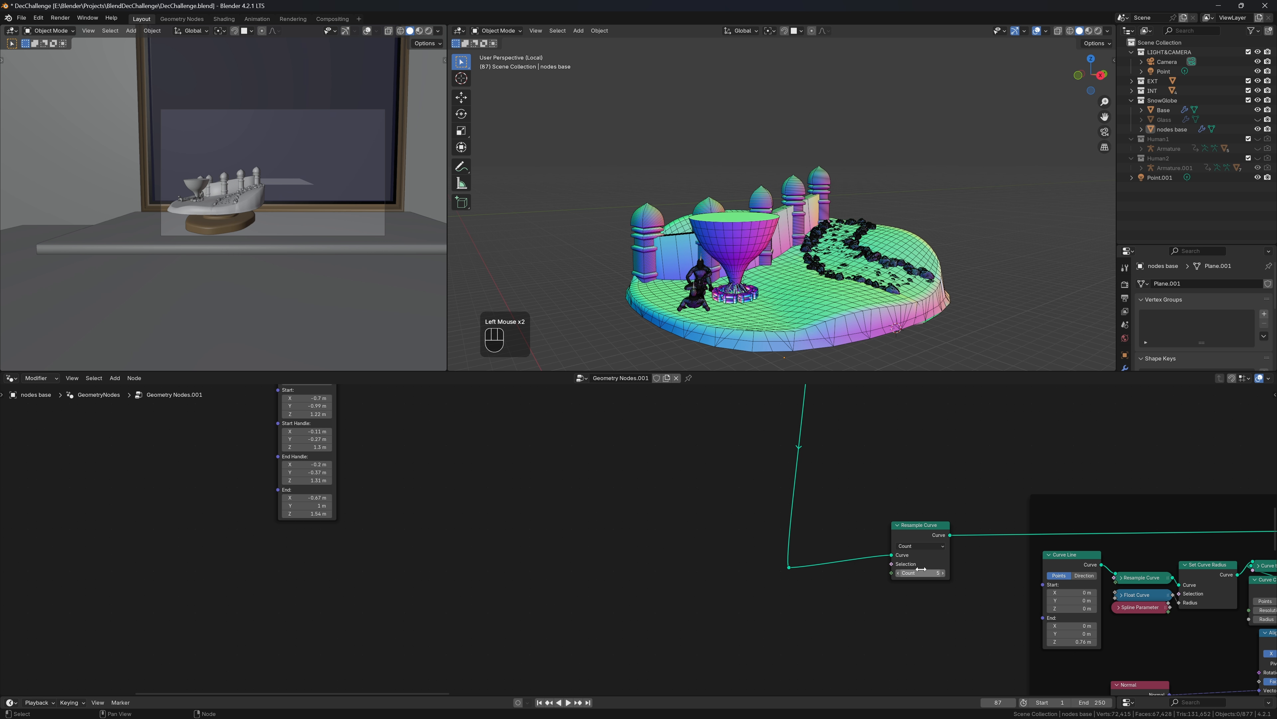
{"action": "middle_click_drag", "start_coordinate": [870, 282], "coordinate": [721, 263]}
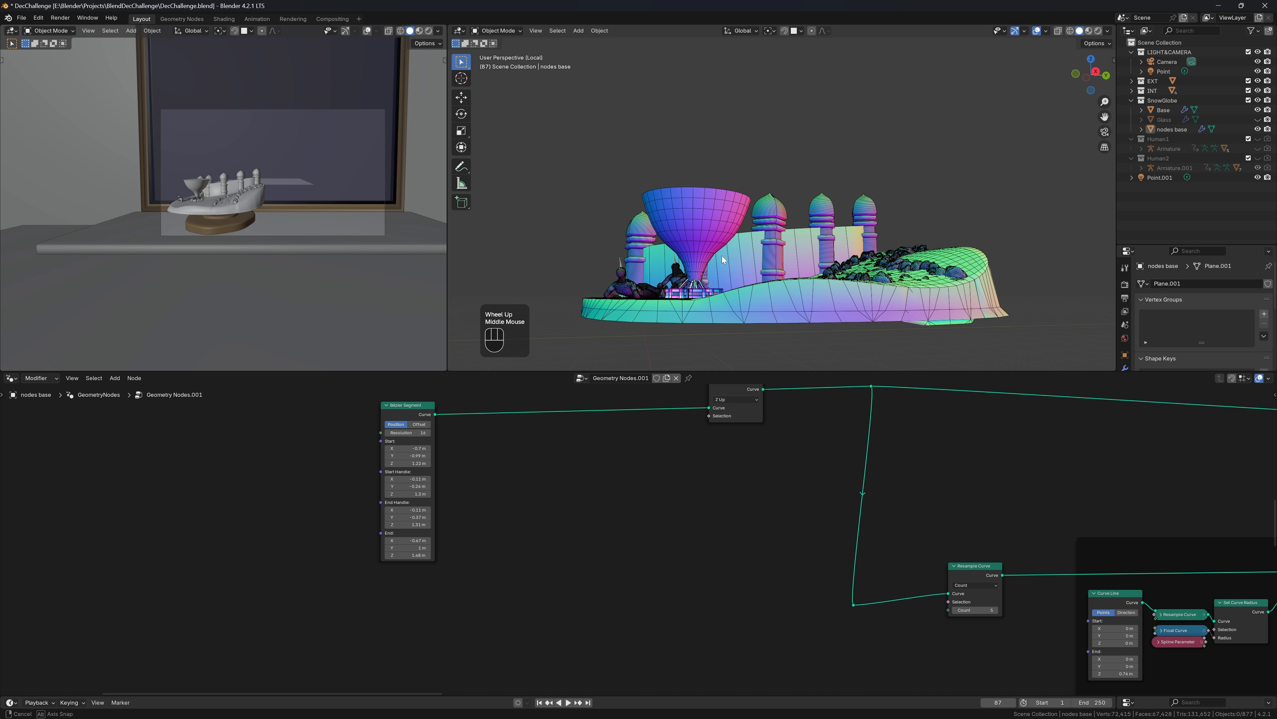
{"action": "scroll", "coordinate": [470, 505], "scroll_direction": "up", "scroll_amount": 4}
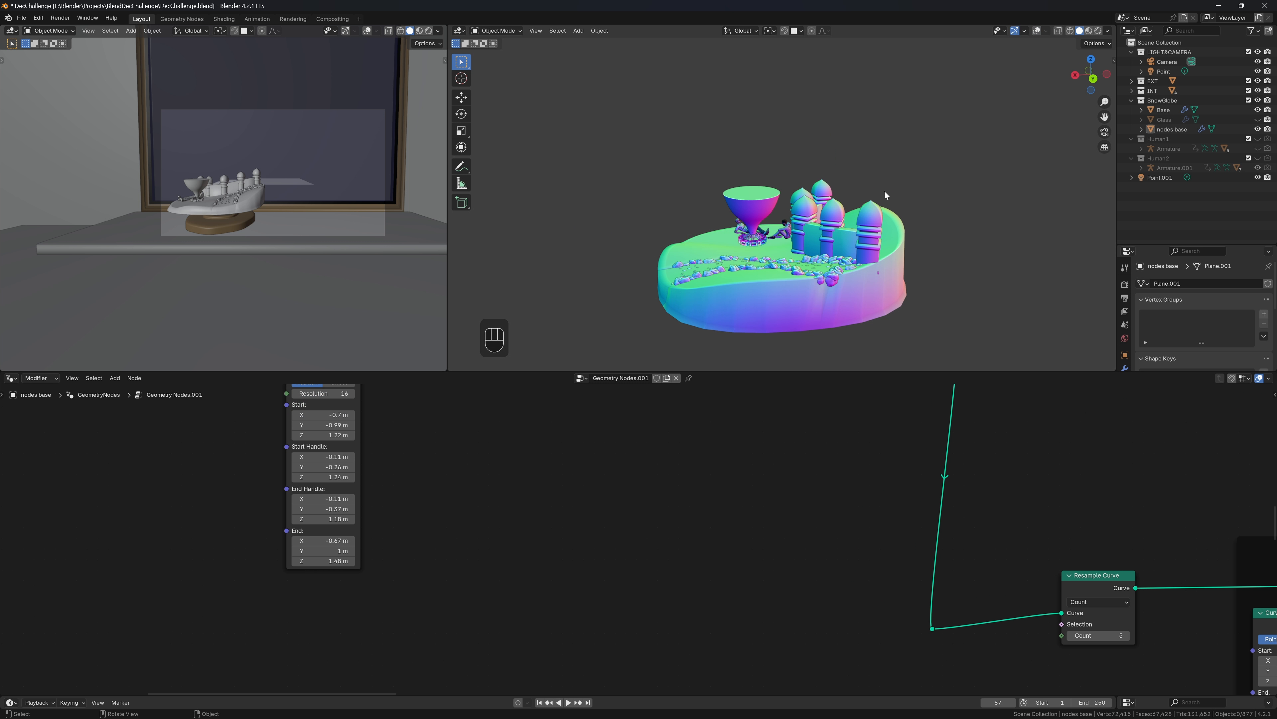
Spread out the Instance on Points, Normal and Align Rotation to Vector nodes to make room
{"action": "middle_click_drag", "start_coordinate": [885, 192], "coordinate": [938, 176]}
{"action": "scroll", "coordinate": [988, 559], "scroll_direction": "down", "scroll_amount": 2}
{"action": "middle_click_drag", "start_coordinate": [988, 559], "coordinate": [618, 483]}
{"action": "scroll", "coordinate": [641, 531], "scroll_direction": "up", "scroll_amount": 3}
{"action": "left_click_drag", "start_coordinate": [786, 437], "coordinate": [959, 438]}
{"action": "left_click_drag", "start_coordinate": [463, 637], "coordinate": [489, 594]}
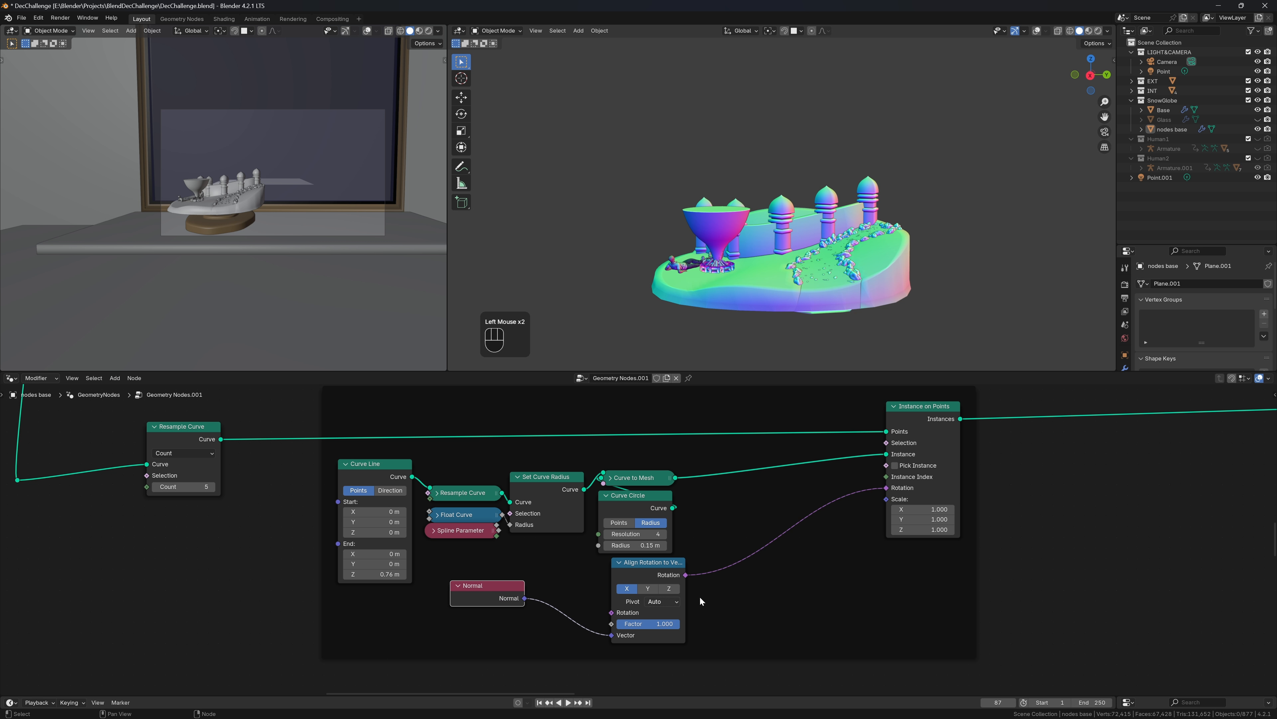
{"action": "left_click_drag", "start_coordinate": [675, 575], "coordinate": [827, 537]}
Duplicate Align Rotation to Vector, chain it ahead of the original, and set its axis to Y
{"action": "key", "text": "shift+d"}
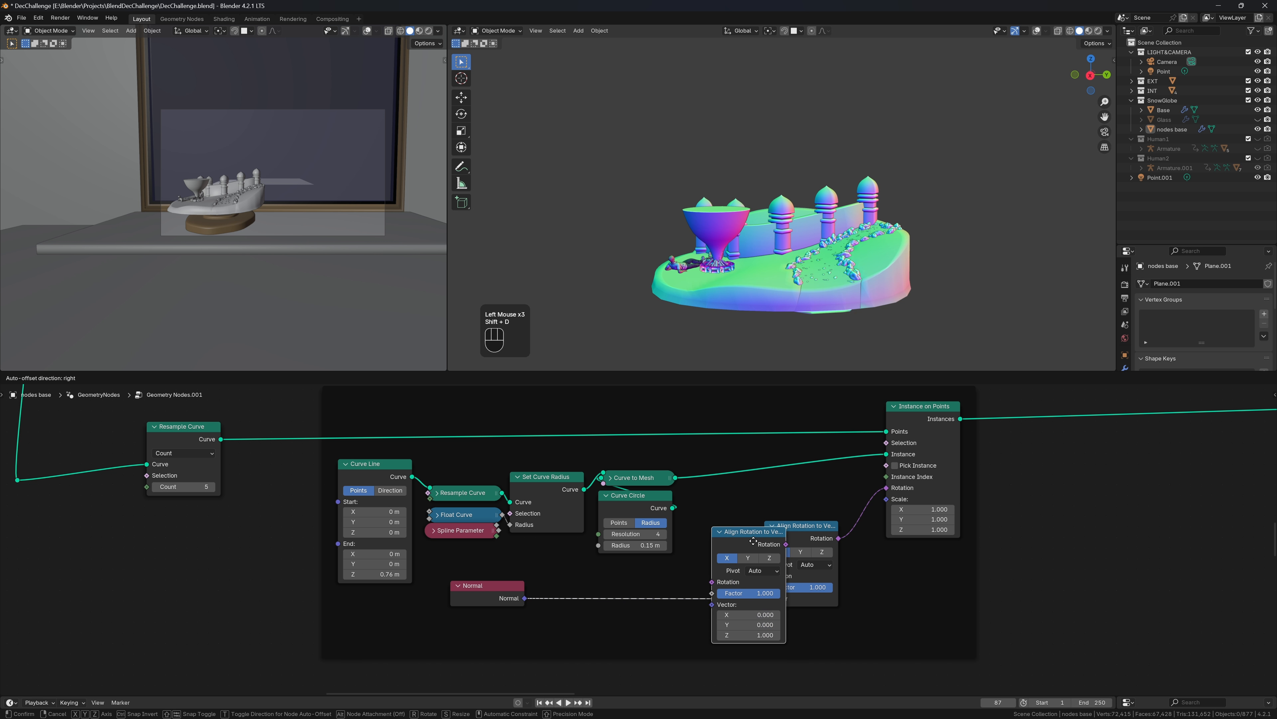
{"action": "left_click", "coordinate": [709, 564]}
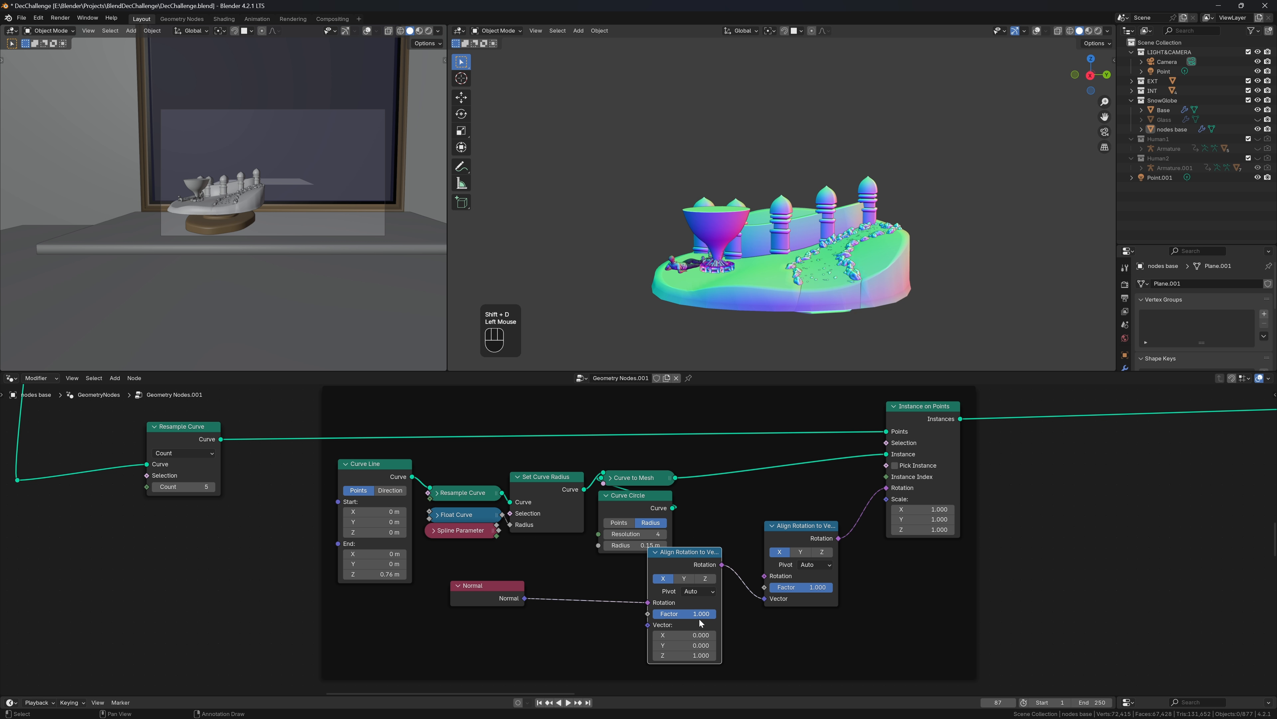
{"action": "left_click", "coordinate": [689, 580]}
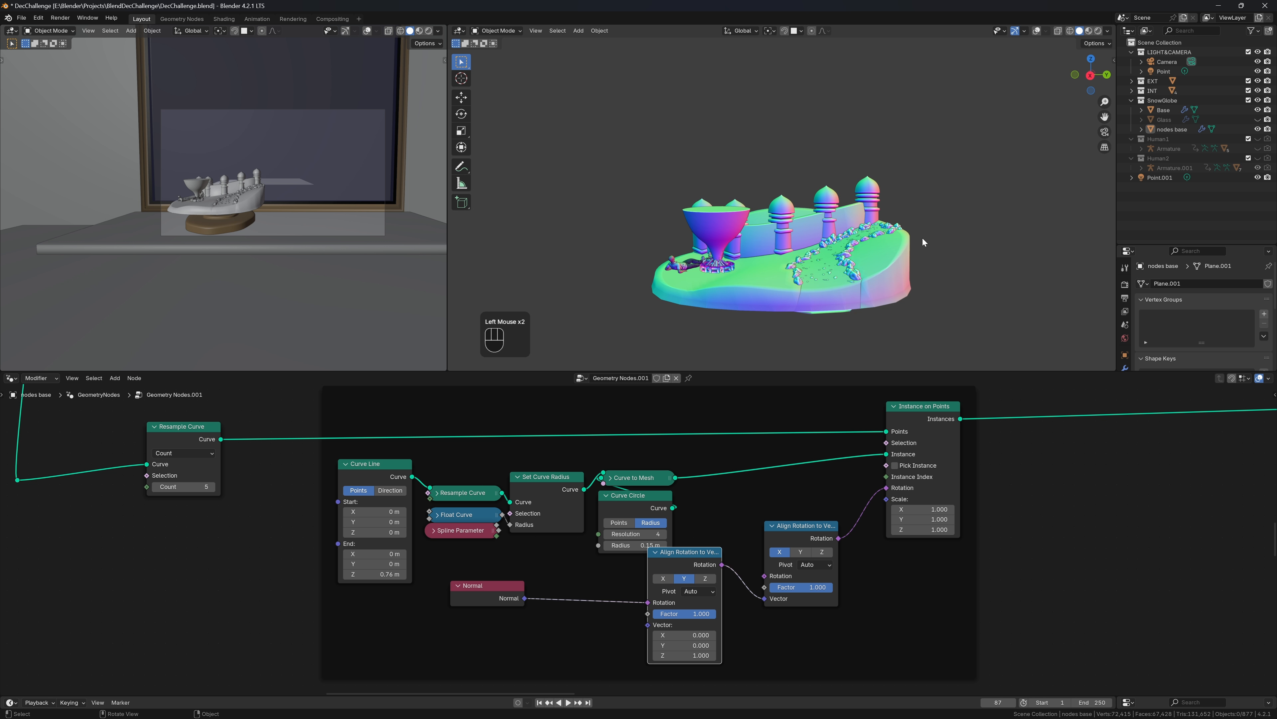
{"action": "middle_click_drag", "start_coordinate": [924, 242], "coordinate": [984, 342]}
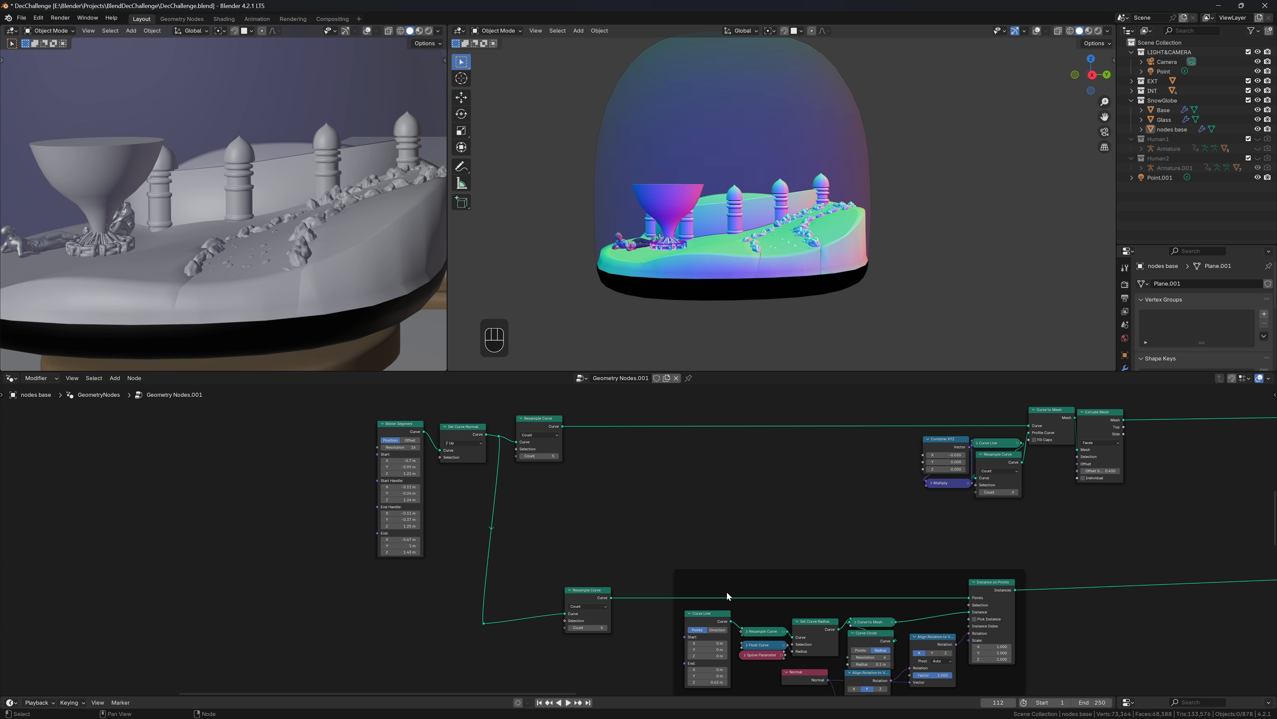
Raise Curve Line's End Z to 0.86 m
{"action": "middle_click_drag", "start_coordinate": [728, 596], "coordinate": [724, 528]}
{"action": "scroll", "coordinate": [725, 528], "scroll_direction": "up", "scroll_amount": 2}
{"action": "scroll", "coordinate": [733, 583], "scroll_direction": "down", "scroll_amount": 2}
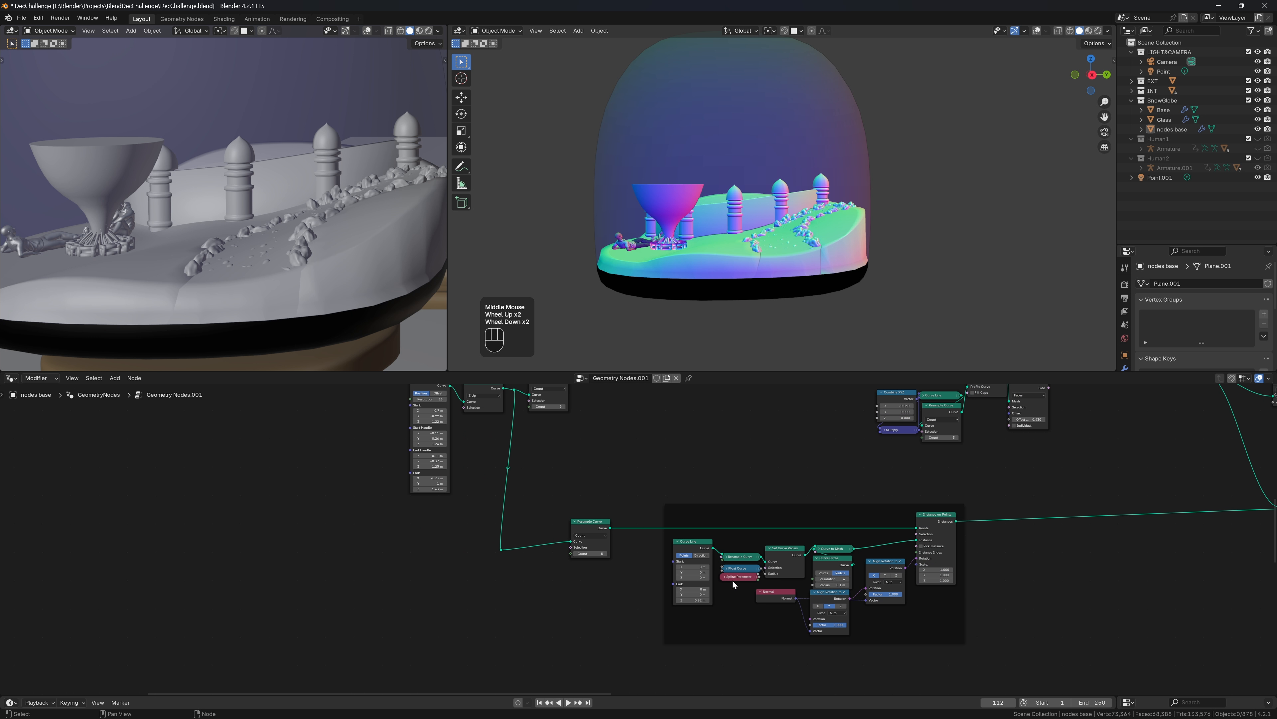
{"action": "scroll", "coordinate": [733, 579], "scroll_direction": "up", "scroll_amount": 2}
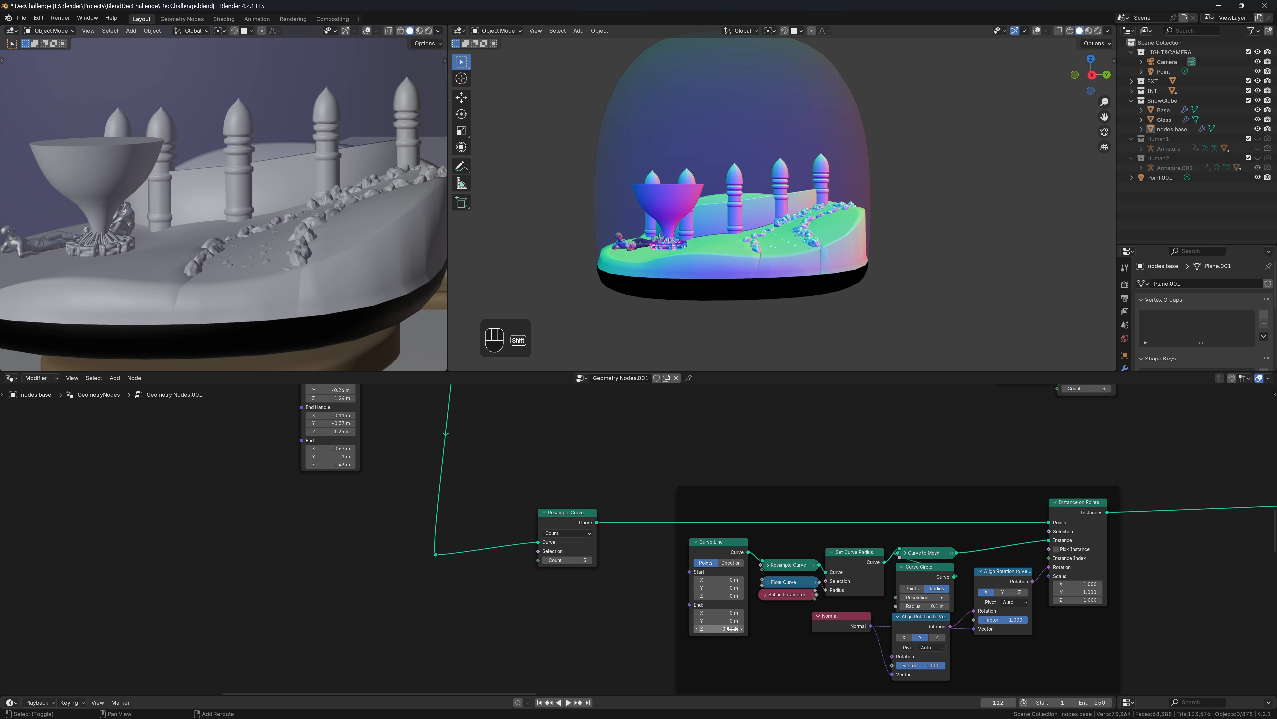
{"action": "left_click_drag", "start_coordinate": [732, 628], "coordinate": [724, 637], "text": "shift"}
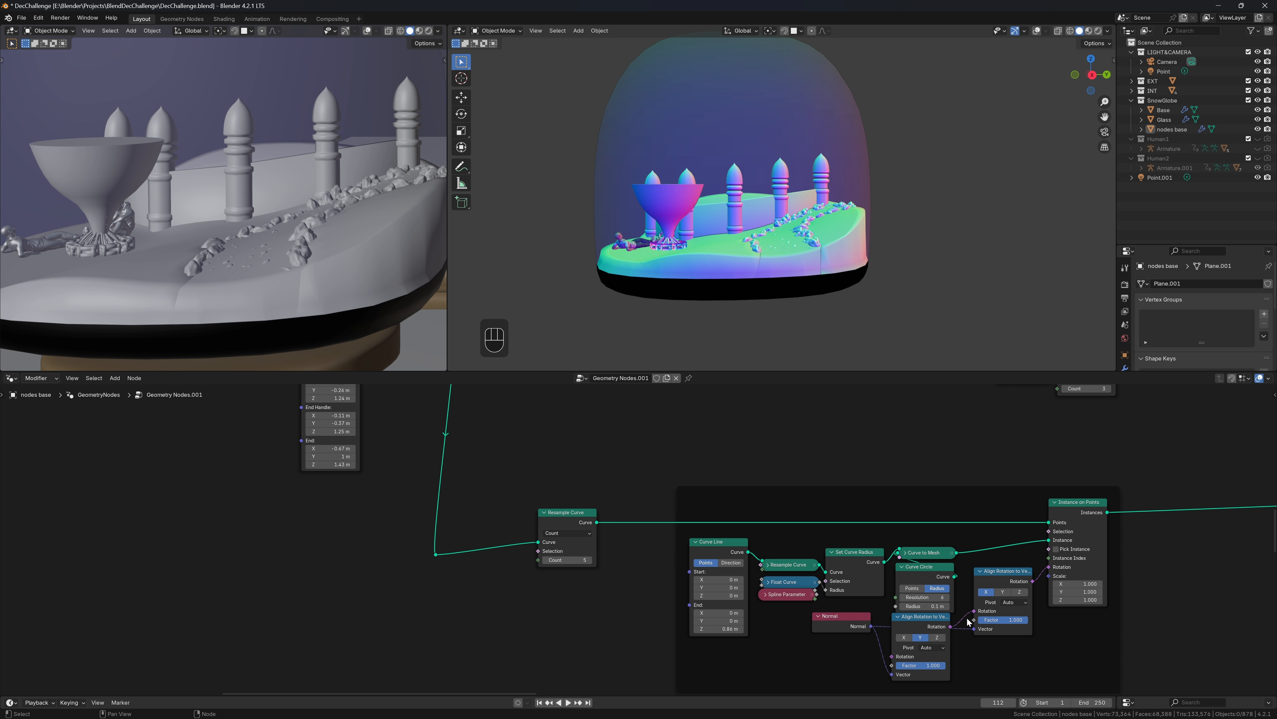
Set the pillar Curve Circle radius to 0.15 m, then change it to 0.125 m
{"action": "left_click", "coordinate": [923, 605]}
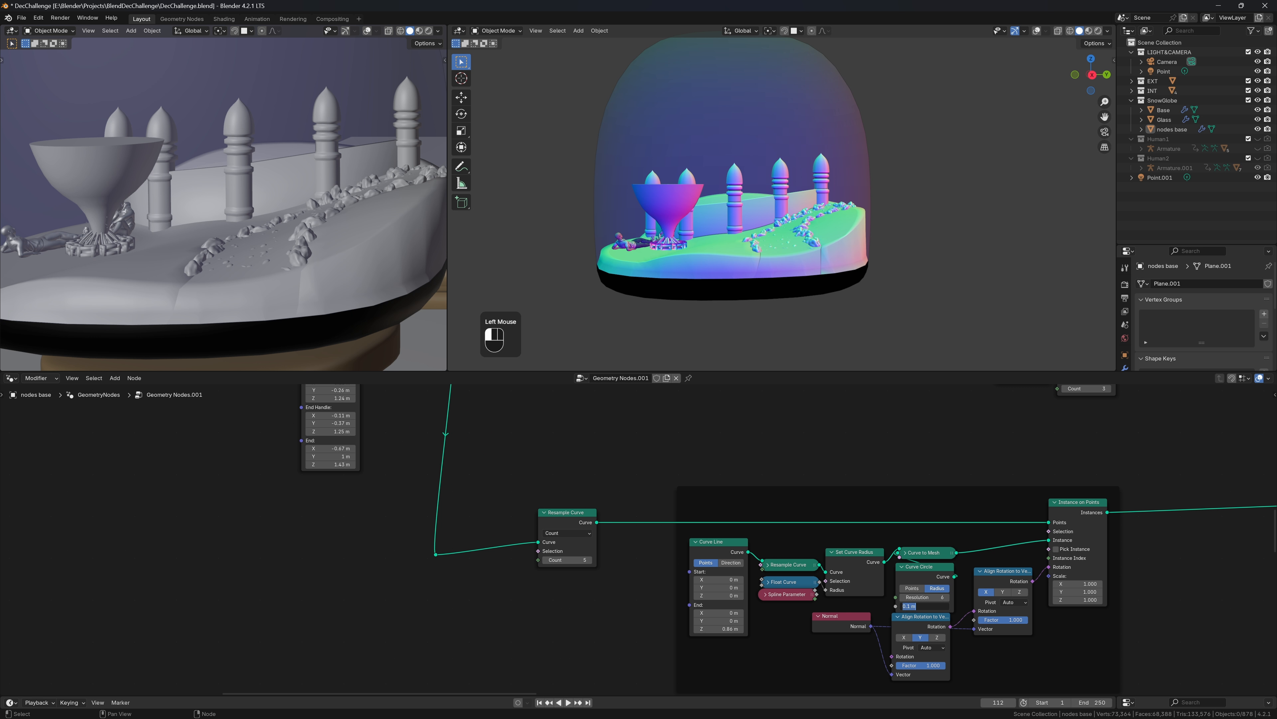
{"action": "type", "text": ".15"}
{"action": "key", "text": "Return"}
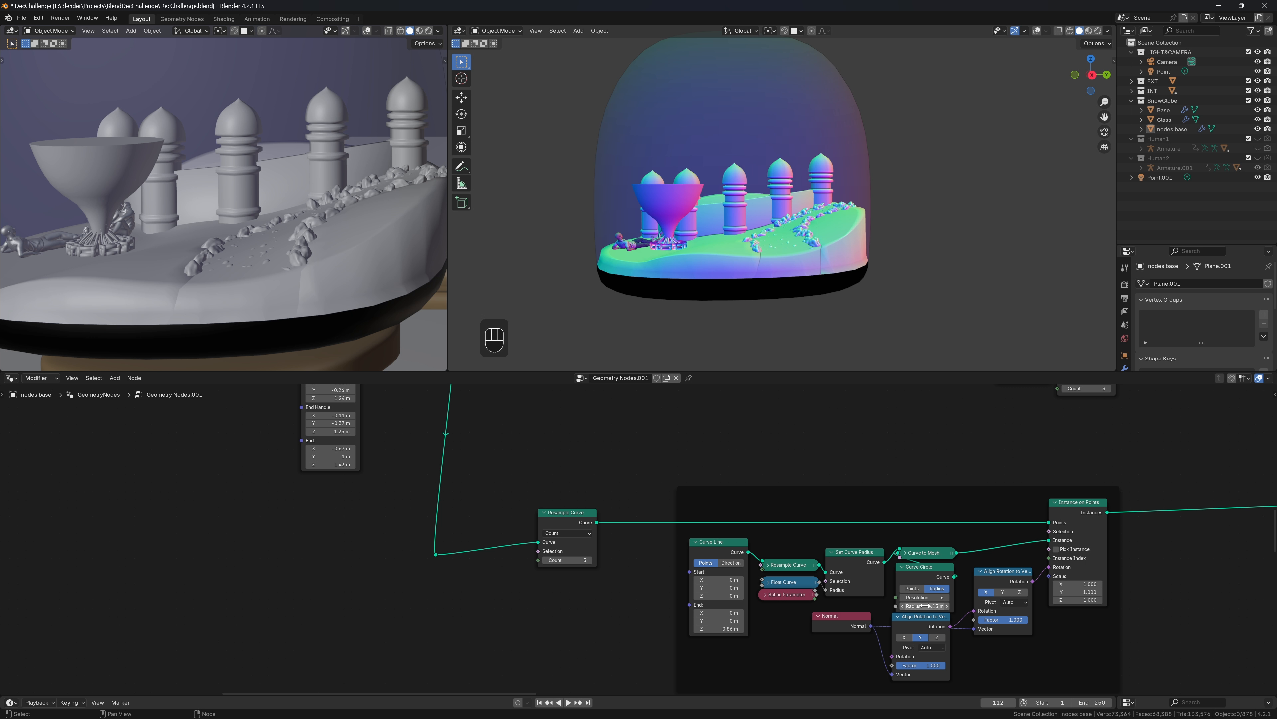
{"action": "left_click", "coordinate": [924, 606]}
{"action": "key", "text": "Return"}
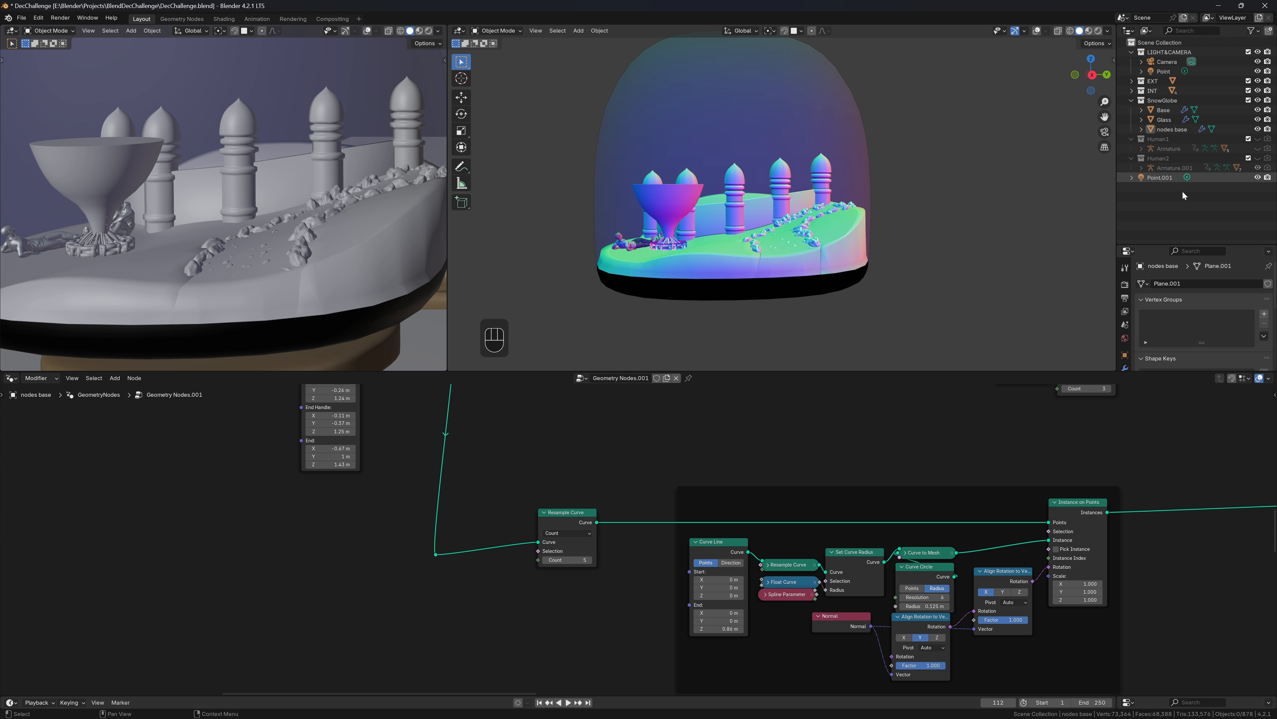
Raise Extrude Mesh Offset Scale to 0.530, check the taller wall, and select the wall nodes
{"action": "middle_click_drag", "start_coordinate": [1061, 533], "coordinate": [907, 389]}
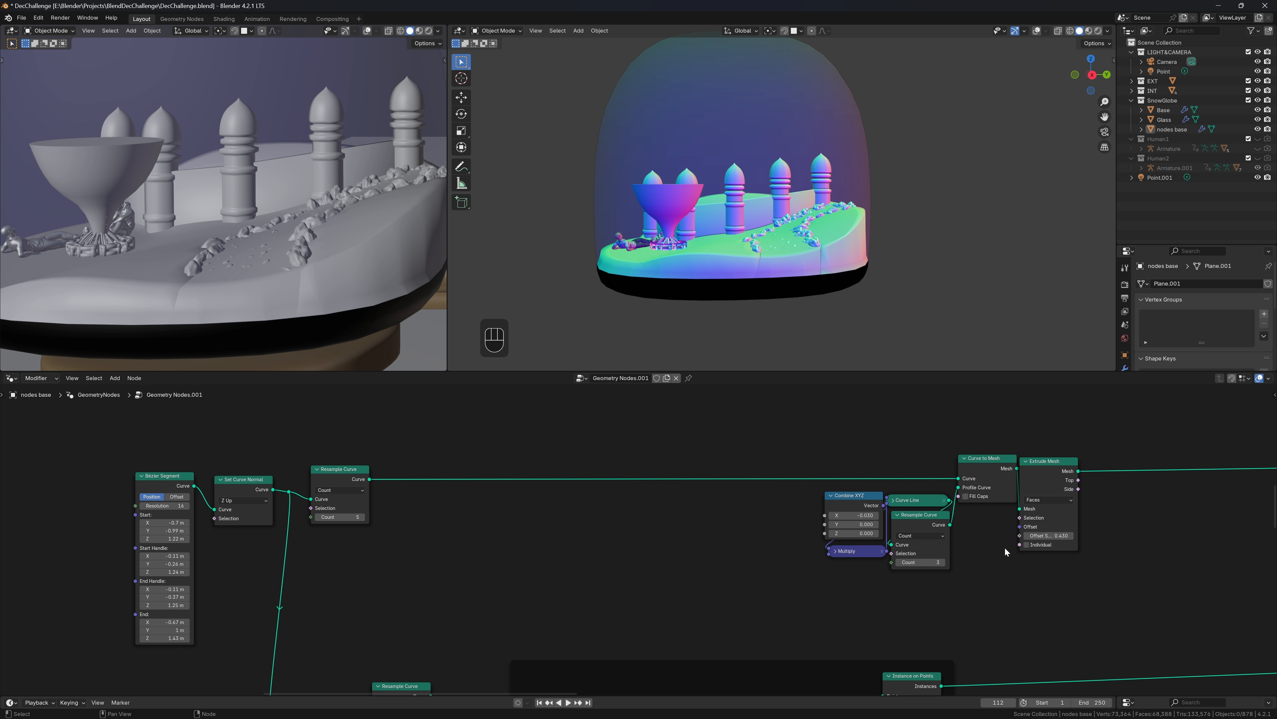
{"action": "left_click_drag", "start_coordinate": [1047, 536], "coordinate": [1057, 537], "text": "shift"}
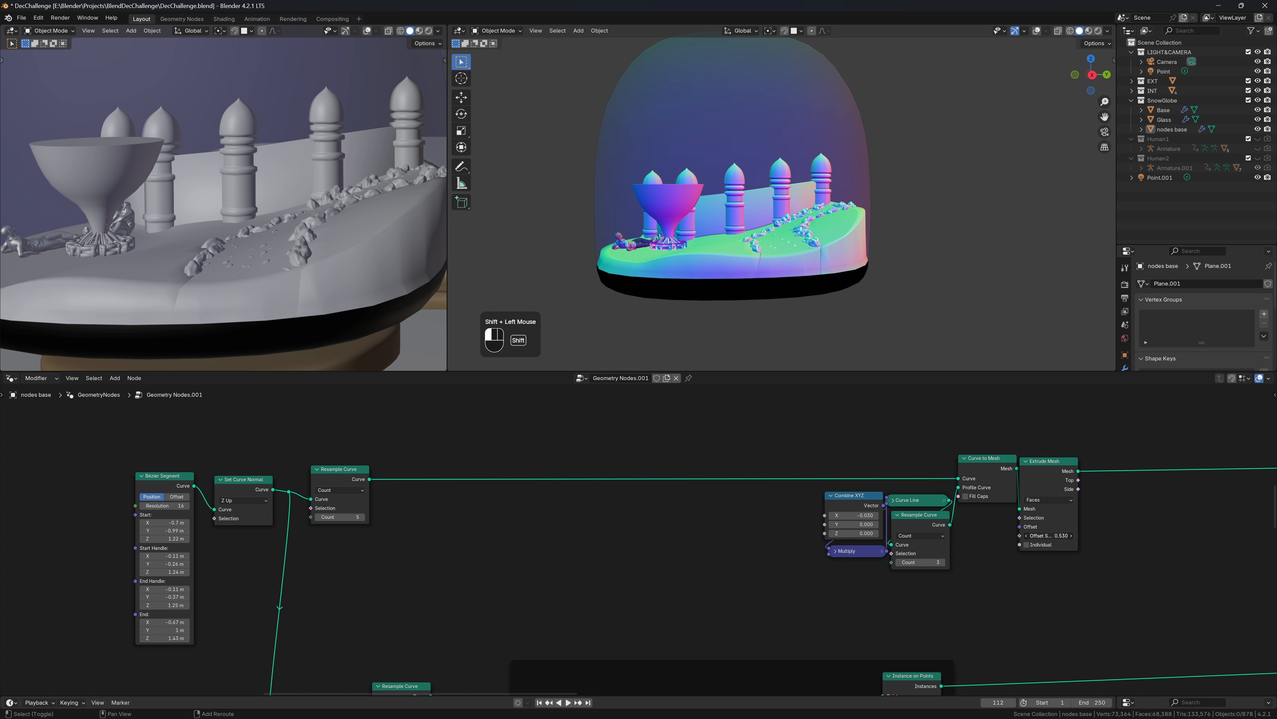
{"action": "middle_click_drag", "start_coordinate": [991, 265], "coordinate": [1062, 250]}
{"action": "scroll", "coordinate": [1050, 251], "scroll_direction": "down", "scroll_amount": 2}
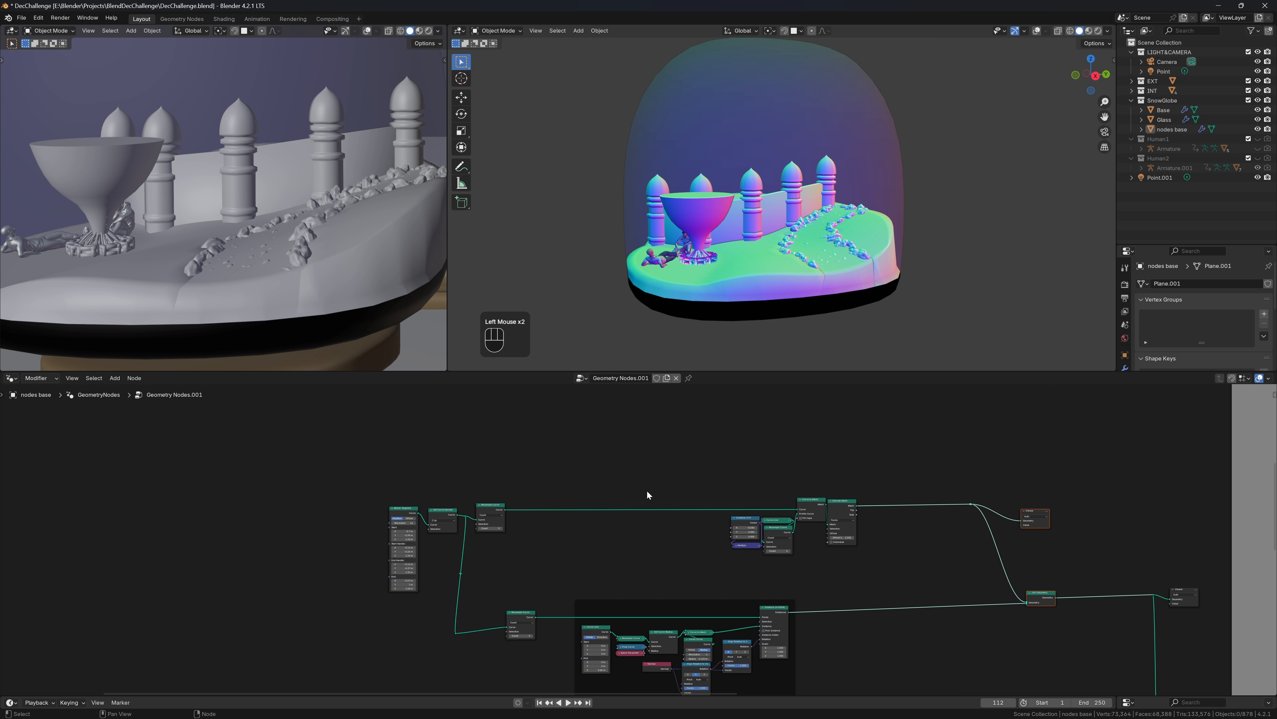
{"action": "scroll", "coordinate": [647, 490], "scroll_direction": "up", "scroll_amount": 3}
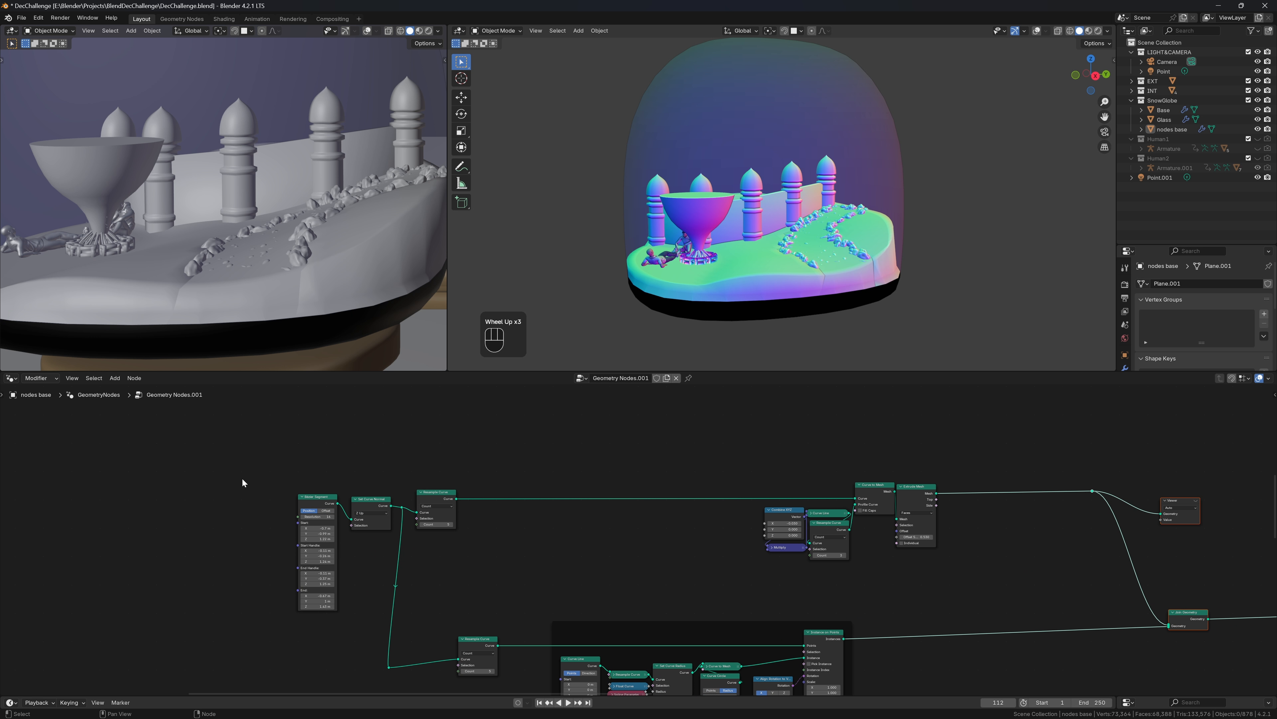
{"action": "left_click_drag", "start_coordinate": [671, 451], "coordinate": [963, 569]}
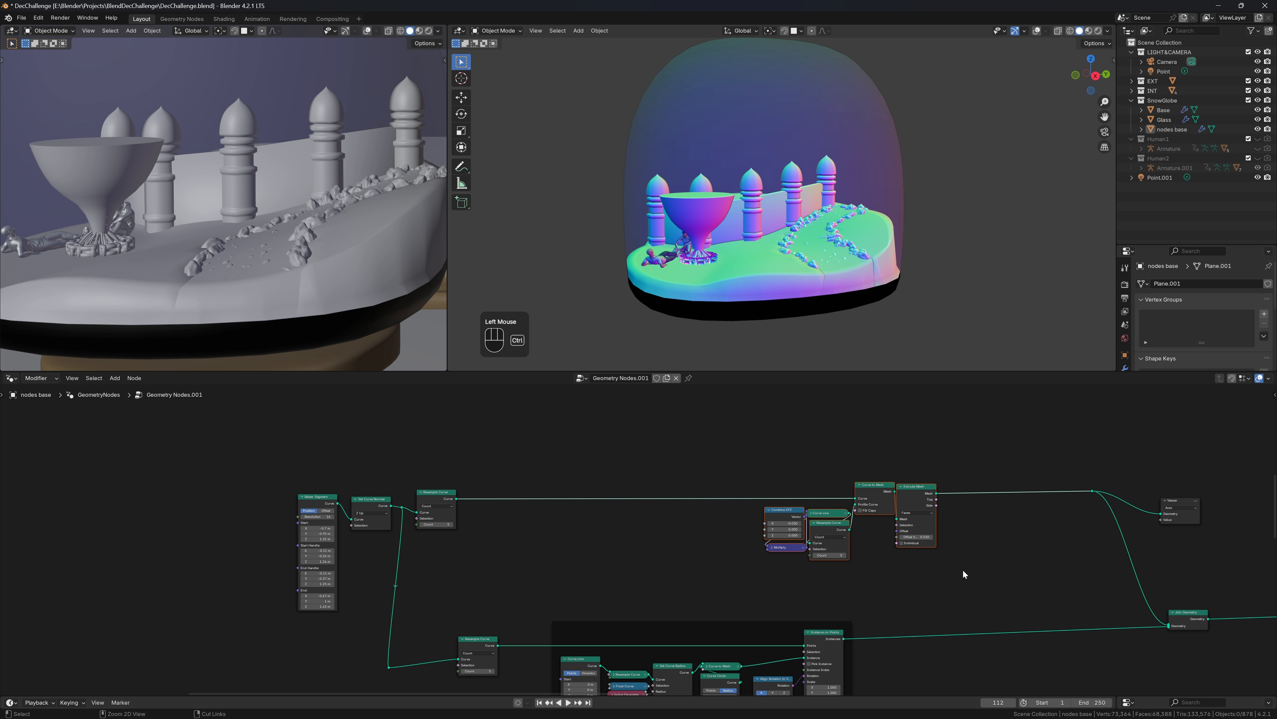
Wrap the selected wall nodes in a frame labelled 'wall'
{"action": "key", "text": "ctrl+j"}
{"action": "key", "text": "F2"}
{"action": "type", "text": "wall"}
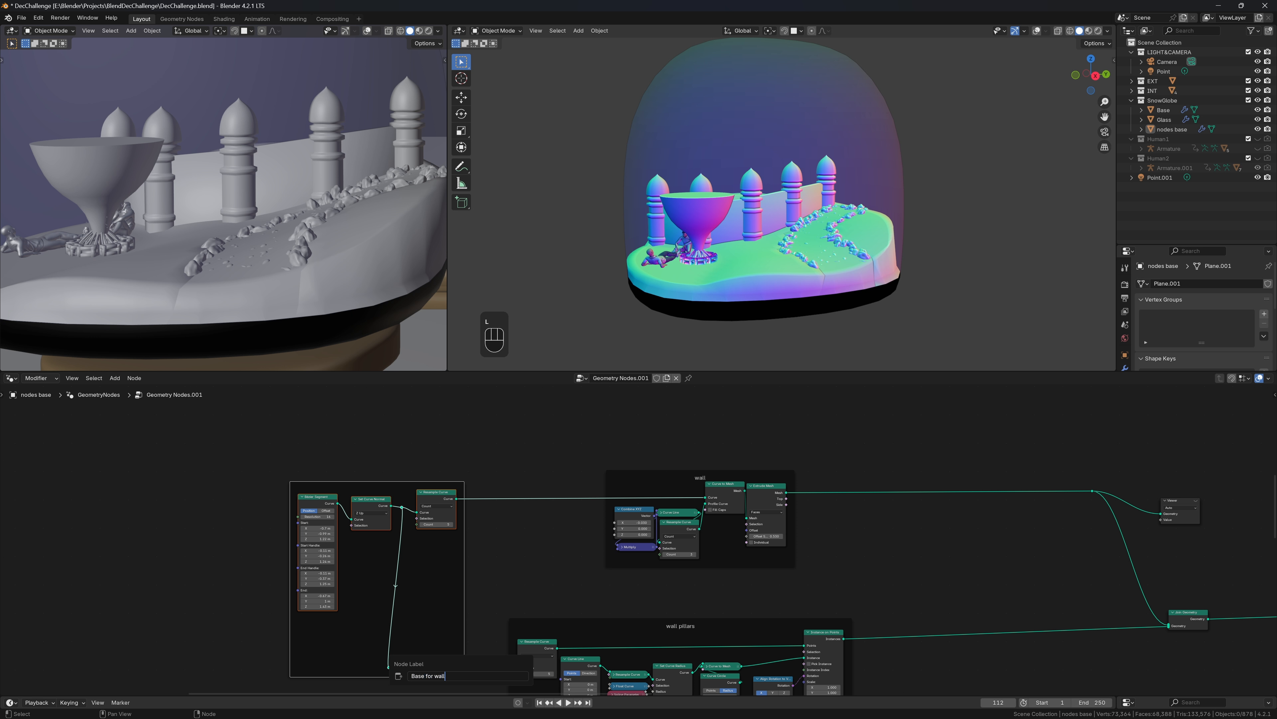
Relabel the curve frame 'Spline for wall' and save the file
{"action": "key", "text": "ctrl+a"}
{"action": "type", "text": "Spline for wall"}
{"action": "key", "text": "Return"}
{"action": "key", "text": "ctrl+s"}
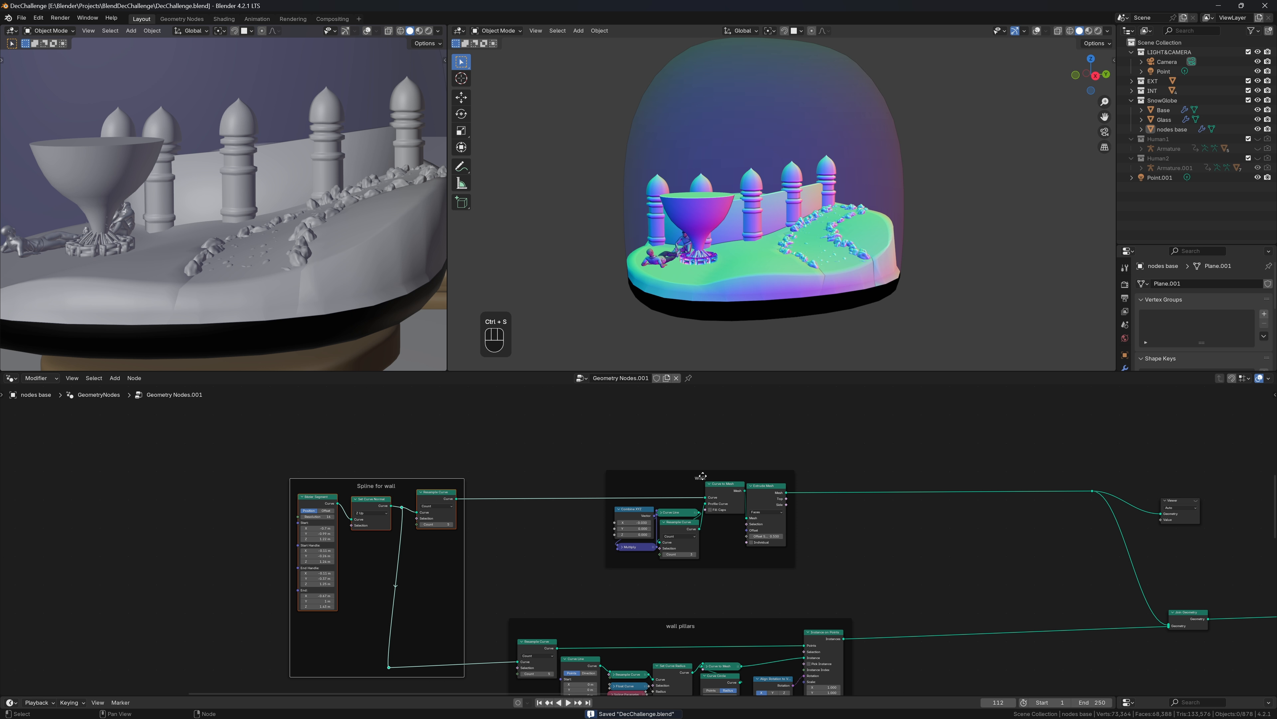
{"action": "left_click_drag", "start_coordinate": [702, 475], "coordinate": [597, 475]}
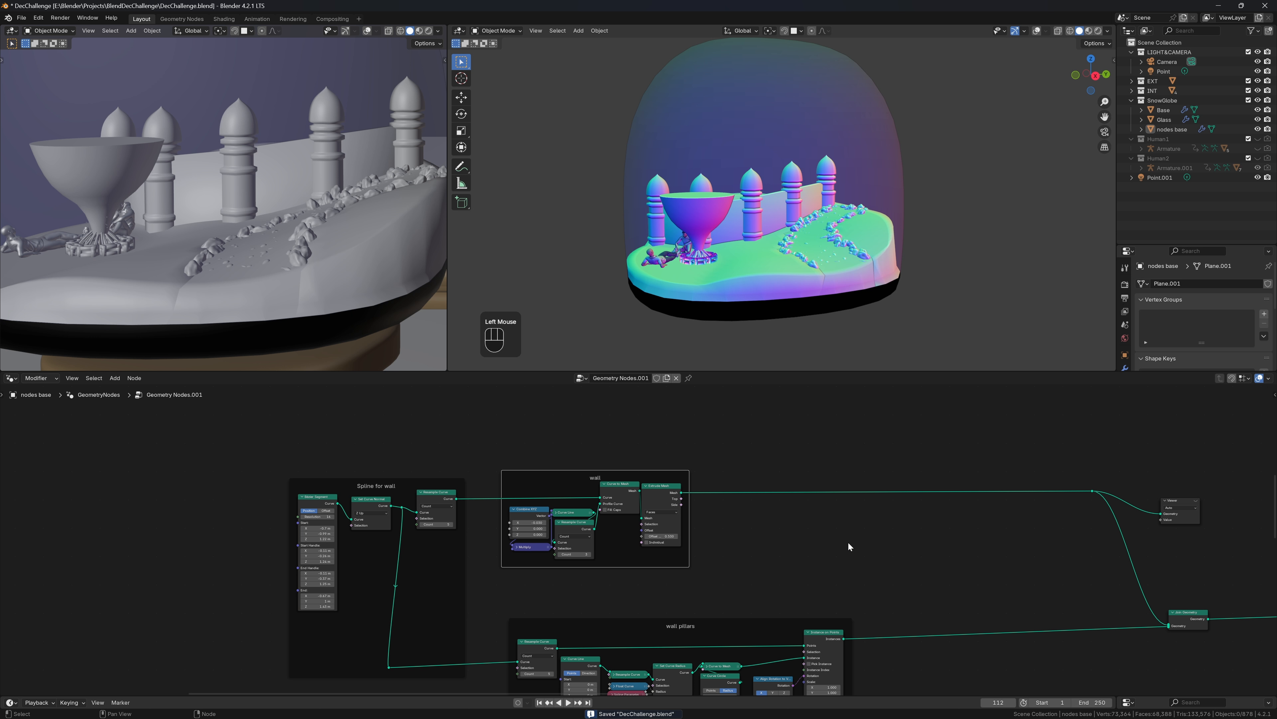
Nudge Set Curve Normal left and orbit to a top-down view of the snow globe
{"action": "middle_click_drag", "start_coordinate": [849, 546], "coordinate": [891, 523]}
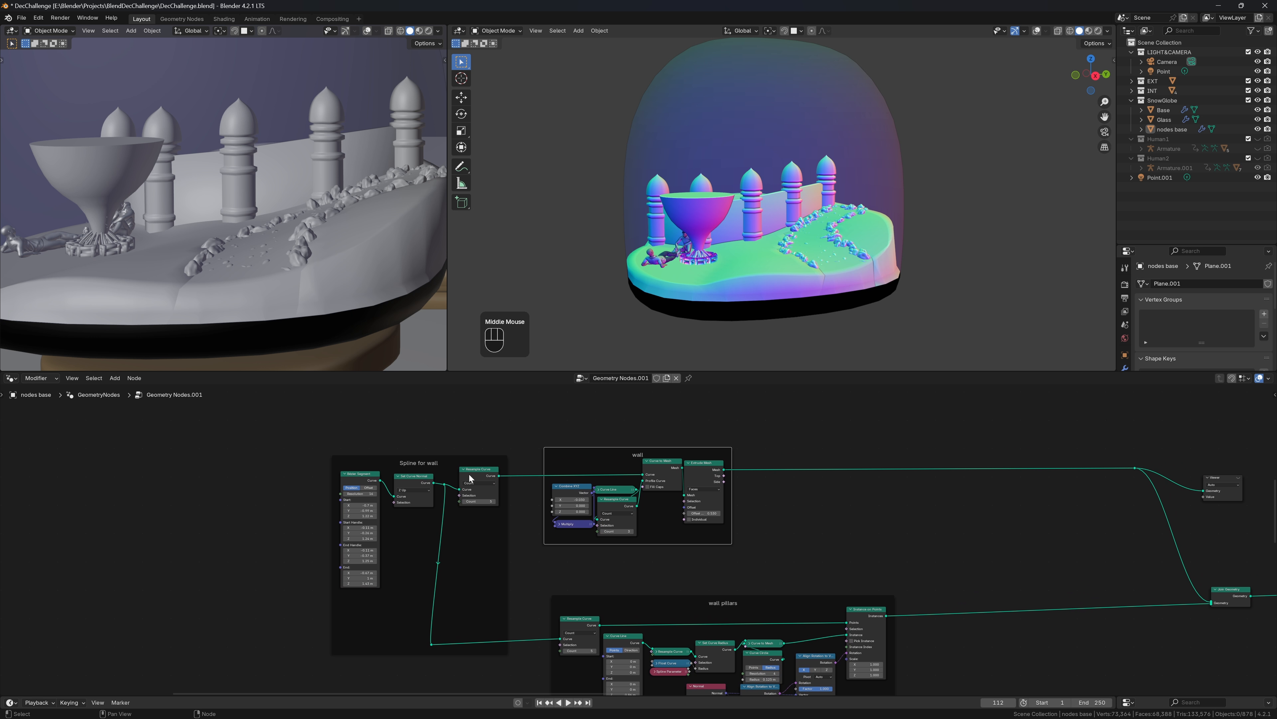
{"action": "left_click_drag", "start_coordinate": [423, 481], "coordinate": [411, 480]}
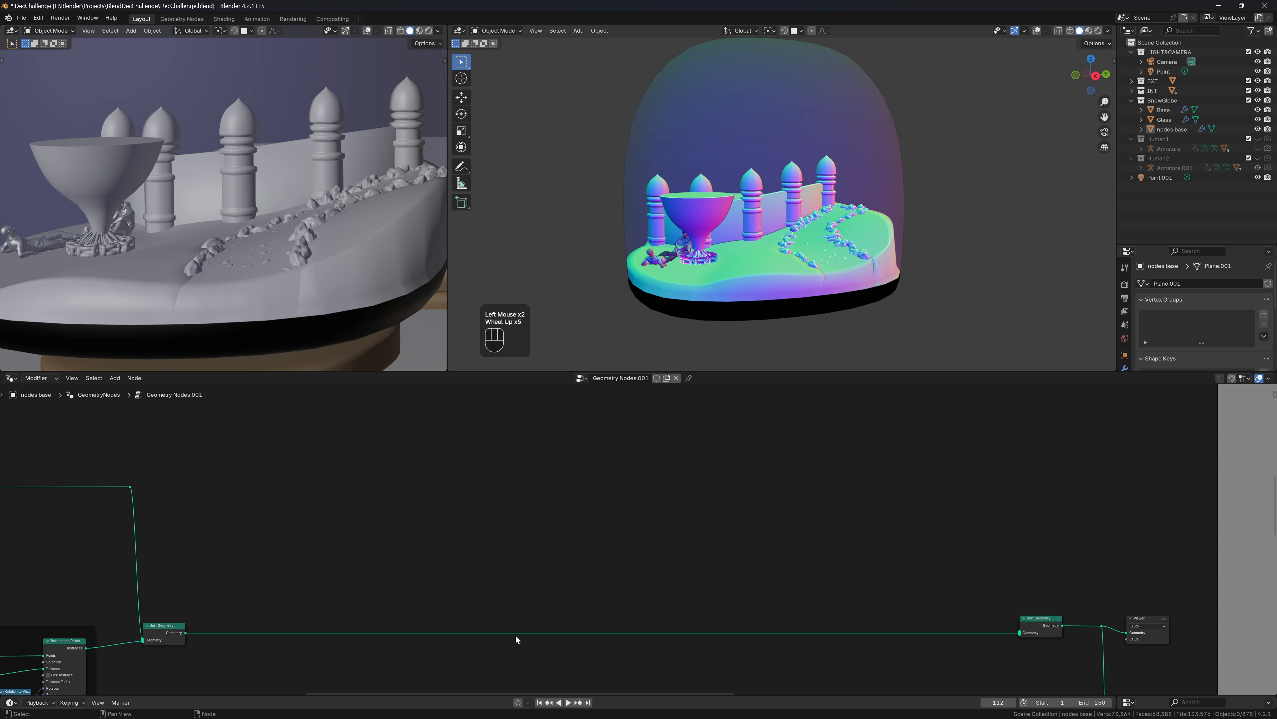
{"action": "middle_click_drag", "start_coordinate": [862, 170], "coordinate": [935, 190]}
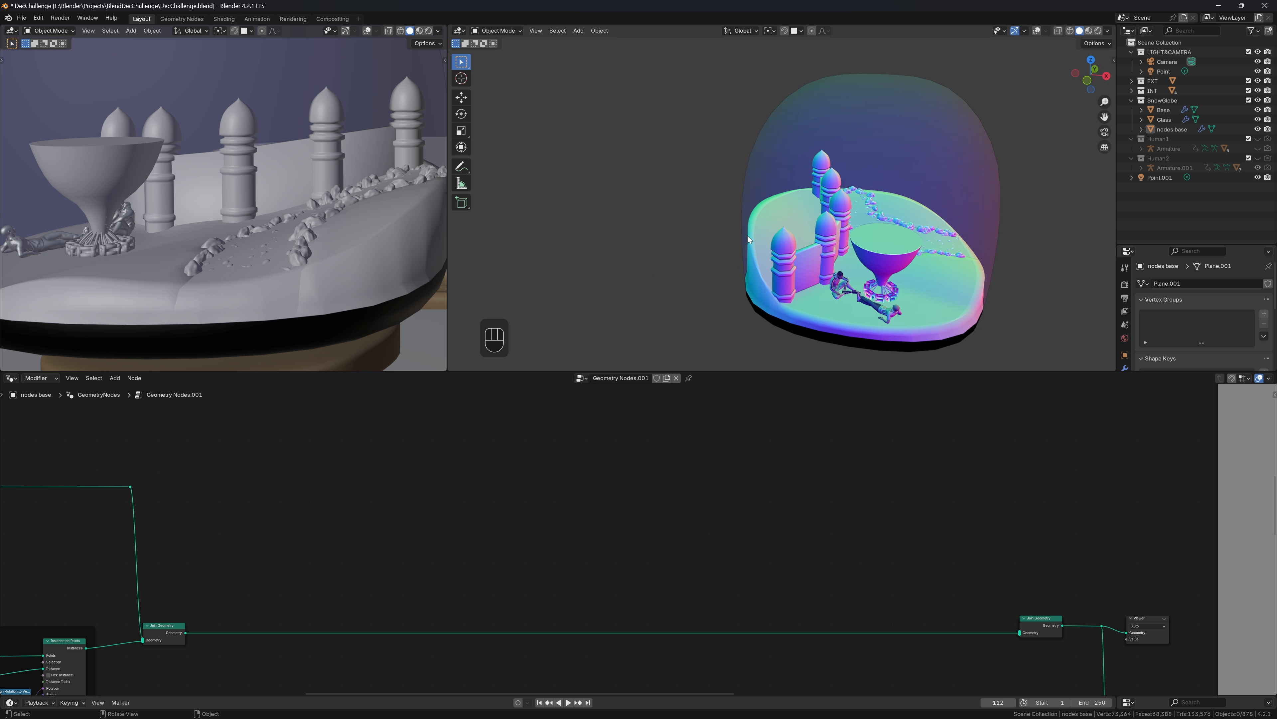
{"action": "scroll", "coordinate": [371, 549], "scroll_direction": "down", "scroll_amount": 8}
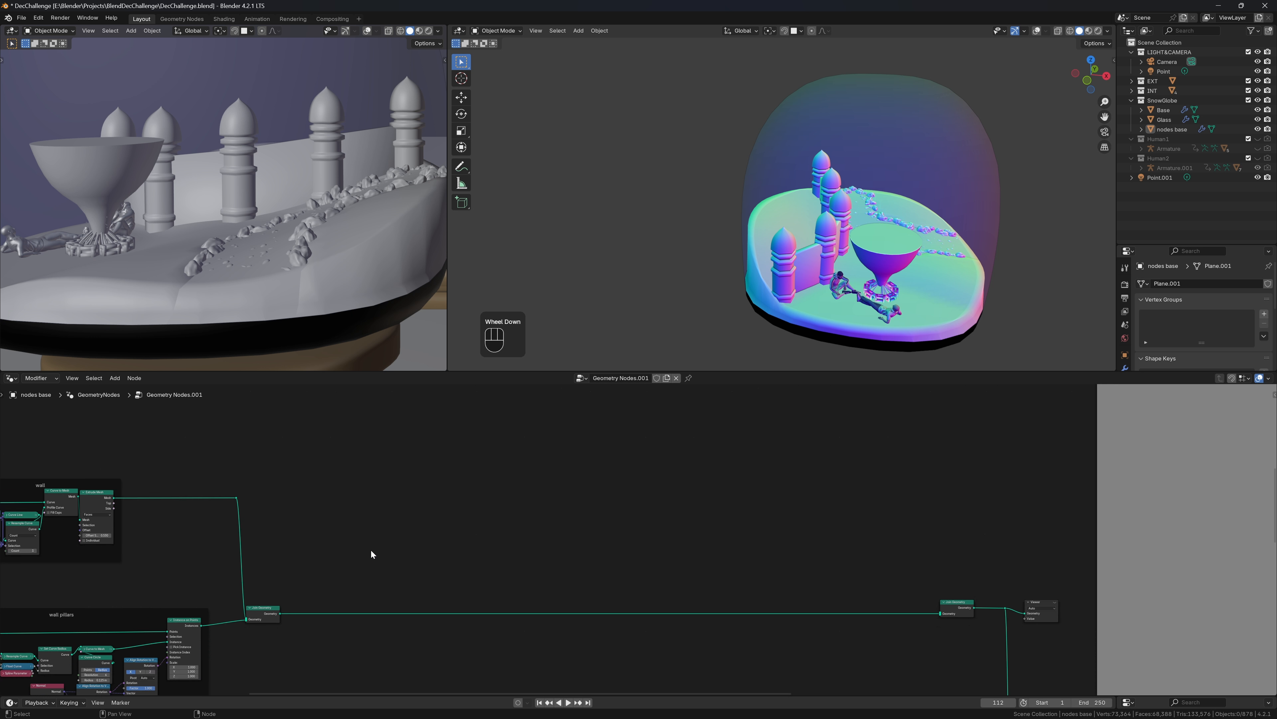
{"action": "scroll", "coordinate": [124, 543], "scroll_direction": "up", "scroll_amount": 2}
{"action": "middle_click_drag", "start_coordinate": [124, 543], "coordinate": [212, 541]}
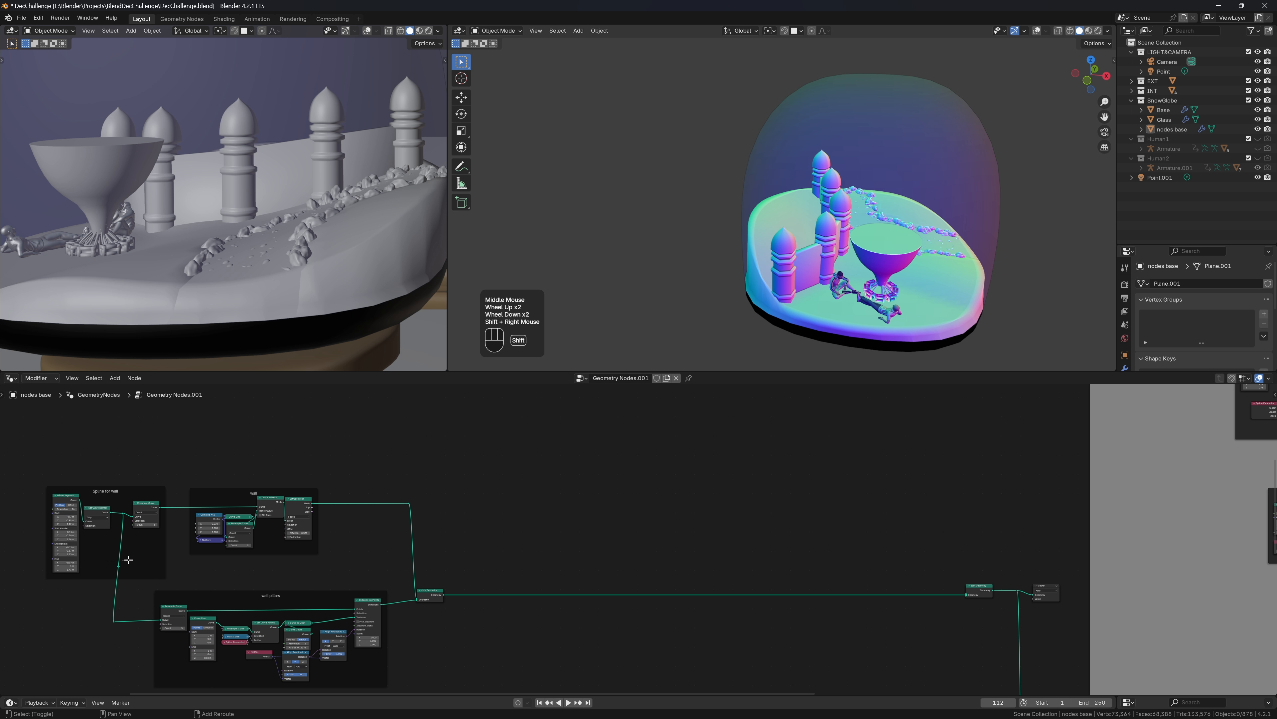
Add a reroute on the spline wire and pull a link from it to search for a node
{"action": "right_click_drag", "start_coordinate": [116, 563], "coordinate": [120, 560], "text": "shift"}
{"action": "left_click_drag", "start_coordinate": [119, 561], "coordinate": [198, 552]}
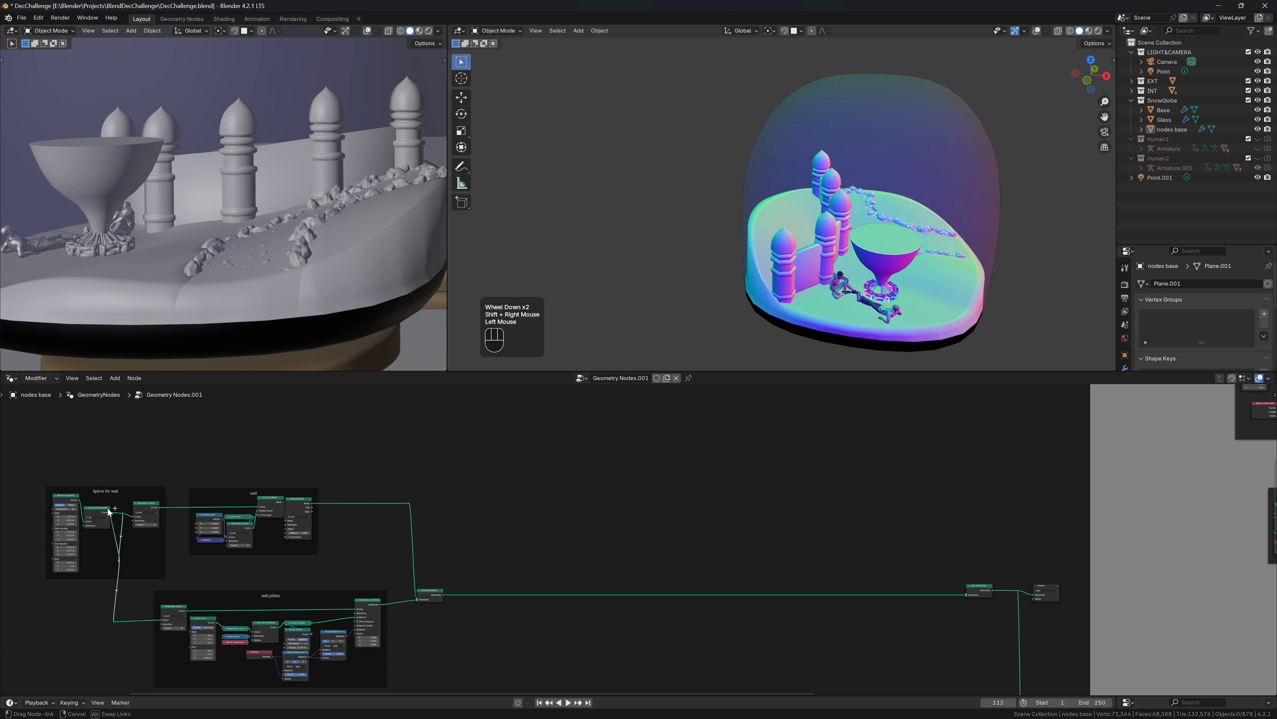
{"action": "key", "text": "Escape"}
{"action": "middle_click_drag", "start_coordinate": [143, 534], "coordinate": [416, 526]}
{"action": "scroll", "coordinate": [418, 527], "scroll_direction": "up", "scroll_amount": 2}
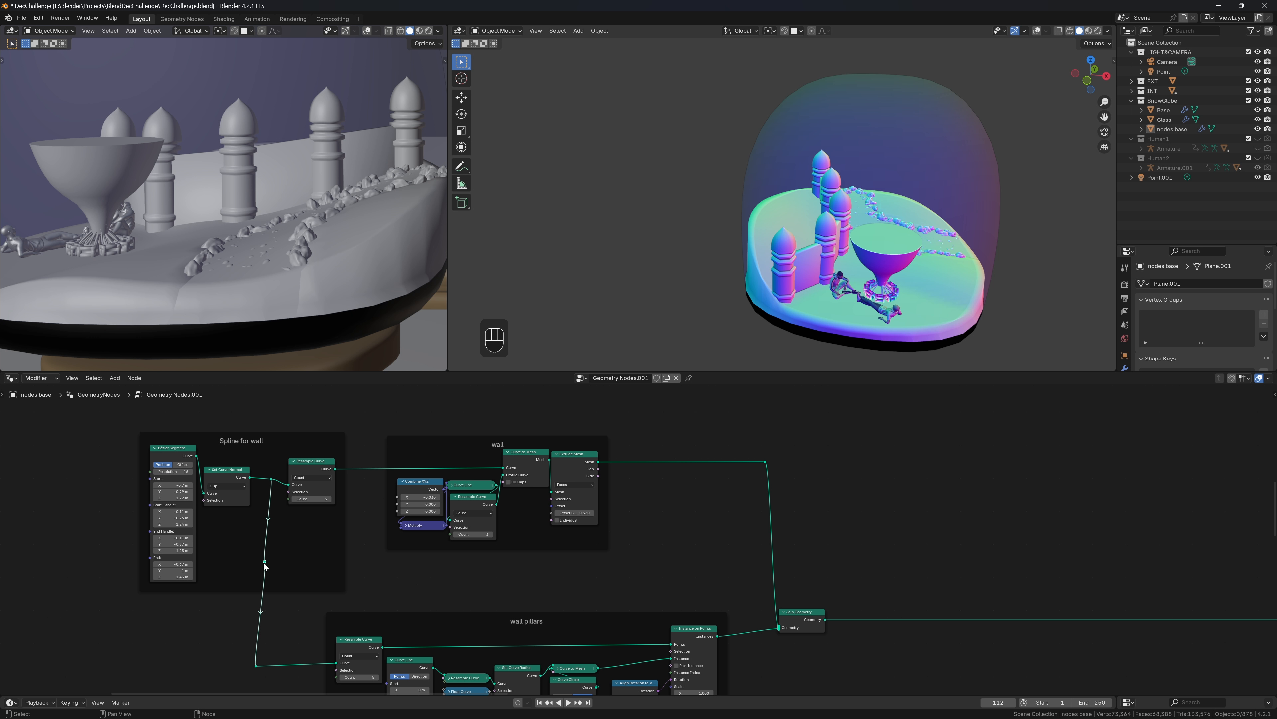
{"action": "mouse_move", "coordinate": [264, 562]}
{"action": "left_click_drag", "start_coordinate": [265, 563], "coordinate": [967, 558]}
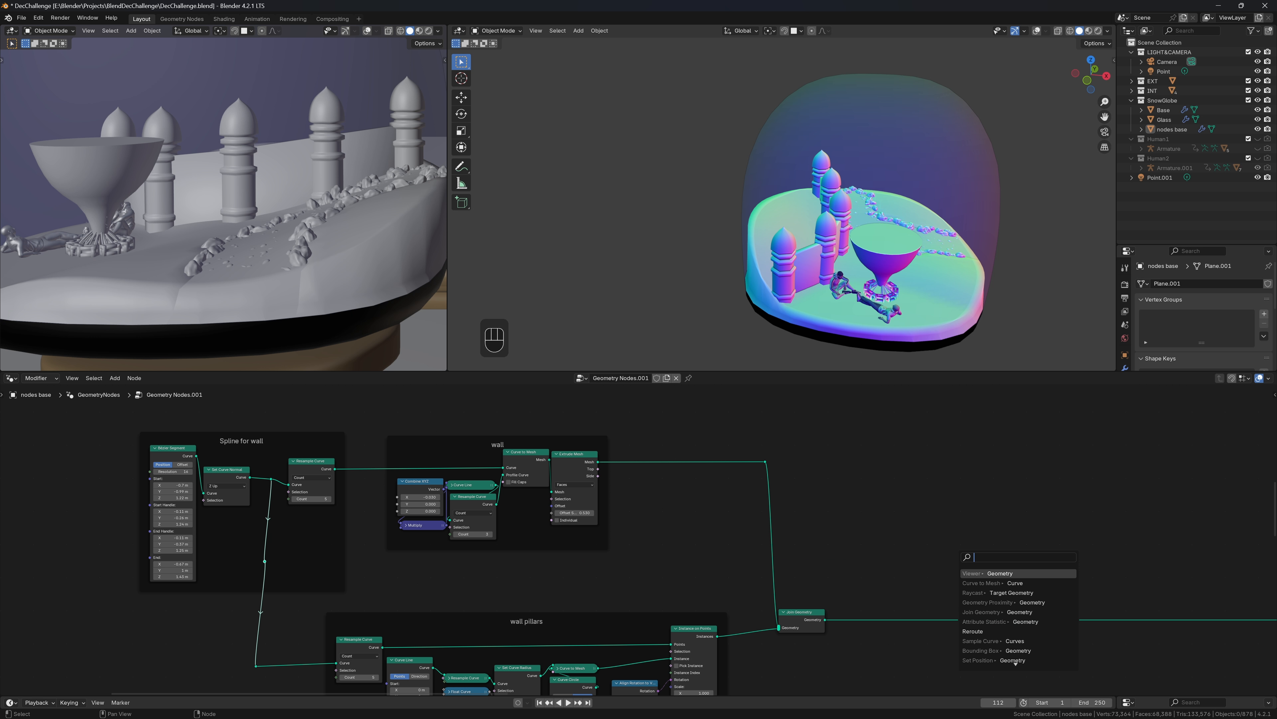
Add a Set Spline Cyclic node and link its geometry output toward Join Geometry
{"action": "type", "text": "set spl"}
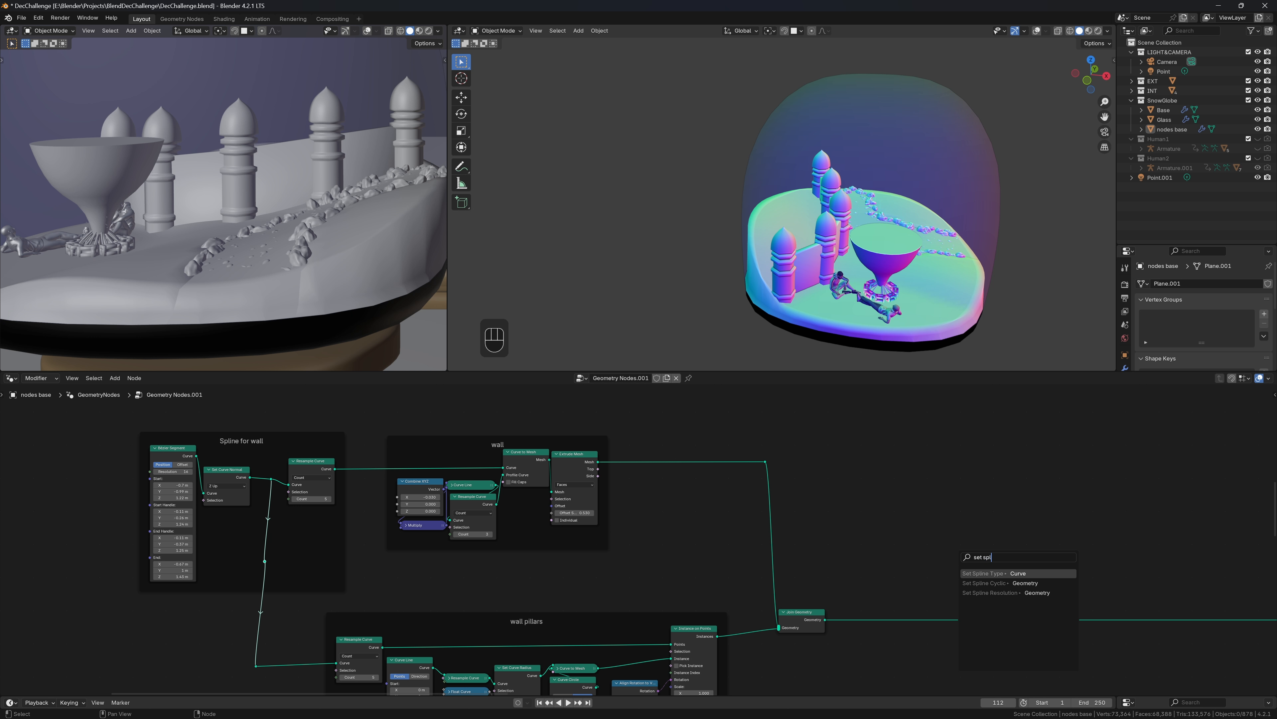
{"action": "type", "text": "in"}
{"action": "key", "text": "Down"}
{"action": "key", "text": "Return"}
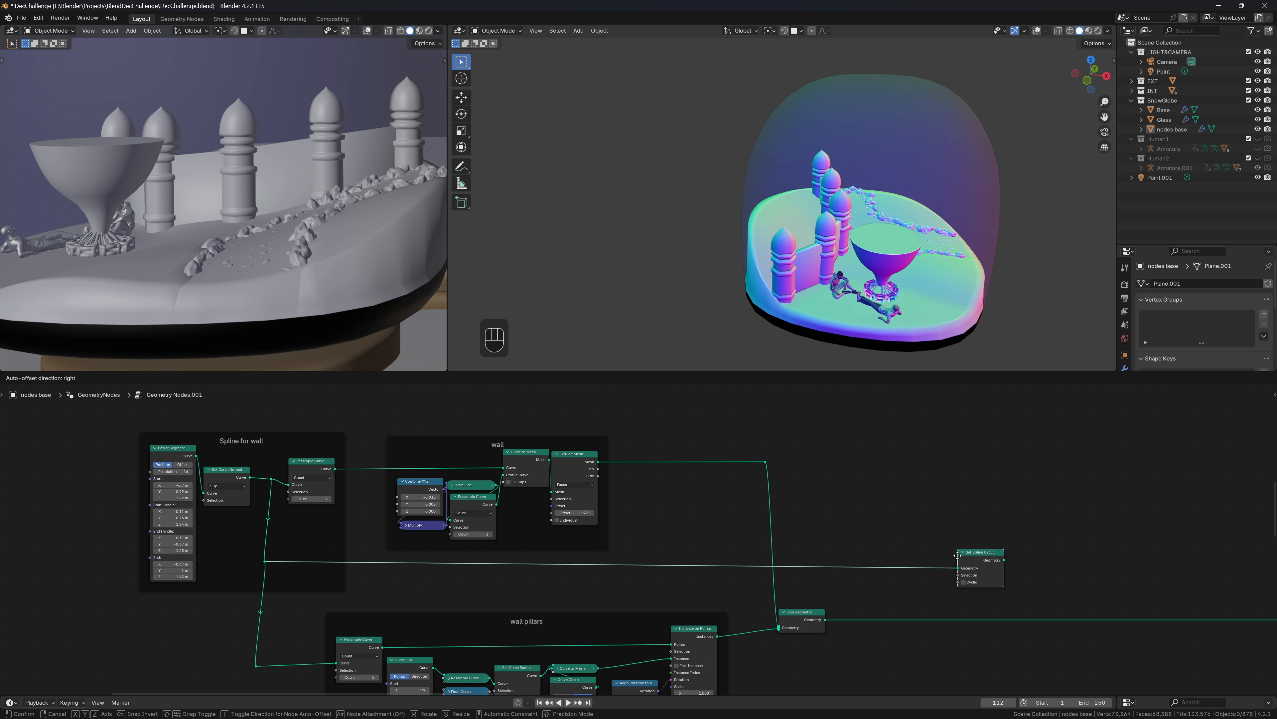
{"action": "left_click", "coordinate": [950, 528]}
{"action": "left_click_drag", "start_coordinate": [997, 533], "coordinate": [1161, 522]}
{"action": "middle_click_drag", "start_coordinate": [1118, 485], "coordinate": [794, 506]}
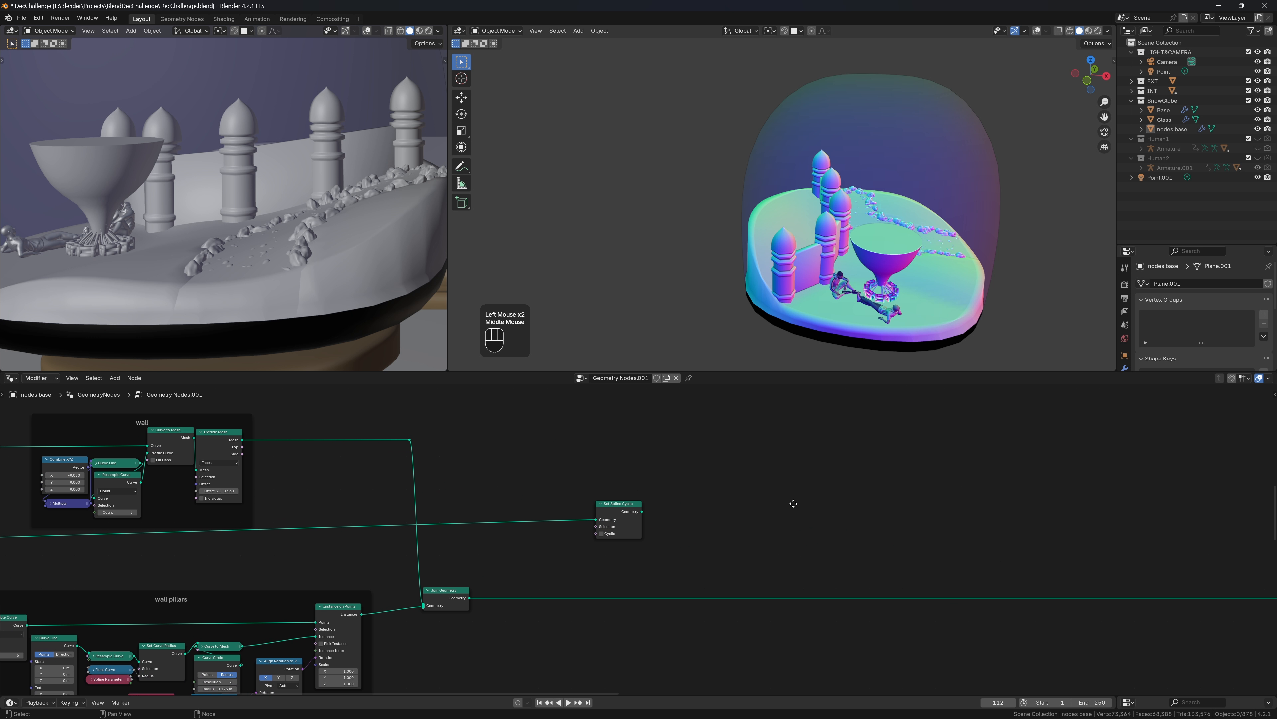
{"action": "scroll", "coordinate": [795, 502], "scroll_direction": "down", "scroll_amount": 2}
{"action": "left_click_drag", "start_coordinate": [639, 521], "coordinate": [1132, 579]}
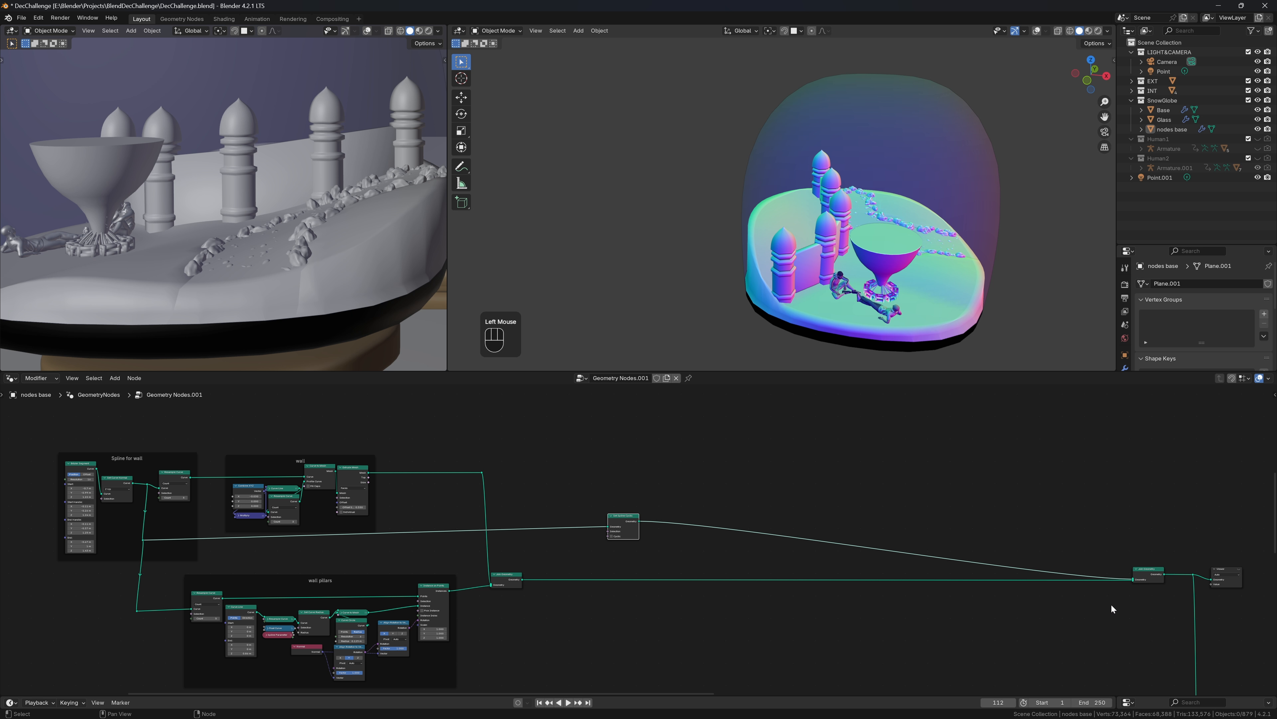
Turn Cyclic on in Set Spline Cyclic so the wall spline forms a closed loop
{"action": "middle_click_drag", "start_coordinate": [888, 265], "coordinate": [913, 277]}
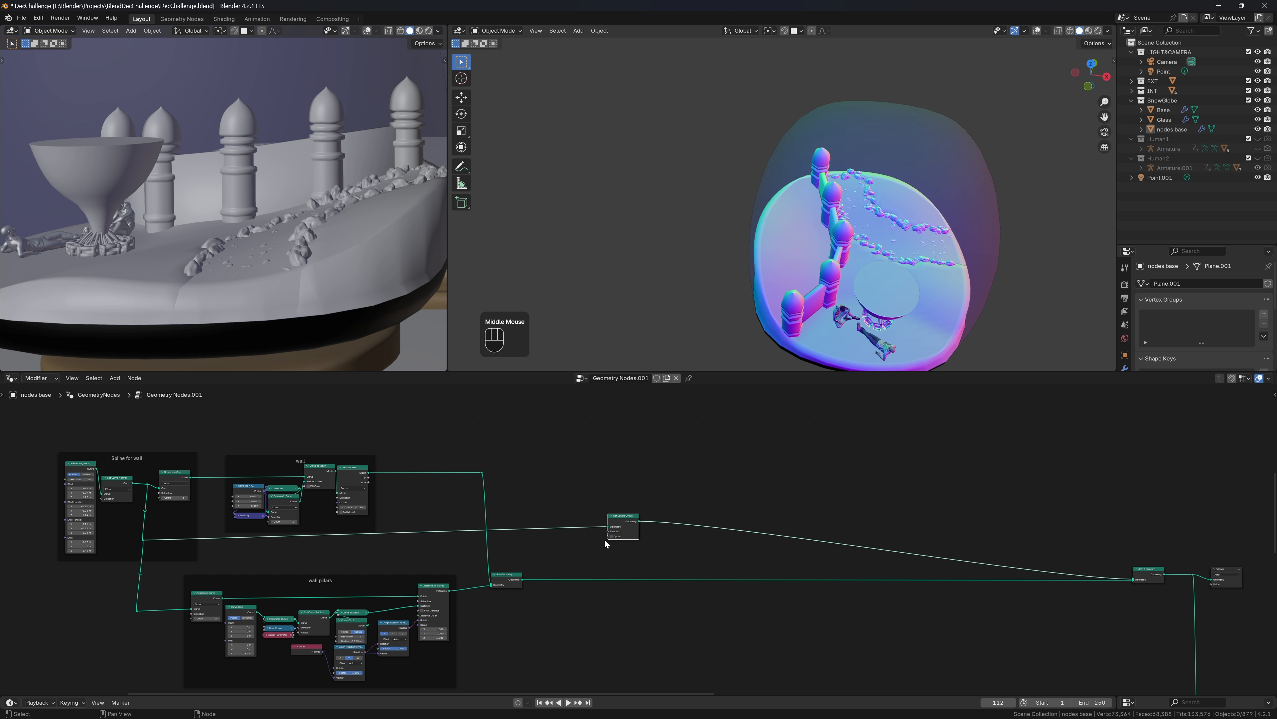
{"action": "scroll", "coordinate": [610, 541], "scroll_direction": "up", "scroll_amount": 2}
{"action": "scroll", "coordinate": [611, 541], "scroll_direction": "up", "scroll_amount": 3}
{"action": "left_click", "coordinate": [574, 531]}
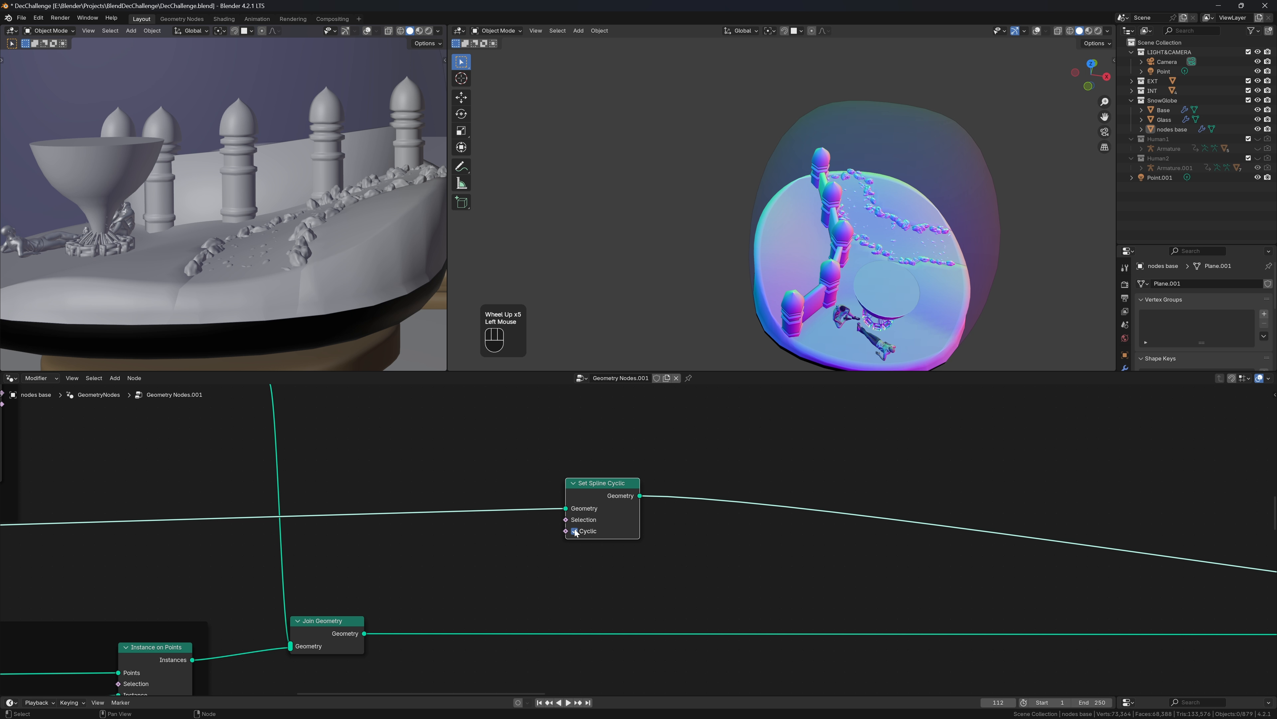
{"action": "left_click", "coordinate": [575, 531]}
{"action": "left_click", "coordinate": [574, 531]}
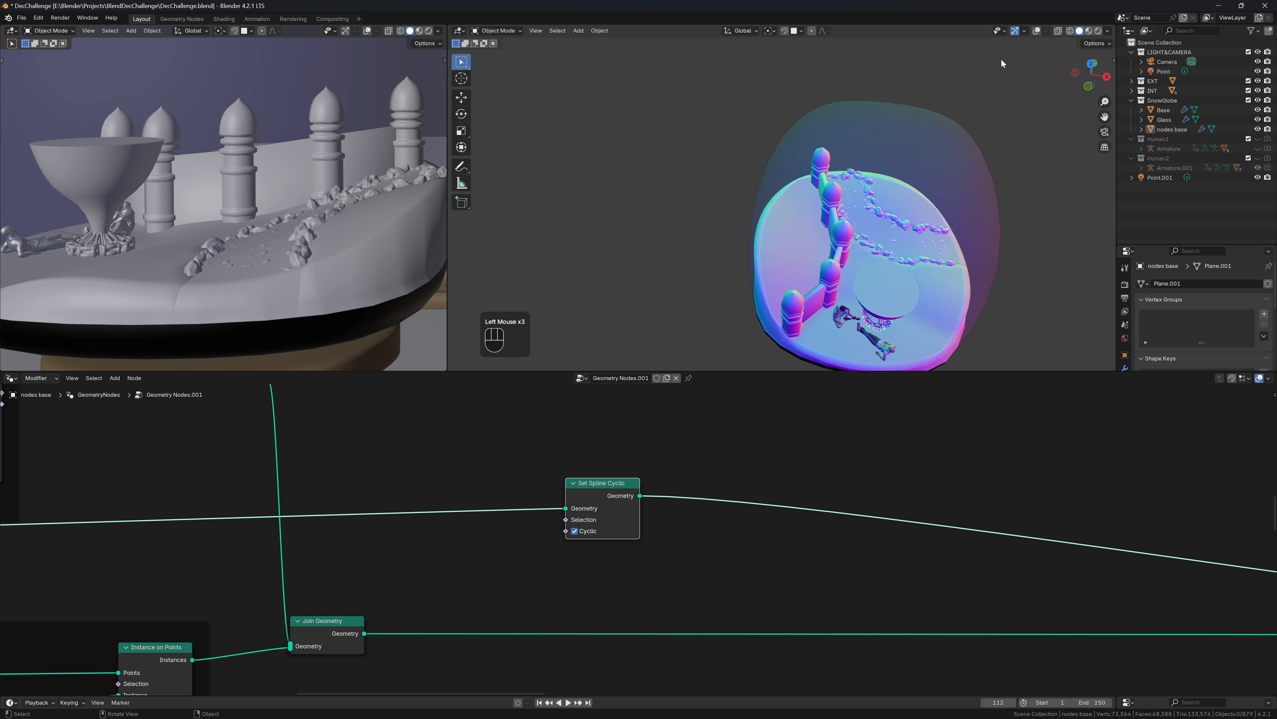
Enable viewport overlays, hide the Glass dome, and turn off the wireframe overlay
{"action": "left_click", "coordinate": [1037, 31]}
{"action": "middle_click_drag", "start_coordinate": [960, 212], "coordinate": [990, 184]}
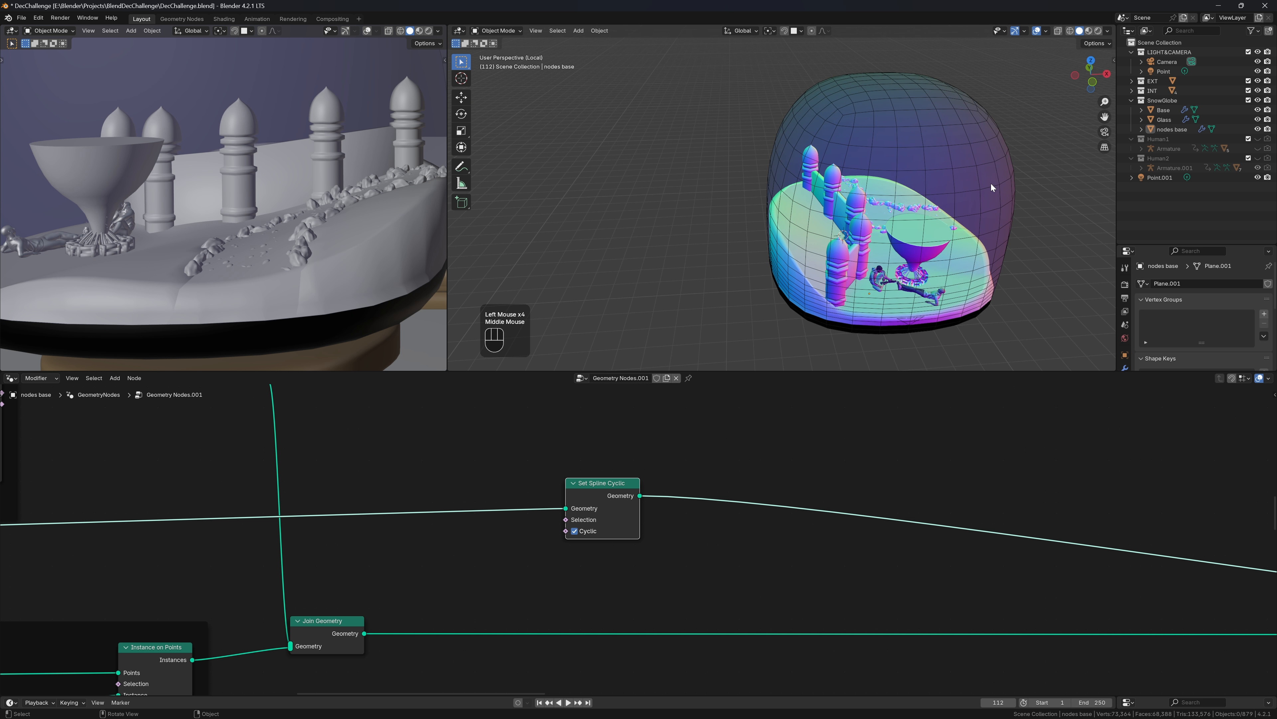
{"action": "left_click", "coordinate": [1258, 120]}
{"action": "middle_click_drag", "start_coordinate": [980, 231], "coordinate": [1001, 206]}
{"action": "left_click", "coordinate": [1046, 32]}
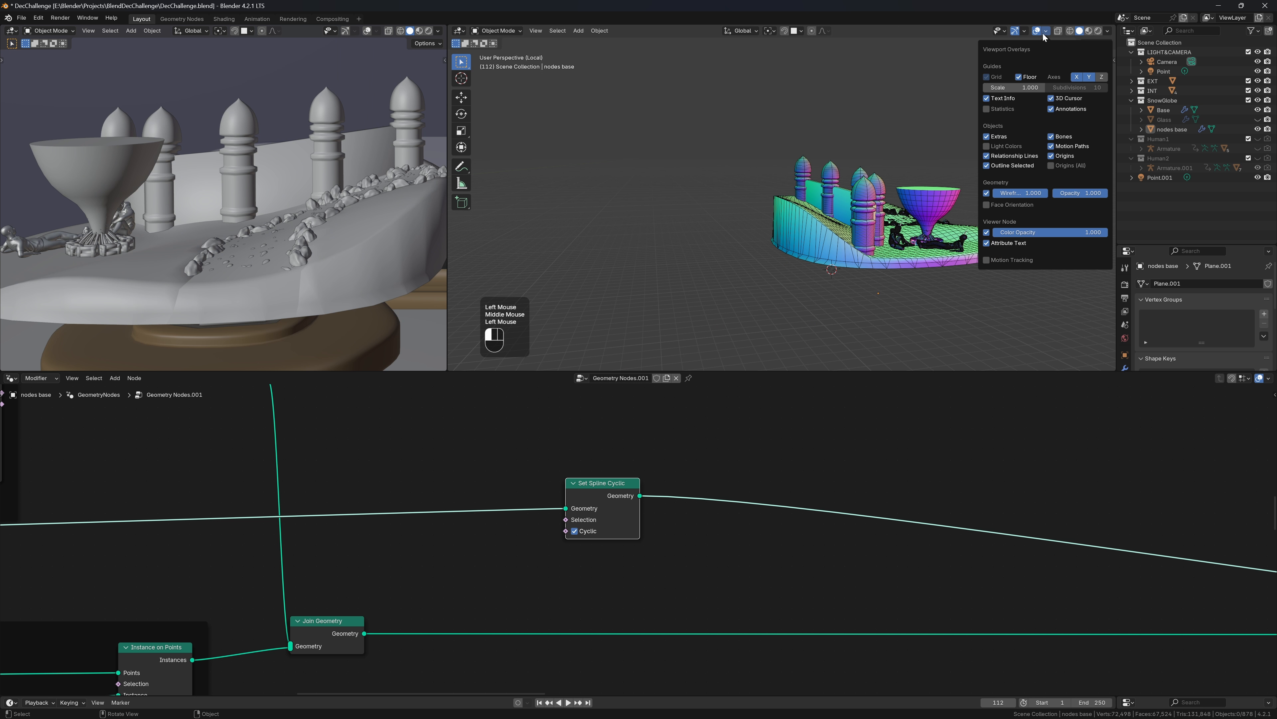
{"action": "left_click", "coordinate": [986, 192]}
{"action": "middle_click_drag", "start_coordinate": [860, 264], "coordinate": [832, 277]}
{"action": "mouse_move", "coordinate": [973, 231]}
{"action": "middle_mouse_down"}
{"action": "mouse_move", "coordinate": [933, 226]}
{"action": "mouse_move", "coordinate": [972, 196]}
{"action": "mouse_move", "coordinate": [986, 223]}
{"action": "middle_mouse_up"}
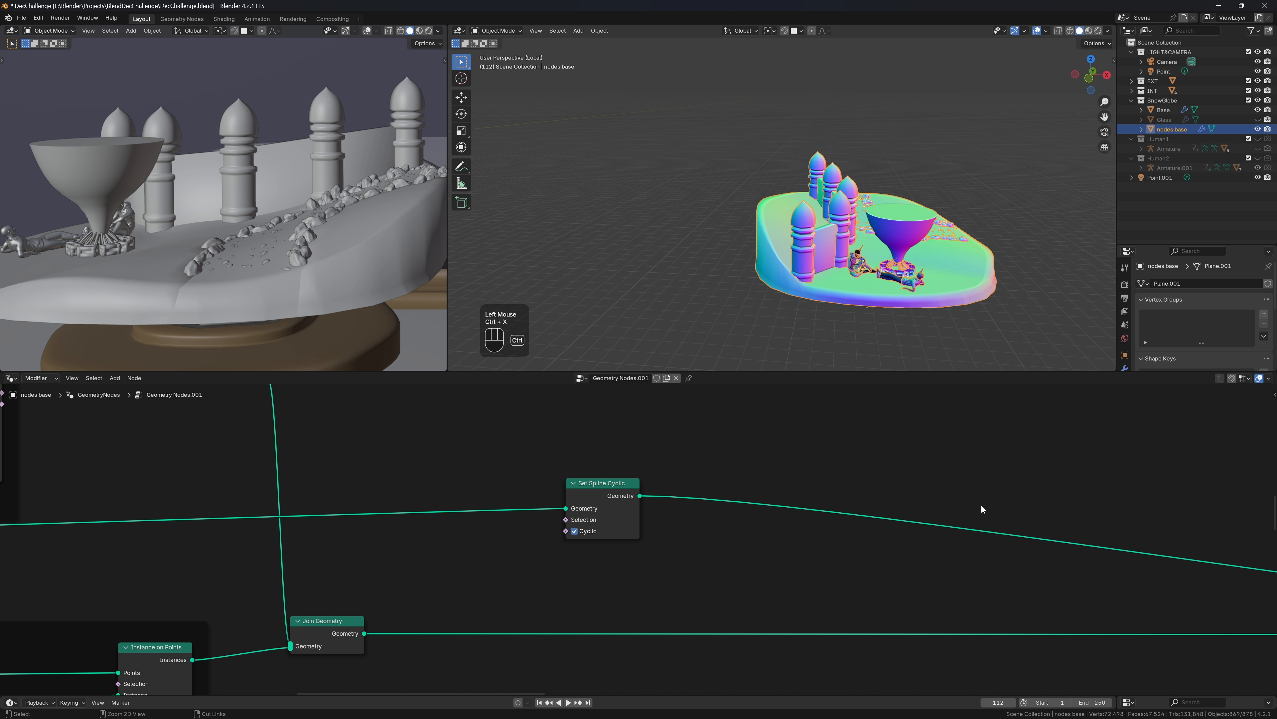
Activate the Viewer node to preview the wall with its domed pillars
{"action": "scroll", "coordinate": [806, 512], "scroll_direction": "down", "scroll_amount": 4}
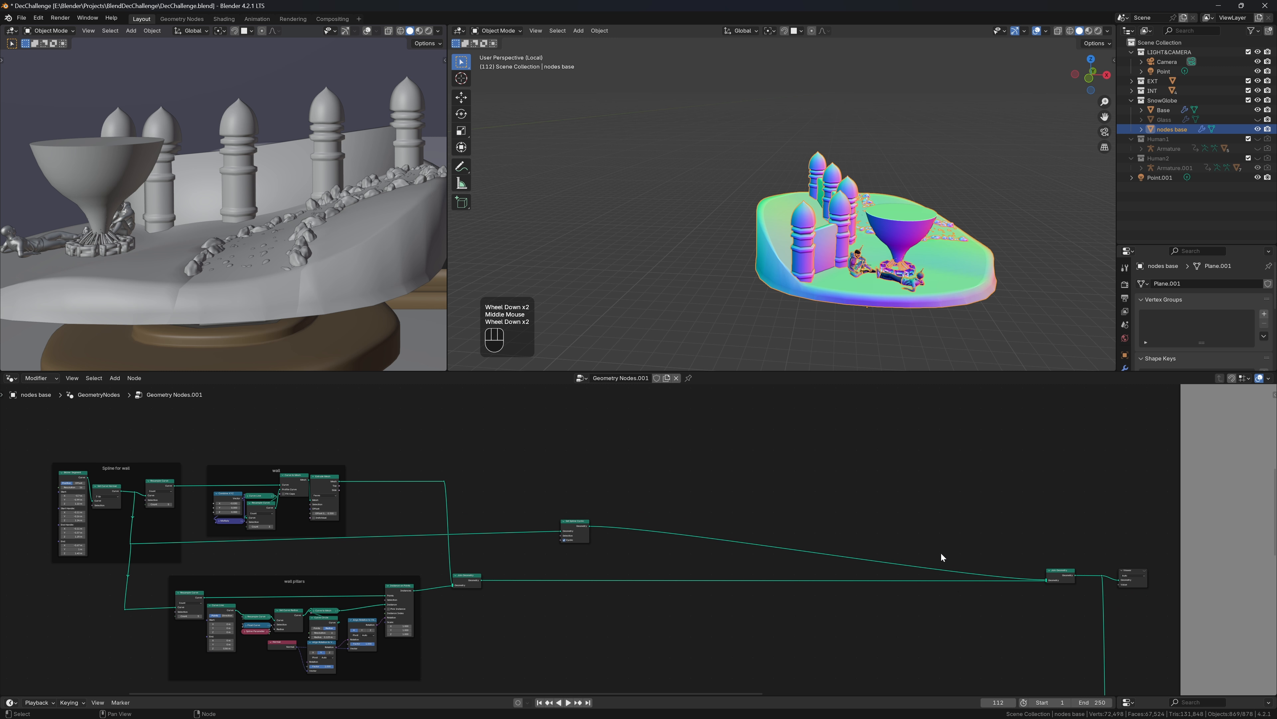
{"action": "middle_click_drag", "start_coordinate": [941, 552], "coordinate": [722, 450]}
{"action": "scroll", "coordinate": [722, 451], "scroll_direction": "down", "scroll_amount": 2}
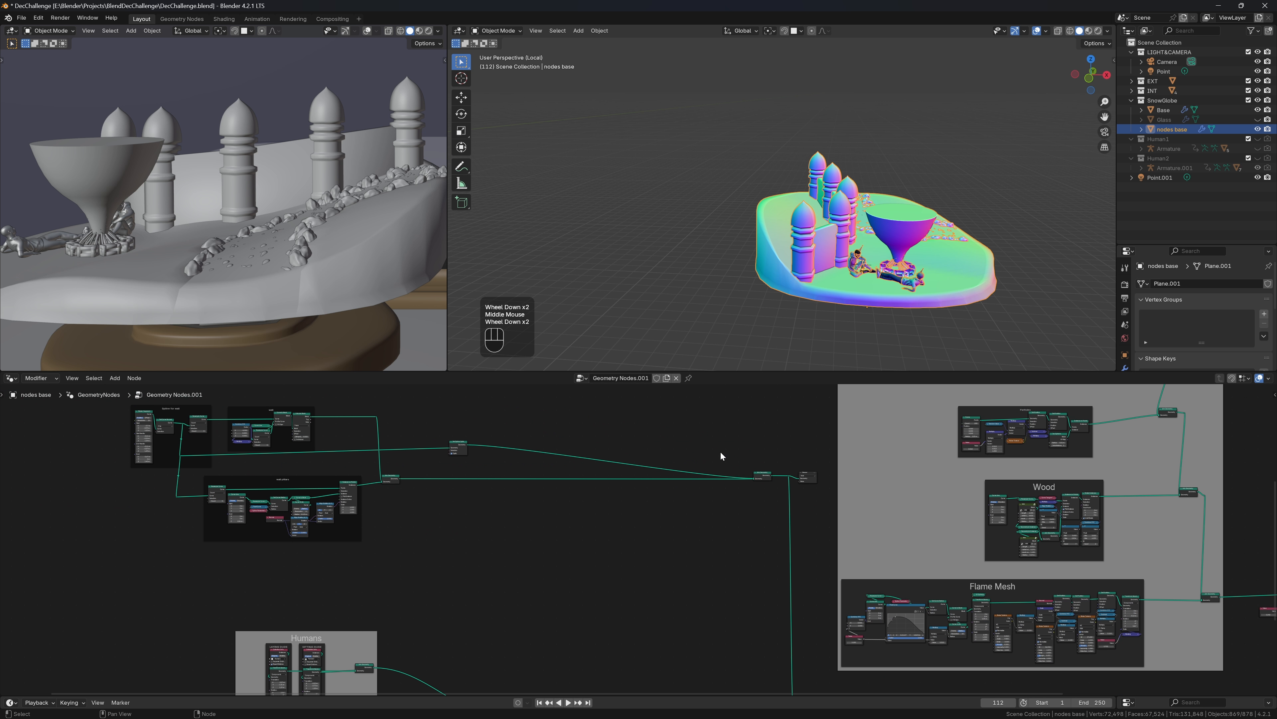
{"action": "left_click", "coordinate": [807, 476]}
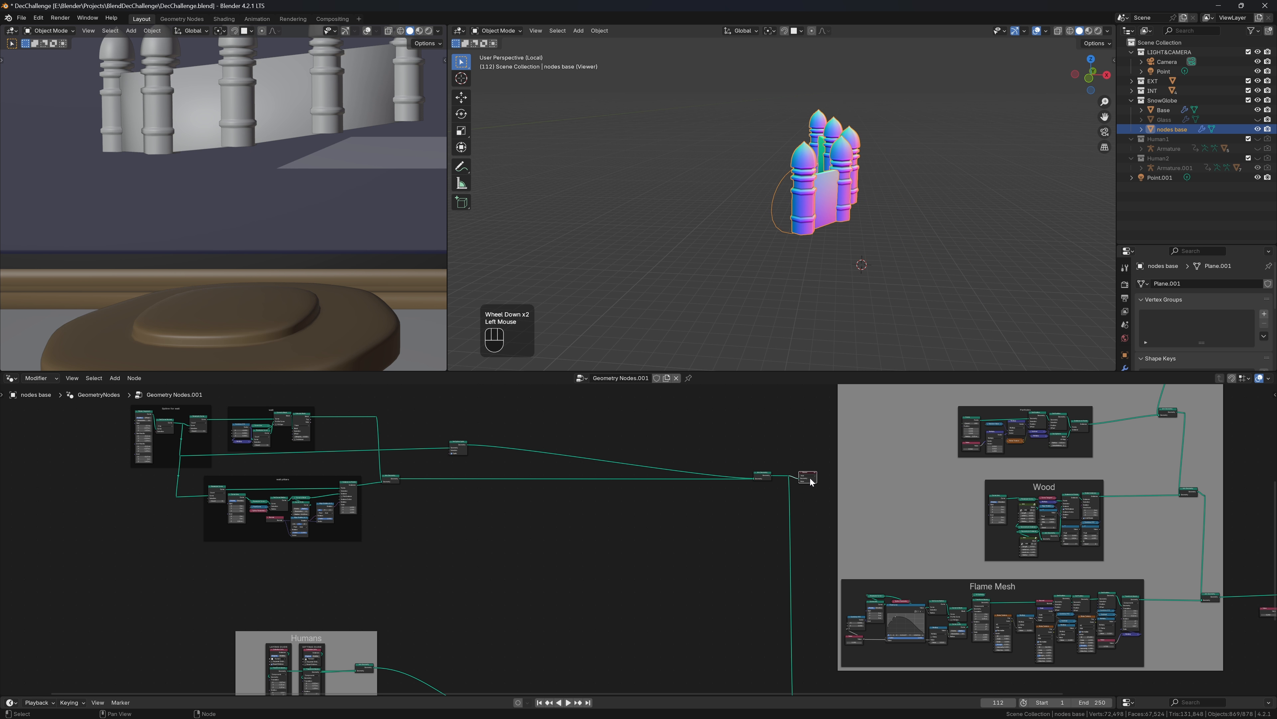
{"action": "middle_click_drag", "start_coordinate": [828, 232], "coordinate": [863, 251]}
{"action": "scroll", "coordinate": [588, 455], "scroll_direction": "up", "scroll_amount": 3}
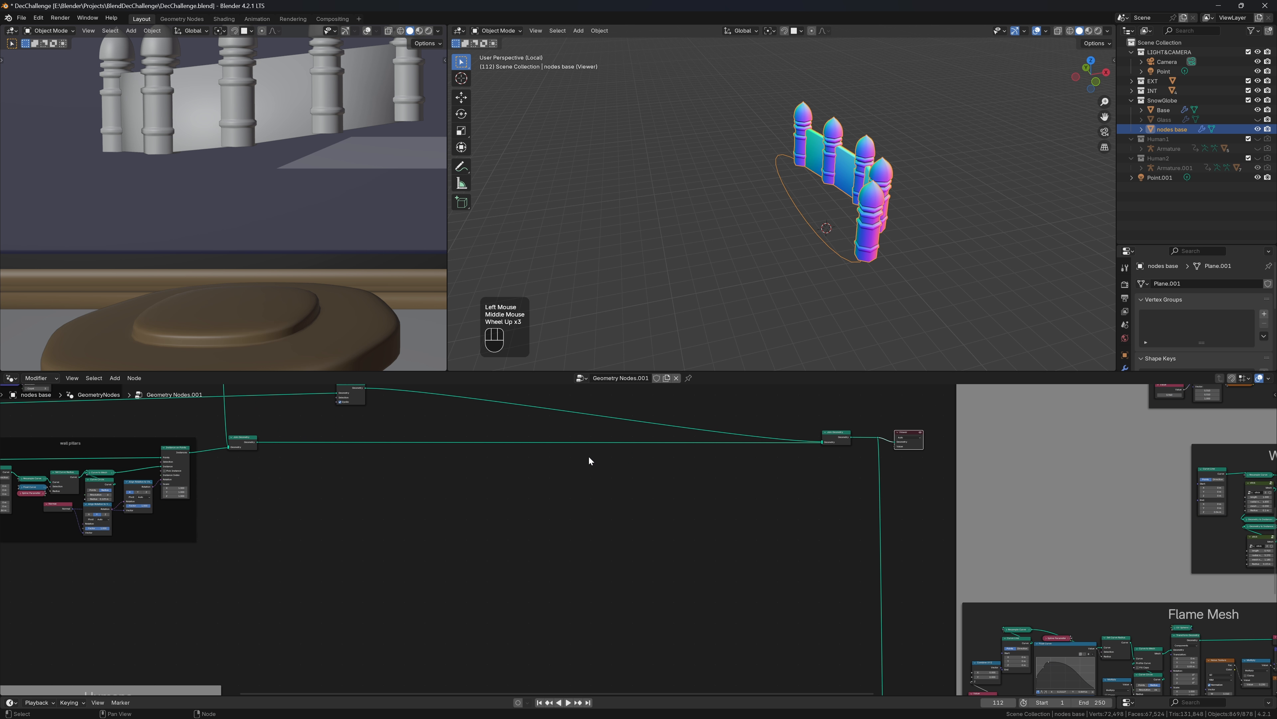
Move the Set Spline Cyclic node to the right to make room for another node
{"action": "middle_click_drag", "start_coordinate": [592, 460], "coordinate": [681, 544]}
{"action": "scroll", "coordinate": [555, 483], "scroll_direction": "up", "scroll_amount": 2}
{"action": "middle_click_drag", "start_coordinate": [555, 482], "coordinate": [585, 513]}
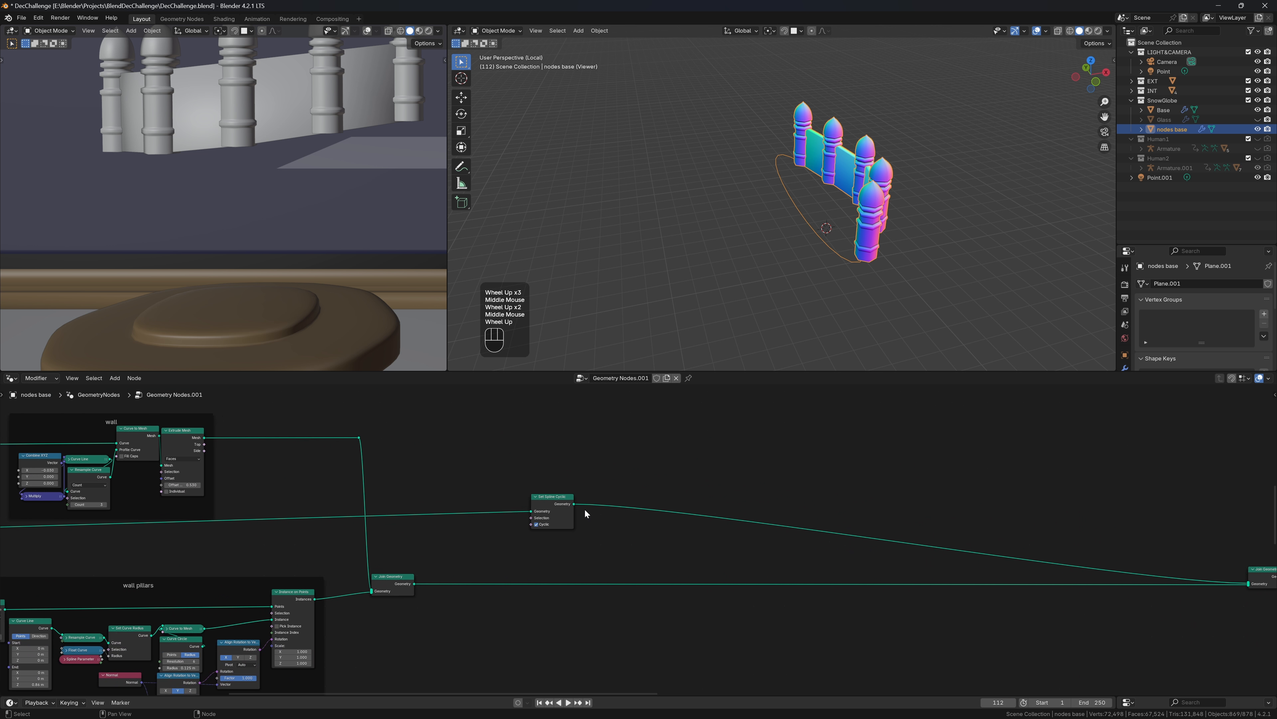
{"action": "scroll", "coordinate": [584, 513], "scroll_direction": "up", "scroll_amount": 3}
{"action": "left_click_drag", "start_coordinate": [511, 491], "coordinate": [646, 476]}
Insert a Transform Geometry node into the link before Set Spline Cyclic
{"action": "key", "text": "shift+a"}
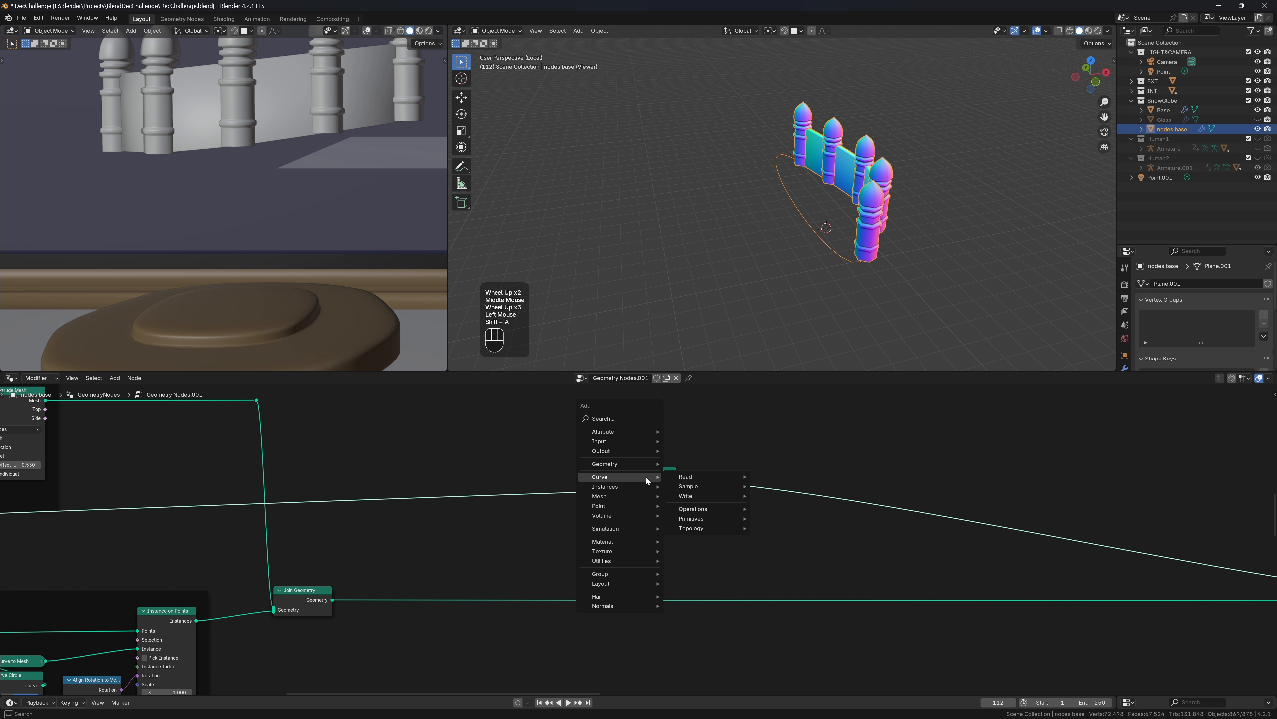
{"action": "type", "text": "tr"}
{"action": "key", "text": "Escape"}
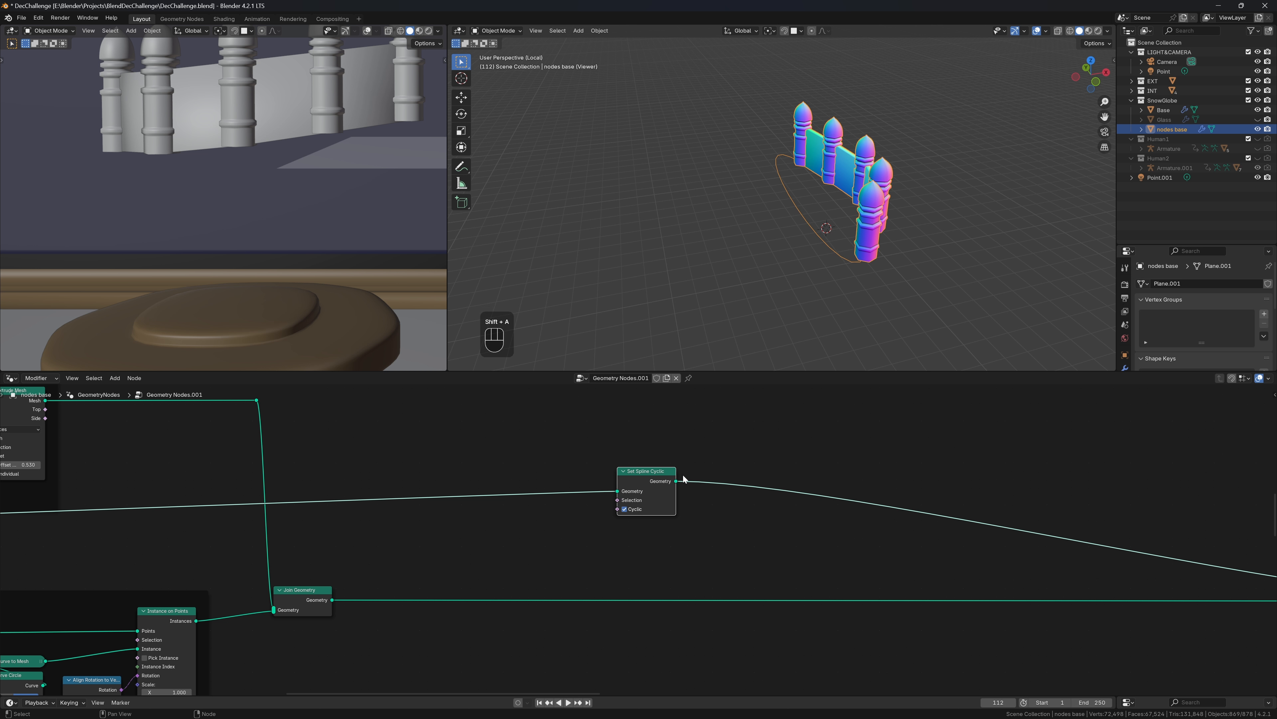
{"action": "key", "text": "shift+a"}
{"action": "type", "text": "tr"}
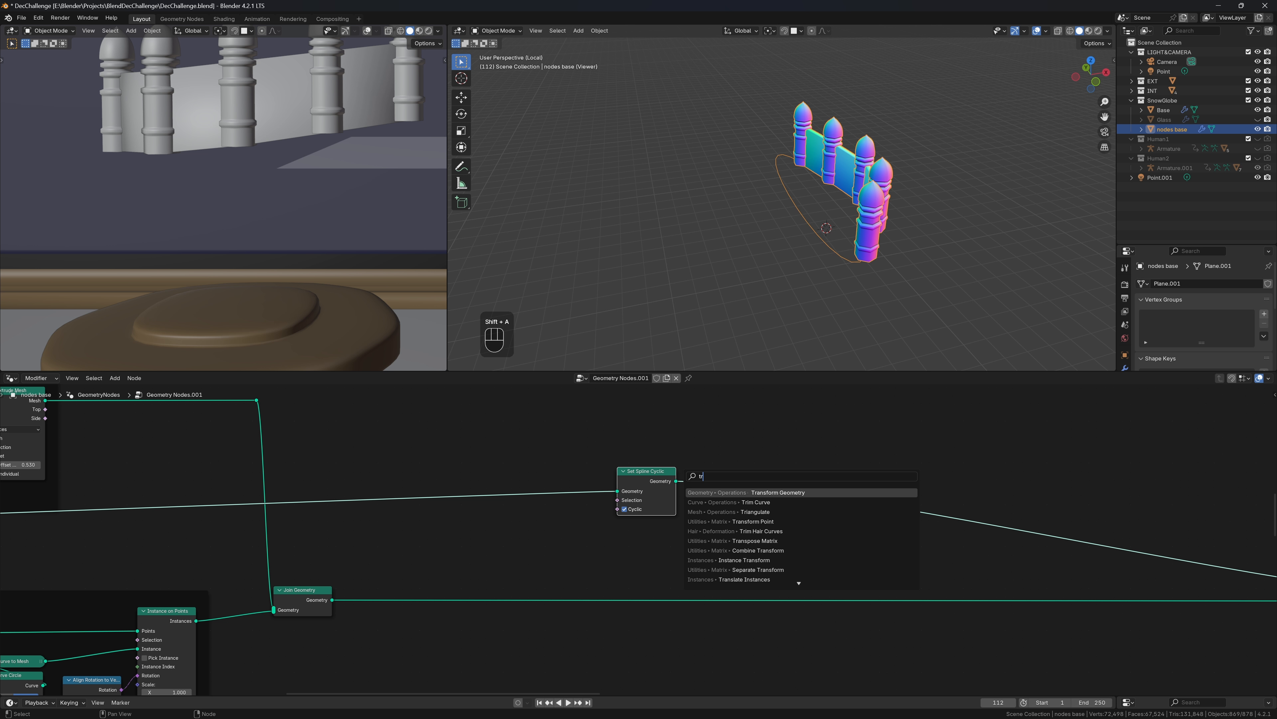
{"action": "key", "text": "Return"}
{"action": "left_click", "coordinate": [537, 474]}
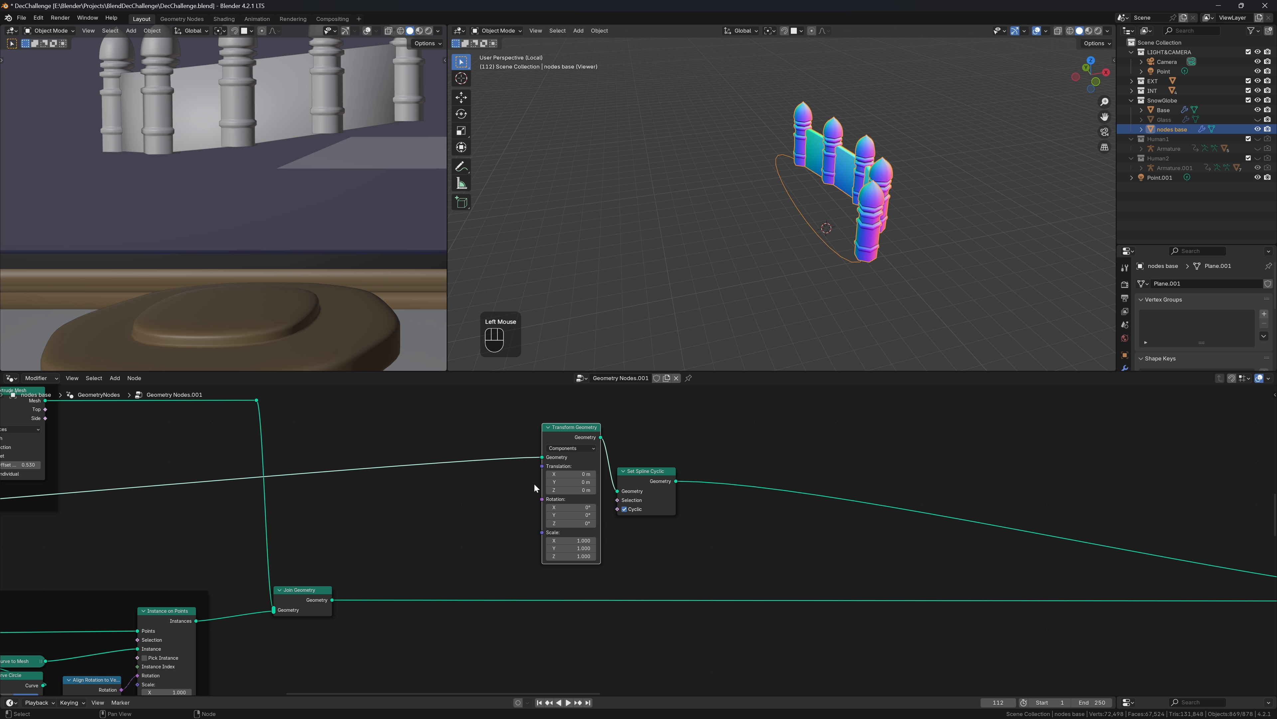
{"action": "middle_click_drag", "start_coordinate": [1072, 143], "coordinate": [990, 195]}
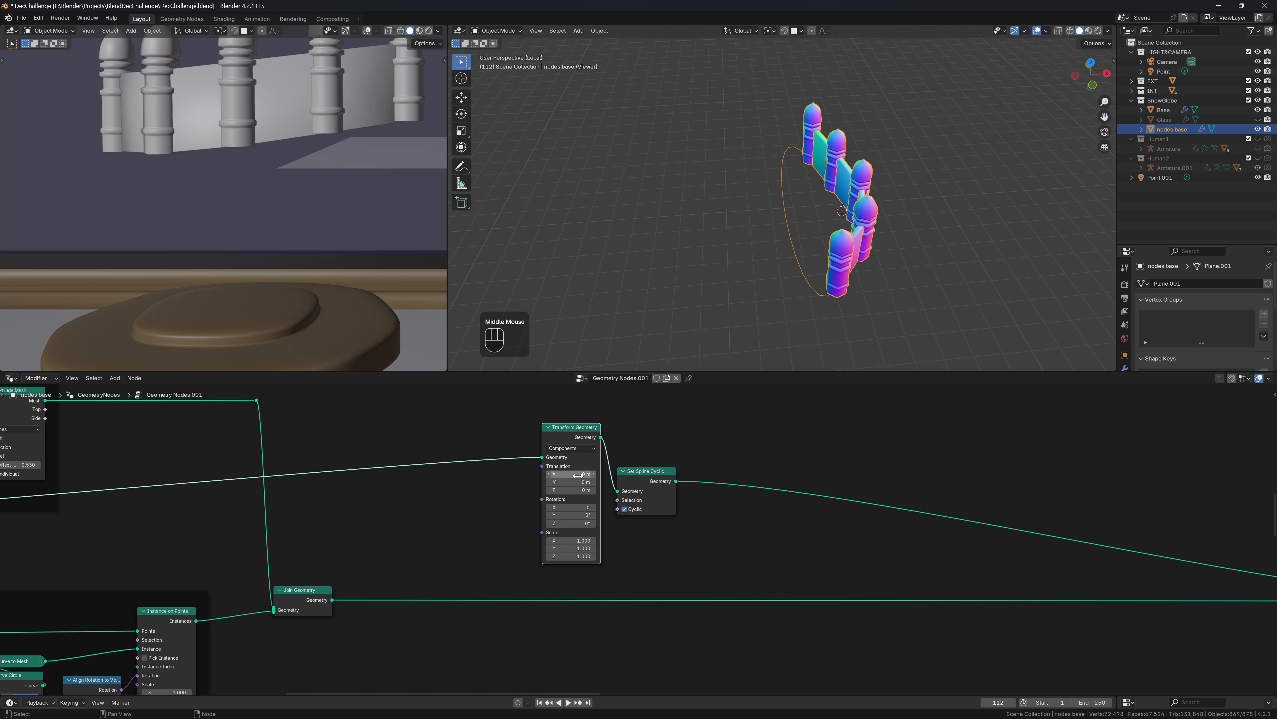
Set the Transform Geometry Translation X to -0.3 m
{"action": "left_click", "coordinate": [549, 482]}
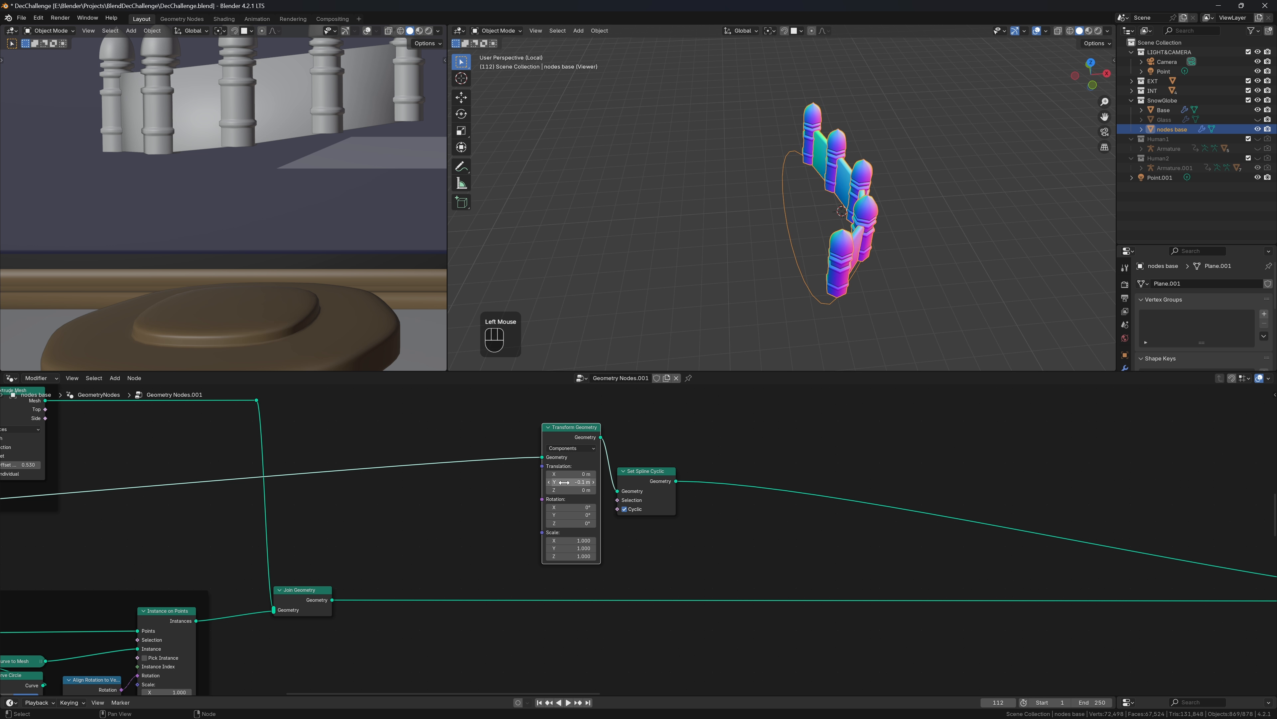
{"action": "key", "text": "ctrl+z"}
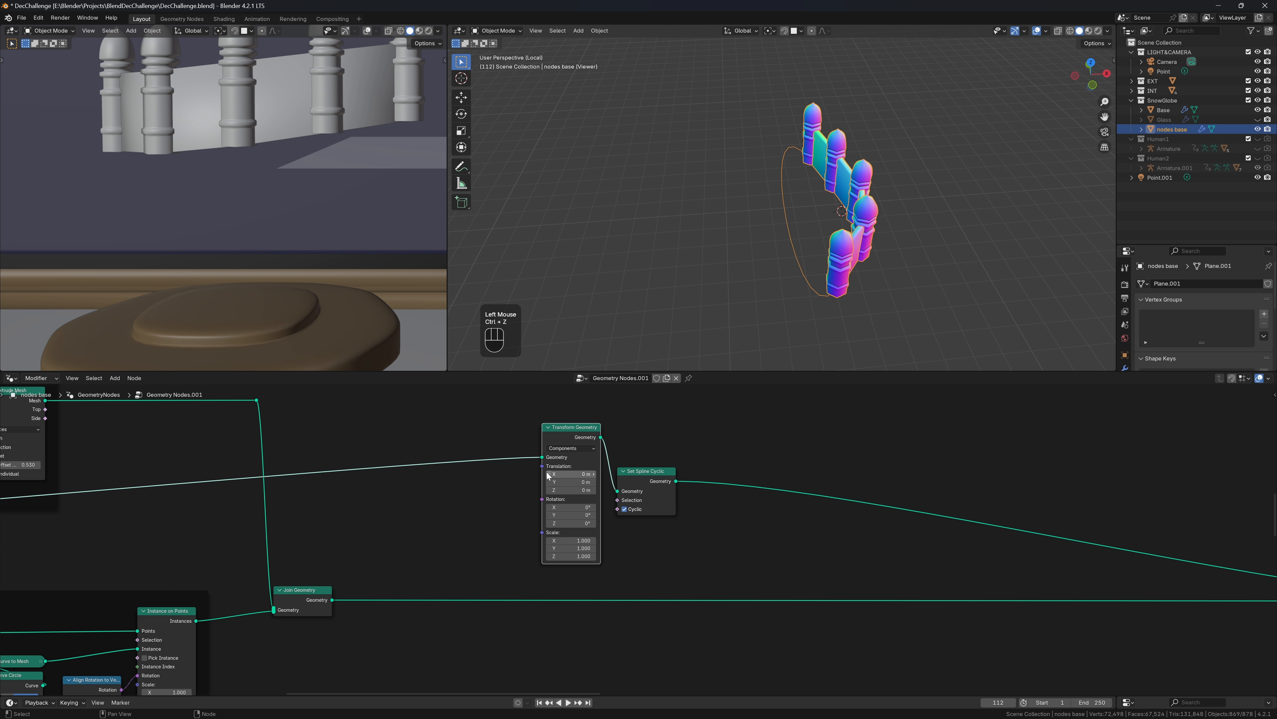
{"action": "left_click", "coordinate": [548, 474]}
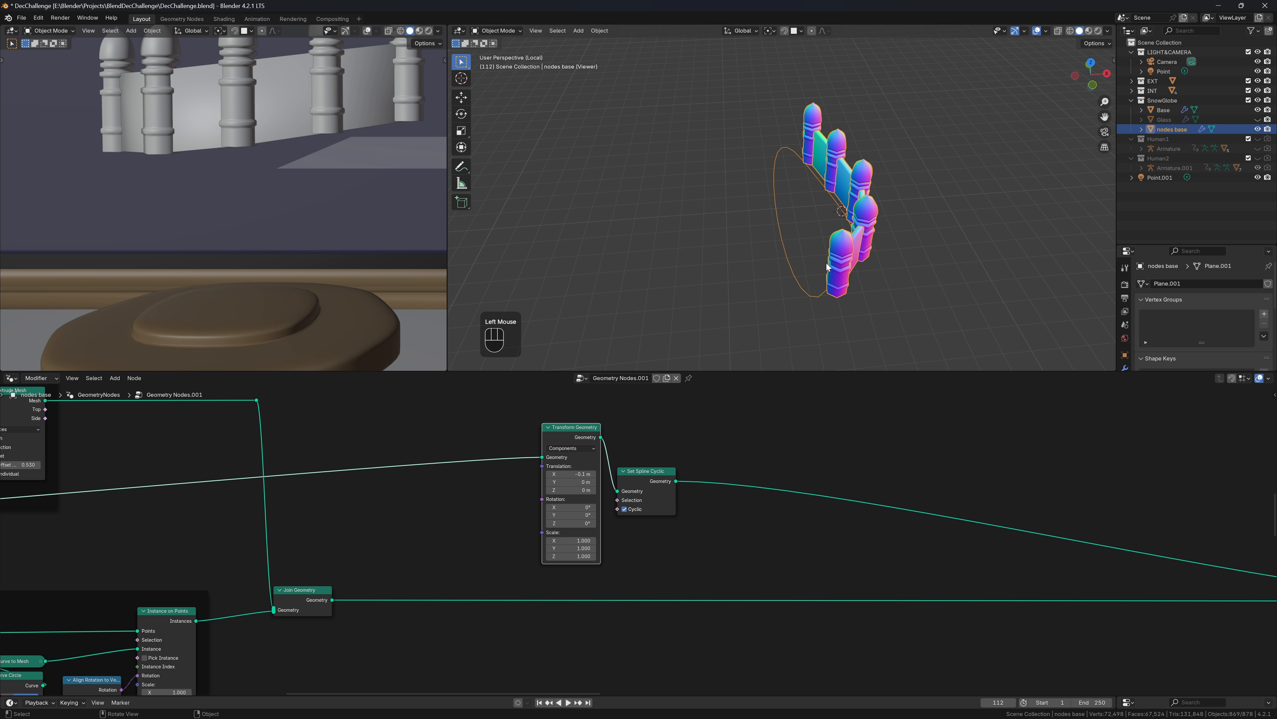
{"action": "middle_click_drag", "start_coordinate": [827, 267], "coordinate": [878, 267]}
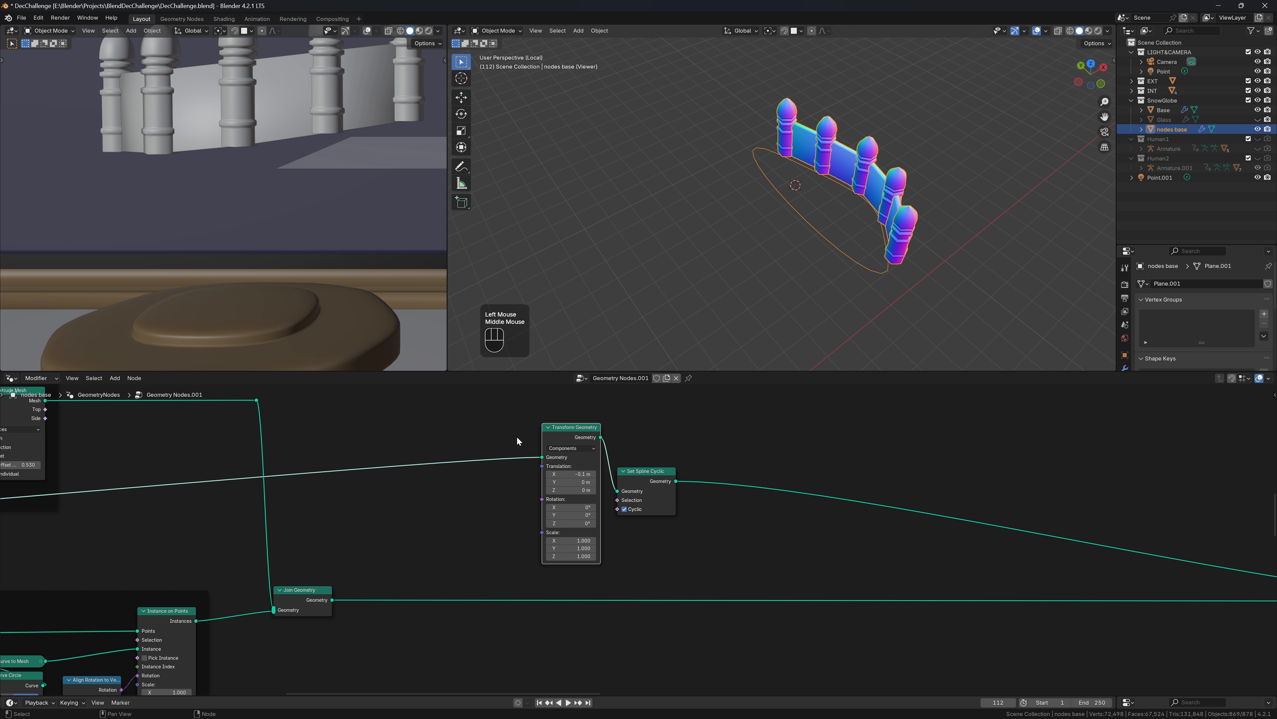
{"action": "left_click", "coordinate": [549, 475]}
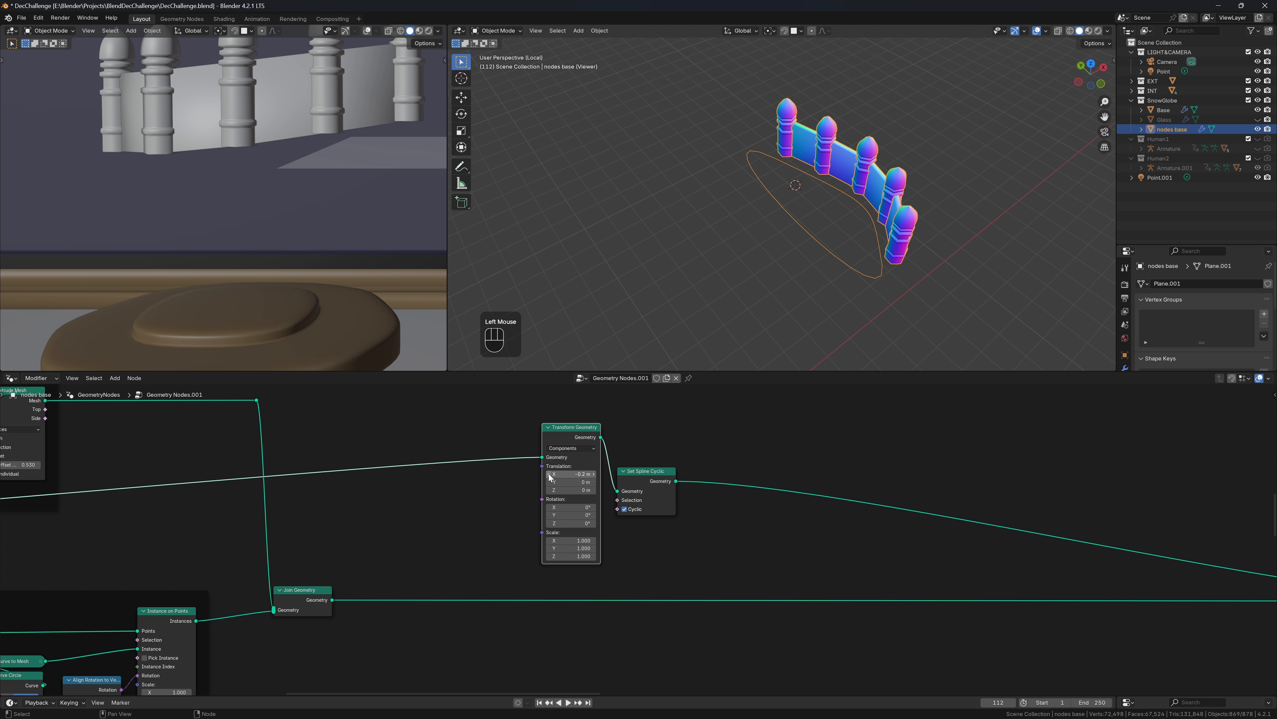
{"action": "left_click", "coordinate": [549, 474]}
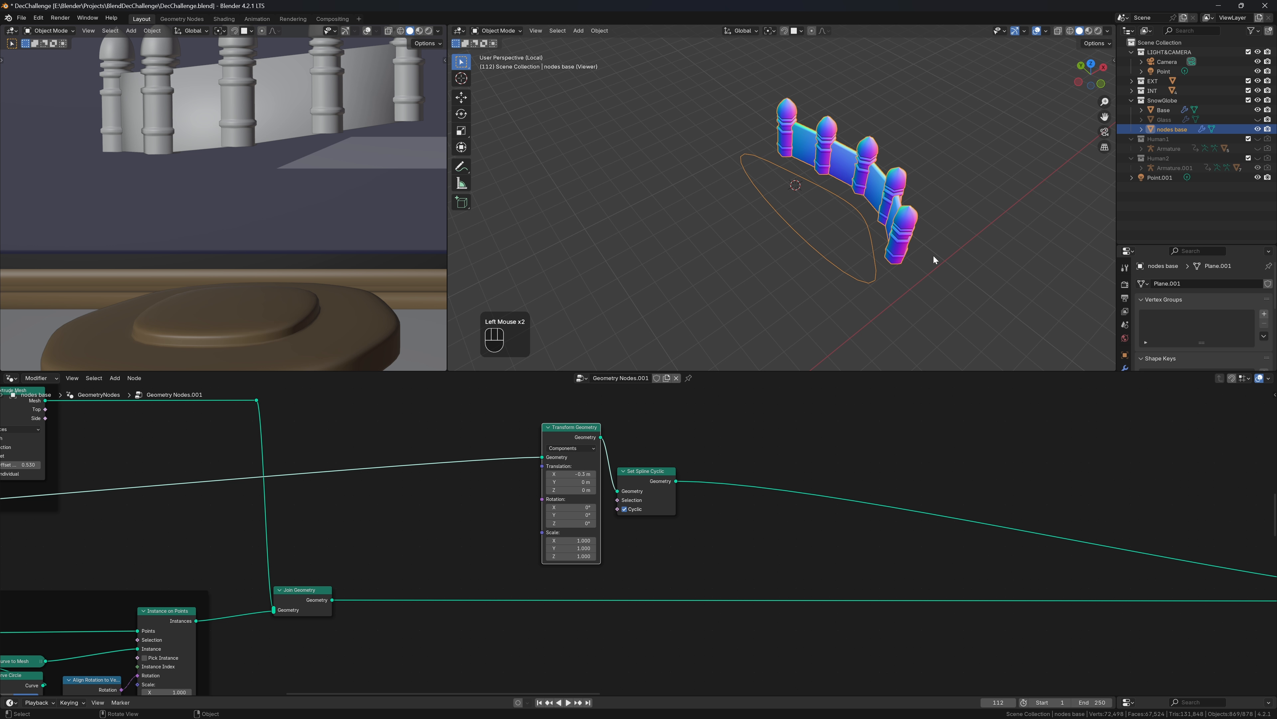
{"action": "middle_click_drag", "start_coordinate": [933, 254], "coordinate": [854, 313]}
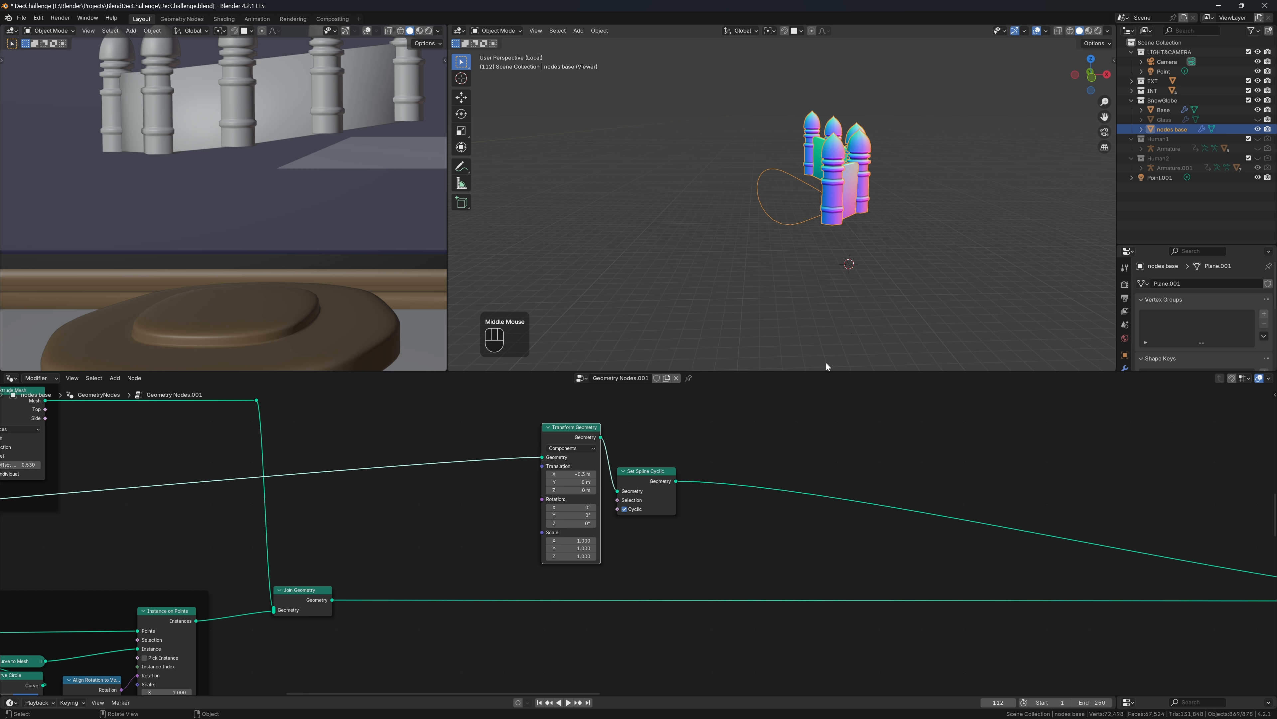
Turn off the Viewer preview so the full snow-globe scene shows again
{"action": "scroll", "coordinate": [840, 216], "scroll_direction": "down", "scroll_amount": 2}
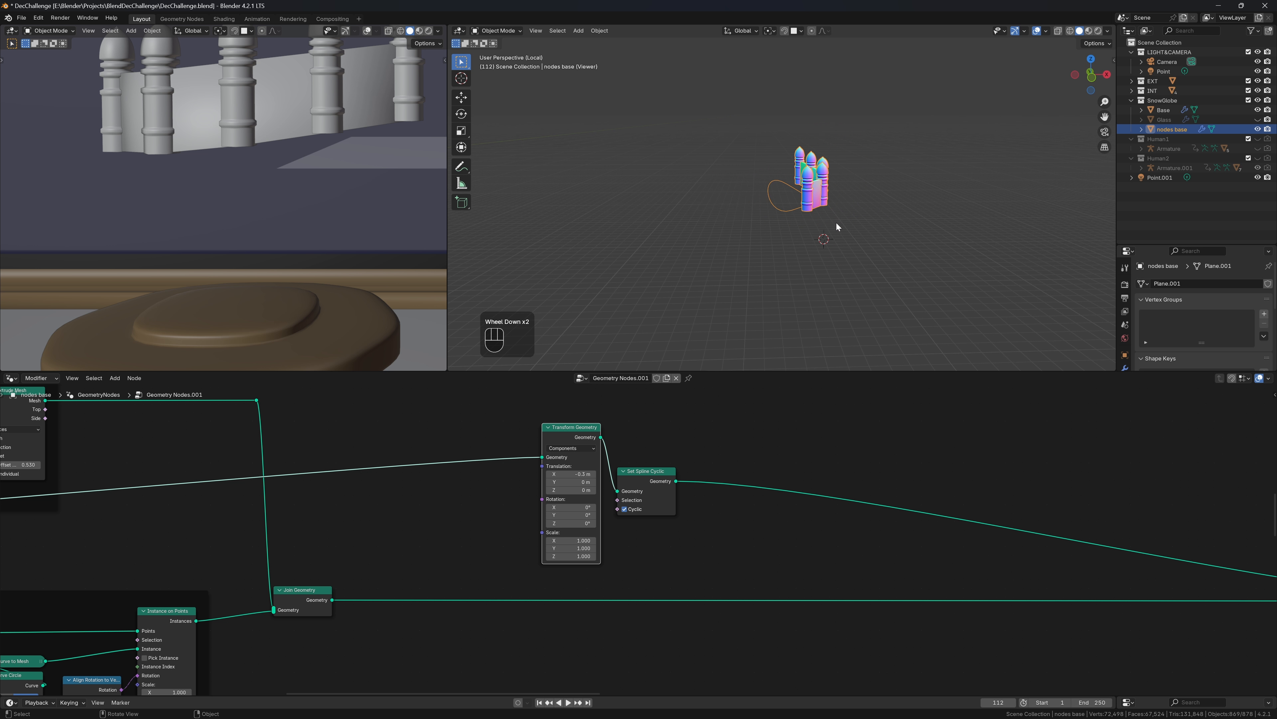
{"action": "scroll", "coordinate": [912, 478], "scroll_direction": "down", "scroll_amount": 3}
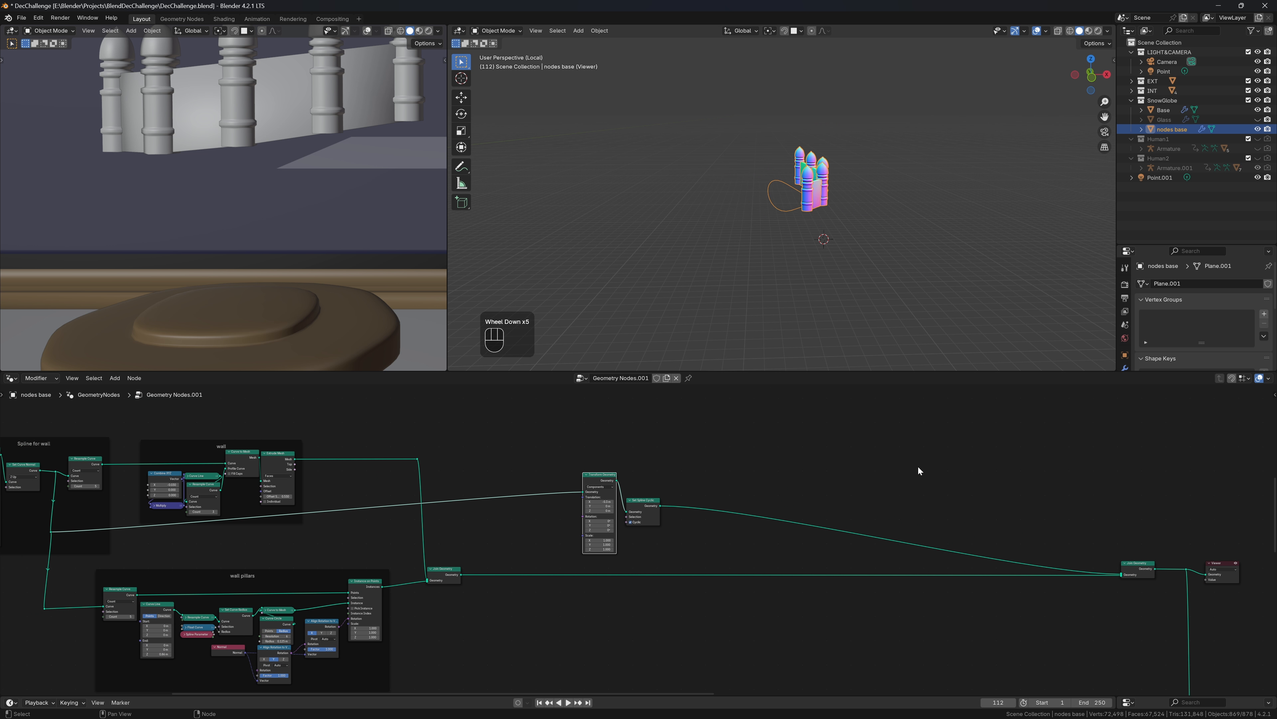
{"action": "left_click", "coordinate": [1236, 563]}
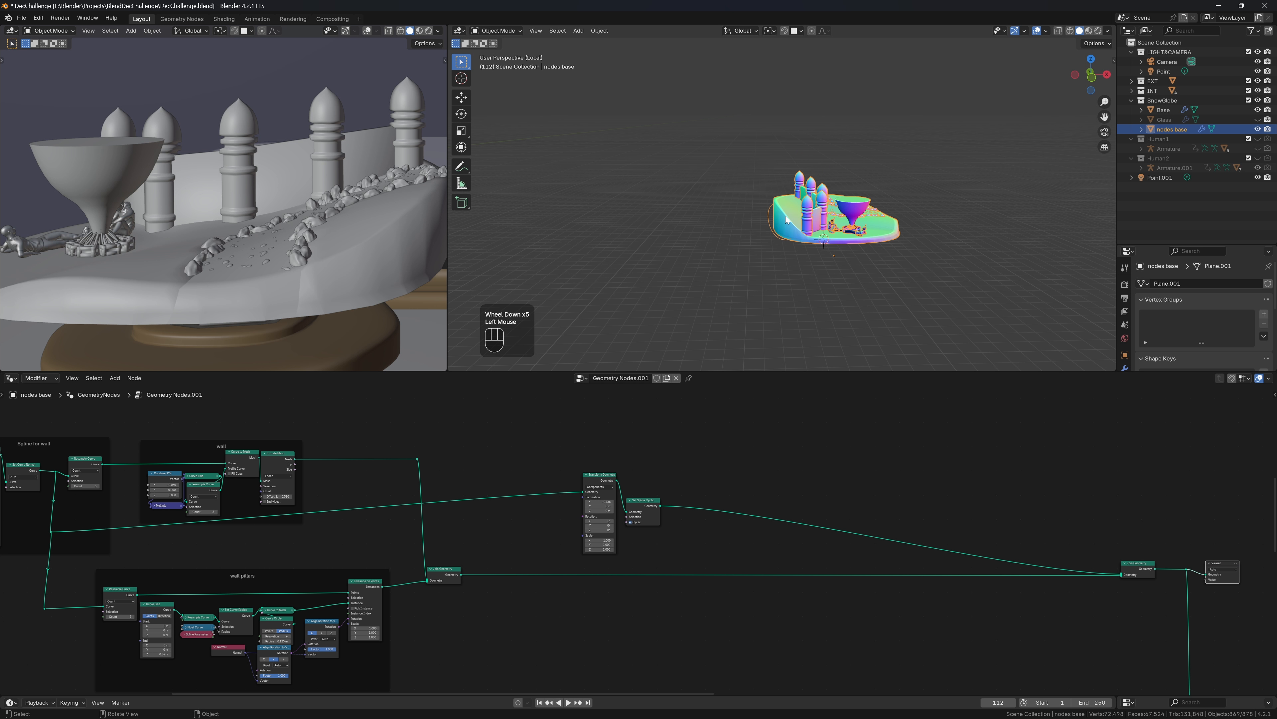
{"action": "scroll", "coordinate": [786, 216], "scroll_direction": "up", "scroll_amount": 3}
{"action": "mouse_move", "coordinate": [785, 216]}
{"action": "middle_mouse_down"}
{"action": "mouse_move", "coordinate": [792, 185]}
{"action": "mouse_move", "coordinate": [769, 233]}
{"action": "mouse_move", "coordinate": [783, 223]}
{"action": "middle_mouse_up"}
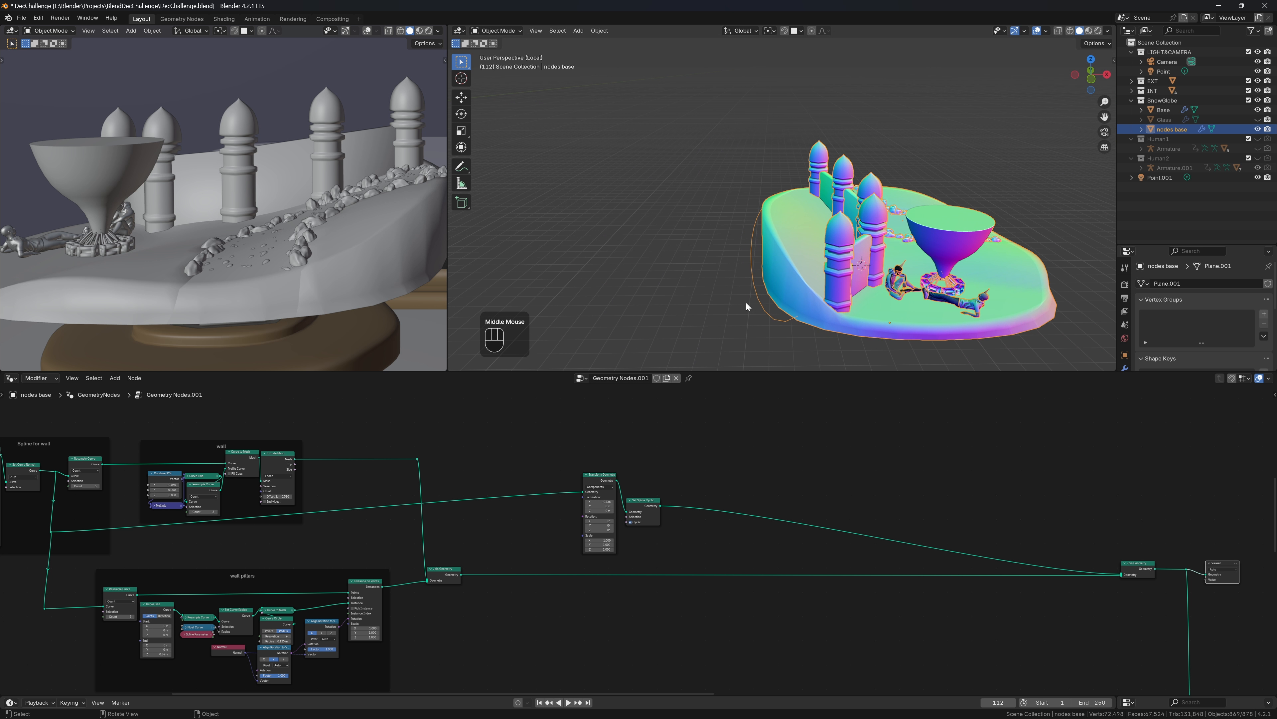
{"action": "scroll", "coordinate": [639, 538], "scroll_direction": "up", "scroll_amount": 3}
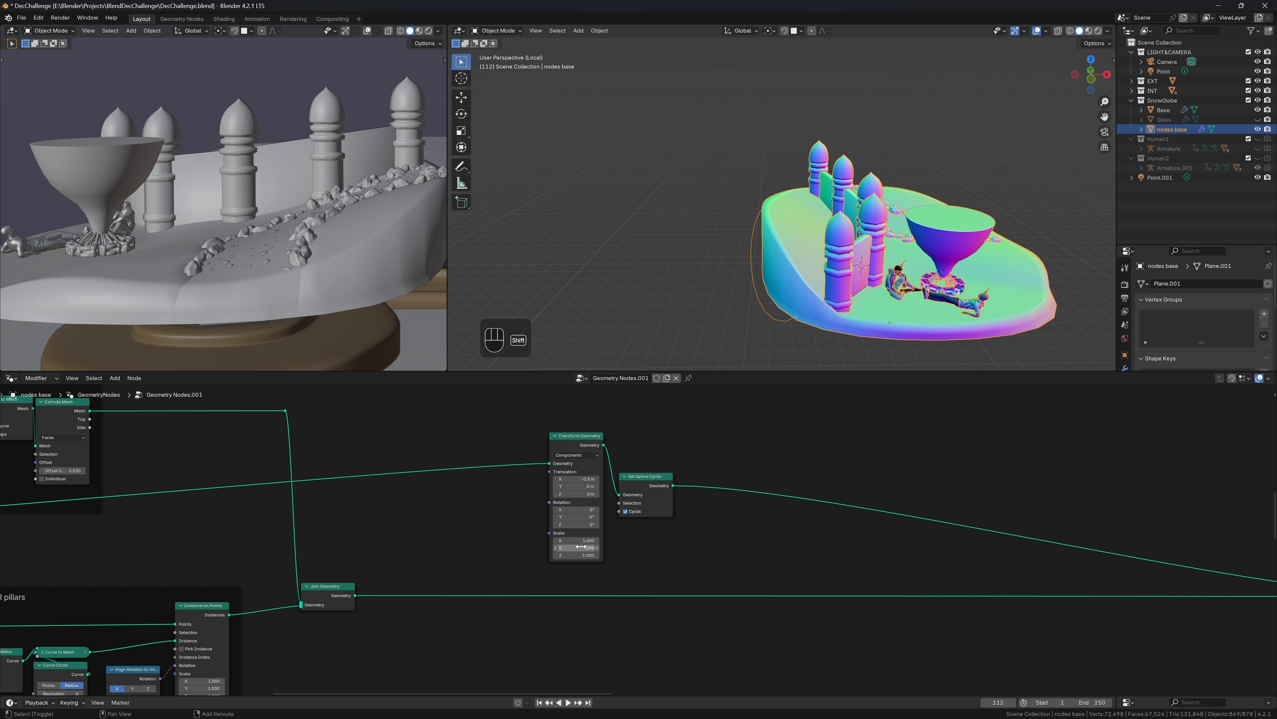
Scale the outline down in X and Y (Y to 0.790) and raise it 0.09 m in Z
{"action": "left_click_drag", "start_coordinate": [578, 539], "coordinate": [560, 540], "text": "shift"}
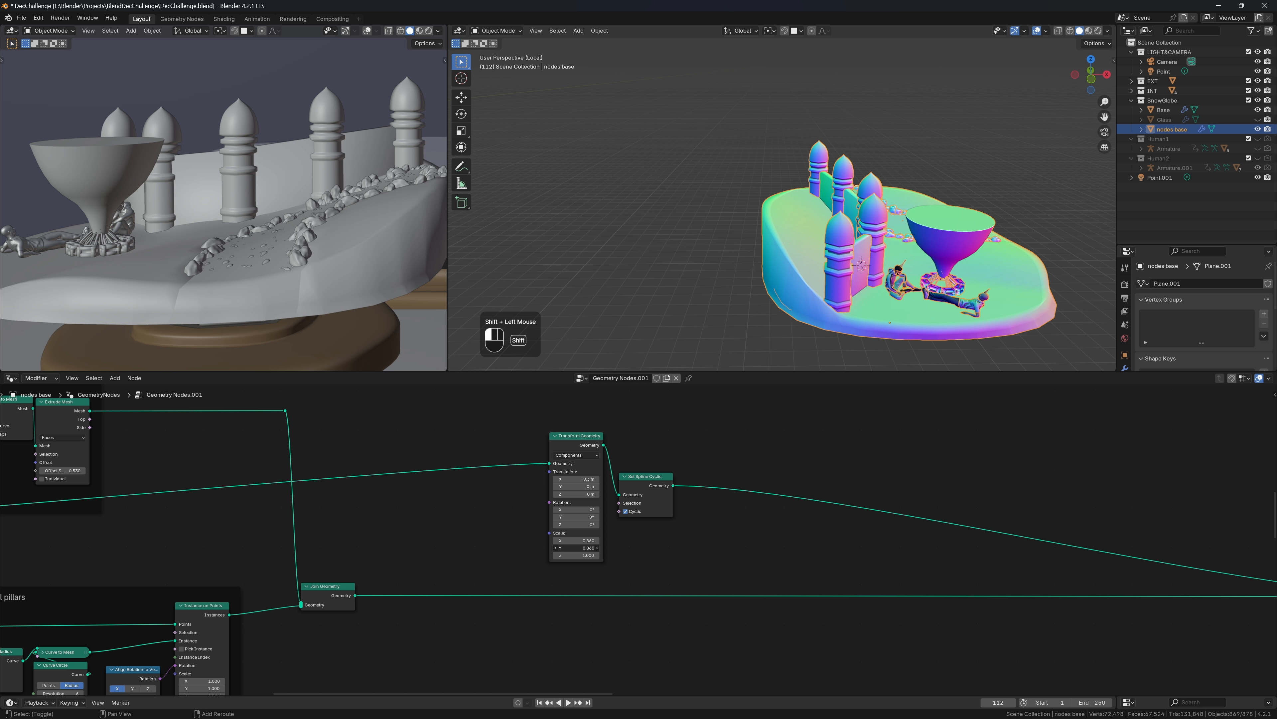
{"action": "left_click_drag", "start_coordinate": [577, 547], "coordinate": [575, 547], "text": "shift"}
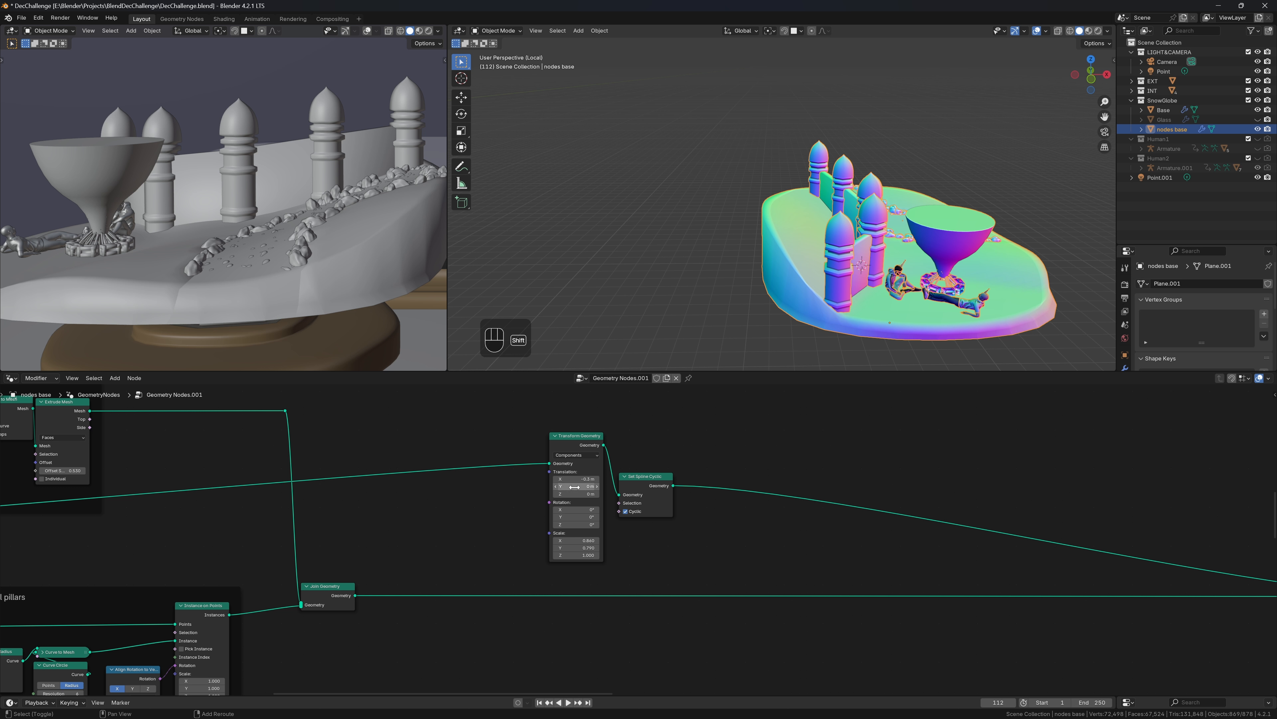
{"action": "left_click_drag", "start_coordinate": [577, 494], "coordinate": [577, 494], "text": "shift"}
{"action": "middle_click_drag", "start_coordinate": [755, 268], "coordinate": [1199, 4]}
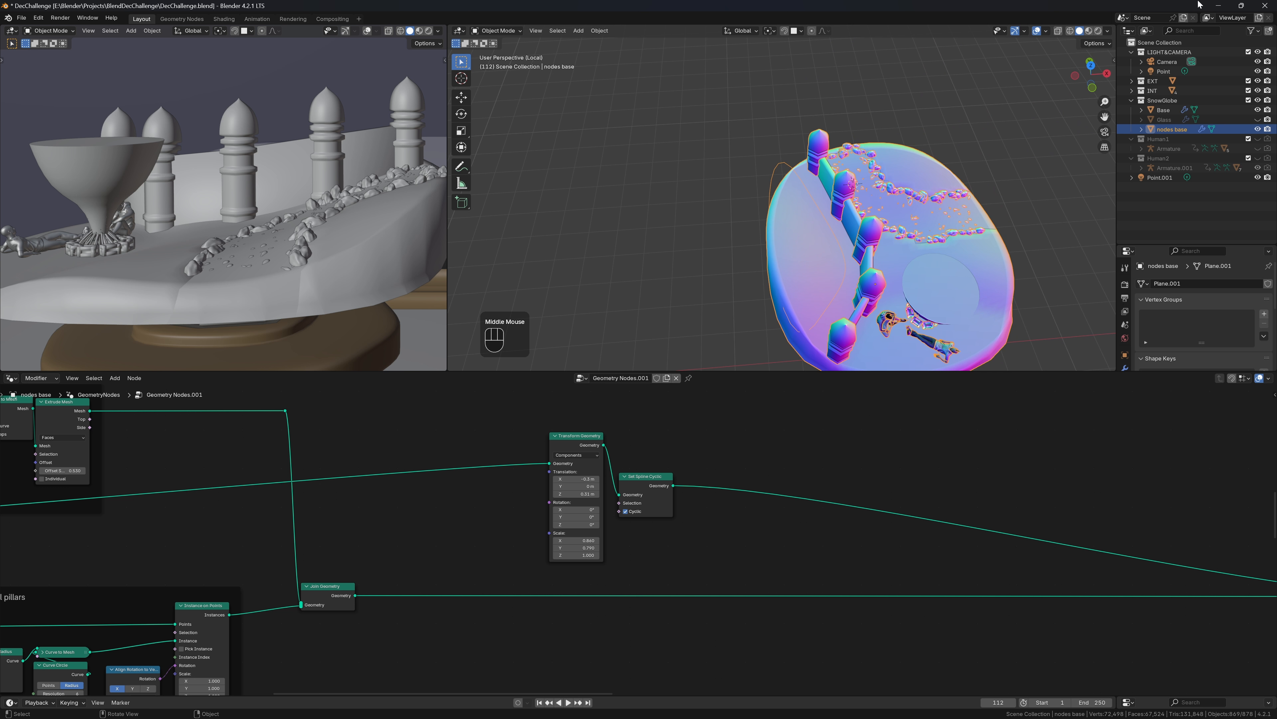
{"action": "left_click", "coordinate": [1089, 65]}
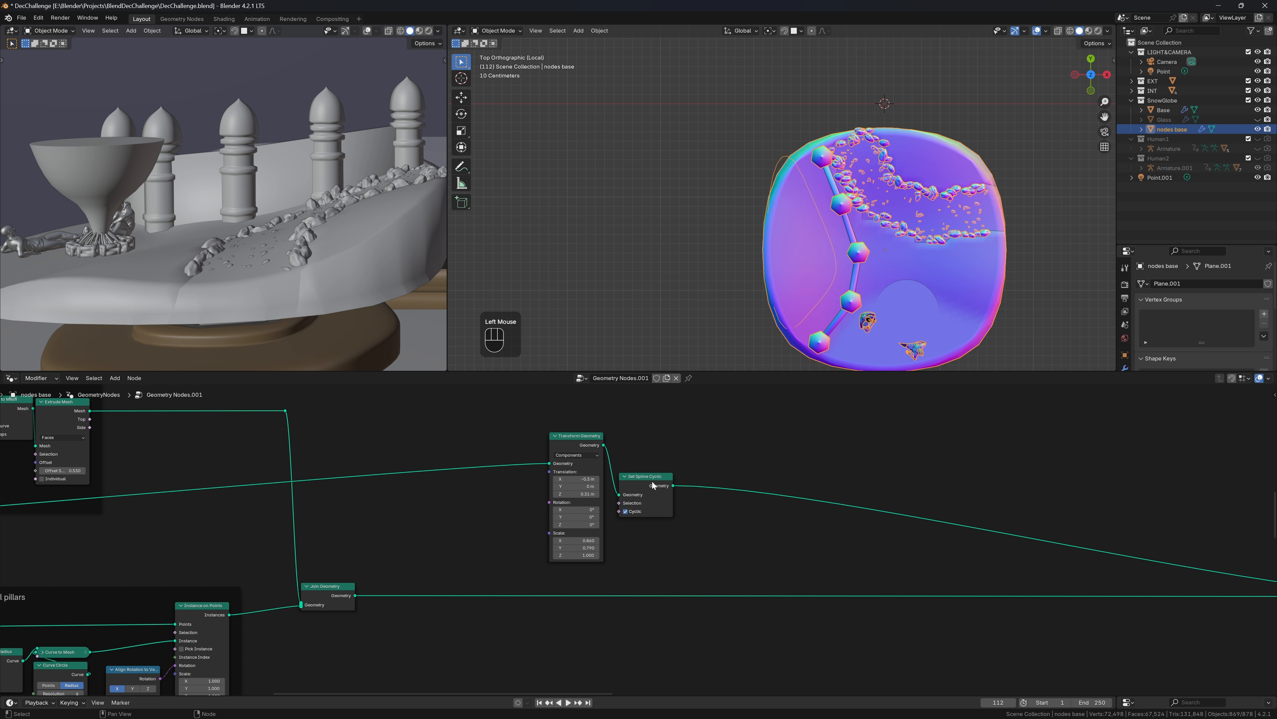
{"action": "scroll", "coordinate": [634, 540], "scroll_direction": "up", "scroll_amount": 2}
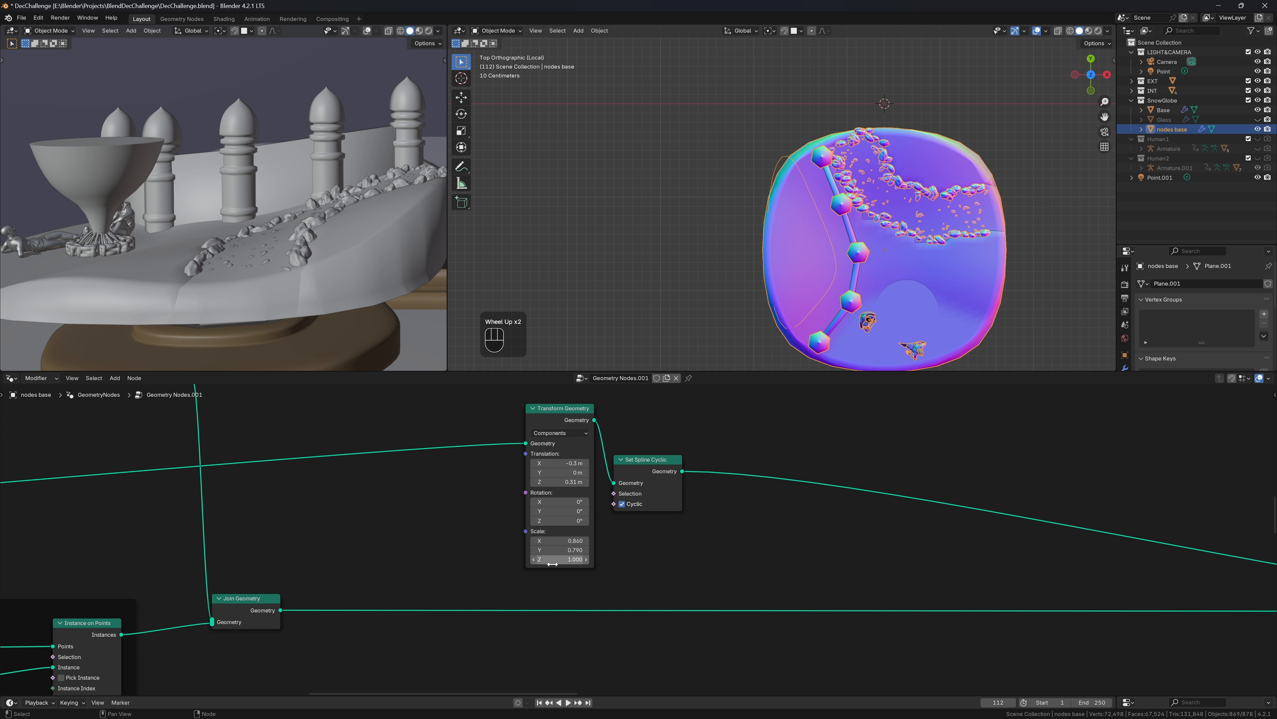
Shift the outline -0.1 m in Y, fine-tune X scale, and set Translation X to -0.25 m
{"action": "left_click", "coordinate": [586, 463]}
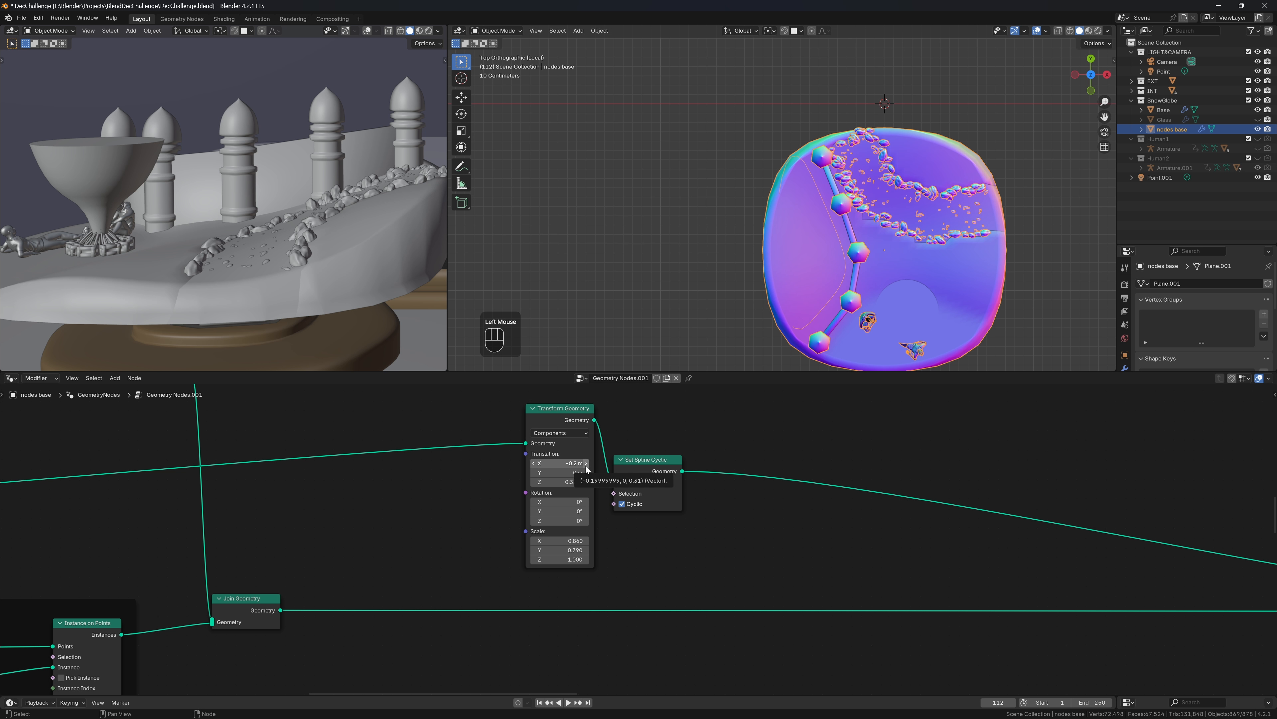
{"action": "left_click", "coordinate": [535, 473]}
{"action": "left_click_drag", "start_coordinate": [559, 541], "coordinate": [557, 541], "text": "shift"}
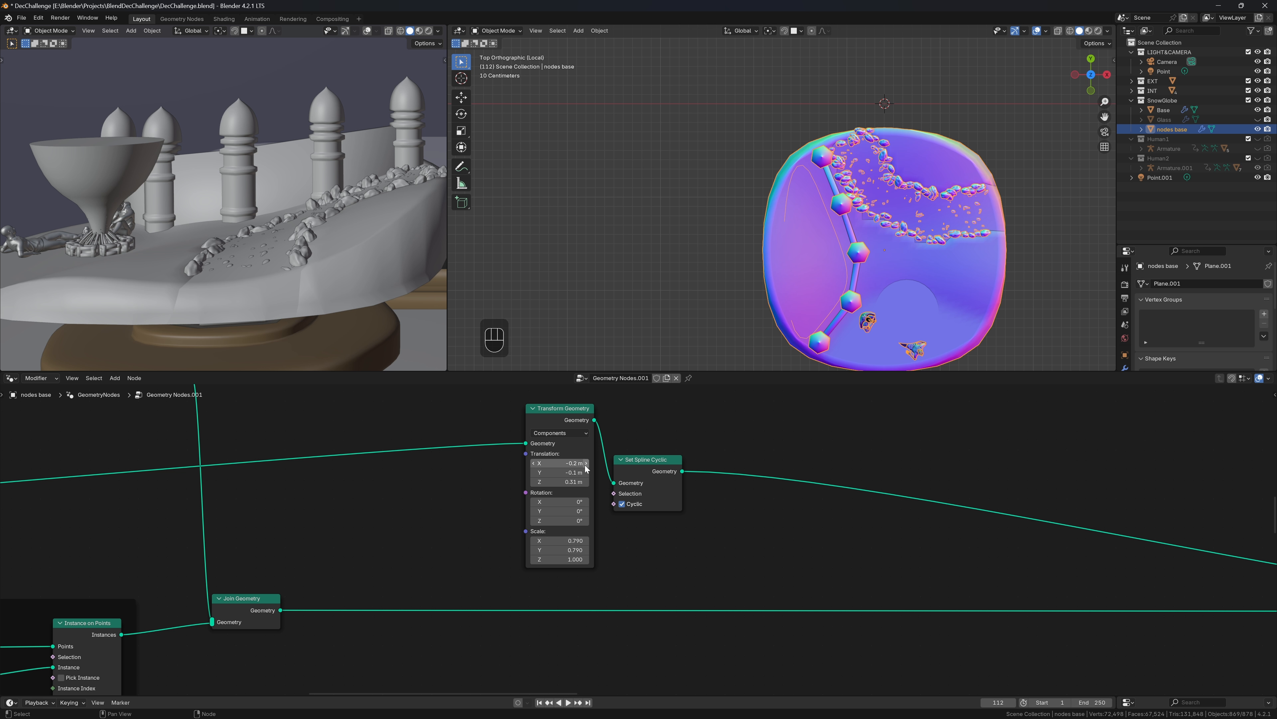
{"action": "left_click", "coordinate": [534, 465]}
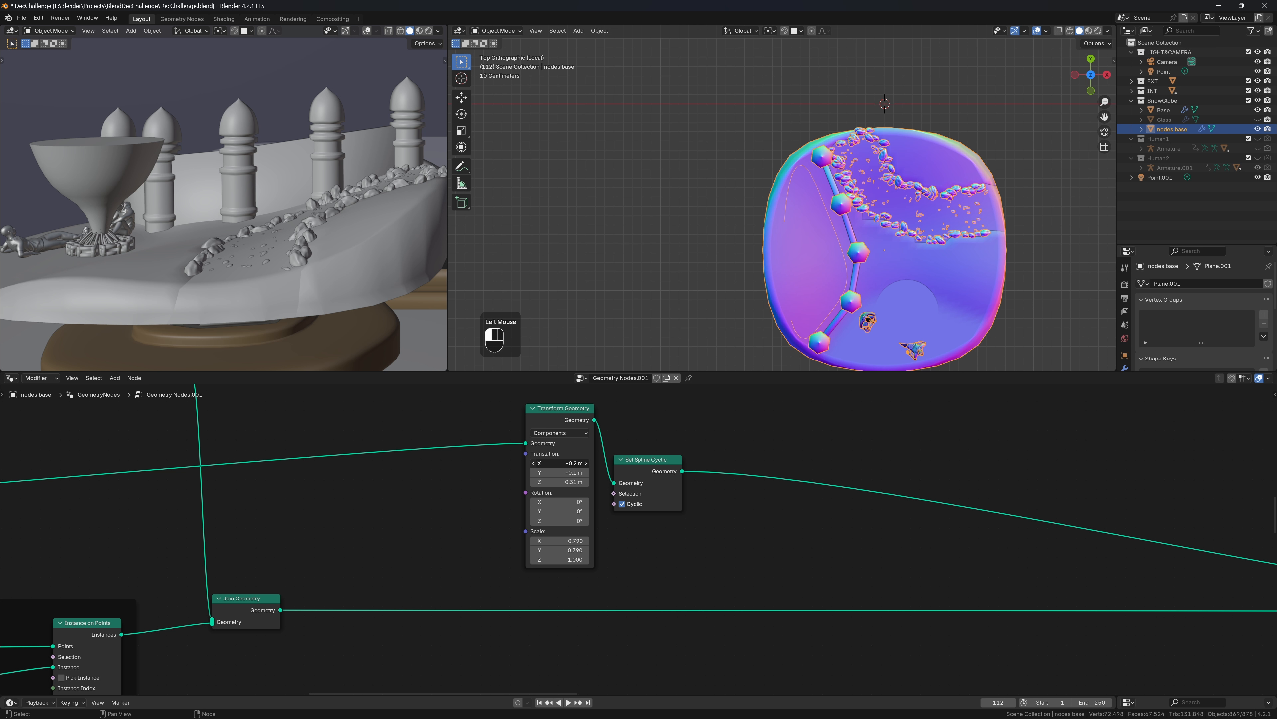
{"action": "double_click", "coordinate": [532, 465]}
{"action": "type", "text": "-0.25"}
{"action": "key", "text": "Return"}
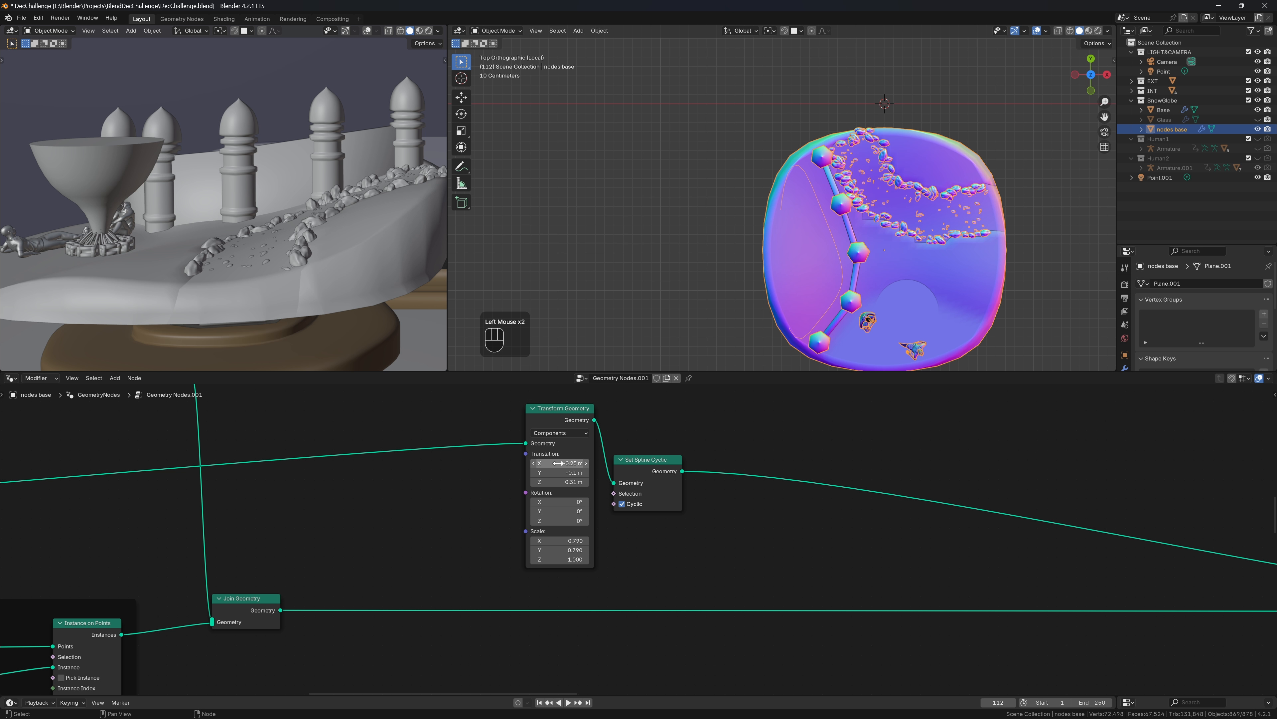
{"action": "middle_click_drag", "start_coordinate": [890, 191], "coordinate": [929, 132]}
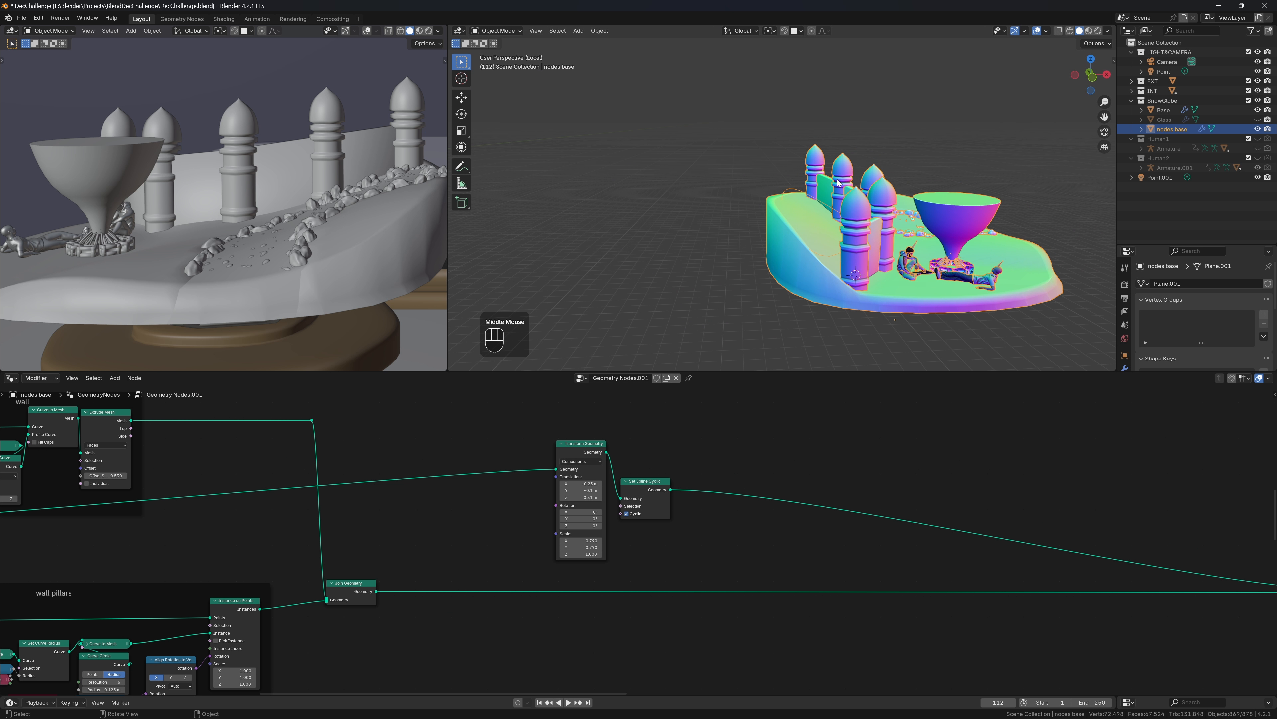
{"action": "middle_click_drag", "start_coordinate": [850, 251], "coordinate": [773, 175]}
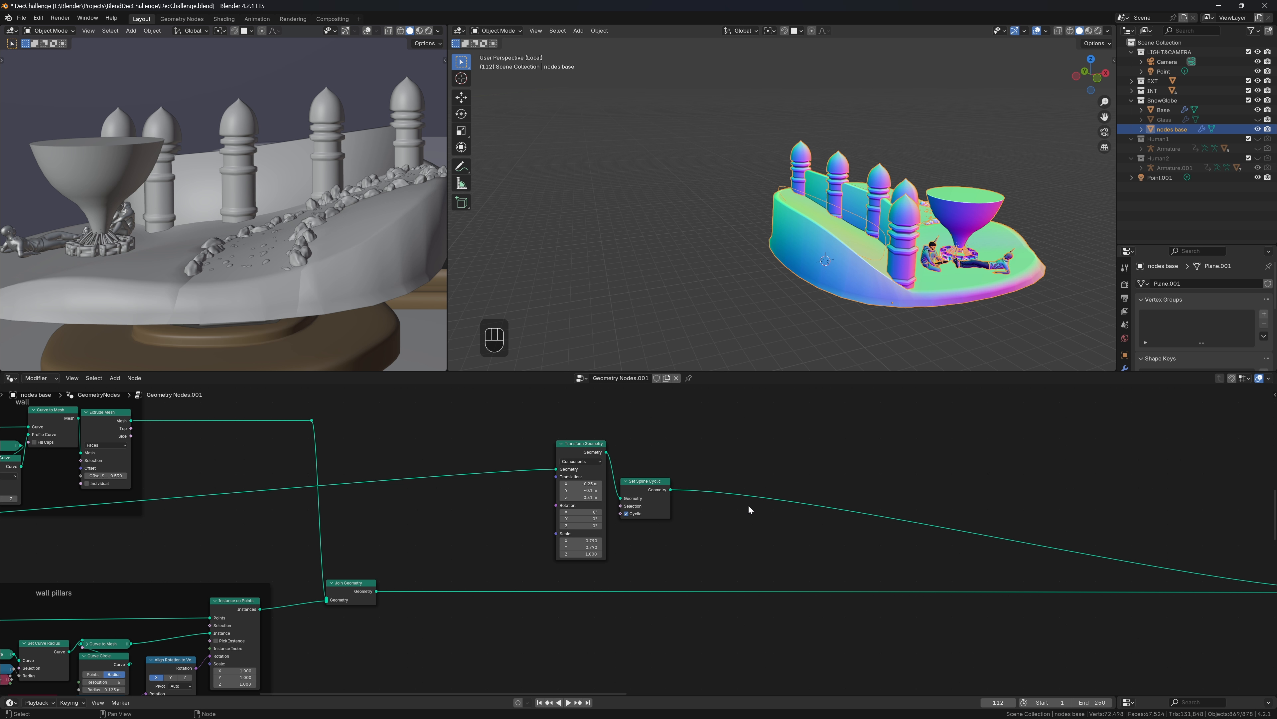
{"action": "key", "text": "shift+a"}
Add a Curve Line node and link its output into the tree
{"action": "mouse_move", "coordinate": [823, 526]}
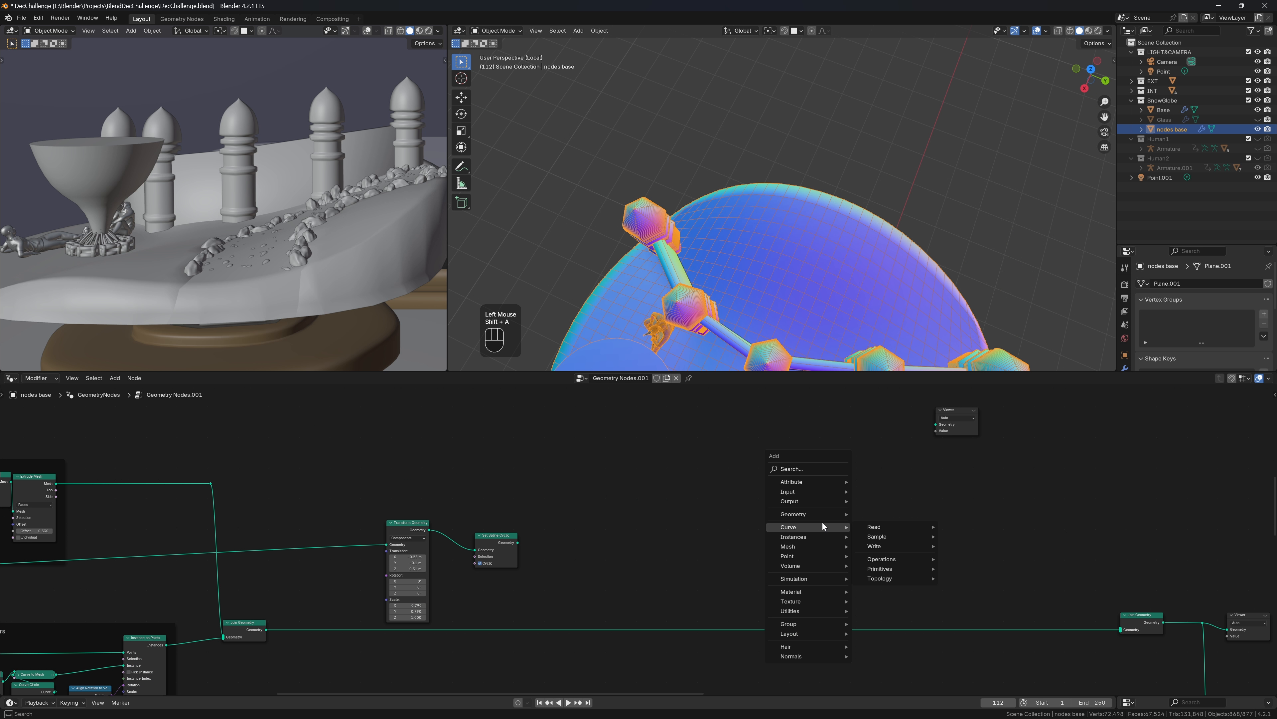
{"action": "type", "text": "line"}
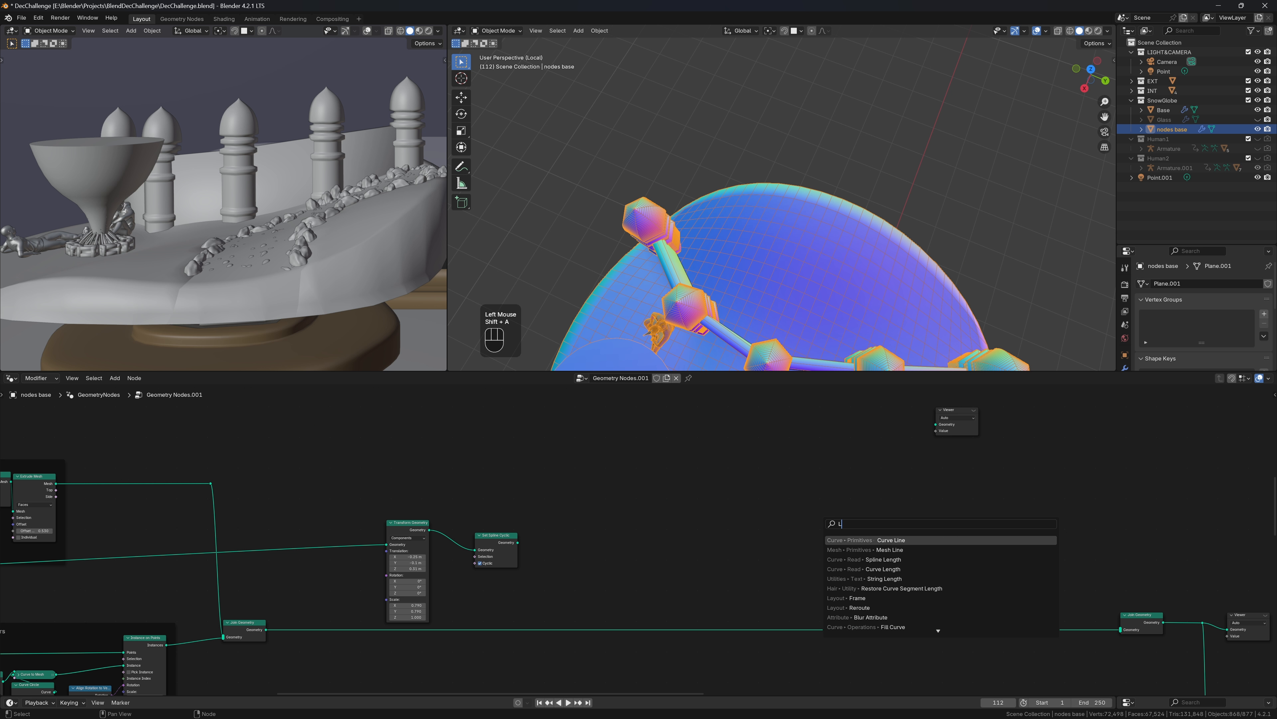
{"action": "key", "text": "Down"}
{"action": "key", "text": "Return"}
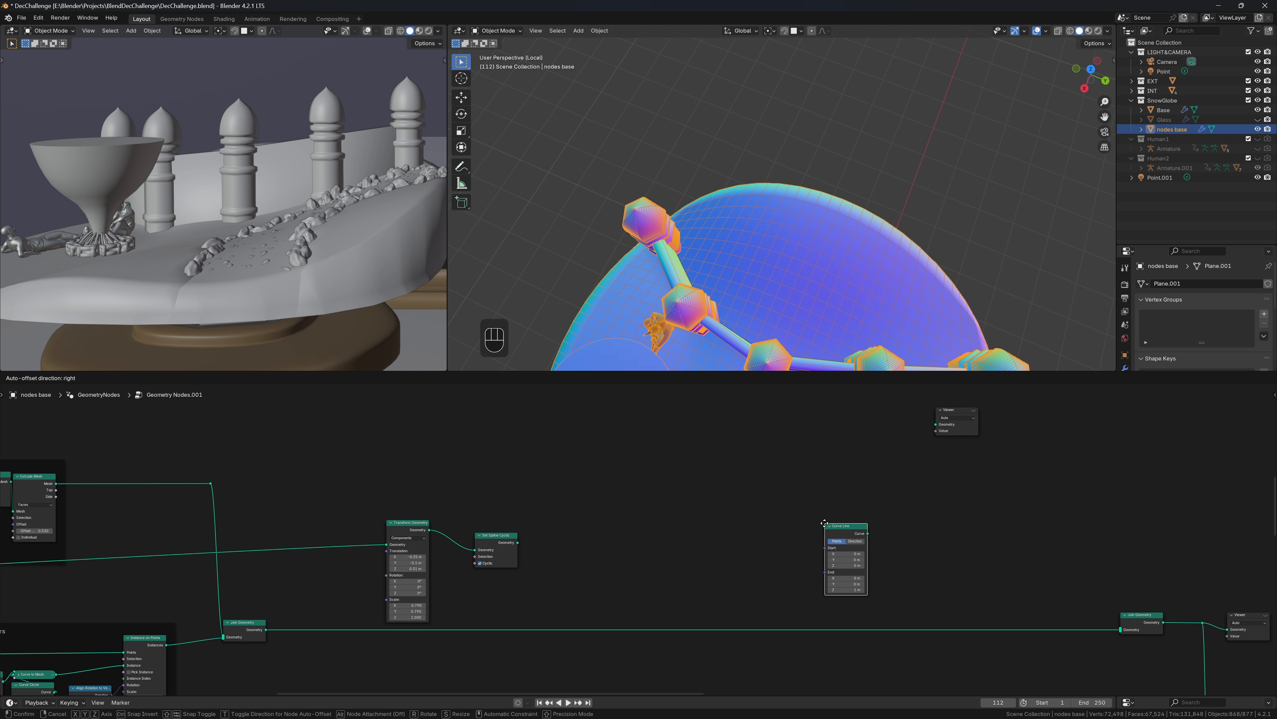
{"action": "left_click", "coordinate": [668, 436]}
{"action": "left_click_drag", "start_coordinate": [711, 446], "coordinate": [1119, 627]}
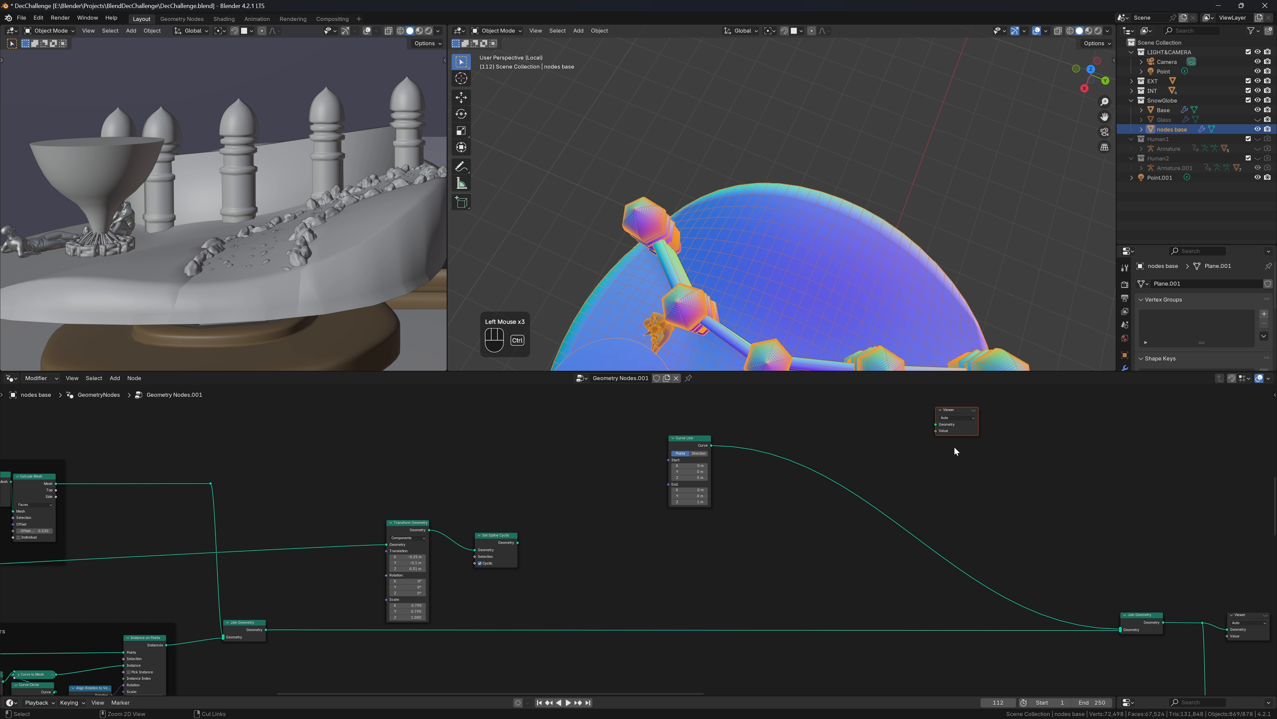
{"action": "key", "text": "ctrl+x"}
{"action": "scroll", "coordinate": [641, 527], "scroll_direction": "up", "scroll_amount": 2}
Sweep the cyclic outline along the line with Curve to Mesh, Fill Caps on, End Z 0.96 m
{"action": "key", "text": "shift+a"}
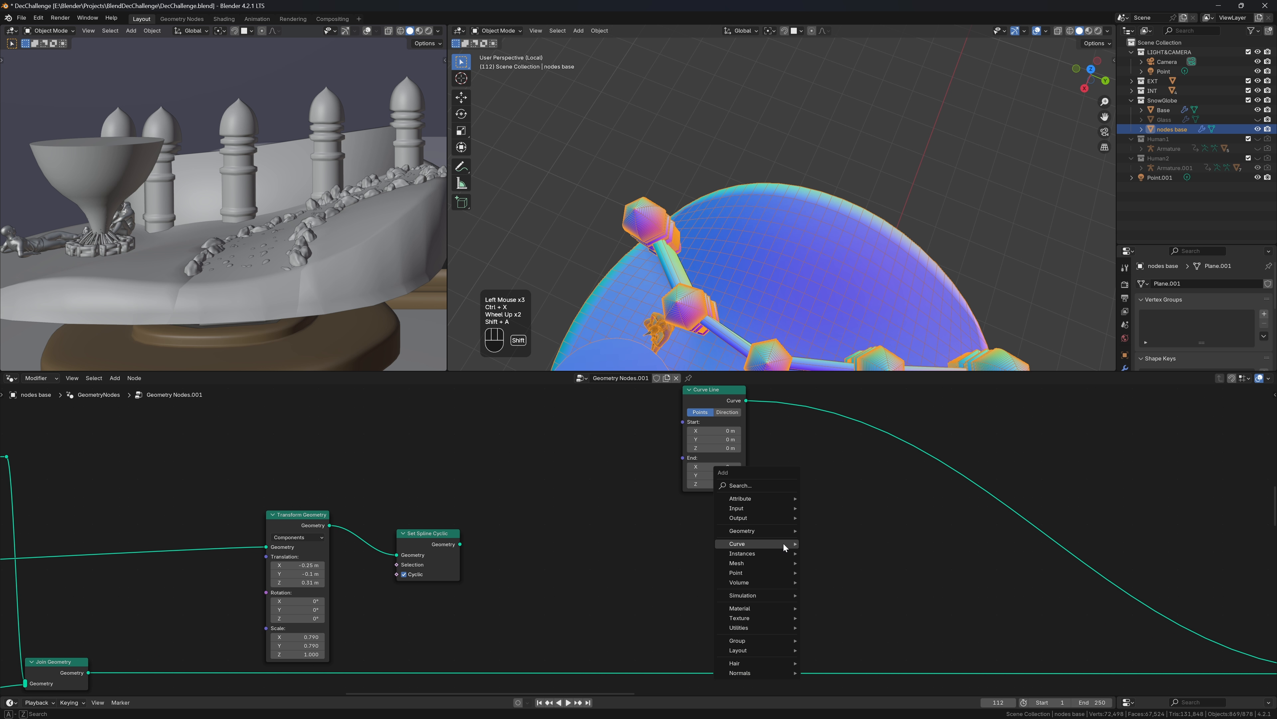
{"action": "type", "text": "ctm"}
{"action": "key", "text": "Return"}
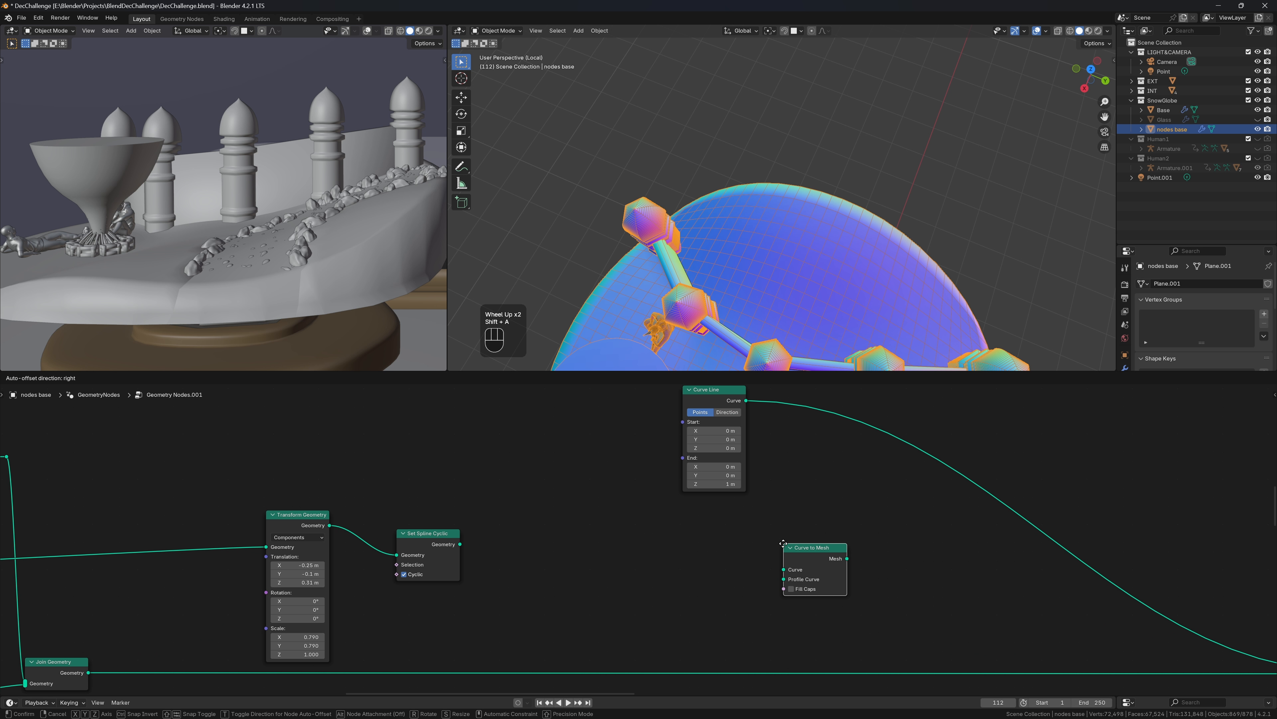
{"action": "left_click", "coordinate": [927, 442]}
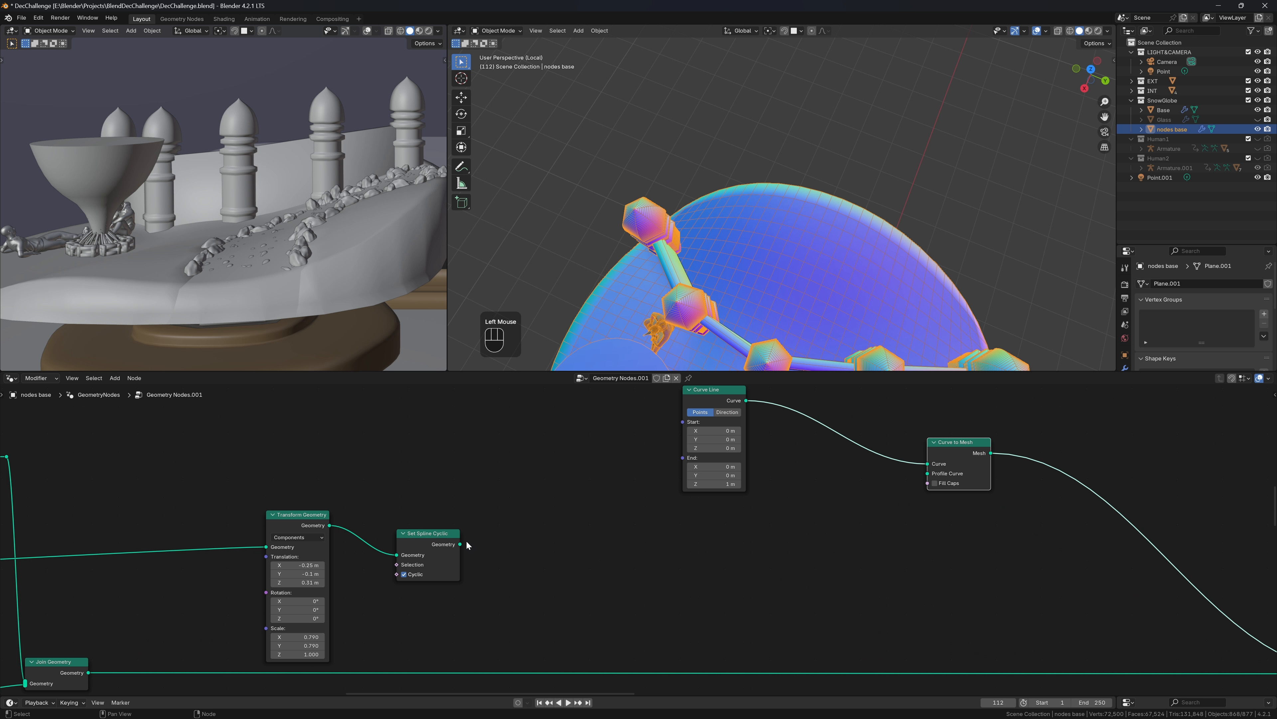
{"action": "left_click_drag", "start_coordinate": [467, 540], "coordinate": [927, 480]}
{"action": "left_click", "coordinate": [935, 482]}
{"action": "scroll", "coordinate": [903, 186], "scroll_direction": "up", "scroll_amount": 2}
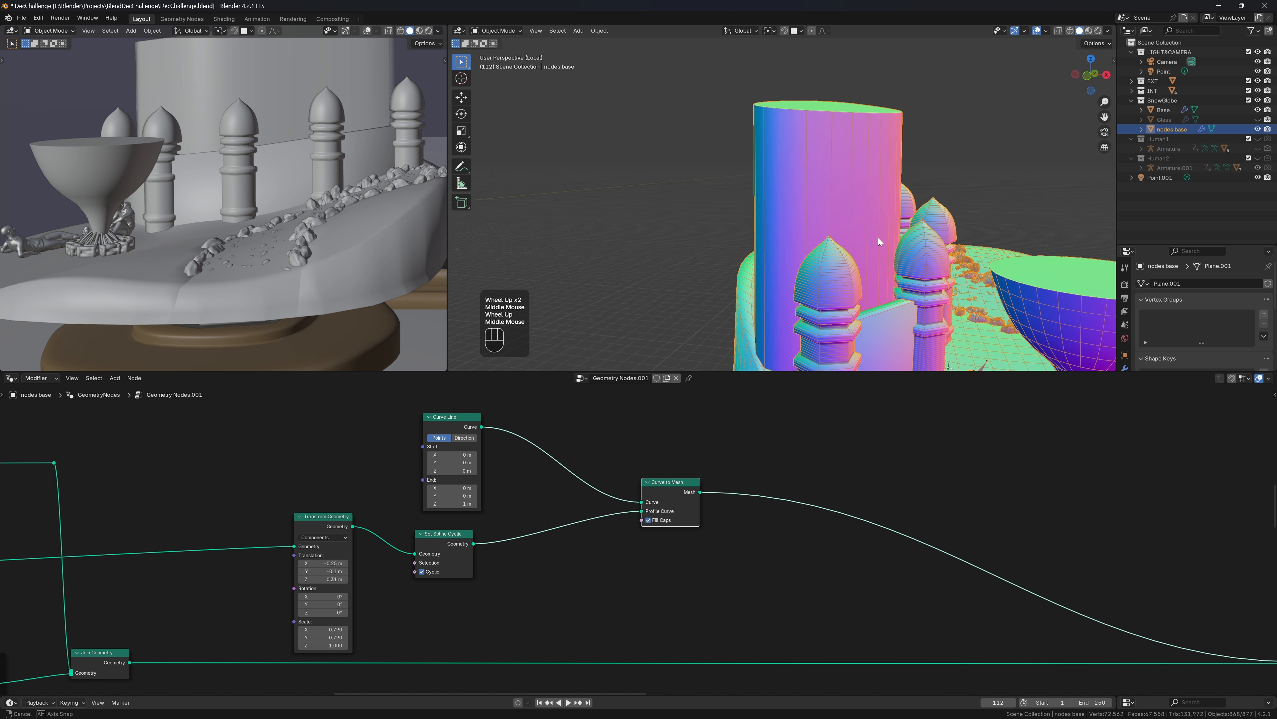
{"action": "middle_click_drag", "start_coordinate": [879, 237], "coordinate": [900, 252]}
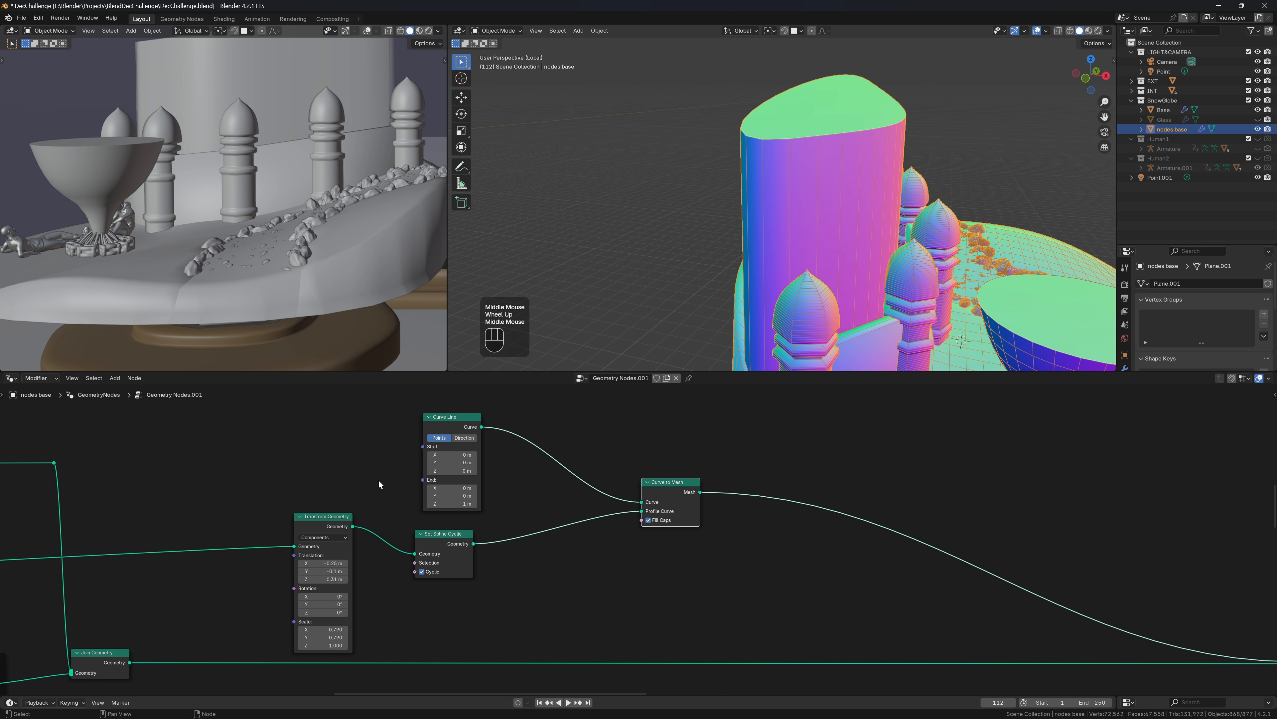
{"action": "left_click_drag", "start_coordinate": [461, 504], "coordinate": [431, 504], "text": "shift"}
Duplicate the wall pillars frame and feed the Curve Line into its Resample Curve
{"action": "scroll", "coordinate": [431, 504], "scroll_direction": "down", "scroll_amount": 4}
{"action": "middle_click_drag", "start_coordinate": [254, 689], "coordinate": [450, 667]}
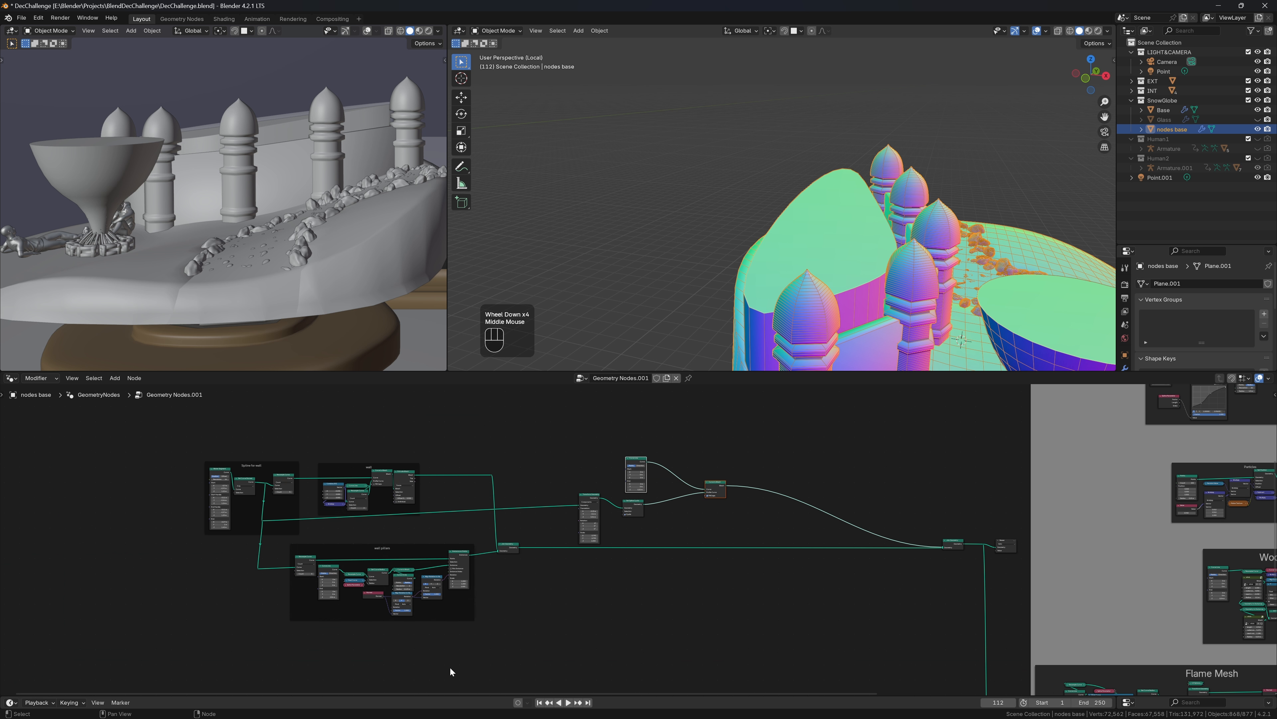
{"action": "left_click_drag", "start_coordinate": [494, 644], "coordinate": [272, 550]}
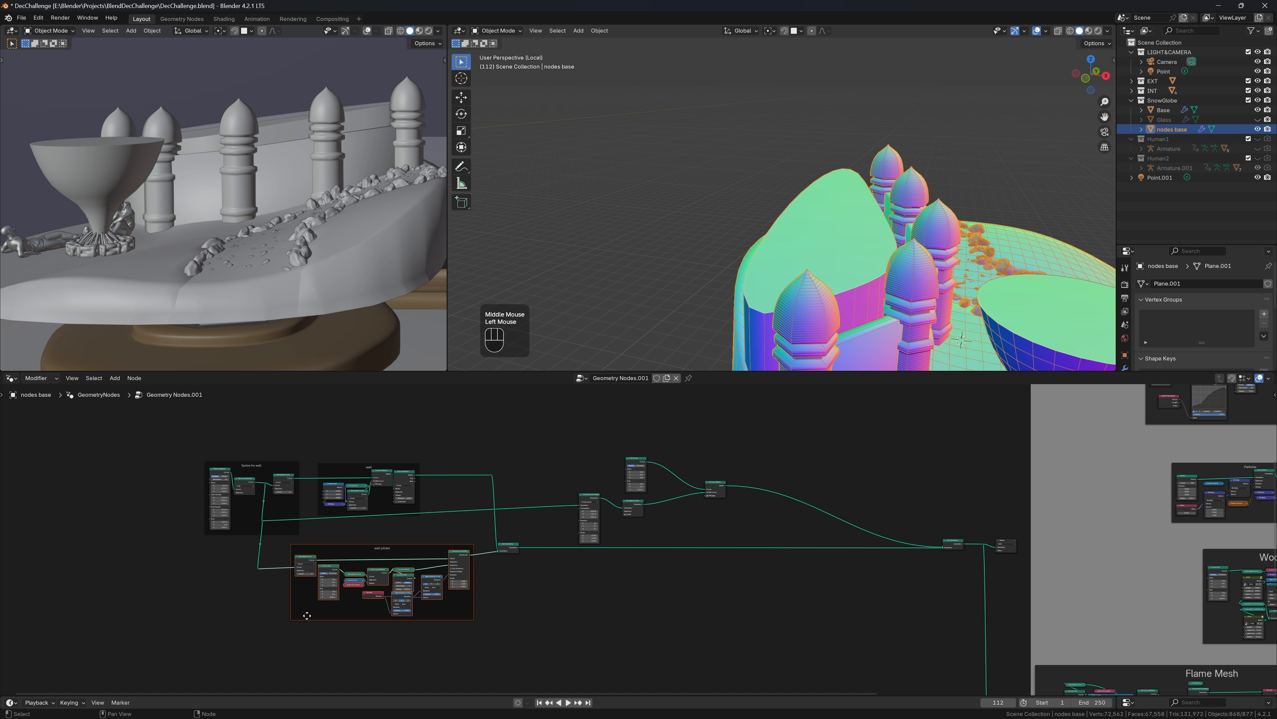
{"action": "key", "text": "shift+d"}
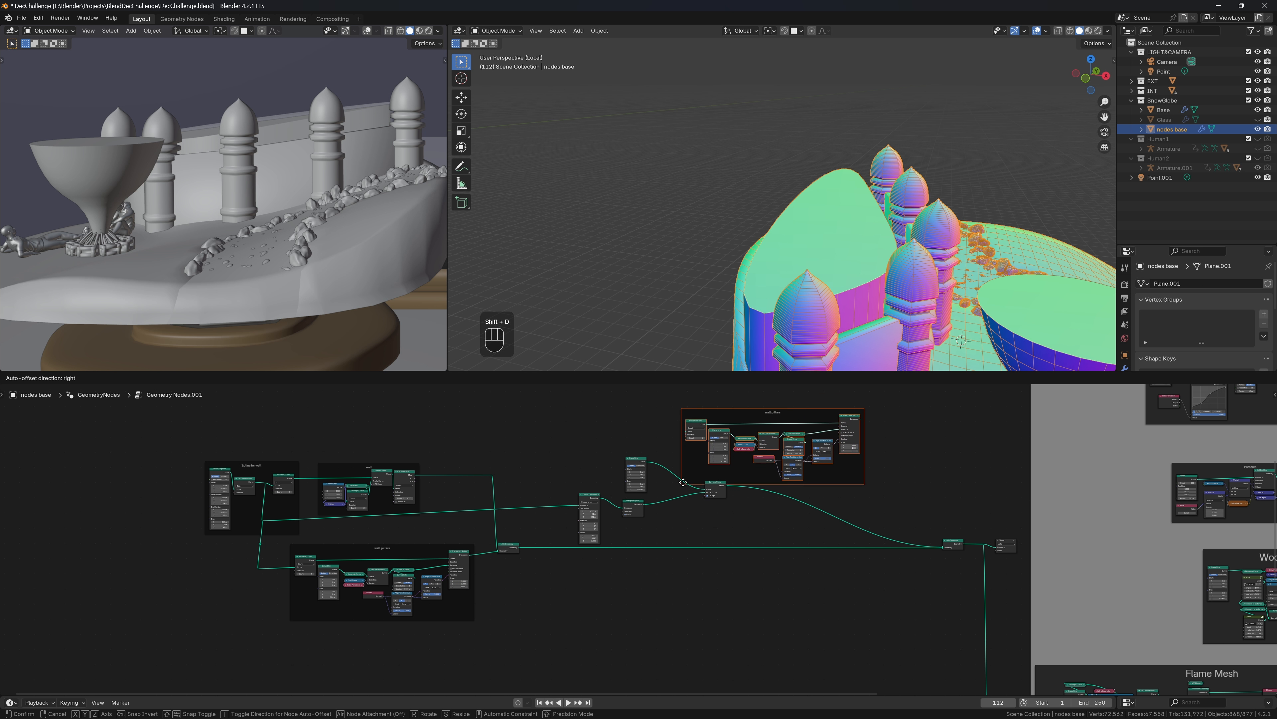
{"action": "left_click", "coordinate": [689, 460]}
{"action": "scroll", "coordinate": [730, 486], "scroll_direction": "up", "scroll_amount": 4}
{"action": "middle_click_drag", "start_coordinate": [731, 486], "coordinate": [735, 549]}
{"action": "scroll", "coordinate": [735, 548], "scroll_direction": "up", "scroll_amount": 2}
{"action": "middle_click_drag", "start_coordinate": [735, 548], "coordinate": [767, 651]}
{"action": "left_click_drag", "start_coordinate": [519, 582], "coordinate": [599, 429]}
{"action": "scroll", "coordinate": [1012, 537], "scroll_direction": "down", "scroll_amount": 2}
{"action": "middle_click_drag", "start_coordinate": [1032, 573], "coordinate": [882, 506]}
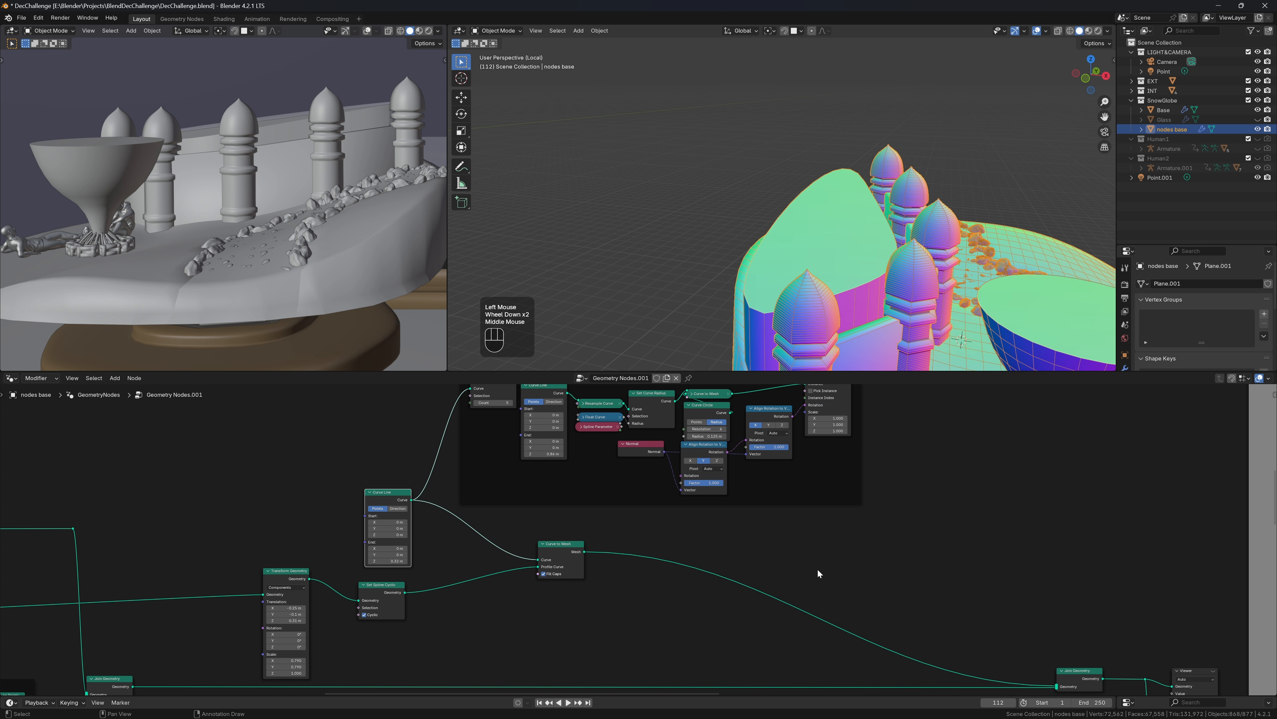
Add a Join Geometry copy that joins the pillar instances with the inner wall
{"action": "key", "text": "shift+a"}
{"action": "left_click", "coordinate": [1075, 673]}
{"action": "left_click", "coordinate": [828, 621]}
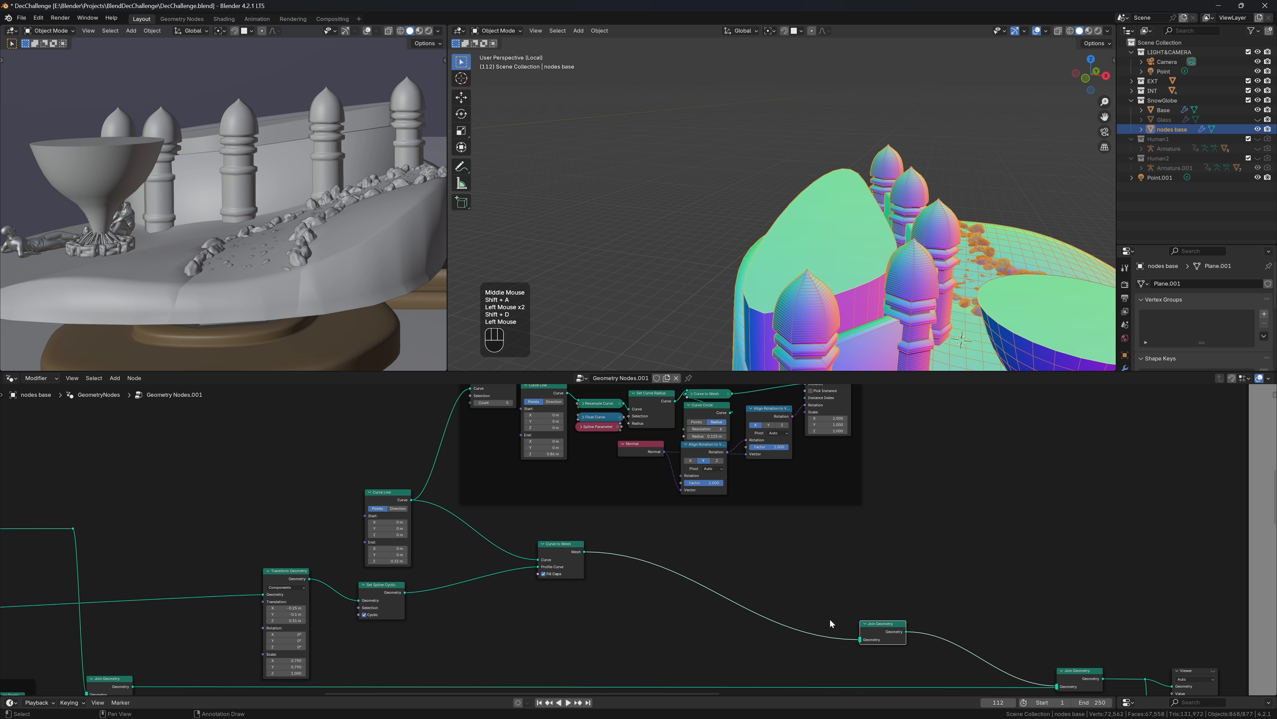
{"action": "left_click_drag", "start_coordinate": [884, 626], "coordinate": [955, 540]}
{"action": "middle_click_drag", "start_coordinate": [895, 459], "coordinate": [861, 422]}
{"action": "left_click_drag", "start_coordinate": [854, 430], "coordinate": [932, 625]}
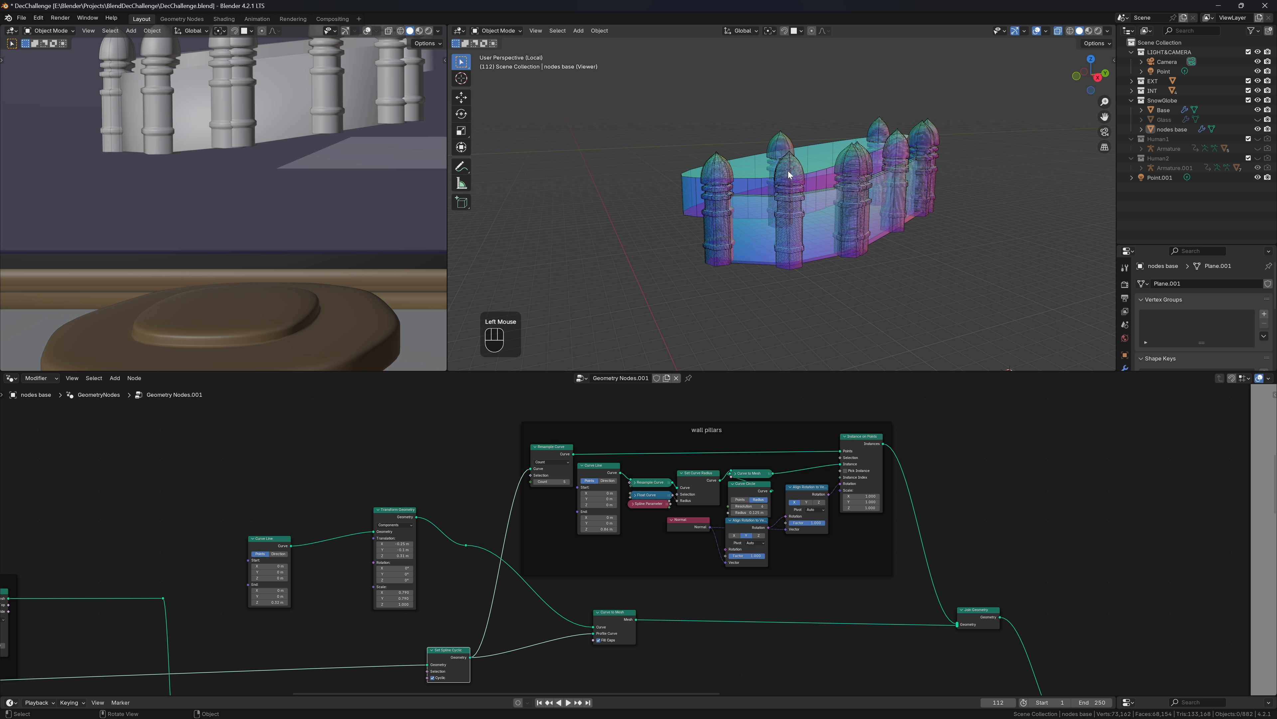
{"action": "middle_click_drag", "start_coordinate": [789, 171], "coordinate": [829, 201]}
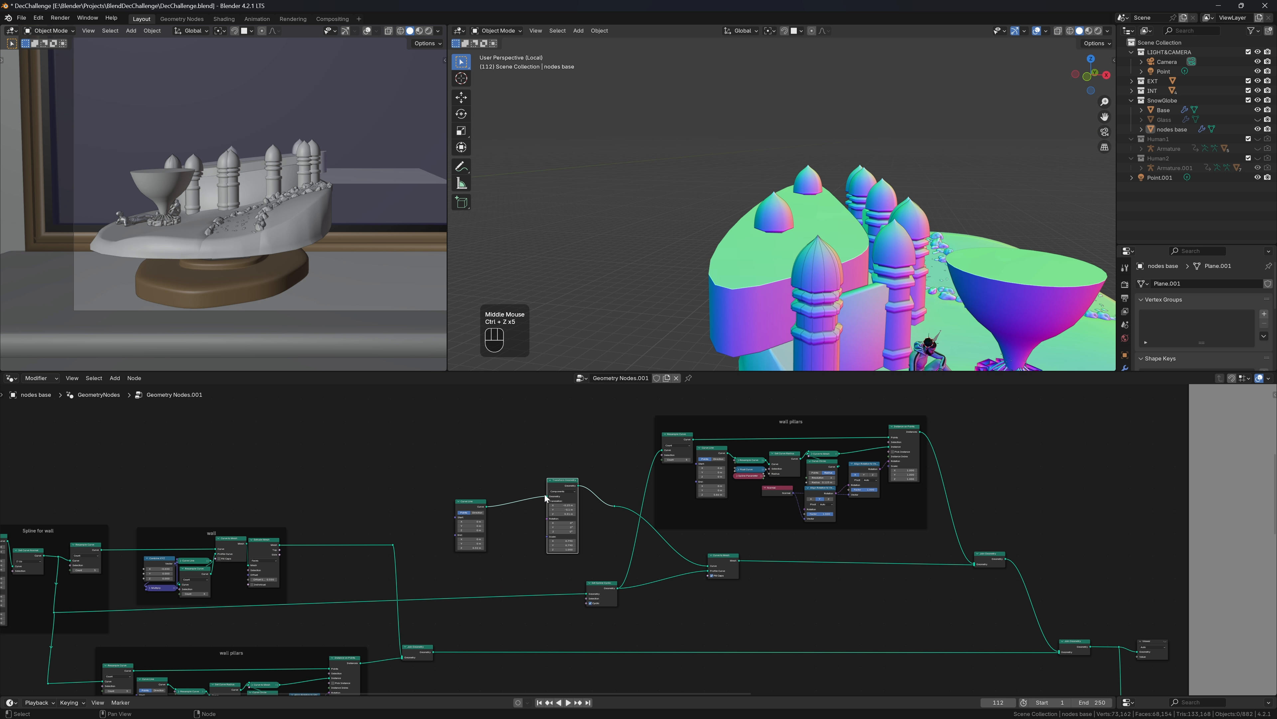
{"action": "left_click_drag", "start_coordinate": [486, 506], "coordinate": [558, 572]}
{"action": "middle_click_drag", "start_coordinate": [903, 194], "coordinate": [906, 224]}
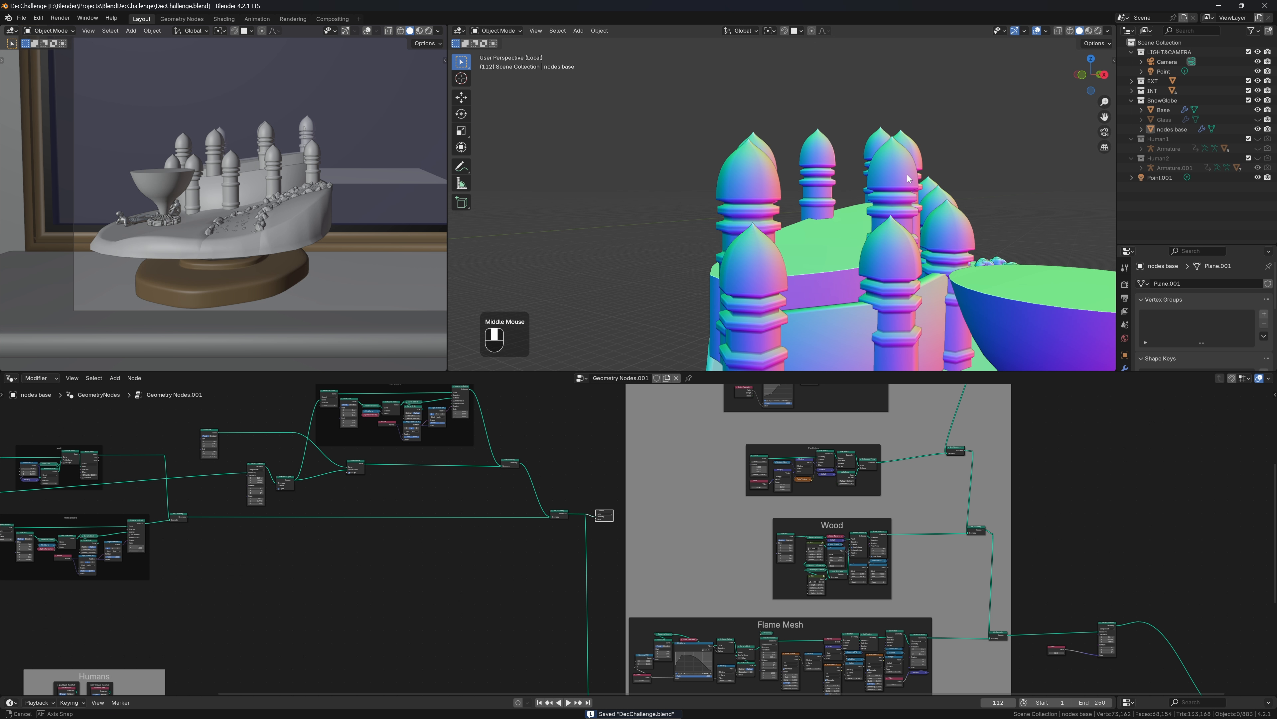
{"action": "middle_click_drag", "start_coordinate": [907, 175], "coordinate": [712, 216]}
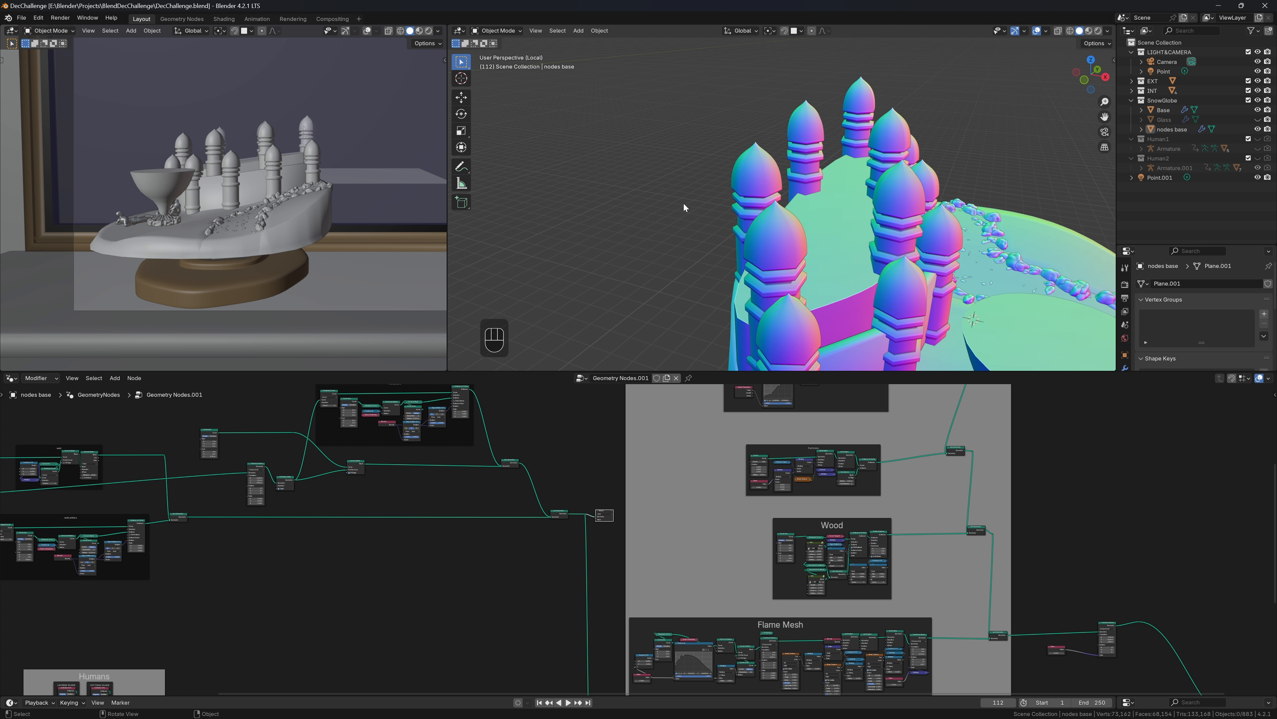
Adjust the pillar height value, settling on 0.7 m
{"action": "scroll", "coordinate": [496, 483], "scroll_direction": "up", "scroll_amount": 3}
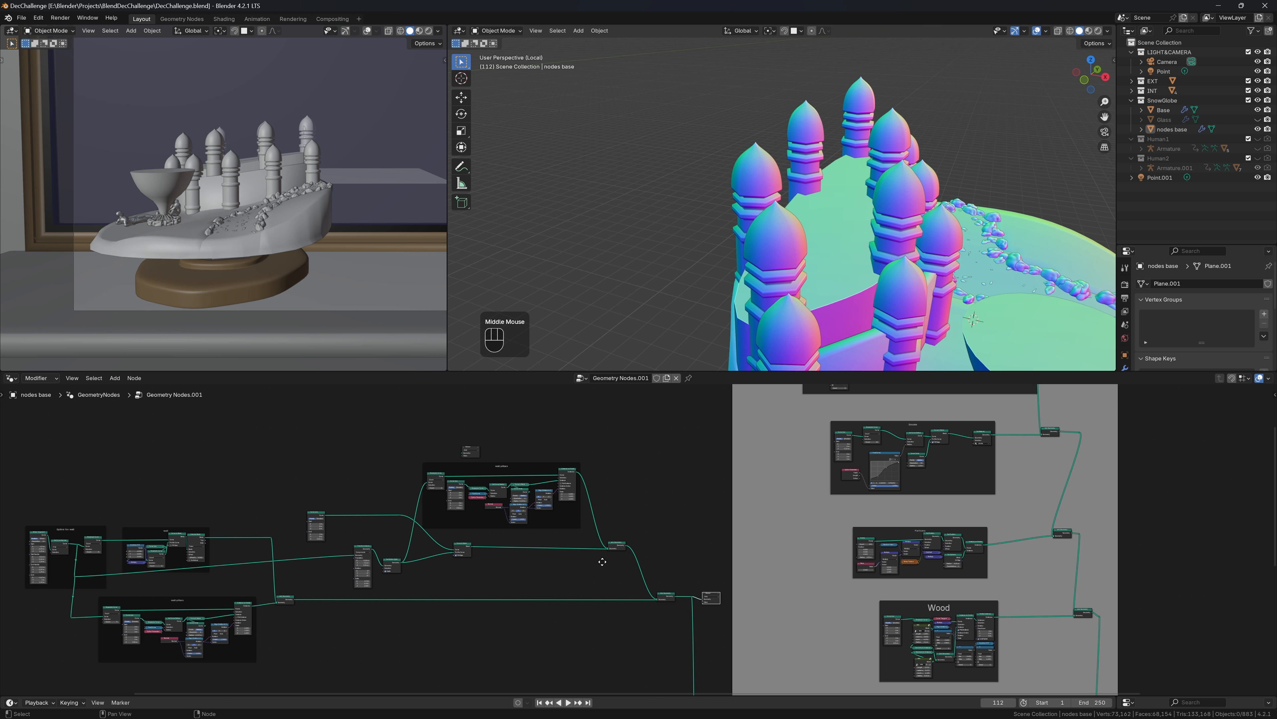
{"action": "scroll", "coordinate": [802, 581], "scroll_direction": "up", "scroll_amount": 3}
{"action": "scroll", "coordinate": [802, 582], "scroll_direction": "up", "scroll_amount": 1}
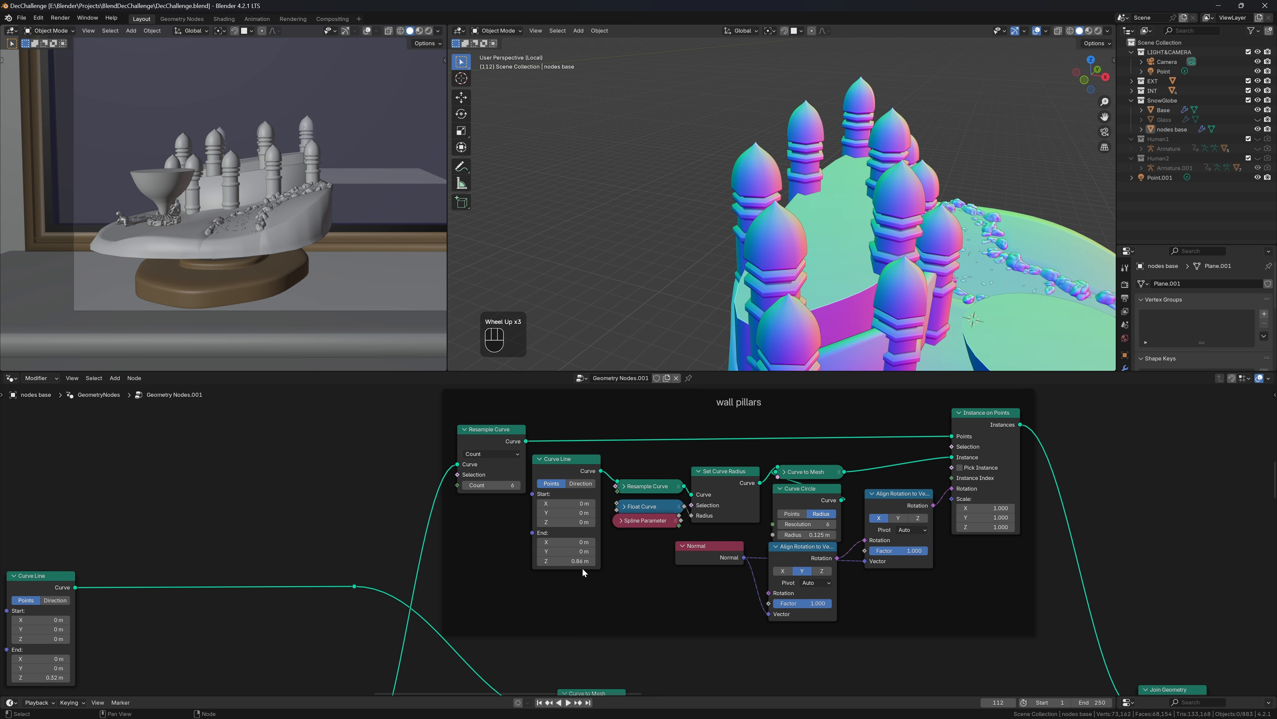
{"action": "left_click", "coordinate": [563, 560]}
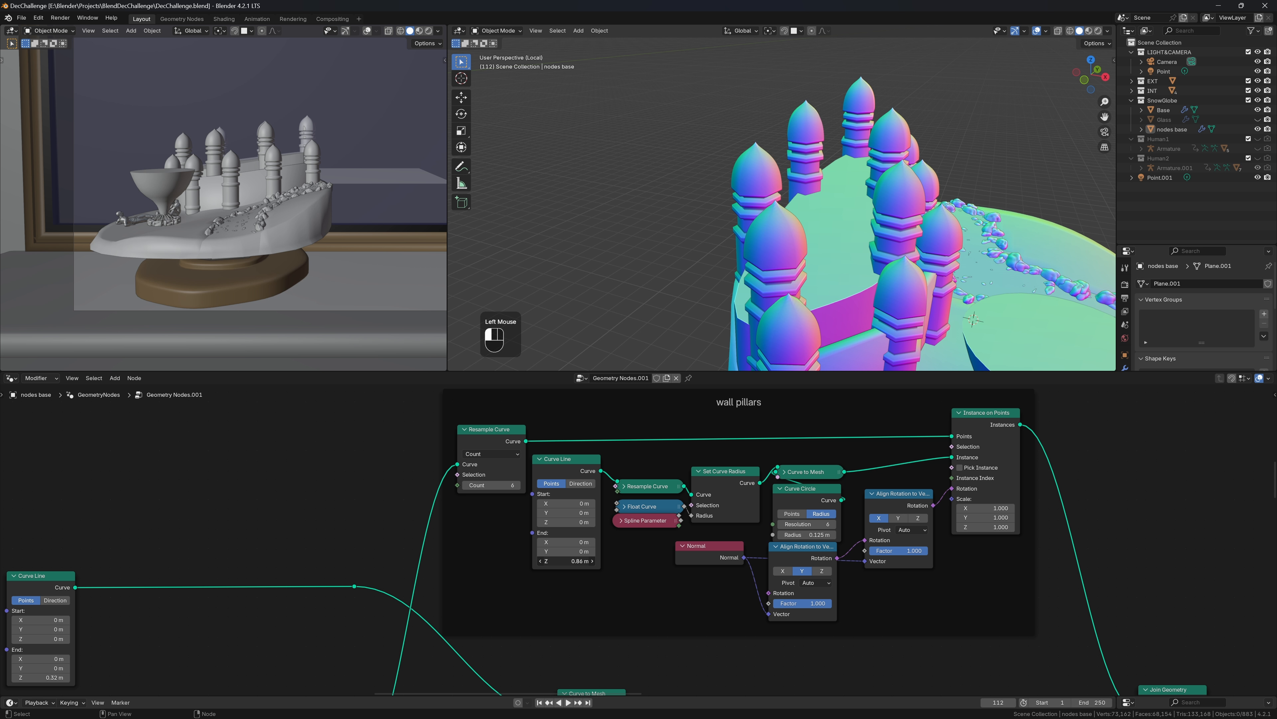
{"action": "left_click_drag", "start_coordinate": [563, 560], "coordinate": [517, 560]}
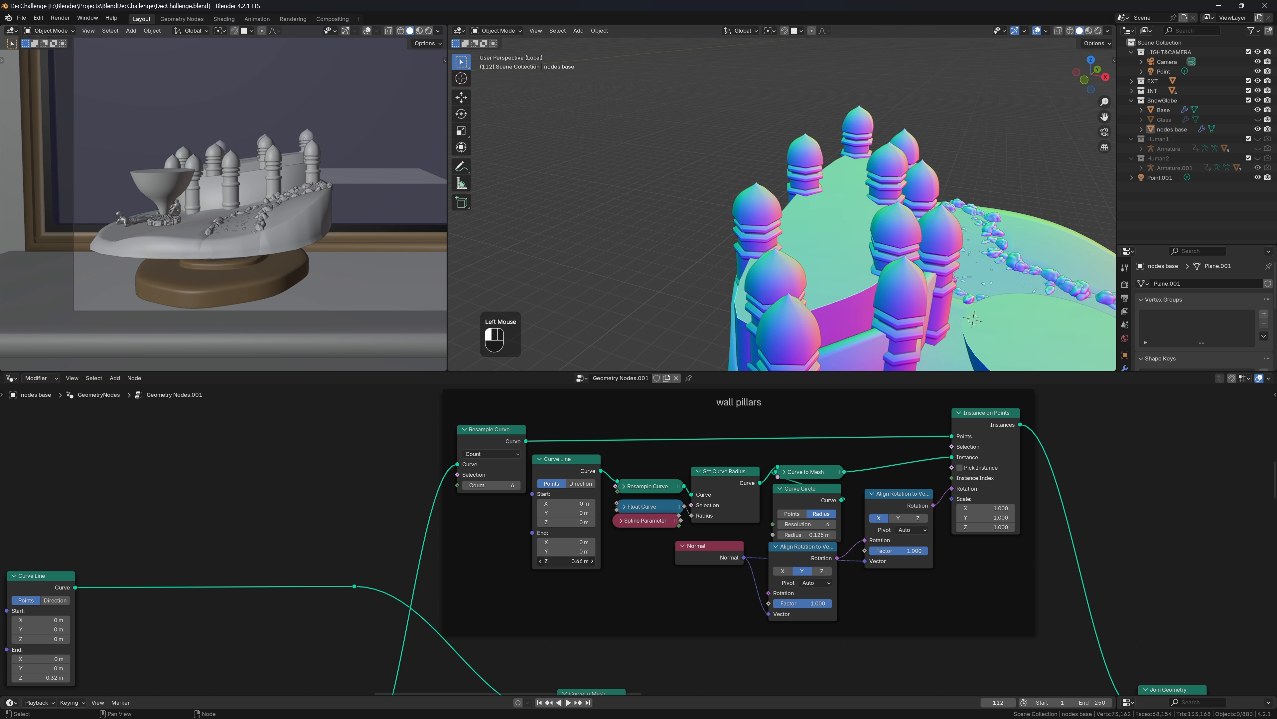
{"action": "left_click", "coordinate": [563, 560]}
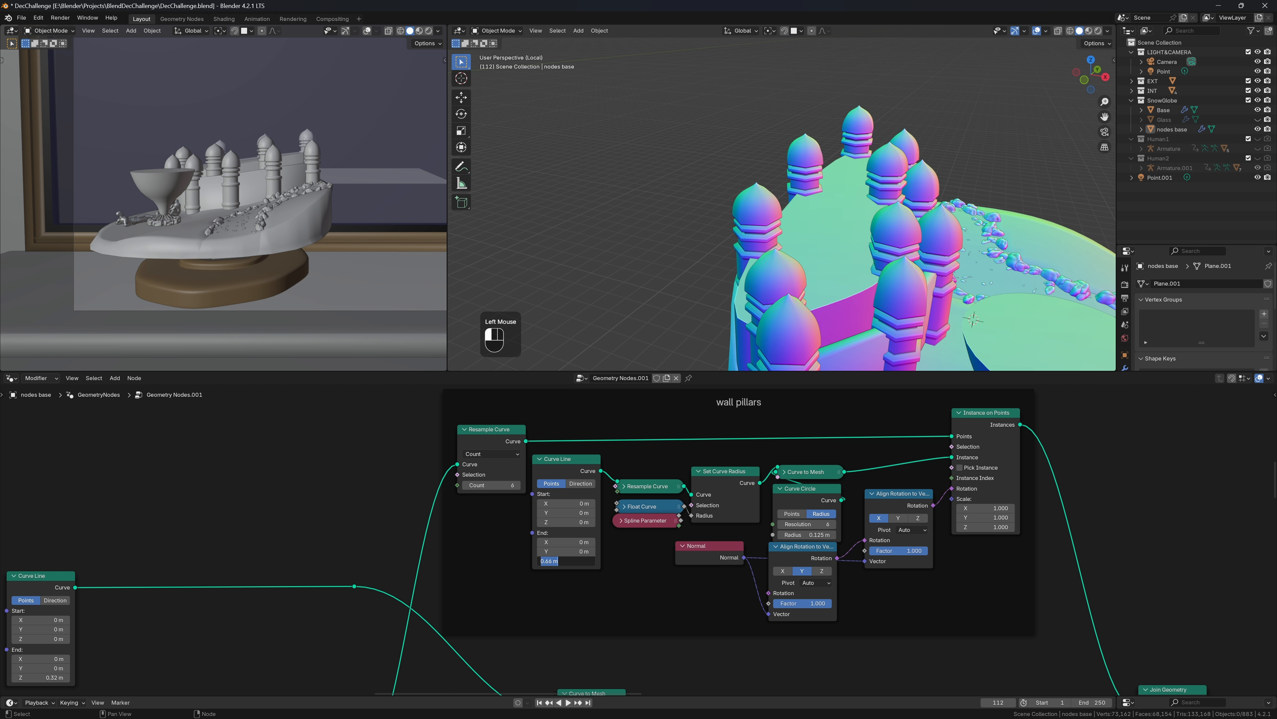
{"action": "type", "text": ".7"}
{"action": "key", "text": "Return"}
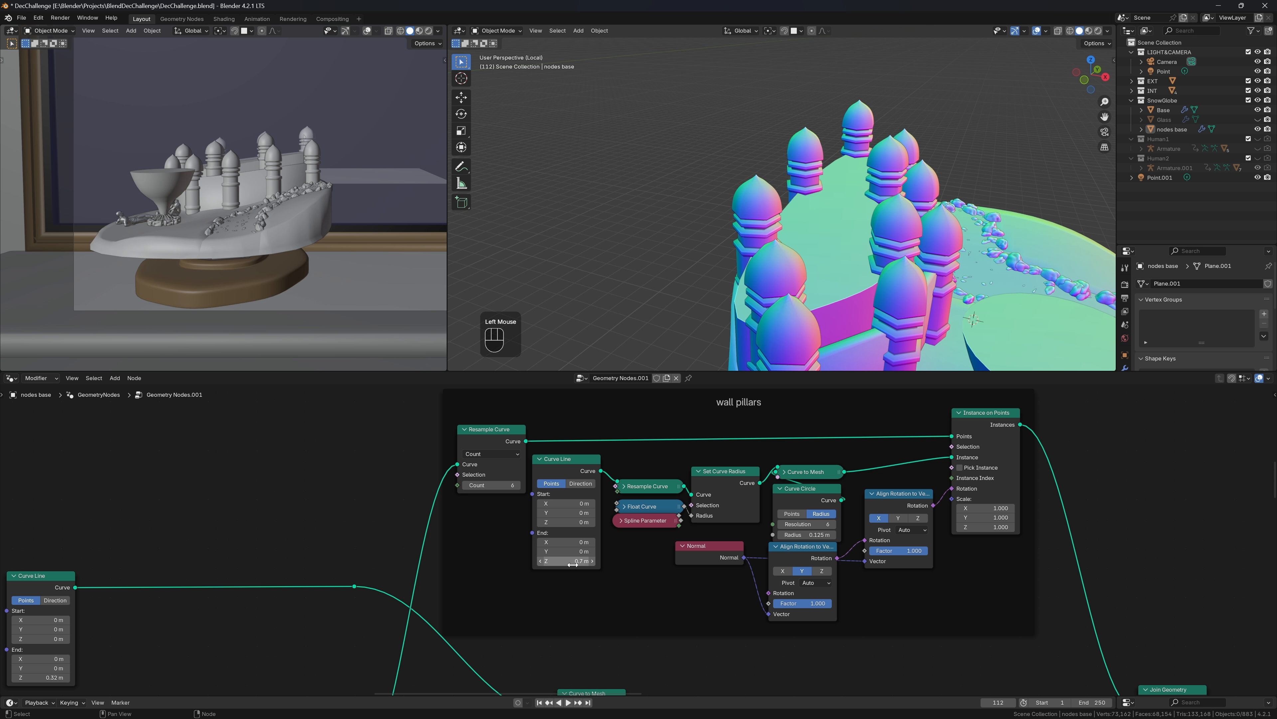
Set the pillar circle radius to 0.11 m
{"action": "scroll", "coordinate": [733, 548], "scroll_direction": "down", "scroll_amount": 2}
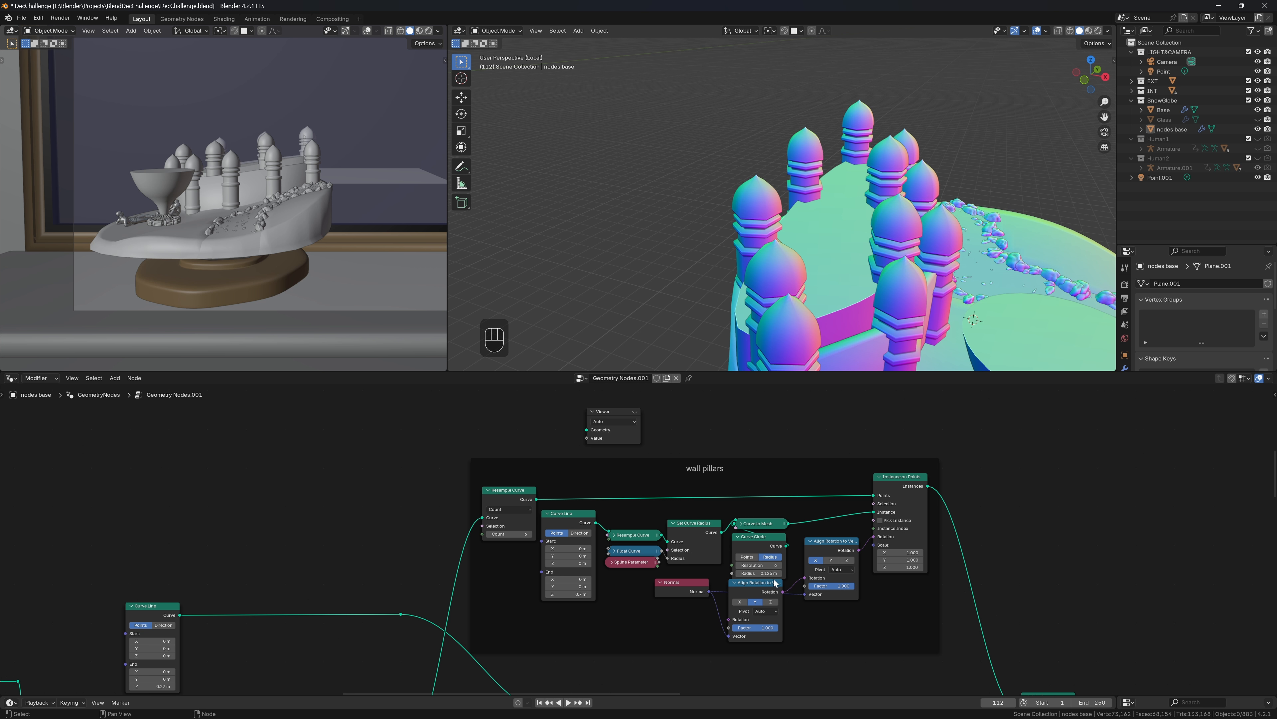
{"action": "scroll", "coordinate": [775, 583], "scroll_direction": "up", "scroll_amount": 2}
{"action": "left_click", "coordinate": [809, 593]}
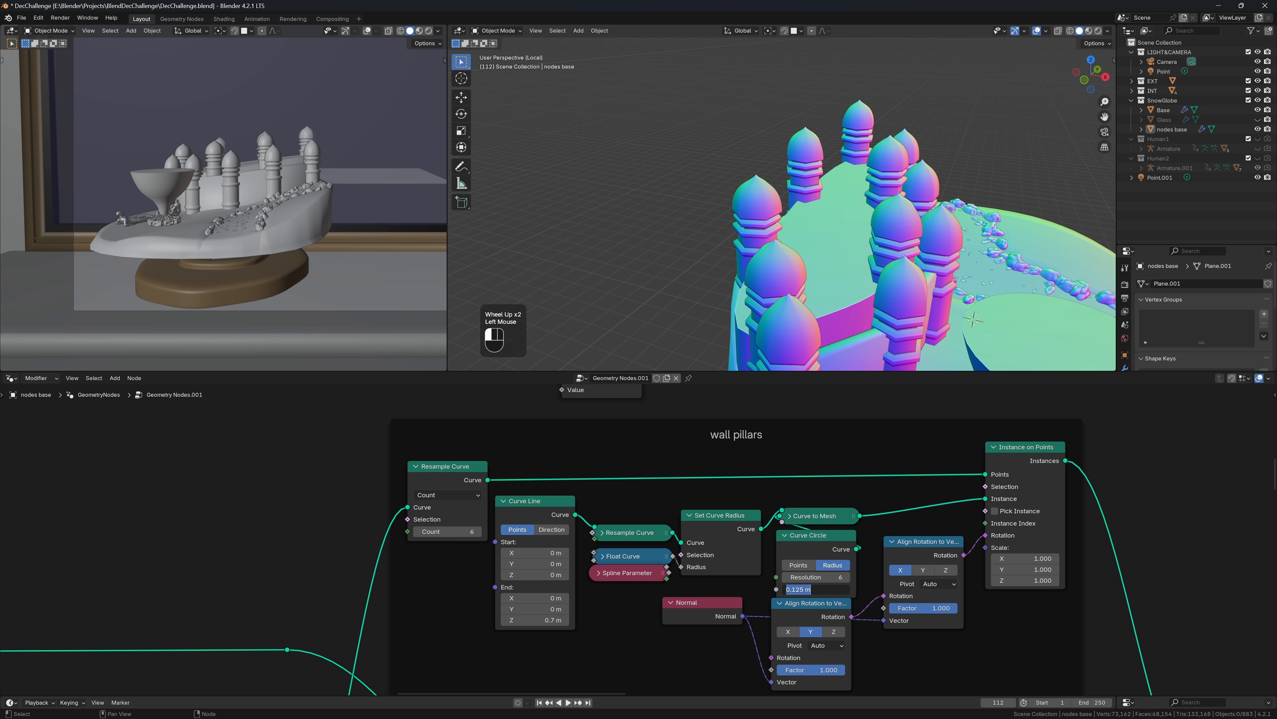
{"action": "key", "text": "Return"}
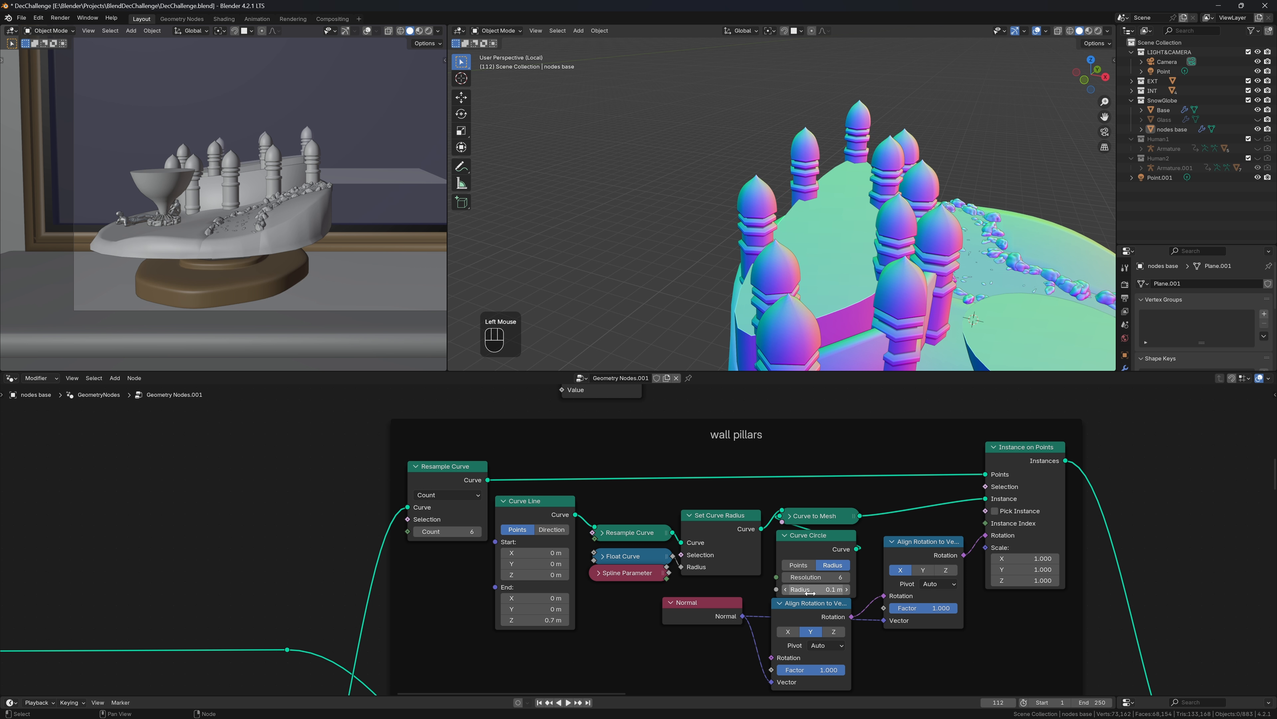
{"action": "left_click", "coordinate": [810, 593]}
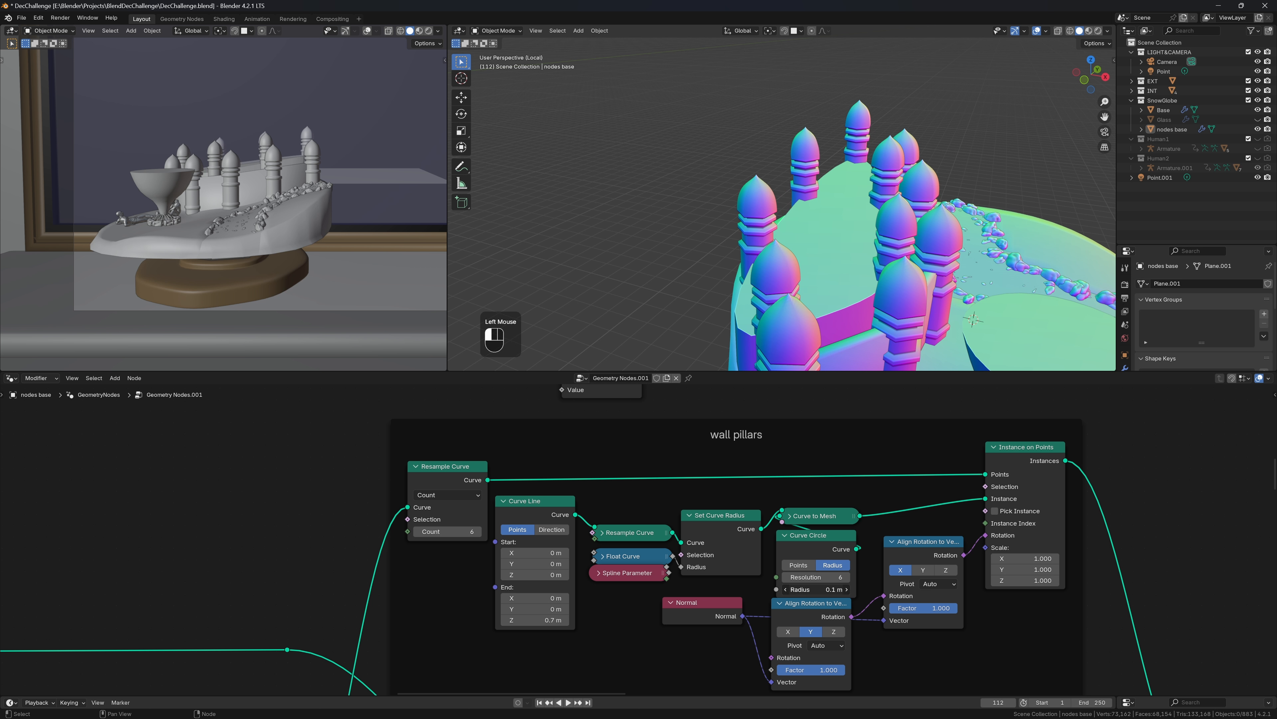
{"action": "type", "text": ".11"}
{"action": "key", "text": "Return"}
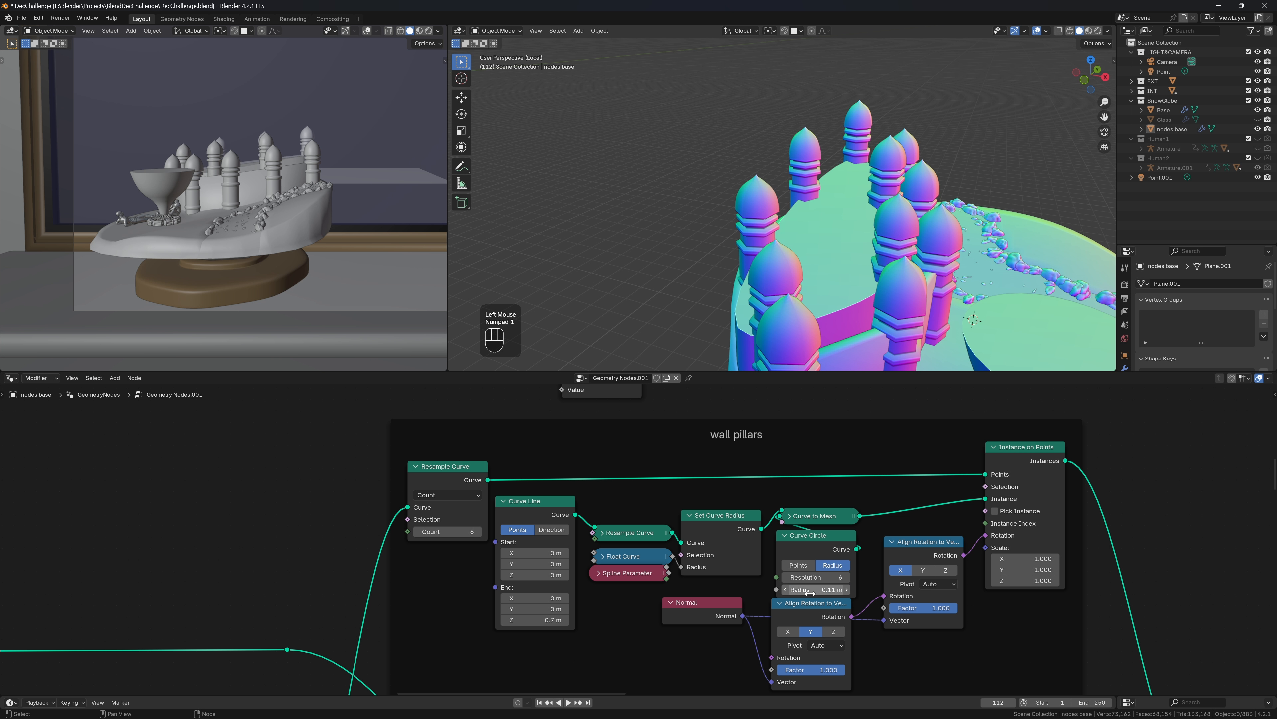
Lower the pillar line's End Z to 0.65 m and save the file
{"action": "left_click", "coordinate": [534, 619]}
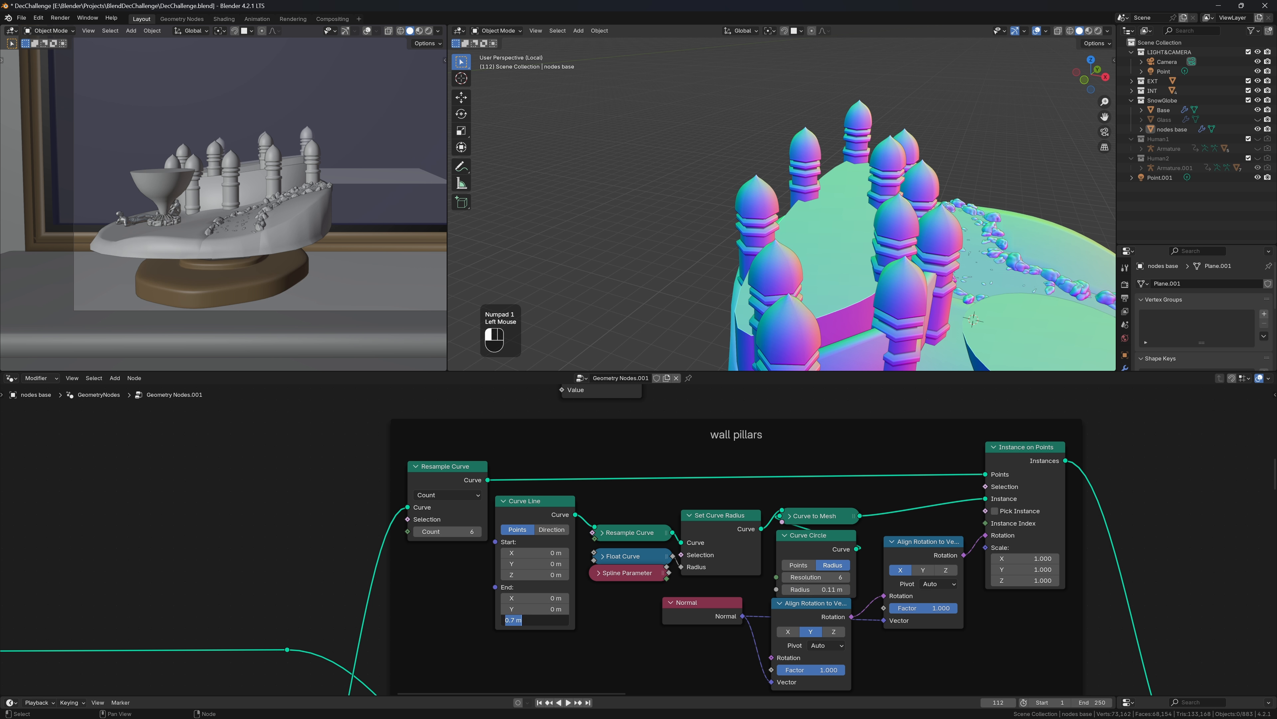
{"action": "type", "text": ".65"}
{"action": "key", "text": "Return"}
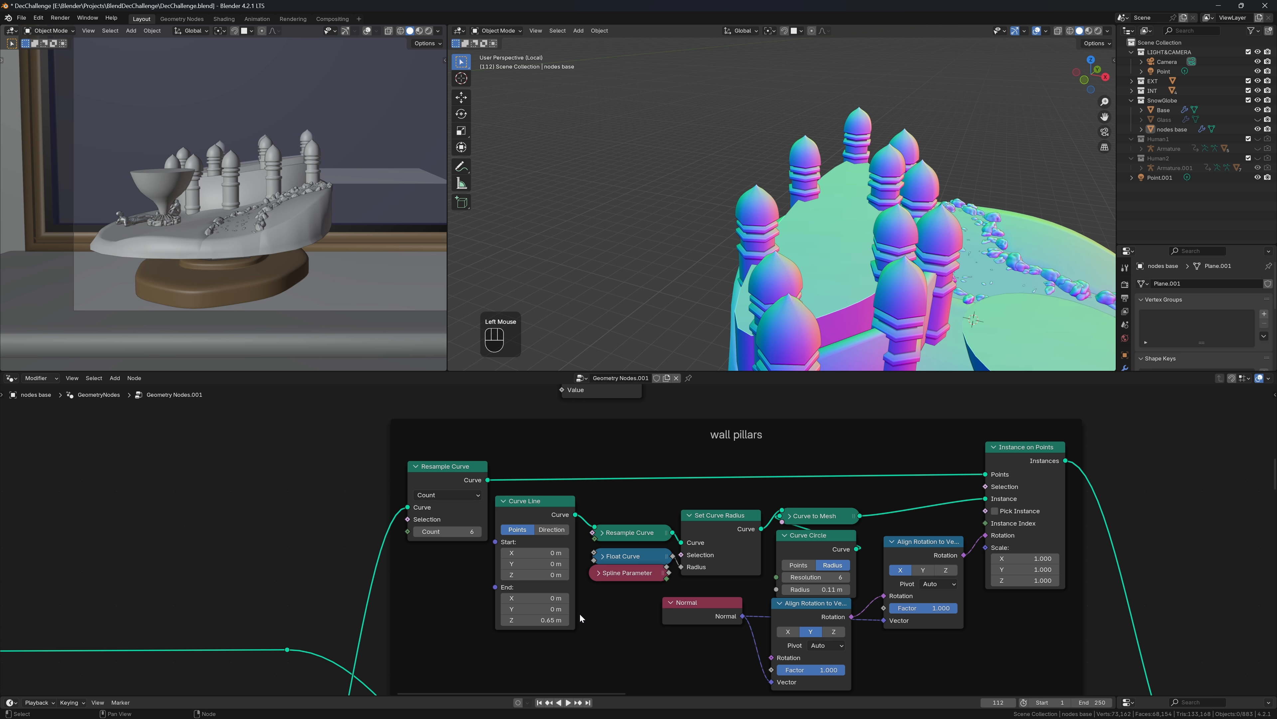
{"action": "key", "text": "ctrl+s"}
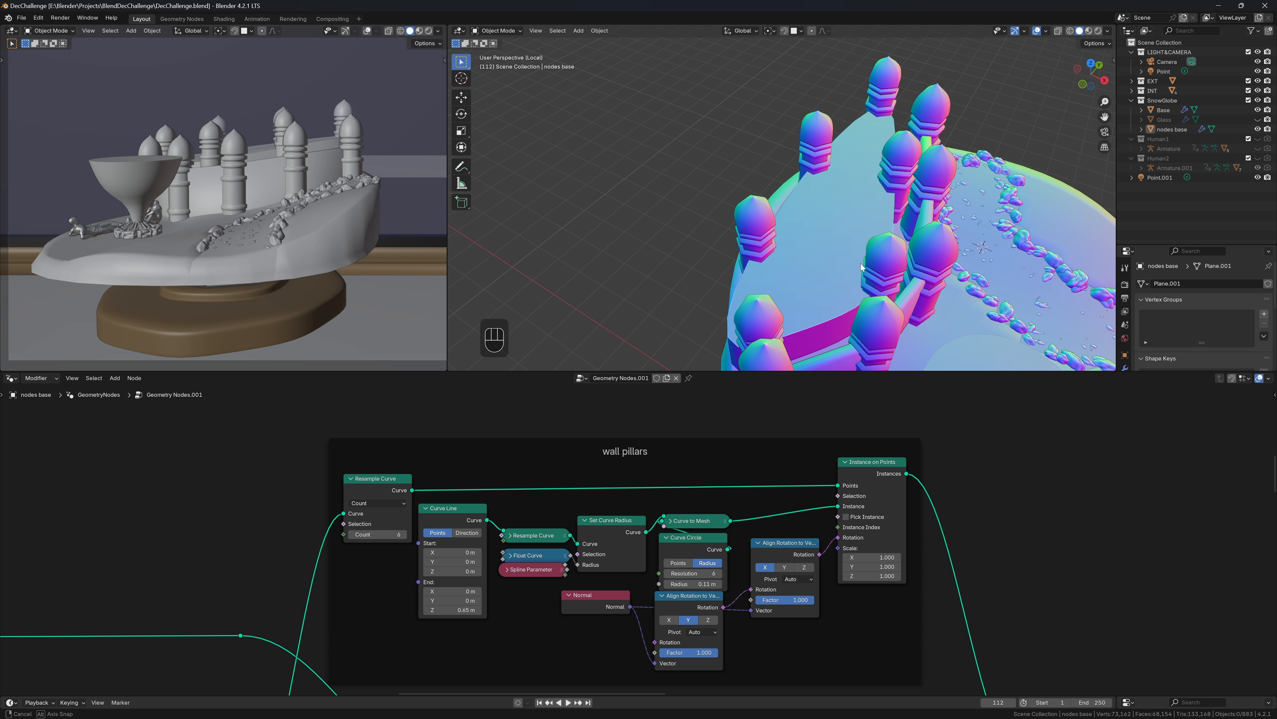
Add a Repeat Zone, route the pillar instances through it into Join Geometry, and cut the direct link
{"action": "middle_click_drag", "start_coordinate": [861, 267], "coordinate": [859, 275]}
{"action": "key", "text": "shift+a"}
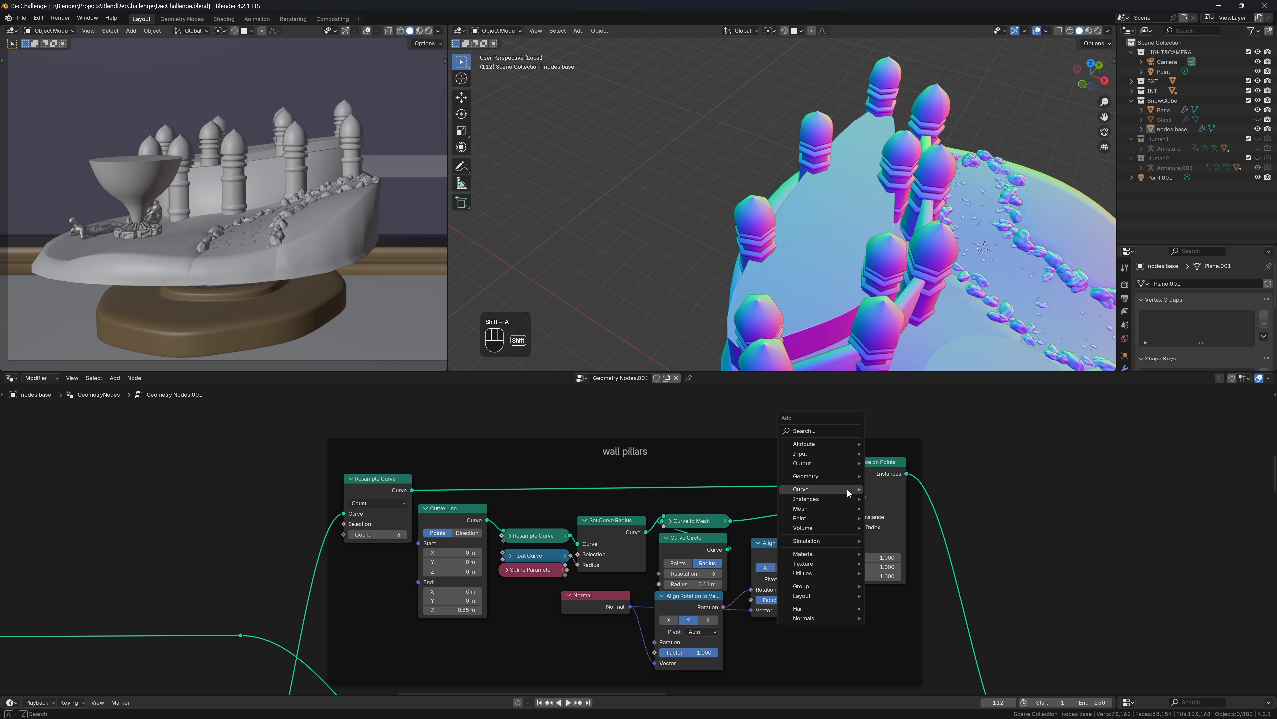
{"action": "mouse_move", "coordinate": [848, 492]}
{"action": "type", "text": "re[ea"}
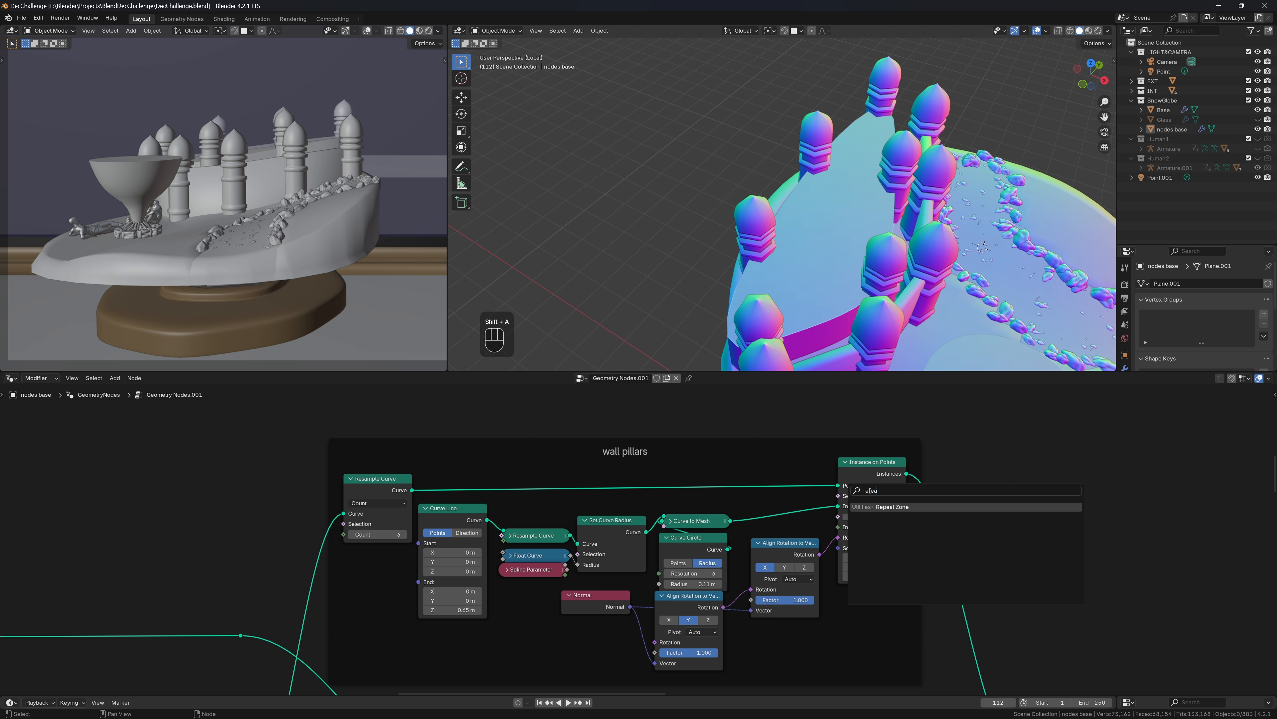
{"action": "key", "text": "Return"}
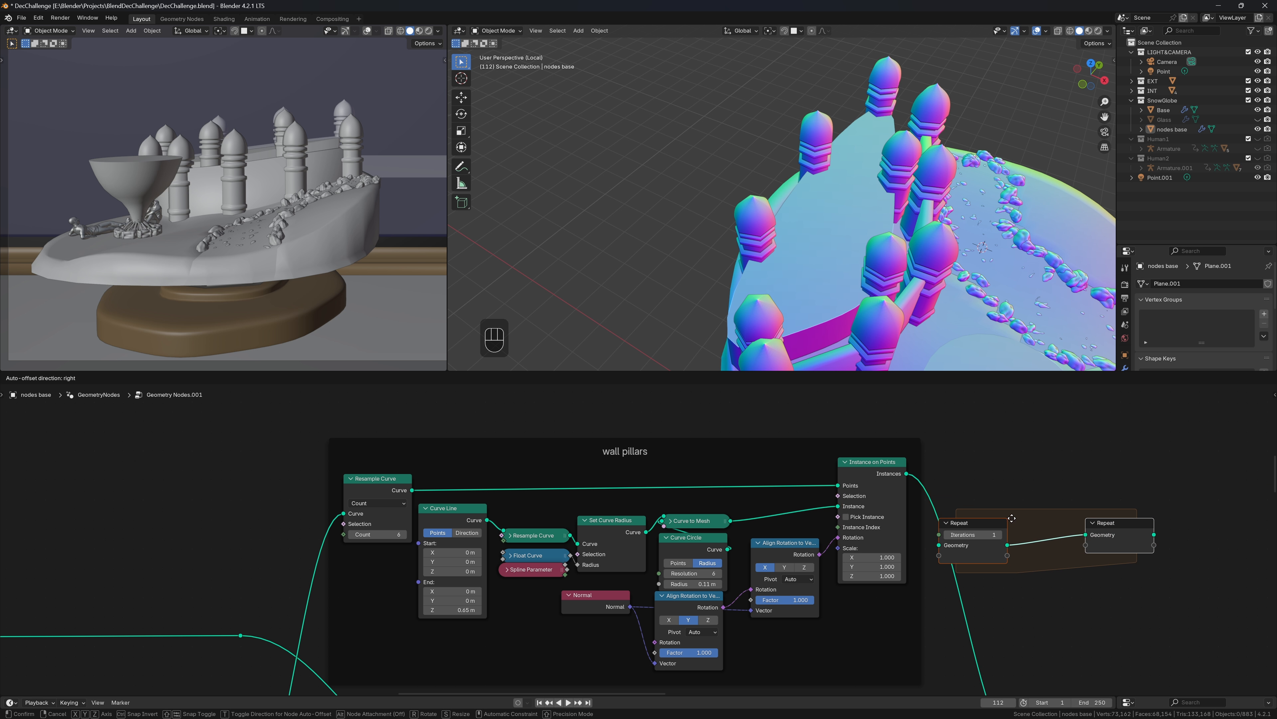
{"action": "left_click", "coordinate": [1070, 544]}
{"action": "scroll", "coordinate": [929, 595], "scroll_direction": "down", "scroll_amount": 2}
{"action": "left_click_drag", "start_coordinate": [806, 500], "coordinate": [826, 543]}
{"action": "left_click_drag", "start_coordinate": [961, 536], "coordinate": [879, 648]}
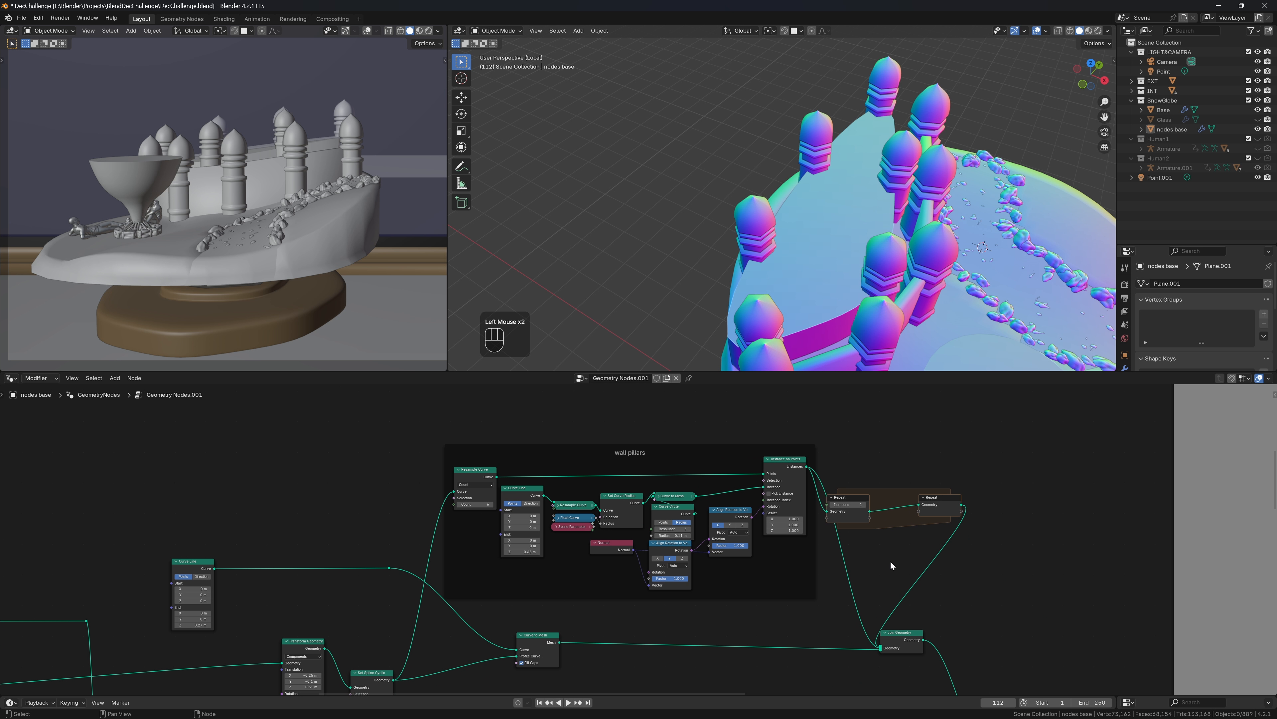
{"action": "right_click_drag", "start_coordinate": [878, 576], "coordinate": [828, 616], "text": "ctrl"}
Drop a Transform Geometry node inside the repeat zone and start linking a join onto it
{"action": "scroll", "coordinate": [863, 605], "scroll_direction": "up", "scroll_amount": 3}
{"action": "middle_click_drag", "start_coordinate": [935, 624], "coordinate": [777, 652]}
{"action": "key", "text": "a"}
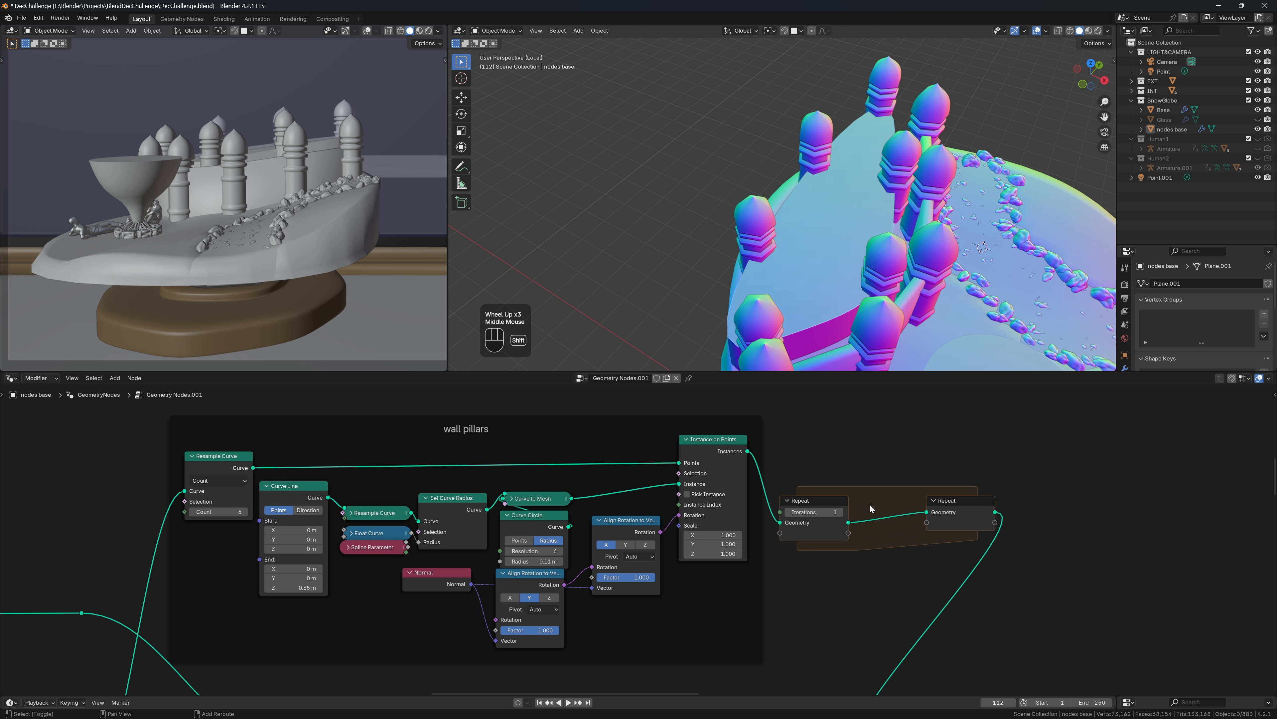
{"action": "key", "text": "shift+a"}
{"action": "type", "text": "tra"}
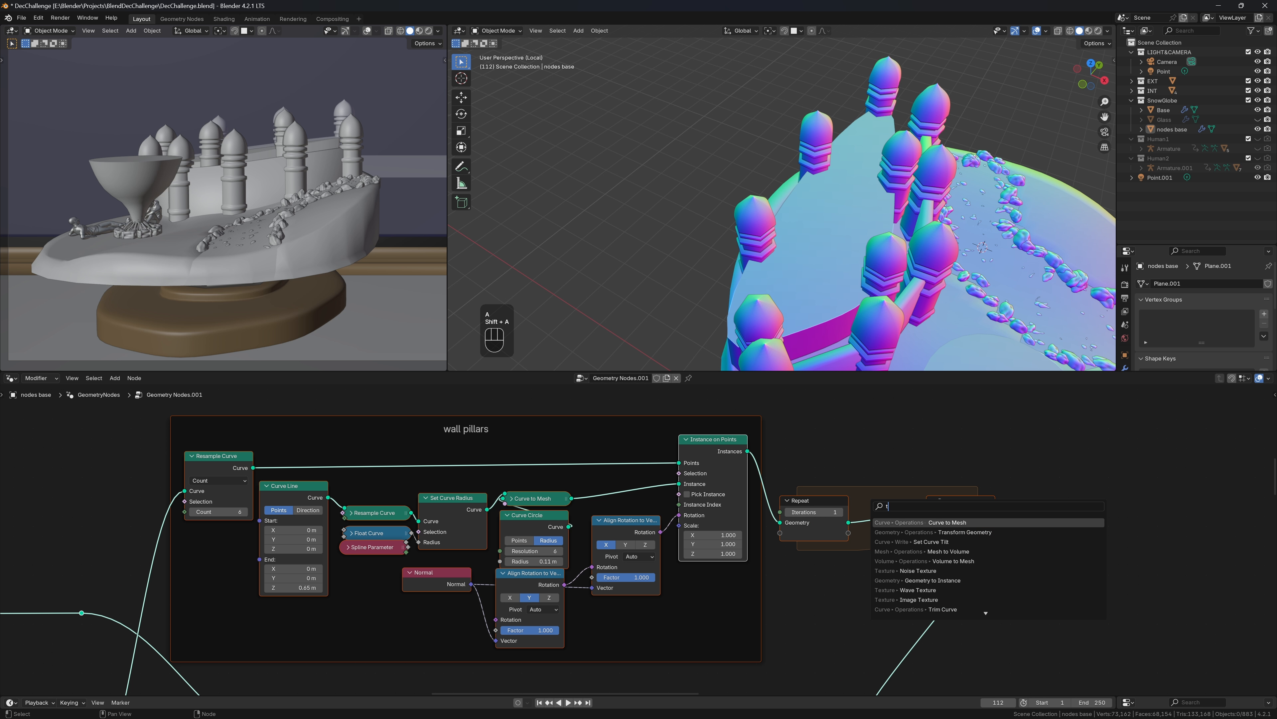
{"action": "key", "text": "Return"}
{"action": "left_click", "coordinate": [850, 498]}
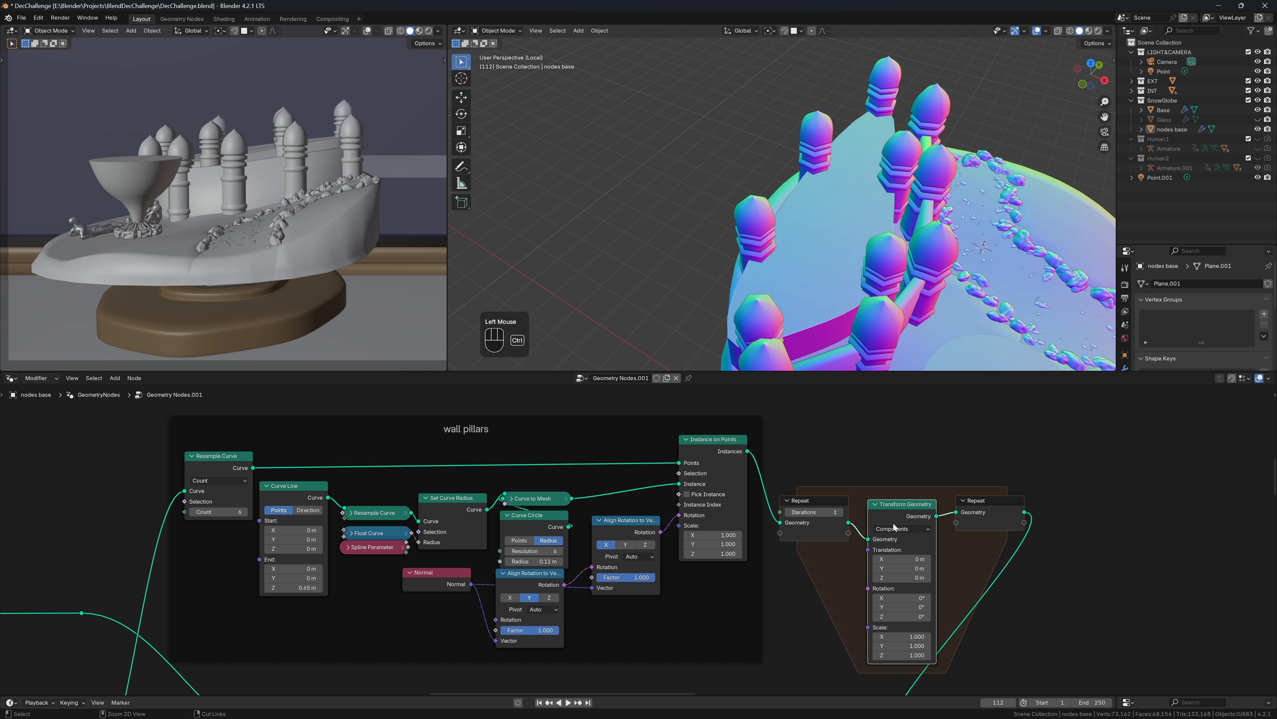
{"action": "right_click_drag", "start_coordinate": [893, 525], "coordinate": [829, 515], "text": "ctrl+shift"}
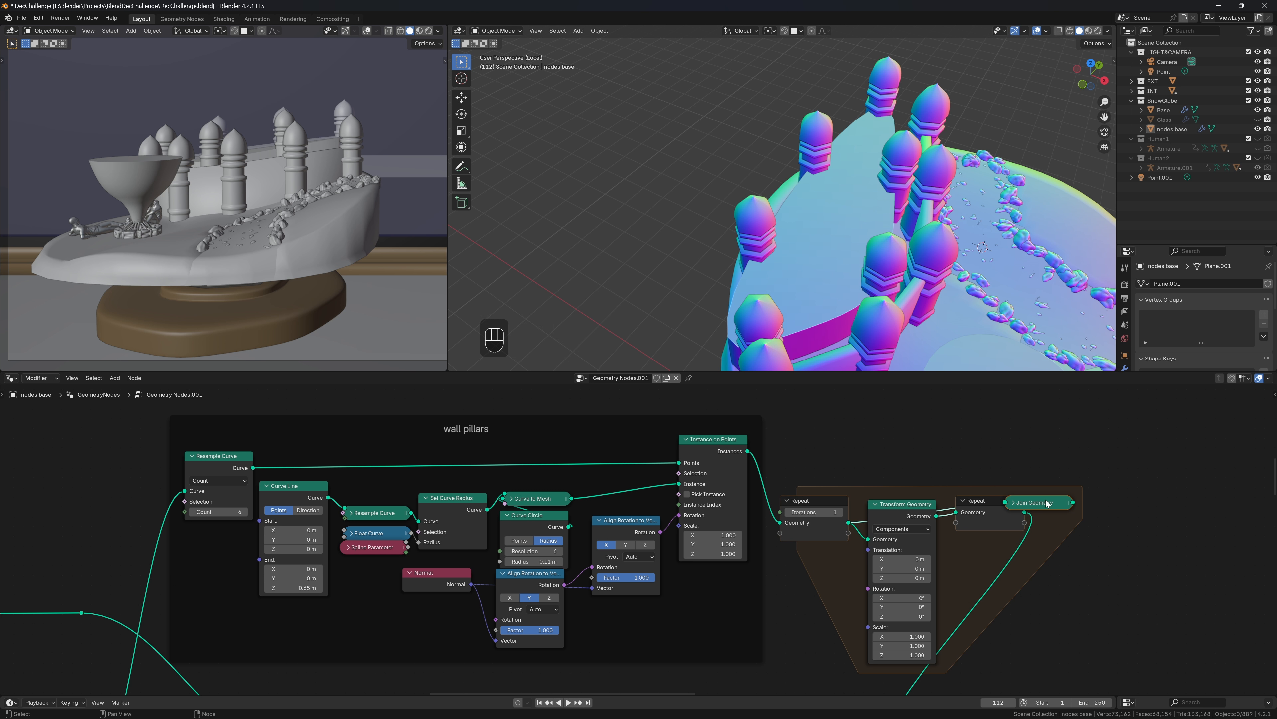
Add Join Geometry inside the repeat zone and set Transform Translation Z to 0.2 m
{"action": "left_click_drag", "start_coordinate": [1045, 503], "coordinate": [894, 486]}
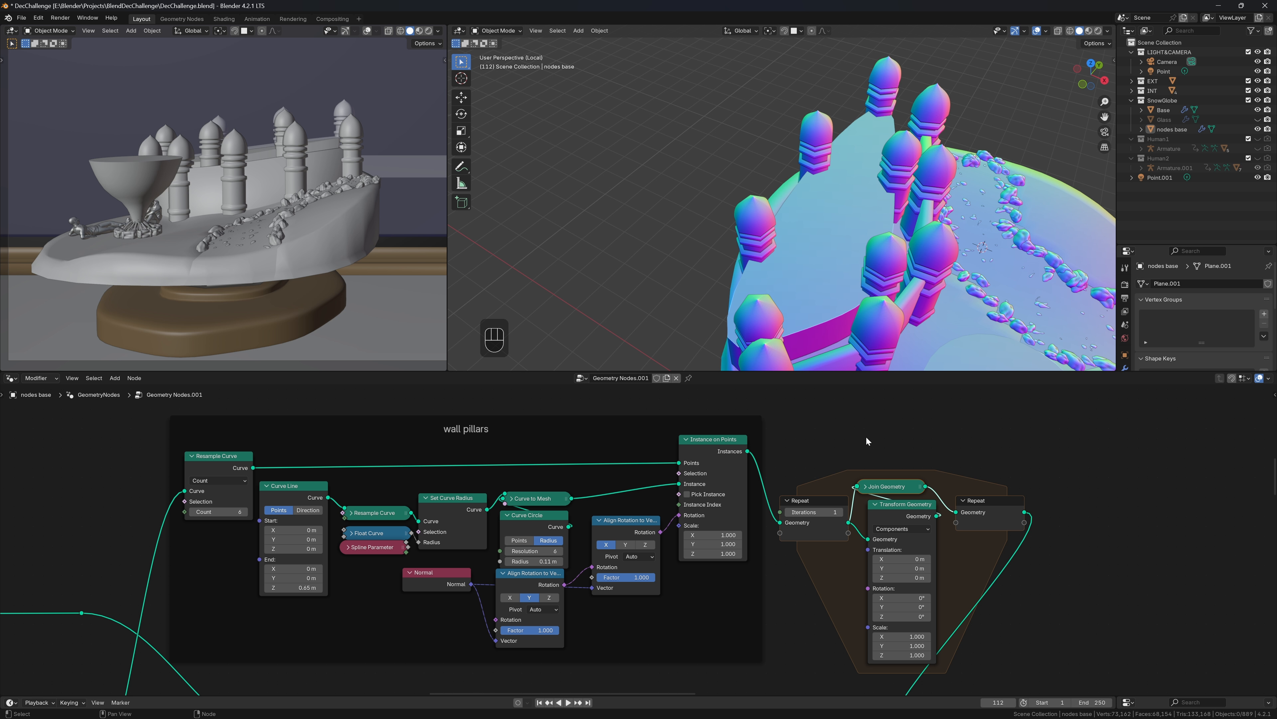
{"action": "scroll", "coordinate": [867, 442], "scroll_direction": "up", "scroll_amount": 2}
{"action": "middle_click_drag", "start_coordinate": [866, 441], "coordinate": [784, 373]}
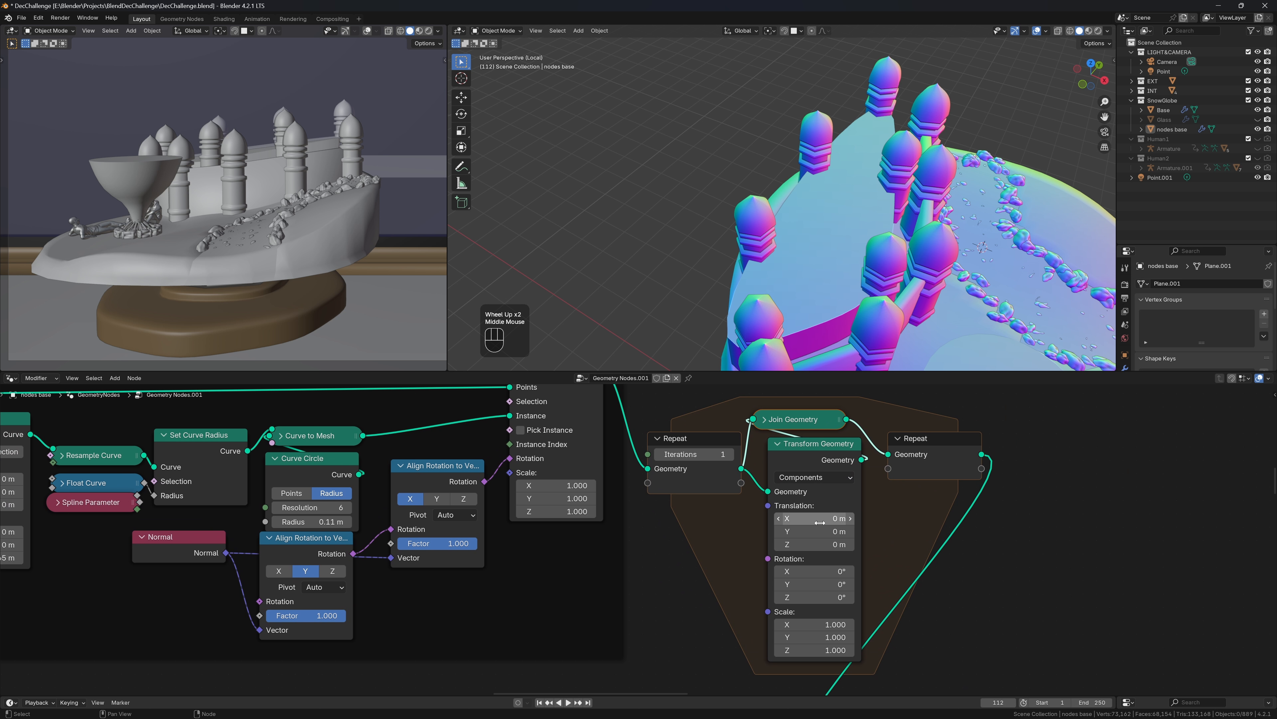
{"action": "left_click", "coordinate": [849, 545]}
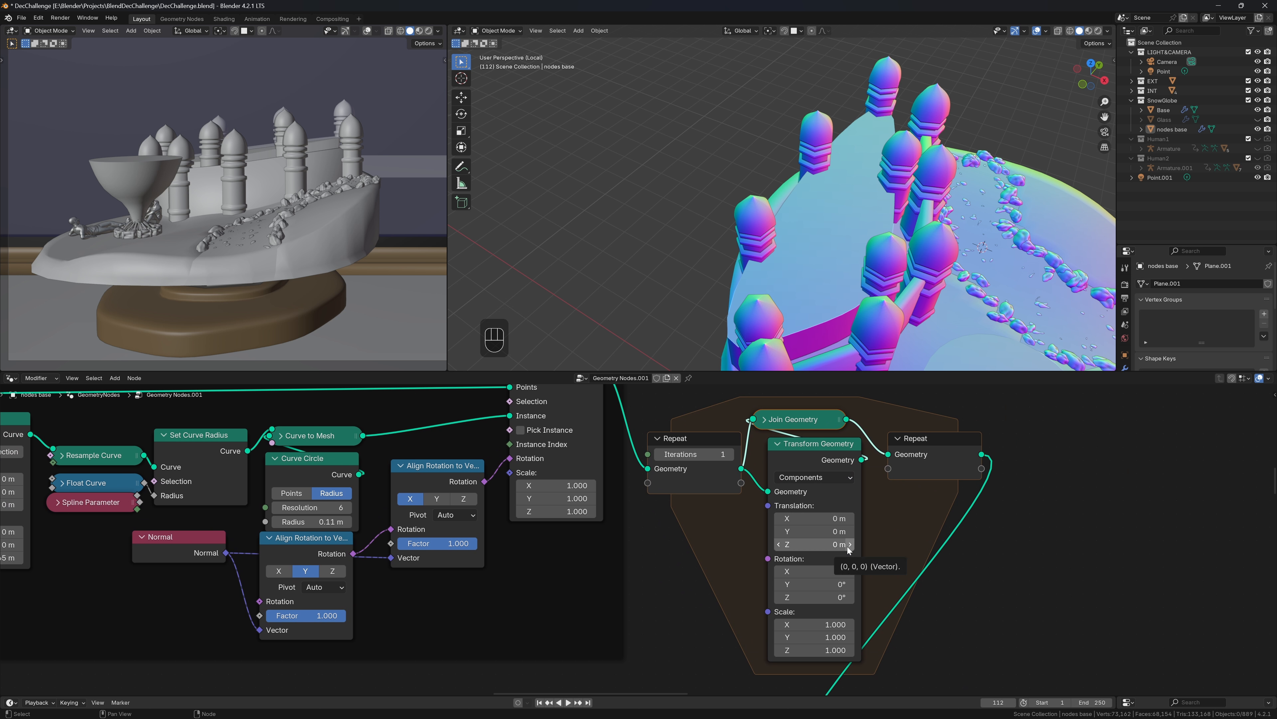
{"action": "left_click", "coordinate": [849, 545]}
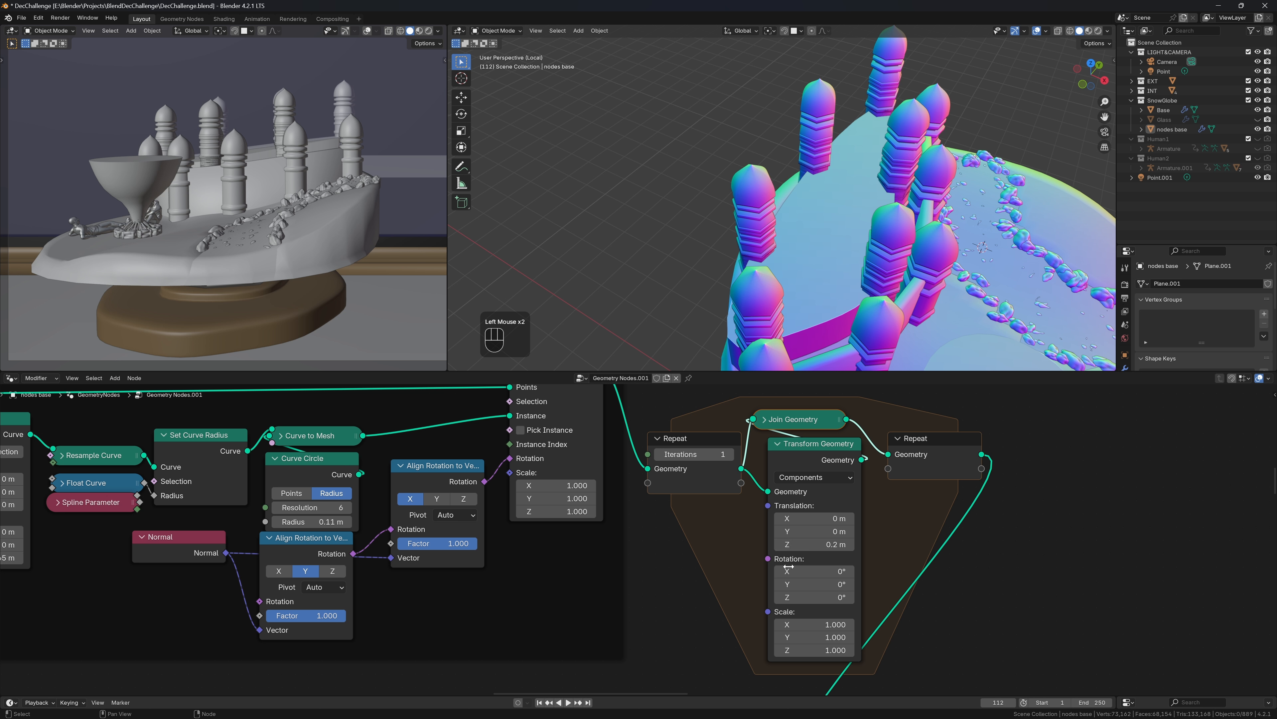
Scale each repeated copy to 0.7 in X and 0.6 in Y
{"action": "left_click", "coordinate": [780, 638]}
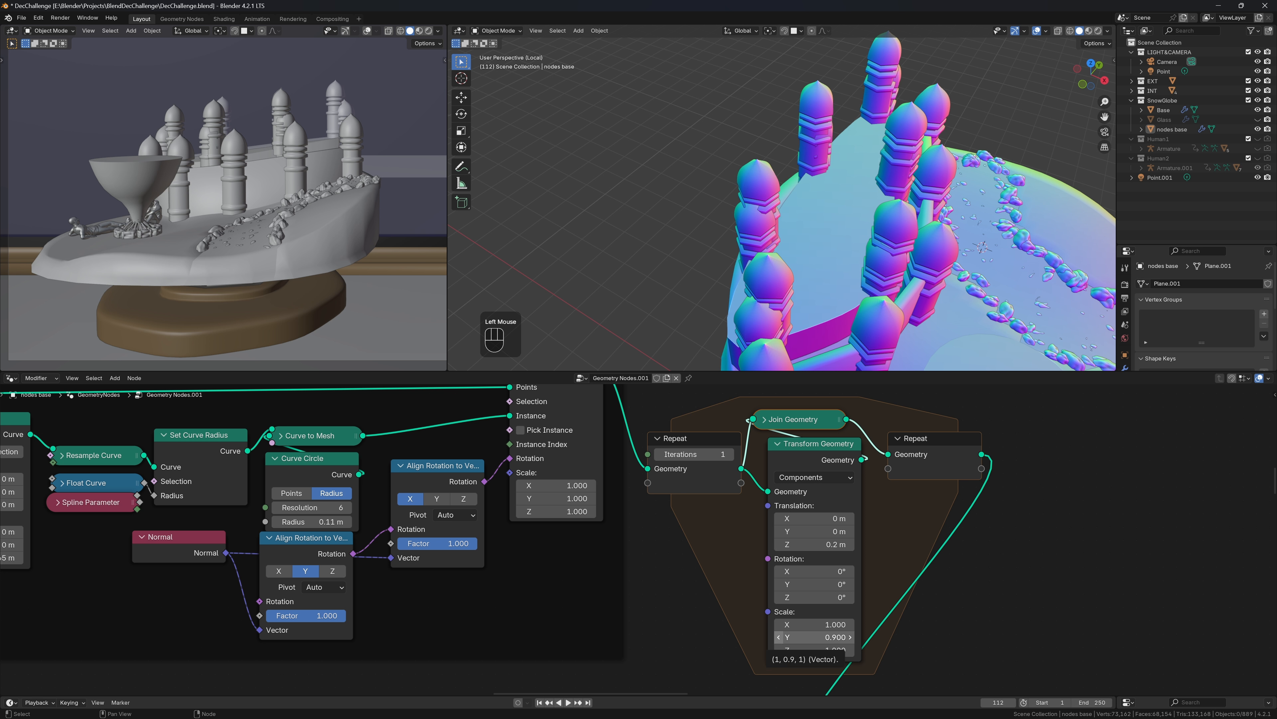
{"action": "left_click", "coordinate": [779, 637]}
{"action": "left_click", "coordinate": [778, 624]}
{"action": "left_click", "coordinate": [778, 624]}
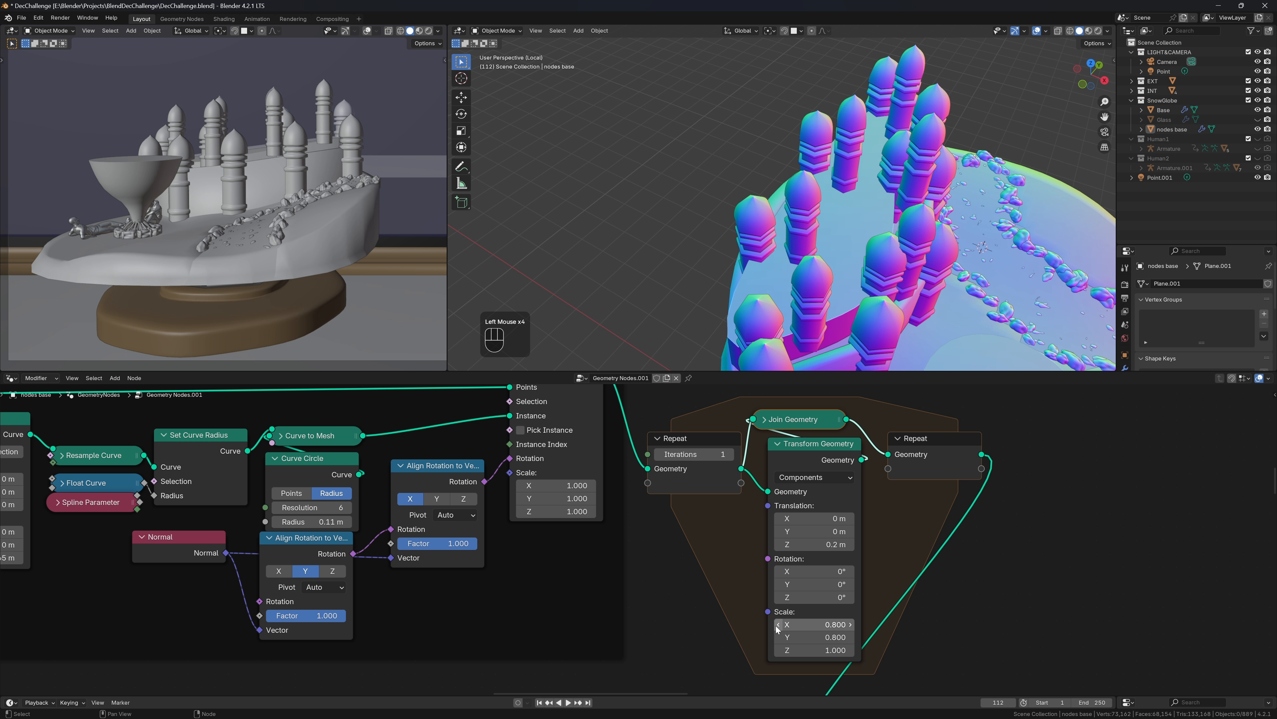
{"action": "left_click", "coordinate": [778, 625]}
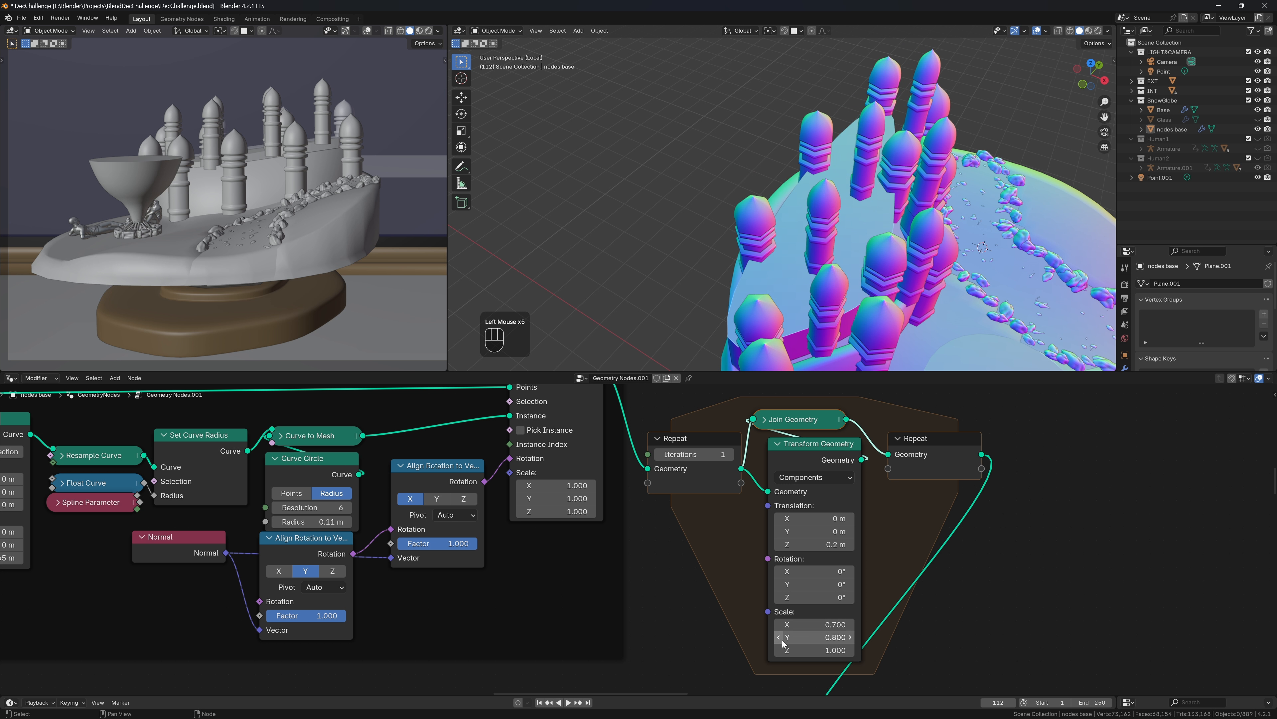
{"action": "left_click", "coordinate": [779, 637]}
{"action": "left_click", "coordinate": [779, 637]}
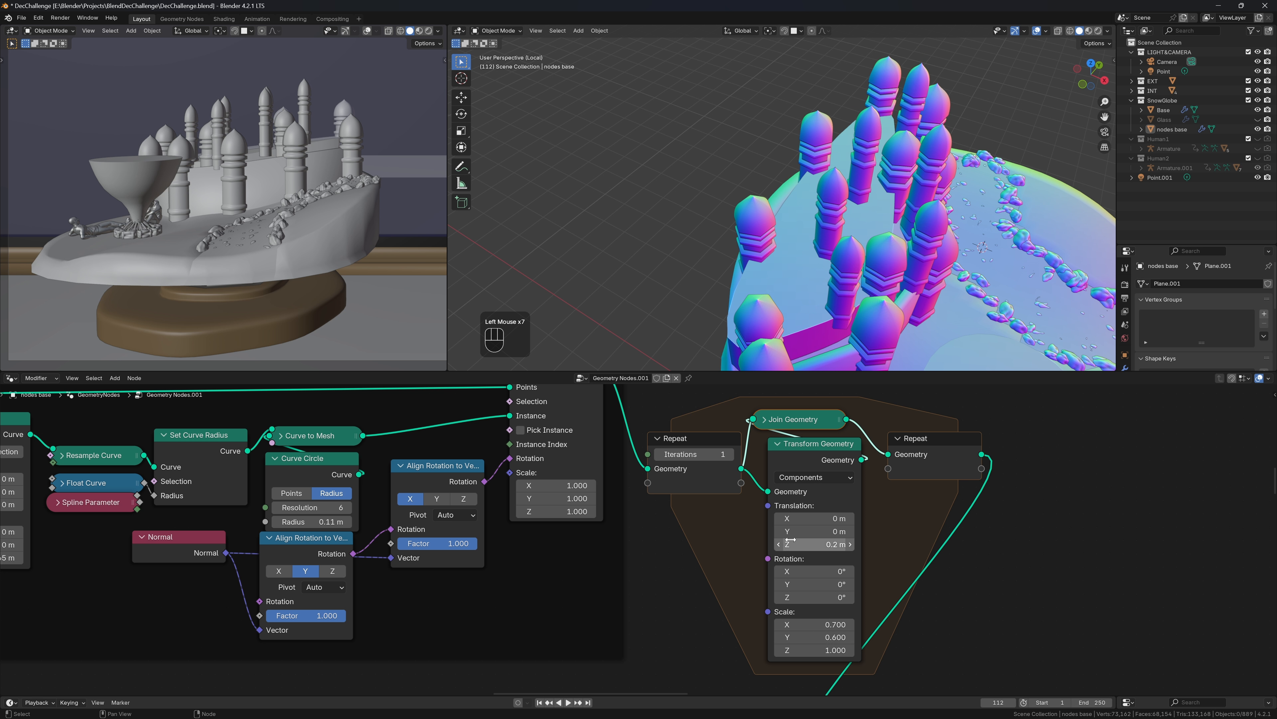
Shift the copy to -0.3 m in X, then undo an extra Z height step
{"action": "left_click", "coordinate": [781, 522]}
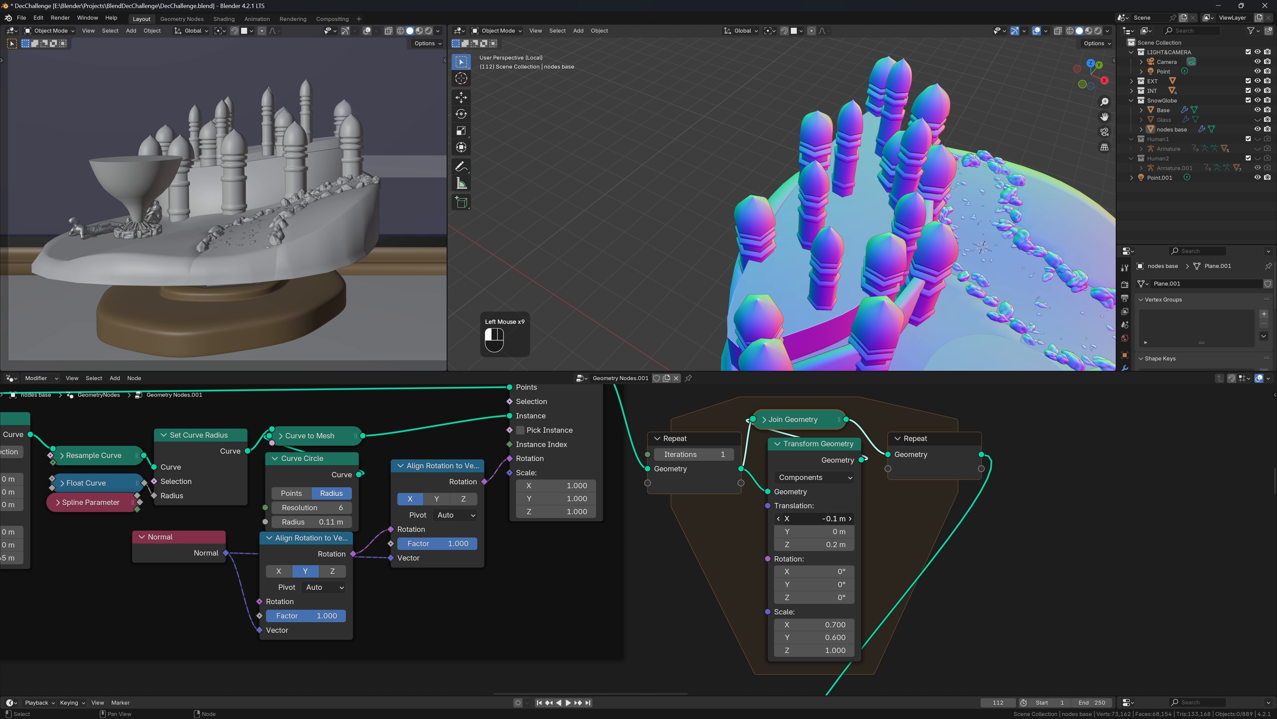
{"action": "left_click", "coordinate": [781, 522]}
{"action": "left_click", "coordinate": [781, 522]}
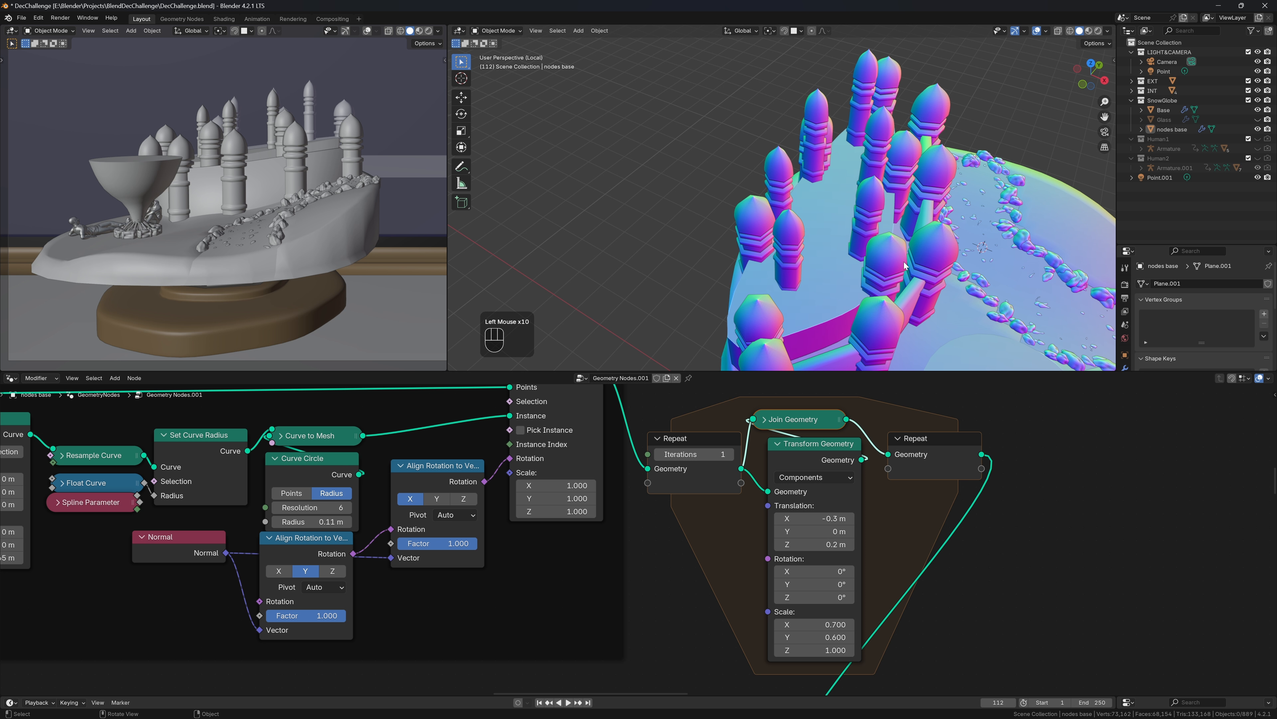
{"action": "middle_click_drag", "start_coordinate": [906, 267], "coordinate": [946, 211]}
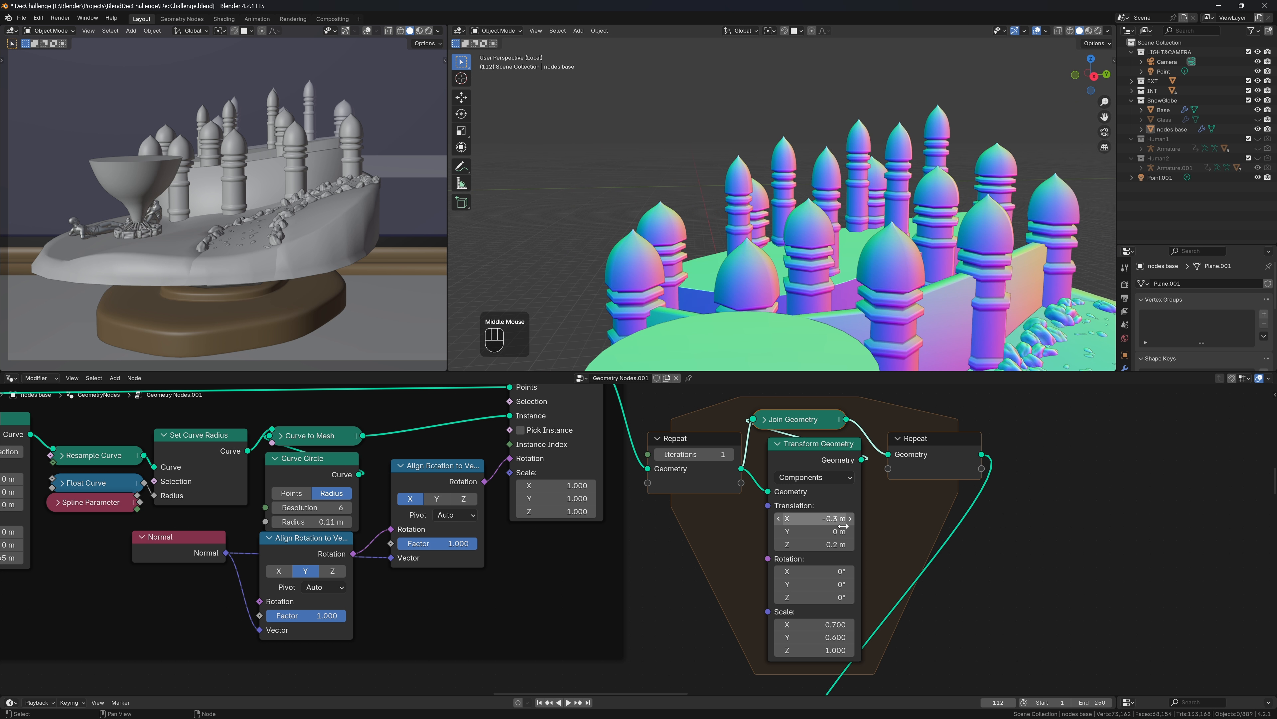
{"action": "left_click", "coordinate": [849, 544]}
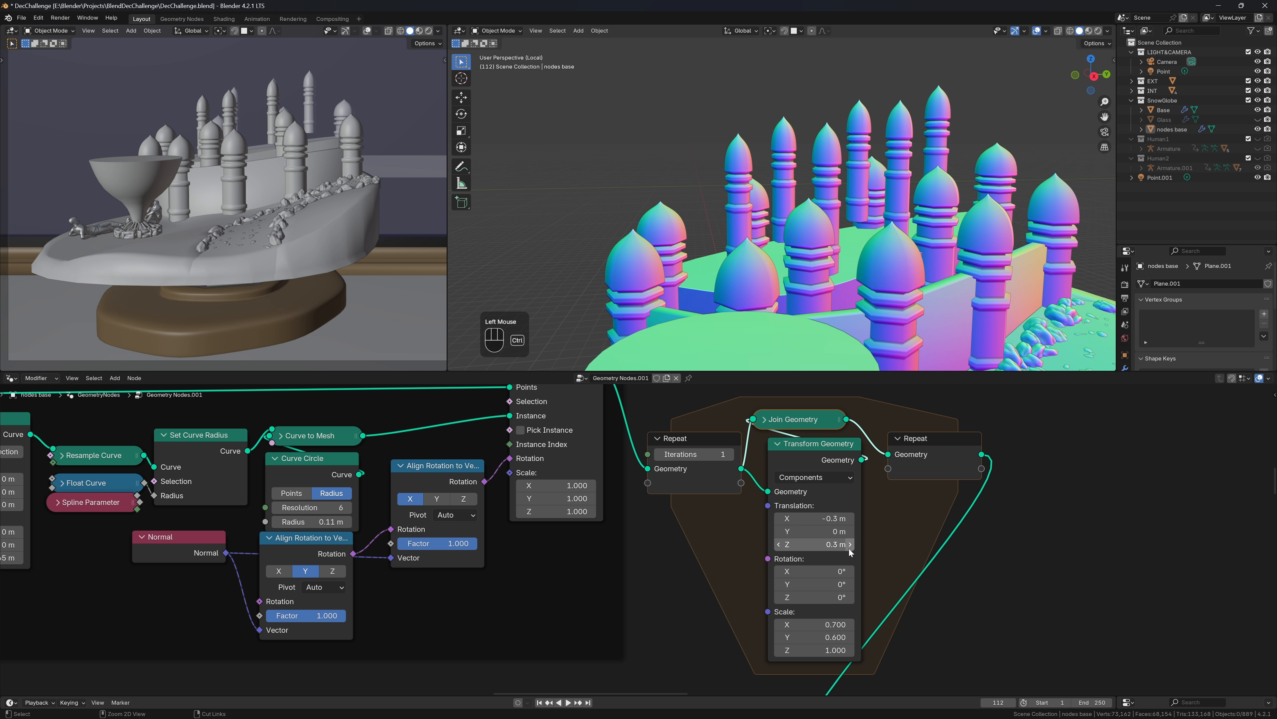
{"action": "key", "text": "ctrl+z"}
{"action": "scroll", "coordinate": [850, 549], "scroll_direction": "down", "scroll_amount": 1, "text": "ctrl"}
{"action": "scroll", "coordinate": [830, 543], "scroll_direction": "down", "scroll_amount": 3}
Disconnect the pillar instances from the repeat zone and move the whole zone to a new spot
{"action": "middle_click_drag", "start_coordinate": [531, 477], "coordinate": [534, 470]}
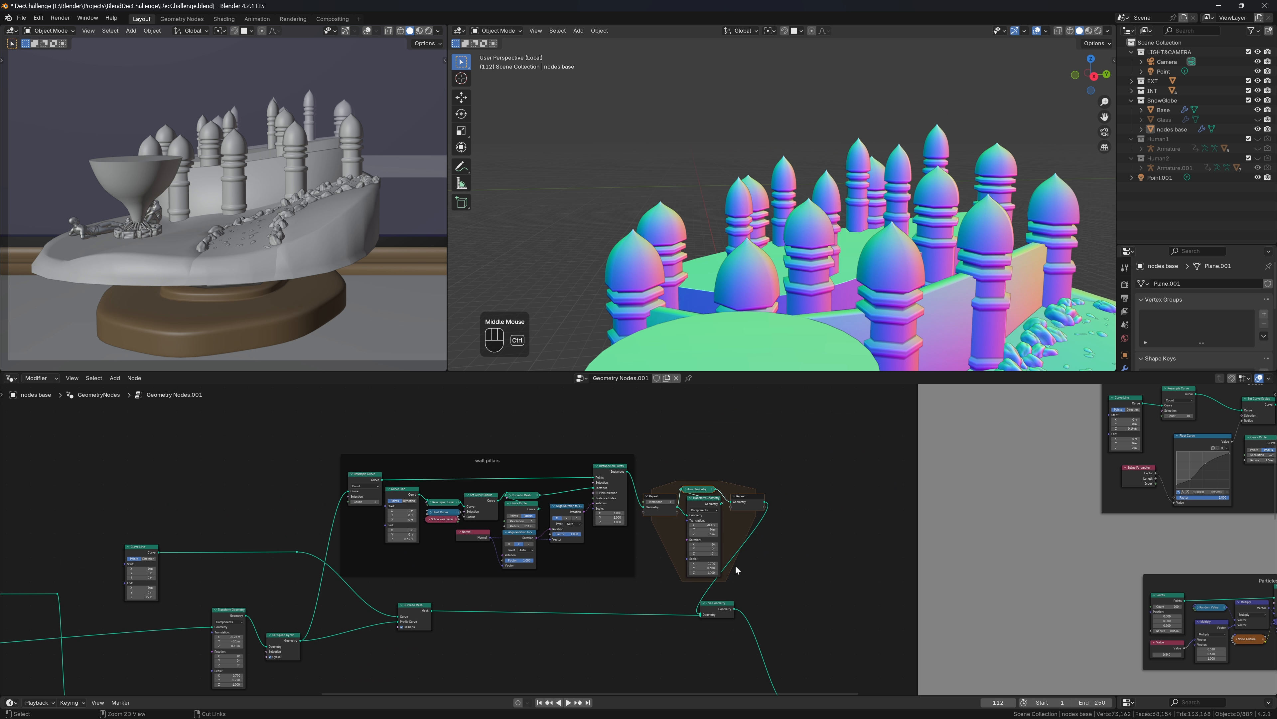
{"action": "mouse_move", "coordinate": [738, 537]}
{"action": "right_mouse_down", "text": "ctrl"}
{"action": "mouse_move", "coordinate": [770, 554]}
{"action": "mouse_move", "coordinate": [768, 572]}
{"action": "right_mouse_up", "text": "ctrl"}
{"action": "right_click_drag", "start_coordinate": [618, 503], "coordinate": [645, 477], "text": "ctrl"}
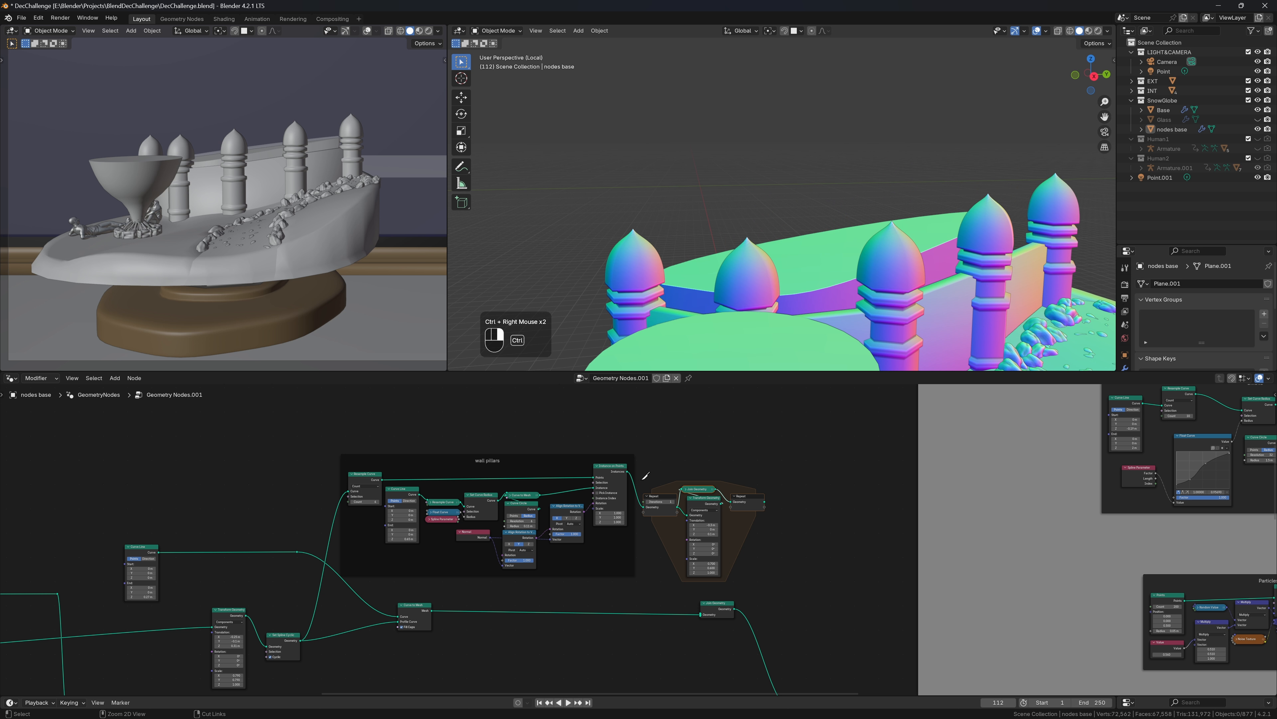
{"action": "left_click_drag", "start_coordinate": [684, 468], "coordinate": [759, 538]}
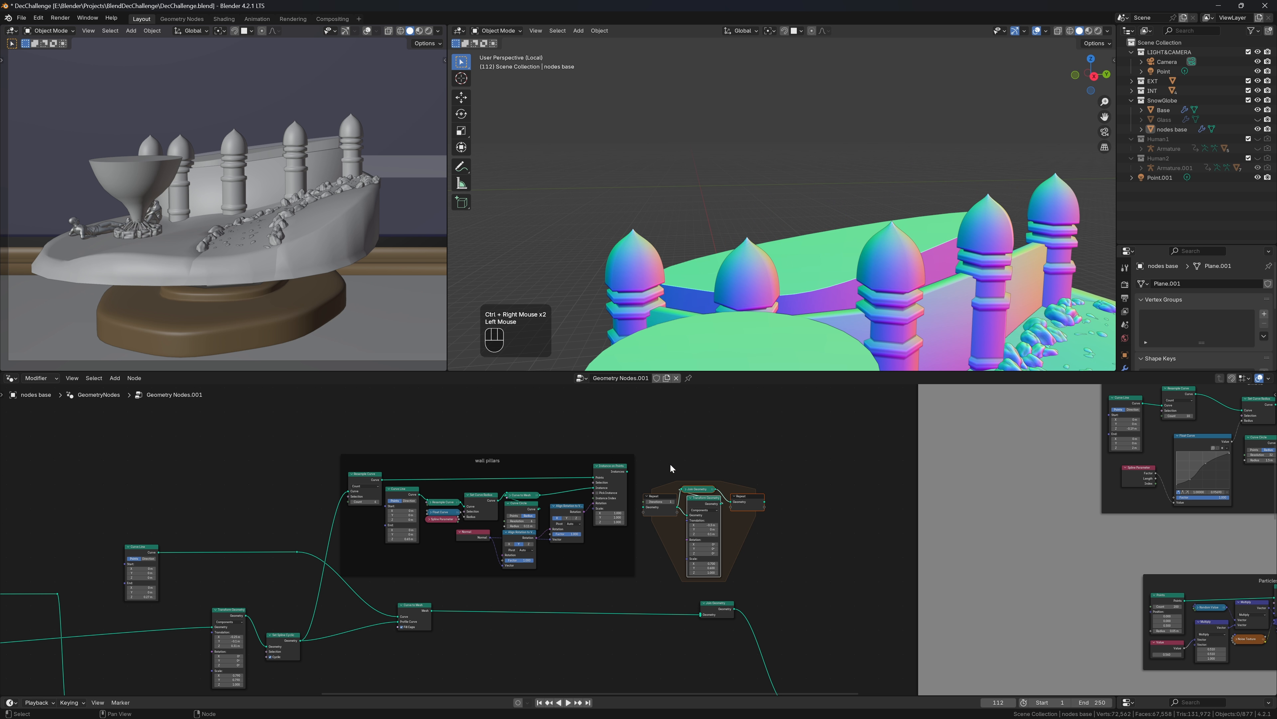
{"action": "left_click_drag", "start_coordinate": [659, 460], "coordinate": [767, 576]}
{"action": "left_click_drag", "start_coordinate": [751, 507], "coordinate": [906, 514]}
{"action": "middle_click_drag", "start_coordinate": [811, 568], "coordinate": [525, 529]}
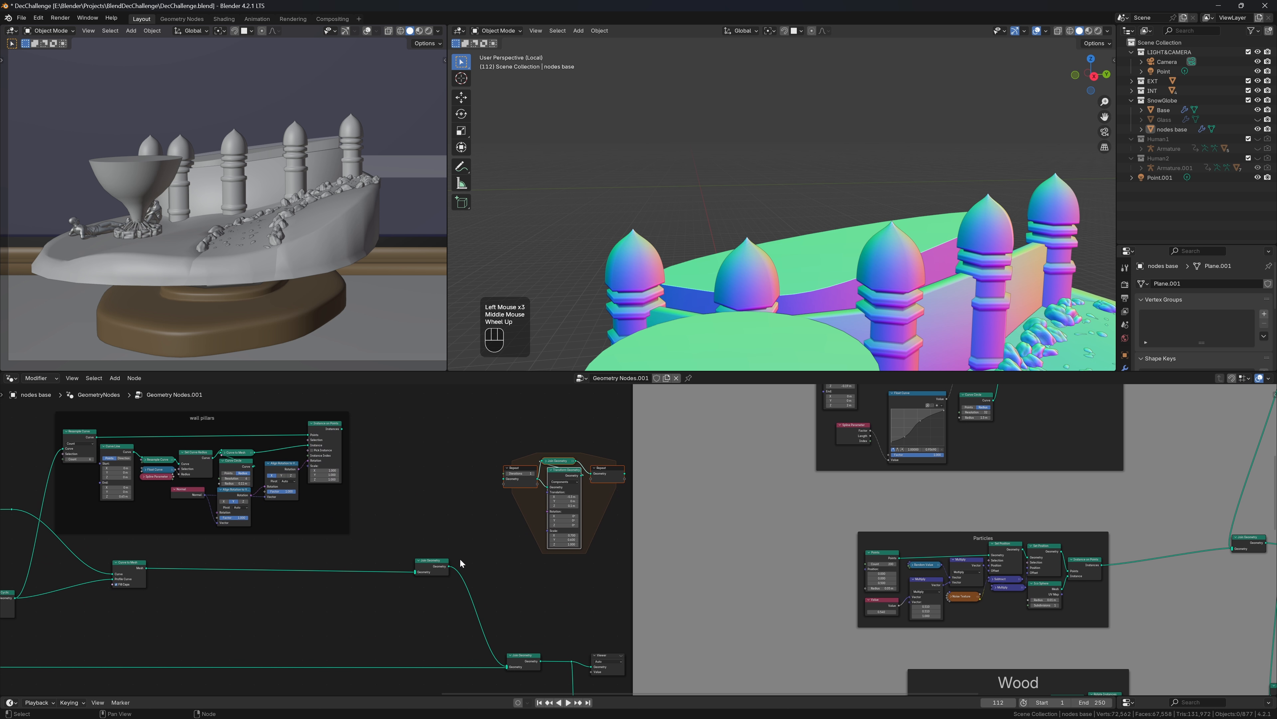
Rewire Join Geometry through the repeat zone and join the pillar instances, revealing the extra pillars
{"action": "left_click_drag", "start_coordinate": [448, 567], "coordinate": [503, 479]}
{"action": "middle_click_drag", "start_coordinate": [535, 548], "coordinate": [448, 543]}
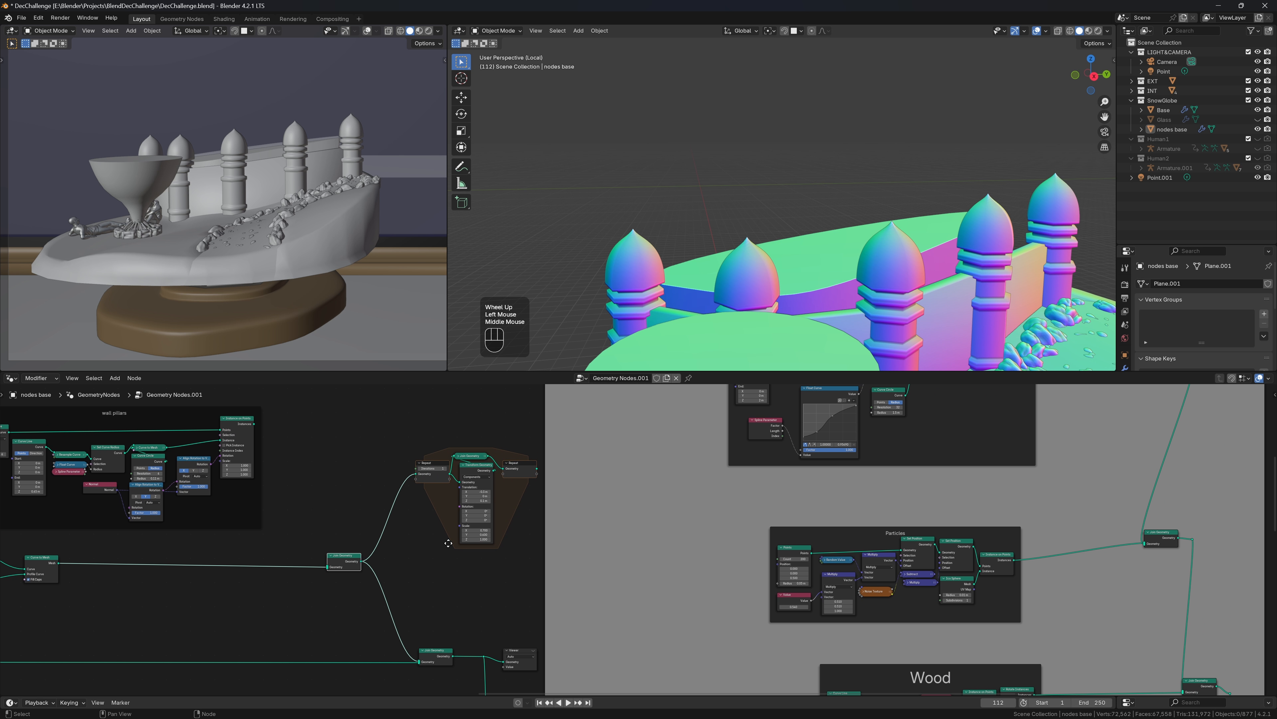
{"action": "right_click_drag", "start_coordinate": [433, 600], "coordinate": [357, 608], "text": "ctrl"}
{"action": "left_click_drag", "start_coordinate": [537, 474], "coordinate": [419, 661]}
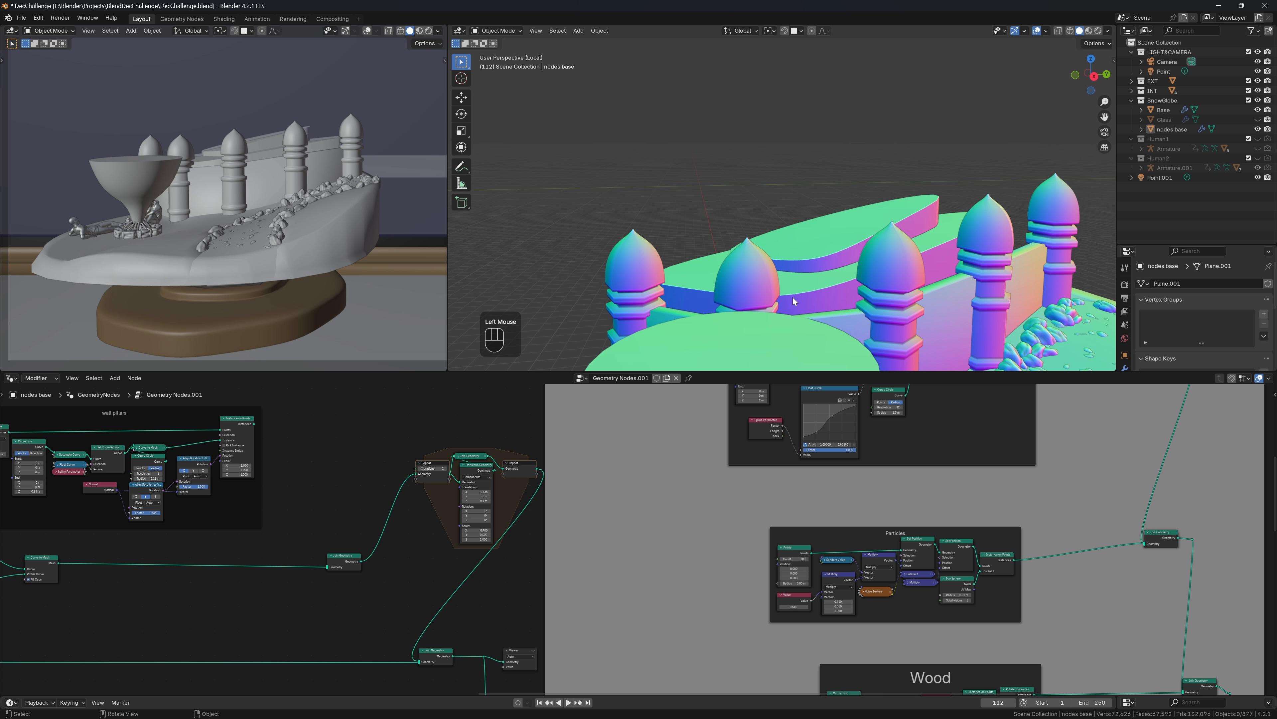
{"action": "middle_click_drag", "start_coordinate": [816, 275], "coordinate": [800, 275]}
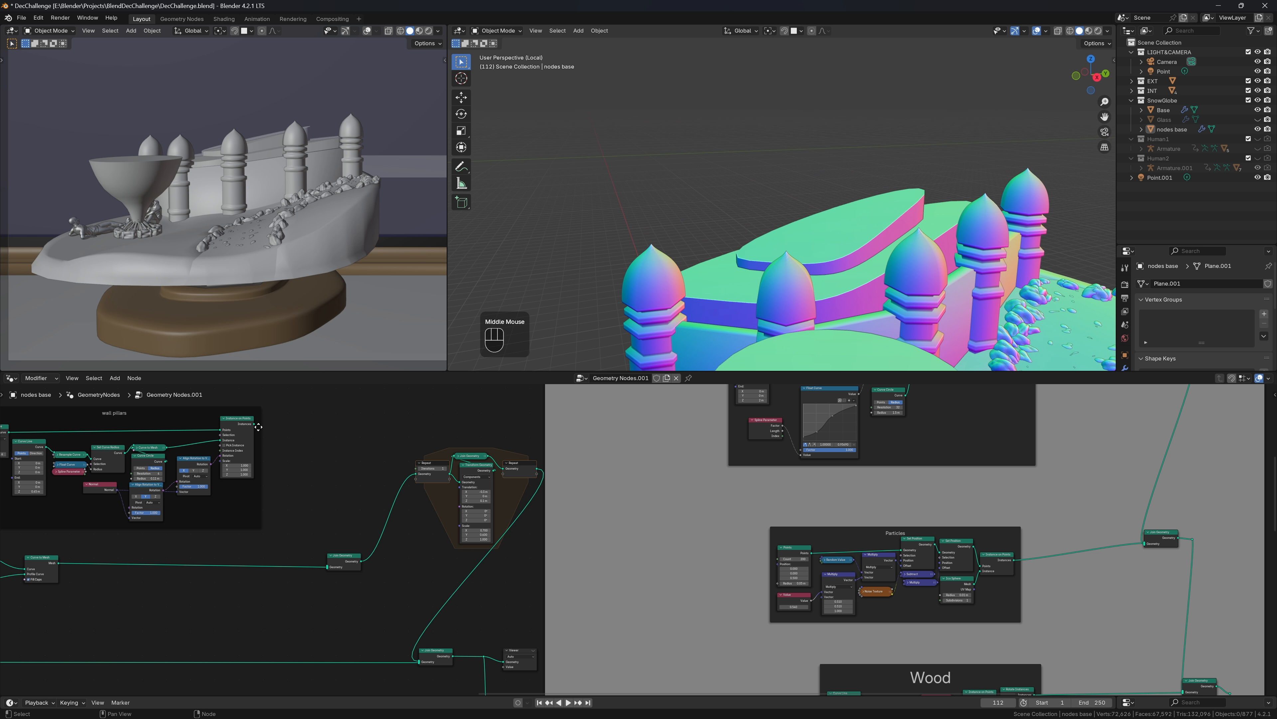
{"action": "left_click_drag", "start_coordinate": [255, 424], "coordinate": [326, 567]}
{"action": "scroll", "coordinate": [663, 487], "scroll_direction": "down", "scroll_amount": 8}
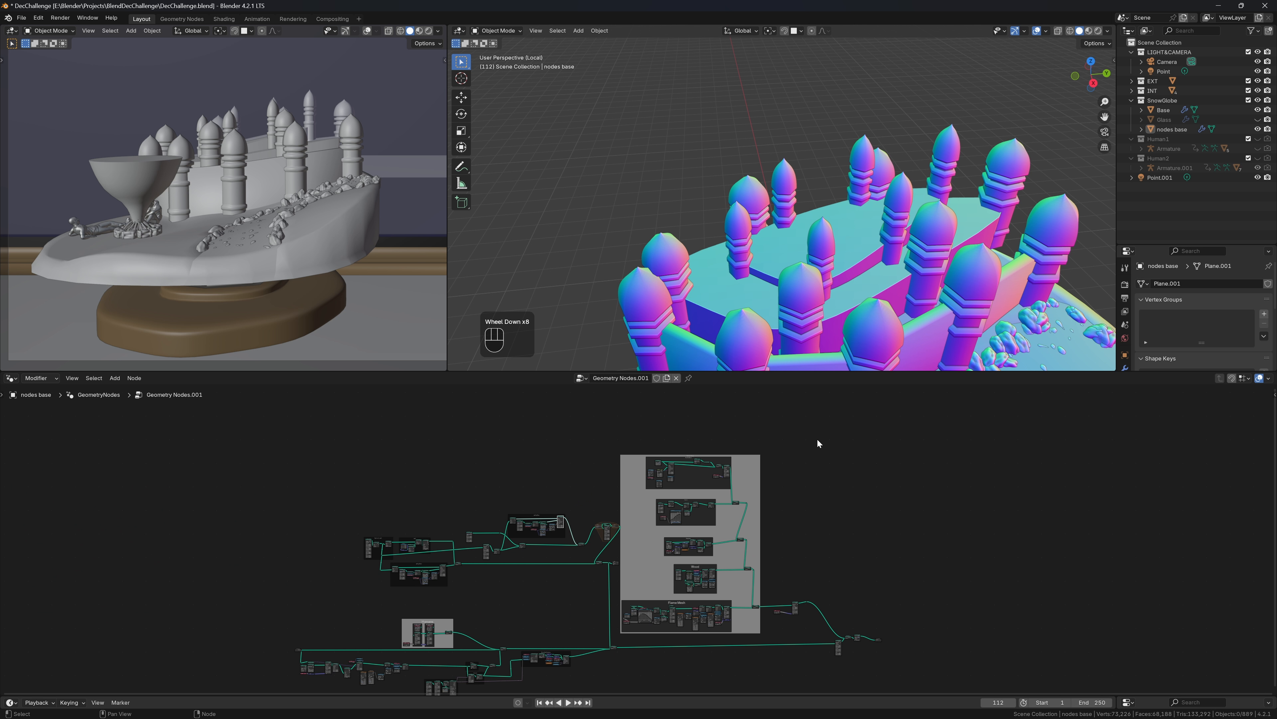
Move the particles and wood node frames further to the right
{"action": "left_click_drag", "start_coordinate": [896, 414], "coordinate": [626, 684]}
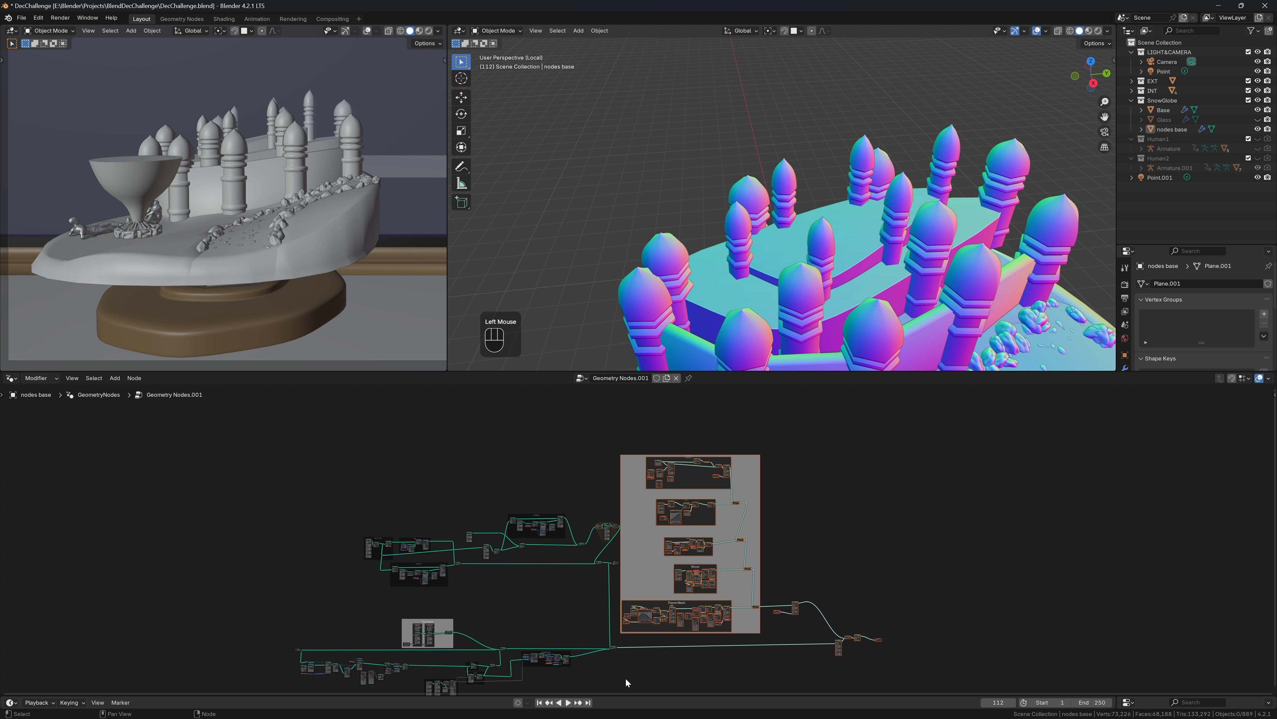
{"action": "key", "text": "g"}
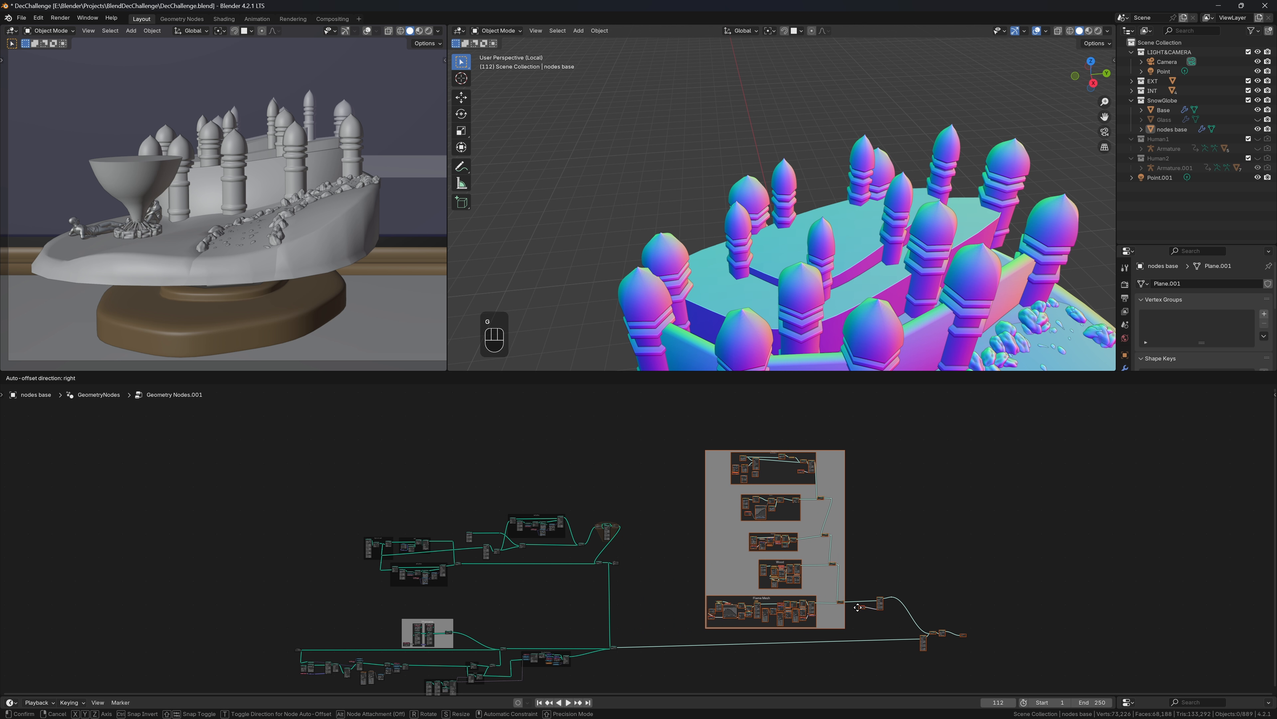
{"action": "left_click", "coordinate": [906, 609]}
{"action": "scroll", "coordinate": [630, 505], "scroll_direction": "up", "scroll_amount": 2}
Set the repeat-zone Transform Geometry scale to 0.7 on all axes and raise Translation Z to 0.7 m
{"action": "scroll", "coordinate": [629, 505], "scroll_direction": "up", "scroll_amount": 3}
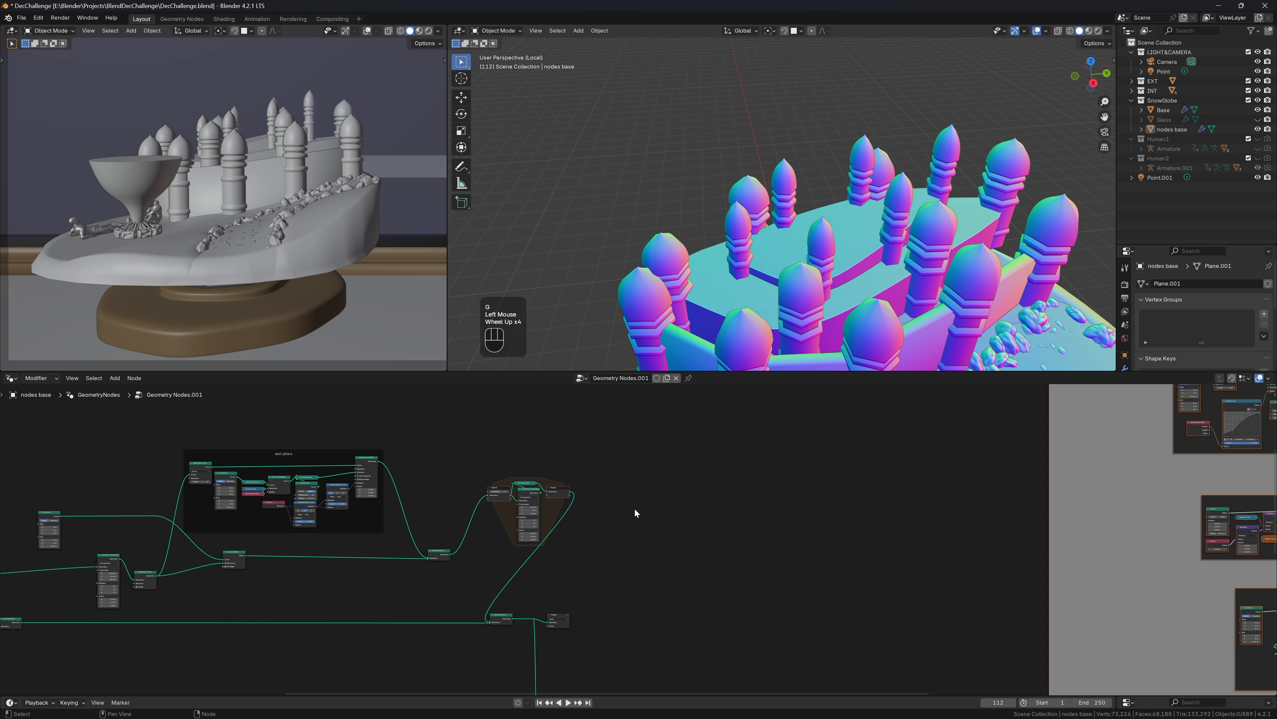
{"action": "middle_click_drag", "start_coordinate": [633, 513], "coordinate": [734, 485]}
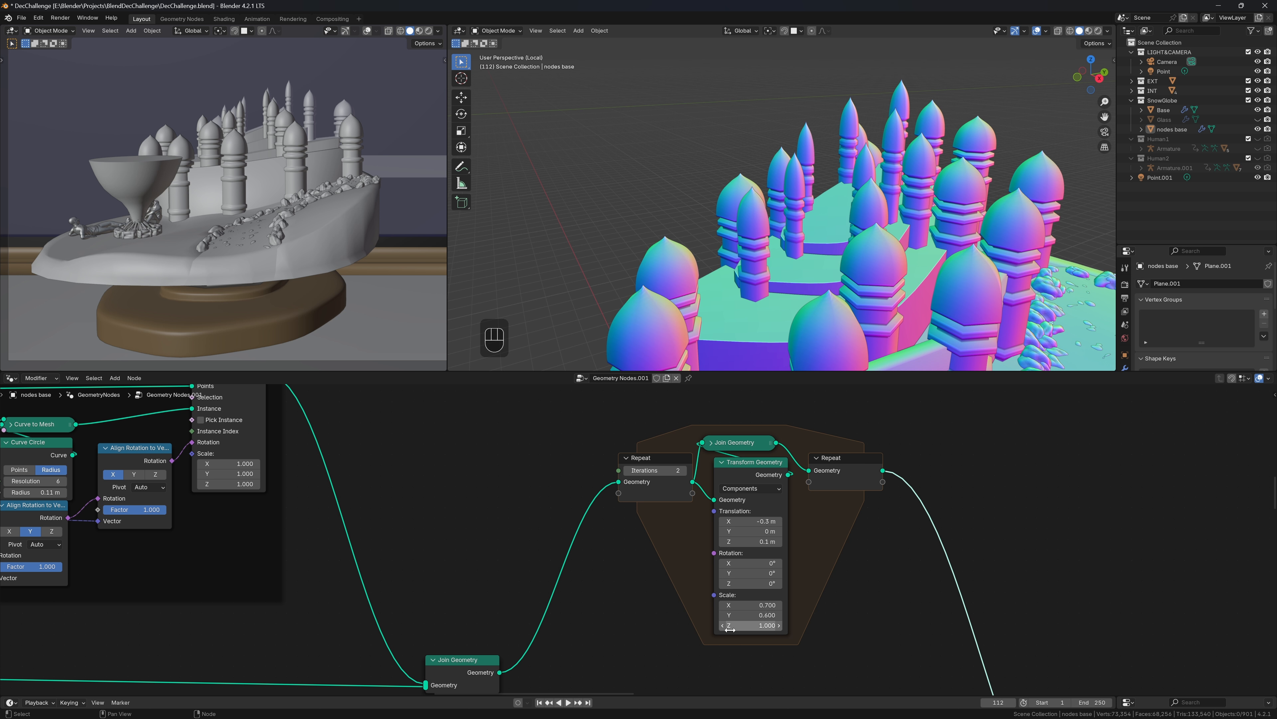
{"action": "left_click", "coordinate": [724, 630]}
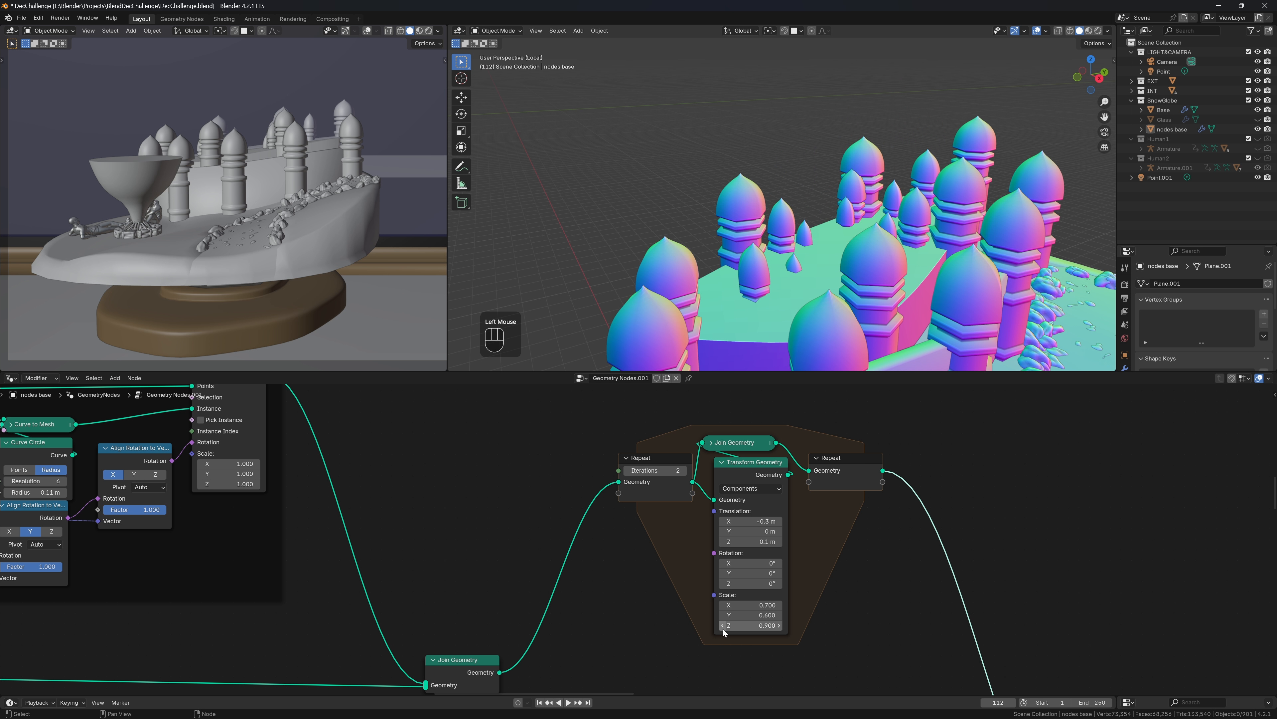
{"action": "left_click", "coordinate": [723, 625]}
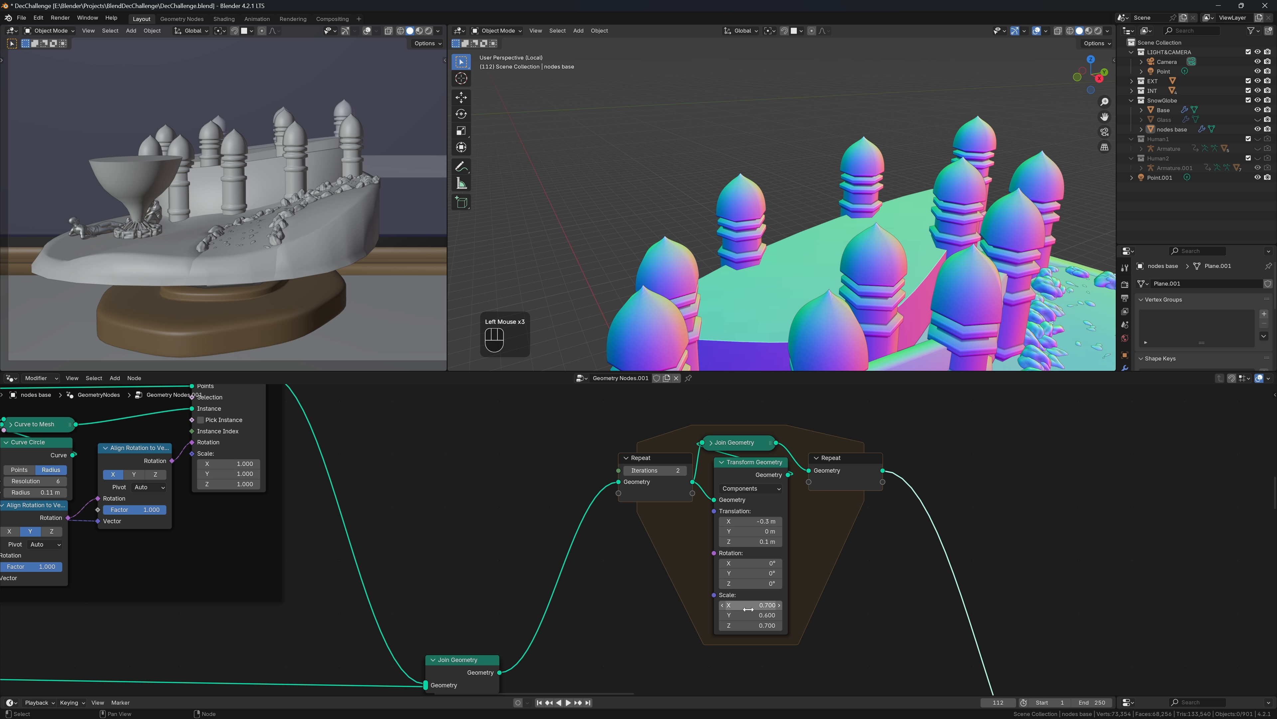
{"action": "left_click_drag", "start_coordinate": [739, 605], "coordinate": [750, 605]}
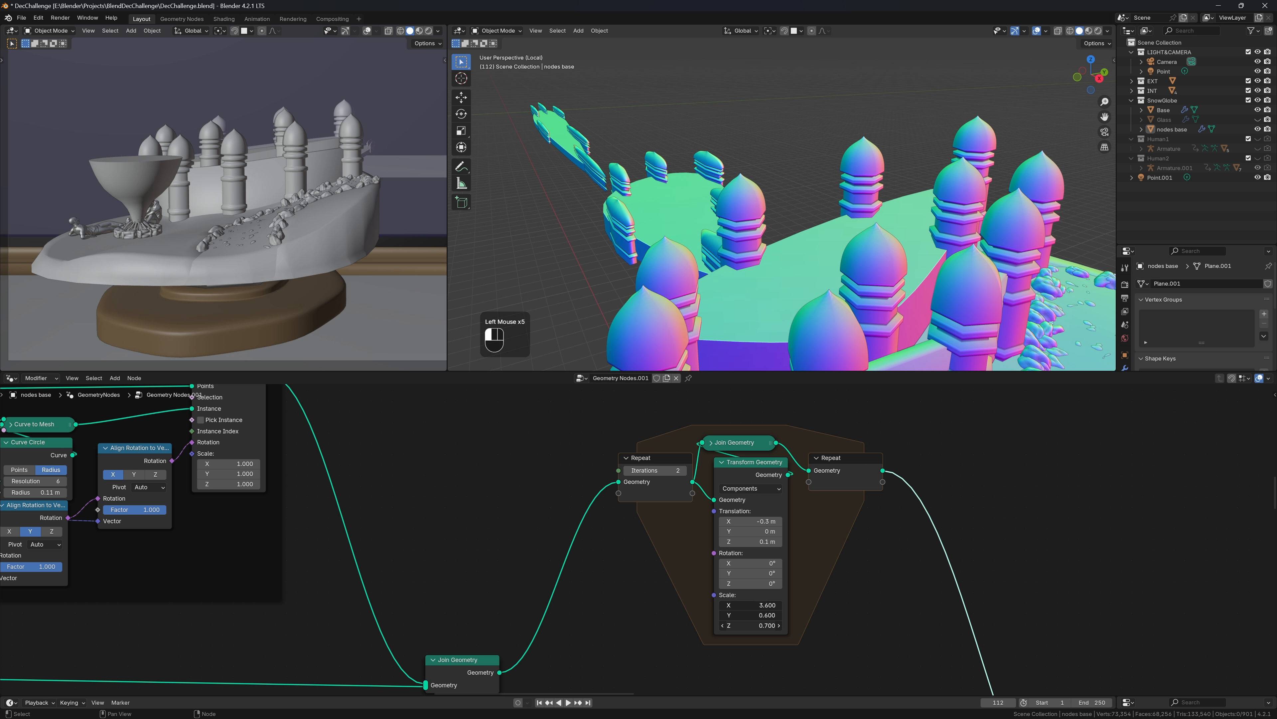
{"action": "key", "text": "Return"}
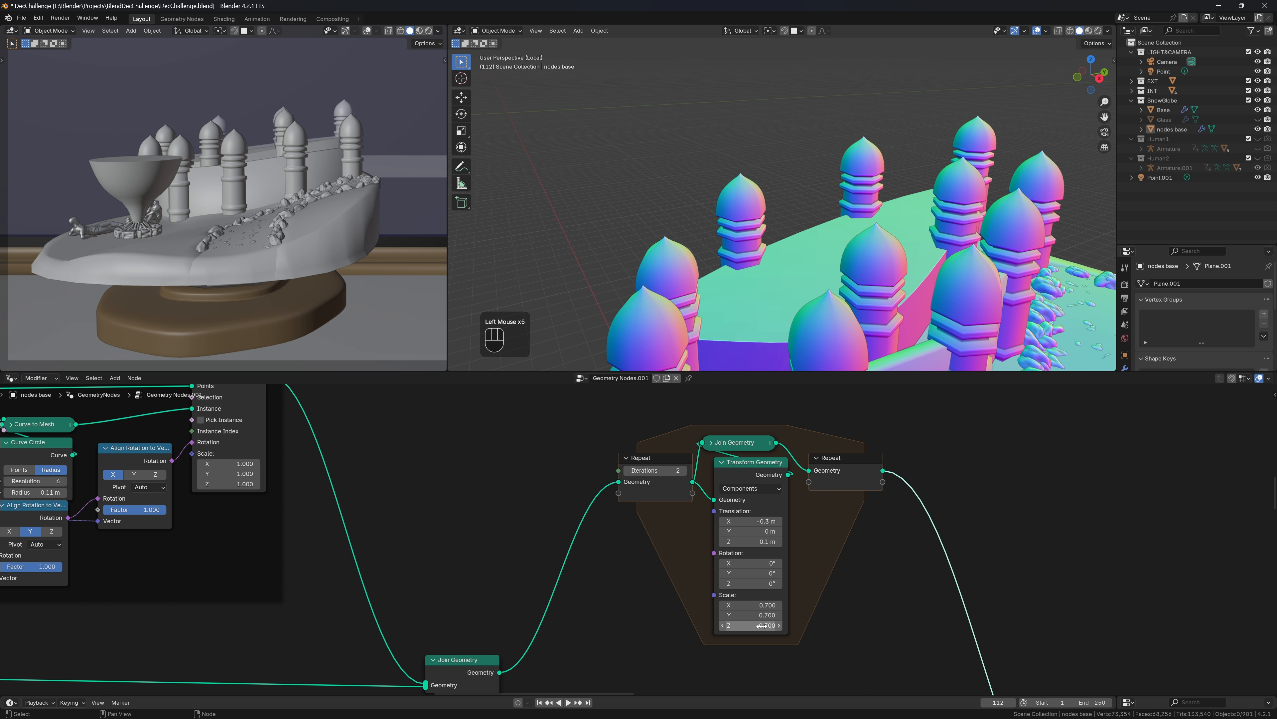
{"action": "left_click", "coordinate": [780, 541]}
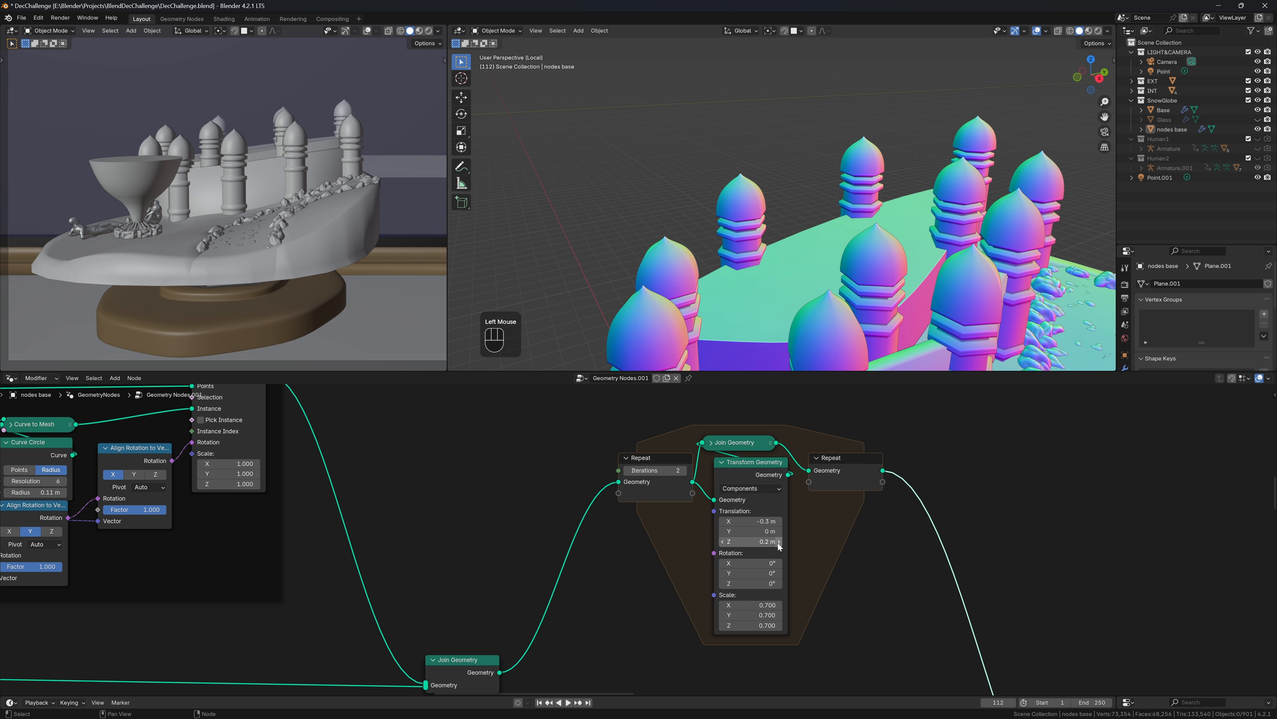
{"action": "left_click", "coordinate": [779, 542]}
{"action": "left_click", "coordinate": [779, 542]}
{"action": "left_click", "coordinate": [779, 542]}
{"action": "left_click", "coordinate": [779, 541]}
{"action": "left_click", "coordinate": [779, 542]}
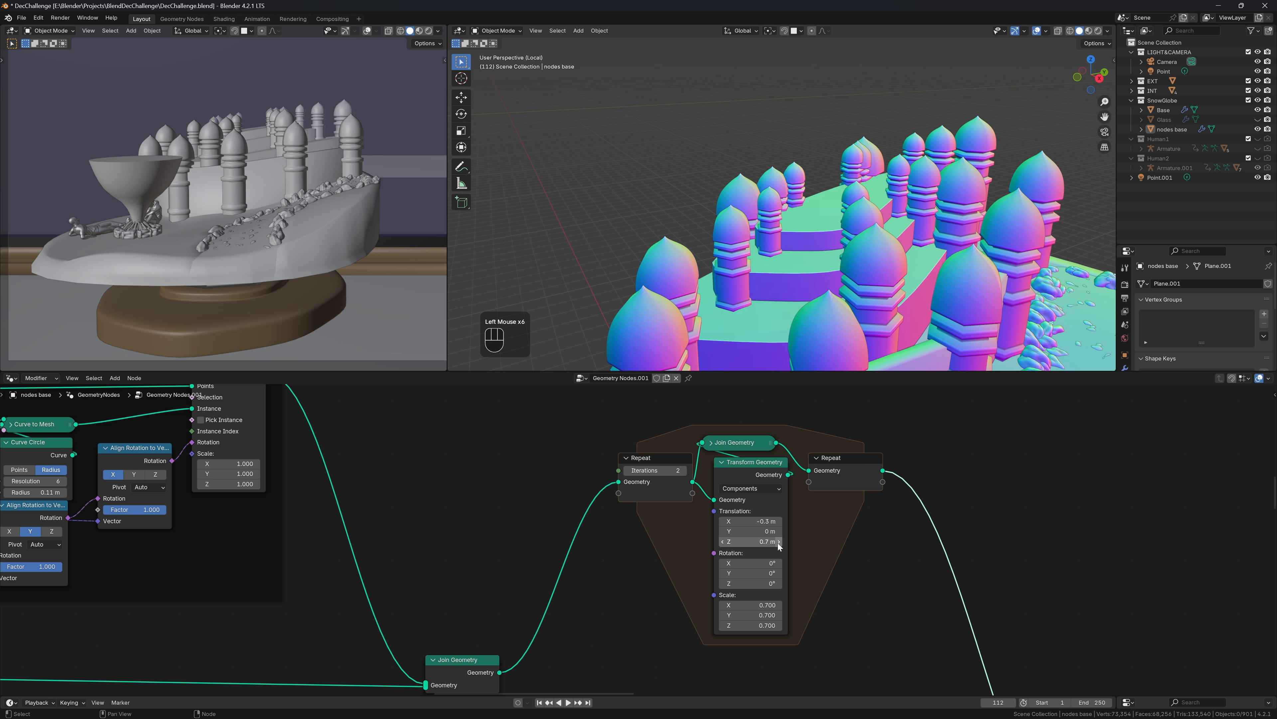
{"action": "left_click", "coordinate": [779, 542]}
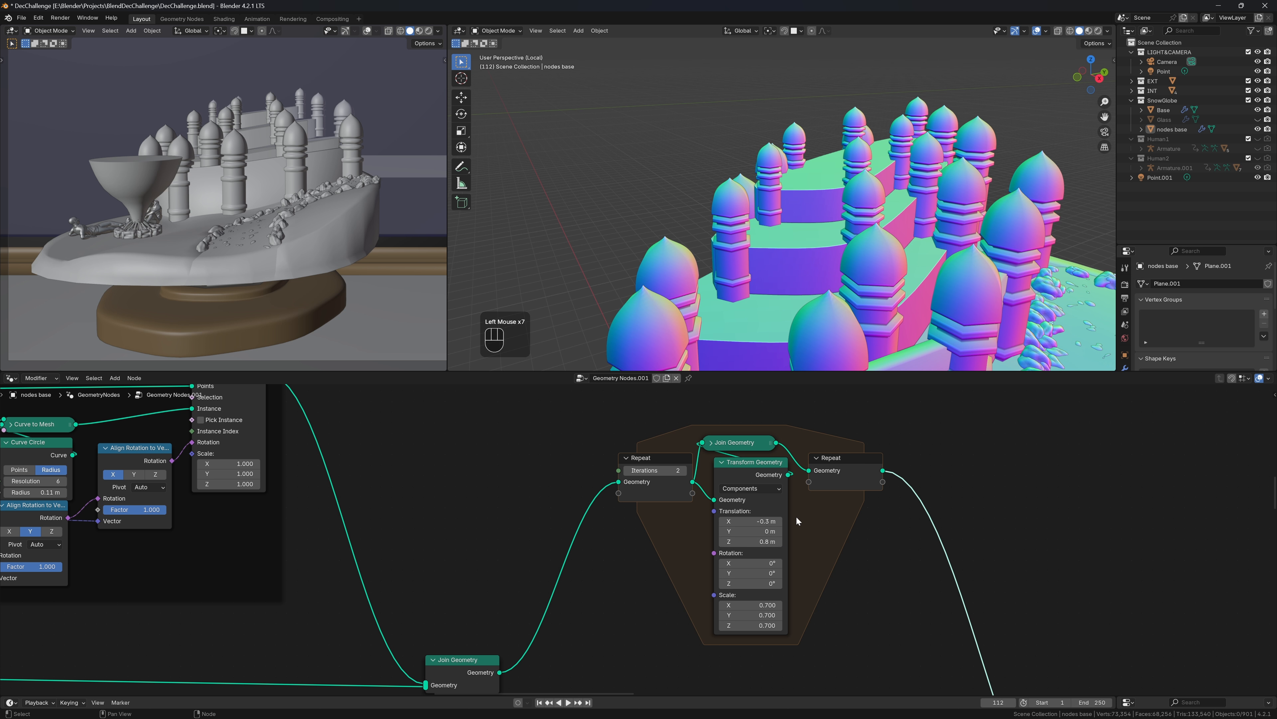
Save DecChallenge.blend
{"action": "scroll", "coordinate": [733, 542], "scroll_direction": "down", "scroll_amount": 2}
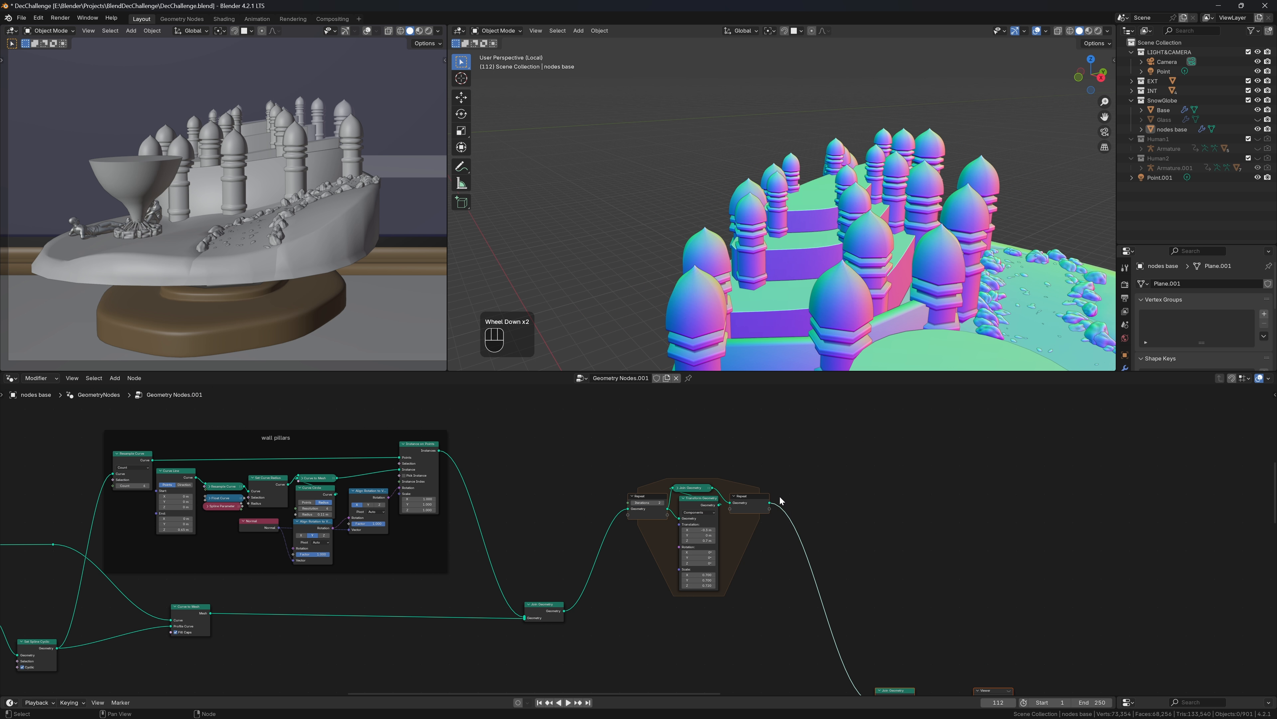
{"action": "key", "text": "ctrl+s"}
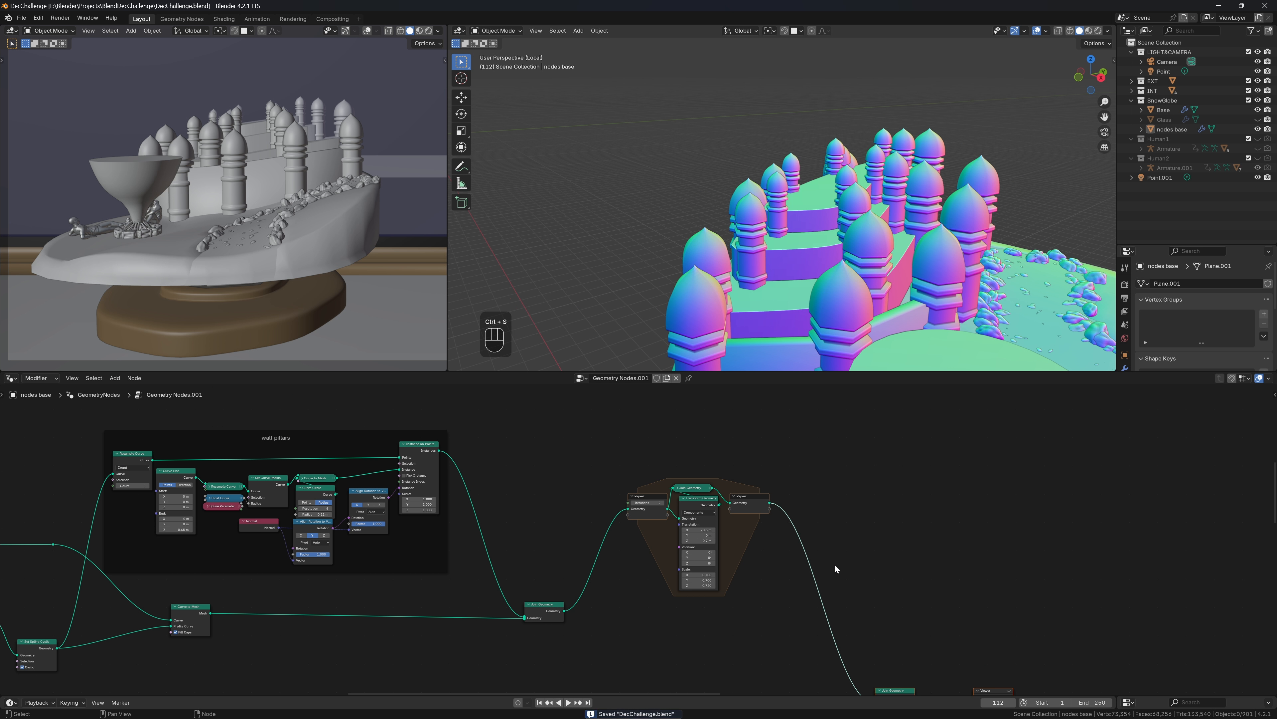
{"action": "scroll", "coordinate": [835, 564], "scroll_direction": "down", "scroll_amount": 3}
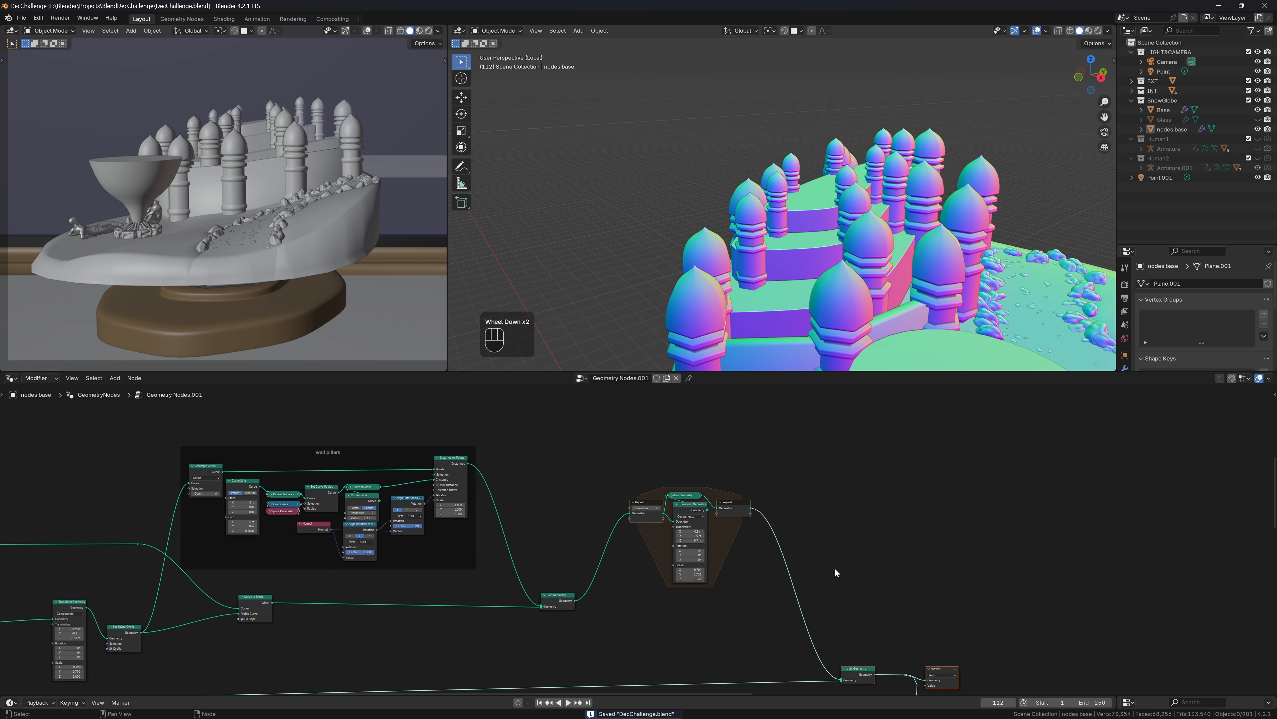
Navigate to the wall pillars frame and box-select the nodes that build the pillars
{"action": "middle_click_drag", "start_coordinate": [757, 593], "coordinate": [974, 532]}
{"action": "middle_click_drag", "start_coordinate": [392, 574], "coordinate": [602, 513]}
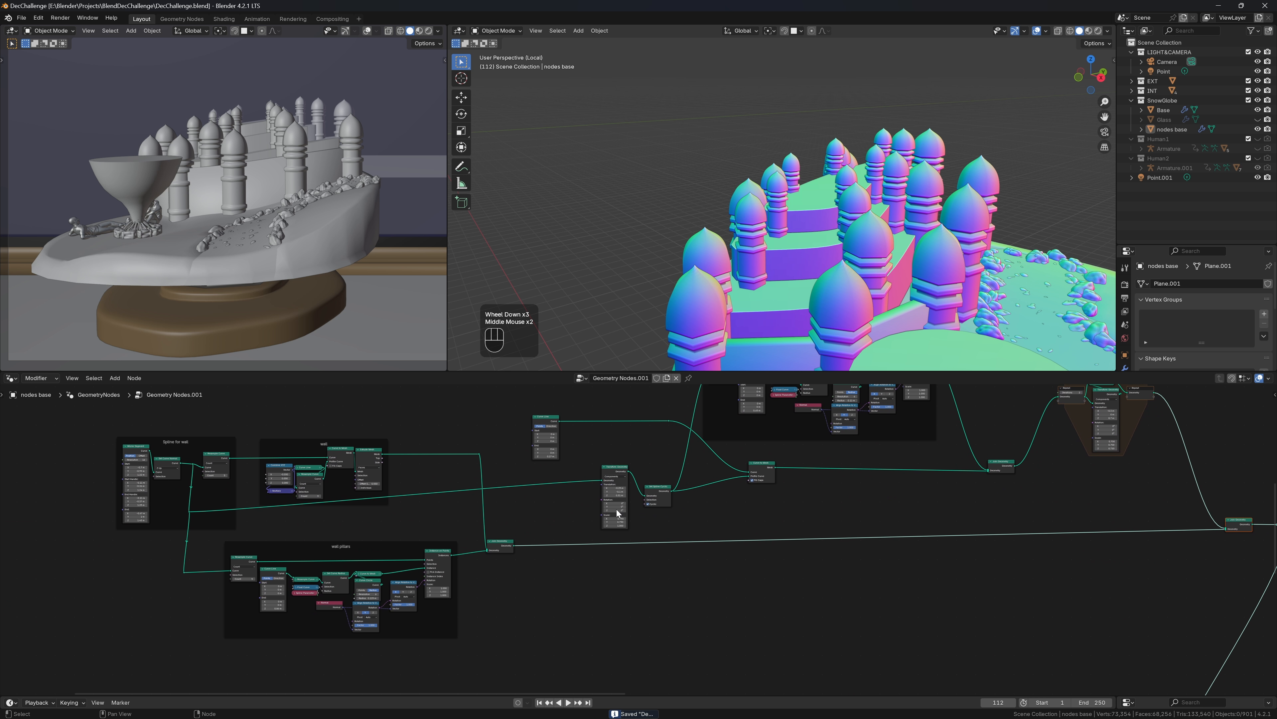
{"action": "scroll", "coordinate": [304, 554], "scroll_direction": "up", "scroll_amount": 2}
{"action": "scroll", "coordinate": [303, 556], "scroll_direction": "down", "scroll_amount": 4}
{"action": "middle_click_drag", "start_coordinate": [289, 582], "coordinate": [558, 571]}
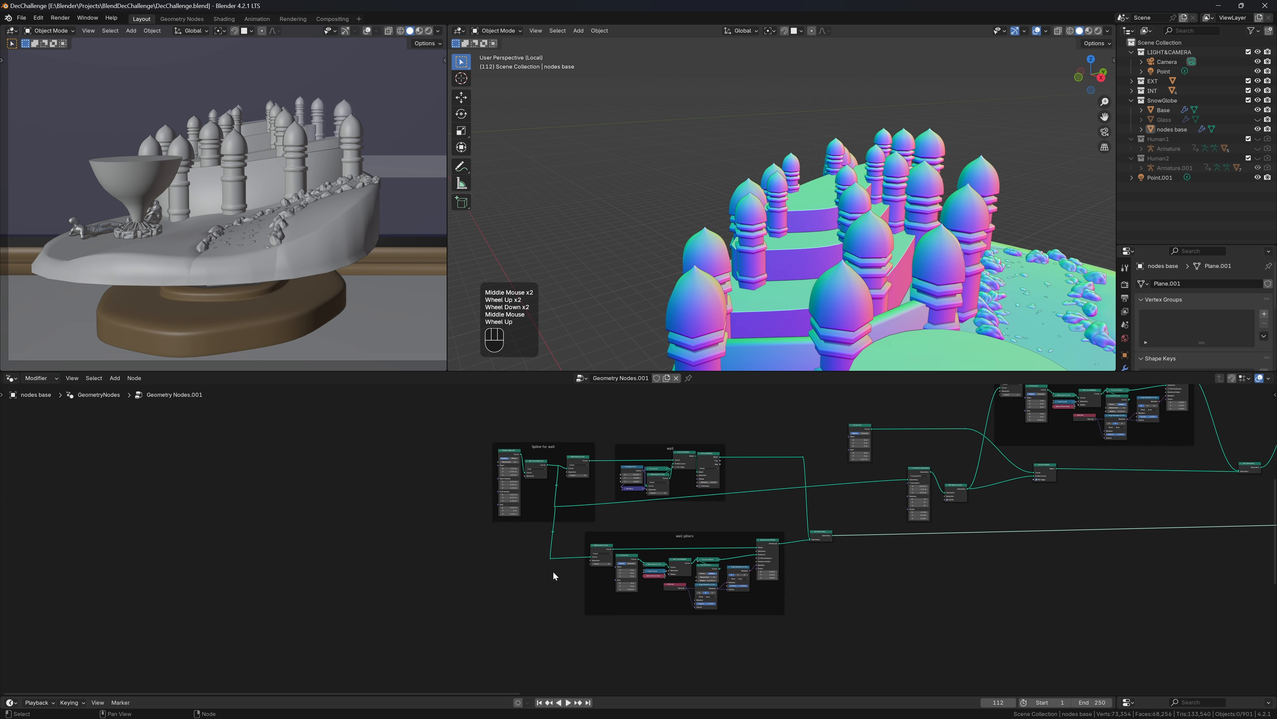
{"action": "scroll", "coordinate": [565, 563], "scroll_direction": "up", "scroll_amount": 5}
{"action": "scroll", "coordinate": [569, 553], "scroll_direction": "down", "scroll_amount": 2}
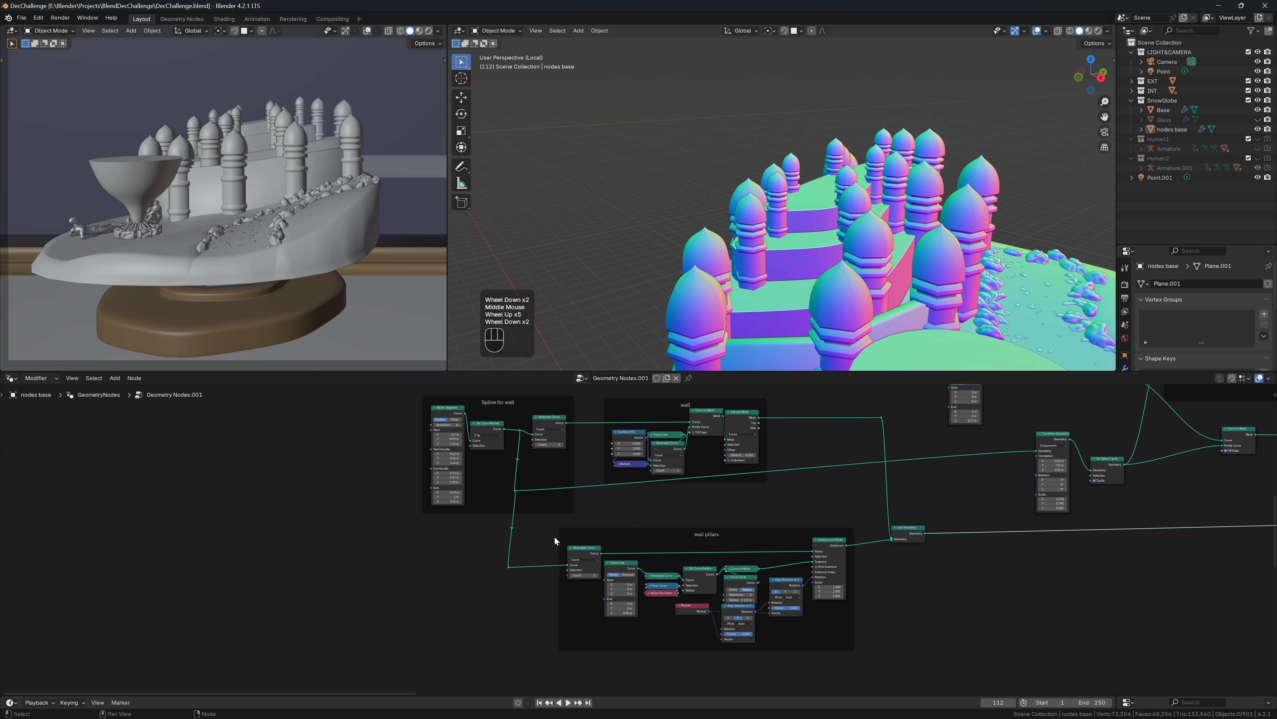
{"action": "scroll", "coordinate": [628, 549], "scroll_direction": "up", "scroll_amount": 6}
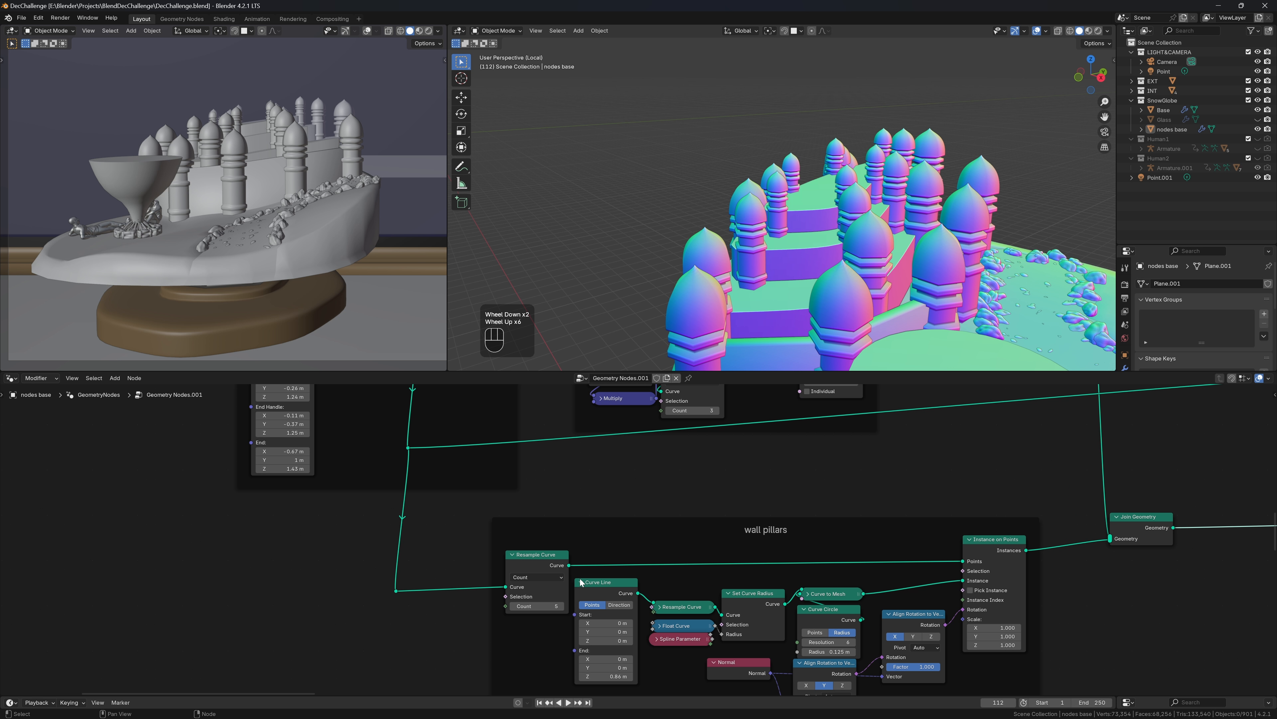
{"action": "middle_click_drag", "start_coordinate": [605, 611], "coordinate": [596, 525]}
{"action": "left_click_drag", "start_coordinate": [591, 490], "coordinate": [857, 564]}
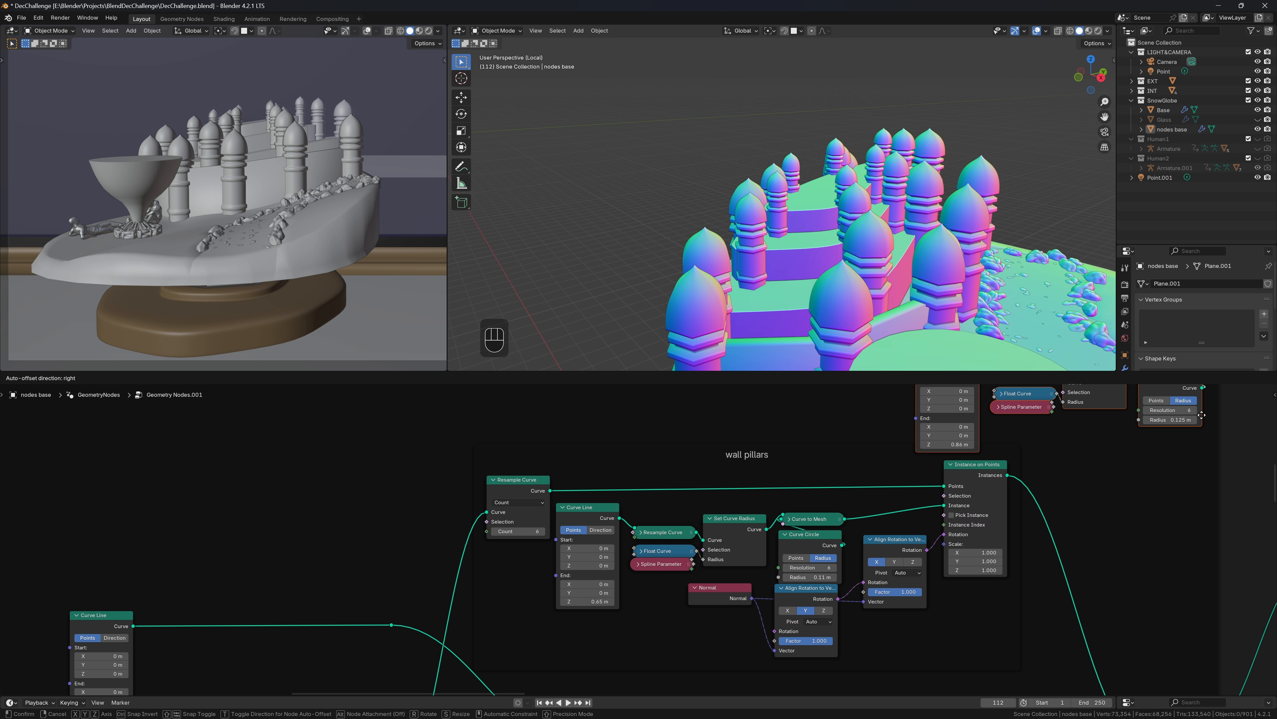
Place the duplicated pillar nodes, detach them from the frame with Alt+P, and move them right
{"action": "left_click", "coordinate": [1104, 448]}
{"action": "key", "text": "alt+p"}
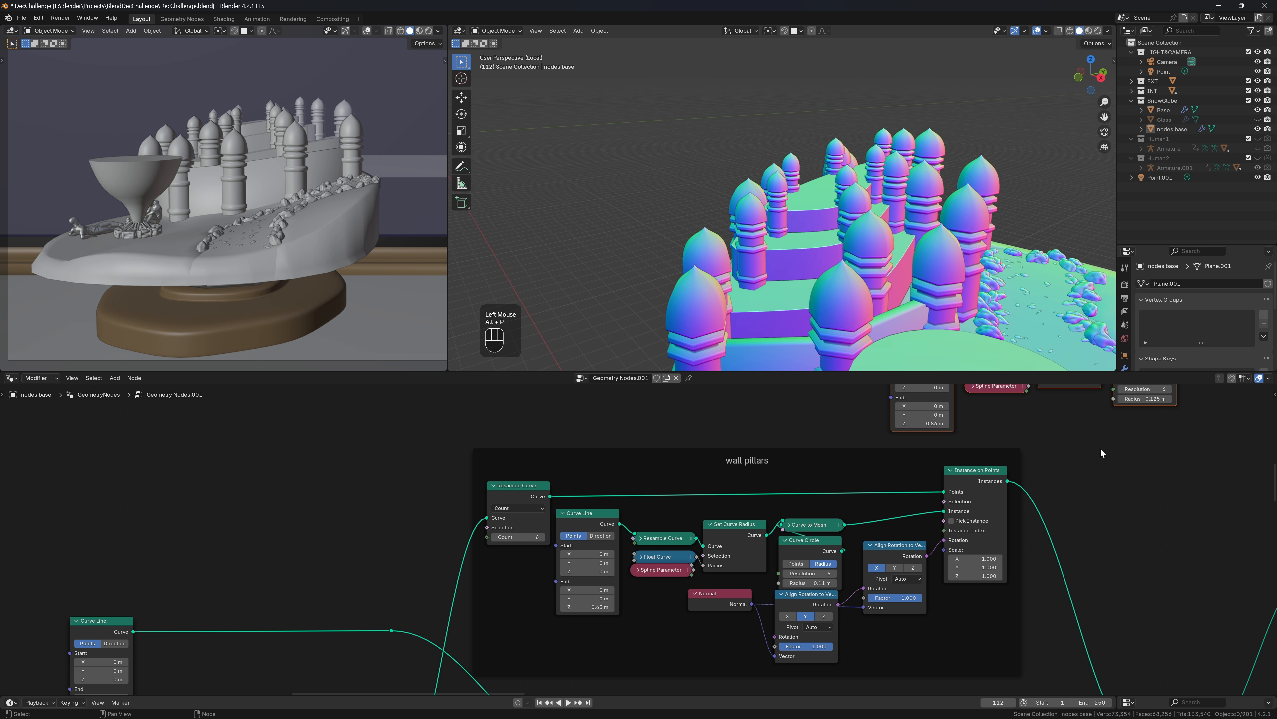
{"action": "scroll", "coordinate": [1102, 453], "scroll_direction": "down", "scroll_amount": 2}
{"action": "middle_click_drag", "start_coordinate": [1102, 453], "coordinate": [935, 526]}
{"action": "key", "text": "g"}
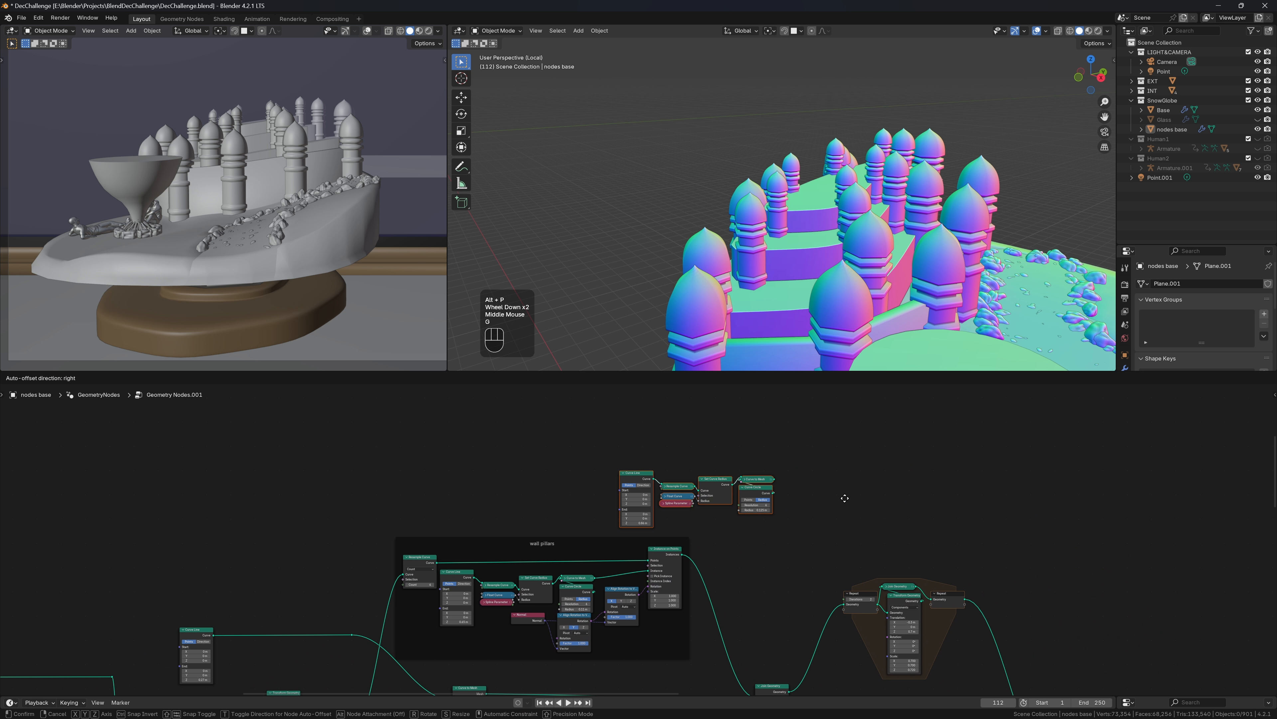
{"action": "left_click", "coordinate": [1184, 589]}
{"action": "middle_click_drag", "start_coordinate": [1189, 590], "coordinate": [843, 486]}
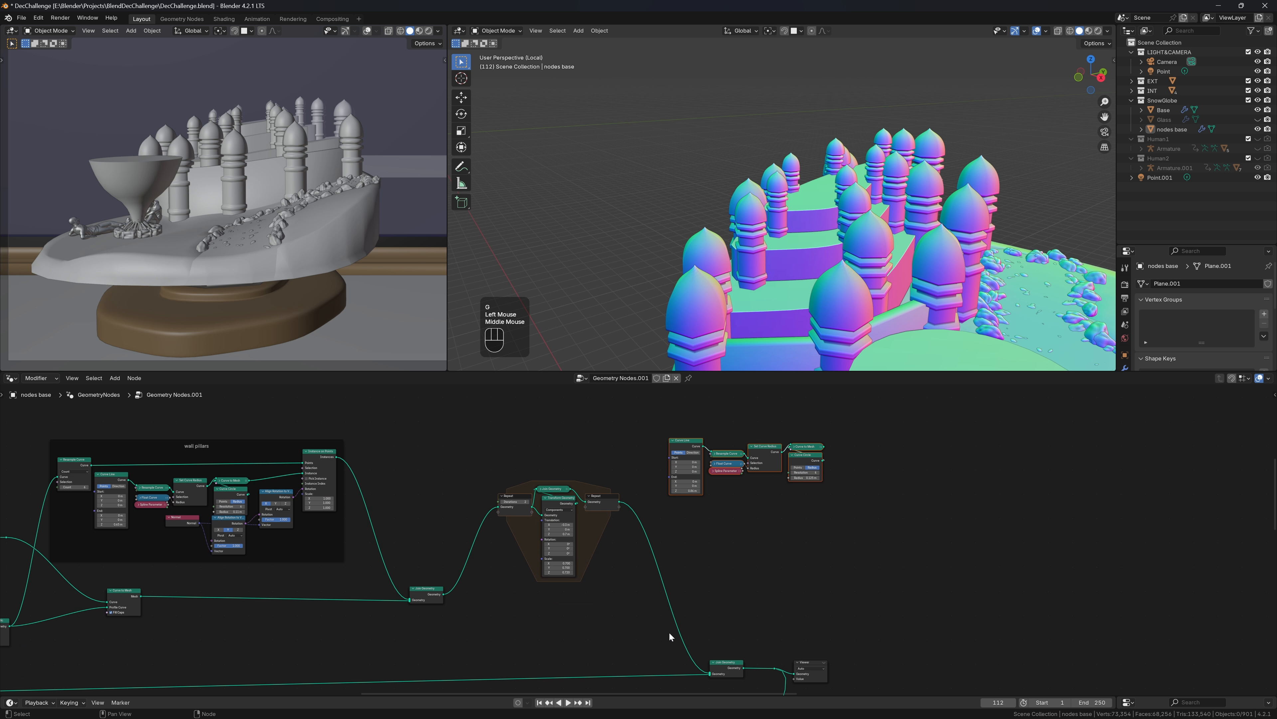
Duplicate the Join Geometry node and move the repeat zone down and left
{"action": "key", "text": "ctrl+d"}
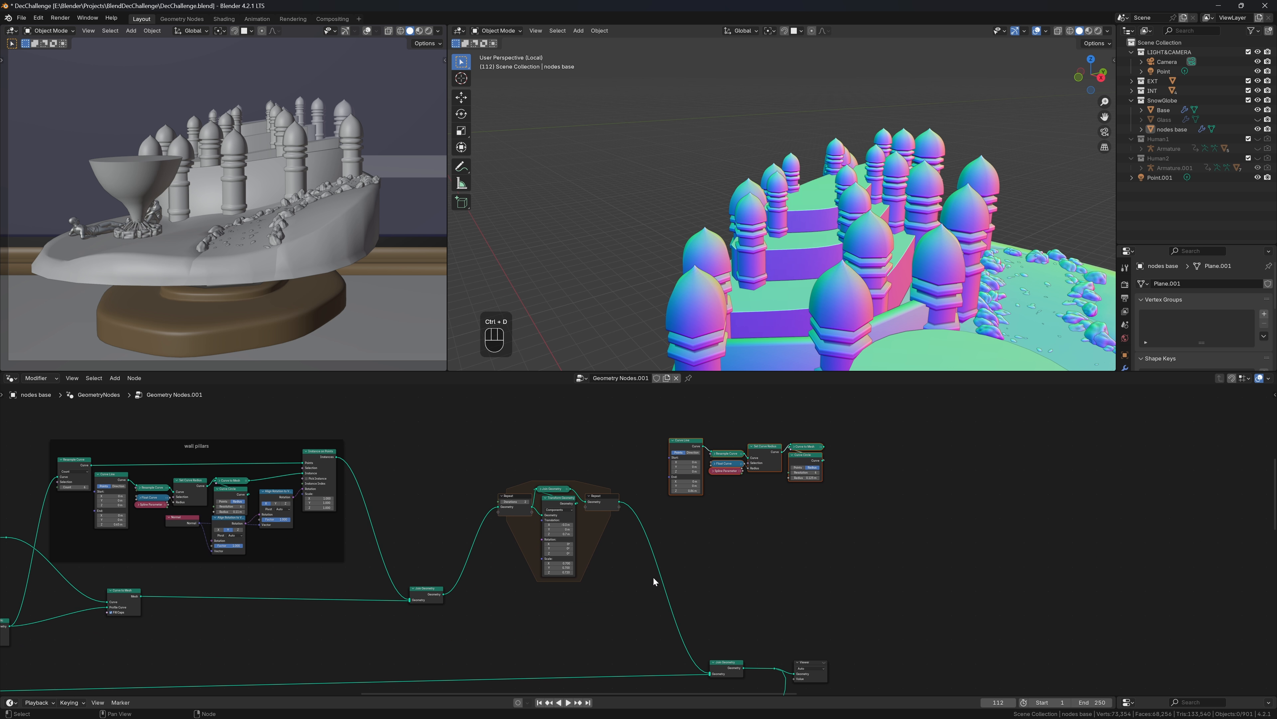
{"action": "left_click", "coordinate": [368, 550]}
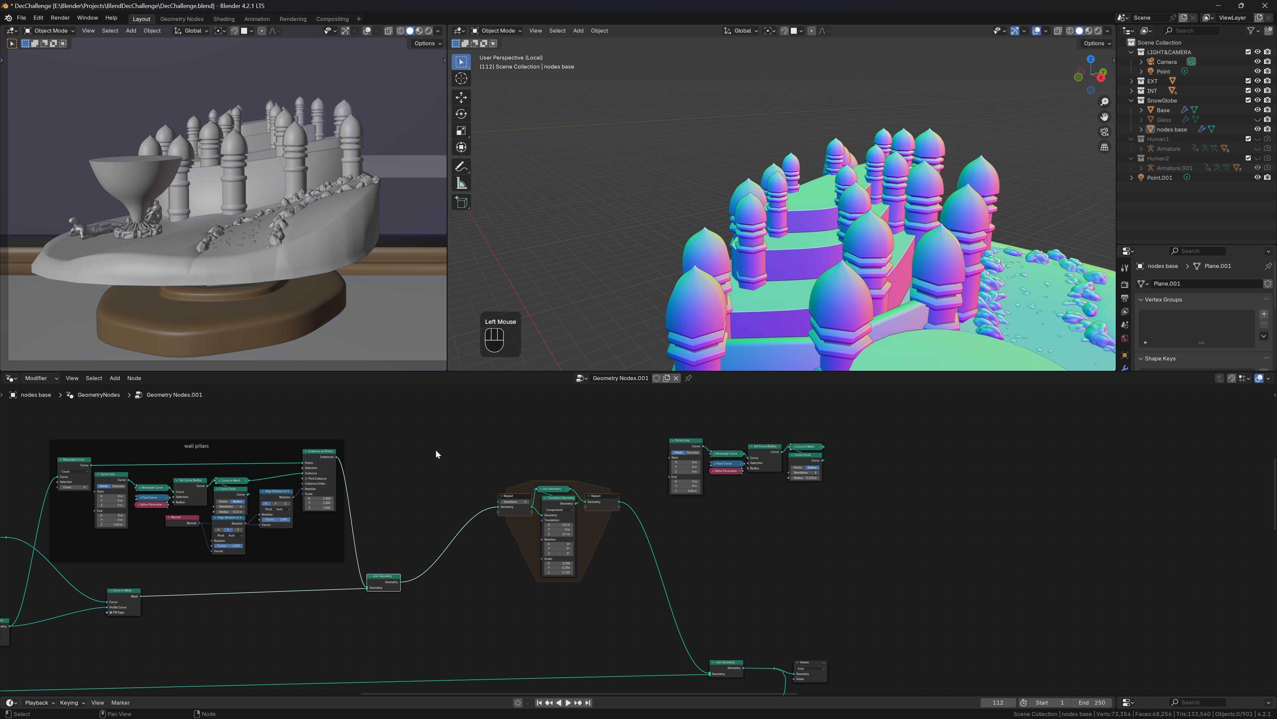
{"action": "left_click_drag", "start_coordinate": [462, 400], "coordinate": [647, 581]}
{"action": "left_click_drag", "start_coordinate": [595, 521], "coordinate": [525, 595]}
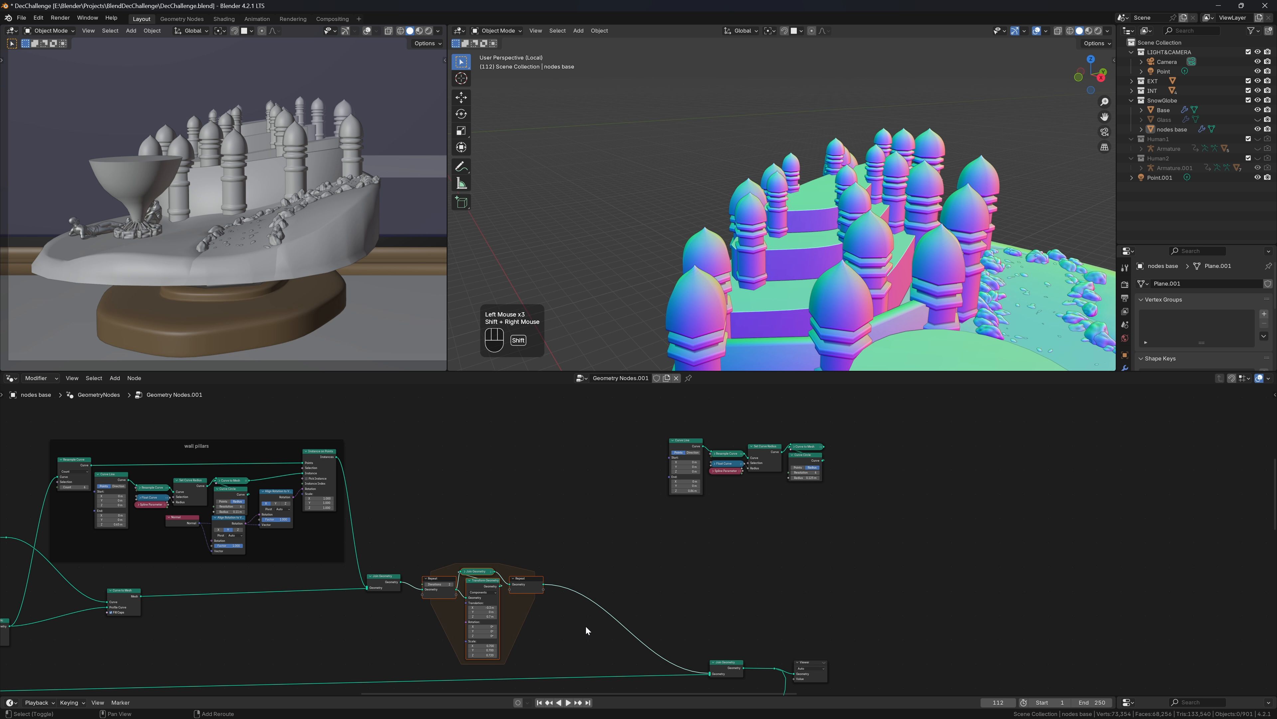